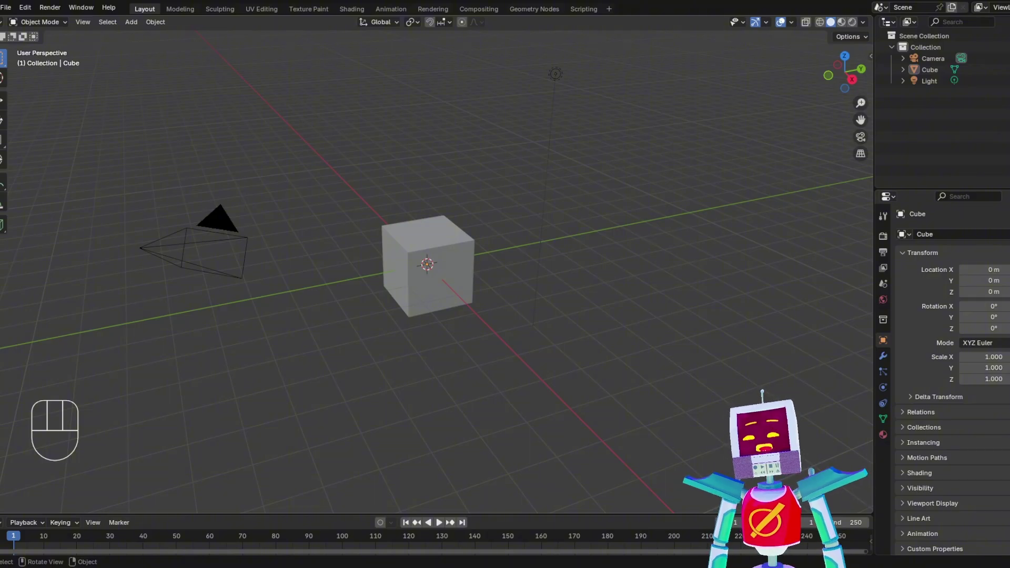
- Select the default cube and raise it about 1.1 m along the global Z axis
{"action": "right_click", "coordinate": [464, 309]}
{"action": "middle_click_drag", "start_coordinate": [490, 282], "coordinate": [547, 271]}
{"action": "scroll", "coordinate": [446, 308], "scroll_direction": "up", "scroll_amount": 5}
{"action": "mouse_move", "coordinate": [476, 310]}
{"action": "middle_mouse_down"}
{"action": "mouse_move", "coordinate": [511, 292]}
{"action": "mouse_move", "coordinate": [485, 306]}
{"action": "middle_mouse_up"}
{"action": "left_click", "coordinate": [486, 305]}
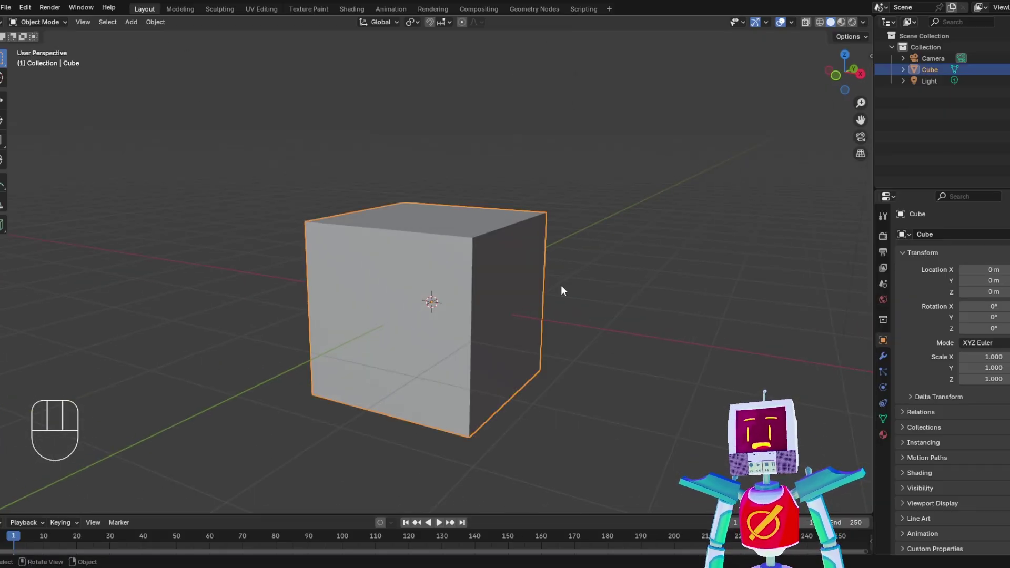
{"action": "middle_click_drag", "start_coordinate": [581, 287], "coordinate": [568, 271]}
{"action": "key", "text": "g"}
{"action": "key", "text": "z"}
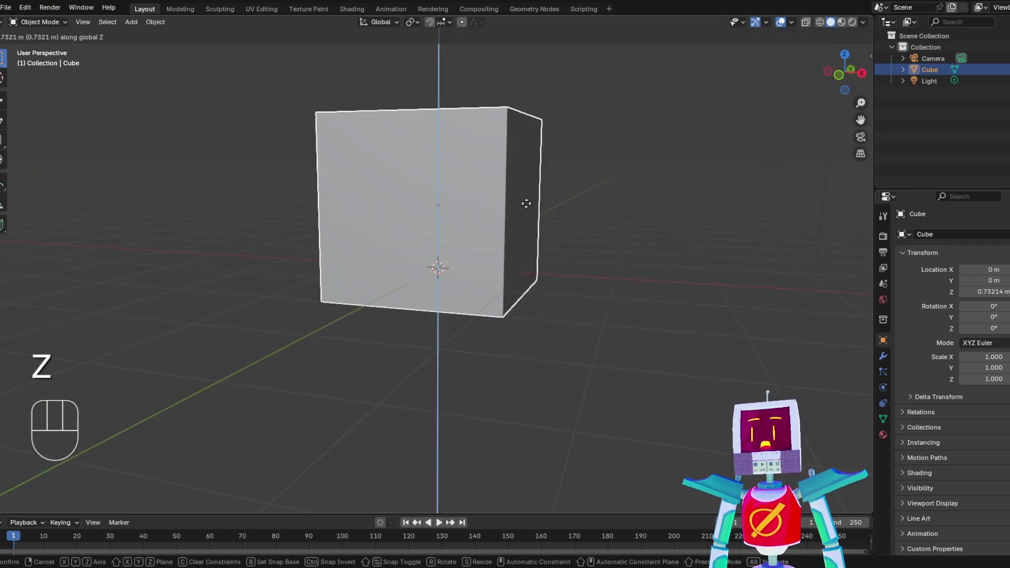
{"action": "left_click", "coordinate": [529, 177]}
- Add a six-sided cylinder mesh on the ground beside the cube
{"action": "middle_click_drag", "start_coordinate": [529, 178], "coordinate": [452, 300], "text": "shift"}
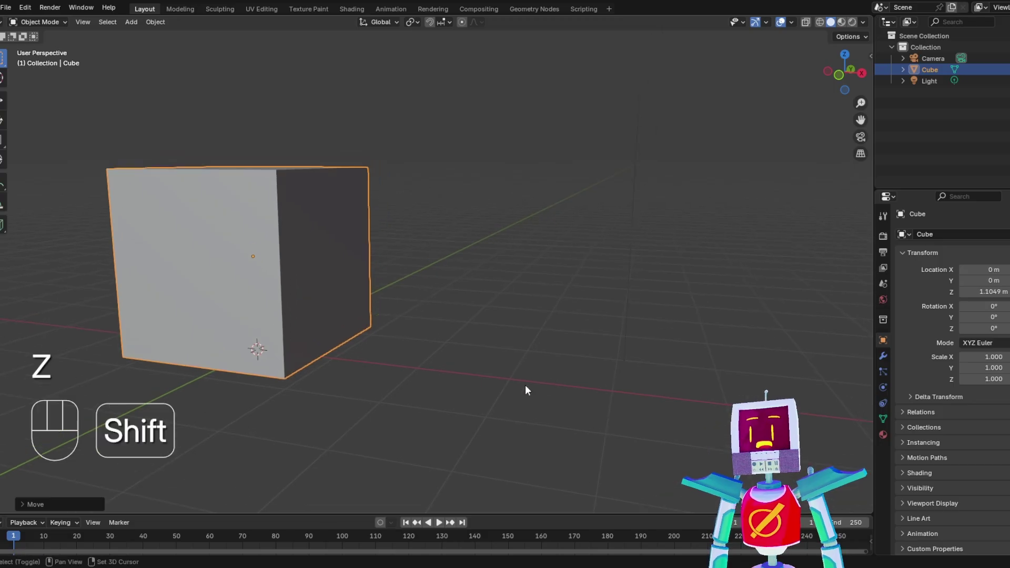
{"action": "key", "text": "shift+a"}
{"action": "mouse_move", "coordinate": [532, 355]}
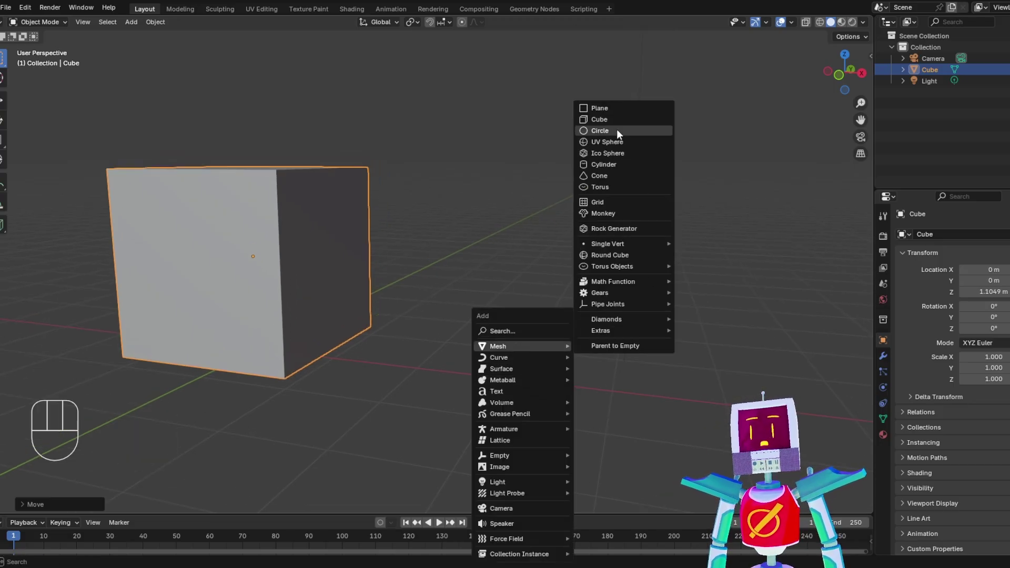
{"action": "left_click", "coordinate": [623, 164]}
{"action": "middle_click_drag", "start_coordinate": [636, 243], "coordinate": [612, 308]}
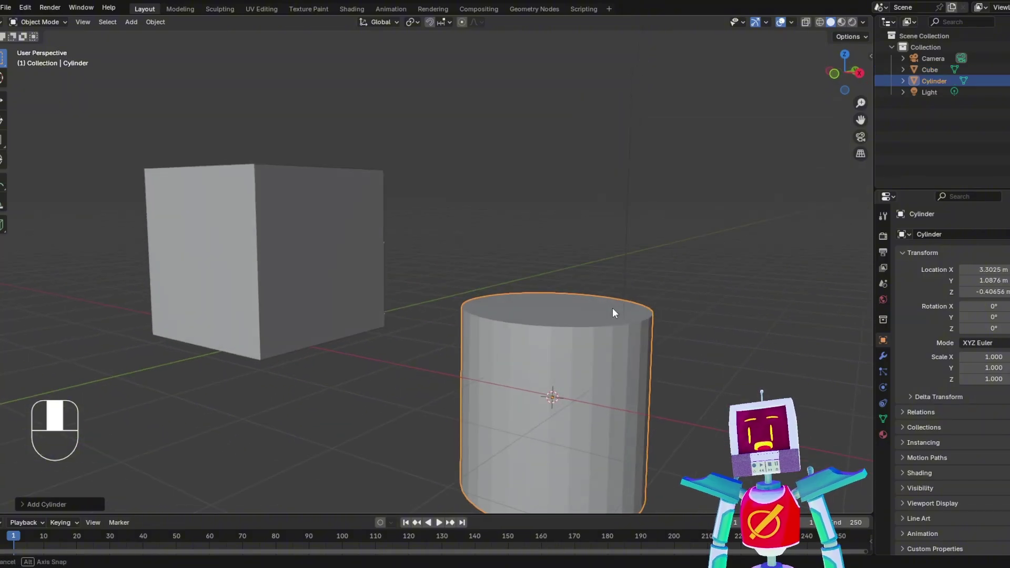
- Move the cylinder up about 1.55 m along Z and about -1.49 m along Y
{"action": "key", "text": "g"}
{"action": "key", "text": "z"}
{"action": "left_click", "coordinate": [633, 187]}
{"action": "middle_click_drag", "start_coordinate": [633, 186], "coordinate": [578, 263]}
{"action": "key", "text": "g"}
{"action": "key", "text": "y"}
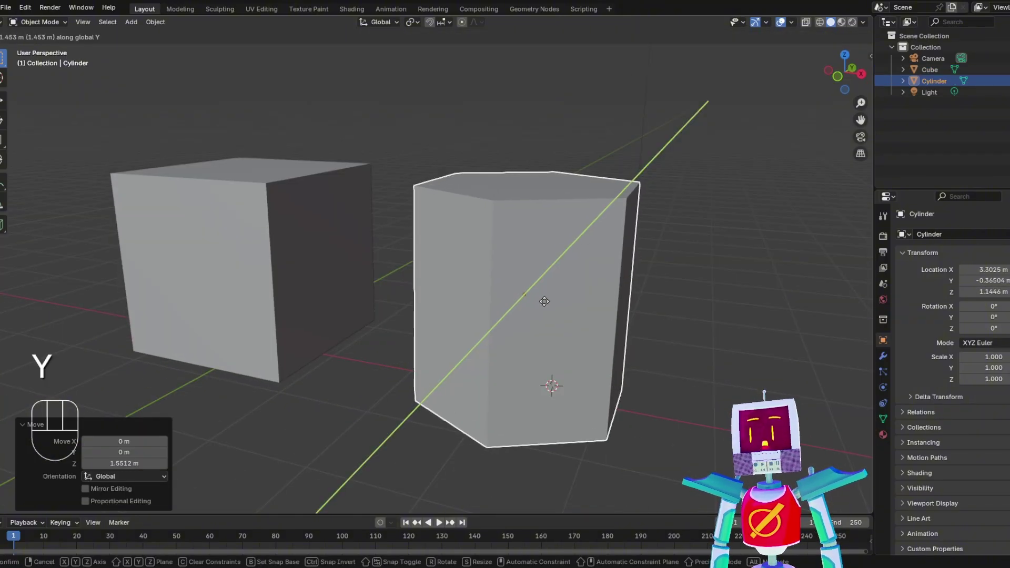
{"action": "left_click", "coordinate": [538, 294]}
- Enter Edit Mode on the cylinder and delete its top face in face select mode
{"action": "middle_click_drag", "start_coordinate": [537, 293], "coordinate": [549, 308]}
{"action": "key", "text": "Tab"}
{"action": "key", "text": "3"}
{"action": "left_click", "coordinate": [545, 238]}
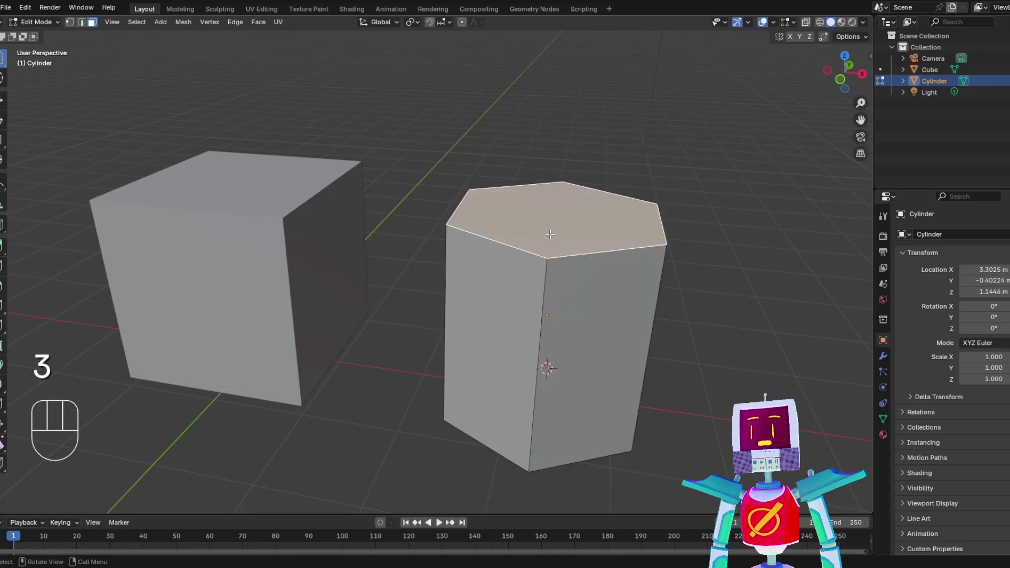
{"action": "key", "text": "x"}
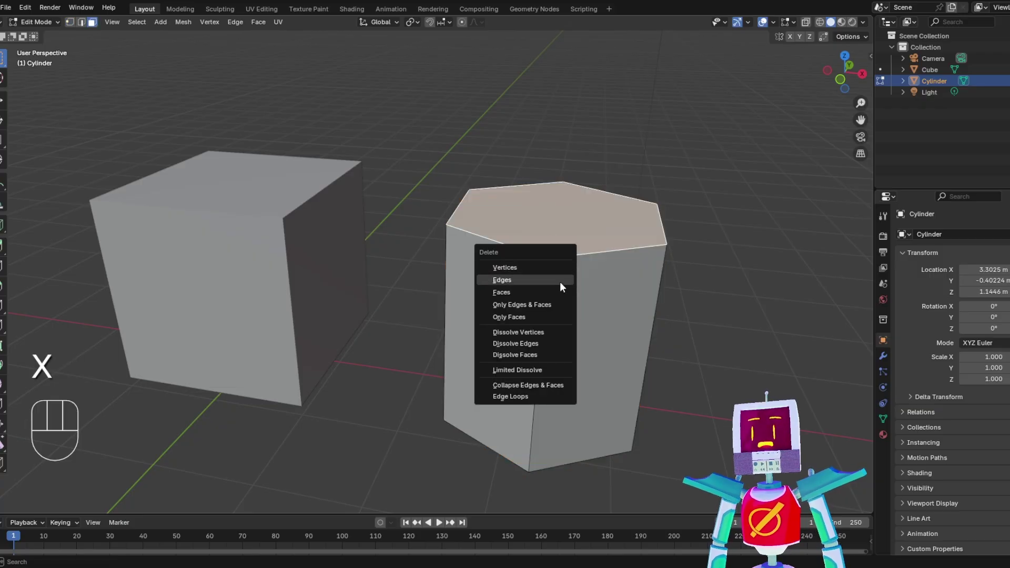
{"action": "left_click", "coordinate": [526, 290]}
- Close the cylinder's open top with two faces split by an edge between opposite corner vertices
{"action": "key", "text": "1"}
{"action": "left_click", "coordinate": [547, 259]}
{"action": "left_click", "coordinate": [565, 183], "text": "shift"}
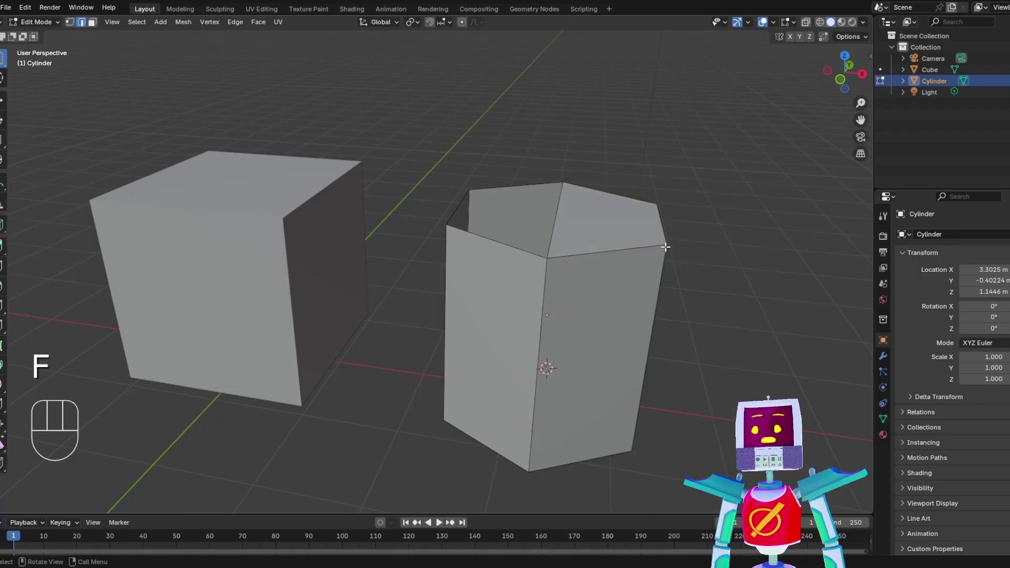
- Delete the cylinder's bottom face
{"action": "middle_click_drag", "start_coordinate": [666, 246], "coordinate": [589, 256]}
{"action": "left_click", "coordinate": [571, 220]}
{"action": "key", "text": "x"}
{"action": "left_click", "coordinate": [565, 223]}
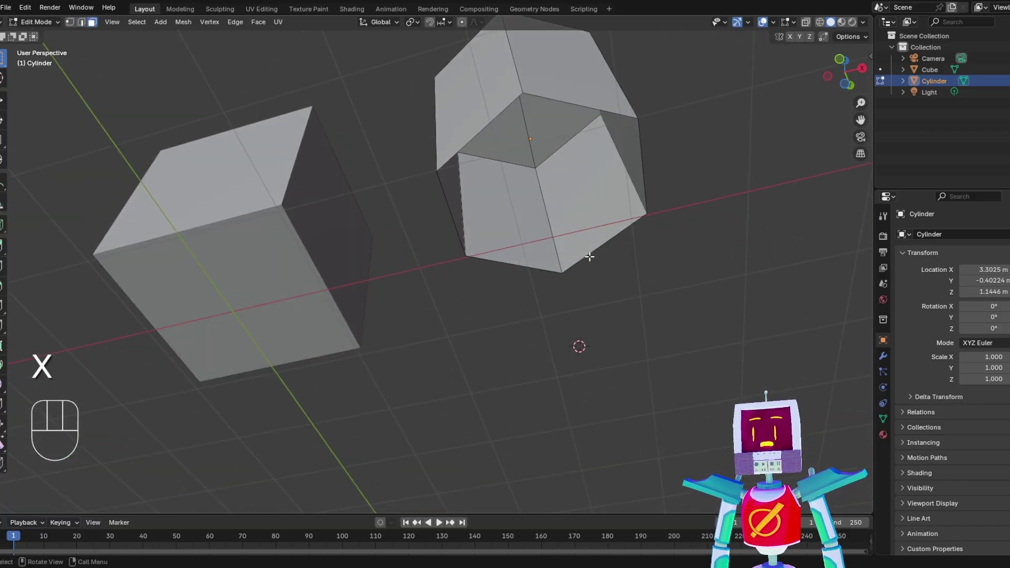
- Close the cylinder's open bottom with two faces divided by an edge between opposite corners, and return to Object Mode
{"action": "left_click", "coordinate": [560, 272]}
{"action": "left_click", "coordinate": [522, 93], "text": "shift"}
{"action": "key", "text": "f"}
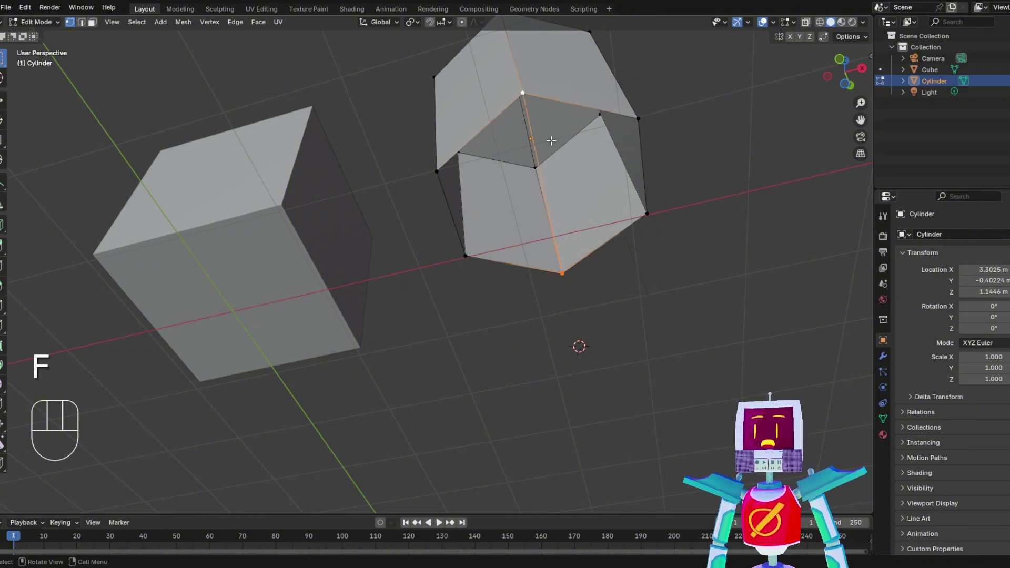
{"action": "middle_click_drag", "start_coordinate": [548, 140], "coordinate": [565, 202]}
{"action": "key", "text": "f"}
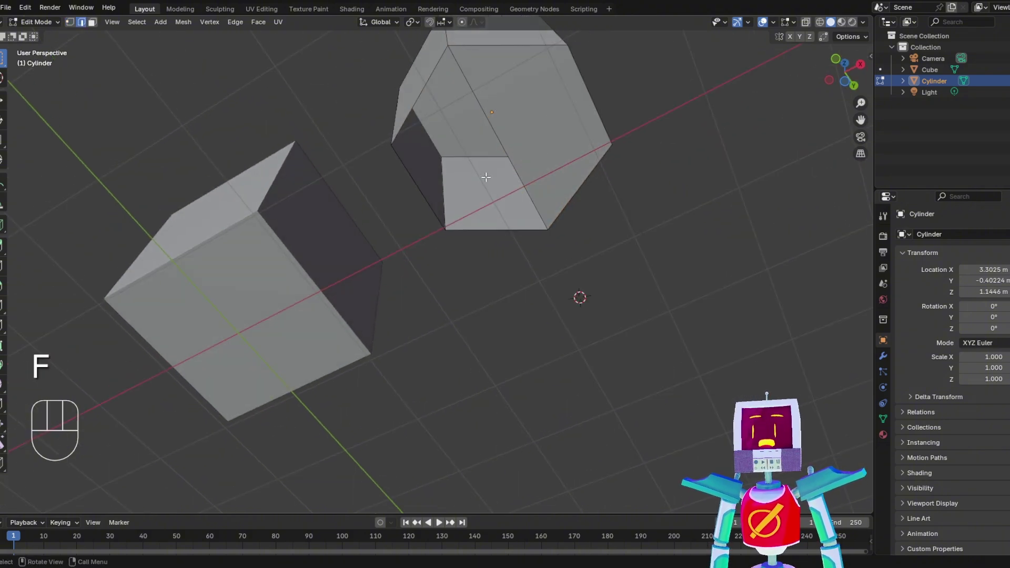
{"action": "middle_click_drag", "start_coordinate": [518, 169], "coordinate": [571, 306]}
{"action": "middle_click_drag", "start_coordinate": [516, 327], "coordinate": [490, 297]}
{"action": "key", "text": "Tab"}
- Examine the cube and the cylinder side by side, including the cube's corner vertices in Edit Mode
{"action": "left_click", "coordinate": [358, 274]}
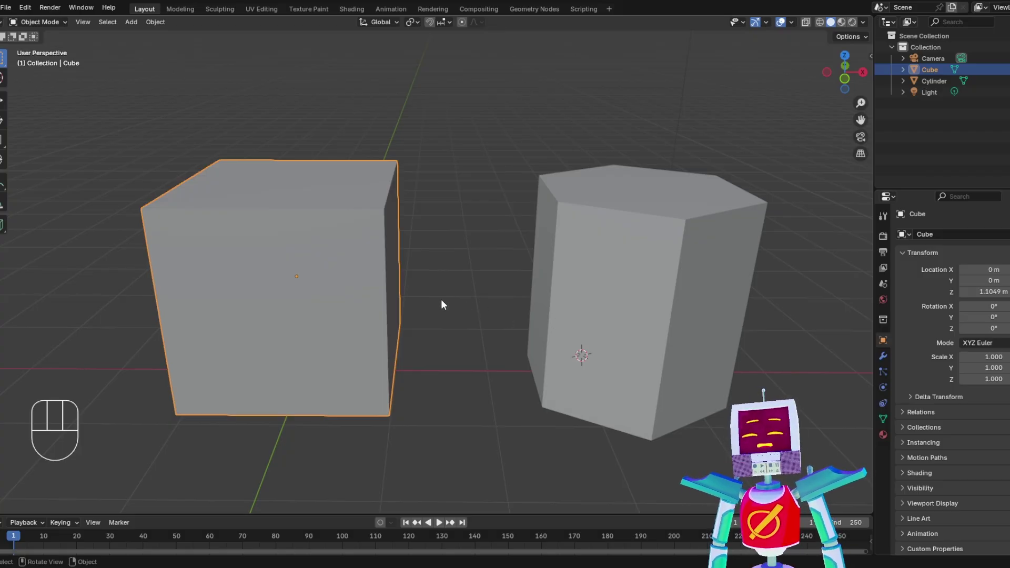
{"action": "middle_click_drag", "start_coordinate": [476, 295], "coordinate": [440, 307]}
{"action": "left_click", "coordinate": [620, 297]}
{"action": "middle_click_drag", "start_coordinate": [620, 297], "coordinate": [634, 314]}
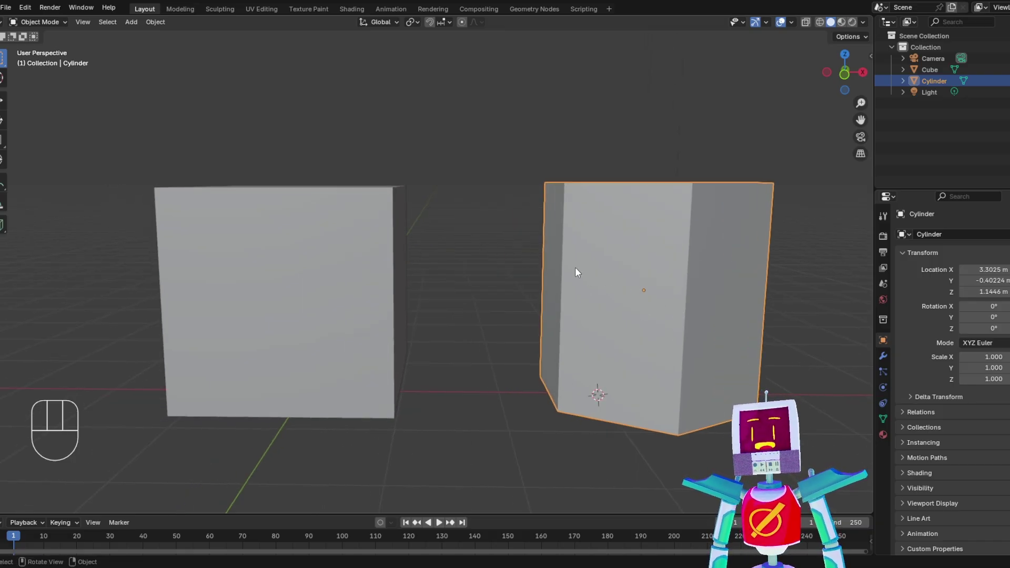
{"action": "left_click", "coordinate": [323, 228]}
{"action": "key", "text": "Tab"}
{"action": "middle_click_drag", "start_coordinate": [339, 224], "coordinate": [439, 247], "text": "shift"}
{"action": "scroll", "coordinate": [415, 274], "scroll_direction": "up", "scroll_amount": 5}
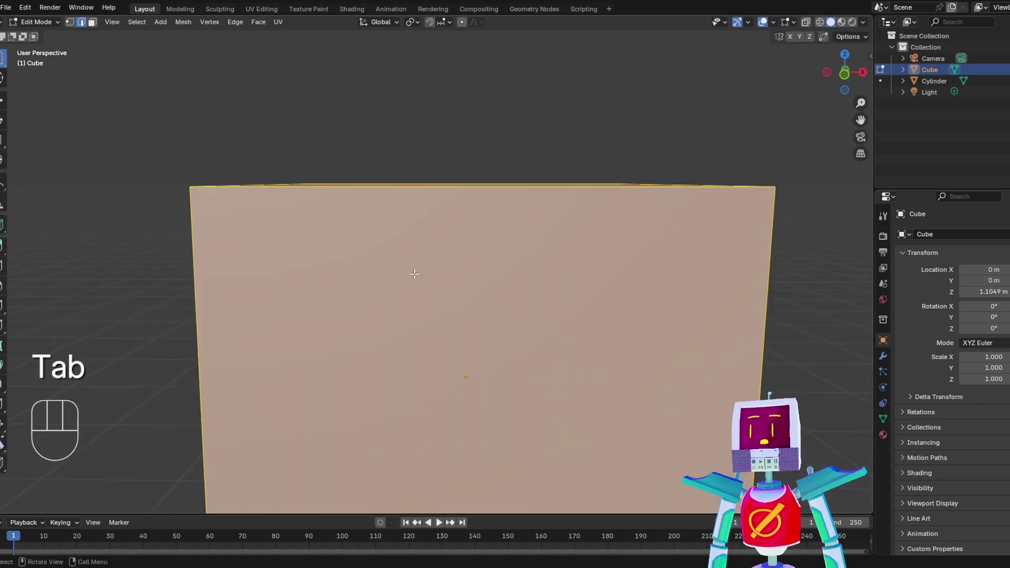
{"action": "key", "text": "1"}
{"action": "left_click", "coordinate": [188, 184]}
{"action": "middle_click_drag", "start_coordinate": [298, 180], "coordinate": [284, 172]}
{"action": "middle_click_drag", "start_coordinate": [307, 184], "coordinate": [357, 219], "text": "shift"}
{"action": "scroll", "coordinate": [400, 237], "scroll_direction": "down", "scroll_amount": 5}
{"action": "key", "text": "Tab"}
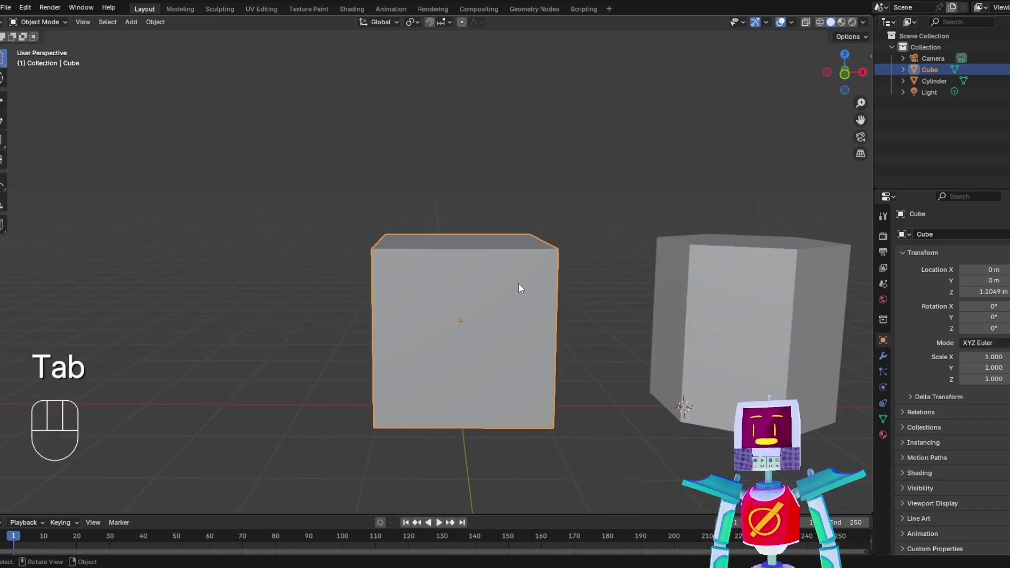
{"action": "middle_click_drag", "start_coordinate": [518, 284], "coordinate": [483, 275], "text": "shift"}
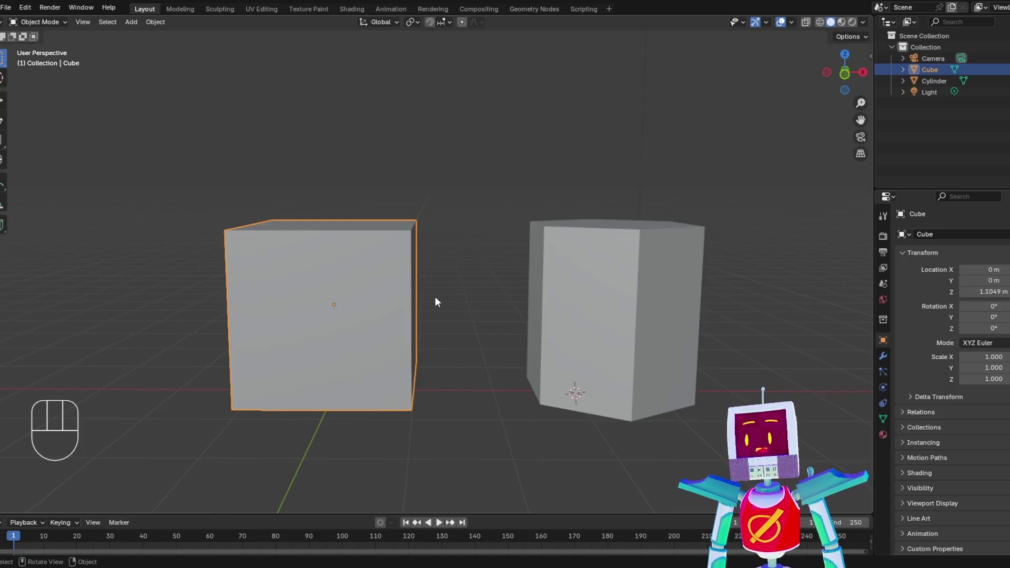
{"action": "middle_click_drag", "start_coordinate": [383, 284], "coordinate": [526, 295], "text": "shift"}
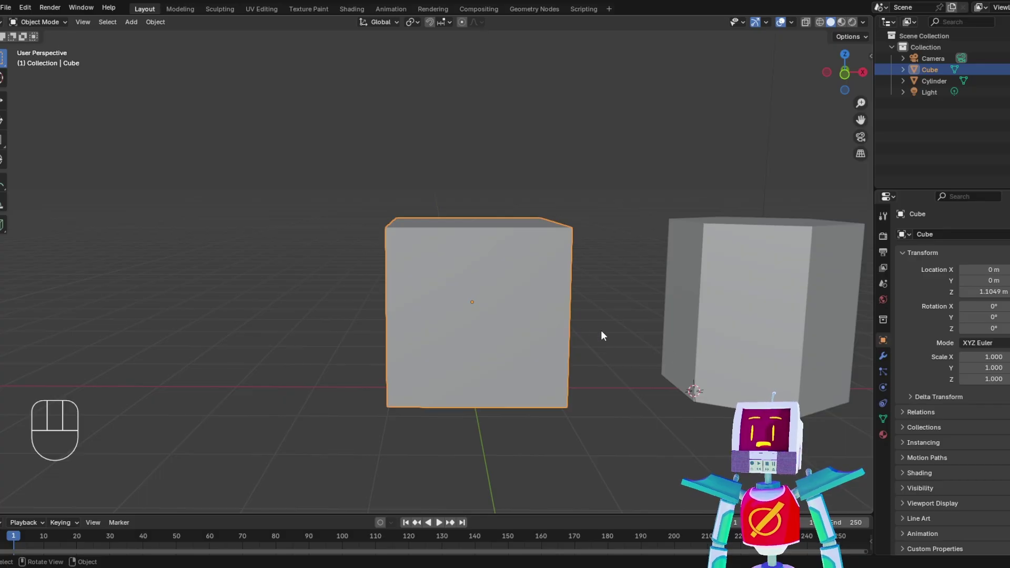
{"action": "middle_click_drag", "start_coordinate": [601, 331], "coordinate": [542, 317]}
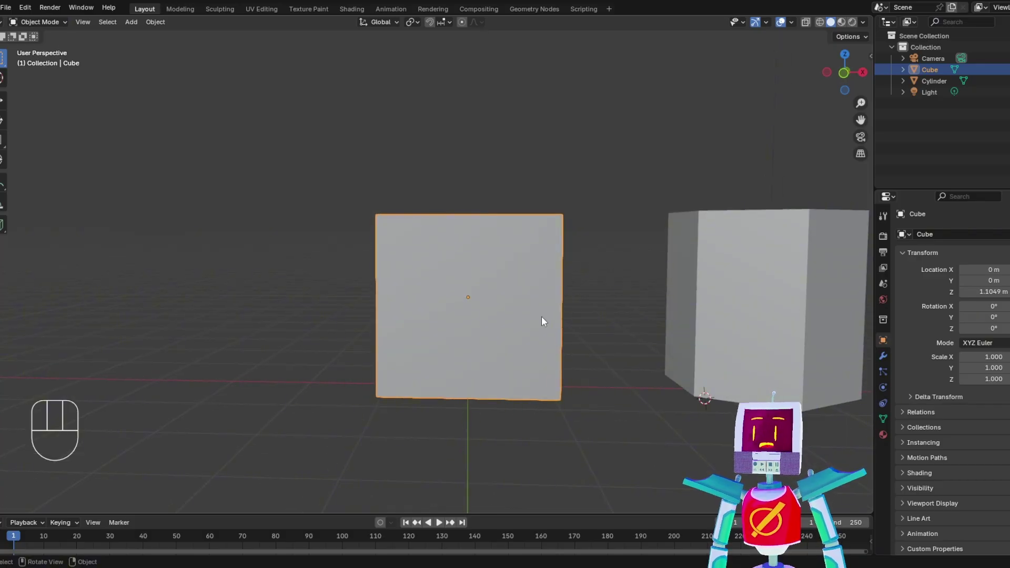
- Switch to the UV Editing workspace and select the whole cube mesh to display its UV layout
{"action": "left_click", "coordinate": [261, 9]}
{"action": "middle_click_drag", "start_coordinate": [647, 247], "coordinate": [679, 322]}
{"action": "scroll", "coordinate": [712, 250], "scroll_direction": "up", "scroll_amount": 3}
{"action": "key", "text": "a"}
{"action": "scroll", "coordinate": [700, 320], "scroll_direction": "up", "scroll_amount": 3}
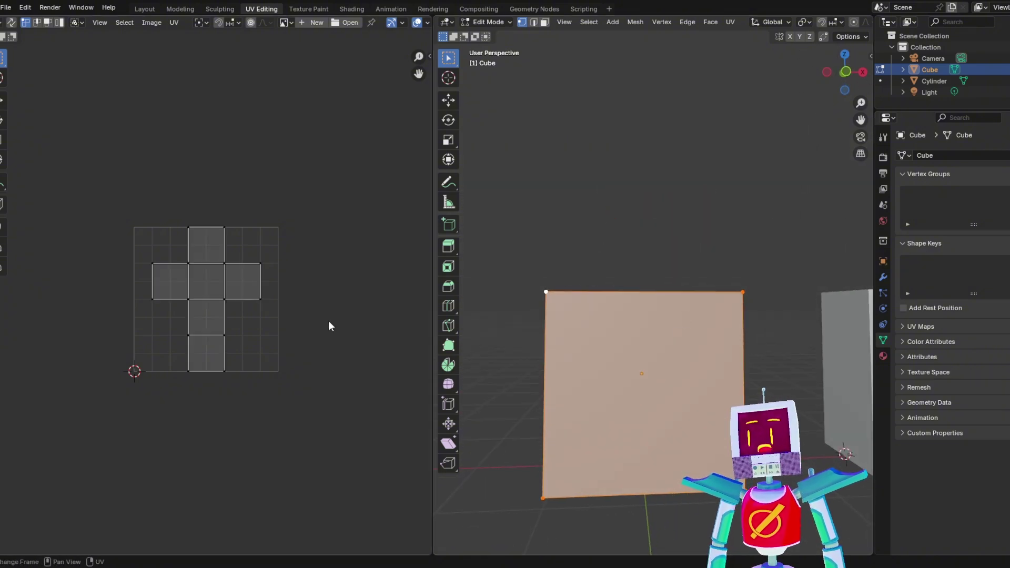
- Compare the cube's unfolded UV layout with the 3D cube from several angles
{"action": "left_click", "coordinate": [2, 23]}
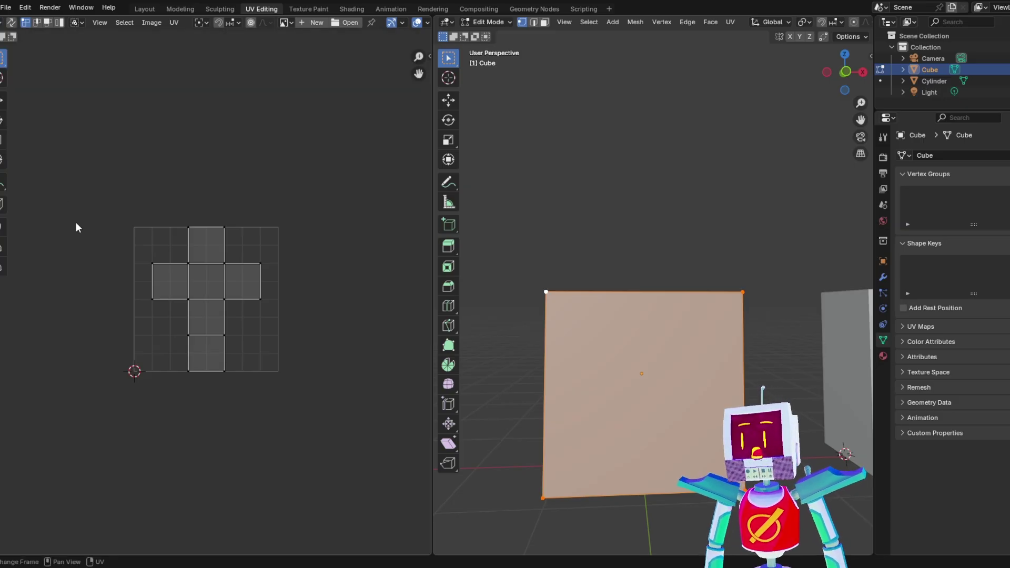
{"action": "middle_click_drag", "start_coordinate": [656, 299], "coordinate": [691, 312]}
{"action": "scroll", "coordinate": [261, 319], "scroll_direction": "up", "scroll_amount": 4}
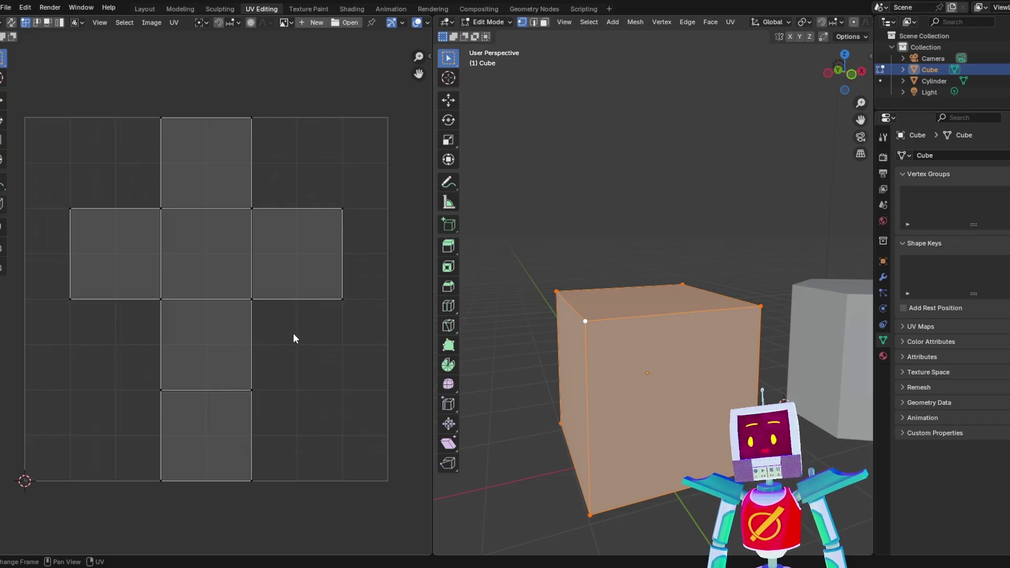
{"action": "mouse_move", "coordinate": [320, 336]}
{"action": "middle_mouse_down"}
{"action": "mouse_move", "coordinate": [301, 341]}
{"action": "mouse_move", "coordinate": [309, 340]}
{"action": "middle_mouse_up"}
{"action": "middle_click_drag", "start_coordinate": [674, 316], "coordinate": [687, 315]}
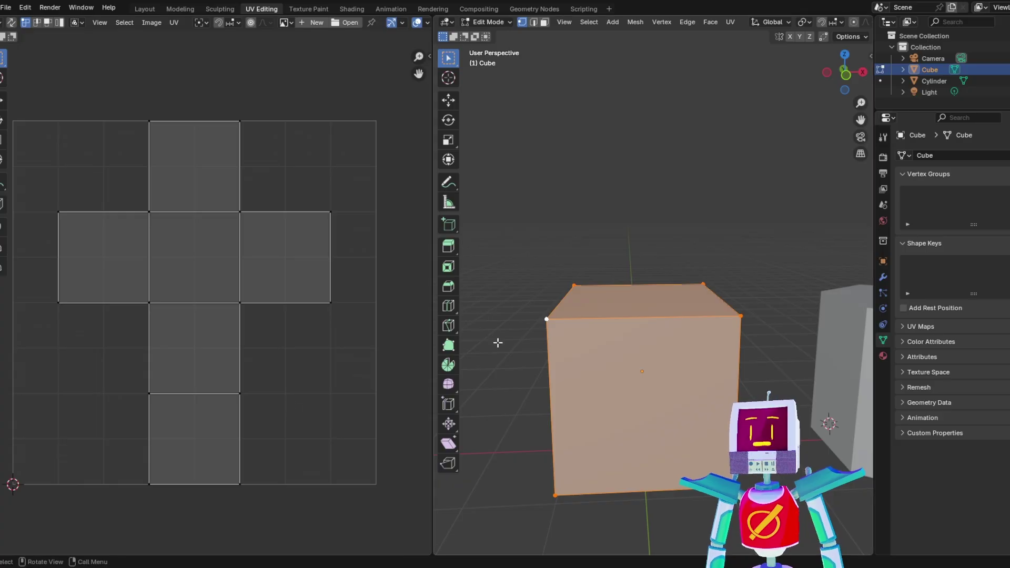
{"action": "middle_click_drag", "start_coordinate": [498, 342], "coordinate": [490, 323]}
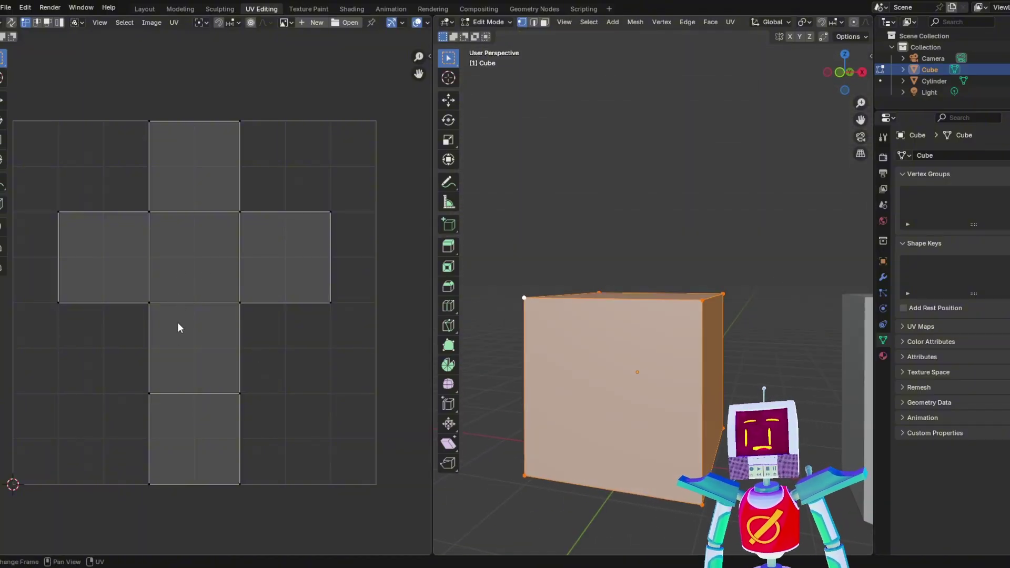
{"action": "middle_click_drag", "start_coordinate": [248, 336], "coordinate": [250, 333]}
{"action": "middle_click_drag", "start_coordinate": [547, 337], "coordinate": [647, 316]}
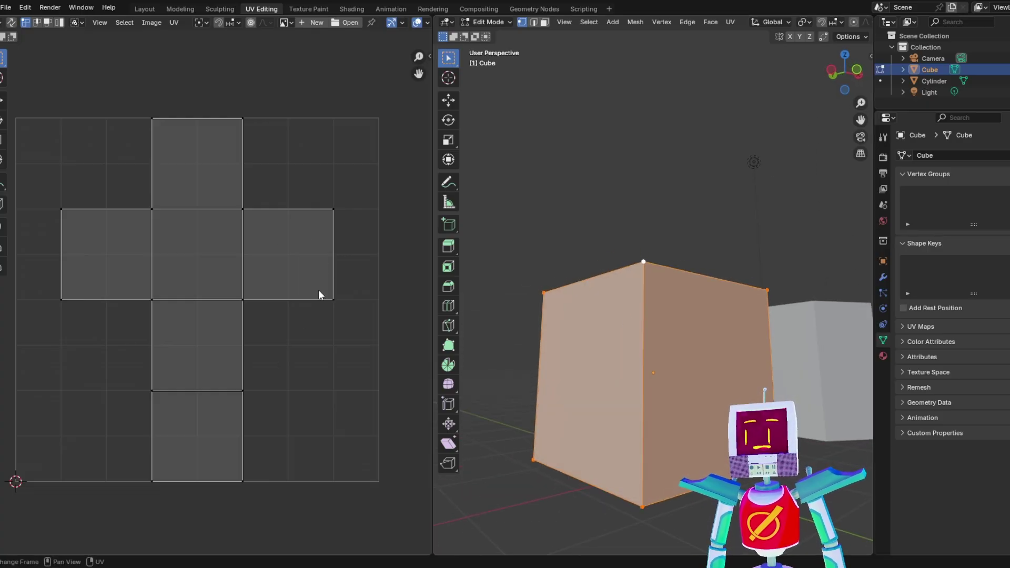
- Highlight the squares of the cube's UV layout one after another to inspect each face
{"action": "left_click_drag", "start_coordinate": [143, 378], "coordinate": [285, 493]}
{"action": "left_click_drag", "start_coordinate": [141, 316], "coordinate": [271, 188]}
{"action": "left_click_drag", "start_coordinate": [235, 312], "coordinate": [348, 204]}
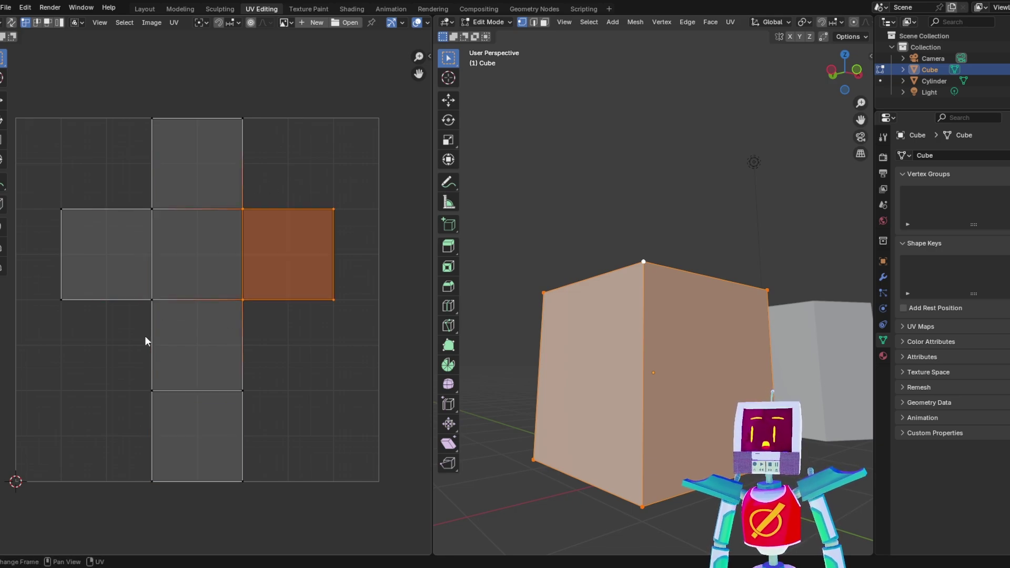
{"action": "left_click_drag", "start_coordinate": [143, 282], "coordinate": [256, 390]}
{"action": "left_click_drag", "start_coordinate": [46, 333], "coordinate": [170, 178]}
{"action": "left_click_drag", "start_coordinate": [133, 92], "coordinate": [308, 232]}
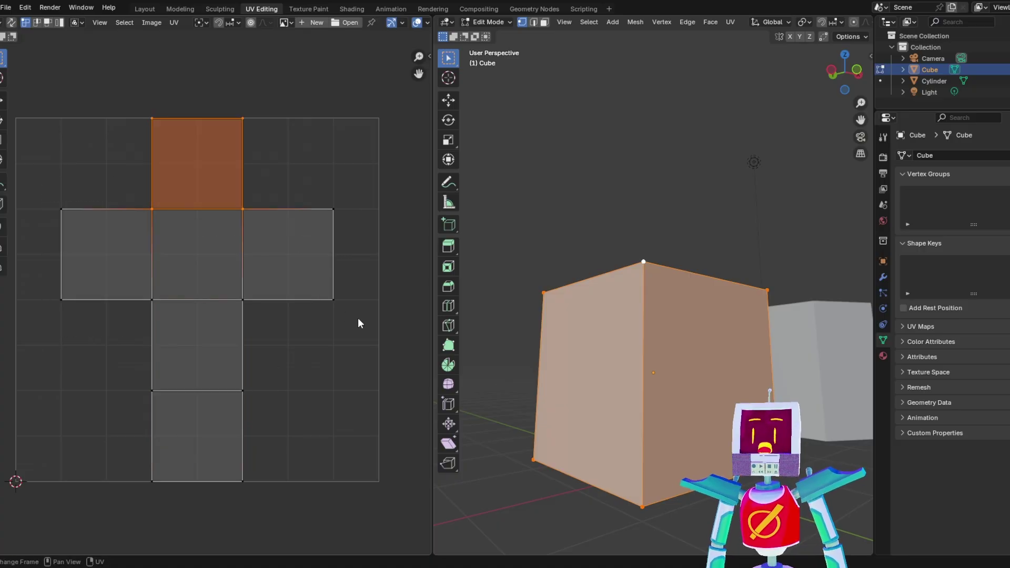
{"action": "middle_click_drag", "start_coordinate": [721, 305], "coordinate": [520, 361], "text": "shift"}
{"action": "left_click_drag", "start_coordinate": [558, 262], "coordinate": [763, 488]}
{"action": "key", "text": "Tab"}
{"action": "left_click_drag", "start_coordinate": [547, 285], "coordinate": [762, 520]}
{"action": "key", "text": "Tab"}
{"action": "key", "text": "a"}
{"action": "key", "text": "Tab"}
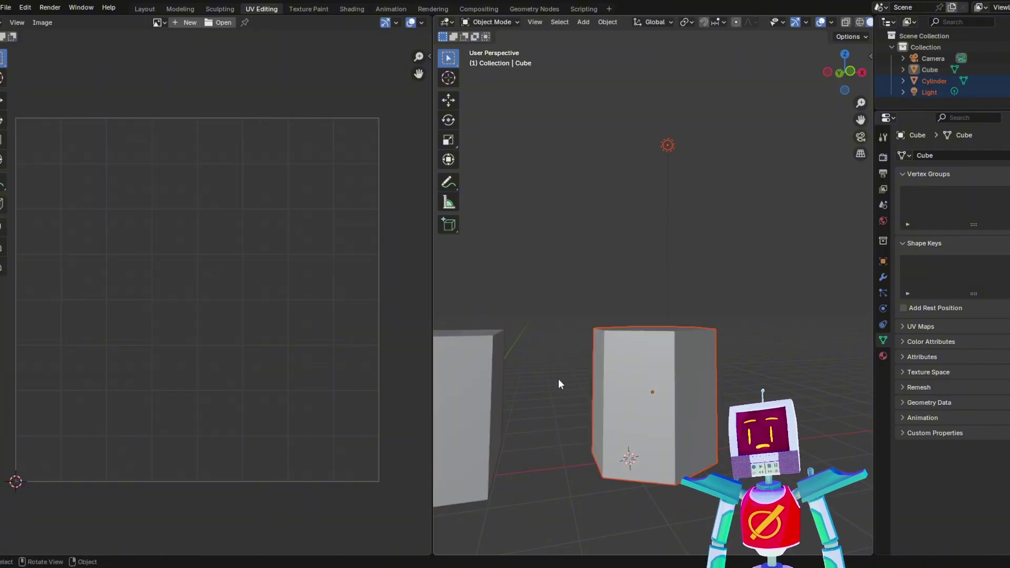
{"action": "left_click", "coordinate": [558, 378]}
{"action": "key", "text": "Tab"}
{"action": "key", "text": "Tab"}
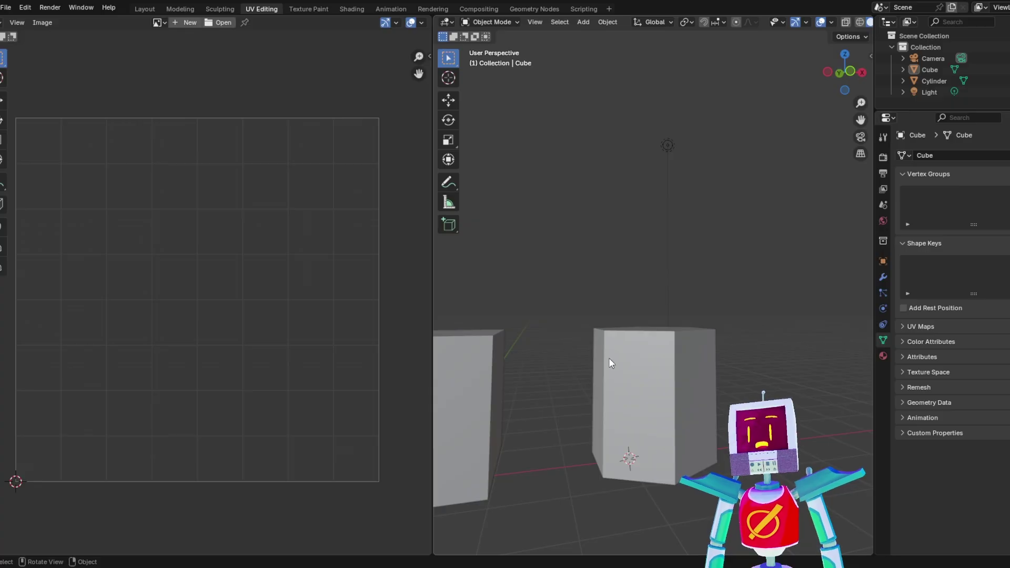
- Select the cylinder and enter Edit Mode to display its UV layout
{"action": "left_click", "coordinate": [679, 399]}
{"action": "key", "text": "Tab"}
{"action": "middle_click_drag", "start_coordinate": [589, 345], "coordinate": [641, 362]}
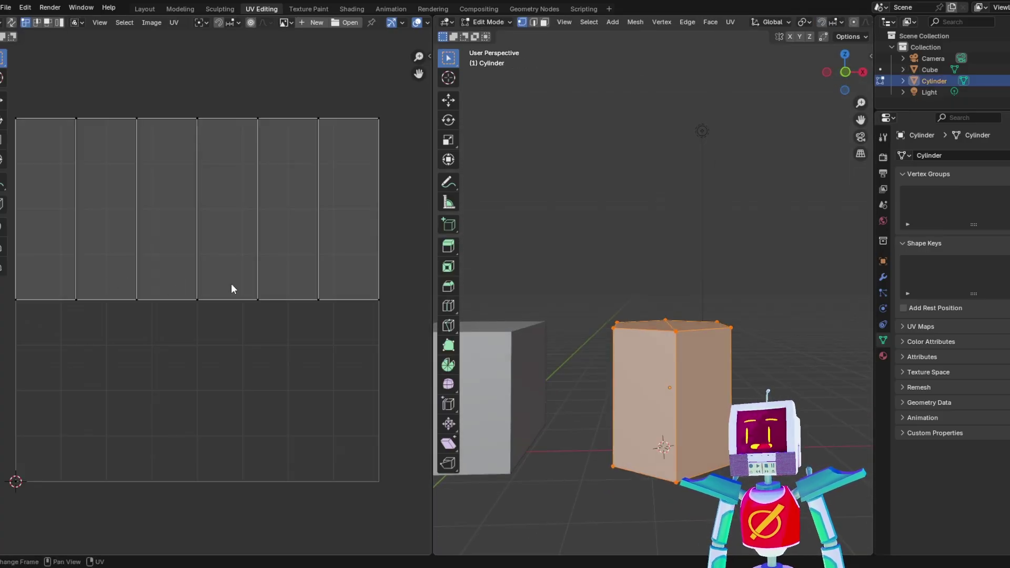
{"action": "middle_click_drag", "start_coordinate": [676, 300], "coordinate": [659, 285]}
{"action": "mouse_move", "coordinate": [663, 397]}
{"action": "middle_mouse_down", "text": "shift"}
{"action": "mouse_move", "coordinate": [678, 255]}
{"action": "mouse_move", "coordinate": [643, 398]}
{"action": "middle_mouse_up", "text": "shift"}
{"action": "middle_click_drag", "start_coordinate": [637, 325], "coordinate": [610, 372], "text": "shift"}
{"action": "scroll", "coordinate": [665, 359], "scroll_direction": "up", "scroll_amount": 1}
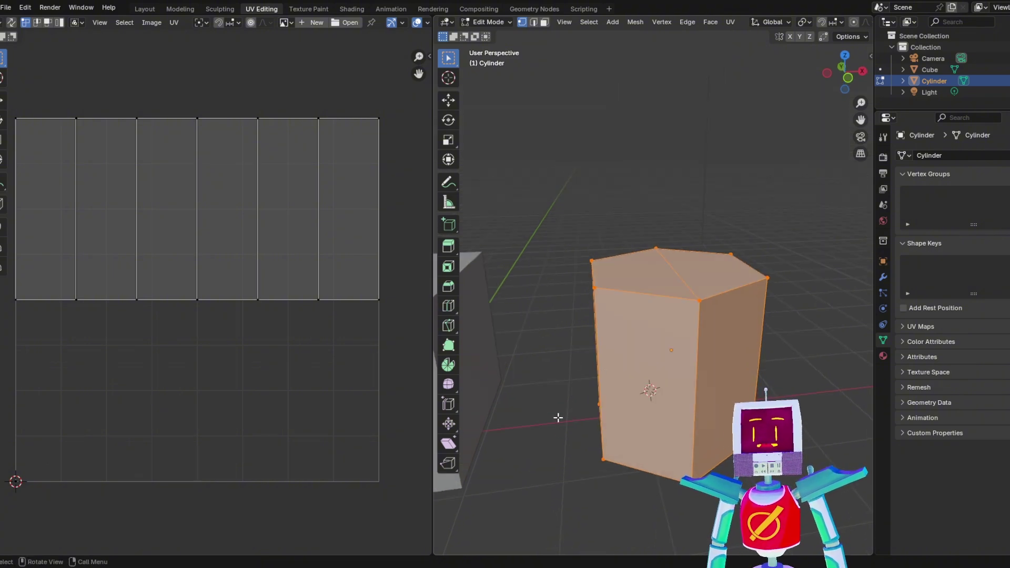
- Clear the selection, select the edge loop around the cylinder's top rim and mark it as a seam
{"action": "left_click", "coordinate": [574, 402]}
{"action": "middle_click_drag", "start_coordinate": [671, 314], "coordinate": [714, 312]}
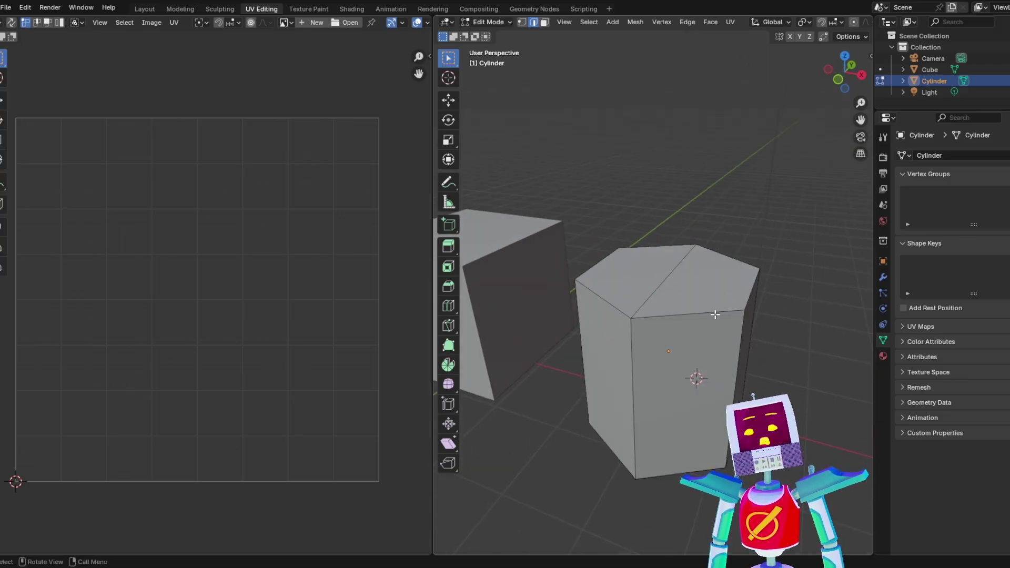
{"action": "left_click", "coordinate": [741, 260], "text": "alt"}
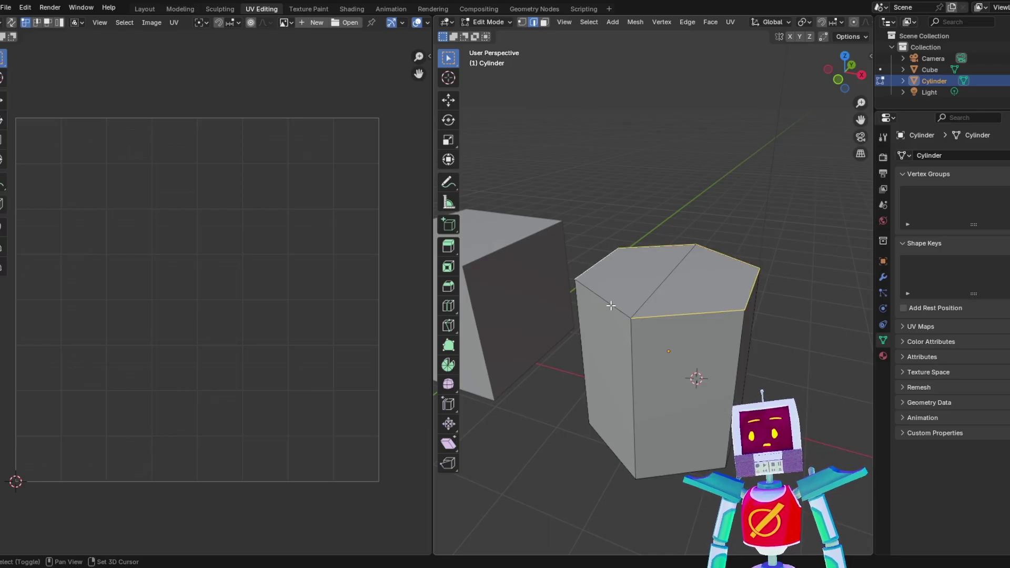
{"action": "middle_click_drag", "start_coordinate": [611, 306], "coordinate": [670, 291]}
{"action": "right_click", "coordinate": [693, 282]}
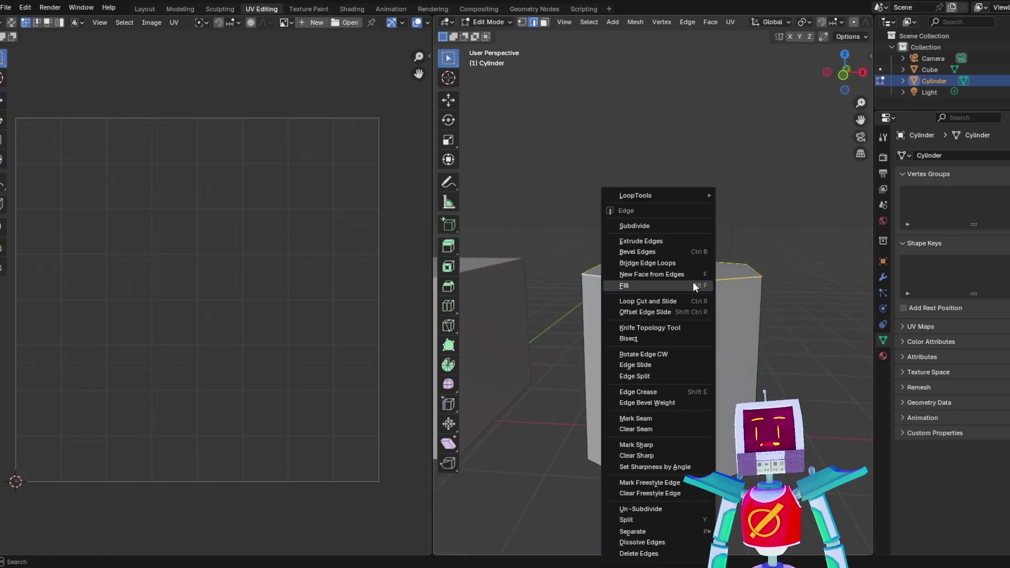
{"action": "right_click", "coordinate": [740, 276]}
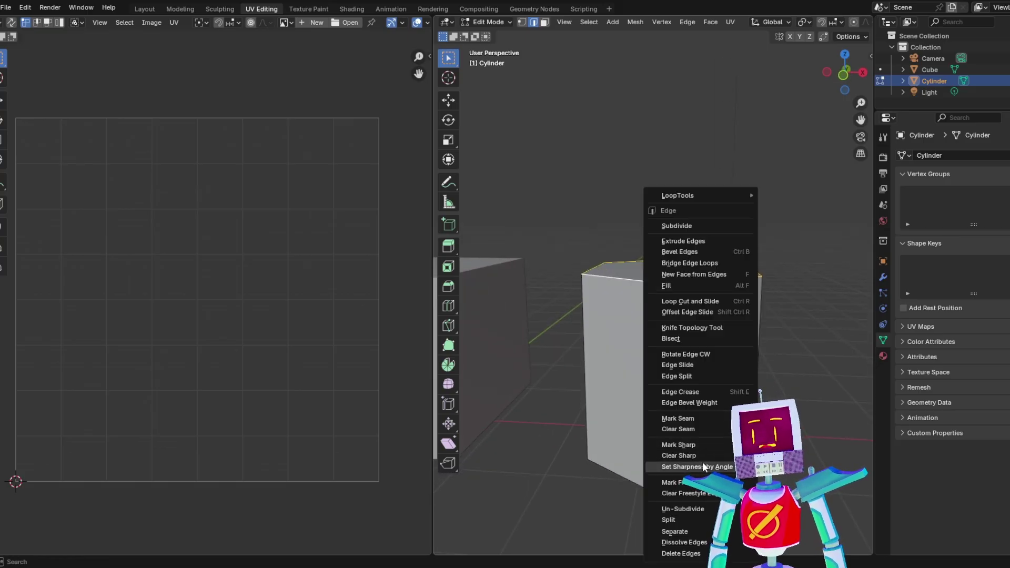
{"action": "left_click", "coordinate": [706, 419]}
{"action": "middle_click_drag", "start_coordinate": [730, 349], "coordinate": [712, 398]}
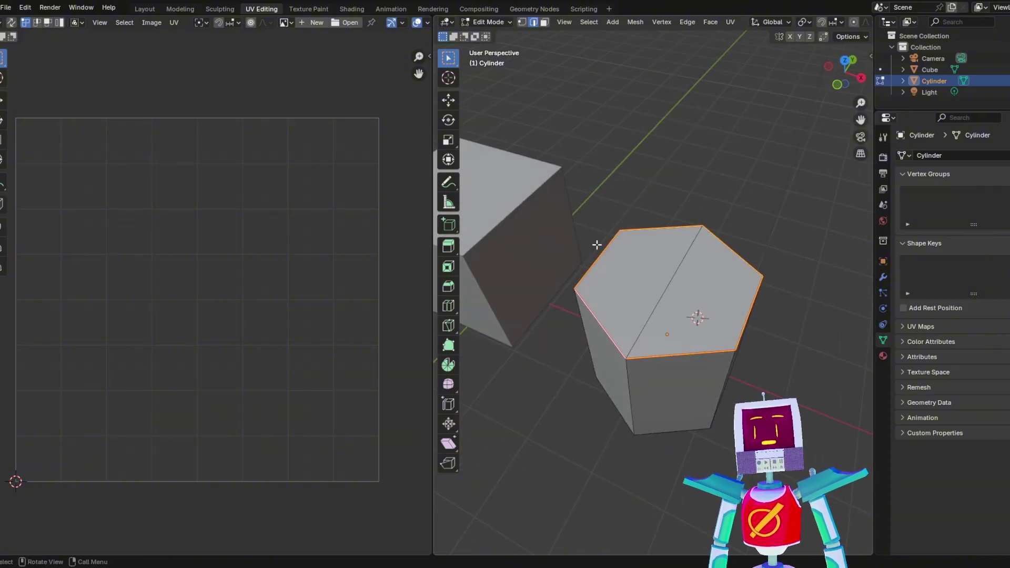
- Mark one vertical side edge of the cylinder as a seam
{"action": "middle_click_drag", "start_coordinate": [697, 317], "coordinate": [687, 337]}
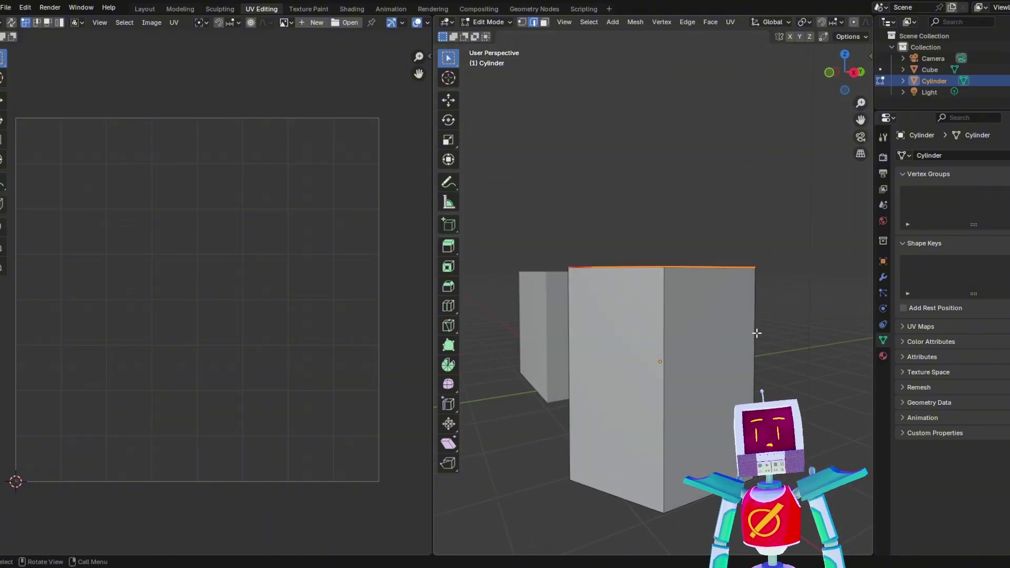
{"action": "middle_click_drag", "start_coordinate": [762, 356], "coordinate": [642, 361]}
{"action": "right_click", "coordinate": [644, 366]}
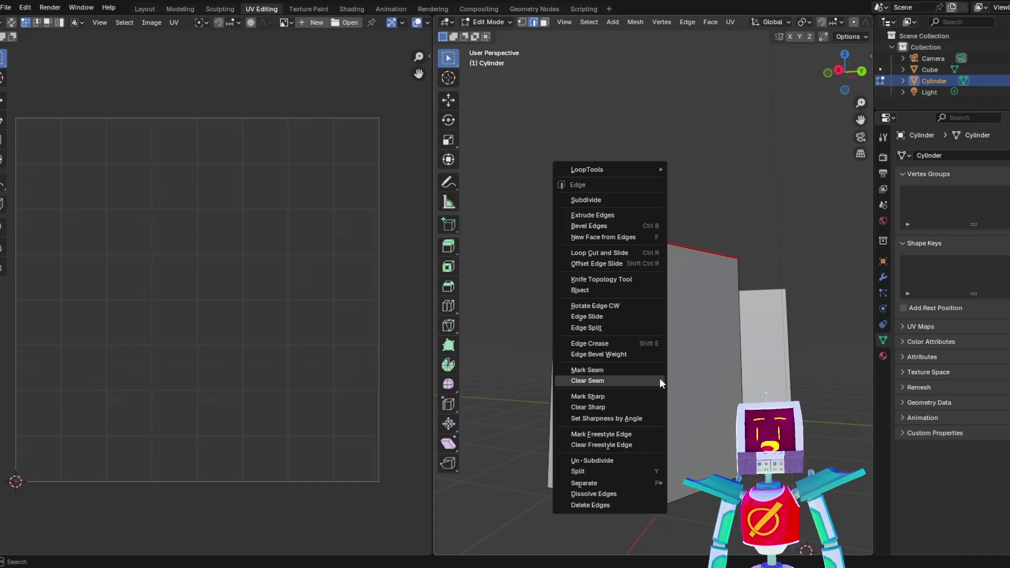
{"action": "left_click", "coordinate": [623, 370]}
- Select all six edges around the cylinder's bottom rim and mark them as a seam
{"action": "middle_click_drag", "start_coordinate": [623, 377], "coordinate": [657, 316]}
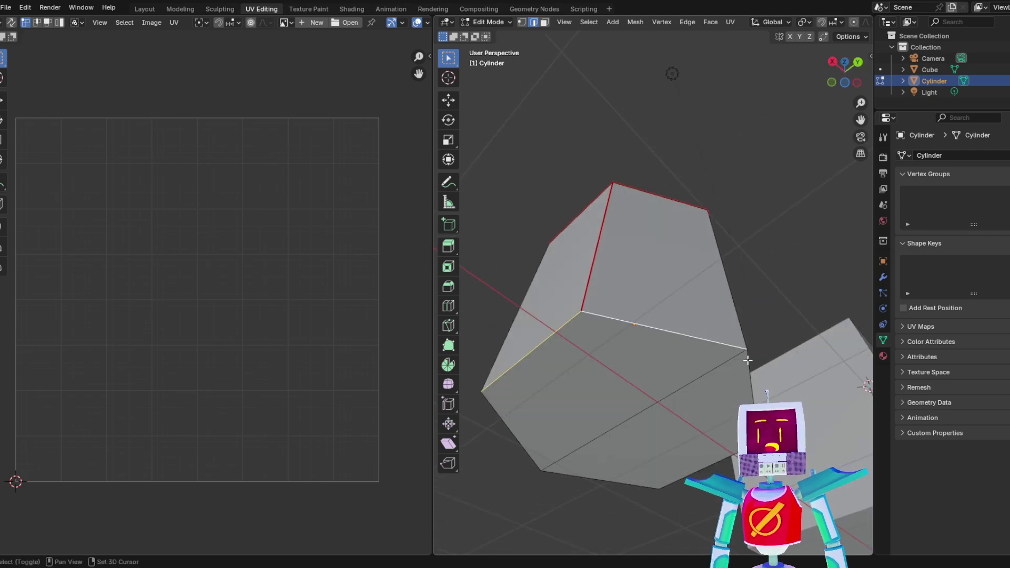
{"action": "middle_click_drag", "start_coordinate": [748, 360], "coordinate": [720, 399]}
{"action": "left_click", "coordinate": [739, 447], "text": "shift"}
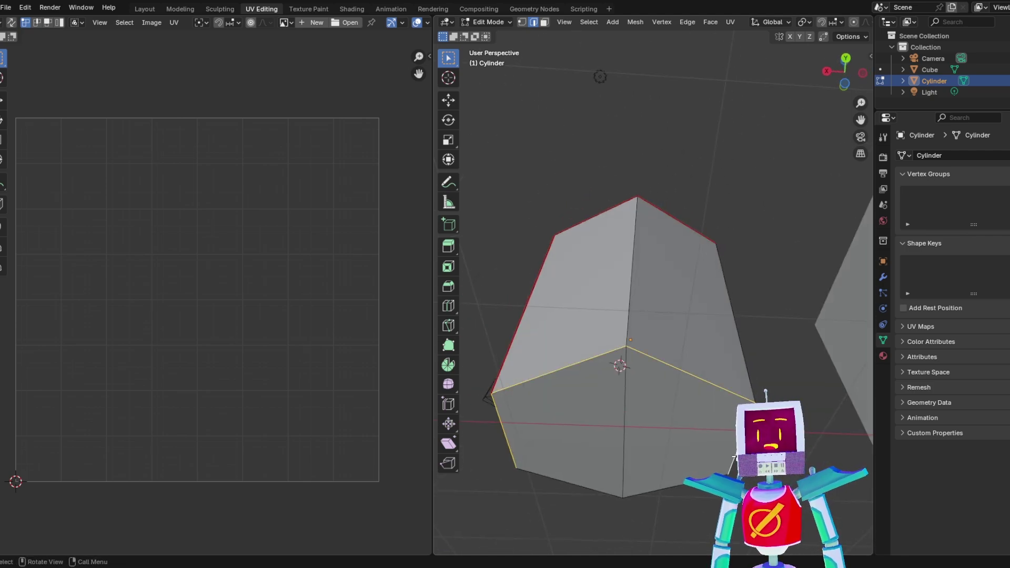
{"action": "middle_click_drag", "start_coordinate": [741, 448], "coordinate": [702, 451]}
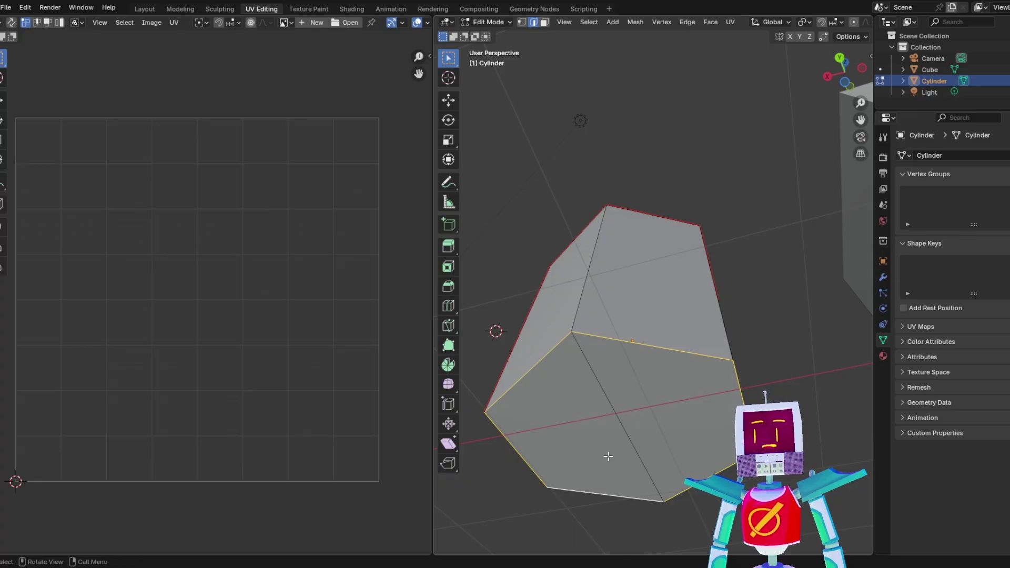
{"action": "middle_click_drag", "start_coordinate": [604, 453], "coordinate": [599, 412]}
{"action": "key", "text": "ctrl+e"}
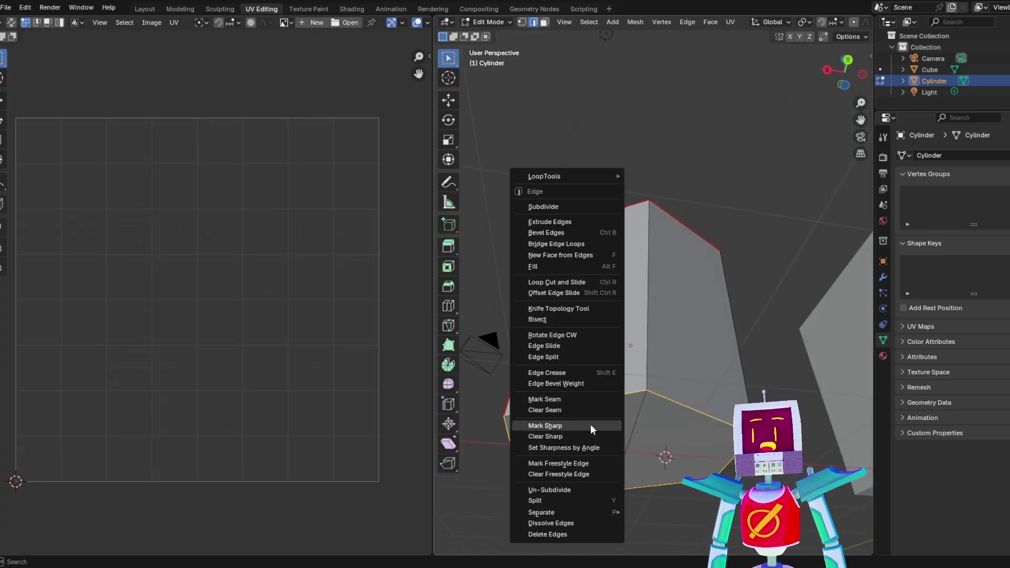
{"action": "left_click", "coordinate": [591, 399]}
{"action": "middle_click_drag", "start_coordinate": [606, 382], "coordinate": [673, 387]}
- Check the seams, widen the 3D viewport, select the whole cylinder and unwrap it with the Angle Based method
{"action": "middle_click_drag", "start_coordinate": [794, 478], "coordinate": [778, 475]}
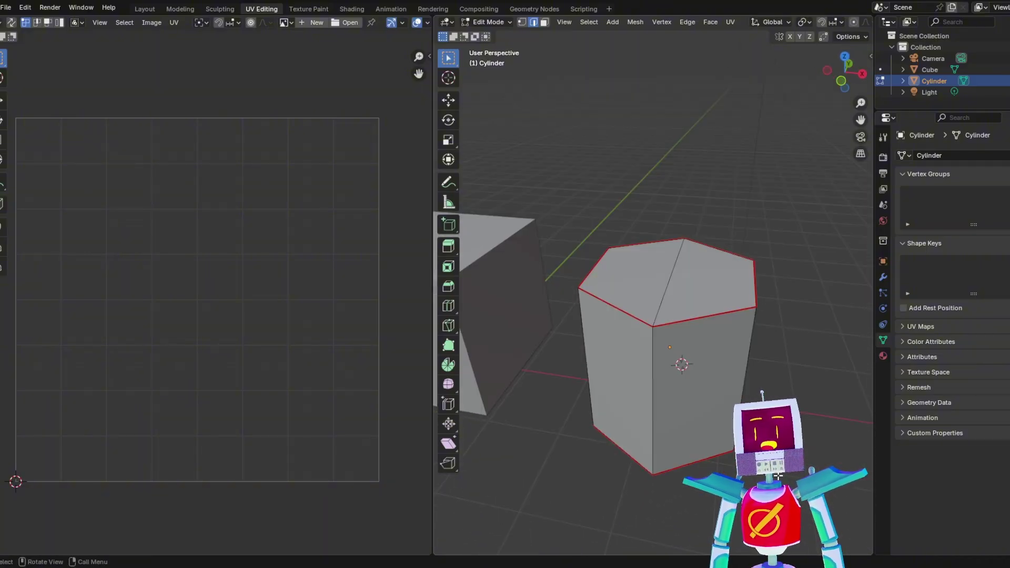
{"action": "middle_click_drag", "start_coordinate": [701, 364], "coordinate": [691, 261]}
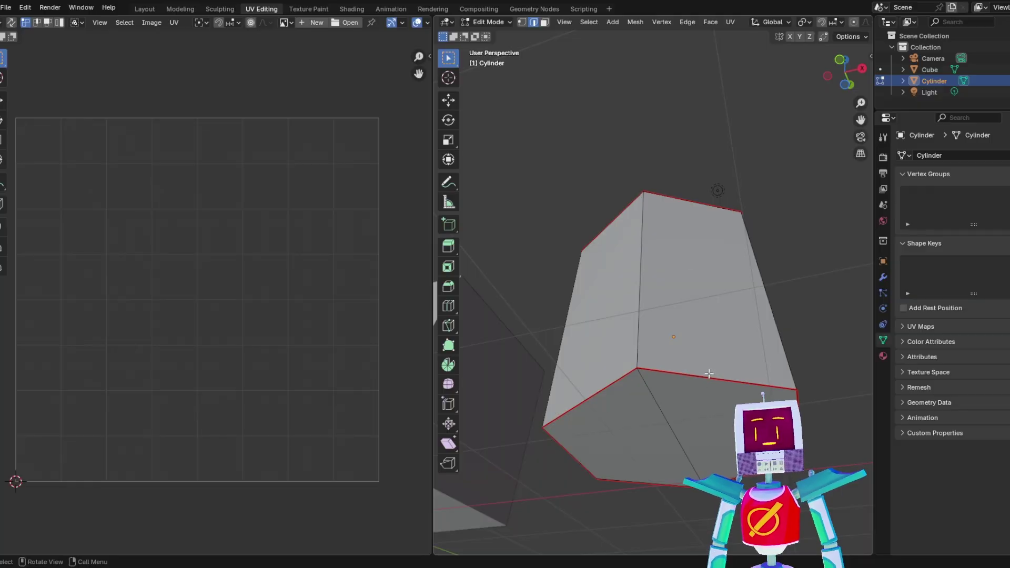
{"action": "middle_click_drag", "start_coordinate": [709, 374], "coordinate": [646, 351]}
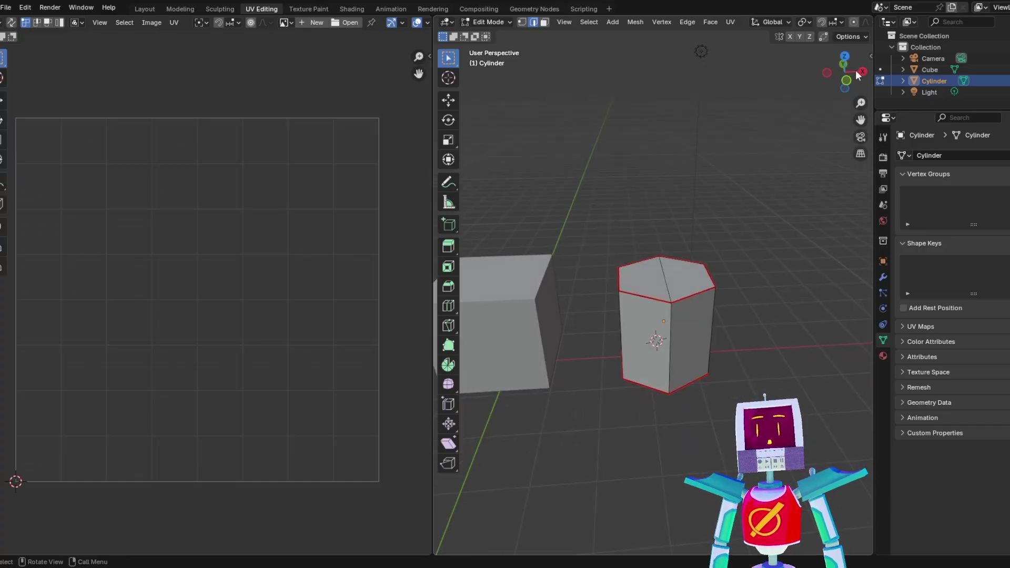
{"action": "middle_click_drag", "start_coordinate": [722, 250], "coordinate": [570, 232]}
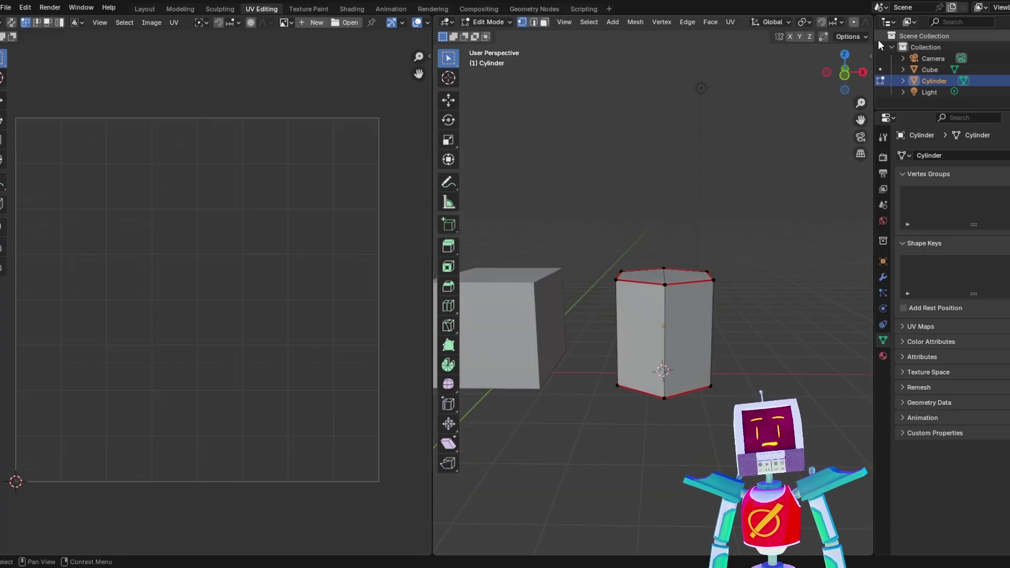
{"action": "left_click_drag", "start_coordinate": [874, 40], "coordinate": [969, 39]}
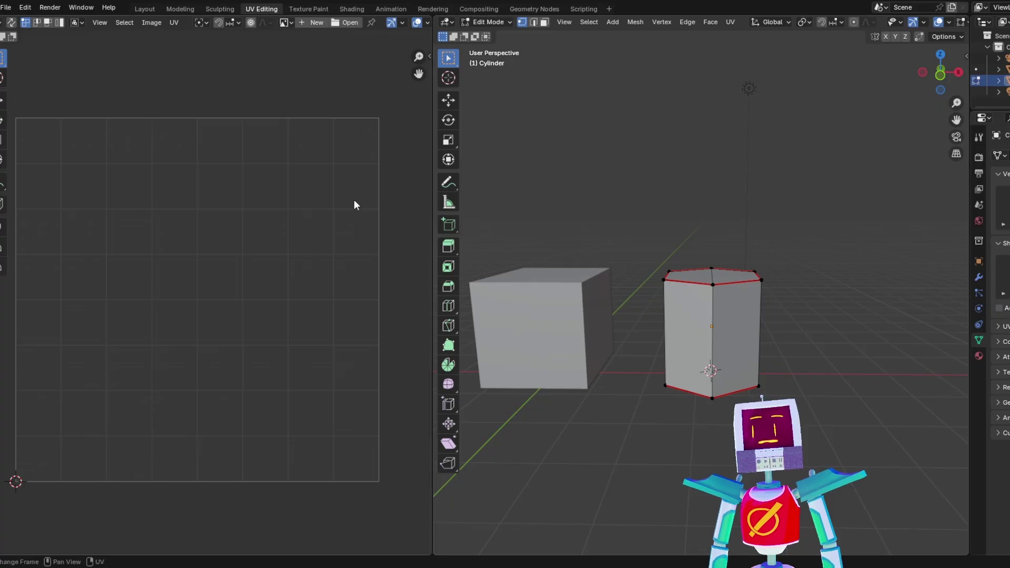
{"action": "key", "text": "a"}
{"action": "middle_click_drag", "start_coordinate": [615, 277], "coordinate": [722, 294]}
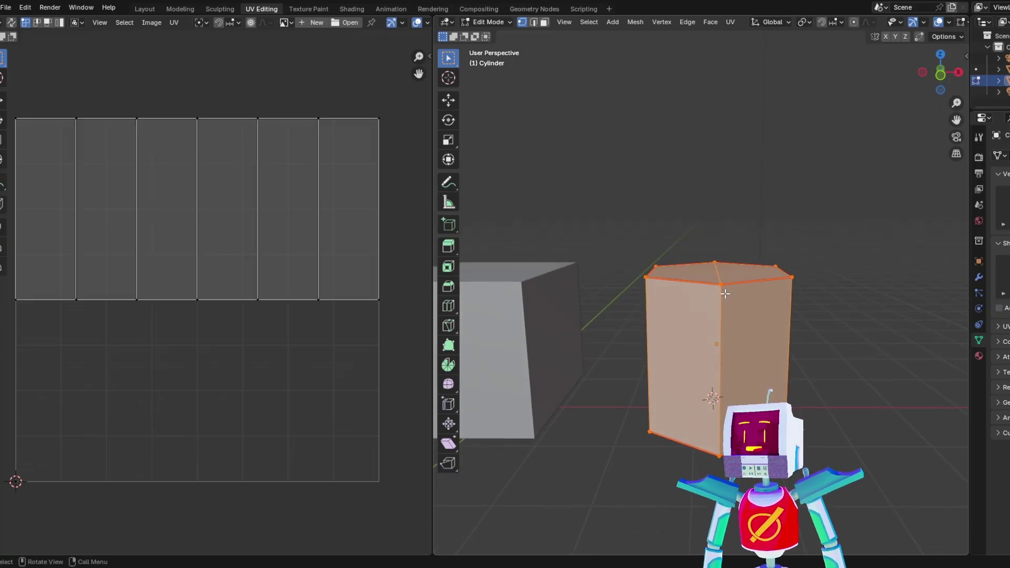
{"action": "key", "text": "u"}
{"action": "mouse_move", "coordinate": [723, 294]}
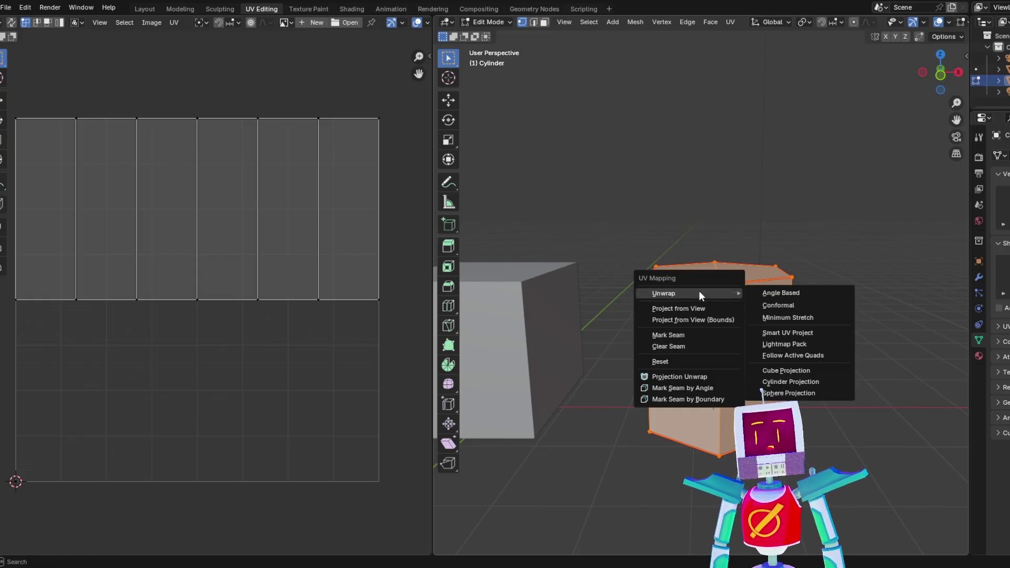
{"action": "left_click", "coordinate": [776, 293]}
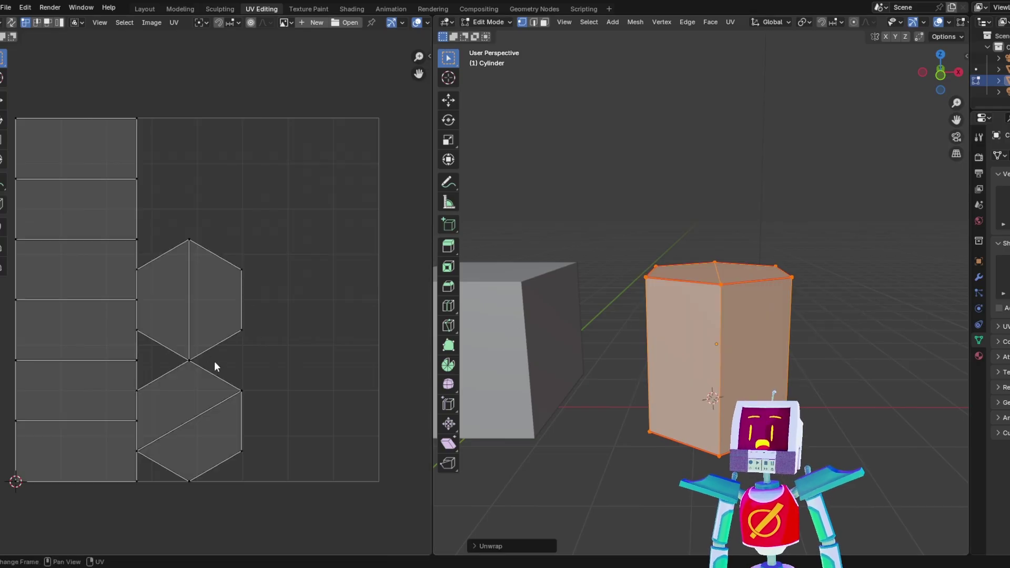
- Set the unwrap margin to 0.053 to space the UV islands apart
{"action": "middle_click_drag", "start_coordinate": [230, 359], "coordinate": [257, 355]}
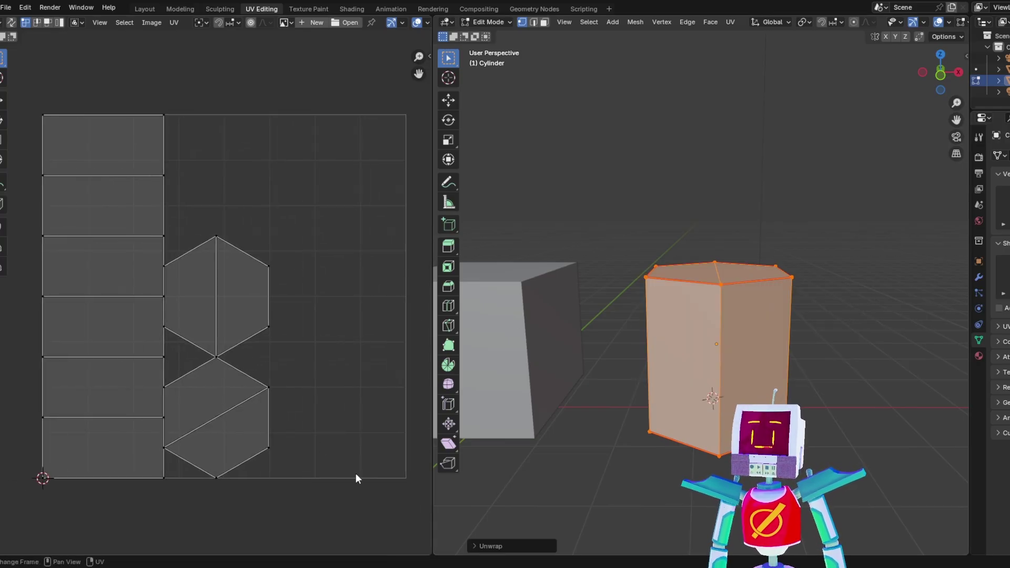
{"action": "left_click", "coordinate": [477, 546]}
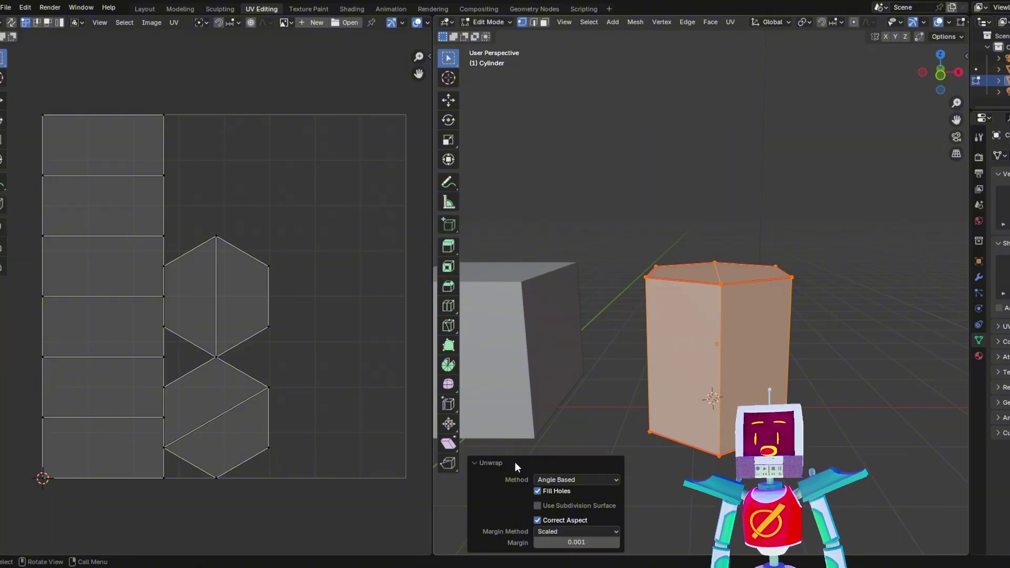
{"action": "left_click_drag", "start_coordinate": [588, 542], "coordinate": [612, 542]}
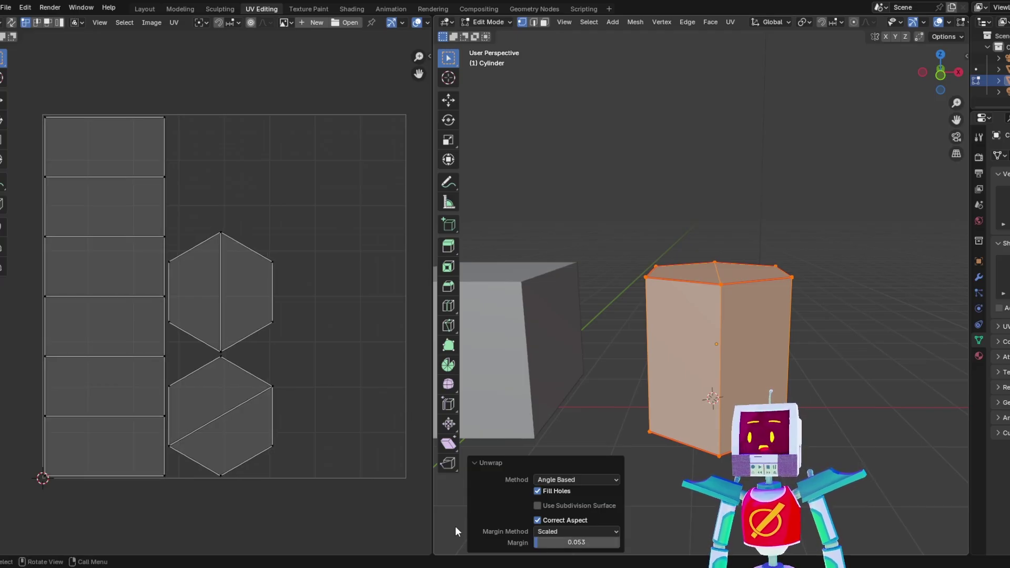
- Compare the unwrapped side strip and two hexagonal UV islands with the cylinder's sides, top and bottom
{"action": "scroll", "coordinate": [198, 416], "scroll_direction": "up", "scroll_amount": 3}
{"action": "middle_click_drag", "start_coordinate": [197, 416], "coordinate": [274, 405]}
{"action": "scroll", "coordinate": [300, 410], "scroll_direction": "down", "scroll_amount": 3}
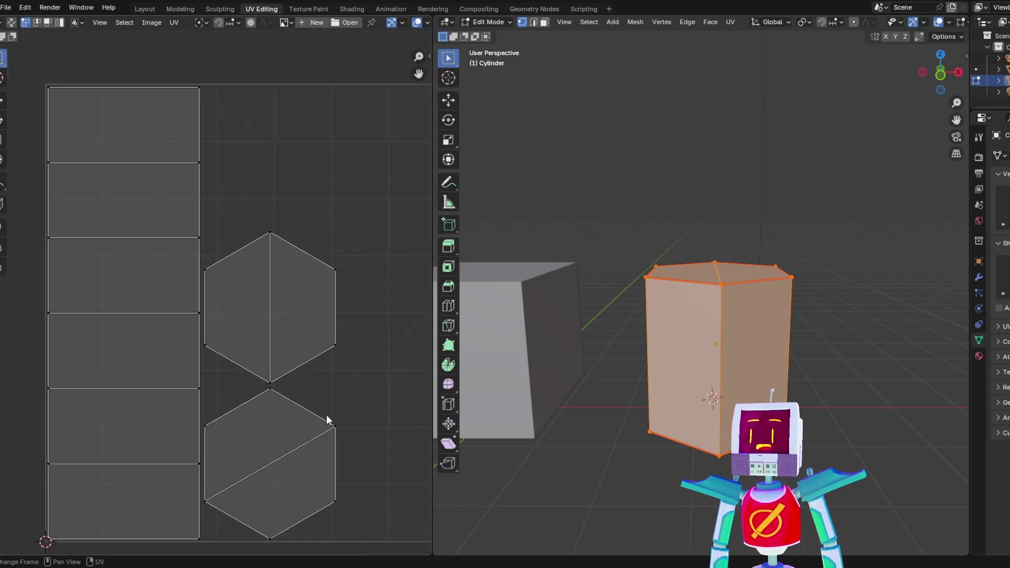
{"action": "middle_click_drag", "start_coordinate": [621, 347], "coordinate": [655, 264]}
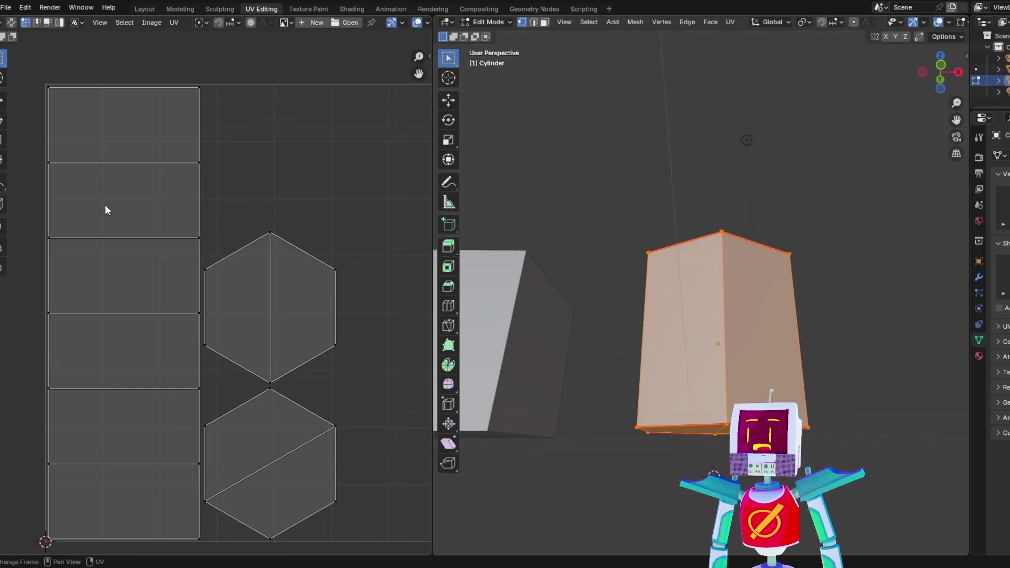
{"action": "middle_click_drag", "start_coordinate": [105, 210], "coordinate": [86, 251]}
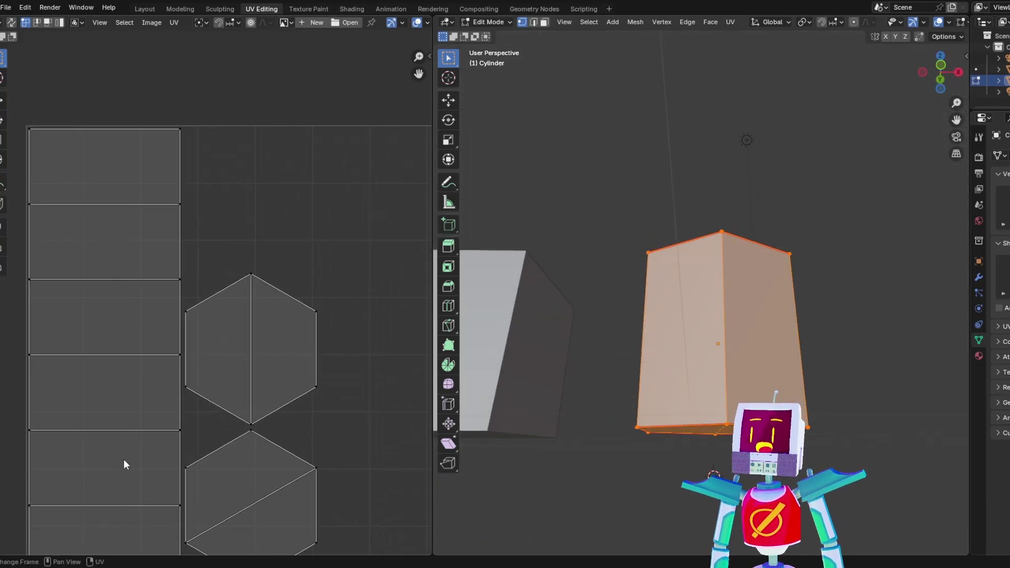
{"action": "scroll", "coordinate": [158, 451], "scroll_direction": "down", "scroll_amount": 1}
{"action": "scroll", "coordinate": [184, 447], "scroll_direction": "up", "scroll_amount": 1}
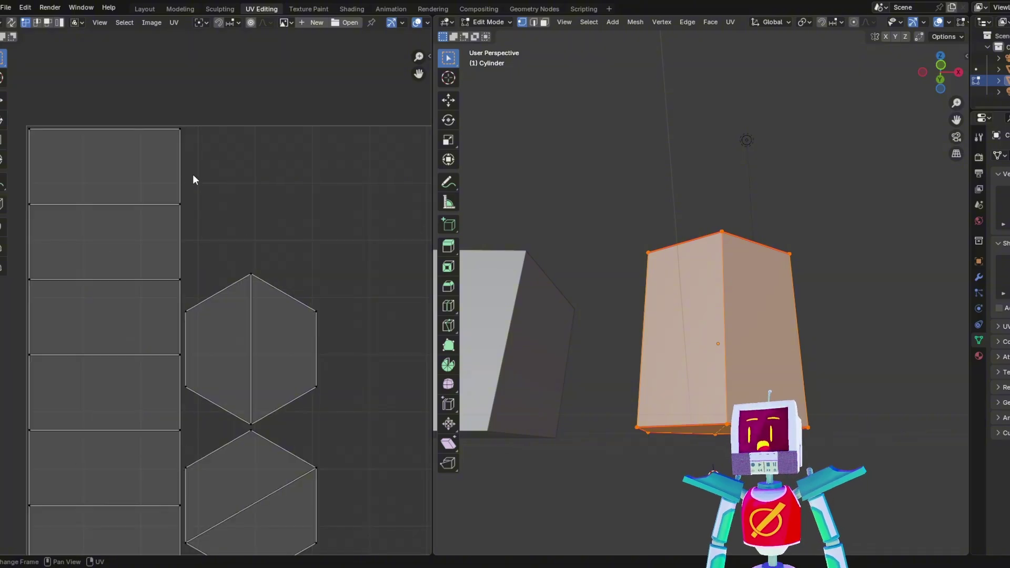
{"action": "middle_click_drag", "start_coordinate": [307, 394], "coordinate": [255, 331]}
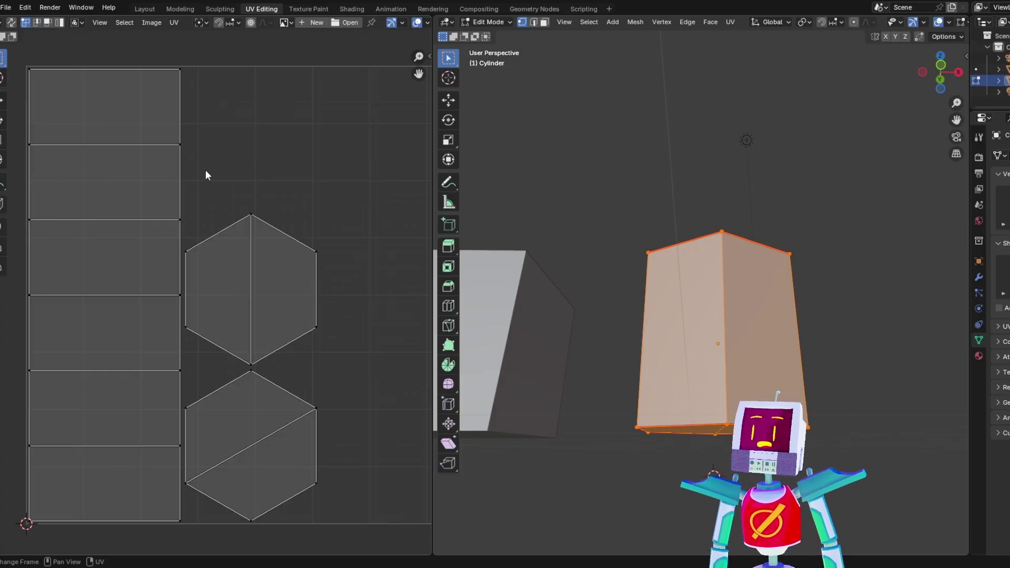
- Try the vertex, edge and face selection modes in turn on the upper hexagonal UV island
{"action": "left_click_drag", "start_coordinate": [205, 169], "coordinate": [265, 240]}
{"action": "key", "text": "g"}
{"action": "right_click", "coordinate": [254, 214]}
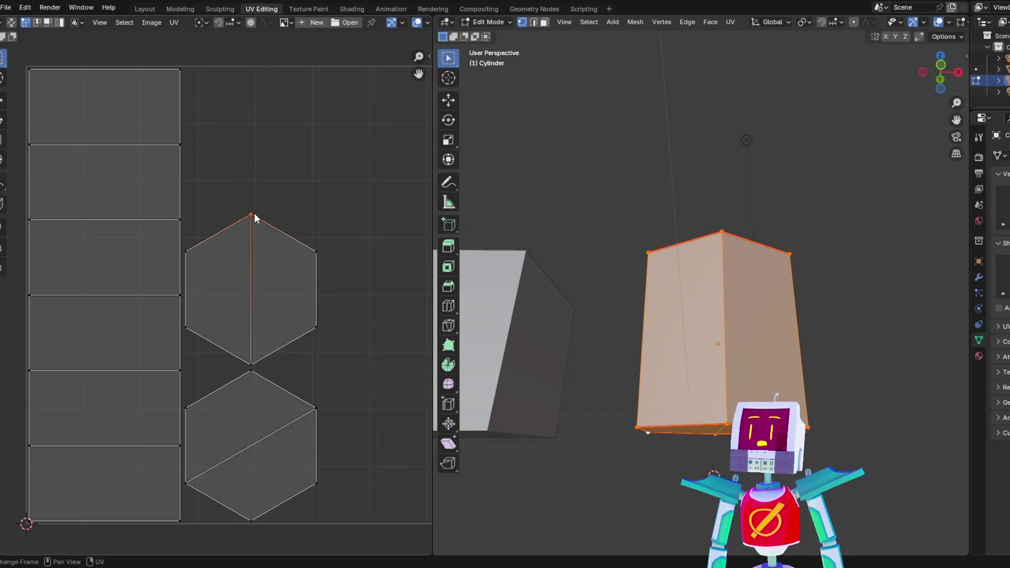
{"action": "left_click", "coordinate": [36, 22]}
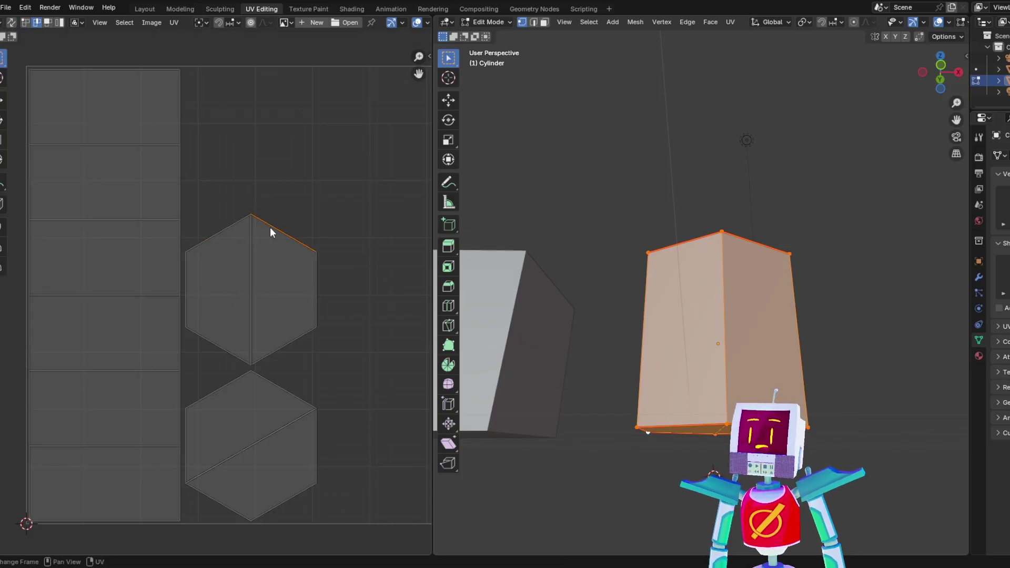
{"action": "left_click", "coordinate": [47, 22]}
{"action": "left_click", "coordinate": [279, 301]}
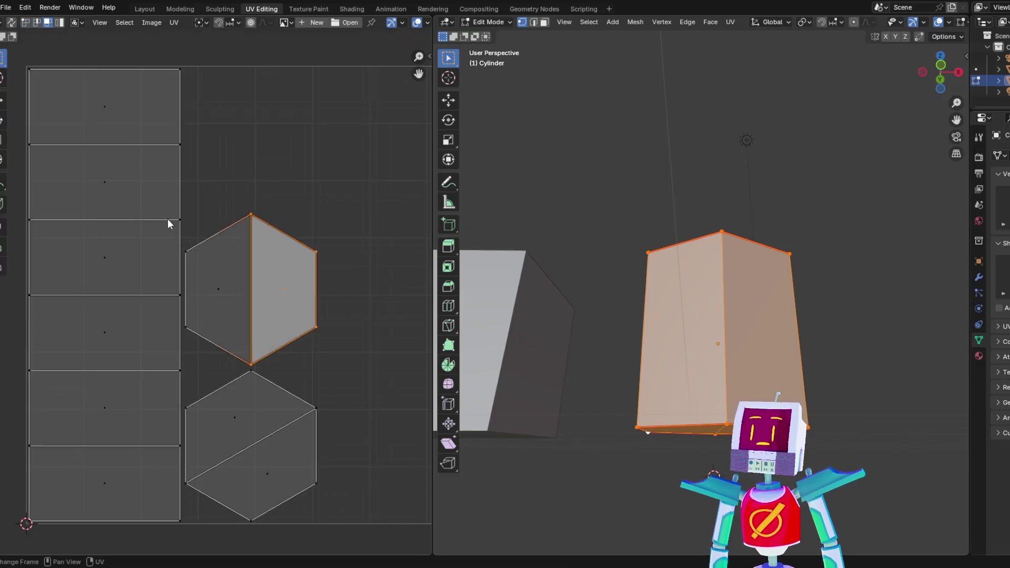
- Switch UV selection to island mode, select the upper hexagonal island and try moving it
{"action": "left_click", "coordinate": [59, 22]}
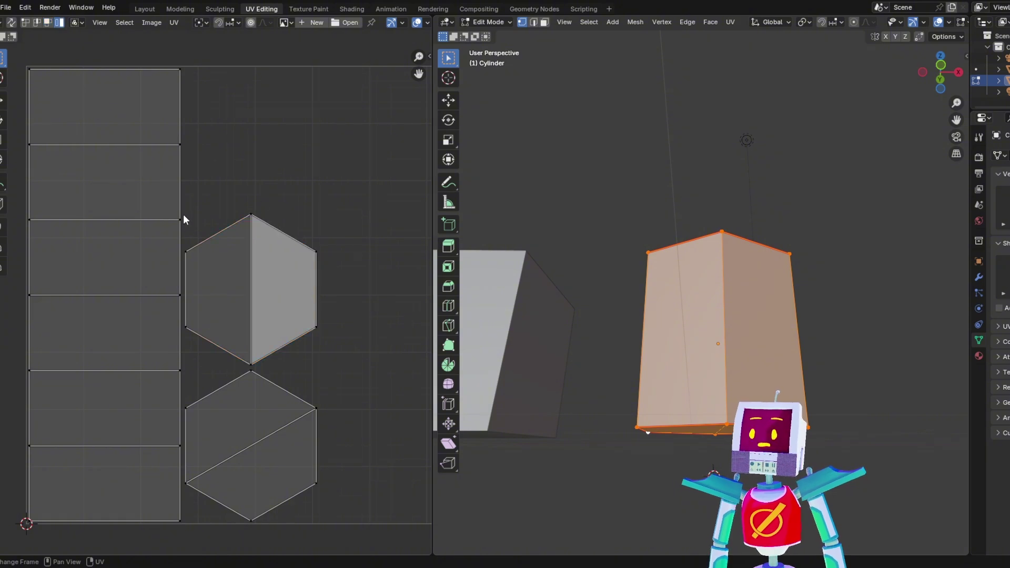
{"action": "left_click_drag", "start_coordinate": [185, 198], "coordinate": [337, 367]}
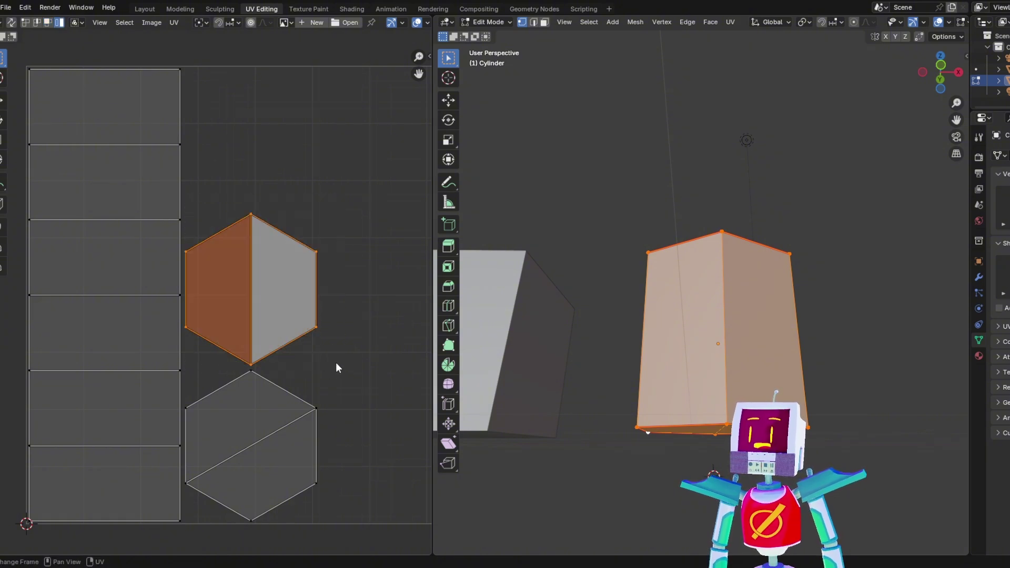
{"action": "key", "text": "g"}
{"action": "key", "text": "Escape"}
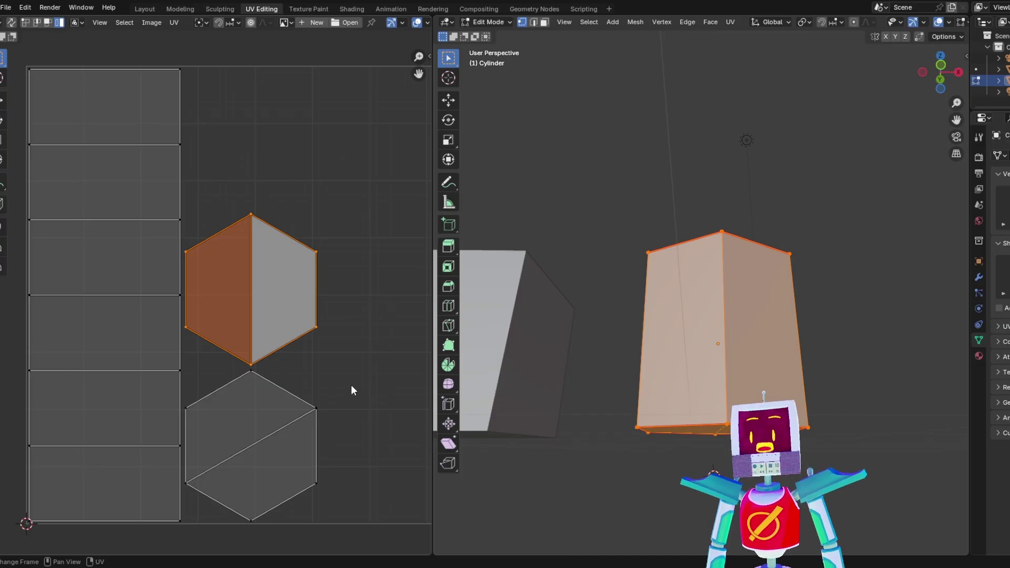
{"action": "key", "text": "g"}
{"action": "key", "text": "Escape"}
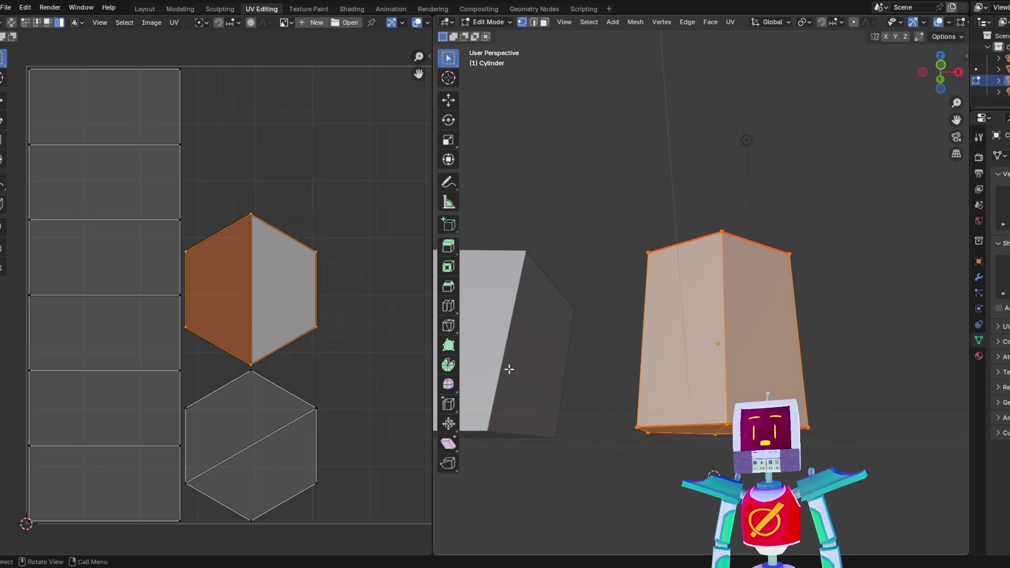
- Reselect the whole cylinder mesh in the 3D viewport
{"action": "left_click", "coordinate": [620, 349]}
{"action": "mouse_move", "coordinate": [621, 349]}
{"action": "middle_mouse_down"}
{"action": "mouse_move", "coordinate": [640, 348]}
{"action": "mouse_move", "coordinate": [631, 361]}
{"action": "middle_mouse_up"}
{"action": "key", "text": "a"}
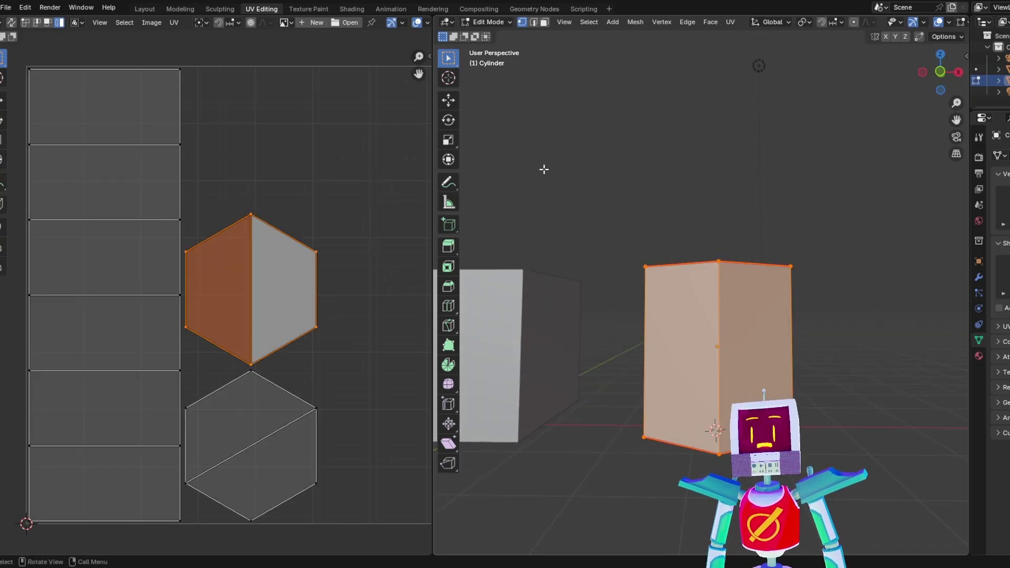
- Resize the editor areas, narrowing the UV editor and widening the properties editor until the cylinder's settings are readable
{"action": "middle_click_drag", "start_coordinate": [544, 168], "coordinate": [584, 215]}
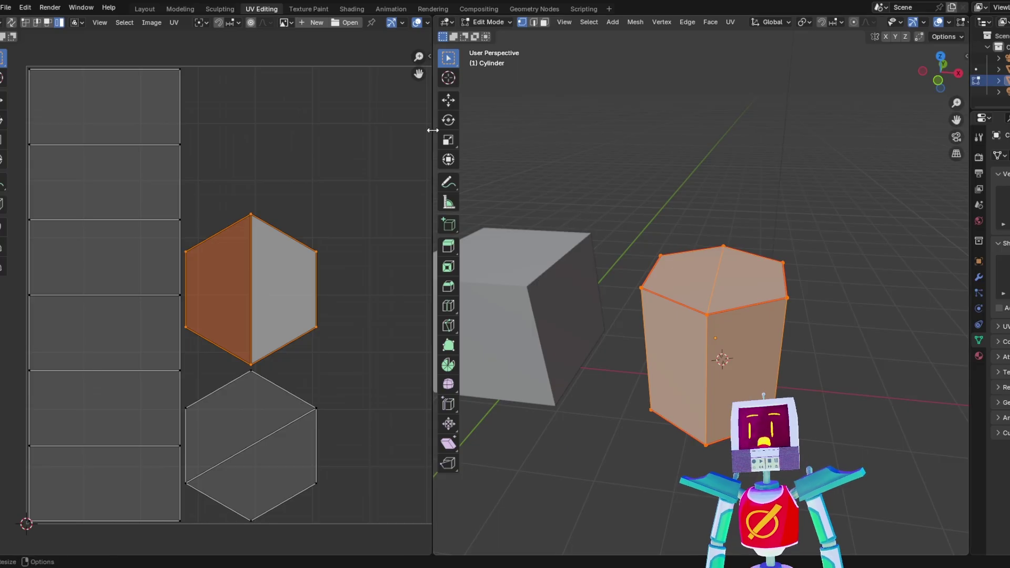
{"action": "left_click_drag", "start_coordinate": [437, 155], "coordinate": [339, 154]}
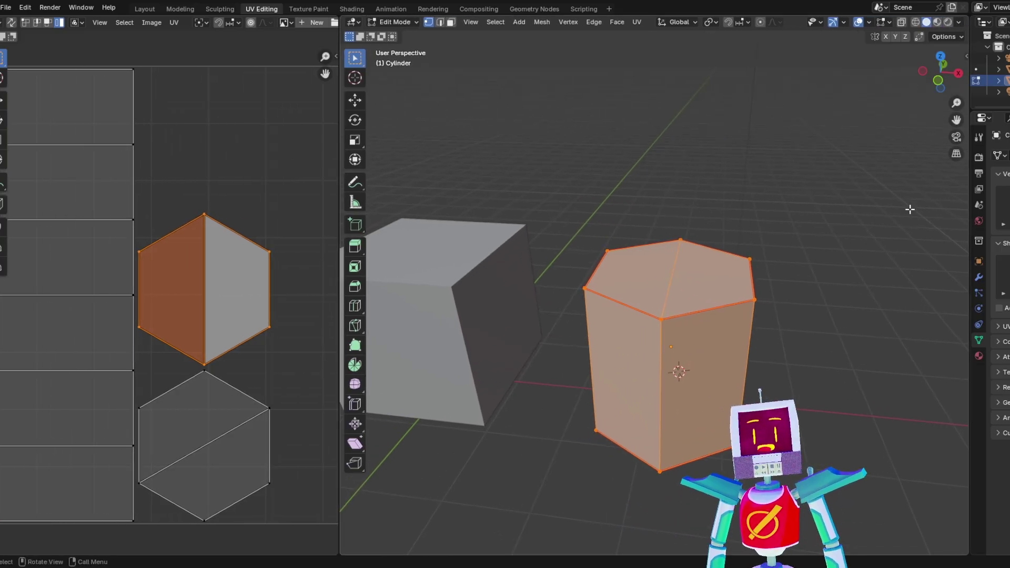
{"action": "left_click_drag", "start_coordinate": [987, 236], "coordinate": [920, 243]}
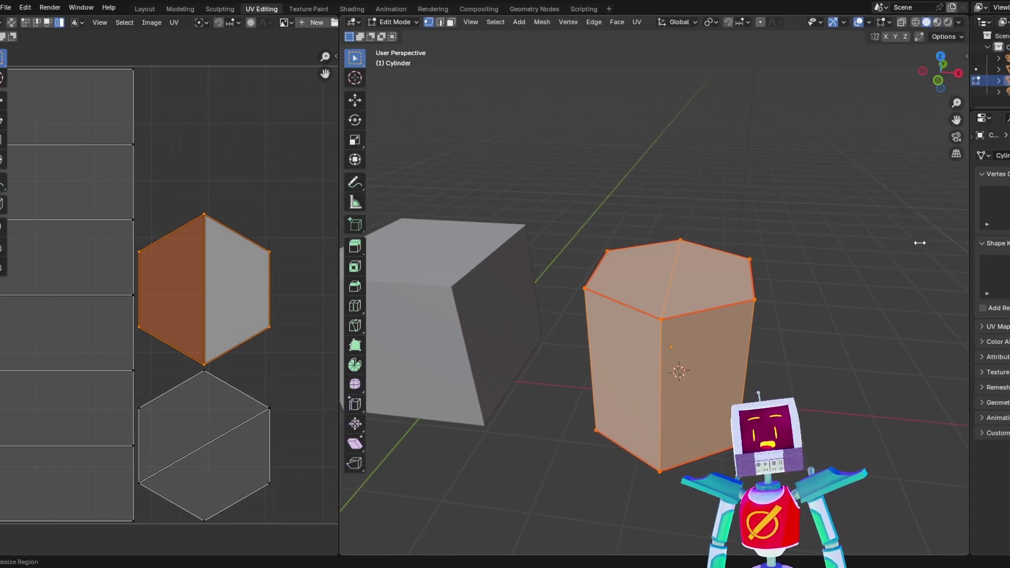
{"action": "left_click_drag", "start_coordinate": [970, 266], "coordinate": [887, 270]}
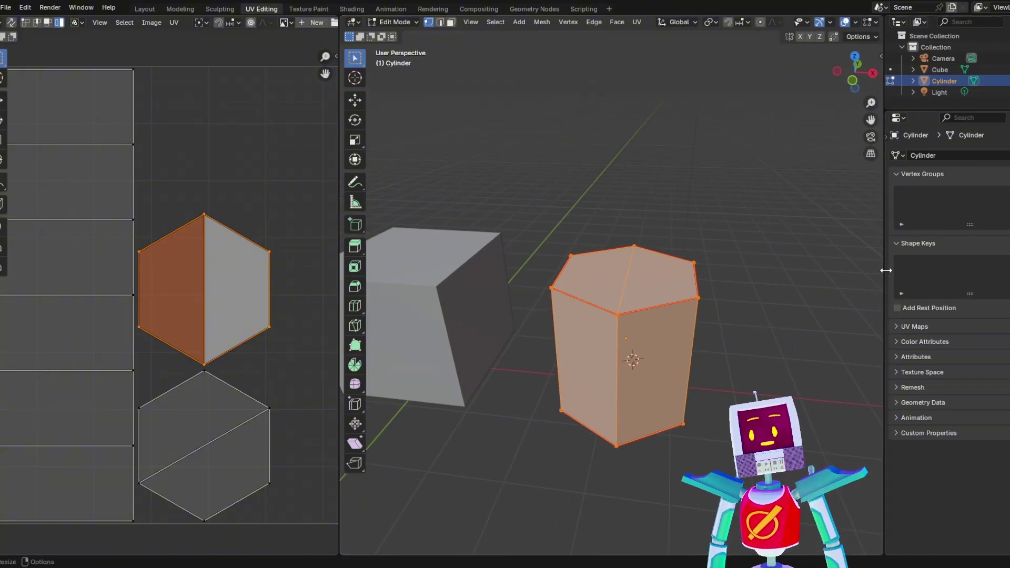
{"action": "left_click", "coordinate": [887, 137]}
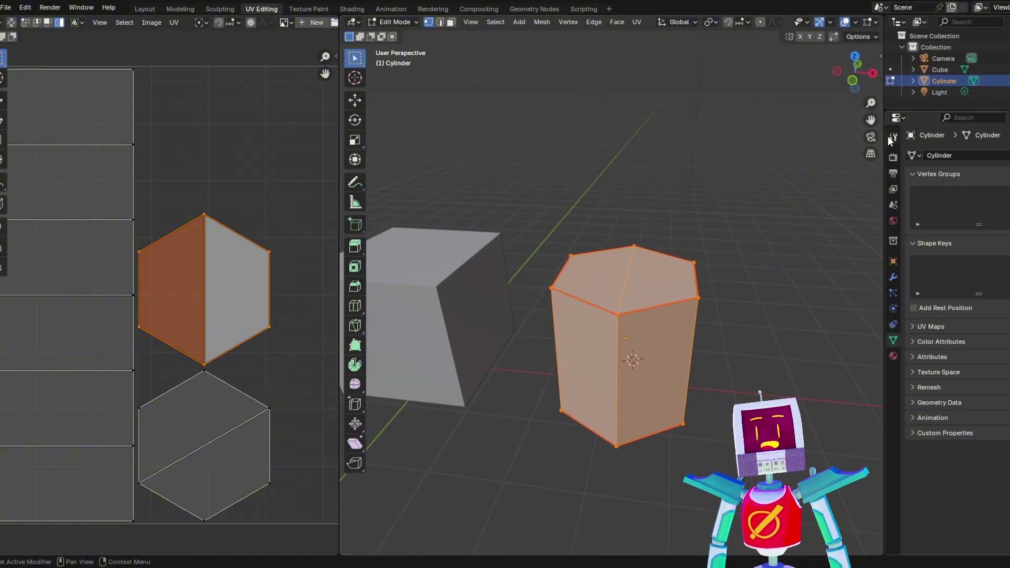
- Add a new material to the cylinder and deselect its whole mesh
{"action": "left_click", "coordinate": [894, 356]}
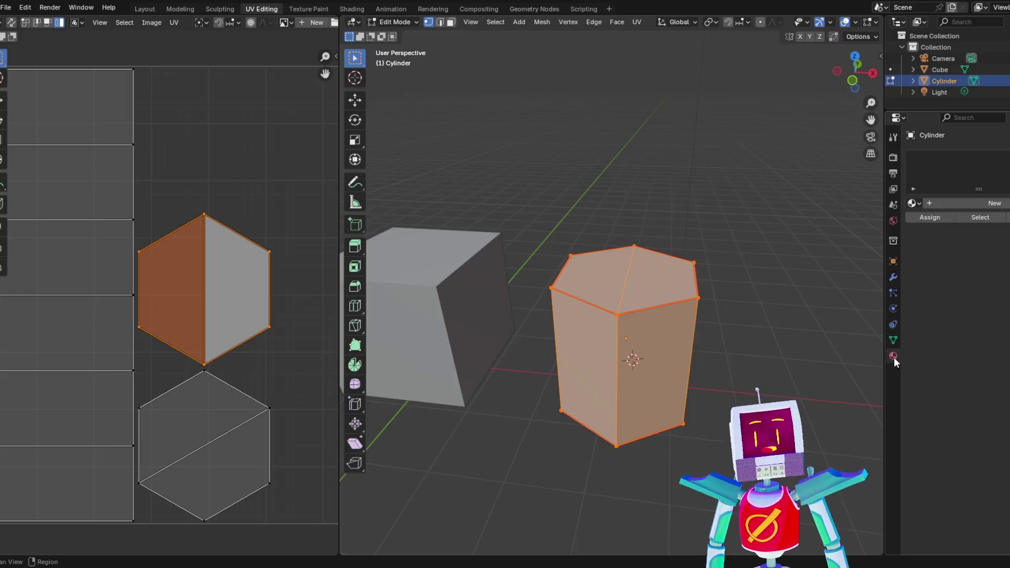
{"action": "left_click", "coordinate": [946, 202]}
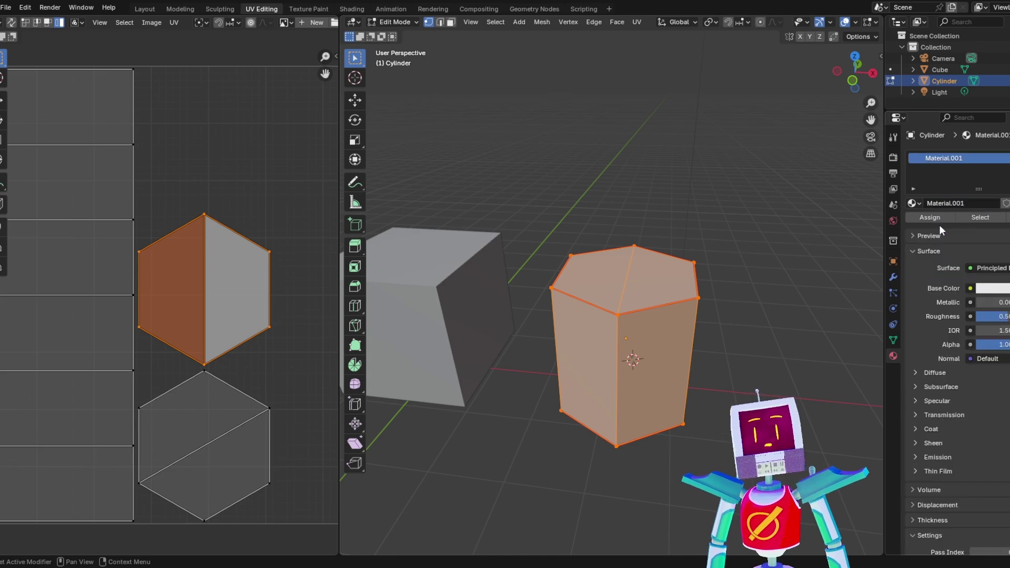
{"action": "middle_click_drag", "start_coordinate": [637, 280], "coordinate": [678, 267]}
{"action": "key", "text": "alt+a"}
{"action": "middle_click_drag", "start_coordinate": [763, 300], "coordinate": [928, 259]}
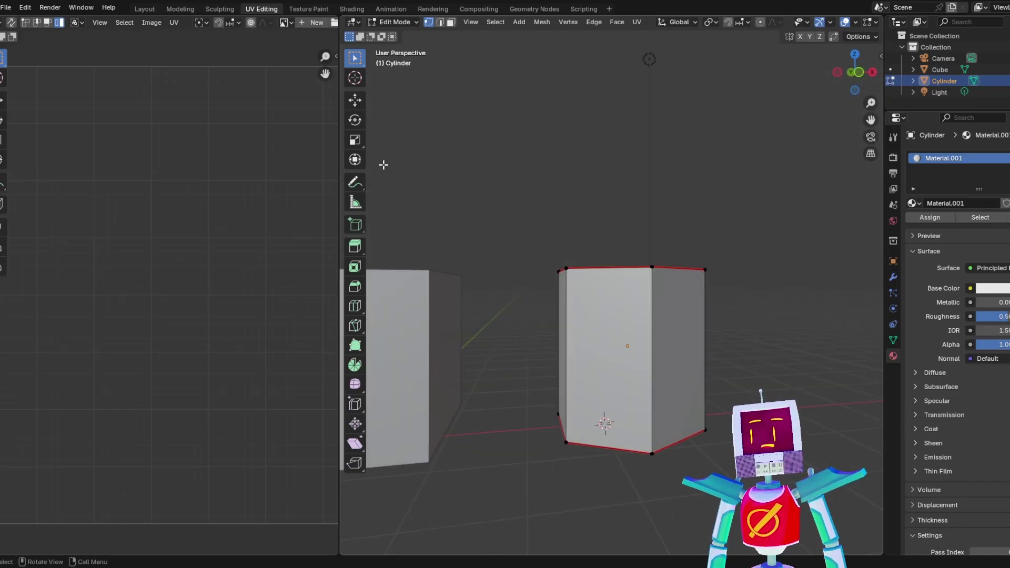
- Widen the 3D viewport further and set its shading to Material Preview
{"action": "left_click_drag", "start_coordinate": [339, 164], "coordinate": [216, 174]}
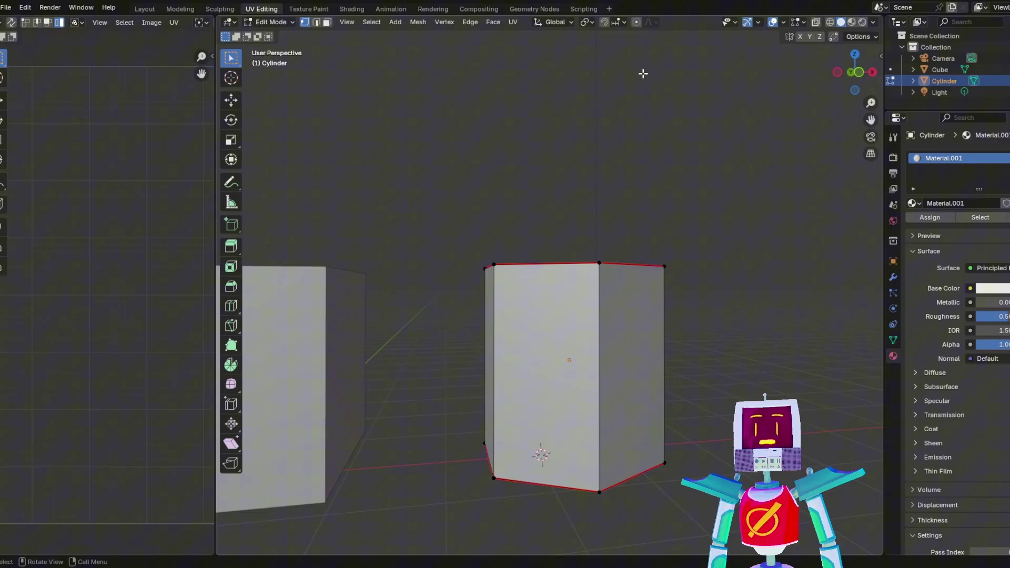
{"action": "left_click", "coordinate": [850, 24]}
{"action": "mouse_move", "coordinate": [698, 278]}
{"action": "middle_mouse_down"}
{"action": "mouse_move", "coordinate": [629, 342]}
{"action": "mouse_move", "coordinate": [639, 320]}
{"action": "mouse_move", "coordinate": [692, 286]}
{"action": "middle_mouse_up"}
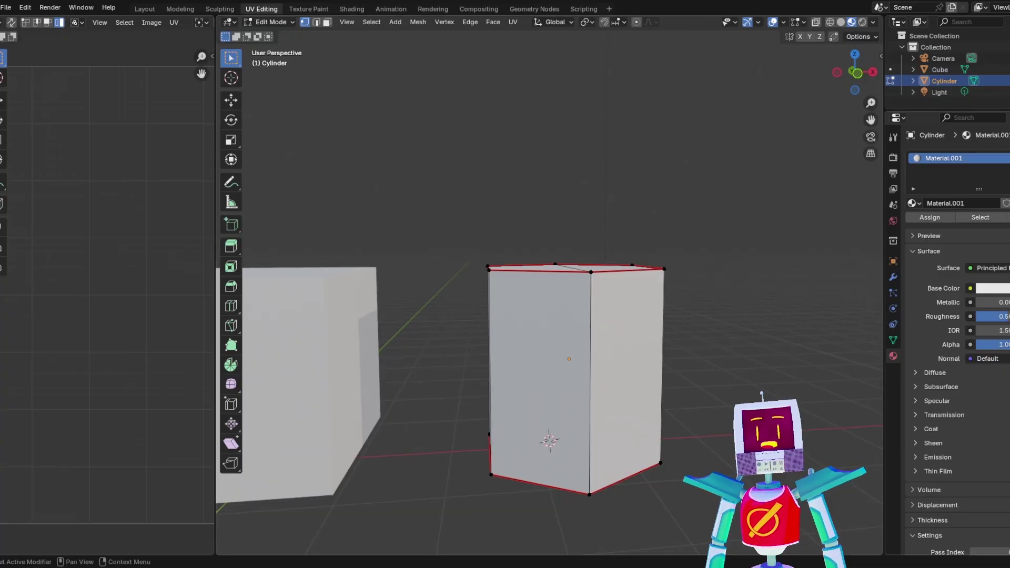
- Set the cylinder material's base color to a light green
{"action": "left_click", "coordinate": [1000, 288]}
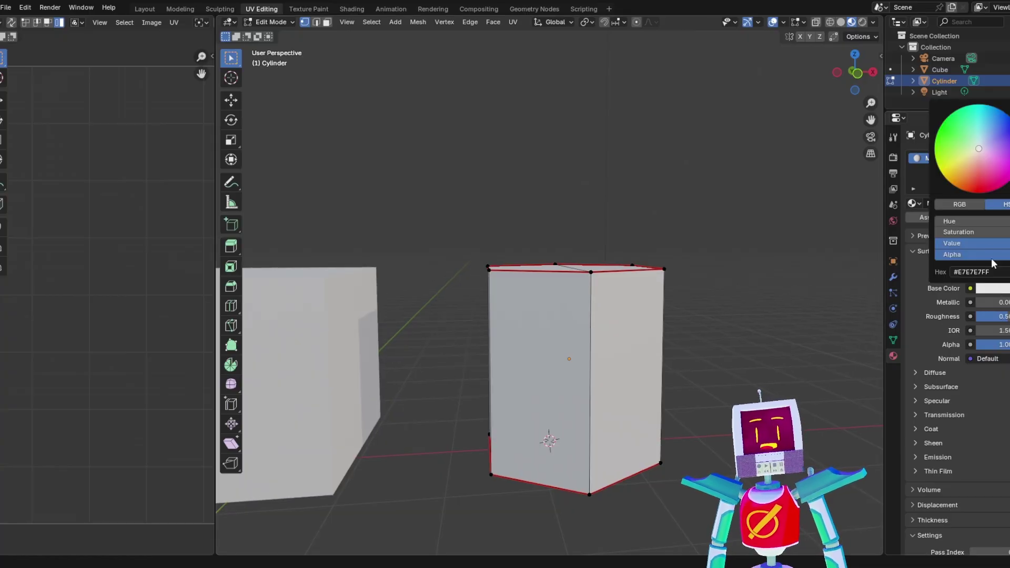
{"action": "left_click", "coordinate": [971, 151]}
{"action": "mouse_move", "coordinate": [971, 152]}
{"action": "left_mouse_down"}
{"action": "mouse_move", "coordinate": [962, 131]}
{"action": "mouse_move", "coordinate": [984, 173]}
{"action": "mouse_move", "coordinate": [986, 153]}
{"action": "mouse_move", "coordinate": [975, 154]}
{"action": "left_mouse_up"}
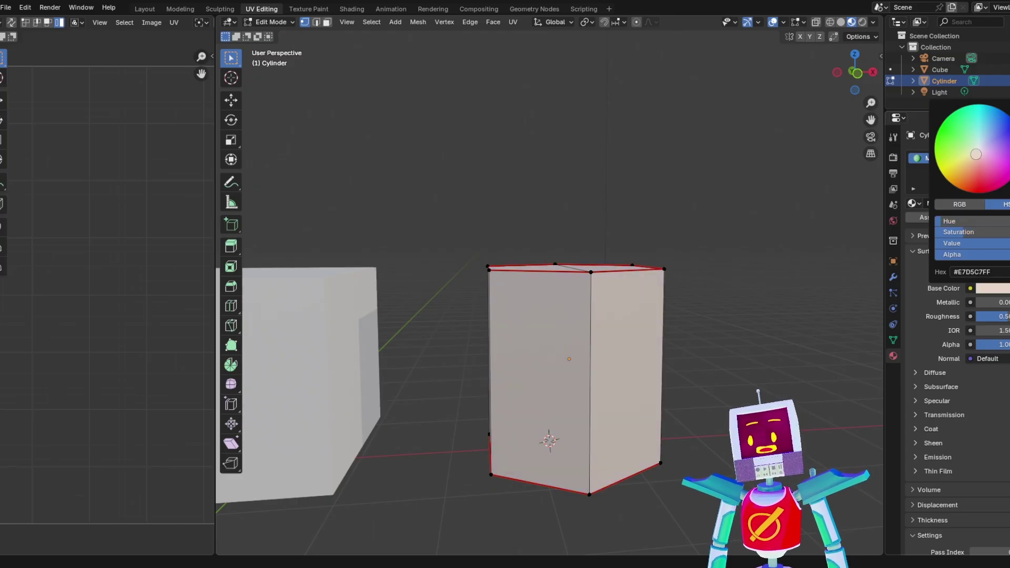
{"action": "left_click", "coordinate": [995, 287]}
{"action": "mouse_move", "coordinate": [977, 151]}
{"action": "left_mouse_down"}
{"action": "mouse_move", "coordinate": [967, 132]}
{"action": "mouse_move", "coordinate": [984, 142]}
{"action": "mouse_move", "coordinate": [981, 158]}
{"action": "mouse_move", "coordinate": [973, 149]}
{"action": "mouse_move", "coordinate": [963, 162]}
{"action": "mouse_move", "coordinate": [965, 138]}
{"action": "mouse_move", "coordinate": [966, 148]}
{"action": "left_mouse_up"}
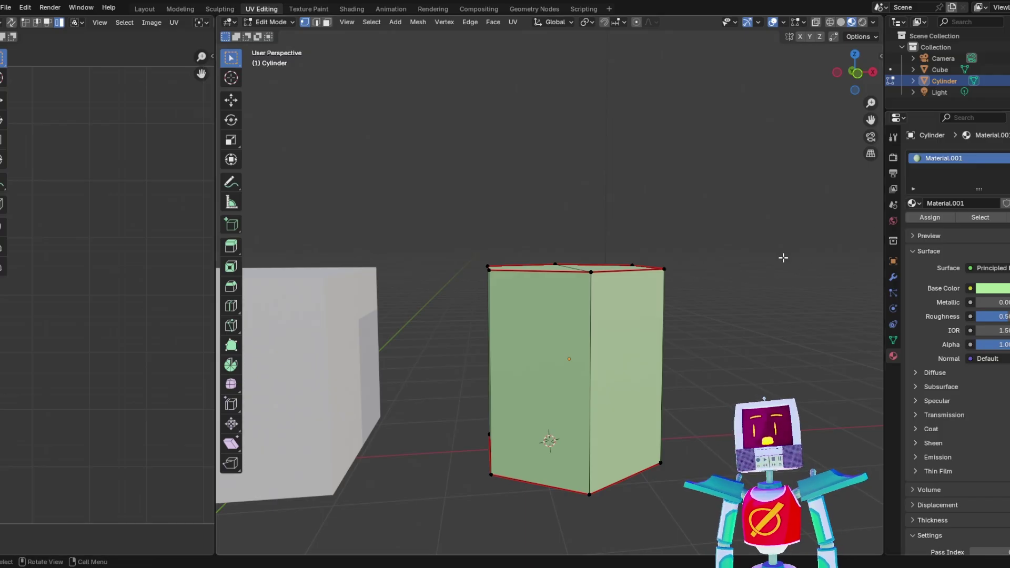
{"action": "middle_click_drag", "start_coordinate": [766, 287], "coordinate": [471, 128]}
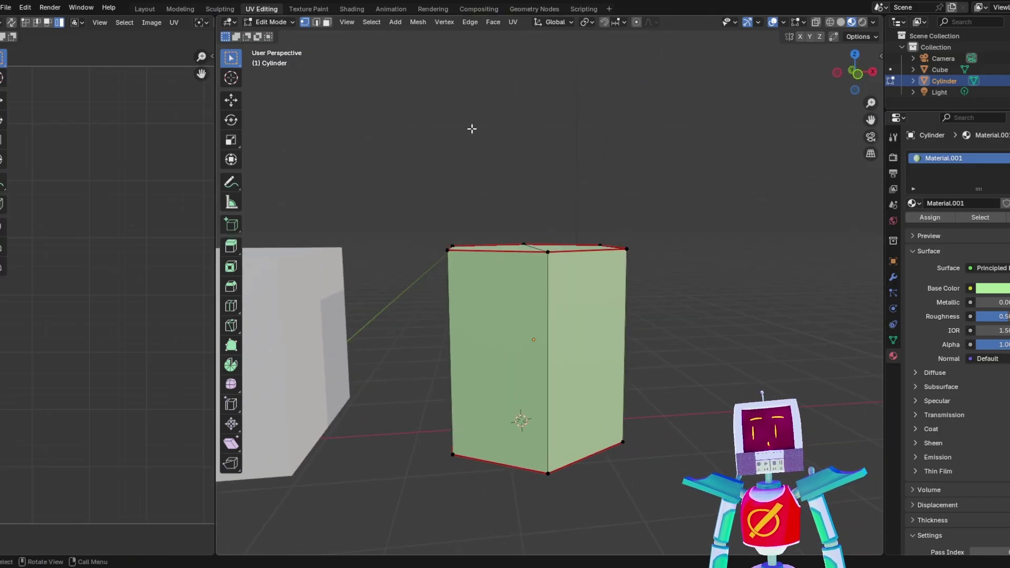
{"action": "left_click", "coordinate": [311, 10]}
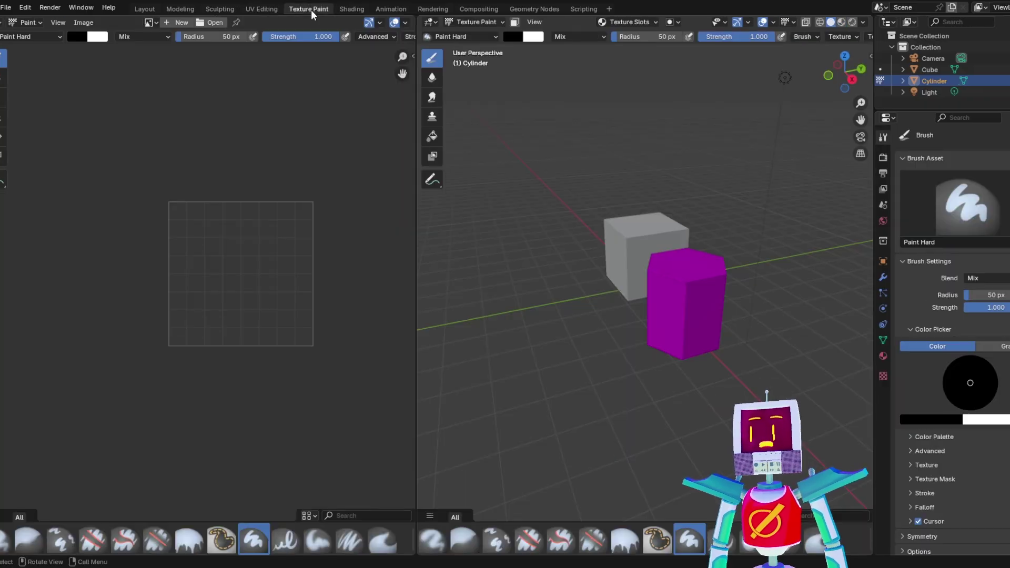
{"action": "mouse_move", "coordinate": [740, 252]}
{"action": "middle_mouse_down"}
{"action": "mouse_move", "coordinate": [797, 213]}
{"action": "mouse_move", "coordinate": [763, 218]}
{"action": "middle_mouse_up"}
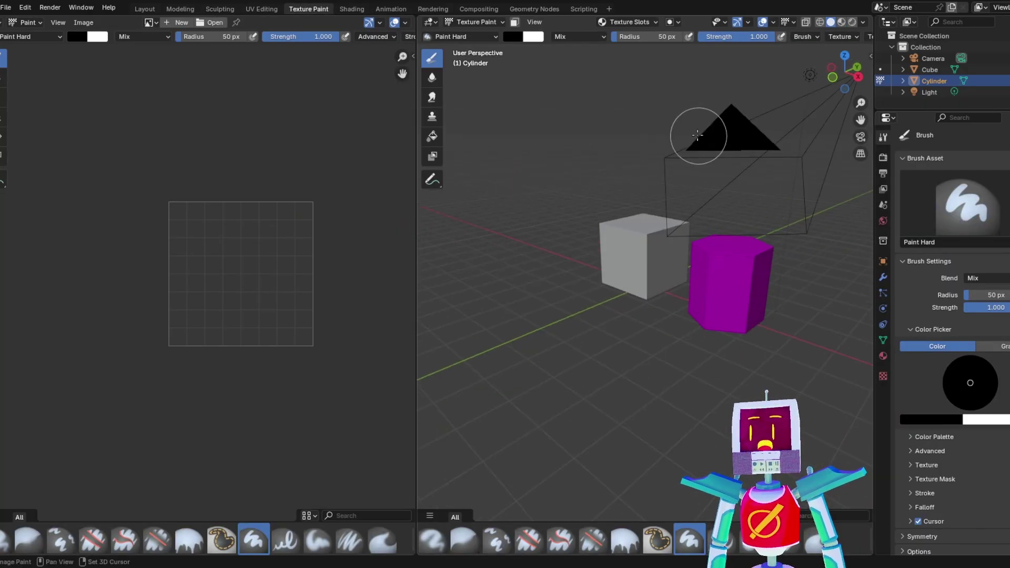
{"action": "mouse_move", "coordinate": [684, 131]}
{"action": "middle_mouse_down"}
{"action": "mouse_move", "coordinate": [557, 176]}
{"action": "mouse_move", "coordinate": [476, 79]}
{"action": "middle_mouse_up"}
- Switch to the Shading workspace and extend the 3D viewport over the file browser area, with both objects seen up close
{"action": "left_click", "coordinate": [348, 8]}
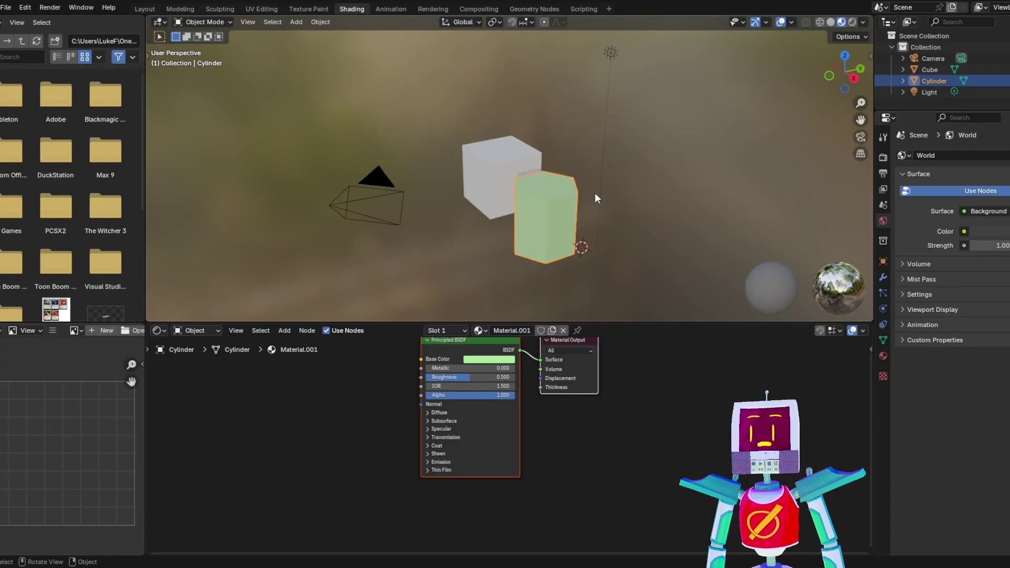
{"action": "middle_click_drag", "start_coordinate": [594, 192], "coordinate": [651, 168]}
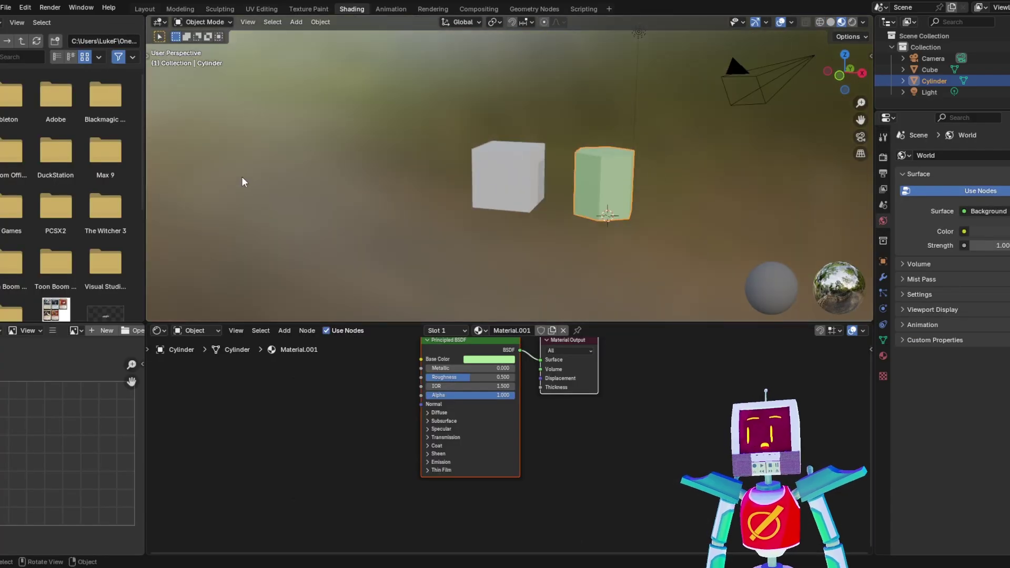
{"action": "right_click", "coordinate": [142, 206]}
{"action": "left_click", "coordinate": [127, 244]}
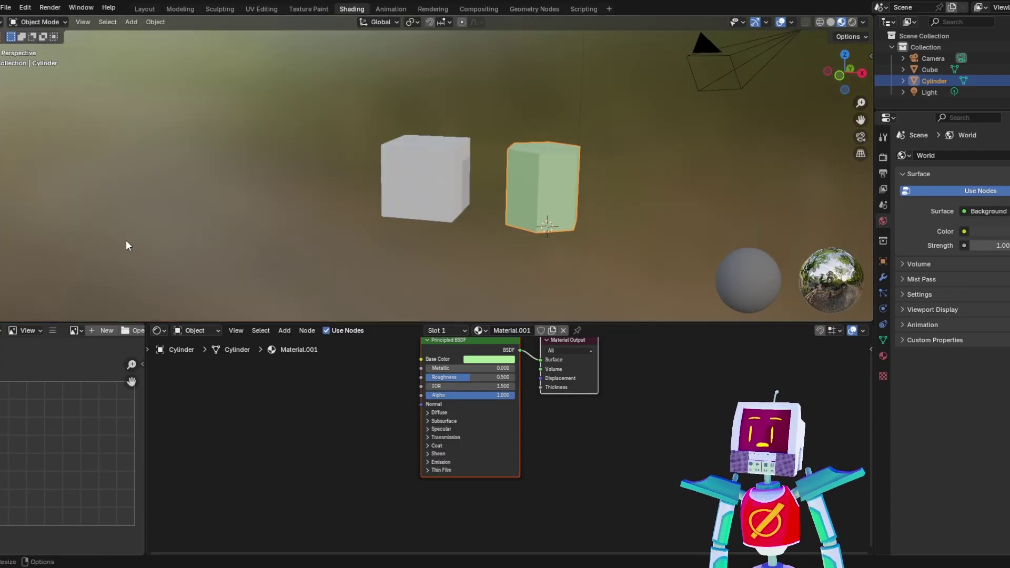
{"action": "middle_click_drag", "start_coordinate": [415, 219], "coordinate": [465, 141]}
{"action": "scroll", "coordinate": [490, 246], "scroll_direction": "up", "scroll_amount": 4}
{"action": "middle_click_drag", "start_coordinate": [631, 428], "coordinate": [628, 463]}
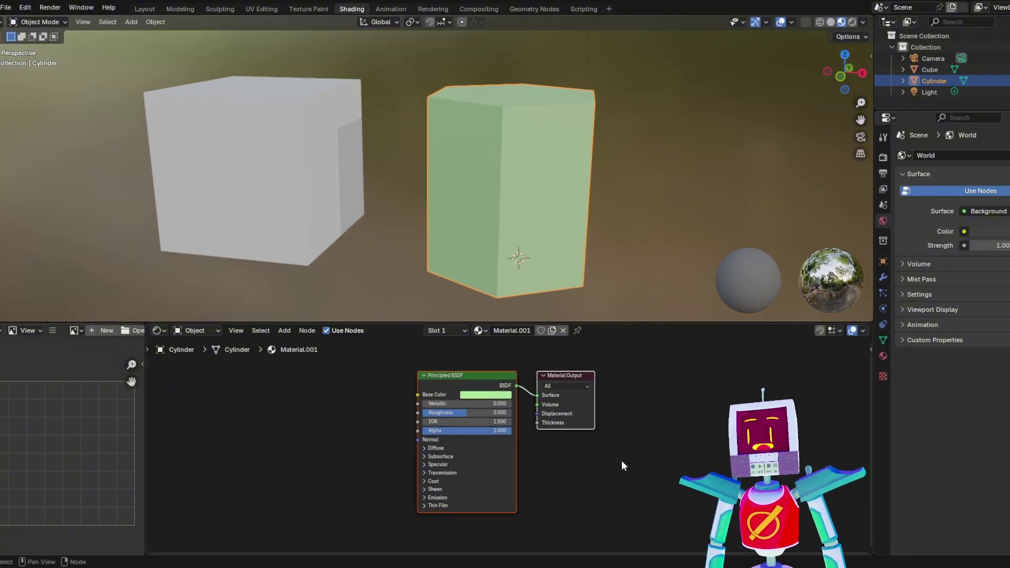
- Delete the Principled BSDF node from the cylinder's material
{"action": "left_click", "coordinate": [462, 380]}
{"action": "key", "text": "b"}
{"action": "left_click_drag", "start_coordinate": [383, 374], "coordinate": [384, 376]}
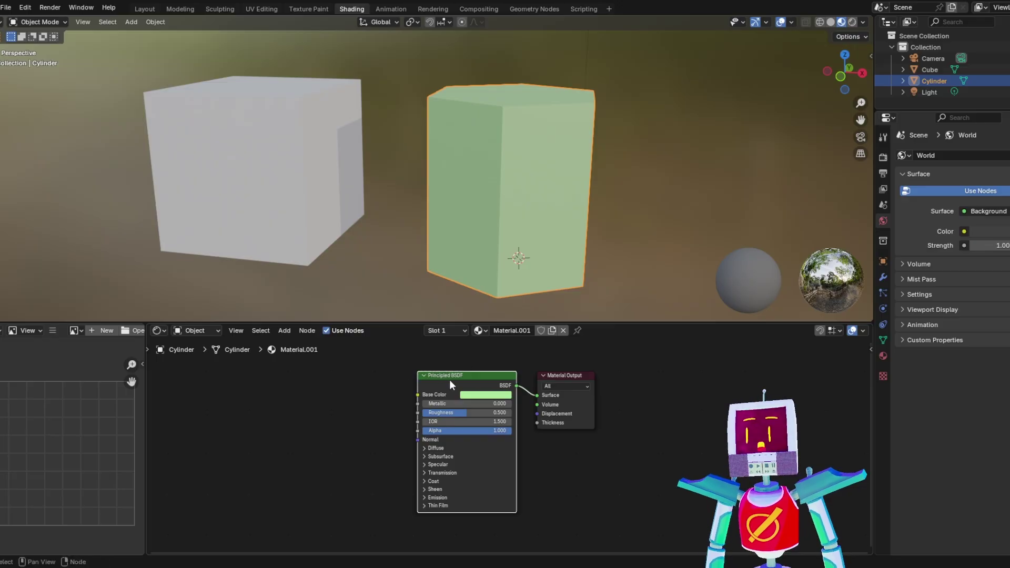
{"action": "left_click_drag", "start_coordinate": [465, 377], "coordinate": [384, 372]}
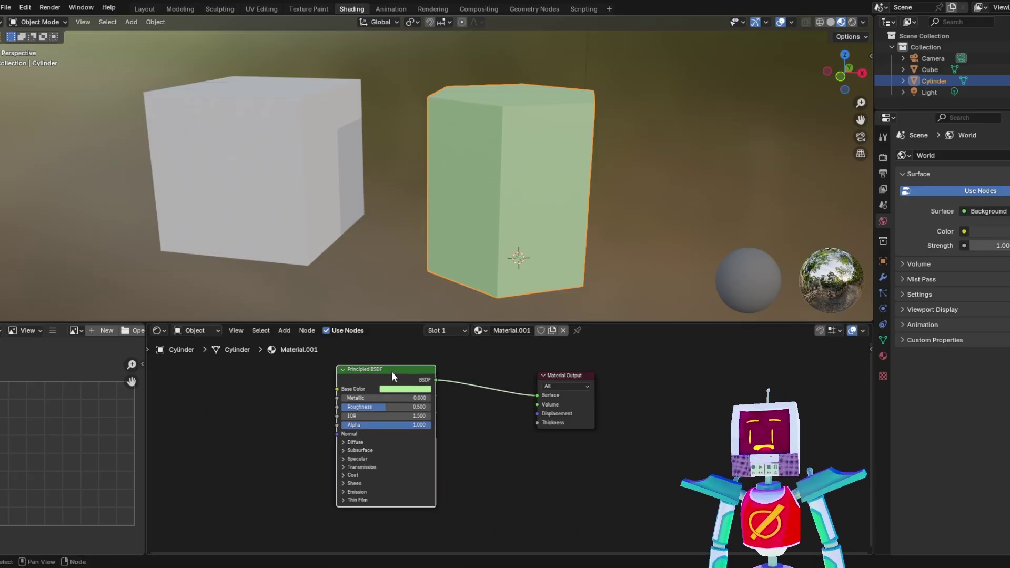
{"action": "key", "text": "x"}
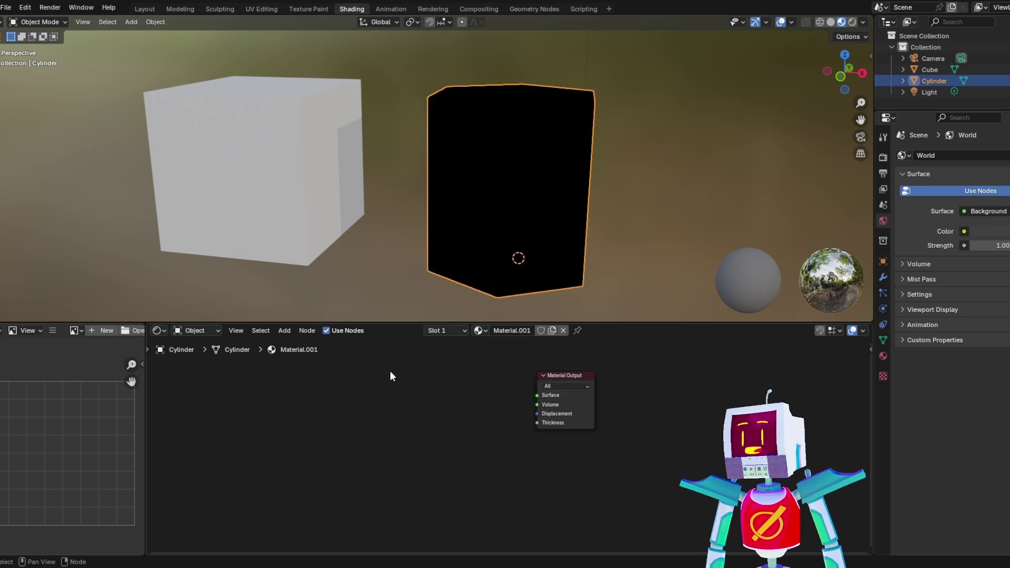
- Add an Image Texture node and connect its Color output to the Material Output's Surface input
{"action": "right_click", "coordinate": [393, 384]}
{"action": "mouse_move", "coordinate": [386, 383]}
{"action": "key", "text": "Escape"}
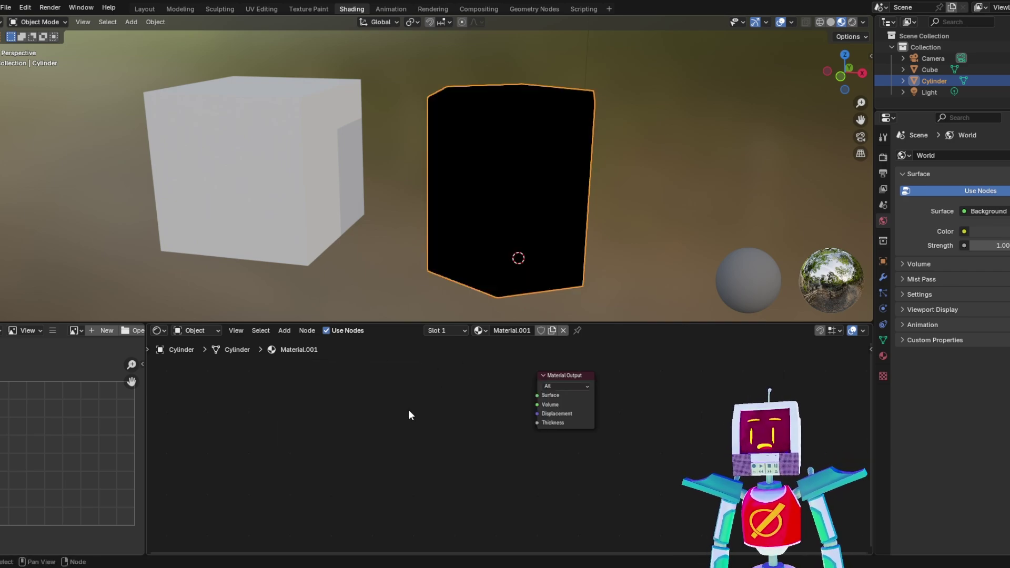
{"action": "key", "text": "shift+a"}
{"action": "left_click", "coordinate": [408, 410]}
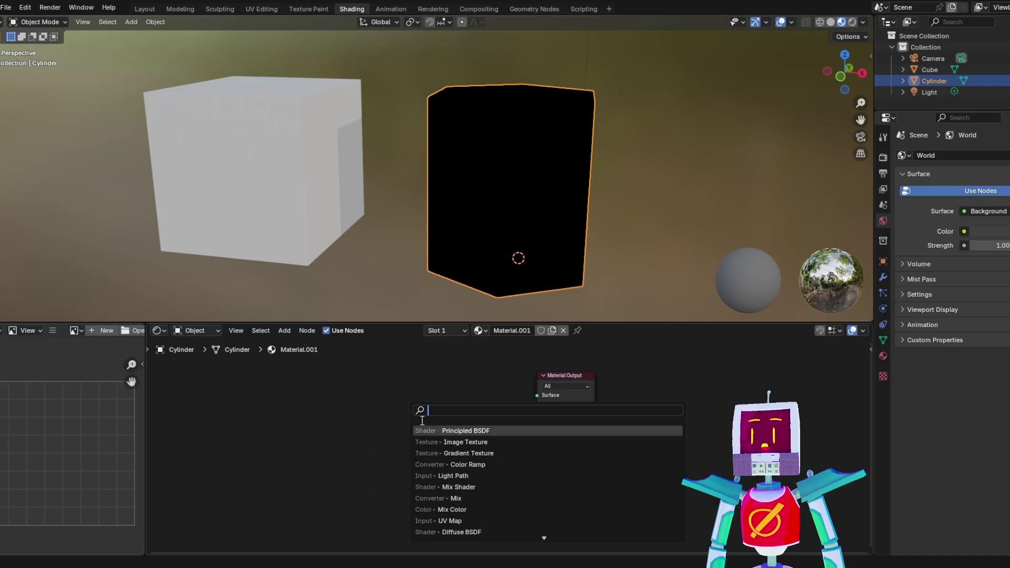
{"action": "type", "text": "image"}
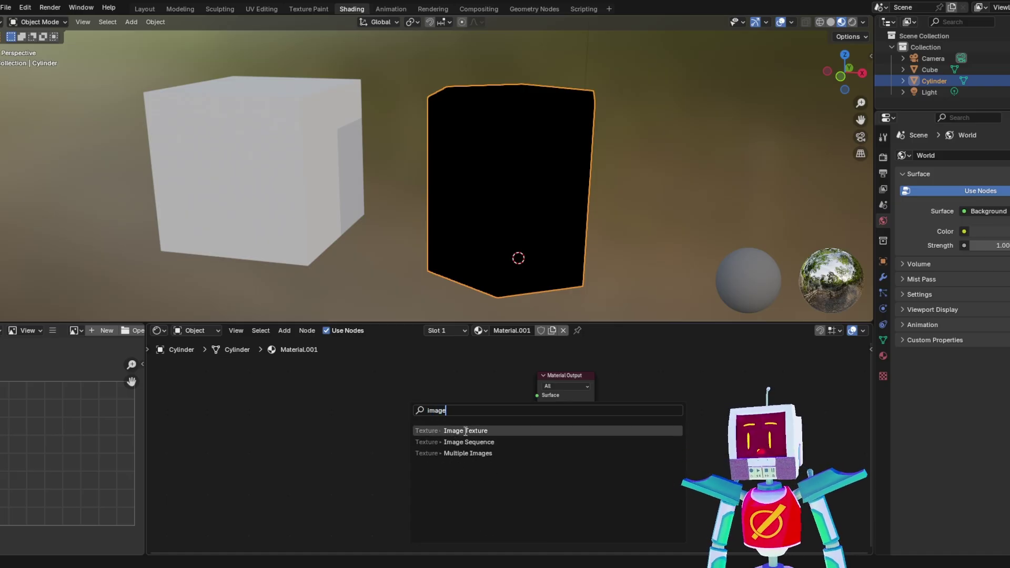
{"action": "key", "text": "Return"}
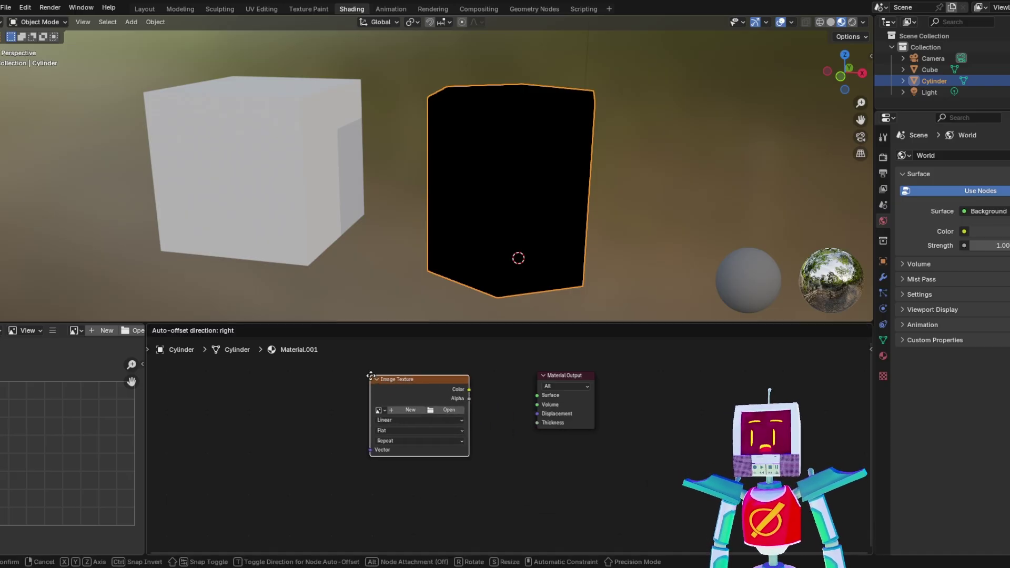
{"action": "left_click", "coordinate": [460, 393]}
{"action": "left_click_drag", "start_coordinate": [476, 392], "coordinate": [536, 395]}
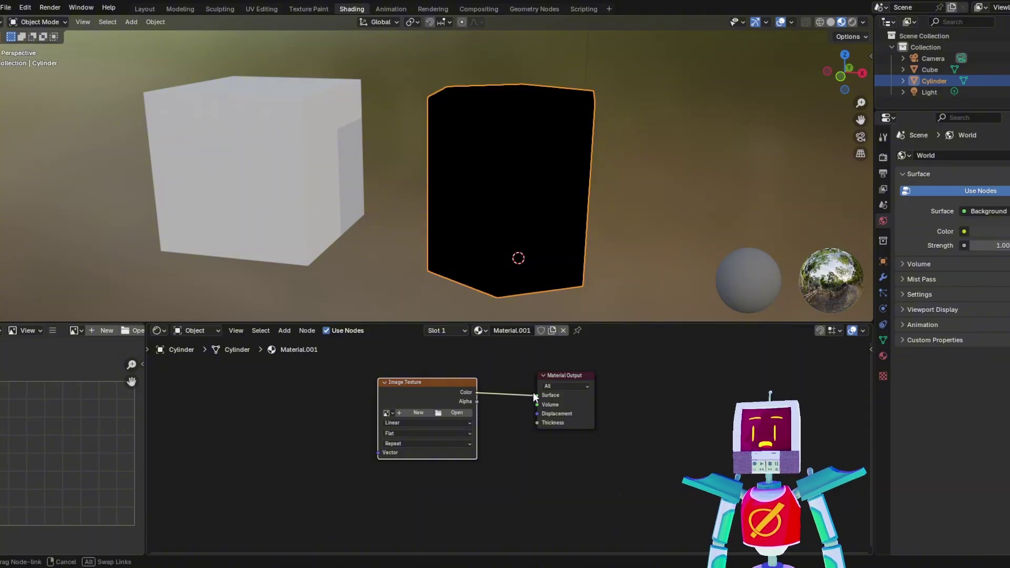
- Create a new 1024 × 1024 px image named CylinderTexture in the texture node, with Color Grid as its generated type
{"action": "left_click", "coordinate": [412, 412]}
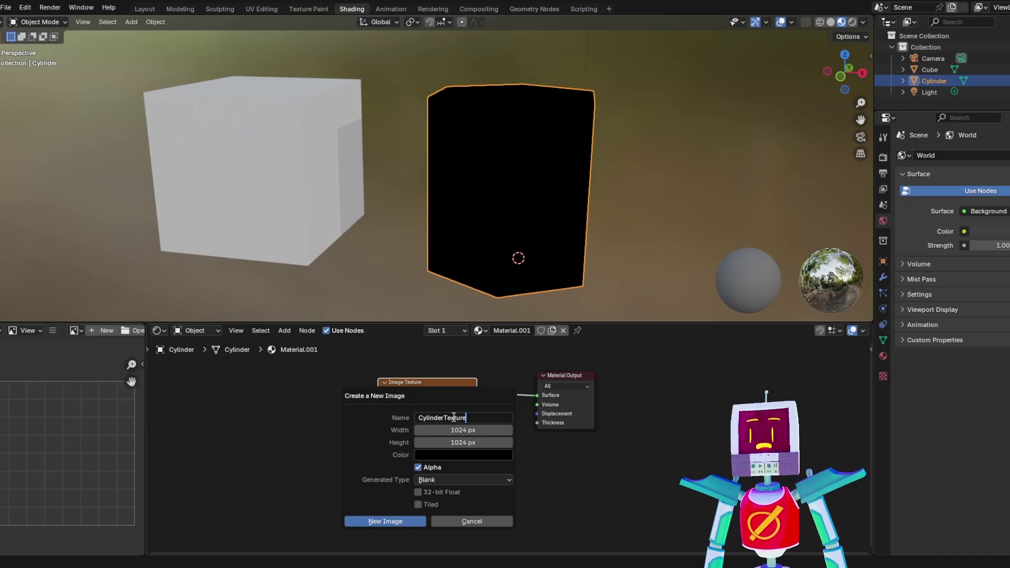
{"action": "left_click", "coordinate": [447, 481]}
{"action": "left_click", "coordinate": [441, 514]}
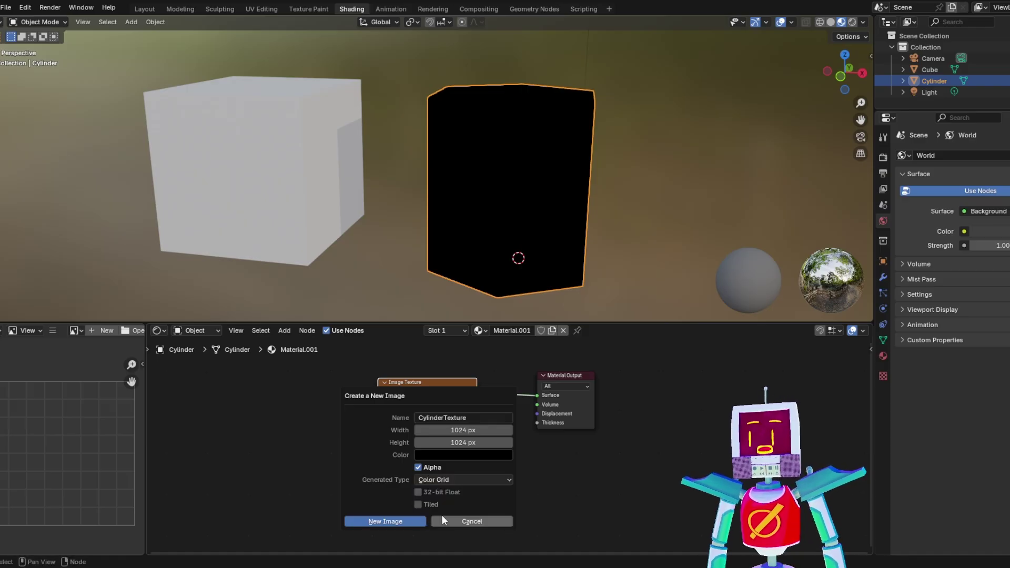
{"action": "left_click", "coordinate": [385, 522]}
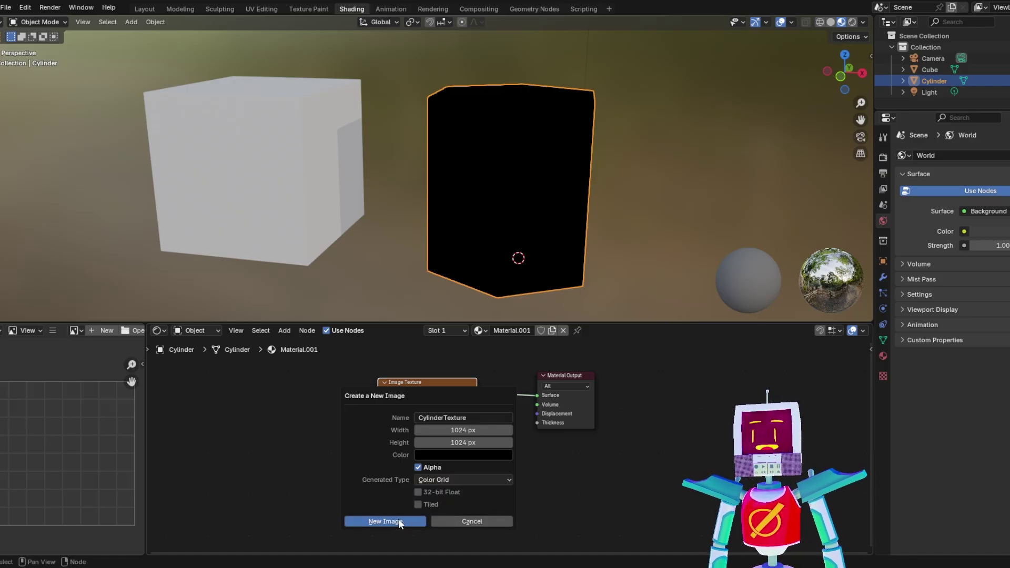
- Make the 3D viewport taller to view the textured cylinder, and return to the UV Editing workspace
{"action": "middle_click_drag", "start_coordinate": [572, 174], "coordinate": [535, 231]}
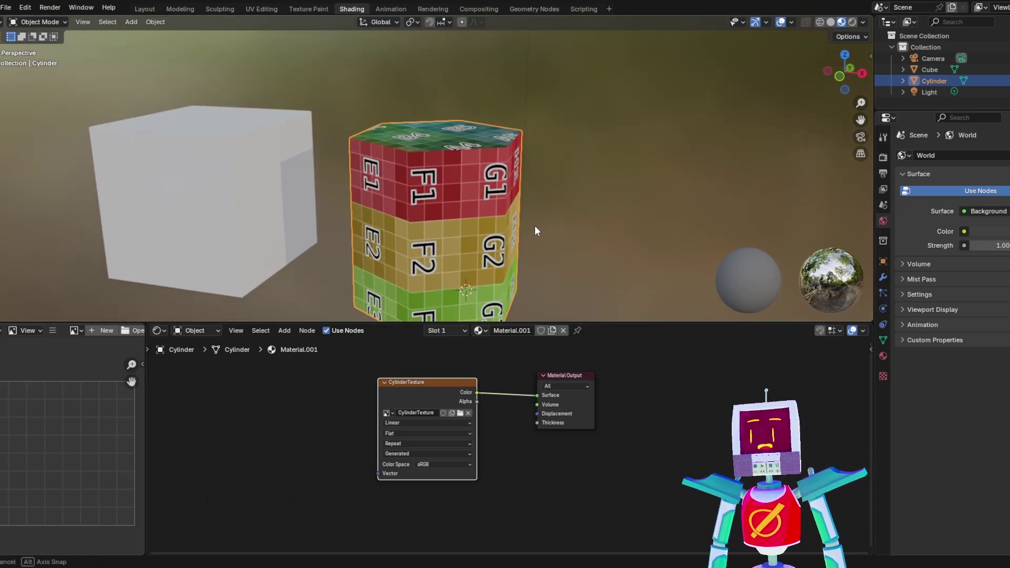
{"action": "left_click_drag", "start_coordinate": [423, 322], "coordinate": [422, 380]}
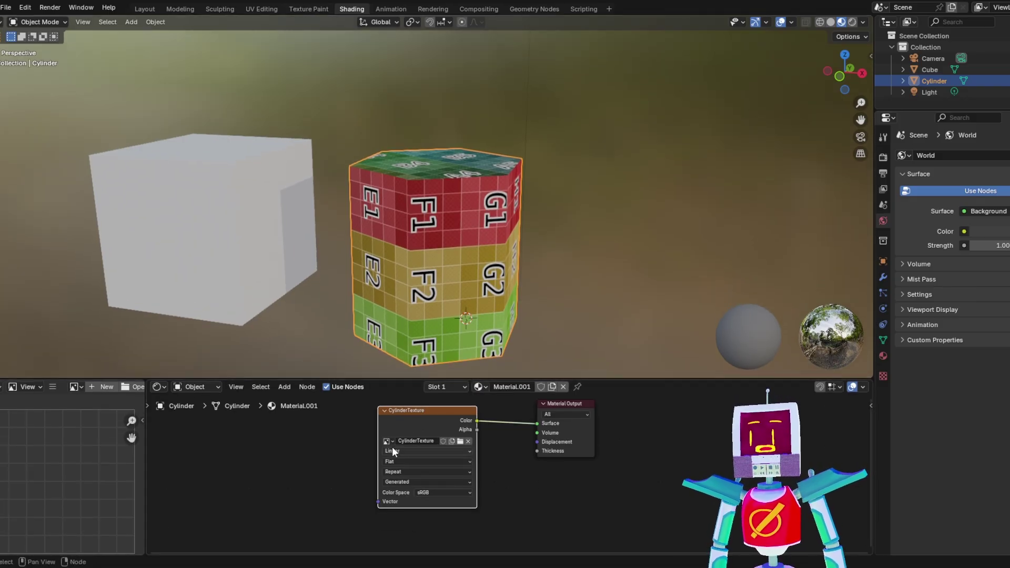
{"action": "left_click", "coordinate": [260, 9]}
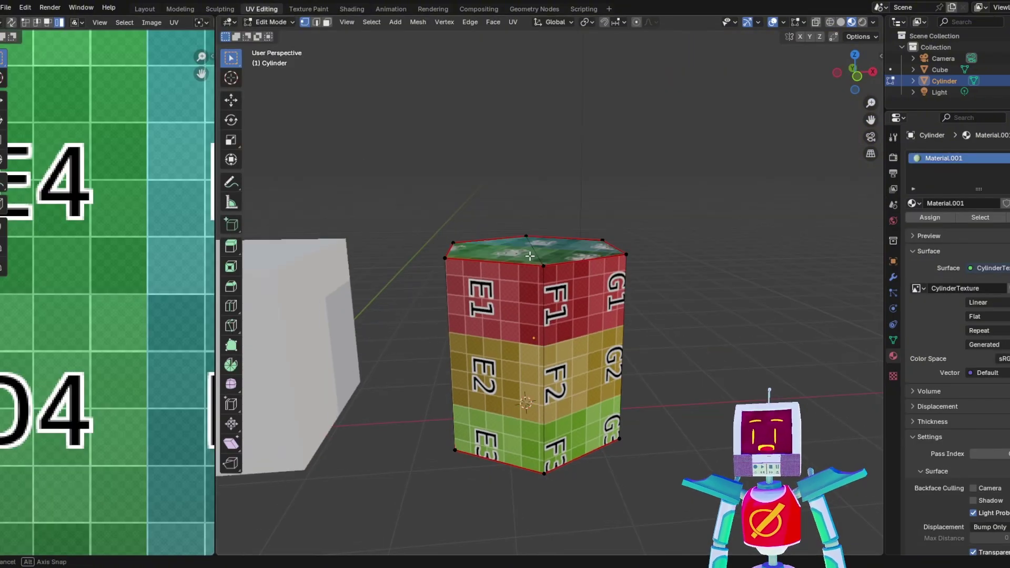
{"action": "middle_click_drag", "start_coordinate": [530, 256], "coordinate": [489, 273]}
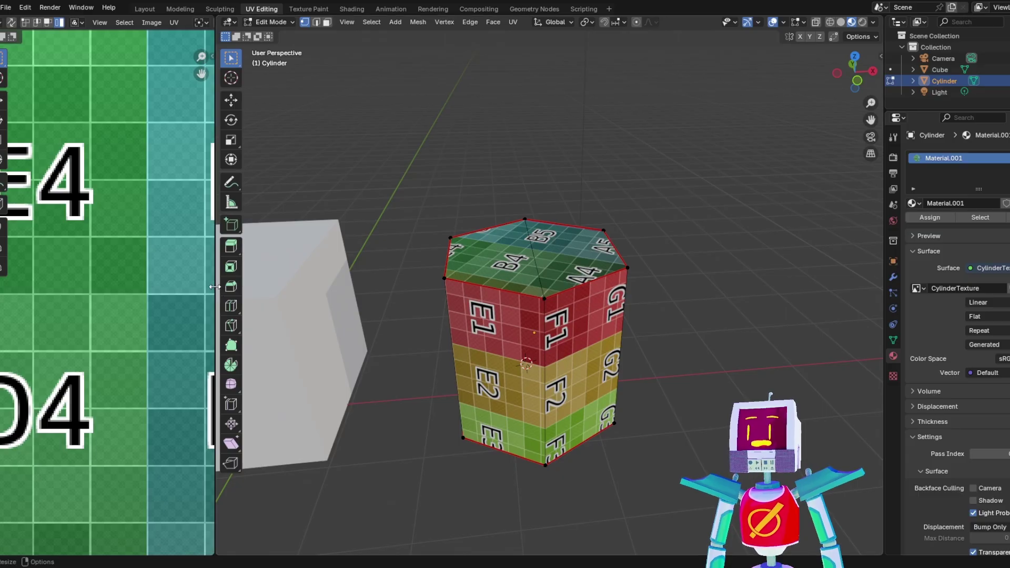
- Widen the UV editor to show the whole color grid, and select the entire cylinder mesh to display its UV islands
{"action": "left_click_drag", "start_coordinate": [215, 289], "coordinate": [389, 275]}
{"action": "scroll", "coordinate": [245, 251], "scroll_direction": "down", "scroll_amount": 7}
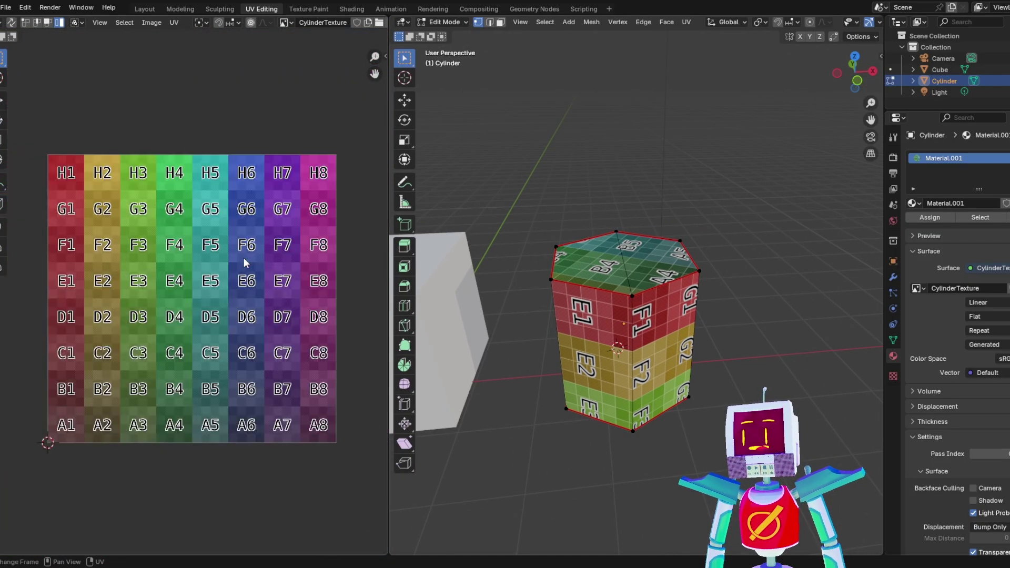
{"action": "key", "text": "a"}
{"action": "mouse_move", "coordinate": [658, 250]}
{"action": "middle_mouse_down"}
{"action": "mouse_move", "coordinate": [641, 226]}
{"action": "mouse_move", "coordinate": [647, 210]}
{"action": "mouse_move", "coordinate": [652, 250]}
{"action": "mouse_move", "coordinate": [639, 251]}
{"action": "middle_mouse_up"}
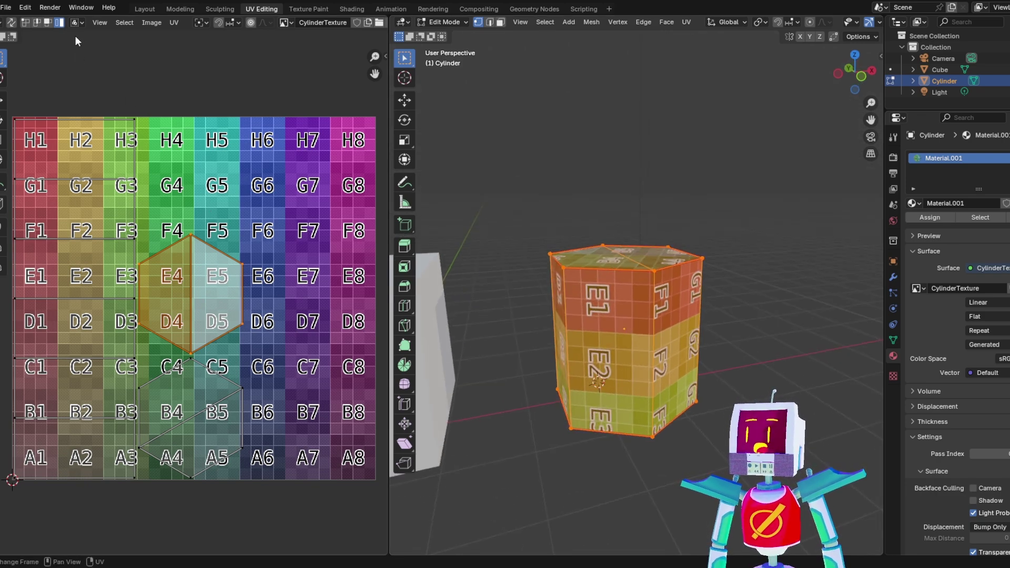
- Try rotating the upper hexagonal UV island while viewing the cylinder's top and bottom caps
{"action": "left_click", "coordinate": [108, 247]}
{"action": "left_click", "coordinate": [227, 304]}
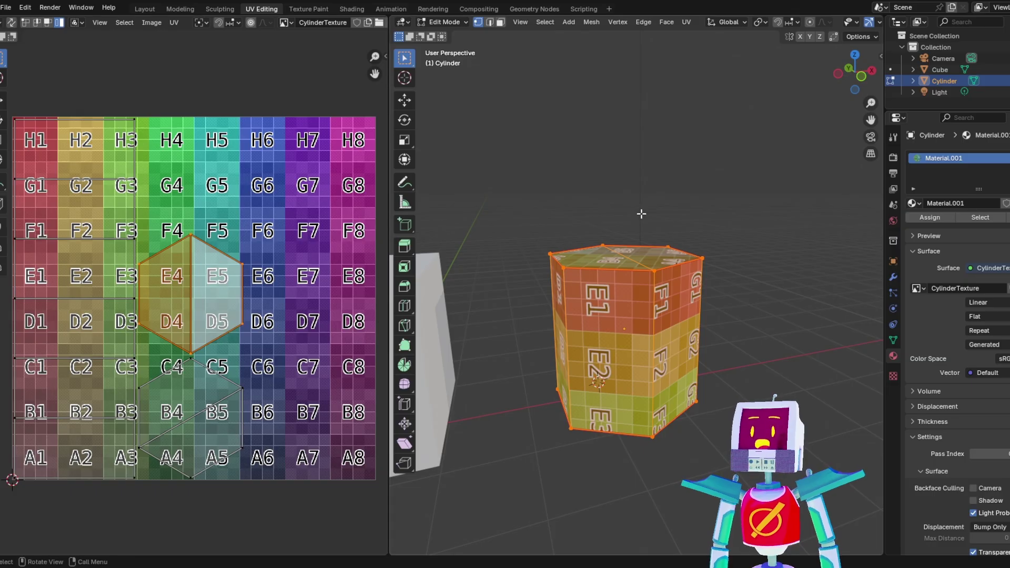
{"action": "middle_click_drag", "start_coordinate": [641, 213], "coordinate": [644, 239]}
{"action": "key", "text": "r"}
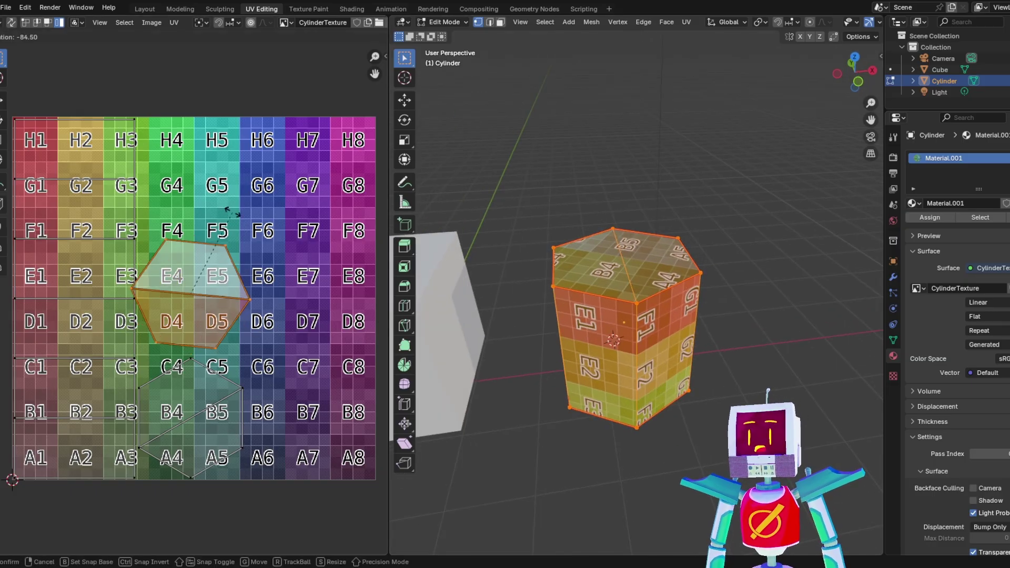
{"action": "right_click", "coordinate": [279, 305]}
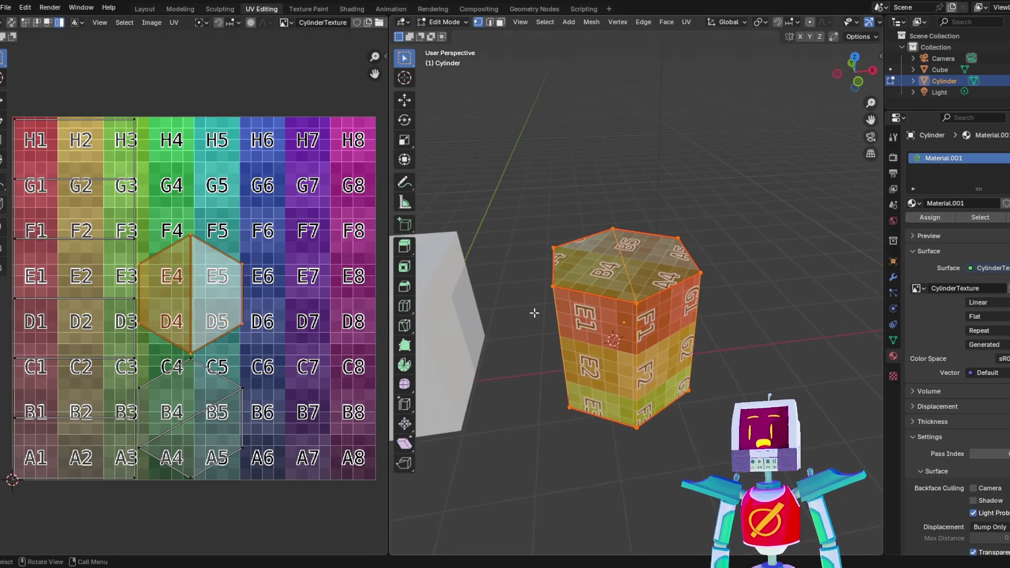
{"action": "middle_click_drag", "start_coordinate": [535, 313], "coordinate": [511, 161]}
{"action": "key", "text": "r"}
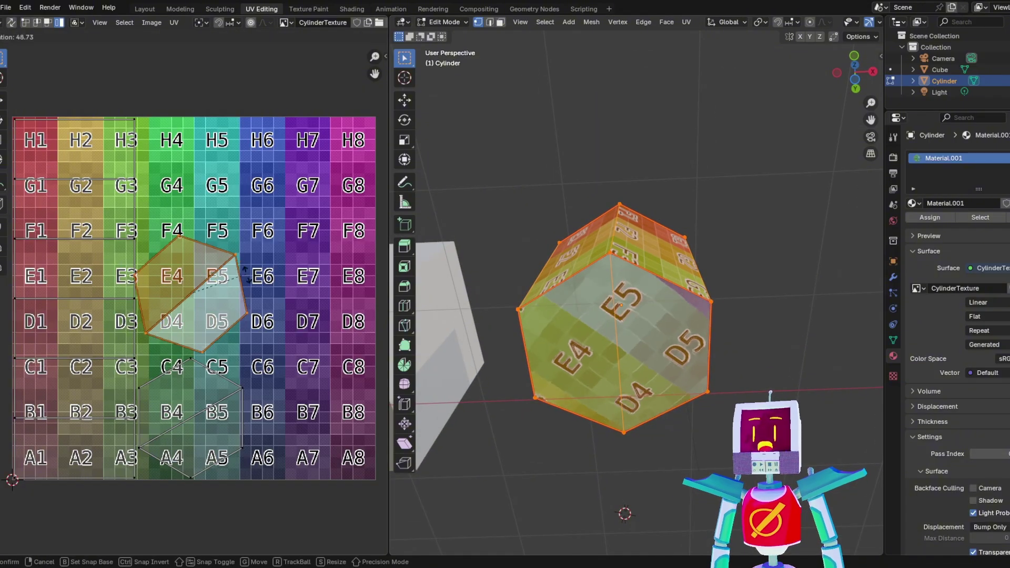
{"action": "right_click", "coordinate": [210, 298]}
- Rotate the lower hexagonal UV island until the grid labels read upright on the cylinder's top face
{"action": "left_click", "coordinate": [200, 390]}
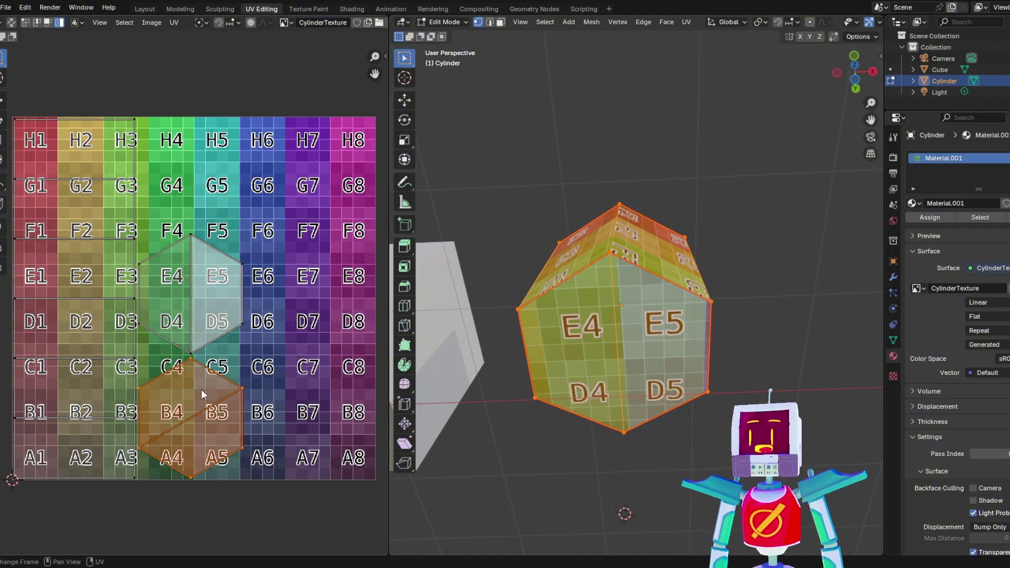
{"action": "key", "text": "g"}
{"action": "right_click", "coordinate": [304, 384]}
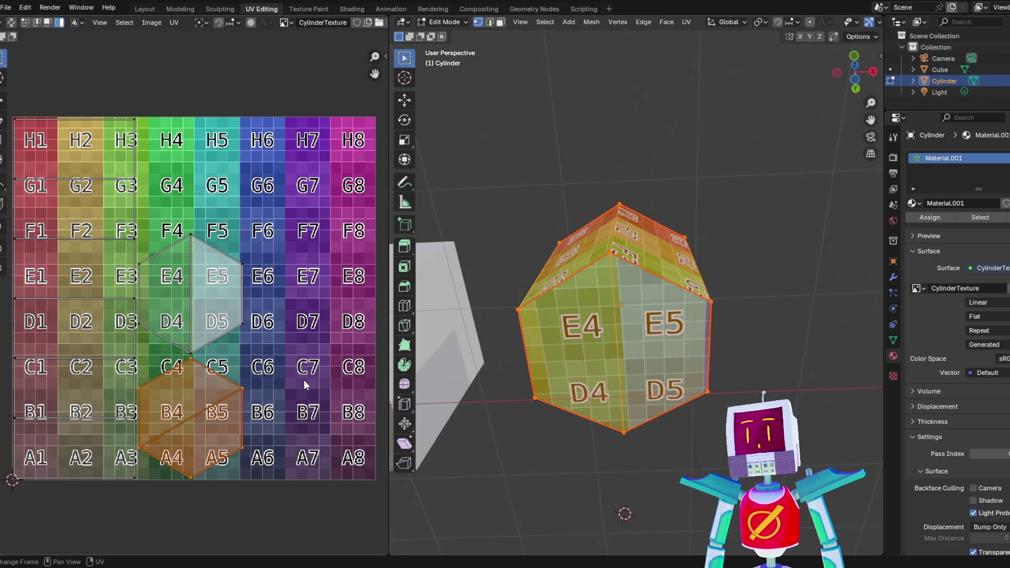
{"action": "middle_click_drag", "start_coordinate": [476, 269], "coordinate": [592, 359]}
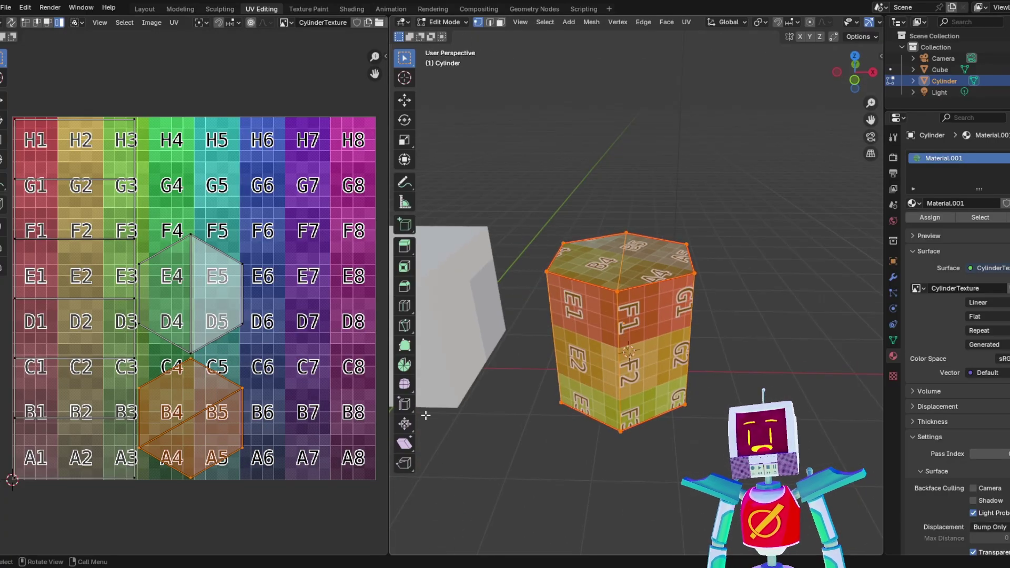
{"action": "key", "text": "r"}
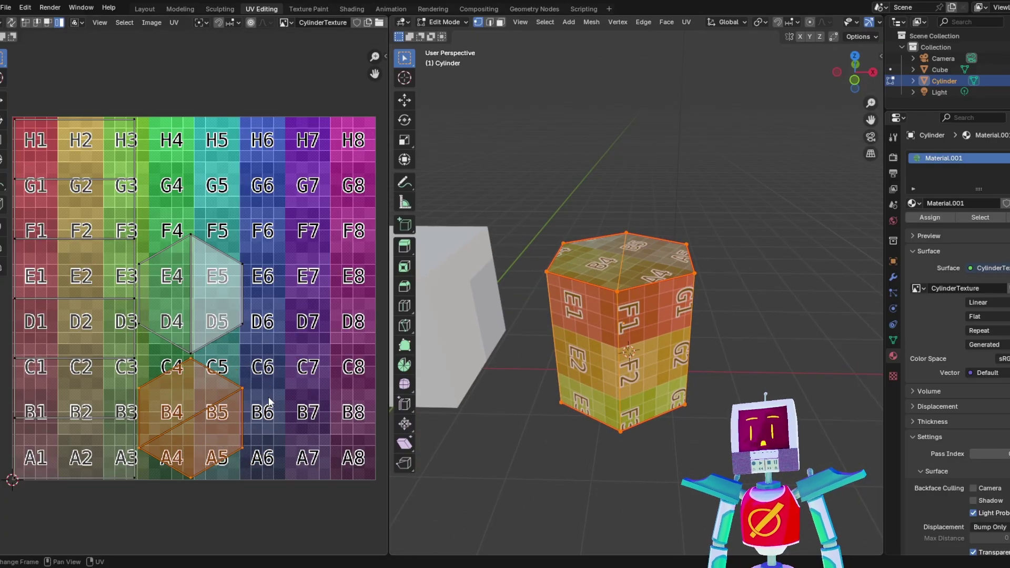
{"action": "left_click", "coordinate": [214, 337]}
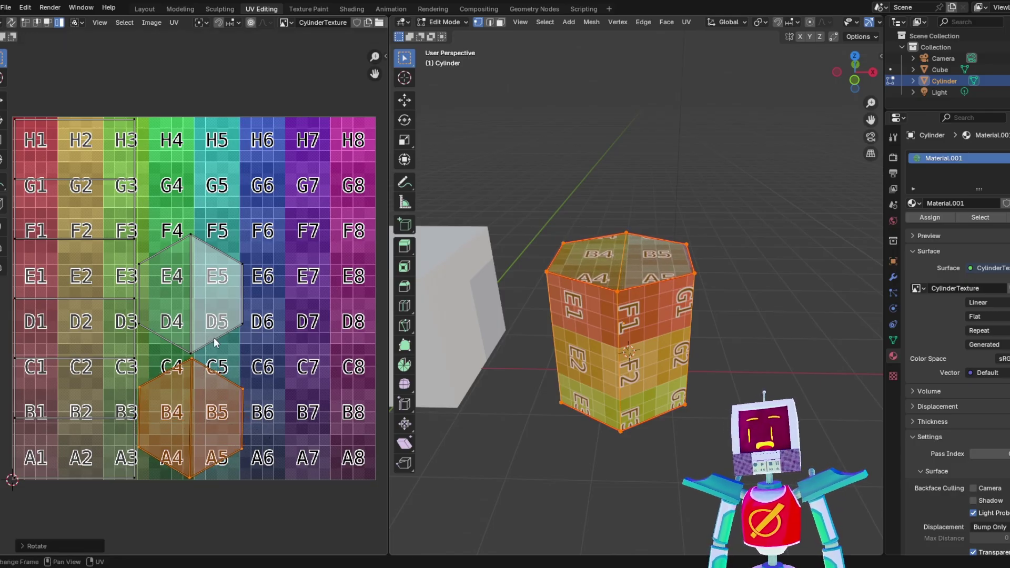
- Nudge the lower and upper hexagonal UV islands slightly so their centers line up with the boundary between grid columns 4 and 5
{"action": "key", "text": "g"}
{"action": "left_click", "coordinate": [219, 336]}
{"action": "left_click", "coordinate": [194, 311]}
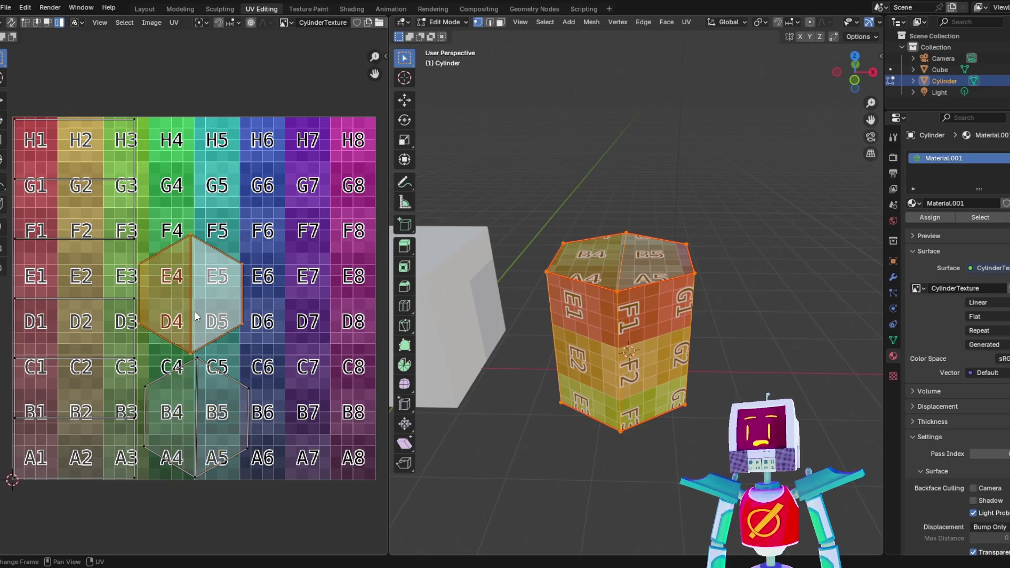
{"action": "key", "text": "g"}
{"action": "left_click", "coordinate": [203, 305]}
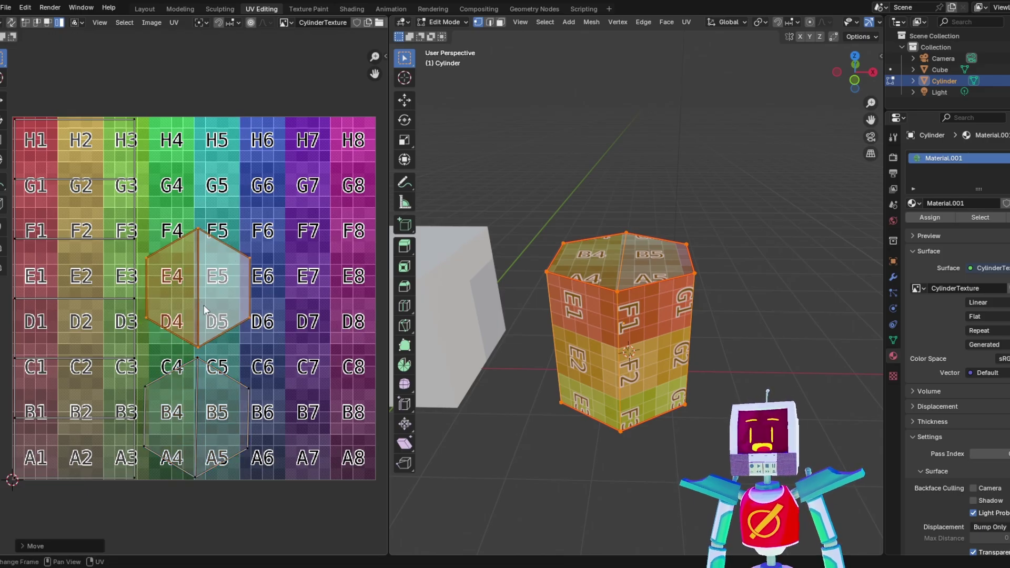
{"action": "key", "text": "g"}
{"action": "left_click", "coordinate": [199, 307]}
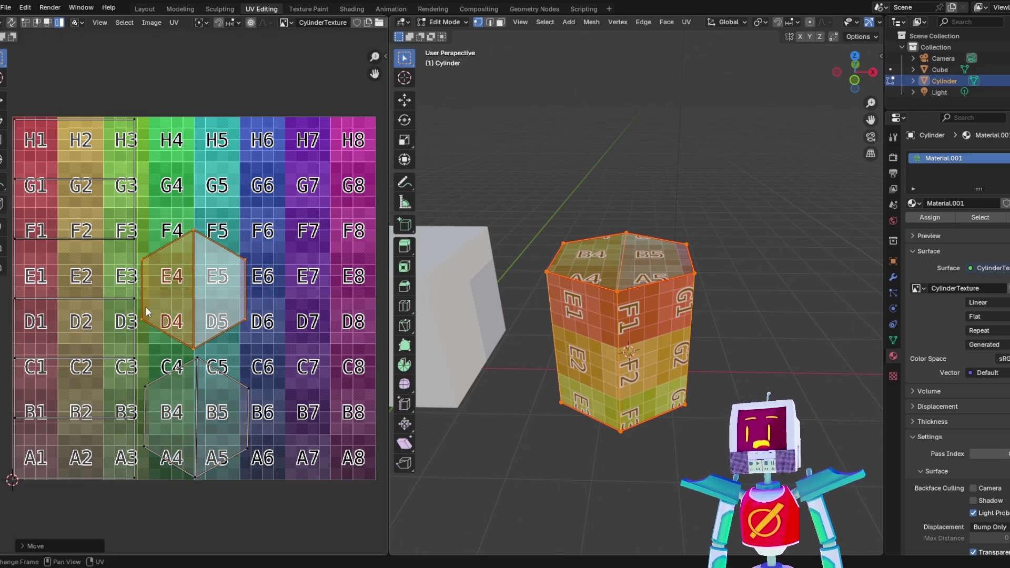
- Rotate the cylinder's side-wall UV island by about 90° and lay it level across grid rows F to H
{"action": "left_click", "coordinate": [112, 294]}
{"action": "middle_click_drag", "start_coordinate": [566, 319], "coordinate": [612, 247]}
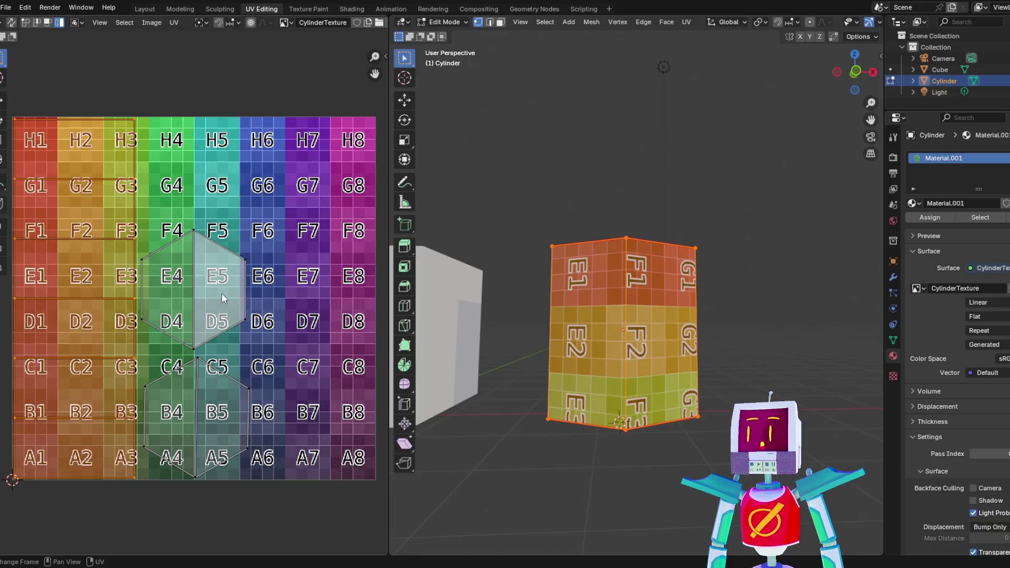
{"action": "key", "text": "r"}
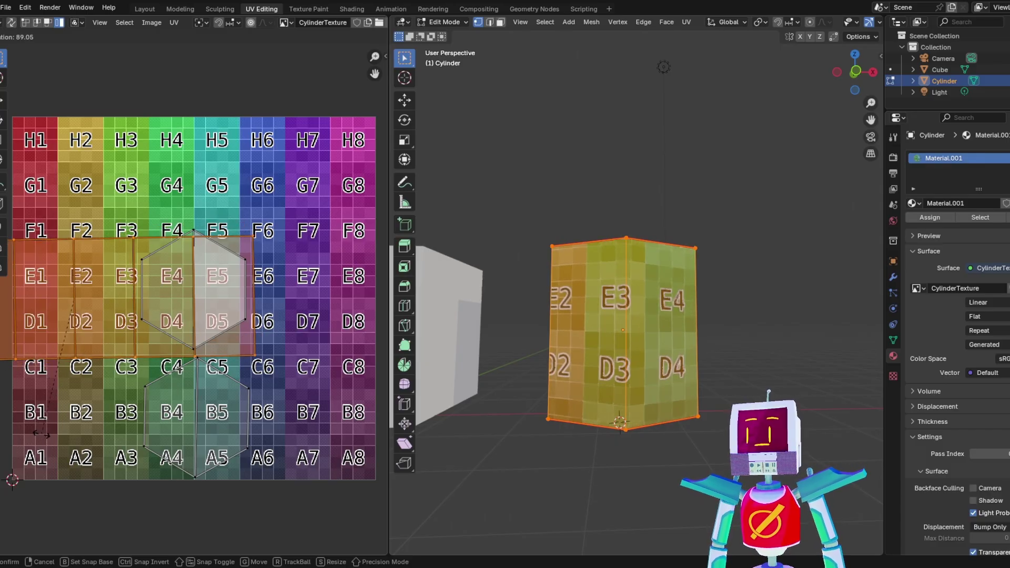
{"action": "left_click", "coordinate": [42, 436]}
{"action": "key", "text": "g"}
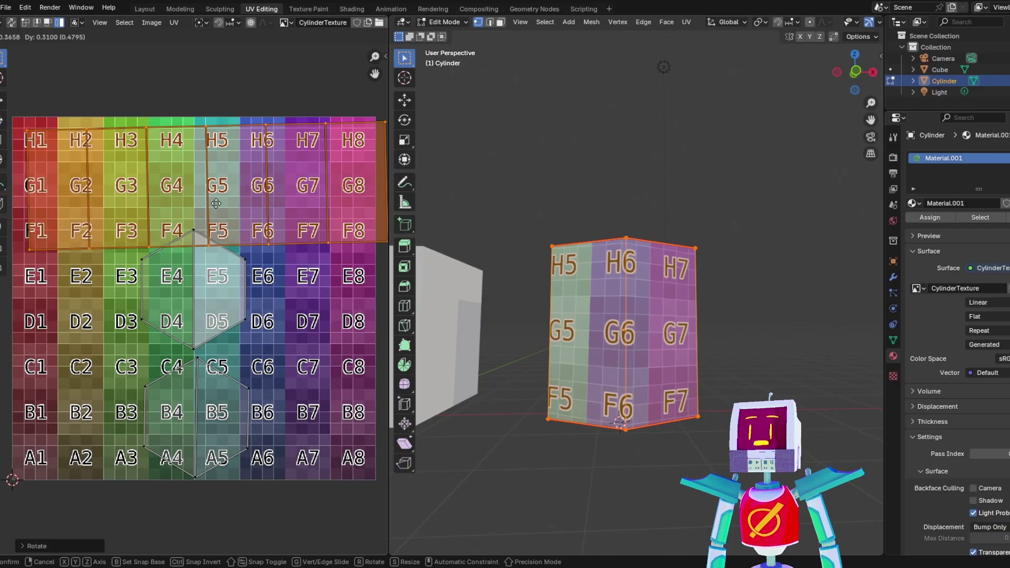
{"action": "left_click", "coordinate": [263, 213]}
{"action": "key", "text": "r"}
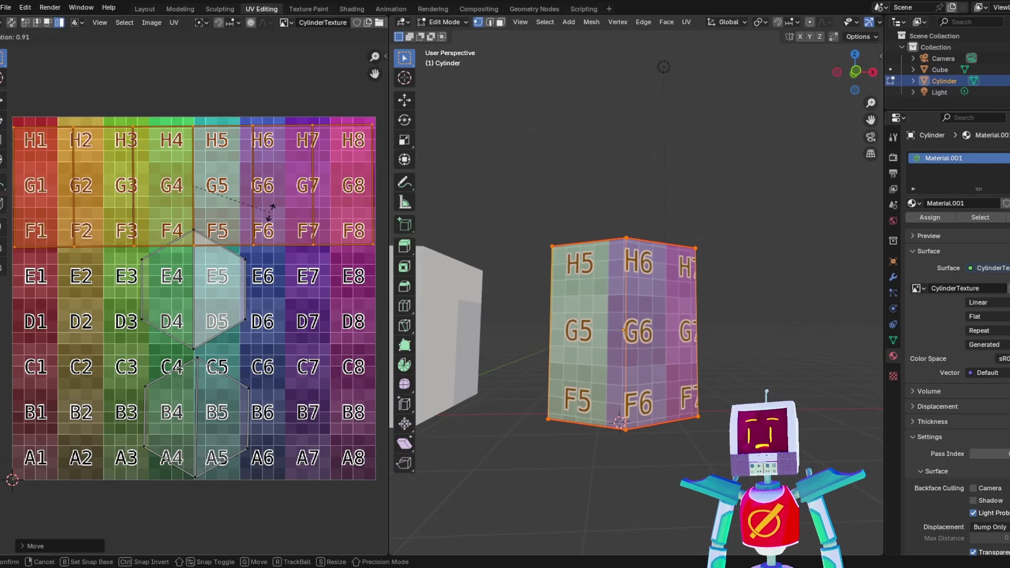
{"action": "left_click", "coordinate": [267, 213]}
- Scale the side-wall UV island down to about six cells wide and two high, and move it over H1 to G6
{"action": "key", "text": "s"}
{"action": "left_click", "coordinate": [287, 221]}
{"action": "key", "text": "g"}
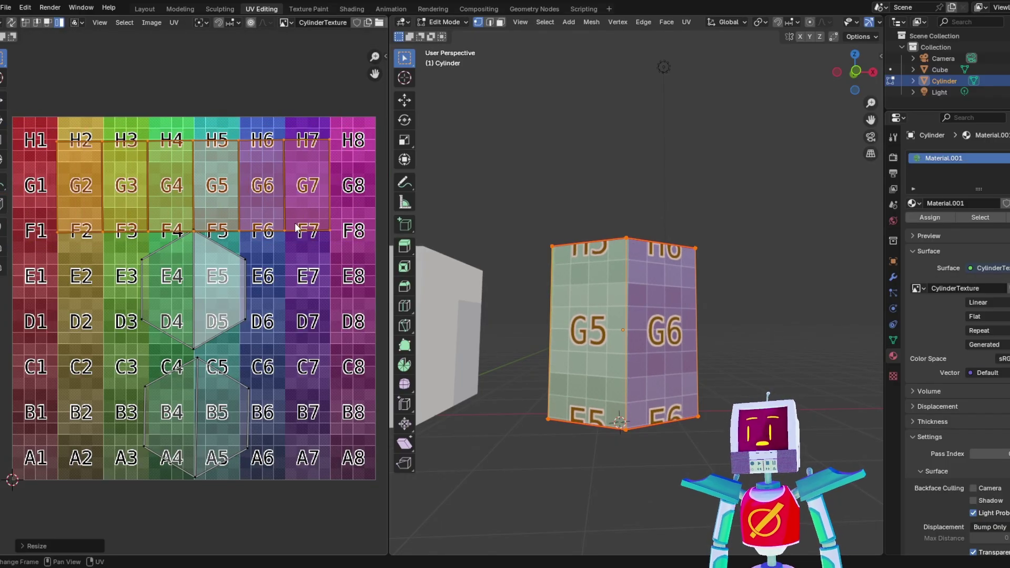
{"action": "left_click", "coordinate": [250, 208]}
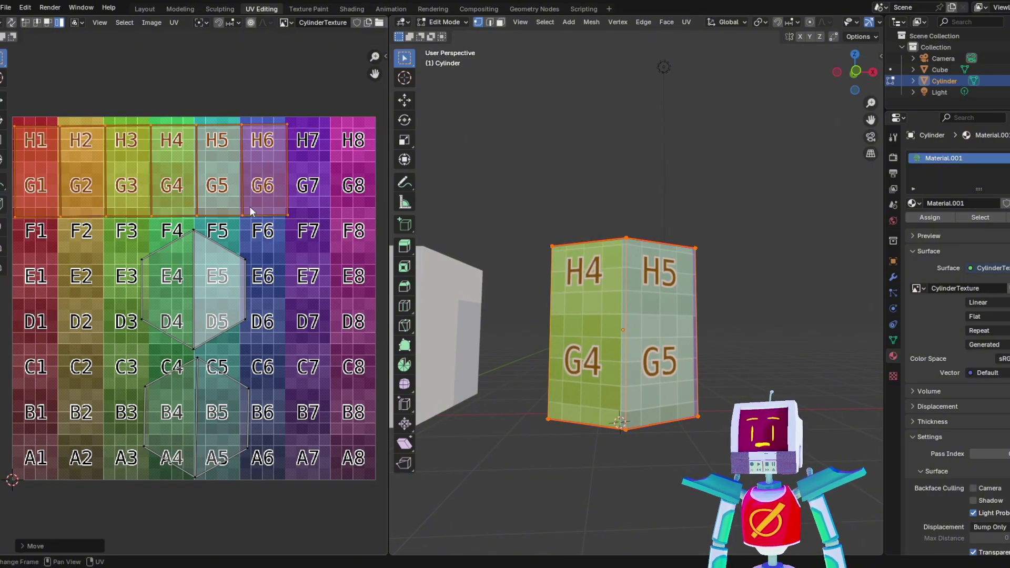
- Move the two hexagonal UV islands below the side strip, one around E2 and D2 and the other around B2
{"action": "middle_click_drag", "start_coordinate": [134, 187], "coordinate": [157, 204]}
{"action": "left_click", "coordinate": [207, 323]}
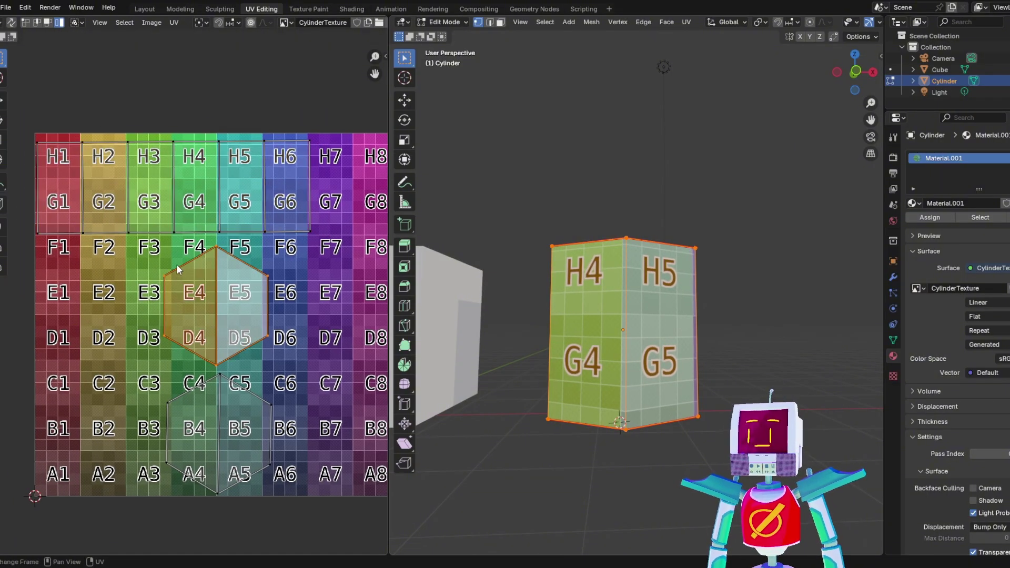
{"action": "key", "text": "g"}
{"action": "left_click", "coordinate": [115, 298]}
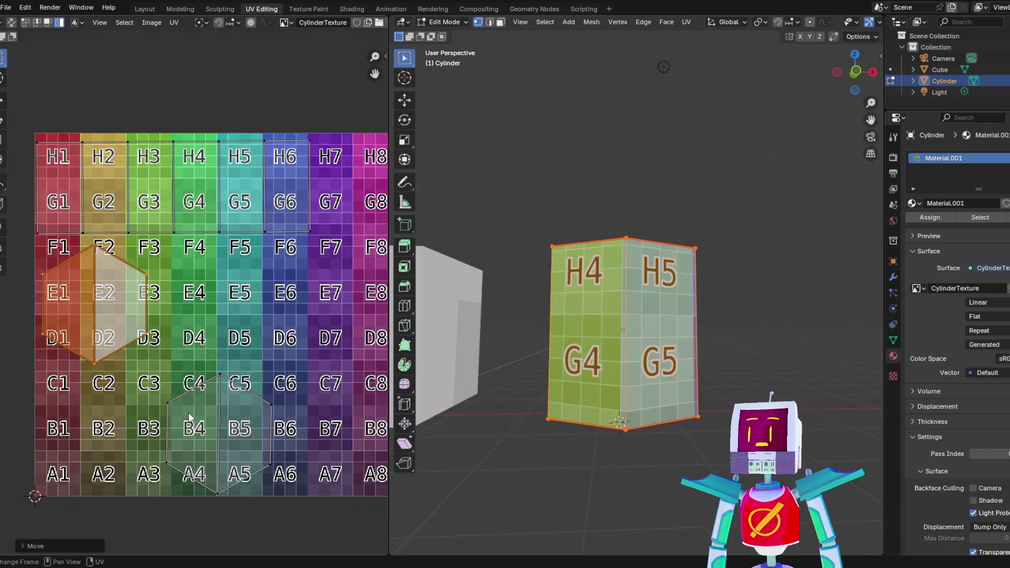
{"action": "left_click", "coordinate": [216, 430]}
{"action": "key", "text": "g"}
{"action": "left_click", "coordinate": [95, 428]}
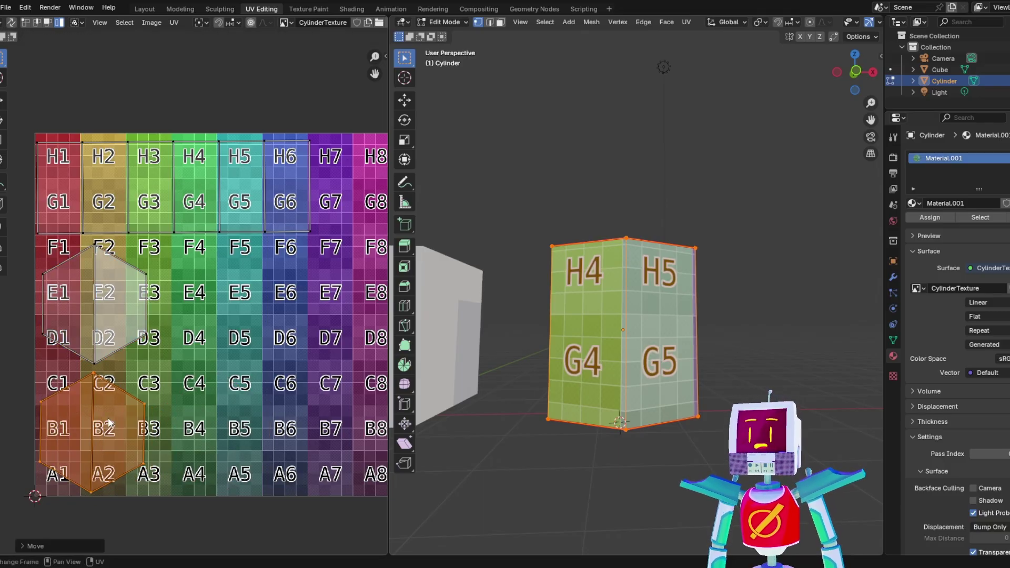
{"action": "middle_click_drag", "start_coordinate": [595, 250], "coordinate": [578, 328]}
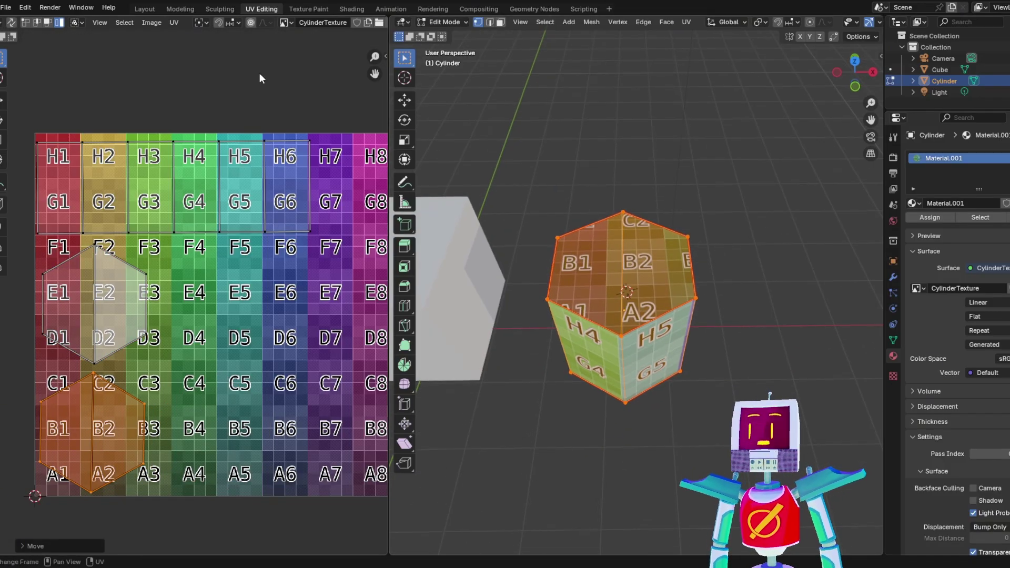
- Switch to the Texture Paint workspace, showing the whole color grid image and a close view of the cylinder
{"action": "left_click", "coordinate": [314, 14]}
{"action": "left_click", "coordinate": [314, 9]}
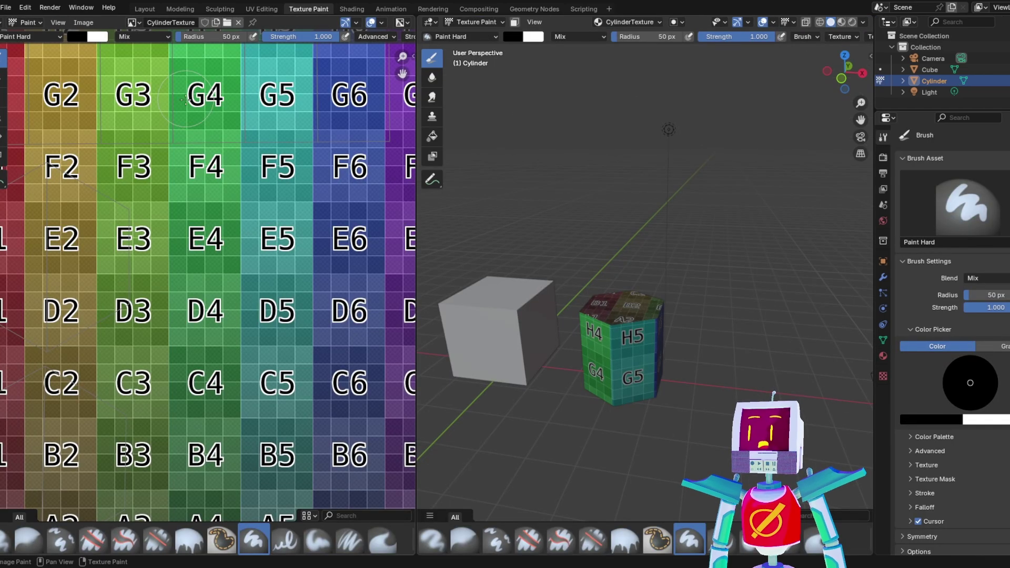
{"action": "scroll", "coordinate": [140, 199], "scroll_direction": "down", "scroll_amount": 3}
{"action": "scroll", "coordinate": [134, 199], "scroll_direction": "up", "scroll_amount": 1}
{"action": "middle_click_drag", "start_coordinate": [164, 200], "coordinate": [176, 200]}
{"action": "scroll", "coordinate": [173, 198], "scroll_direction": "up", "scroll_amount": 3}
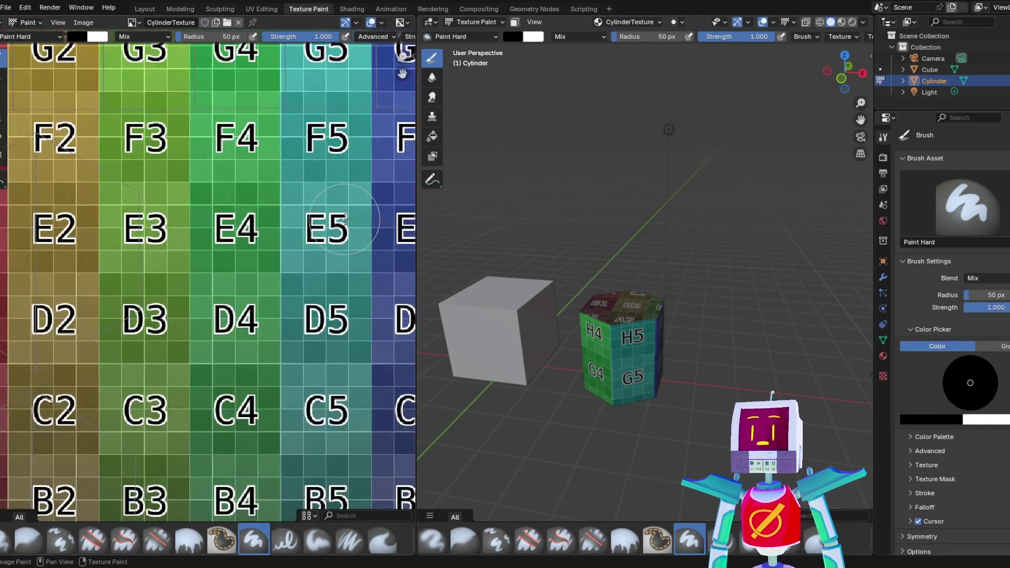
{"action": "key", "text": "Tab"}
{"action": "key", "text": "Tab"}
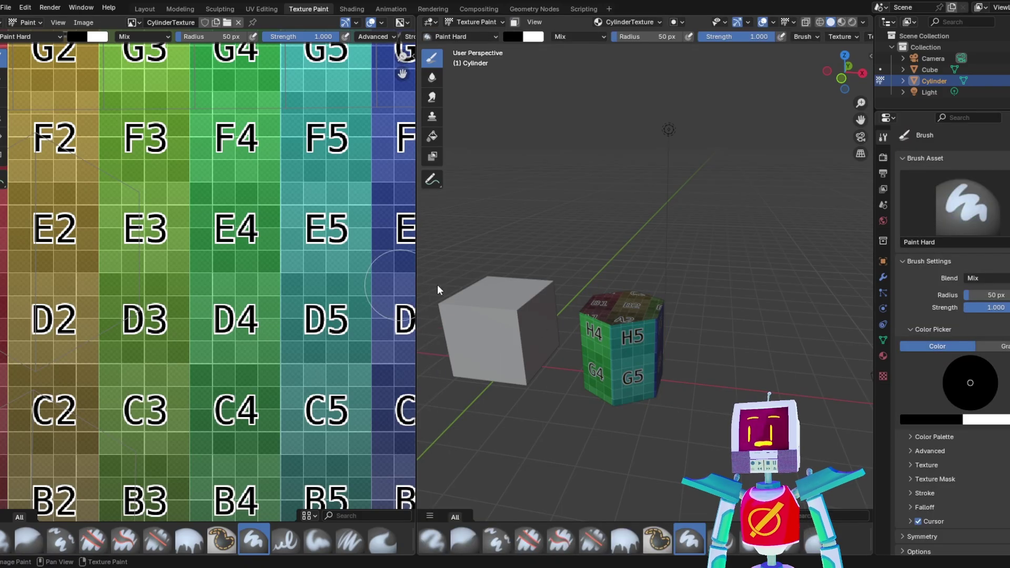
{"action": "key", "text": "Tab"}
{"action": "key", "text": "Tab"}
{"action": "middle_click_drag", "start_coordinate": [220, 252], "coordinate": [254, 260]}
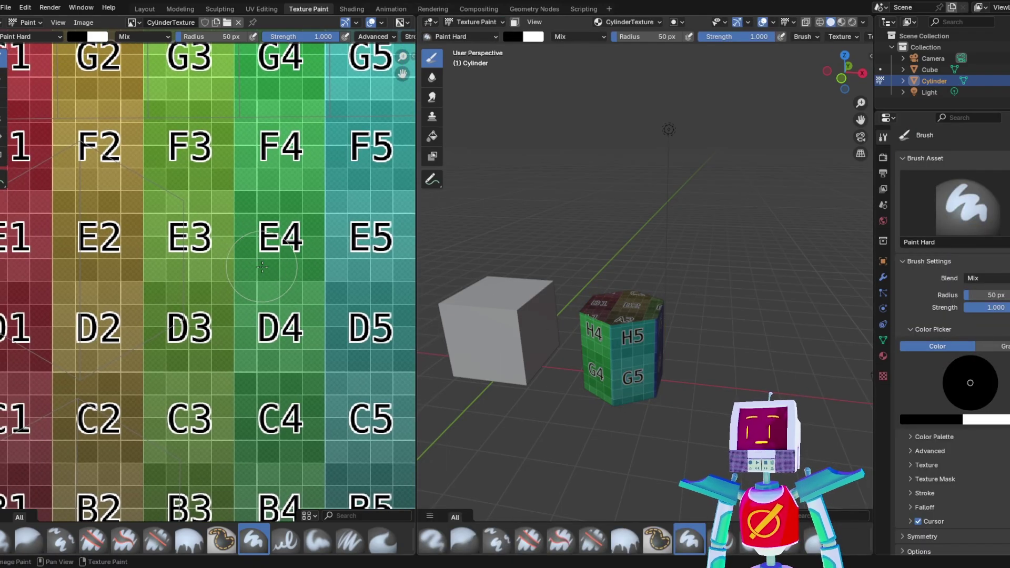
{"action": "scroll", "coordinate": [255, 260], "scroll_direction": "down", "scroll_amount": 4}
{"action": "scroll", "coordinate": [620, 282], "scroll_direction": "up", "scroll_amount": 4}
{"action": "middle_click_drag", "start_coordinate": [598, 362], "coordinate": [641, 298], "text": "shift"}
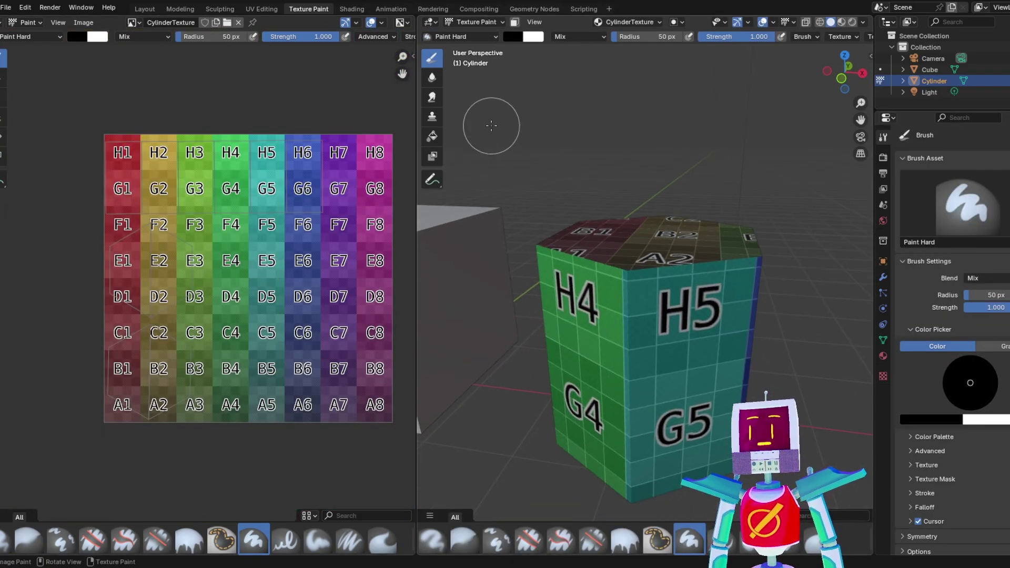
- Try black brush strokes directly on the cylinder in the 3D viewport, and undo them
{"action": "mouse_move", "coordinate": [668, 268]}
{"action": "left_mouse_down"}
{"action": "mouse_move", "coordinate": [641, 244]}
{"action": "mouse_move", "coordinate": [583, 247]}
{"action": "left_mouse_up"}
{"action": "mouse_move", "coordinate": [584, 247]}
{"action": "middle_mouse_down"}
{"action": "mouse_move", "coordinate": [675, 290]}
{"action": "mouse_move", "coordinate": [684, 274]}
{"action": "middle_mouse_up"}
{"action": "key", "text": "ctrl+z"}
{"action": "mouse_move", "coordinate": [612, 339]}
{"action": "left_mouse_down"}
{"action": "mouse_move", "coordinate": [680, 346]}
{"action": "mouse_move", "coordinate": [668, 277]}
{"action": "mouse_move", "coordinate": [584, 354]}
{"action": "mouse_move", "coordinate": [588, 333]}
{"action": "left_mouse_up"}
{"action": "mouse_move", "coordinate": [604, 352]}
{"action": "middle_mouse_down"}
{"action": "mouse_move", "coordinate": [620, 320]}
{"action": "mouse_move", "coordinate": [609, 337]}
{"action": "middle_mouse_up"}
{"action": "key", "text": "ctrl+z"}
- Try painting black over the lower hexagonal island and the side strip in the image, and undo the strokes
{"action": "mouse_move", "coordinate": [130, 383]}
{"action": "left_mouse_down"}
{"action": "mouse_move", "coordinate": [137, 350]}
{"action": "mouse_move", "coordinate": [125, 349]}
{"action": "mouse_move", "coordinate": [113, 364]}
{"action": "mouse_move", "coordinate": [187, 380]}
{"action": "mouse_move", "coordinate": [170, 326]}
{"action": "mouse_move", "coordinate": [156, 336]}
{"action": "mouse_move", "coordinate": [153, 326]}
{"action": "mouse_move", "coordinate": [157, 344]}
{"action": "left_mouse_up"}
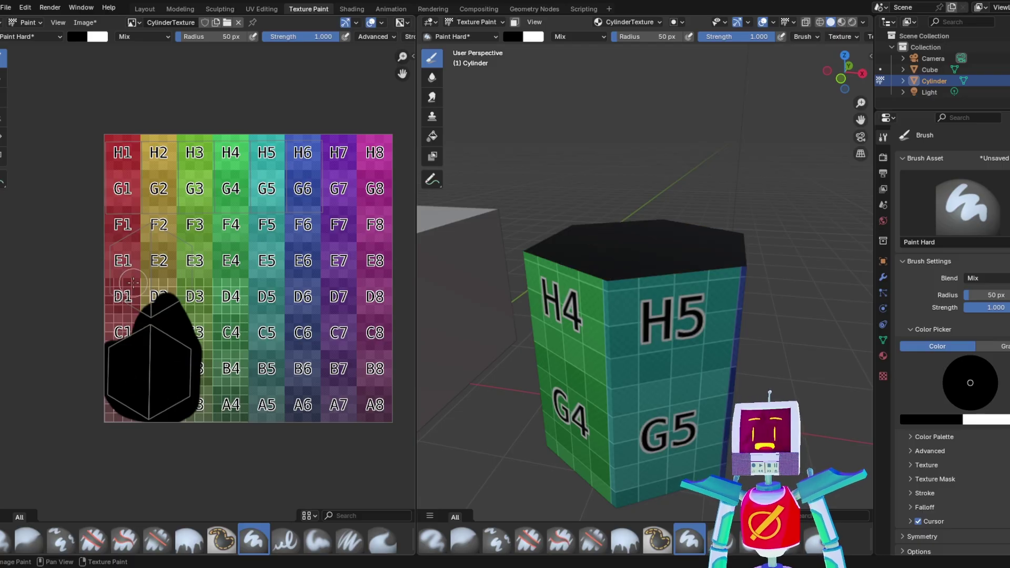
{"action": "mouse_move", "coordinate": [120, 167]}
{"action": "left_mouse_down"}
{"action": "mouse_move", "coordinate": [73, 201]}
{"action": "mouse_move", "coordinate": [72, 192]}
{"action": "left_mouse_up"}
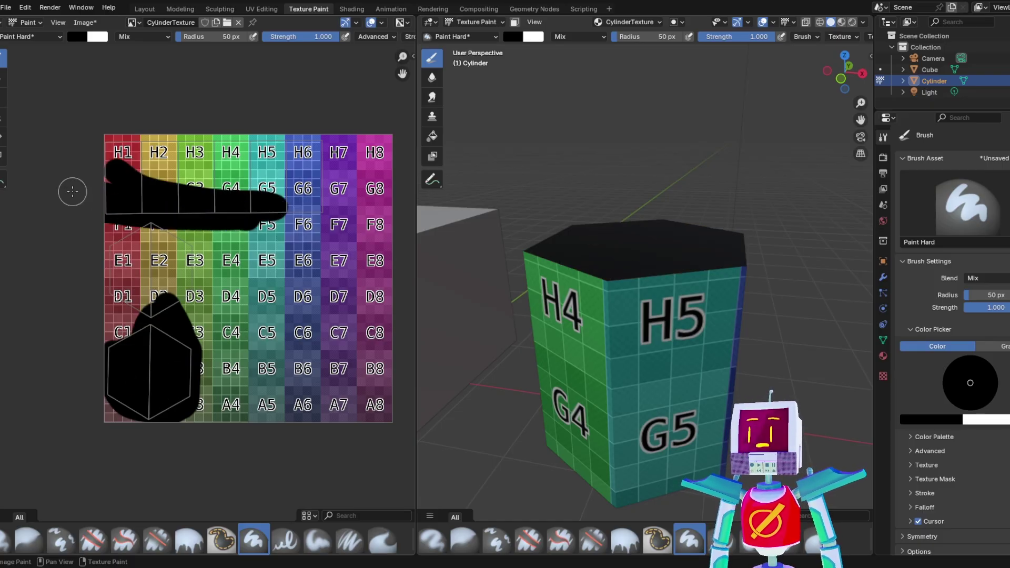
{"action": "key", "text": "ctrl+z"}
{"action": "key", "text": "ctrl+z"}
{"action": "key", "text": "ctrl+z"}
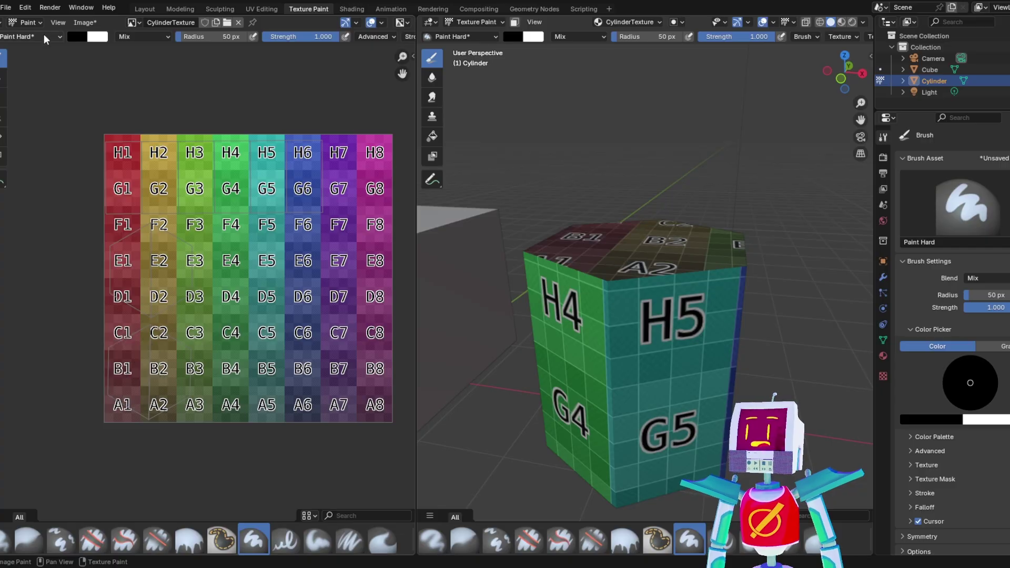
- Set the brush color to a light gray and paint over both hexagonal cap islands in the image
{"action": "left_click", "coordinate": [81, 35]}
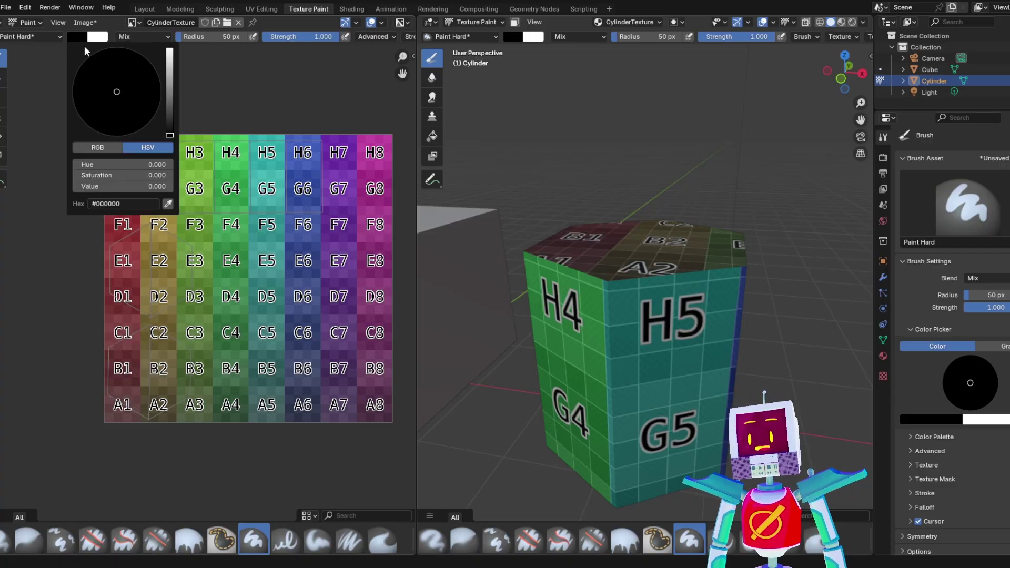
{"action": "left_click", "coordinate": [168, 97]}
{"action": "left_click_drag", "start_coordinate": [169, 96], "coordinate": [169, 84]}
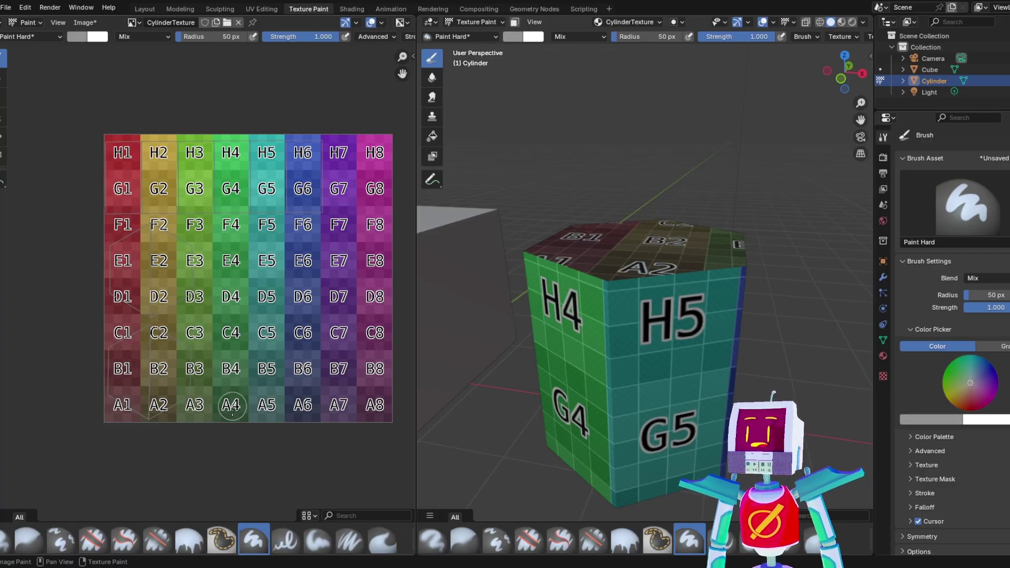
{"action": "mouse_move", "coordinate": [188, 395]}
{"action": "left_mouse_down"}
{"action": "mouse_move", "coordinate": [113, 392]}
{"action": "mouse_move", "coordinate": [126, 332]}
{"action": "mouse_move", "coordinate": [171, 321]}
{"action": "mouse_move", "coordinate": [168, 396]}
{"action": "mouse_move", "coordinate": [147, 353]}
{"action": "mouse_move", "coordinate": [155, 308]}
{"action": "mouse_move", "coordinate": [129, 295]}
{"action": "mouse_move", "coordinate": [116, 253]}
{"action": "mouse_move", "coordinate": [148, 230]}
{"action": "mouse_move", "coordinate": [198, 258]}
{"action": "mouse_move", "coordinate": [160, 305]}
{"action": "left_mouse_up"}
{"action": "left_click_drag", "start_coordinate": [132, 251], "coordinate": [172, 289]}
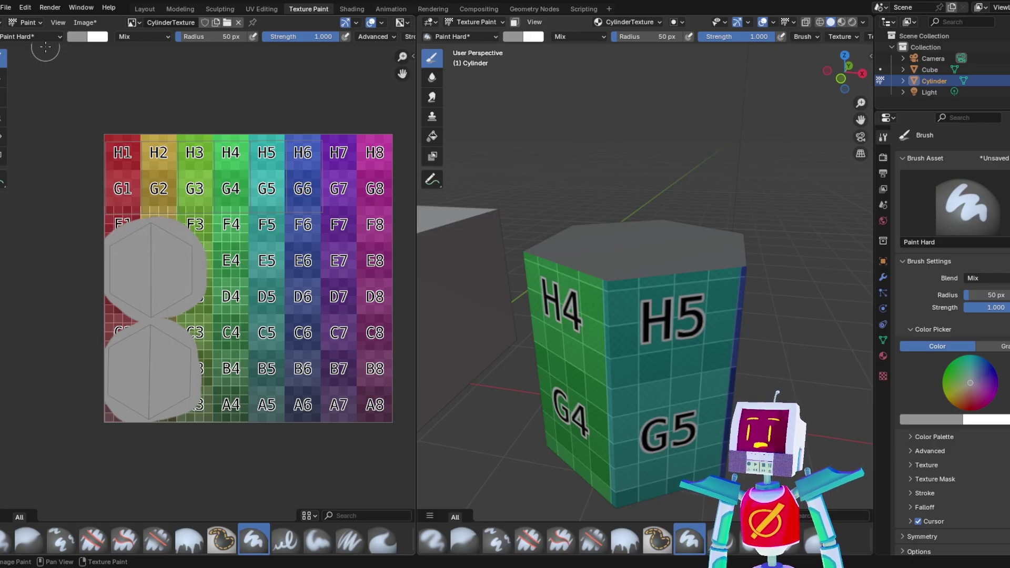
- Set the brush color to dark red and paint over the whole side strip island in the image
{"action": "left_click", "coordinate": [43, 37]}
{"action": "left_click", "coordinate": [76, 36]}
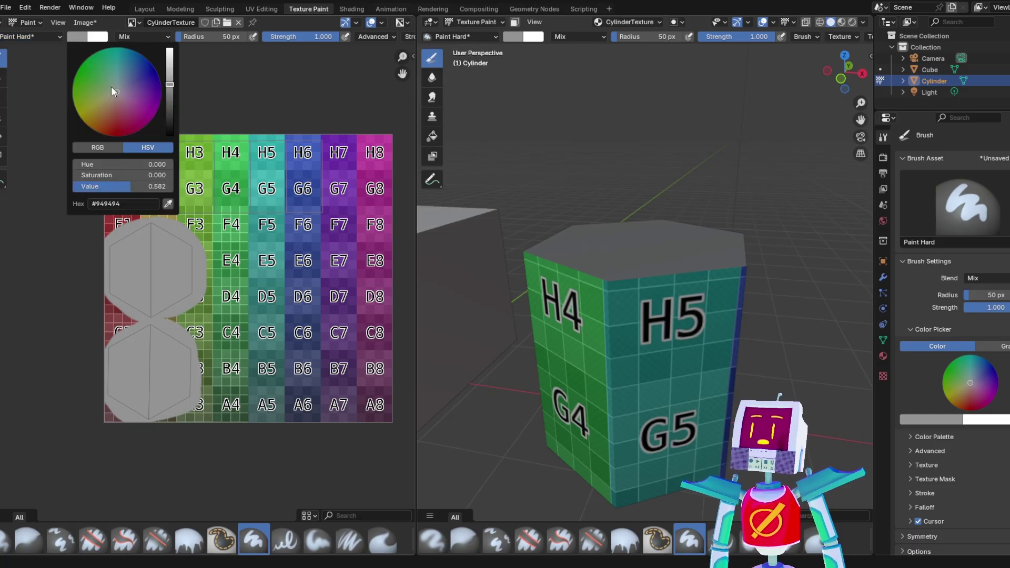
{"action": "left_click_drag", "start_coordinate": [119, 122], "coordinate": [115, 132]}
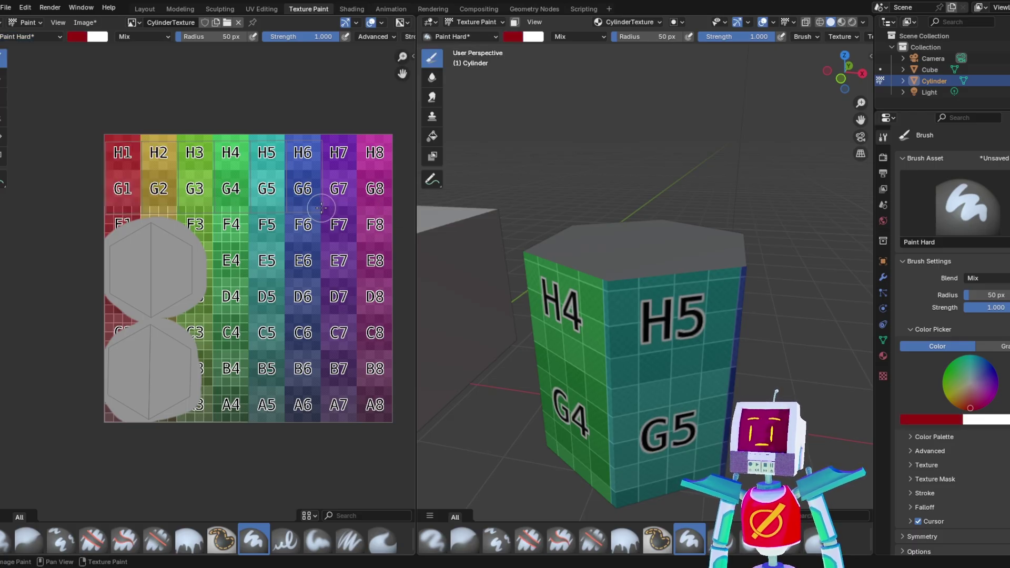
{"action": "mouse_move", "coordinate": [321, 207]}
{"action": "left_mouse_down"}
{"action": "mouse_move", "coordinate": [117, 206]}
{"action": "mouse_move", "coordinate": [108, 164]}
{"action": "mouse_move", "coordinate": [317, 143]}
{"action": "mouse_move", "coordinate": [315, 202]}
{"action": "mouse_move", "coordinate": [278, 200]}
{"action": "mouse_move", "coordinate": [279, 153]}
{"action": "mouse_move", "coordinate": [134, 190]}
{"action": "mouse_move", "coordinate": [154, 160]}
{"action": "left_mouse_up"}
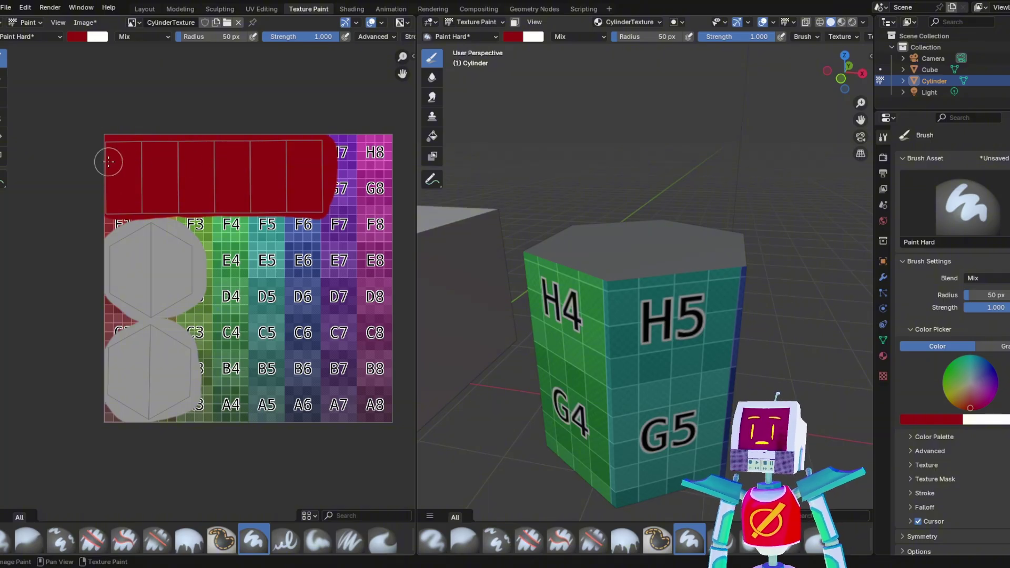
- Hand-letter the word "Friday" across the side strip in bright red with a 13 px brush
{"action": "mouse_move", "coordinate": [655, 269]}
{"action": "middle_mouse_down"}
{"action": "mouse_move", "coordinate": [584, 247]}
{"action": "mouse_move", "coordinate": [674, 249]}
{"action": "mouse_move", "coordinate": [651, 270]}
{"action": "mouse_move", "coordinate": [613, 282]}
{"action": "mouse_move", "coordinate": [648, 266]}
{"action": "middle_mouse_up"}
{"action": "scroll", "coordinate": [174, 183], "scroll_direction": "up", "scroll_amount": 2}
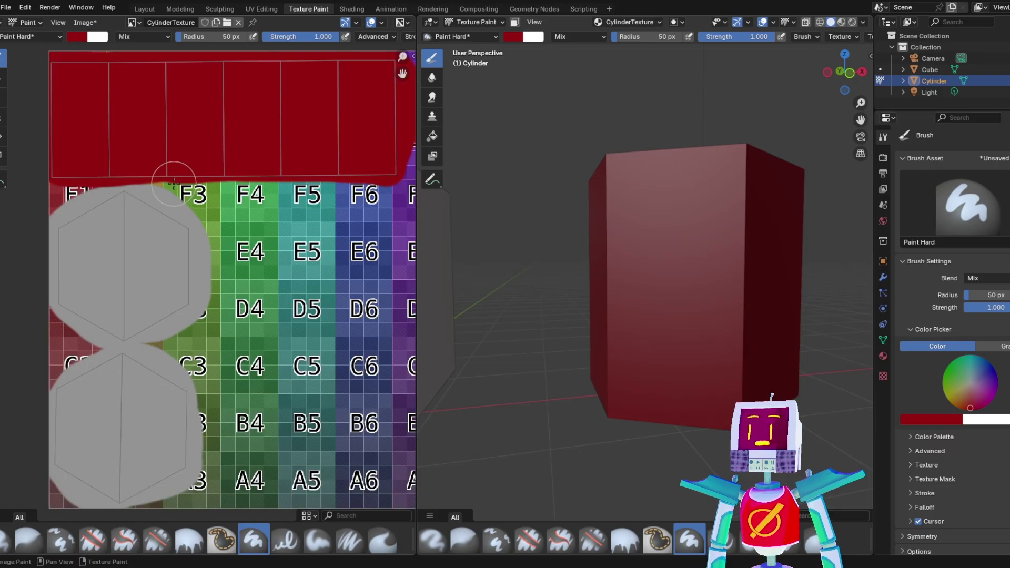
{"action": "scroll", "coordinate": [167, 175], "scroll_direction": "up", "scroll_amount": 1}
{"action": "middle_click_drag", "start_coordinate": [165, 144], "coordinate": [181, 301]}
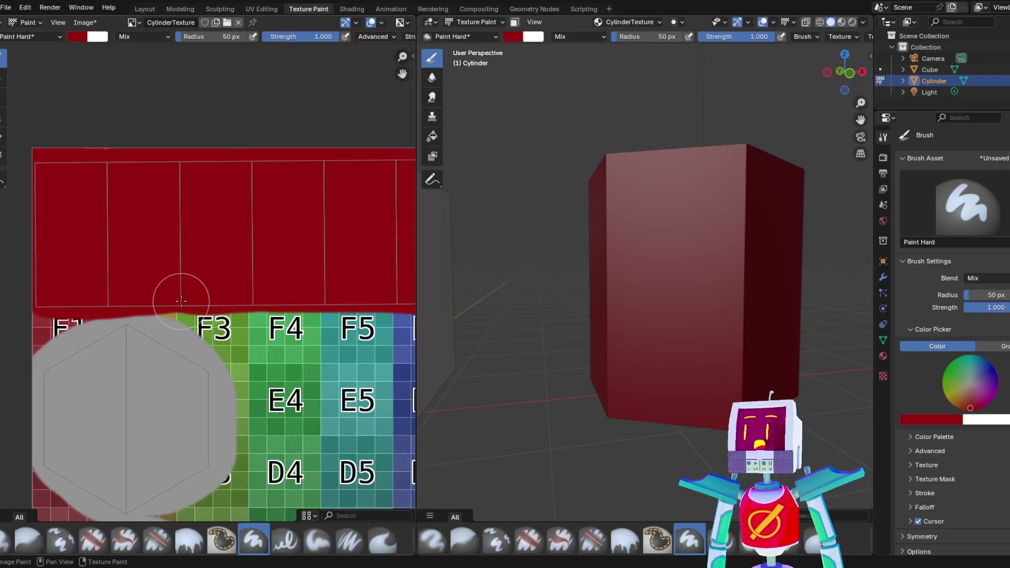
{"action": "left_click", "coordinate": [79, 37]}
{"action": "left_click_drag", "start_coordinate": [170, 86], "coordinate": [170, 48]}
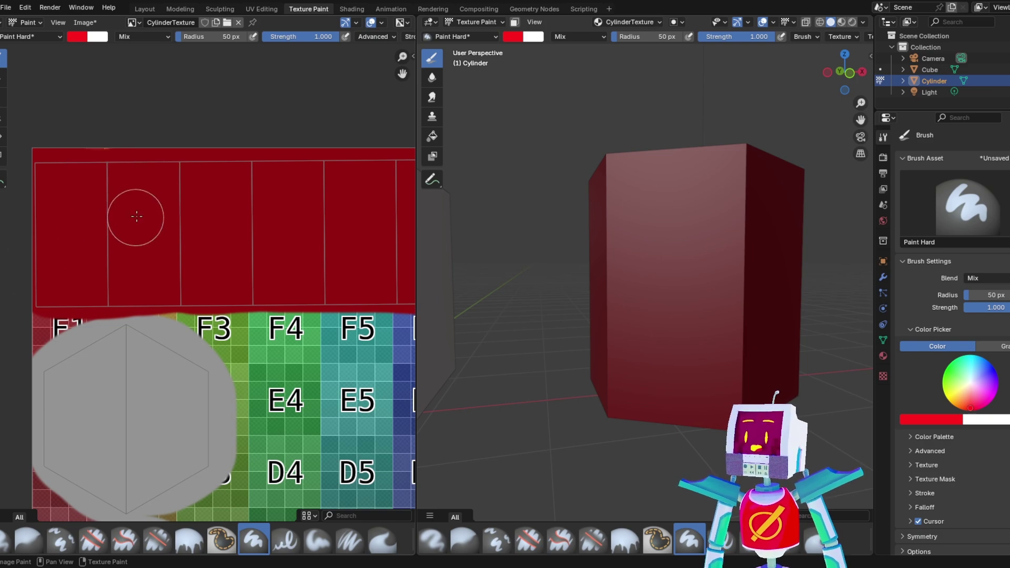
{"action": "key", "text": "bracketleft"}
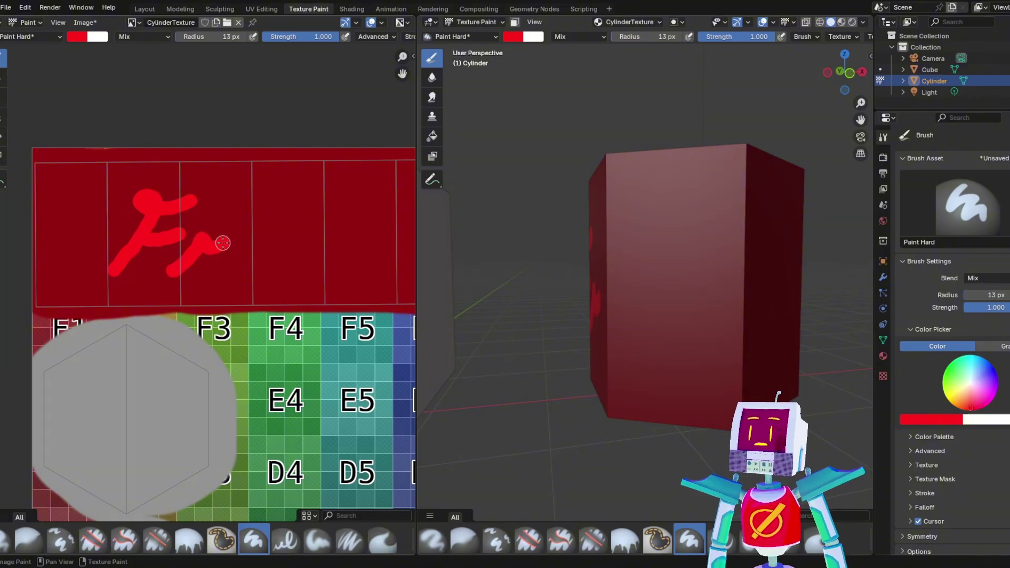
{"action": "mouse_move", "coordinate": [217, 268]}
{"action": "left_mouse_down"}
{"action": "mouse_move", "coordinate": [251, 246]}
{"action": "mouse_move", "coordinate": [316, 235]}
{"action": "mouse_move", "coordinate": [326, 267]}
{"action": "mouse_move", "coordinate": [363, 238]}
{"action": "mouse_move", "coordinate": [331, 287]}
{"action": "left_mouse_up"}
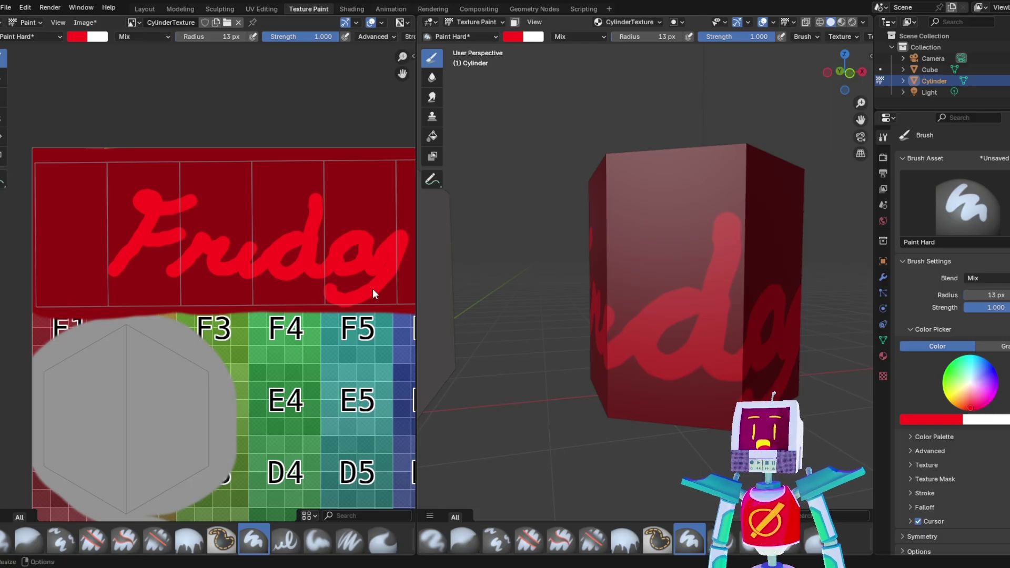
- Examine how the painted lettering wraps around the sides of the cylinder
{"action": "mouse_move", "coordinate": [713, 239]}
{"action": "middle_mouse_down"}
{"action": "mouse_move", "coordinate": [743, 282]}
{"action": "mouse_move", "coordinate": [788, 285]}
{"action": "mouse_move", "coordinate": [704, 282]}
{"action": "mouse_move", "coordinate": [743, 287]}
{"action": "mouse_move", "coordinate": [651, 296]}
{"action": "mouse_move", "coordinate": [747, 293]}
{"action": "middle_mouse_up"}
{"action": "scroll", "coordinate": [772, 284], "scroll_direction": "up", "scroll_amount": 1}
{"action": "scroll", "coordinate": [648, 299], "scroll_direction": "down", "scroll_amount": 2}
{"action": "mouse_move", "coordinate": [603, 304]}
{"action": "middle_mouse_down"}
{"action": "mouse_move", "coordinate": [705, 295]}
{"action": "mouse_move", "coordinate": [661, 326]}
{"action": "mouse_move", "coordinate": [644, 323]}
{"action": "mouse_move", "coordinate": [746, 293]}
{"action": "mouse_move", "coordinate": [724, 315]}
{"action": "mouse_move", "coordinate": [679, 285]}
{"action": "mouse_move", "coordinate": [670, 300]}
{"action": "mouse_move", "coordinate": [682, 280]}
{"action": "middle_mouse_up"}
{"action": "scroll", "coordinate": [200, 276], "scroll_direction": "down", "scroll_amount": 1}
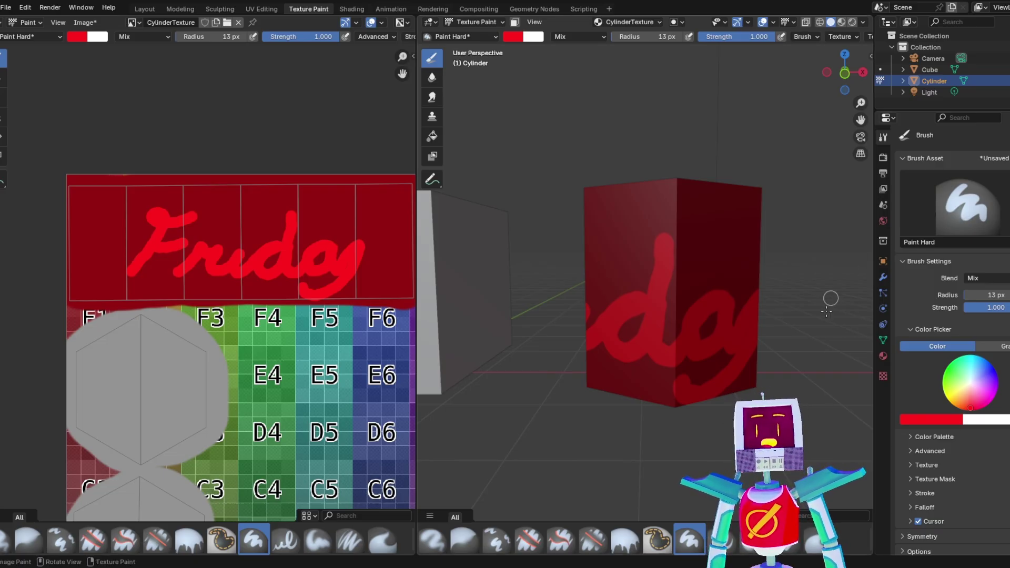
{"action": "middle_click_drag", "start_coordinate": [781, 339], "coordinate": [745, 341]}
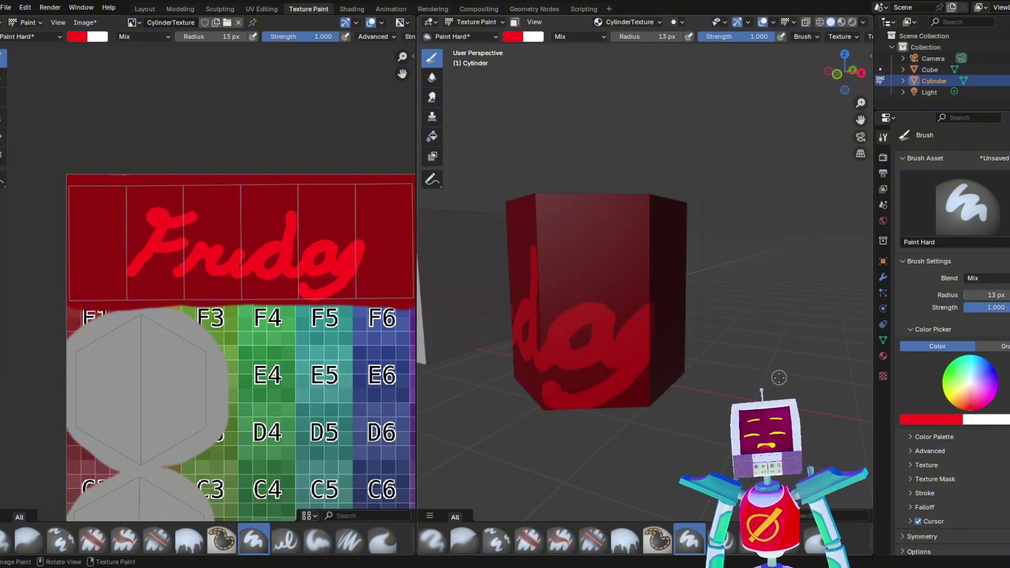
{"action": "middle_click_drag", "start_coordinate": [676, 444], "coordinate": [723, 441]}
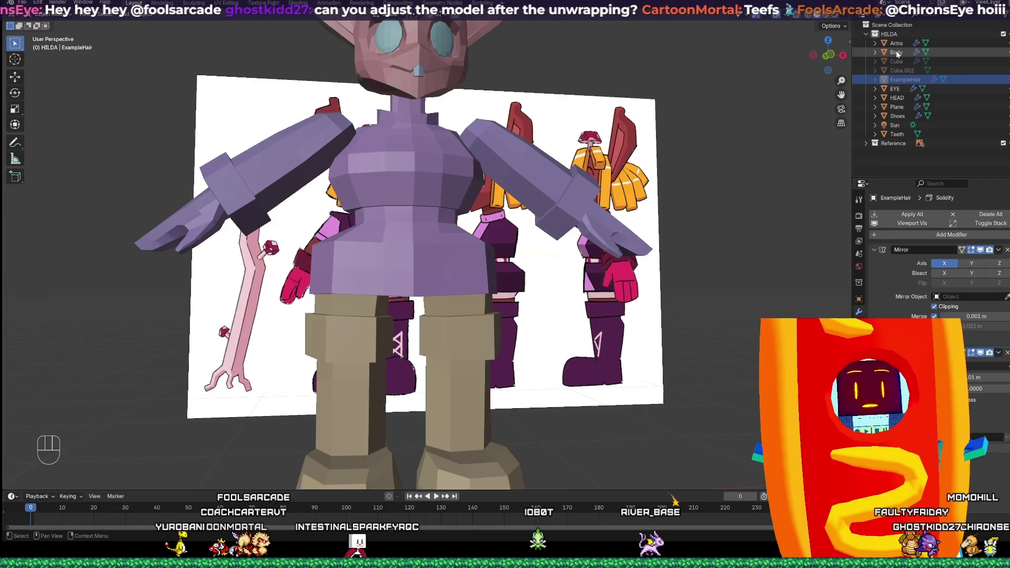
- Hide the Arms, Body, EYE, HEAD, Plane and Teeth objects of the HILDA character so that only the shoes remain
{"action": "left_click", "coordinate": [1009, 52]}
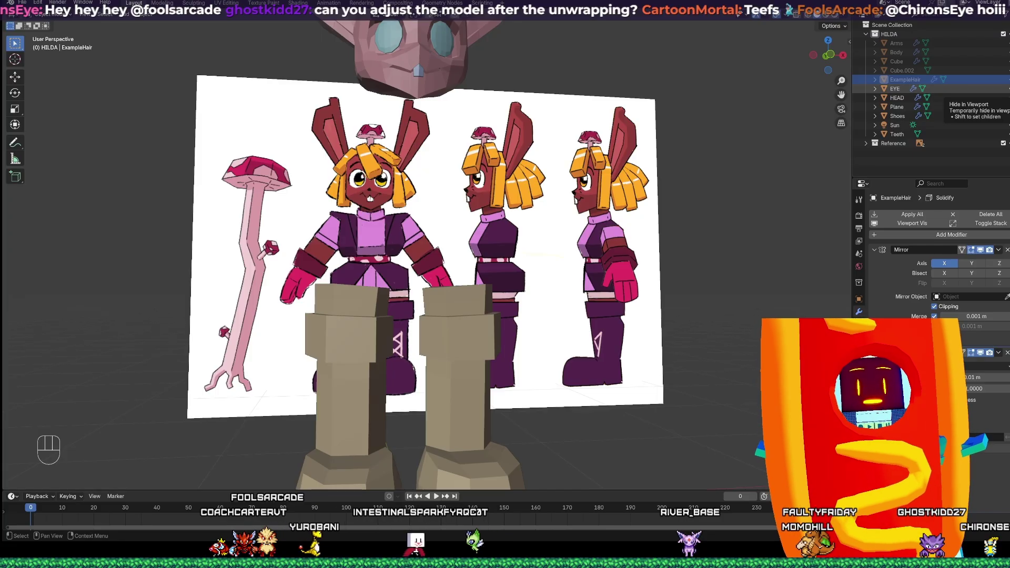
{"action": "left_click", "coordinate": [1009, 89]}
{"action": "left_click", "coordinate": [1009, 98]}
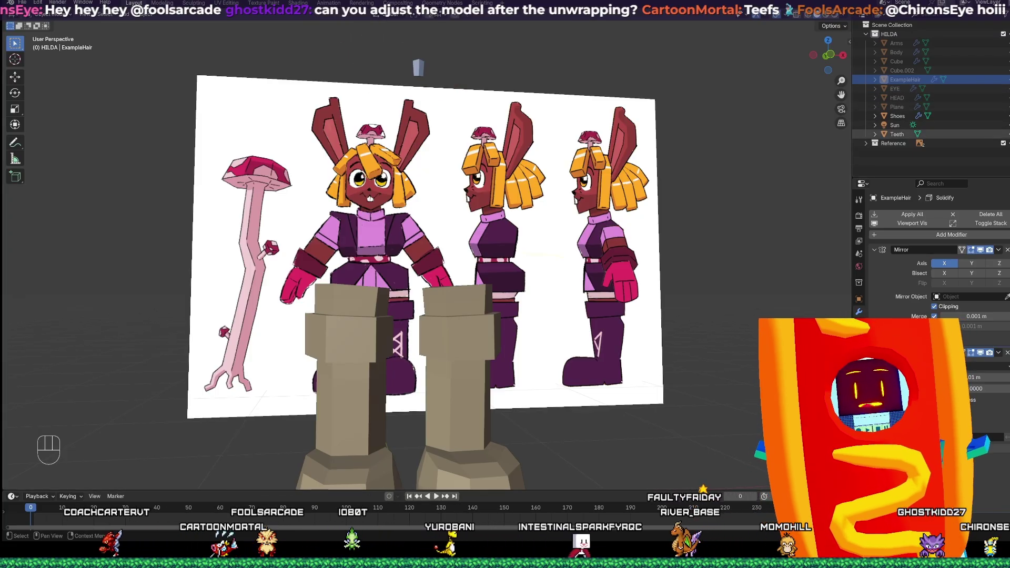
{"action": "left_click", "coordinate": [1009, 134]}
{"action": "middle_click_drag", "start_coordinate": [548, 215], "coordinate": [610, 232]}
{"action": "middle_click_drag", "start_coordinate": [611, 231], "coordinate": [664, 170], "text": "shift"}
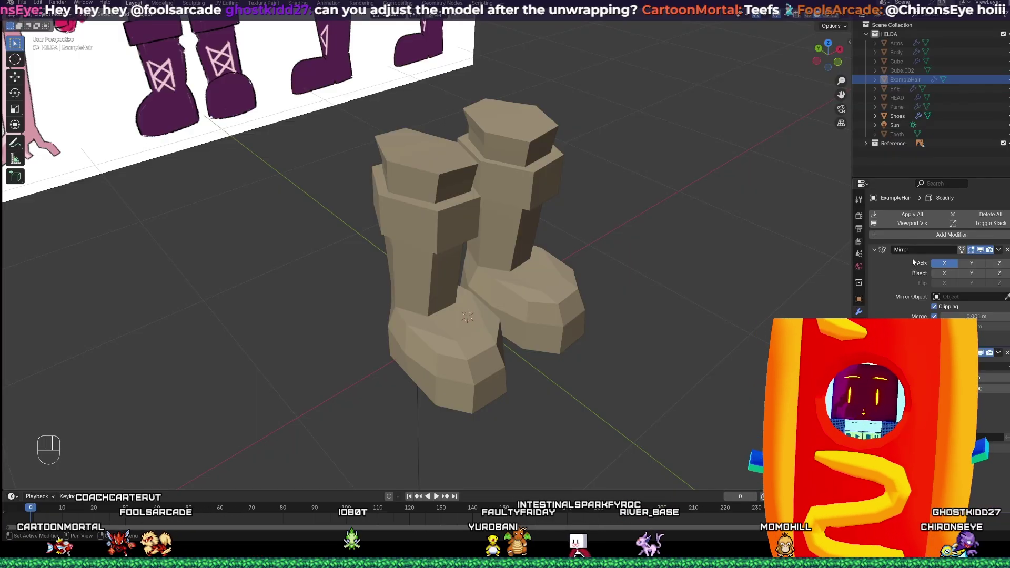
{"action": "middle_click_drag", "start_coordinate": [762, 272], "coordinate": [711, 261]}
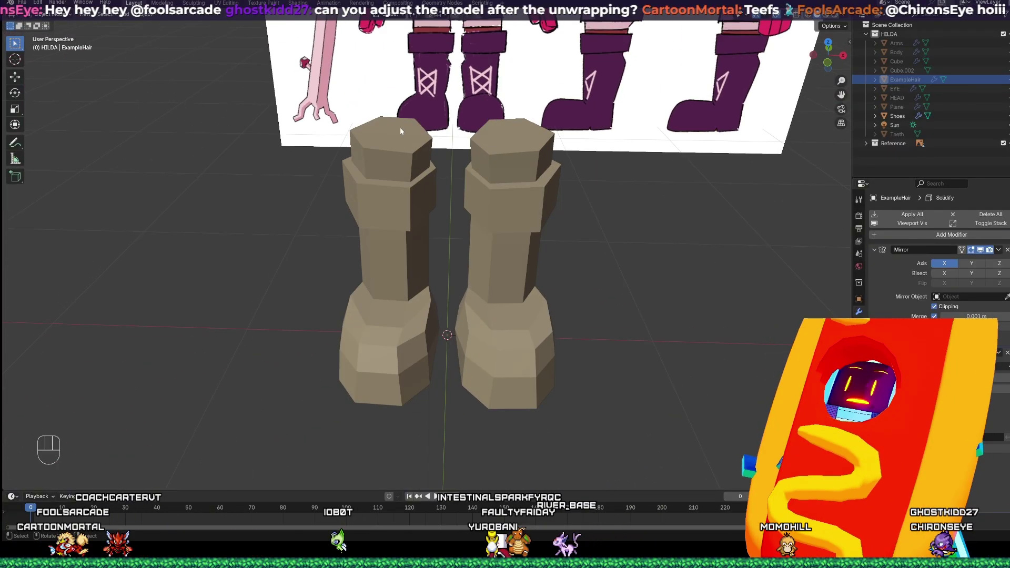
- Select the Shoes object and enter Edit Mode on it
{"action": "left_click", "coordinate": [513, 155]}
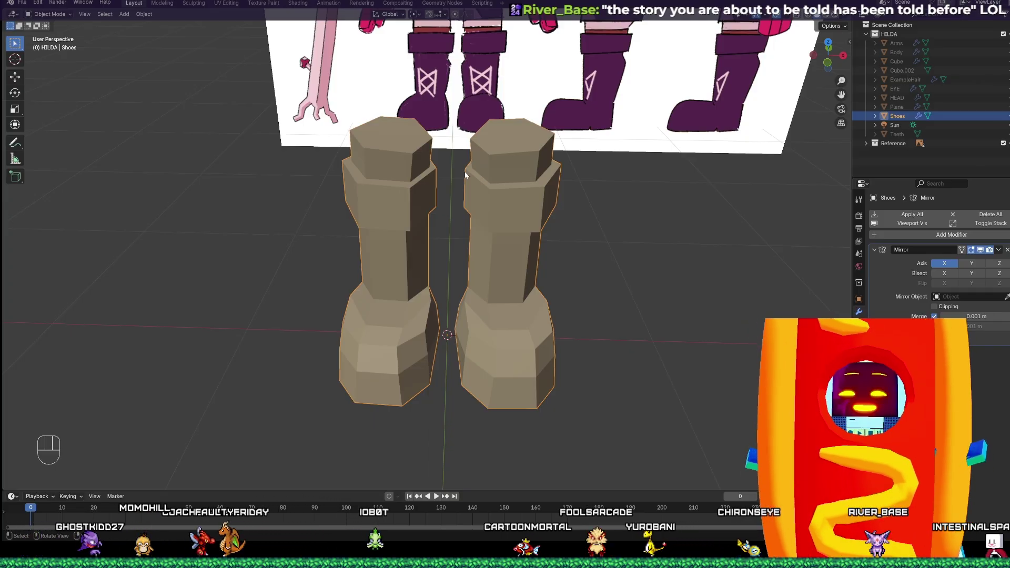
{"action": "scroll", "coordinate": [472, 164], "scroll_direction": "up", "scroll_amount": 1}
{"action": "middle_click_drag", "start_coordinate": [473, 222], "coordinate": [429, 151], "text": "shift"}
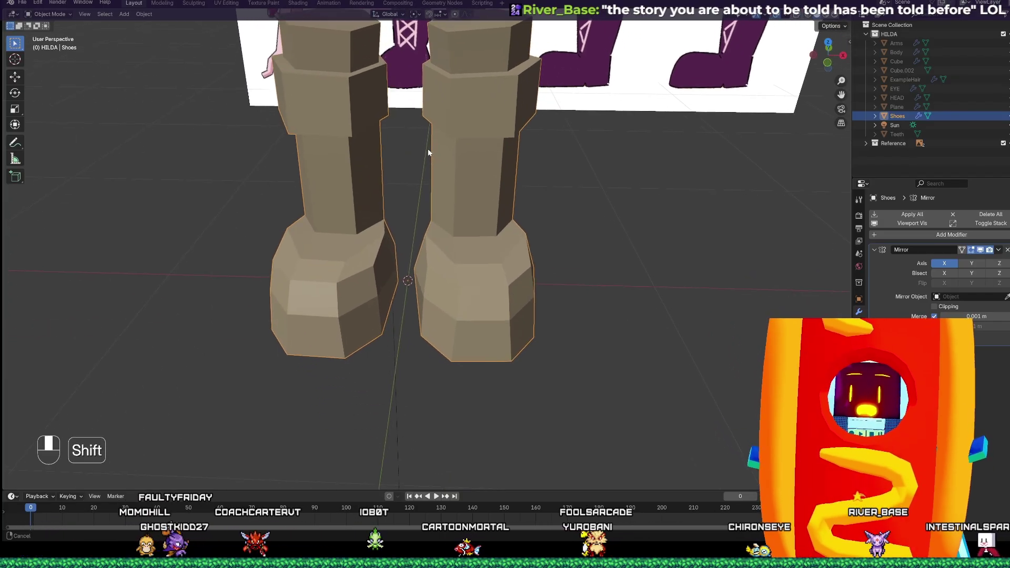
{"action": "middle_click_drag", "start_coordinate": [468, 186], "coordinate": [464, 266]}
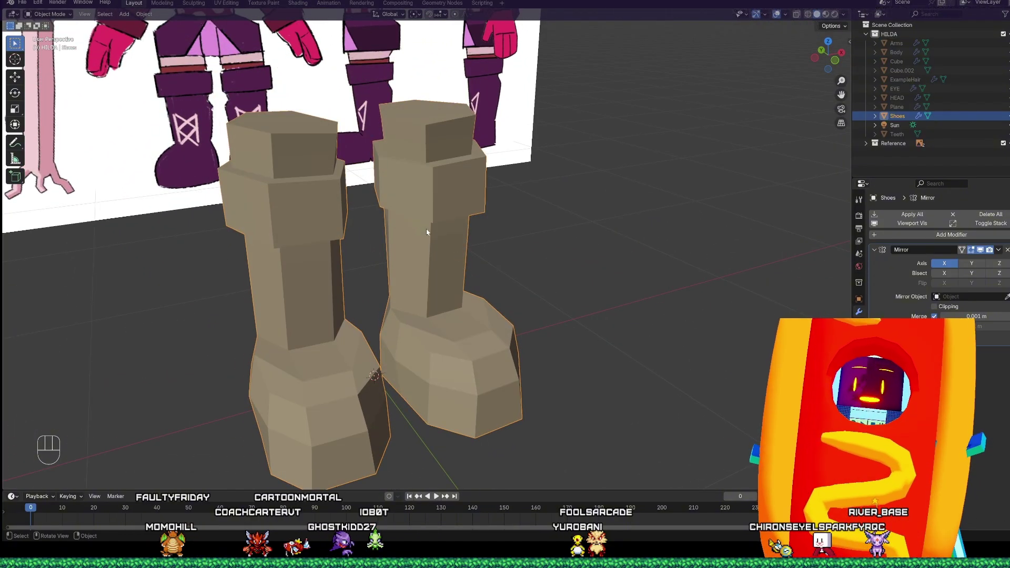
{"action": "scroll", "coordinate": [430, 240], "scroll_direction": "up", "scroll_amount": 2}
{"action": "key", "text": "Tab"}
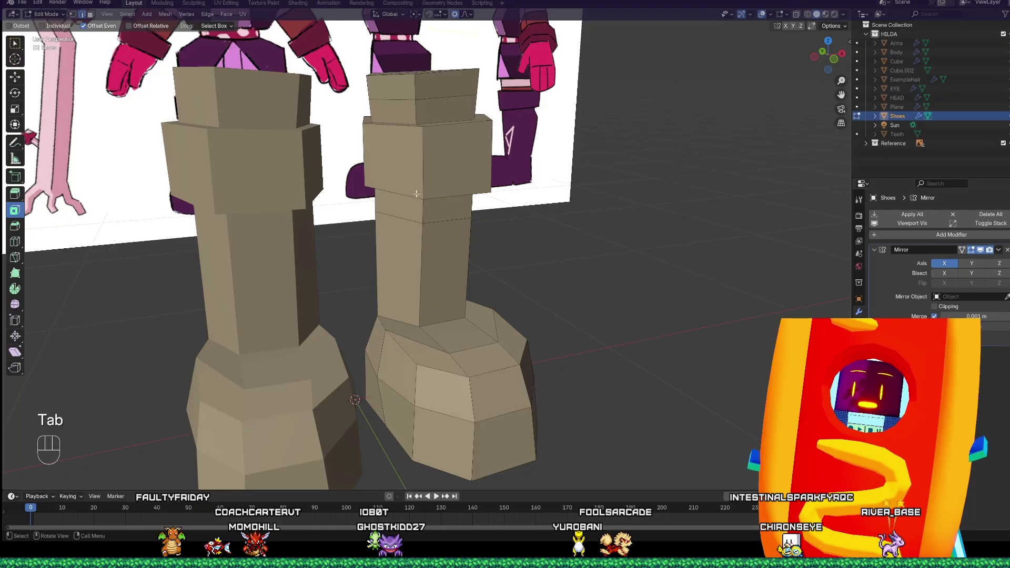
- Examine the boot's shape from the side, the front and underneath at the sole
{"action": "middle_click_drag", "start_coordinate": [427, 241], "coordinate": [419, 153]}
{"action": "middle_click_drag", "start_coordinate": [424, 196], "coordinate": [338, 214]}
{"action": "scroll", "coordinate": [443, 198], "scroll_direction": "up", "scroll_amount": 1}
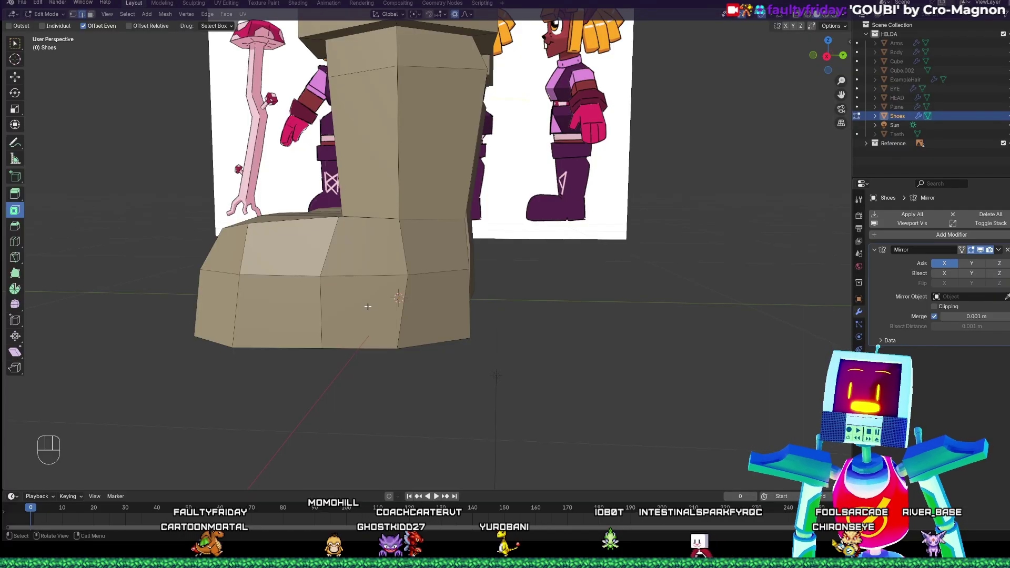
{"action": "middle_click_drag", "start_coordinate": [361, 308], "coordinate": [510, 266]}
{"action": "middle_click_drag", "start_coordinate": [486, 227], "coordinate": [491, 231]}
{"action": "middle_click_drag", "start_coordinate": [370, 147], "coordinate": [402, 232], "text": "shift"}
{"action": "middle_click_drag", "start_coordinate": [414, 269], "coordinate": [408, 207]}
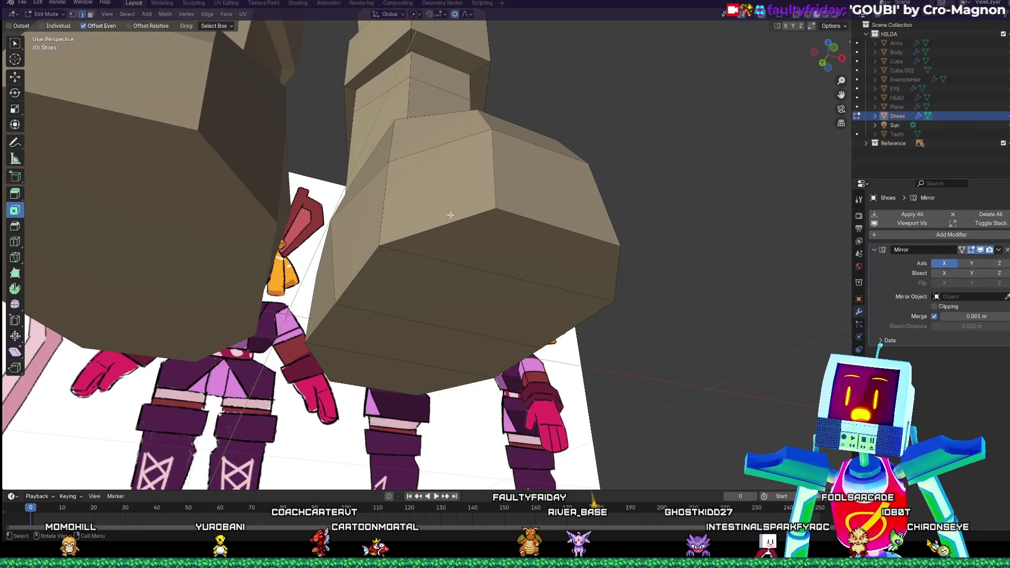
{"action": "middle_click_drag", "start_coordinate": [455, 209], "coordinate": [450, 203]}
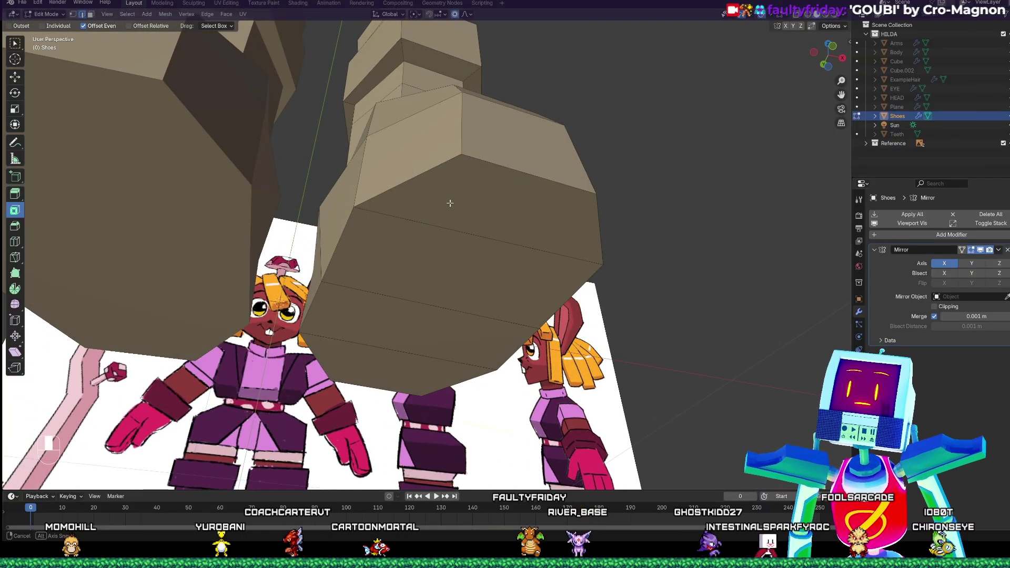
- Turn off the Mirror modifier's Edit Mode and viewport display on the shoes to show only one boot
{"action": "left_click", "coordinate": [980, 251]}
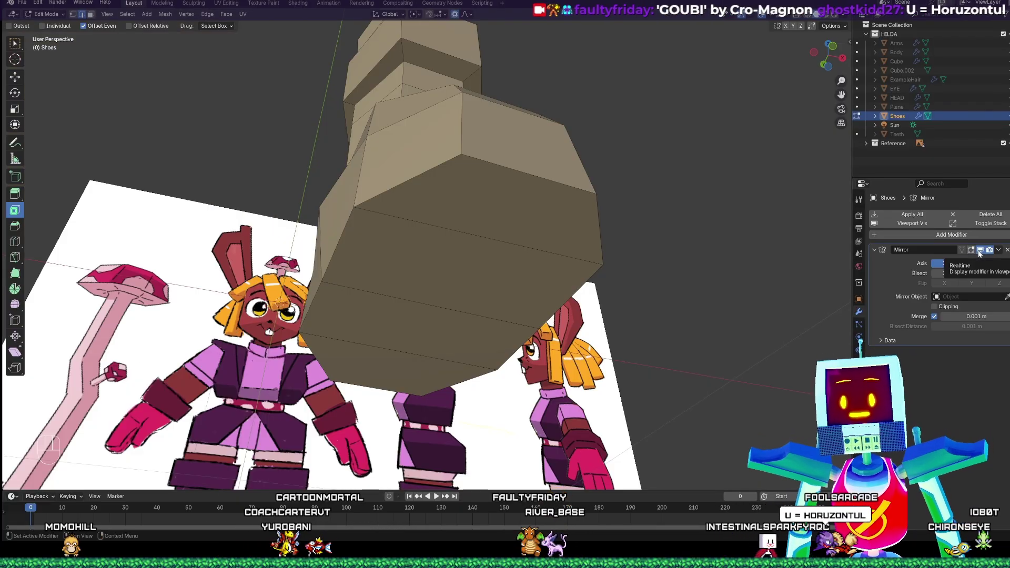
{"action": "left_click", "coordinate": [979, 252]}
{"action": "middle_click_drag", "start_coordinate": [431, 266], "coordinate": [542, 269]}
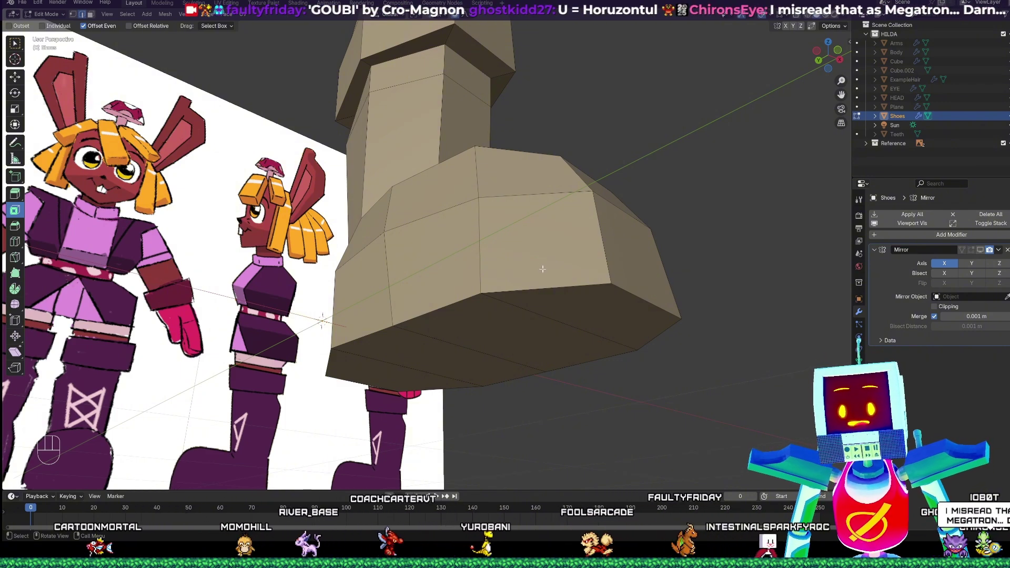
- Select all edges around the boot's sole, mark them as a seam, and clear the selection
{"action": "left_click", "coordinate": [550, 288], "text": "alt"}
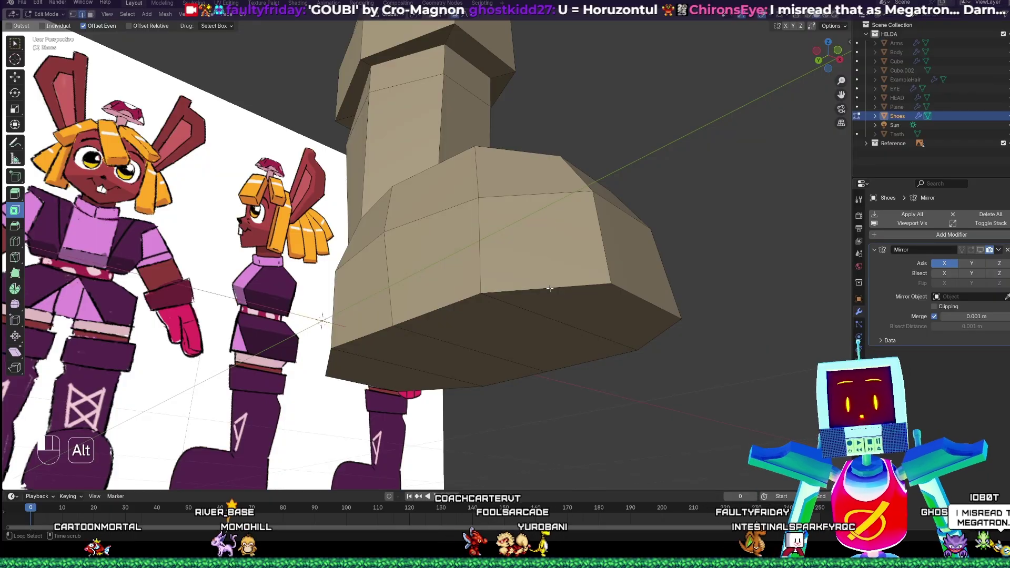
{"action": "middle_click_drag", "start_coordinate": [559, 288], "coordinate": [541, 243]}
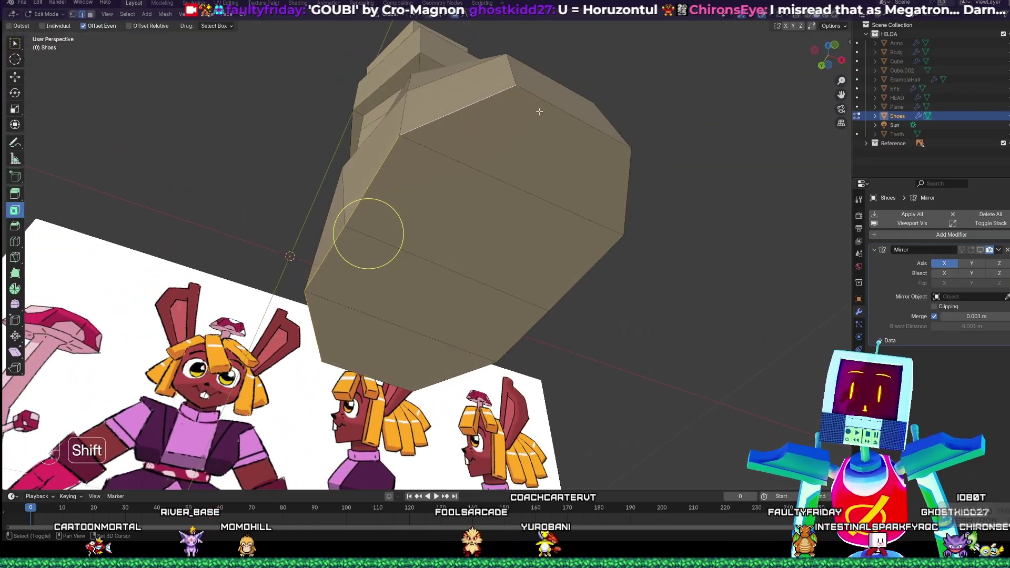
{"action": "middle_click_drag", "start_coordinate": [627, 185], "coordinate": [354, 267]}
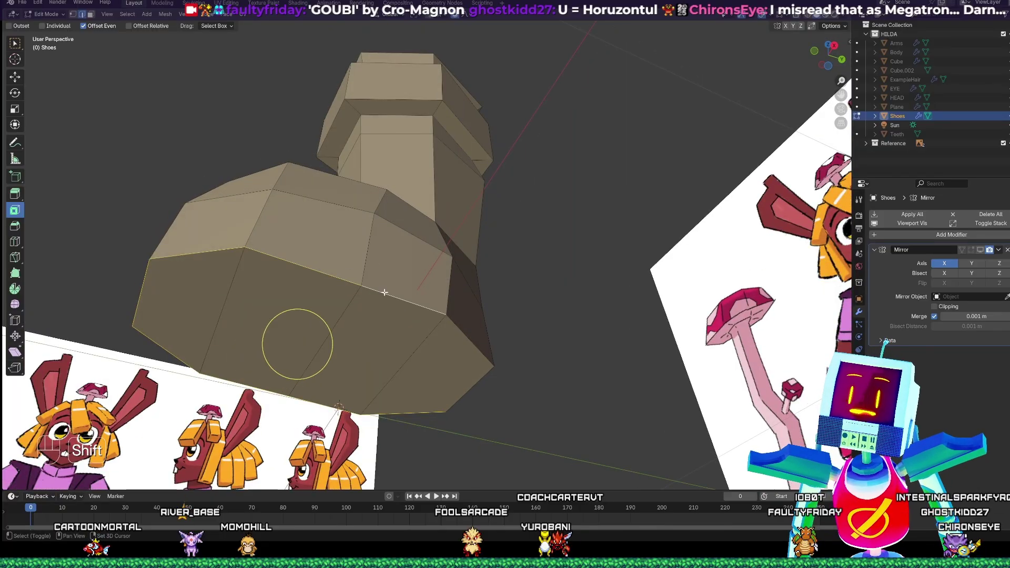
{"action": "middle_click_drag", "start_coordinate": [453, 321], "coordinate": [275, 275]}
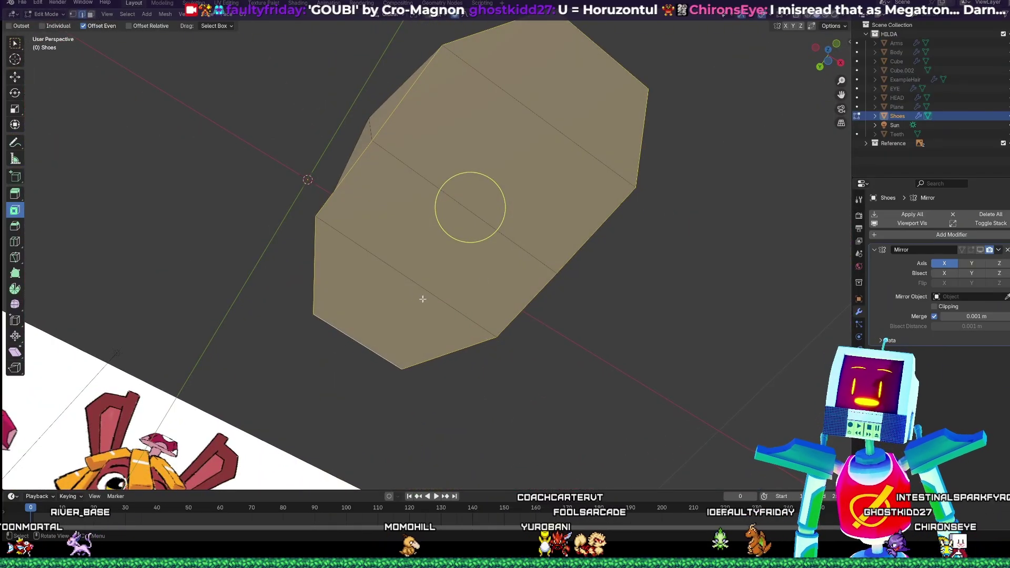
{"action": "scroll", "coordinate": [452, 279], "scroll_direction": "up", "scroll_amount": 1}
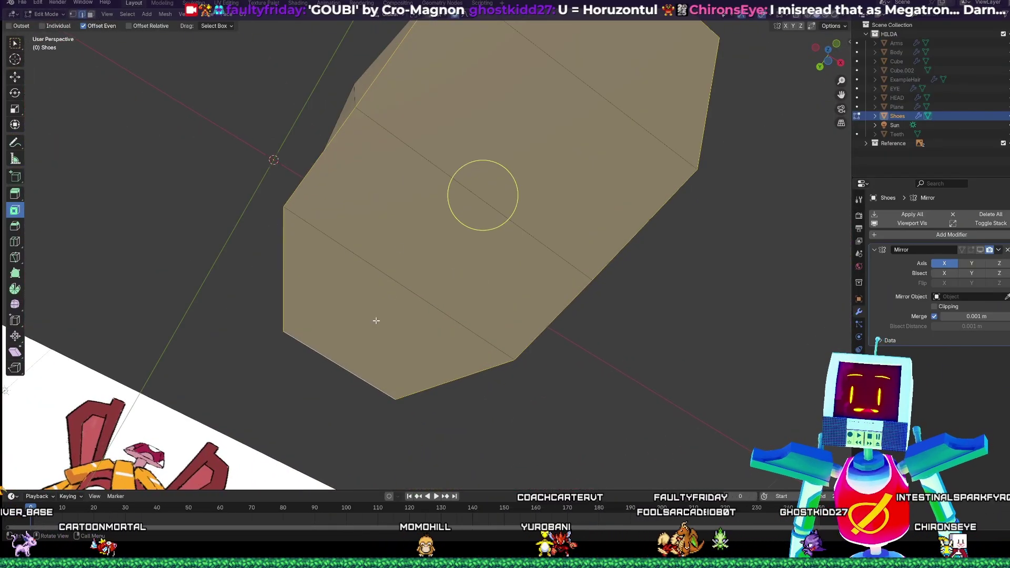
{"action": "middle_click_drag", "start_coordinate": [598, 71], "coordinate": [557, 178], "text": "shift"}
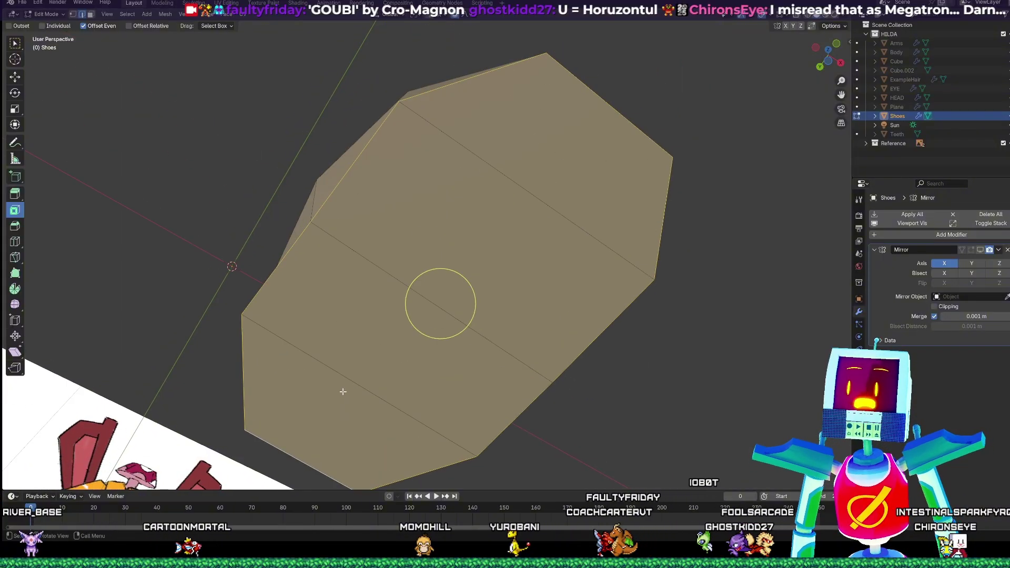
{"action": "middle_click_drag", "start_coordinate": [464, 273], "coordinate": [539, 286]}
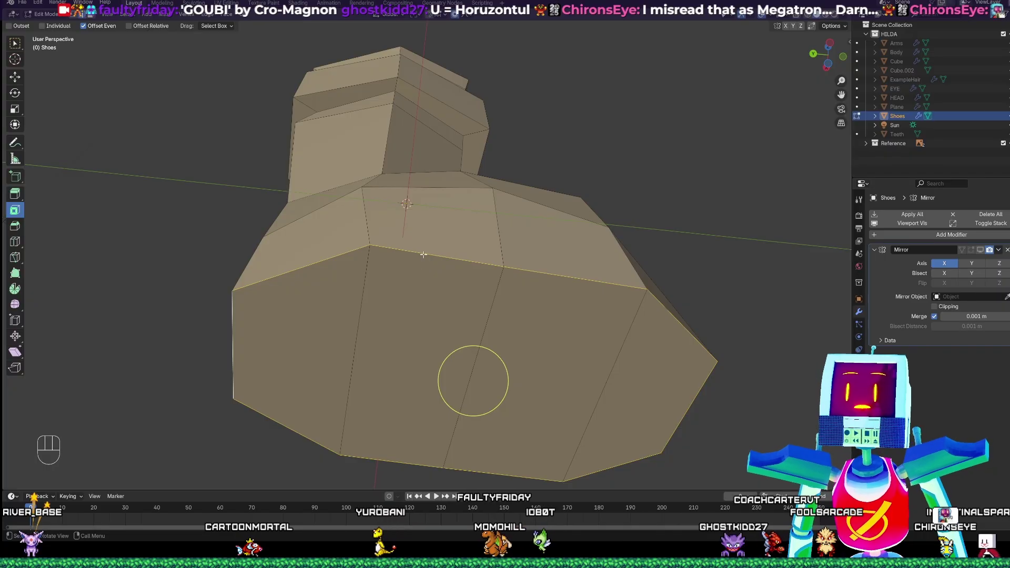
{"action": "key", "text": "ctrl+e"}
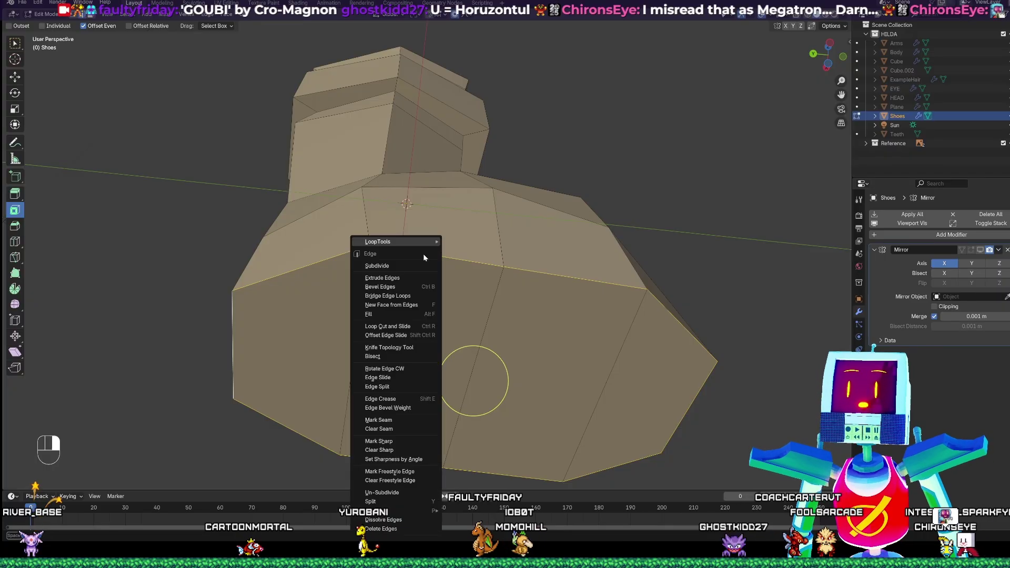
{"action": "left_click", "coordinate": [408, 420]}
{"action": "key", "text": "alt+a"}
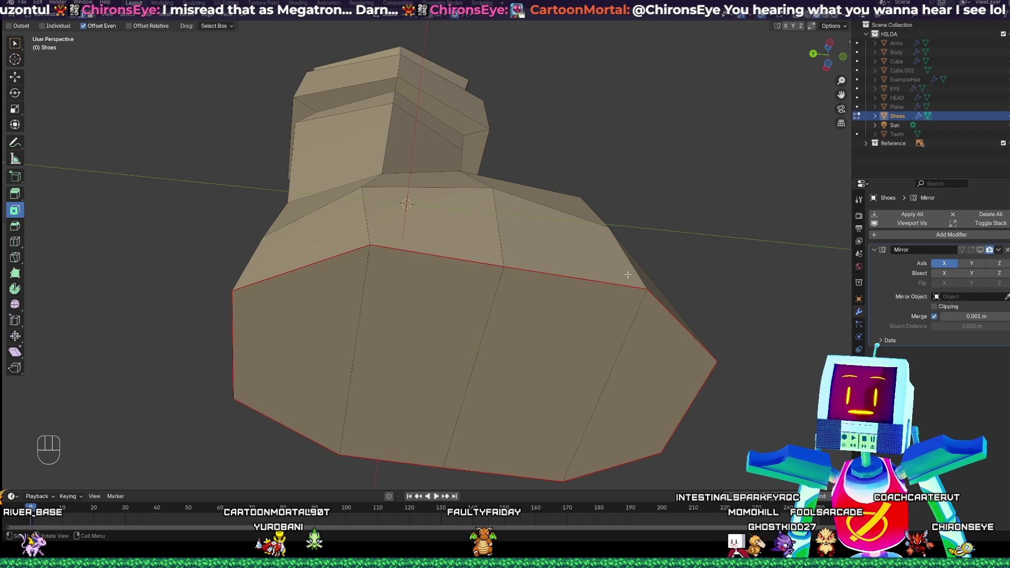
{"action": "middle_click_drag", "start_coordinate": [629, 275], "coordinate": [431, 325]}
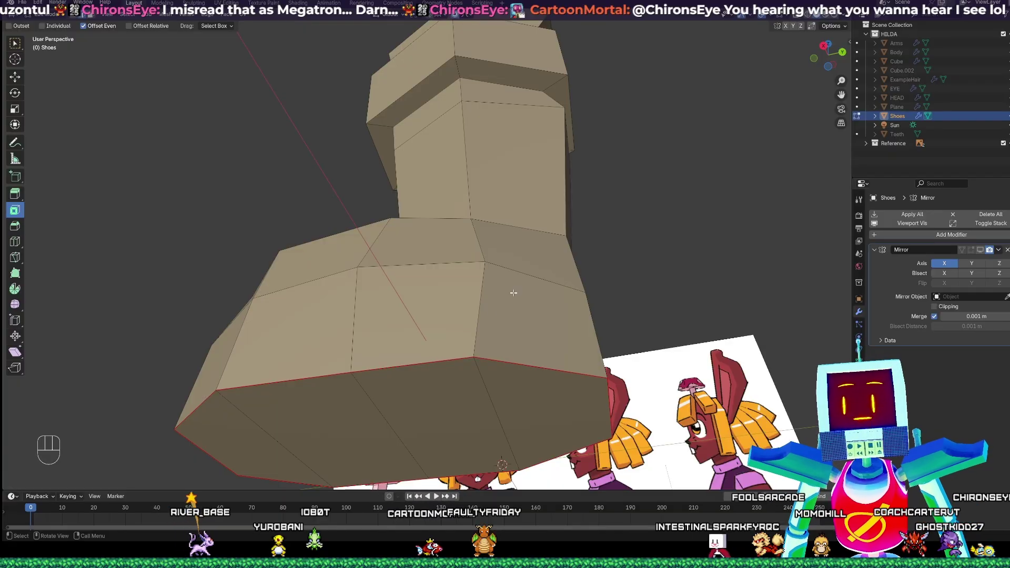
{"action": "left_click", "coordinate": [480, 309]}
{"action": "left_click", "coordinate": [476, 240], "text": "shift"}
{"action": "left_click", "coordinate": [470, 190], "text": "shift"}
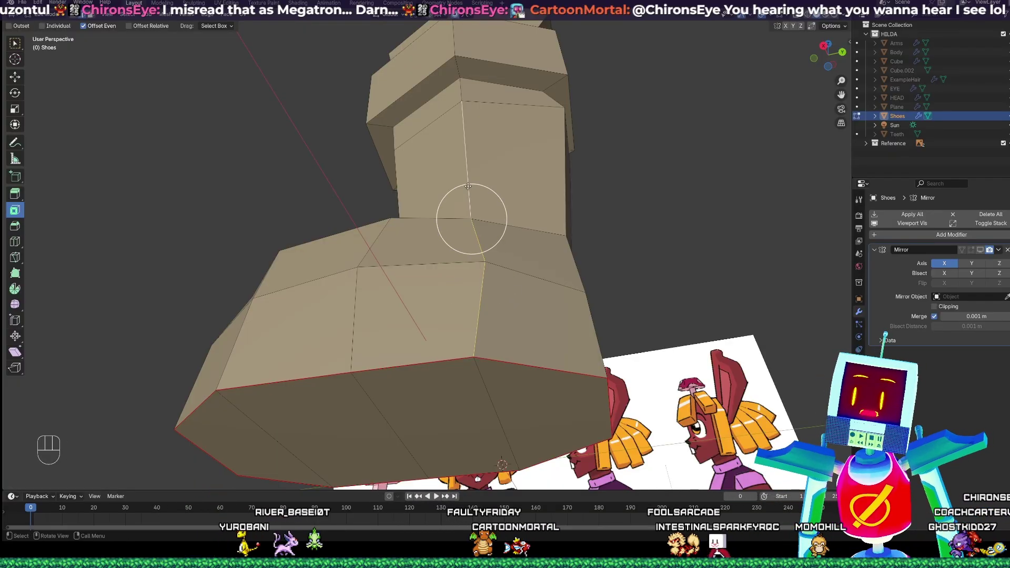
{"action": "key", "text": "ctrl+e"}
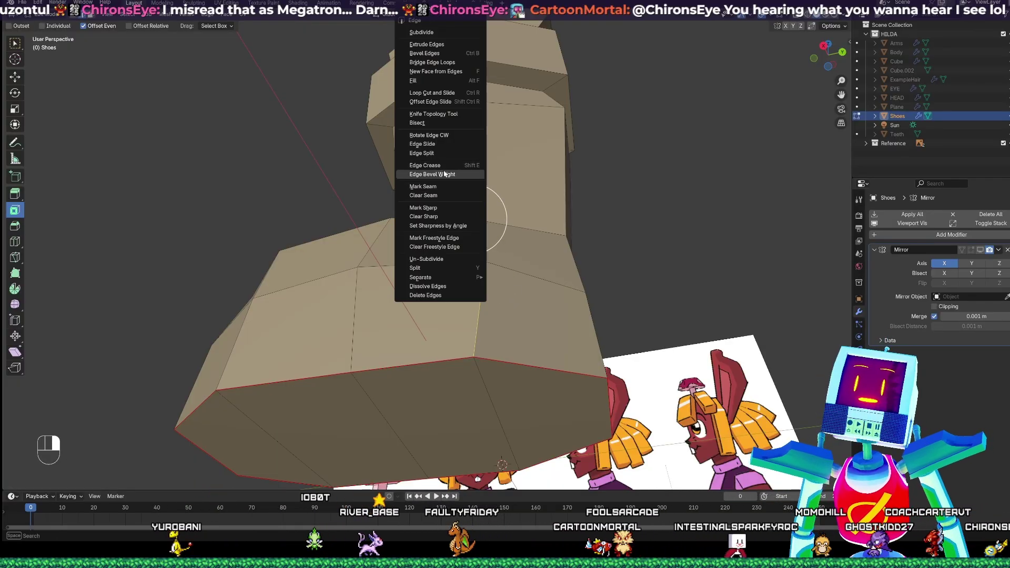
{"action": "left_click", "coordinate": [477, 207]}
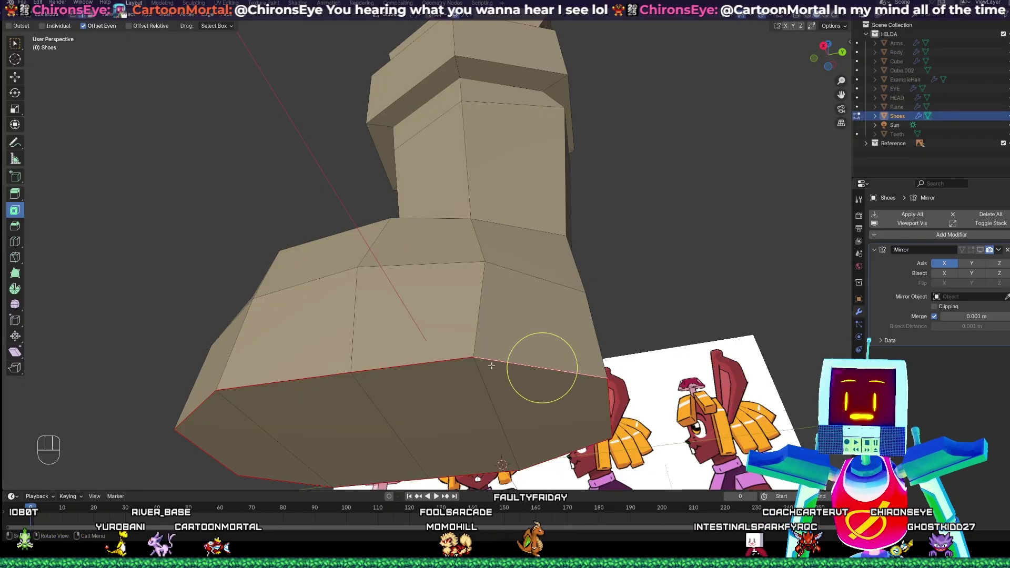
- Select all the faces of the boot's sole in face selection mode
{"action": "middle_click_drag", "start_coordinate": [458, 349], "coordinate": [258, 311]}
{"action": "key", "text": "3"}
{"action": "left_click", "coordinate": [226, 313]}
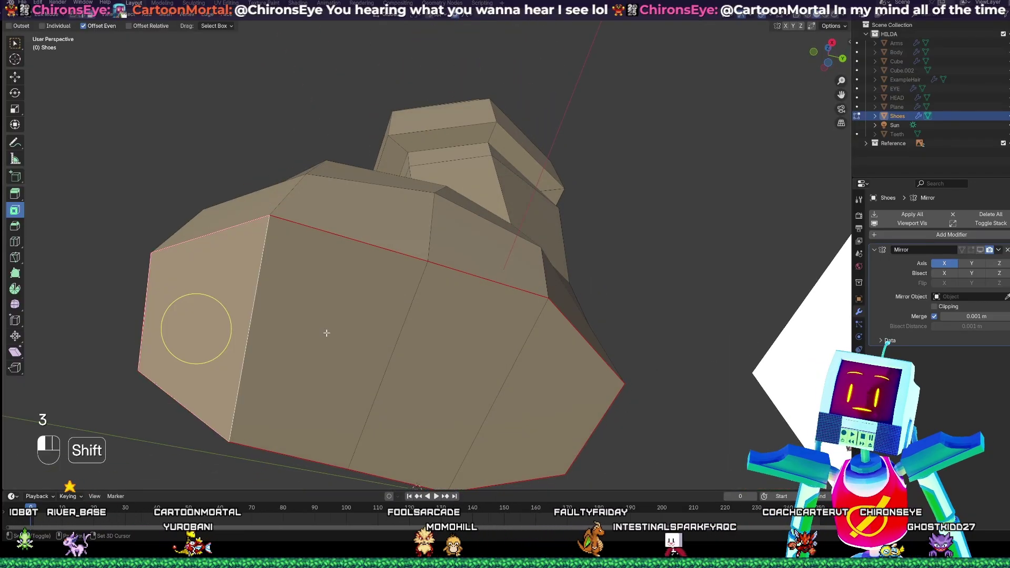
{"action": "left_click", "coordinate": [326, 335], "text": "shift"}
{"action": "left_click", "coordinate": [467, 354], "text": "shift"}
{"action": "left_click", "coordinate": [548, 381], "text": "shift"}
{"action": "middle_click_drag", "start_coordinate": [548, 381], "coordinate": [521, 250]}
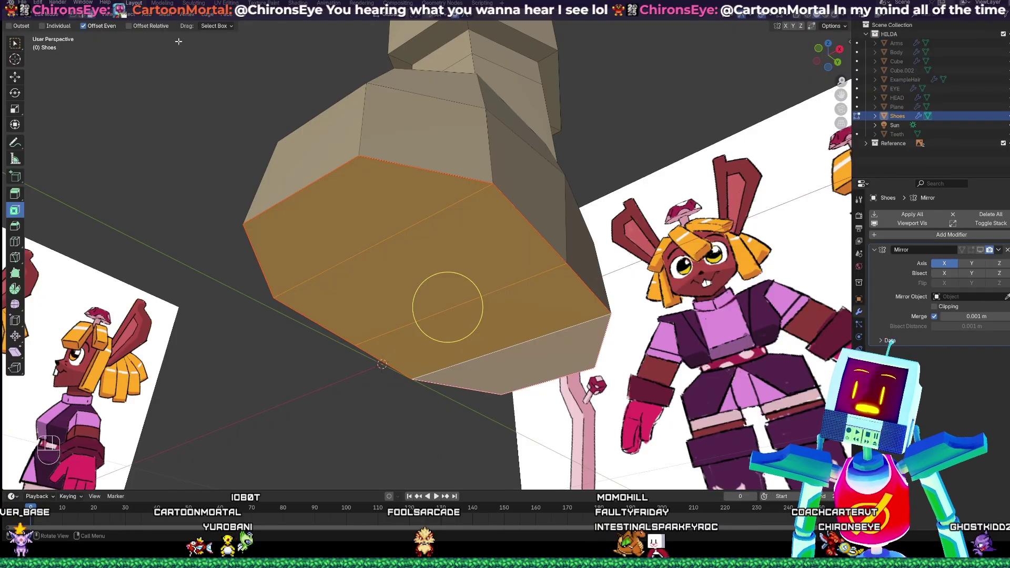
- Switch to the UV Editing workspace and unwrap the selected sole faces with the Angle Based method
{"action": "left_click", "coordinate": [226, 3]}
{"action": "scroll", "coordinate": [627, 218], "scroll_direction": "up", "scroll_amount": 5}
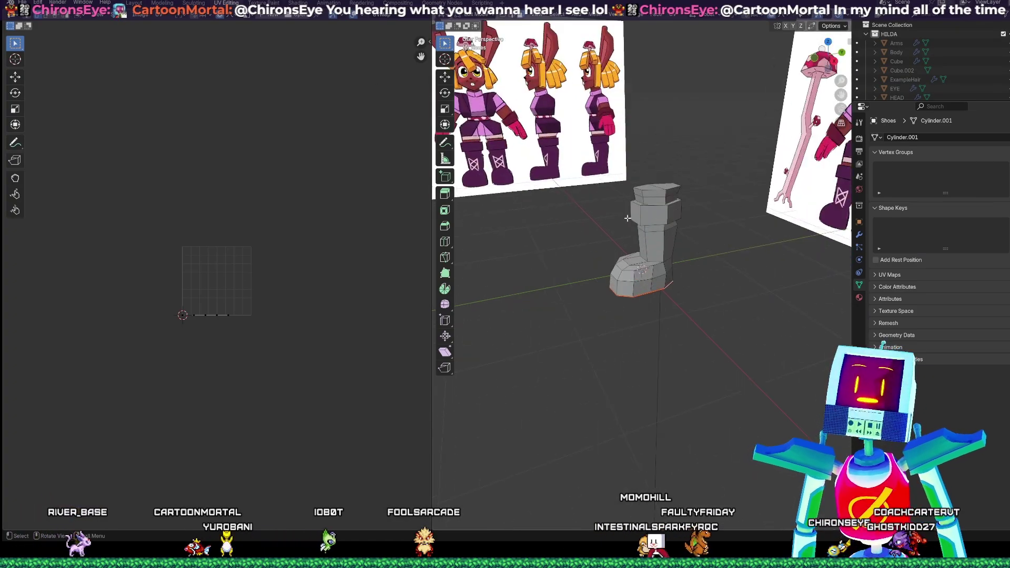
{"action": "scroll", "coordinate": [628, 218], "scroll_direction": "up", "scroll_amount": 3}
{"action": "scroll", "coordinate": [627, 218], "scroll_direction": "up", "scroll_amount": 3}
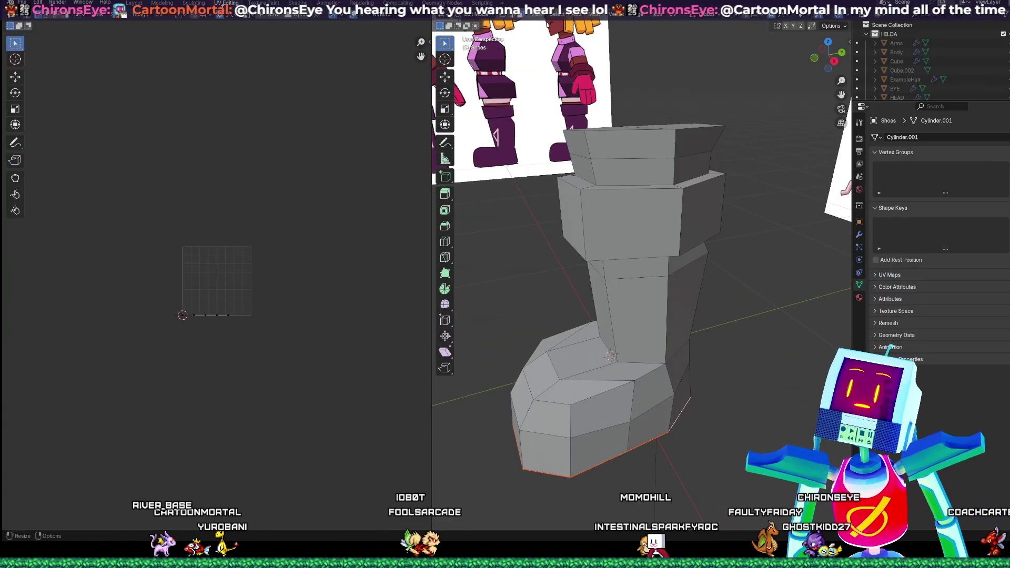
{"action": "middle_click_drag", "start_coordinate": [641, 274], "coordinate": [660, 202]}
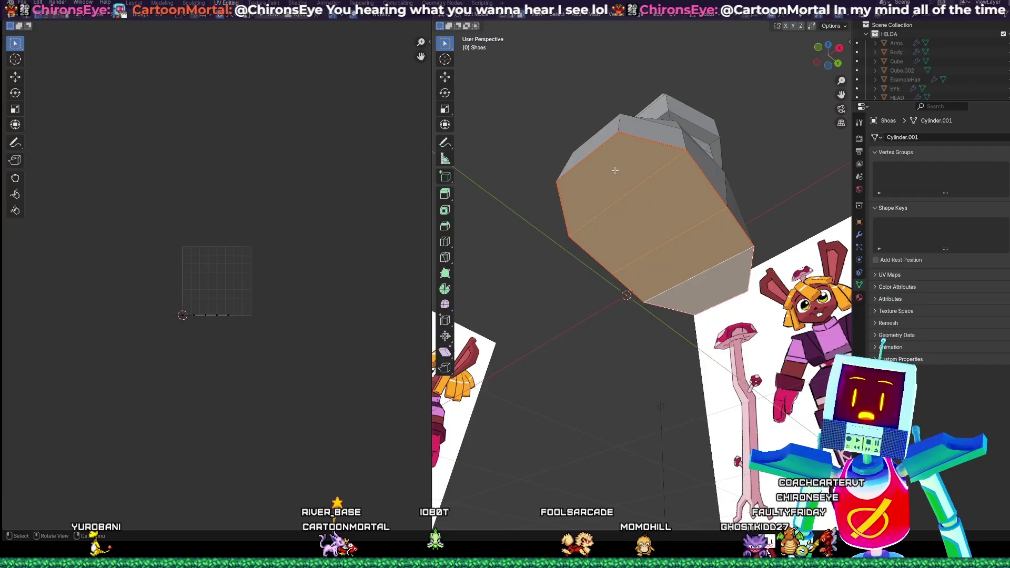
{"action": "key", "text": "u"}
{"action": "mouse_move", "coordinate": [614, 201]}
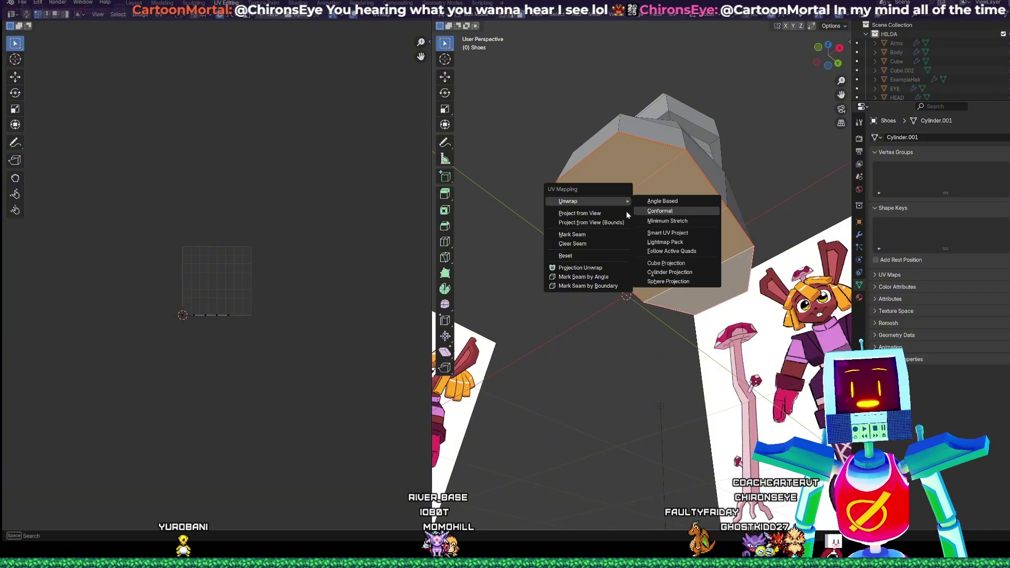
{"action": "left_click", "coordinate": [660, 203]}
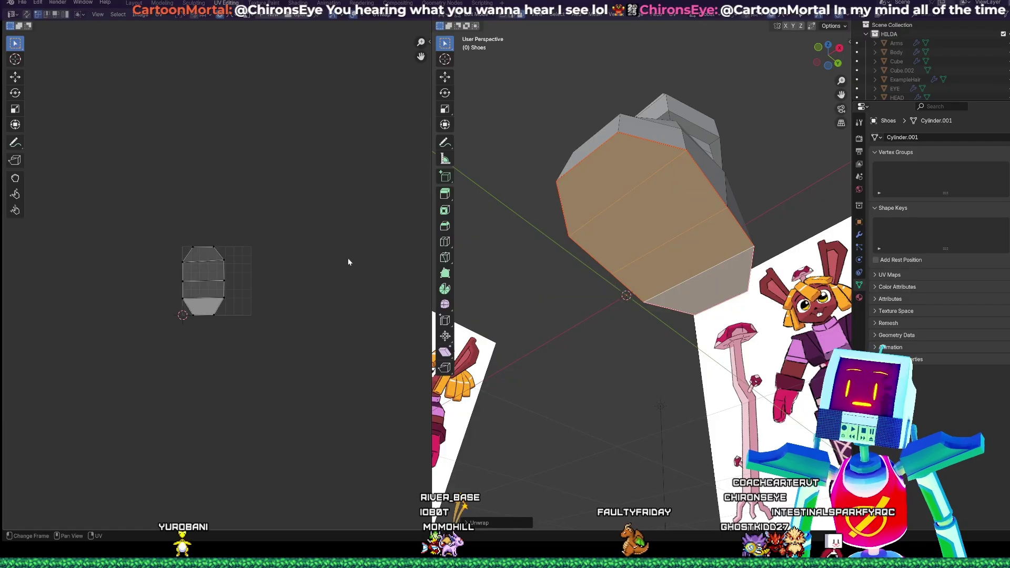
- Select the sole's UV island and narrow the UV editor to give the 3D viewport more width
{"action": "scroll", "coordinate": [223, 289], "scroll_direction": "up", "scroll_amount": 6}
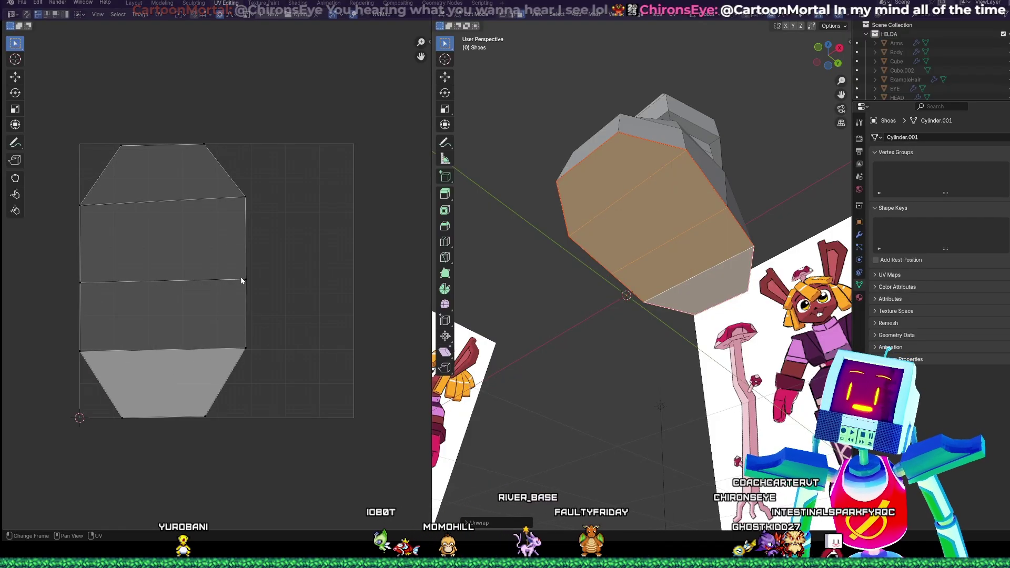
{"action": "scroll", "coordinate": [243, 278], "scroll_direction": "up", "scroll_amount": 1}
{"action": "scroll", "coordinate": [242, 278], "scroll_direction": "down", "scroll_amount": 1}
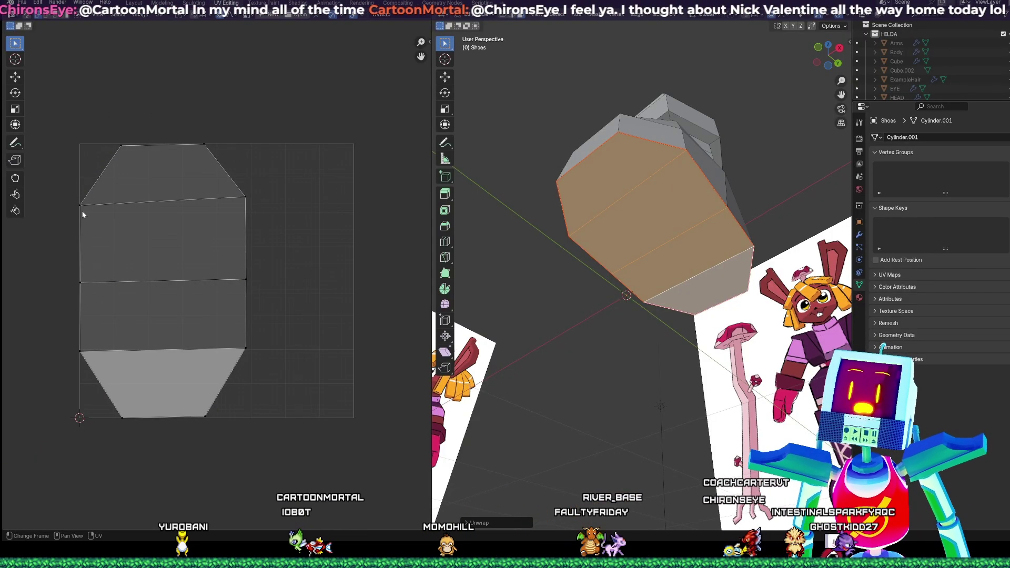
{"action": "left_click_drag", "start_coordinate": [74, 113], "coordinate": [268, 442]}
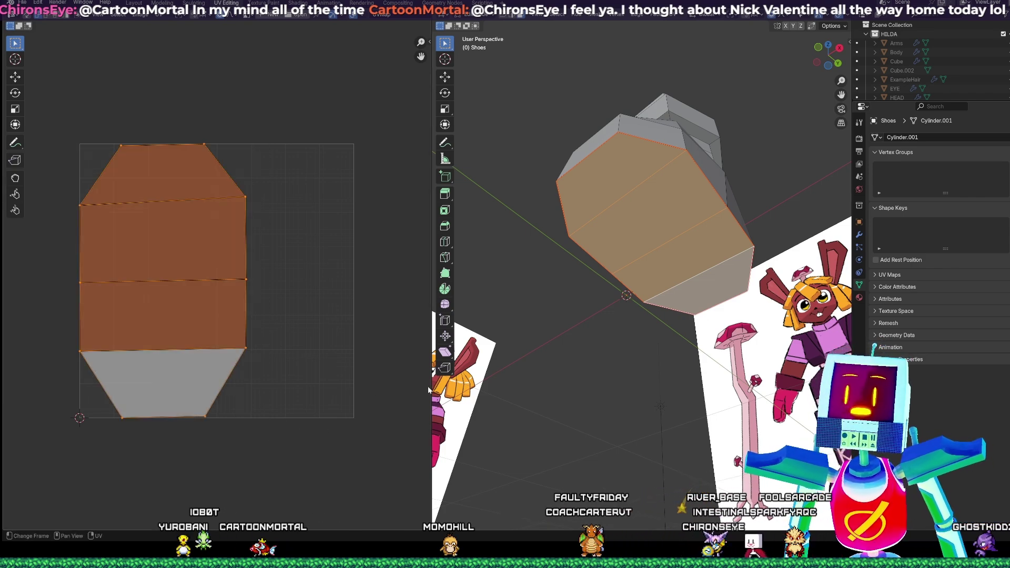
{"action": "left_click_drag", "start_coordinate": [430, 386], "coordinate": [366, 387]}
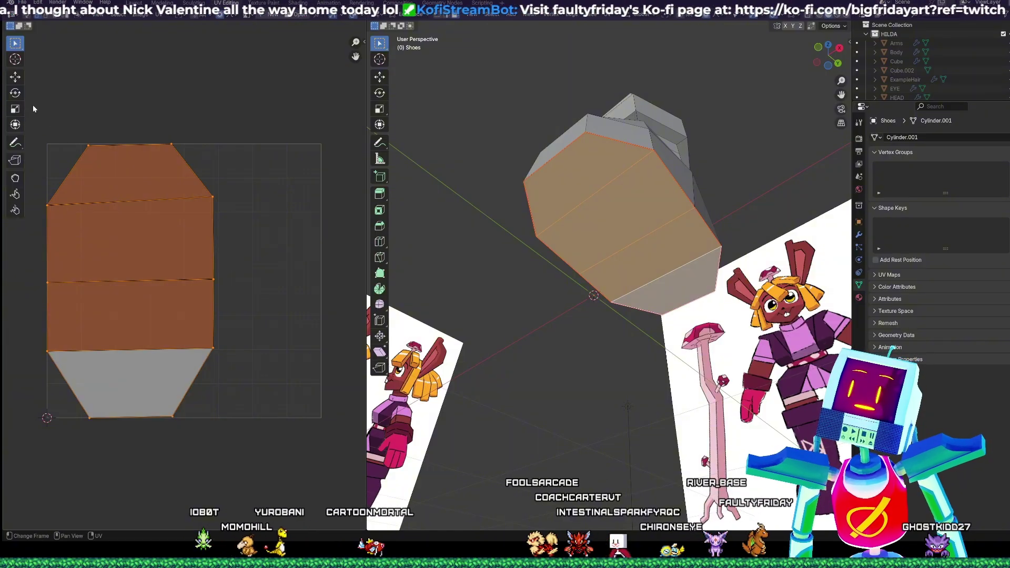
- Scale down the sole's whole UV island and move it into the upper-left corner of the UV square
{"action": "left_click_drag", "start_coordinate": [33, 106], "coordinate": [251, 431]}
{"action": "key", "text": "s"}
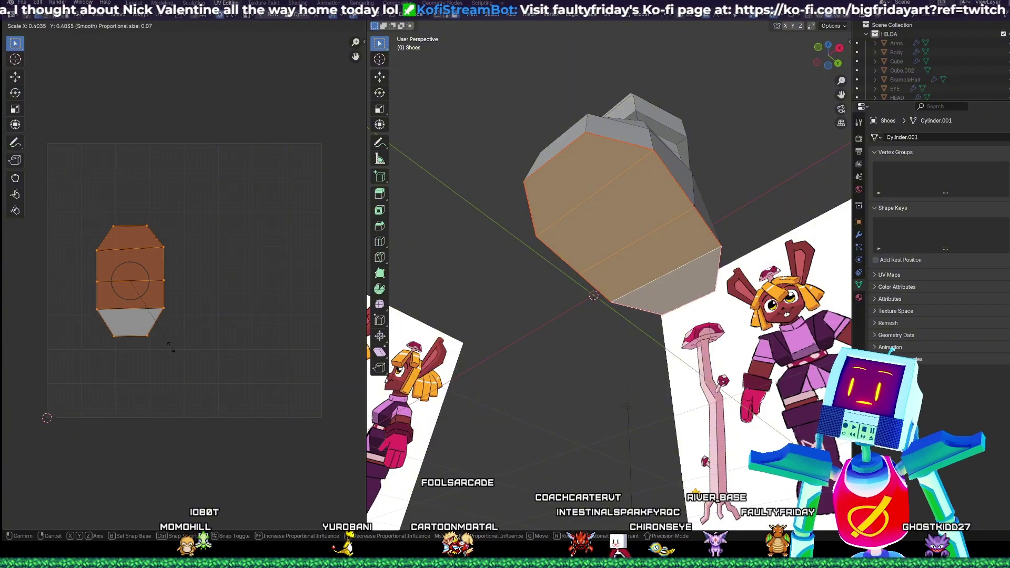
{"action": "left_click", "coordinate": [159, 321]}
{"action": "key", "text": "g"}
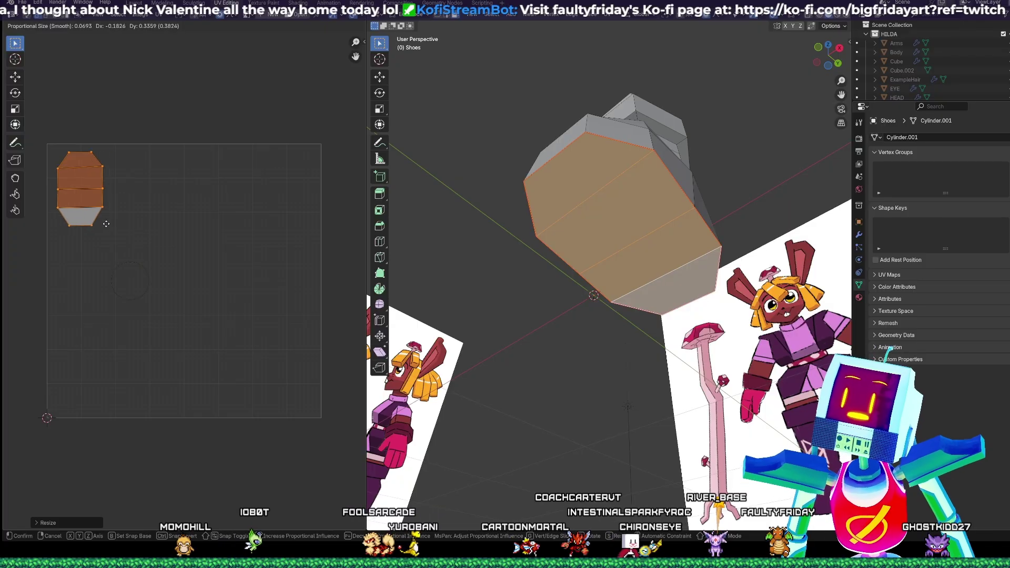
{"action": "left_click", "coordinate": [110, 230]}
- Enlarge the sole's UV island and rotate it until its toe-to-heel length stands nearly upright
{"action": "key", "text": "g"}
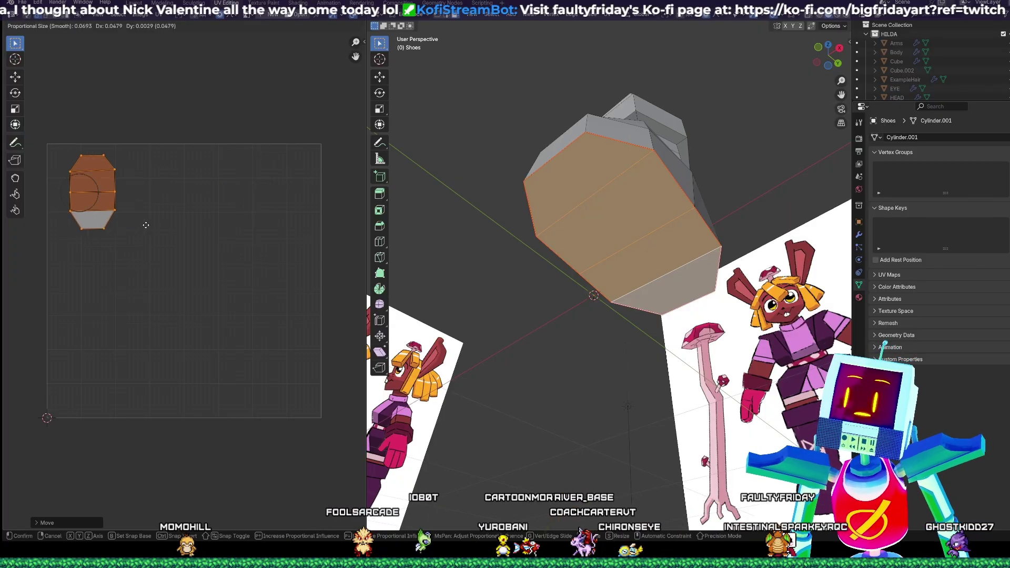
{"action": "right_click", "coordinate": [205, 220]}
{"action": "key", "text": "r"}
{"action": "left_click", "coordinate": [75, 314]}
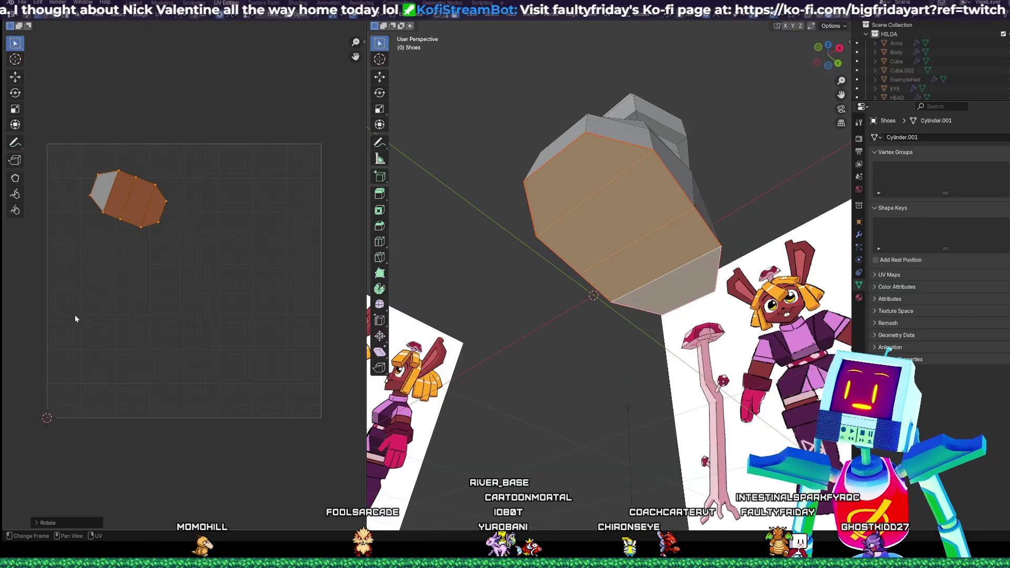
{"action": "key", "text": "s"}
{"action": "left_click", "coordinate": [324, 357]}
{"action": "key", "text": "r"}
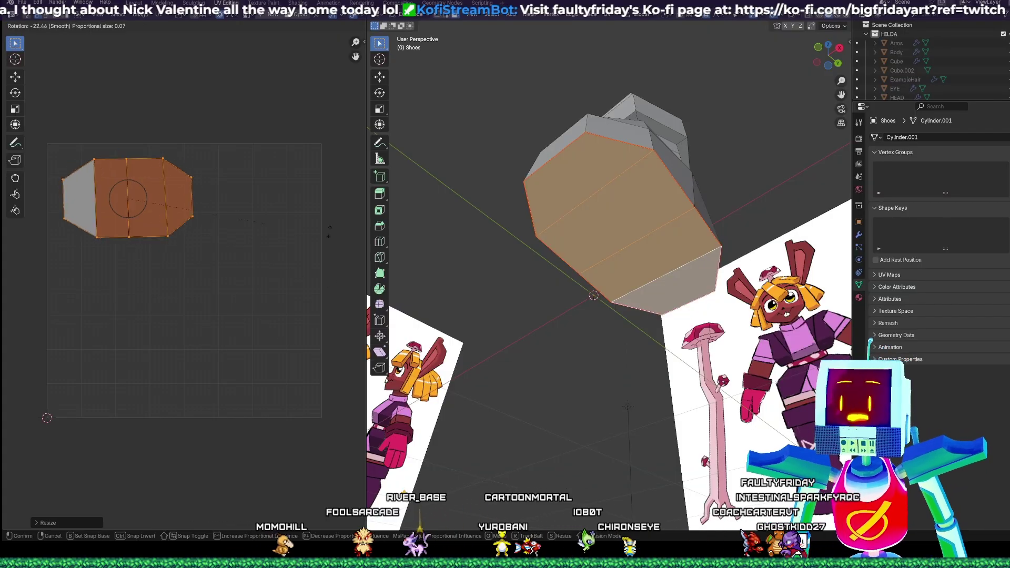
{"action": "left_click", "coordinate": [136, 113]}
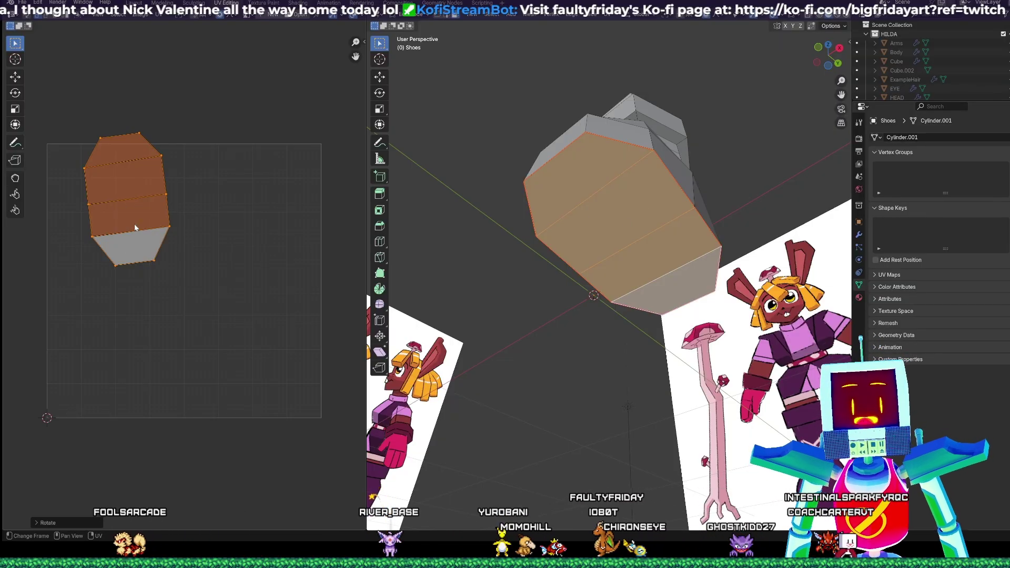
- Move the enlarged sole island fully inside the UV square's upper-left corner and rotate it slightly straighter
{"action": "key", "text": "g"}
{"action": "left_click", "coordinate": [82, 227]}
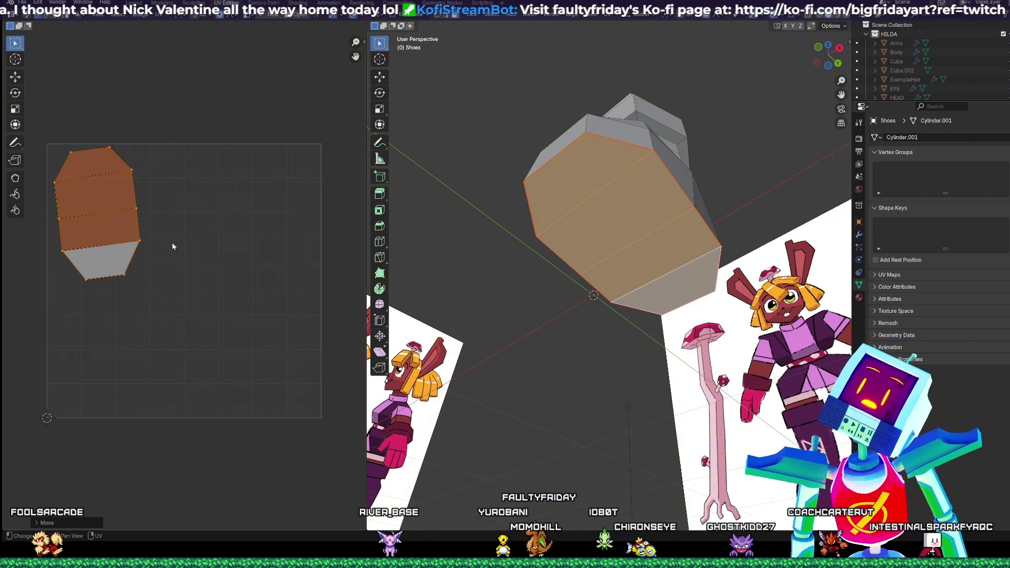
{"action": "key", "text": "r"}
{"action": "left_click", "coordinate": [200, 261]}
{"action": "key", "text": "g"}
{"action": "left_click", "coordinate": [203, 260]}
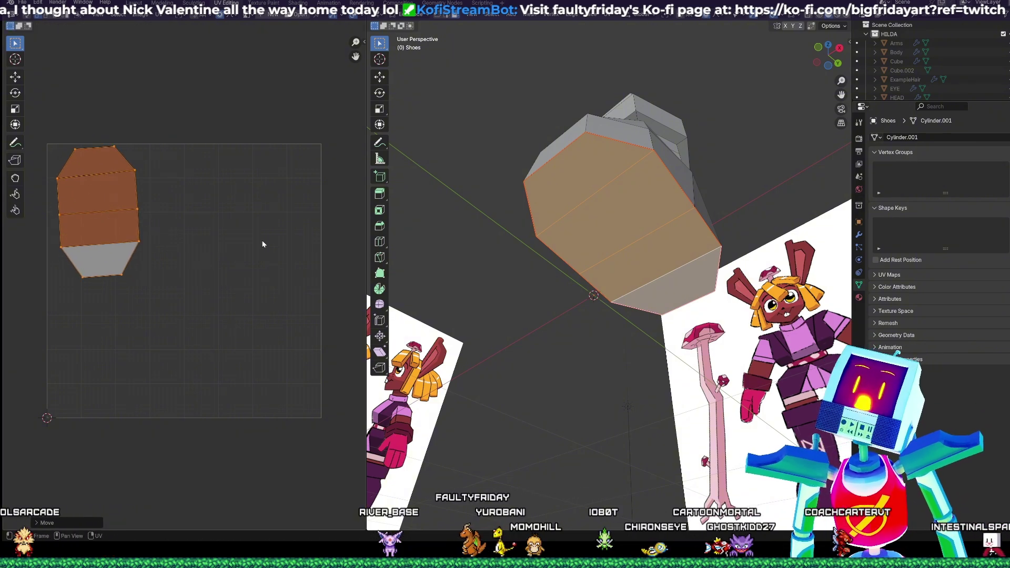
- Shrink the sole's UV island to less than half its size and place it near the UV square's upper-left corner
{"action": "middle_click_drag", "start_coordinate": [584, 271], "coordinate": [539, 332]}
{"action": "middle_click_drag", "start_coordinate": [616, 298], "coordinate": [657, 266]}
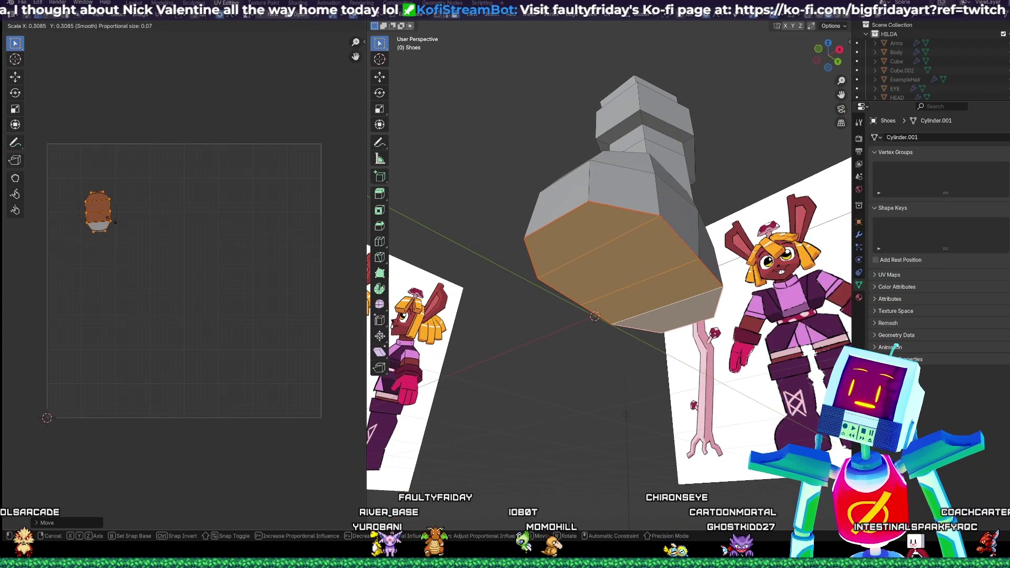
{"action": "left_click", "coordinate": [116, 226]}
{"action": "key", "text": "g"}
{"action": "left_click", "coordinate": [98, 206]}
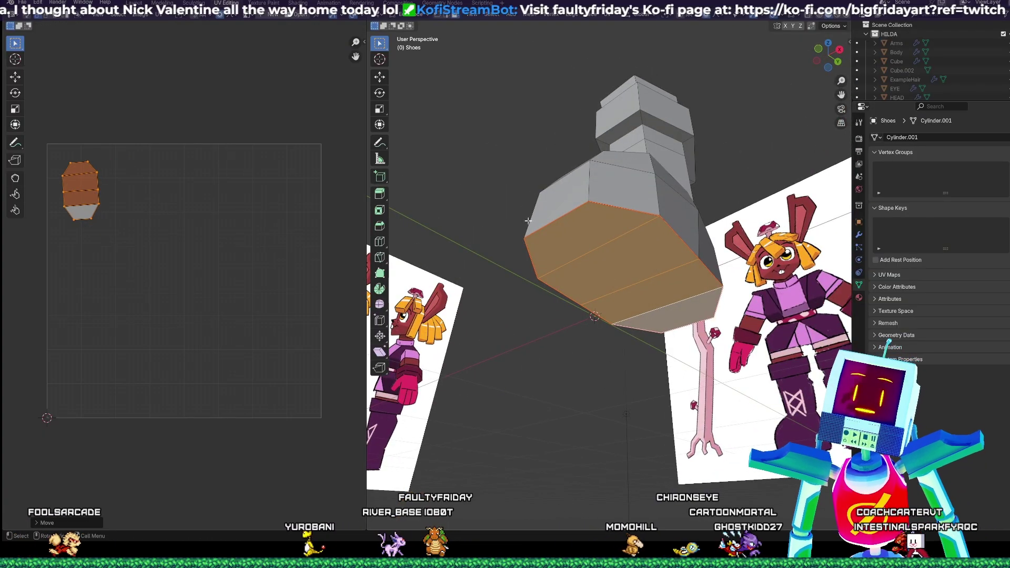
- Check the entire boot's UVs by selecting the whole mesh in front view, and clear the selection
{"action": "middle_click_drag", "start_coordinate": [563, 218], "coordinate": [642, 270]}
{"action": "key", "text": "KP_1"}
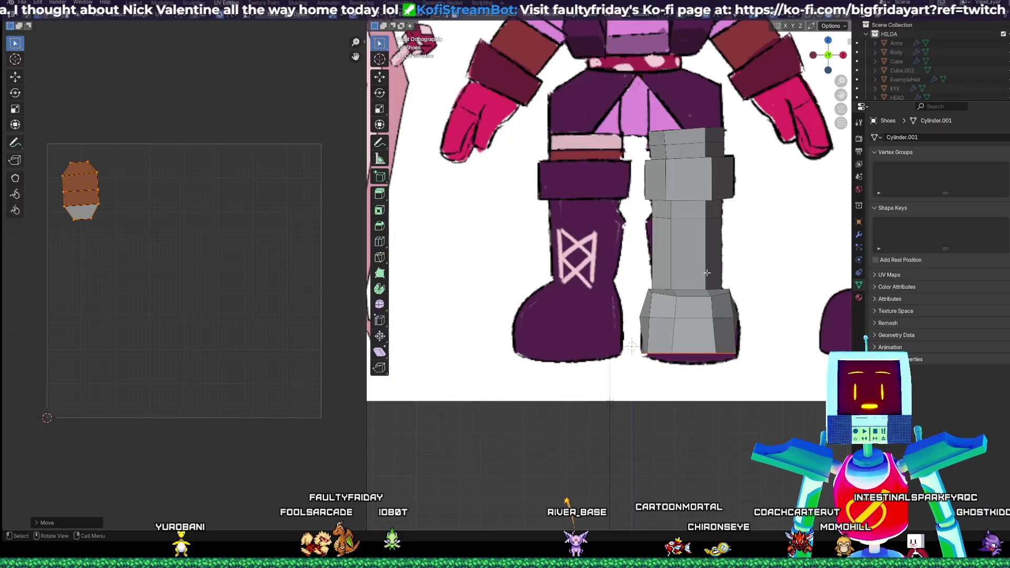
{"action": "scroll", "coordinate": [707, 274], "scroll_direction": "up", "scroll_amount": 3}
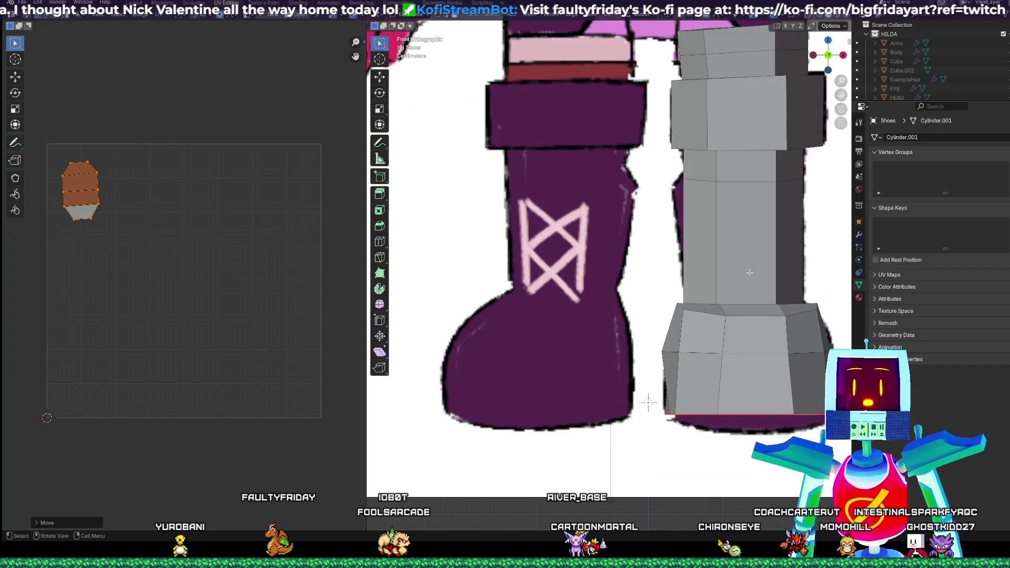
{"action": "middle_click_drag", "start_coordinate": [727, 281], "coordinate": [616, 305], "text": "shift"}
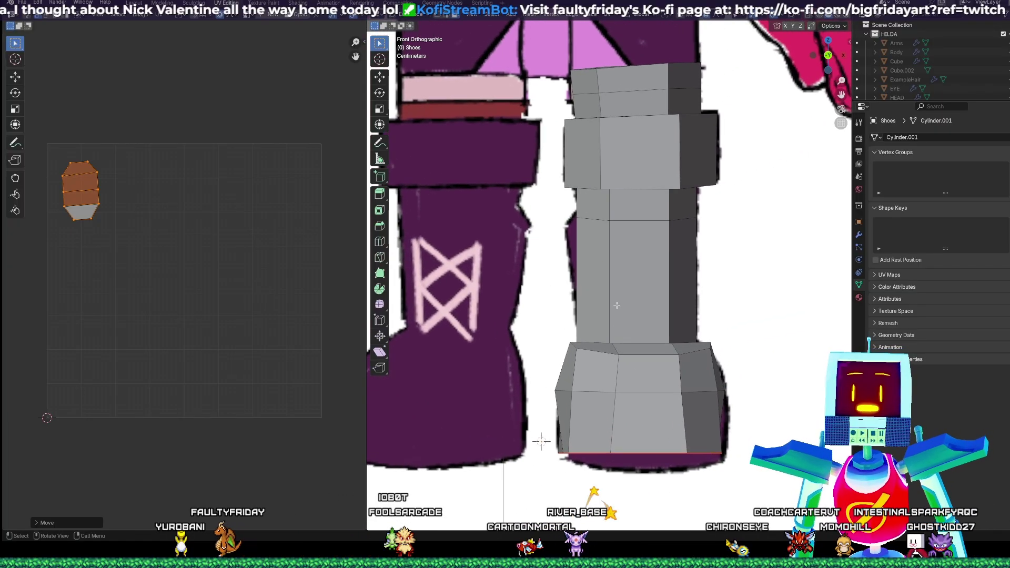
{"action": "left_click", "coordinate": [554, 251]}
{"action": "key", "text": "a"}
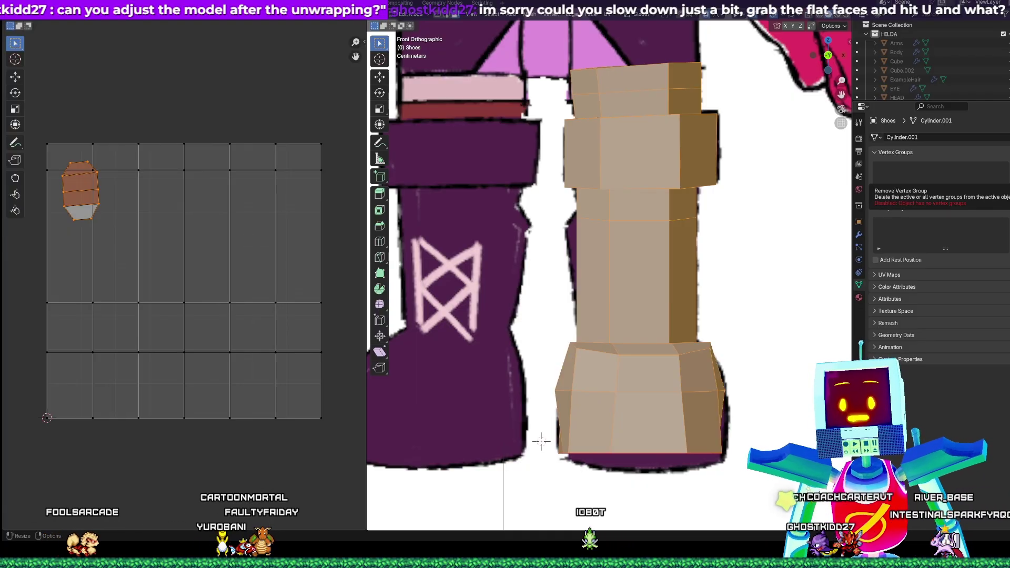
{"action": "middle_click_drag", "start_coordinate": [765, 286], "coordinate": [751, 235]}
{"action": "scroll", "coordinate": [758, 211], "scroll_direction": "down", "scroll_amount": 5}
{"action": "left_click", "coordinate": [750, 234]}
{"action": "middle_click_drag", "start_coordinate": [710, 207], "coordinate": [697, 260]}
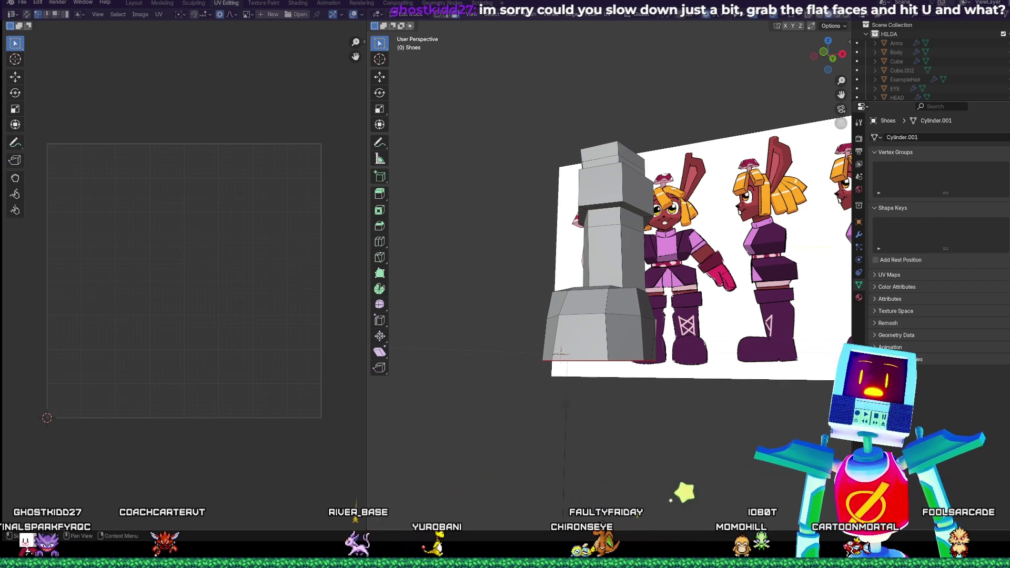
- Add a loop cut around the boot's top section, between its existing edge loop and the cuff
{"action": "middle_click_drag", "start_coordinate": [652, 259], "coordinate": [679, 280]}
{"action": "scroll", "coordinate": [664, 260], "scroll_direction": "up", "scroll_amount": 3}
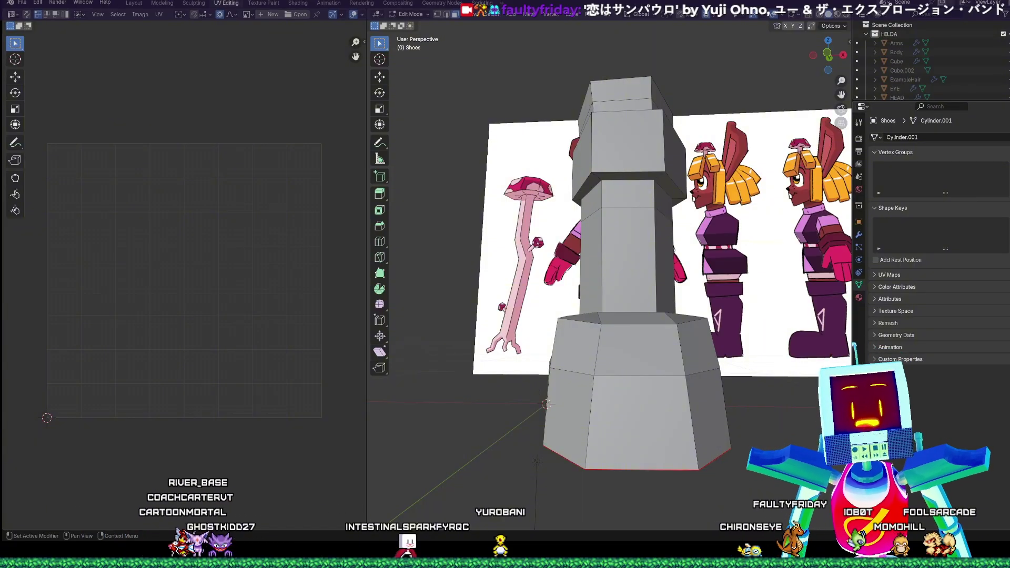
{"action": "middle_click_drag", "start_coordinate": [579, 221], "coordinate": [635, 277]}
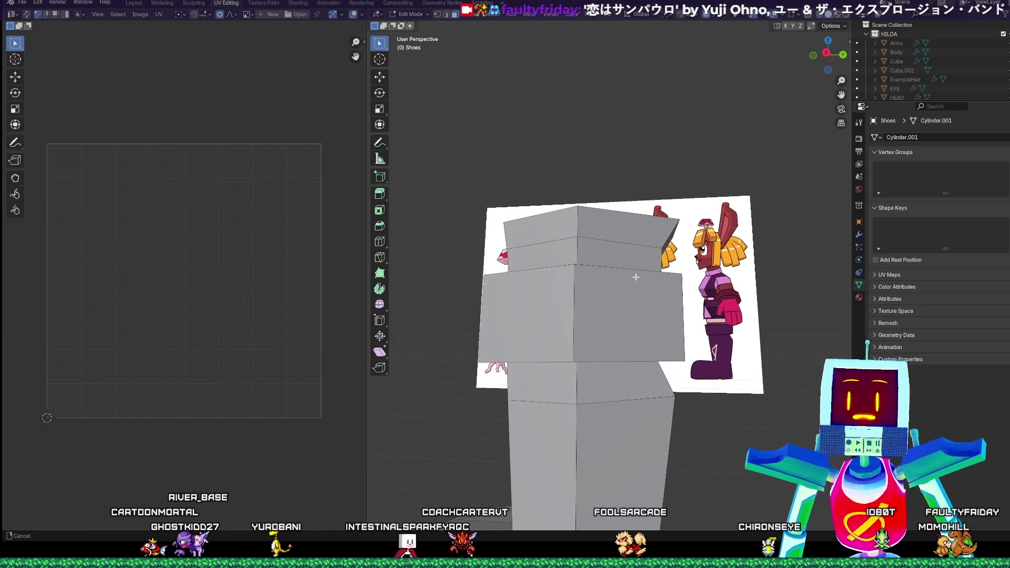
{"action": "key", "text": "ctrl+r"}
{"action": "left_click", "coordinate": [575, 254]}
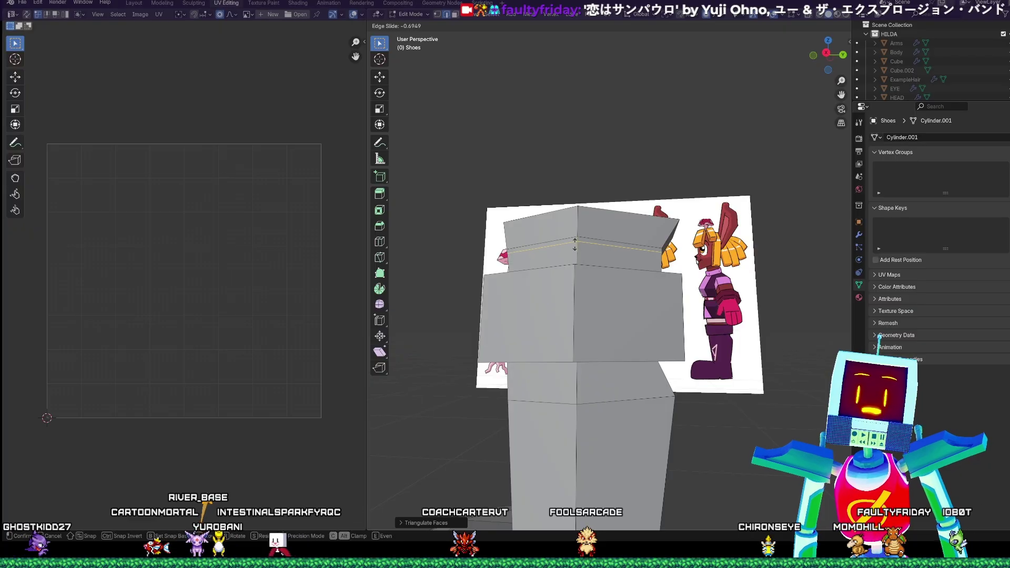
{"action": "left_click", "coordinate": [575, 243]}
- Add a loop cut around the boot's shaft just below the cuff, between the cuff's underside and the existing edge loop
{"action": "middle_click_drag", "start_coordinate": [628, 295], "coordinate": [651, 235]}
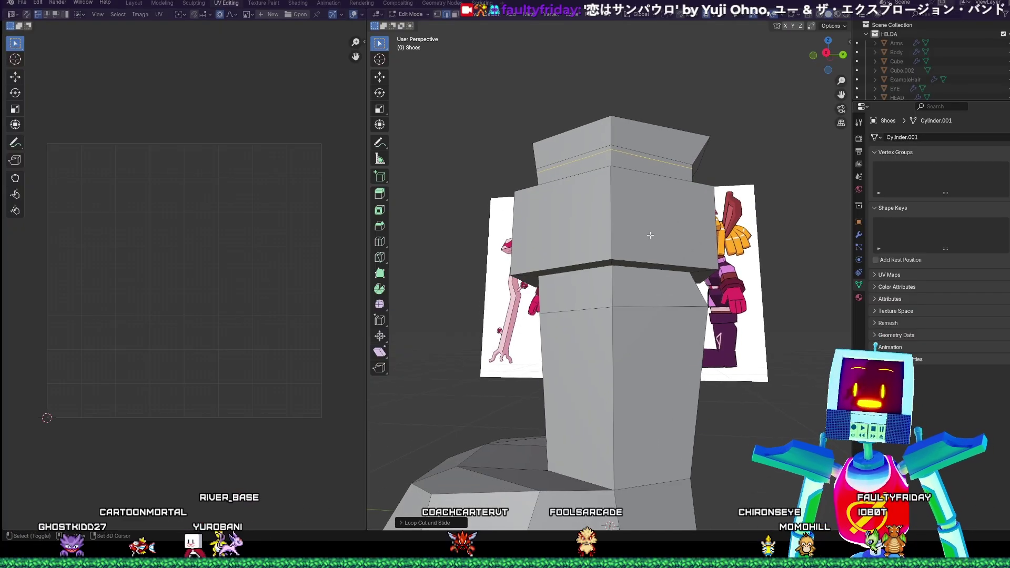
{"action": "key", "text": "ctrl+r"}
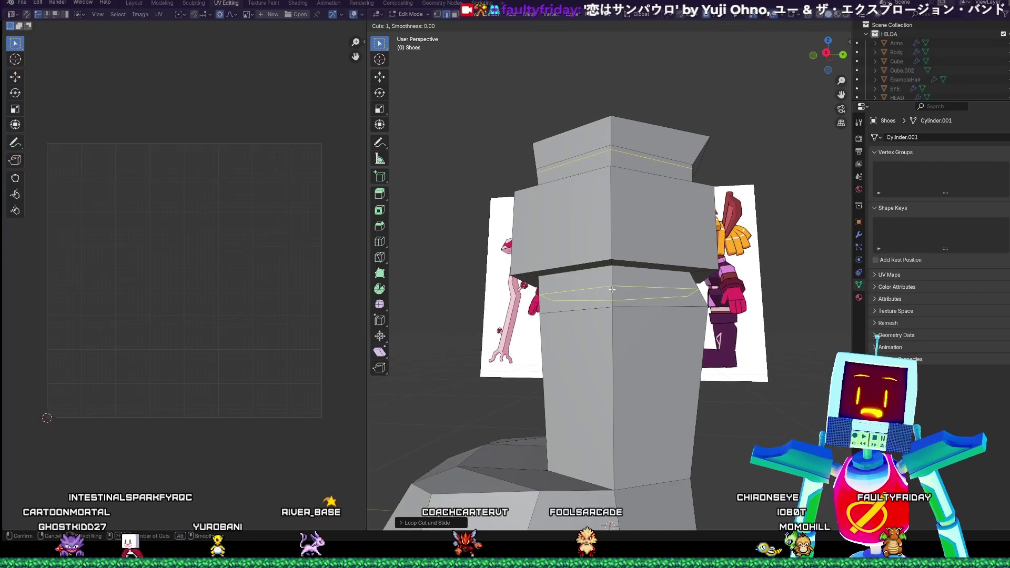
{"action": "left_click", "coordinate": [612, 283]}
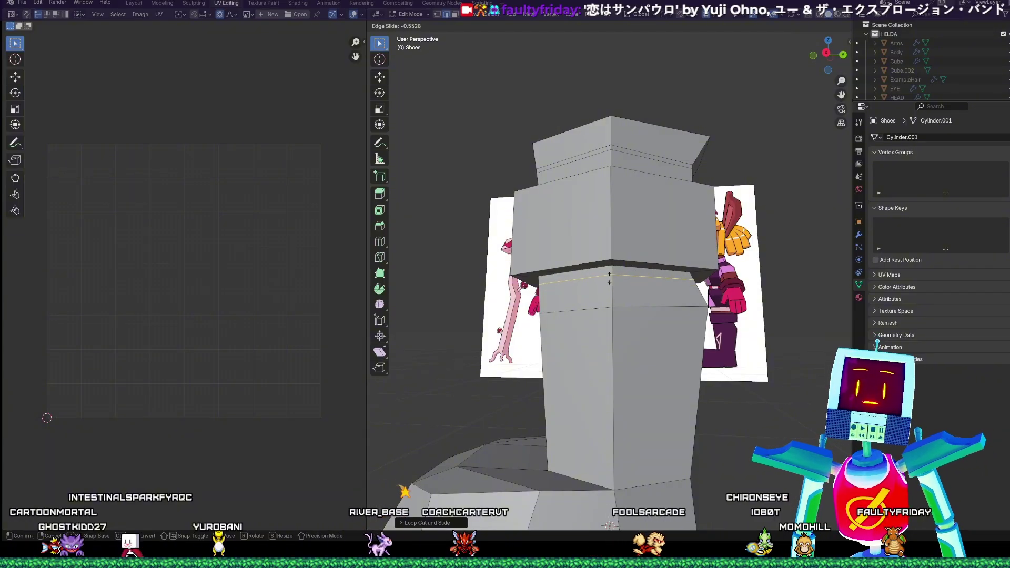
{"action": "left_click", "coordinate": [609, 278]}
{"action": "middle_click_drag", "start_coordinate": [609, 278], "coordinate": [736, 250]}
{"action": "scroll", "coordinate": [655, 269], "scroll_direction": "up", "scroll_amount": 1}
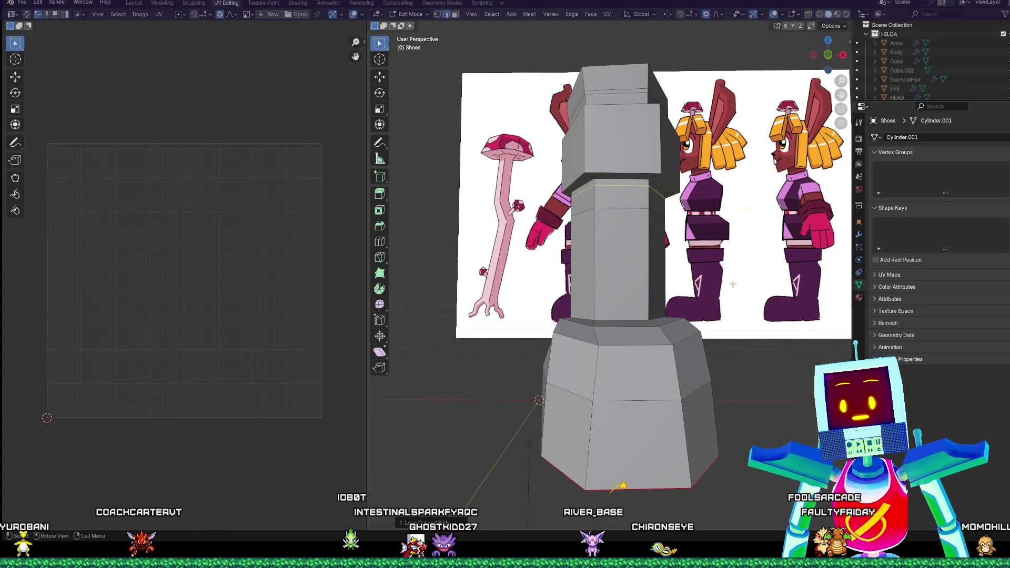
- Select the four faces of the boot's sole and unwrap them with Smart UV Project at a 66° angle limit
{"action": "middle_click_drag", "start_coordinate": [700, 306], "coordinate": [455, 230]}
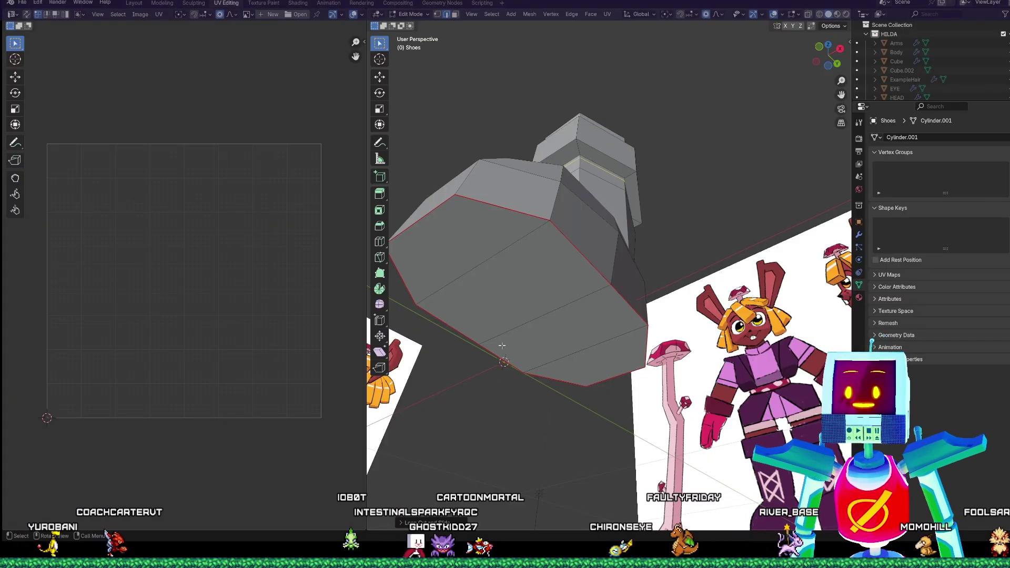
{"action": "middle_click_drag", "start_coordinate": [520, 247], "coordinate": [544, 234]}
{"action": "key", "text": "3"}
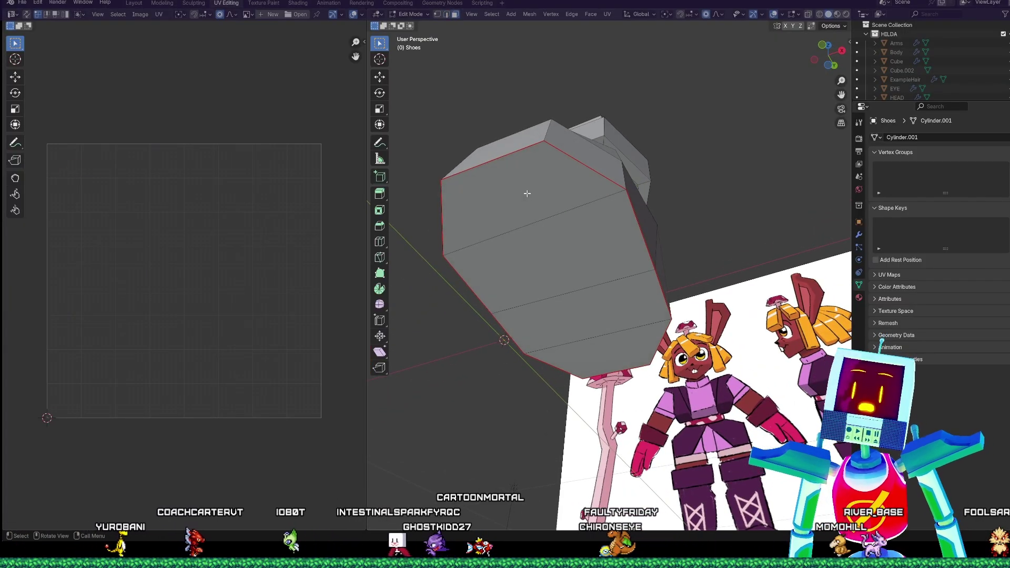
{"action": "left_click", "coordinate": [527, 192]}
{"action": "left_click", "coordinate": [562, 255], "text": "shift"}
{"action": "left_click", "coordinate": [584, 313], "text": "shift"}
{"action": "left_click", "coordinate": [599, 353], "text": "shift"}
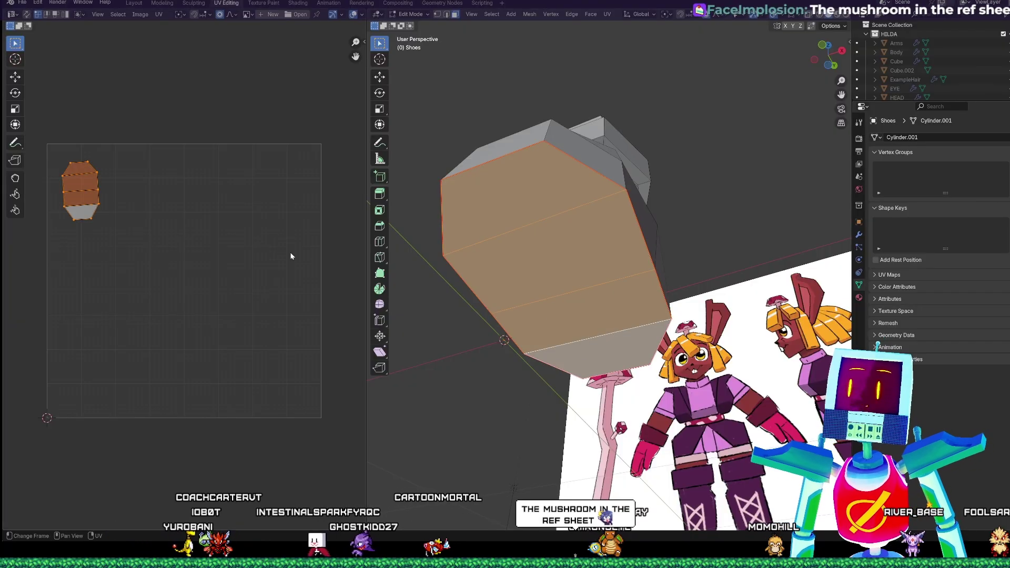
{"action": "middle_click_drag", "start_coordinate": [554, 226], "coordinate": [637, 247]}
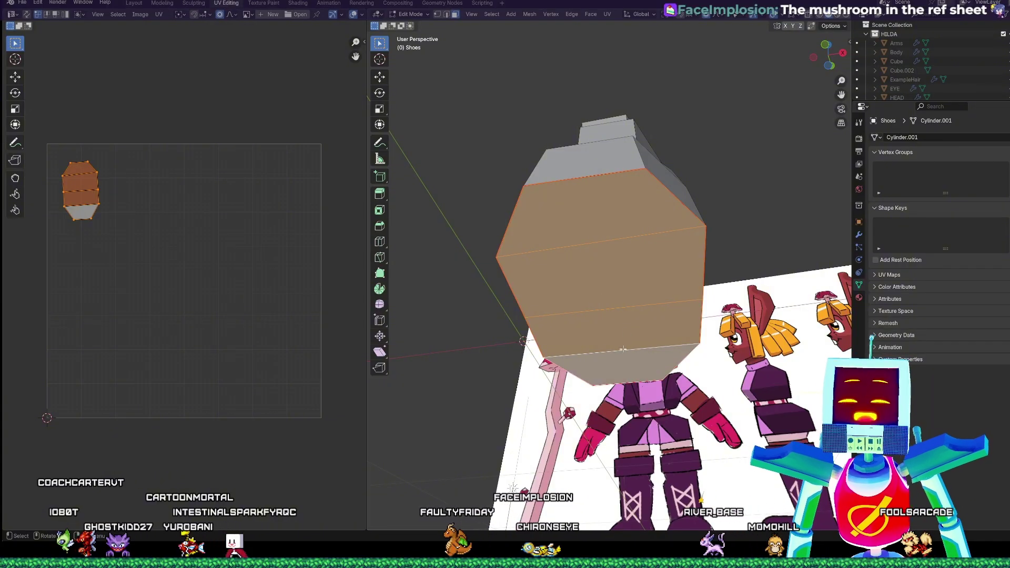
{"action": "key", "text": "u"}
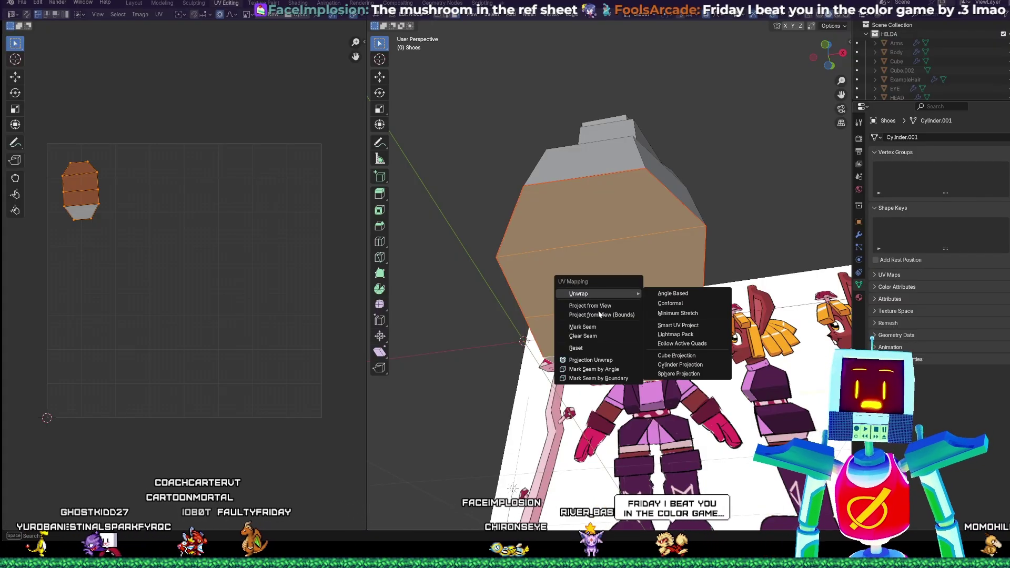
{"action": "mouse_move", "coordinate": [589, 294]}
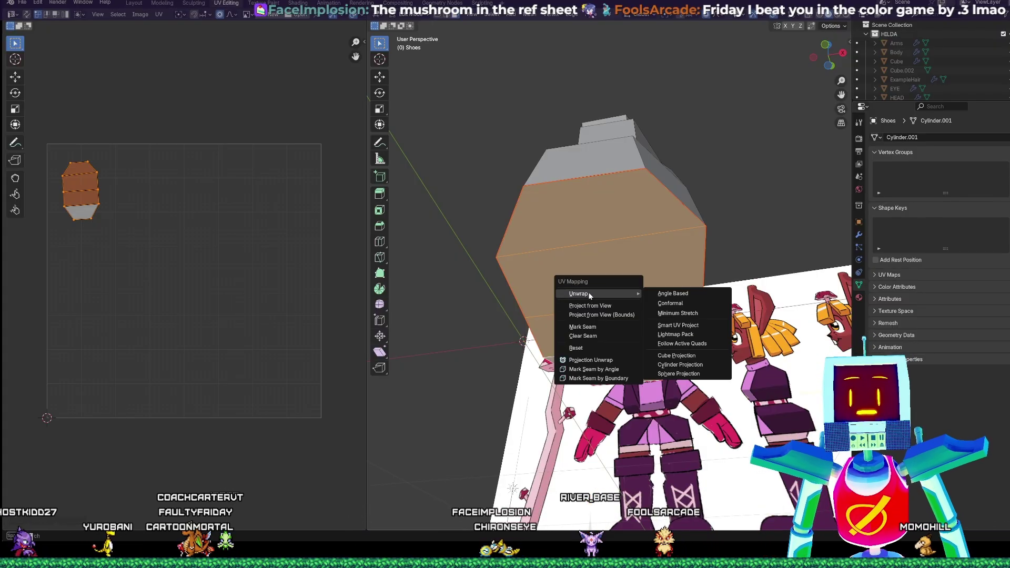
{"action": "left_click", "coordinate": [692, 327]}
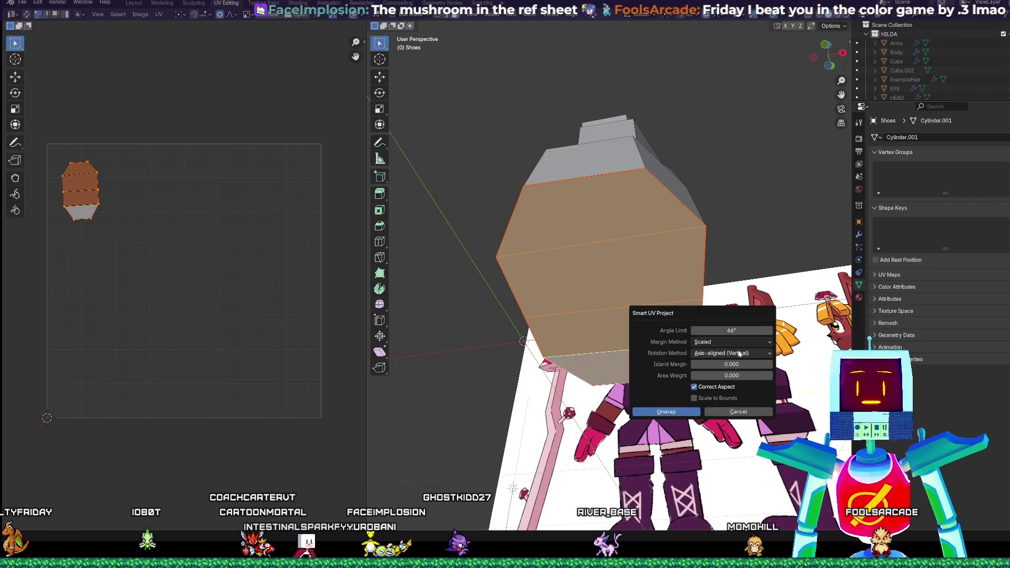
{"action": "left_click", "coordinate": [669, 412]}
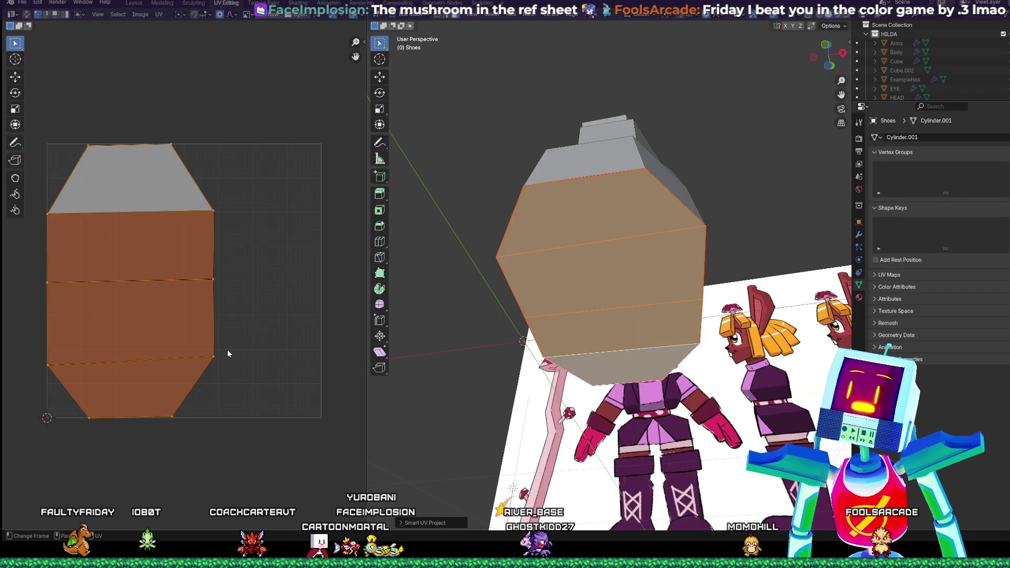
- Shrink the sole's UV island to roughly a third of its size and place it in the UV square's upper-left corner
{"action": "key", "text": "s"}
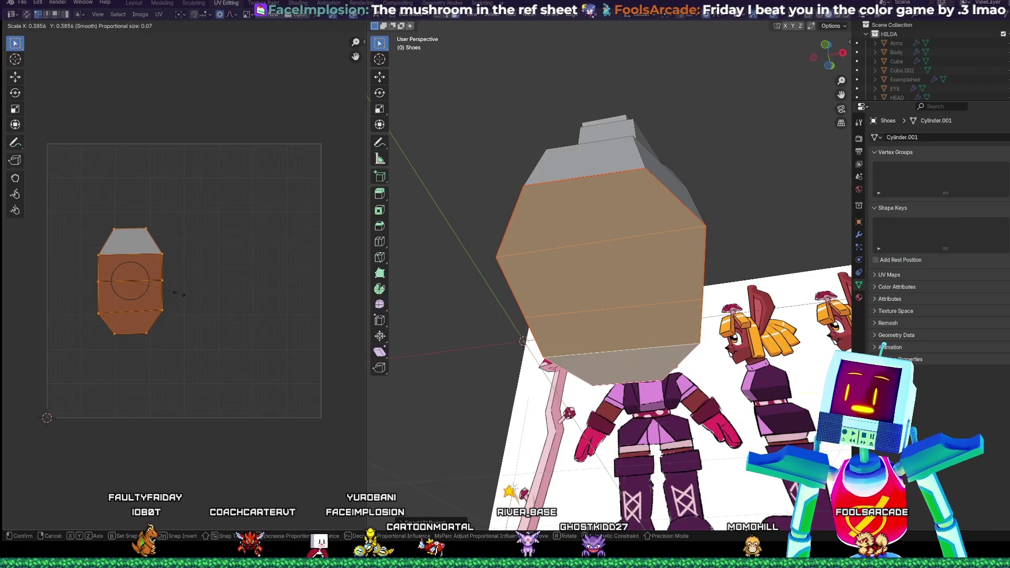
{"action": "left_click", "coordinate": [174, 295]}
{"action": "key", "text": "g"}
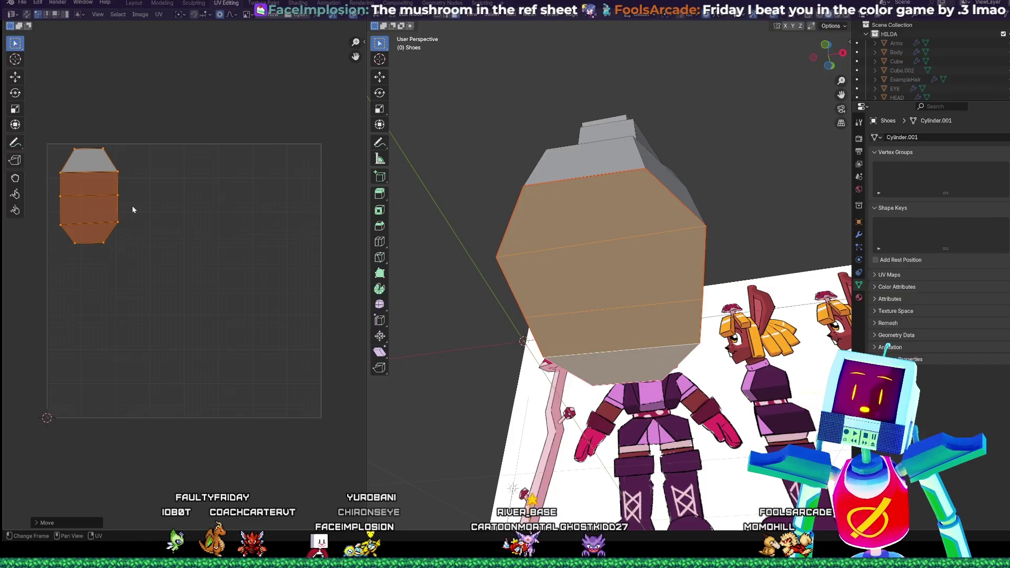
{"action": "left_click", "coordinate": [132, 207]}
- Try unwrapping the sole faces with the Minimum Stretch method, and undo that unwrap
{"action": "middle_click_drag", "start_coordinate": [573, 230], "coordinate": [580, 210]}
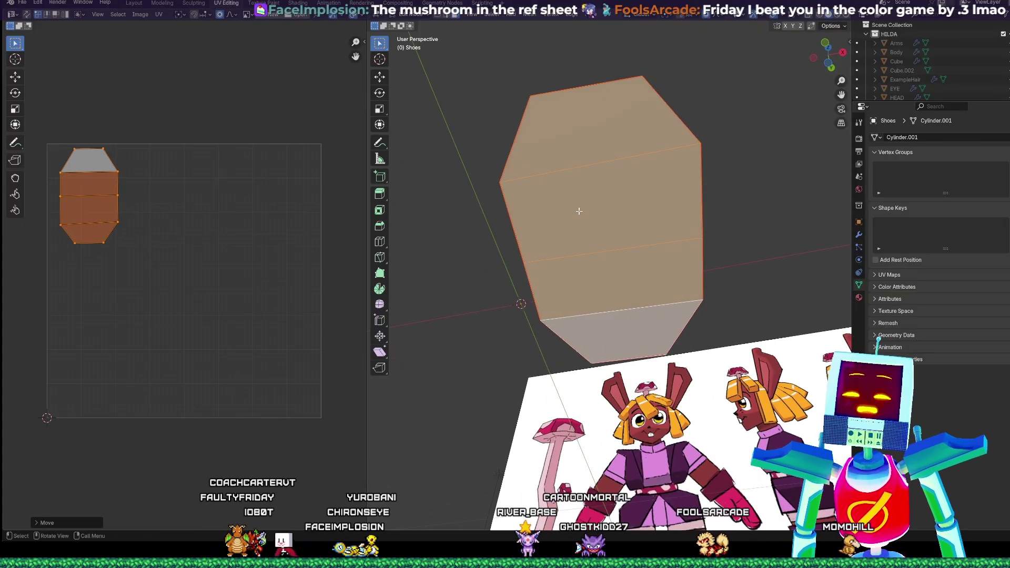
{"action": "key", "text": "u"}
{"action": "mouse_move", "coordinate": [580, 213]}
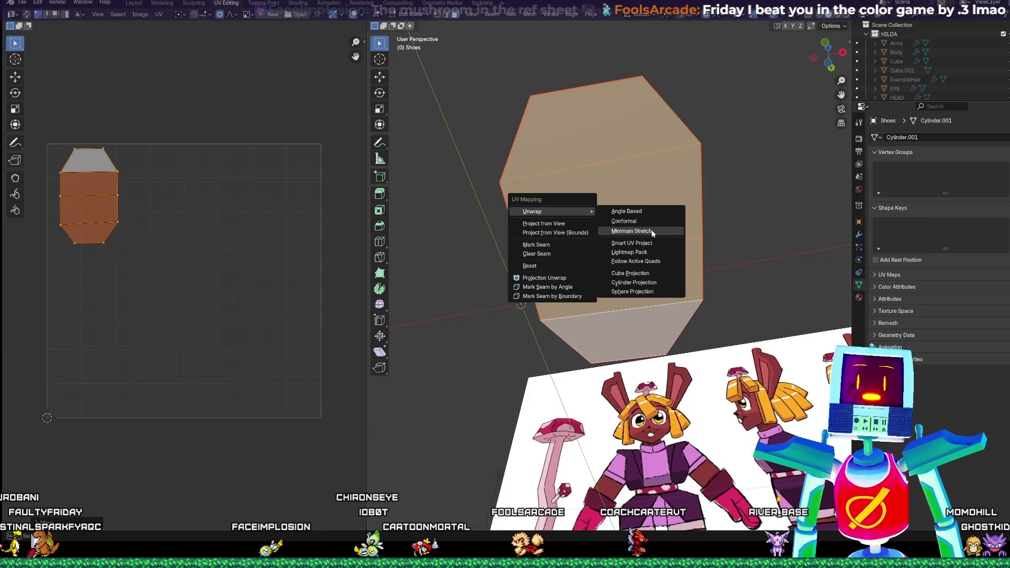
{"action": "left_click", "coordinate": [631, 231]}
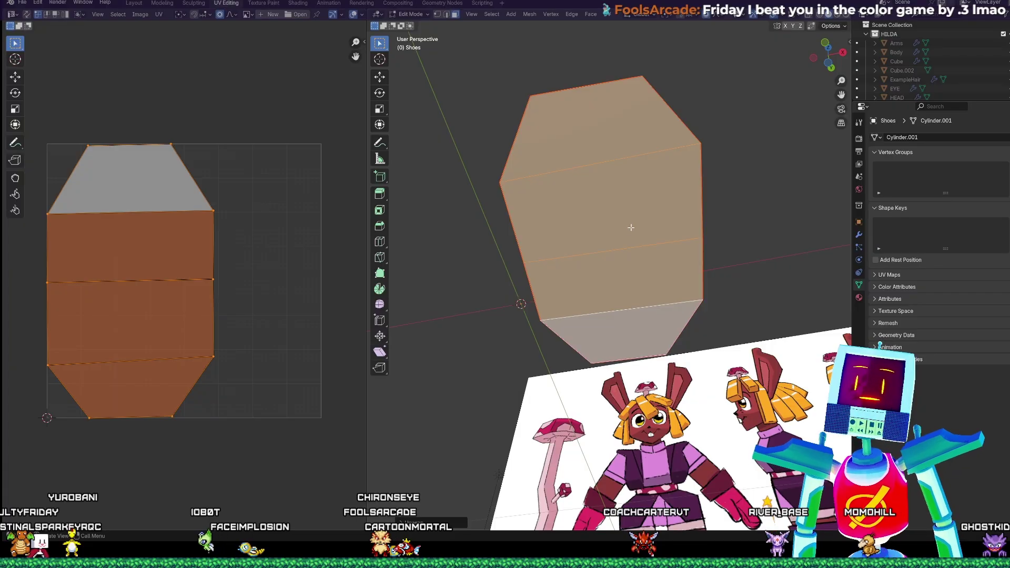
{"action": "middle_click_drag", "start_coordinate": [631, 227], "coordinate": [639, 218]}
{"action": "key", "text": "i"}
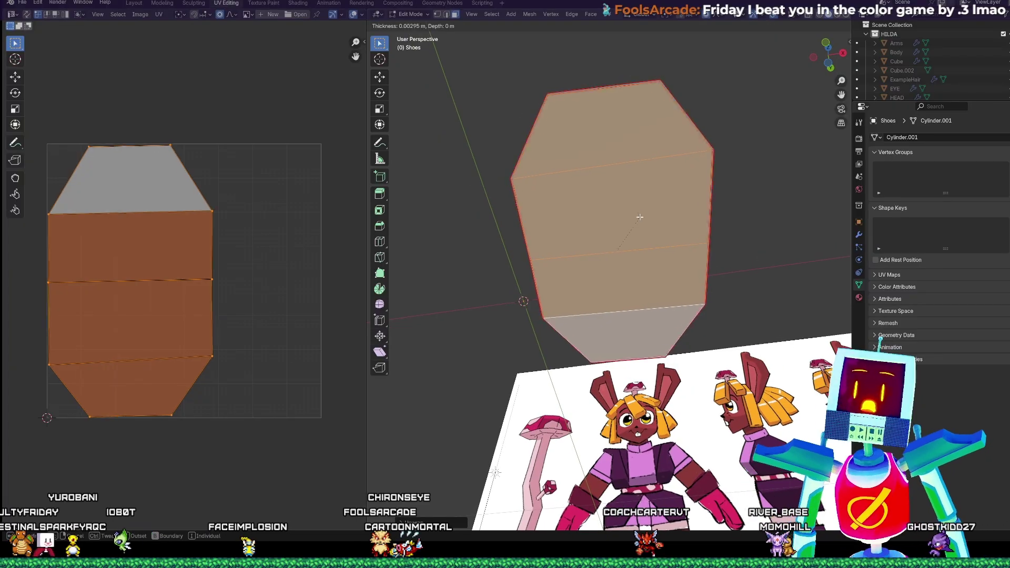
{"action": "right_click", "coordinate": [644, 220]}
{"action": "key", "text": "ctrl+z"}
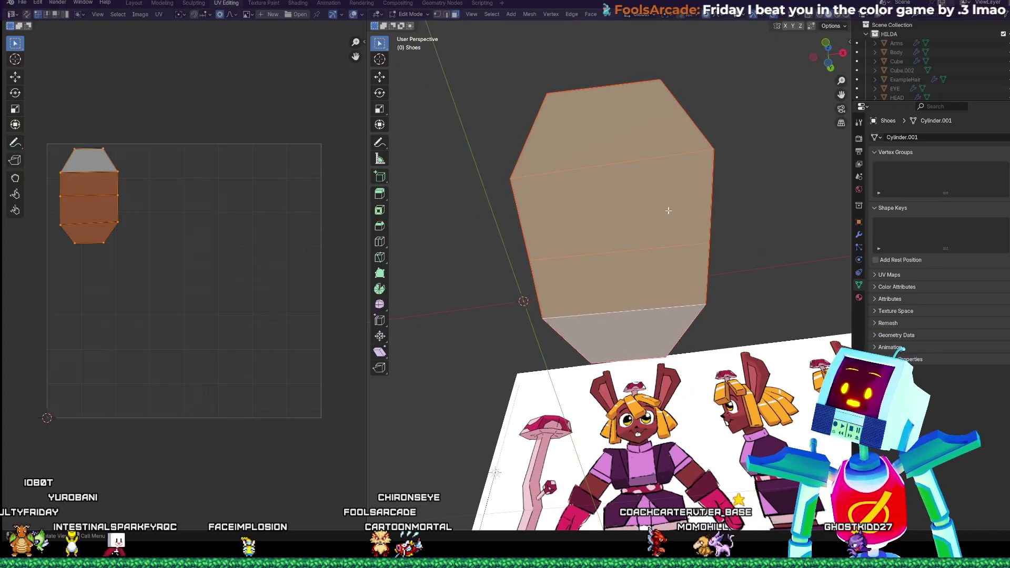
- Unwrap the selected sole faces with the Conformal method and again with the Angle Based method to compare them
{"action": "key", "text": "u"}
{"action": "mouse_move", "coordinate": [668, 210]}
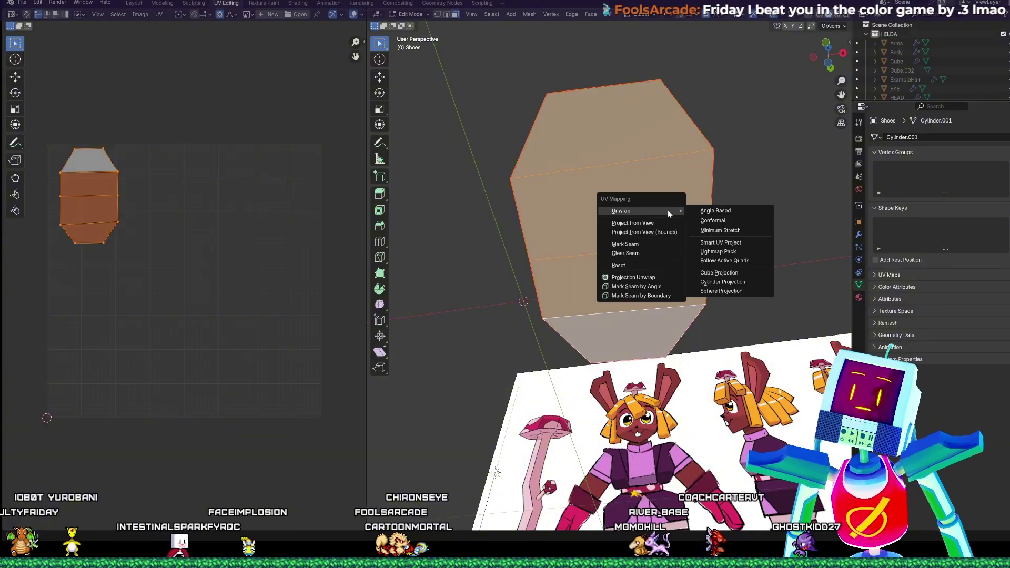
{"action": "left_click", "coordinate": [719, 221]}
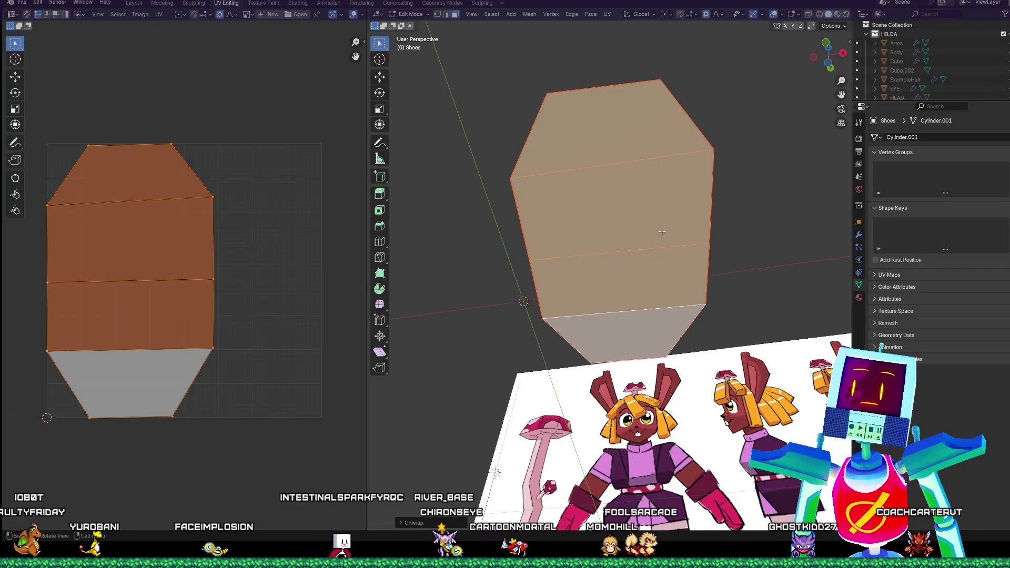
{"action": "key", "text": "u"}
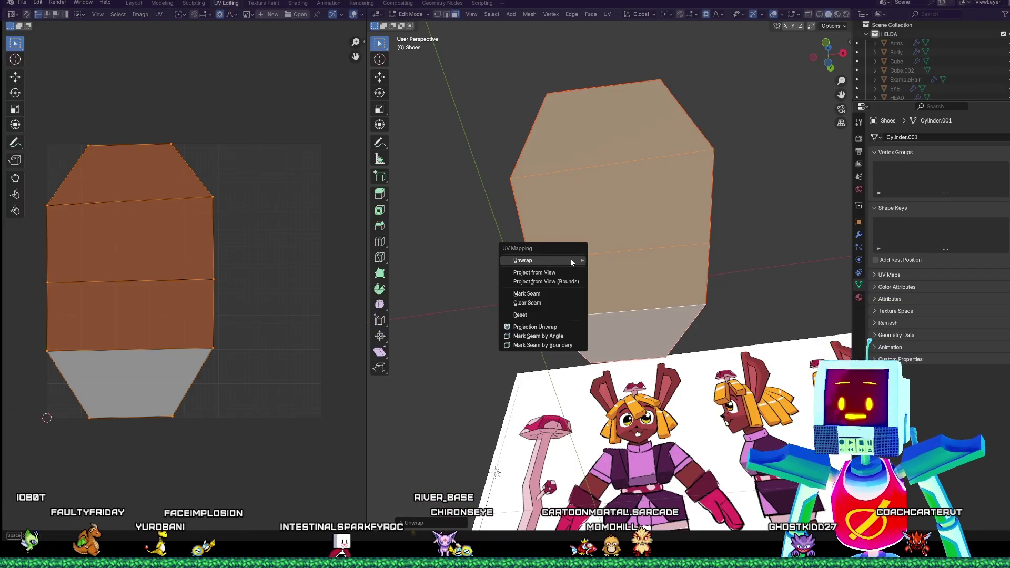
{"action": "mouse_move", "coordinate": [579, 261]}
{"action": "left_click", "coordinate": [620, 260]}
- Unwrap the sole faces with the Minimum Stretch method and compare the resulting UV island with the sole's shape
{"action": "key", "text": "u"}
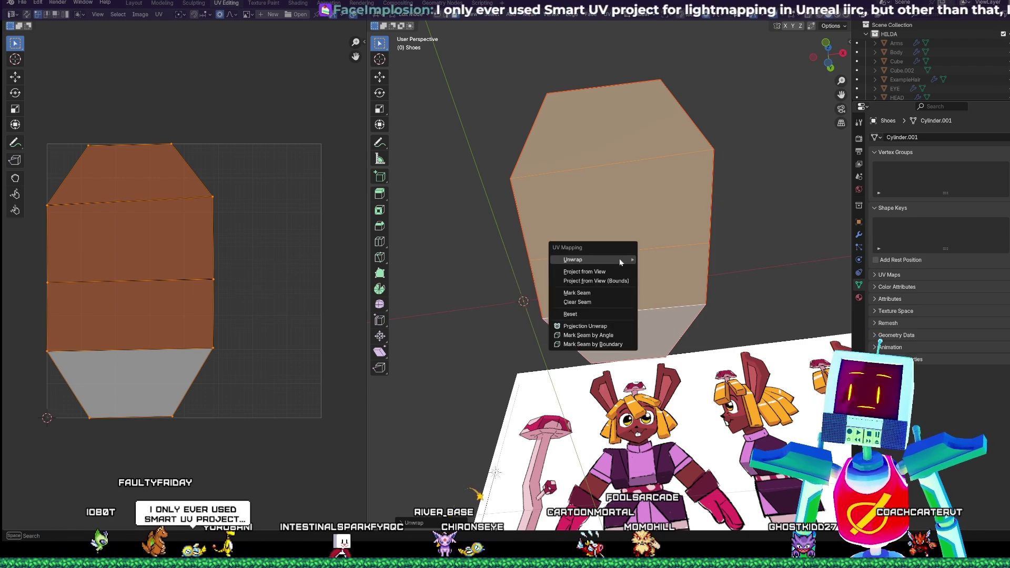
{"action": "mouse_move", "coordinate": [619, 258]}
{"action": "left_click", "coordinate": [665, 277]}
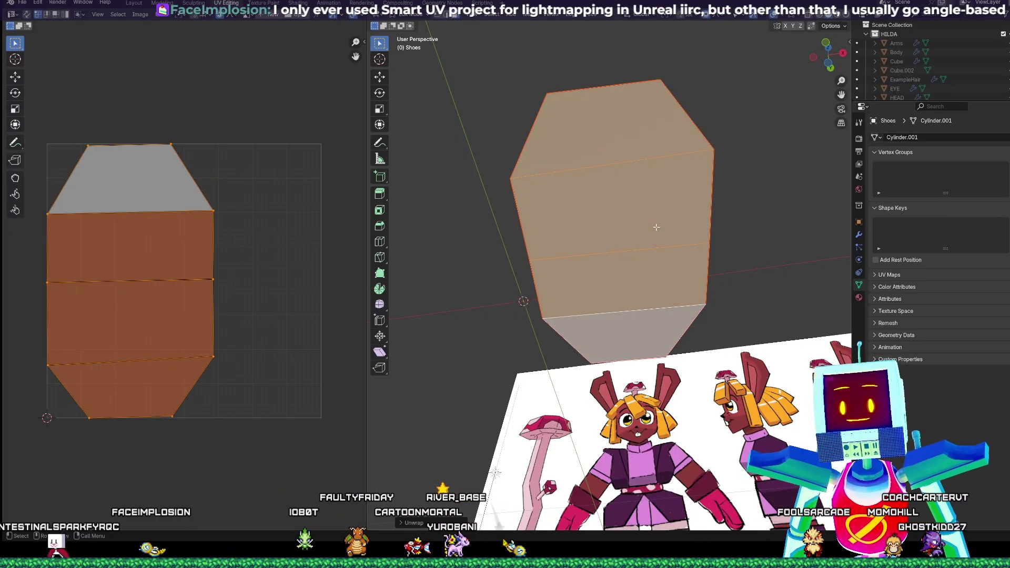
{"action": "middle_click_drag", "start_coordinate": [656, 228], "coordinate": [660, 231]}
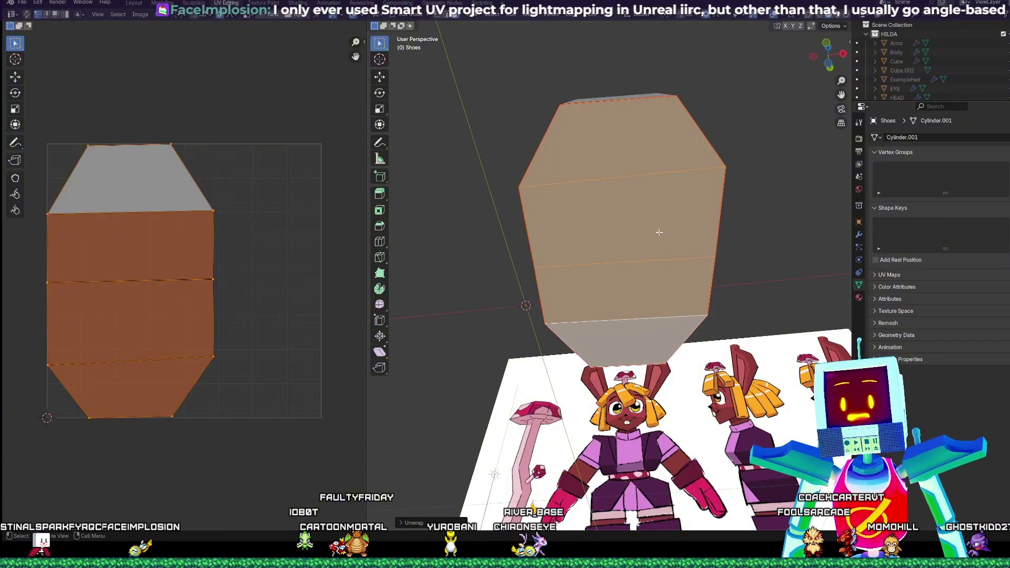
{"action": "middle_click_drag", "start_coordinate": [658, 239], "coordinate": [687, 235]}
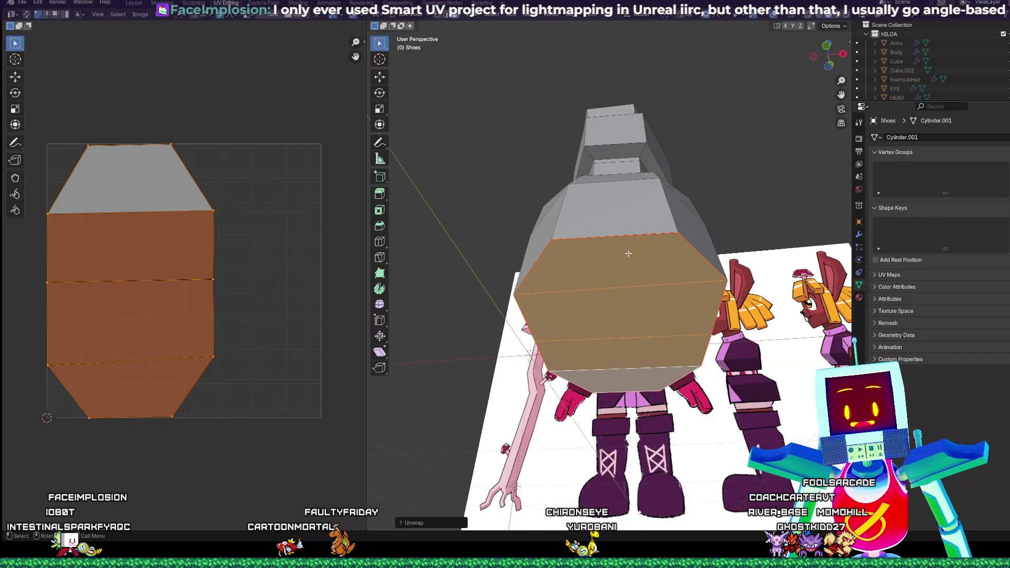
{"action": "middle_click_drag", "start_coordinate": [628, 254], "coordinate": [632, 232]}
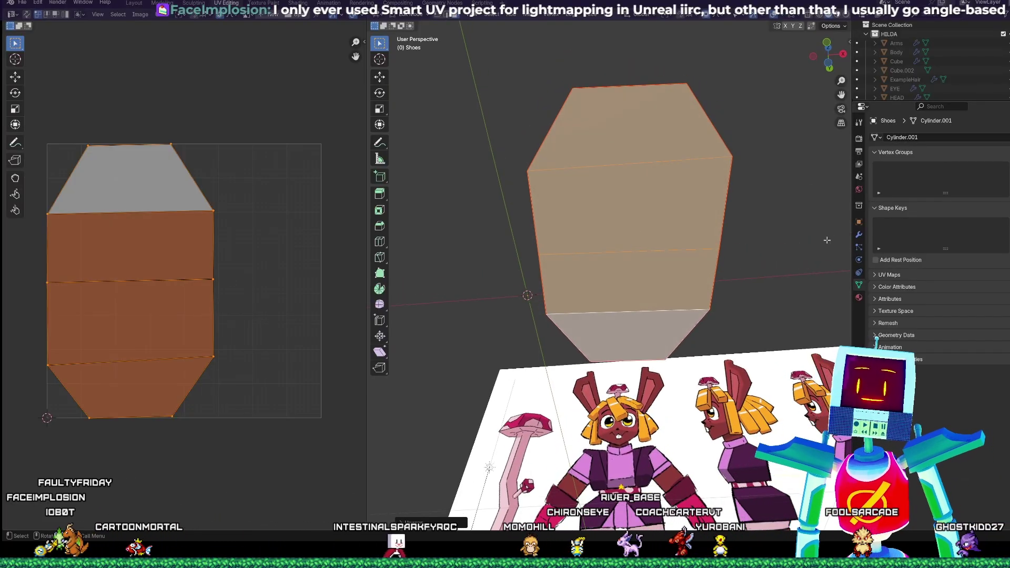
{"action": "middle_click_drag", "start_coordinate": [769, 235], "coordinate": [536, 274]}
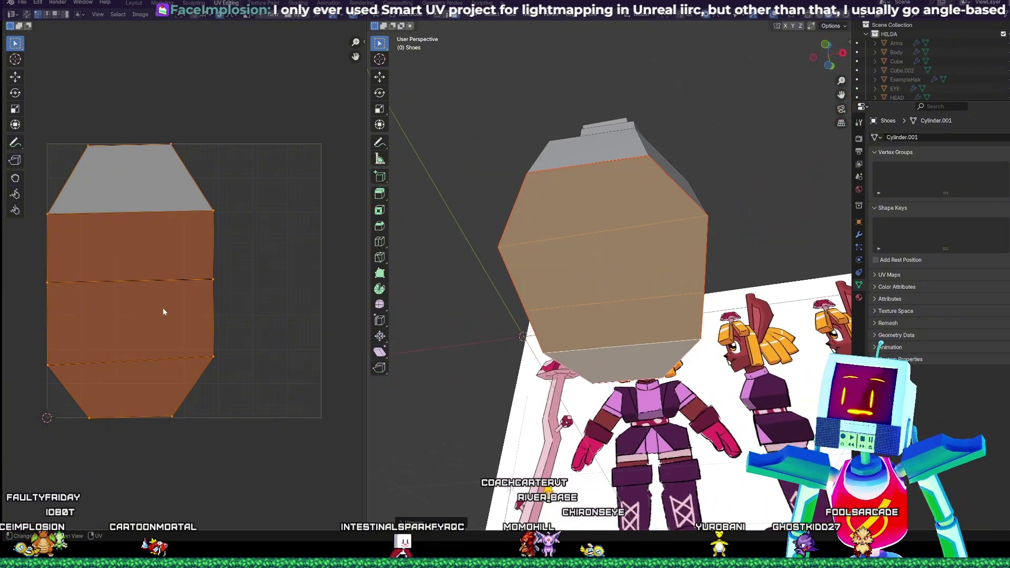
- Select the entire boot mesh and unwrap all of its faces
{"action": "middle_click_drag", "start_coordinate": [765, 158], "coordinate": [641, 258]}
{"action": "scroll", "coordinate": [610, 275], "scroll_direction": "down", "scroll_amount": 5}
{"action": "key", "text": "a"}
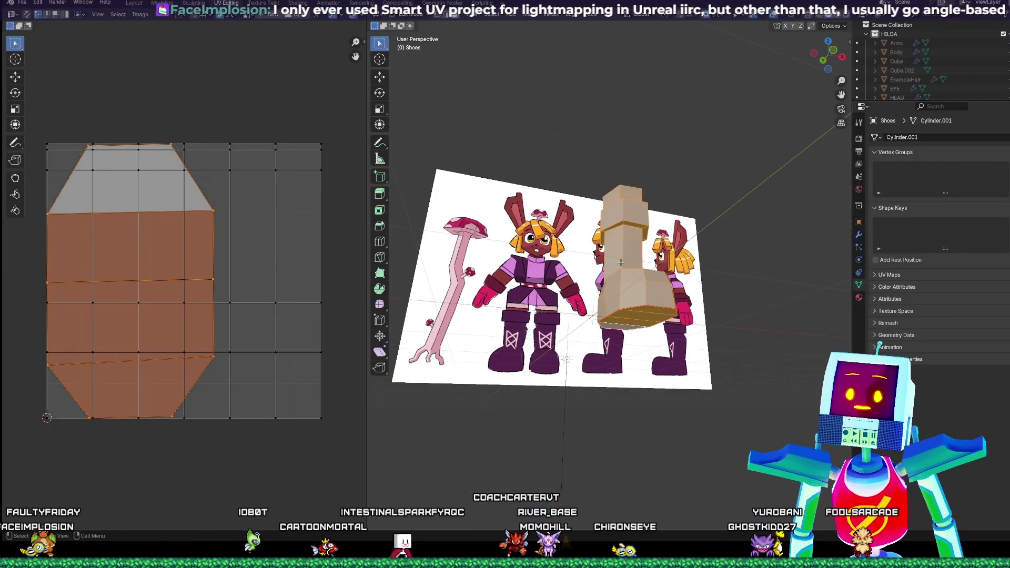
{"action": "key", "text": "u"}
{"action": "left_click", "coordinate": [671, 263]}
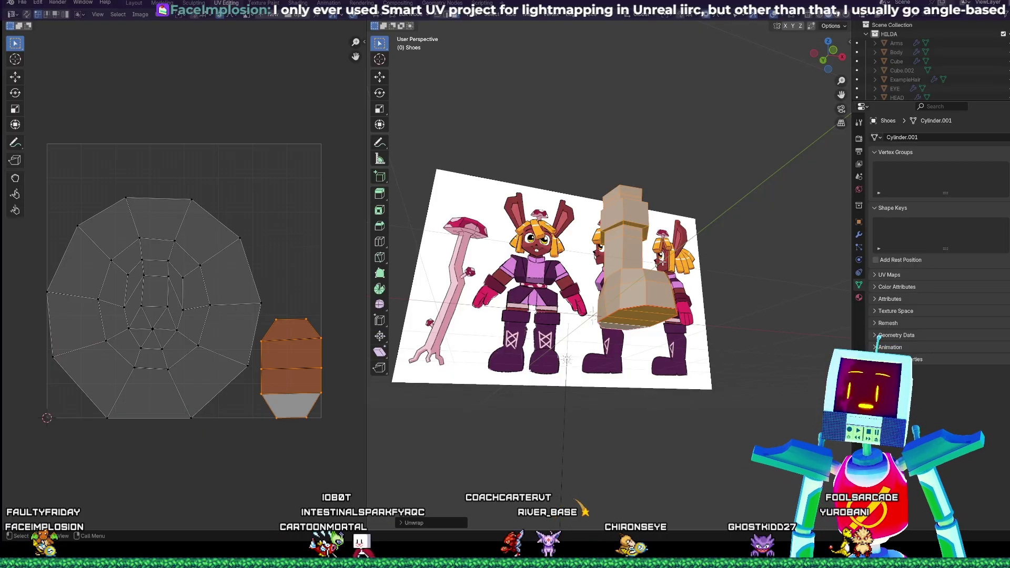
- Select the UV vertices in the centre of the large round boot island, out to the ring enclosing the innermost faces
{"action": "left_click", "coordinate": [163, 346]}
{"action": "scroll", "coordinate": [159, 320], "scroll_direction": "up", "scroll_amount": 2}
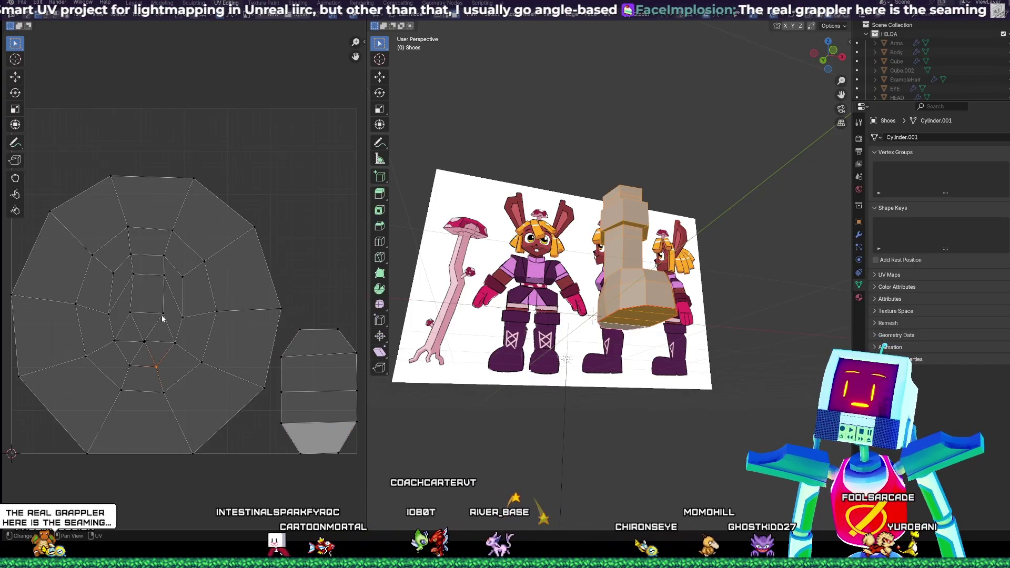
{"action": "middle_click_drag", "start_coordinate": [175, 345], "coordinate": [220, 342]}
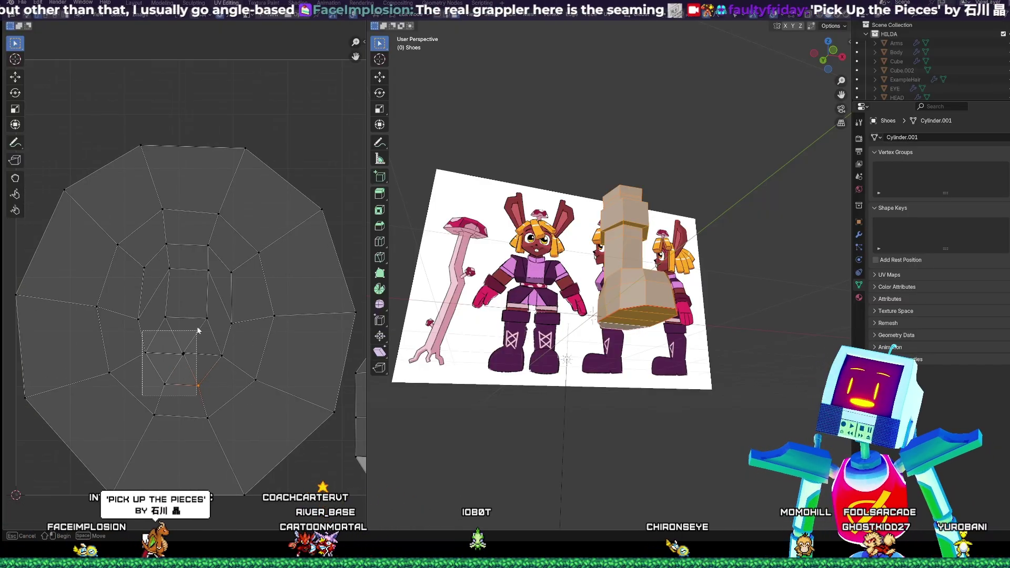
{"action": "left_click_drag", "start_coordinate": [198, 330], "coordinate": [229, 251]}
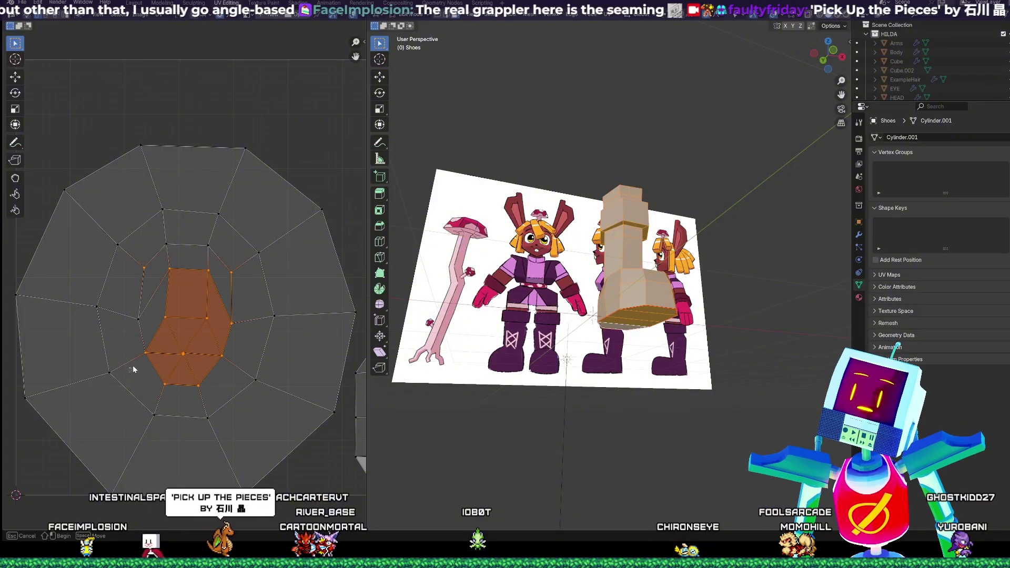
{"action": "left_click_drag", "start_coordinate": [131, 370], "coordinate": [234, 245]}
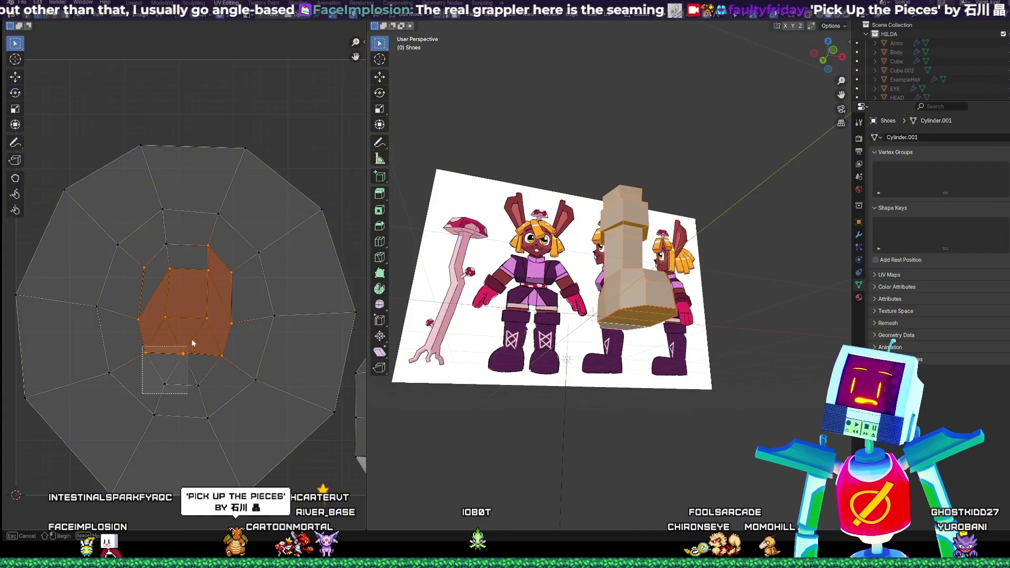
{"action": "left_click_drag", "start_coordinate": [192, 343], "coordinate": [243, 237]}
{"action": "middle_click_drag", "start_coordinate": [621, 321], "coordinate": [572, 327]}
{"action": "scroll", "coordinate": [617, 314], "scroll_direction": "up", "scroll_amount": 5}
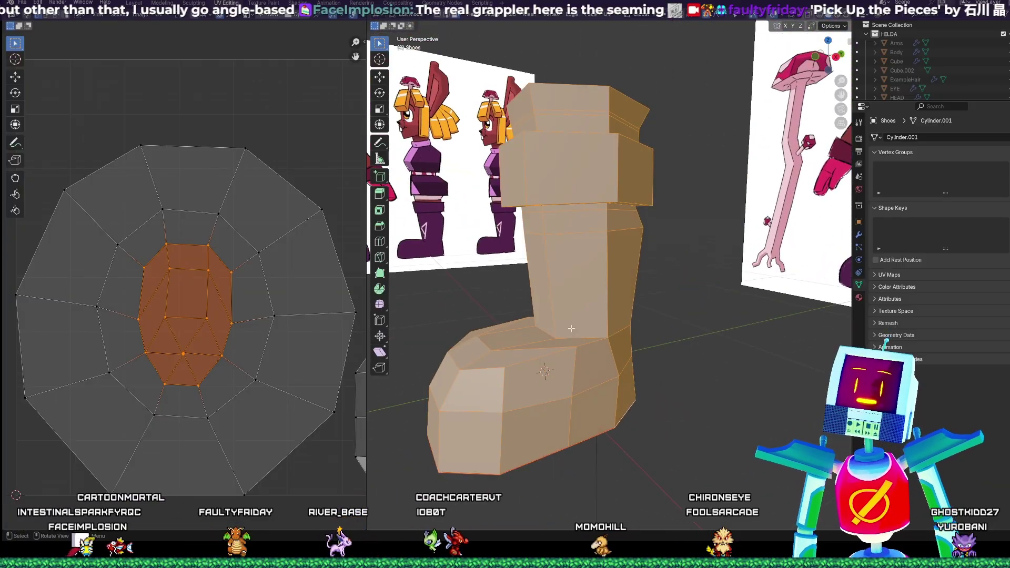
- Enable UV sync selection and select the upper face of the ring around the round island's centre to locate it on the boot
{"action": "left_click", "coordinate": [189, 399]}
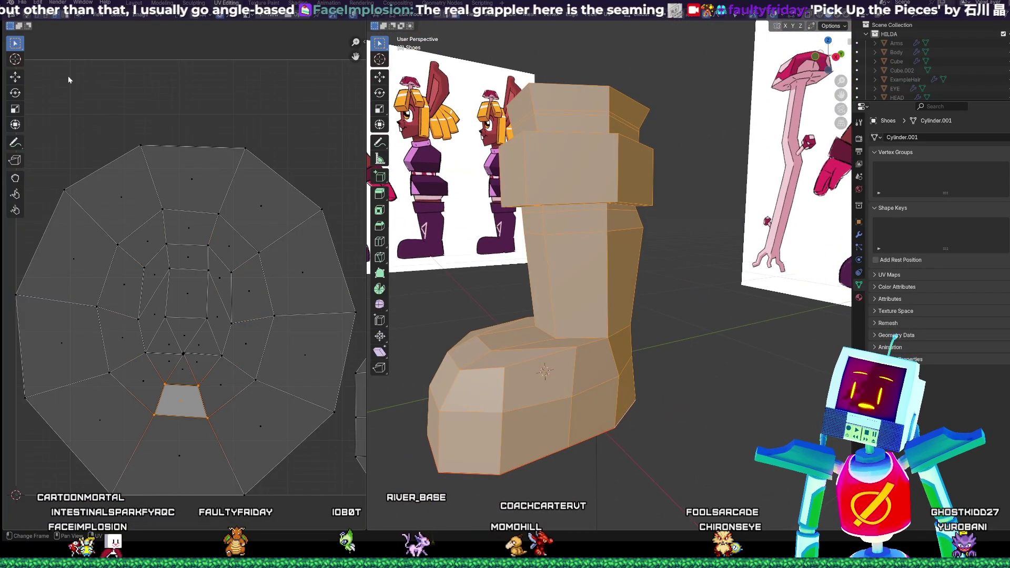
{"action": "left_click", "coordinate": [27, 15]}
{"action": "left_click", "coordinate": [176, 88]}
{"action": "left_click", "coordinate": [193, 226]}
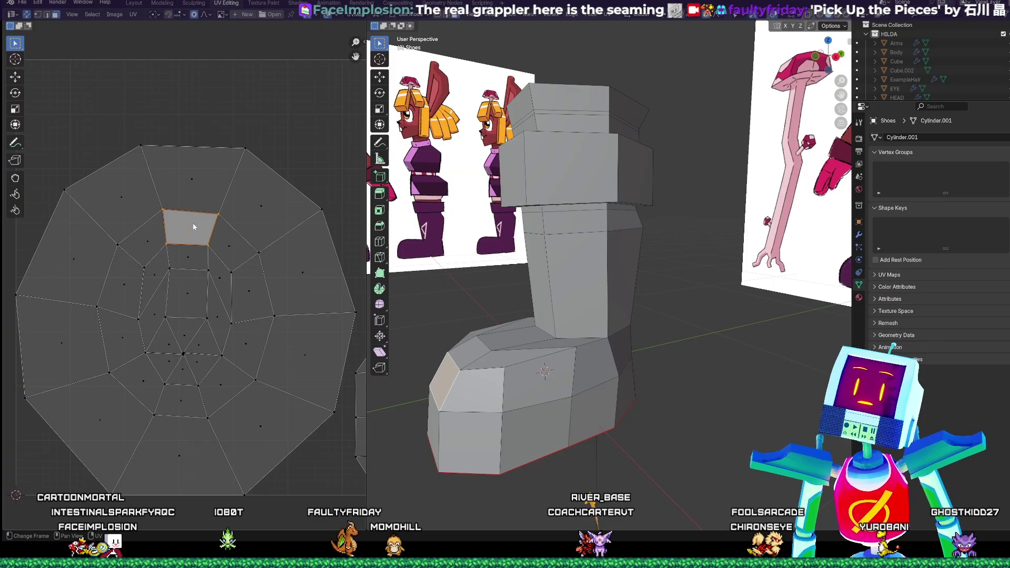
- Select the complete ring of faces around the island's centre in the UV layout and examine where it lies on the foot
{"action": "middle_click_drag", "start_coordinate": [610, 153], "coordinate": [598, 188]}
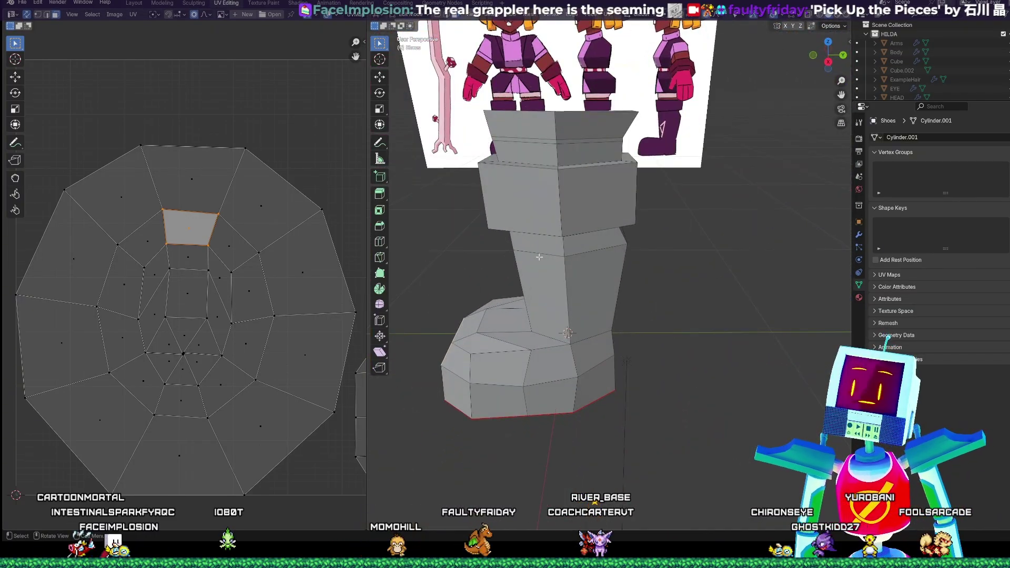
{"action": "left_click_drag", "start_coordinate": [209, 198], "coordinate": [260, 264]}
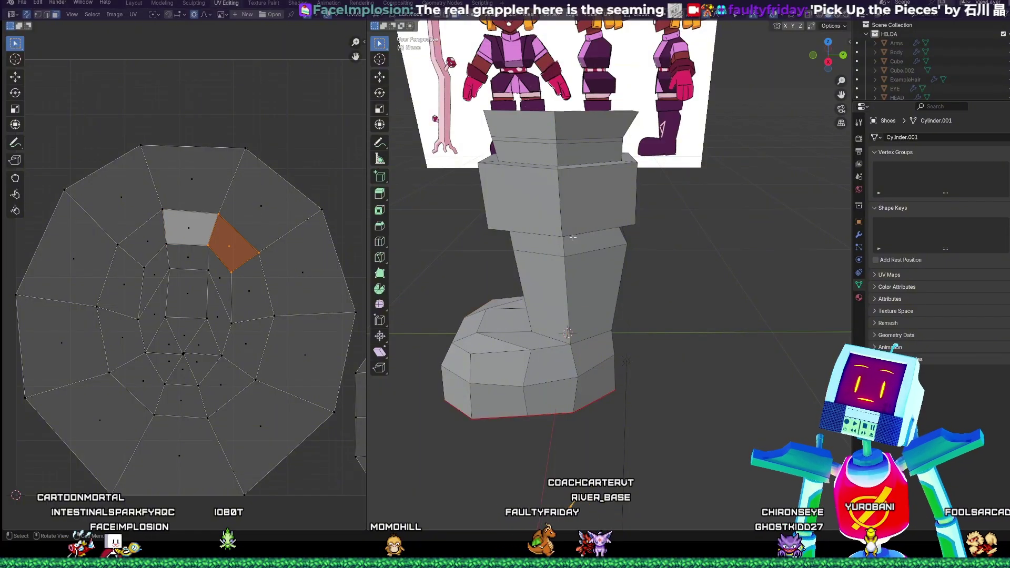
{"action": "middle_click_drag", "start_coordinate": [573, 238], "coordinate": [669, 298]}
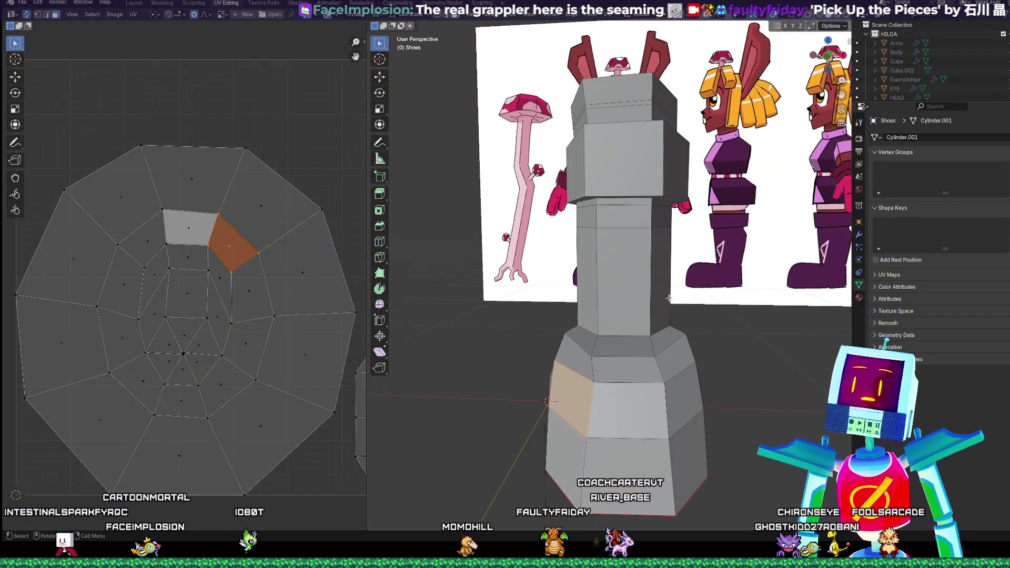
{"action": "left_click", "coordinate": [248, 293], "text": "shift"}
{"action": "left_click", "coordinate": [241, 348], "text": "shift"}
{"action": "left_click", "coordinate": [213, 387], "text": "shift"}
{"action": "left_click", "coordinate": [172, 391], "text": "shift"}
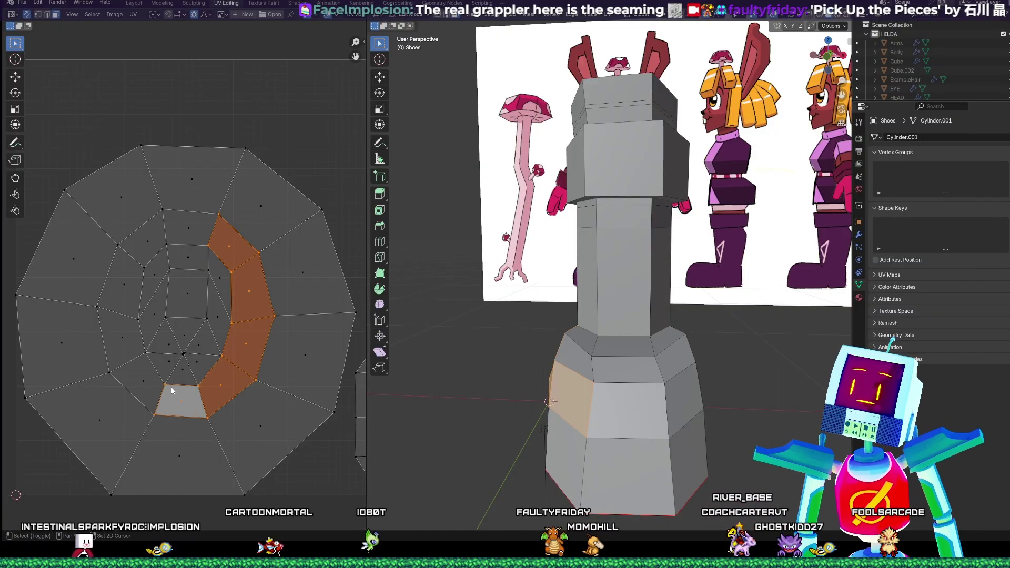
{"action": "left_click", "coordinate": [122, 341], "text": "shift"}
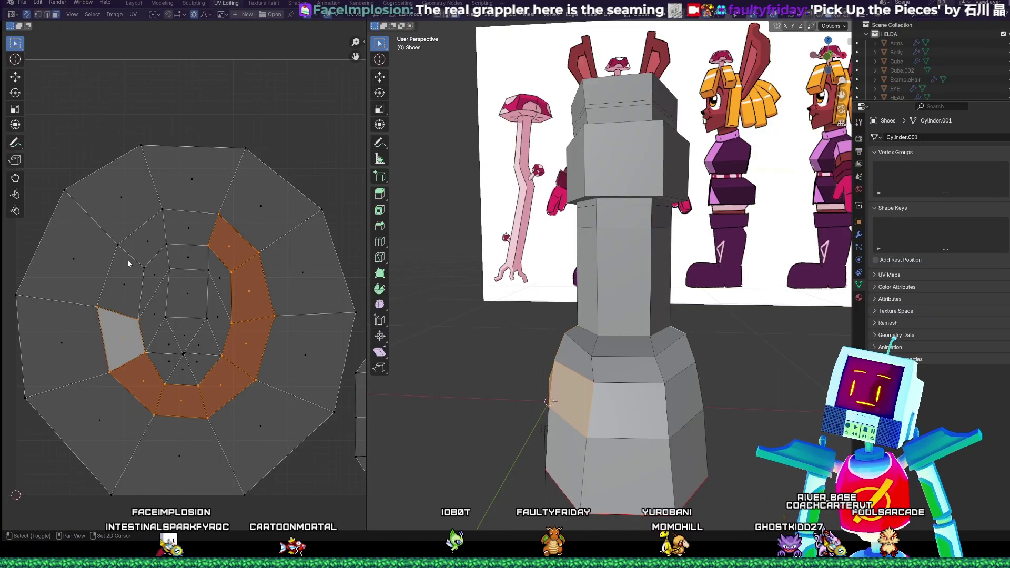
{"action": "left_click", "coordinate": [153, 235], "text": "shift"}
{"action": "left_click", "coordinate": [177, 225], "text": "shift"}
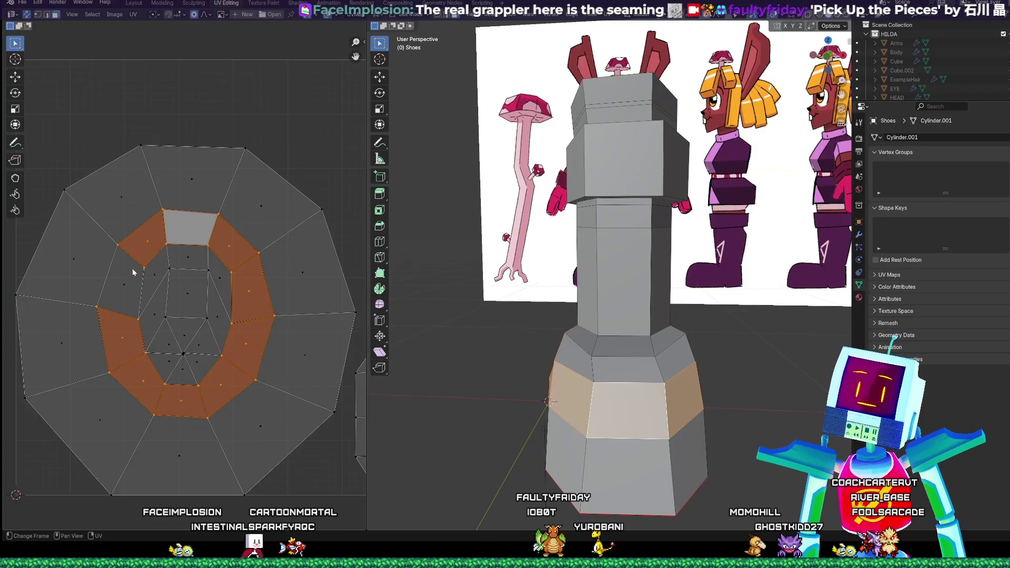
{"action": "left_click", "coordinate": [125, 286], "text": "shift"}
{"action": "middle_click_drag", "start_coordinate": [432, 337], "coordinate": [558, 413]}
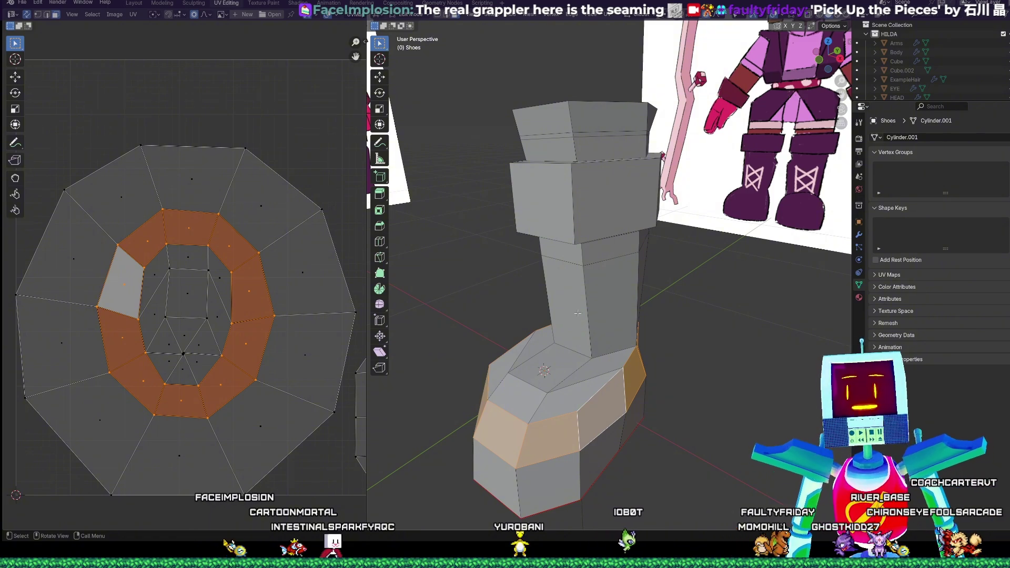
- Select the edge loop around the ankle where the boot shaft meets the foot and mark it as a seam
{"action": "middle_click_drag", "start_coordinate": [578, 313], "coordinate": [588, 424]}
{"action": "left_click", "coordinate": [560, 452]}
{"action": "scroll", "coordinate": [571, 442], "scroll_direction": "up", "scroll_amount": 3}
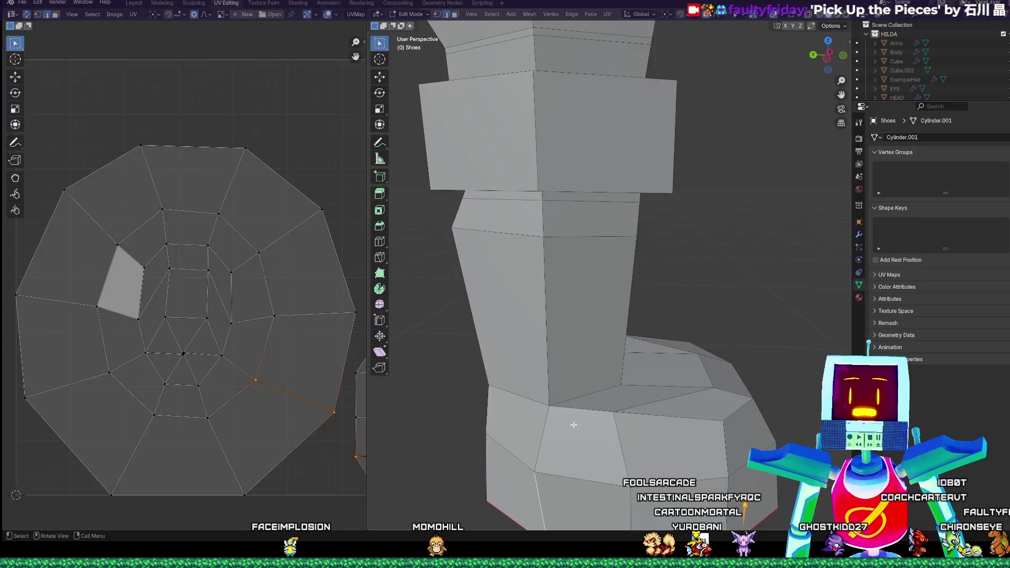
{"action": "left_click", "coordinate": [585, 386], "text": "alt"}
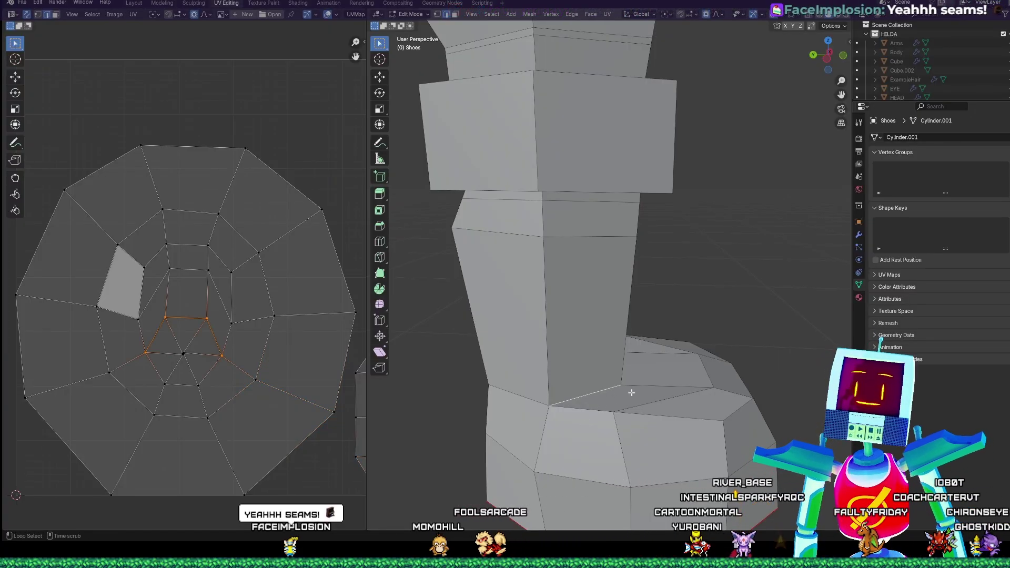
{"action": "middle_click_drag", "start_coordinate": [631, 392], "coordinate": [465, 350]}
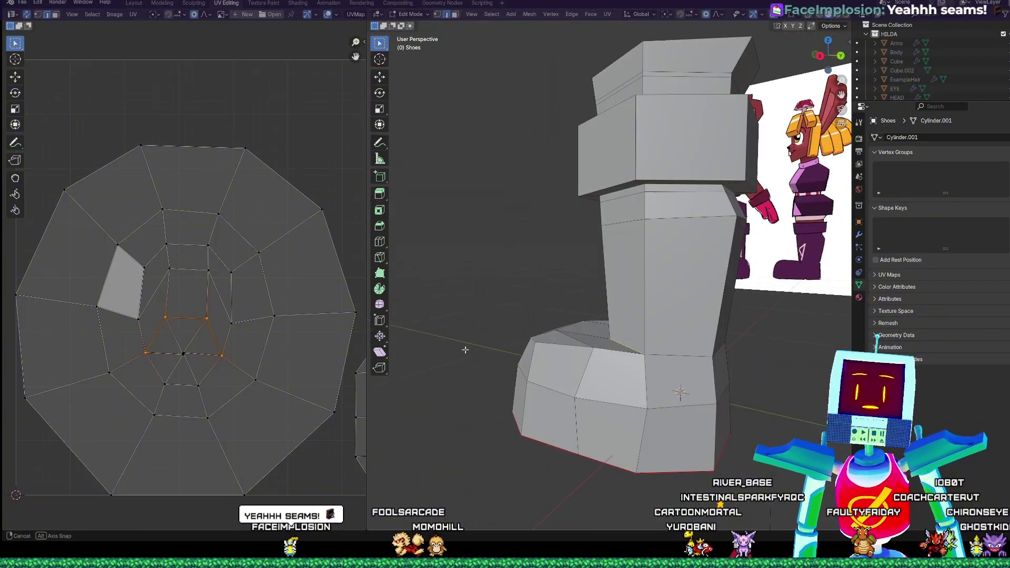
{"action": "middle_click_drag", "start_coordinate": [722, 356], "coordinate": [664, 368]}
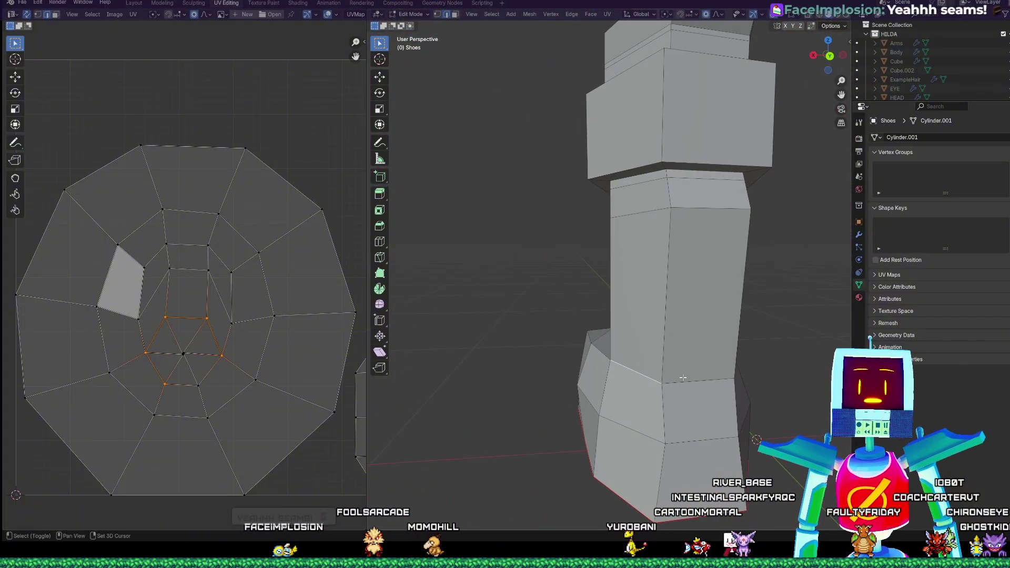
{"action": "middle_click_drag", "start_coordinate": [727, 380], "coordinate": [624, 395]}
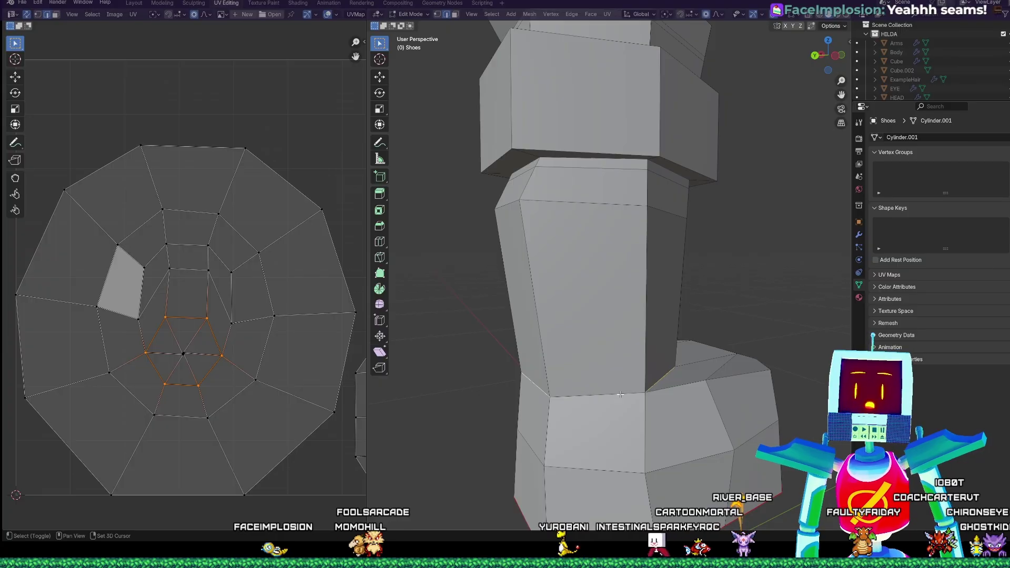
{"action": "middle_click_drag", "start_coordinate": [704, 390], "coordinate": [545, 388]}
{"action": "right_click", "coordinate": [545, 389]}
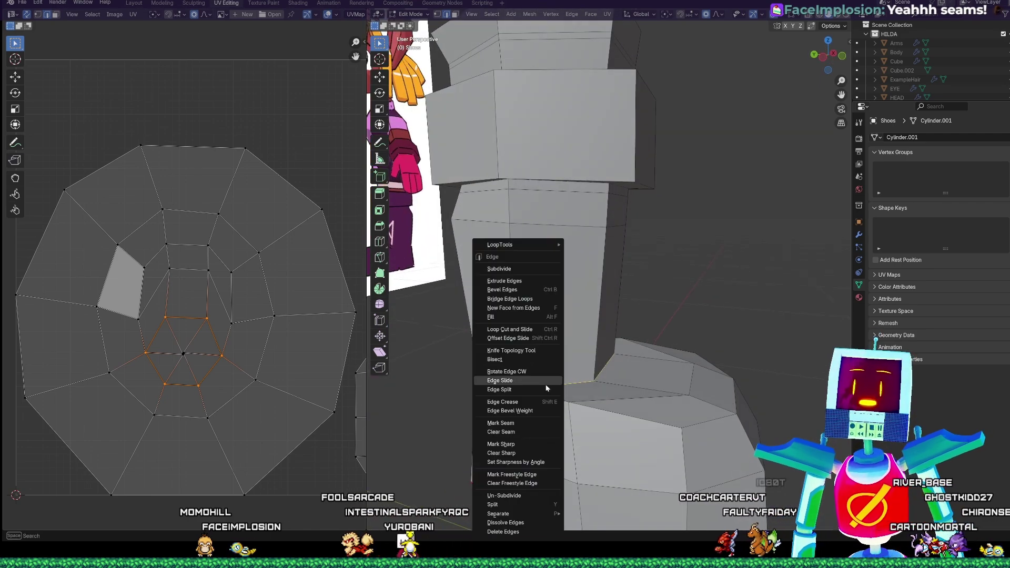
{"action": "left_click", "coordinate": [527, 422]}
- Select the vertical heel edges running from the ankle seam down to the sole seam and mark them as a seam
{"action": "middle_click_drag", "start_coordinate": [527, 421], "coordinate": [670, 383]}
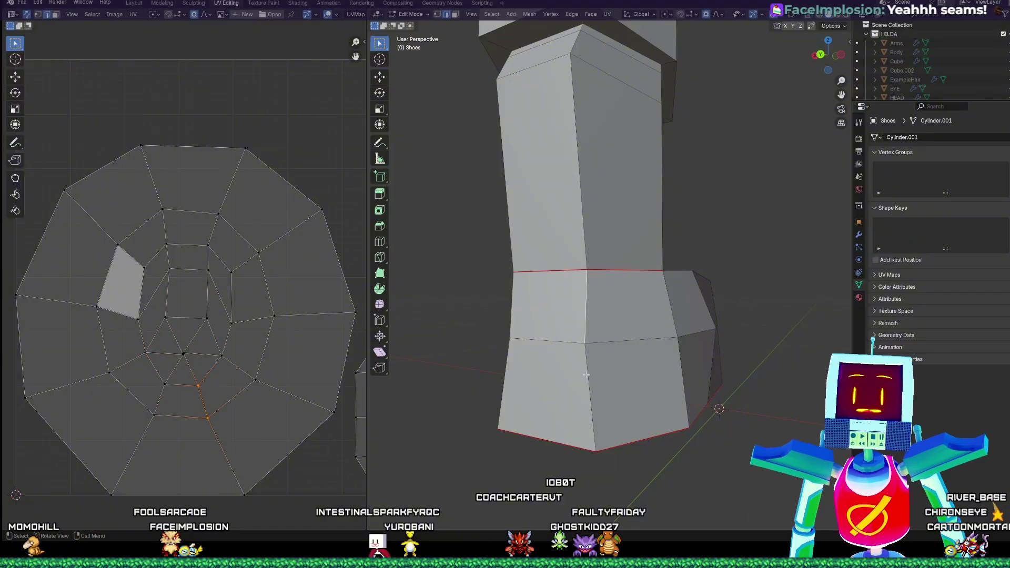
{"action": "mouse_move", "coordinate": [618, 399]}
{"action": "middle_mouse_down"}
{"action": "mouse_move", "coordinate": [535, 442]}
{"action": "mouse_move", "coordinate": [625, 406]}
{"action": "middle_mouse_up"}
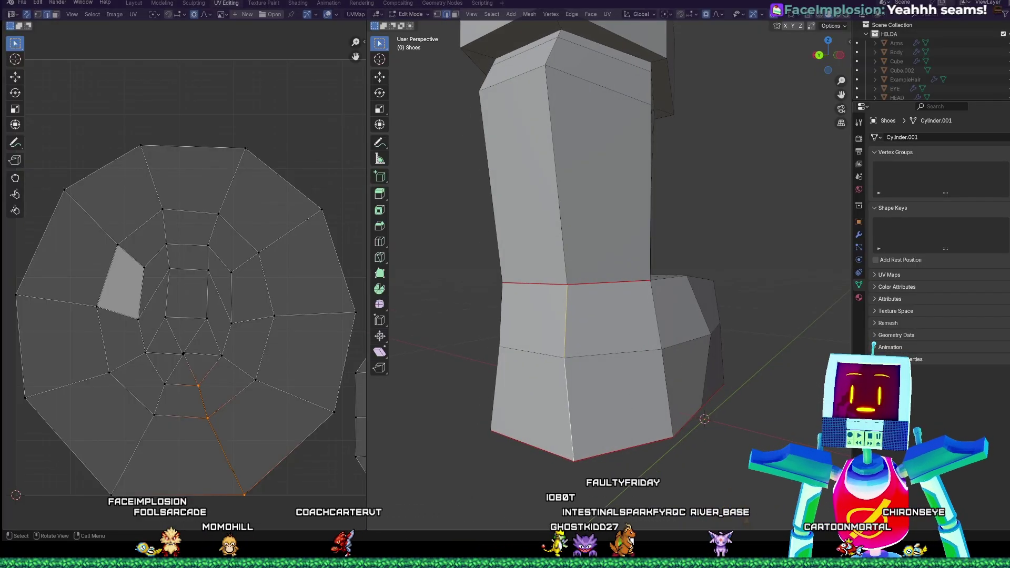
{"action": "middle_click_drag", "start_coordinate": [571, 340], "coordinate": [617, 321]}
{"action": "right_click", "coordinate": [583, 328]}
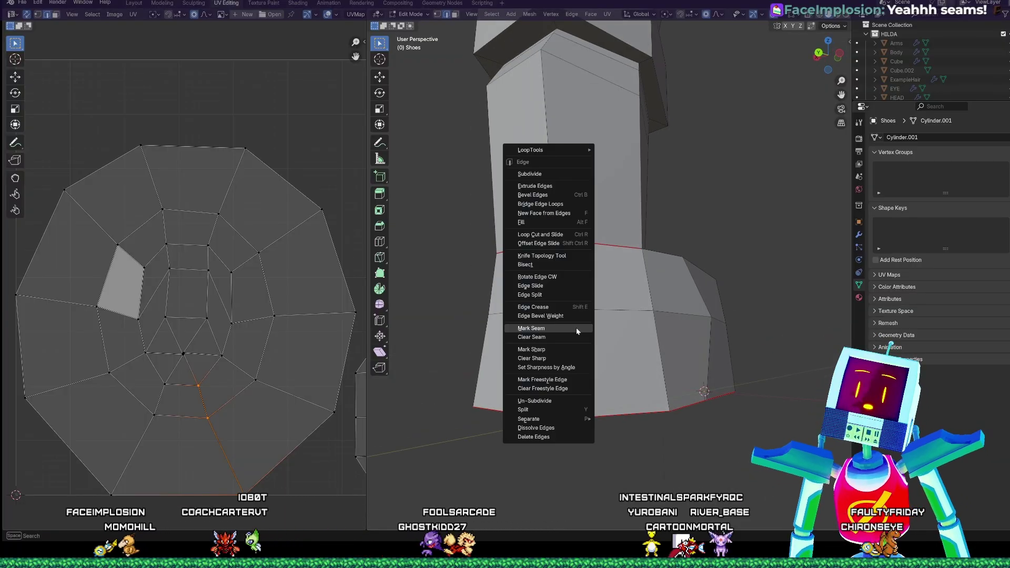
{"action": "left_click", "coordinate": [581, 335]}
- Examine the seams around the foot, sole, heel and ankle from several angles
{"action": "middle_click_drag", "start_coordinate": [581, 334], "coordinate": [554, 352]}
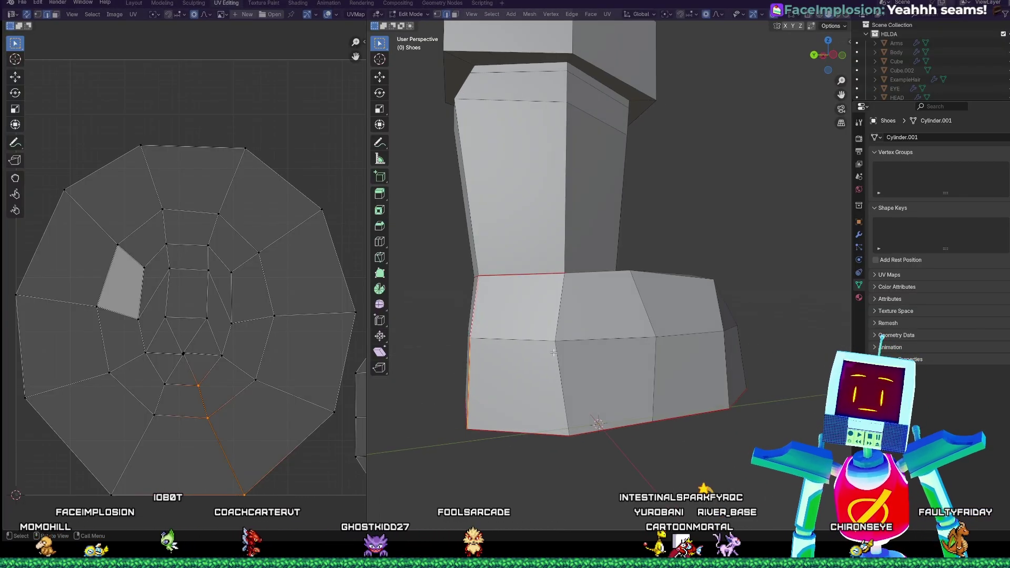
{"action": "middle_click_drag", "start_coordinate": [685, 371], "coordinate": [536, 256]}
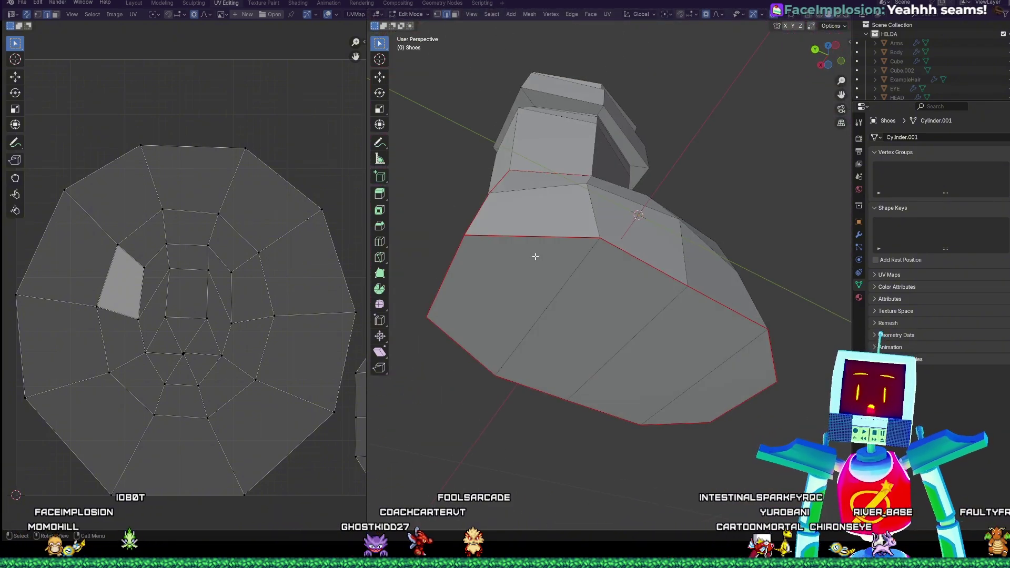
{"action": "middle_click_drag", "start_coordinate": [613, 321], "coordinate": [521, 345]}
{"action": "middle_click_drag", "start_coordinate": [615, 378], "coordinate": [570, 349]}
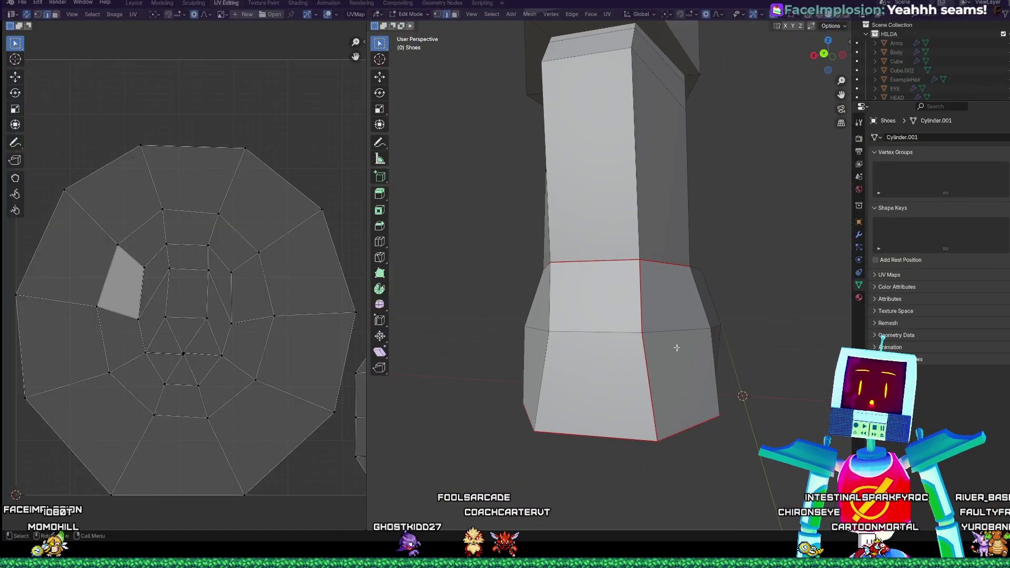
{"action": "middle_click_drag", "start_coordinate": [677, 347], "coordinate": [605, 293]}
{"action": "middle_click_drag", "start_coordinate": [601, 351], "coordinate": [351, 379]}
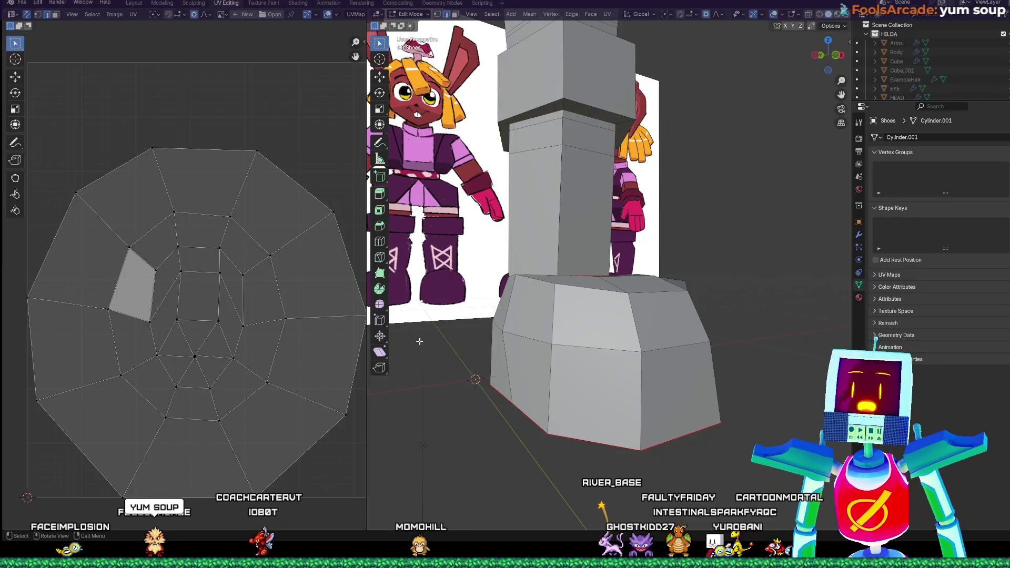
{"action": "middle_click_drag", "start_coordinate": [419, 341], "coordinate": [475, 251]}
{"action": "middle_click_drag", "start_coordinate": [635, 340], "coordinate": [678, 452]}
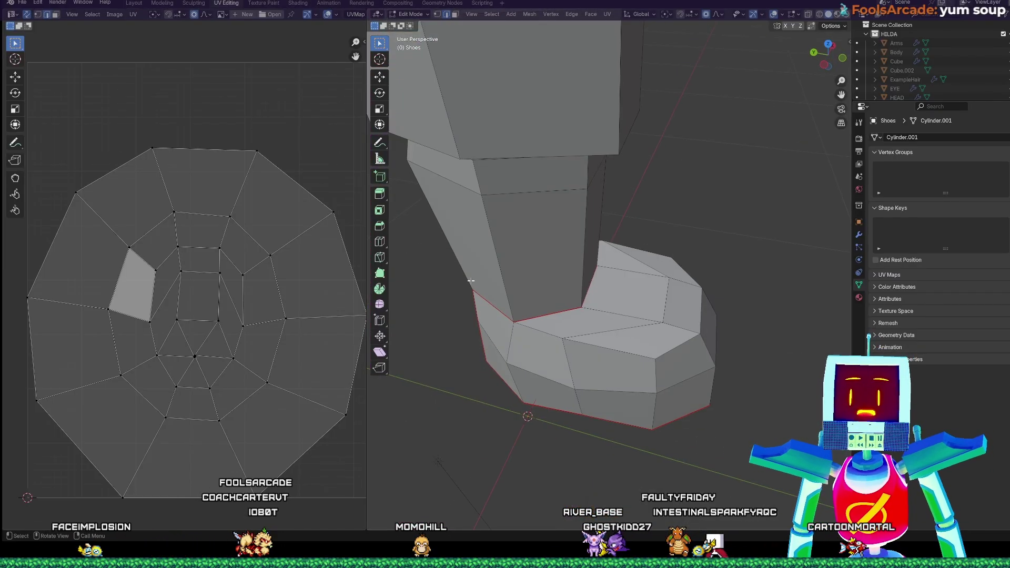
{"action": "middle_click_drag", "start_coordinate": [552, 311], "coordinate": [631, 273]}
{"action": "middle_click_drag", "start_coordinate": [605, 376], "coordinate": [525, 320]}
- Select the foot faces between the ankle and sole seams with X-ray on to examine the enclosed section, and turn X-ray back off
{"action": "left_click", "coordinate": [808, 16]}
{"action": "middle_click_drag", "start_coordinate": [709, 224], "coordinate": [652, 295]}
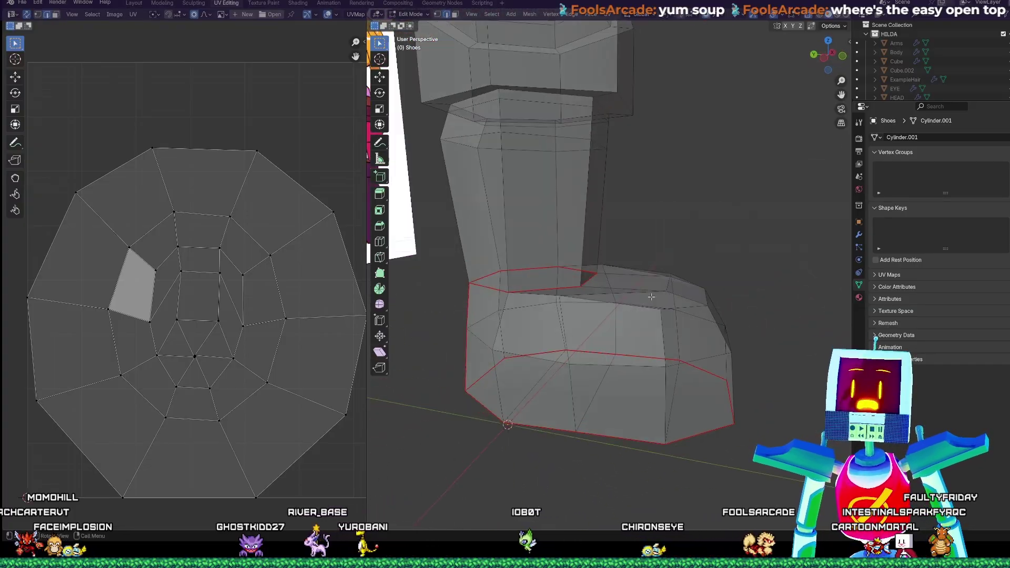
{"action": "left_click_drag", "start_coordinate": [453, 306], "coordinate": [862, 472]}
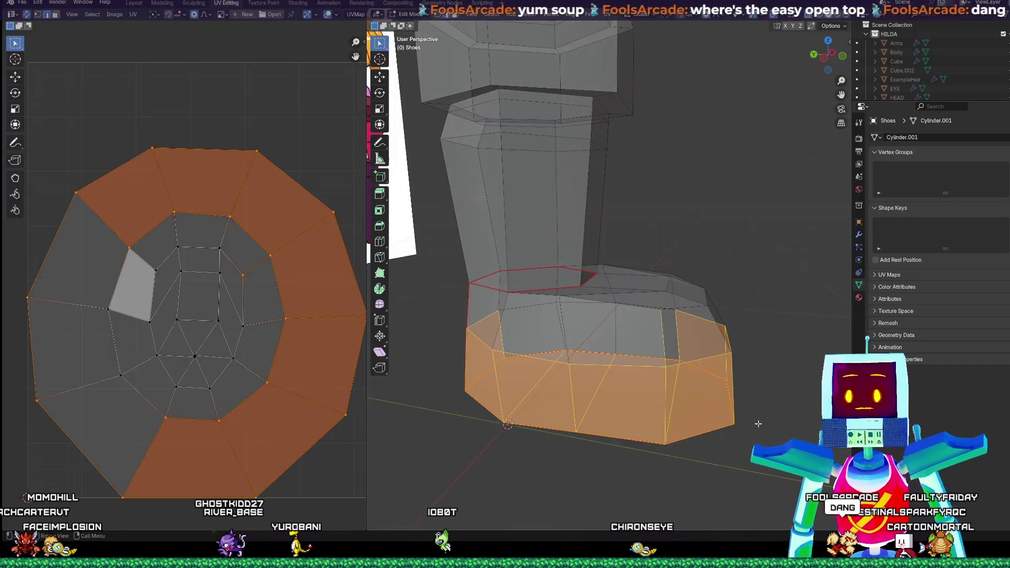
{"action": "middle_click_drag", "start_coordinate": [757, 424], "coordinate": [782, 408]}
{"action": "left_click_drag", "start_coordinate": [423, 279], "coordinate": [801, 417], "text": "shift"}
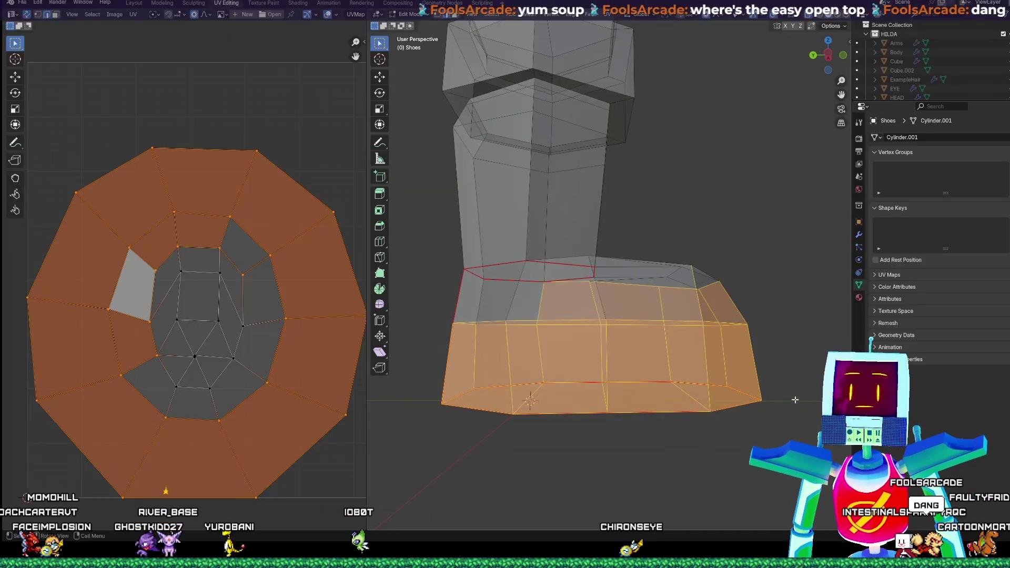
{"action": "middle_click_drag", "start_coordinate": [793, 400], "coordinate": [671, 443]}
{"action": "left_click_drag", "start_coordinate": [631, 346], "coordinate": [733, 425], "text": "shift"}
{"action": "middle_click_drag", "start_coordinate": [723, 403], "coordinate": [599, 380]}
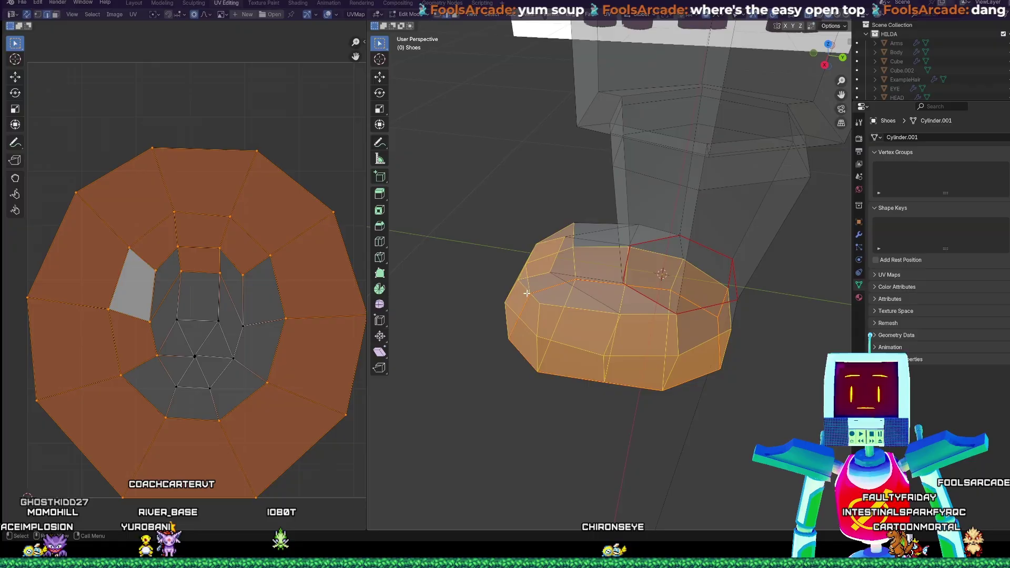
{"action": "left_click", "coordinate": [552, 289], "text": "shift"}
{"action": "left_click", "coordinate": [600, 300]}
{"action": "middle_click_drag", "start_coordinate": [599, 301], "coordinate": [806, 190]}
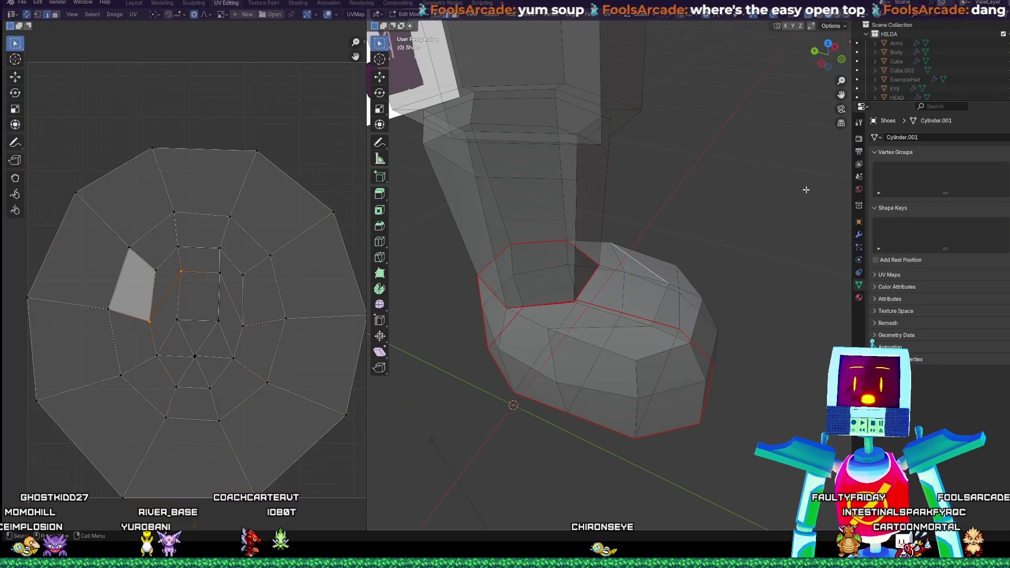
{"action": "left_click", "coordinate": [807, 15]}
- Select the vertical edges up the back of the boot shaft from the ankle seam to the cuff and mark them as a seam
{"action": "middle_click_drag", "start_coordinate": [594, 268], "coordinate": [630, 336]}
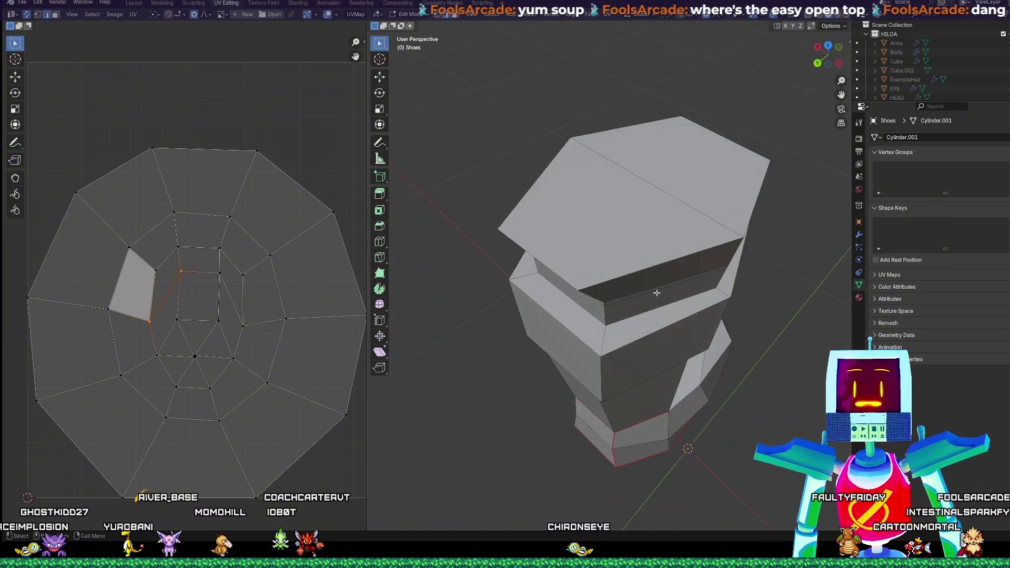
{"action": "middle_click_drag", "start_coordinate": [656, 293], "coordinate": [570, 321]}
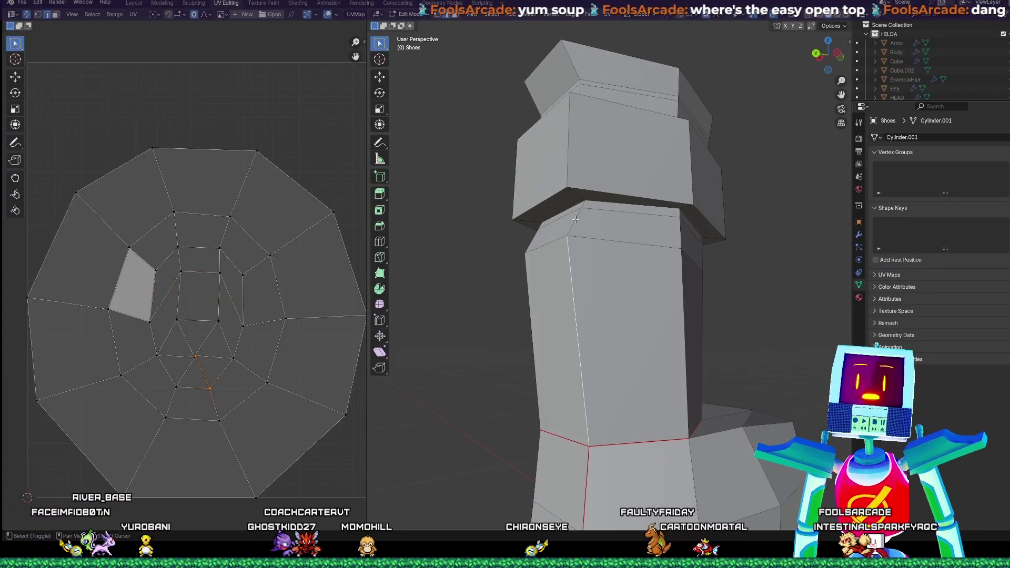
{"action": "middle_click_drag", "start_coordinate": [587, 308], "coordinate": [611, 353]}
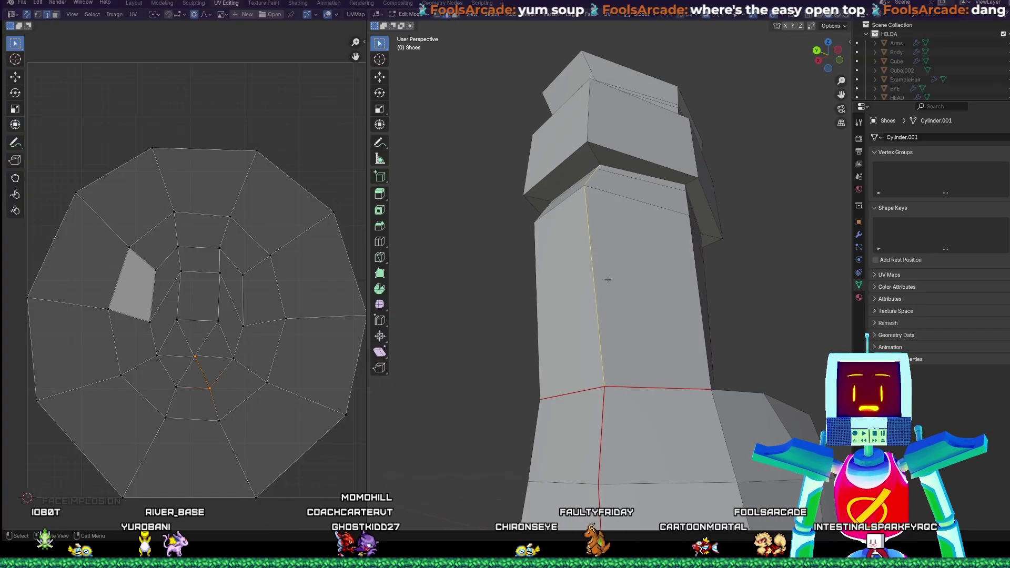
{"action": "middle_click_drag", "start_coordinate": [608, 280], "coordinate": [646, 208]}
{"action": "scroll", "coordinate": [643, 212], "scroll_direction": "up", "scroll_amount": 3}
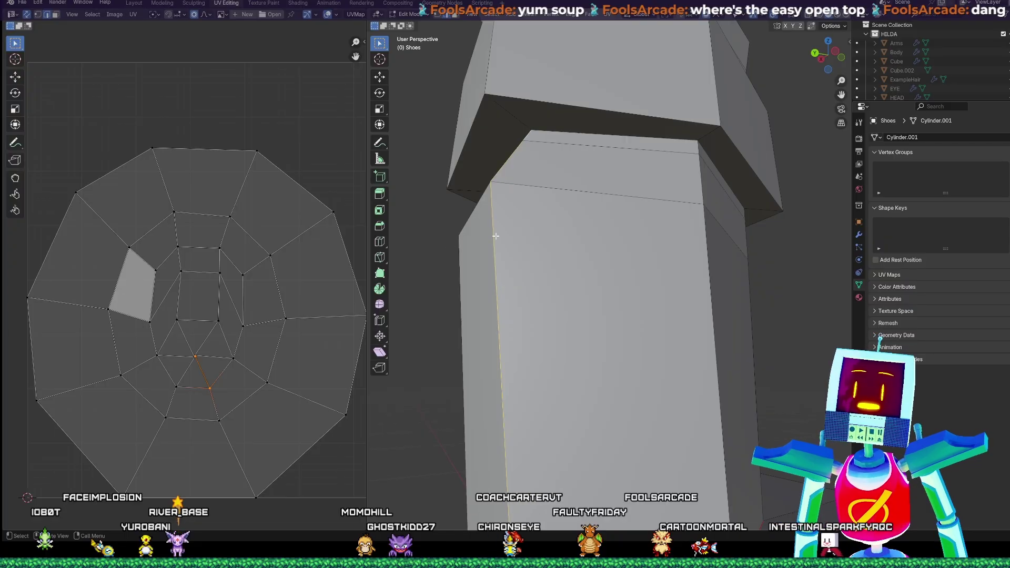
{"action": "key", "text": "ctrl+e"}
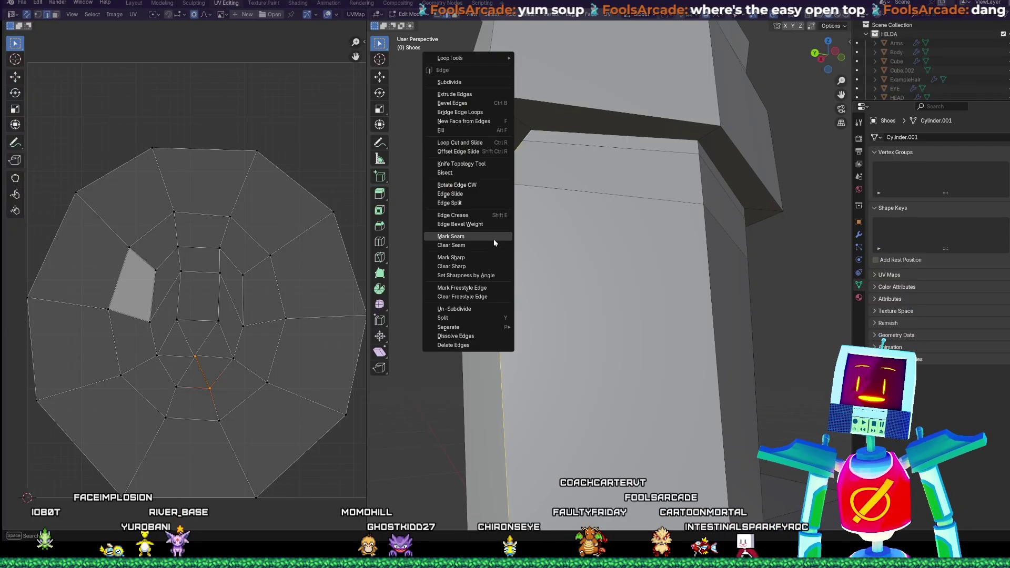
{"action": "left_click", "coordinate": [484, 236]}
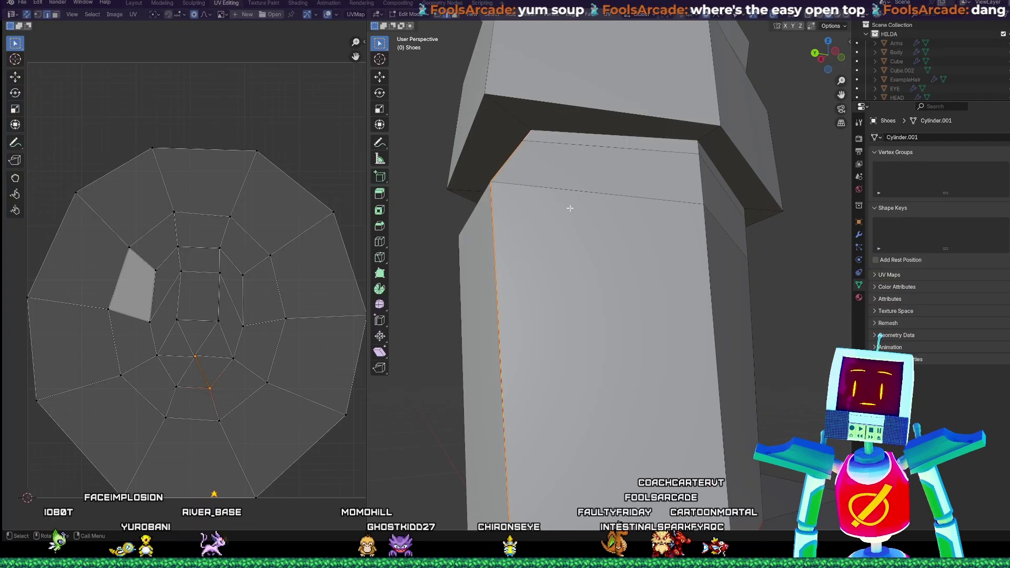
- Select the edge loop where the boot shaft meets the underside of the cuff and mark it as a seam
{"action": "middle_click_drag", "start_coordinate": [569, 209], "coordinate": [580, 221]}
{"action": "middle_click_drag", "start_coordinate": [673, 192], "coordinate": [591, 203]}
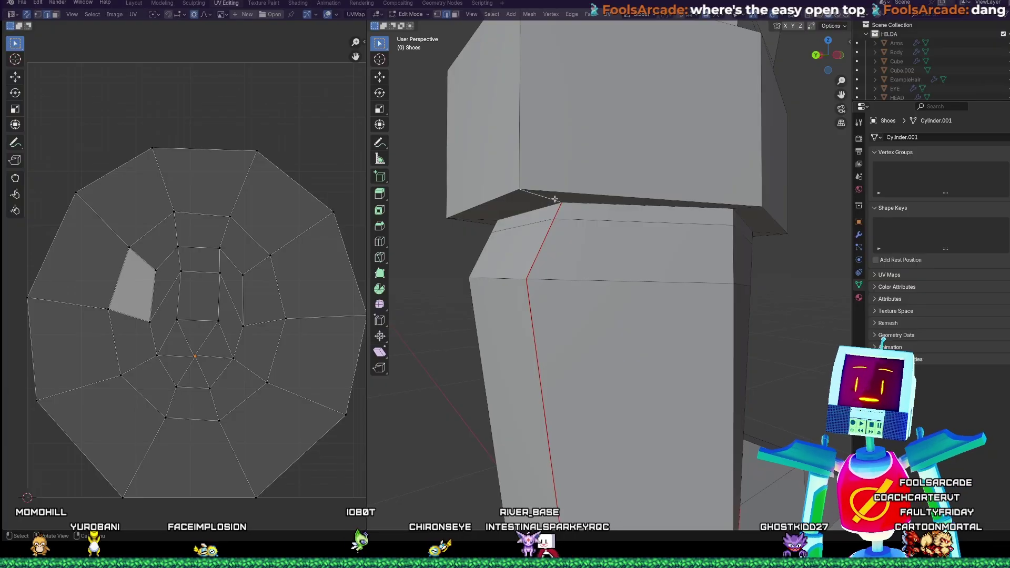
{"action": "middle_click_drag", "start_coordinate": [555, 198], "coordinate": [647, 272]}
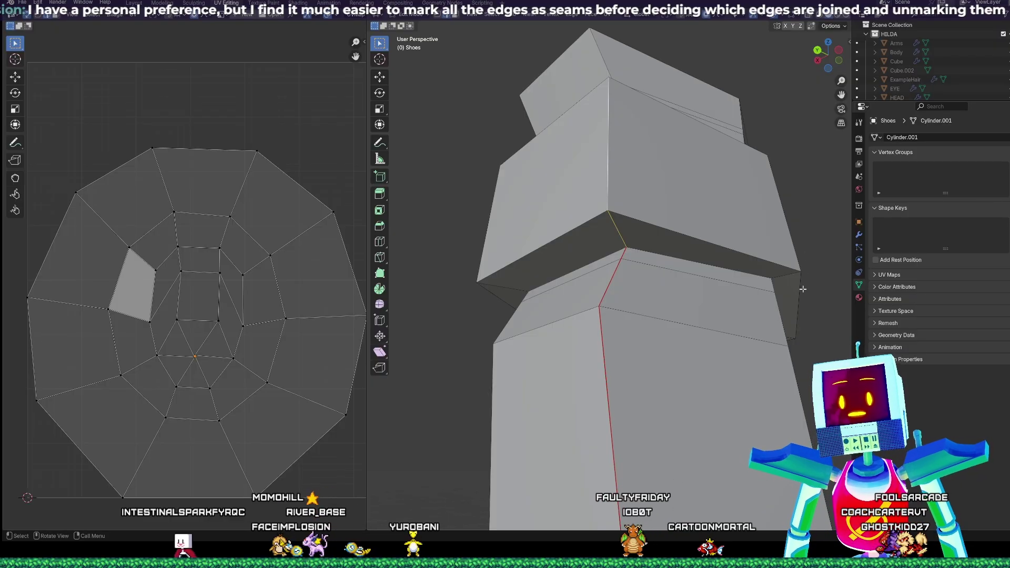
{"action": "middle_click_drag", "start_coordinate": [808, 288], "coordinate": [623, 306]}
{"action": "right_click", "coordinate": [648, 267]}
{"action": "left_click", "coordinate": [648, 267]}
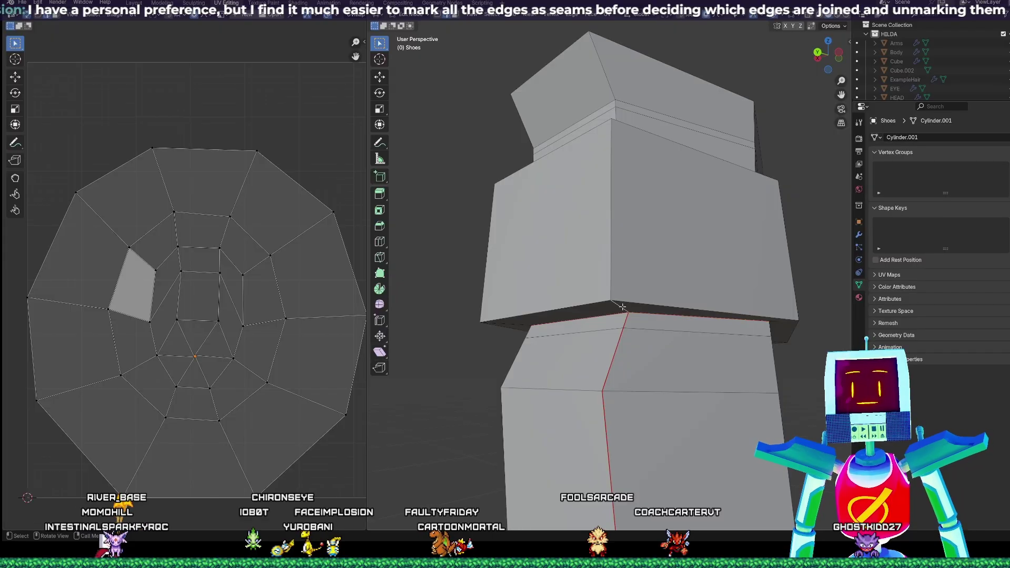
- Select the vertical edges up the back of the cuff and collar to the top rim, mark them as a seam, and clear the selection
{"action": "left_click", "coordinate": [606, 266]}
{"action": "middle_click_drag", "start_coordinate": [606, 267], "coordinate": [629, 323]}
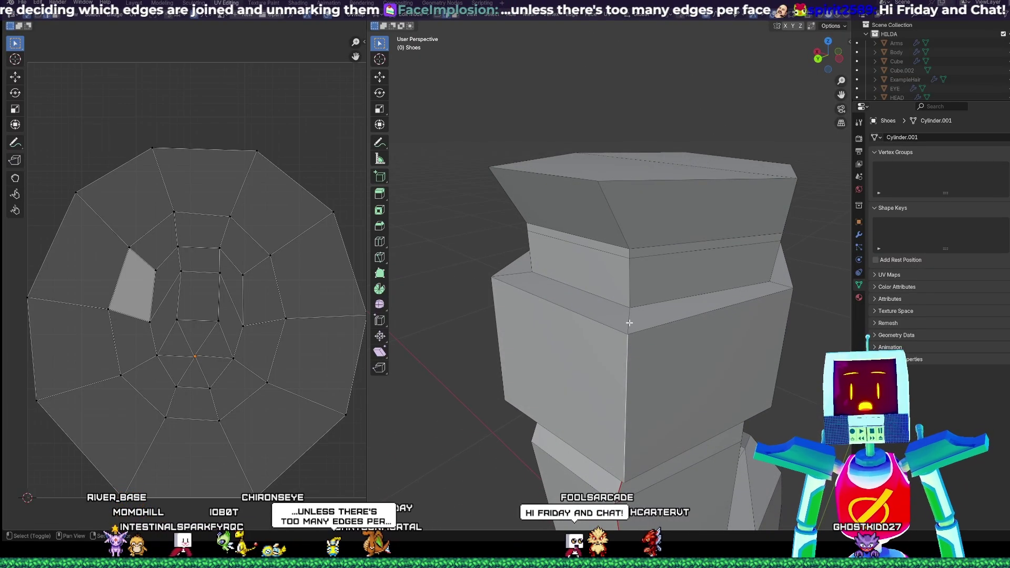
{"action": "right_click", "coordinate": [625, 243]}
{"action": "left_click", "coordinate": [624, 244]}
{"action": "middle_click_drag", "start_coordinate": [624, 244], "coordinate": [641, 225]}
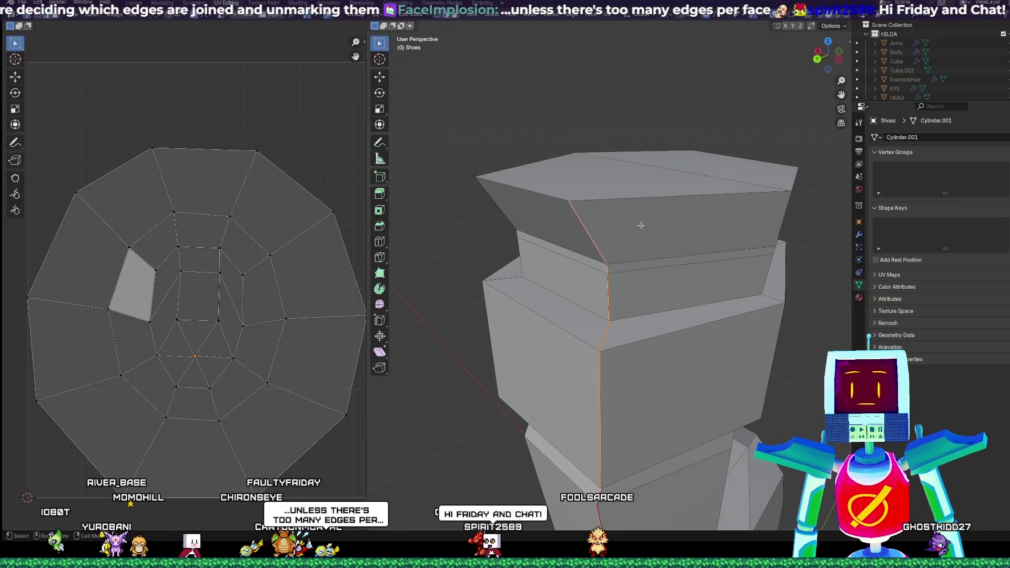
{"action": "key", "text": "alt+a"}
- Select the outer edge loop around the boot's top rim and mark it as a seam
{"action": "left_click", "coordinate": [532, 164], "text": "shift"}
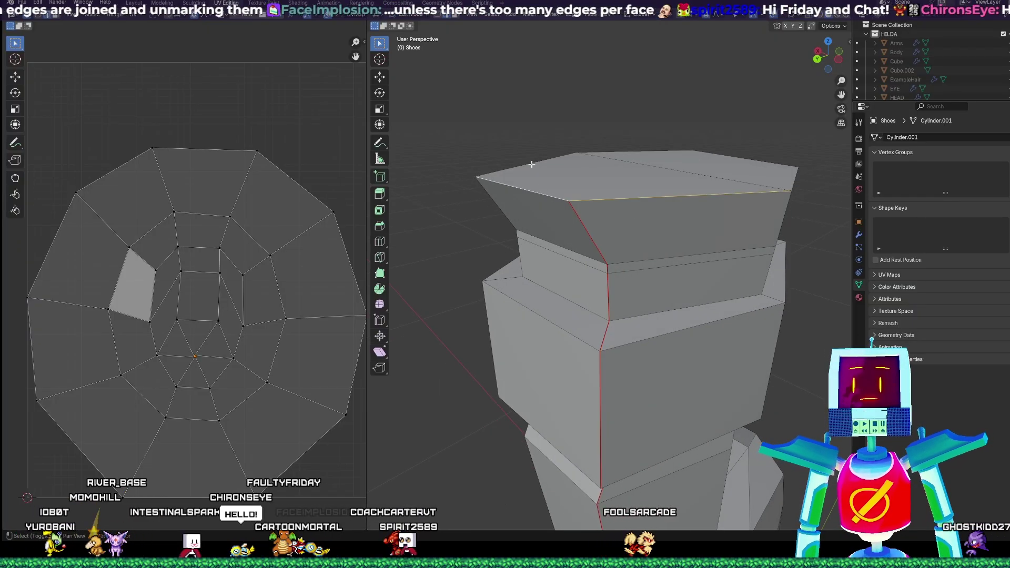
{"action": "middle_click_drag", "start_coordinate": [640, 168], "coordinate": [709, 175]}
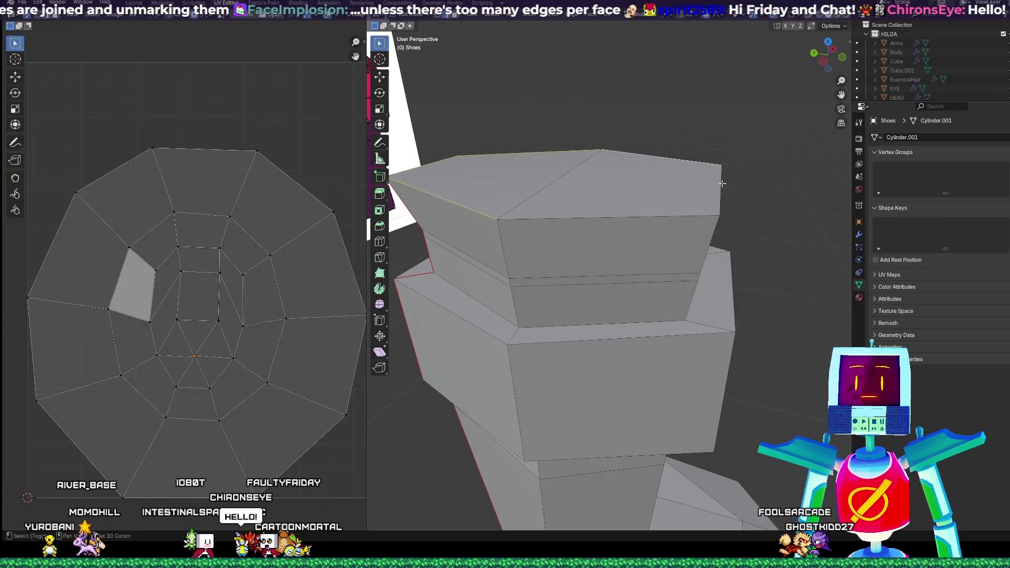
{"action": "right_click", "coordinate": [638, 219]}
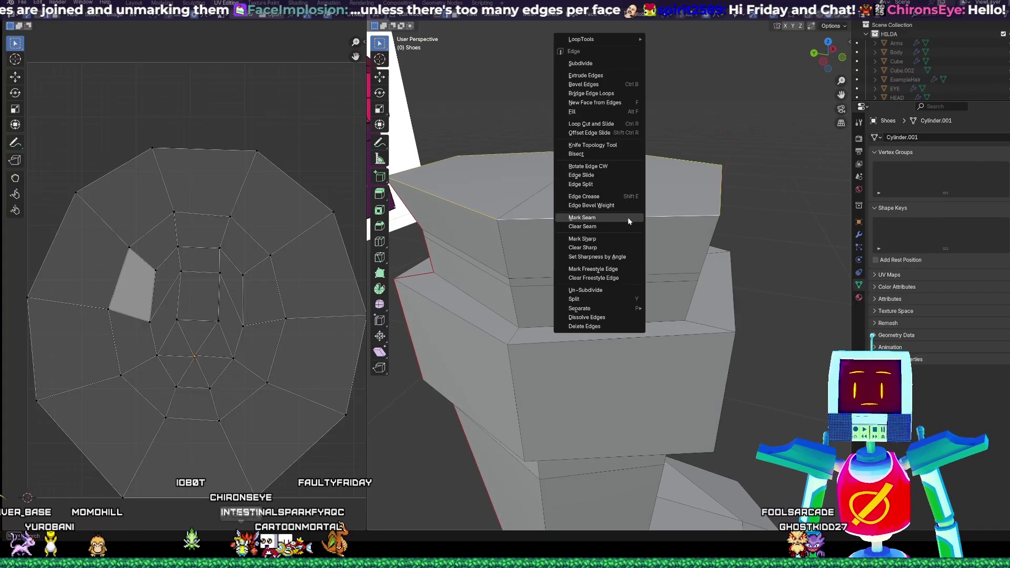
{"action": "left_click", "coordinate": [627, 217]}
- Select the edge loop where the upper collar meets the top of the cuff and mark it as a seam
{"action": "left_click", "coordinate": [510, 324]}
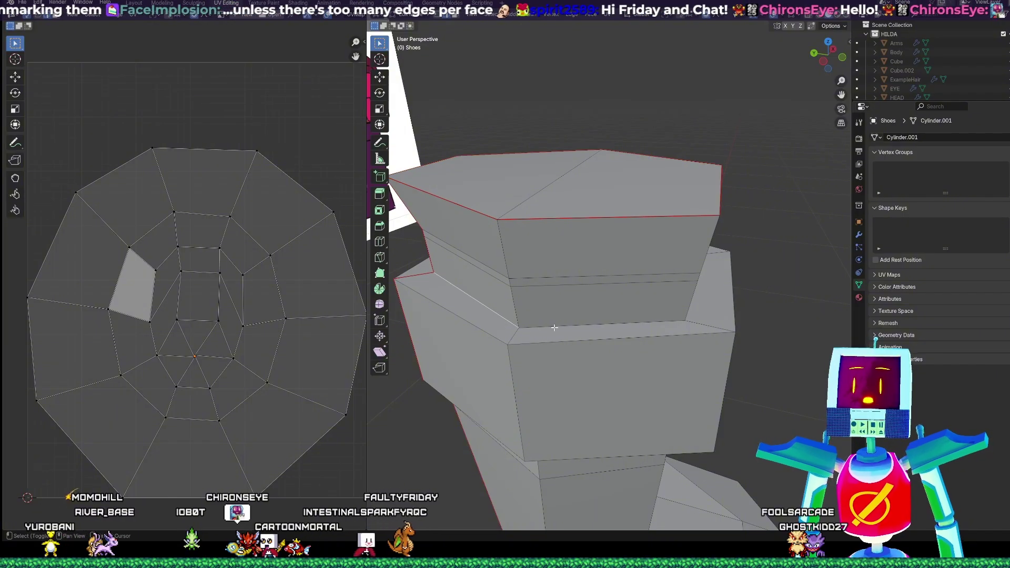
{"action": "middle_click_drag", "start_coordinate": [679, 316], "coordinate": [575, 274]}
{"action": "left_click", "coordinate": [596, 289], "text": "shift"}
{"action": "middle_click_drag", "start_coordinate": [684, 264], "coordinate": [668, 248]}
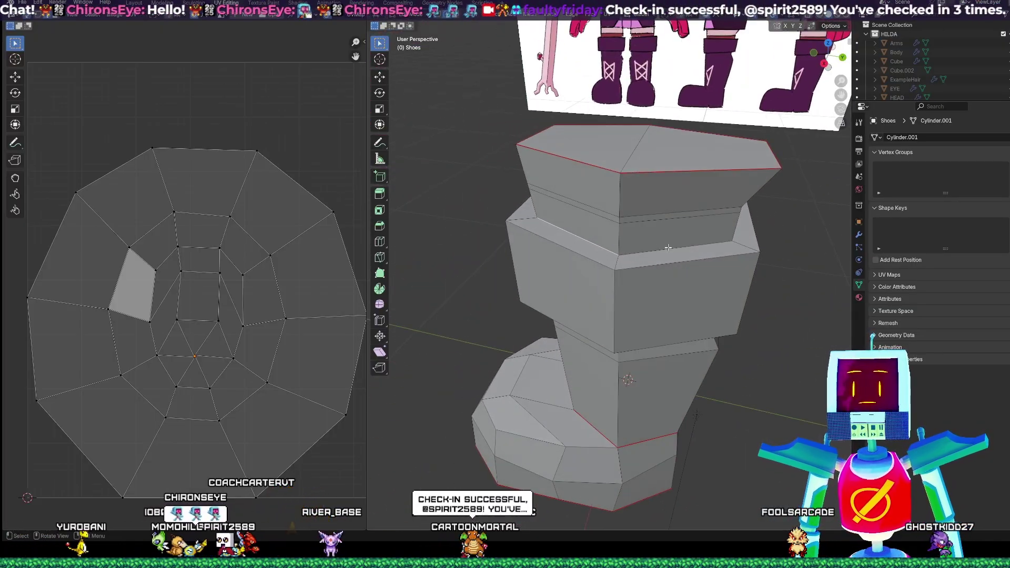
{"action": "middle_click_drag", "start_coordinate": [739, 254], "coordinate": [671, 243]}
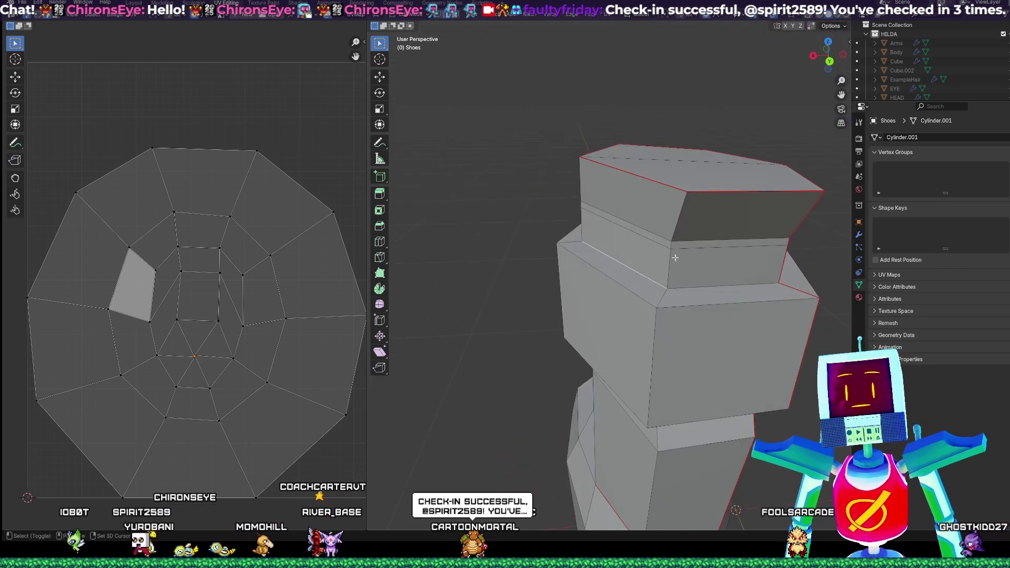
{"action": "right_click", "coordinate": [716, 287]}
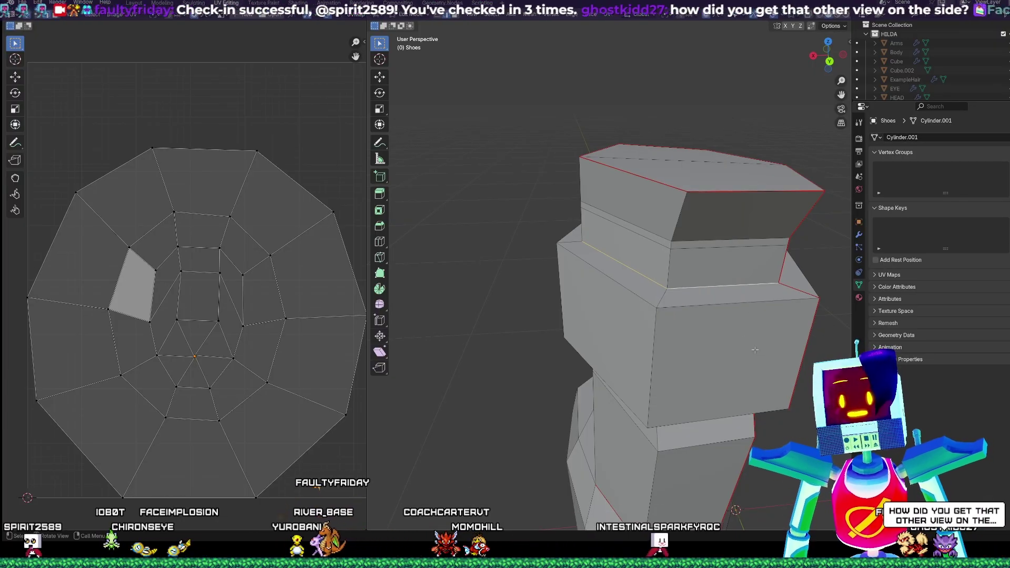
{"action": "right_click", "coordinate": [704, 290]}
{"action": "left_click", "coordinate": [693, 290]}
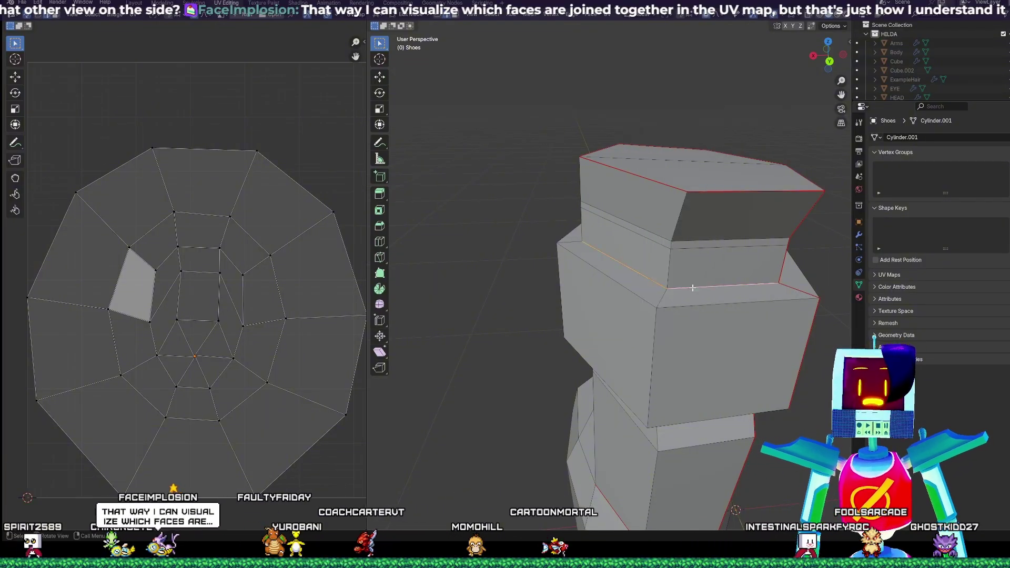
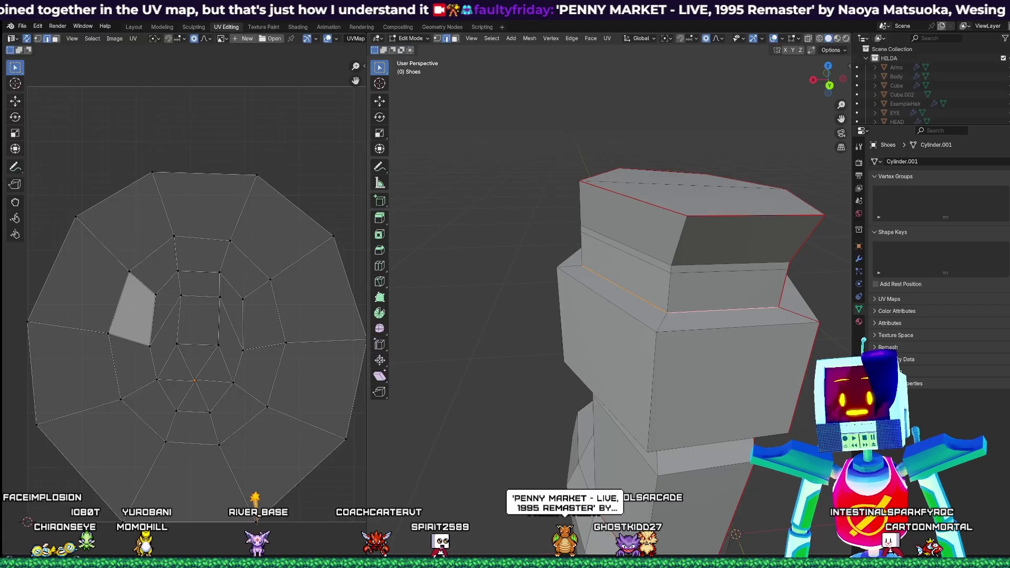
- Select the entire boot mesh and unwrap it with the Angle Based method
{"action": "middle_click_drag", "start_coordinate": [547, 262], "coordinate": [649, 317]}
{"action": "middle_click_drag", "start_coordinate": [663, 279], "coordinate": [610, 373]}
{"action": "middle_click_drag", "start_coordinate": [592, 179], "coordinate": [624, 332]}
{"action": "middle_click_drag", "start_coordinate": [542, 371], "coordinate": [659, 343]}
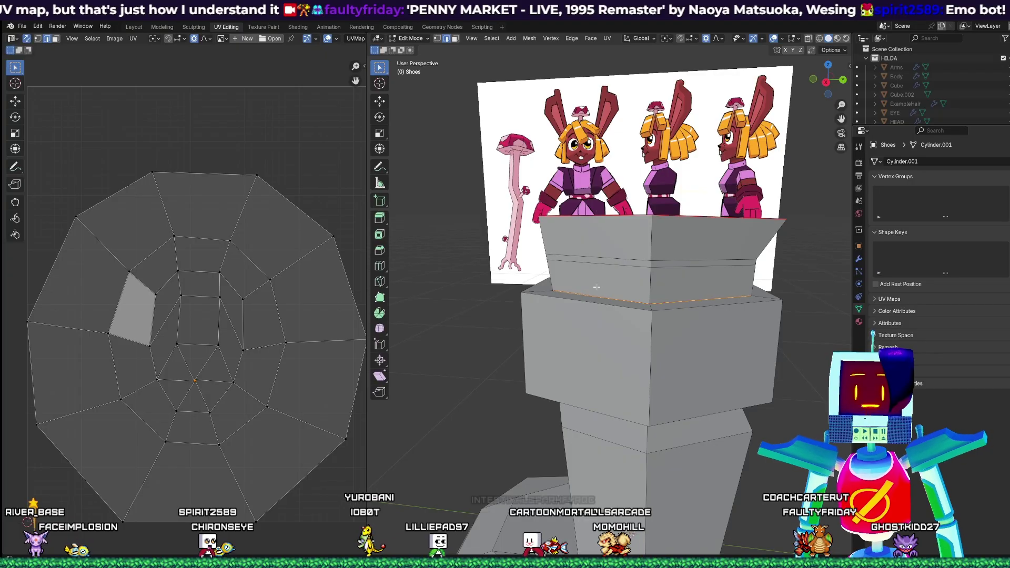
{"action": "middle_click_drag", "start_coordinate": [596, 287], "coordinate": [609, 286]}
{"action": "middle_click_drag", "start_coordinate": [700, 278], "coordinate": [644, 205]}
{"action": "middle_click_drag", "start_coordinate": [594, 305], "coordinate": [608, 335]}
{"action": "key", "text": "a"}
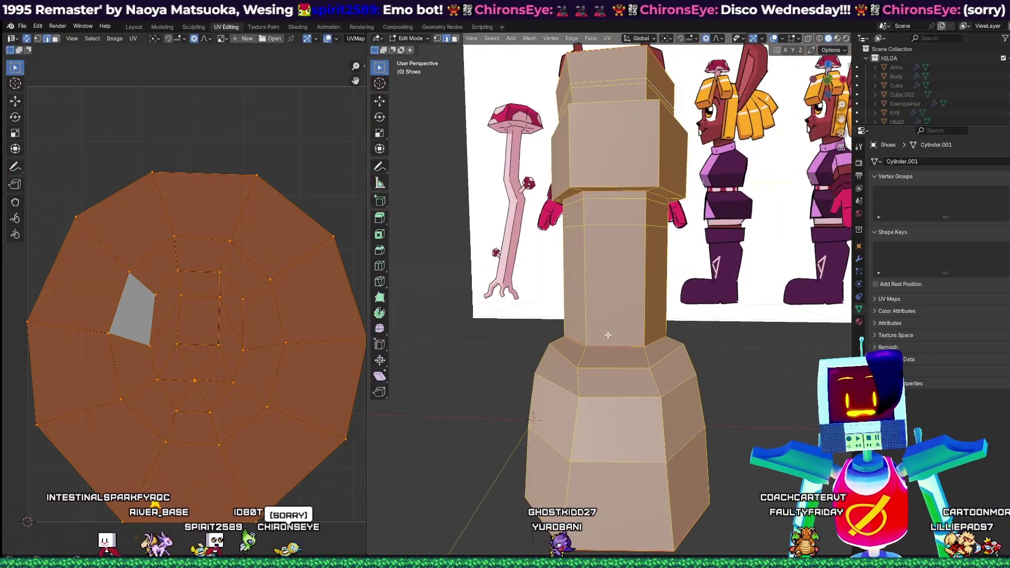
{"action": "key", "text": "u"}
{"action": "mouse_move", "coordinate": [608, 335]}
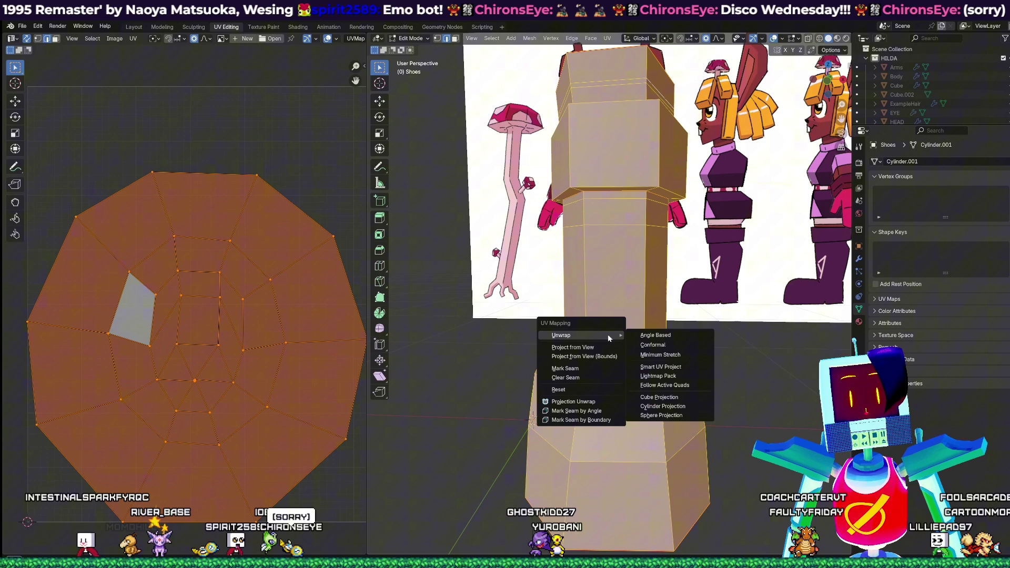
{"action": "left_click", "coordinate": [656, 336]}
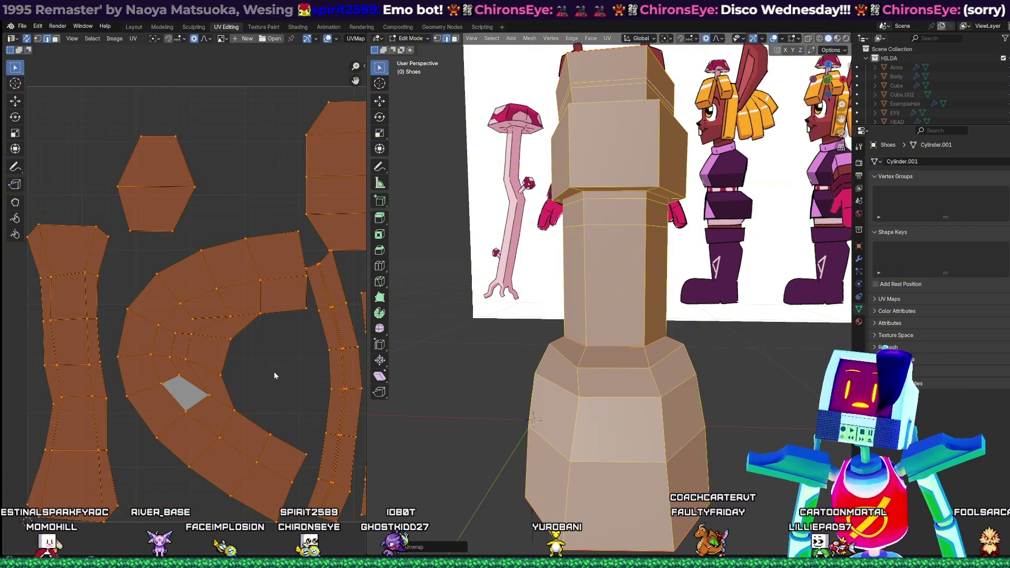
- Fit the unwrapped islands in view and widen the UV editor area
{"action": "scroll", "coordinate": [274, 373], "scroll_direction": "down", "scroll_amount": 2}
{"action": "scroll", "coordinate": [274, 379], "scroll_direction": "up", "scroll_amount": 1}
{"action": "scroll", "coordinate": [270, 377], "scroll_direction": "down", "scroll_amount": 1}
{"action": "left_click", "coordinate": [262, 366]}
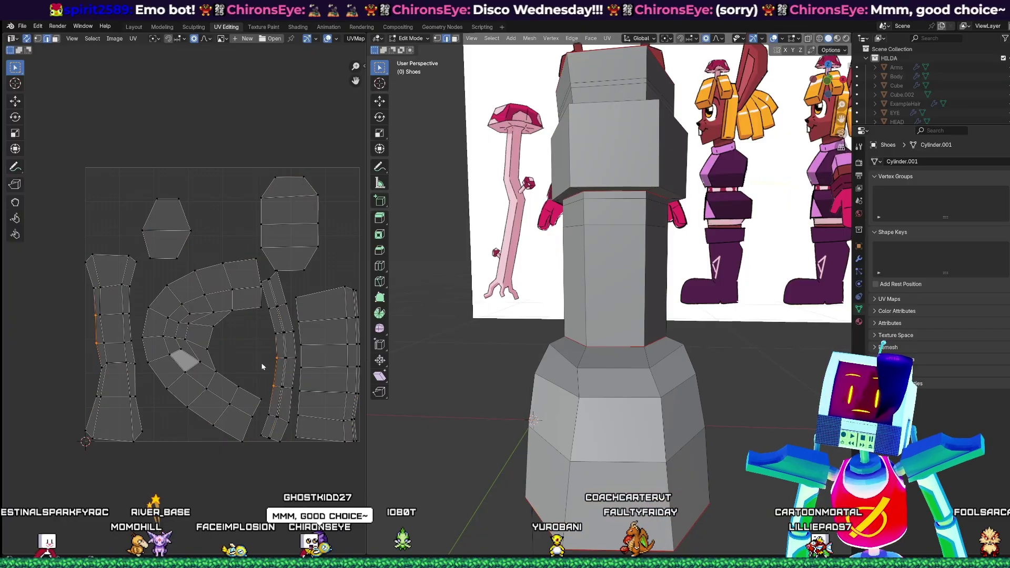
{"action": "middle_click_drag", "start_coordinate": [263, 366], "coordinate": [203, 366]}
{"action": "left_click", "coordinate": [263, 291]}
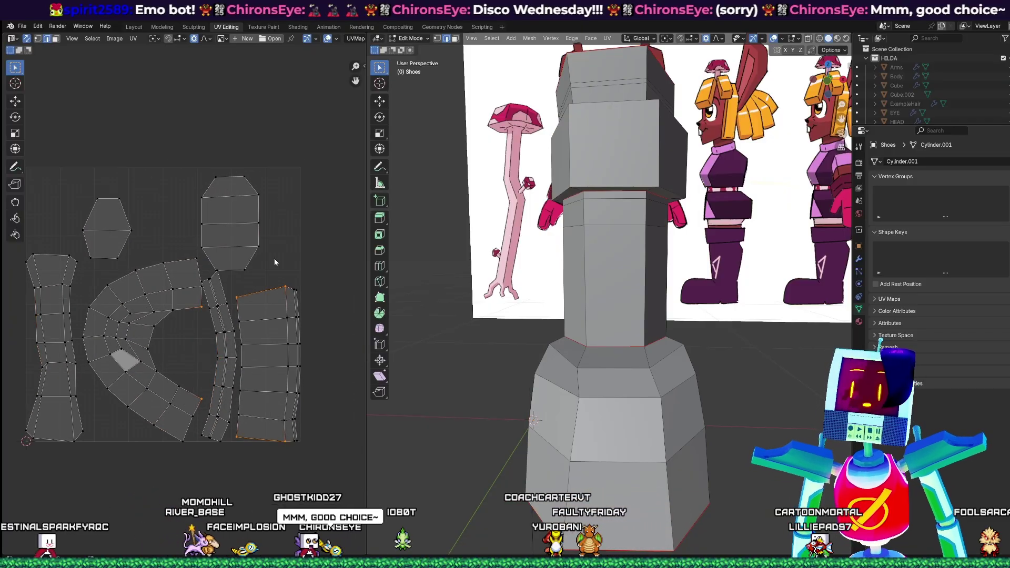
{"action": "mouse_move", "coordinate": [264, 278]}
{"action": "middle_mouse_down"}
{"action": "mouse_move", "coordinate": [290, 277]}
{"action": "mouse_move", "coordinate": [276, 276]}
{"action": "middle_mouse_up"}
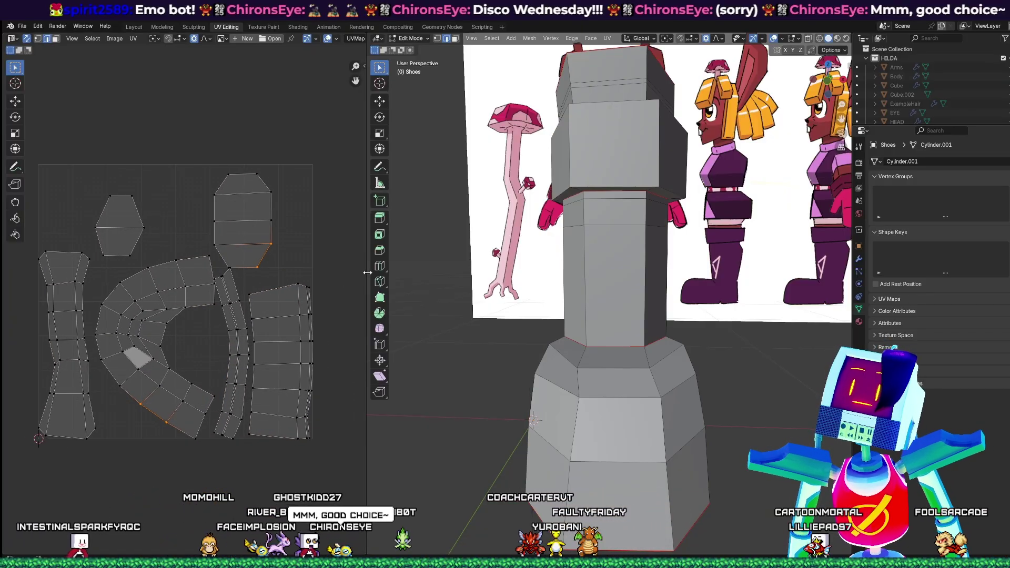
{"action": "left_click_drag", "start_coordinate": [367, 272], "coordinate": [416, 272]}
- Box-select the tall narrow UV island, clear it, and box-select part of the curved island to examine the matching boot areas
{"action": "left_click_drag", "start_coordinate": [53, 232], "coordinate": [134, 474]}
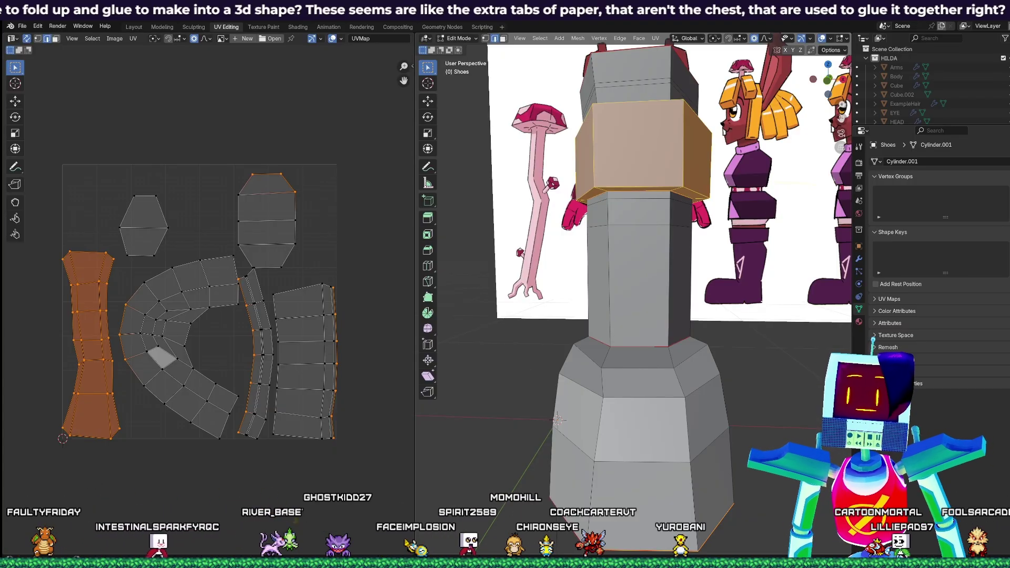
{"action": "middle_click_drag", "start_coordinate": [210, 305], "coordinate": [210, 307]}
{"action": "middle_click_drag", "start_coordinate": [316, 221], "coordinate": [291, 274]}
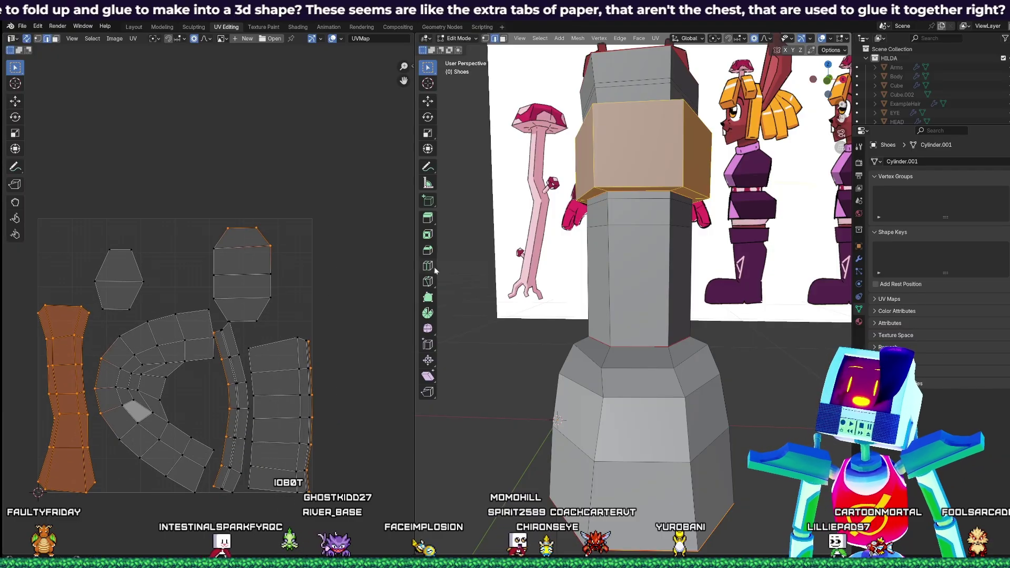
{"action": "left_click", "coordinate": [717, 262]}
{"action": "middle_click_drag", "start_coordinate": [717, 261], "coordinate": [662, 273]}
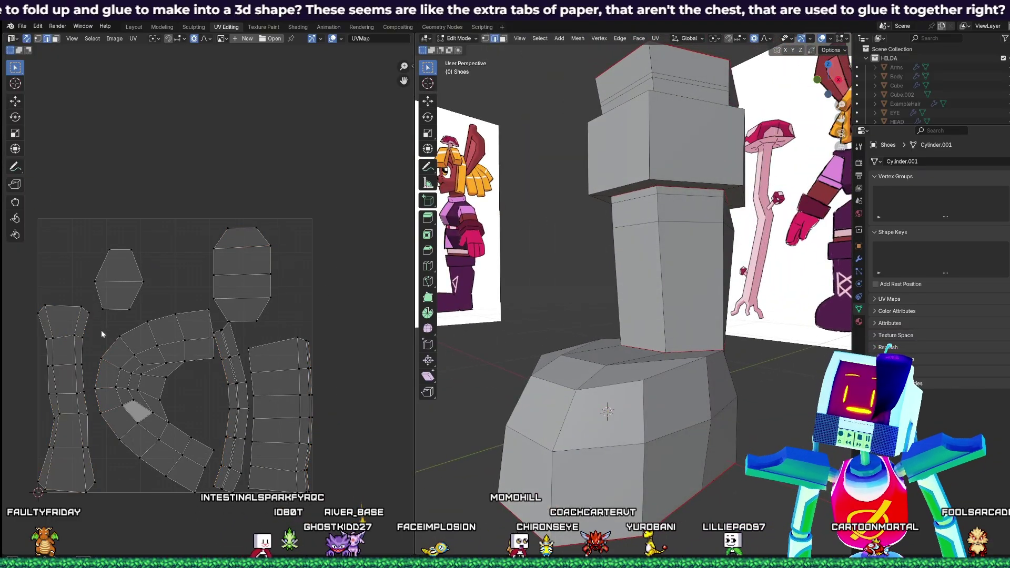
{"action": "left_click_drag", "start_coordinate": [103, 334], "coordinate": [183, 466]}
{"action": "middle_click_drag", "start_coordinate": [609, 355], "coordinate": [526, 358]}
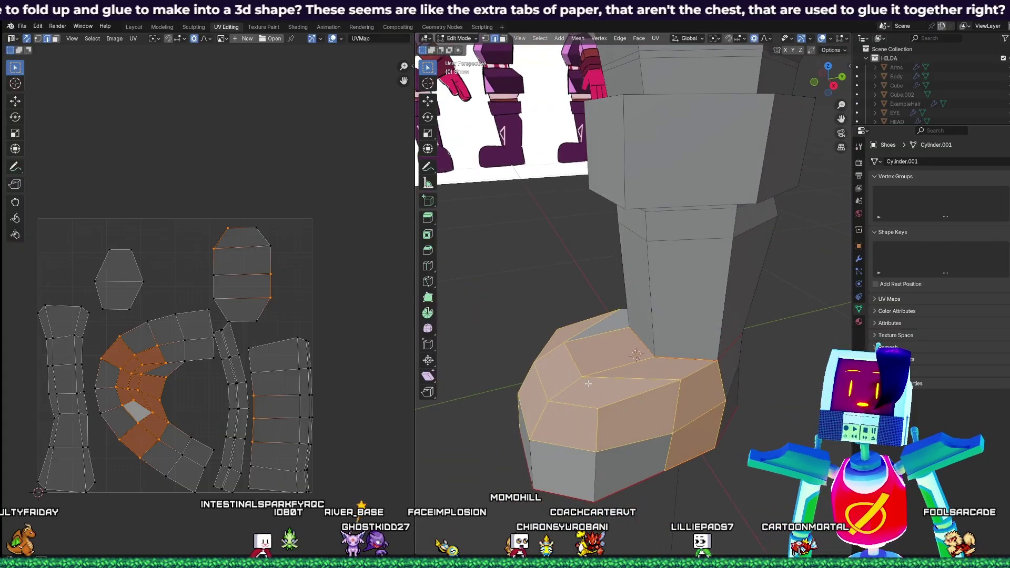
- Switch to face selection and select individual inner faces of the curved UV island to identify them on the foot
{"action": "key", "text": "3"}
{"action": "key", "text": "alt+a"}
{"action": "left_click", "coordinate": [150, 404]}
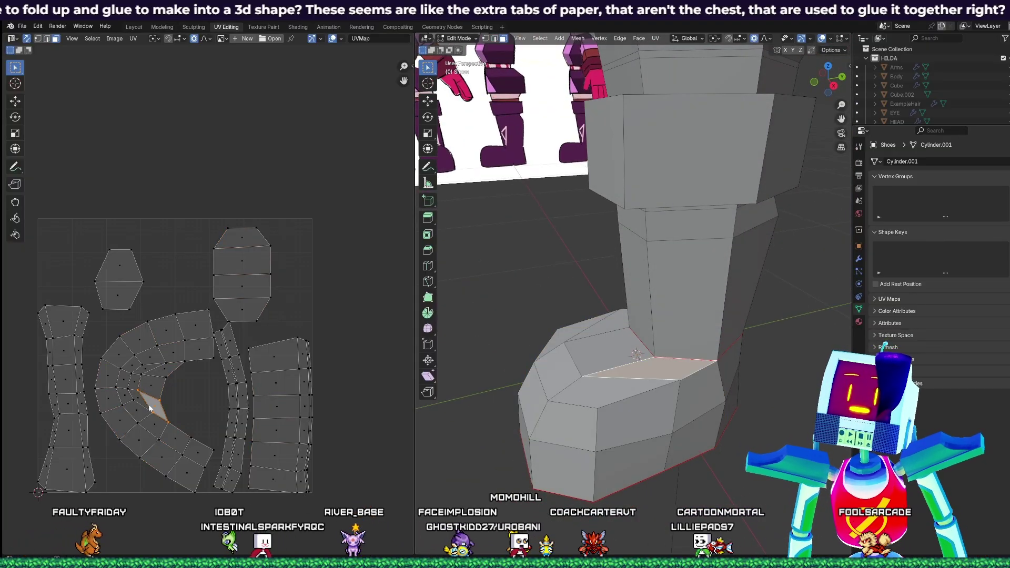
{"action": "left_click", "coordinate": [134, 391]}
{"action": "left_click", "coordinate": [140, 371]}
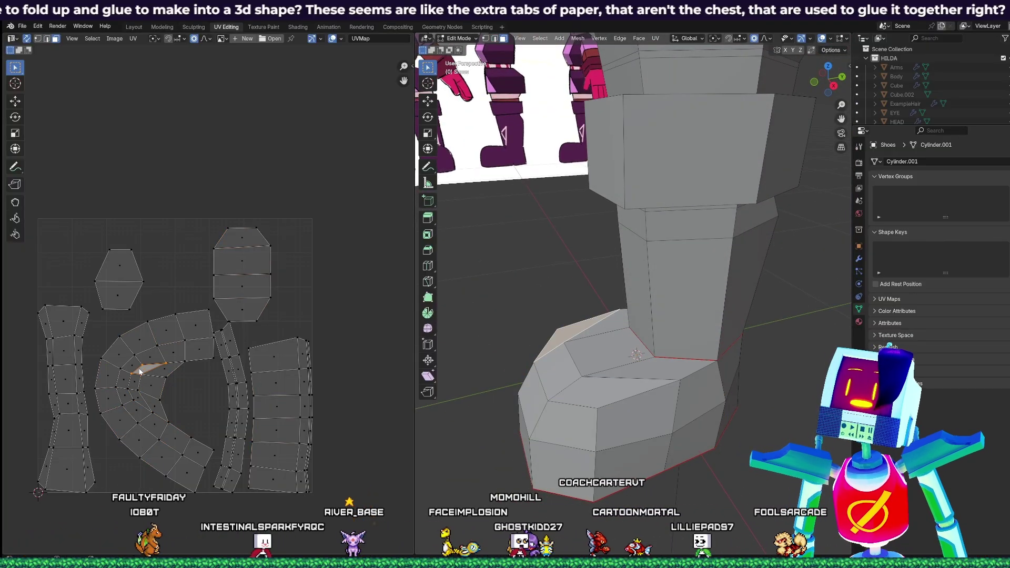
{"action": "left_click", "coordinate": [155, 389]}
{"action": "left_click", "coordinate": [151, 402]}
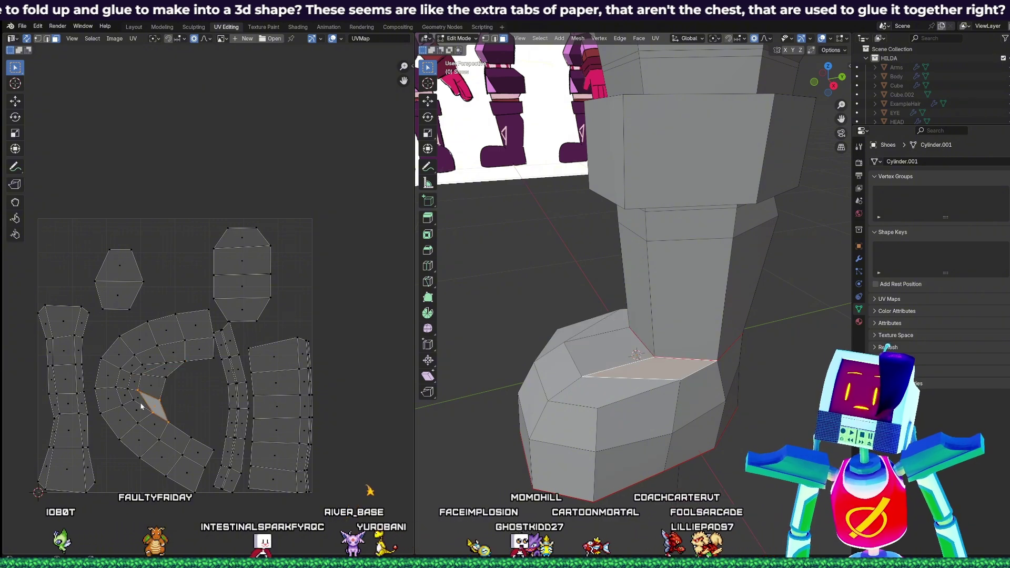
{"action": "left_click", "coordinate": [133, 394]}
{"action": "left_click", "coordinate": [137, 416]}
{"action": "mouse_move", "coordinate": [645, 369]}
{"action": "middle_mouse_down"}
{"action": "mouse_move", "coordinate": [707, 373]}
{"action": "mouse_move", "coordinate": [610, 377]}
{"action": "mouse_move", "coordinate": [723, 382]}
{"action": "mouse_move", "coordinate": [658, 380]}
{"action": "middle_mouse_up"}
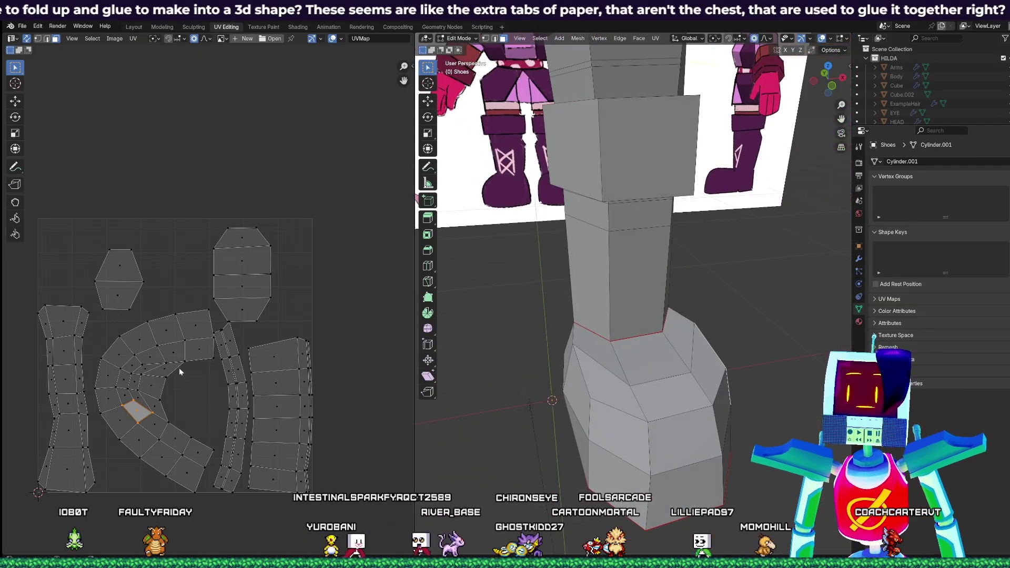
{"action": "left_click", "coordinate": [155, 388]}
{"action": "middle_click_drag", "start_coordinate": [607, 333], "coordinate": [634, 336]}
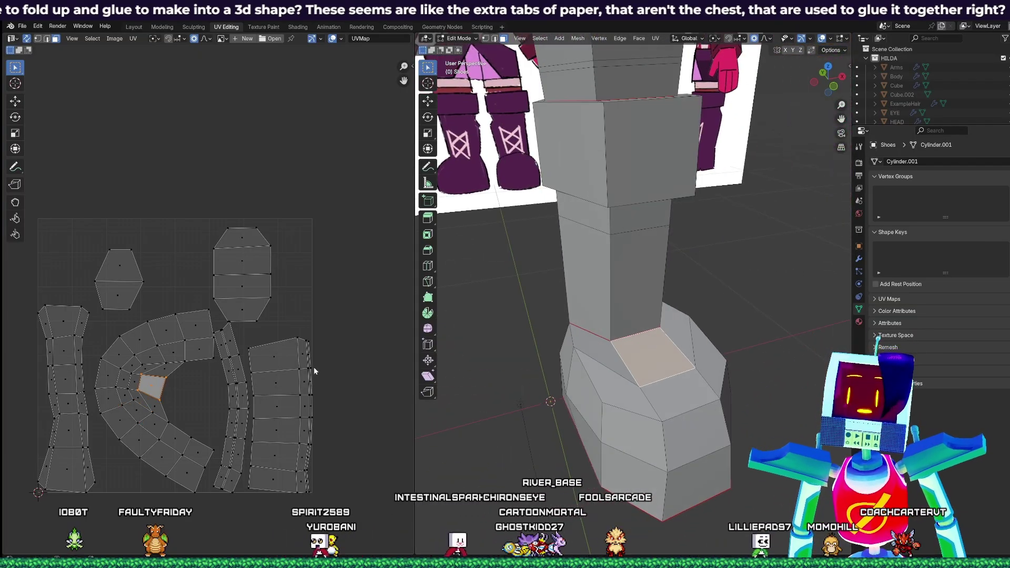
- Box-select the shaft faces below the boot's cuff to see which UV islands they belong to
{"action": "middle_click_drag", "start_coordinate": [538, 289], "coordinate": [511, 313]}
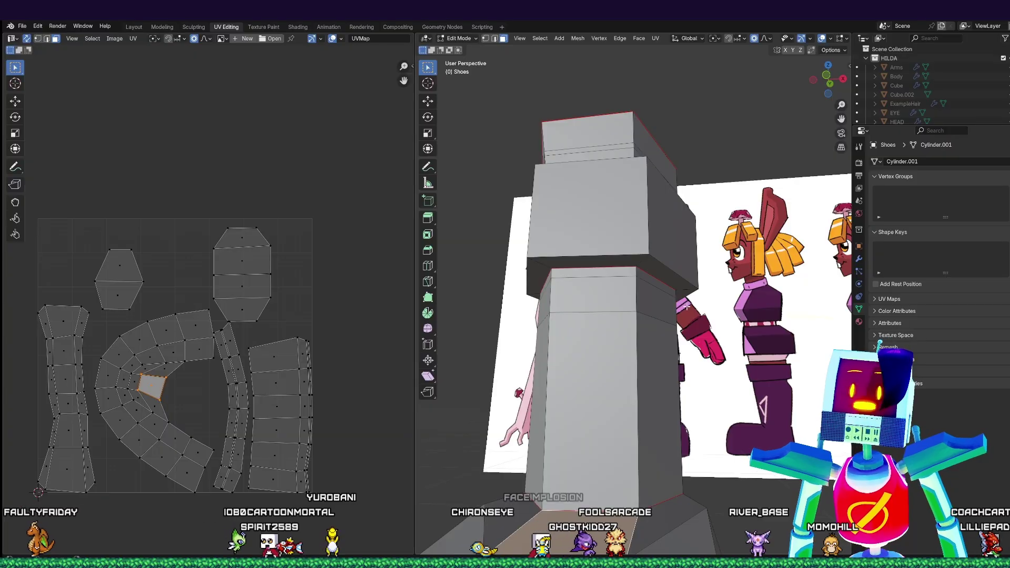
{"action": "middle_click_drag", "start_coordinate": [568, 368], "coordinate": [593, 404]}
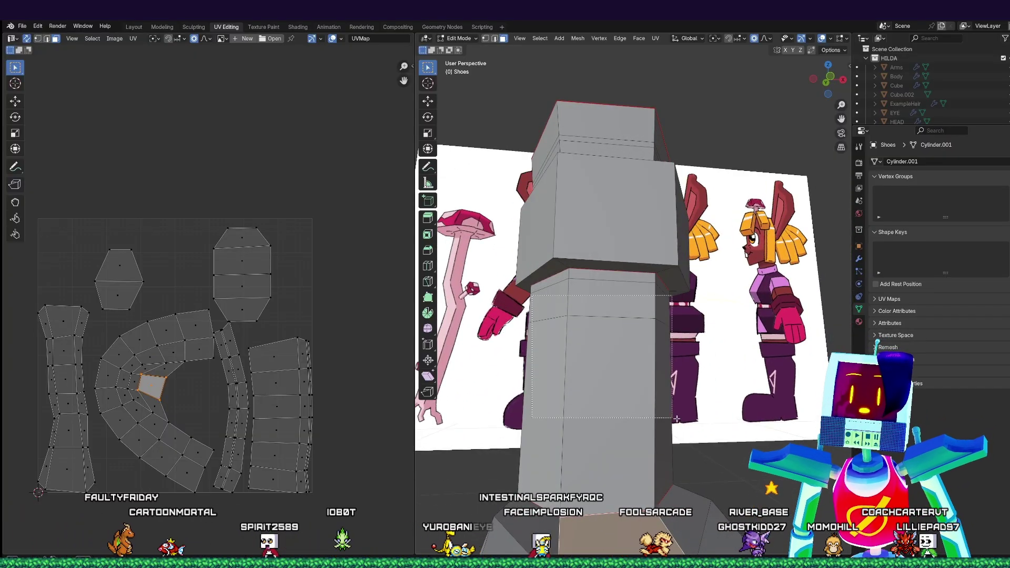
{"action": "left_click_drag", "start_coordinate": [676, 419], "coordinate": [676, 418]}
{"action": "middle_click_drag", "start_coordinate": [579, 320], "coordinate": [574, 314]}
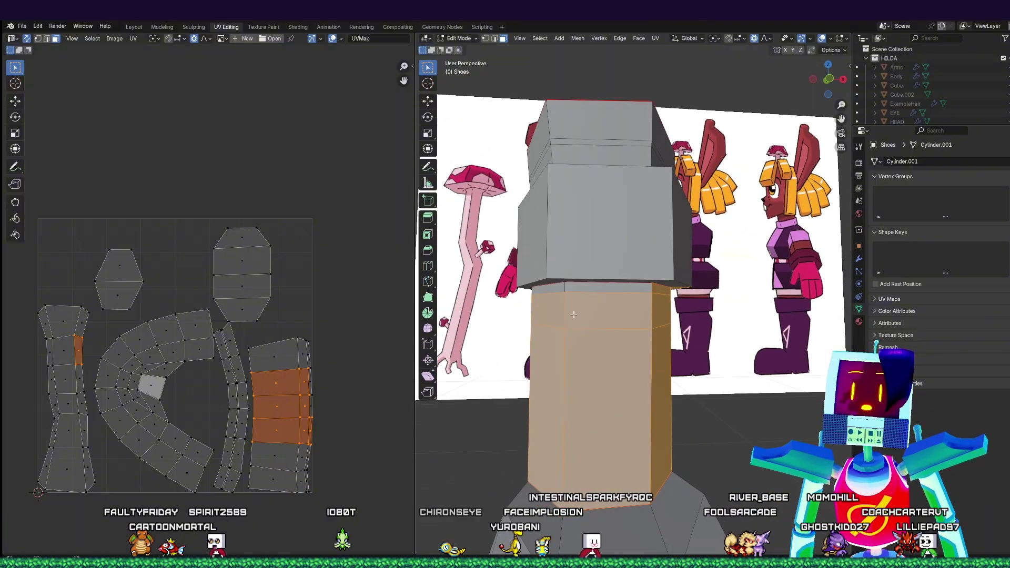
- Select the shaft faces one by one, including the narrow strip under the cuff, to match them to the rectangular UV island
{"action": "left_click", "coordinate": [543, 289]}
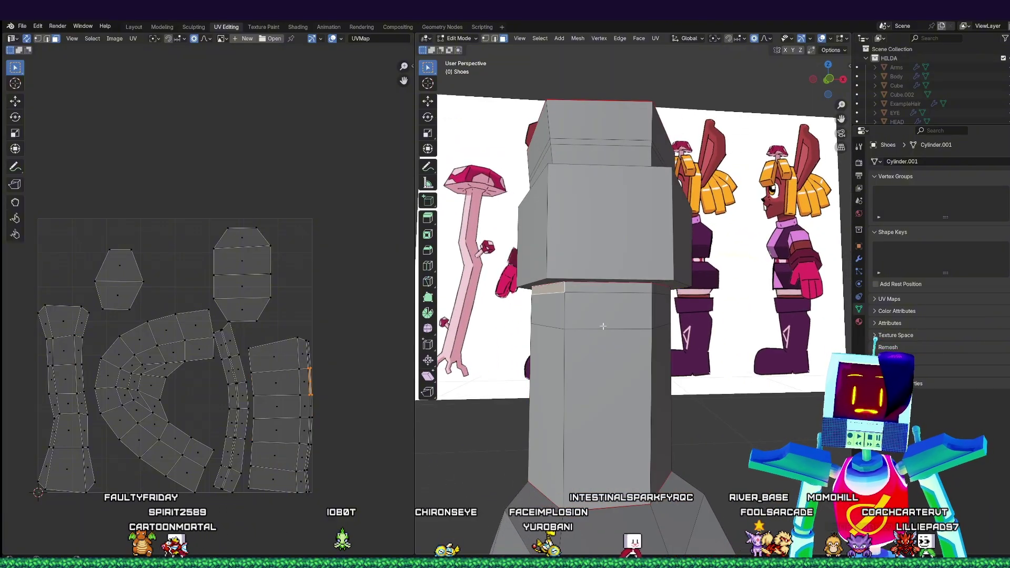
{"action": "left_click", "coordinate": [550, 360], "text": "shift"}
{"action": "left_click", "coordinate": [549, 315], "text": "shift"}
{"action": "left_click", "coordinate": [596, 318], "text": "shift"}
{"action": "left_click", "coordinate": [604, 365], "text": "shift"}
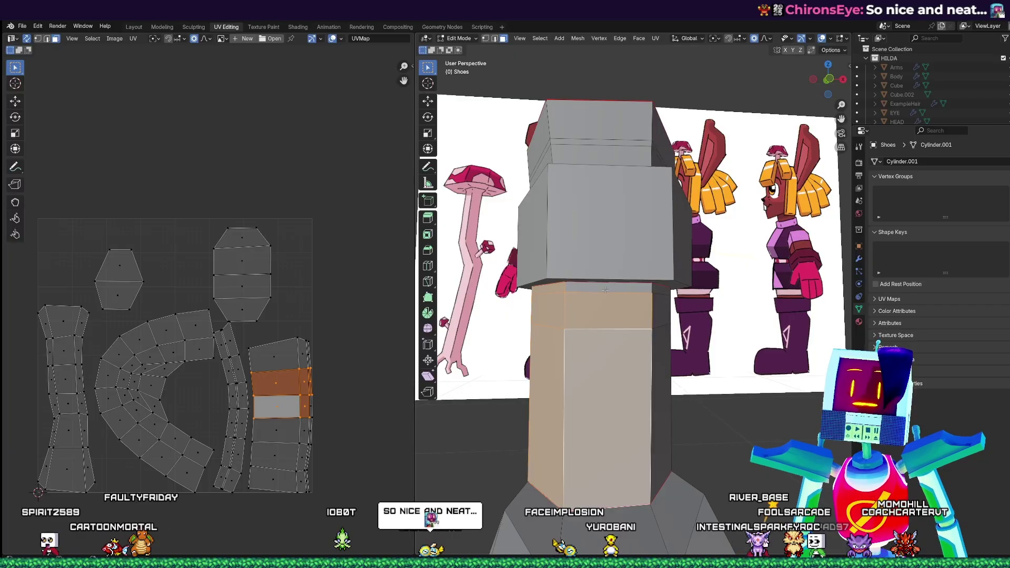
{"action": "left_click", "coordinate": [605, 290], "text": "shift"}
{"action": "left_click", "coordinate": [657, 366], "text": "shift"}
{"action": "middle_click_drag", "start_coordinate": [656, 366], "coordinate": [639, 351]}
{"action": "left_click", "coordinate": [632, 311], "text": "shift"}
{"action": "left_click", "coordinate": [625, 283], "text": "shift"}
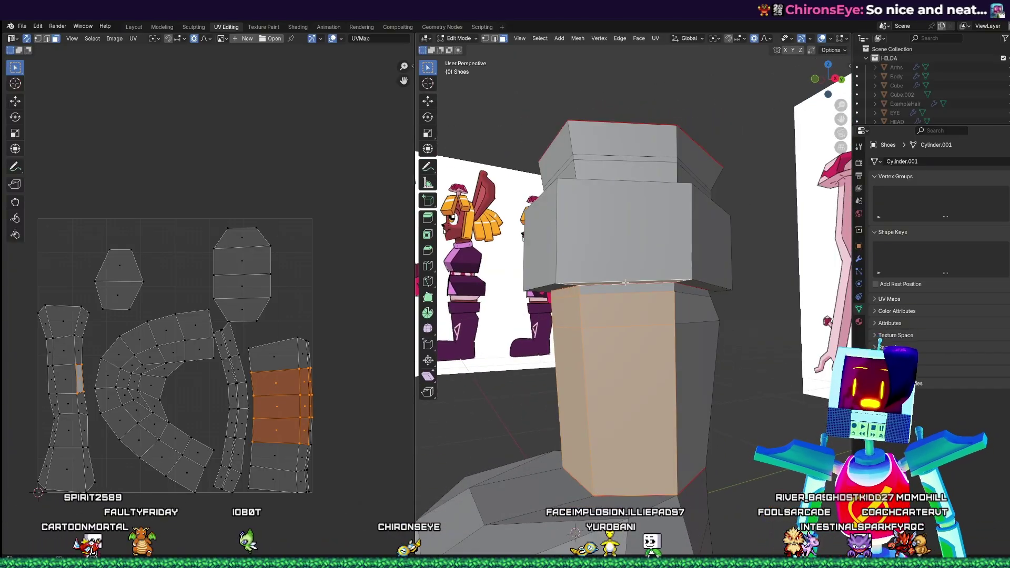
{"action": "left_click", "coordinate": [641, 289], "text": "shift"}
- Extend the selection around the shaft and add the remaining faces of its UV island to compare both shapes
{"action": "middle_click_drag", "start_coordinate": [687, 320], "coordinate": [693, 296]}
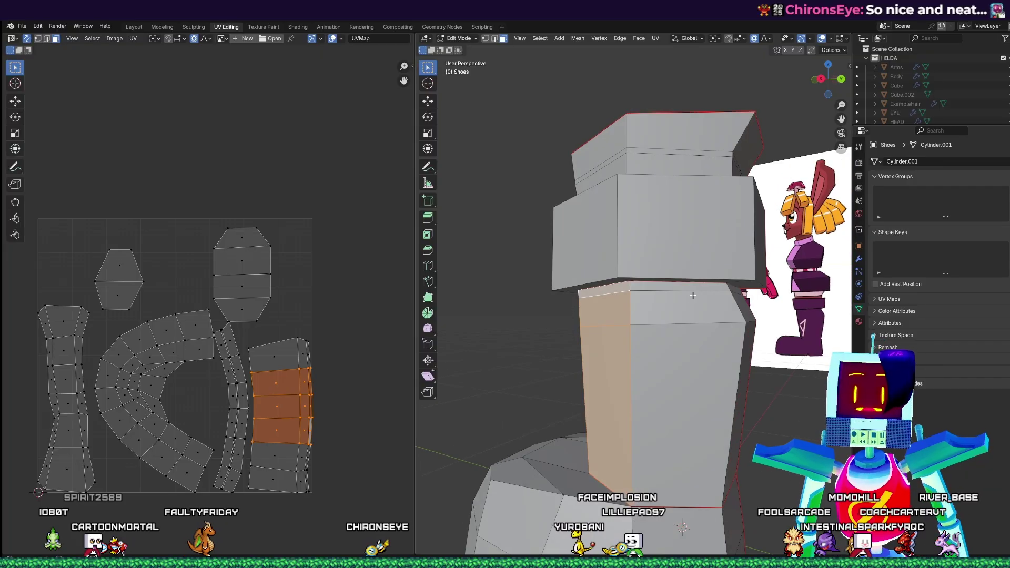
{"action": "left_click", "coordinate": [689, 329], "text": "shift"}
{"action": "middle_click_drag", "start_coordinate": [690, 329], "coordinate": [671, 348]}
{"action": "left_click", "coordinate": [663, 295], "text": "shift"}
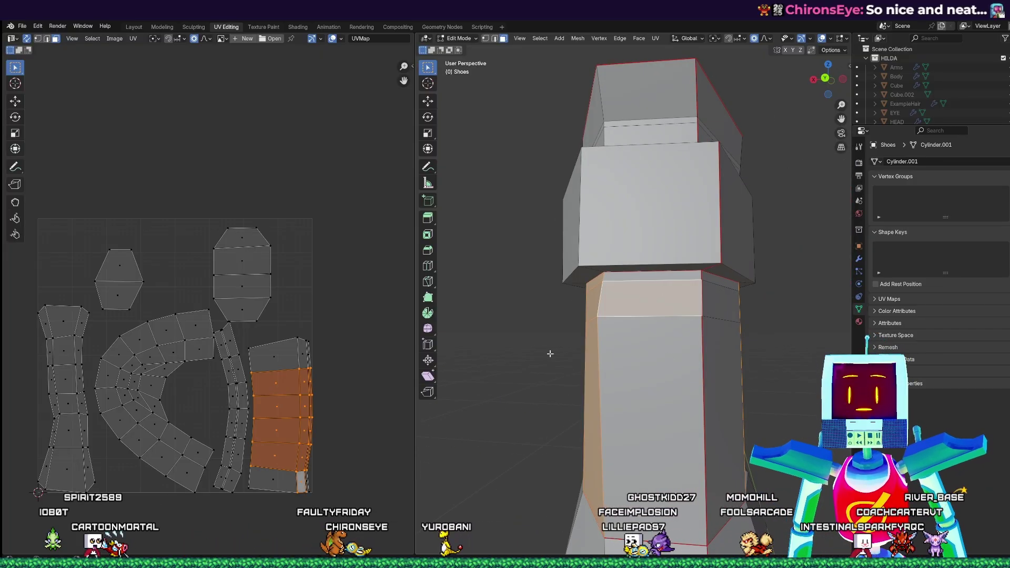
{"action": "middle_click_drag", "start_coordinate": [550, 354], "coordinate": [717, 354]}
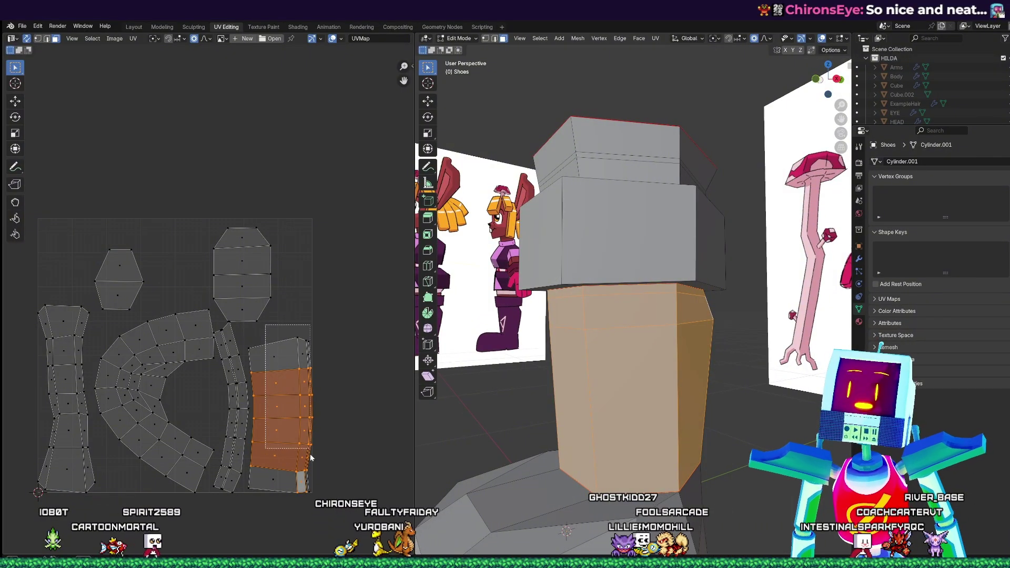
{"action": "left_click", "coordinate": [277, 355], "text": "shift"}
{"action": "middle_click_drag", "start_coordinate": [605, 336], "coordinate": [542, 330]}
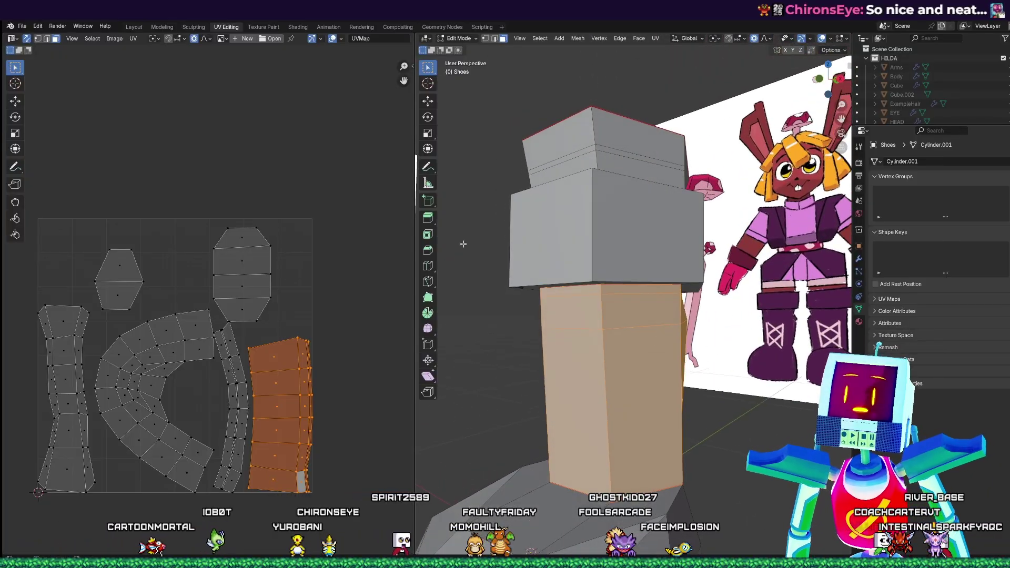
- Box-select the wide cuff's faces from several sides to match them to the tall, narrow UV island
{"action": "left_click_drag", "start_coordinate": [498, 211], "coordinate": [652, 269]}
{"action": "middle_click_drag", "start_coordinate": [721, 269], "coordinate": [621, 267]}
{"action": "left_click_drag", "start_coordinate": [539, 237], "coordinate": [551, 237]}
{"action": "left_click_drag", "start_coordinate": [764, 265], "coordinate": [768, 265]}
{"action": "middle_click_drag", "start_coordinate": [778, 265], "coordinate": [683, 265]}
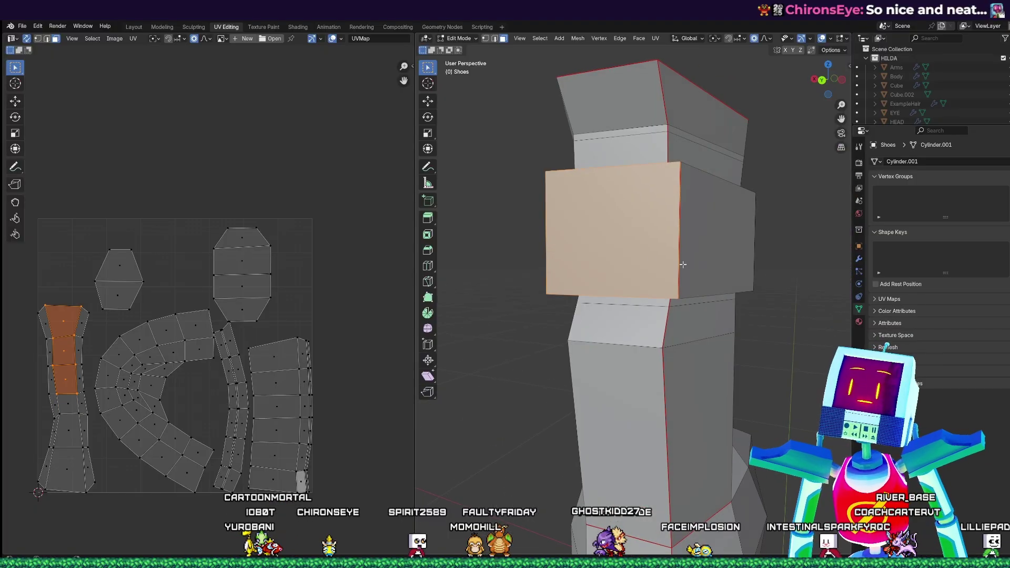
{"action": "left_click_drag", "start_coordinate": [714, 241], "coordinate": [734, 250]}
{"action": "middle_click_drag", "start_coordinate": [778, 269], "coordinate": [605, 273]}
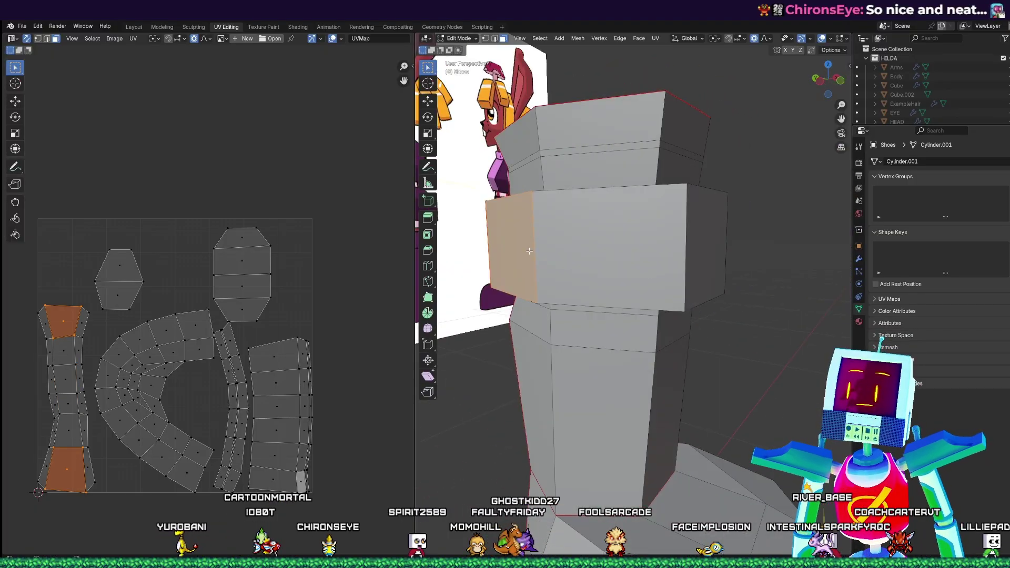
{"action": "left_click_drag", "start_coordinate": [530, 249], "coordinate": [701, 273]}
- Select the rim faces above the cuff to identify them on the thin curved UV strip
{"action": "middle_click_drag", "start_coordinate": [701, 256], "coordinate": [698, 332]}
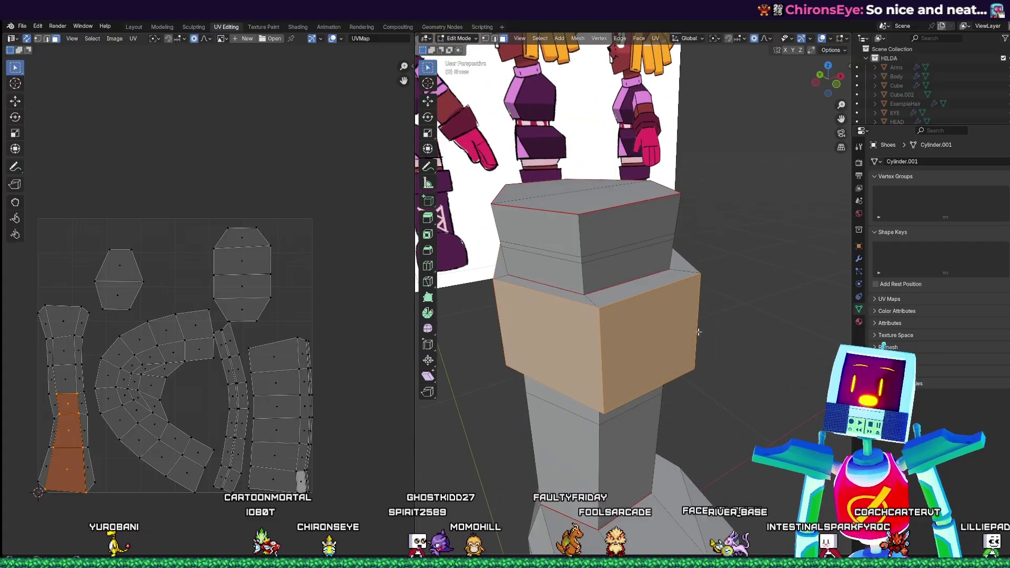
{"action": "left_click_drag", "start_coordinate": [667, 268], "coordinate": [668, 268]}
{"action": "middle_click_drag", "start_coordinate": [669, 269], "coordinate": [558, 226]}
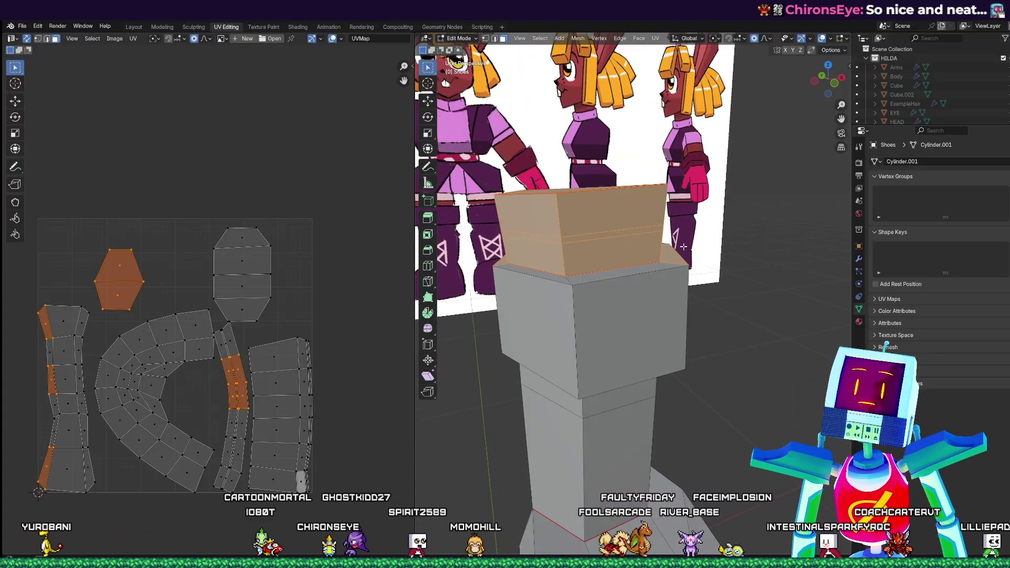
{"action": "left_click", "coordinate": [548, 220]}
{"action": "left_click_drag", "start_coordinate": [625, 243], "coordinate": [626, 244], "text": "shift"}
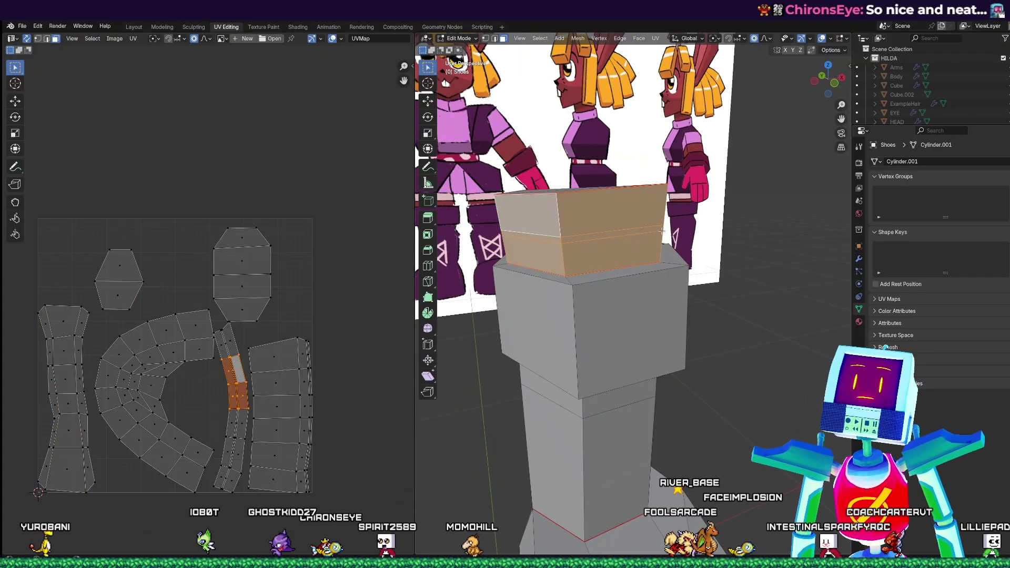
- Select the boot's top cap UV island and scale it down to about 0.65
{"action": "middle_click_drag", "start_coordinate": [626, 244], "coordinate": [701, 299]}
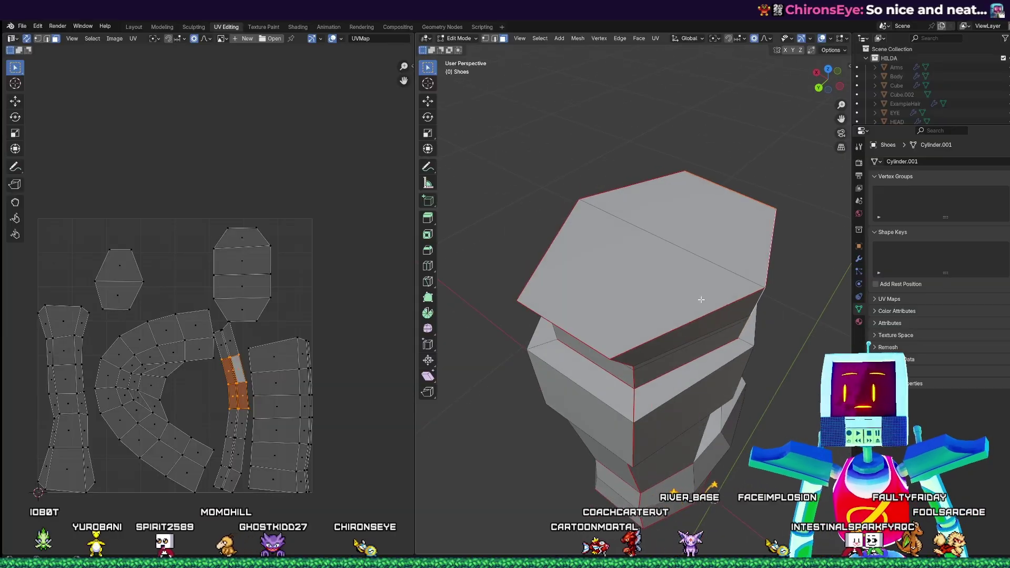
{"action": "left_click", "coordinate": [655, 333]}
{"action": "middle_click_drag", "start_coordinate": [656, 332], "coordinate": [707, 287]}
{"action": "middle_click_drag", "start_coordinate": [620, 294], "coordinate": [639, 363]}
{"action": "left_click_drag", "start_coordinate": [96, 232], "coordinate": [145, 318]}
{"action": "key", "text": "s"}
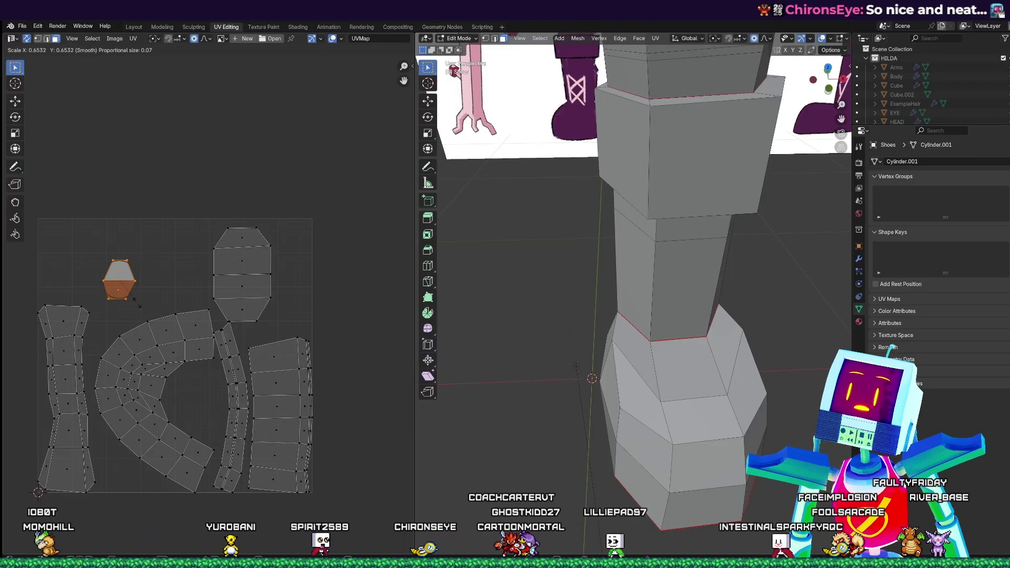
{"action": "left_click", "coordinate": [137, 301]}
- Move the cap's UV island into the upper-left corner of the UV square and shrink it further
{"action": "middle_click_drag", "start_coordinate": [686, 120], "coordinate": [713, 323], "text": "shift"}
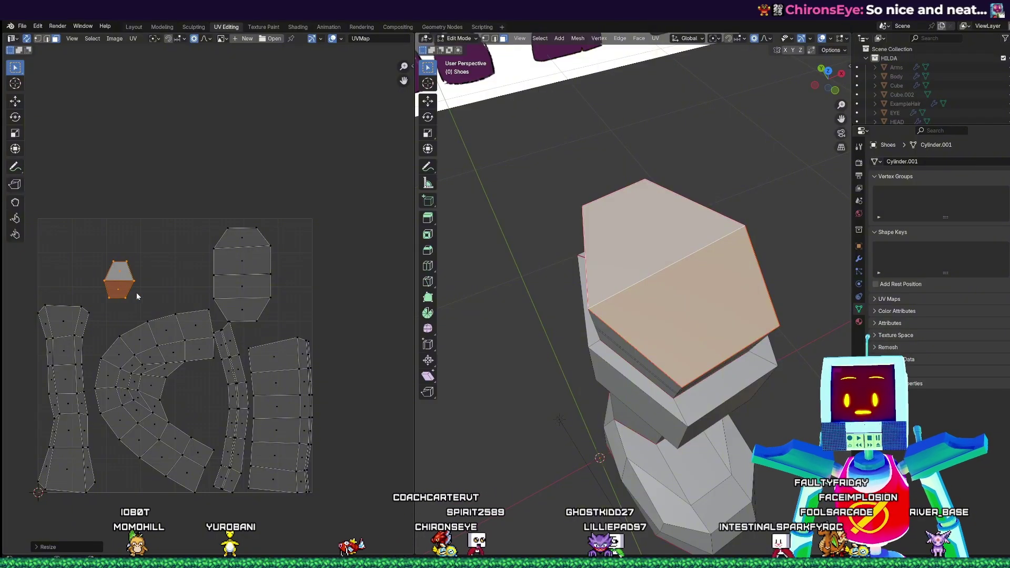
{"action": "key", "text": "g"}
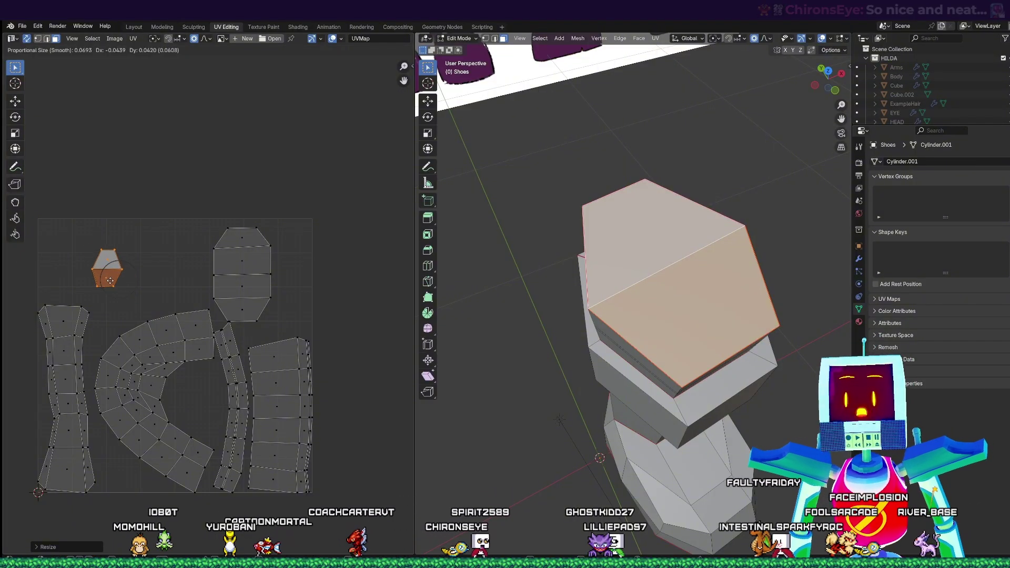
{"action": "left_click", "coordinate": [60, 256]}
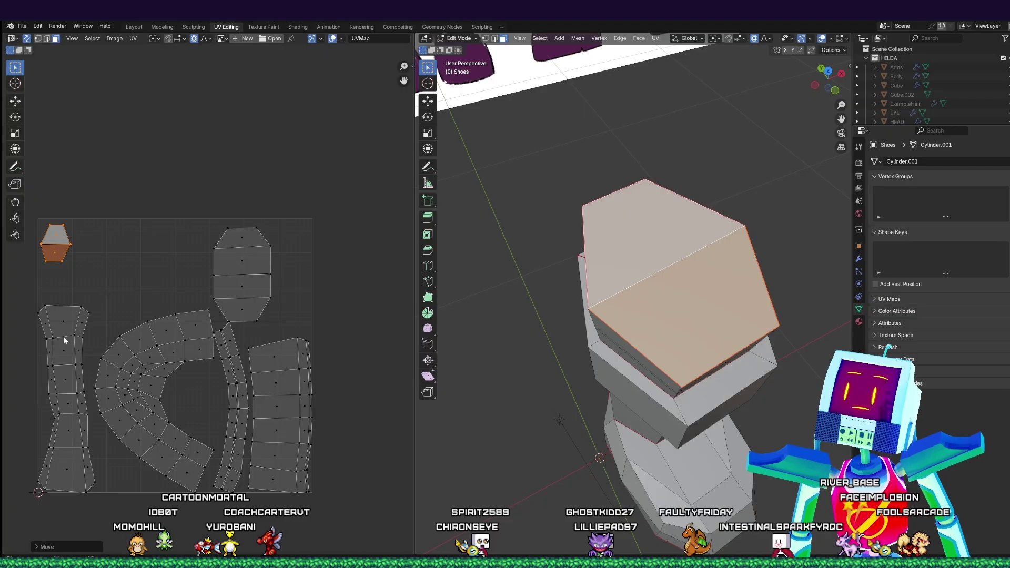
{"action": "key", "text": "g"}
{"action": "left_click", "coordinate": [74, 269]}
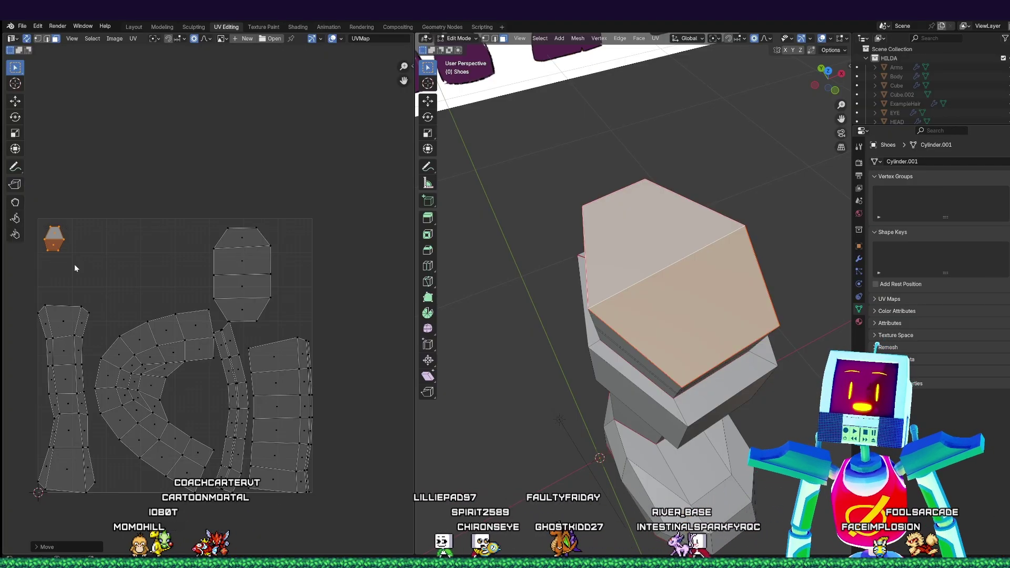
- Select the whole four-face sole UV island, move it toward the right edge of the UV square, and view the boot's underside
{"action": "left_click", "coordinate": [242, 311]}
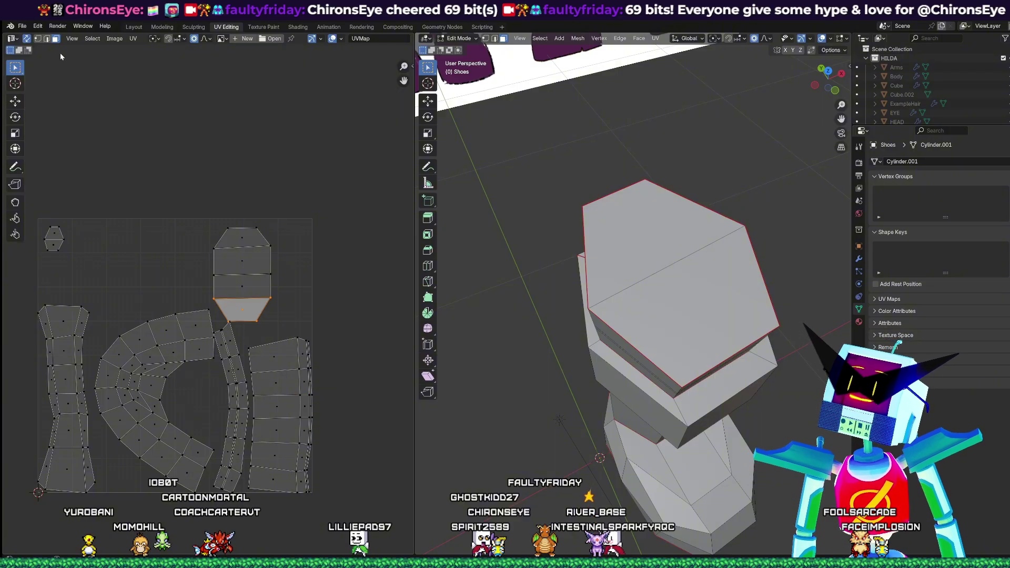
{"action": "left_click_drag", "start_coordinate": [281, 305], "coordinate": [282, 303]}
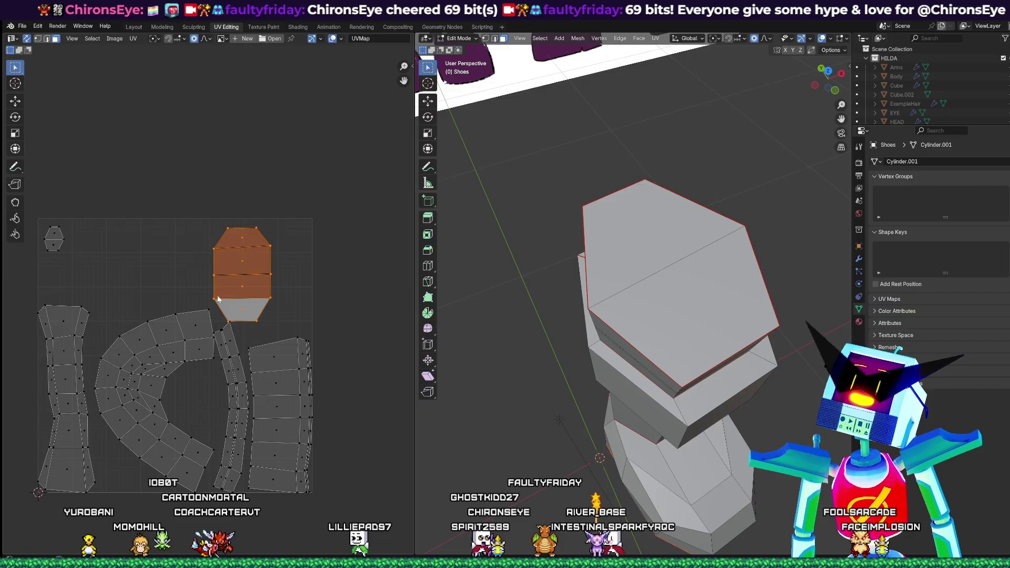
{"action": "key", "text": "g"}
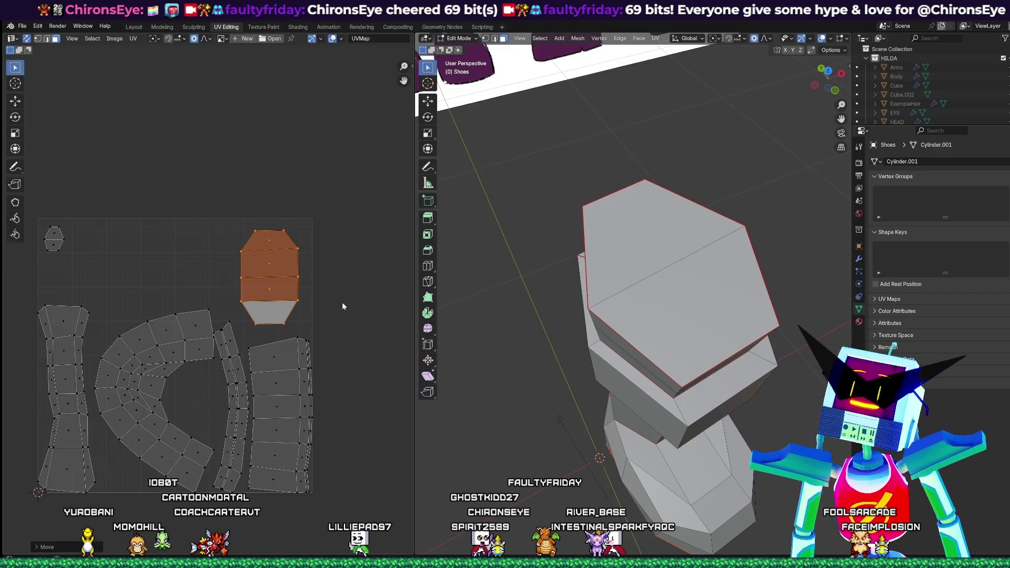
{"action": "mouse_move", "coordinate": [342, 295]}
{"action": "middle_mouse_down"}
{"action": "mouse_move", "coordinate": [345, 270]}
{"action": "mouse_move", "coordinate": [338, 288]}
{"action": "middle_mouse_up"}
{"action": "middle_click_drag", "start_coordinate": [716, 355], "coordinate": [682, 251]}
{"action": "scroll", "coordinate": [666, 216], "scroll_direction": "down", "scroll_amount": 5}
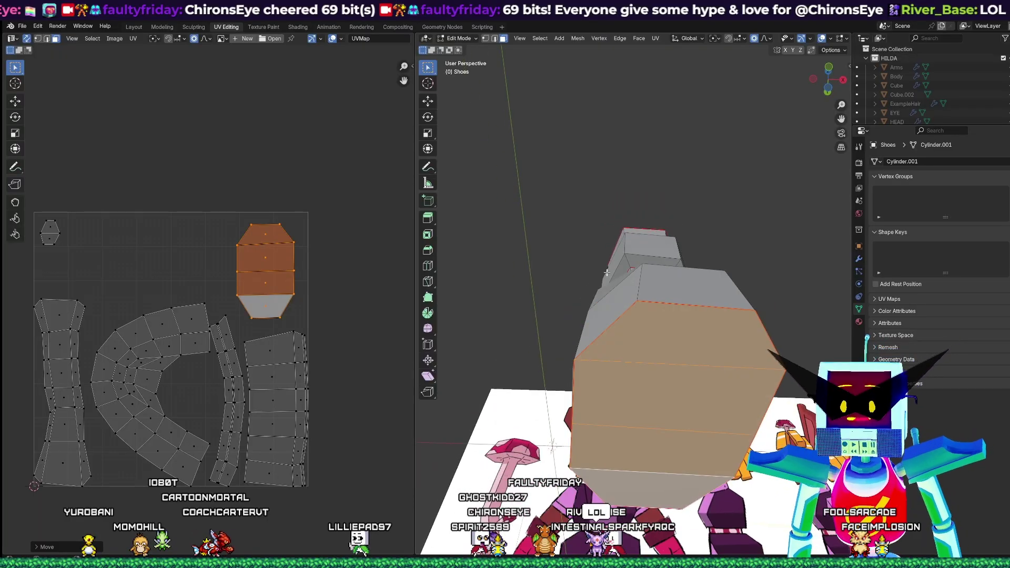
- Scale the sole's UV island down to about 0.26 and place it directly below the cap island
{"action": "key", "text": "s"}
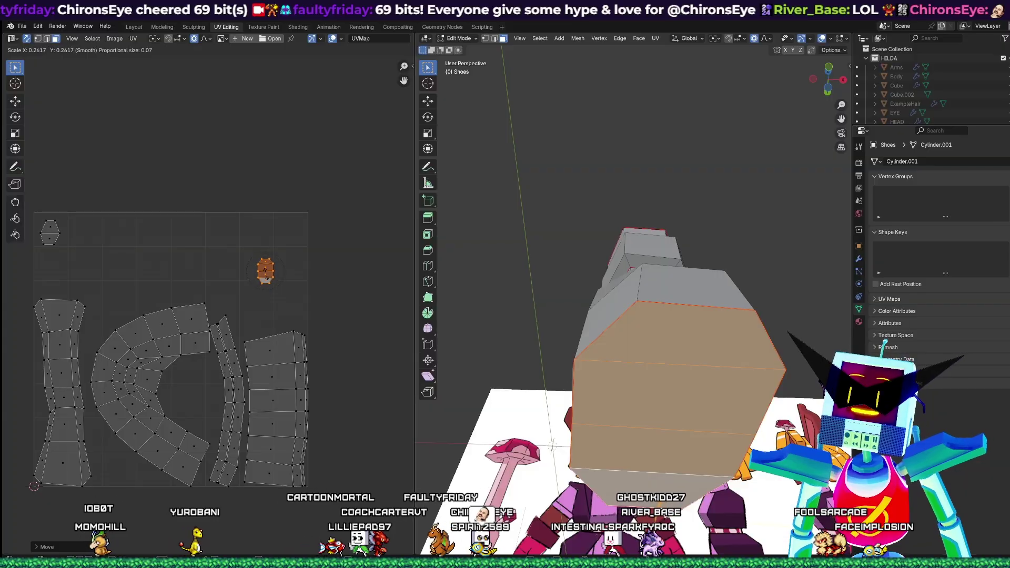
{"action": "left_click", "coordinate": [266, 270]}
{"action": "key", "text": "g"}
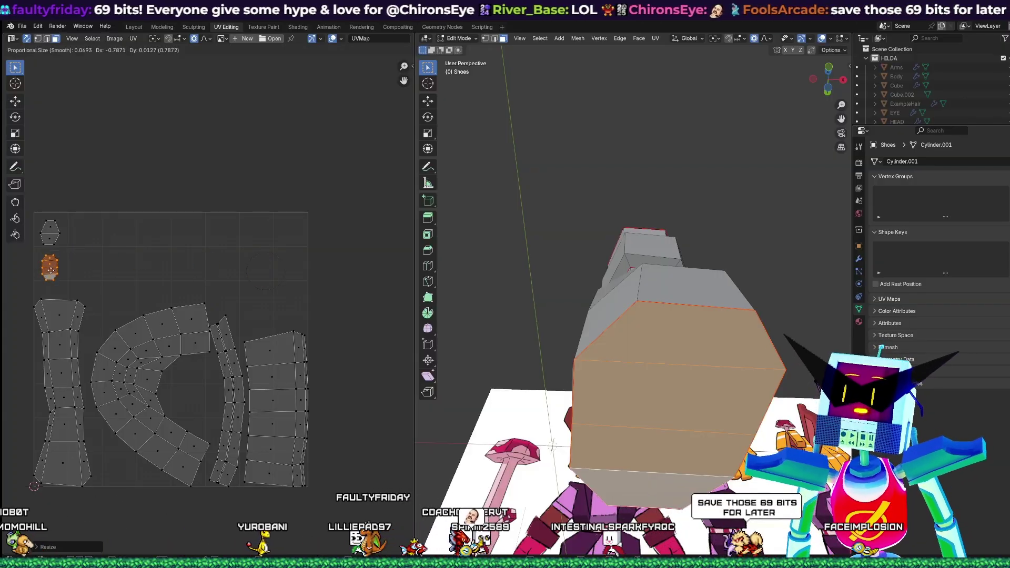
{"action": "left_click", "coordinate": [47, 271]}
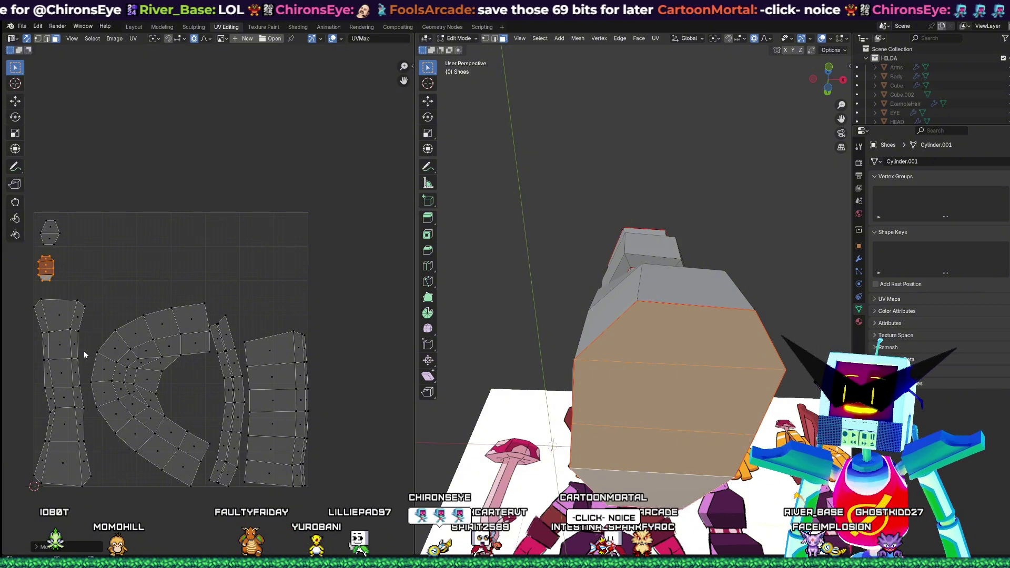
- Select single faces on the cuff and shaft UV islands and examine the boot from its underside and side
{"action": "left_click", "coordinate": [57, 358]}
{"action": "scroll", "coordinate": [492, 306], "scroll_direction": "down", "scroll_amount": 2}
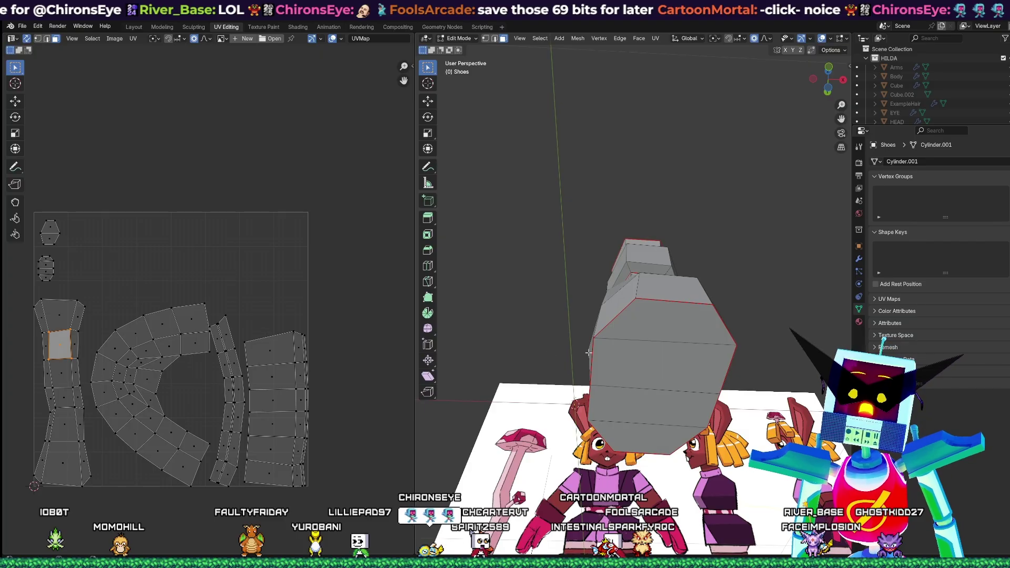
{"action": "middle_click_drag", "start_coordinate": [694, 357], "coordinate": [684, 328], "text": "shift"}
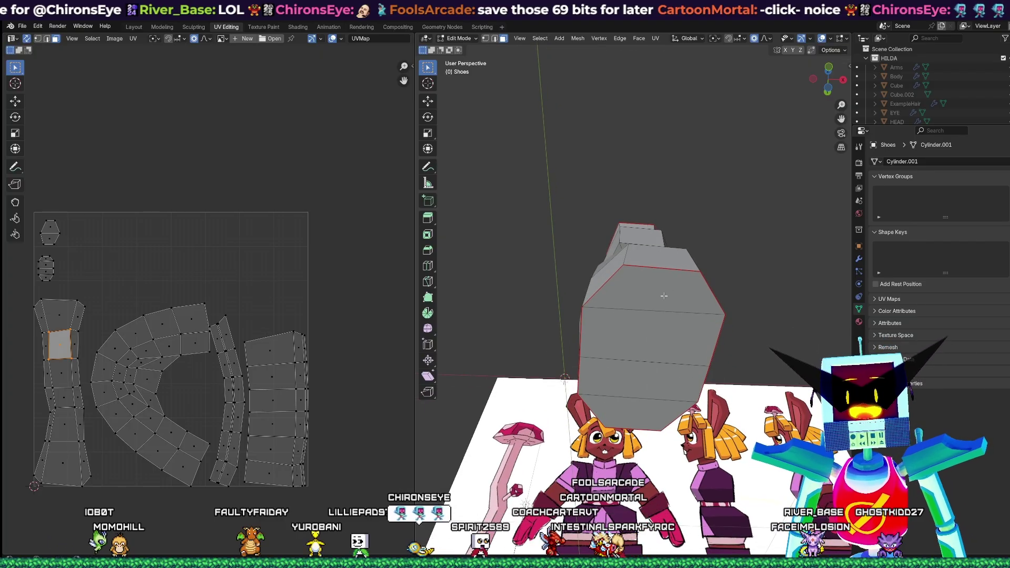
{"action": "mouse_move", "coordinate": [664, 296]}
{"action": "middle_mouse_down"}
{"action": "mouse_move", "coordinate": [658, 282]}
{"action": "mouse_move", "coordinate": [657, 296]}
{"action": "middle_mouse_up"}
{"action": "mouse_move", "coordinate": [657, 296]}
{"action": "middle_mouse_down", "text": "shift"}
{"action": "mouse_move", "coordinate": [656, 321]}
{"action": "mouse_move", "coordinate": [650, 305]}
{"action": "middle_mouse_up", "text": "shift"}
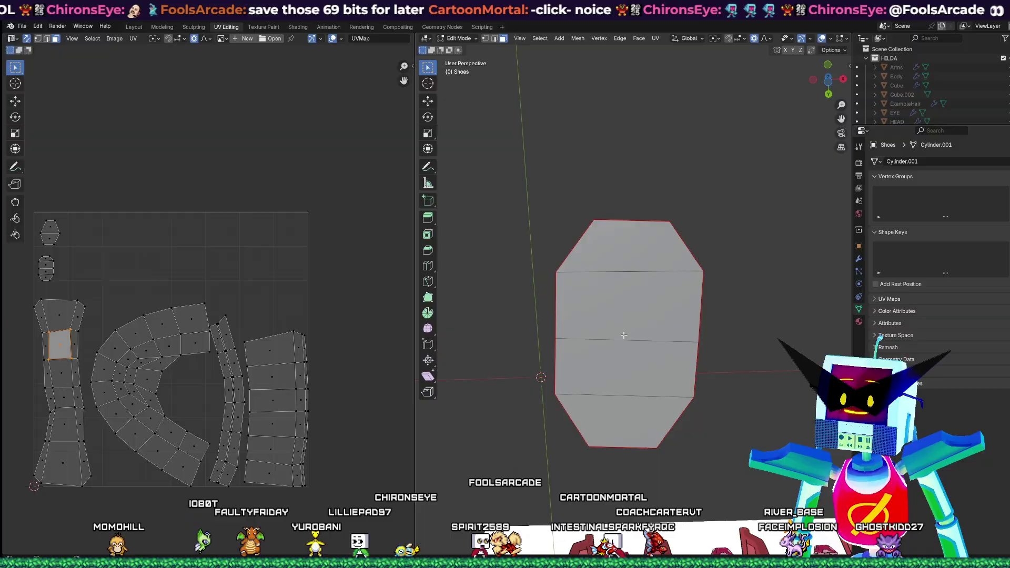
{"action": "left_click", "coordinate": [261, 421]}
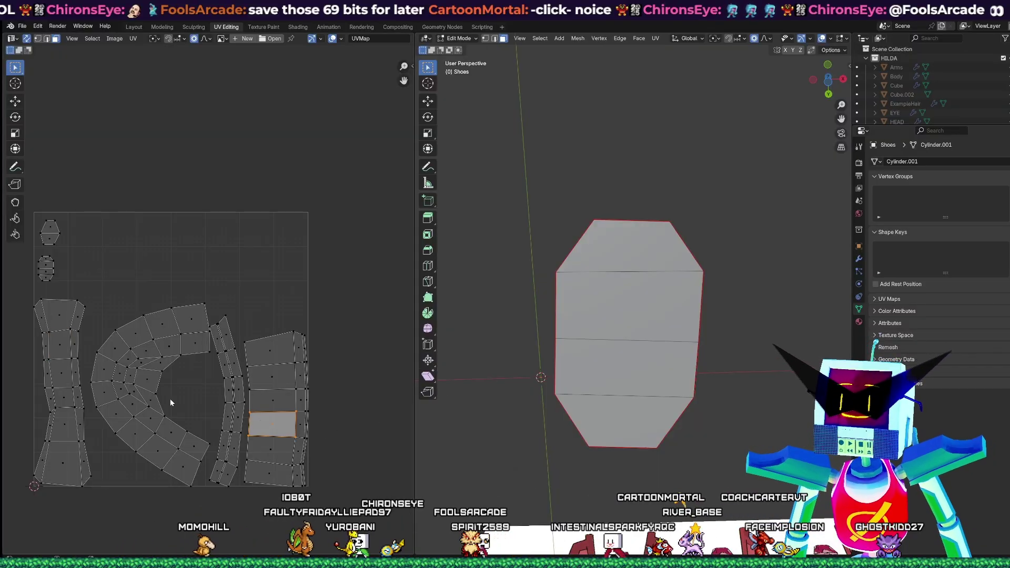
{"action": "left_click", "coordinate": [74, 347]}
{"action": "middle_click_drag", "start_coordinate": [626, 331], "coordinate": [594, 400]}
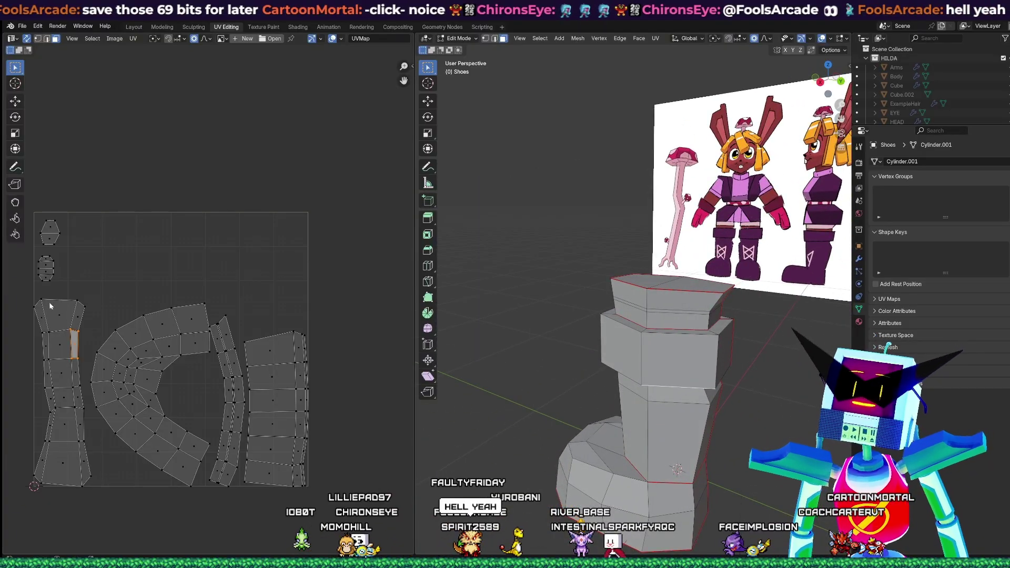
- Box-select the entire shaft UV island along the right edge of the UV square
{"action": "left_click_drag", "start_coordinate": [242, 325], "coordinate": [318, 496]}
{"action": "left_click", "coordinate": [332, 479]}
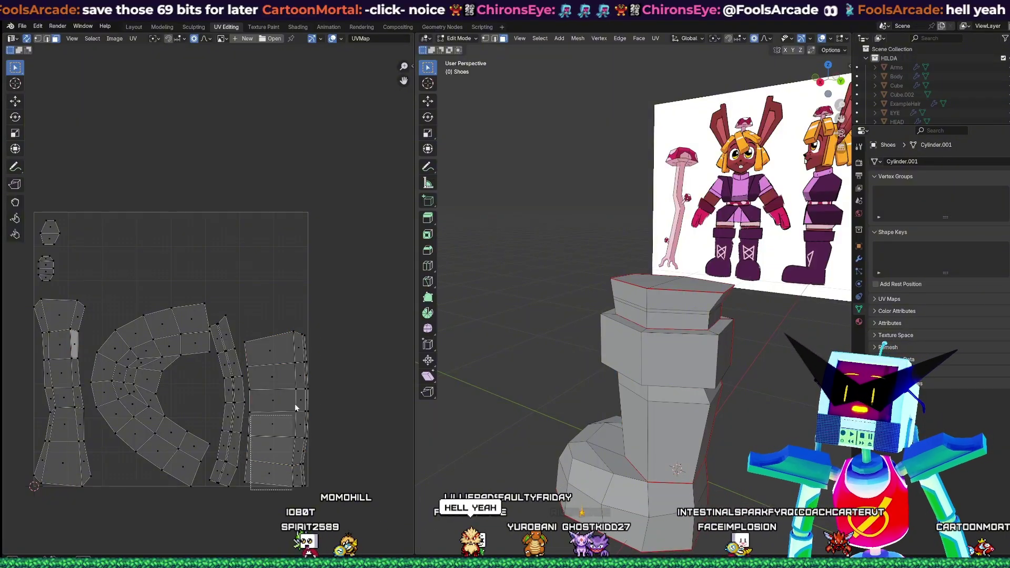
{"action": "left_click_drag", "start_coordinate": [295, 402], "coordinate": [322, 330]}
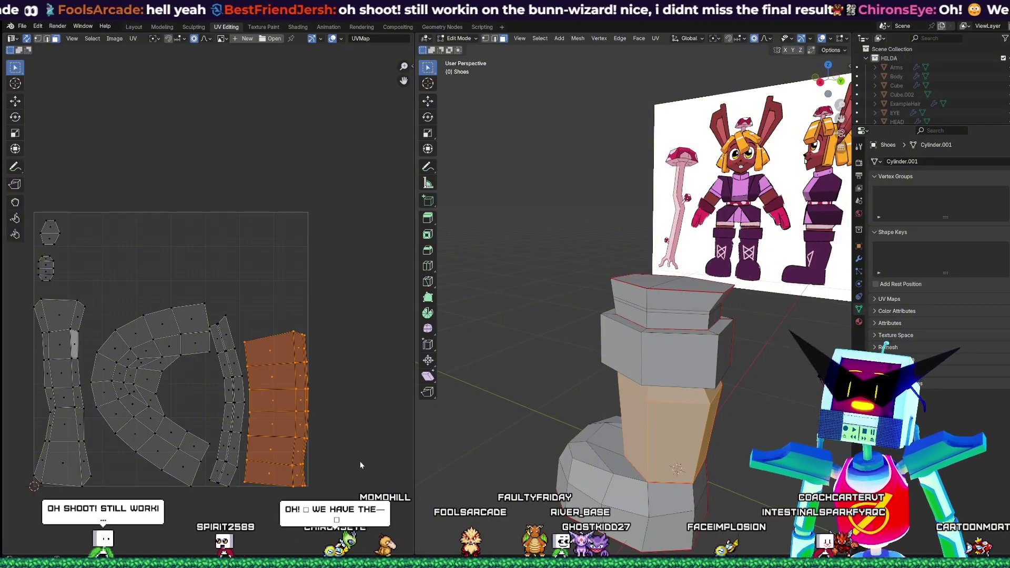
- Rotate the shaft UV island to lie horizontally, enlarge it to about 1.4 and move it to the upper part of the UV square
{"action": "key", "text": "r"}
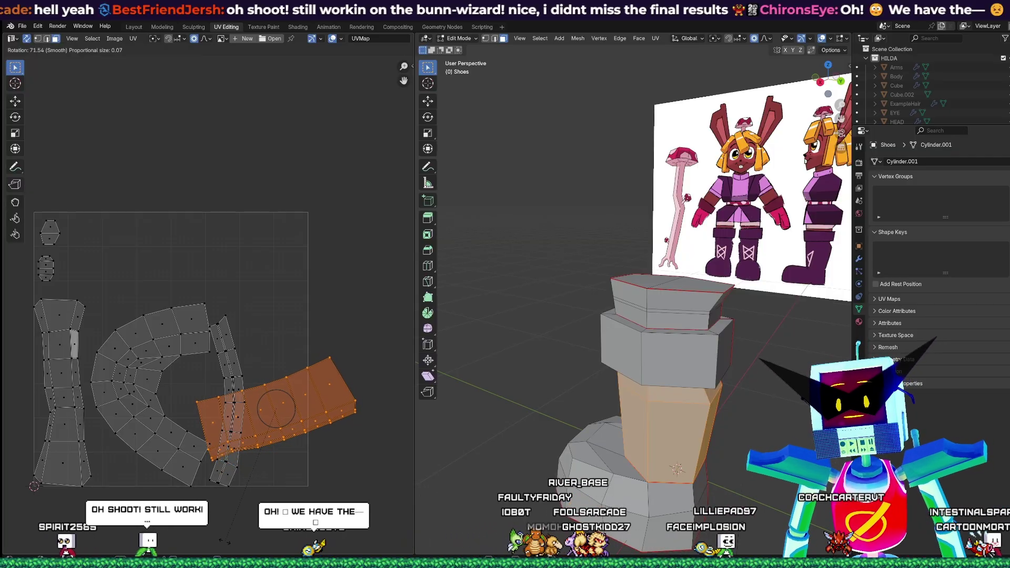
{"action": "left_click", "coordinate": [177, 552]}
{"action": "key", "text": "s"}
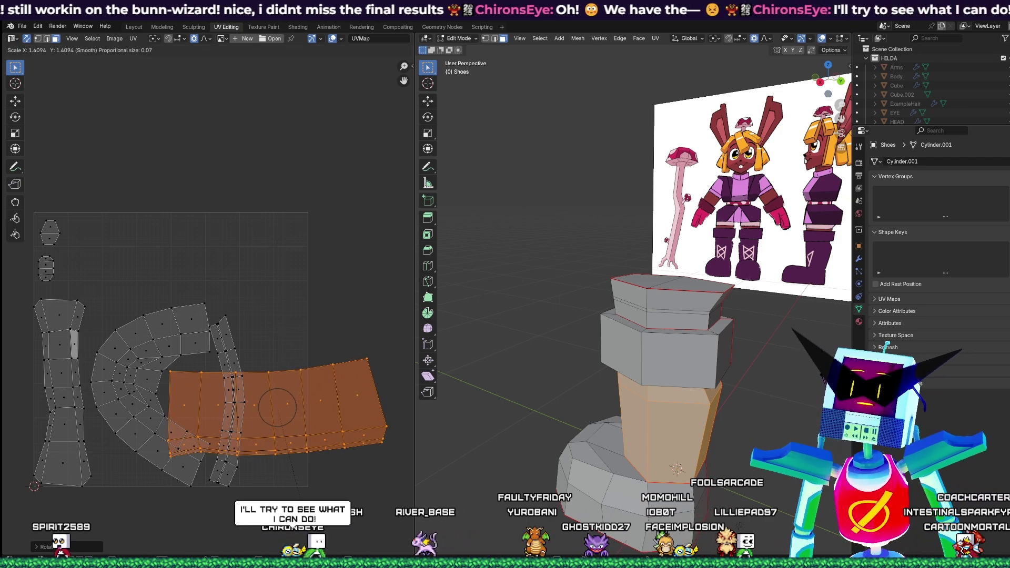
{"action": "left_click", "coordinate": [335, 504]}
{"action": "key", "text": "g"}
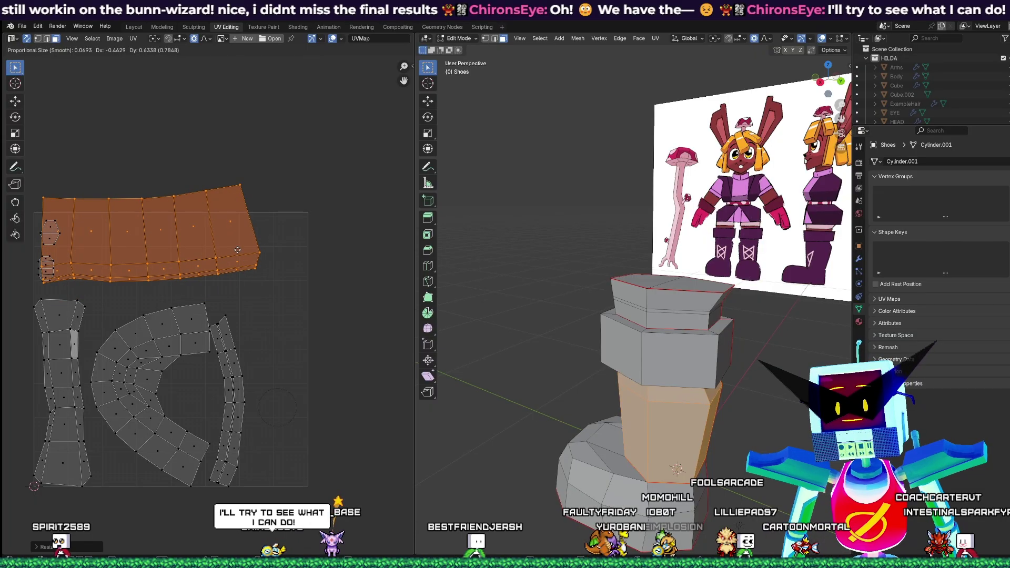
{"action": "left_click", "coordinate": [239, 246]}
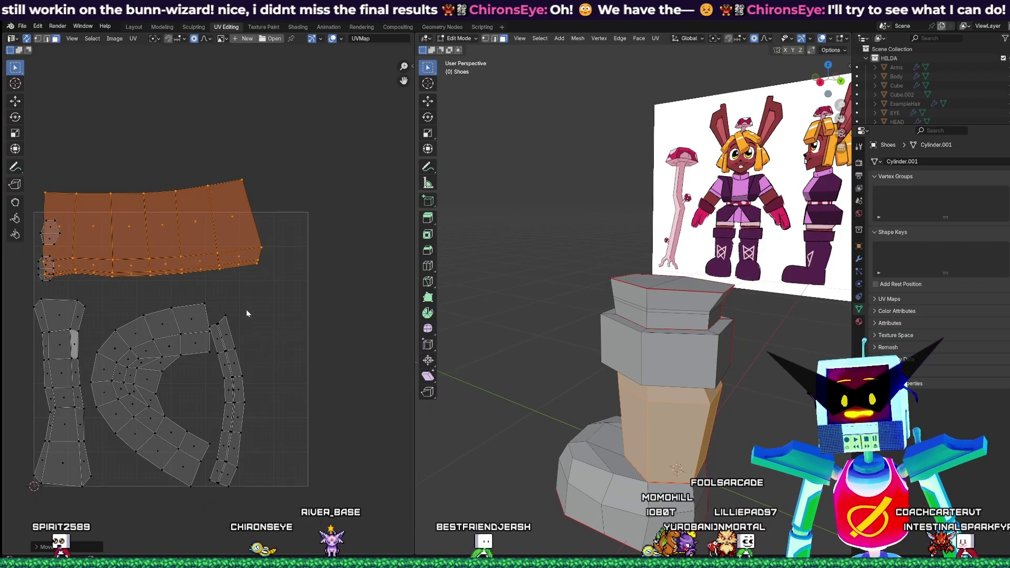
{"action": "key", "text": "g"}
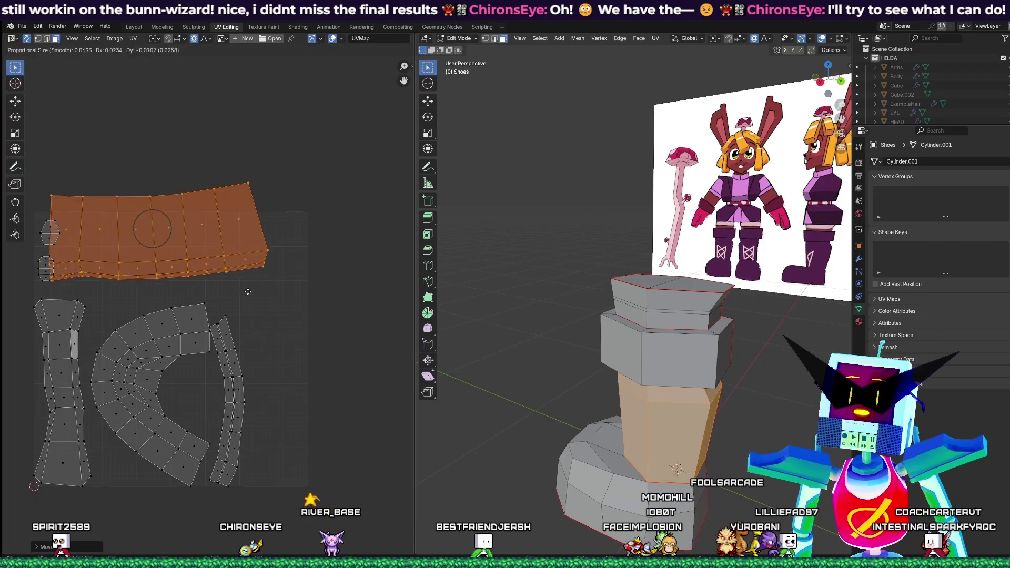
{"action": "left_click", "coordinate": [322, 302]}
- Shrink the shaft island, turn it upside down and fit it inside the UV square's top edge beside the cap and sole islands
{"action": "key", "text": "s"}
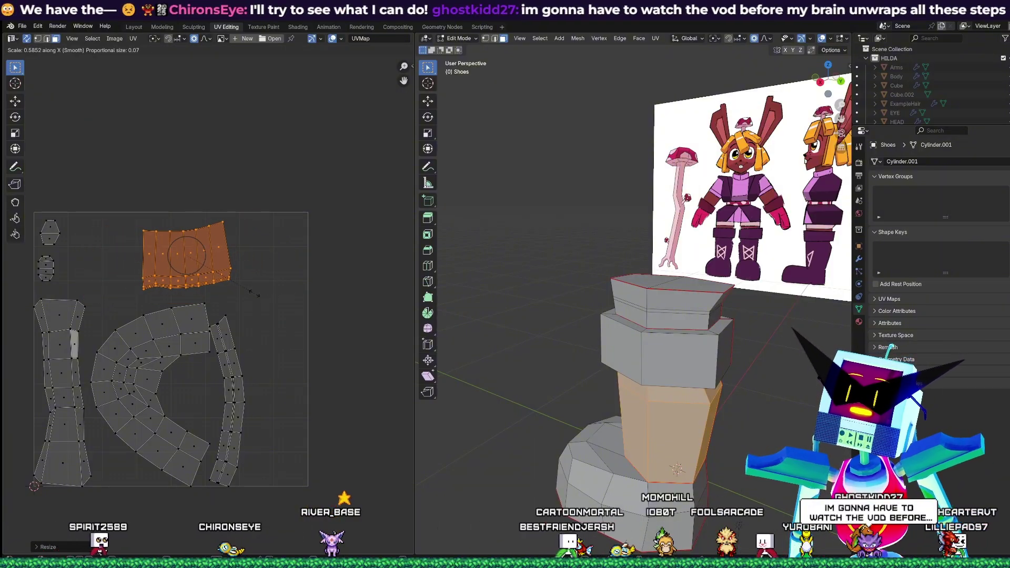
{"action": "right_click", "coordinate": [246, 325]}
{"action": "key", "text": "g"}
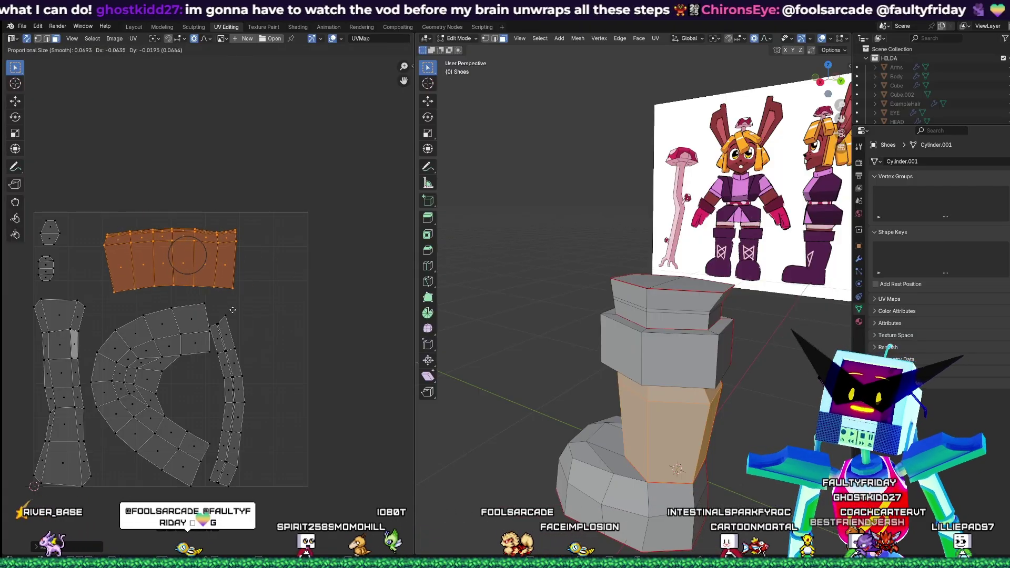
{"action": "left_click", "coordinate": [222, 312]}
{"action": "key", "text": "s"}
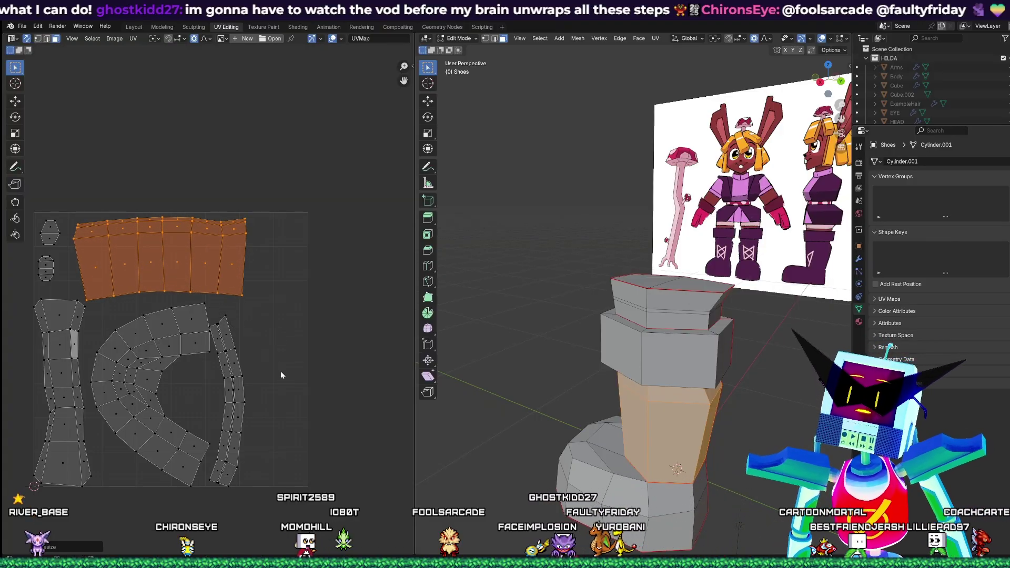
{"action": "key", "text": "g"}
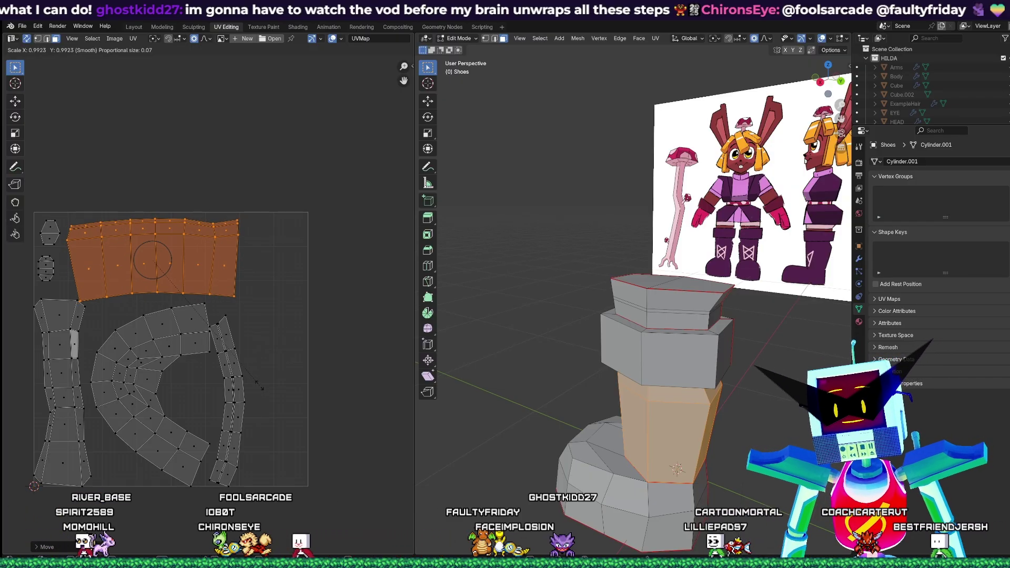
{"action": "left_click", "coordinate": [258, 384]}
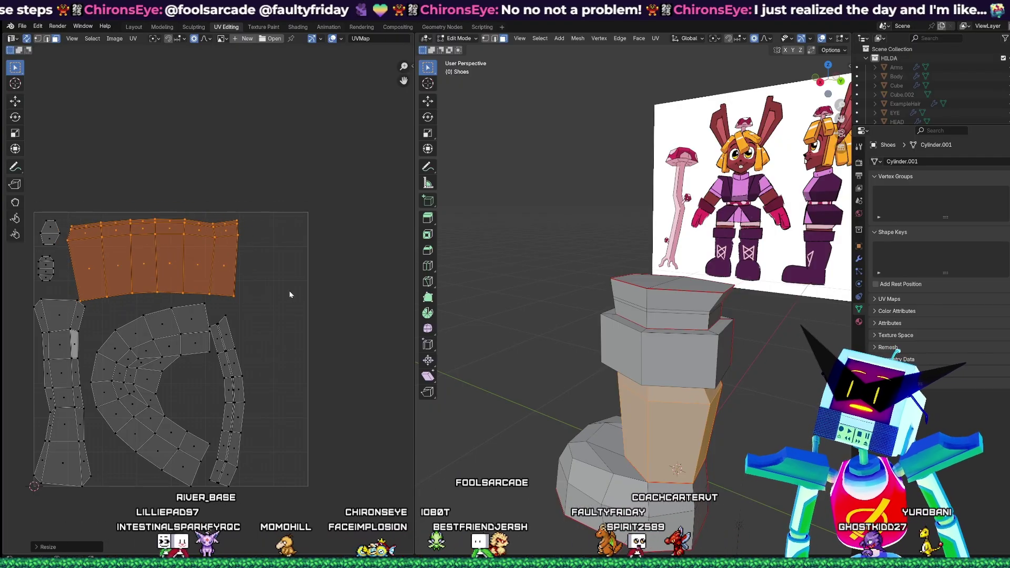
- Narrow the shaft island along X, enlarge it uniformly to about 1.53 and shift it down inside the UV square
{"action": "key", "text": "s"}
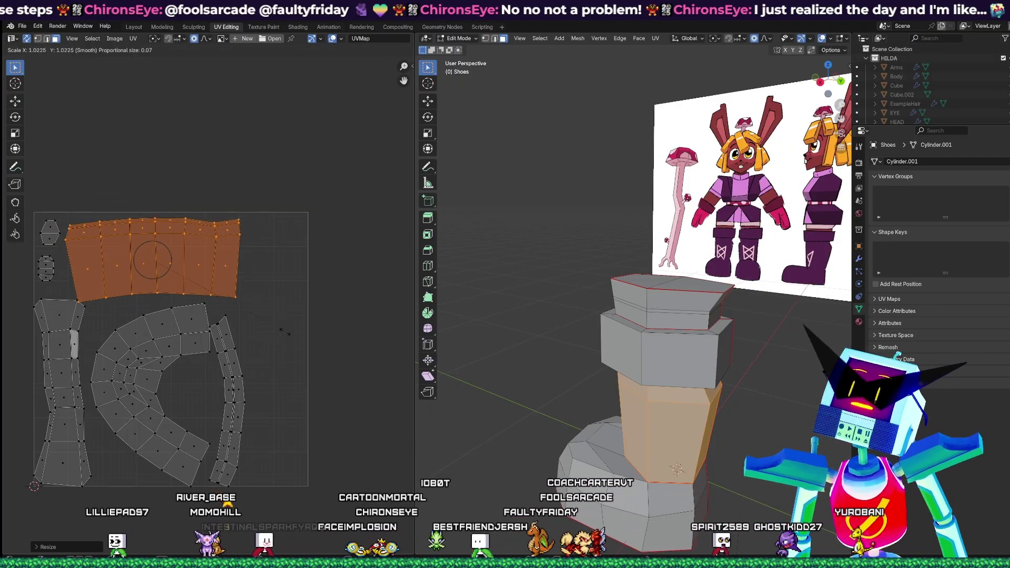
{"action": "key", "text": "x"}
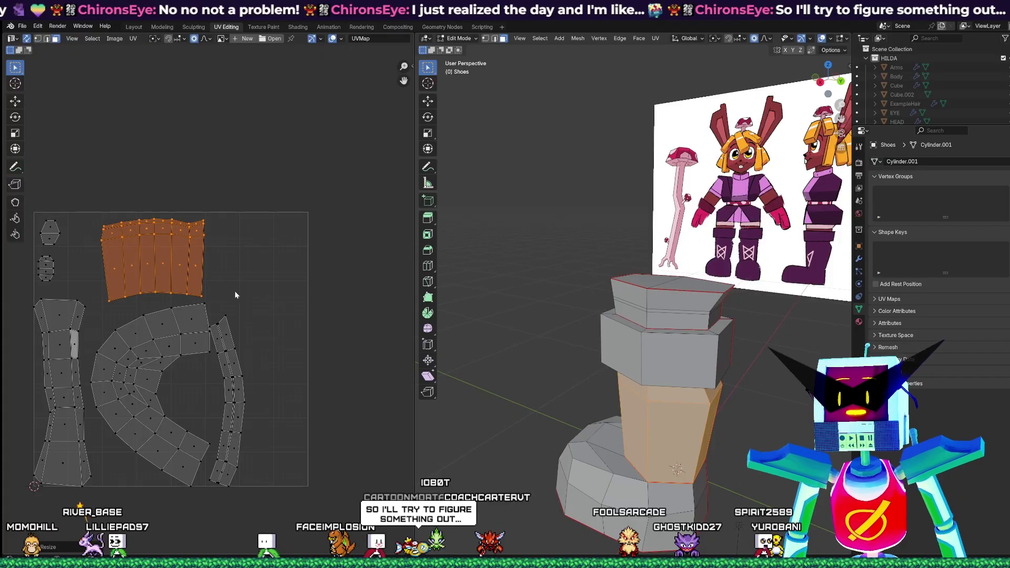
{"action": "key", "text": "x"}
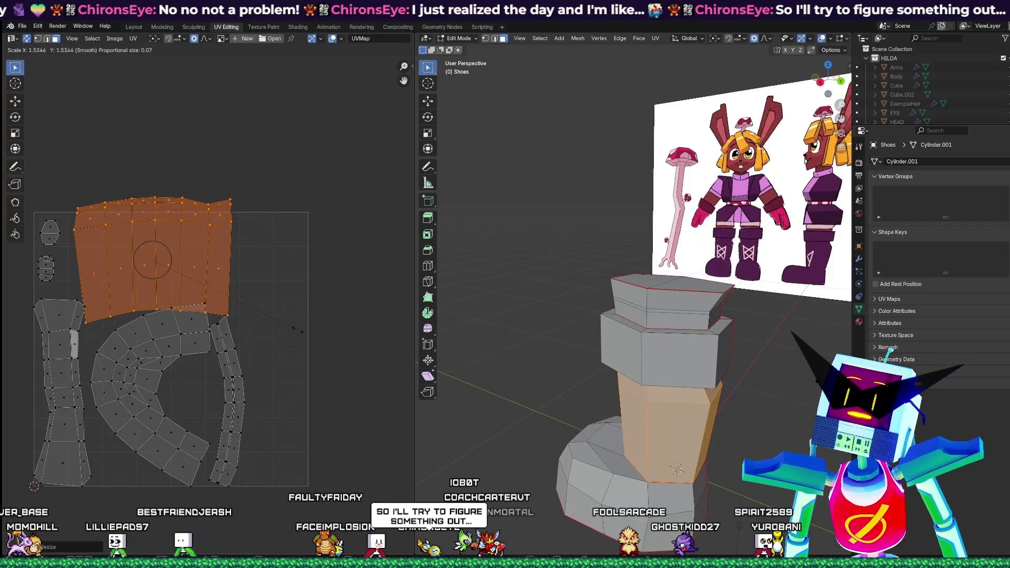
{"action": "left_click", "coordinate": [298, 332]}
{"action": "key", "text": "g"}
{"action": "left_click", "coordinate": [290, 360]}
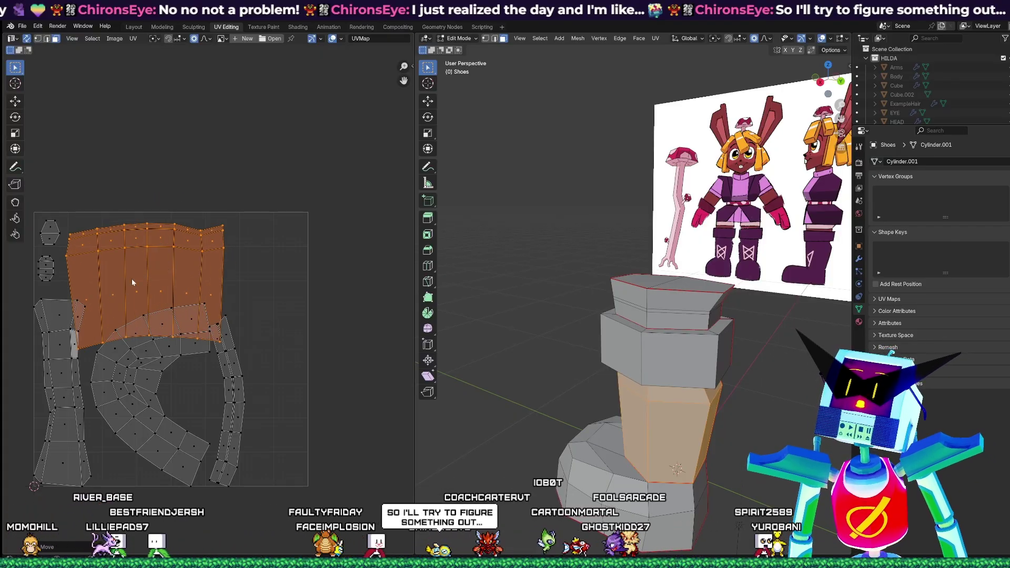
- Select neighbouring middle faces of the shaft island and examine where they lie on the boot
{"action": "left_click", "coordinate": [101, 286]}
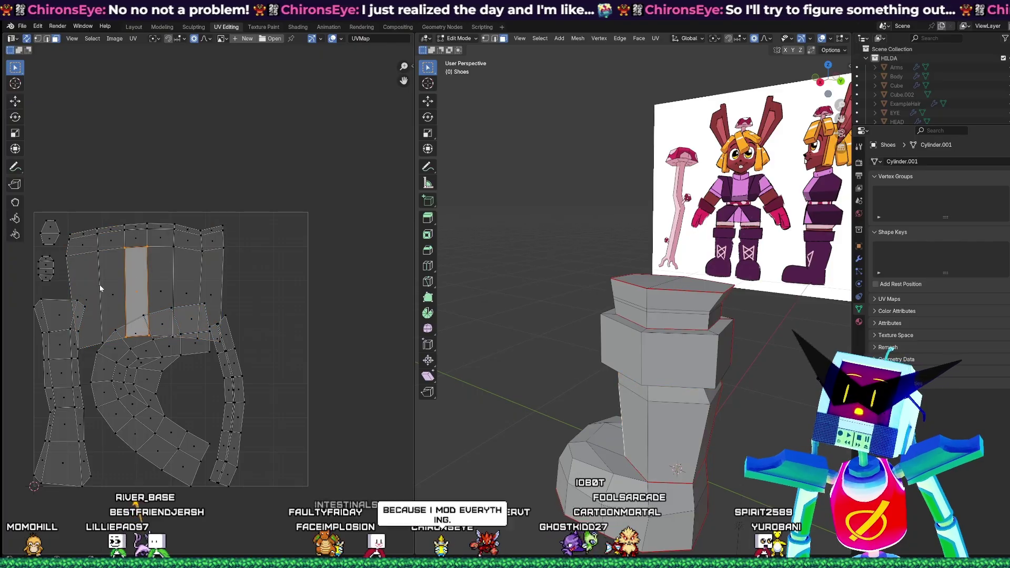
{"action": "left_click", "coordinate": [140, 294]}
{"action": "left_click", "coordinate": [160, 290], "text": "shift"}
{"action": "left_click", "coordinate": [187, 292], "text": "shift"}
{"action": "left_click", "coordinate": [138, 294], "text": "shift"}
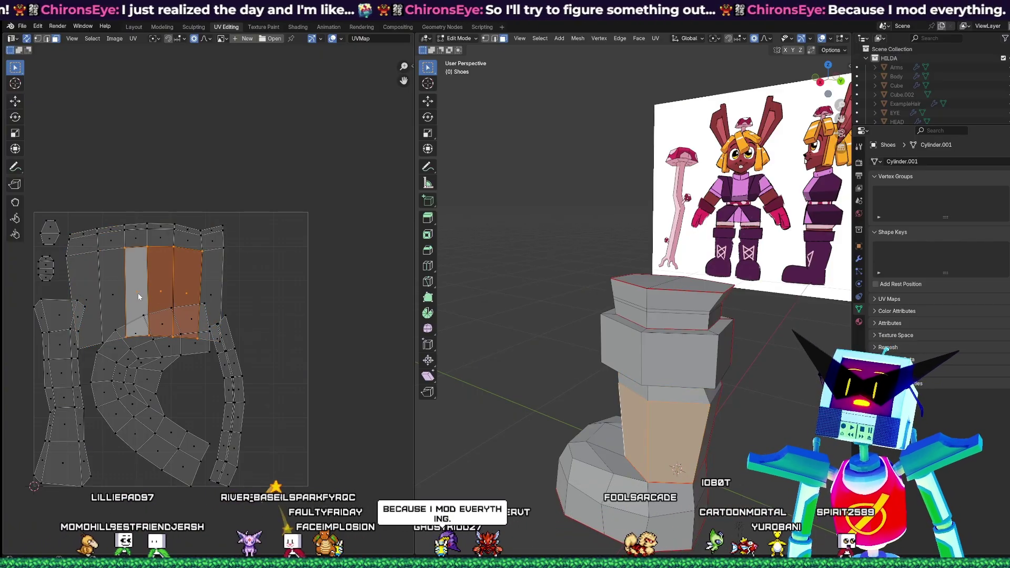
{"action": "middle_click_drag", "start_coordinate": [554, 333], "coordinate": [710, 315]}
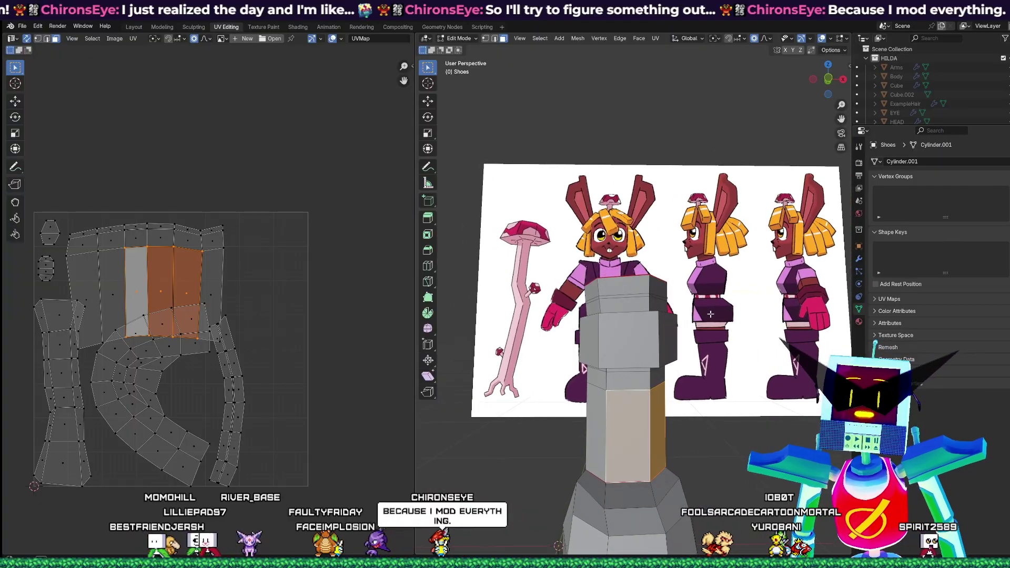
- Select single faces on the shaft, foot and curved strip islands to match each one to its place on the boot
{"action": "left_click", "coordinate": [109, 291]}
{"action": "left_click", "coordinate": [135, 294]}
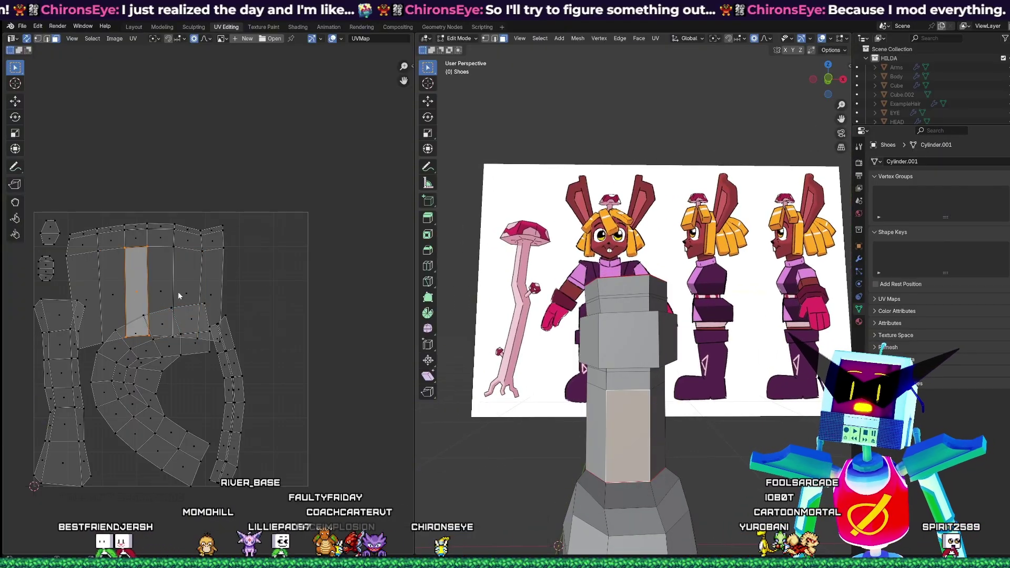
{"action": "left_click", "coordinate": [180, 292]}
{"action": "left_click", "coordinate": [160, 293]}
{"action": "left_click", "coordinate": [110, 296]}
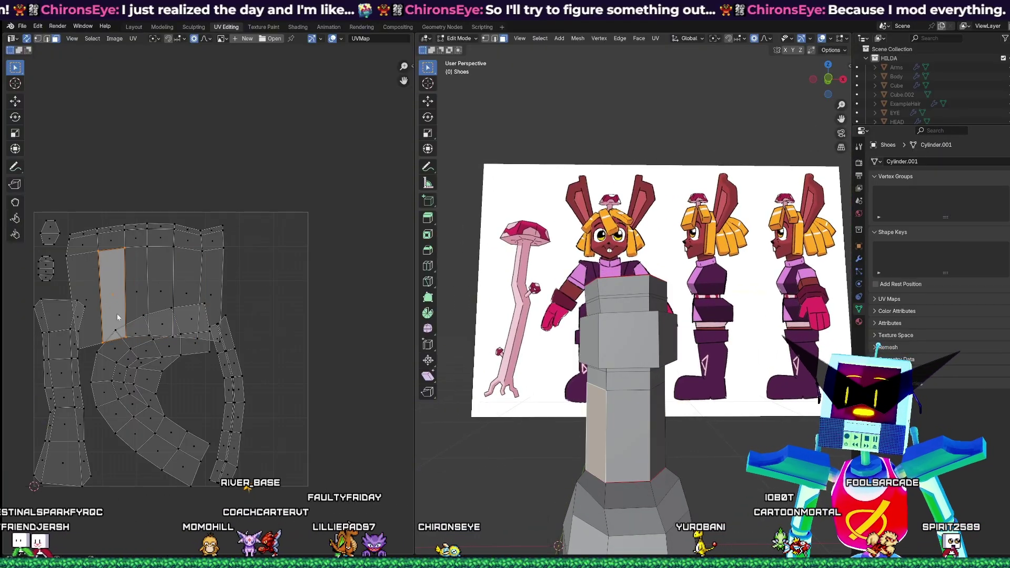
{"action": "left_click", "coordinate": [147, 380]}
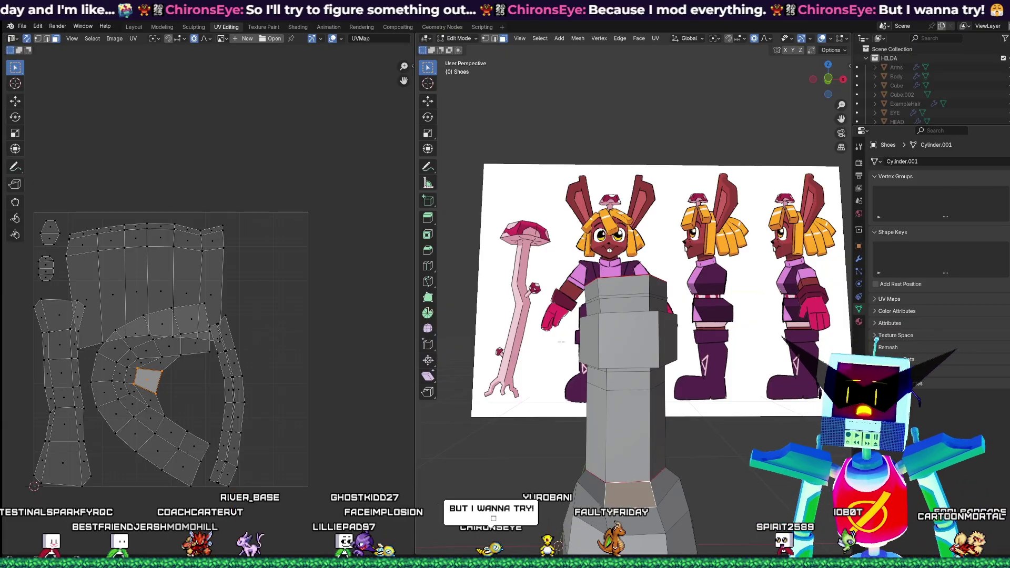
{"action": "left_click", "coordinate": [221, 359]}
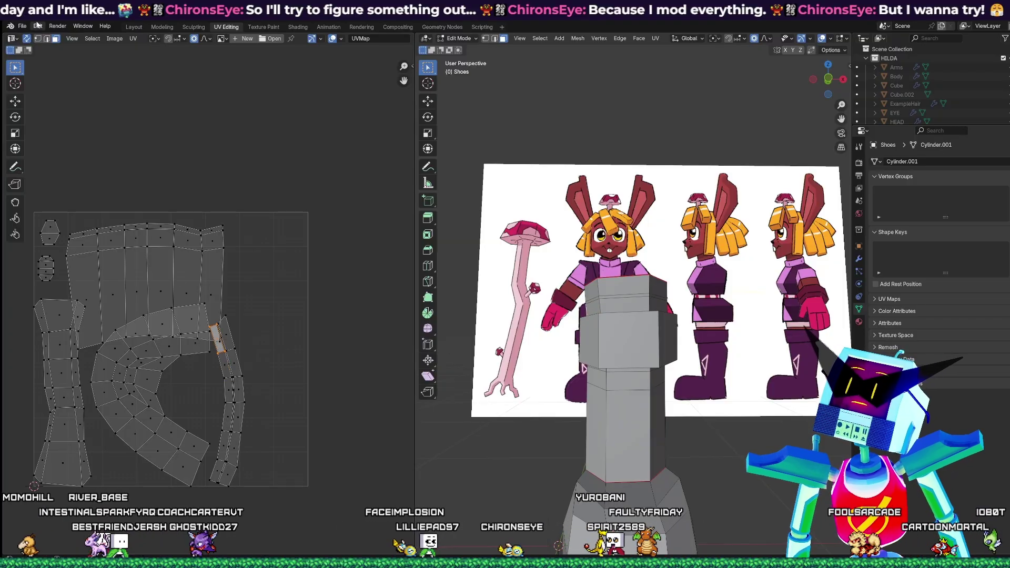
- Turn off UV sync selection, switch UV selection to island mode and select all of the boot's faces
{"action": "left_click", "coordinate": [27, 39]}
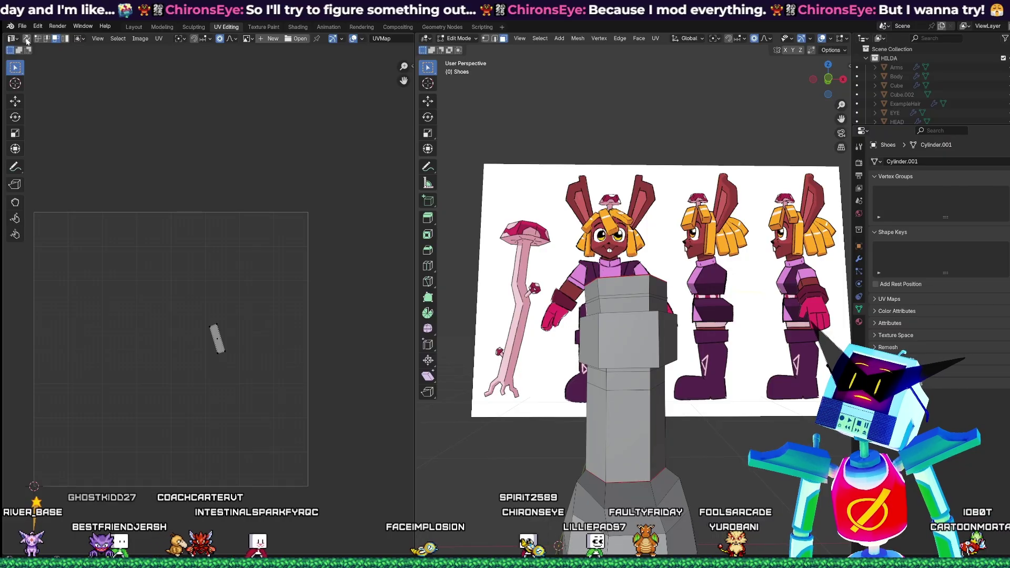
{"action": "left_click", "coordinate": [27, 39]}
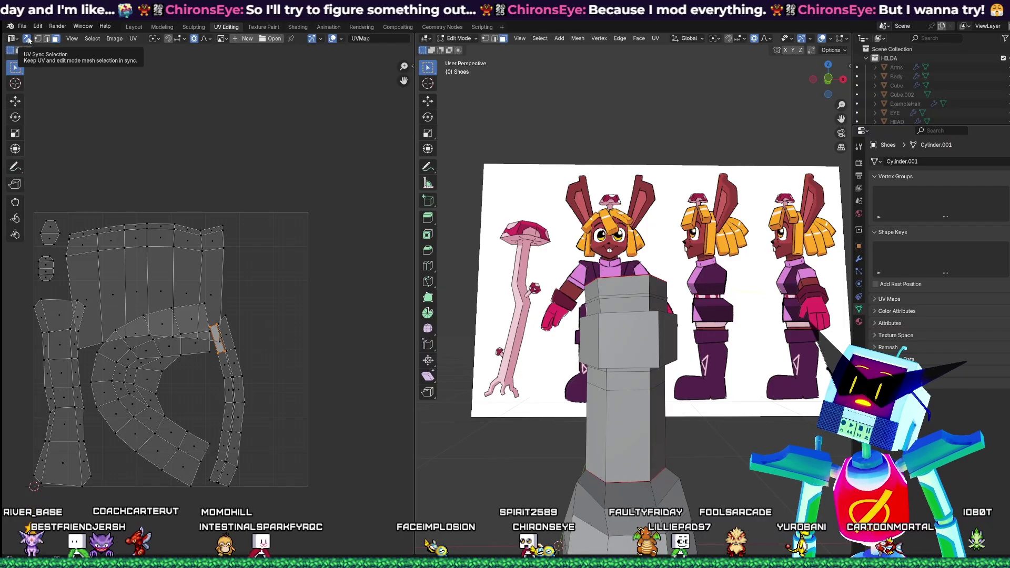
{"action": "left_click", "coordinate": [27, 39]}
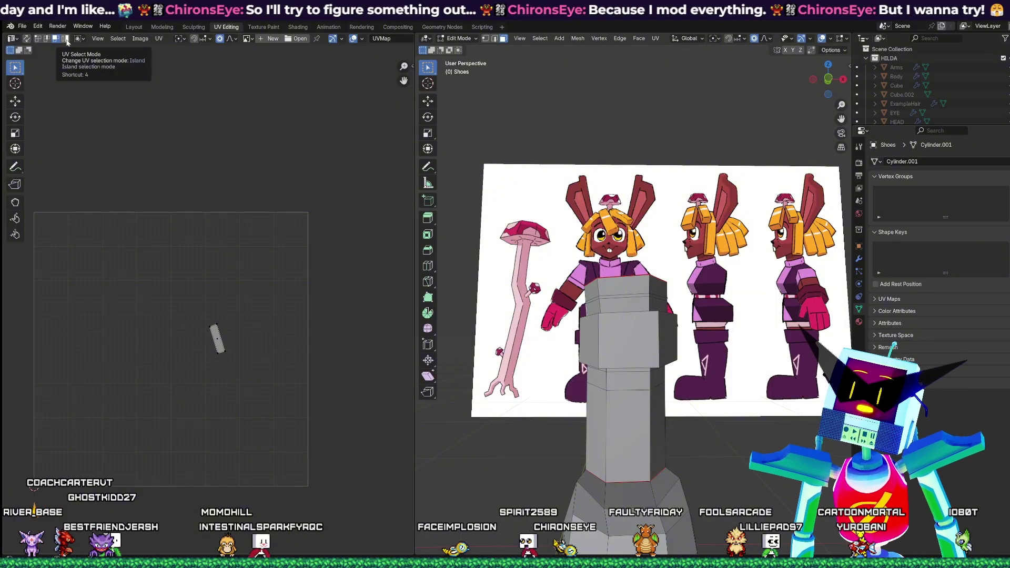
{"action": "left_click", "coordinate": [66, 40]}
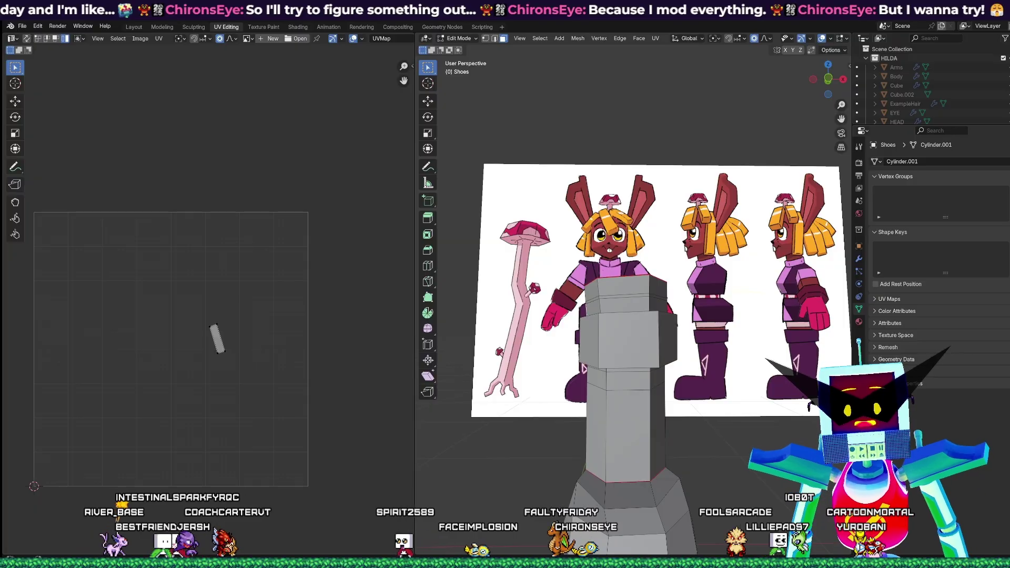
{"action": "key", "text": "a"}
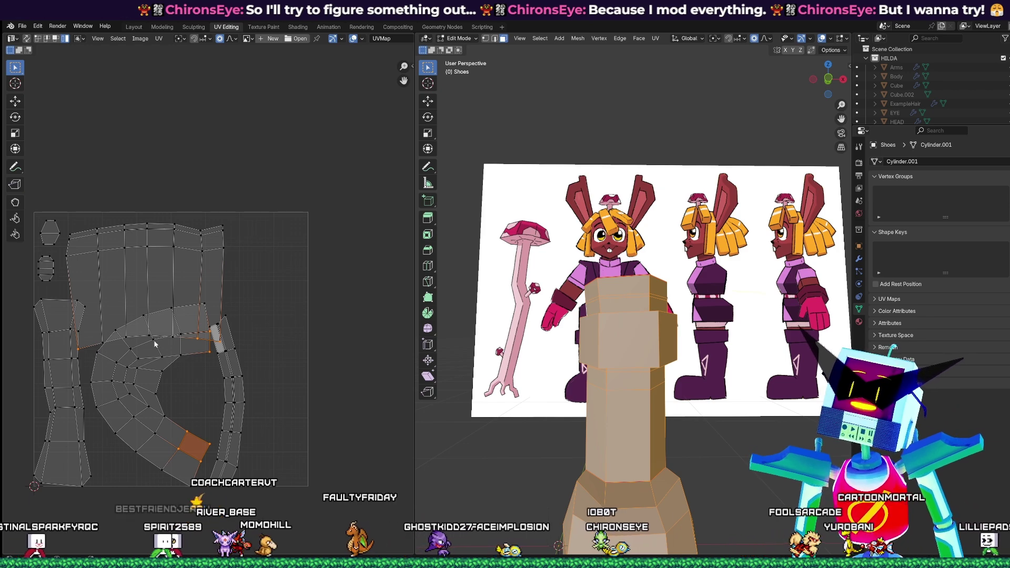
- Select the narrow curved strip island, enlarge it slightly and place it beside the shaft island along the UV square's right side
{"action": "left_click", "coordinate": [244, 403]}
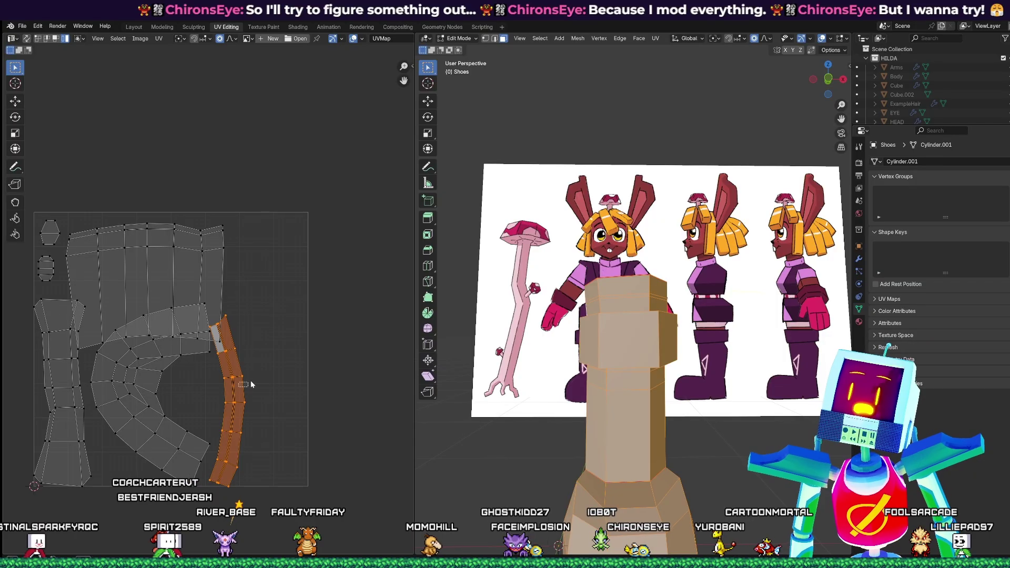
{"action": "key", "text": "g"}
{"action": "left_click", "coordinate": [263, 375]}
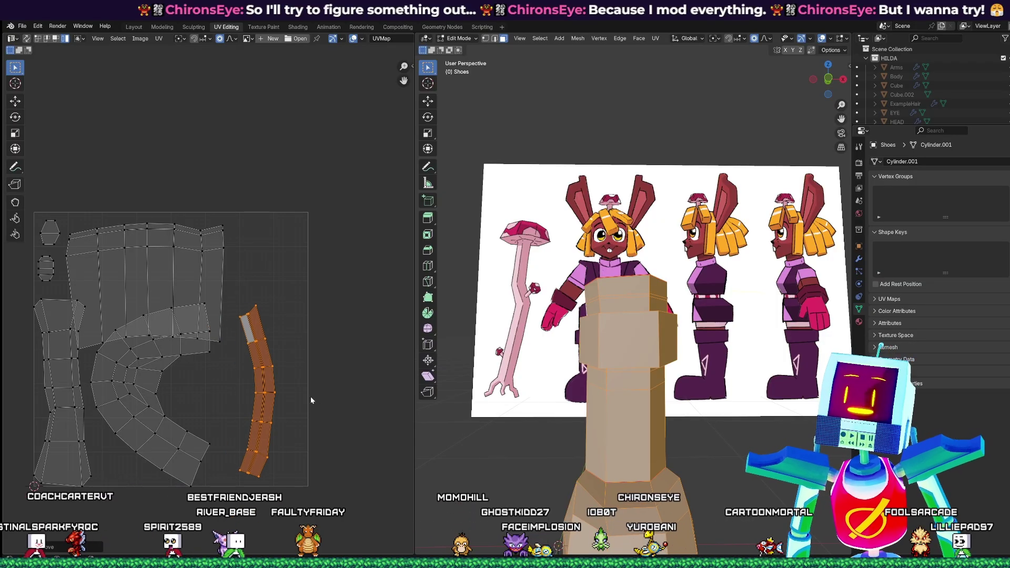
{"action": "scroll", "coordinate": [657, 325], "scroll_direction": "up", "scroll_amount": 1}
{"action": "key", "text": "s"}
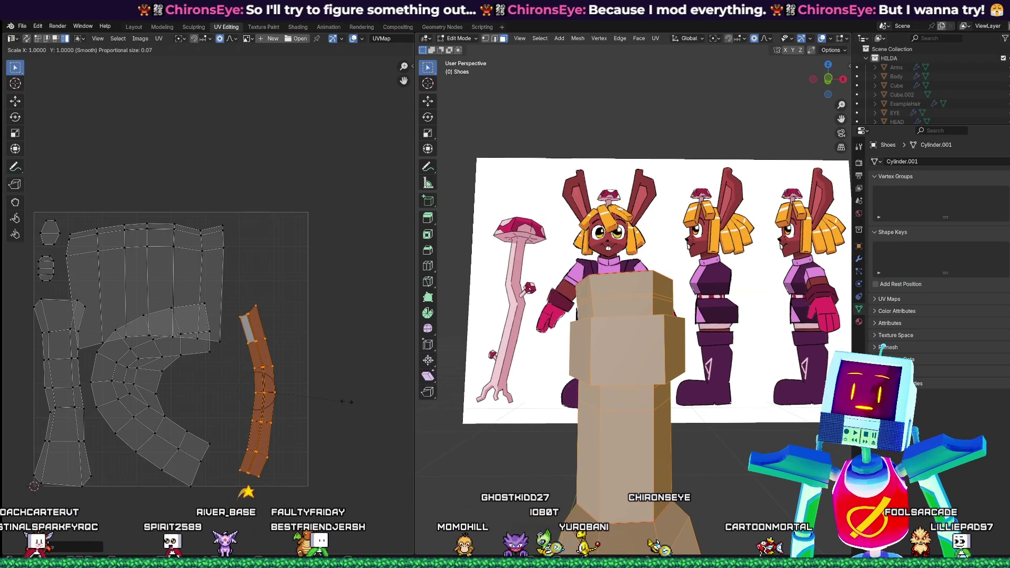
{"action": "left_click", "coordinate": [360, 407]}
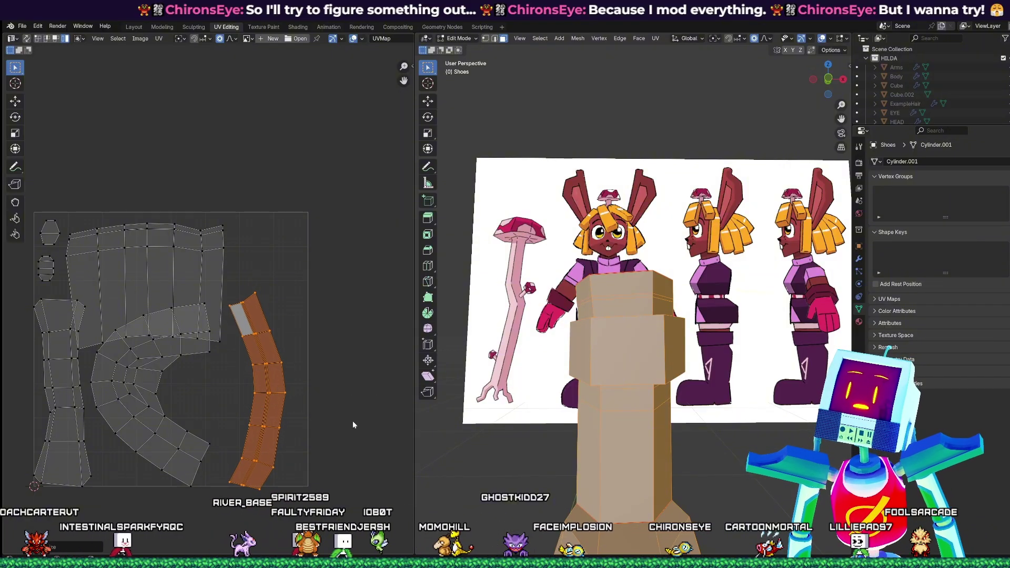
{"action": "key", "text": "g"}
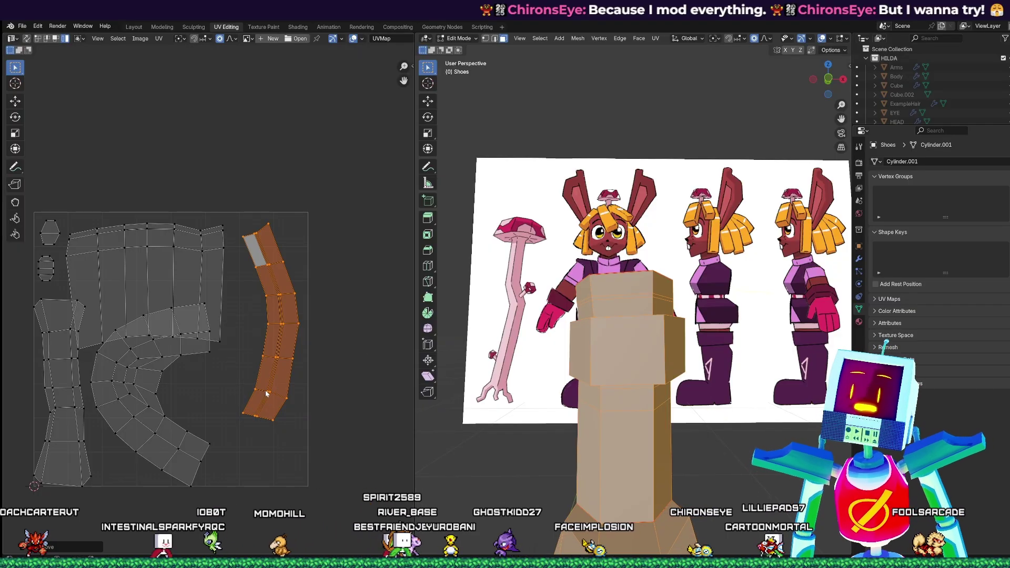
{"action": "key", "text": "g"}
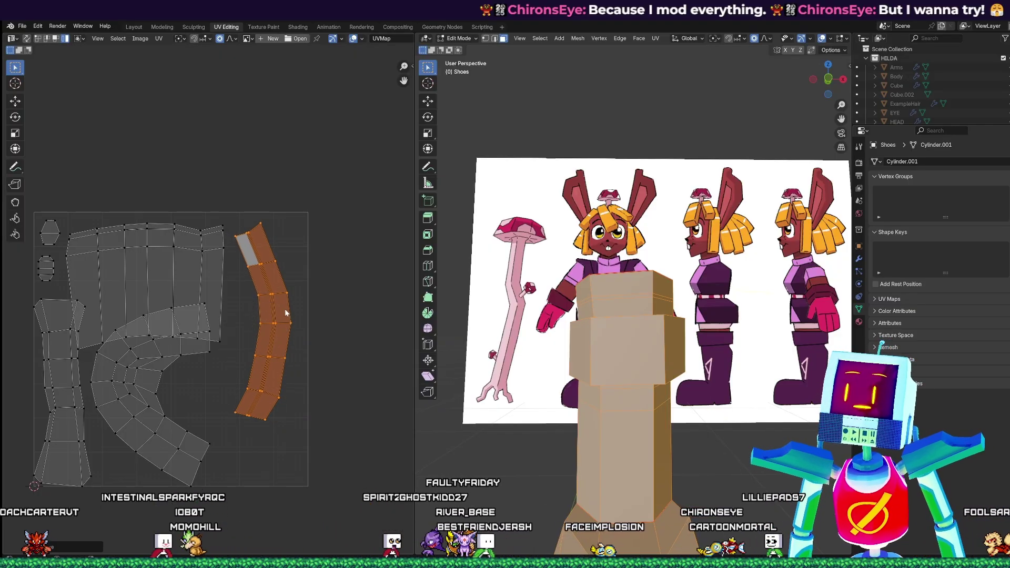
- Select the horseshoe-shaped foot island, scale it down and move it below the shaft island toward the curved strip
{"action": "left_click", "coordinate": [141, 404]}
{"action": "key", "text": "s"}
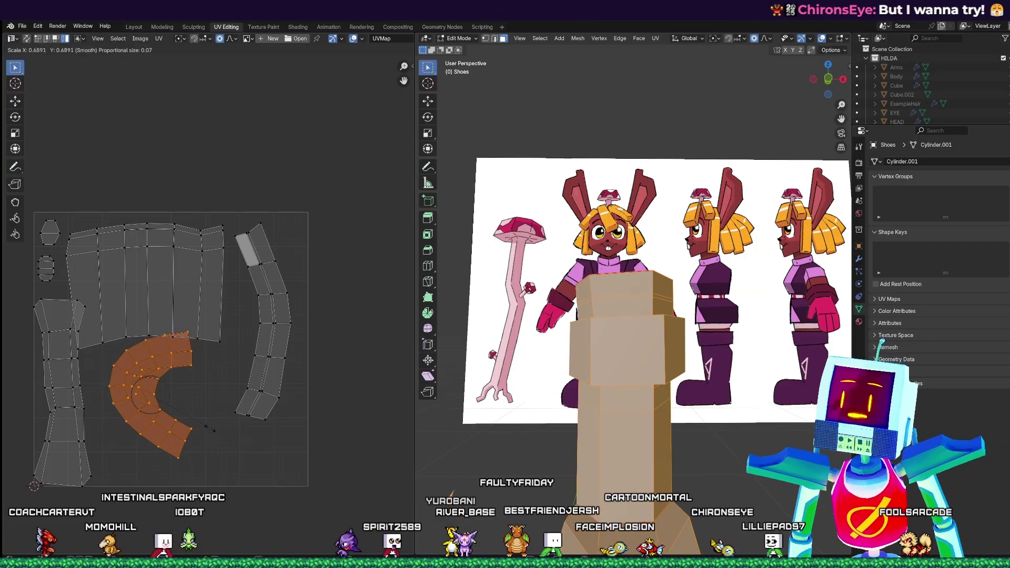
{"action": "left_click", "coordinate": [223, 436]}
{"action": "key", "text": "g"}
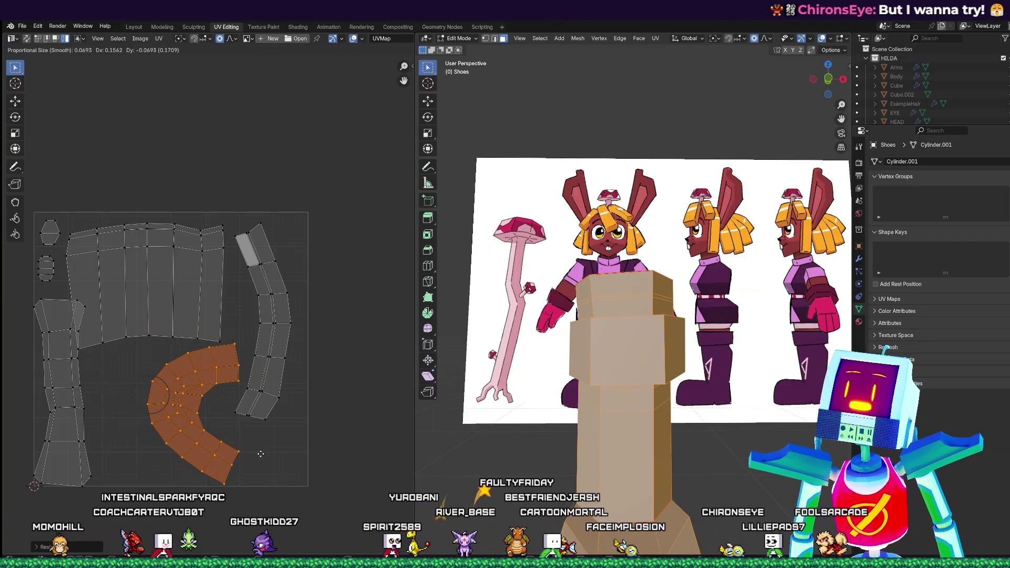
{"action": "left_click", "coordinate": [271, 460]}
{"action": "middle_click_drag", "start_coordinate": [729, 435], "coordinate": [729, 371], "text": "shift"}
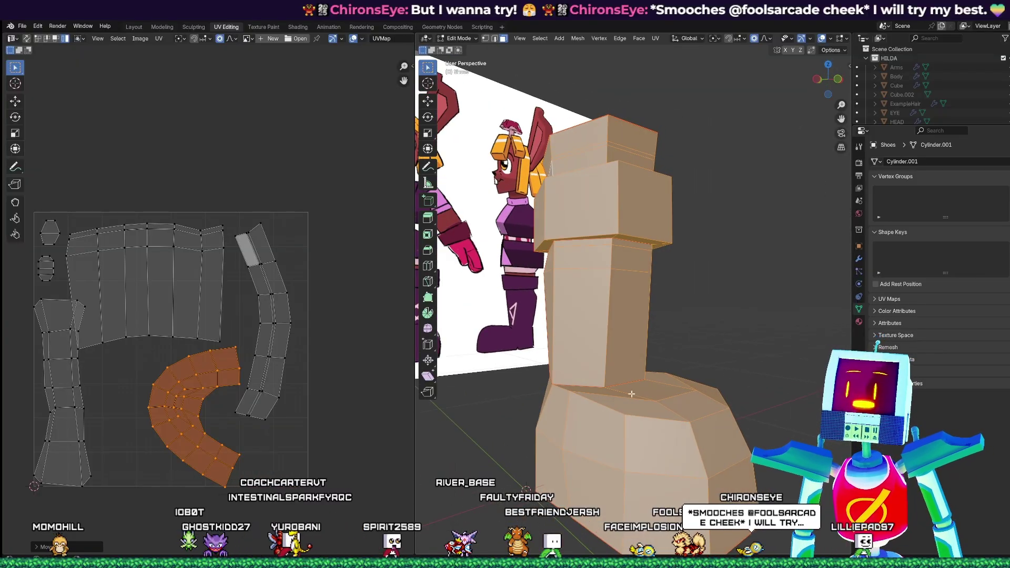
- Scale down the long flared strip island at the UV square's left edge and place it beneath the shaft island
{"action": "left_click", "coordinate": [60, 416]}
{"action": "left_click", "coordinate": [61, 416]}
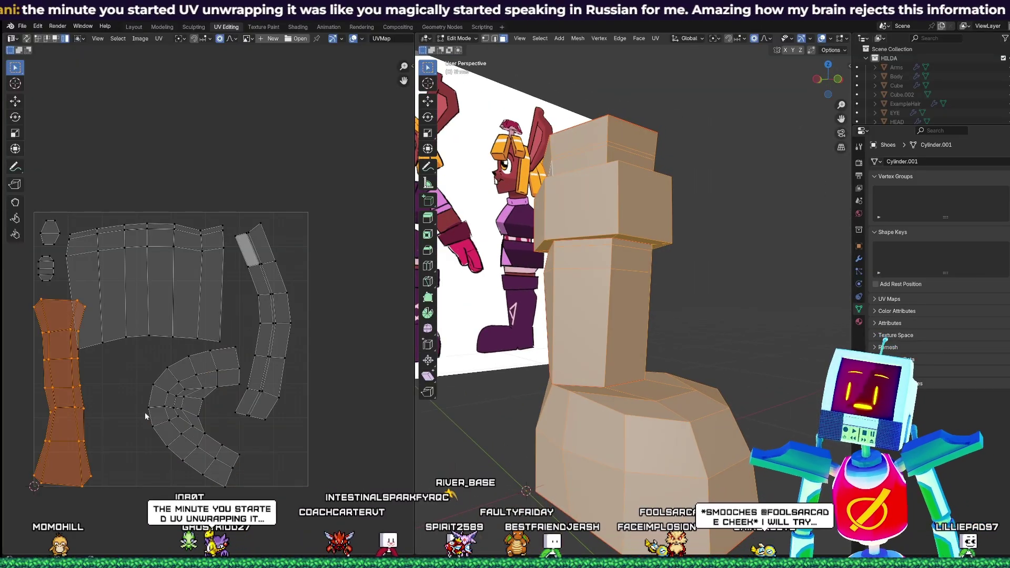
{"action": "middle_click_drag", "start_coordinate": [711, 330], "coordinate": [612, 332]}
{"action": "key", "text": "s"}
{"action": "left_click", "coordinate": [224, 412]}
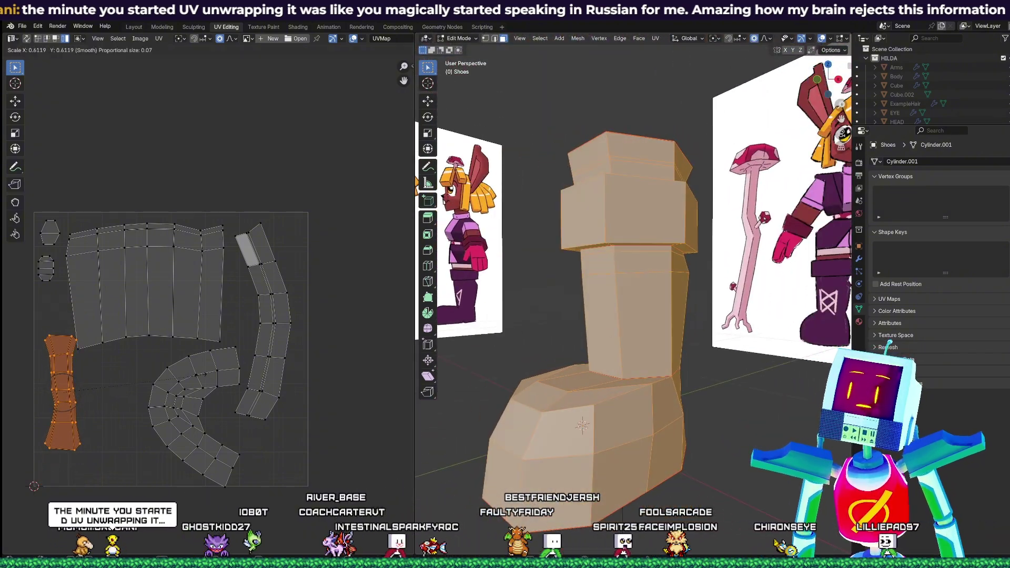
{"action": "key", "text": "g"}
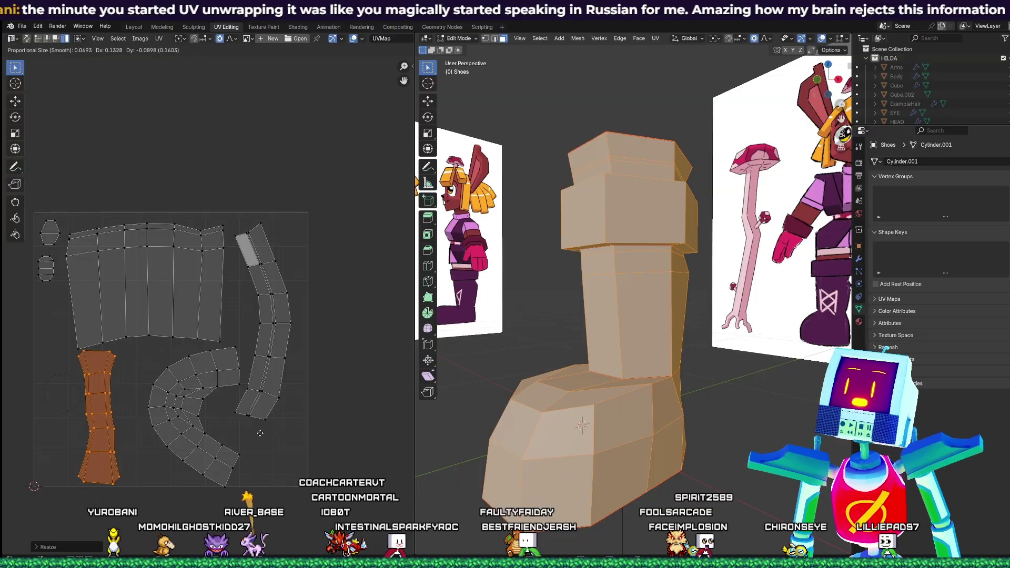
{"action": "left_click", "coordinate": [262, 438]}
{"action": "left_click", "coordinate": [282, 438]}
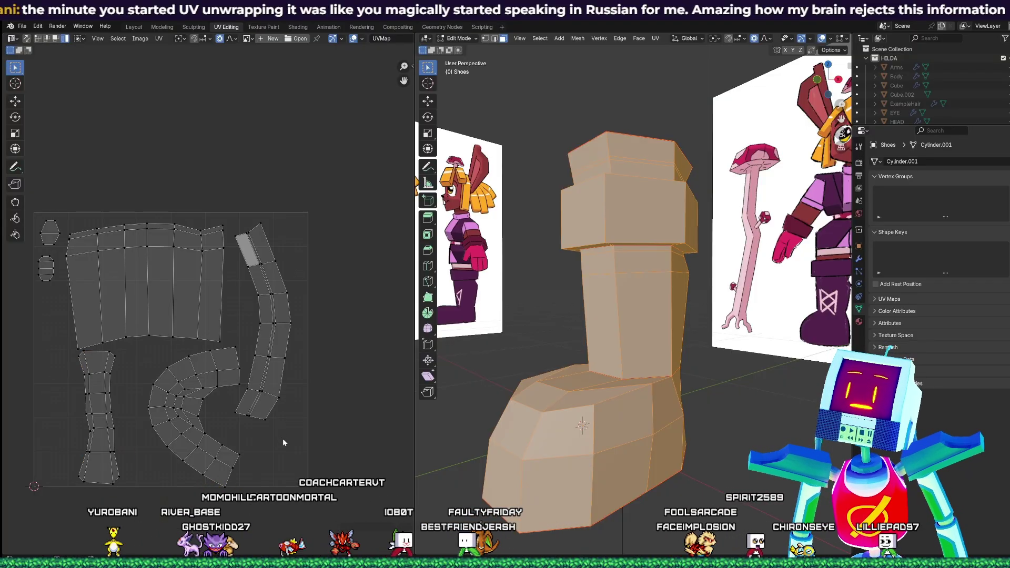
- Rotate the flared strip island to lie horizontally and move it close under the shaft island
{"action": "left_click", "coordinate": [93, 419]}
{"action": "key", "text": "r"}
{"action": "left_click", "coordinate": [130, 351]}
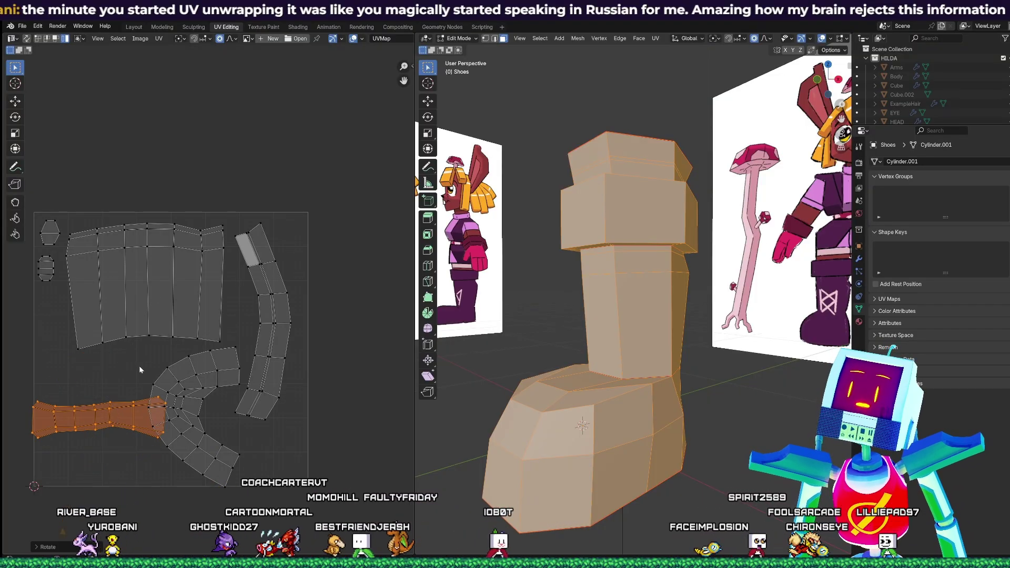
{"action": "key", "text": "g"}
{"action": "left_click", "coordinate": [148, 337]}
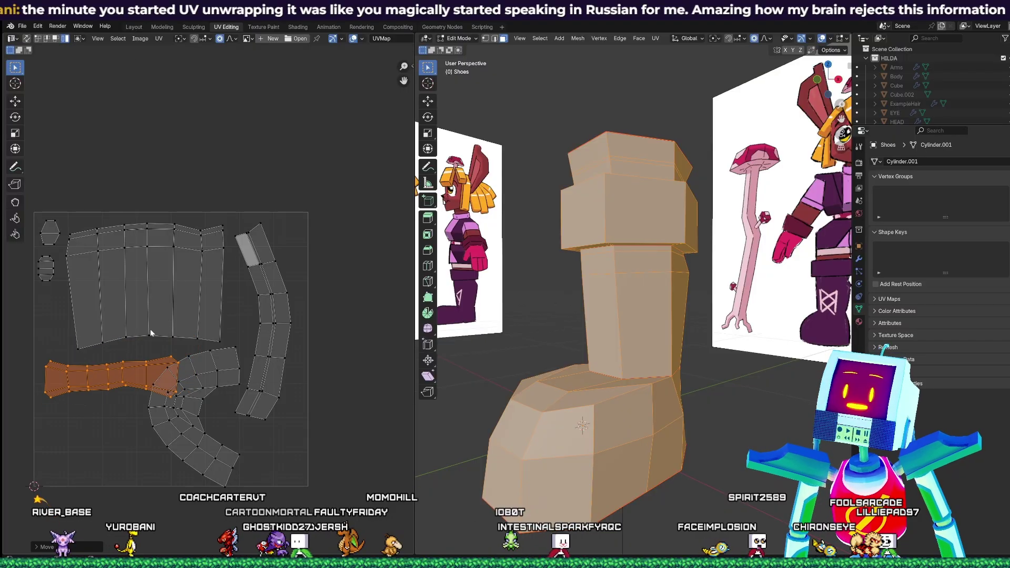
- Shrink the horseshoe-shaped foot island and move it to the UV square's lower-left area, under the horizontal strip
{"action": "left_click", "coordinate": [214, 460]}
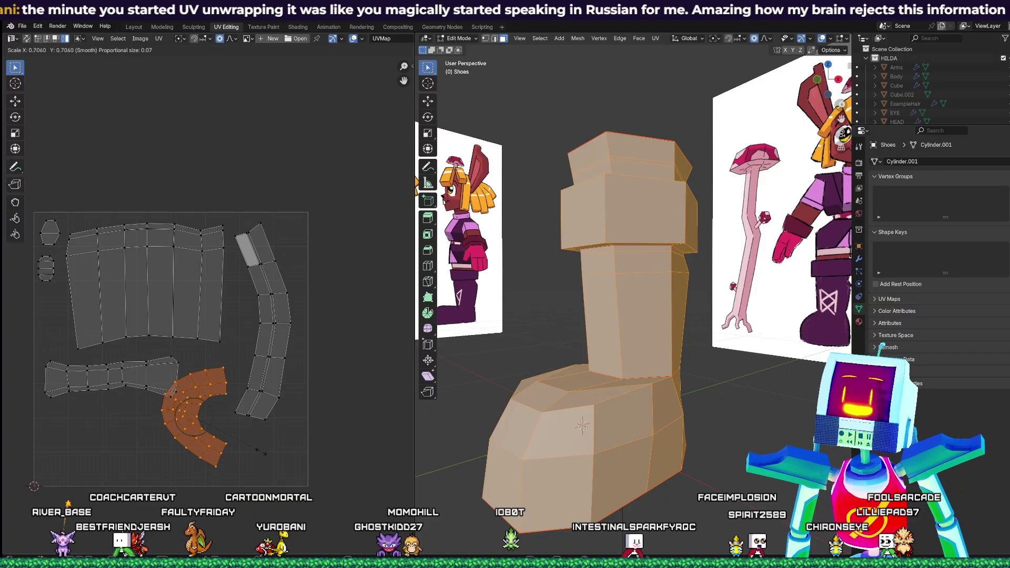
{"action": "key", "text": "g"}
{"action": "left_click", "coordinate": [159, 479]}
{"action": "key", "text": "s"}
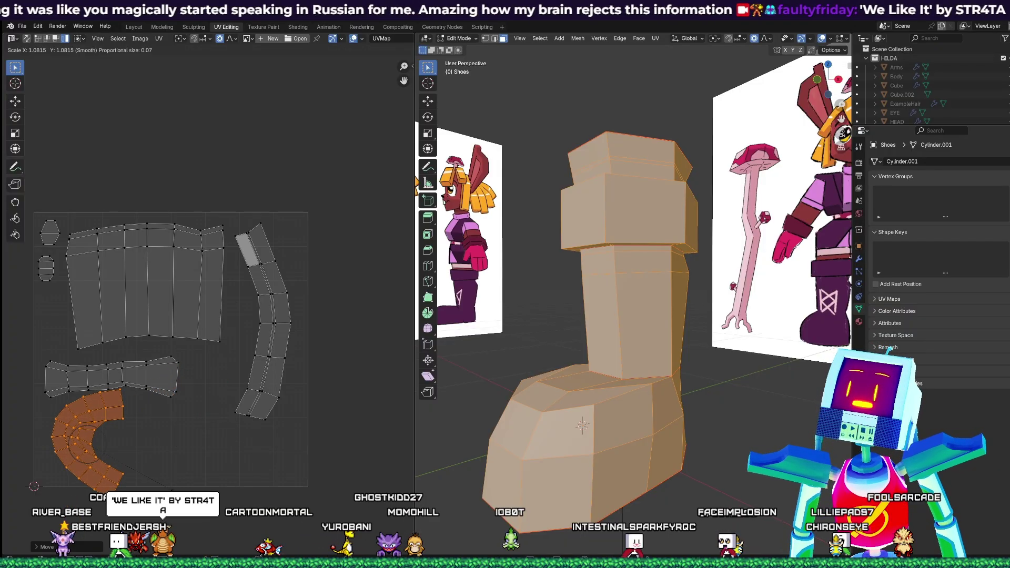
{"action": "left_click", "coordinate": [144, 469]}
- Shift the narrow curved strip island slightly closer to the shaft island
{"action": "left_click", "coordinate": [278, 368]}
{"action": "key", "text": "g"}
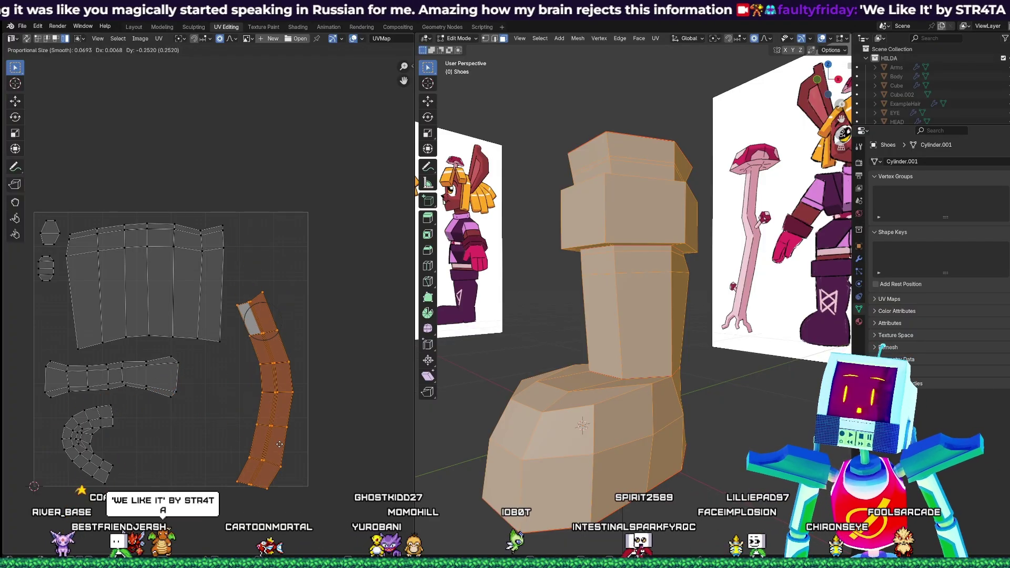
{"action": "left_click", "coordinate": [274, 371]}
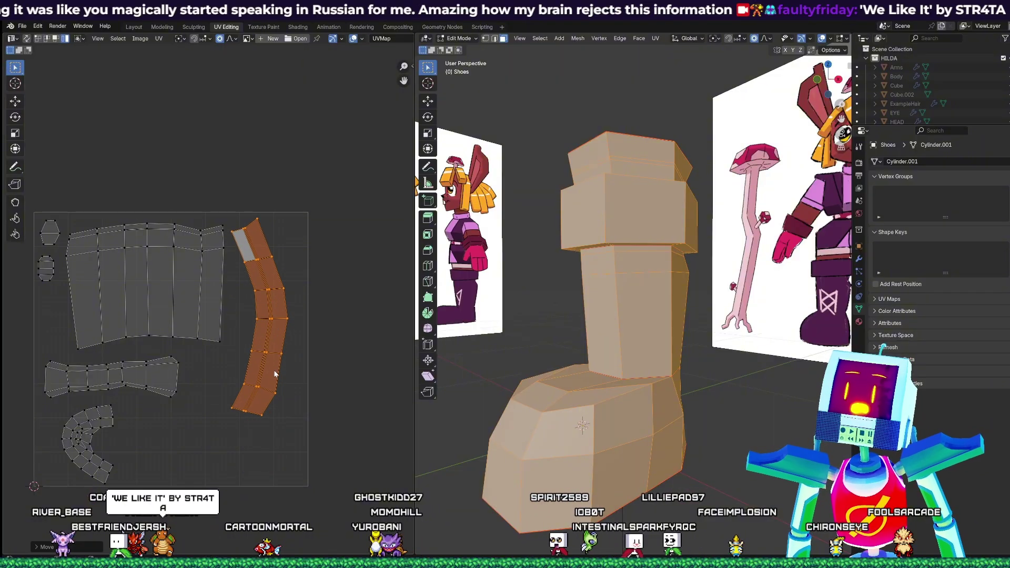
- Rework the horseshoe-shaped foot island's scale to slightly larger and fit it into the UV square's lower-left corner
{"action": "left_click", "coordinate": [98, 453]}
{"action": "key", "text": "g"}
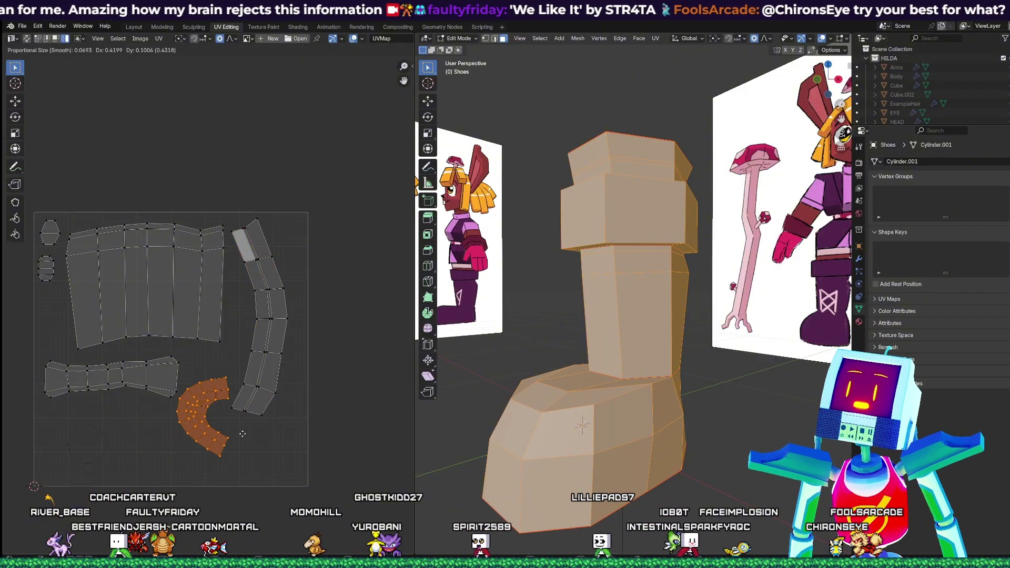
{"action": "left_click", "coordinate": [242, 446]}
{"action": "key", "text": "s"}
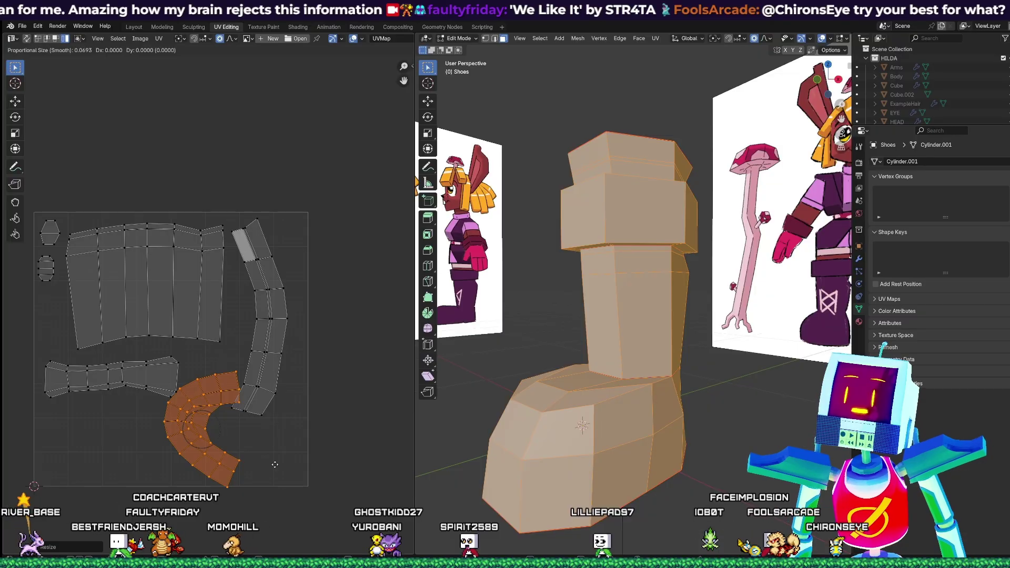
{"action": "left_click", "coordinate": [180, 474]}
{"action": "key", "text": "s"}
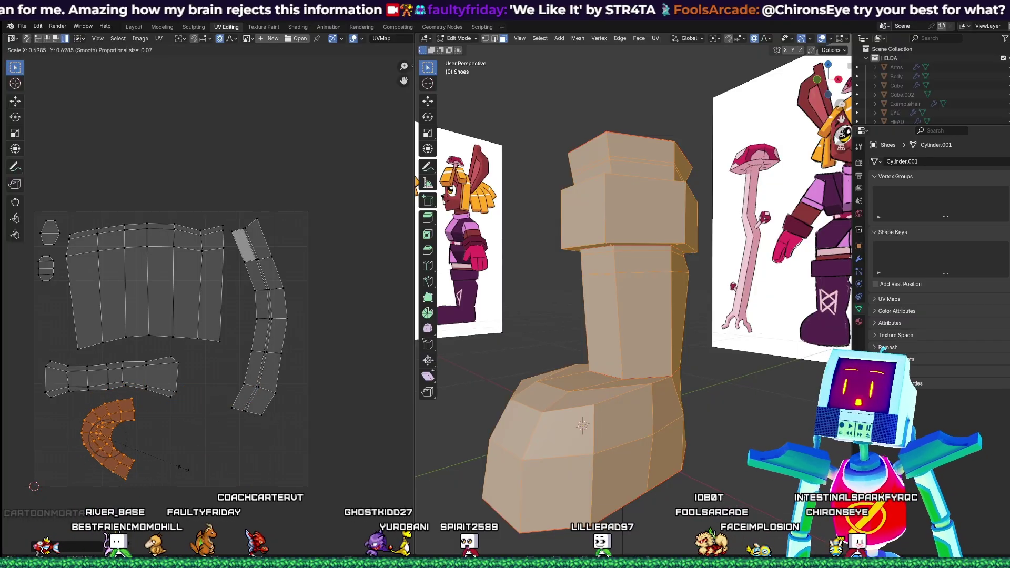
{"action": "left_click", "coordinate": [188, 470]}
{"action": "key", "text": "g"}
{"action": "left_click", "coordinate": [154, 472]}
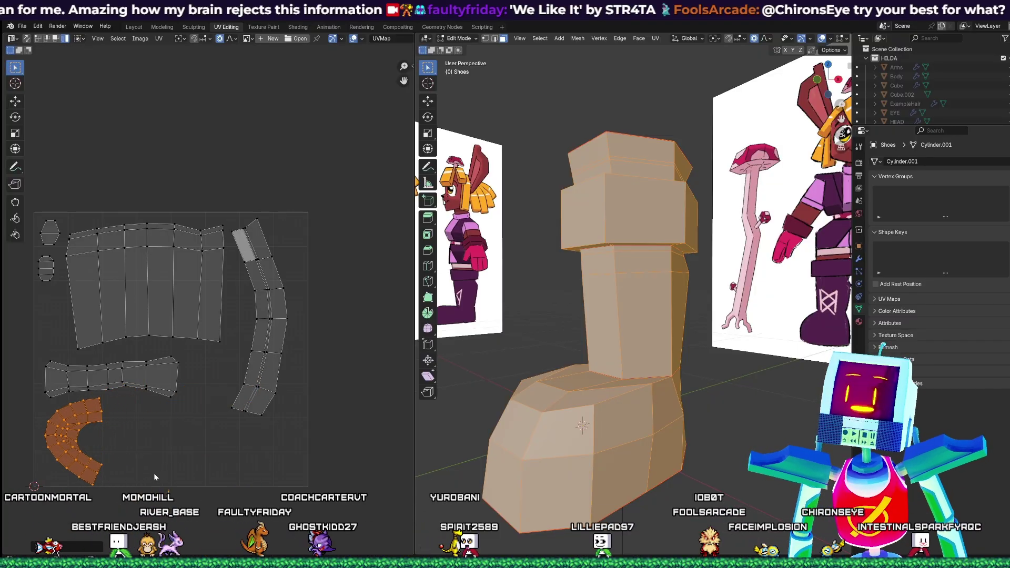
- Adjust the narrow curved strip island's position in the space between the shaft island and the UV square's right edge
{"action": "left_click", "coordinate": [265, 390]}
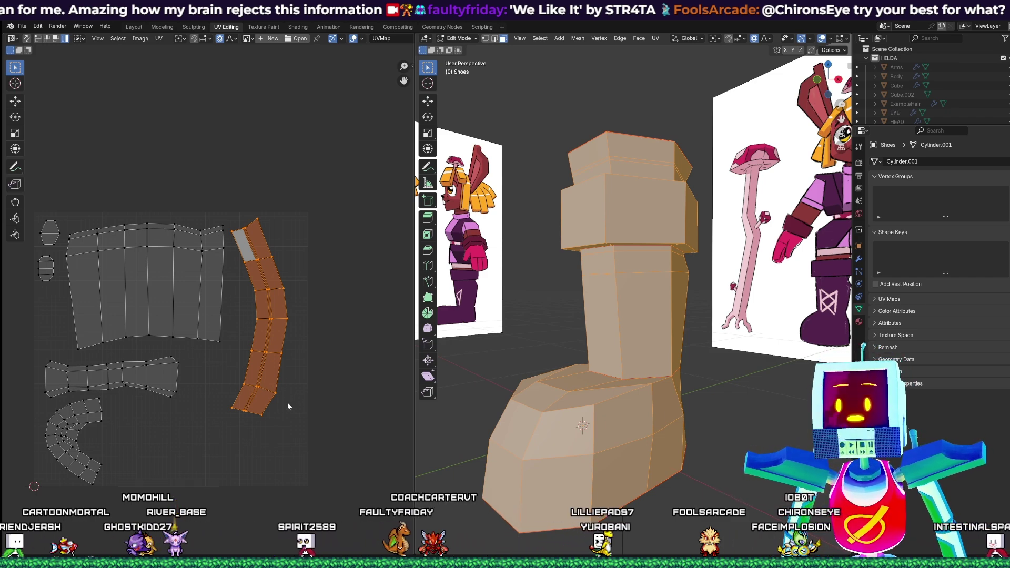
{"action": "key", "text": "g"}
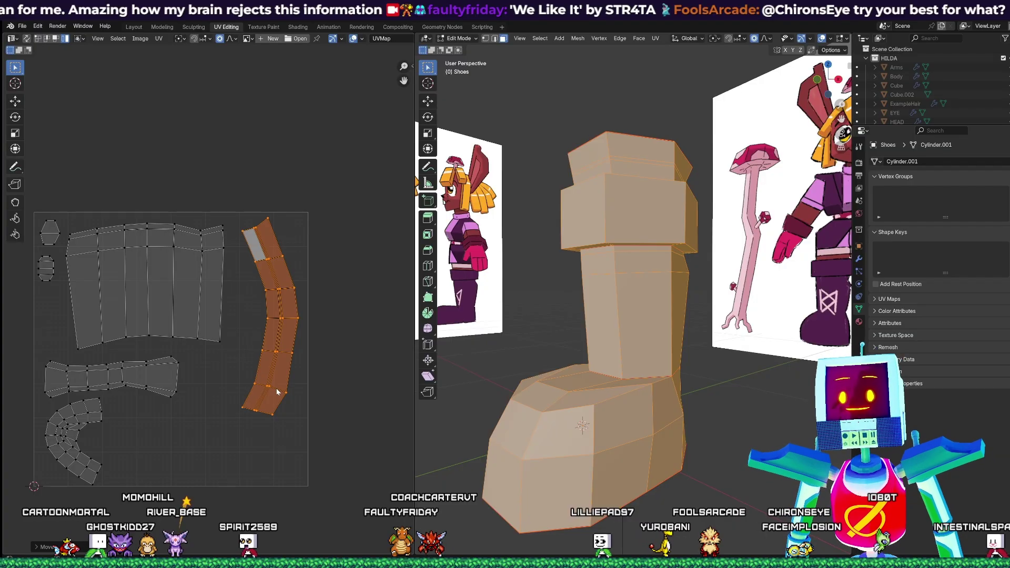
{"action": "key", "text": "g"}
{"action": "left_click", "coordinate": [272, 315]}
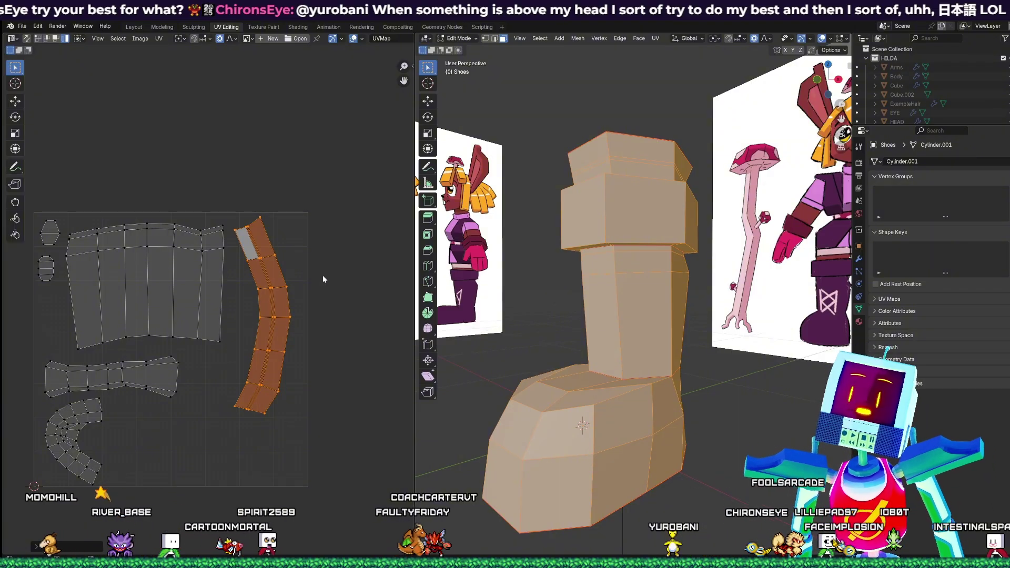
- Bring up the Mio3 UV tools in the UV editor and apply Normalize to all of the boot's islands
{"action": "key", "text": "n"}
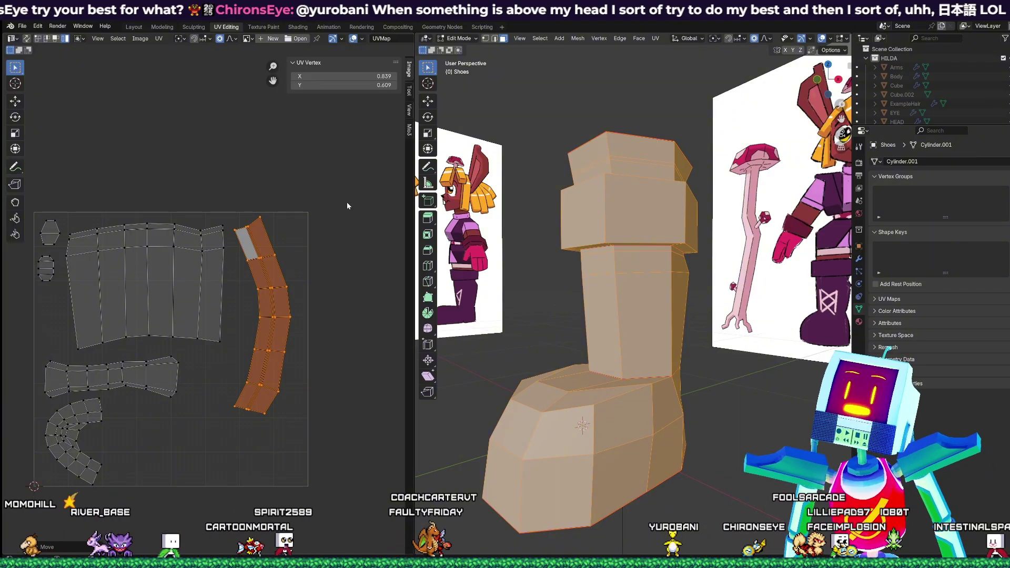
{"action": "left_click", "coordinate": [410, 131]}
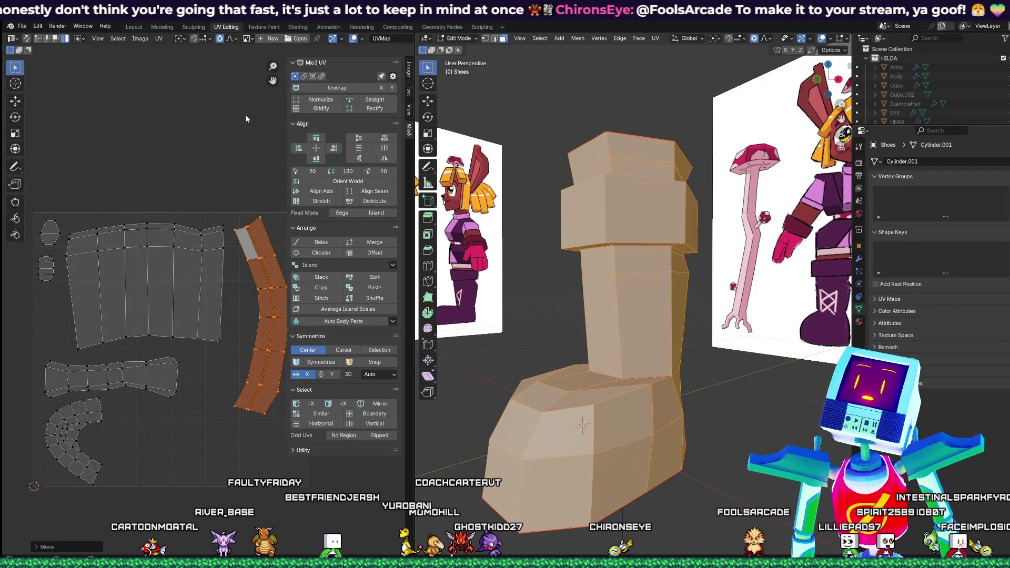
{"action": "left_click", "coordinate": [195, 174]}
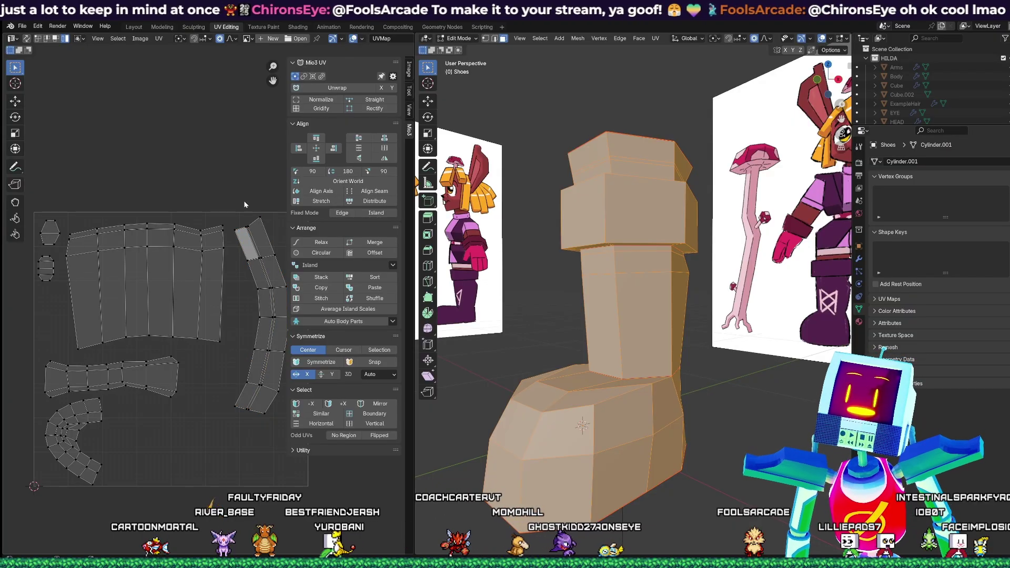
{"action": "key", "text": "a"}
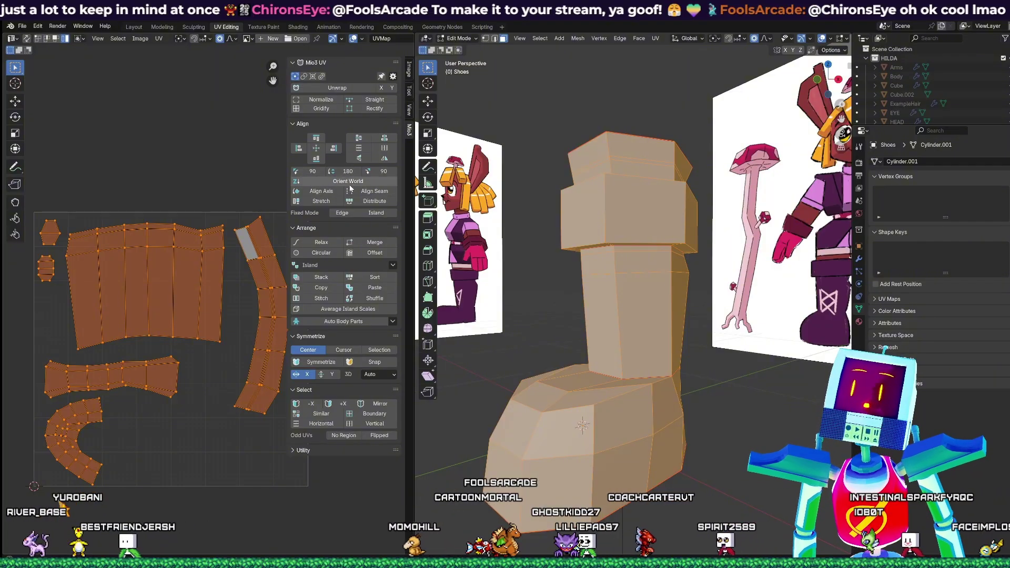
{"action": "left_click", "coordinate": [329, 101]}
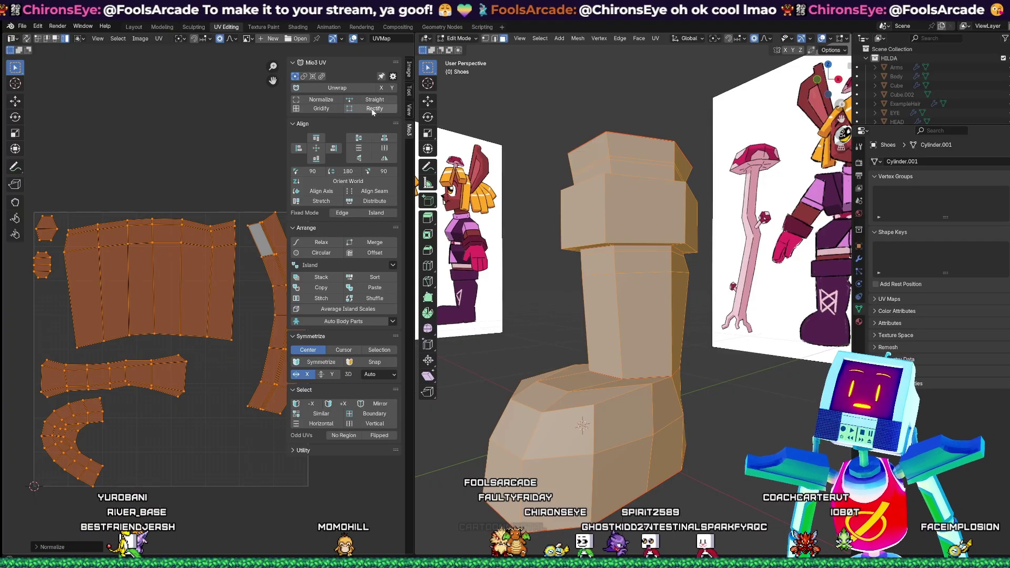
- Try Gridify on all of the boot's UV islands, and undo the result
{"action": "left_click", "coordinate": [320, 109]}
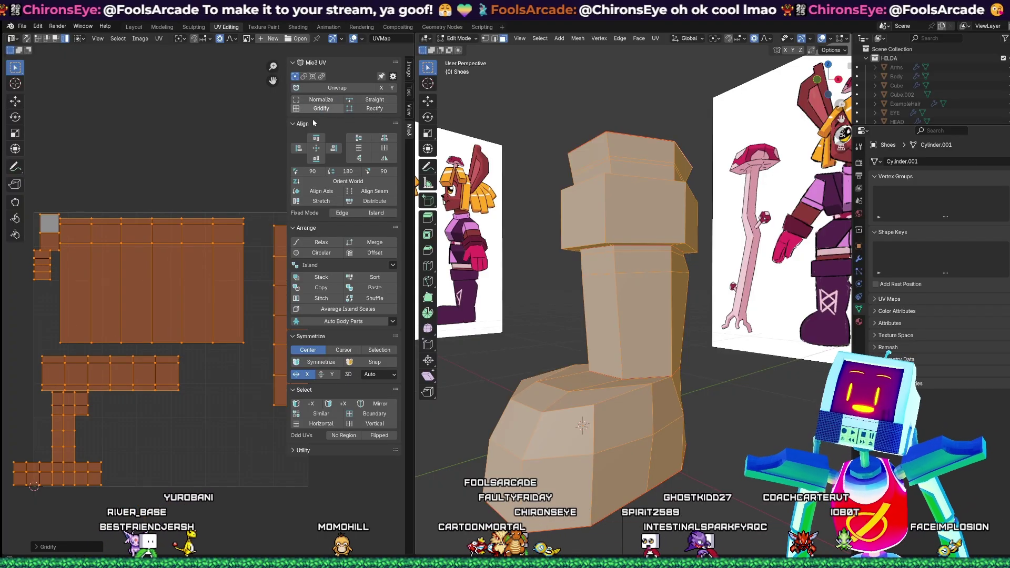
{"action": "left_click", "coordinate": [254, 283]}
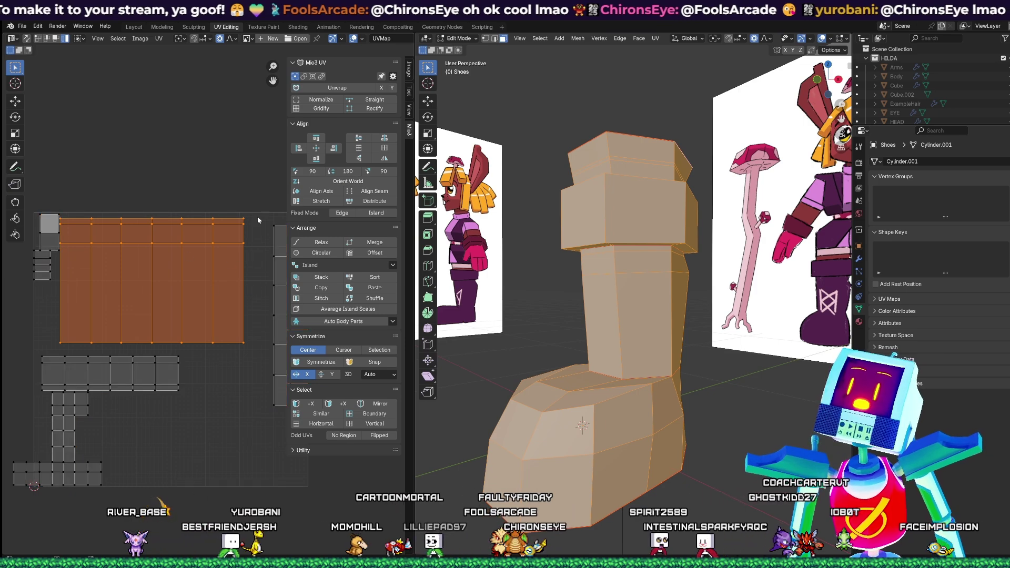
{"action": "key", "text": "ctrl+z"}
{"action": "key", "text": "ctrl+z"}
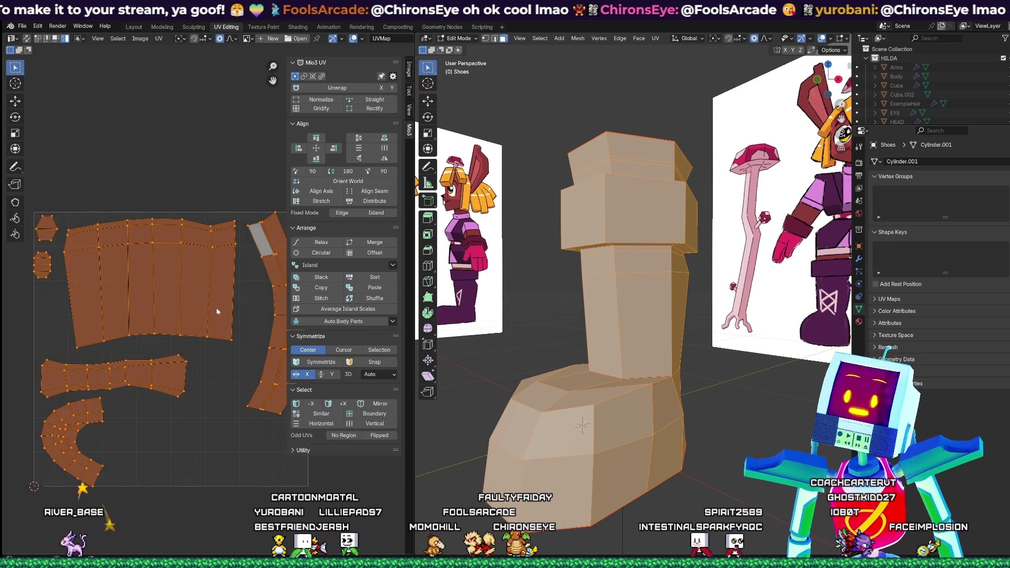
- Reposition the full set of shoe UV islands, and move the curved strip island to sit better within the UV square
{"action": "key", "text": "g"}
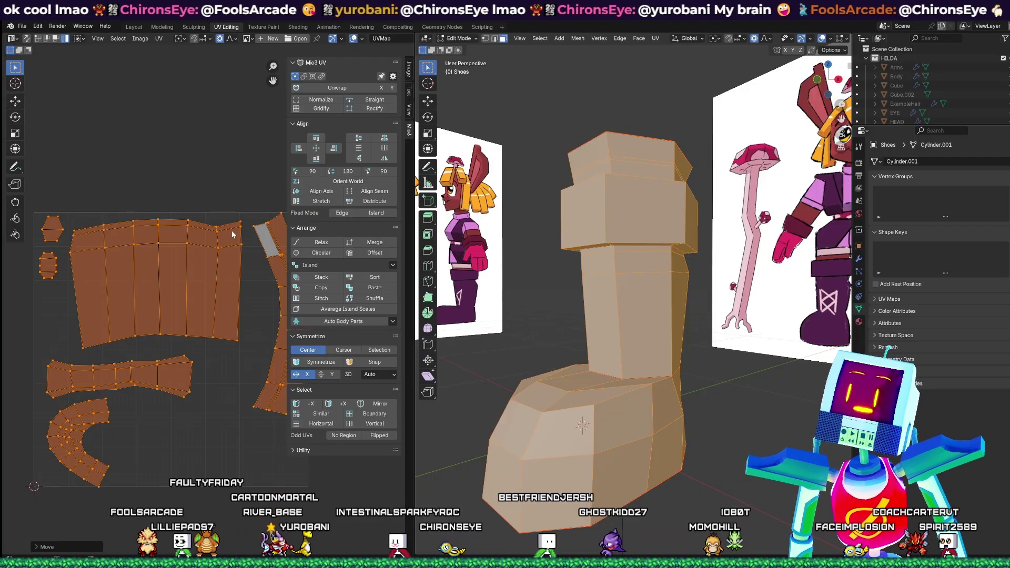
{"action": "left_click", "coordinate": [254, 362]}
{"action": "left_click", "coordinate": [277, 357]}
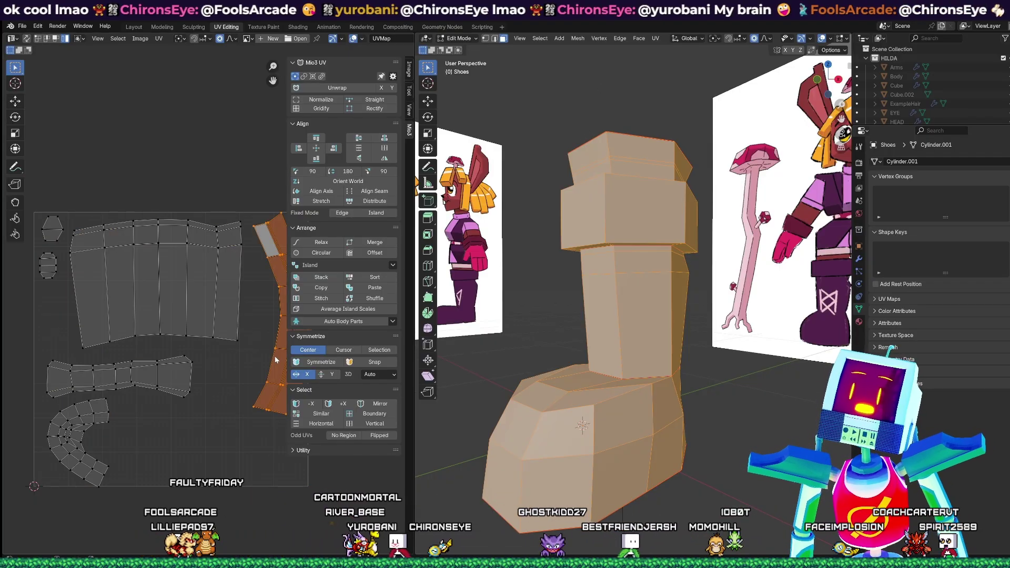
{"action": "key", "text": "g"}
{"action": "left_click", "coordinate": [267, 379]}
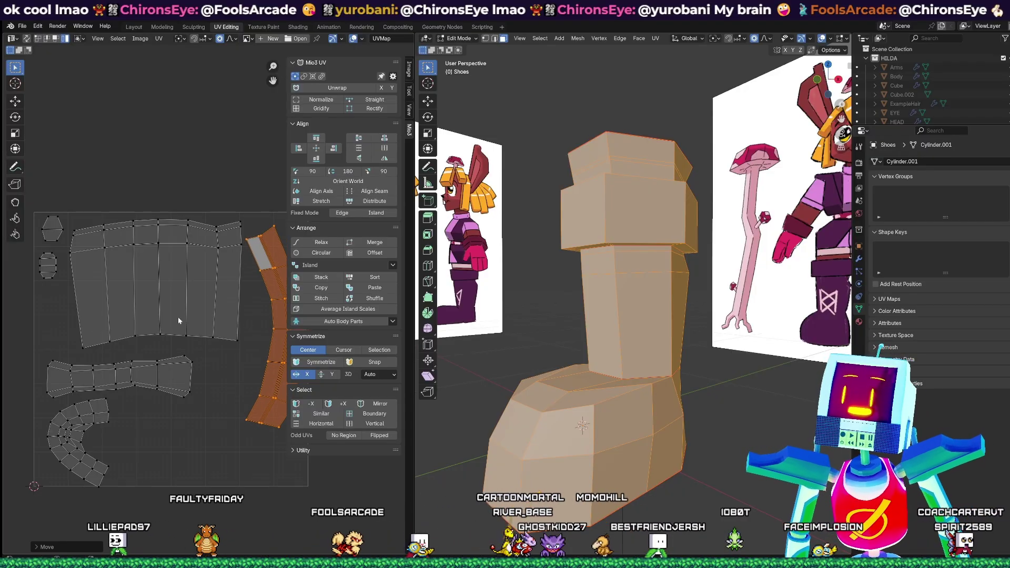
- Gridify all the shoe's UV islands into straight rectangular grids and scale them down to fit the UV square
{"action": "key", "text": "a"}
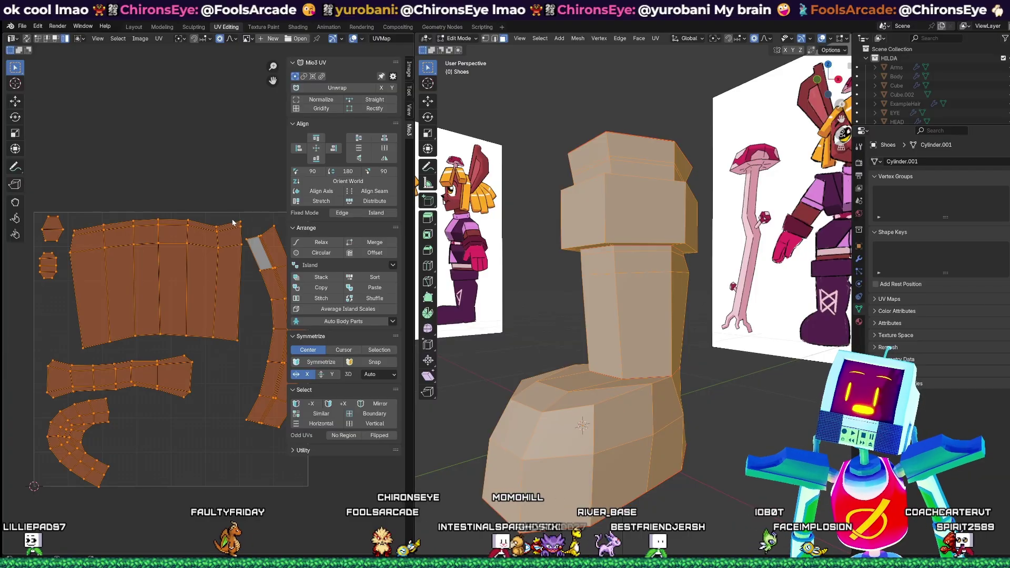
{"action": "left_click", "coordinate": [316, 108]}
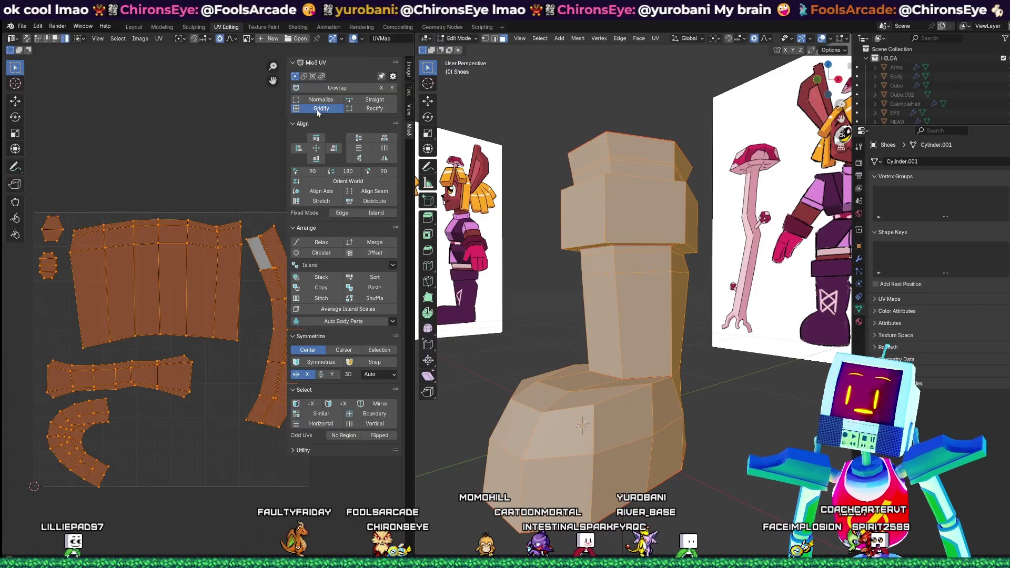
{"action": "key", "text": "s"}
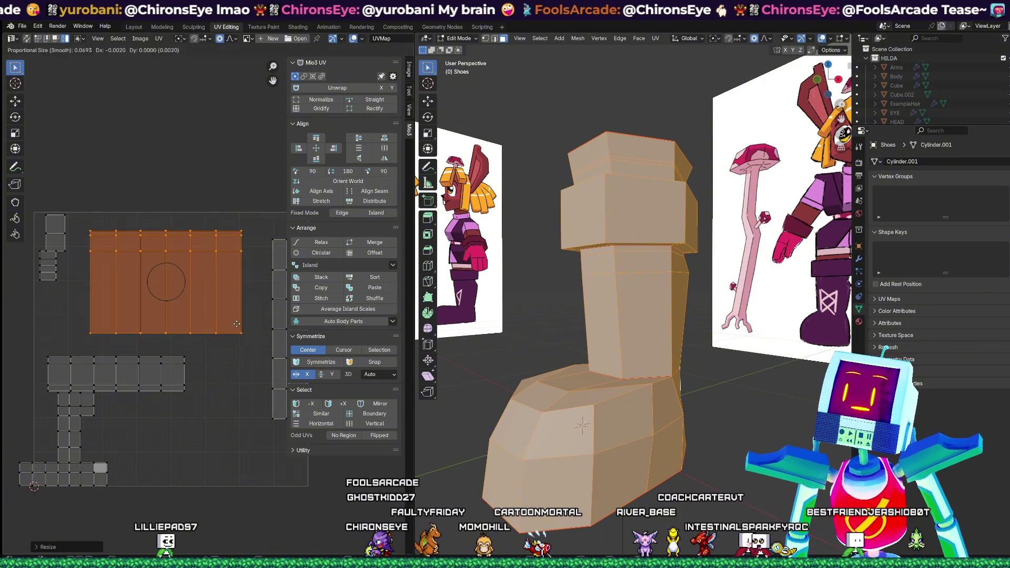
- Move the small stacked island below the two-face island, and shift the horizontal strip island beneath the large shaft island
{"action": "left_click", "coordinate": [47, 273]}
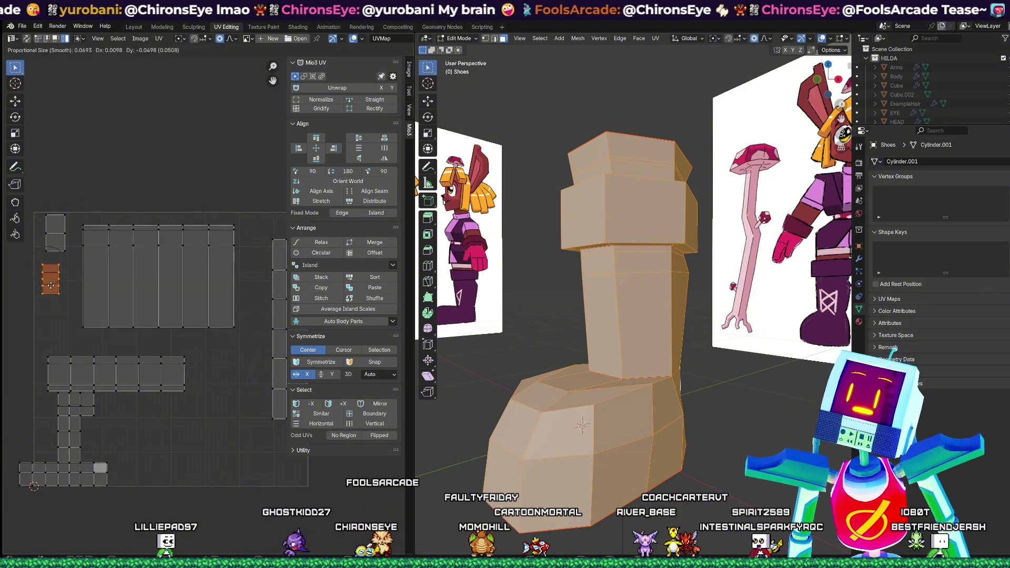
{"action": "left_click", "coordinate": [61, 287]}
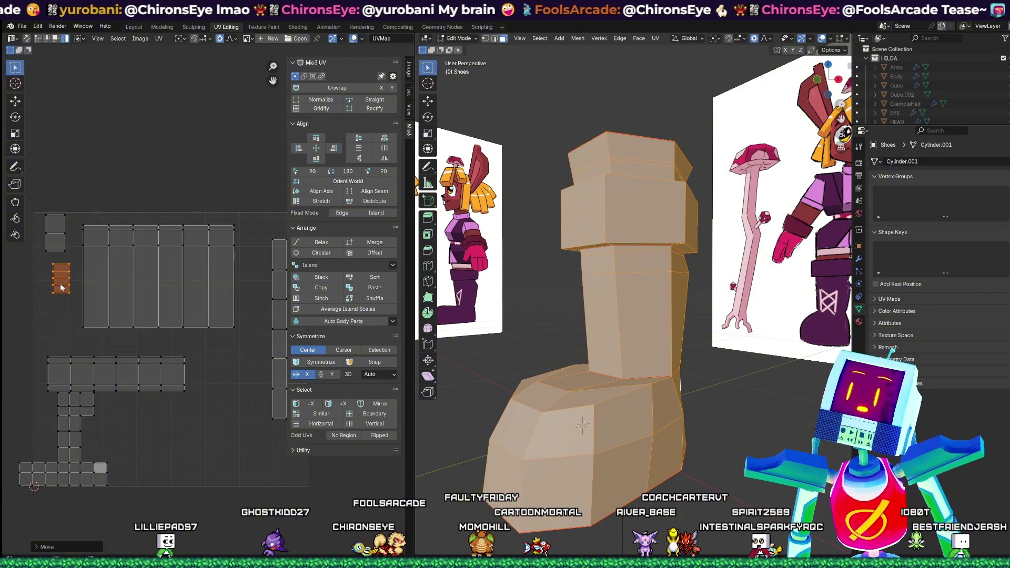
{"action": "left_click", "coordinate": [75, 311]}
{"action": "left_click", "coordinate": [95, 367]}
{"action": "key", "text": "g"}
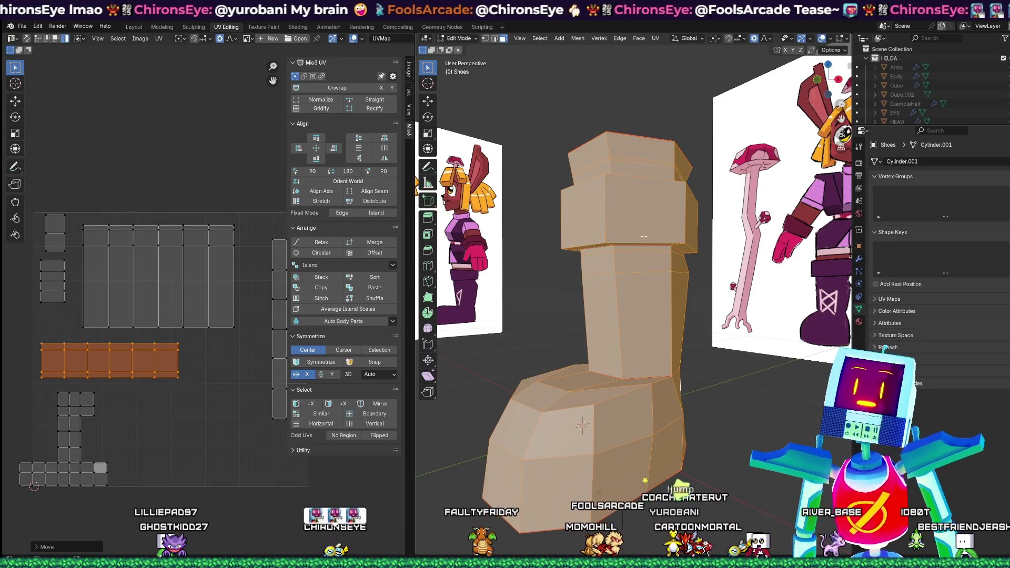
- Move the branching foot island fully inside the UV square, below the horizontal strip
{"action": "middle_click_drag", "start_coordinate": [600, 276], "coordinate": [666, 169]}
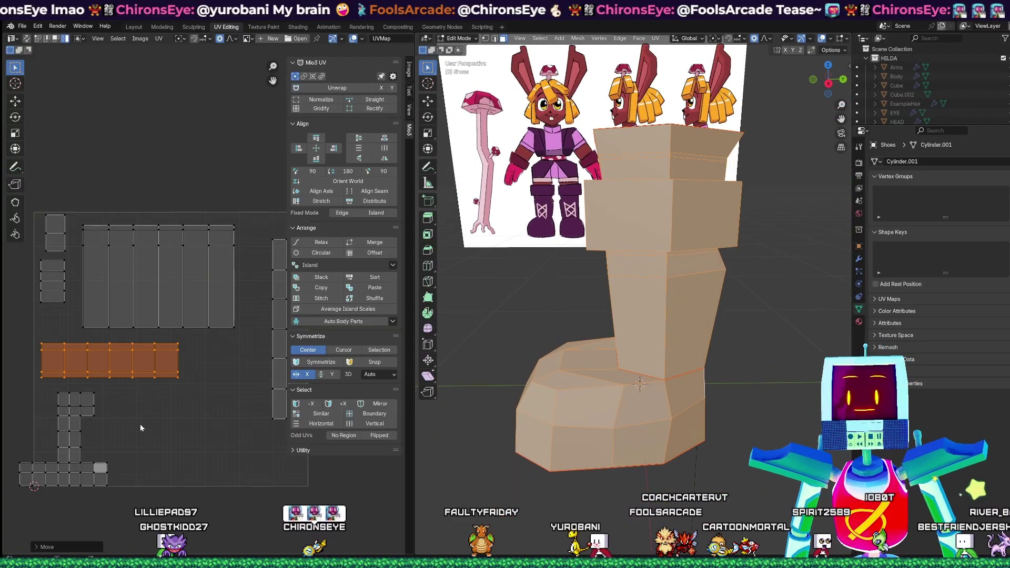
{"action": "left_click", "coordinate": [71, 429]}
{"action": "key", "text": "g"}
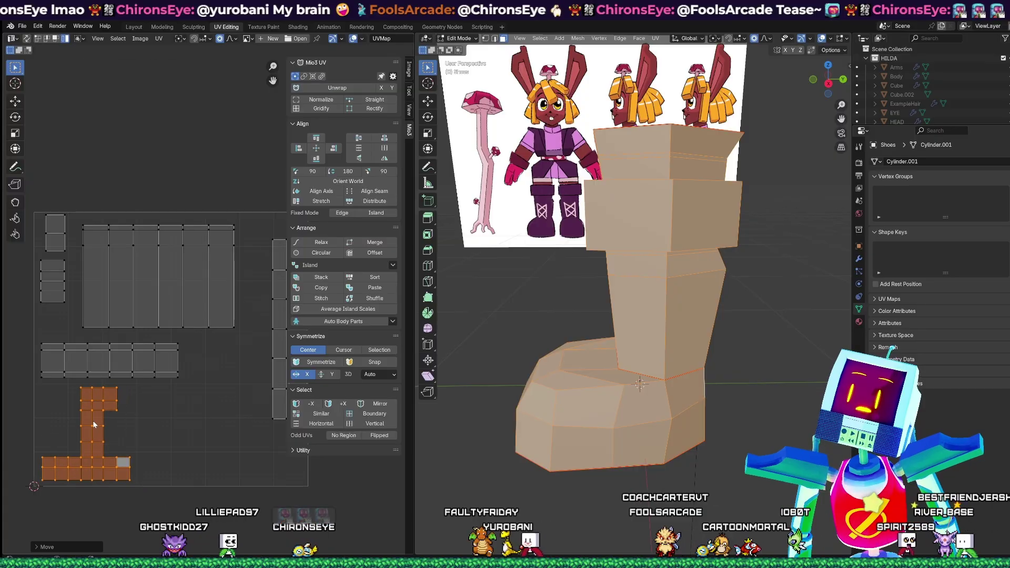
- Move the vertical two-column strip island up and inward beside the large shaft island
{"action": "left_click", "coordinate": [278, 392]}
{"action": "middle_click_drag", "start_coordinate": [279, 391], "coordinate": [216, 397]}
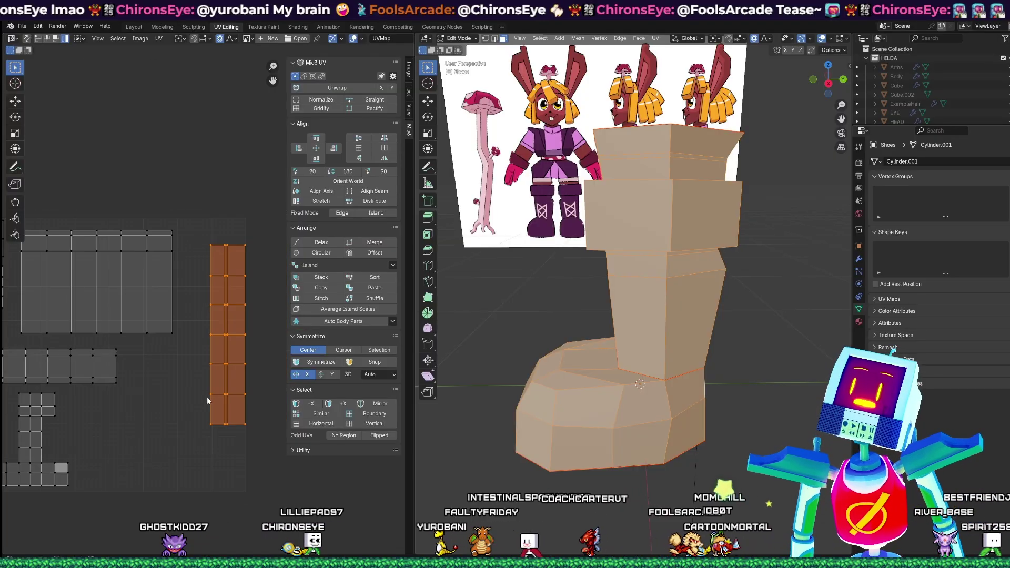
{"action": "key", "text": "g"}
{"action": "left_click", "coordinate": [243, 392]}
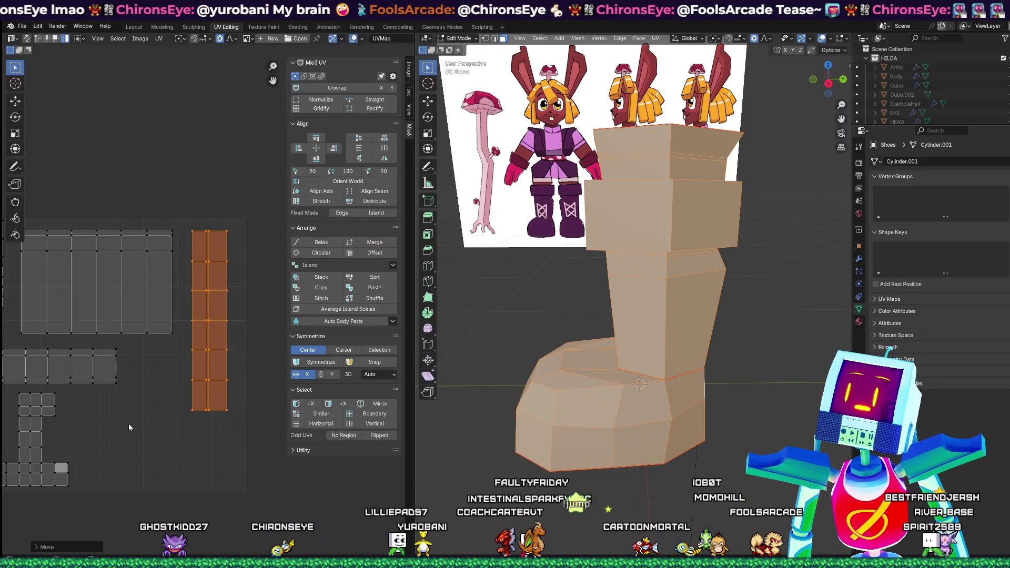
- Widen the UV editor area so the whole UV layout is visible alongside the boot
{"action": "middle_click_drag", "start_coordinate": [130, 426], "coordinate": [200, 420]}
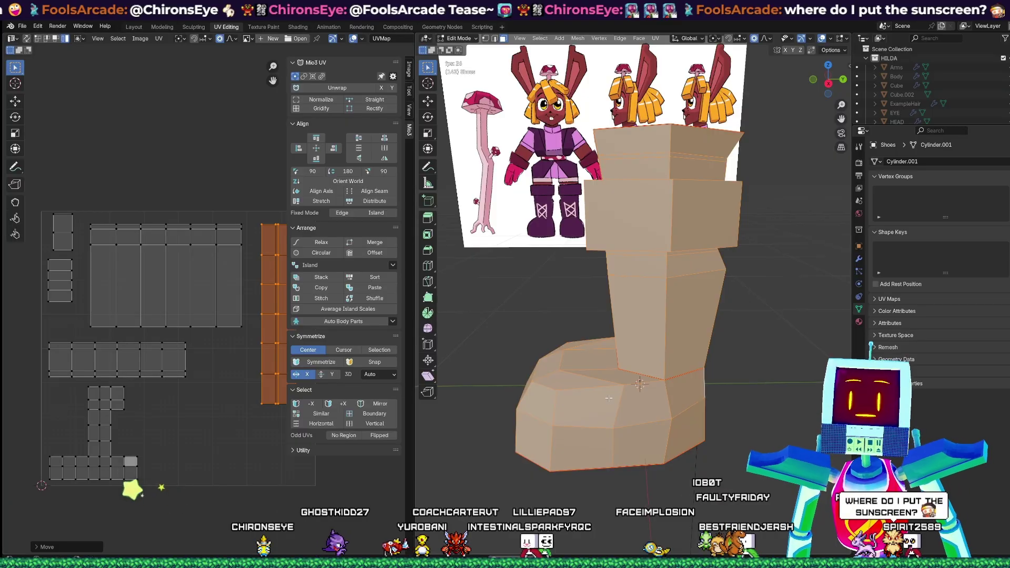
{"action": "middle_click_drag", "start_coordinate": [609, 399], "coordinate": [669, 398]}
{"action": "middle_click_drag", "start_coordinate": [583, 388], "coordinate": [618, 419]}
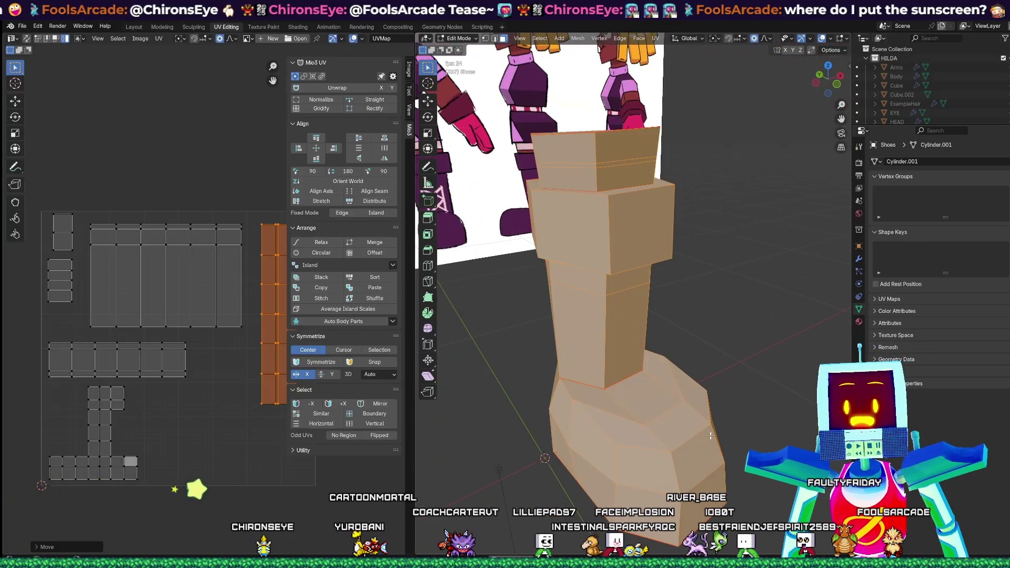
{"action": "middle_click_drag", "start_coordinate": [734, 384], "coordinate": [447, 433]}
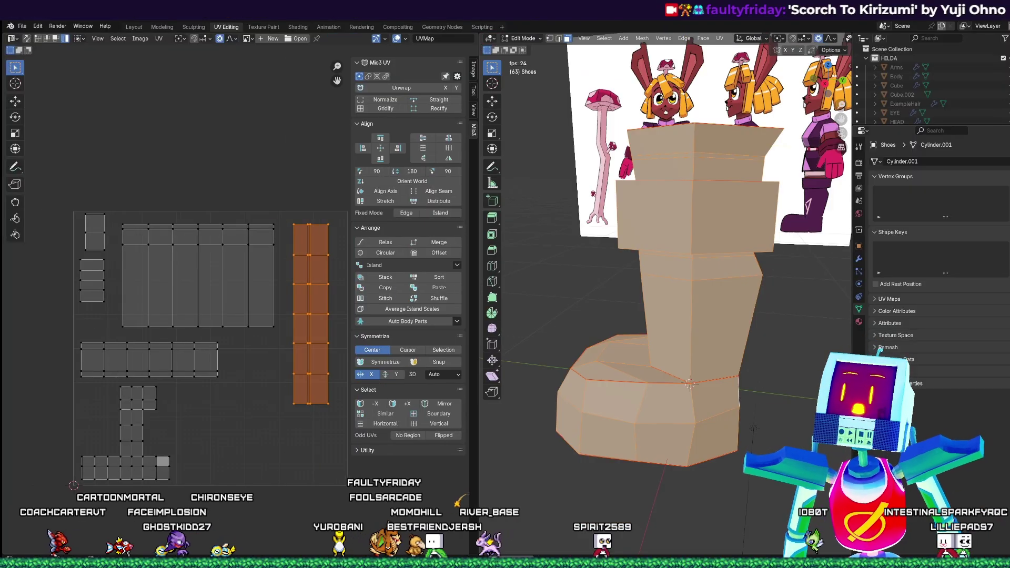
- Nudge the horizontal strip island slightly upward, closer to the large shaft island
{"action": "left_click", "coordinate": [229, 440]}
{"action": "left_click", "coordinate": [173, 345]}
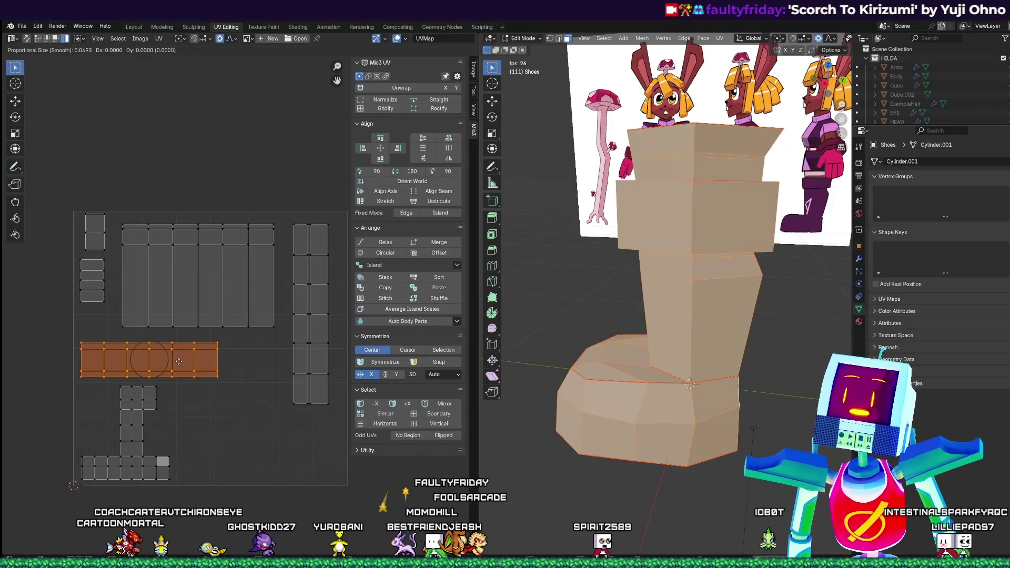
{"action": "left_click_drag", "start_coordinate": [176, 347], "coordinate": [176, 342]}
{"action": "left_click", "coordinate": [303, 345]}
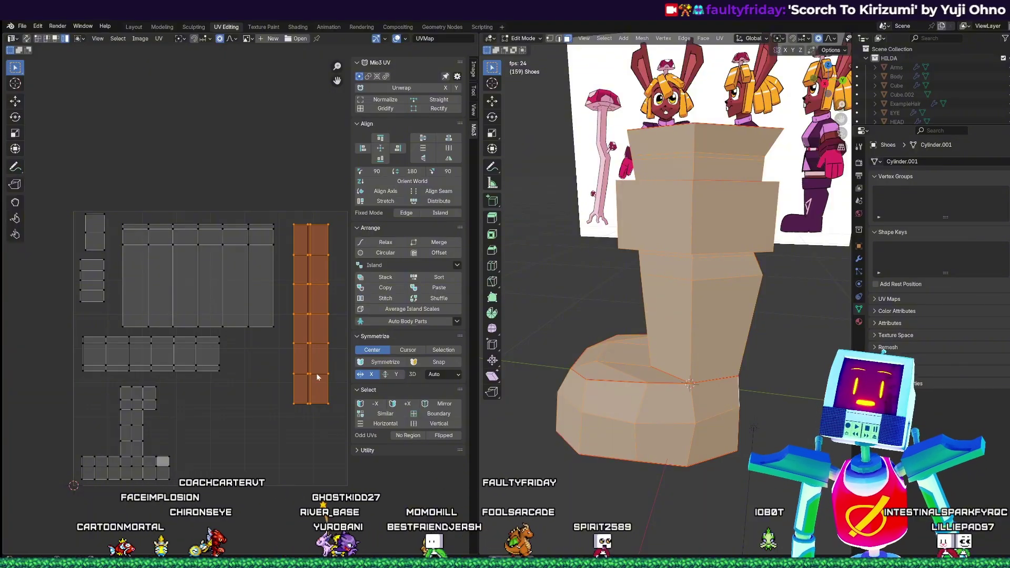
{"action": "middle_click_drag", "start_coordinate": [317, 377], "coordinate": [315, 371]}
- Select the branching foot island and examine the boot's seams around the ankle and foot
{"action": "middle_click_drag", "start_coordinate": [624, 323], "coordinate": [666, 364]}
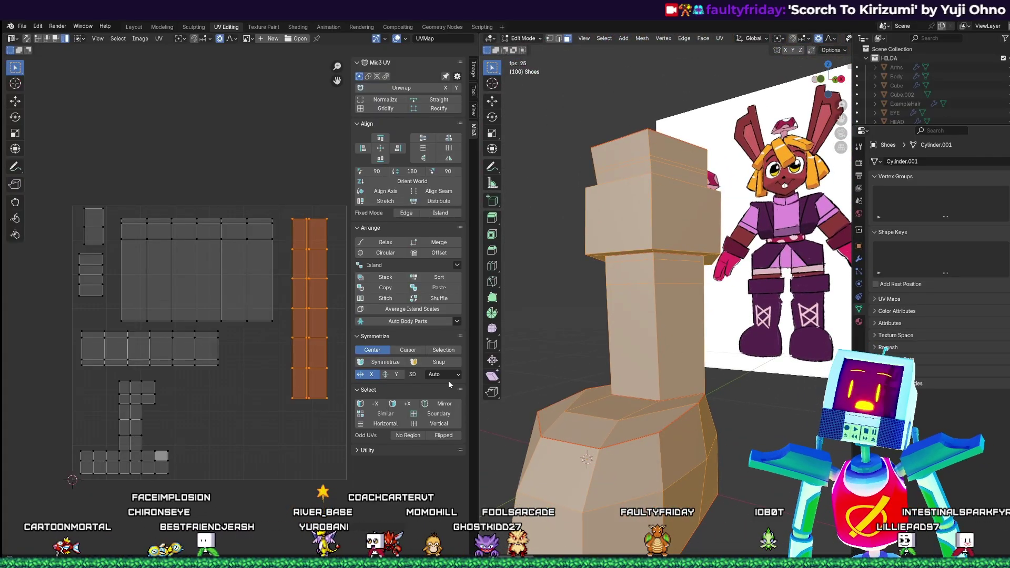
{"action": "left_click", "coordinate": [131, 451]}
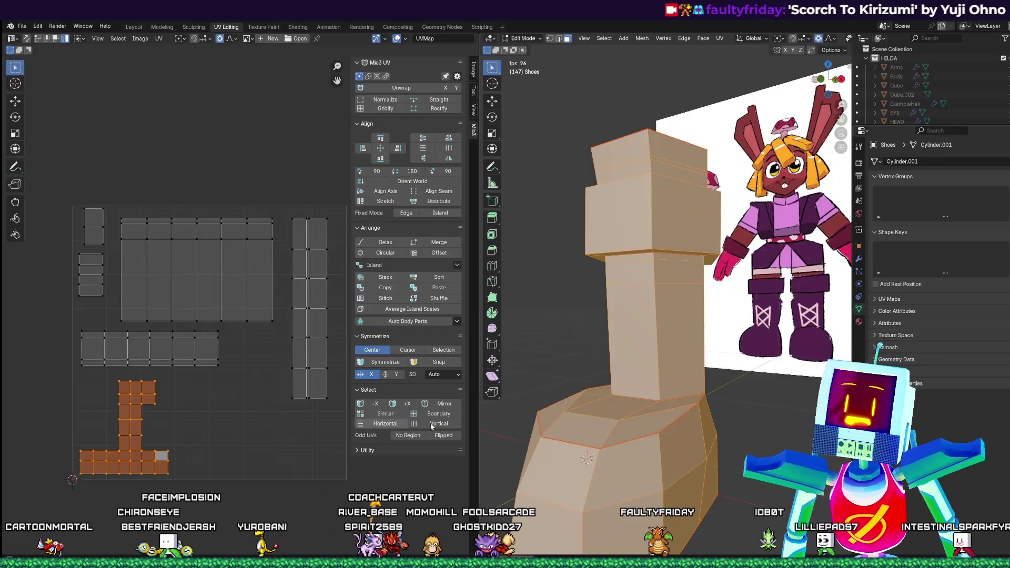
{"action": "middle_click_drag", "start_coordinate": [595, 392], "coordinate": [664, 392]}
{"action": "key", "text": "alt+a"}
{"action": "middle_click_drag", "start_coordinate": [603, 421], "coordinate": [621, 422]}
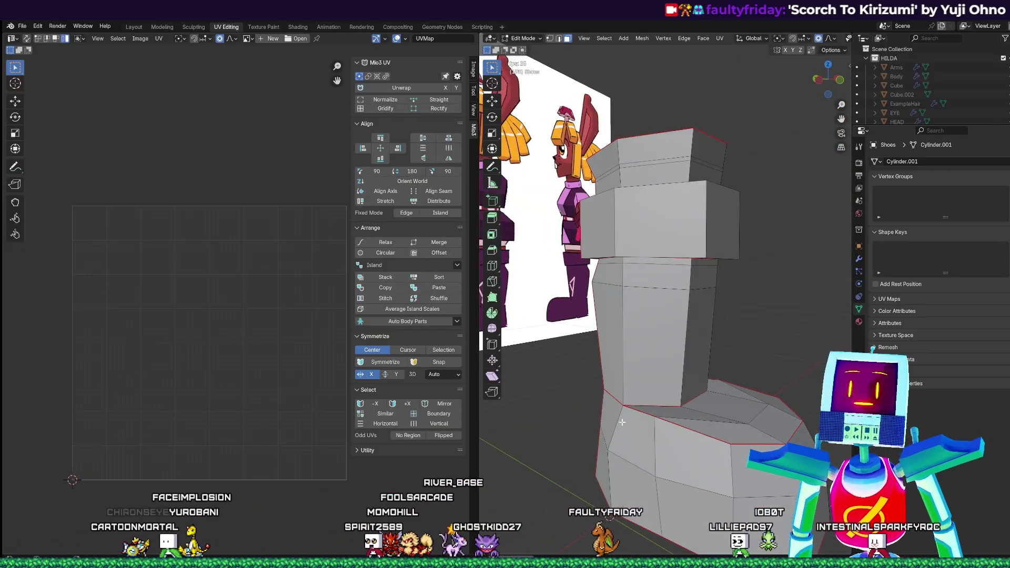
{"action": "key", "text": "a"}
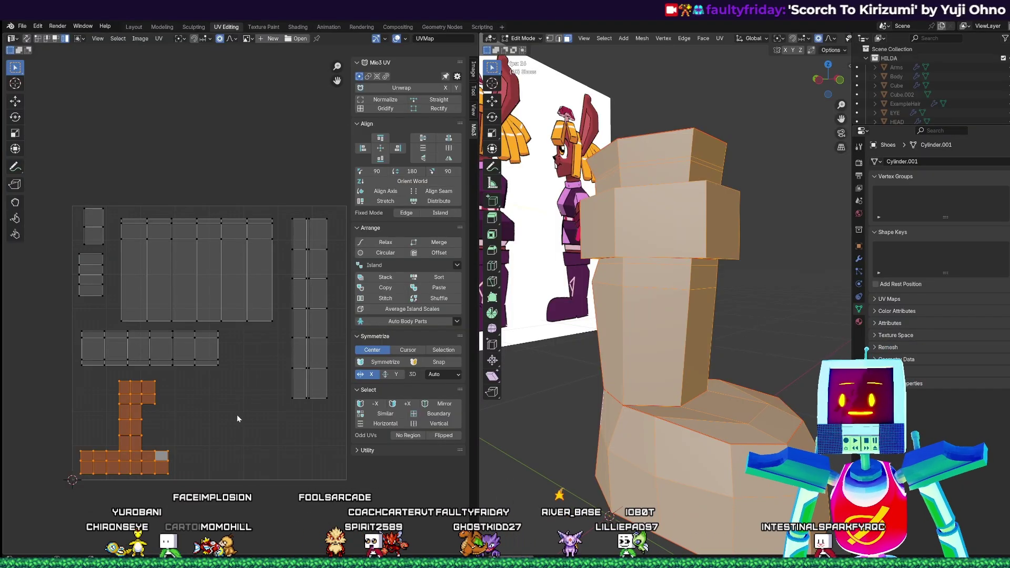
{"action": "left_click", "coordinate": [181, 456]}
{"action": "left_click", "coordinate": [131, 461]}
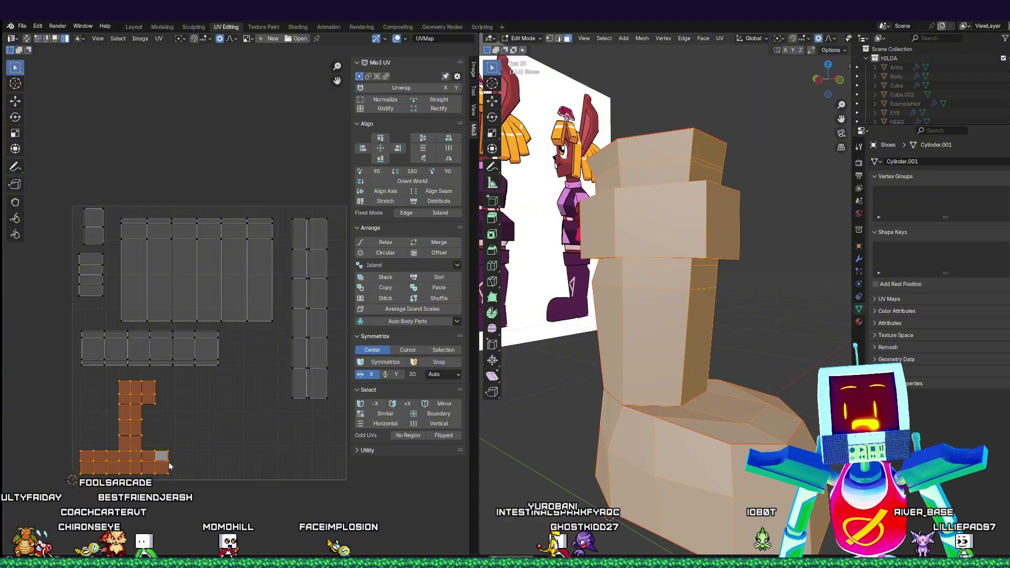
- Box-select foot faces from several angles to check which parts of the branching UV island they correspond to
{"action": "middle_click_drag", "start_coordinate": [611, 418], "coordinate": [684, 418]}
{"action": "left_click", "coordinate": [762, 437]}
{"action": "middle_click_drag", "start_coordinate": [560, 412], "coordinate": [658, 415]}
{"action": "left_click_drag", "start_coordinate": [540, 416], "coordinate": [611, 462]}
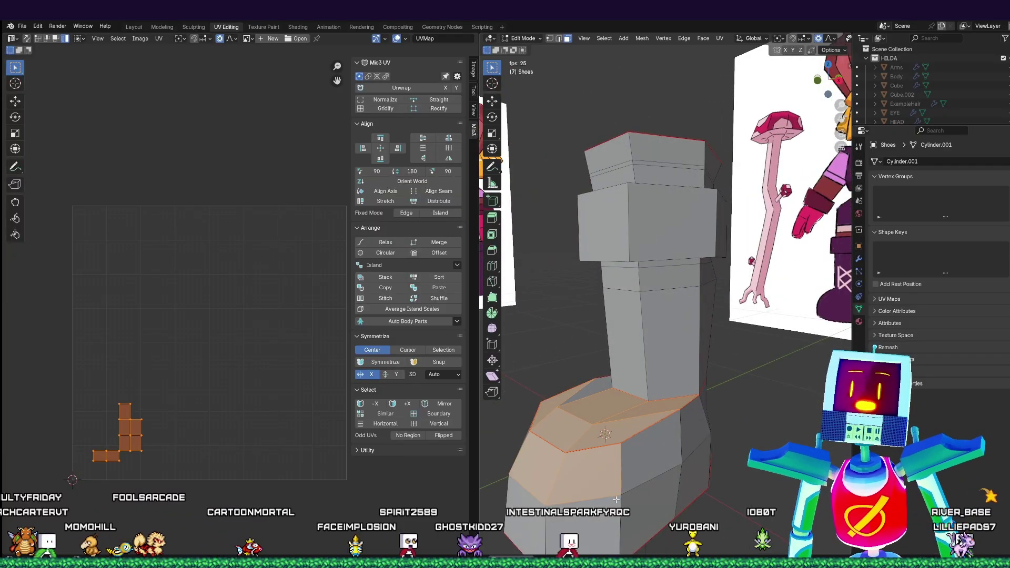
{"action": "middle_click_drag", "start_coordinate": [605, 465], "coordinate": [663, 482]}
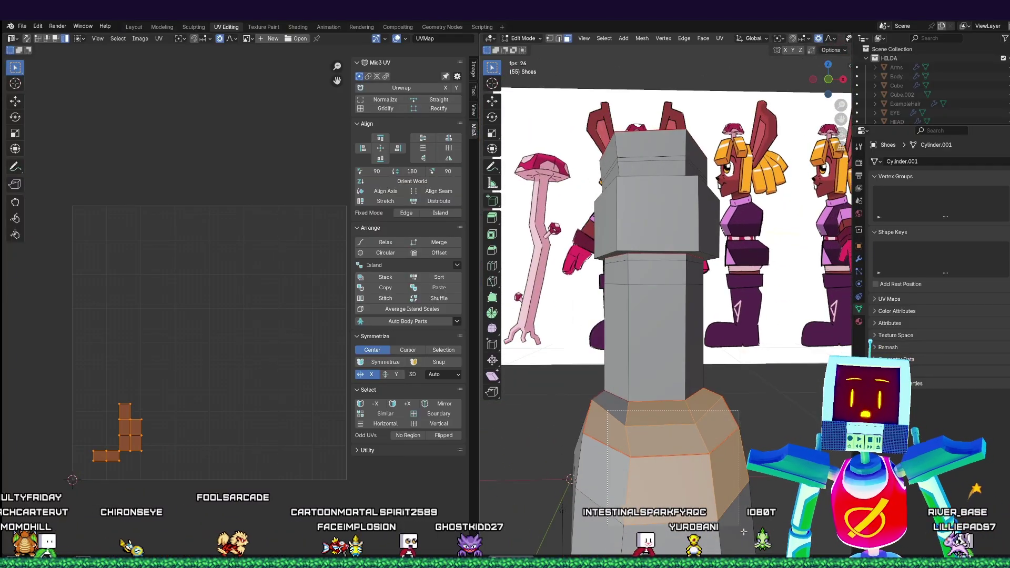
{"action": "left_click_drag", "start_coordinate": [743, 532], "coordinate": [745, 535]}
{"action": "middle_click_drag", "start_coordinate": [626, 476], "coordinate": [679, 472]}
{"action": "middle_click_drag", "start_coordinate": [608, 363], "coordinate": [638, 362]}
{"action": "left_click_drag", "start_coordinate": [625, 355], "coordinate": [790, 429], "text": "shift"}
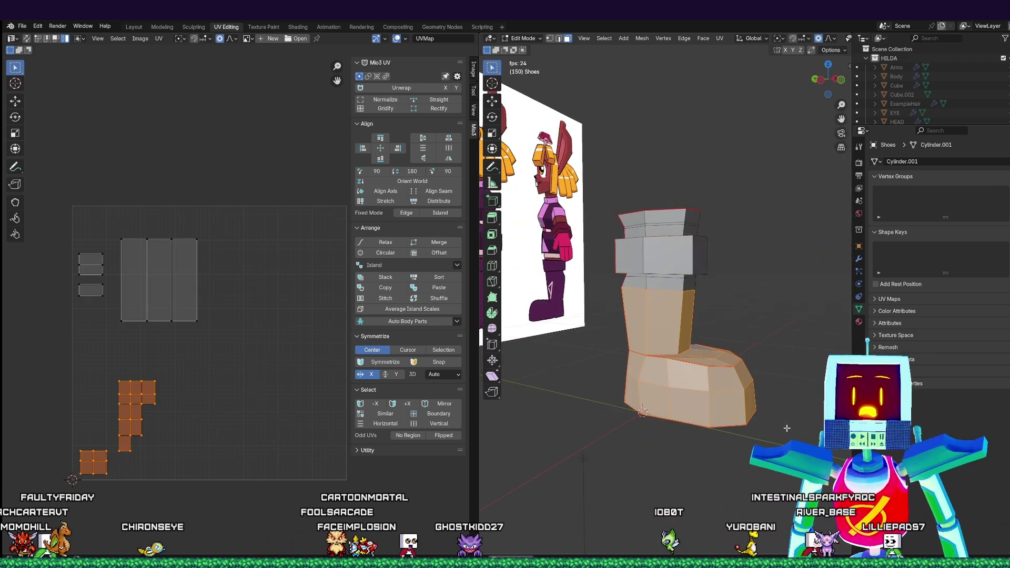
{"action": "key", "text": "a"}
- Examine the seam placement around the foot and heel from all sides, with the mesh both deselected and selected
{"action": "middle_click_drag", "start_coordinate": [831, 409], "coordinate": [768, 440]}
{"action": "scroll", "coordinate": [768, 440], "scroll_direction": "up", "scroll_amount": 3}
{"action": "middle_click_drag", "start_coordinate": [695, 466], "coordinate": [650, 434]}
{"action": "middle_click_drag", "start_coordinate": [724, 451], "coordinate": [655, 443]}
{"action": "key", "text": "alt+a"}
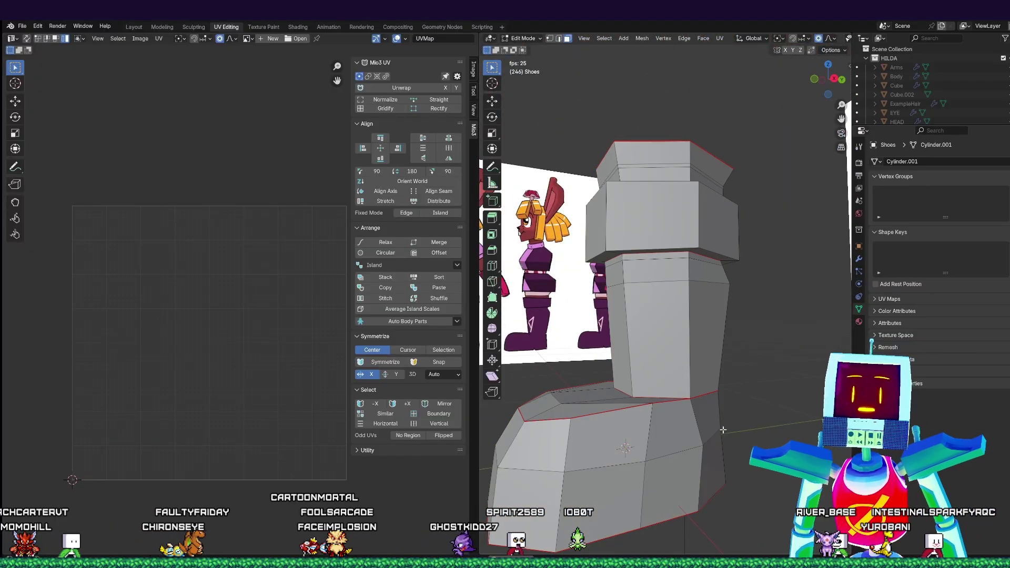
{"action": "middle_click_drag", "start_coordinate": [721, 429], "coordinate": [637, 453]}
{"action": "key", "text": "a"}
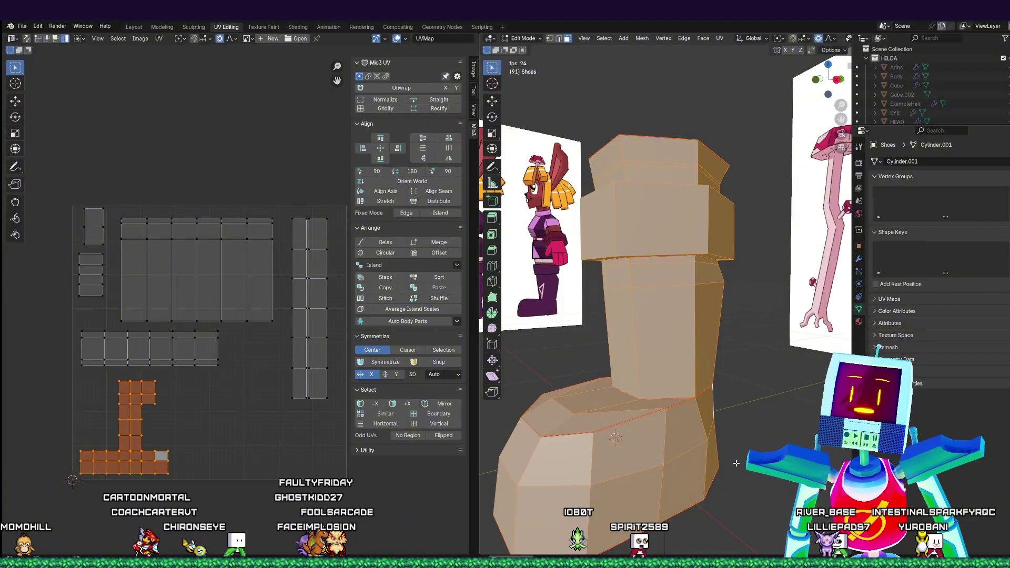
{"action": "mouse_move", "coordinate": [677, 461]}
{"action": "middle_mouse_down"}
{"action": "mouse_move", "coordinate": [720, 469]}
{"action": "mouse_move", "coordinate": [689, 477]}
{"action": "middle_mouse_up"}
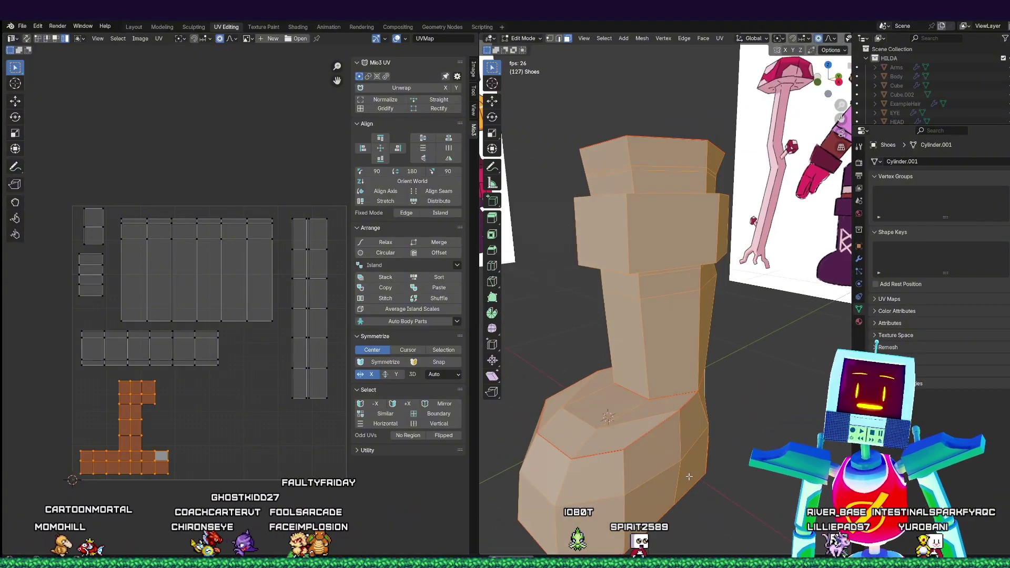
{"action": "left_click", "coordinate": [691, 399]}
{"action": "middle_click_drag", "start_coordinate": [691, 398], "coordinate": [704, 425]}
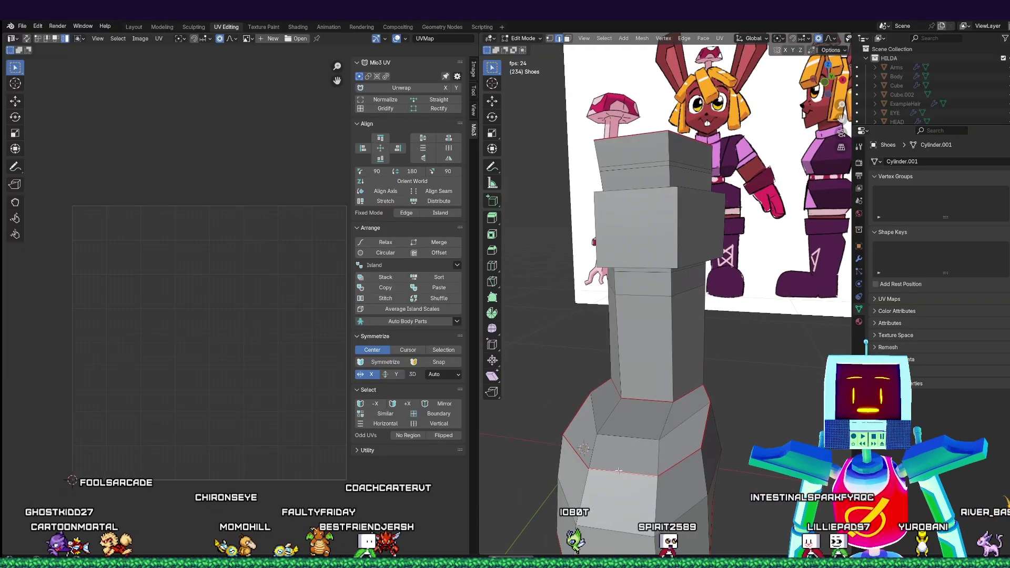
{"action": "middle_click_drag", "start_coordinate": [619, 470], "coordinate": [718, 457]}
{"action": "key", "text": "a"}
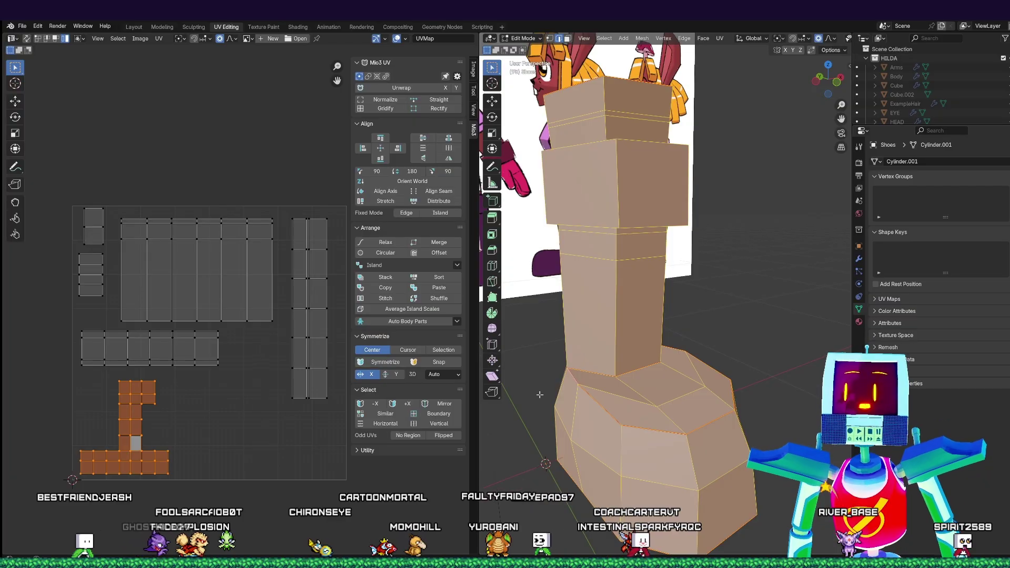
- Select all faces of the foot, including its upper faces and side bands, and unwrap them with the Angle Based method
{"action": "middle_click_drag", "start_coordinate": [538, 399], "coordinate": [648, 414]}
{"action": "left_click", "coordinate": [610, 427]}
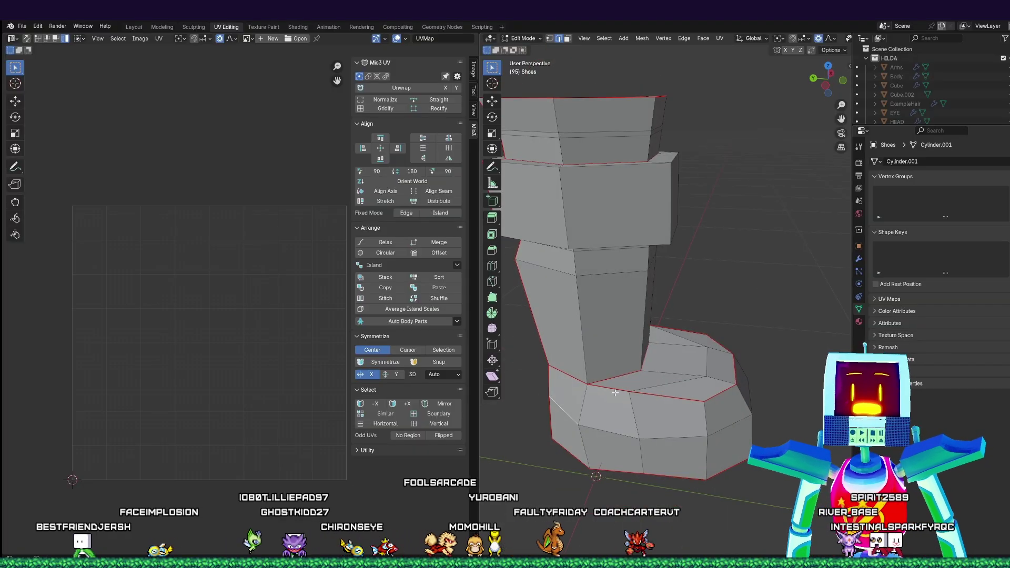
{"action": "left_click", "coordinate": [636, 384]}
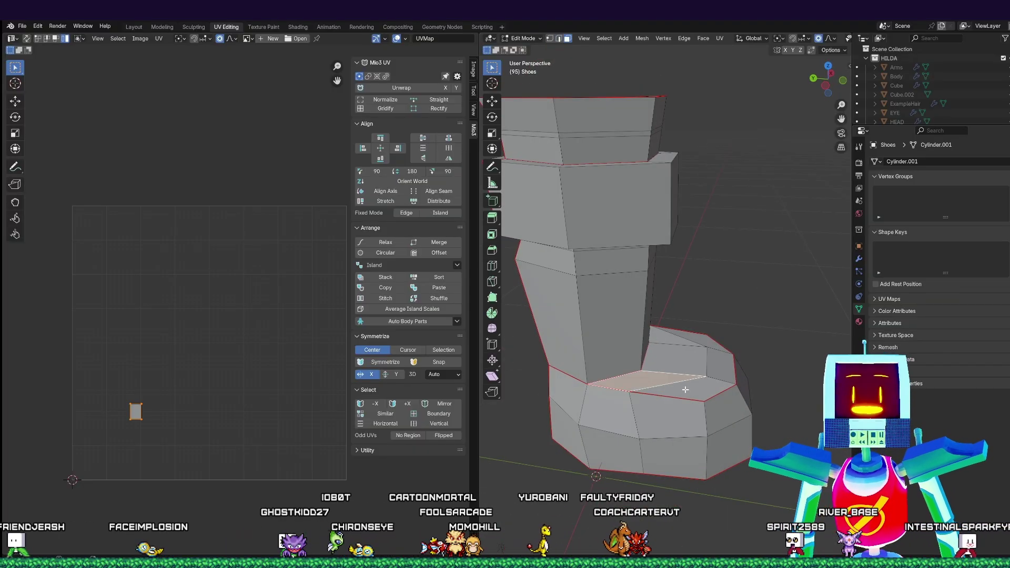
{"action": "left_click", "coordinate": [686, 389], "text": "shift"}
{"action": "left_click", "coordinate": [719, 367], "text": "shift"}
{"action": "left_click", "coordinate": [683, 357], "text": "shift"}
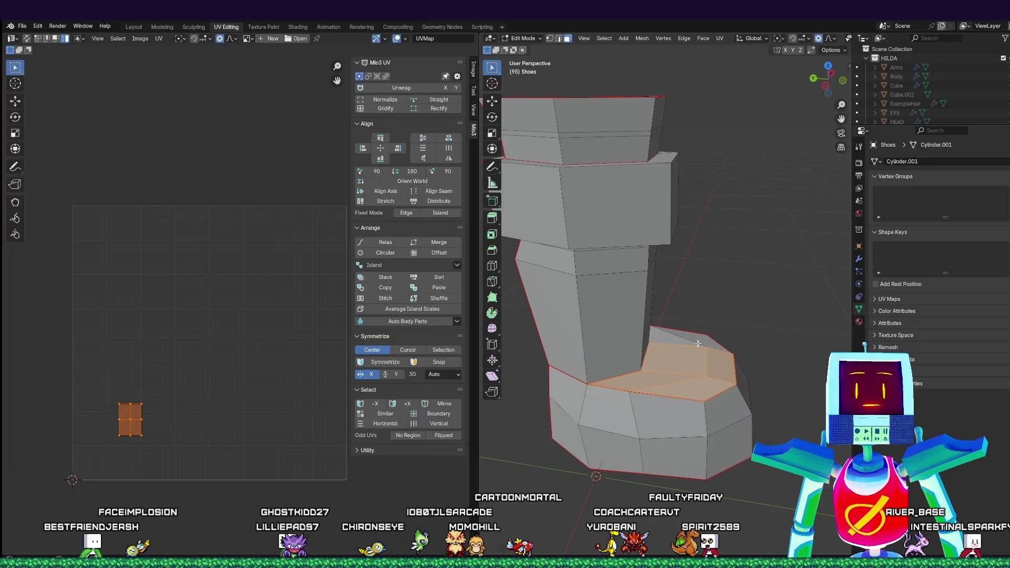
{"action": "left_click", "coordinate": [672, 341], "text": "shift"}
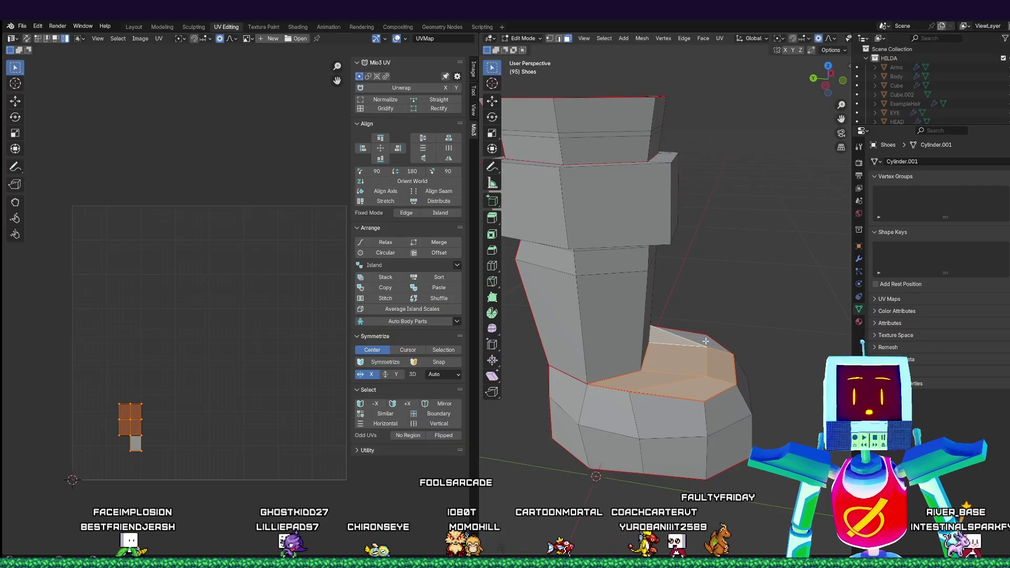
{"action": "left_click", "coordinate": [582, 406], "text": "alt+shift"}
{"action": "left_click", "coordinate": [581, 444], "text": "alt+shift"}
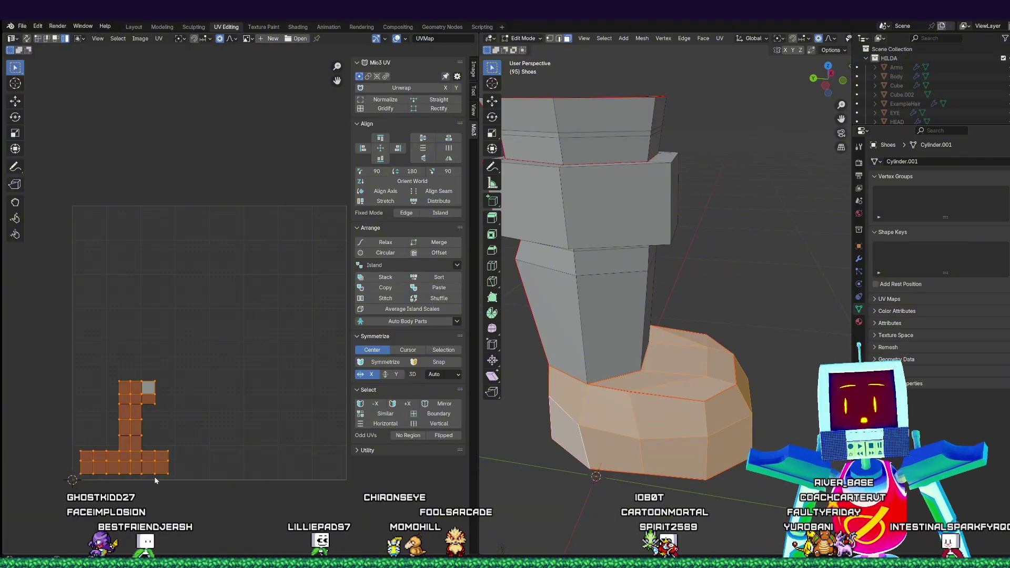
{"action": "key", "text": "u"}
{"action": "mouse_move", "coordinate": [695, 394]}
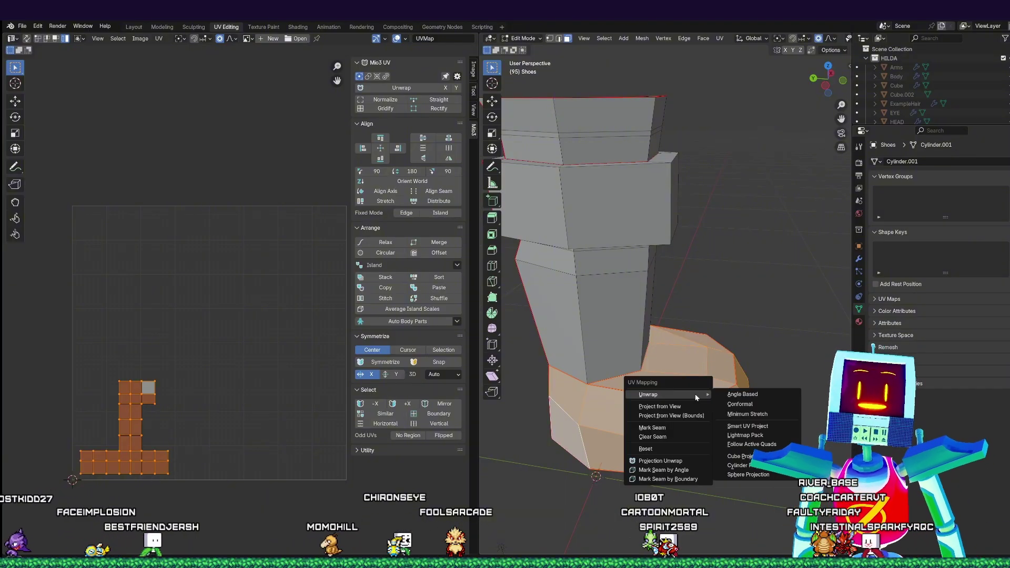
{"action": "left_click", "coordinate": [742, 394]}
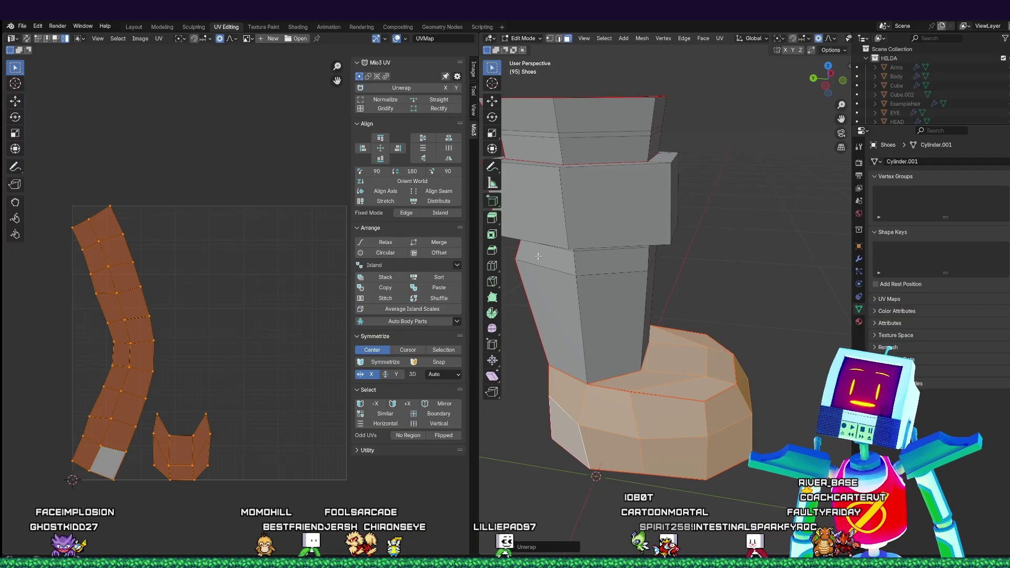
- Show all UV islands, select both newly unwrapped foot islands and straighten them with Gridify
{"action": "key", "text": "a"}
{"action": "left_click", "coordinate": [183, 440]}
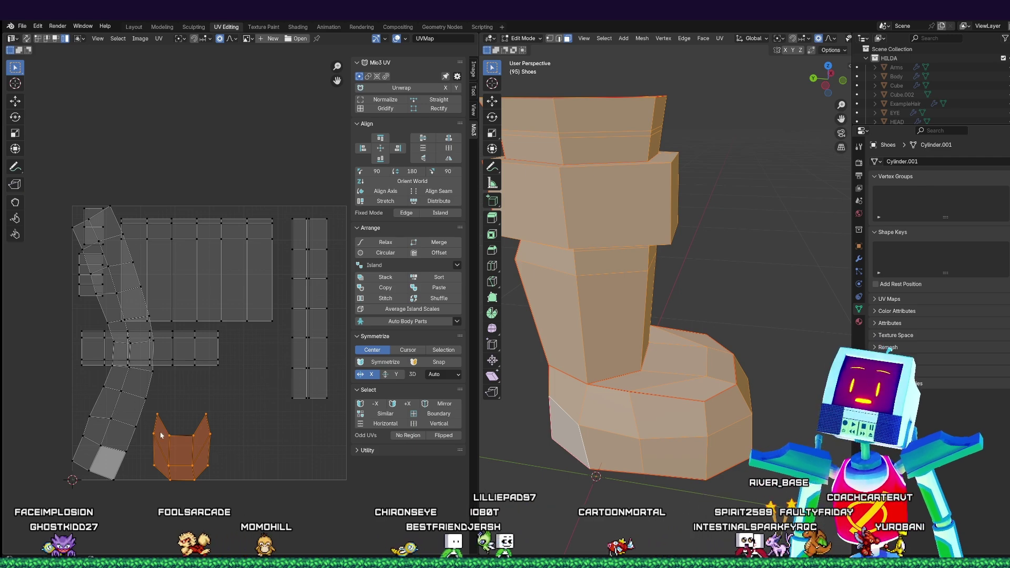
{"action": "scroll", "coordinate": [690, 325], "scroll_direction": "up", "scroll_amount": 1}
{"action": "middle_click_drag", "start_coordinate": [689, 324], "coordinate": [598, 348]}
{"action": "left_click", "coordinate": [111, 409]}
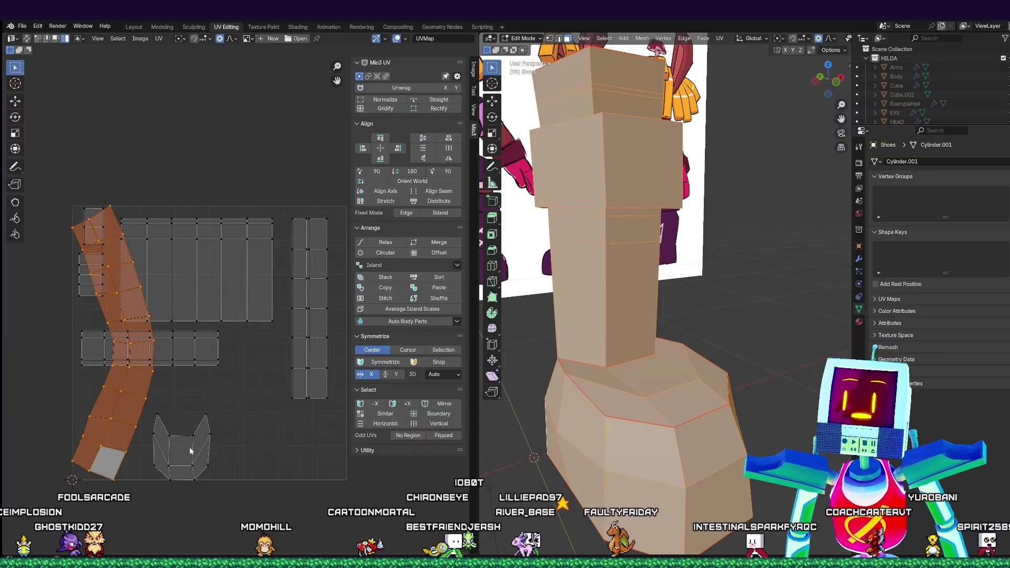
{"action": "left_click", "coordinate": [192, 452], "text": "shift"}
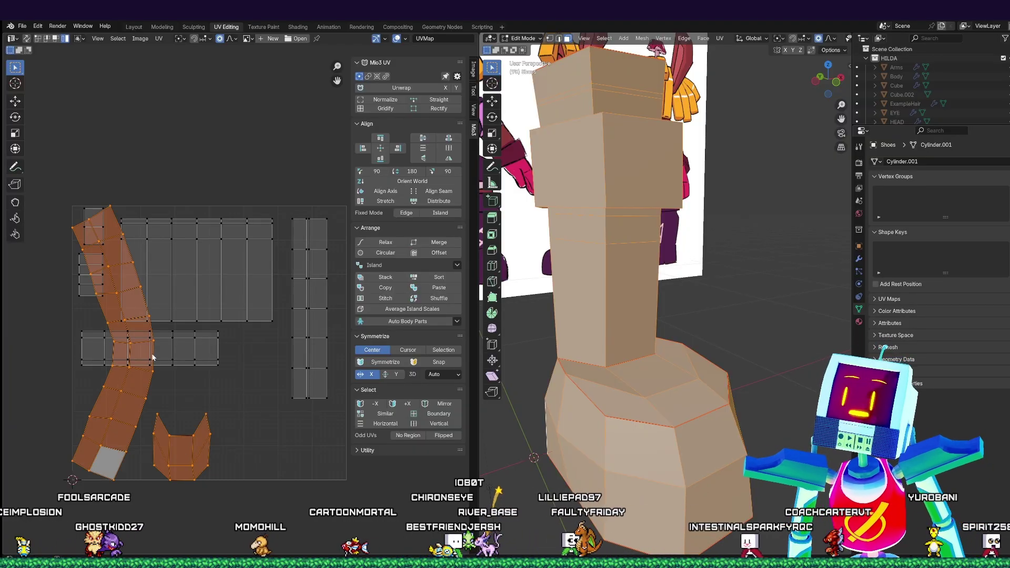
{"action": "left_click", "coordinate": [386, 109]}
- Scale down the small foot-top island and place it between the horizontal strip and the tall vertical strip
{"action": "left_click", "coordinate": [187, 461]}
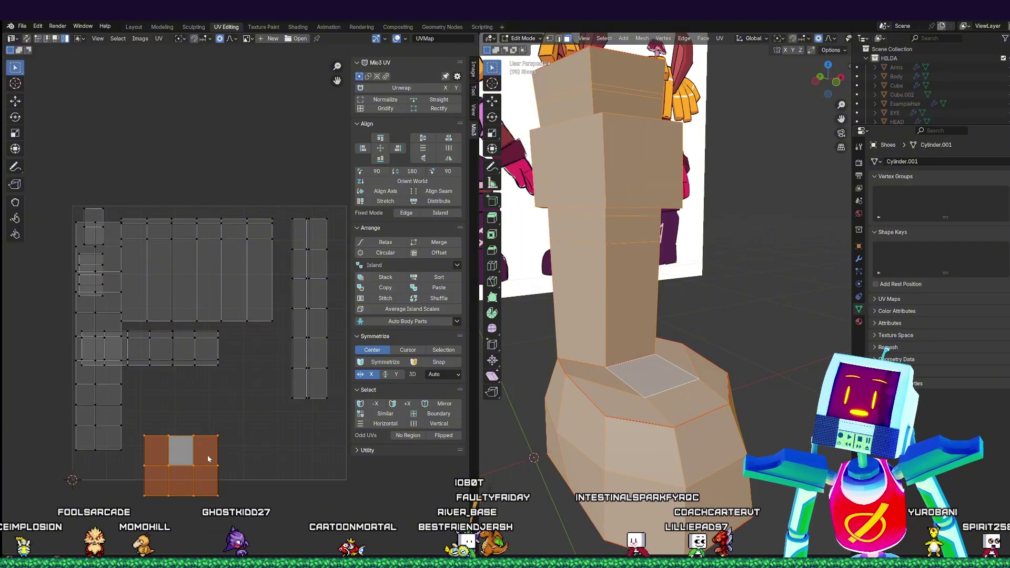
{"action": "key", "text": "g"}
{"action": "left_click", "coordinate": [288, 372]}
{"action": "key", "text": "s"}
{"action": "left_click", "coordinate": [291, 383]}
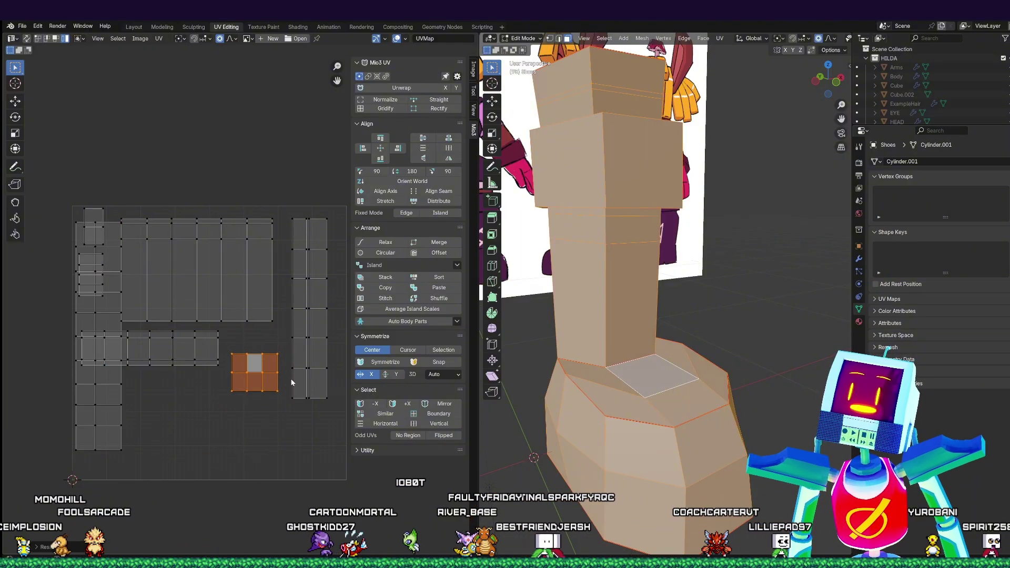
{"action": "key", "text": "g"}
- Rotate the long foot-side island to horizontal and place it below the existing horizontal strip
{"action": "left_click", "coordinate": [112, 392]}
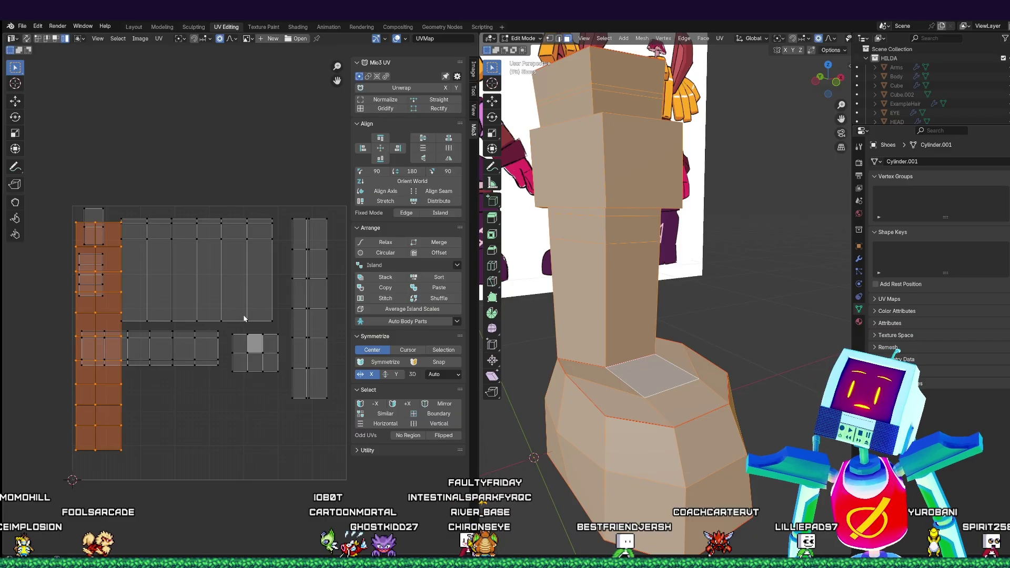
{"action": "key", "text": "r"}
{"action": "left_click", "coordinate": [118, 473]}
{"action": "key", "text": "g"}
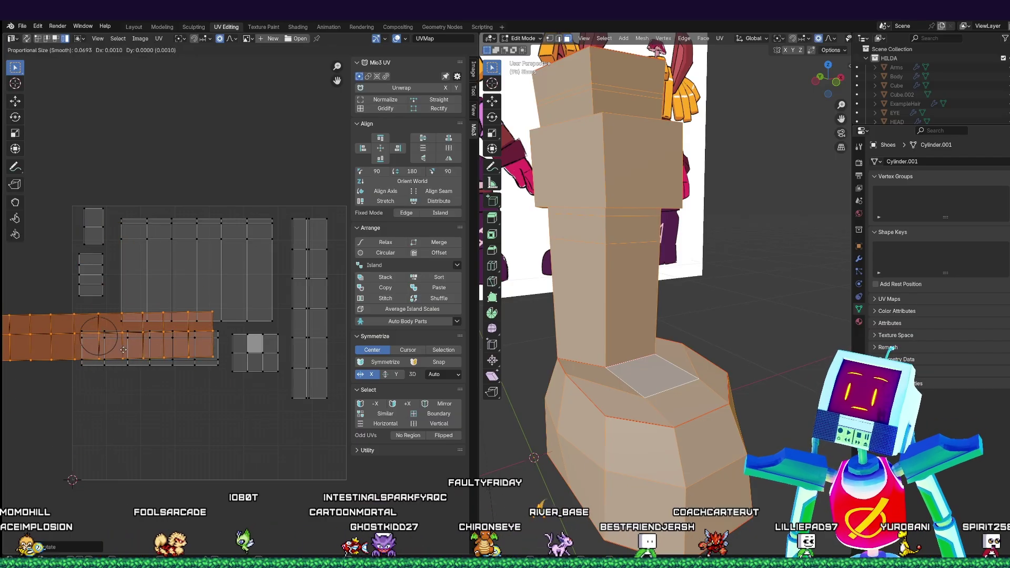
{"action": "left_click", "coordinate": [205, 421]}
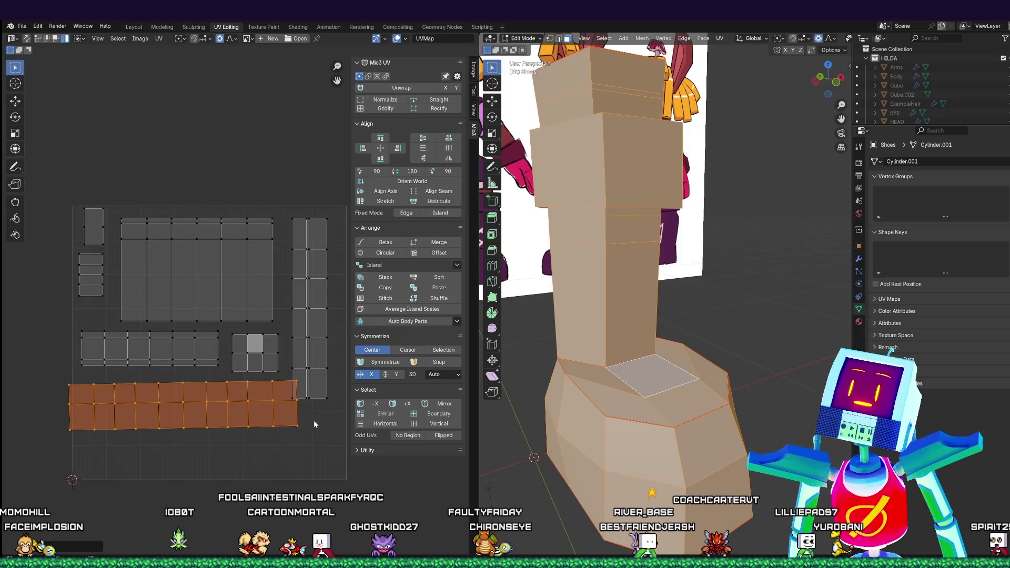
- Scale down the long foot-side strip, level its remaining tilt and nudge it closer to the islands above
{"action": "key", "text": "s"}
{"action": "left_click", "coordinate": [293, 424]}
{"action": "key", "text": "r"}
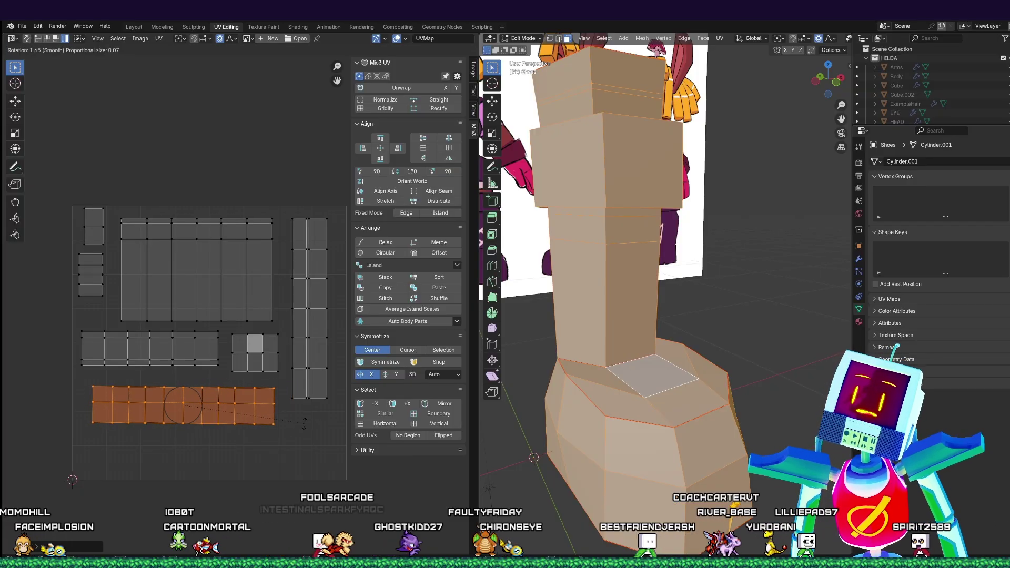
{"action": "left_click", "coordinate": [308, 426]}
{"action": "key", "text": "g"}
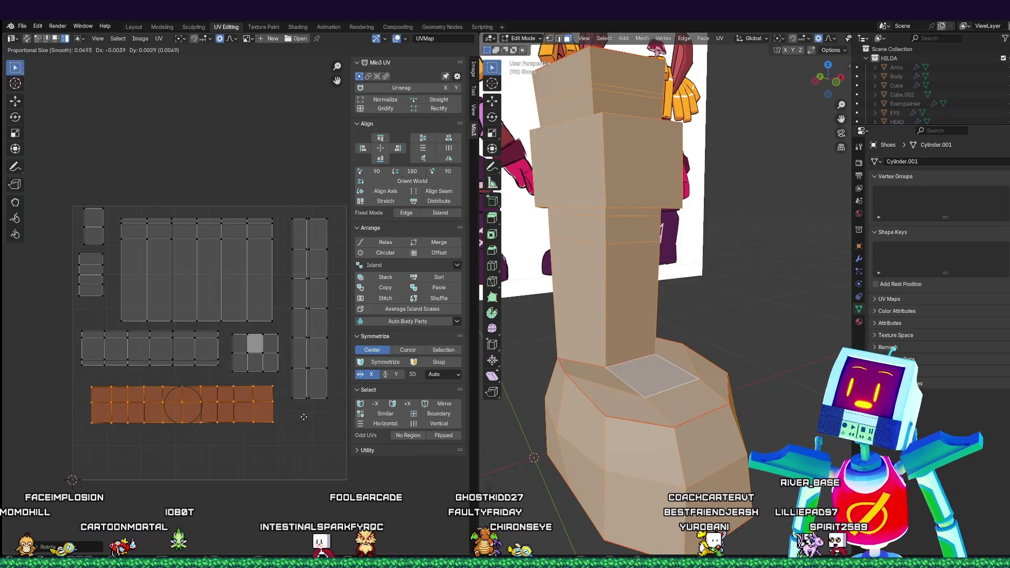
{"action": "left_click", "coordinate": [302, 411]}
{"action": "key", "text": "r"}
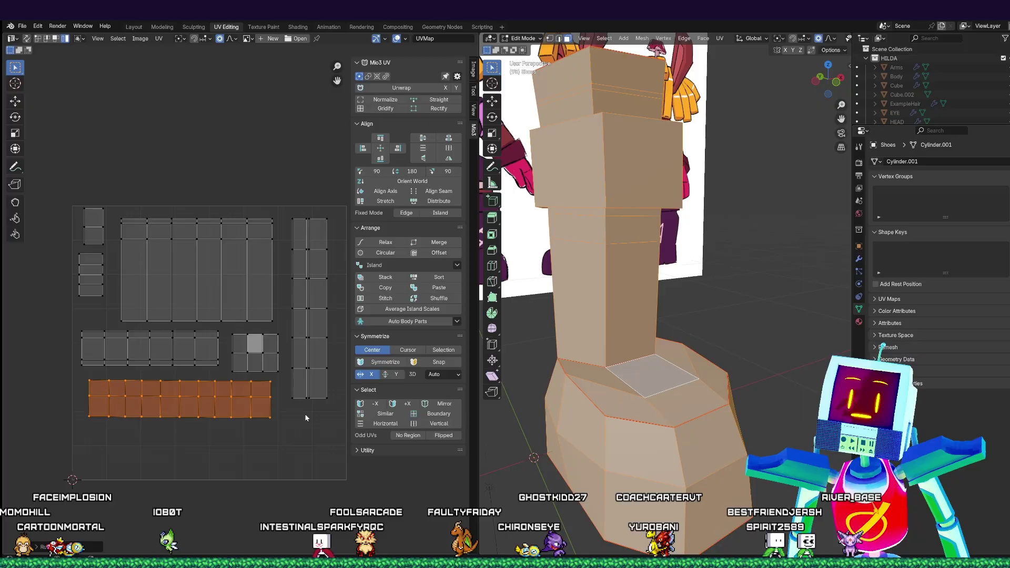
- Shift the long foot-side strip slightly left and nudge the small foot-top island slightly upward
{"action": "left_click", "coordinate": [676, 367]}
{"action": "middle_click_drag", "start_coordinate": [677, 368], "coordinate": [564, 335]}
{"action": "key", "text": "a"}
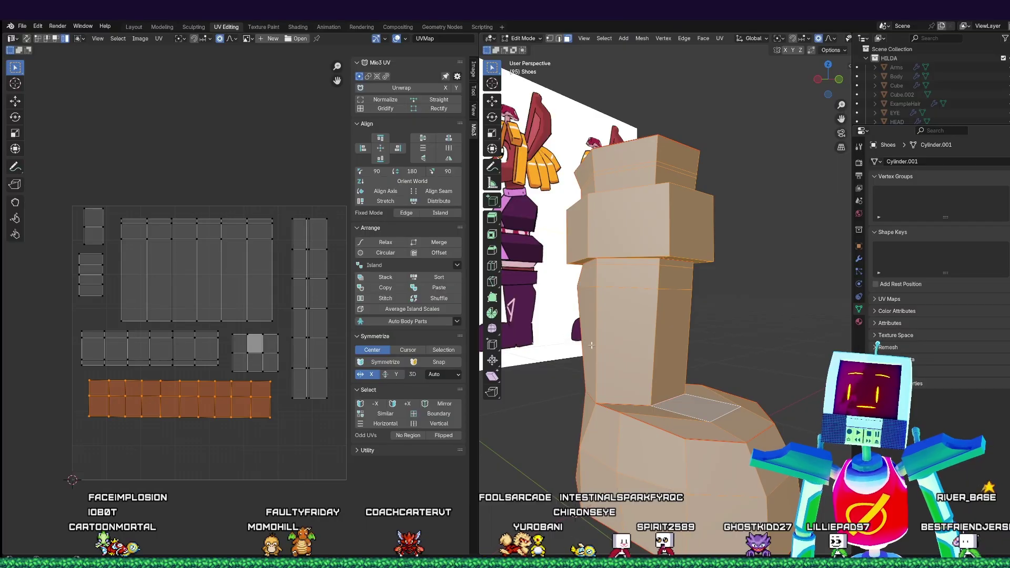
{"action": "left_click", "coordinate": [217, 403]}
{"action": "left_click", "coordinate": [256, 369]}
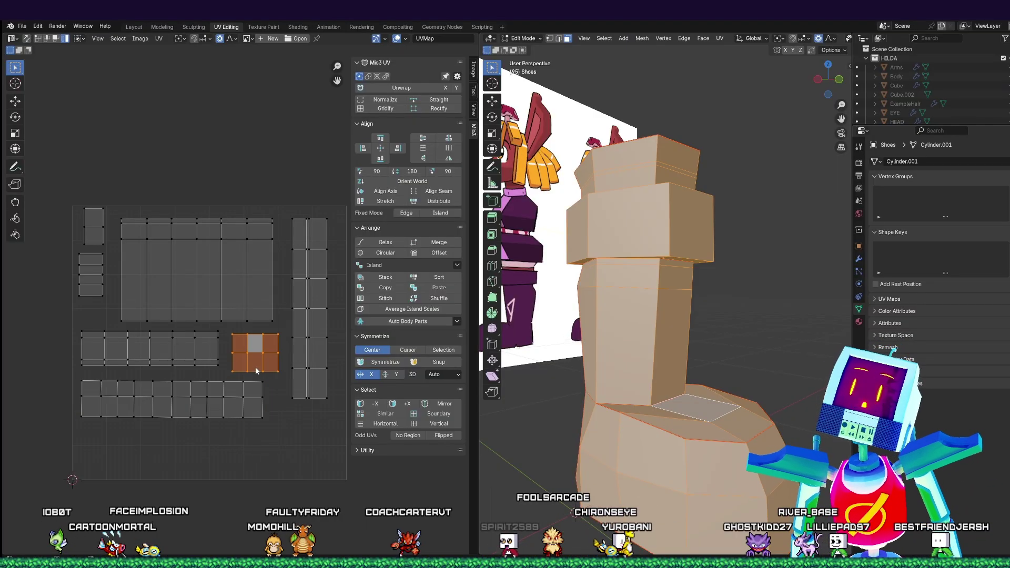
{"action": "key", "text": "g"}
{"action": "left_click", "coordinate": [257, 362]}
- Widen the 3D viewport, collapse the Mio3 UV add-on sections and hide the UV editor's sidebar
{"action": "middle_click_drag", "start_coordinate": [652, 321], "coordinate": [680, 334]}
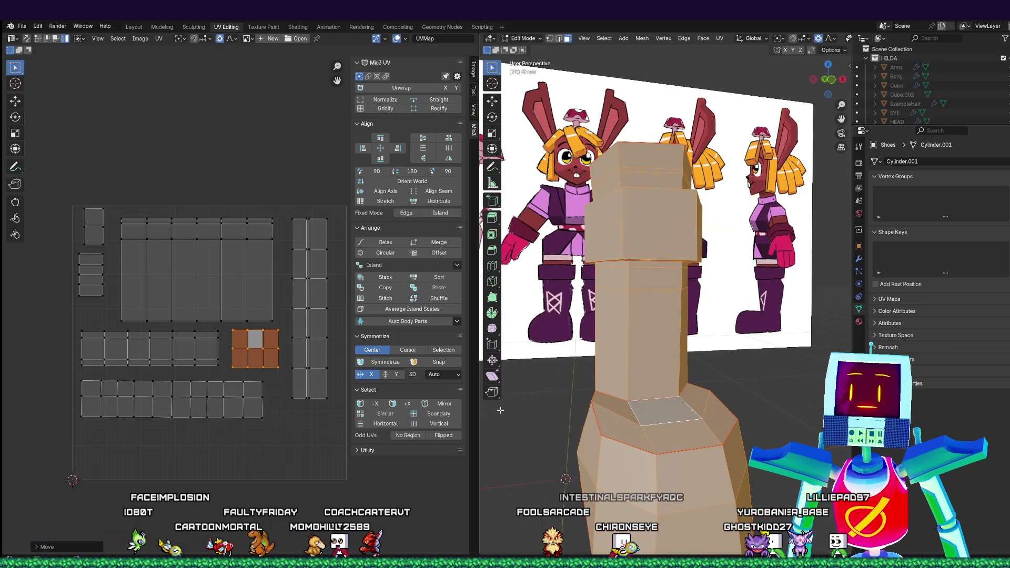
{"action": "left_click_drag", "start_coordinate": [476, 398], "coordinate": [406, 404]}
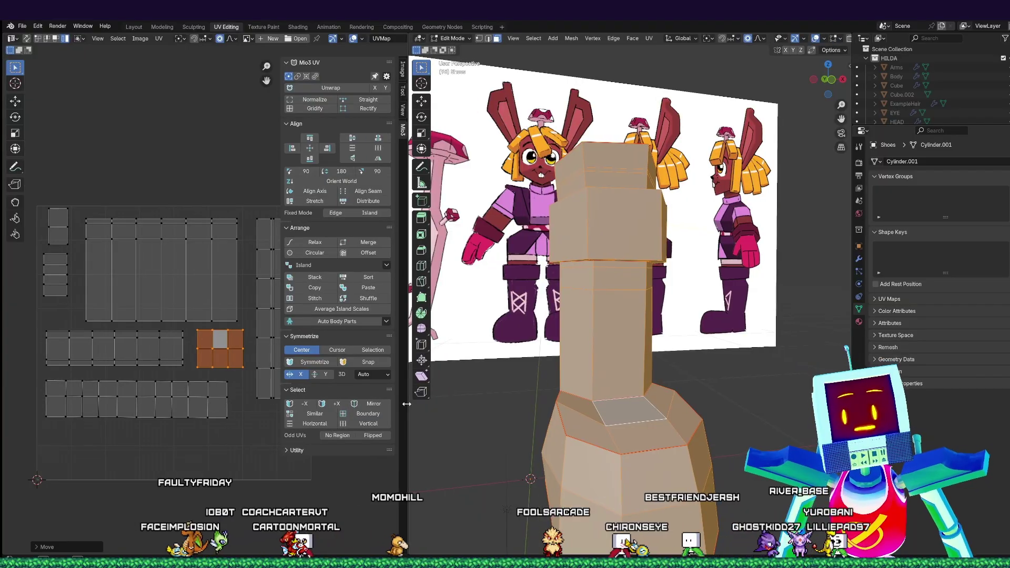
{"action": "left_click", "coordinate": [309, 62]}
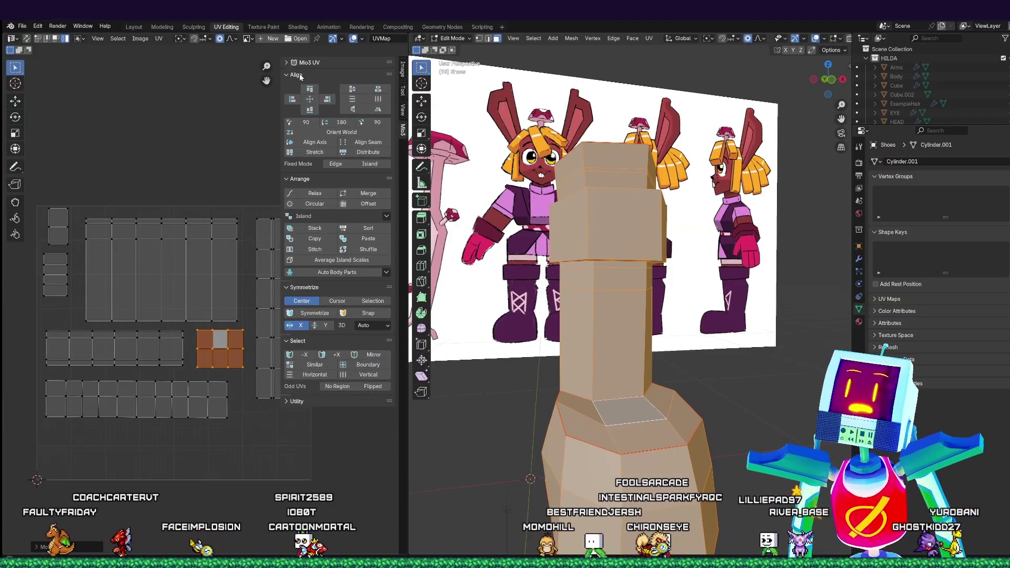
{"action": "left_click", "coordinate": [296, 75]}
{"action": "left_click", "coordinate": [290, 87]}
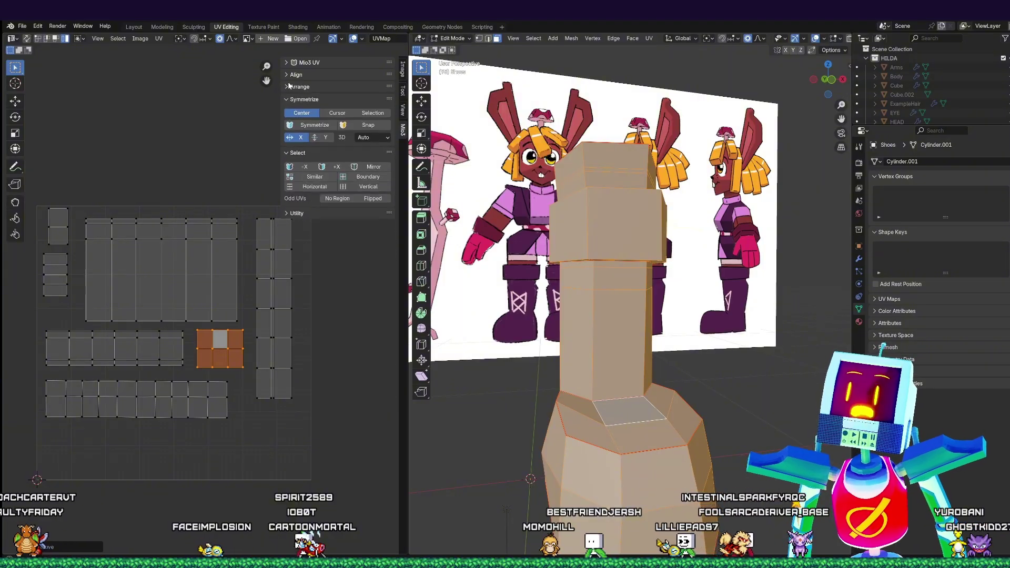
{"action": "left_click", "coordinate": [305, 99]}
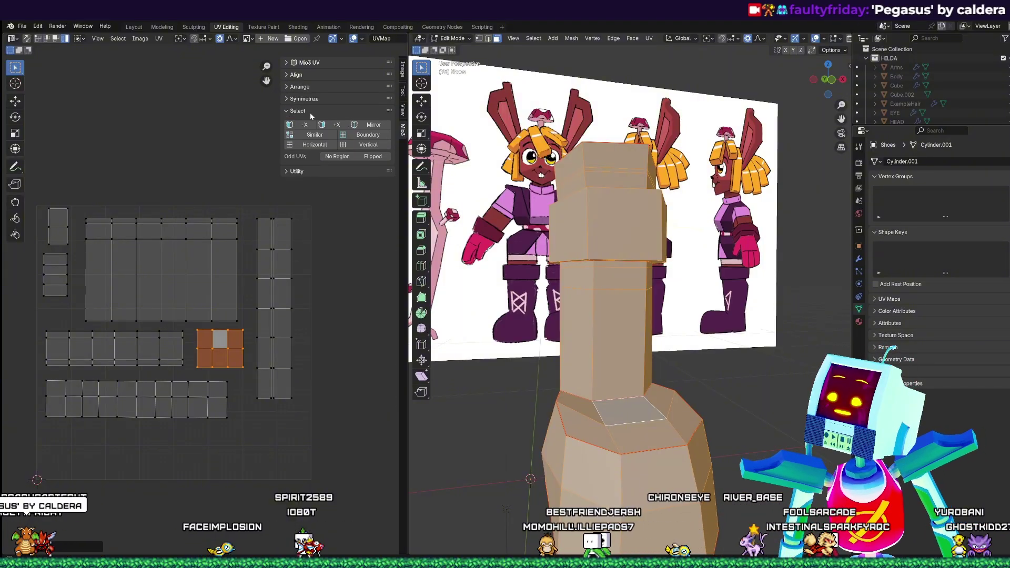
{"action": "left_click", "coordinate": [288, 110]}
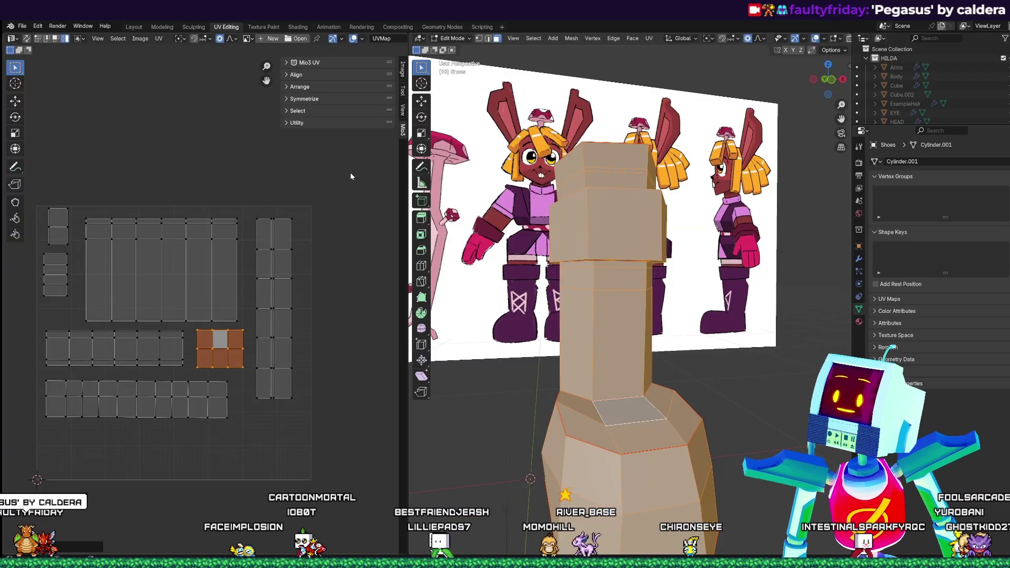
{"action": "key", "text": "n"}
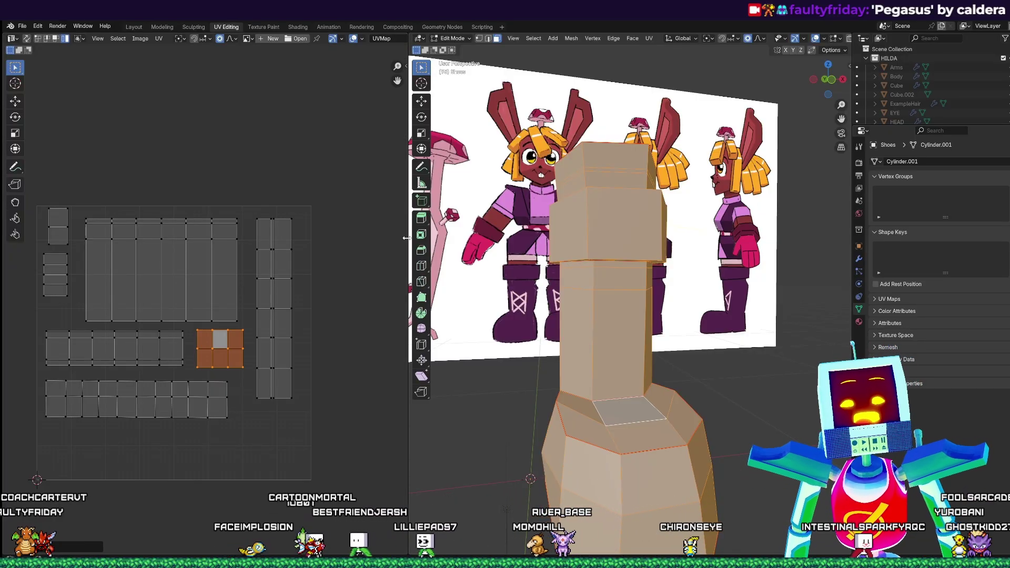
- Select all of the boot's UV islands and add a new material to the Shoes object
{"action": "key", "text": "a"}
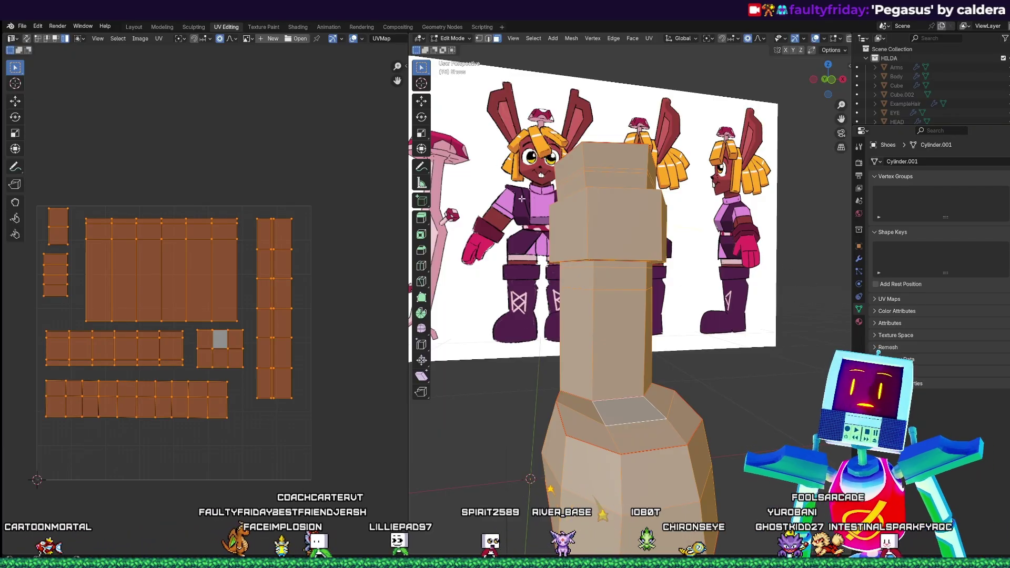
{"action": "left_click", "coordinate": [860, 323]}
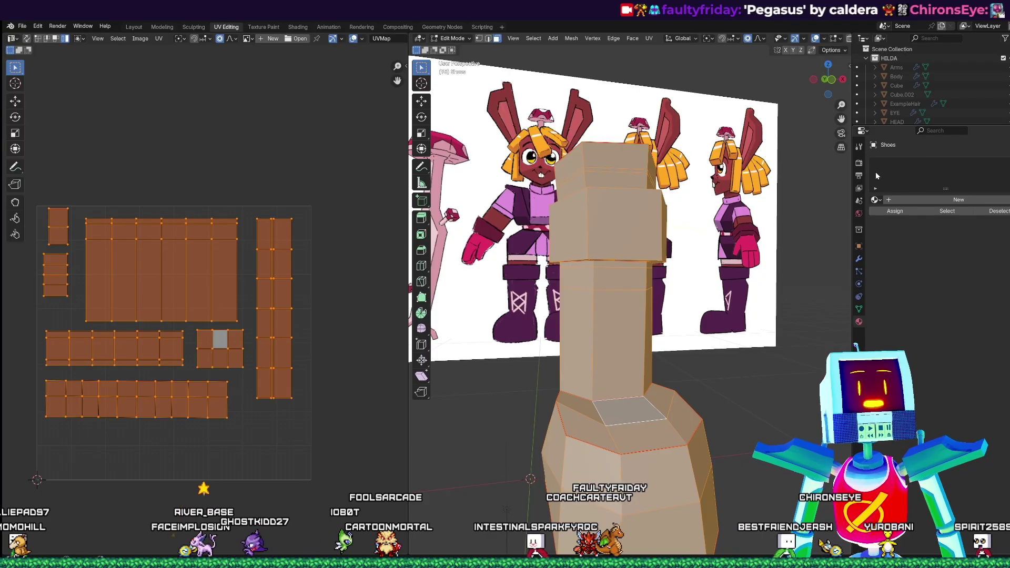
{"action": "left_click", "coordinate": [916, 200]}
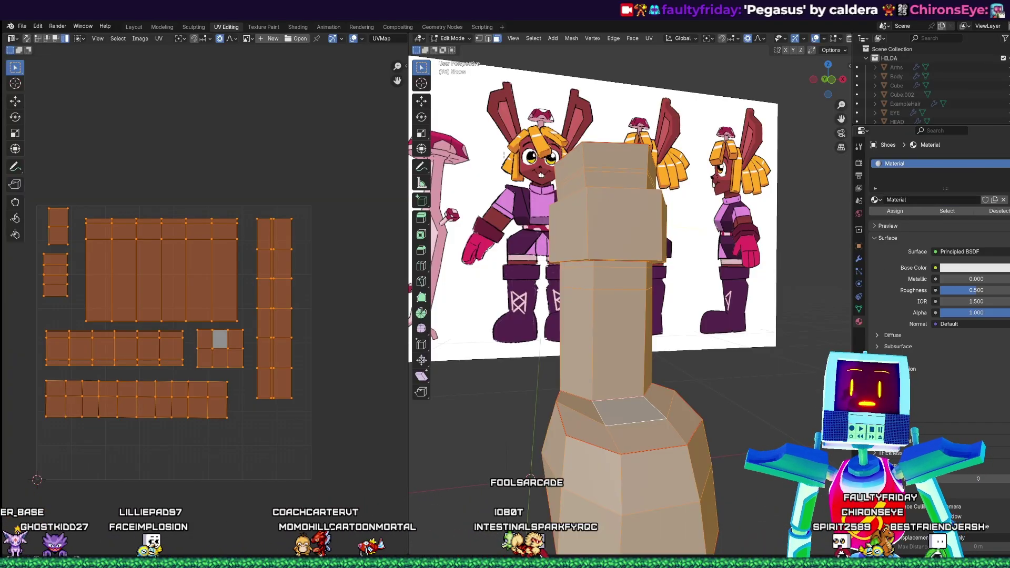
- Enlarge the 3D viewport further and switch it to Material Preview shading to view the boot with its new material
{"action": "left_click_drag", "start_coordinate": [408, 213], "coordinate": [296, 212]}
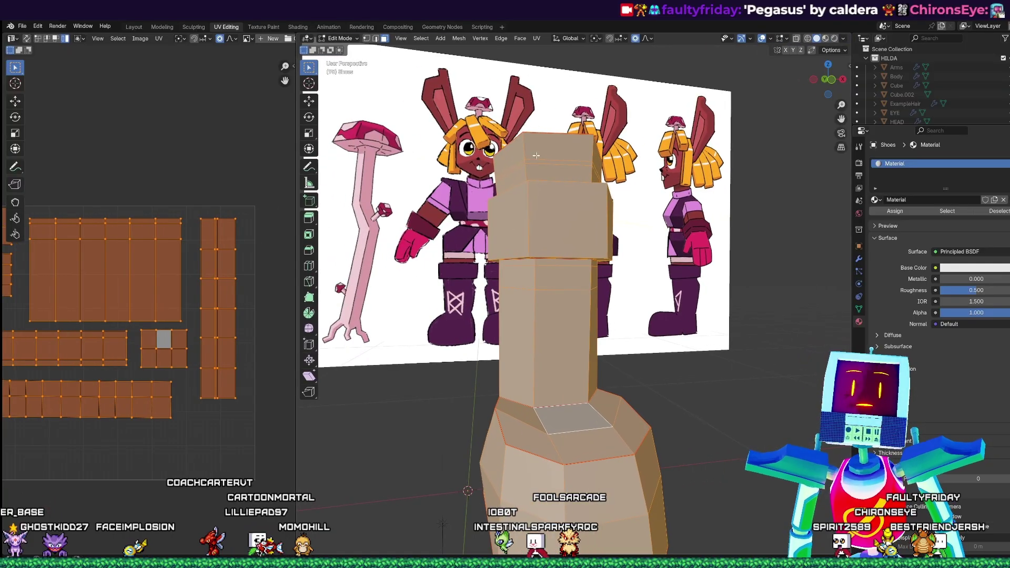
{"action": "left_click", "coordinate": [830, 39]}
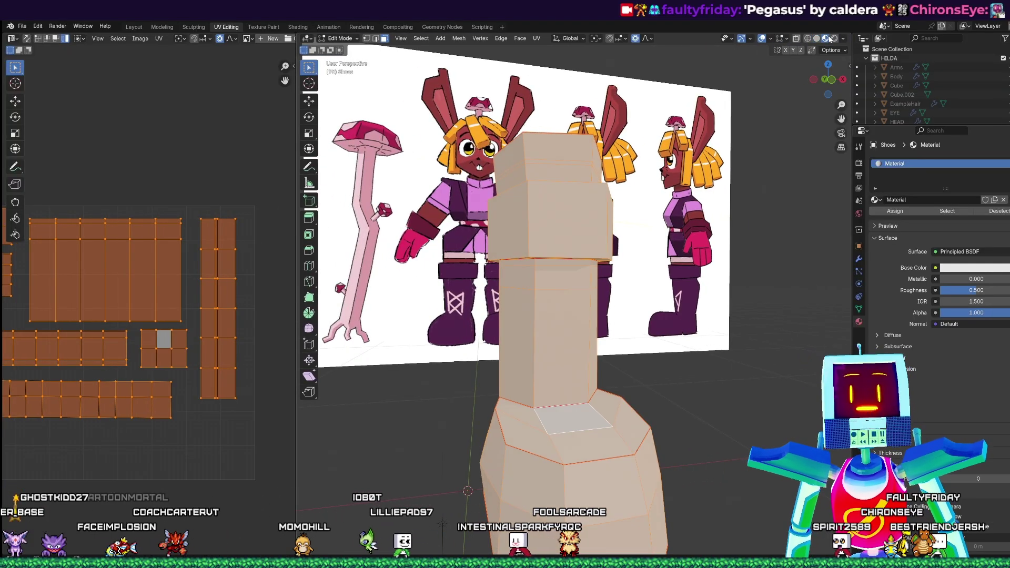
{"action": "middle_click_drag", "start_coordinate": [736, 257], "coordinate": [623, 378]}
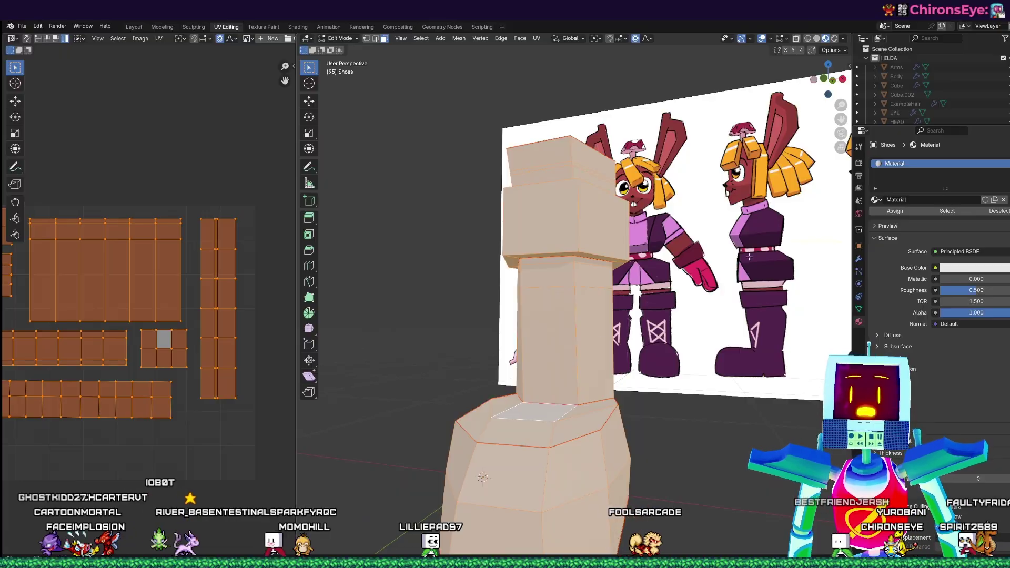
{"action": "left_click", "coordinate": [971, 269]}
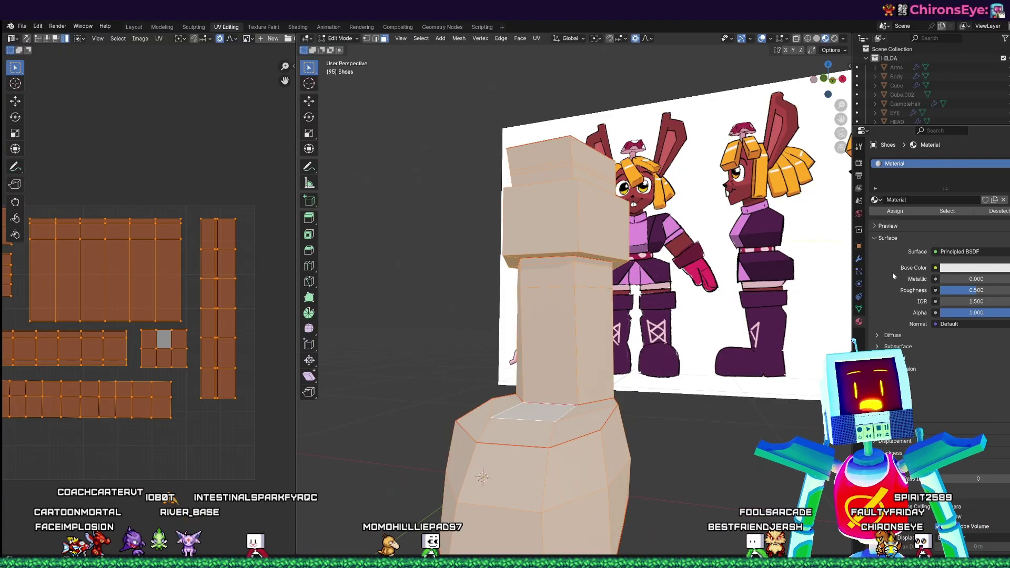
{"action": "middle_click_drag", "start_coordinate": [754, 313], "coordinate": [717, 295], "text": "shift"}
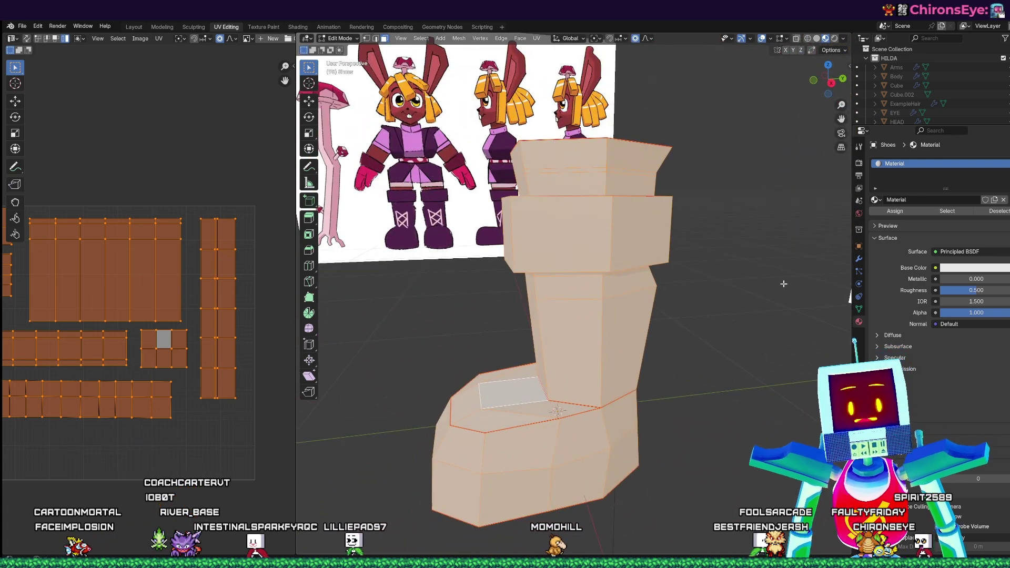
- Try orange, purple and red base colors on the Shoes material and view the boot with the result
{"action": "left_click", "coordinate": [970, 268]}
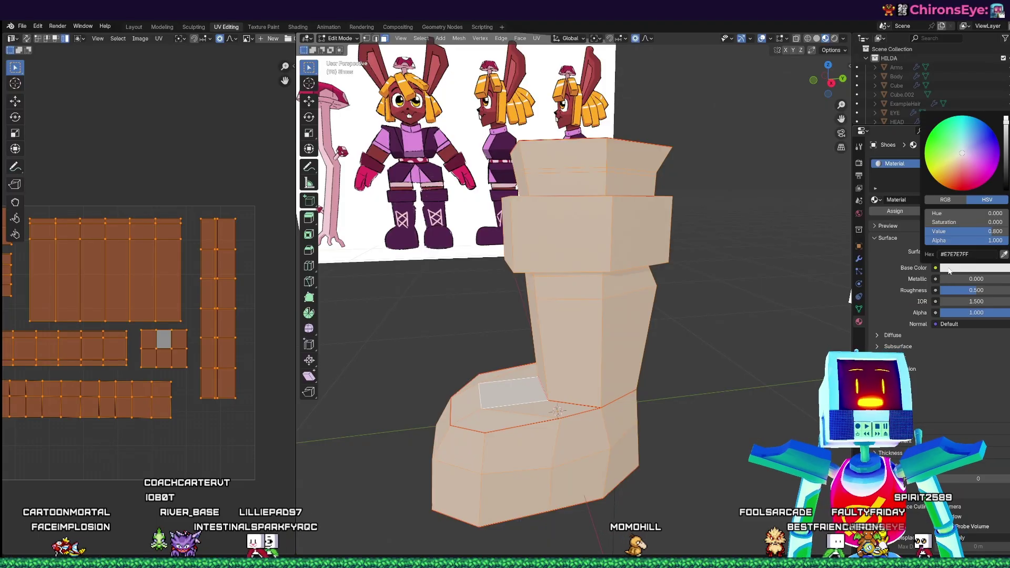
{"action": "mouse_move", "coordinate": [948, 182]}
{"action": "left_mouse_down"}
{"action": "mouse_move", "coordinate": [965, 185]}
{"action": "mouse_move", "coordinate": [953, 180]}
{"action": "left_mouse_up"}
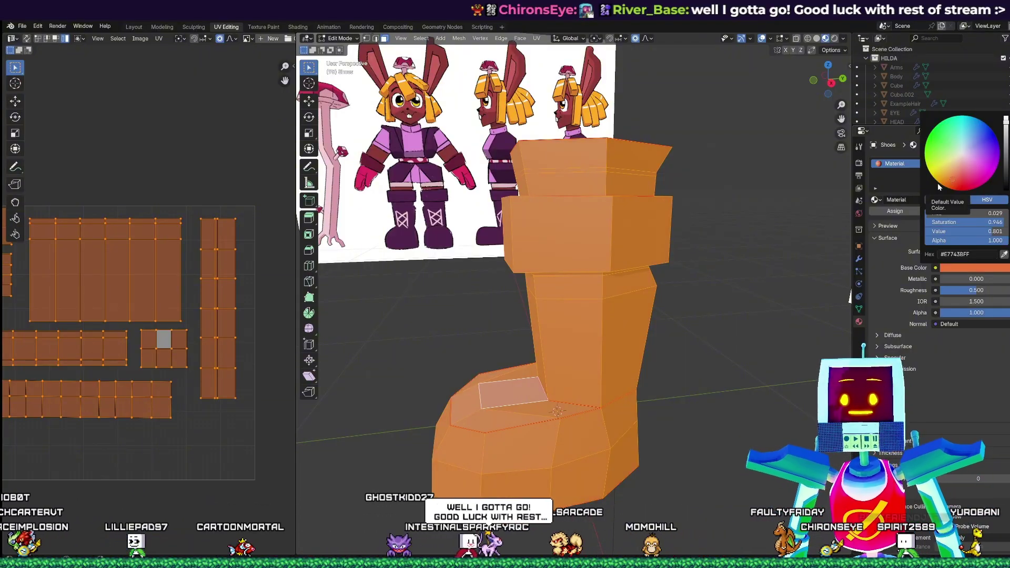
{"action": "mouse_move", "coordinate": [941, 182]}
{"action": "left_mouse_down"}
{"action": "mouse_move", "coordinate": [969, 185]}
{"action": "mouse_move", "coordinate": [1006, 170]}
{"action": "mouse_move", "coordinate": [1006, 158]}
{"action": "mouse_move", "coordinate": [992, 159]}
{"action": "left_mouse_up"}
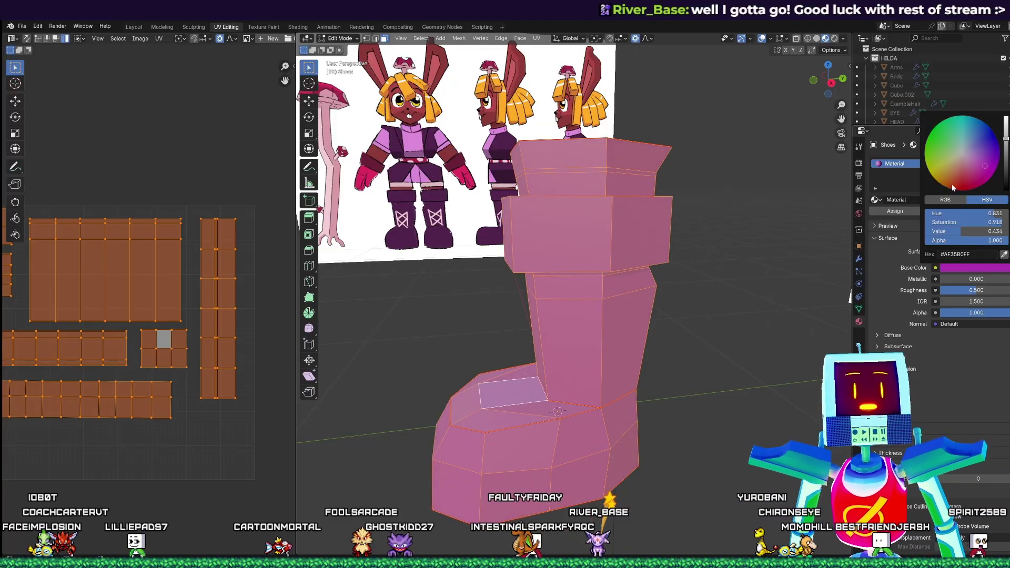
{"action": "left_click_drag", "start_coordinate": [953, 188], "coordinate": [963, 177]}
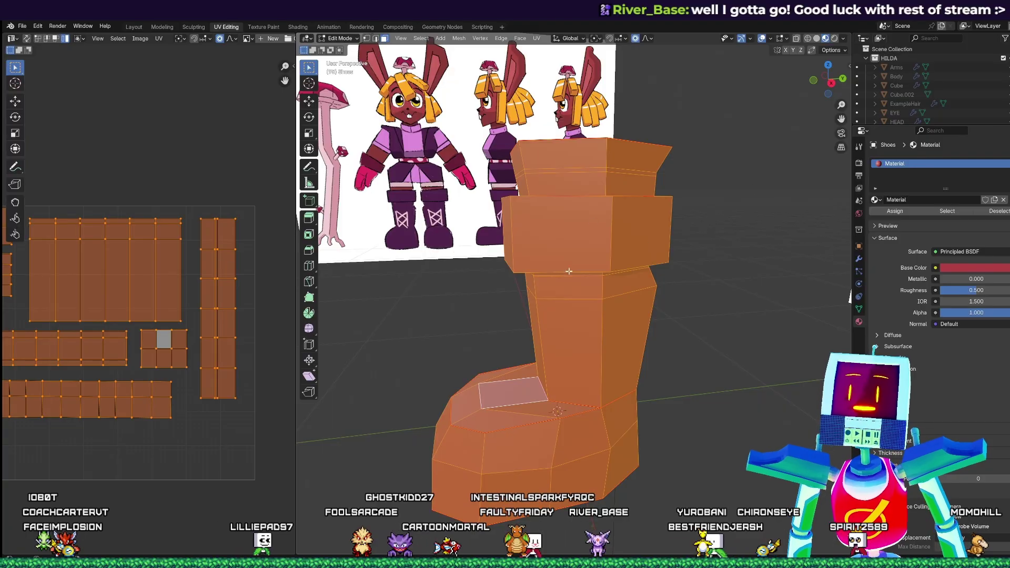
{"action": "middle_click_drag", "start_coordinate": [506, 260], "coordinate": [616, 246]}
{"action": "middle_click_drag", "start_coordinate": [665, 289], "coordinate": [695, 281]}
{"action": "key", "text": "alt+a"}
{"action": "key", "text": "a"}
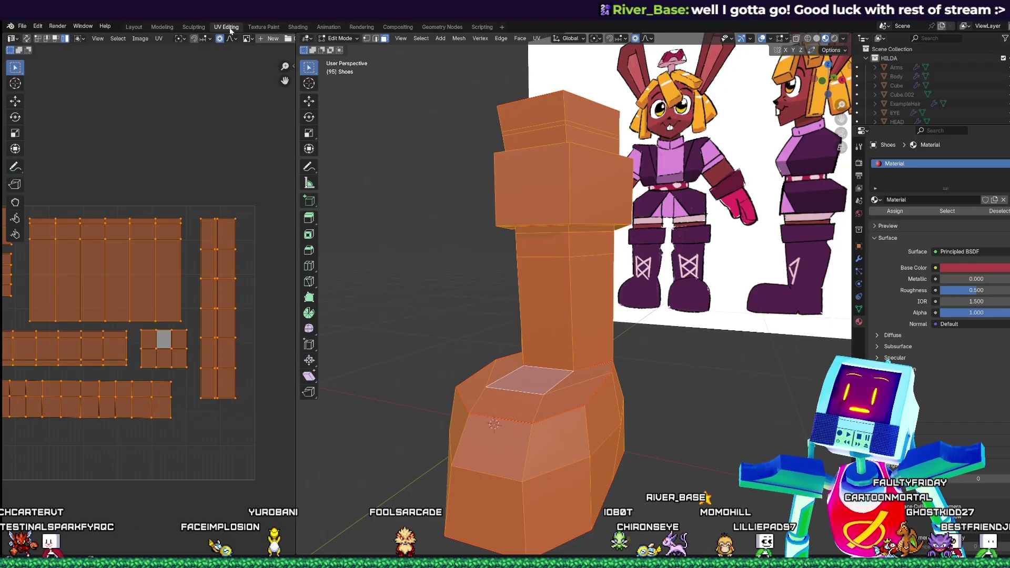
- Widen the 3D viewport in the Texture Paint workspace, and in the Shading workspace merge the file browser area into the 3D viewport
{"action": "left_click", "coordinate": [270, 27]}
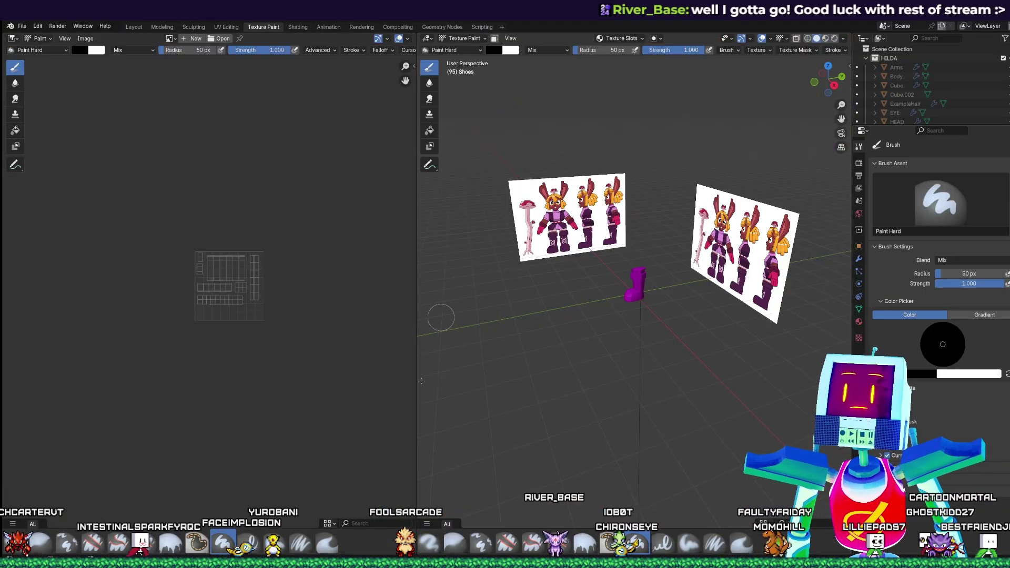
{"action": "left_click_drag", "start_coordinate": [414, 377], "coordinate": [248, 379]}
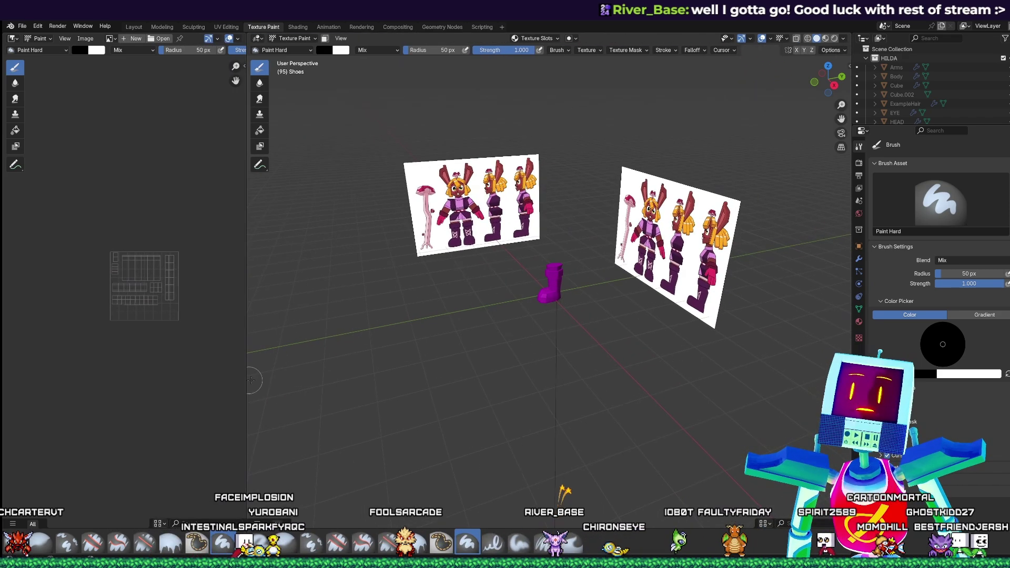
{"action": "left_click", "coordinate": [298, 27]}
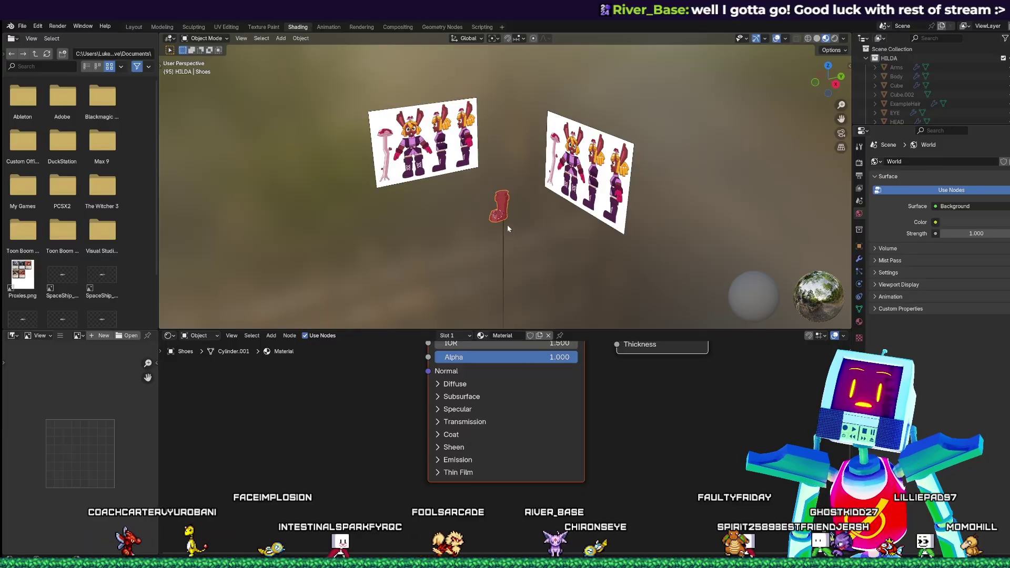
{"action": "scroll", "coordinate": [510, 211], "scroll_direction": "up", "scroll_amount": 2}
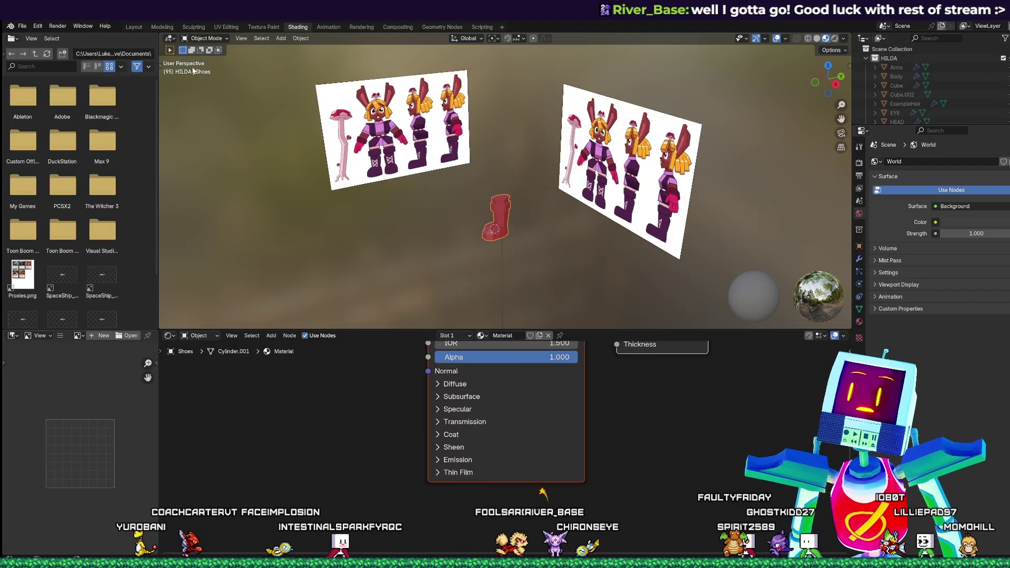
{"action": "right_click", "coordinate": [160, 127]}
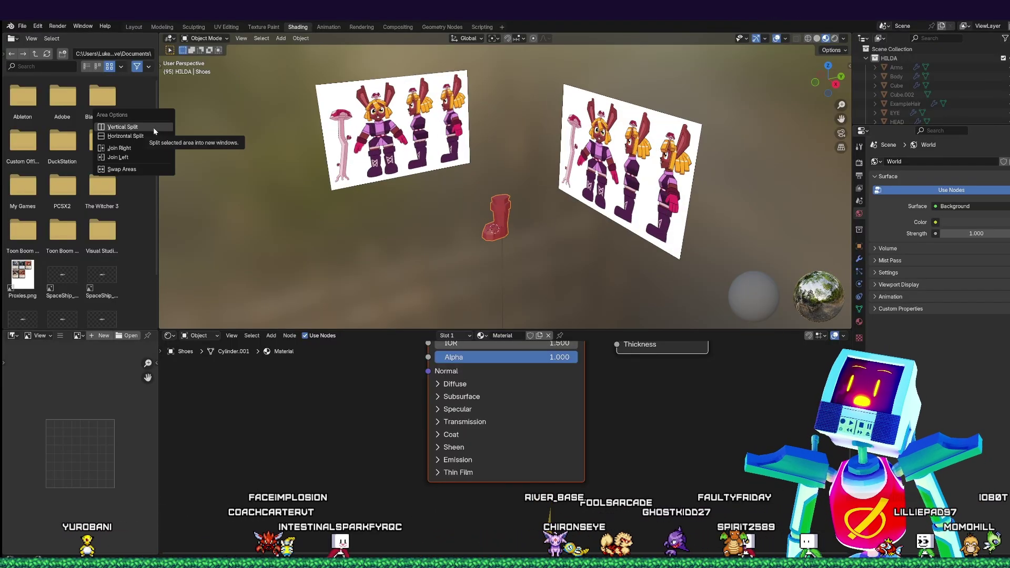
{"action": "left_click", "coordinate": [150, 155]}
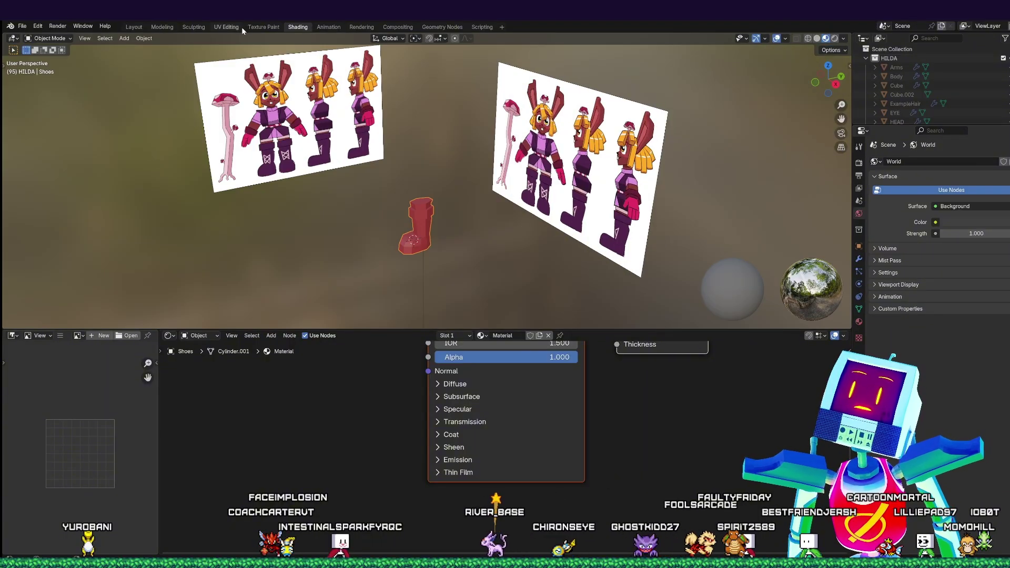
- Make the shader editor taller and delete the Principled BSDF node from the boot's material
{"action": "scroll", "coordinate": [409, 255], "scroll_direction": "up", "scroll_amount": 2}
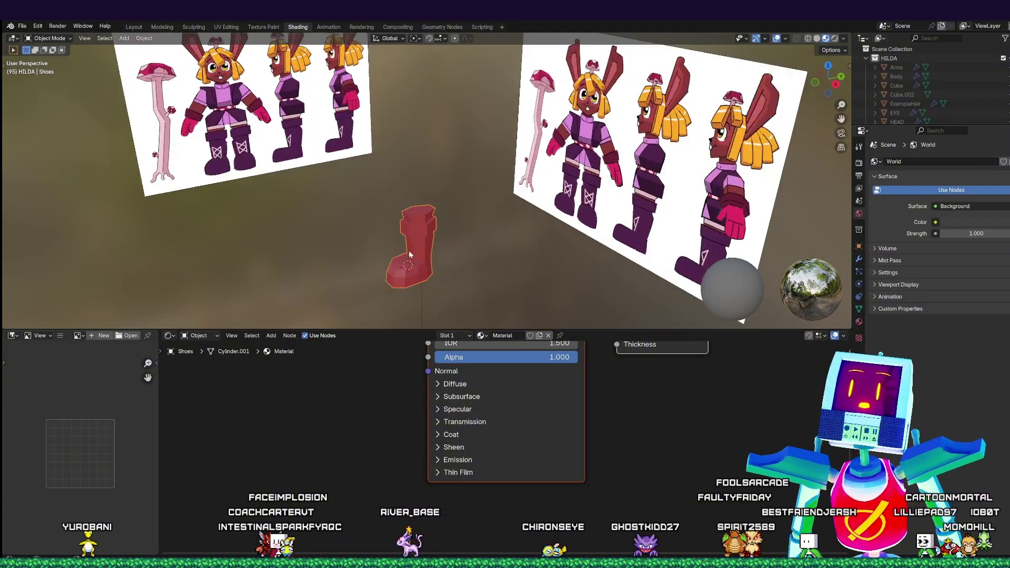
{"action": "scroll", "coordinate": [410, 256], "scroll_direction": "up", "scroll_amount": 2}
{"action": "middle_click_drag", "start_coordinate": [412, 263], "coordinate": [484, 243]}
{"action": "scroll", "coordinate": [504, 256], "scroll_direction": "up", "scroll_amount": 2}
{"action": "middle_click_drag", "start_coordinate": [388, 391], "coordinate": [350, 515]}
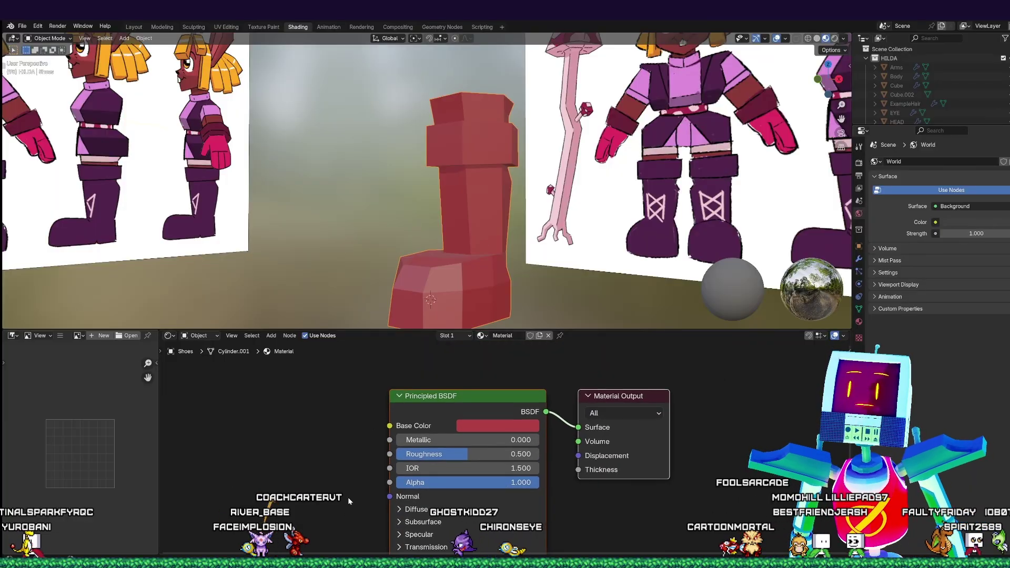
{"action": "scroll", "coordinate": [352, 486], "scroll_direction": "down", "scroll_amount": 1}
{"action": "scroll", "coordinate": [386, 439], "scroll_direction": "down", "scroll_amount": 1}
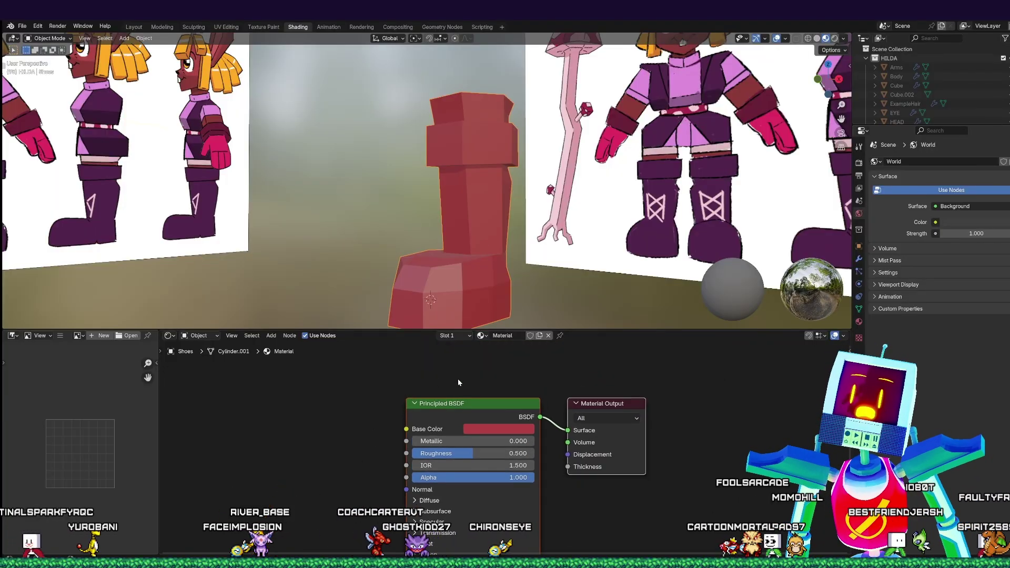
{"action": "middle_click_drag", "start_coordinate": [458, 379], "coordinate": [460, 350]}
{"action": "left_click_drag", "start_coordinate": [423, 329], "coordinate": [423, 303]}
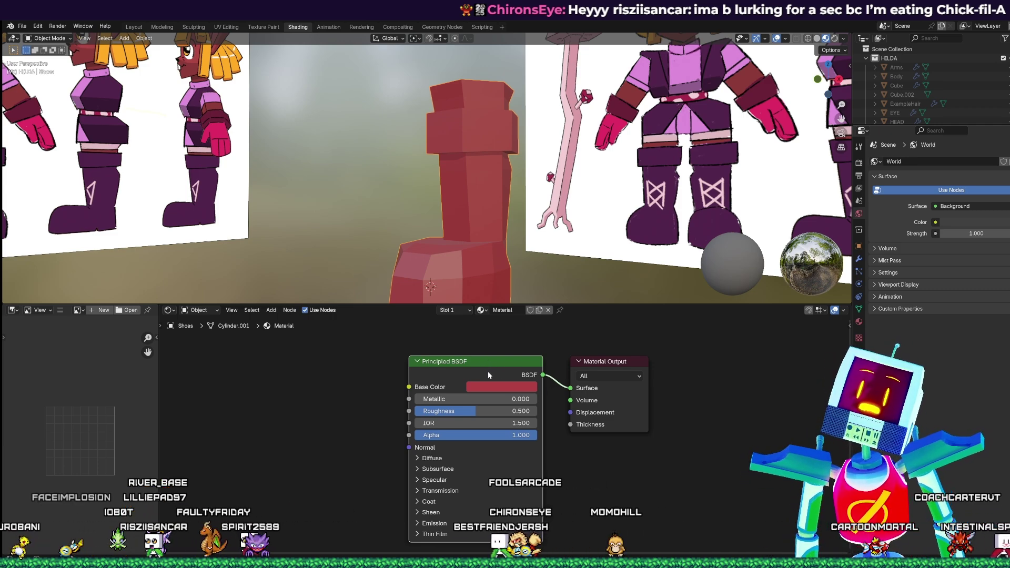
{"action": "key", "text": "x"}
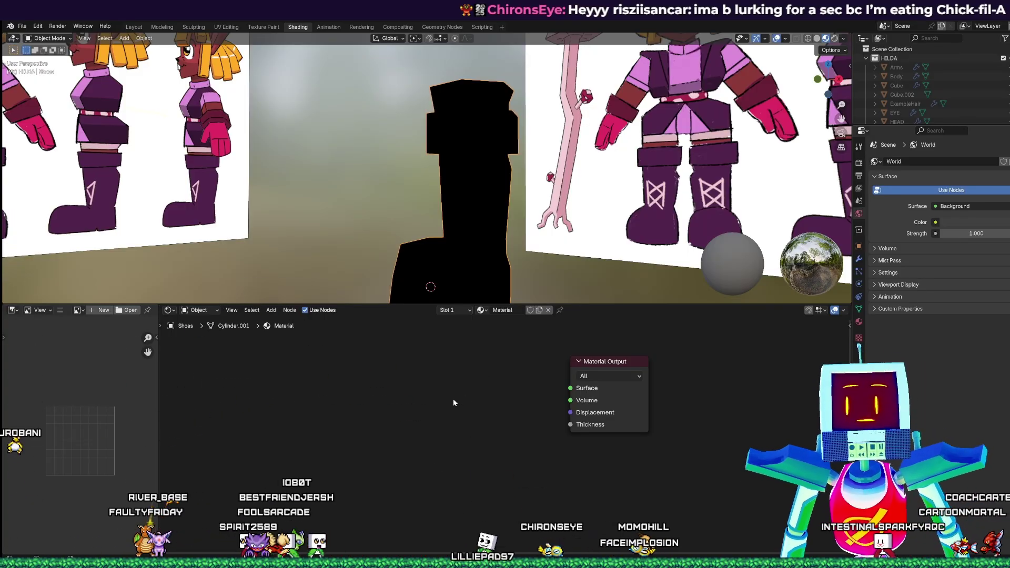
- Add an Image Texture node beside the Material Output and connect its Color output to the Surface input
{"action": "middle_click_drag", "start_coordinate": [461, 393], "coordinate": [475, 415]}
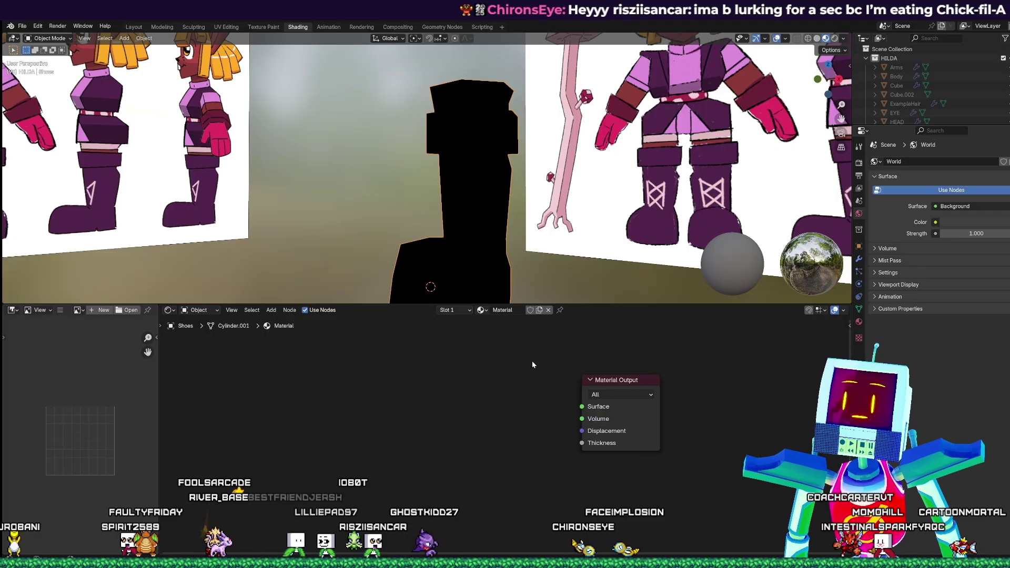
{"action": "key", "text": "shift+a"}
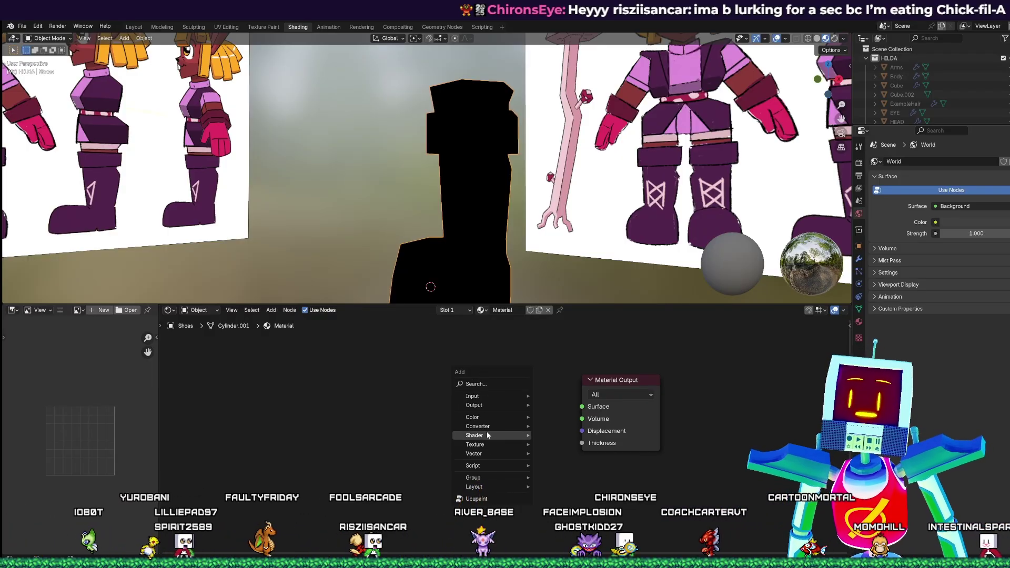
{"action": "mouse_move", "coordinate": [487, 427]}
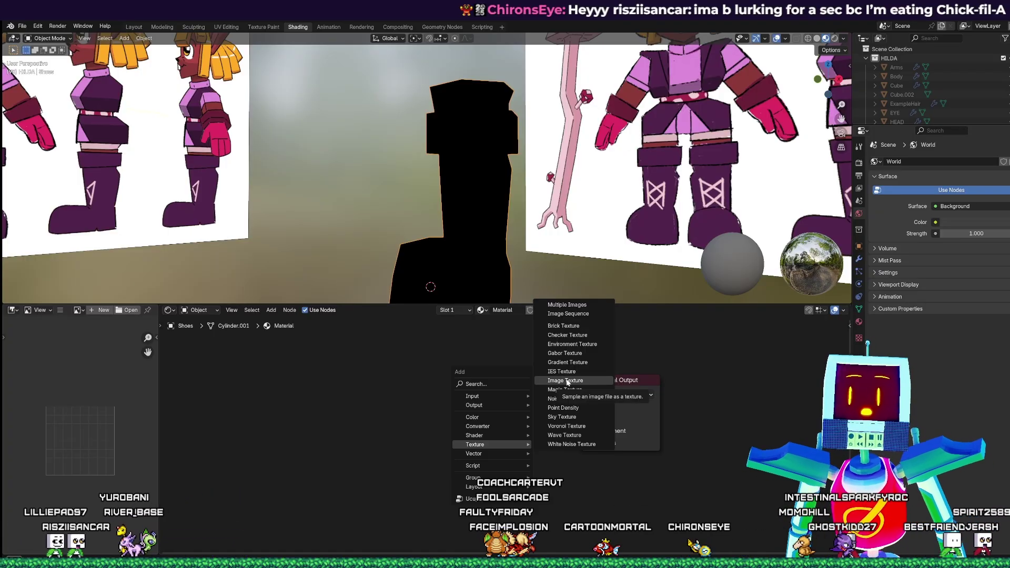
{"action": "left_click", "coordinate": [510, 384]}
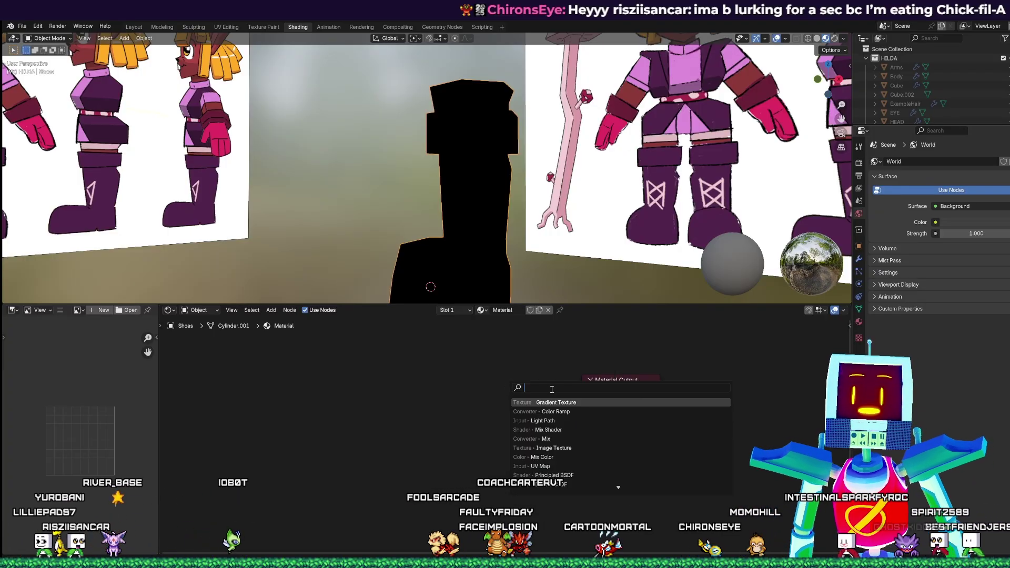
{"action": "type", "text": "image"}
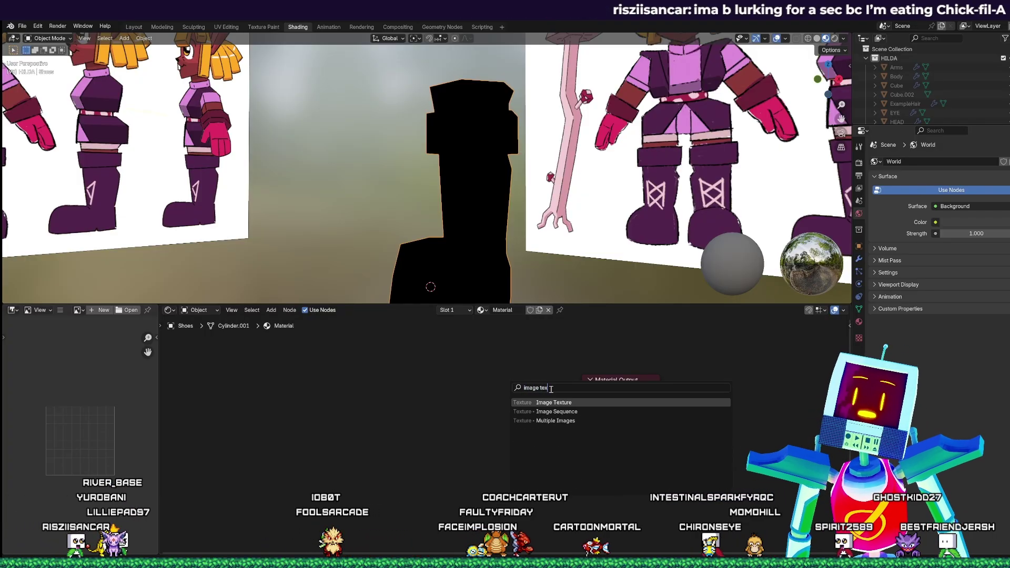
{"action": "type", "text": " tex"}
{"action": "key", "text": "Return"}
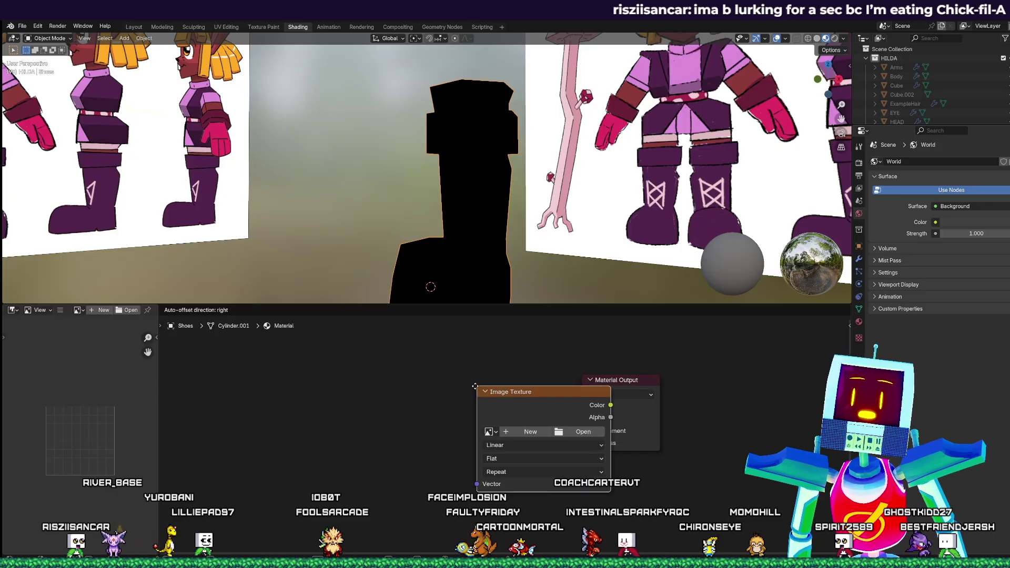
{"action": "left_click", "coordinate": [370, 369]}
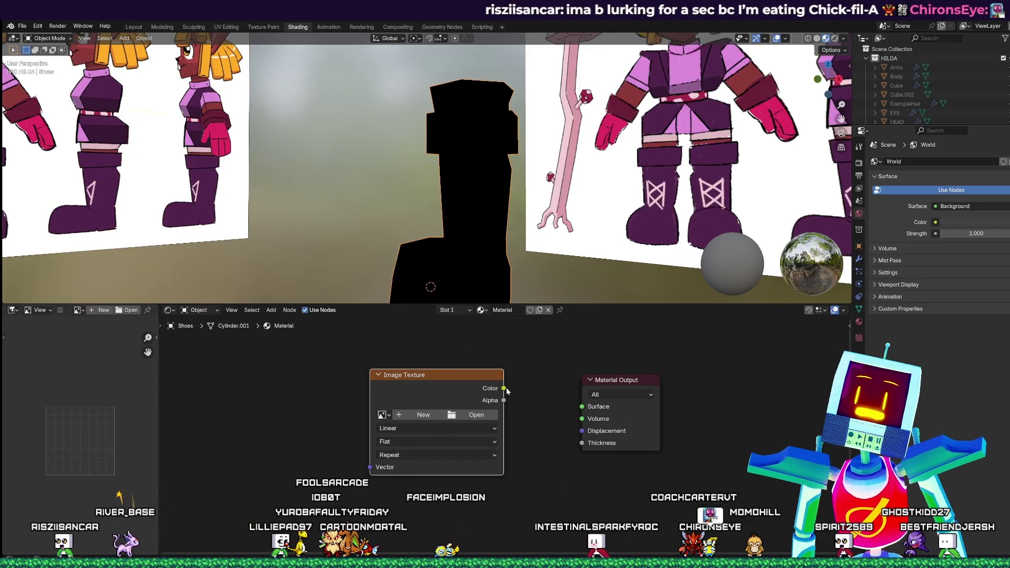
{"action": "left_click_drag", "start_coordinate": [503, 388], "coordinate": [583, 406]}
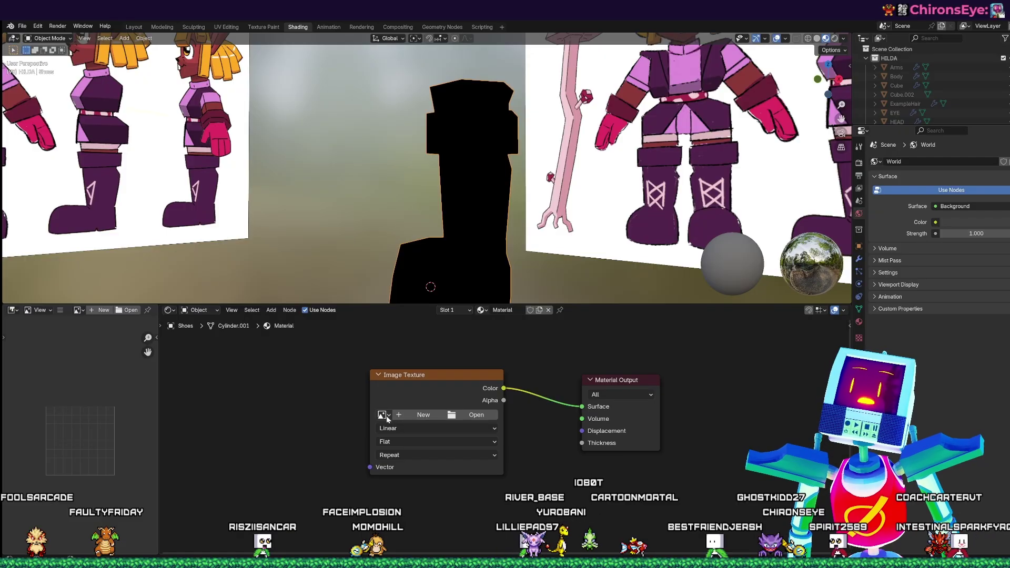
- Create a new 1024 × 1024 px image named HildaBoots with a very pale pink fill in the Image Texture node
{"action": "left_click", "coordinate": [410, 414]}
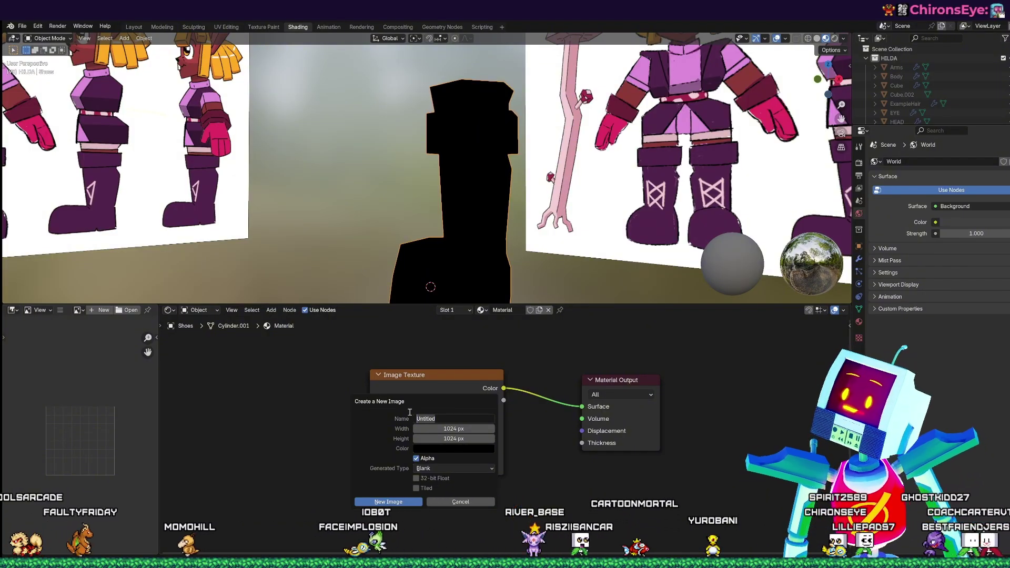
{"action": "type", "text": "HildaBoots"}
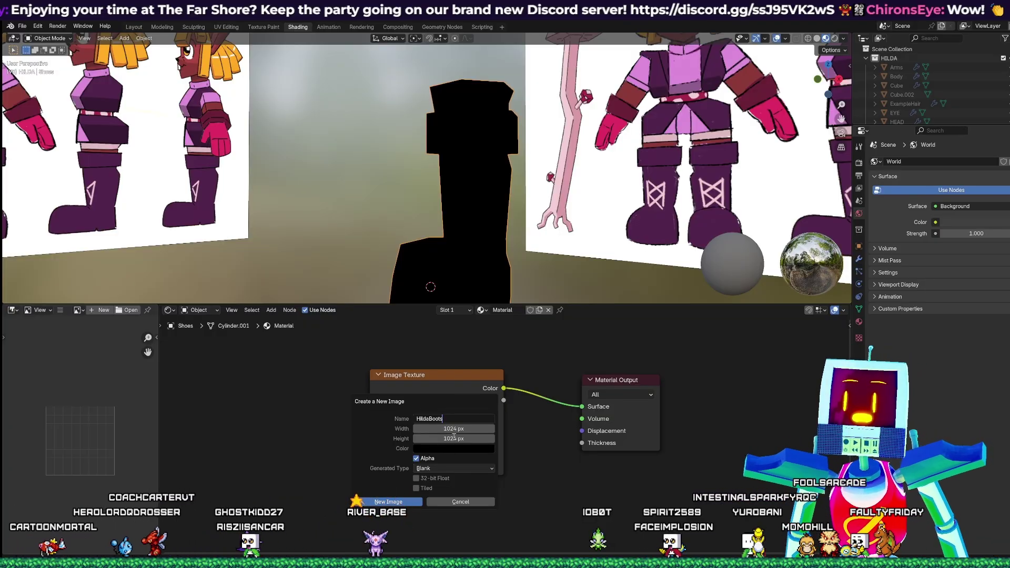
{"action": "left_click", "coordinate": [451, 448]}
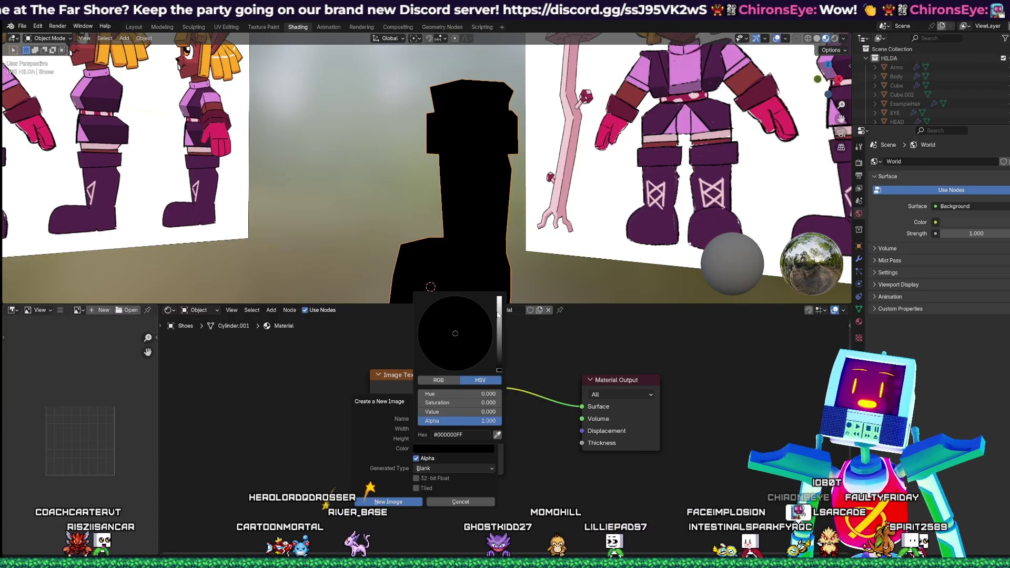
{"action": "left_click_drag", "start_coordinate": [498, 314], "coordinate": [499, 296]}
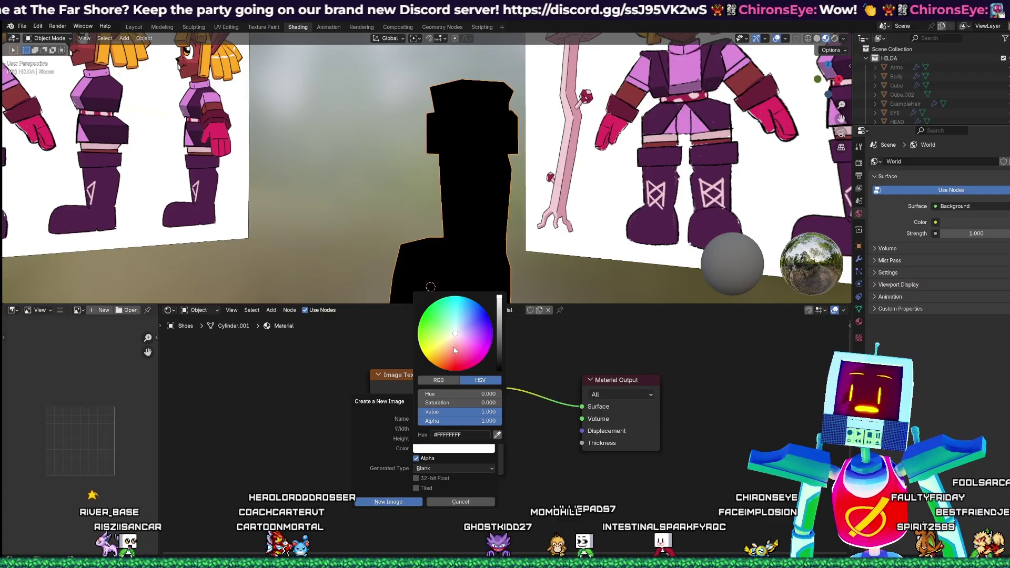
{"action": "mouse_move", "coordinate": [454, 344]}
{"action": "left_mouse_down"}
{"action": "mouse_move", "coordinate": [477, 355]}
{"action": "mouse_move", "coordinate": [456, 335]}
{"action": "left_mouse_up"}
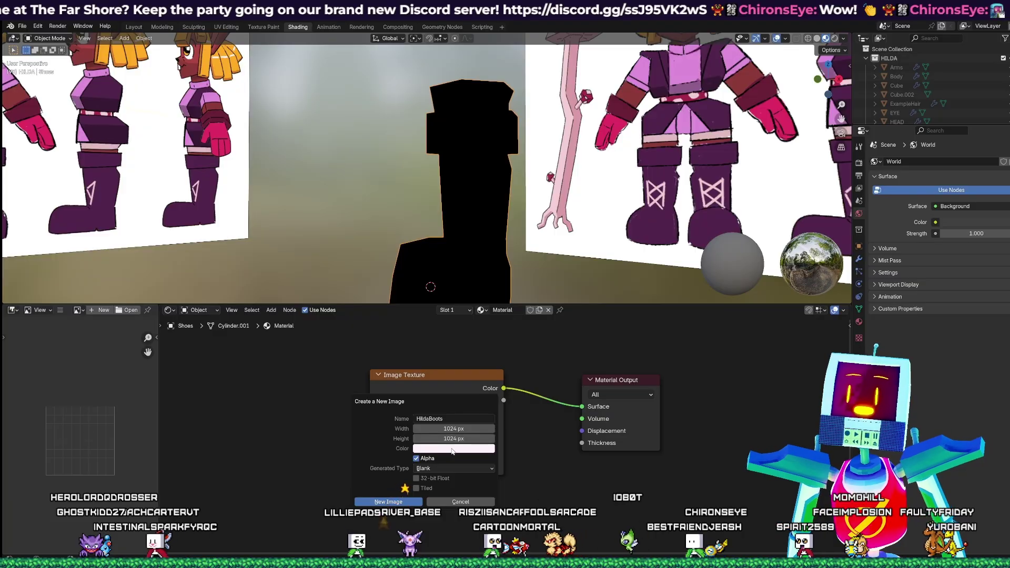
{"action": "left_click", "coordinate": [396, 505]}
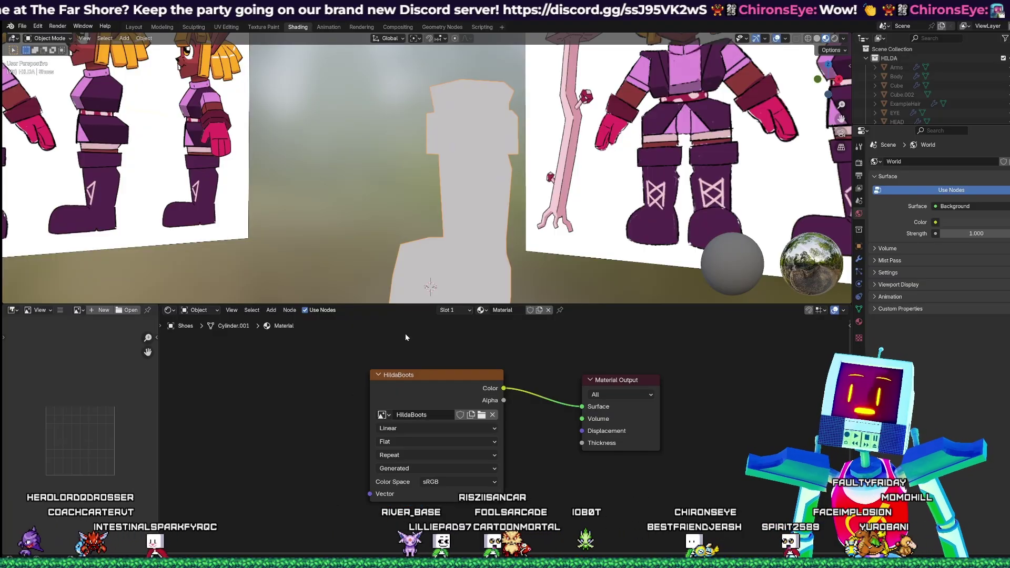
- Widen the image editor in both the Shading and Texture Paint workspaces, ending in Texture Paint with the boot in close view
{"action": "middle_click_drag", "start_coordinate": [469, 237], "coordinate": [499, 252]}
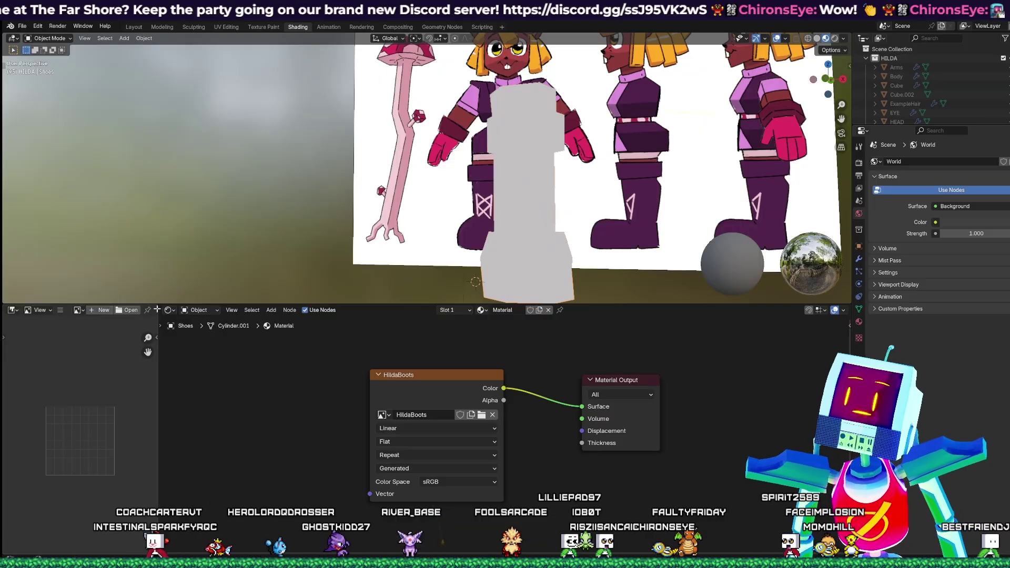
{"action": "left_click_drag", "start_coordinate": [157, 310], "coordinate": [283, 344]}
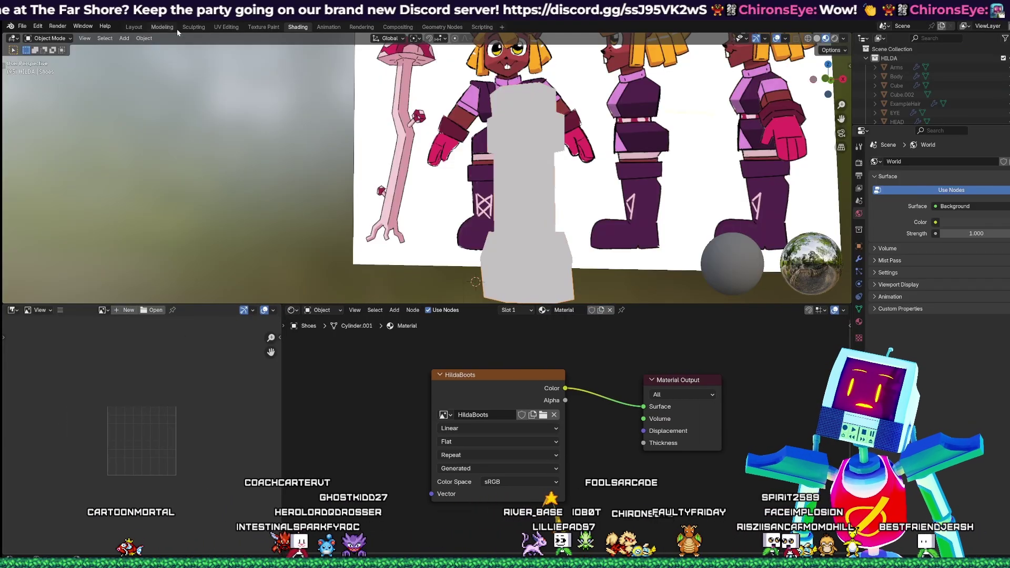
{"action": "left_click", "coordinate": [269, 27]}
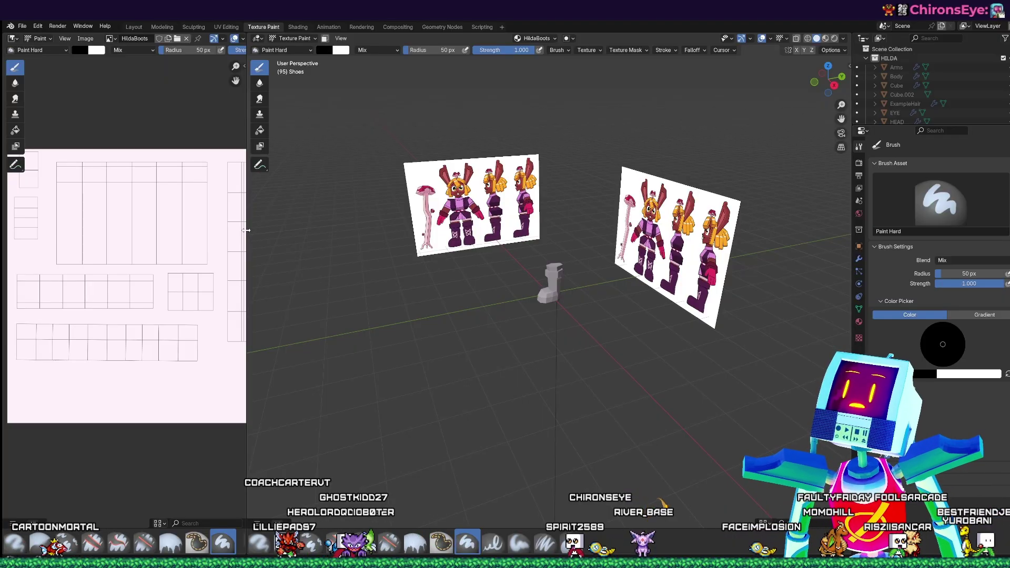
{"action": "left_click_drag", "start_coordinate": [246, 230], "coordinate": [334, 229]}
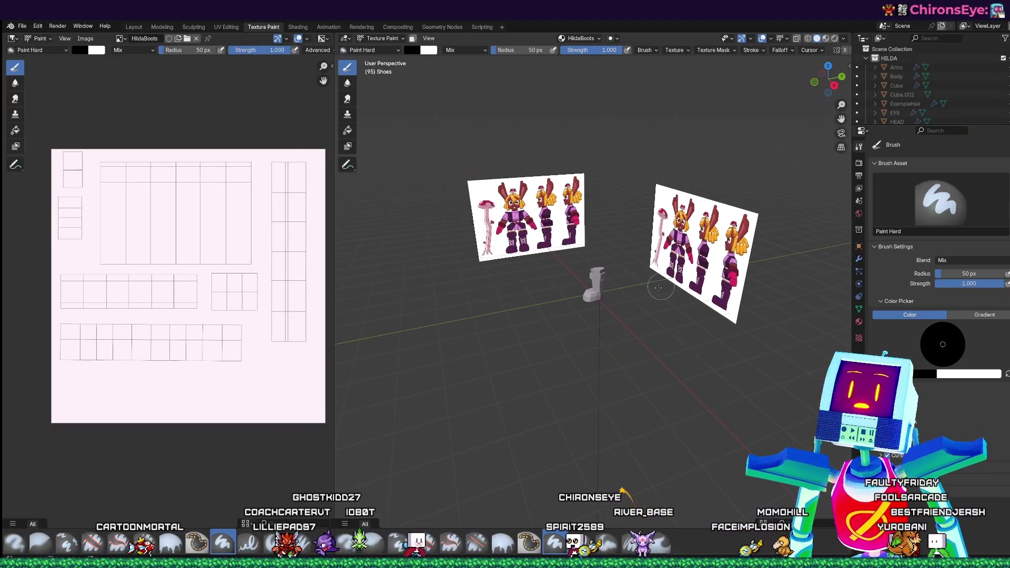
{"action": "scroll", "coordinate": [658, 288], "scroll_direction": "up", "scroll_amount": 10}
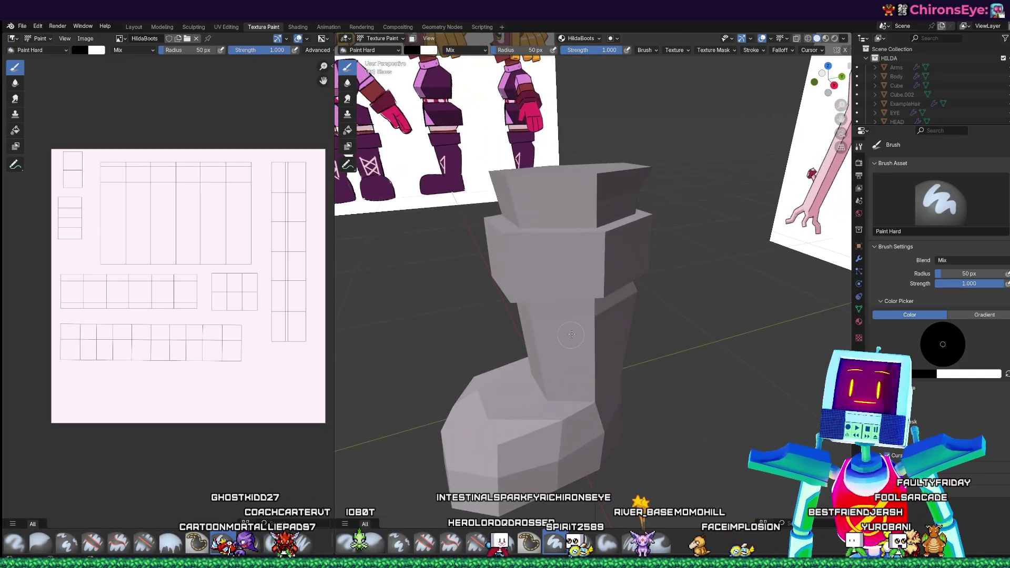
- Paint a black test patch across the boot's shaft, undo it, and look through the list of available images
{"action": "middle_click_drag", "start_coordinate": [571, 334], "coordinate": [458, 187]}
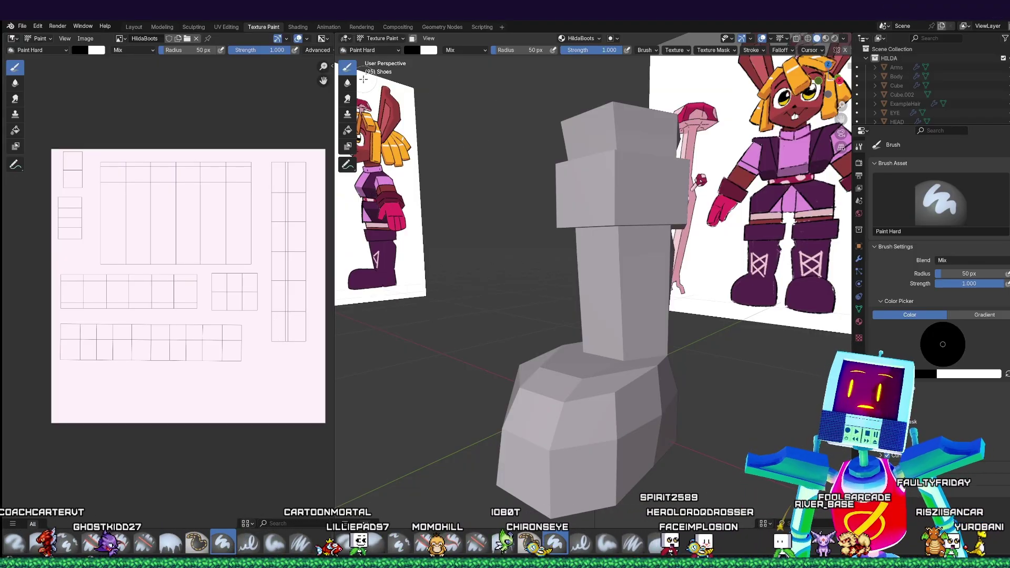
{"action": "mouse_move", "coordinate": [666, 263]}
{"action": "left_mouse_down"}
{"action": "mouse_move", "coordinate": [589, 275]}
{"action": "mouse_move", "coordinate": [587, 288]}
{"action": "mouse_move", "coordinate": [626, 319]}
{"action": "left_mouse_up"}
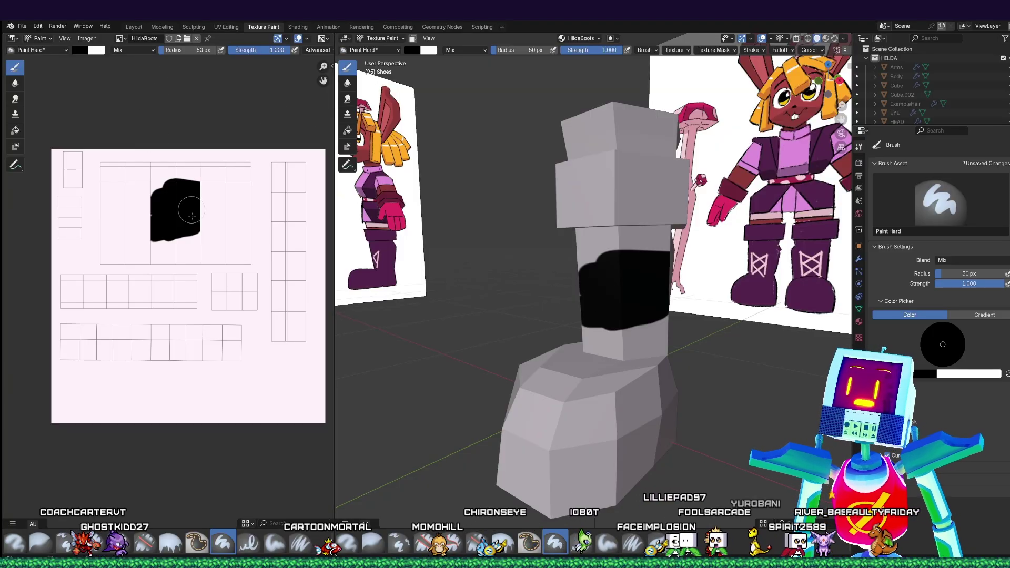
{"action": "key", "text": "ctrl+z"}
{"action": "left_click", "coordinate": [123, 40]}
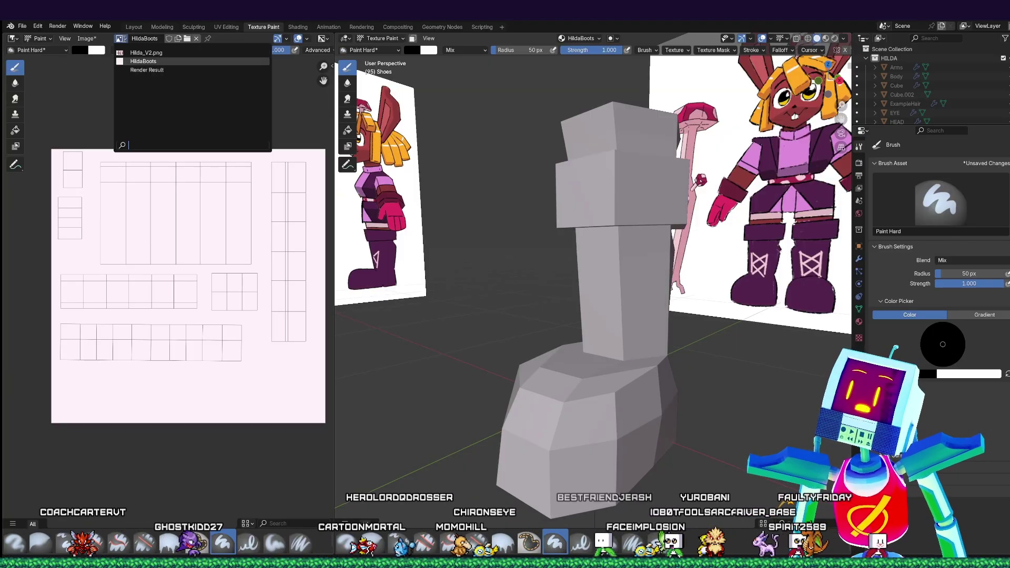
{"action": "left_click", "coordinate": [124, 40]}
{"action": "left_click", "coordinate": [123, 40]}
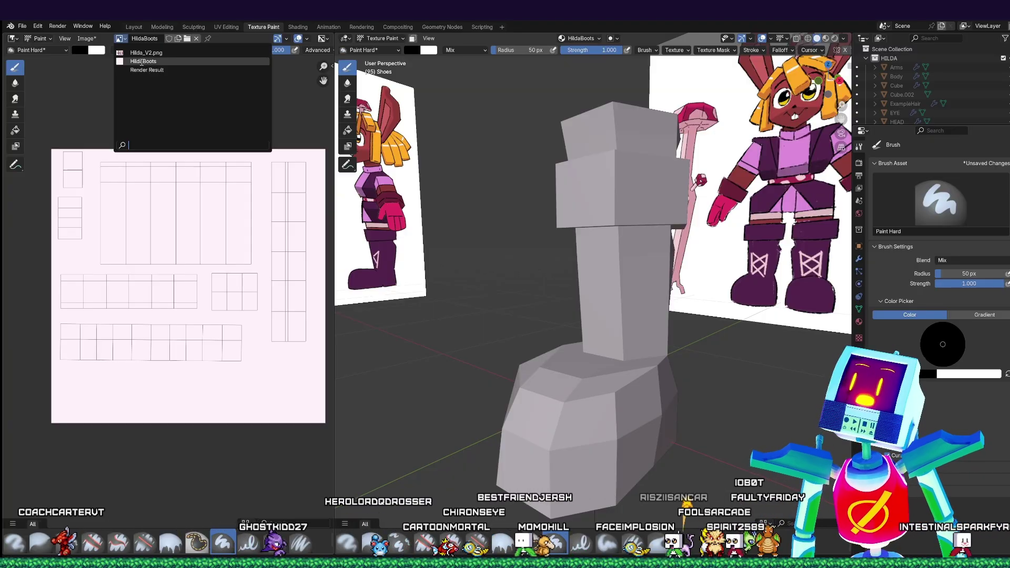
{"action": "left_click", "coordinate": [122, 40]}
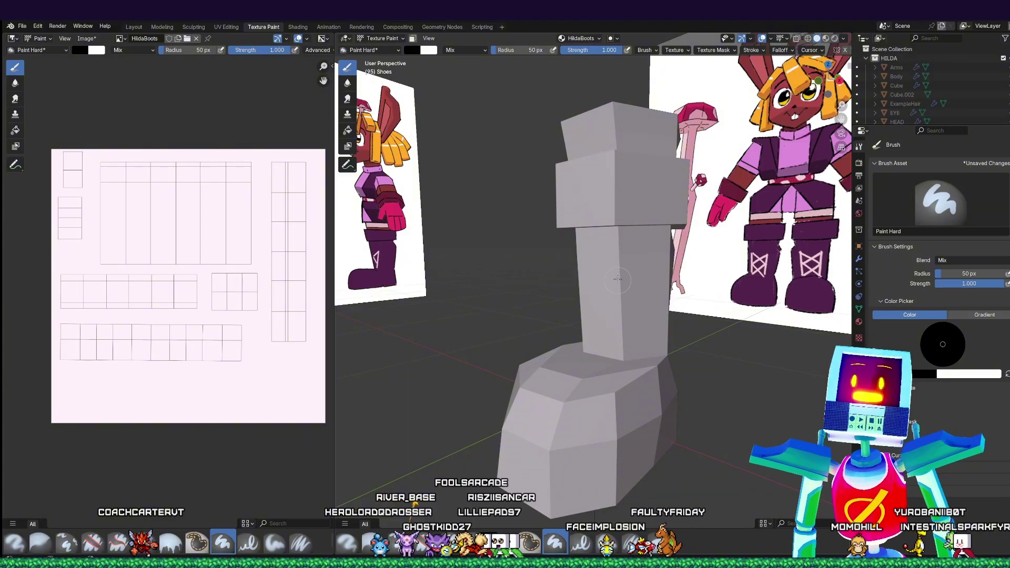
- Test black strokes on the shaft, both on the model and on its UV island, undoing each
{"action": "left_click_drag", "start_coordinate": [615, 271], "coordinate": [585, 284]}
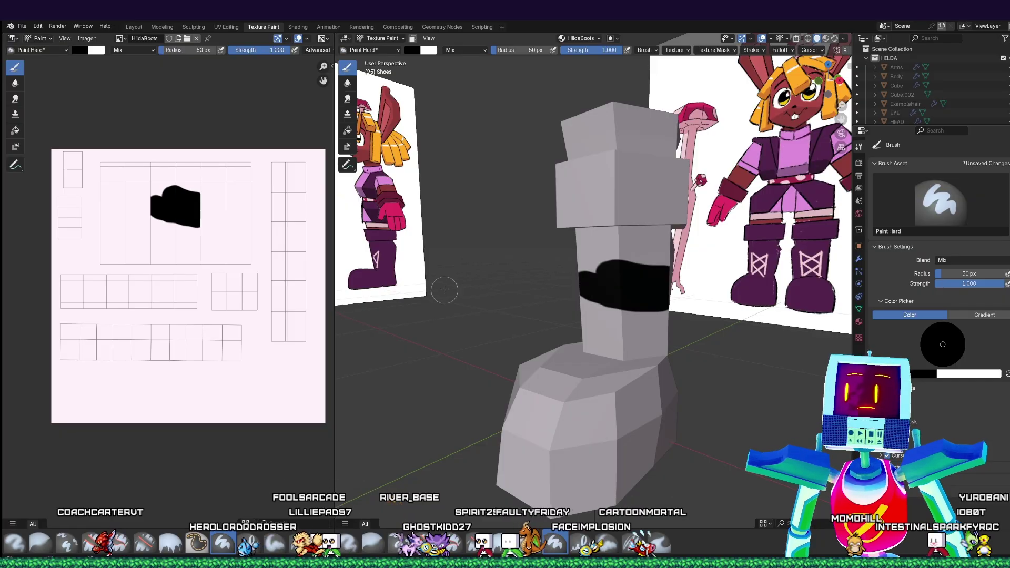
{"action": "key", "text": "ctrl+z"}
{"action": "mouse_move", "coordinate": [174, 259]}
{"action": "left_mouse_down"}
{"action": "mouse_move", "coordinate": [169, 179]}
{"action": "mouse_move", "coordinate": [152, 190]}
{"action": "mouse_move", "coordinate": [150, 166]}
{"action": "left_mouse_up"}
{"action": "mouse_move", "coordinate": [171, 211]}
{"action": "left_mouse_down"}
{"action": "mouse_move", "coordinate": [176, 163]}
{"action": "mouse_move", "coordinate": [197, 195]}
{"action": "mouse_move", "coordinate": [194, 238]}
{"action": "left_mouse_up"}
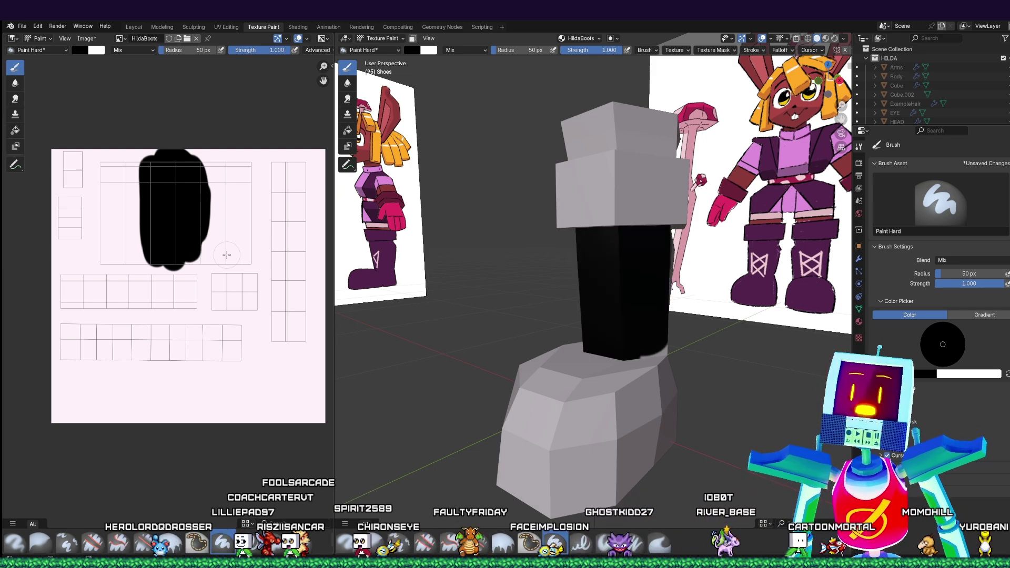
{"action": "key", "text": "ctrl+z"}
- Try painting a black band around the shaft directly on the model below the cuff, and undo all of its strokes
{"action": "mouse_move", "coordinate": [522, 275]}
{"action": "middle_mouse_down"}
{"action": "mouse_move", "coordinate": [686, 279]}
{"action": "mouse_move", "coordinate": [613, 310]}
{"action": "middle_mouse_up"}
{"action": "scroll", "coordinate": [649, 278], "scroll_direction": "up", "scroll_amount": 2}
{"action": "scroll", "coordinate": [649, 278], "scroll_direction": "down", "scroll_amount": 1}
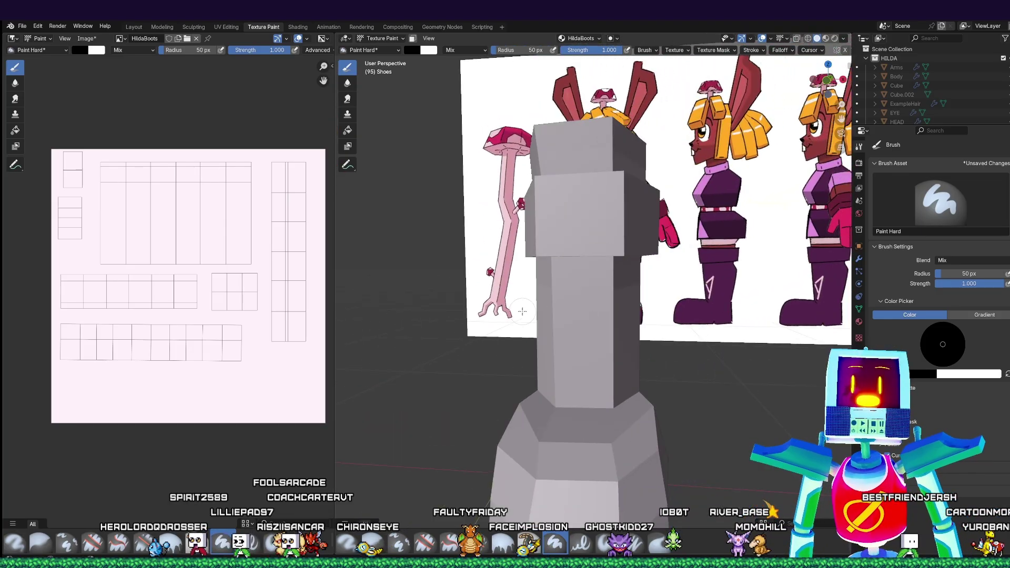
{"action": "mouse_move", "coordinate": [523, 312]}
{"action": "left_mouse_down"}
{"action": "mouse_move", "coordinate": [640, 305]}
{"action": "mouse_move", "coordinate": [518, 295]}
{"action": "mouse_move", "coordinate": [621, 287]}
{"action": "mouse_move", "coordinate": [487, 288]}
{"action": "mouse_move", "coordinate": [616, 289]}
{"action": "left_mouse_up"}
{"action": "scroll", "coordinate": [614, 291], "scroll_direction": "up", "scroll_amount": 2}
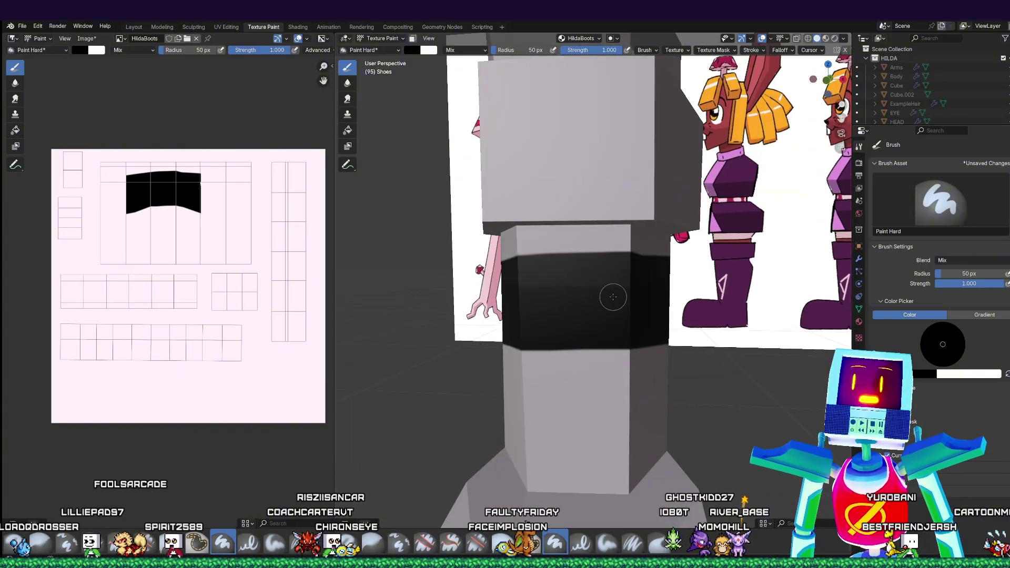
{"action": "middle_click_drag", "start_coordinate": [612, 298], "coordinate": [612, 282]}
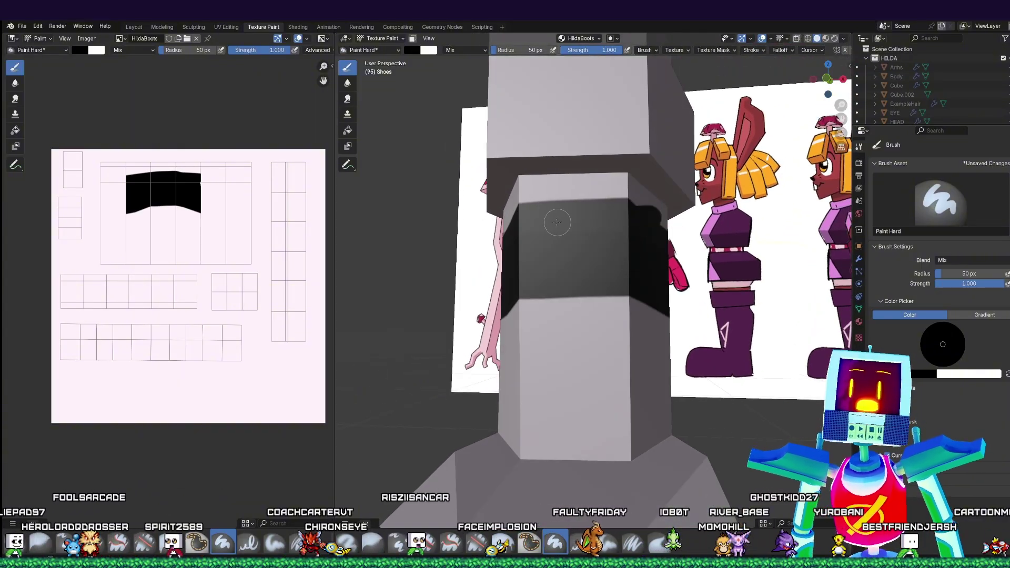
{"action": "left_click_drag", "start_coordinate": [556, 221], "coordinate": [646, 224]}
{"action": "middle_click_drag", "start_coordinate": [669, 225], "coordinate": [604, 227]}
{"action": "left_click_drag", "start_coordinate": [439, 232], "coordinate": [537, 239]}
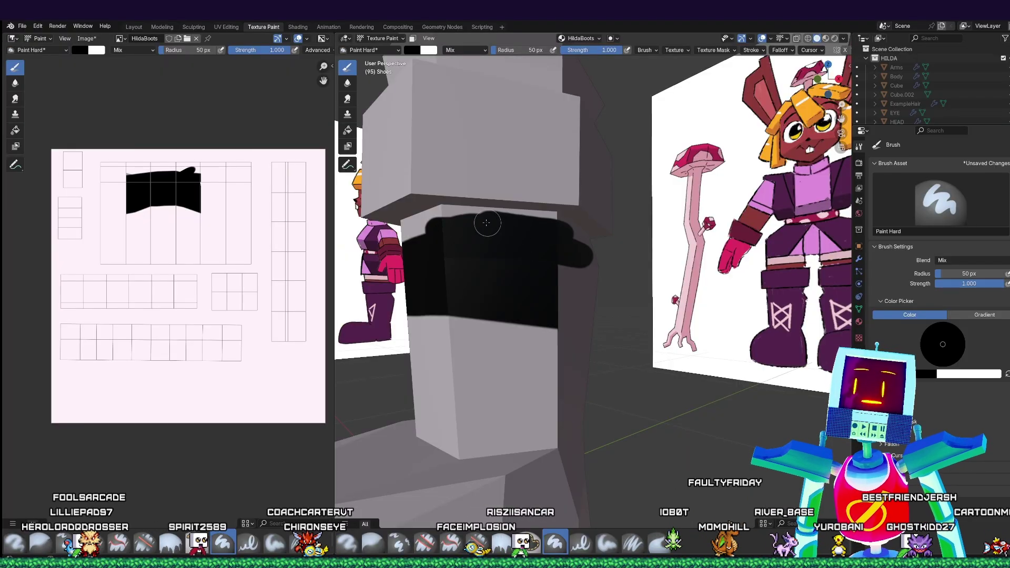
{"action": "mouse_move", "coordinate": [451, 245]}
{"action": "middle_mouse_down"}
{"action": "mouse_move", "coordinate": [683, 202]}
{"action": "mouse_move", "coordinate": [656, 203]}
{"action": "middle_mouse_up"}
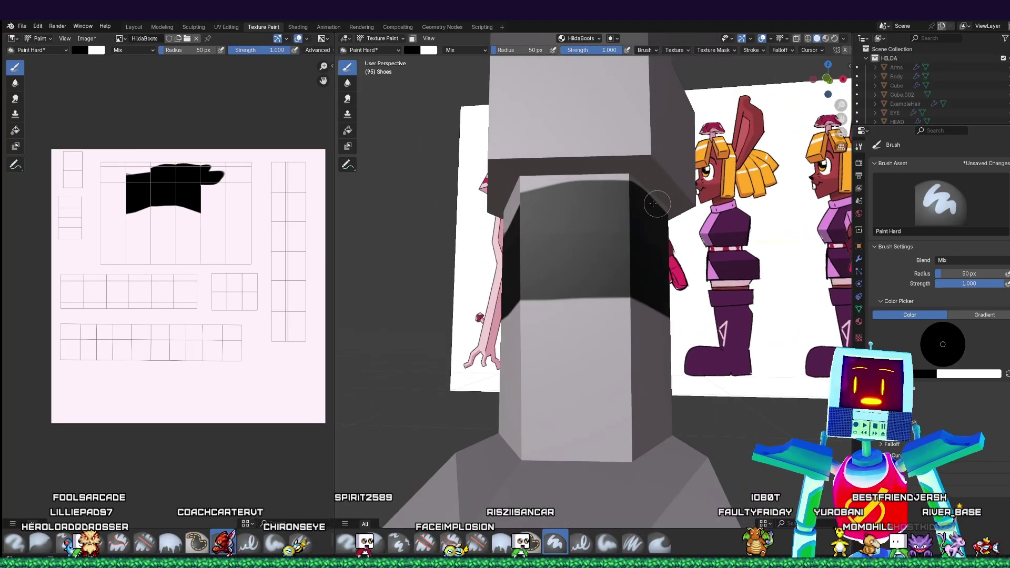
{"action": "left_click_drag", "start_coordinate": [640, 190], "coordinate": [668, 189]}
{"action": "middle_click_drag", "start_coordinate": [760, 199], "coordinate": [684, 202]}
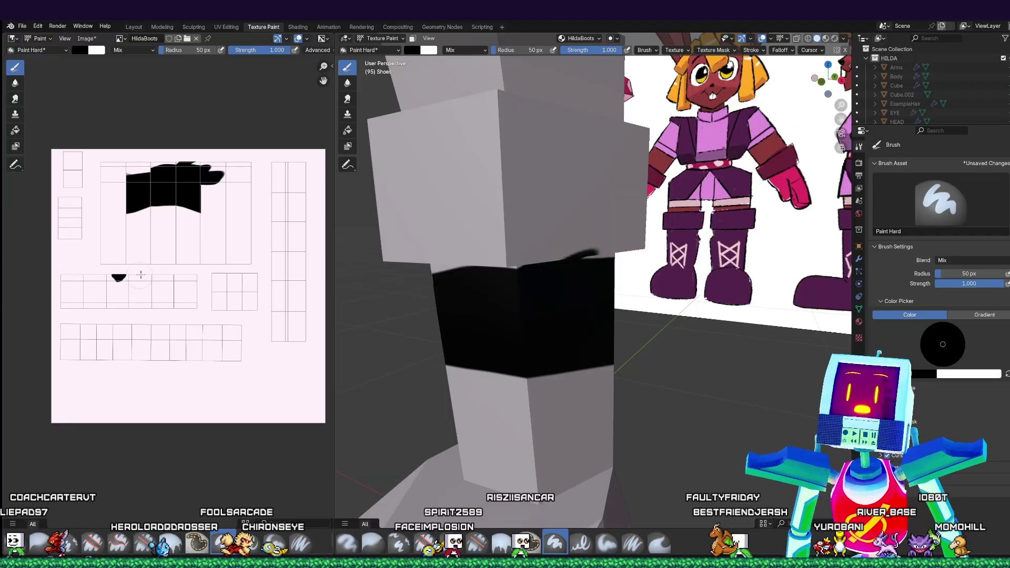
{"action": "key", "text": "ctrl+z"}
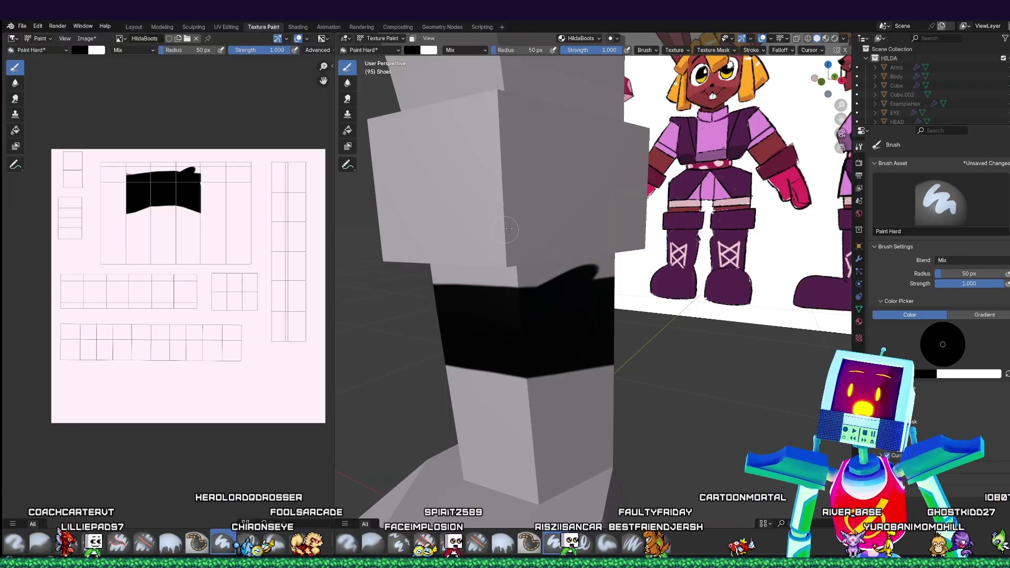
{"action": "key", "text": "ctrl+z"}
{"action": "middle_click_drag", "start_coordinate": [500, 232], "coordinate": [541, 226]}
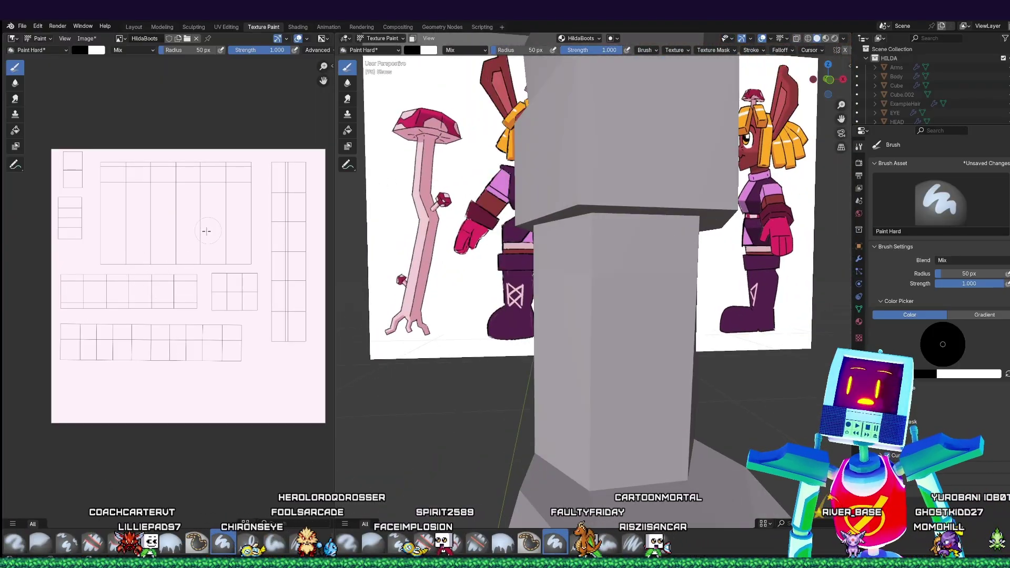
{"action": "key", "text": "ctrl+z"}
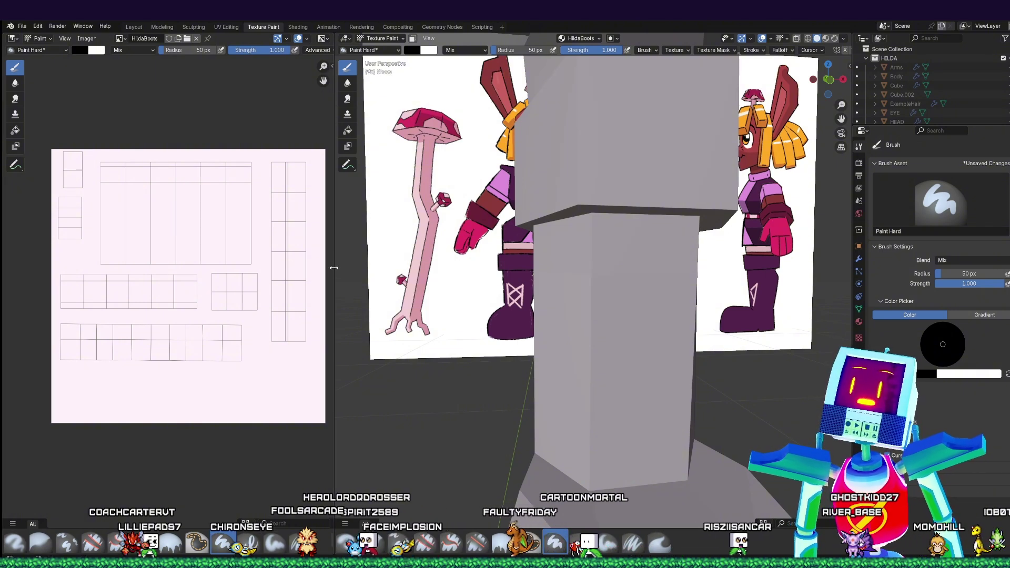
- Widen the image editor and sample the dark purple of the reference boot as the brush color
{"action": "left_click_drag", "start_coordinate": [336, 268], "coordinate": [485, 266]}
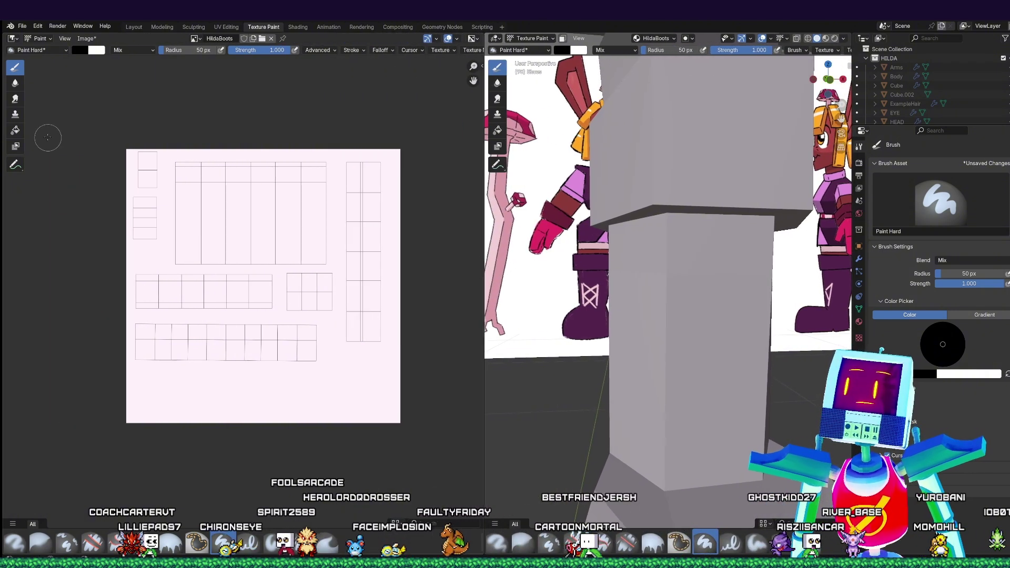
{"action": "scroll", "coordinate": [197, 172], "scroll_direction": "up", "scroll_amount": 2}
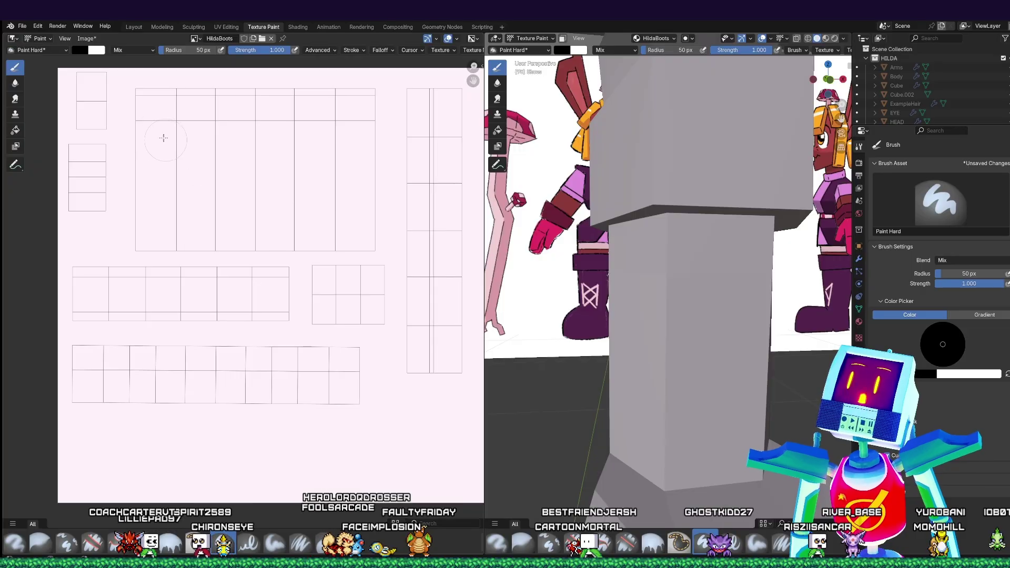
{"action": "left_click", "coordinate": [81, 51]}
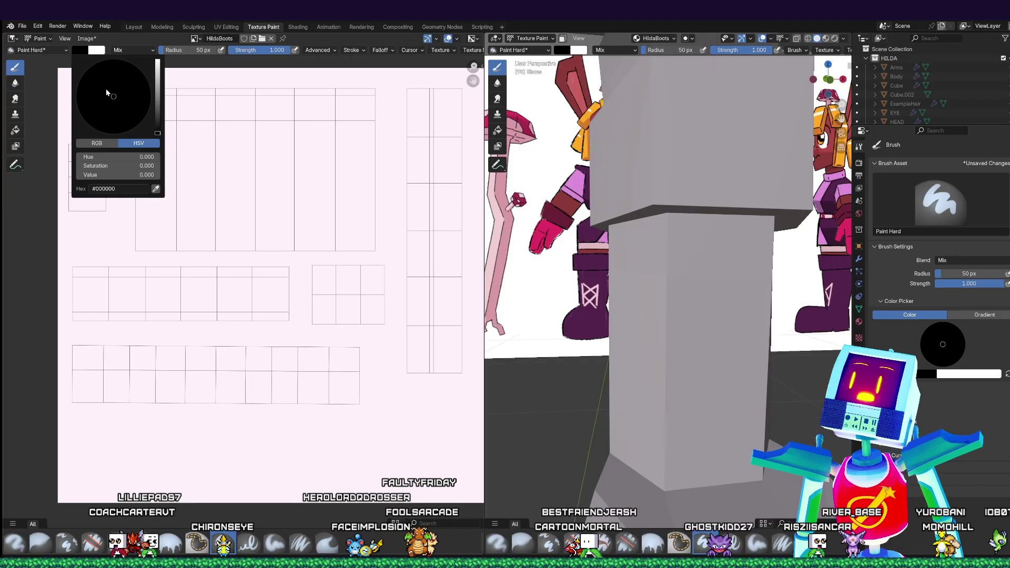
{"action": "left_click", "coordinate": [155, 189]}
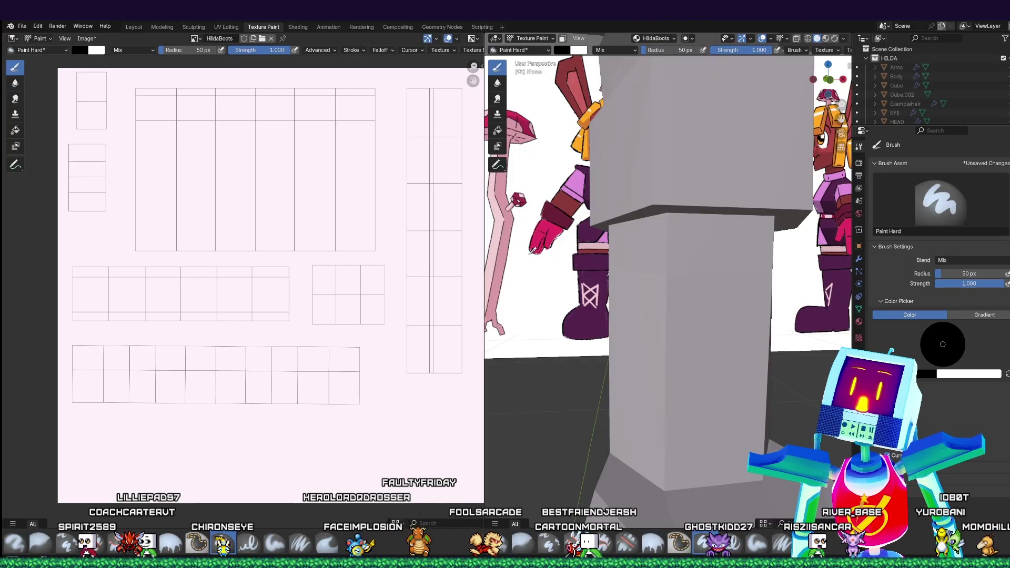
{"action": "left_click", "coordinate": [591, 257]}
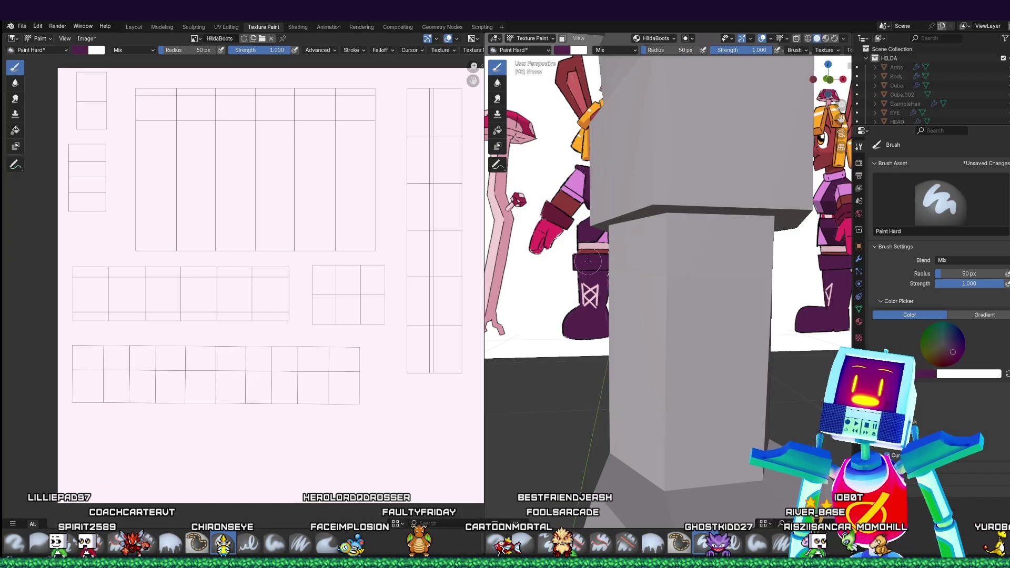
- Undo a purple test dab on the large shaft UV island and reduce the brush radius to 13 px
{"action": "left_click_drag", "start_coordinate": [340, 231], "coordinate": [348, 232]}
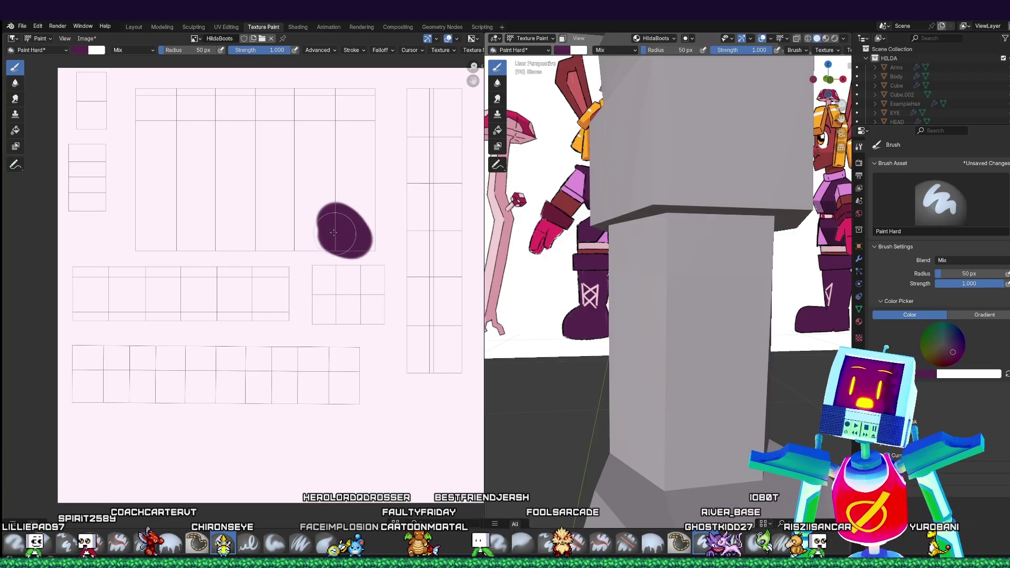
{"action": "key", "text": "ctrl+z"}
{"action": "key", "text": "bracketleft"}
{"action": "key", "text": "bracketleft"}
{"action": "key", "text": "bracketleft"}
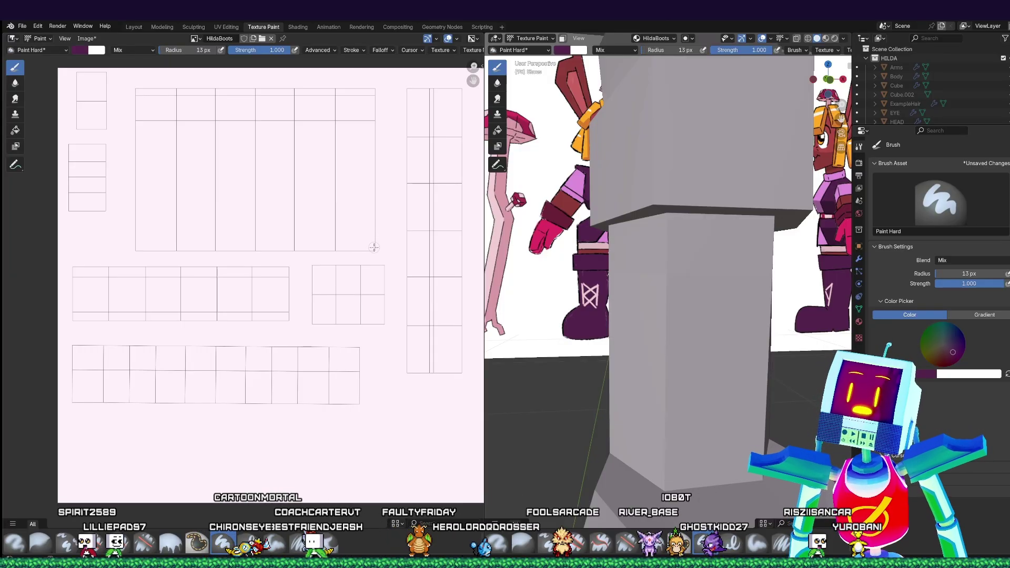
- Outline the large shaft UV island with a closed dark purple border, slightly overlapping the island's edges
{"action": "left_click", "coordinate": [374, 247]}
{"action": "left_click_drag", "start_coordinate": [136, 250], "coordinate": [207, 254]}
{"action": "key", "text": "ctrl+z"}
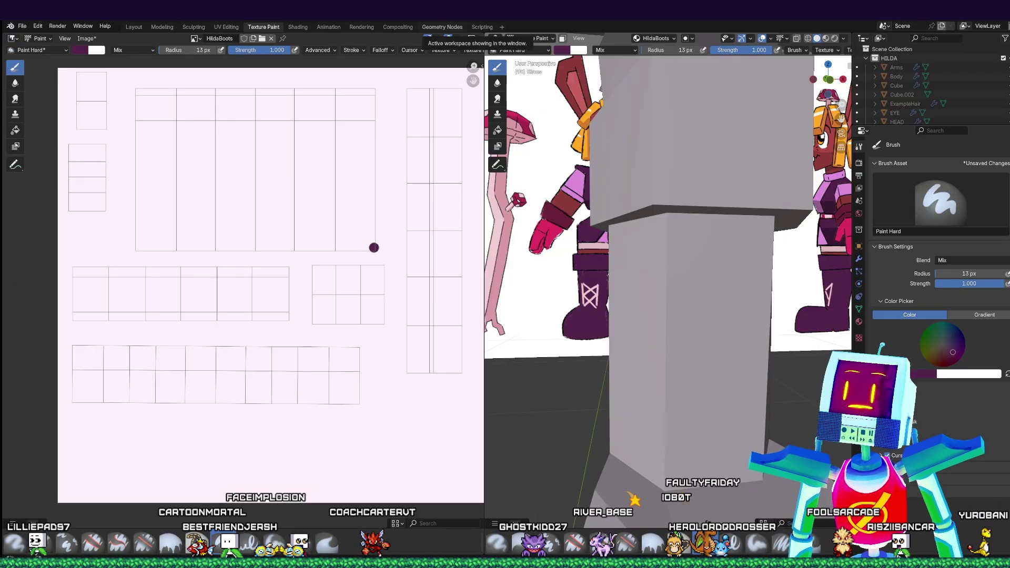
{"action": "mouse_move", "coordinate": [138, 246]}
{"action": "left_mouse_down"}
{"action": "mouse_move", "coordinate": [375, 248]}
{"action": "mouse_move", "coordinate": [372, 93]}
{"action": "mouse_move", "coordinate": [283, 87]}
{"action": "left_mouse_up"}
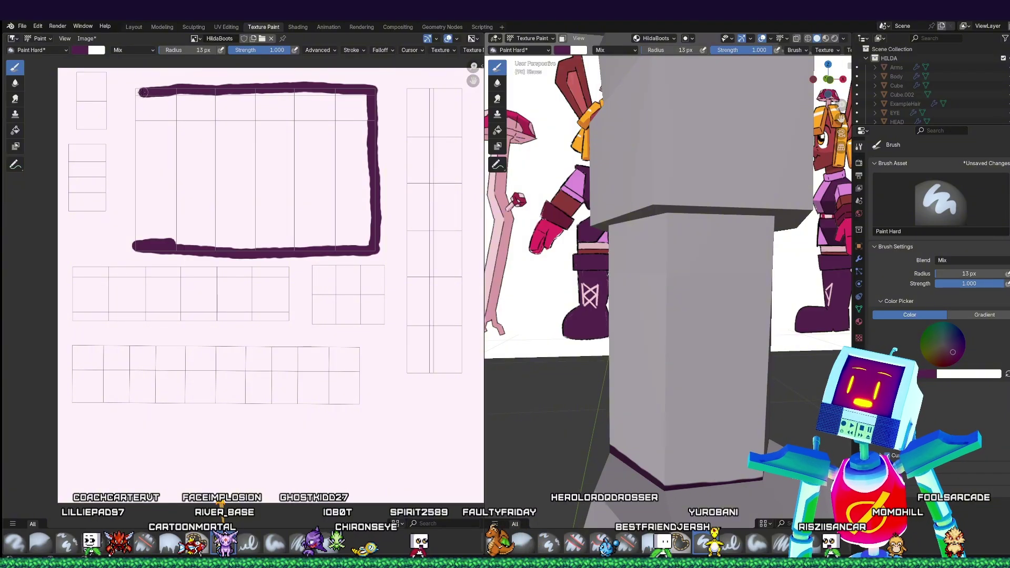
{"action": "left_click_drag", "start_coordinate": [143, 93], "coordinate": [138, 93]}
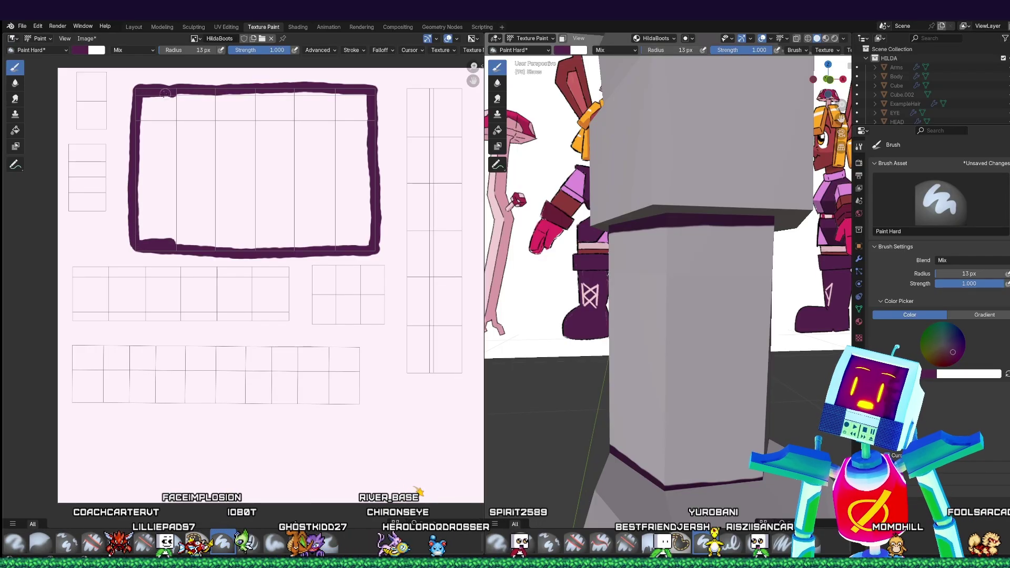
- Fill the outlined shaft island with dark purple using the Fill tool, and return to the Paint Hard brush
{"action": "left_click", "coordinate": [16, 130]}
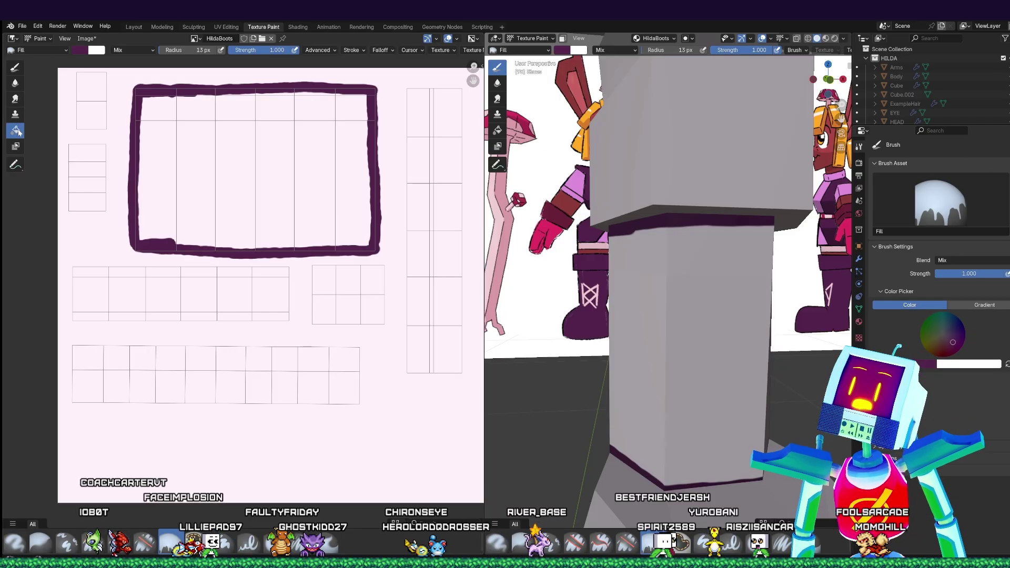
{"action": "left_click", "coordinate": [192, 181]}
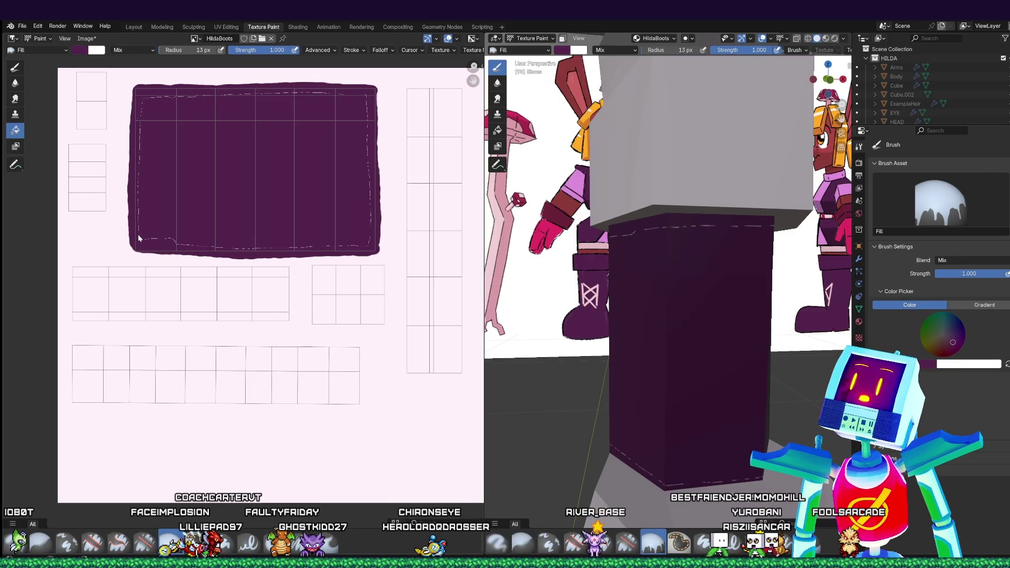
{"action": "left_click", "coordinate": [15, 68]}
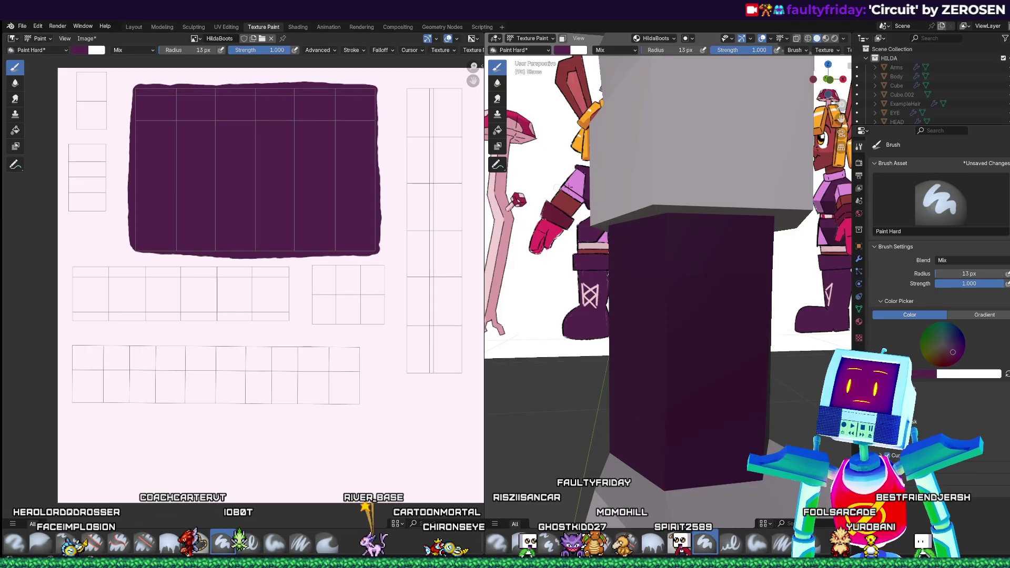
- Paint a solid dark purple band along the length of the cuff UV island below the shaft, using a 17 px brush
{"action": "middle_click_drag", "start_coordinate": [797, 148], "coordinate": [682, 202], "text": "shift"}
{"action": "middle_click_drag", "start_coordinate": [678, 247], "coordinate": [674, 272]}
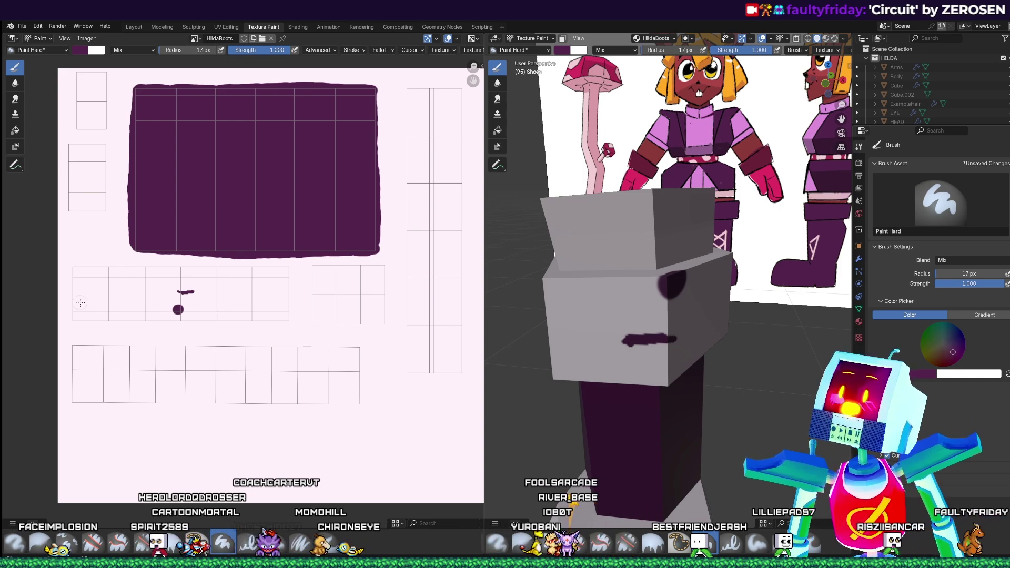
{"action": "mouse_move", "coordinate": [70, 307]}
{"action": "left_mouse_down"}
{"action": "mouse_move", "coordinate": [104, 296]}
{"action": "mouse_move", "coordinate": [79, 287]}
{"action": "mouse_move", "coordinate": [135, 285]}
{"action": "left_mouse_up"}
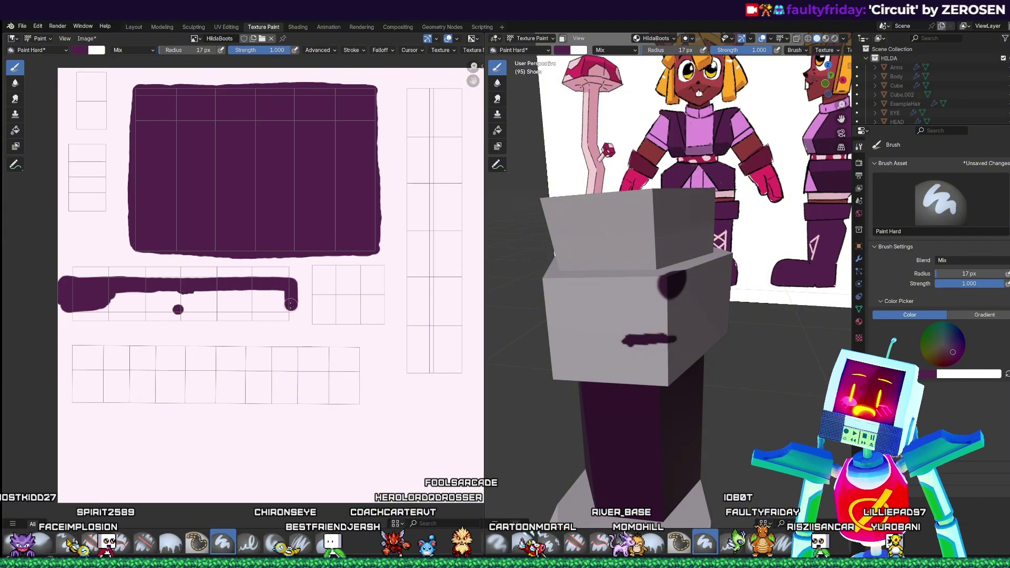
{"action": "left_click_drag", "start_coordinate": [263, 307], "coordinate": [161, 308]}
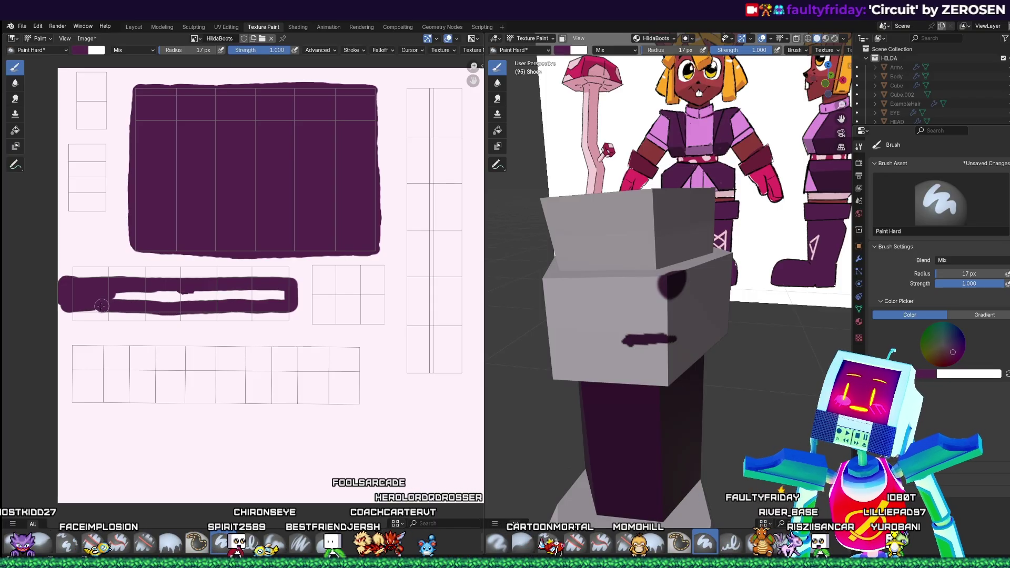
{"action": "mouse_move", "coordinate": [72, 307]}
{"action": "left_mouse_down"}
{"action": "mouse_move", "coordinate": [67, 295]}
{"action": "mouse_move", "coordinate": [297, 293]}
{"action": "mouse_move", "coordinate": [278, 295]}
{"action": "left_mouse_up"}
{"action": "key", "text": "ctrl+z"}
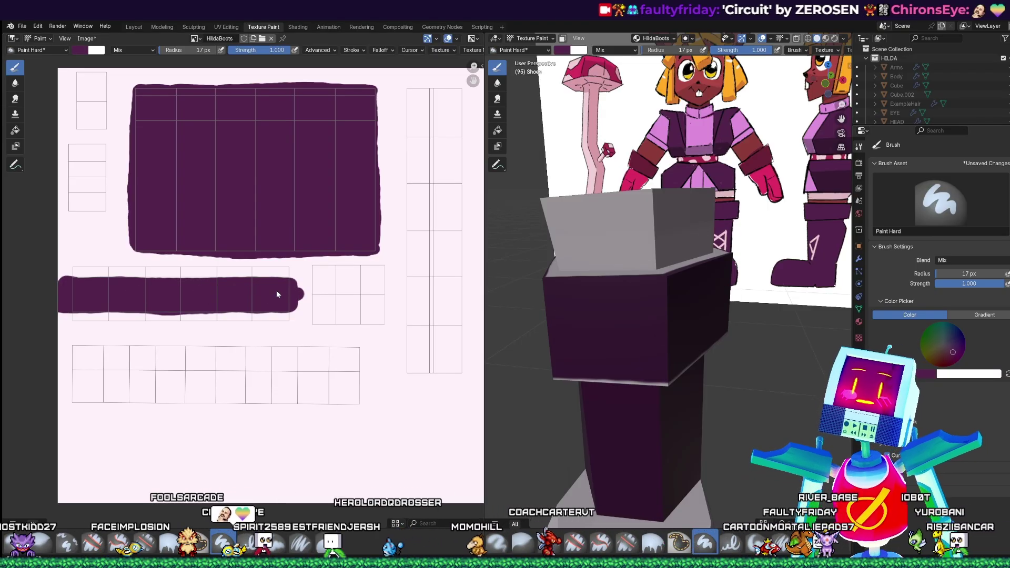
- Extend the purple band slightly past the upper fold line across the middle of the cuff island, undoing uneven strokes
{"action": "scroll", "coordinate": [725, 335], "scroll_direction": "up", "scroll_amount": 4}
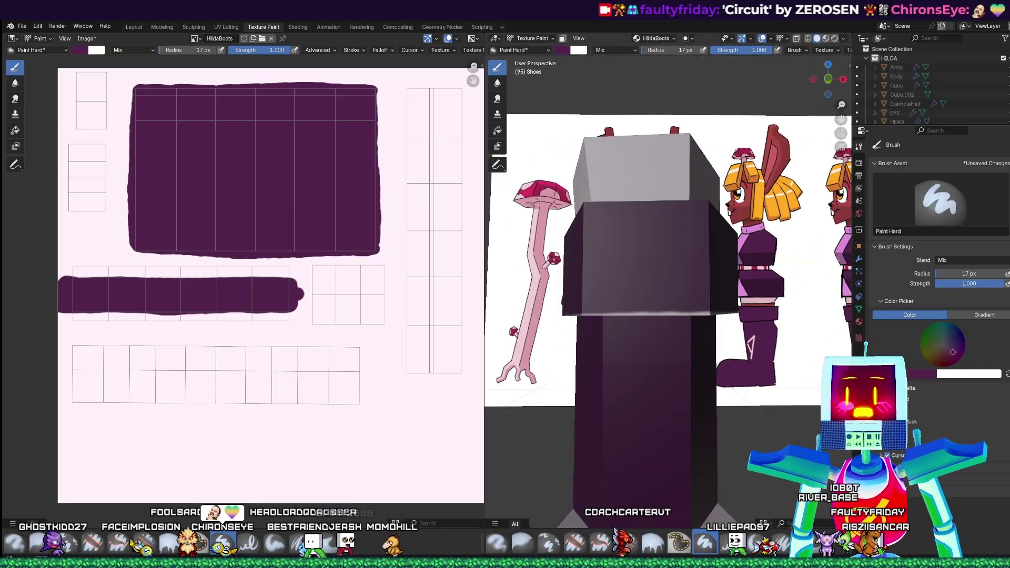
{"action": "scroll", "coordinate": [215, 316], "scroll_direction": "up", "scroll_amount": 2}
{"action": "scroll", "coordinate": [215, 317], "scroll_direction": "up", "scroll_amount": 4}
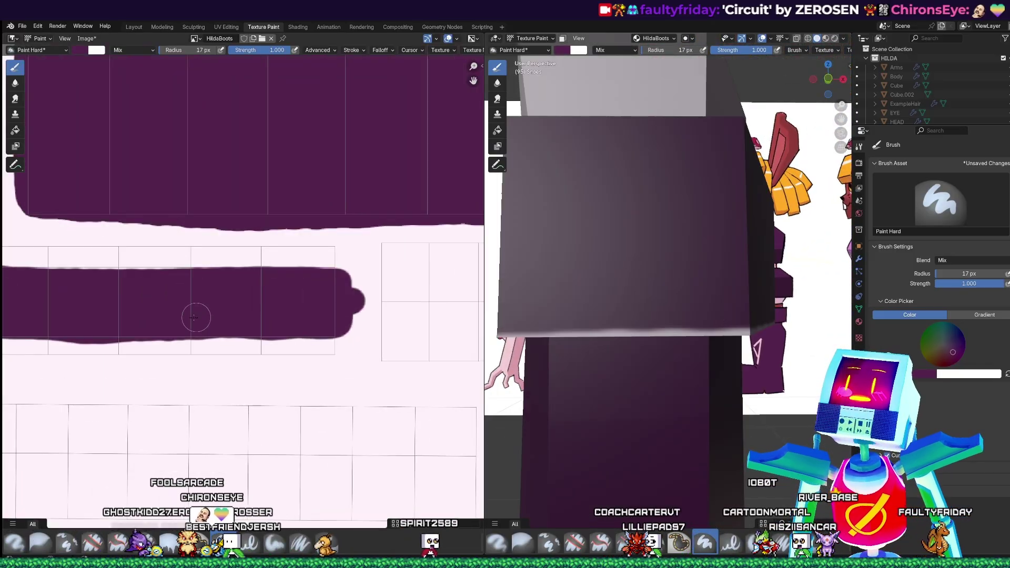
{"action": "middle_click_drag", "start_coordinate": [212, 331], "coordinate": [376, 364]}
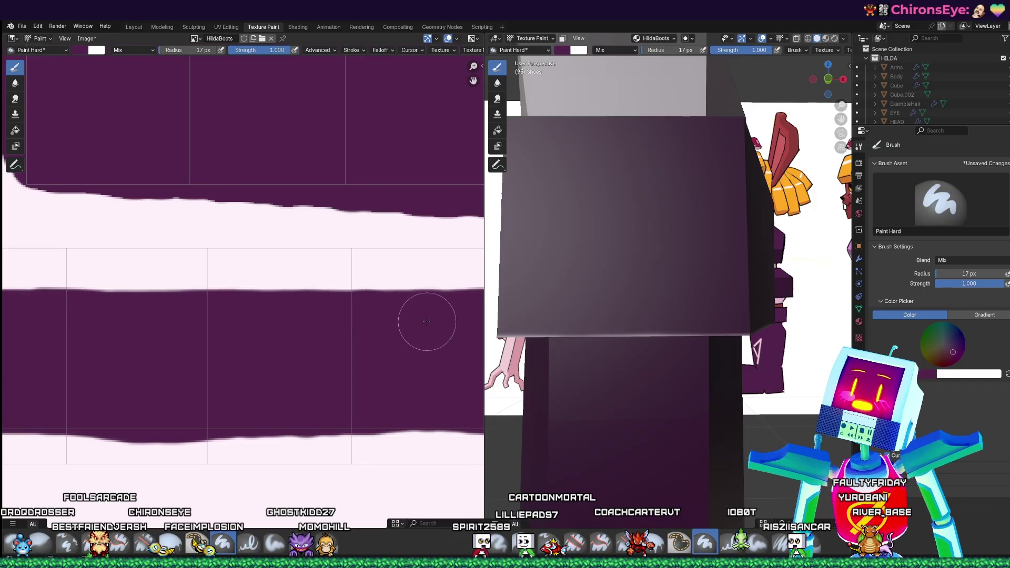
{"action": "left_click_drag", "start_coordinate": [304, 315], "coordinate": [181, 303]}
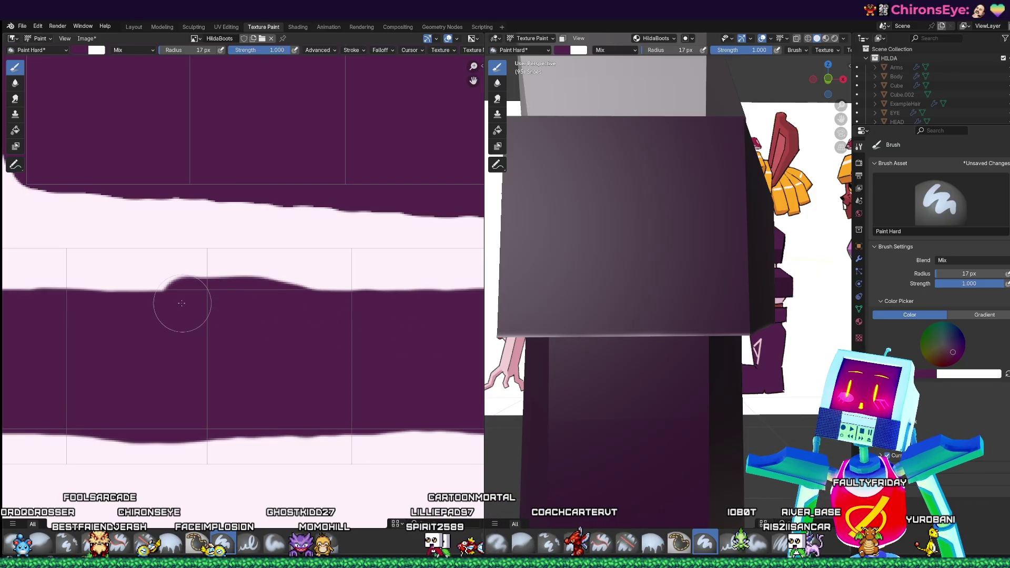
{"action": "key", "text": "ctrl+z"}
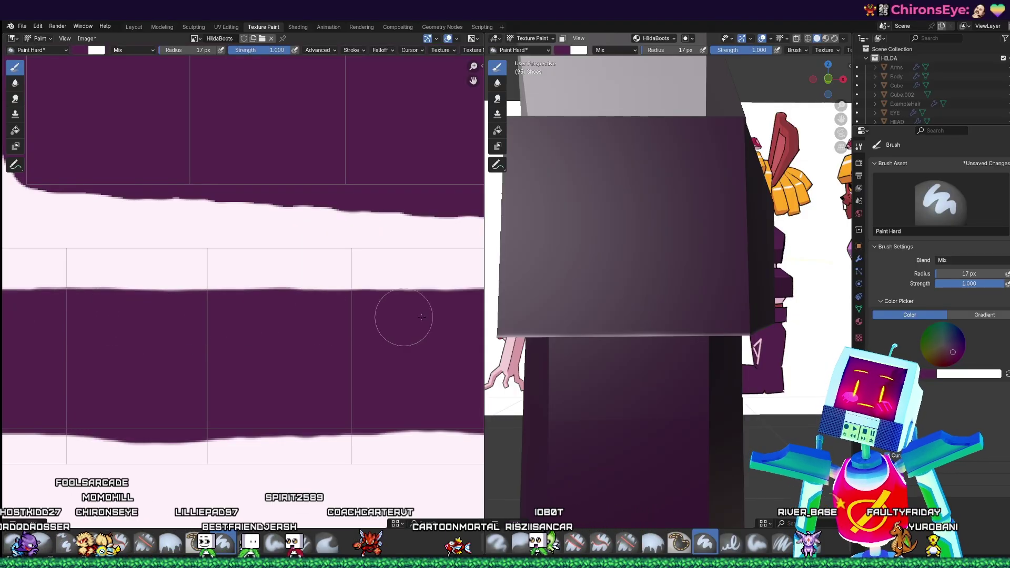
{"action": "left_click_drag", "start_coordinate": [251, 311], "coordinate": [401, 313]}
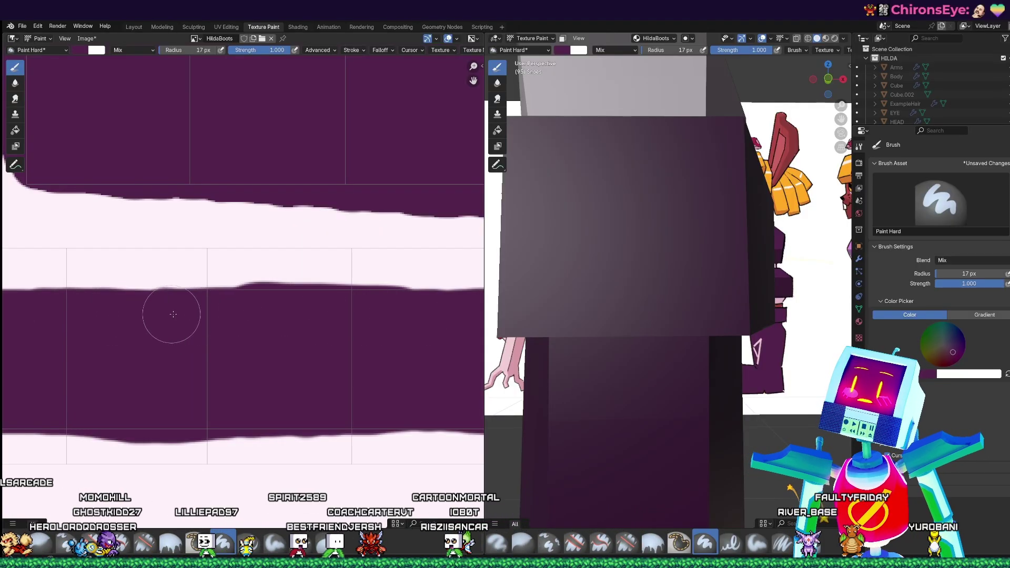
{"action": "key", "text": "ctrl+z"}
{"action": "left_click_drag", "start_coordinate": [239, 307], "coordinate": [125, 317]}
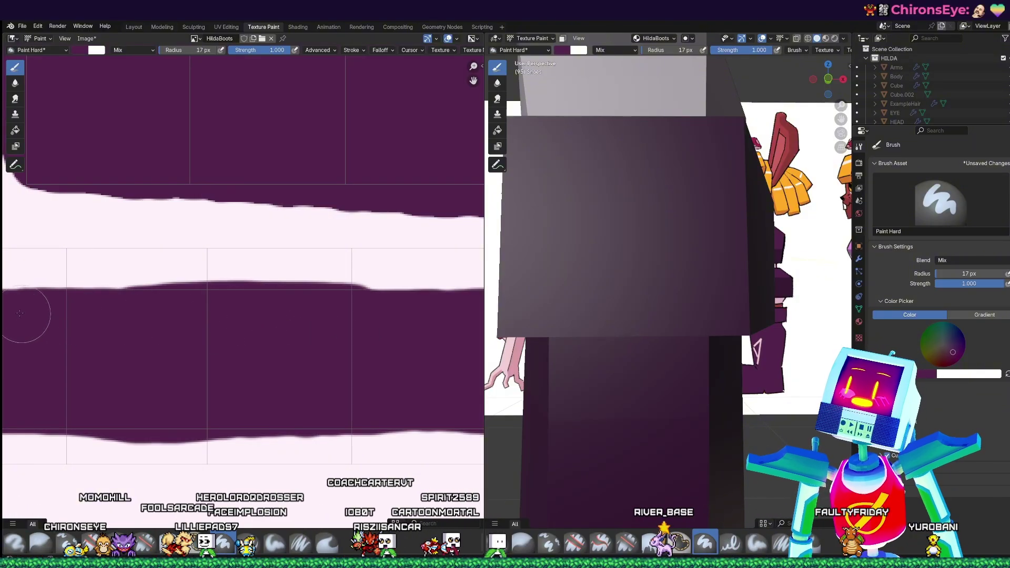
- Even out the band's upper edge over the fold line near the left end of the cuff island
{"action": "middle_click_drag", "start_coordinate": [598, 224], "coordinate": [640, 230]}
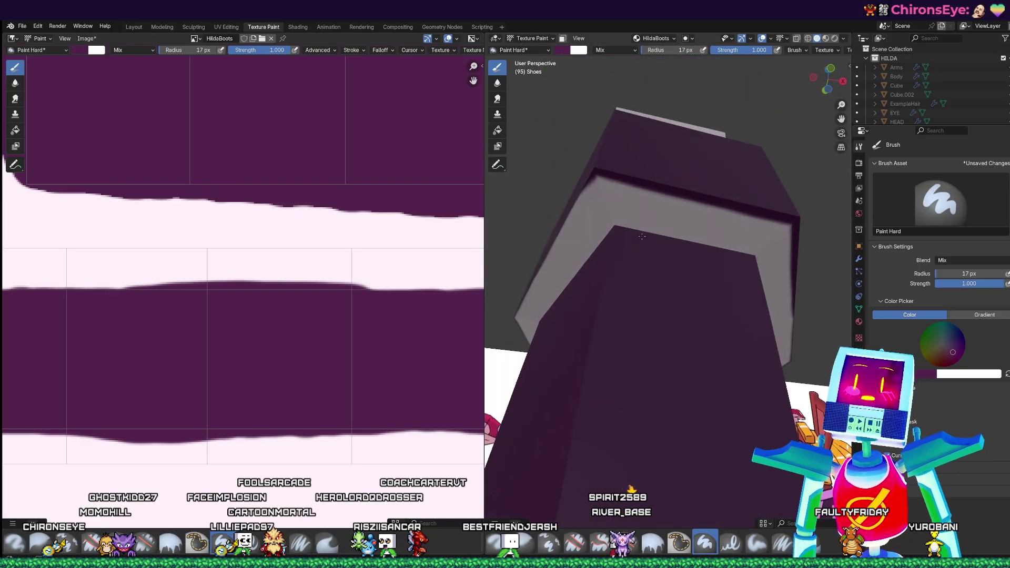
{"action": "scroll", "coordinate": [640, 232], "scroll_direction": "up", "scroll_amount": 2}
{"action": "middle_click_drag", "start_coordinate": [226, 333], "coordinate": [523, 325]}
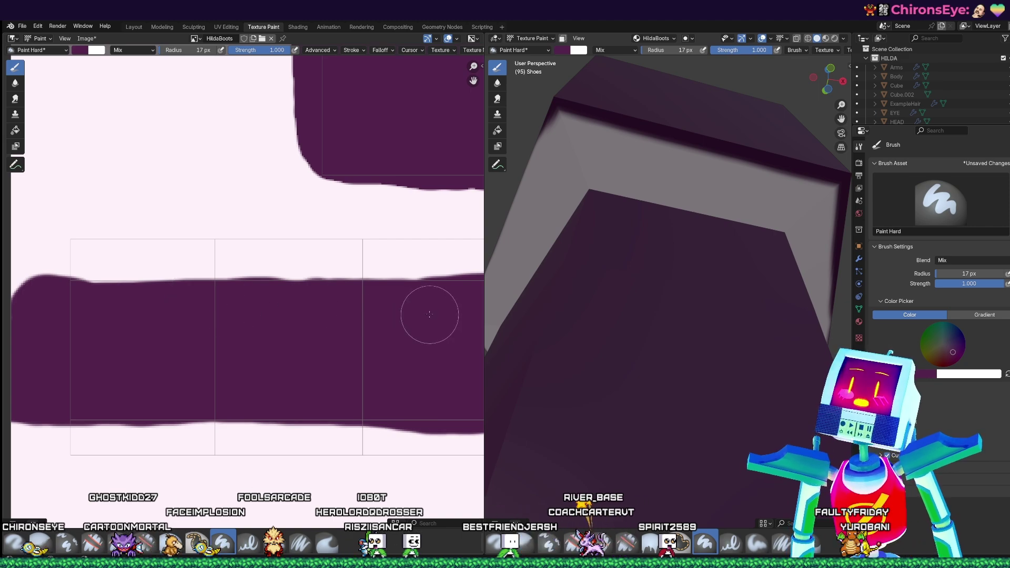
{"action": "left_click_drag", "start_coordinate": [419, 304], "coordinate": [295, 295]}
{"action": "key", "text": "ctrl+z"}
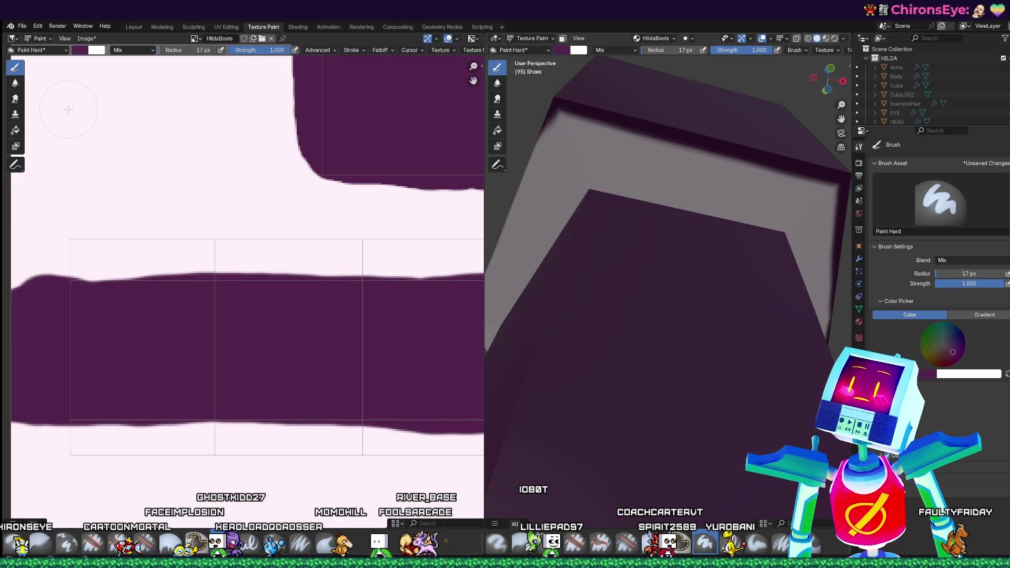
- Paint the narrow lower strip of the cuff island dark purple along its full length, overlapping the outer edge
{"action": "mouse_move", "coordinate": [58, 425]}
{"action": "left_mouse_down"}
{"action": "mouse_move", "coordinate": [61, 439]}
{"action": "mouse_move", "coordinate": [187, 421]}
{"action": "mouse_move", "coordinate": [140, 451]}
{"action": "mouse_move", "coordinate": [379, 431]}
{"action": "left_mouse_up"}
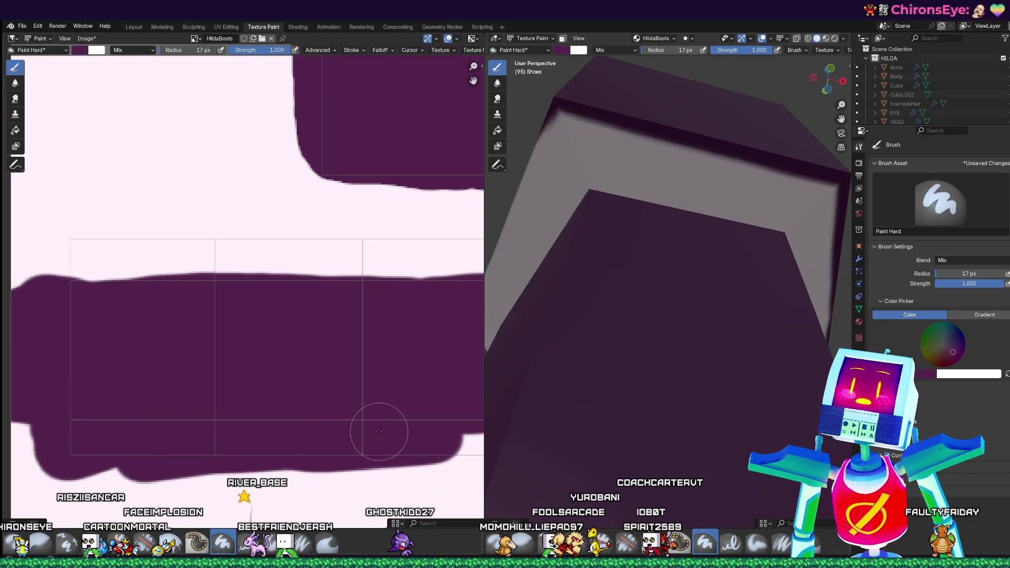
{"action": "middle_click_drag", "start_coordinate": [376, 422], "coordinate": [82, 393]}
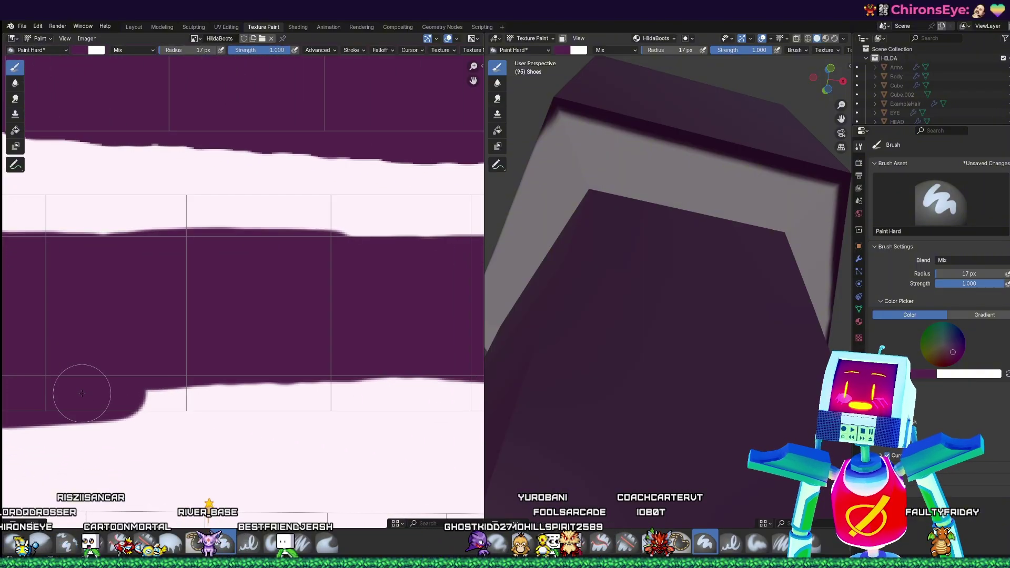
{"action": "mouse_move", "coordinate": [138, 384]}
{"action": "left_mouse_down"}
{"action": "mouse_move", "coordinate": [163, 397]}
{"action": "mouse_move", "coordinate": [345, 397]}
{"action": "left_mouse_up"}
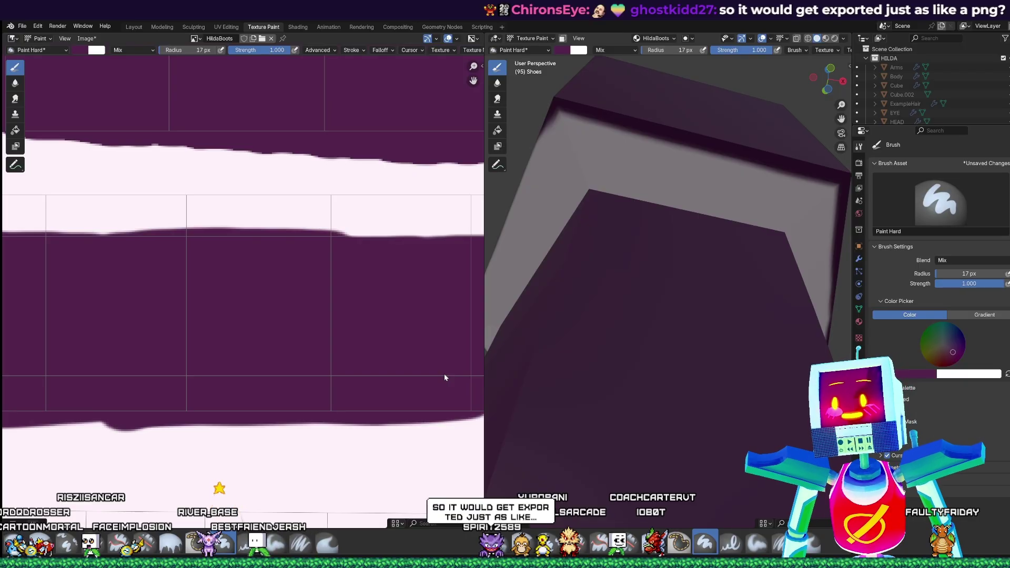
{"action": "middle_click_drag", "start_coordinate": [443, 393], "coordinate": [253, 388]}
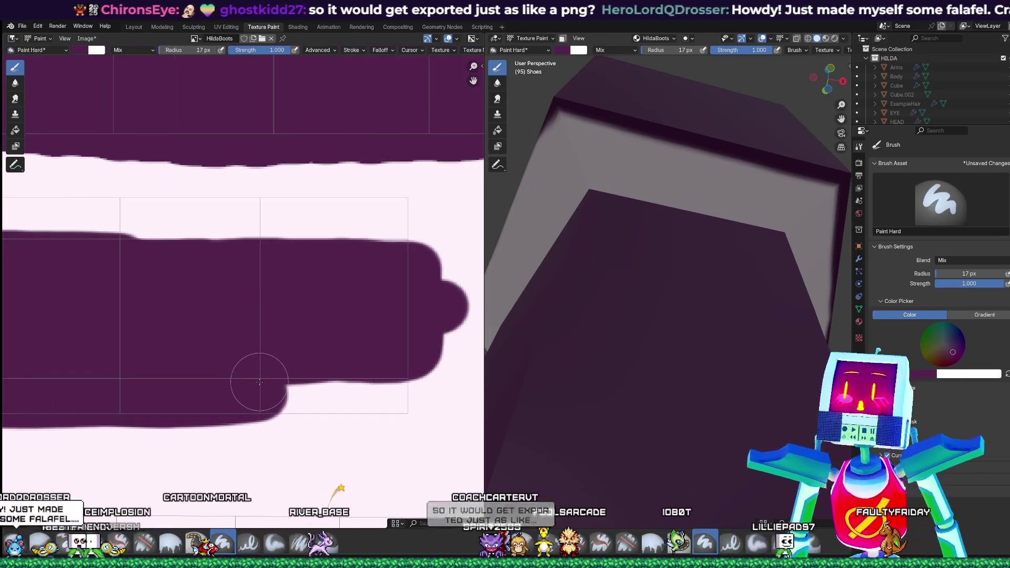
{"action": "left_click_drag", "start_coordinate": [281, 393], "coordinate": [353, 398]}
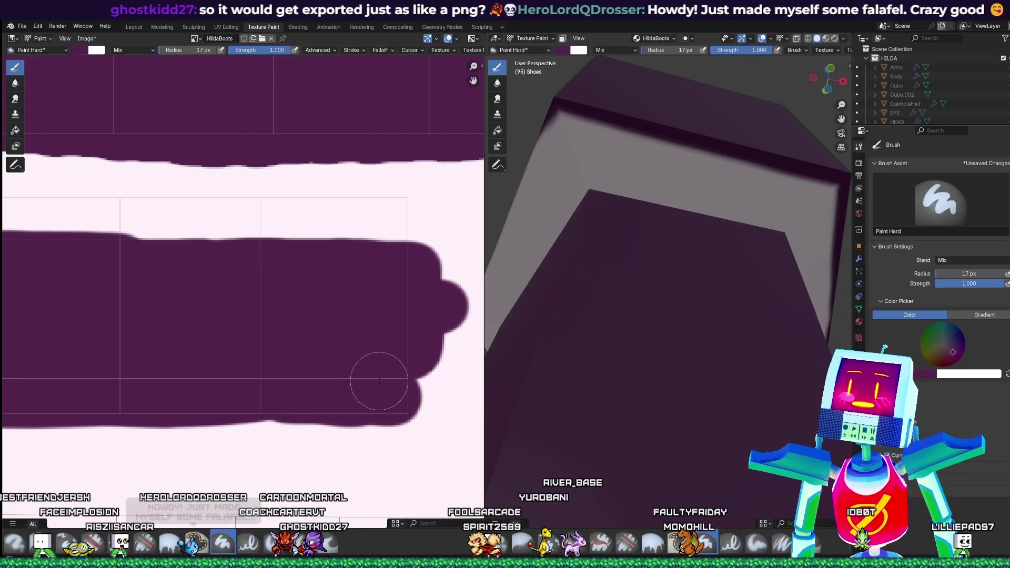
- Widen the image editor, view the whole boot, and save the painted HildaBoots image
{"action": "scroll", "coordinate": [303, 366], "scroll_direction": "down", "scroll_amount": 1}
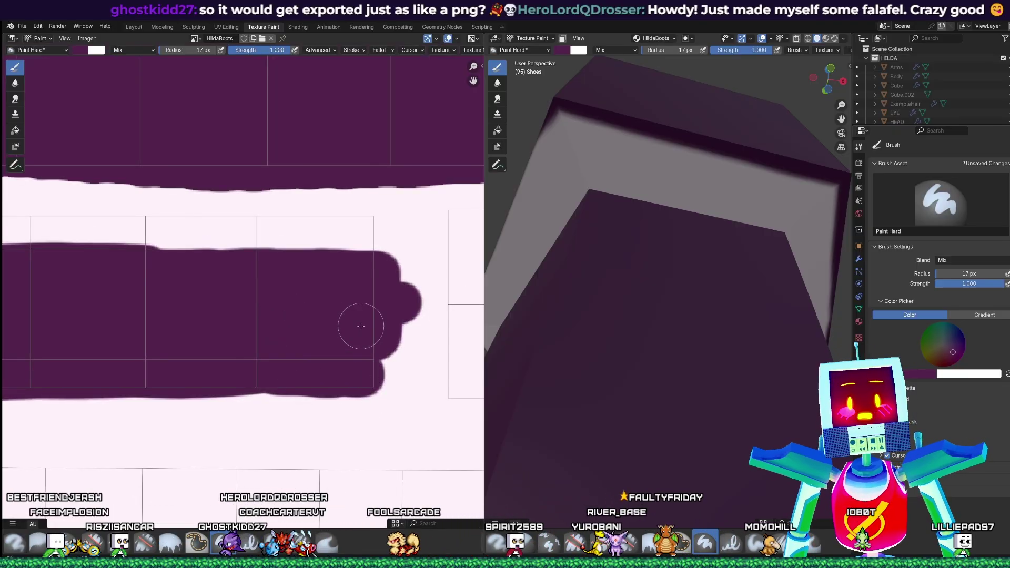
{"action": "middle_click_drag", "start_coordinate": [348, 329], "coordinate": [476, 376]}
{"action": "left_click_drag", "start_coordinate": [484, 367], "coordinate": [639, 367]}
{"action": "scroll", "coordinate": [736, 338], "scroll_direction": "down", "scroll_amount": 3}
{"action": "scroll", "coordinate": [735, 338], "scroll_direction": "down", "scroll_amount": 2}
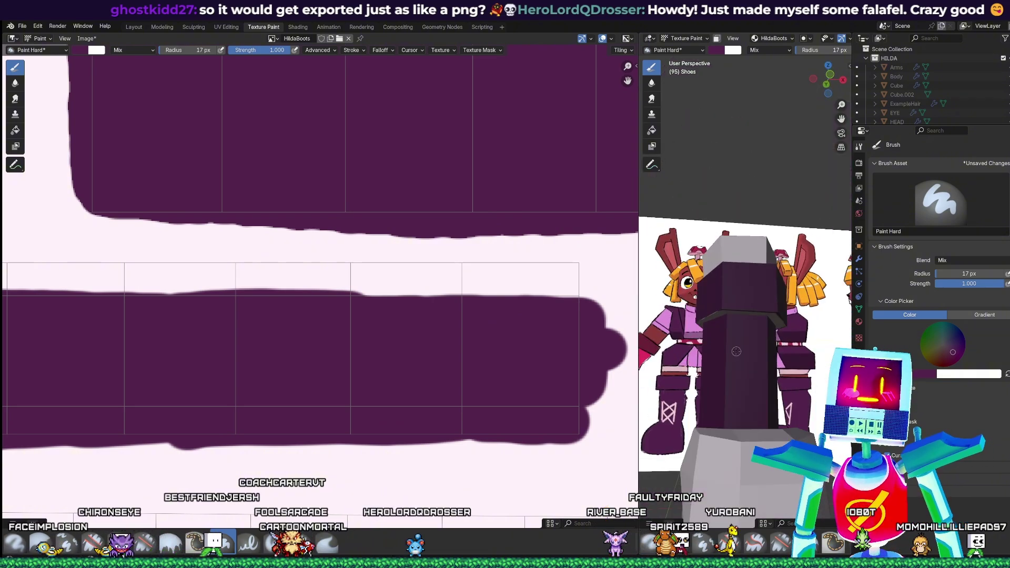
{"action": "middle_click_drag", "start_coordinate": [735, 337], "coordinate": [798, 487]}
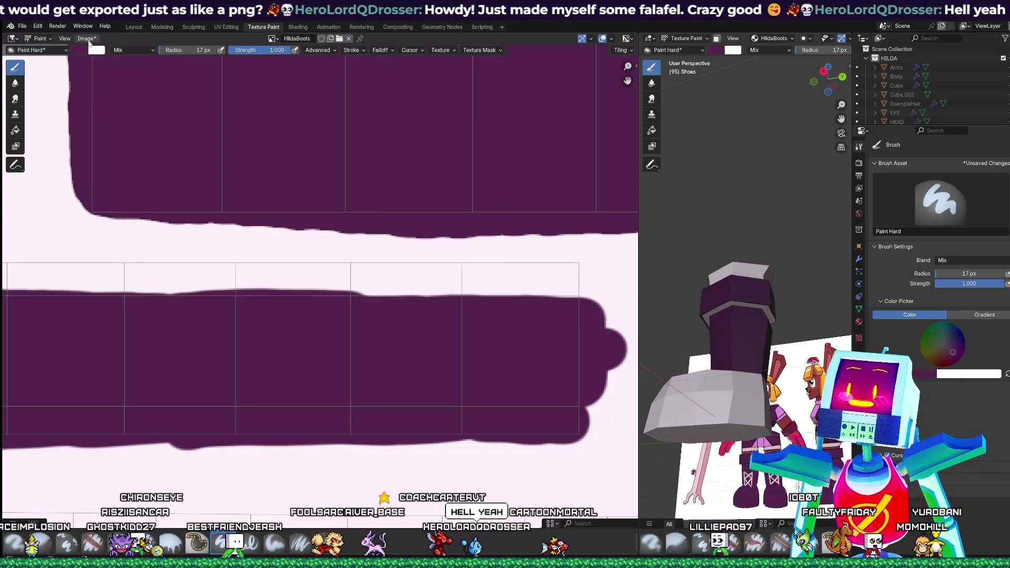
{"action": "left_click", "coordinate": [87, 40]}
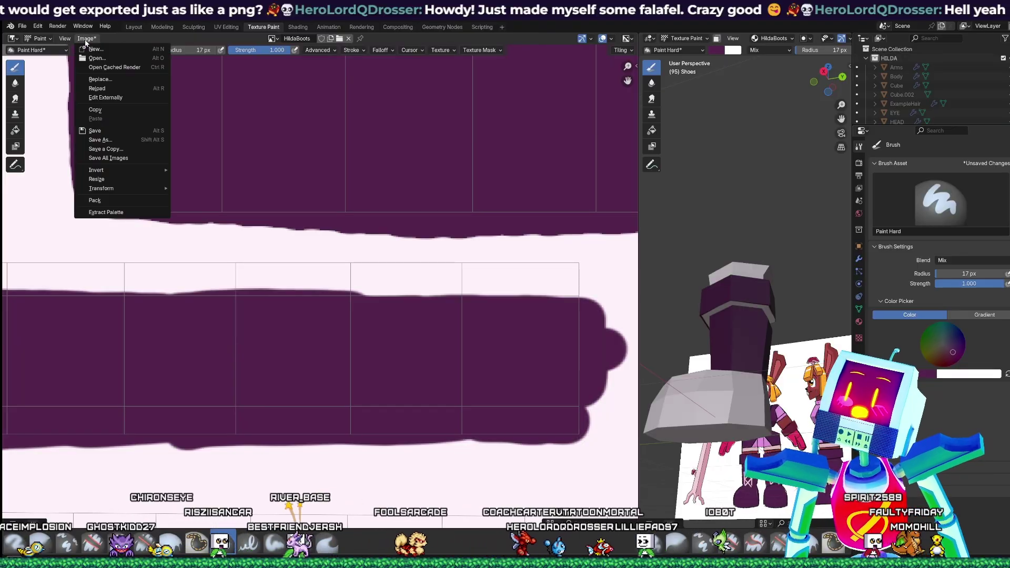
{"action": "left_click", "coordinate": [114, 139]}
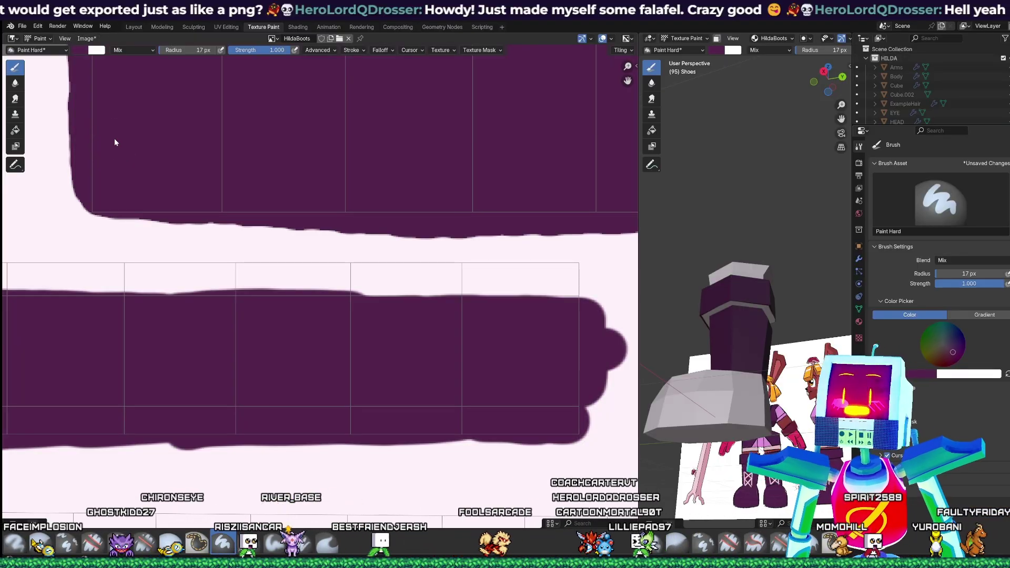
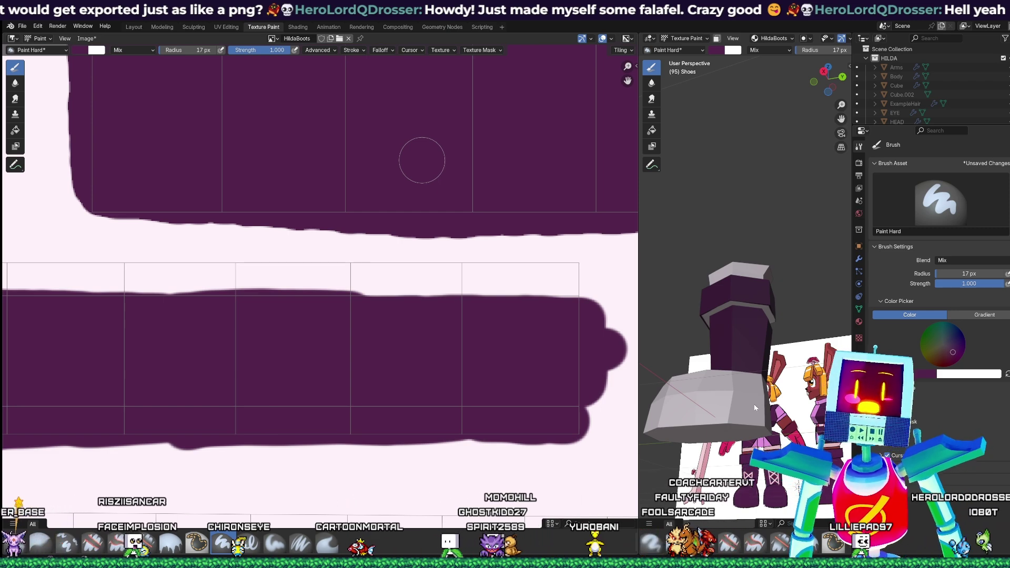
{"action": "key", "text": "alt+s"}
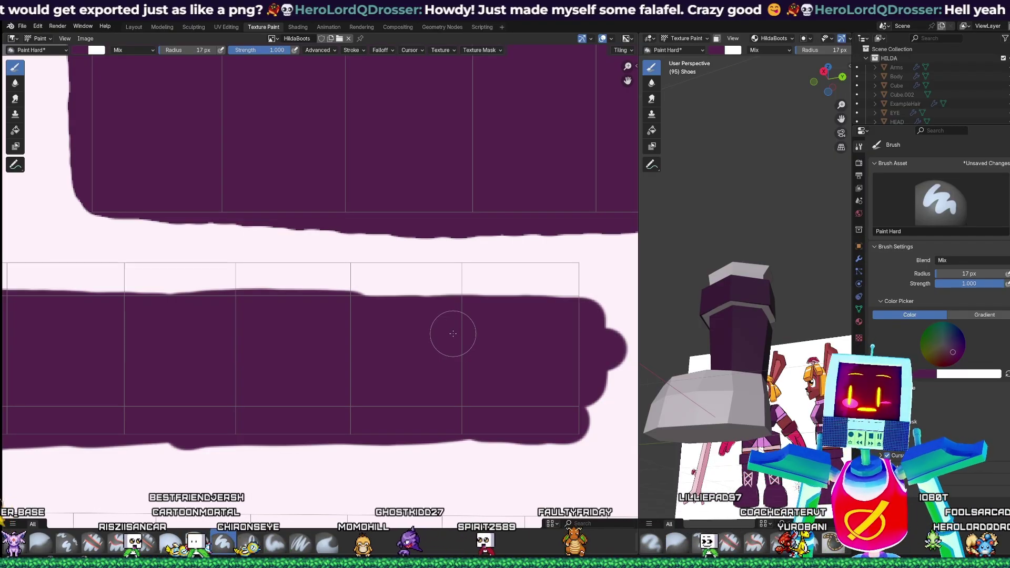
{"action": "left_click", "coordinate": [85, 38]}
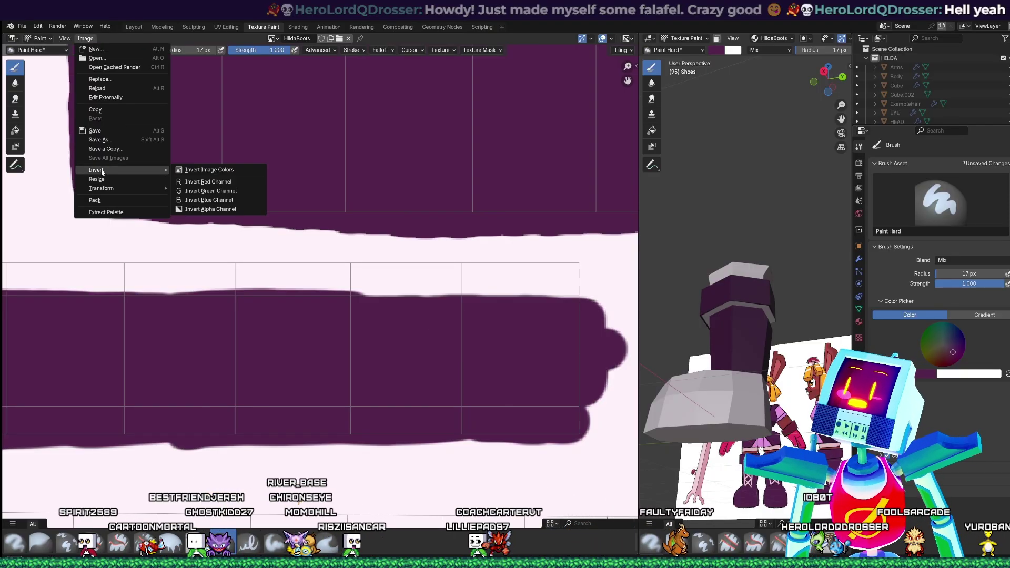
{"action": "left_click", "coordinate": [123, 90]}
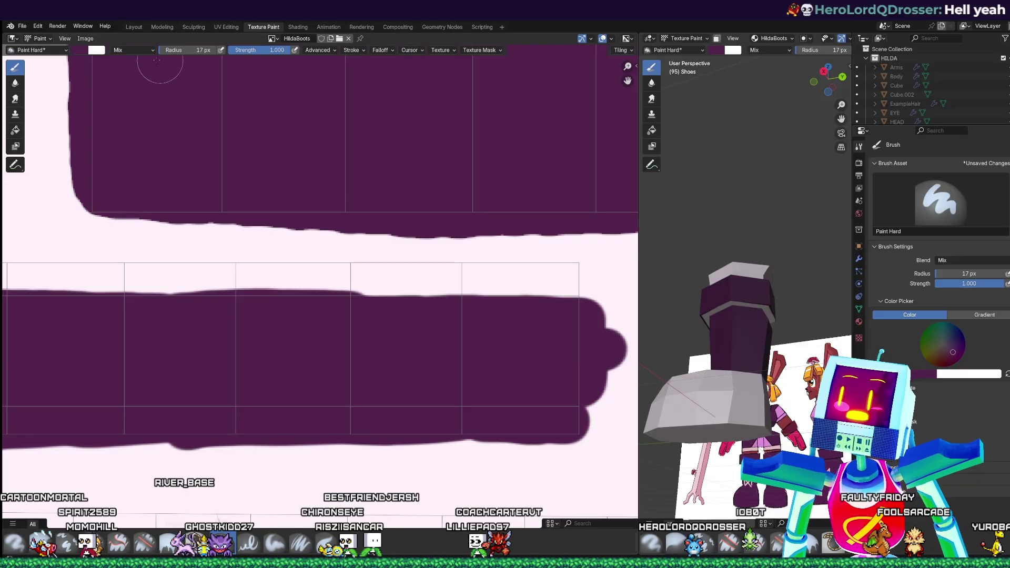
{"action": "left_click", "coordinate": [85, 39]}
{"action": "left_click", "coordinate": [87, 42]}
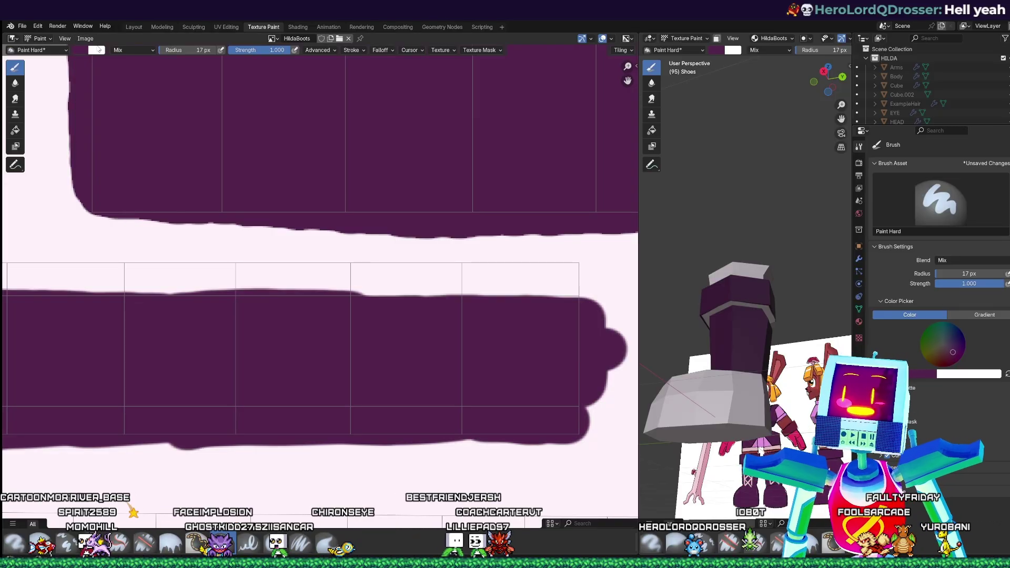
{"action": "left_click", "coordinate": [87, 41]}
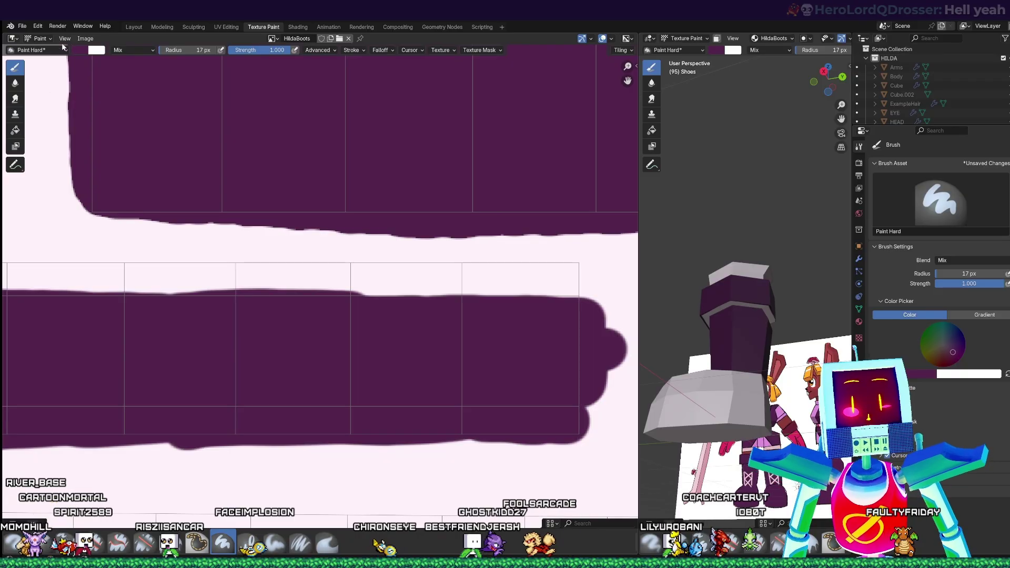
- Widen the 3D viewport and examine the cuff's underside and lower rim up close for paint coverage
{"action": "scroll", "coordinate": [259, 158], "scroll_direction": "down", "scroll_amount": 3}
{"action": "scroll", "coordinate": [286, 156], "scroll_direction": "up", "scroll_amount": 1}
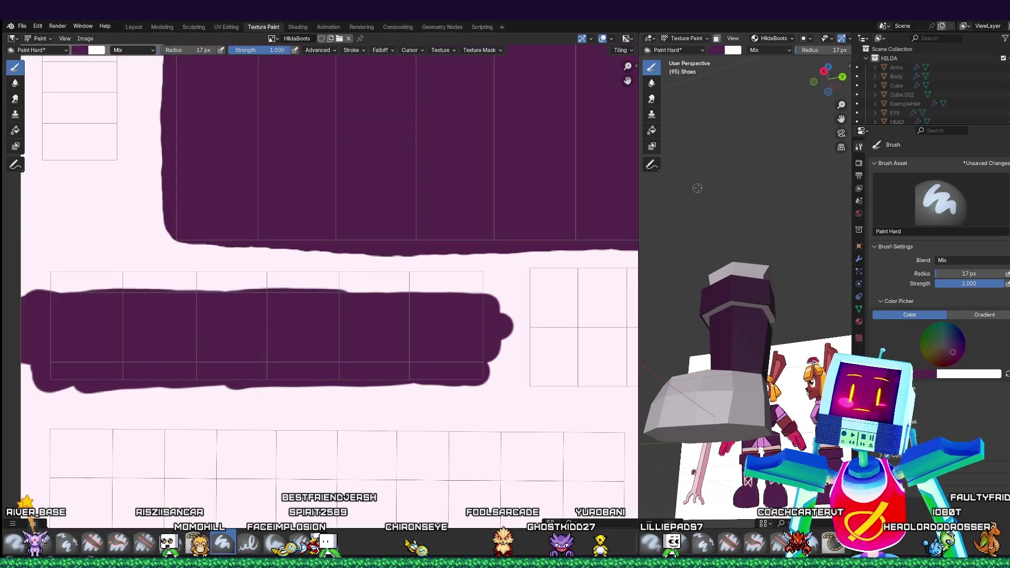
{"action": "scroll", "coordinate": [739, 262], "scroll_direction": "up", "scroll_amount": 6}
{"action": "scroll", "coordinate": [691, 251], "scroll_direction": "up", "scroll_amount": 2}
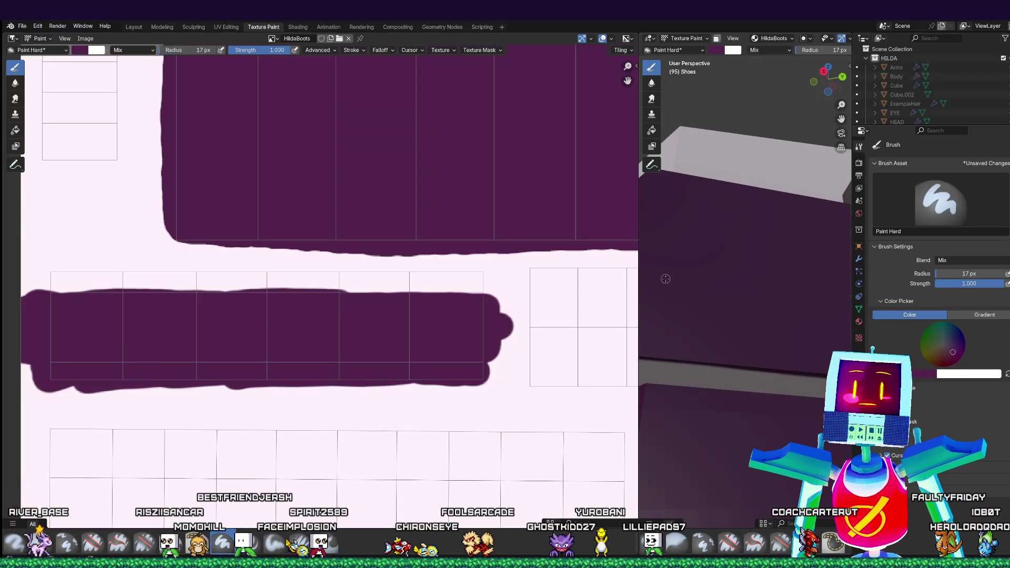
{"action": "left_click_drag", "start_coordinate": [640, 260], "coordinate": [268, 285]}
{"action": "middle_click_drag", "start_coordinate": [466, 355], "coordinate": [525, 323]}
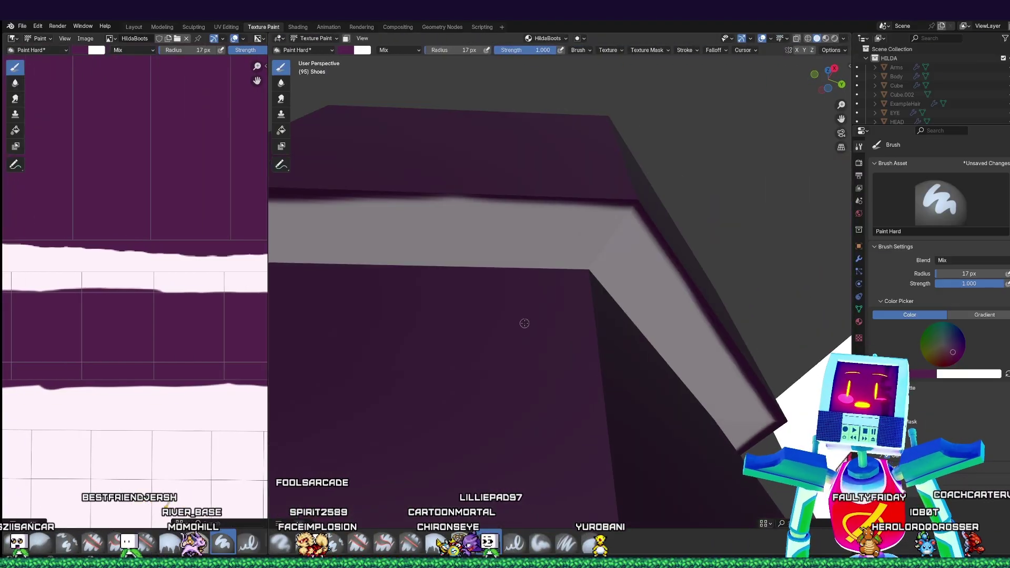
{"action": "middle_click_drag", "start_coordinate": [552, 254], "coordinate": [626, 322], "text": "shift"}
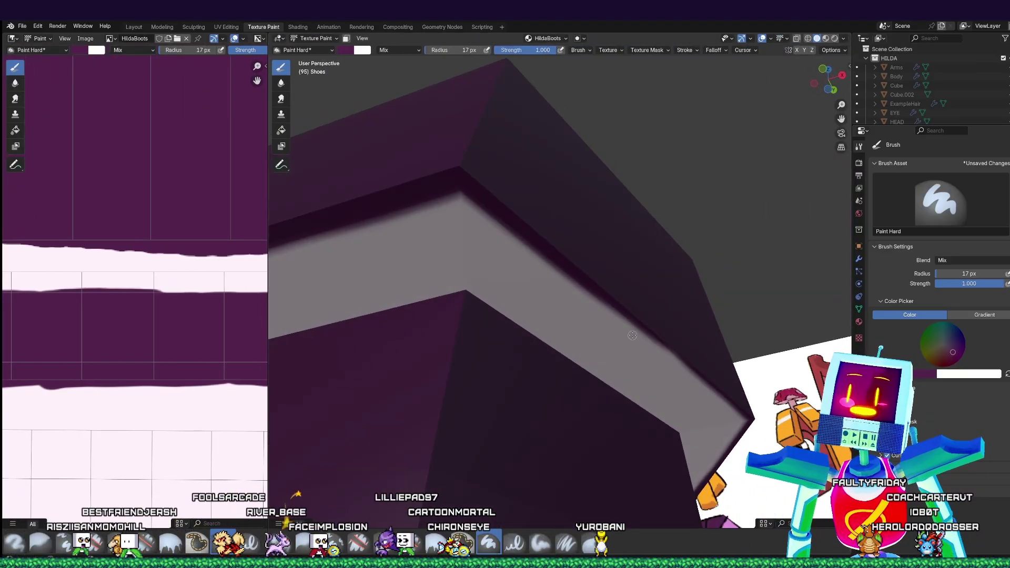
{"action": "middle_click_drag", "start_coordinate": [536, 322], "coordinate": [672, 341], "text": "shift"}
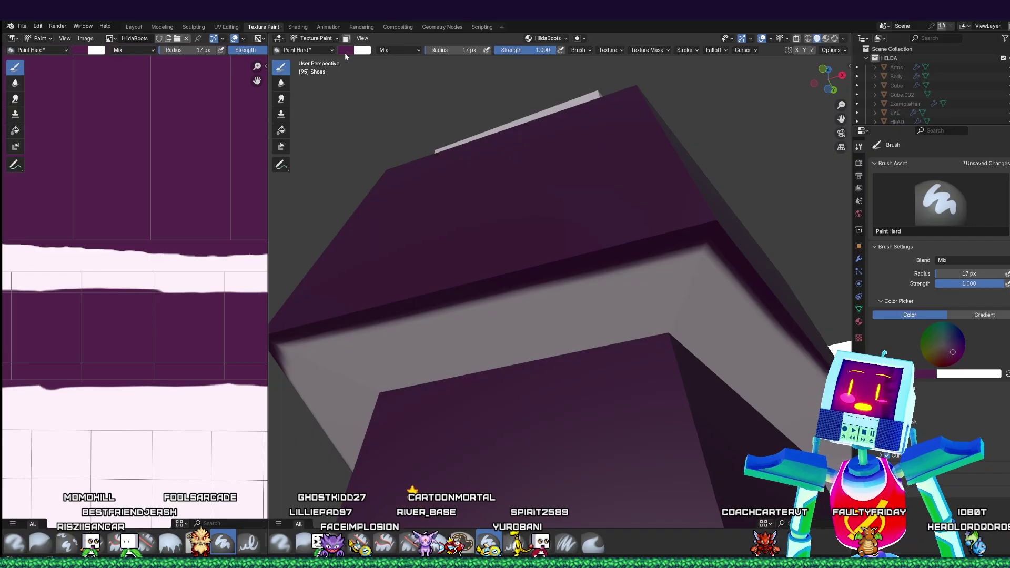
- Darken the brush's purple and paint a first patch on the cuff's white underside along its outer edge
{"action": "left_click", "coordinate": [345, 51]}
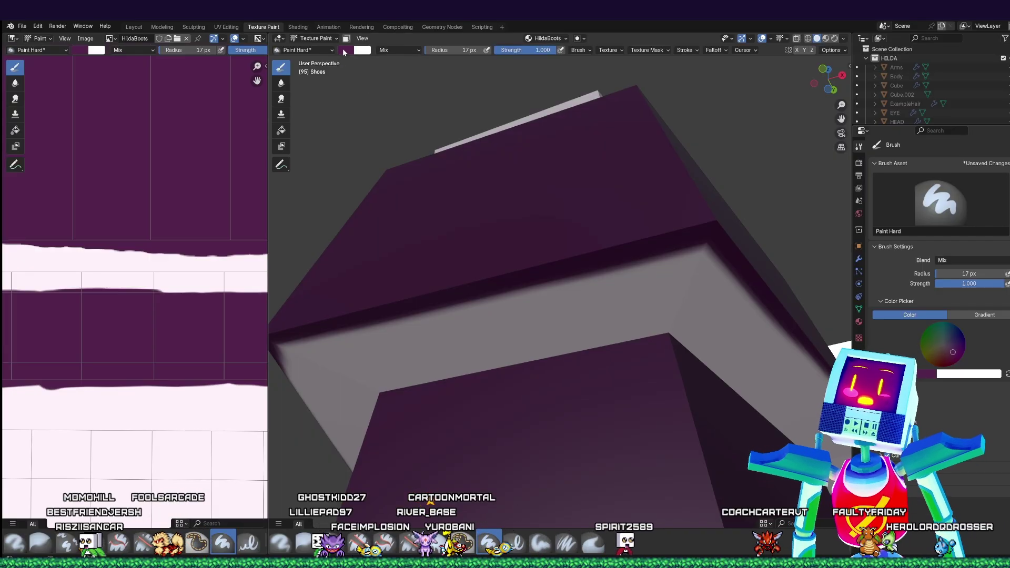
{"action": "left_click", "coordinate": [345, 51]}
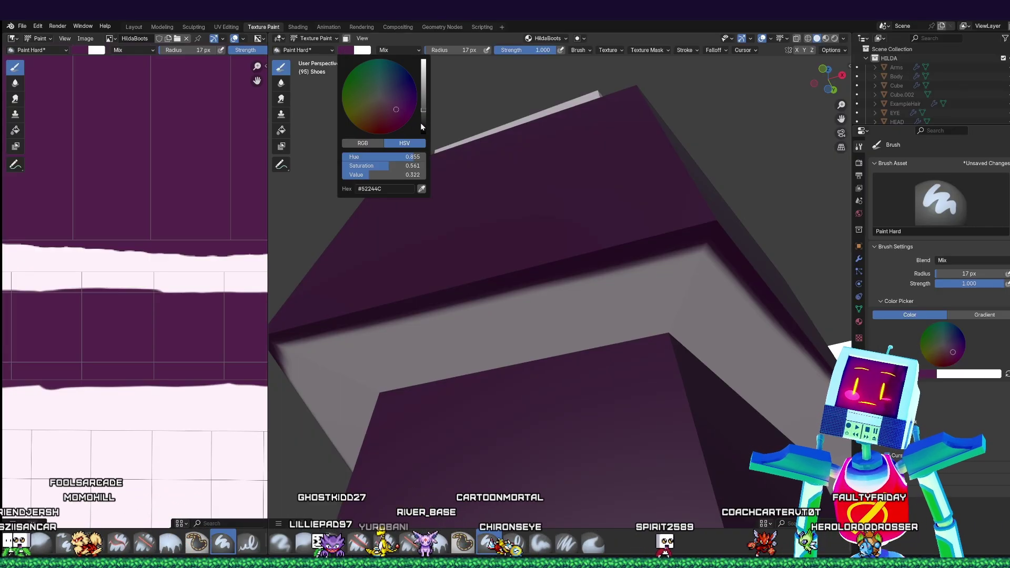
{"action": "left_click_drag", "start_coordinate": [421, 114], "coordinate": [421, 118]}
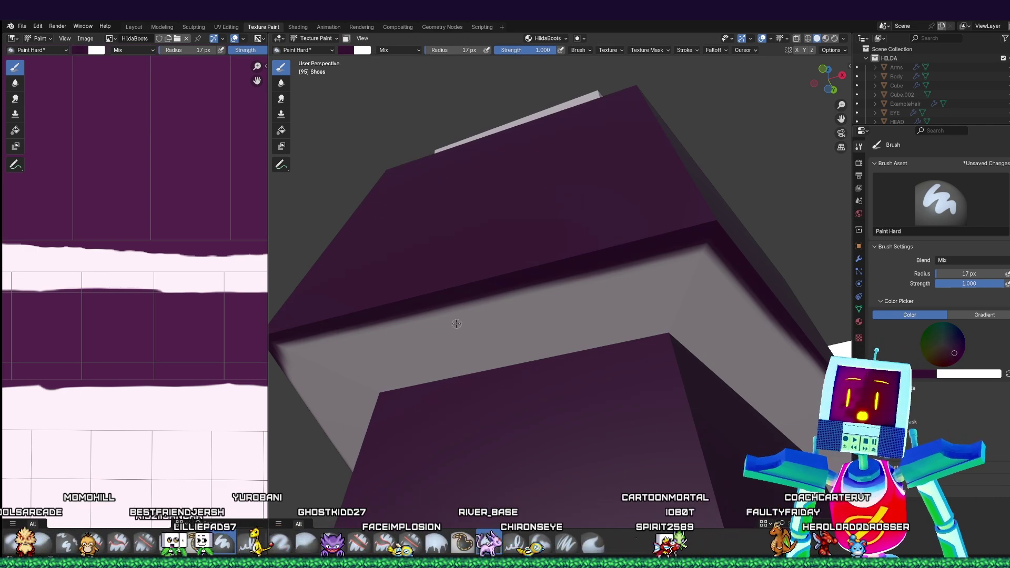
{"action": "mouse_move", "coordinate": [456, 323]}
{"action": "left_mouse_down"}
{"action": "mouse_move", "coordinate": [486, 318]}
{"action": "mouse_move", "coordinate": [518, 289]}
{"action": "mouse_move", "coordinate": [464, 291]}
{"action": "mouse_move", "coordinate": [479, 288]}
{"action": "mouse_move", "coordinate": [494, 308]}
{"action": "mouse_move", "coordinate": [515, 295]}
{"action": "left_mouse_up"}
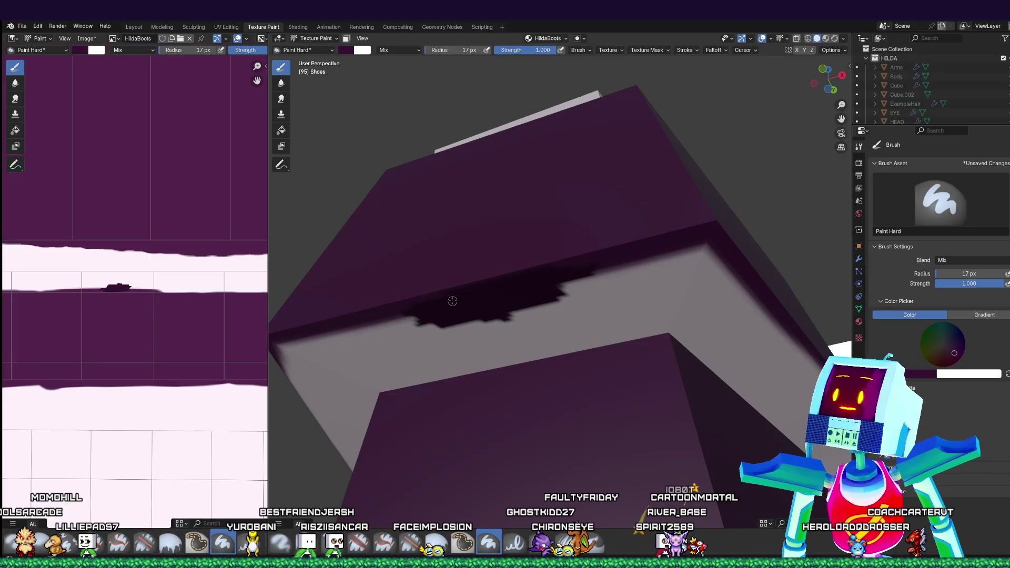
- Enlarge the brush to 41 px and extend the darker purple along the underside's outer edge to the corner
{"action": "key", "text": "f"}
{"action": "left_click", "coordinate": [451, 331]}
{"action": "mouse_move", "coordinate": [433, 332]}
{"action": "left_mouse_down"}
{"action": "mouse_move", "coordinate": [642, 279]}
{"action": "mouse_move", "coordinate": [684, 260]}
{"action": "mouse_move", "coordinate": [620, 264]}
{"action": "mouse_move", "coordinate": [708, 236]}
{"action": "left_mouse_up"}
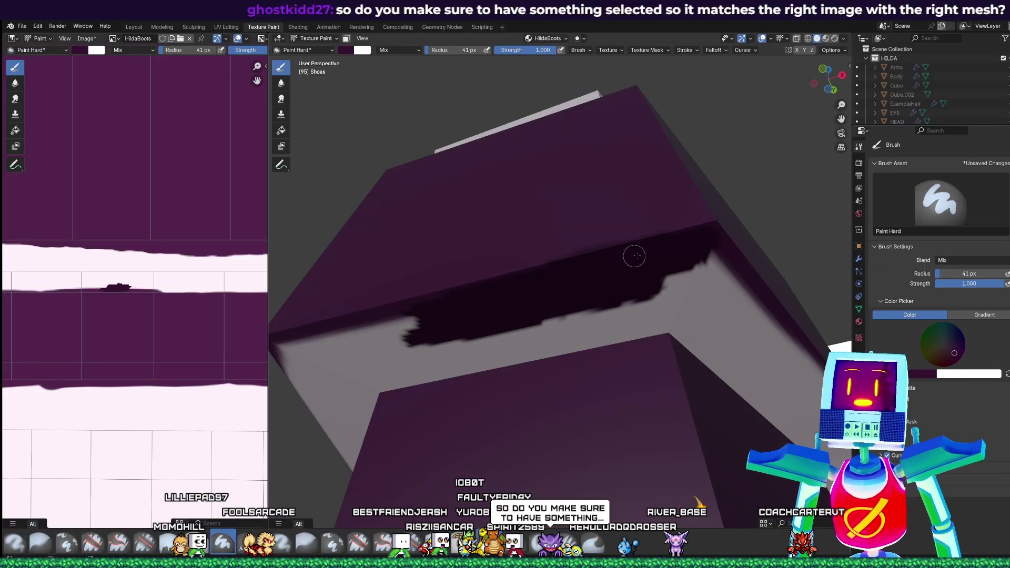
{"action": "key", "text": "ctrl+z"}
{"action": "left_click_drag", "start_coordinate": [469, 309], "coordinate": [563, 283]}
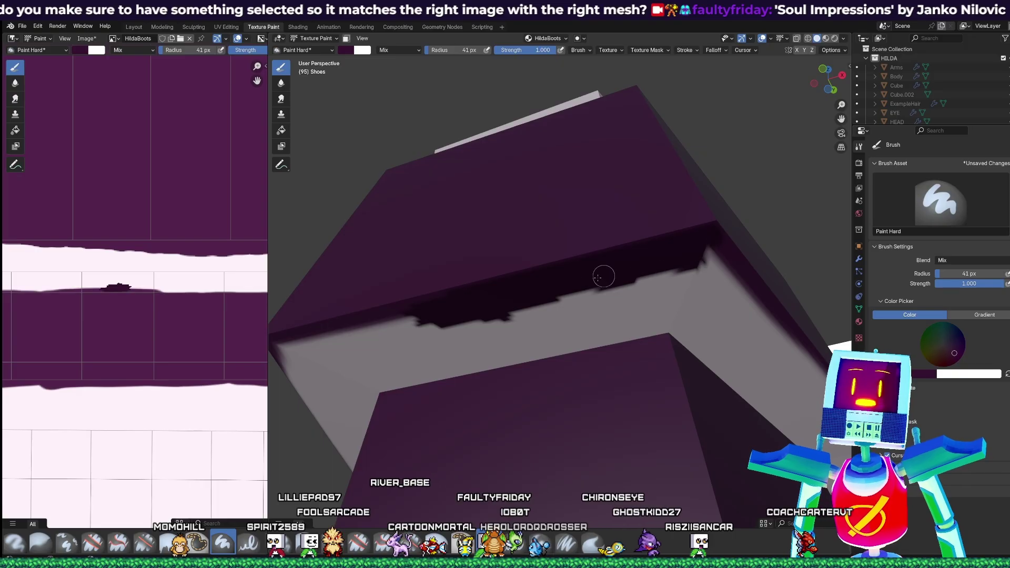
{"action": "left_click_drag", "start_coordinate": [696, 272], "coordinate": [671, 291]}
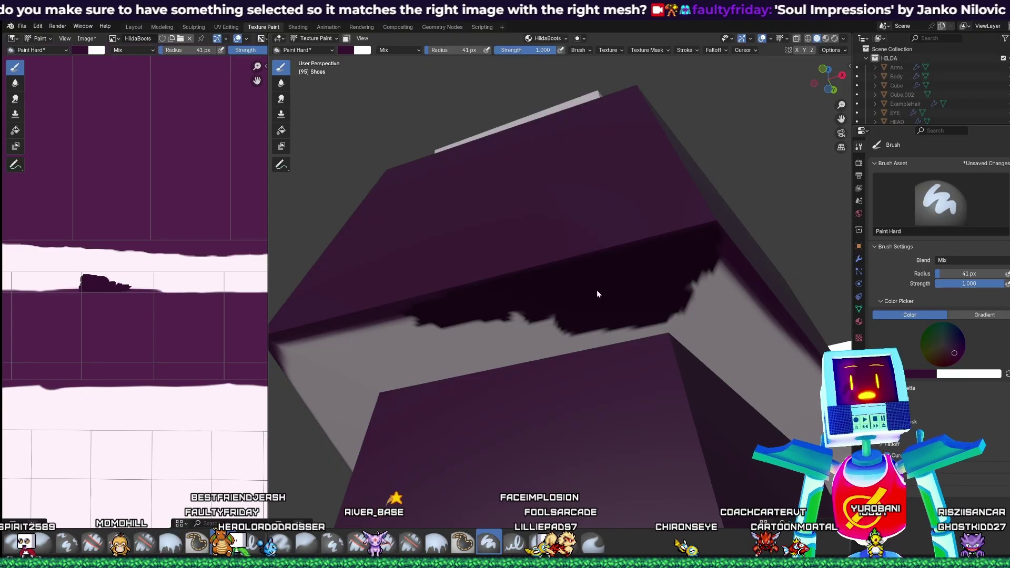
- Rename the shoes' material to HildaBoots
{"action": "left_click", "coordinate": [858, 322]}
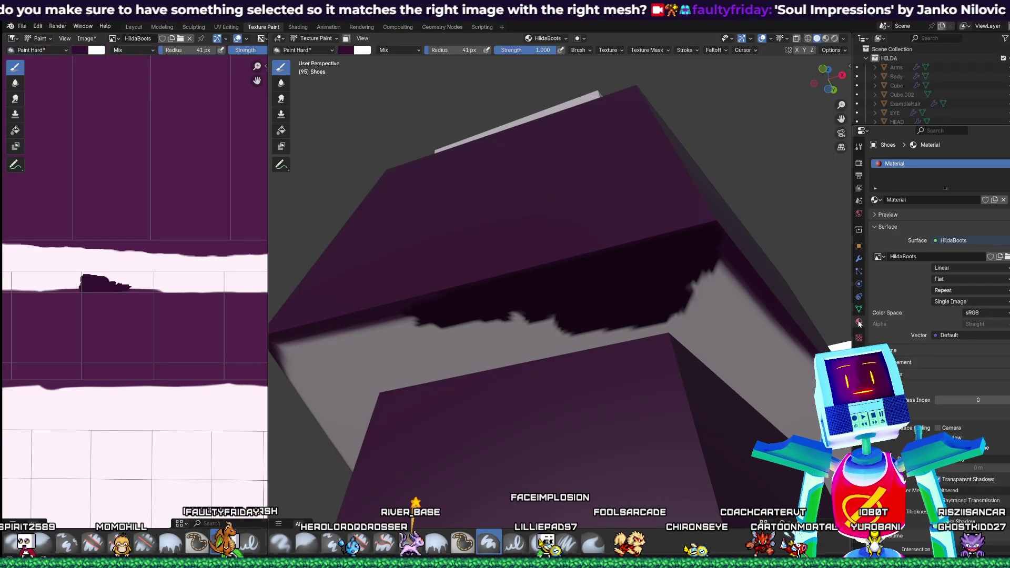
{"action": "scroll", "coordinate": [664, 282], "scroll_direction": "down", "scroll_amount": 5}
{"action": "middle_click_drag", "start_coordinate": [657, 292], "coordinate": [798, 151]}
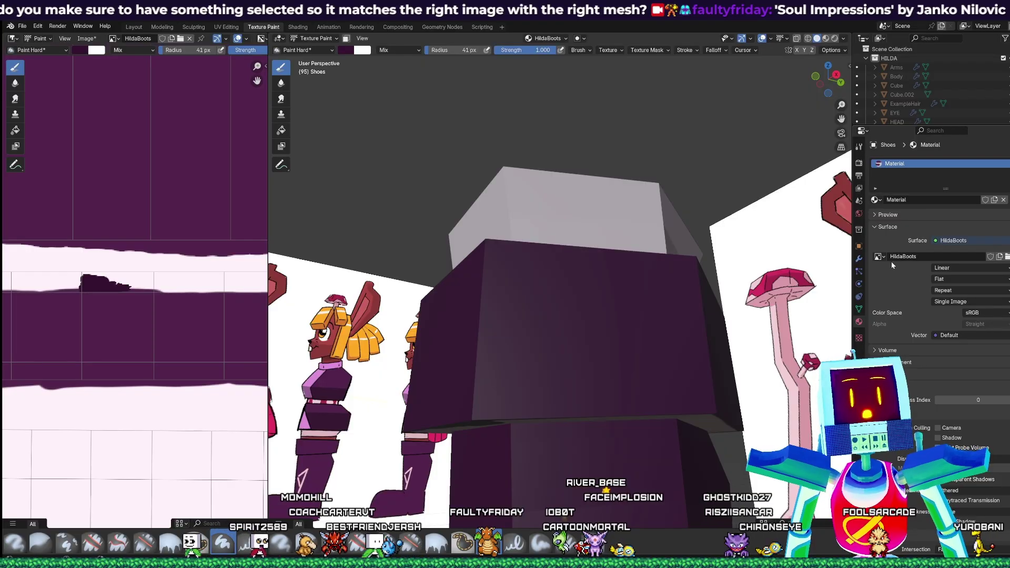
{"action": "left_click", "coordinate": [907, 201]}
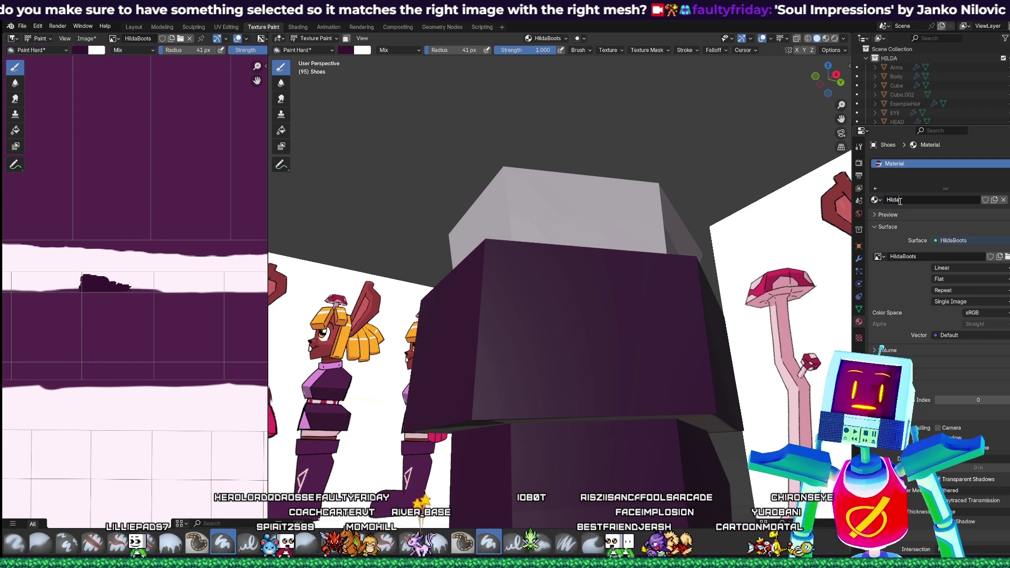
{"action": "type", "text": "HildaBoots"}
{"action": "key", "text": "Return"}
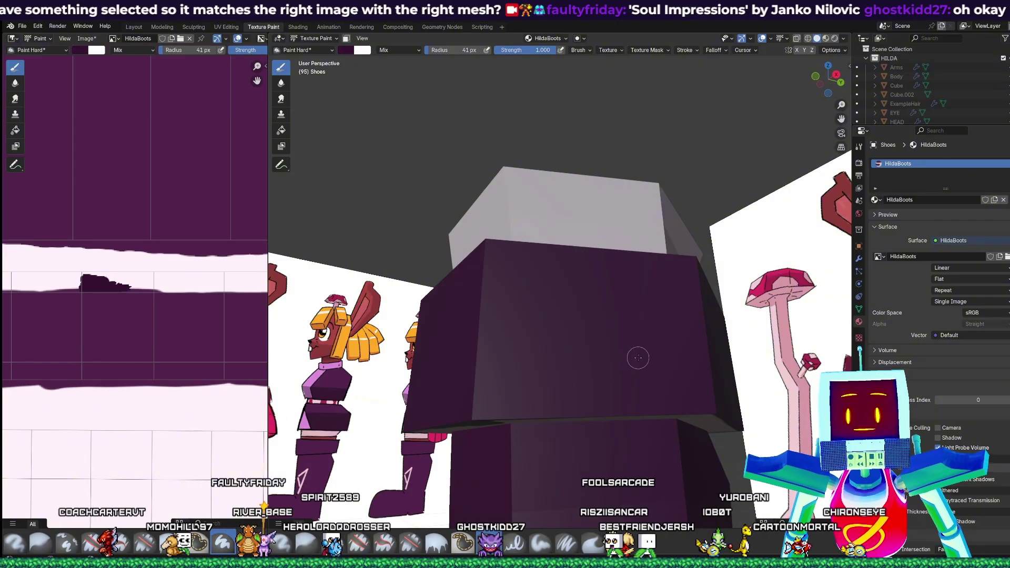
- Examine the boots material's image texture node in the Shading workspace and return to Texture Paint
{"action": "middle_click_drag", "start_coordinate": [639, 352], "coordinate": [608, 357]}
{"action": "scroll", "coordinate": [618, 349], "scroll_direction": "up", "scroll_amount": 1}
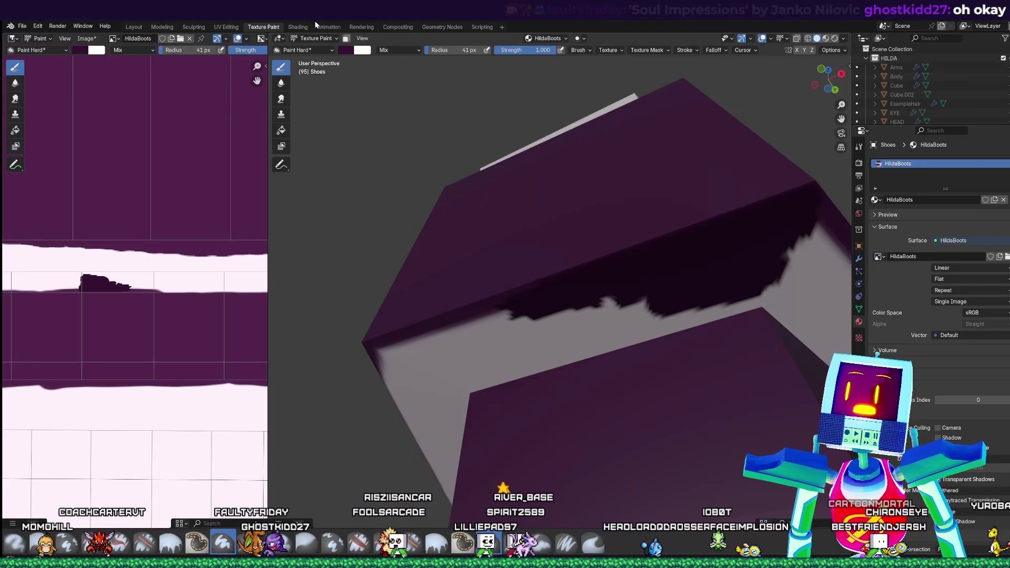
{"action": "left_click", "coordinate": [295, 27]}
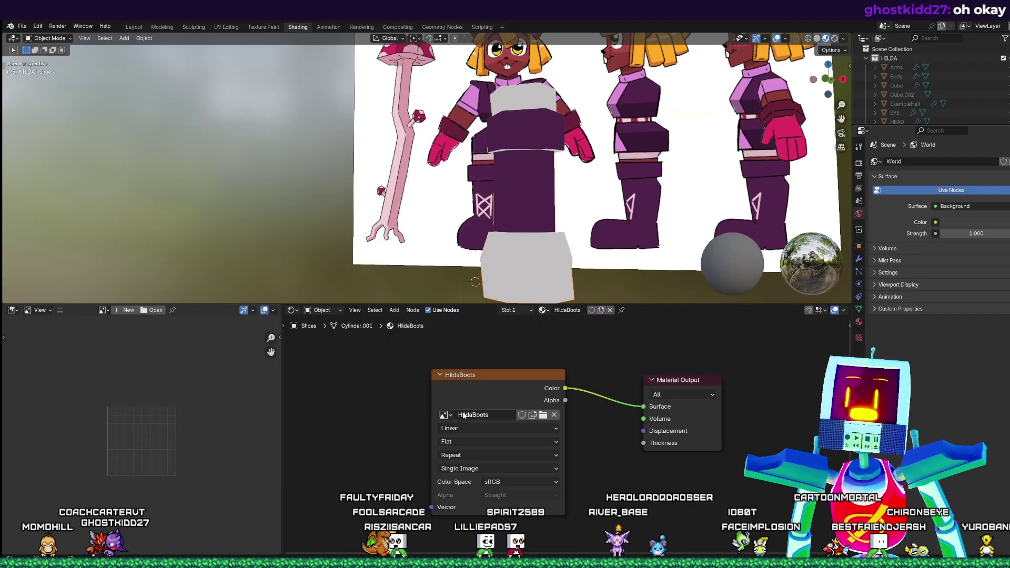
{"action": "left_click", "coordinate": [444, 415]}
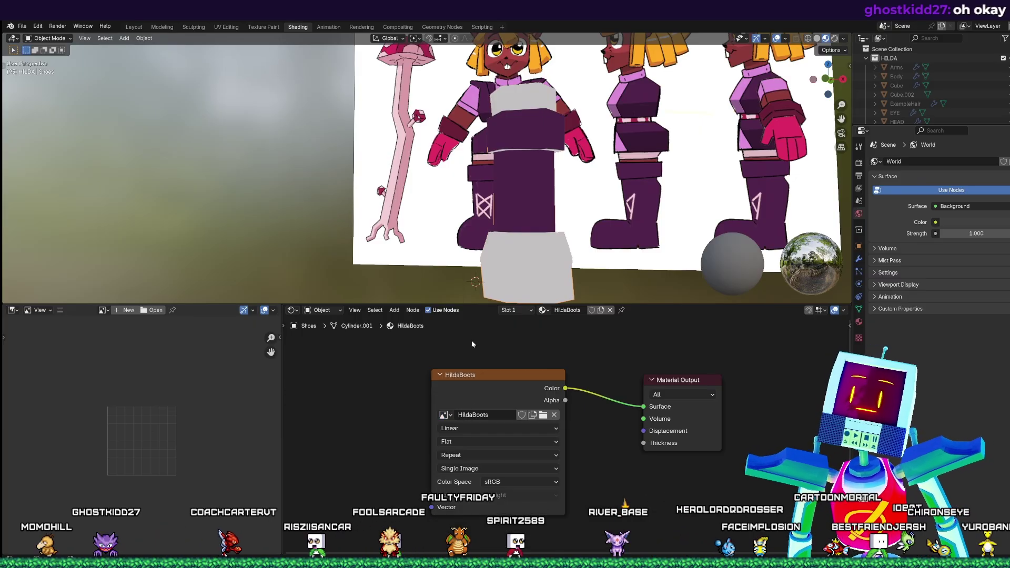
{"action": "left_click", "coordinate": [268, 28]}
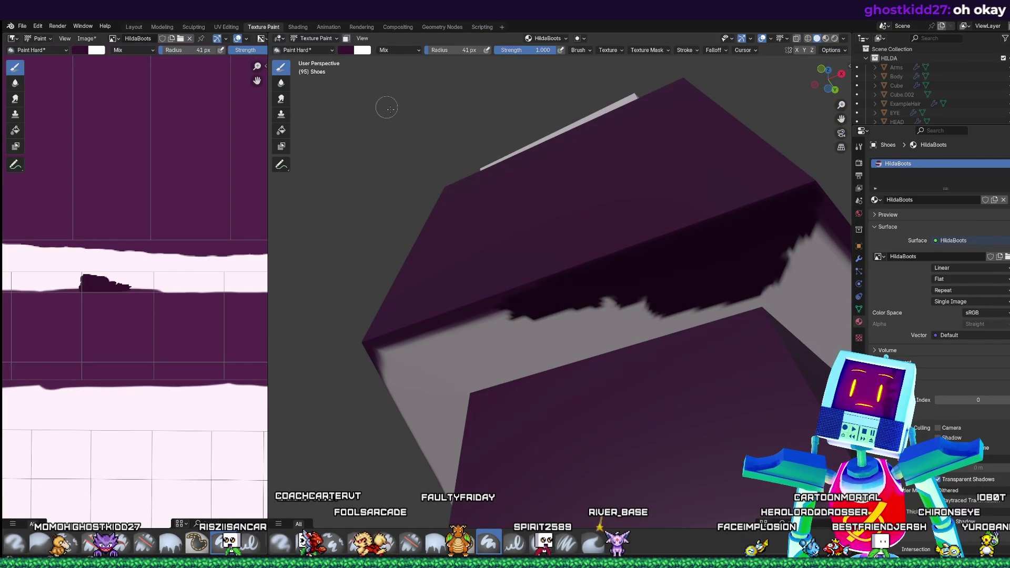
- Fill the rest of the first underside face with the darker purple, from its outer corner to the shaft edge
{"action": "mouse_move", "coordinate": [423, 354]}
{"action": "left_mouse_down"}
{"action": "mouse_move", "coordinate": [536, 323]}
{"action": "mouse_move", "coordinate": [491, 315]}
{"action": "left_mouse_up"}
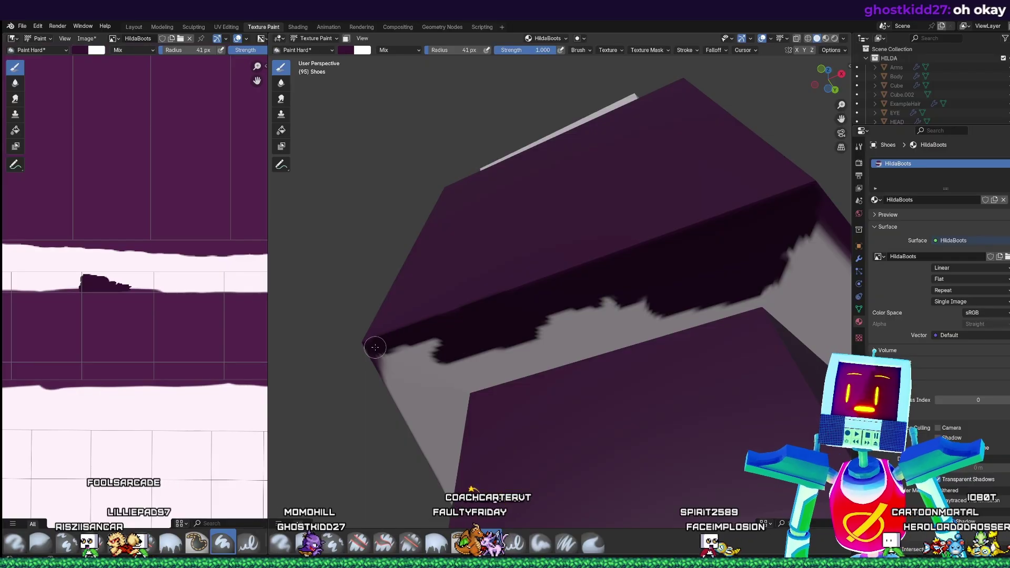
{"action": "mouse_move", "coordinate": [389, 343]}
{"action": "left_mouse_down"}
{"action": "mouse_move", "coordinate": [389, 364]}
{"action": "mouse_move", "coordinate": [400, 342]}
{"action": "mouse_move", "coordinate": [440, 343]}
{"action": "left_mouse_up"}
{"action": "mouse_move", "coordinate": [423, 375]}
{"action": "left_mouse_down"}
{"action": "mouse_move", "coordinate": [423, 400]}
{"action": "mouse_move", "coordinate": [489, 359]}
{"action": "left_mouse_up"}
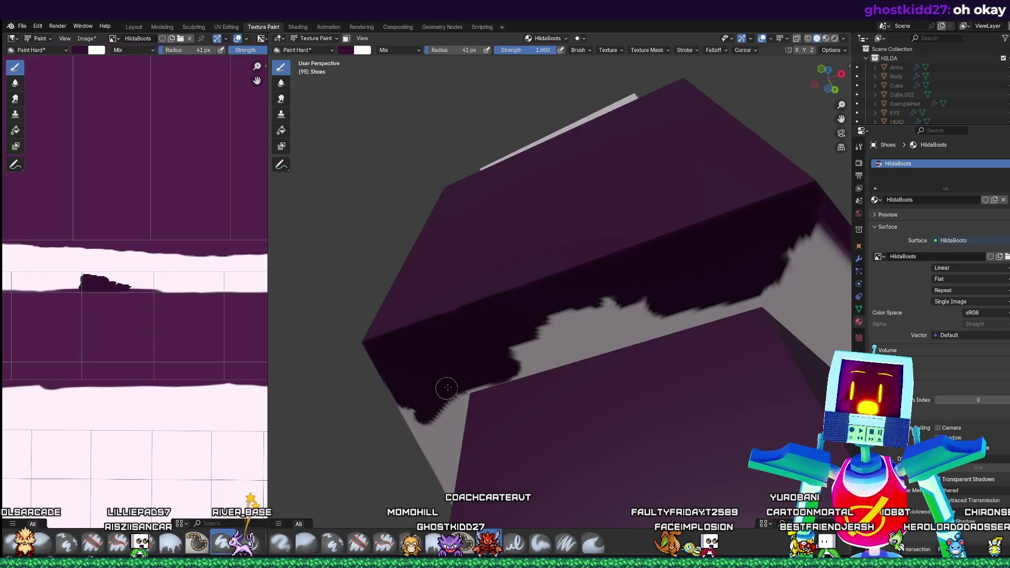
{"action": "left_click_drag", "start_coordinate": [561, 346], "coordinate": [633, 302]}
{"action": "left_click_drag", "start_coordinate": [507, 350], "coordinate": [691, 310]}
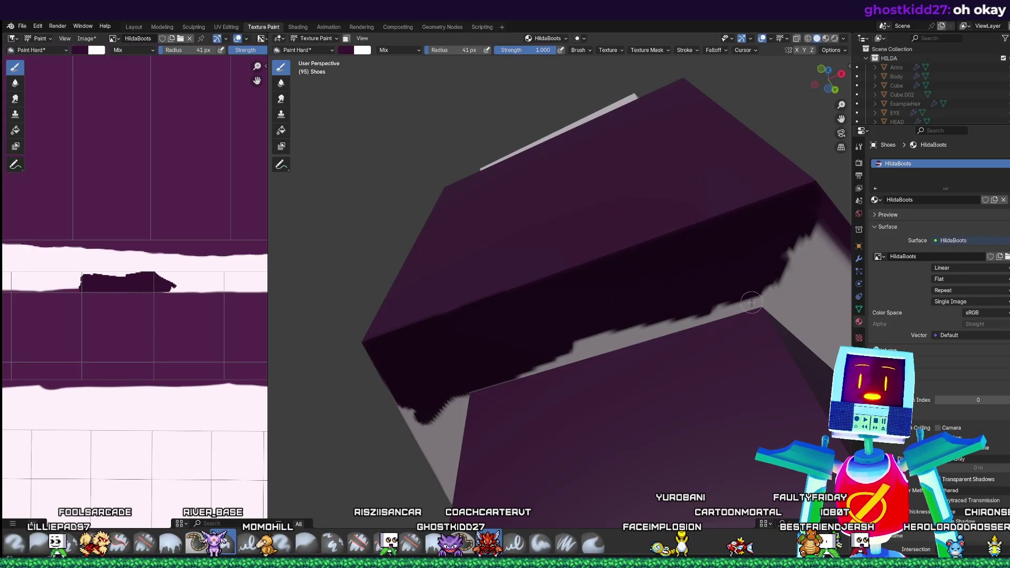
{"action": "left_click_drag", "start_coordinate": [695, 309], "coordinate": [601, 318]}
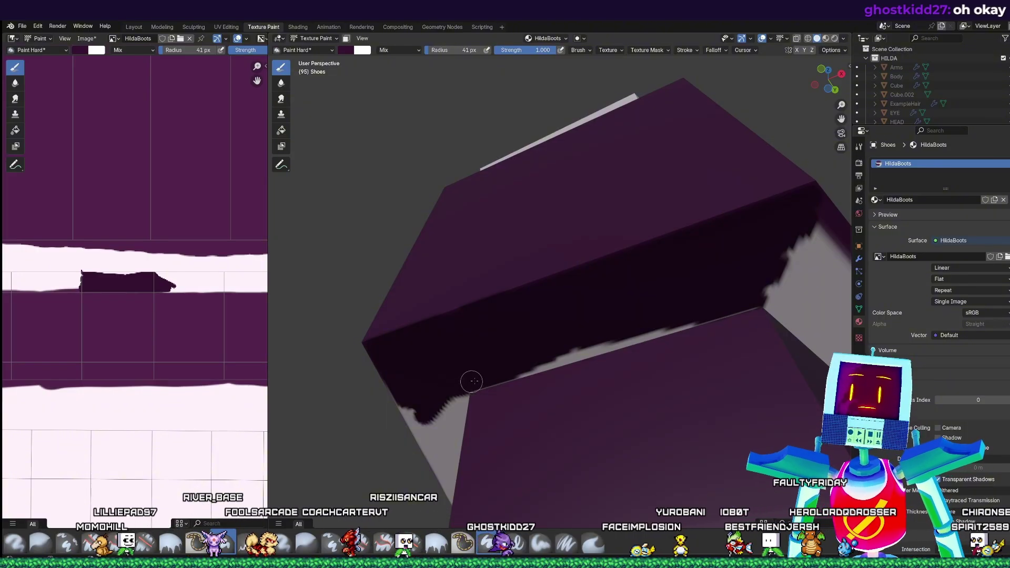
{"action": "mouse_move", "coordinate": [478, 382]}
{"action": "left_mouse_down"}
{"action": "mouse_move", "coordinate": [753, 300]}
{"action": "mouse_move", "coordinate": [730, 302]}
{"action": "left_mouse_up"}
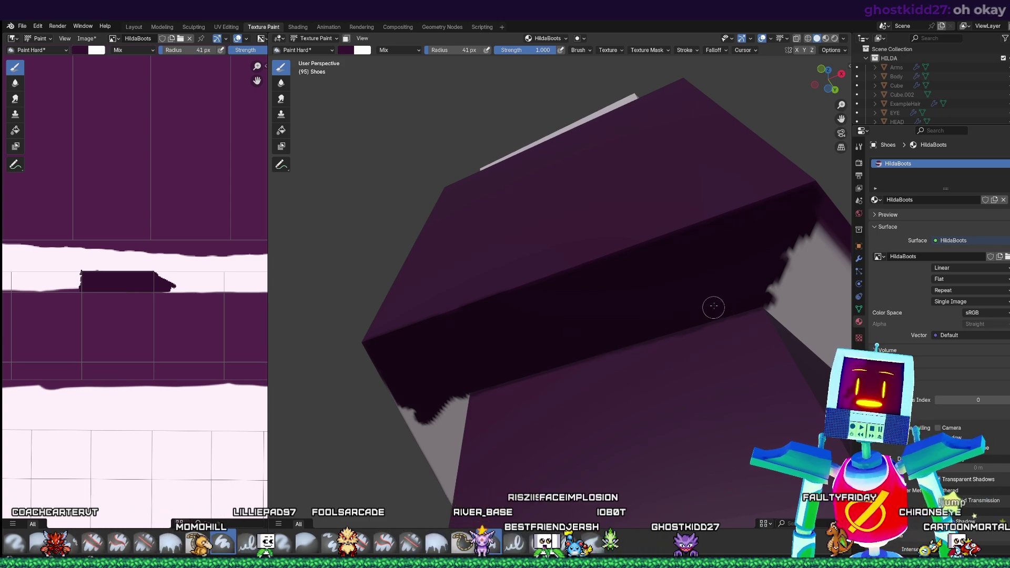
- Carry the darker purple around the corner onto the adjoining underside face, covering roughly its first half
{"action": "mouse_move", "coordinate": [708, 291]}
{"action": "middle_mouse_down"}
{"action": "mouse_move", "coordinate": [669, 295]}
{"action": "mouse_move", "coordinate": [649, 314]}
{"action": "mouse_move", "coordinate": [666, 328]}
{"action": "middle_mouse_up"}
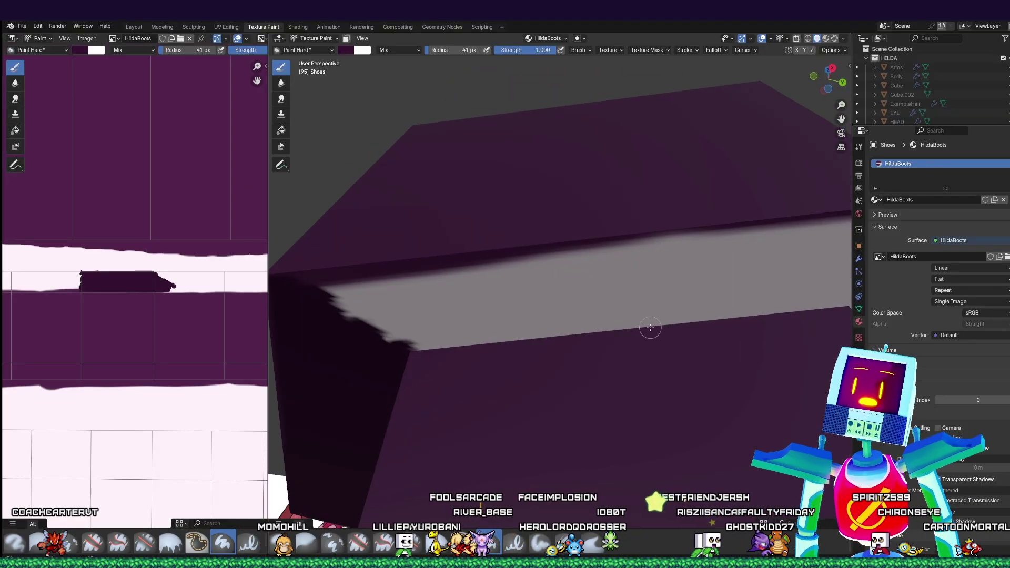
{"action": "left_click_drag", "start_coordinate": [392, 341], "coordinate": [538, 330]}
{"action": "key", "text": "ctrl+z"}
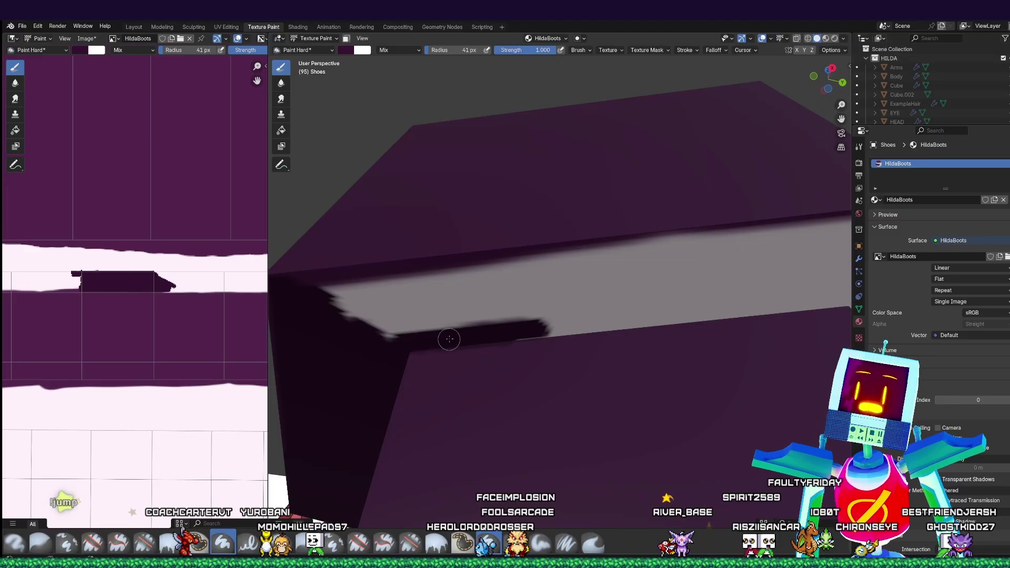
{"action": "mouse_move", "coordinate": [448, 338]}
{"action": "left_mouse_down"}
{"action": "mouse_move", "coordinate": [622, 326]}
{"action": "mouse_move", "coordinate": [548, 313]}
{"action": "mouse_move", "coordinate": [397, 329]}
{"action": "mouse_move", "coordinate": [422, 299]}
{"action": "mouse_move", "coordinate": [312, 295]}
{"action": "left_mouse_up"}
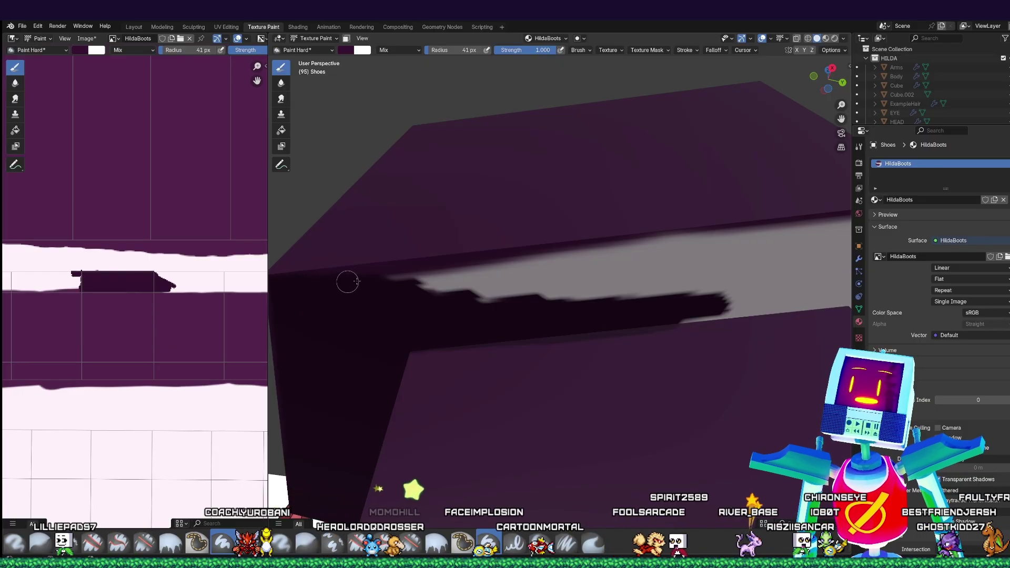
{"action": "left_click_drag", "start_coordinate": [316, 281], "coordinate": [517, 270]}
{"action": "mouse_move", "coordinate": [431, 283]}
{"action": "left_mouse_down"}
{"action": "mouse_move", "coordinate": [639, 282]}
{"action": "mouse_move", "coordinate": [570, 298]}
{"action": "left_mouse_up"}
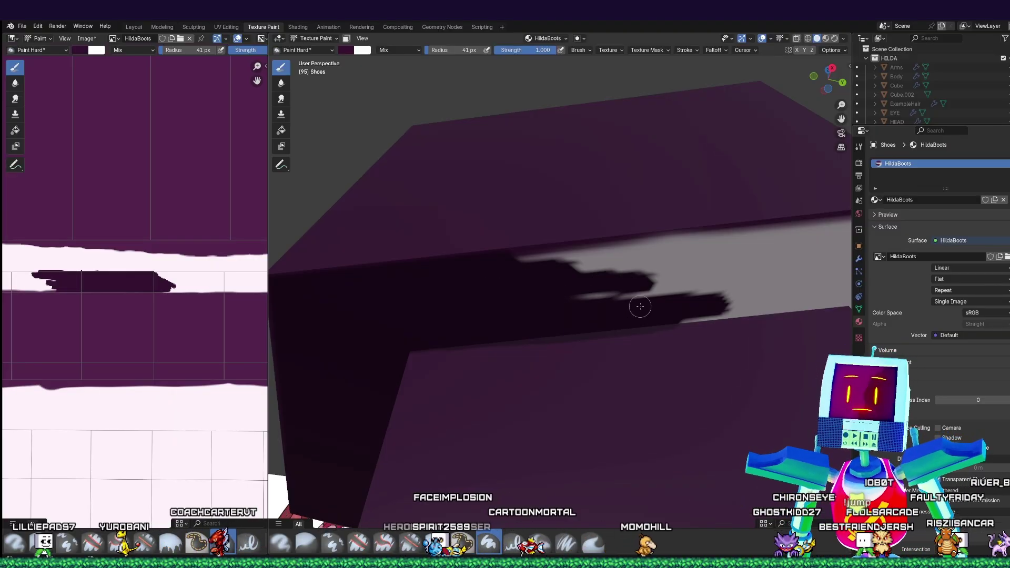
- Enlarge the brush to 101 px and cover the remainder of the second underside face up to its far corner
{"action": "middle_click_drag", "start_coordinate": [639, 301], "coordinate": [601, 308]}
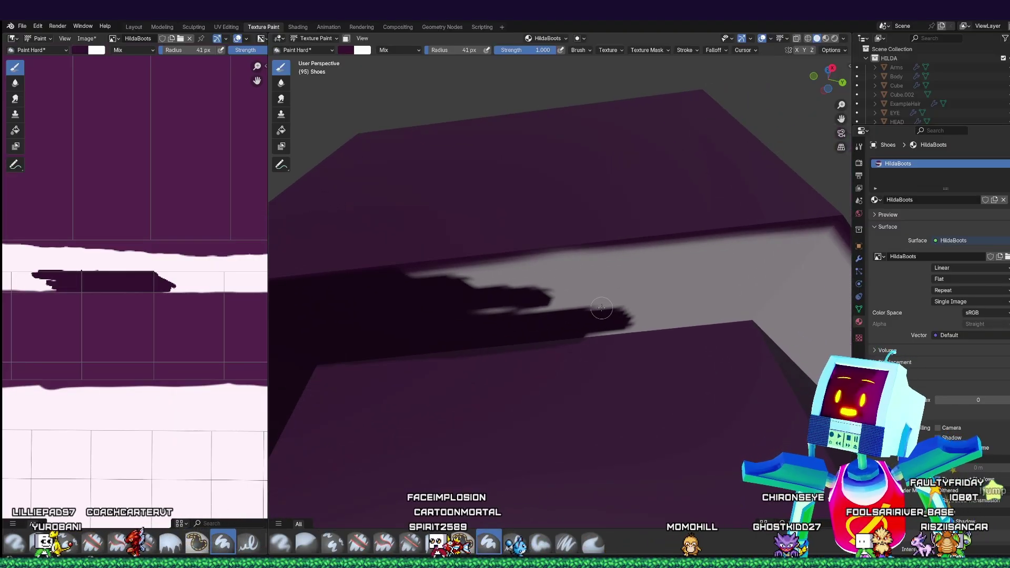
{"action": "key", "text": "bracketright"}
{"action": "key", "text": "bracketright"}
{"action": "key", "text": "bracketright"}
{"action": "key", "text": "bracketright"}
{"action": "key", "text": "bracketright"}
{"action": "key", "text": "bracketright"}
{"action": "mouse_move", "coordinate": [385, 304]}
{"action": "left_mouse_down"}
{"action": "mouse_move", "coordinate": [668, 300]}
{"action": "mouse_move", "coordinate": [536, 291]}
{"action": "mouse_move", "coordinate": [345, 298]}
{"action": "mouse_move", "coordinate": [586, 286]}
{"action": "mouse_move", "coordinate": [594, 274]}
{"action": "mouse_move", "coordinate": [575, 274]}
{"action": "mouse_move", "coordinate": [609, 265]}
{"action": "mouse_move", "coordinate": [747, 258]}
{"action": "mouse_move", "coordinate": [652, 262]}
{"action": "left_mouse_up"}
{"action": "left_click_drag", "start_coordinate": [723, 253], "coordinate": [770, 249]}
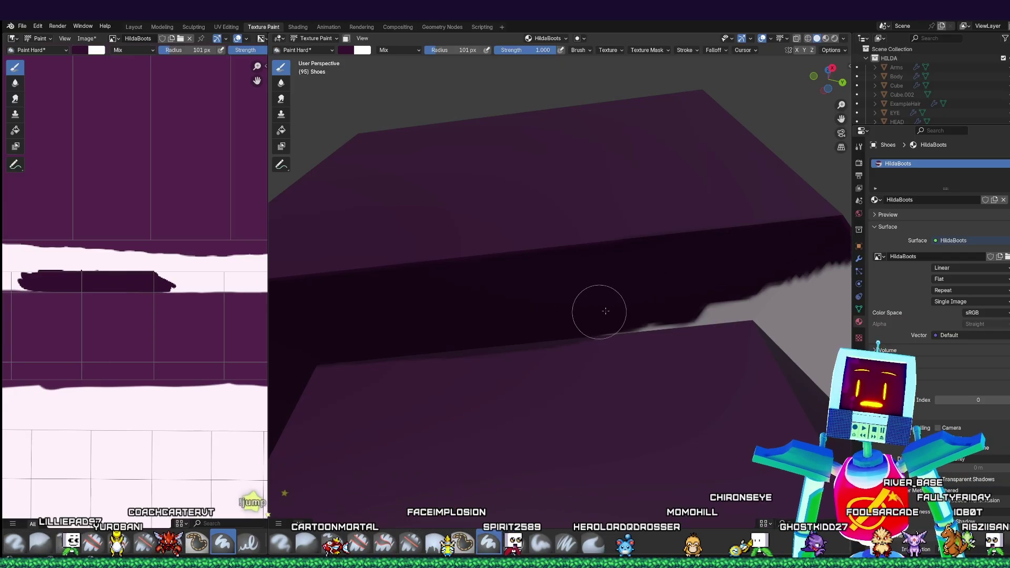
{"action": "left_click_drag", "start_coordinate": [644, 309], "coordinate": [757, 292]}
- Paint the third underside face of the cuff with the darker purple, starting from the finished corner
{"action": "middle_click_drag", "start_coordinate": [780, 273], "coordinate": [718, 276]}
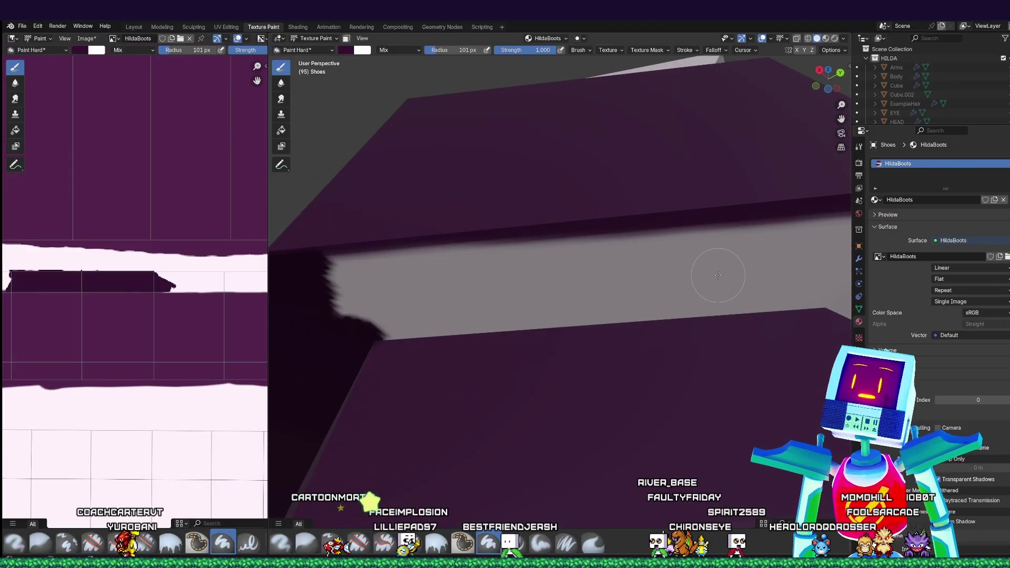
{"action": "mouse_move", "coordinate": [320, 292]}
{"action": "left_mouse_down"}
{"action": "mouse_move", "coordinate": [318, 279]}
{"action": "mouse_move", "coordinate": [551, 252]}
{"action": "left_mouse_up"}
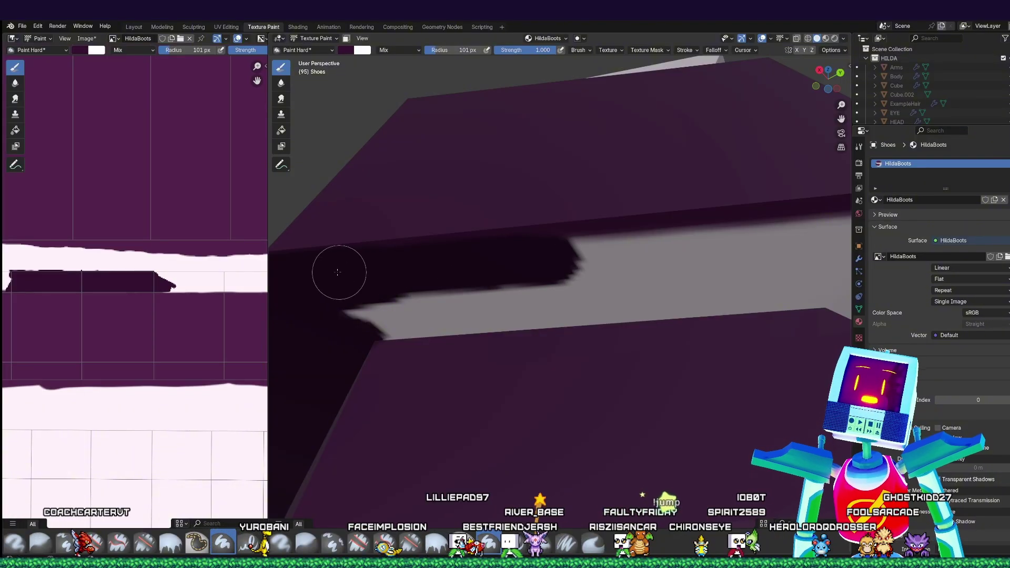
{"action": "left_click_drag", "start_coordinate": [338, 272], "coordinate": [689, 251]}
{"action": "mouse_move", "coordinate": [444, 263]}
{"action": "left_mouse_down"}
{"action": "mouse_move", "coordinate": [725, 238]}
{"action": "mouse_move", "coordinate": [657, 242]}
{"action": "mouse_move", "coordinate": [702, 282]}
{"action": "mouse_move", "coordinate": [776, 280]}
{"action": "mouse_move", "coordinate": [325, 304]}
{"action": "mouse_move", "coordinate": [552, 299]}
{"action": "mouse_move", "coordinate": [431, 306]}
{"action": "mouse_move", "coordinate": [540, 309]}
{"action": "mouse_move", "coordinate": [651, 298]}
{"action": "left_mouse_up"}
- Paint the cuff's next underside face darker purple between the outer rim and the shaft, through to its far corner
{"action": "mouse_move", "coordinate": [651, 298]}
{"action": "middle_mouse_down"}
{"action": "mouse_move", "coordinate": [584, 284]}
{"action": "mouse_move", "coordinate": [576, 266]}
{"action": "mouse_move", "coordinate": [620, 259]}
{"action": "mouse_move", "coordinate": [639, 281]}
{"action": "middle_mouse_up"}
{"action": "scroll", "coordinate": [659, 258], "scroll_direction": "up", "scroll_amount": 2}
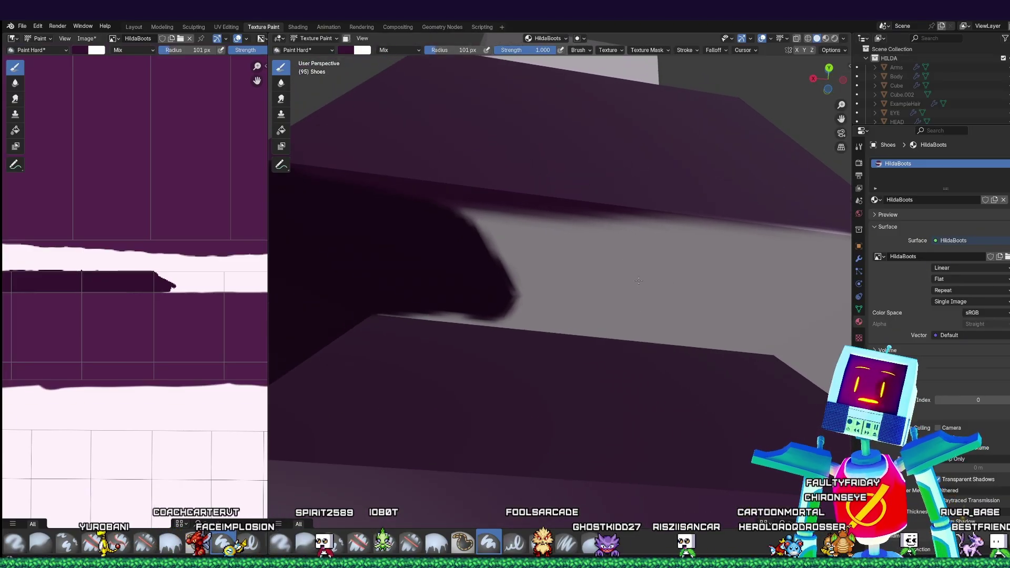
{"action": "mouse_move", "coordinate": [392, 289]}
{"action": "left_mouse_down"}
{"action": "mouse_move", "coordinate": [654, 318]}
{"action": "mouse_move", "coordinate": [620, 280]}
{"action": "mouse_move", "coordinate": [365, 219]}
{"action": "mouse_move", "coordinate": [476, 224]}
{"action": "left_mouse_up"}
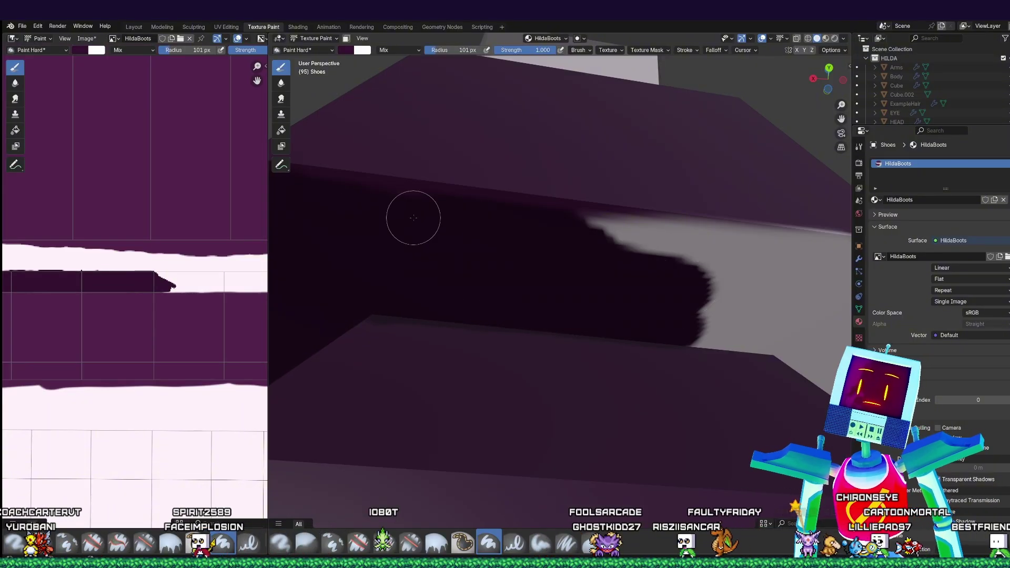
{"action": "scroll", "coordinate": [459, 218], "scroll_direction": "down", "scroll_amount": 2}
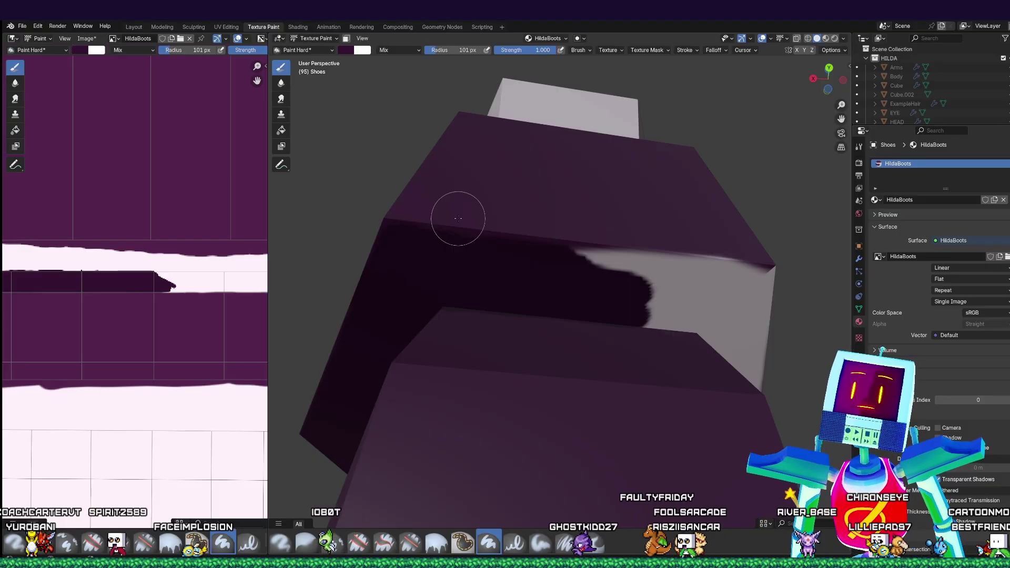
{"action": "mouse_move", "coordinate": [620, 299]}
{"action": "left_mouse_down"}
{"action": "mouse_move", "coordinate": [720, 300]}
{"action": "mouse_move", "coordinate": [733, 289]}
{"action": "mouse_move", "coordinate": [479, 261]}
{"action": "left_mouse_up"}
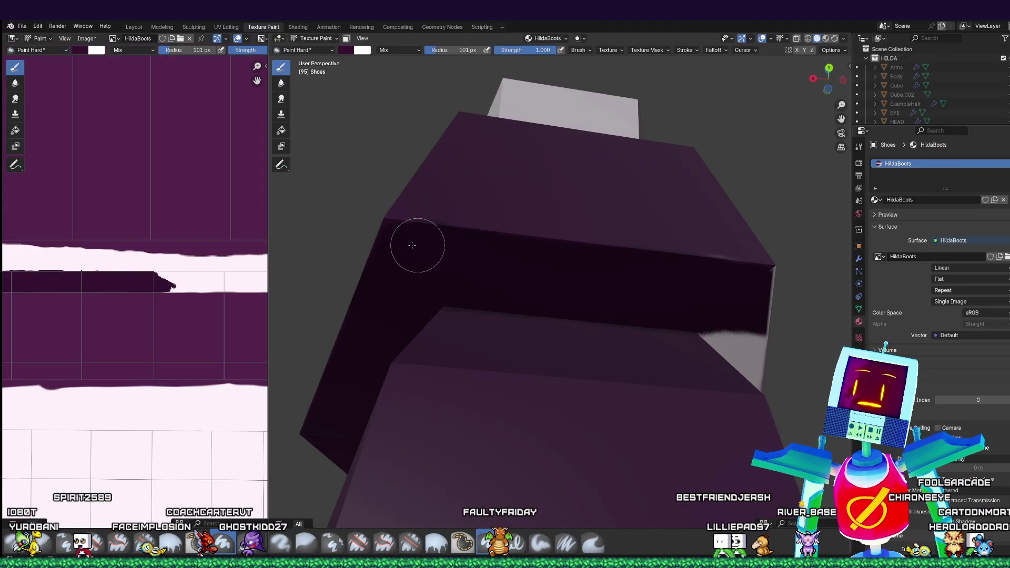
- Paint the cuff's remaining underside faces darker purple between rim and shaft, finishing the ring with a 45 px brush
{"action": "mouse_move", "coordinate": [675, 263]}
{"action": "middle_mouse_down"}
{"action": "mouse_move", "coordinate": [574, 298]}
{"action": "mouse_move", "coordinate": [633, 280]}
{"action": "mouse_move", "coordinate": [633, 389]}
{"action": "mouse_move", "coordinate": [750, 400]}
{"action": "mouse_move", "coordinate": [584, 413]}
{"action": "mouse_move", "coordinate": [699, 394]}
{"action": "mouse_move", "coordinate": [667, 408]}
{"action": "middle_mouse_up"}
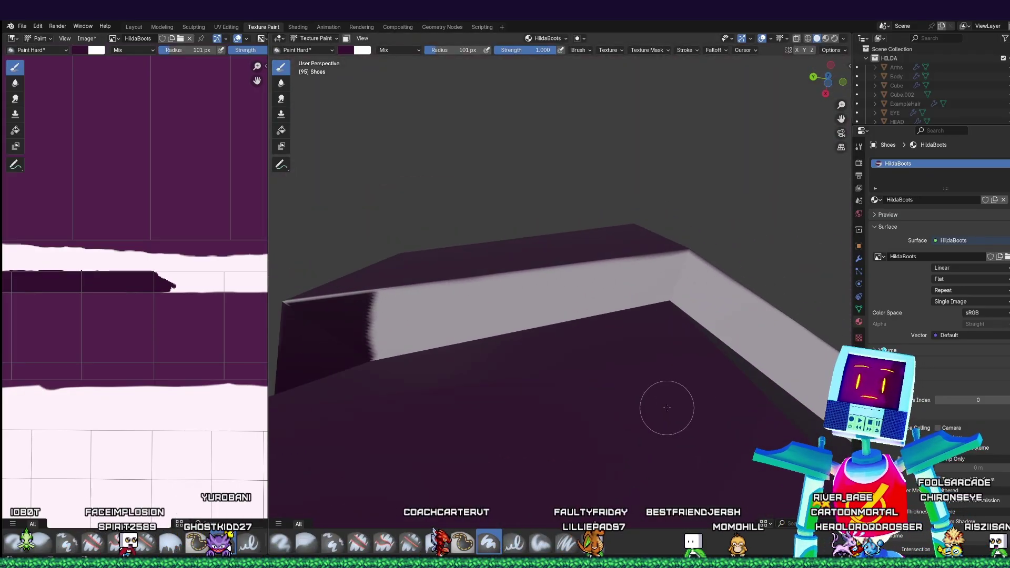
{"action": "left_click_drag", "start_coordinate": [339, 315], "coordinate": [436, 310]}
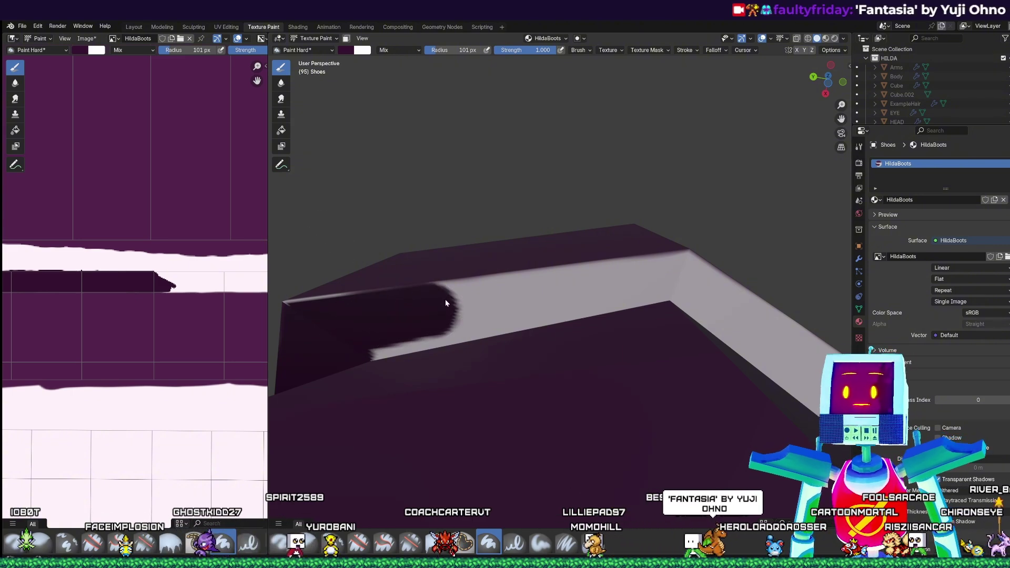
{"action": "mouse_move", "coordinate": [445, 299]}
{"action": "middle_mouse_down"}
{"action": "mouse_move", "coordinate": [448, 328]}
{"action": "mouse_move", "coordinate": [433, 315]}
{"action": "middle_mouse_up"}
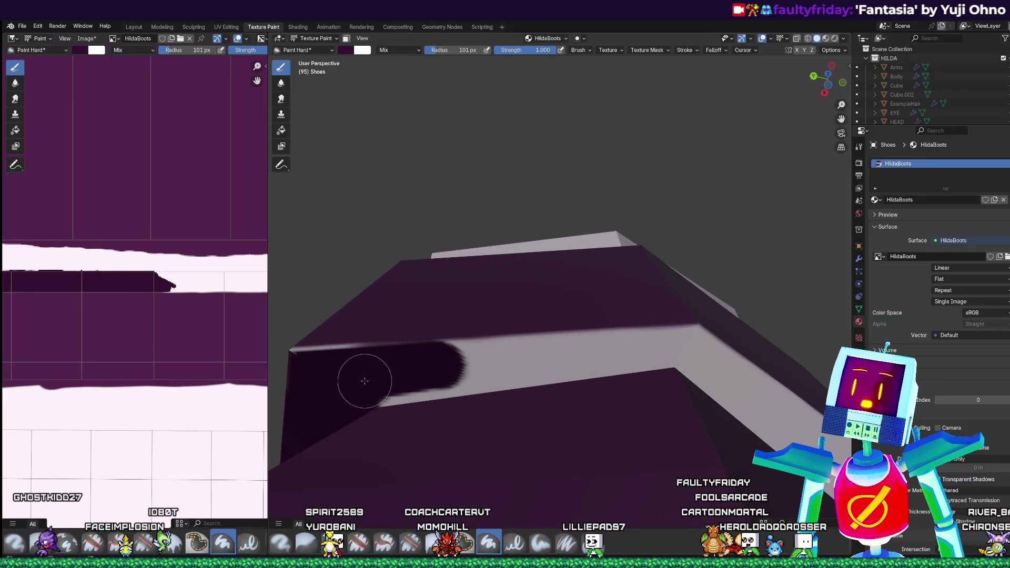
{"action": "left_click_drag", "start_coordinate": [390, 380], "coordinate": [475, 367]}
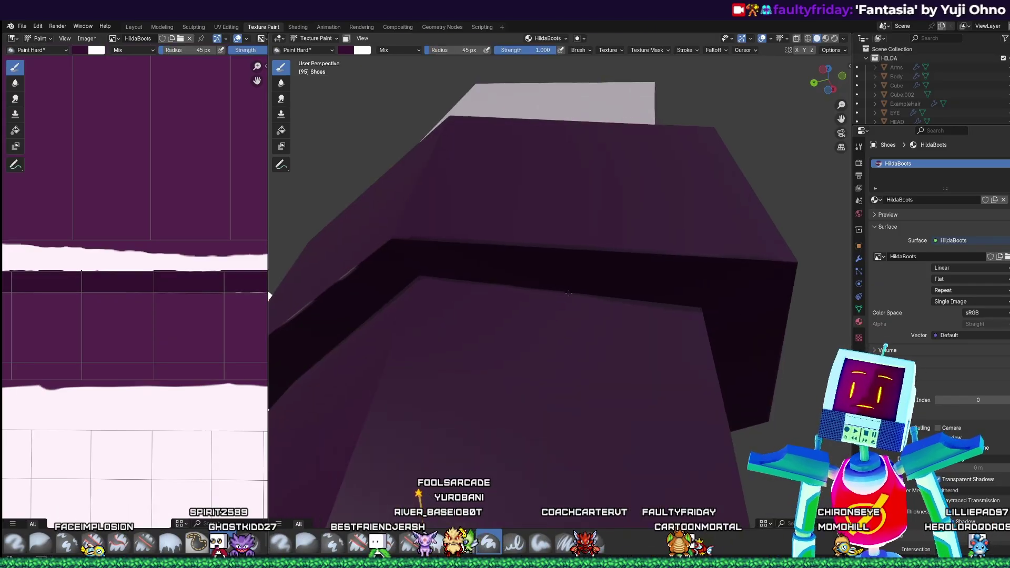
- Sample the lighter purple of the cuff's outer face as brush color and cover the white sliver along its lower rim
{"action": "mouse_move", "coordinate": [595, 273]}
{"action": "middle_mouse_down"}
{"action": "mouse_move", "coordinate": [617, 307]}
{"action": "mouse_move", "coordinate": [620, 287]}
{"action": "middle_mouse_up"}
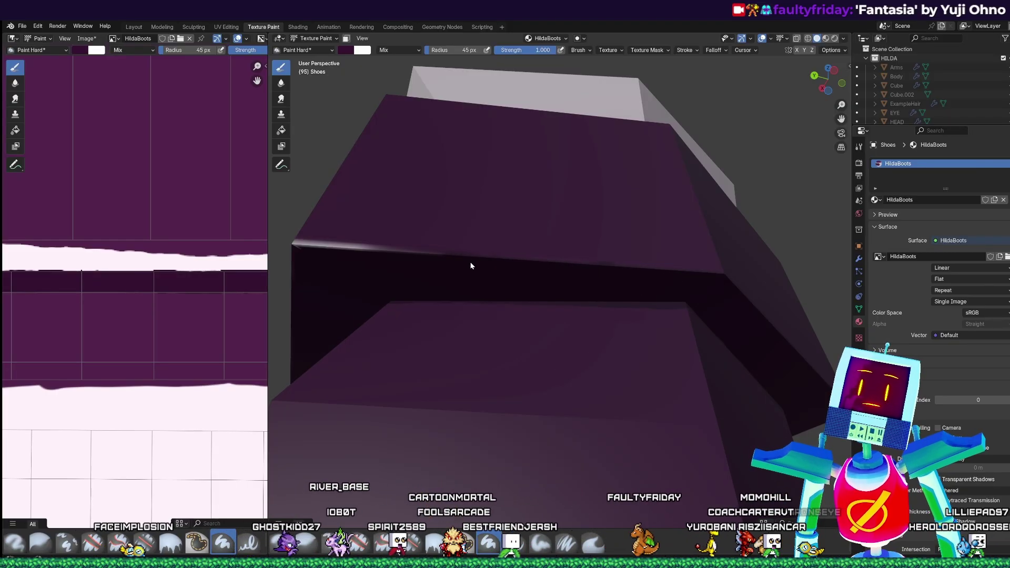
{"action": "middle_click_drag", "start_coordinate": [473, 261], "coordinate": [547, 301]}
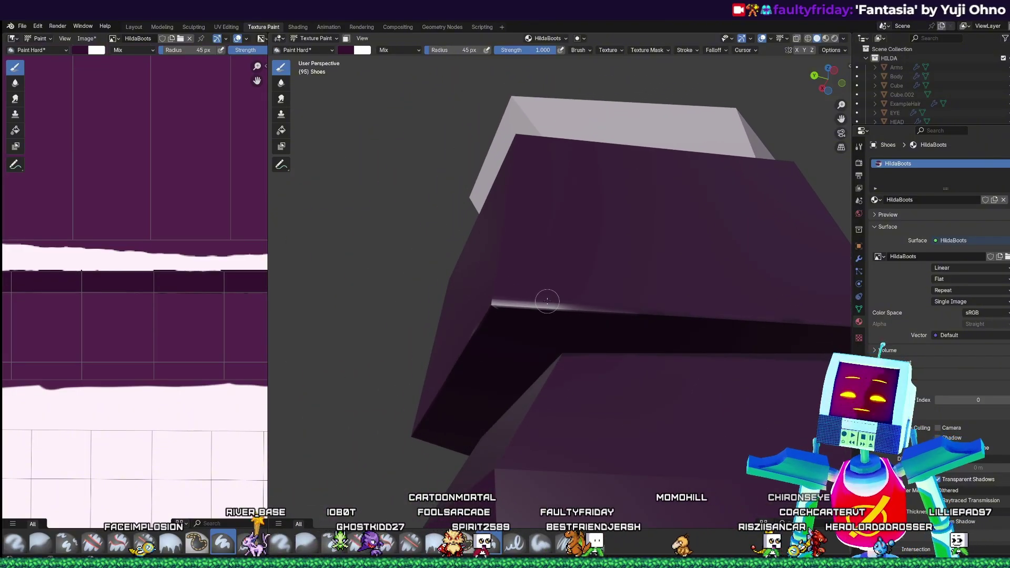
{"action": "left_click", "coordinate": [347, 50]}
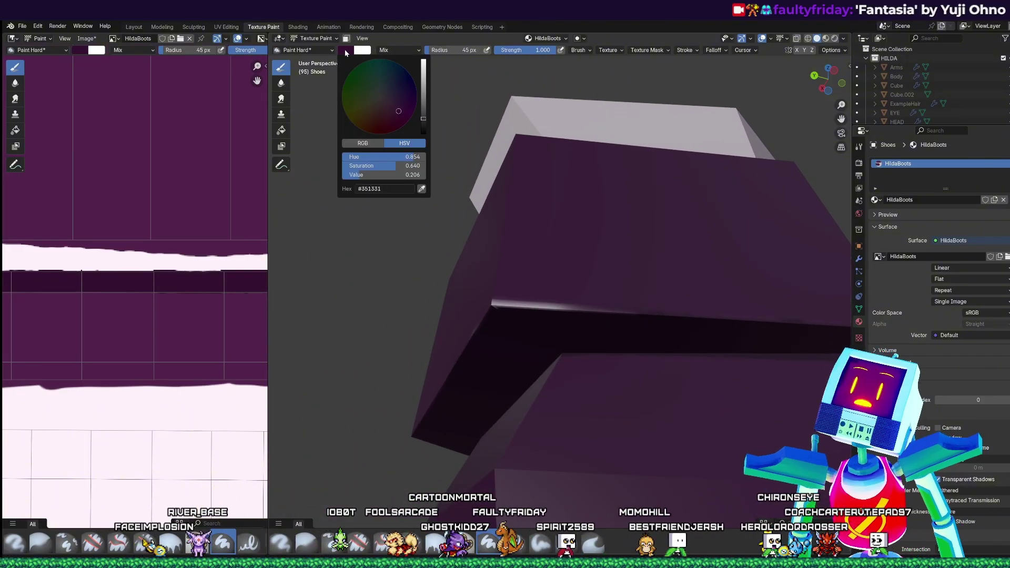
{"action": "left_click", "coordinate": [346, 51]}
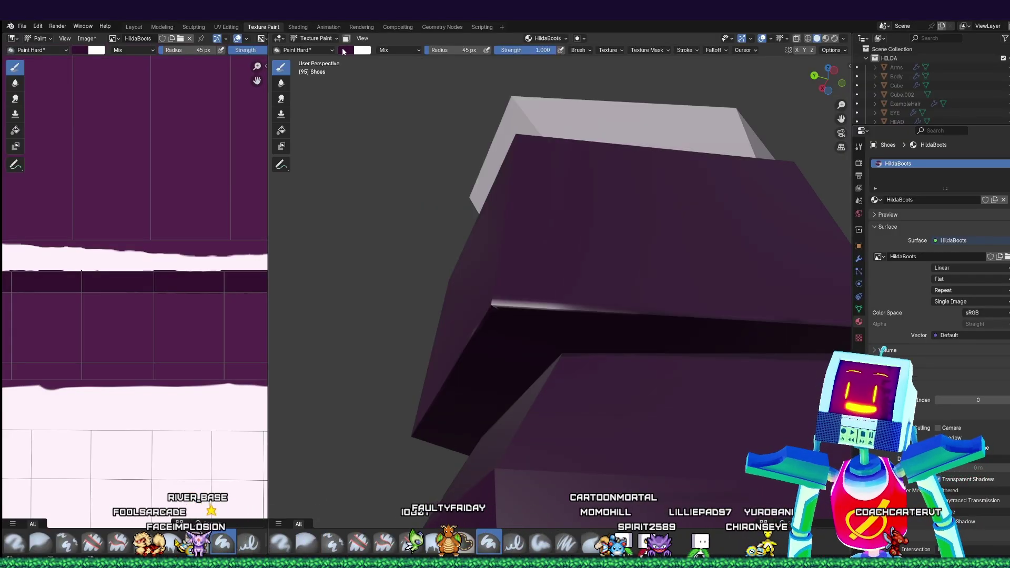
{"action": "left_click", "coordinate": [345, 51]}
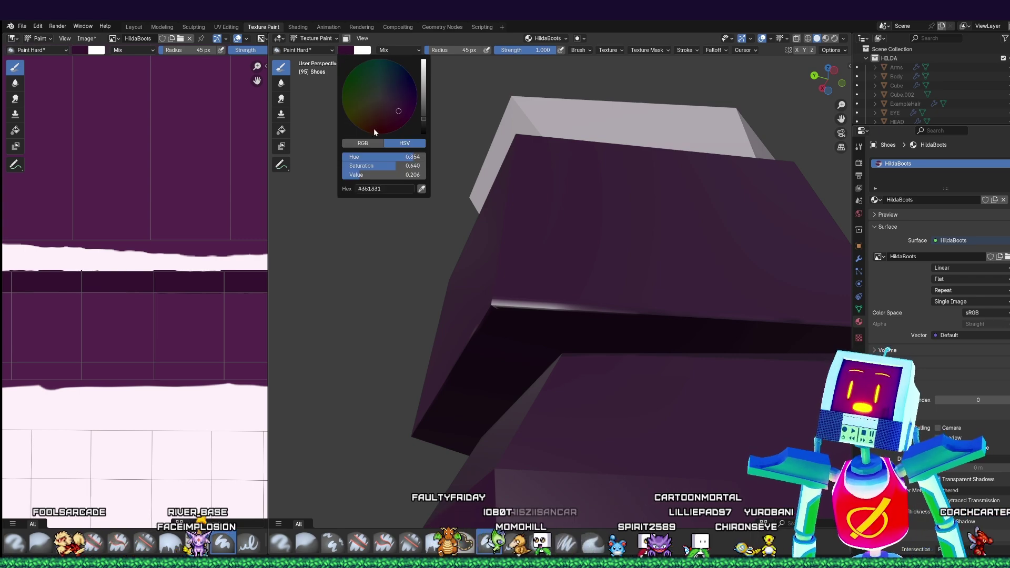
{"action": "left_click", "coordinate": [422, 189]}
{"action": "middle_click_drag", "start_coordinate": [523, 240], "coordinate": [680, 405]}
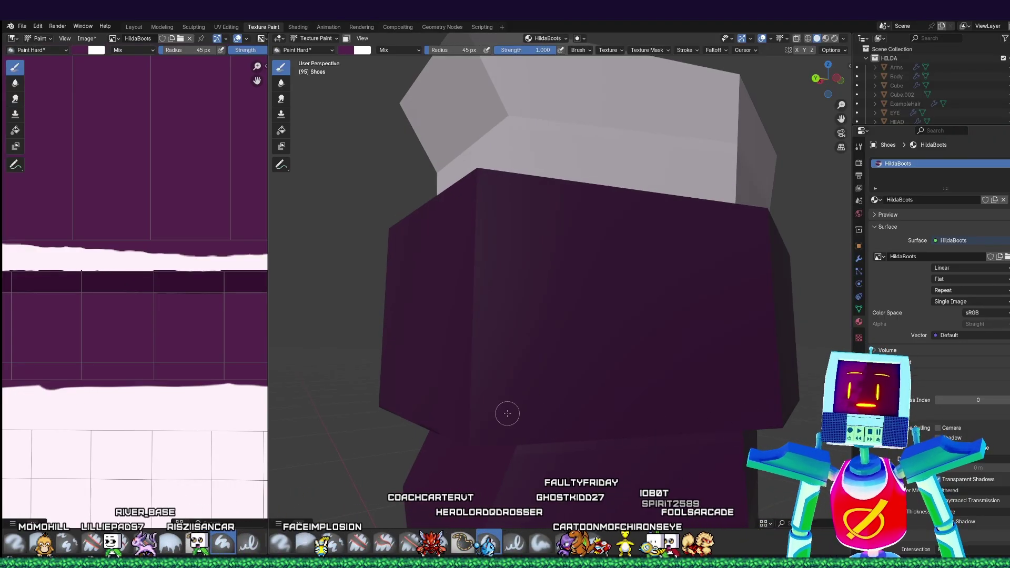
- Examine the painted cuff and shaft from all sides and compare them with the character reference sheets
{"action": "mouse_move", "coordinate": [505, 413]}
{"action": "middle_mouse_down"}
{"action": "mouse_move", "coordinate": [494, 402]}
{"action": "mouse_move", "coordinate": [490, 412]}
{"action": "mouse_move", "coordinate": [532, 401]}
{"action": "mouse_move", "coordinate": [516, 410]}
{"action": "middle_mouse_up"}
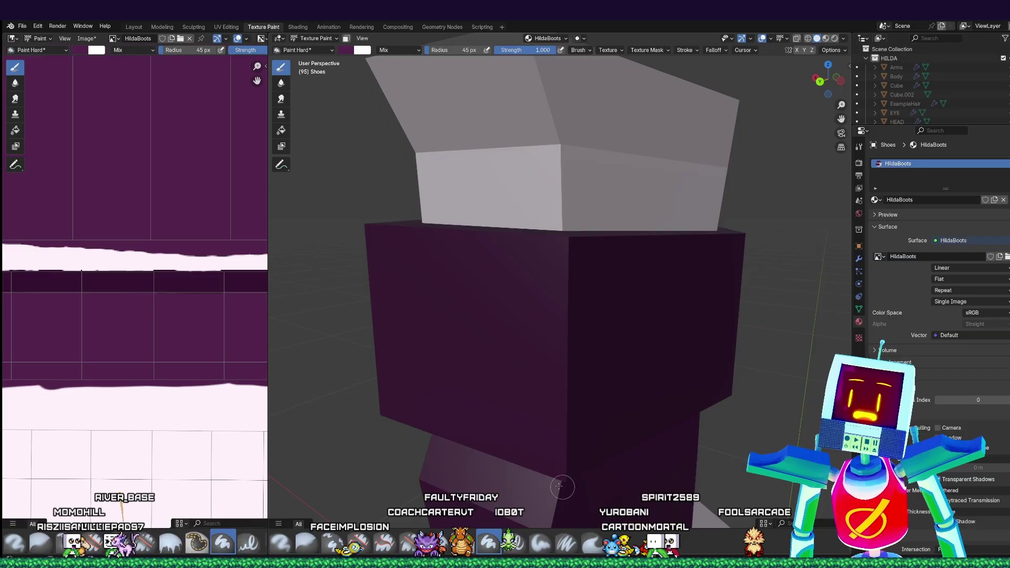
{"action": "middle_click_drag", "start_coordinate": [489, 425], "coordinate": [577, 461]}
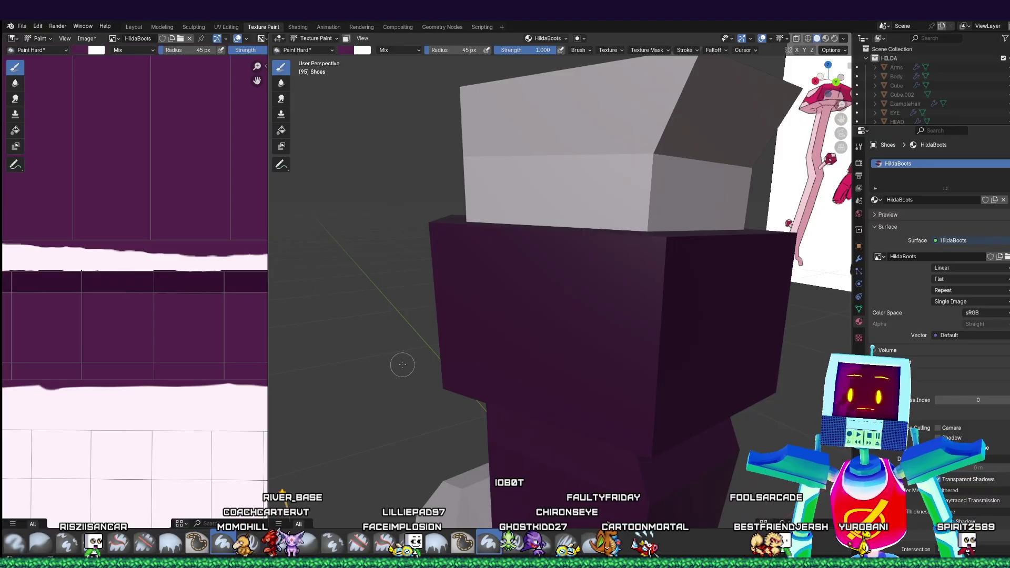
{"action": "middle_click_drag", "start_coordinate": [551, 329], "coordinate": [371, 365]}
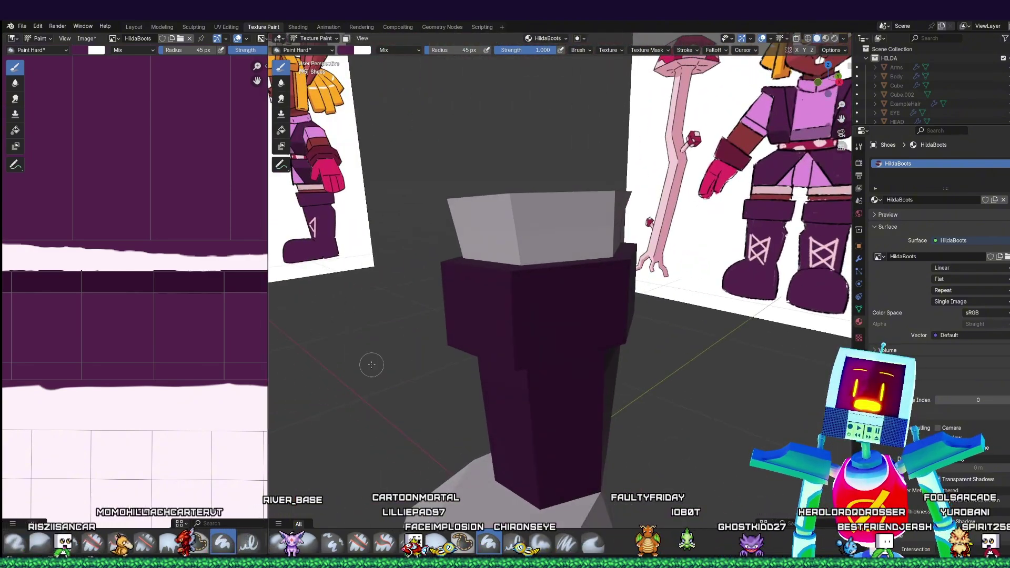
{"action": "middle_click_drag", "start_coordinate": [449, 395], "coordinate": [502, 376]}
{"action": "scroll", "coordinate": [529, 311], "scroll_direction": "up", "scroll_amount": 1}
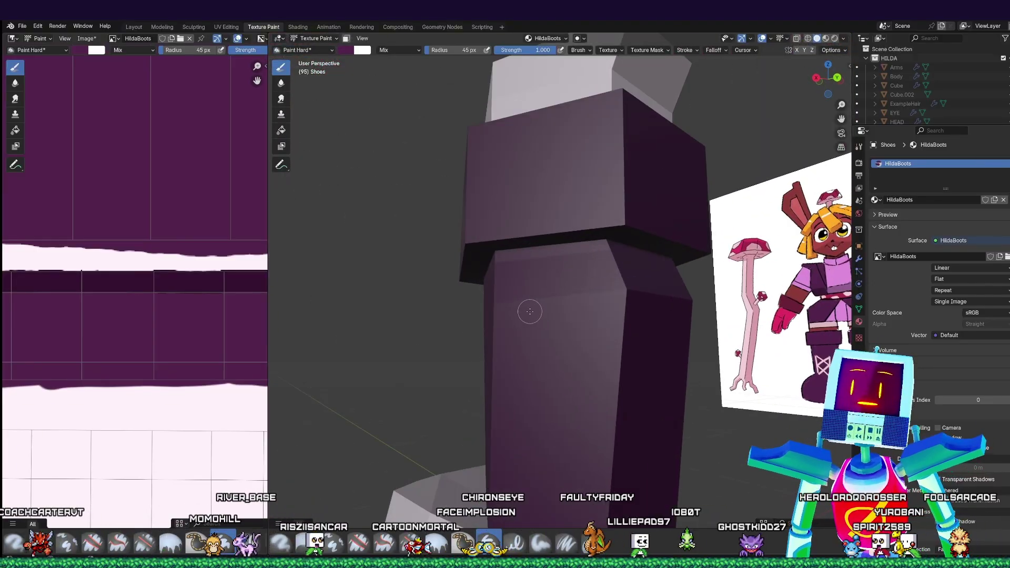
{"action": "scroll", "coordinate": [534, 289], "scroll_direction": "down", "scroll_amount": 1}
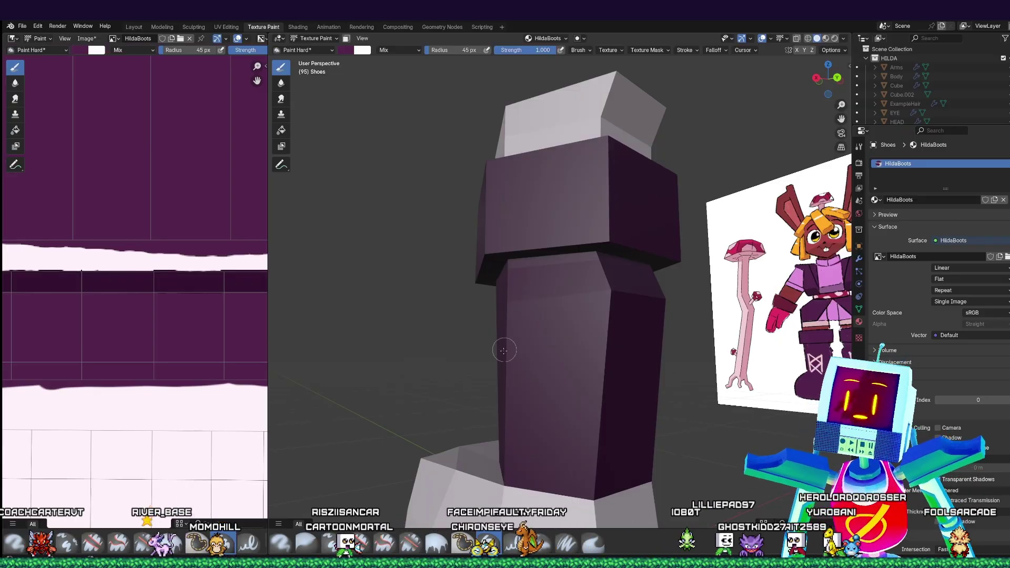
{"action": "middle_click_drag", "start_coordinate": [503, 350], "coordinate": [520, 376]}
{"action": "scroll", "coordinate": [518, 379], "scroll_direction": "up", "scroll_amount": 1}
{"action": "middle_click_drag", "start_coordinate": [482, 417], "coordinate": [596, 387]}
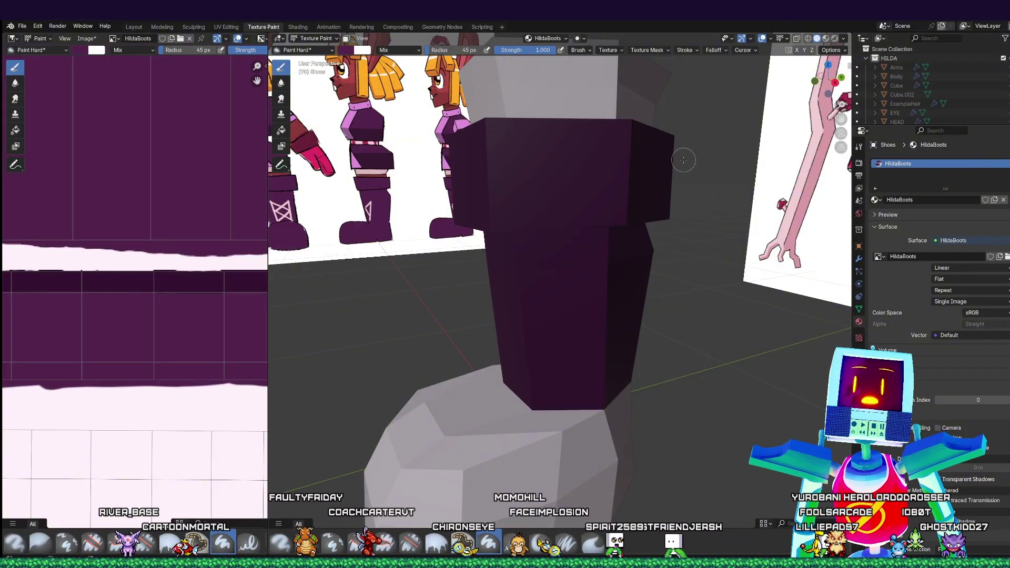
- Switch the viewport to Material Preview shading and sample the cuff underside's darker purple as the brush color
{"action": "left_click", "coordinate": [825, 38]}
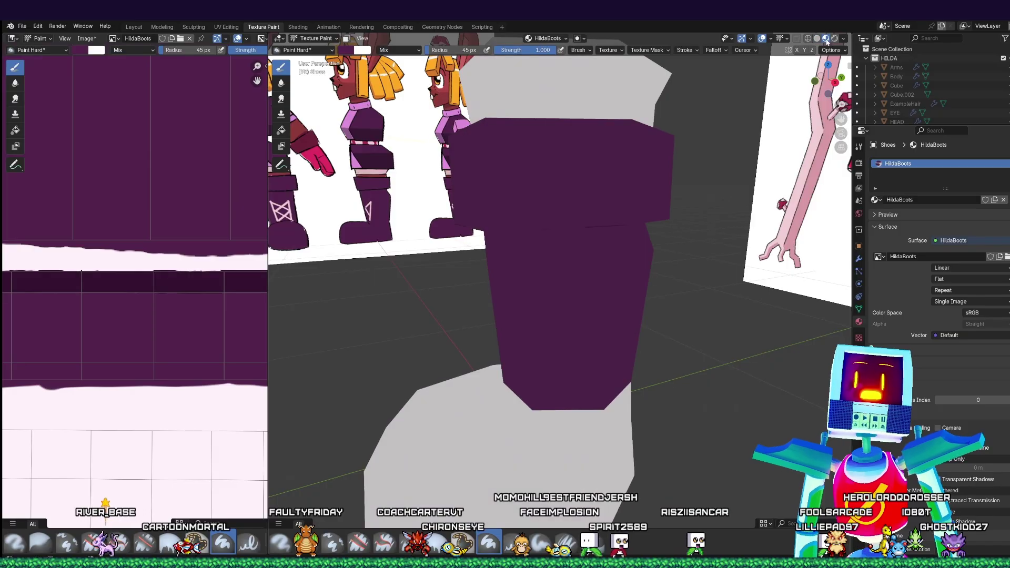
{"action": "mouse_move", "coordinate": [695, 278]}
{"action": "middle_mouse_down"}
{"action": "mouse_move", "coordinate": [618, 244]}
{"action": "mouse_move", "coordinate": [546, 252]}
{"action": "mouse_move", "coordinate": [653, 271]}
{"action": "mouse_move", "coordinate": [719, 245]}
{"action": "mouse_move", "coordinate": [649, 246]}
{"action": "mouse_move", "coordinate": [577, 276]}
{"action": "middle_mouse_up"}
{"action": "scroll", "coordinate": [648, 246], "scroll_direction": "up", "scroll_amount": 1}
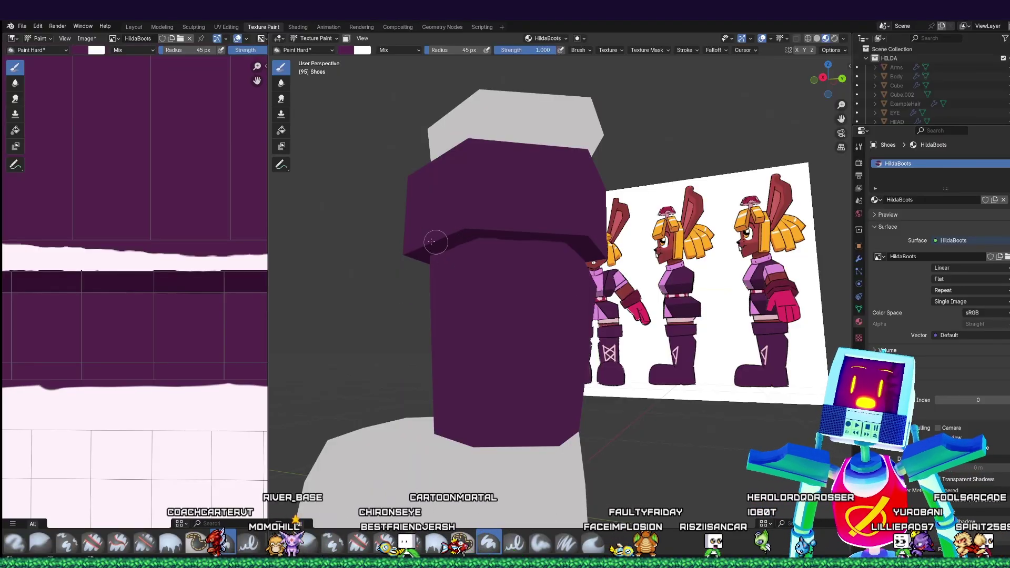
{"action": "left_click", "coordinate": [488, 256]}
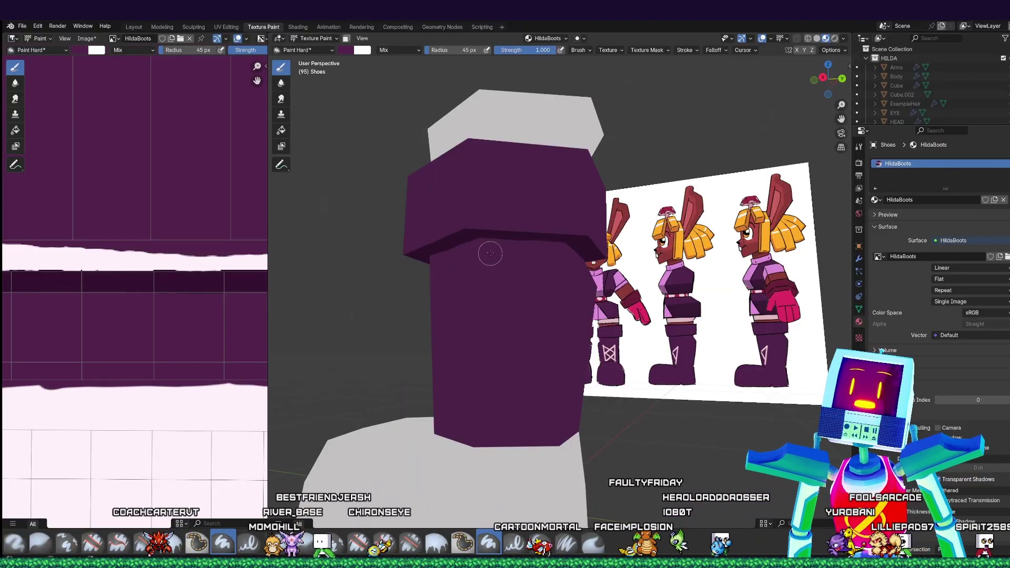
{"action": "left_click", "coordinate": [347, 50]}
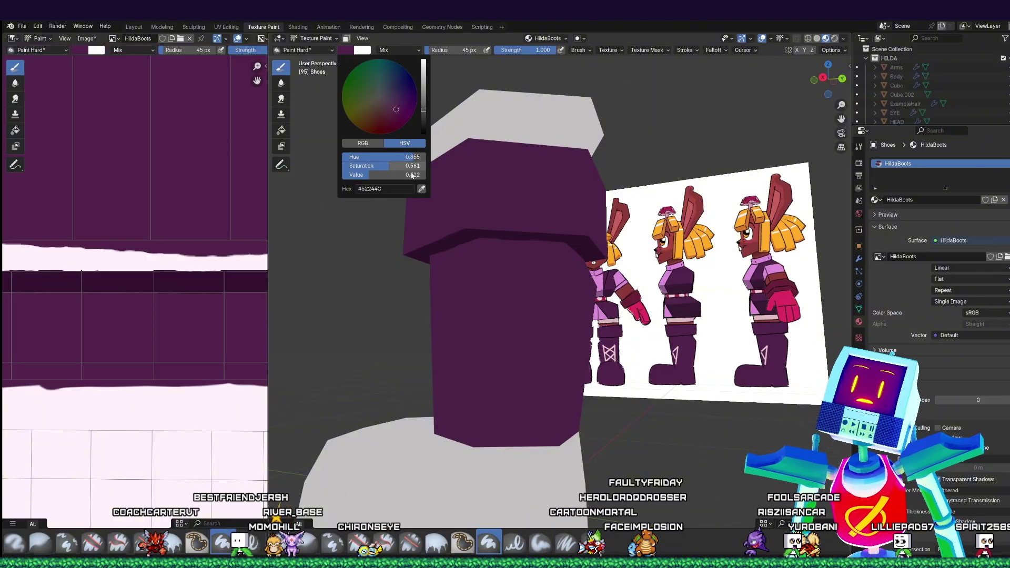
{"action": "left_click", "coordinate": [421, 189]}
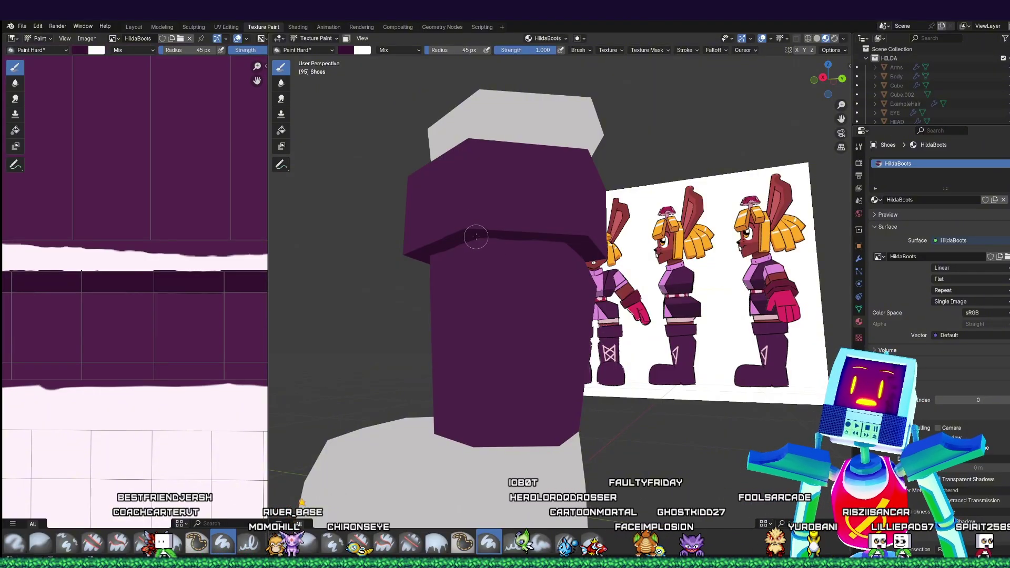
- Try a vertical darker purple stroke down the back of the shaft from beneath the cuff, then undo it
{"action": "left_click_drag", "start_coordinate": [476, 246], "coordinate": [476, 374]}
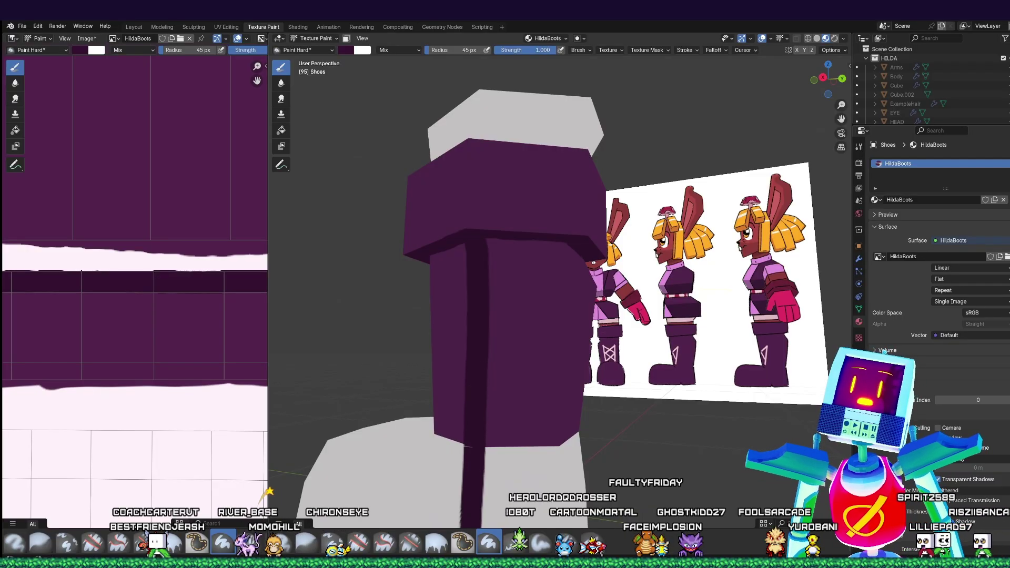
{"action": "scroll", "coordinate": [433, 424], "scroll_direction": "down", "scroll_amount": 1}
{"action": "middle_click_drag", "start_coordinate": [443, 424], "coordinate": [433, 420]}
{"action": "key", "text": "ctrl+z"}
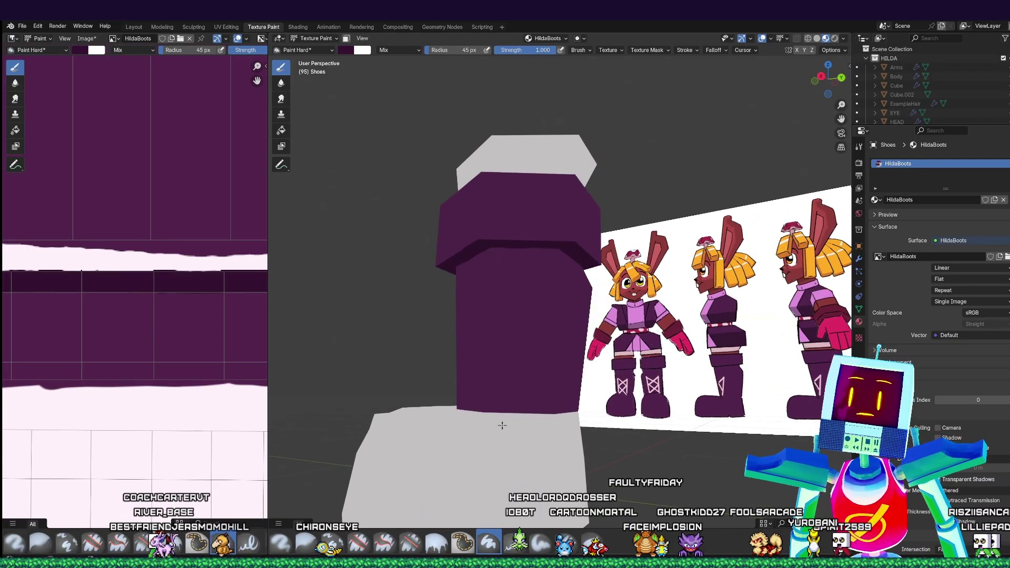
{"action": "left_click_drag", "start_coordinate": [505, 253], "coordinate": [476, 415]}
{"action": "key", "text": "ctrl+z"}
- Outline and fill one half of the boot's back in darker purple, from beneath the cuff to the bottom of the heel
{"action": "mouse_move", "coordinate": [497, 341]}
{"action": "middle_mouse_down", "text": "shift"}
{"action": "mouse_move", "coordinate": [491, 304]}
{"action": "mouse_move", "coordinate": [502, 292]}
{"action": "mouse_move", "coordinate": [475, 305]}
{"action": "mouse_move", "coordinate": [505, 295]}
{"action": "middle_mouse_up", "text": "shift"}
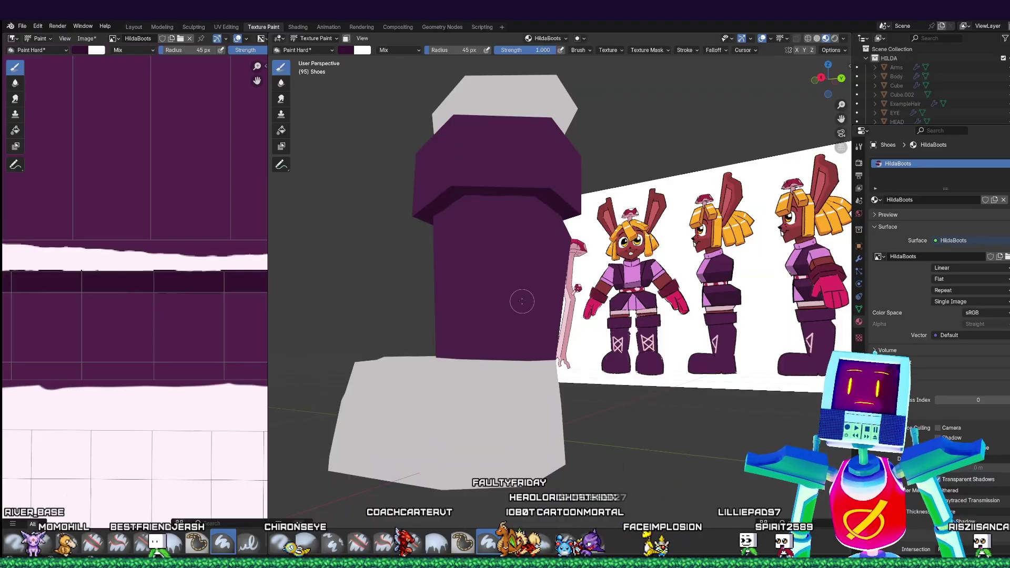
{"action": "mouse_move", "coordinate": [469, 199]}
{"action": "left_mouse_down"}
{"action": "mouse_move", "coordinate": [488, 295]}
{"action": "mouse_move", "coordinate": [491, 485]}
{"action": "left_mouse_up"}
{"action": "mouse_move", "coordinate": [508, 363]}
{"action": "left_mouse_down"}
{"action": "mouse_move", "coordinate": [506, 442]}
{"action": "mouse_move", "coordinate": [540, 345]}
{"action": "mouse_move", "coordinate": [550, 466]}
{"action": "left_mouse_up"}
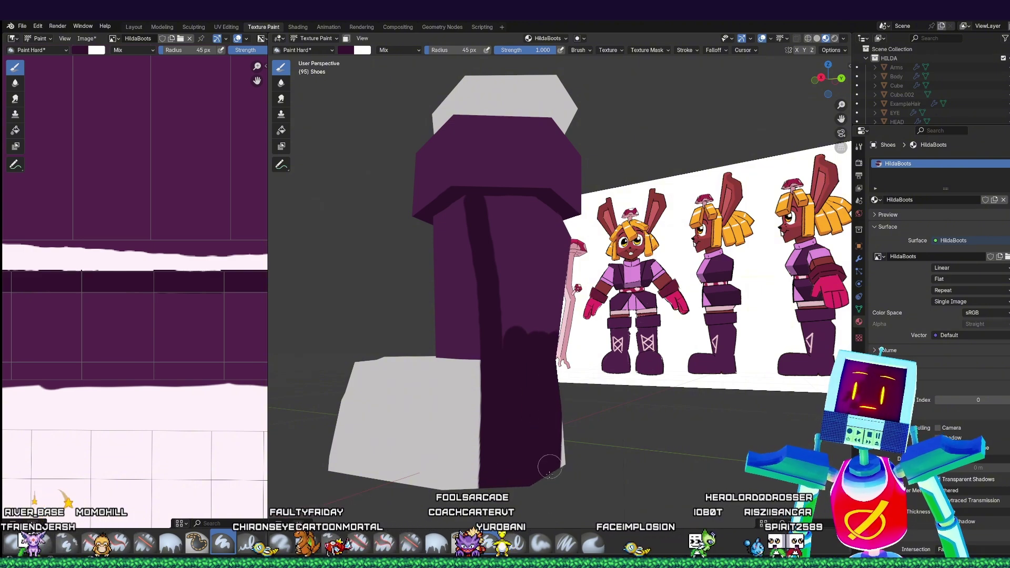
{"action": "mouse_move", "coordinate": [553, 416]}
{"action": "left_mouse_down"}
{"action": "mouse_move", "coordinate": [557, 248]}
{"action": "mouse_move", "coordinate": [519, 343]}
{"action": "mouse_move", "coordinate": [510, 223]}
{"action": "mouse_move", "coordinate": [497, 242]}
{"action": "mouse_move", "coordinate": [494, 216]}
{"action": "mouse_move", "coordinate": [491, 226]}
{"action": "left_mouse_up"}
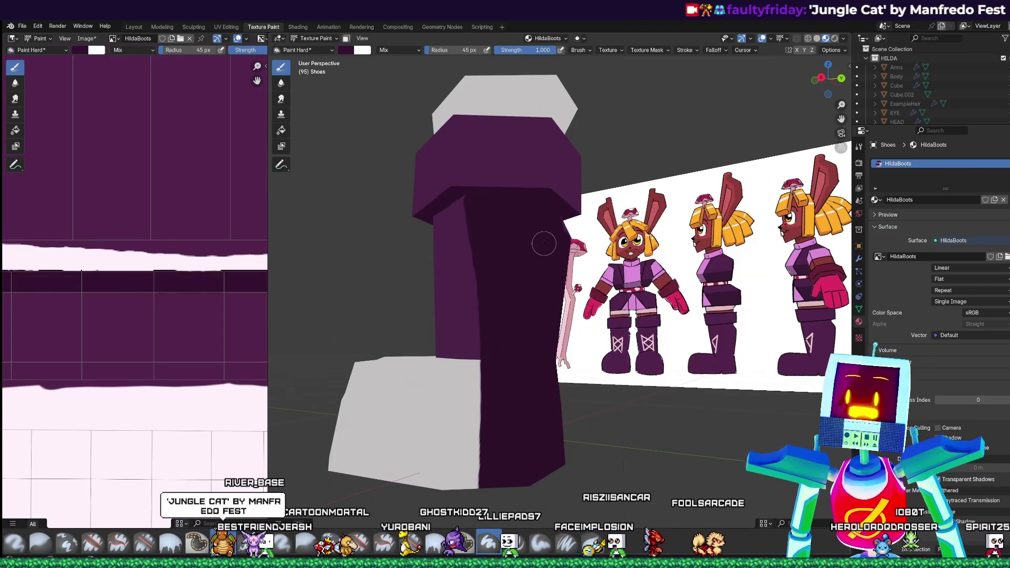
- Reduce the brush radius to 17 px for shading the side of the boot next to the dark back
{"action": "middle_click_drag", "start_coordinate": [544, 243], "coordinate": [395, 258]}
{"action": "middle_click_drag", "start_coordinate": [501, 234], "coordinate": [527, 208]}
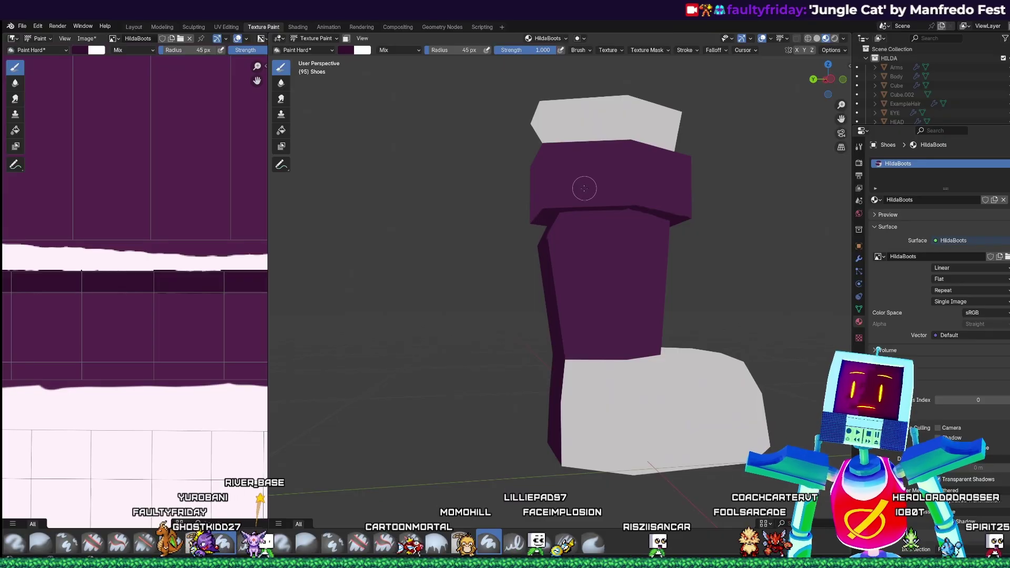
{"action": "mouse_move", "coordinate": [583, 188]}
{"action": "middle_mouse_down"}
{"action": "mouse_move", "coordinate": [592, 190]}
{"action": "mouse_move", "coordinate": [541, 208]}
{"action": "mouse_move", "coordinate": [574, 205]}
{"action": "middle_mouse_up"}
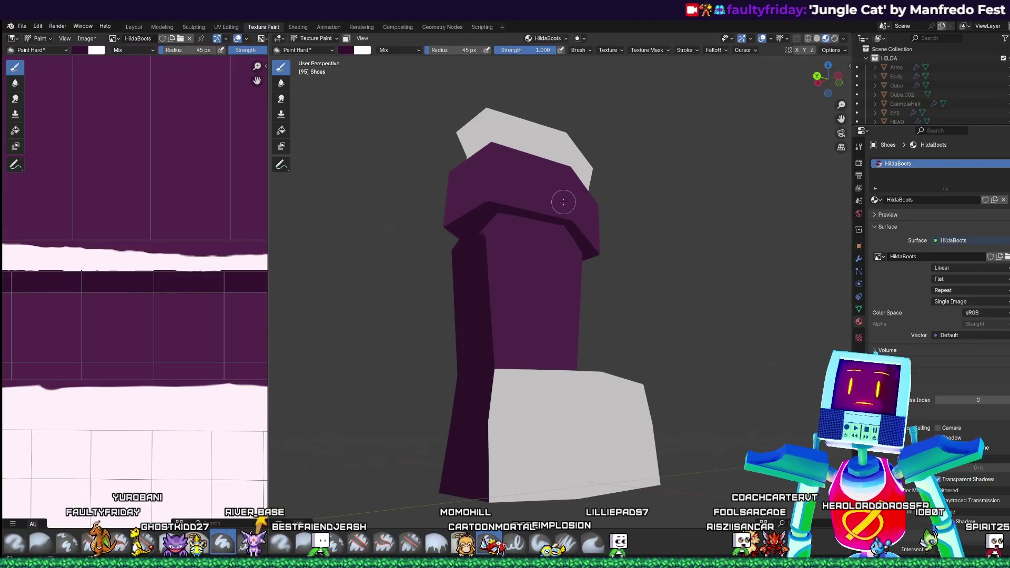
{"action": "key", "text": "f"}
{"action": "left_click", "coordinate": [524, 218]}
- Try extending the darker purple from the back onto the shaft's side with a slanted edge, then undo those strokes
{"action": "left_click_drag", "start_coordinate": [523, 217], "coordinate": [492, 340]}
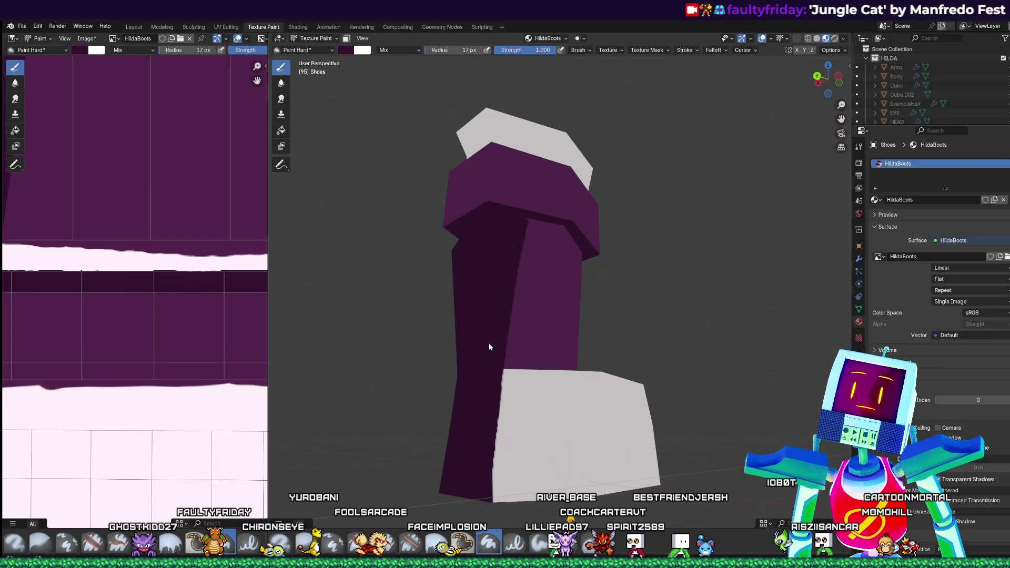
{"action": "middle_click_drag", "start_coordinate": [490, 345], "coordinate": [454, 349]}
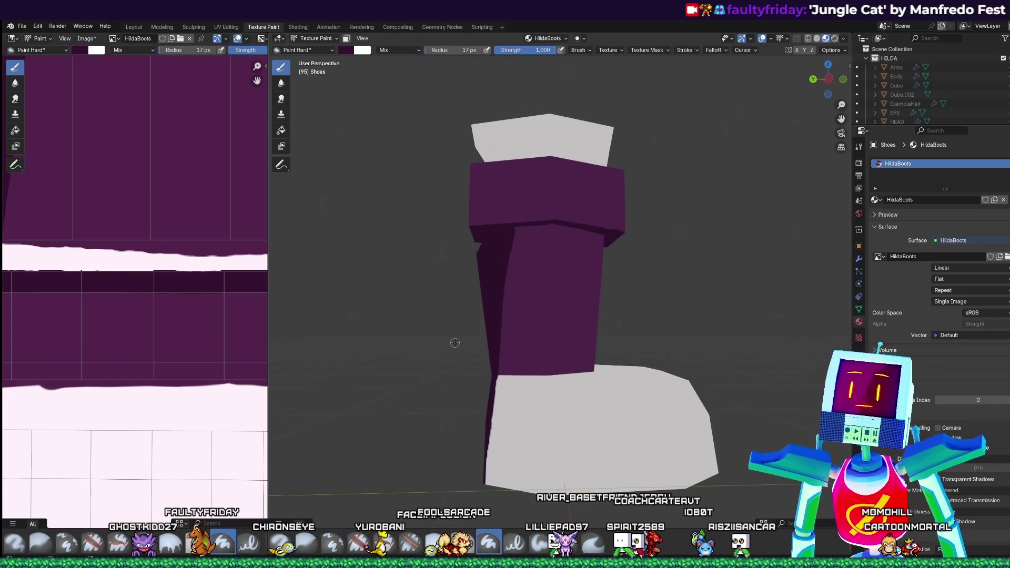
{"action": "key", "text": "ctrl+z"}
{"action": "key", "text": "ctrl+z"}
{"action": "key", "text": "ctrl+z"}
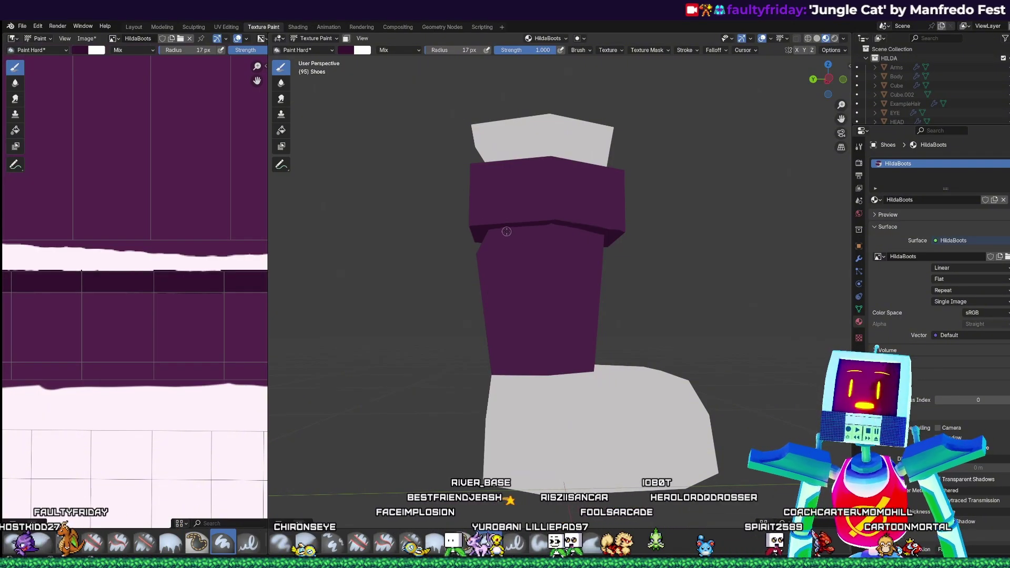
- Paint a thin darker purple line down the boot's side near the back, from beneath the cuff to the sole
{"action": "key", "text": "n"}
{"action": "left_click_drag", "start_coordinate": [506, 233], "coordinate": [498, 276]}
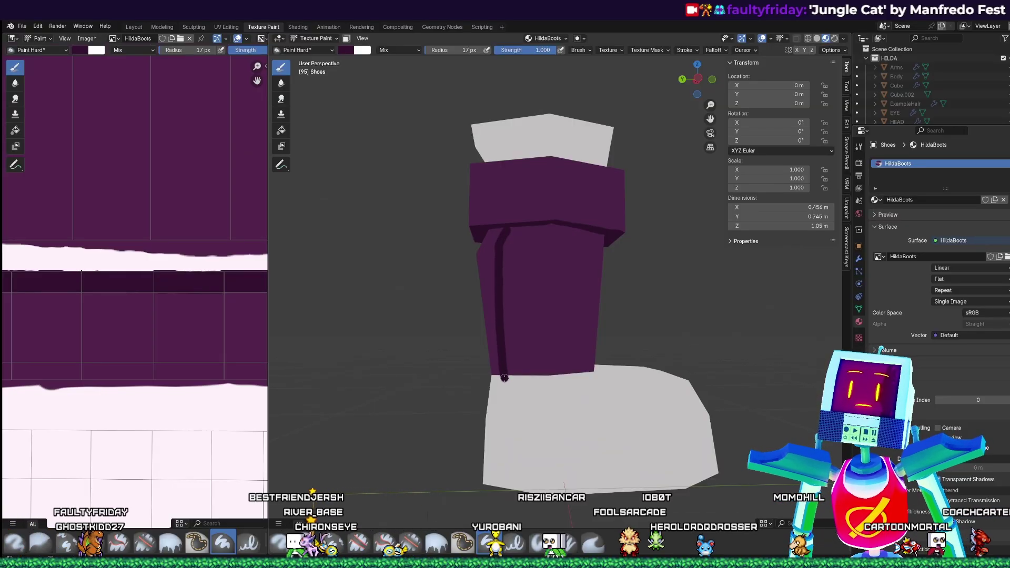
{"action": "left_click_drag", "start_coordinate": [501, 413], "coordinate": [495, 485]}
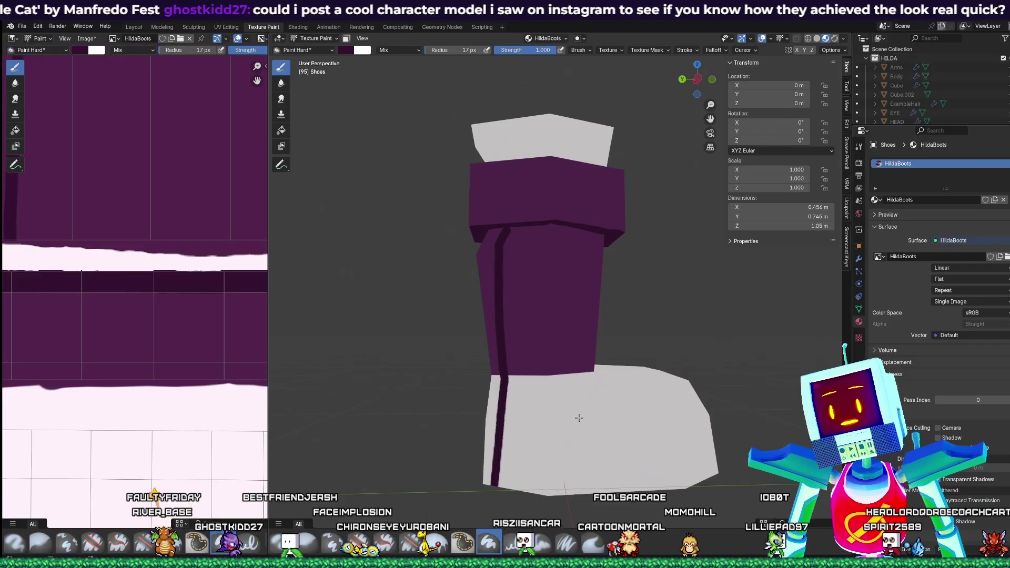
- Enlarge the brush radius to 28 px and fill the gap between the dark back and the side line with darker purple, from cuff to sole
{"action": "mouse_move", "coordinate": [581, 413]}
{"action": "middle_mouse_down"}
{"action": "mouse_move", "coordinate": [632, 383]}
{"action": "mouse_move", "coordinate": [630, 368]}
{"action": "mouse_move", "coordinate": [586, 346]}
{"action": "middle_mouse_up"}
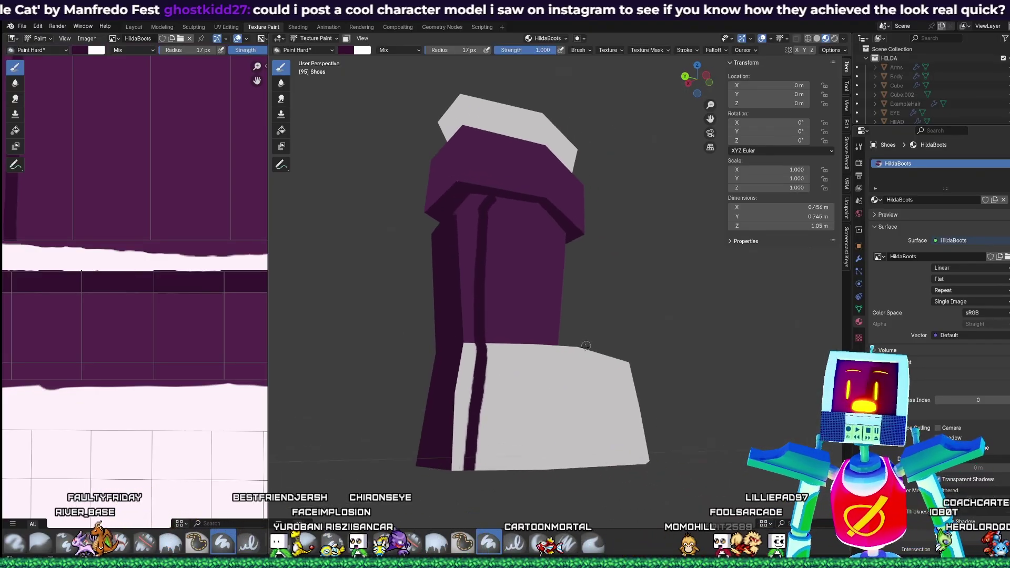
{"action": "key", "text": "f"}
{"action": "left_click", "coordinate": [445, 358]}
{"action": "left_click_drag", "start_coordinate": [466, 372], "coordinate": [463, 417]}
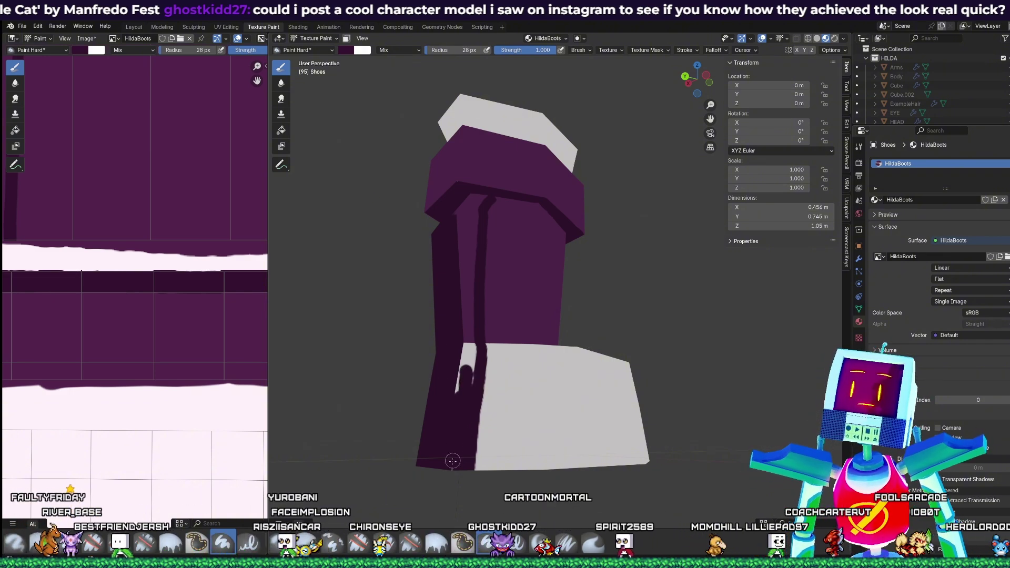
{"action": "left_click_drag", "start_coordinate": [470, 352], "coordinate": [467, 401]}
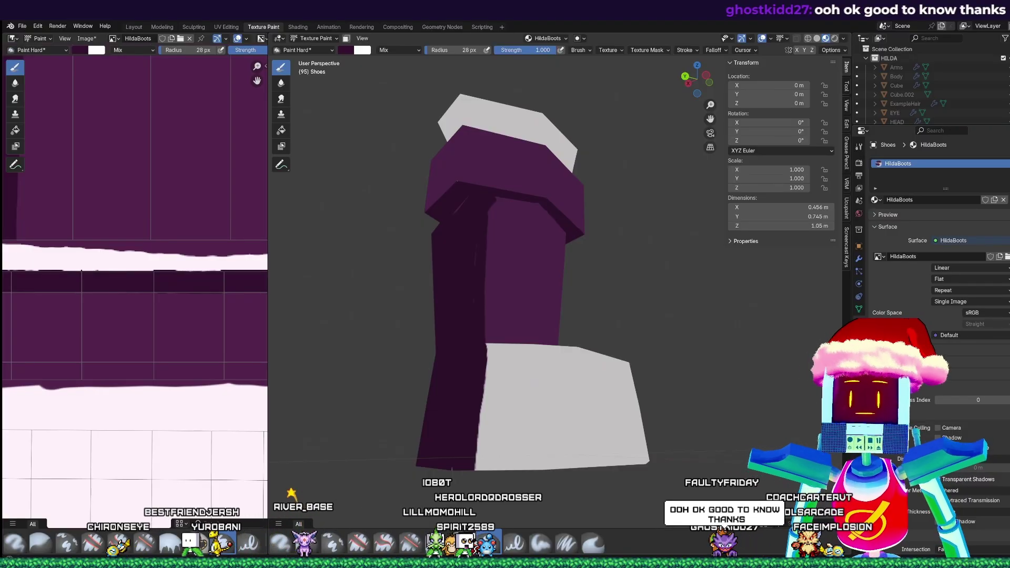
- Reduce the brush radius to 15 px and widen the darker purple on the shaft's side into a slanted corner beneath the cuff
{"action": "middle_click_drag", "start_coordinate": [540, 393], "coordinate": [551, 401]}
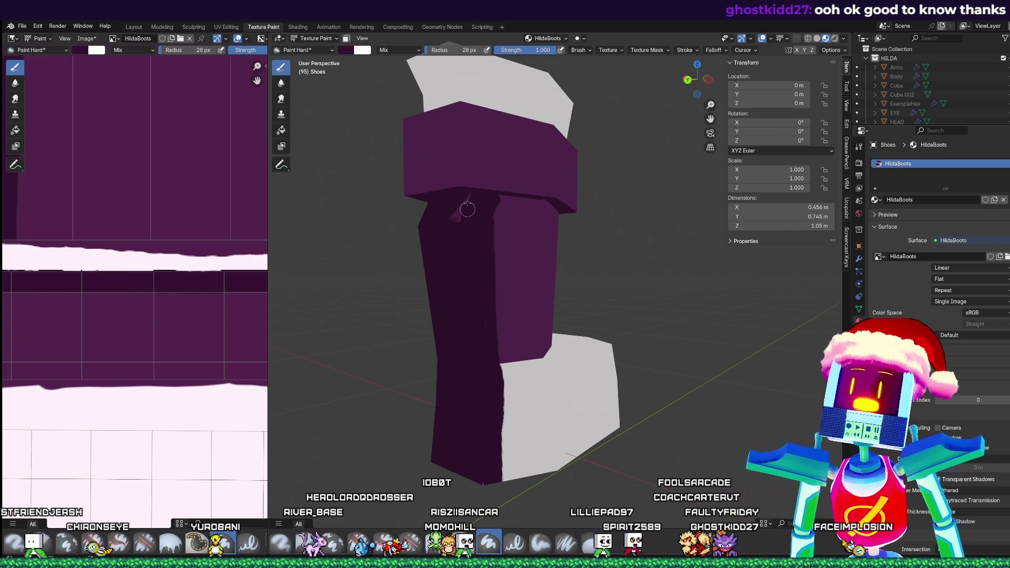
{"action": "scroll", "coordinate": [526, 216], "scroll_direction": "up", "scroll_amount": 5}
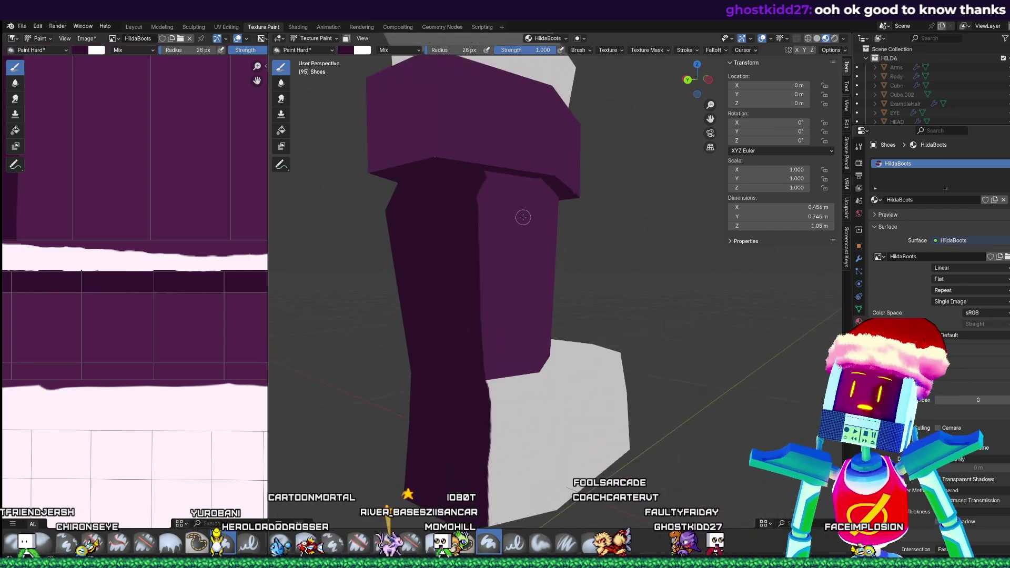
{"action": "middle_click_drag", "start_coordinate": [518, 209], "coordinate": [527, 241], "text": "shift"}
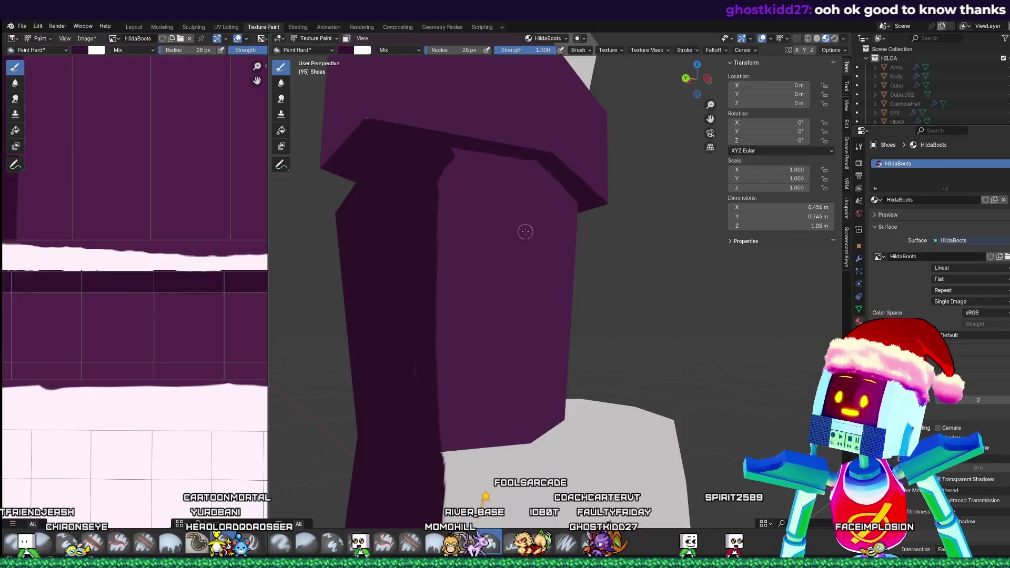
{"action": "key", "text": "f"}
{"action": "left_click", "coordinate": [456, 153]}
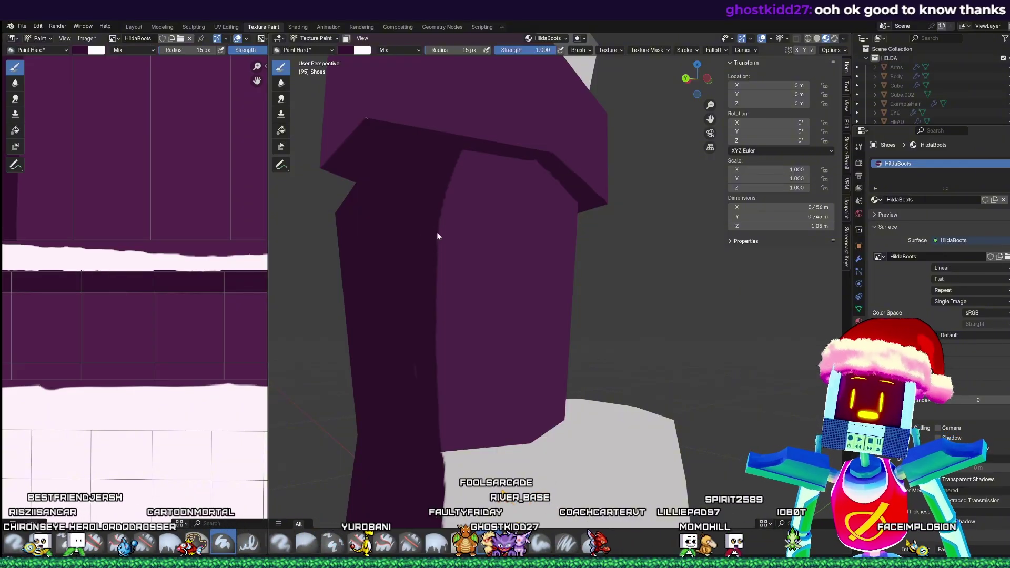
- Clean up the edge of the shaft's dark back shading from the cuff to the ankle, alternating between the lighter and darker purple
{"action": "mouse_move", "coordinate": [462, 232]}
{"action": "middle_mouse_down"}
{"action": "mouse_move", "coordinate": [507, 290]}
{"action": "mouse_move", "coordinate": [495, 279]}
{"action": "middle_mouse_up"}
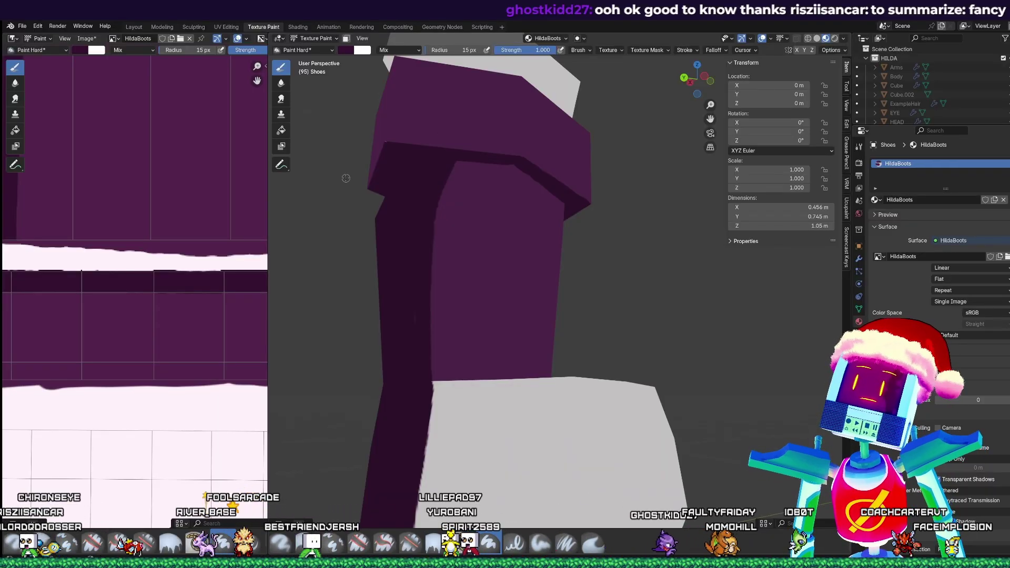
{"action": "left_click", "coordinate": [346, 50]}
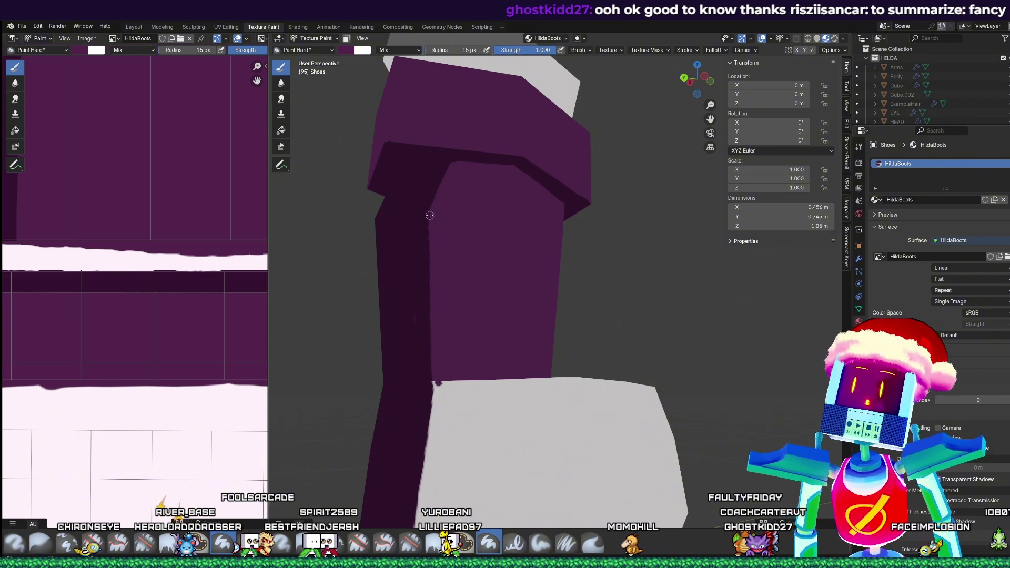
{"action": "left_click_drag", "start_coordinate": [438, 388], "coordinate": [438, 409]}
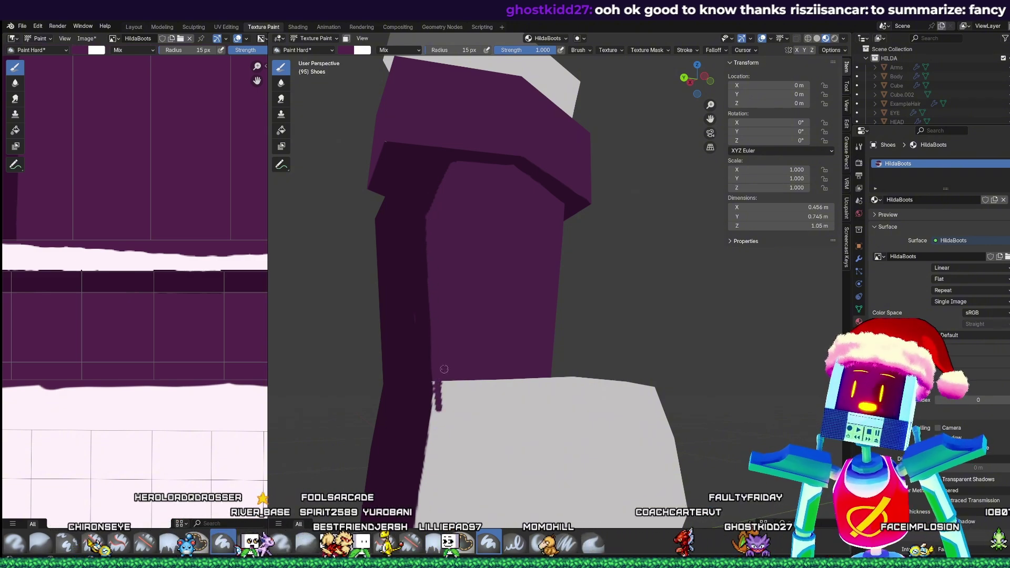
{"action": "mouse_move", "coordinate": [478, 341]}
{"action": "middle_mouse_down", "text": "shift"}
{"action": "mouse_move", "coordinate": [463, 288]}
{"action": "mouse_move", "coordinate": [488, 307]}
{"action": "middle_mouse_up", "text": "shift"}
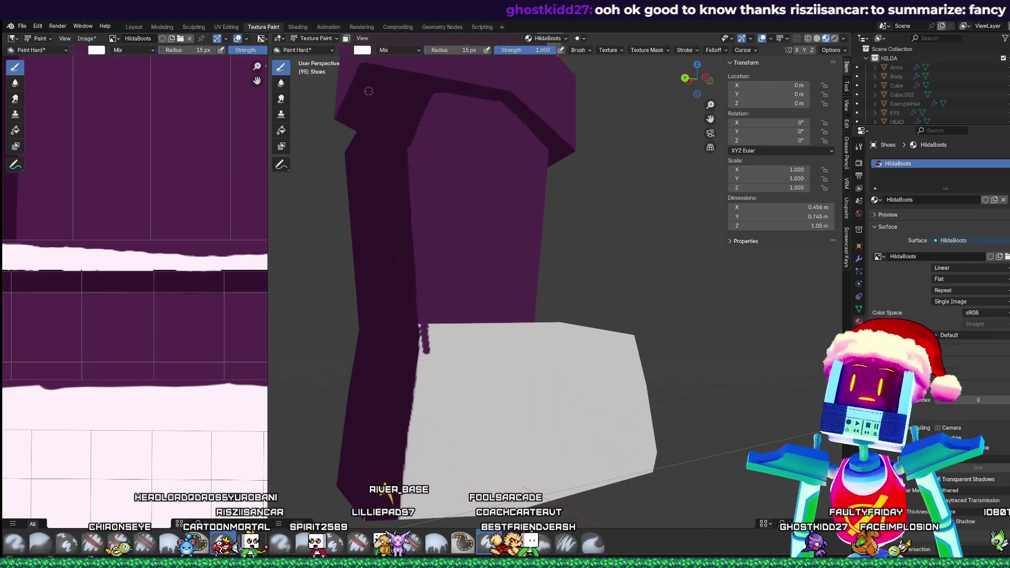
{"action": "left_click", "coordinate": [347, 50]}
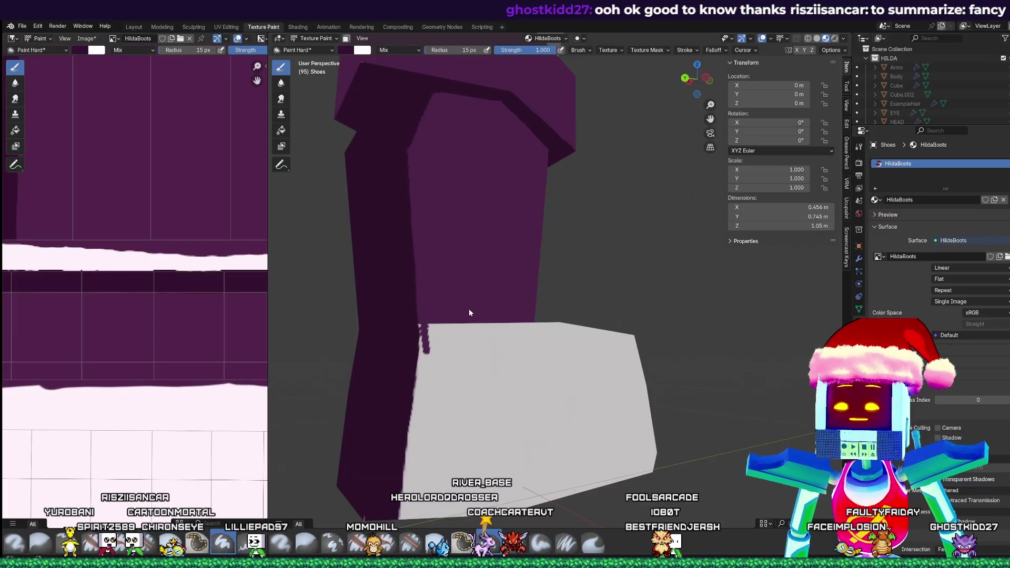
{"action": "middle_click_drag", "start_coordinate": [469, 310], "coordinate": [457, 277], "text": "shift"}
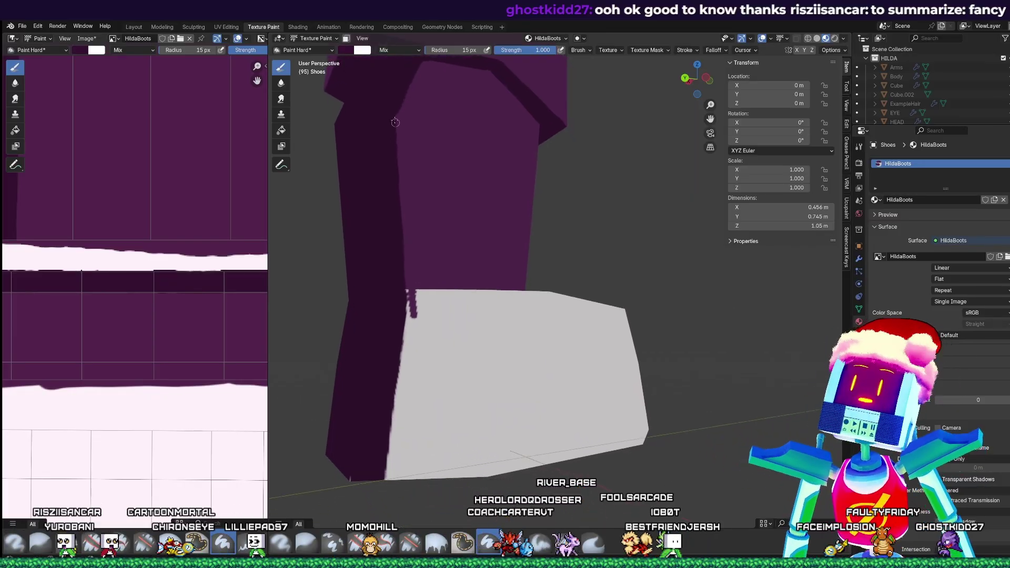
- Sample the shaft's purple, enlarge the brush radius to 34 px and paint a strip down the foot's side along the dark heel shading
{"action": "left_click", "coordinate": [345, 50]}
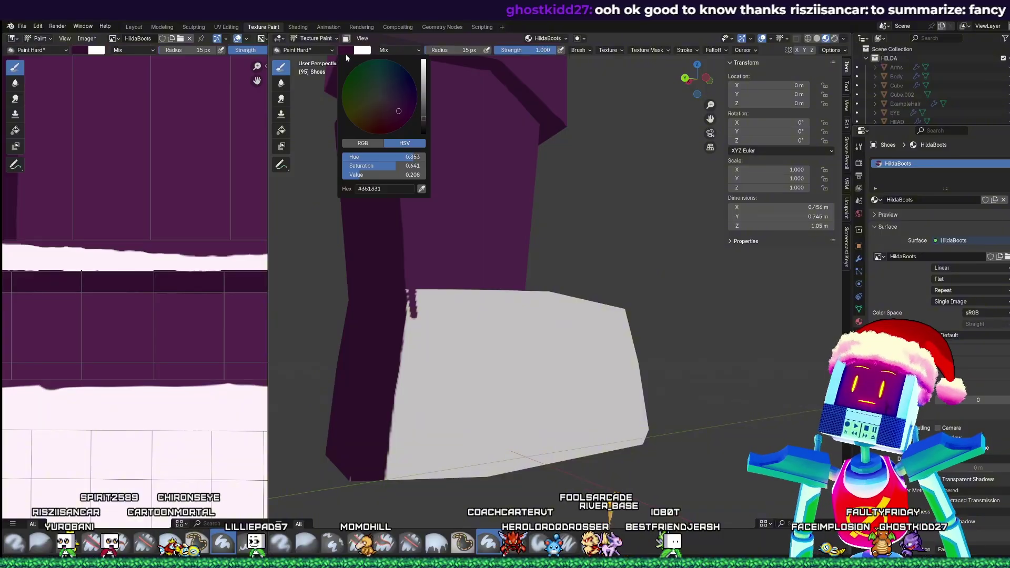
{"action": "left_click", "coordinate": [422, 190]}
{"action": "left_click", "coordinate": [428, 224]}
{"action": "key", "text": "f"}
{"action": "left_click", "coordinate": [398, 235]}
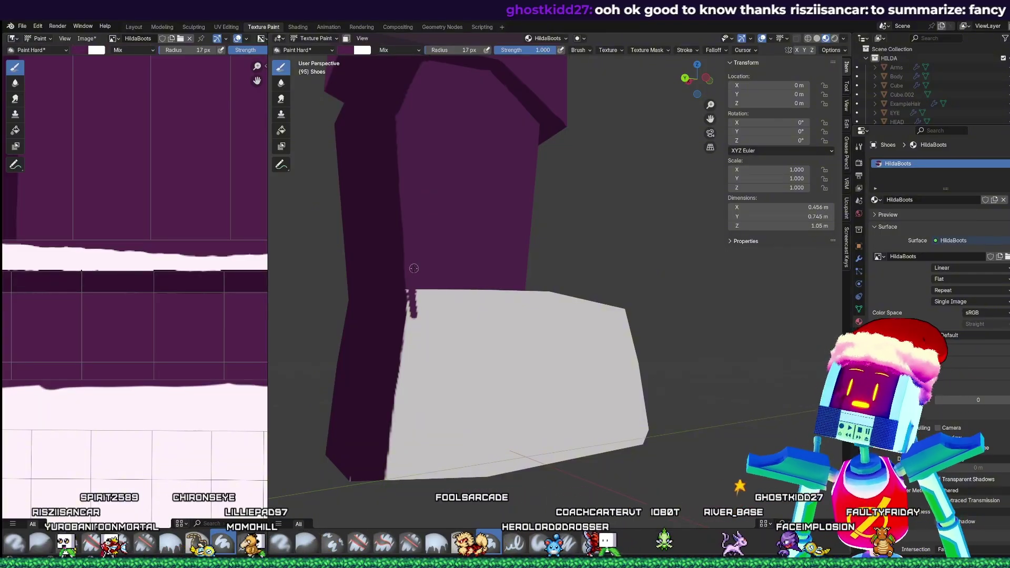
{"action": "key", "text": "f"}
{"action": "left_click", "coordinate": [419, 270]}
{"action": "mouse_move", "coordinate": [414, 274]}
{"action": "left_mouse_down"}
{"action": "mouse_move", "coordinate": [401, 471]}
{"action": "mouse_move", "coordinate": [420, 431]}
{"action": "mouse_move", "coordinate": [415, 443]}
{"action": "left_mouse_up"}
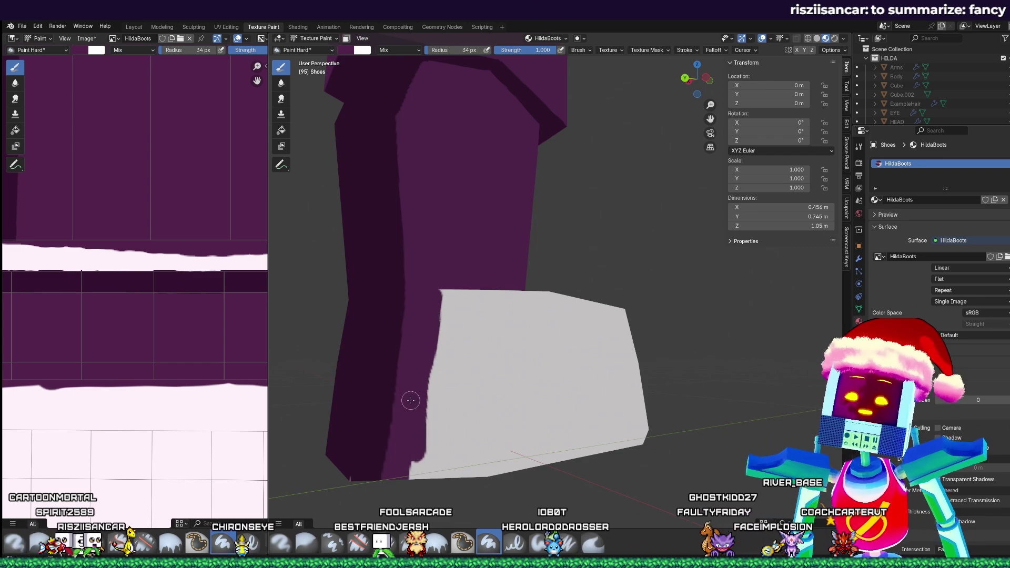
- Enlarge the brush radius to 67 px and cover the rest of this side of the foot with the shaft's purple
{"action": "key", "text": "f"}
{"action": "left_click", "coordinate": [441, 322]}
{"action": "mouse_move", "coordinate": [449, 284]}
{"action": "left_mouse_down"}
{"action": "mouse_move", "coordinate": [442, 382]}
{"action": "mouse_move", "coordinate": [451, 431]}
{"action": "mouse_move", "coordinate": [474, 271]}
{"action": "mouse_move", "coordinate": [486, 270]}
{"action": "mouse_move", "coordinate": [477, 453]}
{"action": "mouse_move", "coordinate": [504, 404]}
{"action": "mouse_move", "coordinate": [523, 279]}
{"action": "mouse_move", "coordinate": [545, 275]}
{"action": "mouse_move", "coordinate": [520, 354]}
{"action": "mouse_move", "coordinate": [525, 428]}
{"action": "mouse_move", "coordinate": [547, 480]}
{"action": "mouse_move", "coordinate": [570, 433]}
{"action": "mouse_move", "coordinate": [593, 302]}
{"action": "mouse_move", "coordinate": [639, 338]}
{"action": "mouse_move", "coordinate": [638, 401]}
{"action": "mouse_move", "coordinate": [651, 392]}
{"action": "left_mouse_up"}
{"action": "mouse_move", "coordinate": [661, 367]}
{"action": "middle_mouse_down"}
{"action": "mouse_move", "coordinate": [574, 429]}
{"action": "mouse_move", "coordinate": [614, 414]}
{"action": "mouse_move", "coordinate": [606, 396]}
{"action": "middle_mouse_up"}
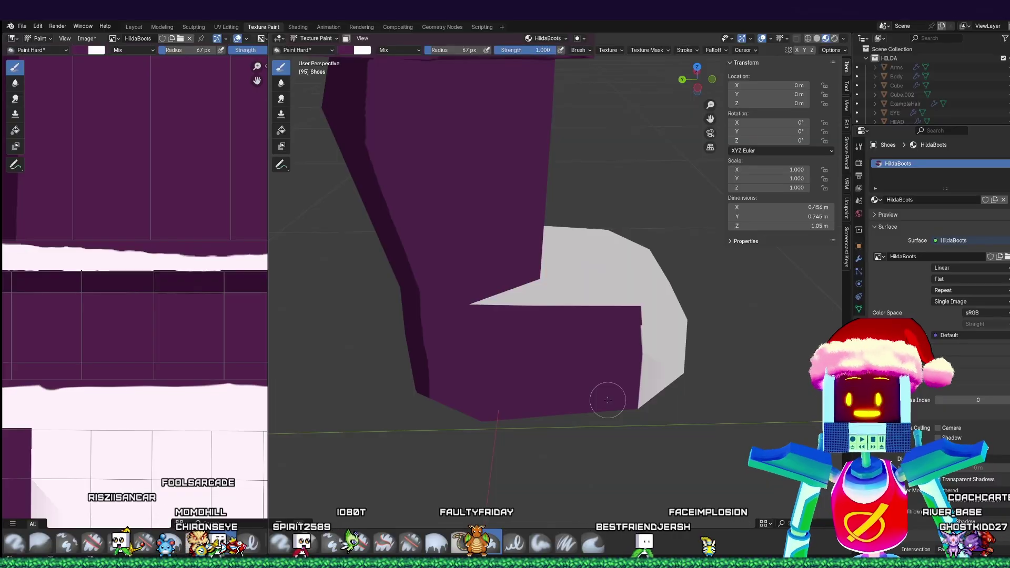
{"action": "mouse_move", "coordinate": [467, 305]}
{"action": "left_mouse_down"}
{"action": "mouse_move", "coordinate": [576, 267]}
{"action": "mouse_move", "coordinate": [548, 225]}
{"action": "left_mouse_up"}
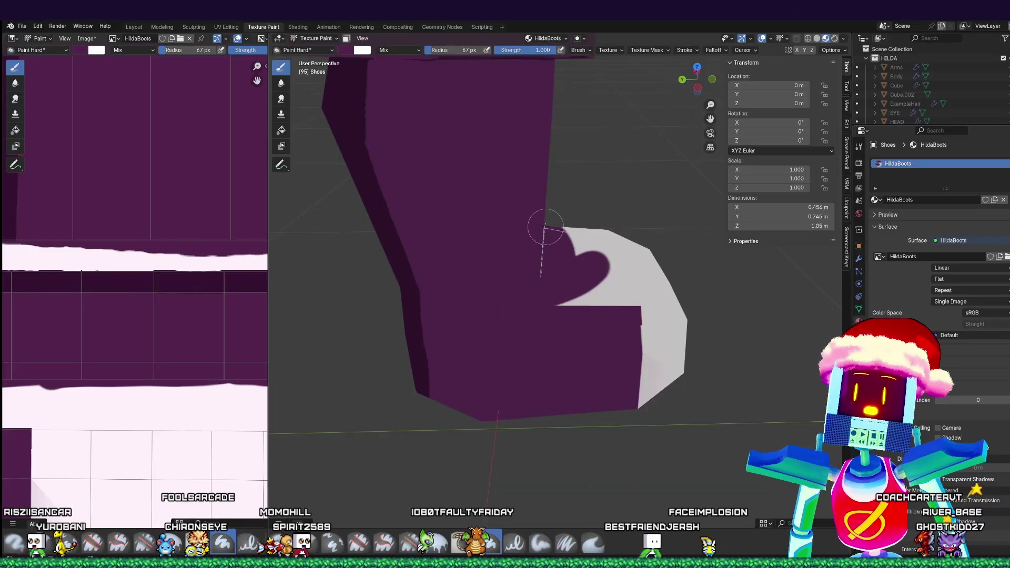
{"action": "mouse_move", "coordinate": [593, 298]}
{"action": "left_mouse_down"}
{"action": "mouse_move", "coordinate": [647, 295]}
{"action": "mouse_move", "coordinate": [658, 337]}
{"action": "mouse_move", "coordinate": [652, 400]}
{"action": "left_mouse_up"}
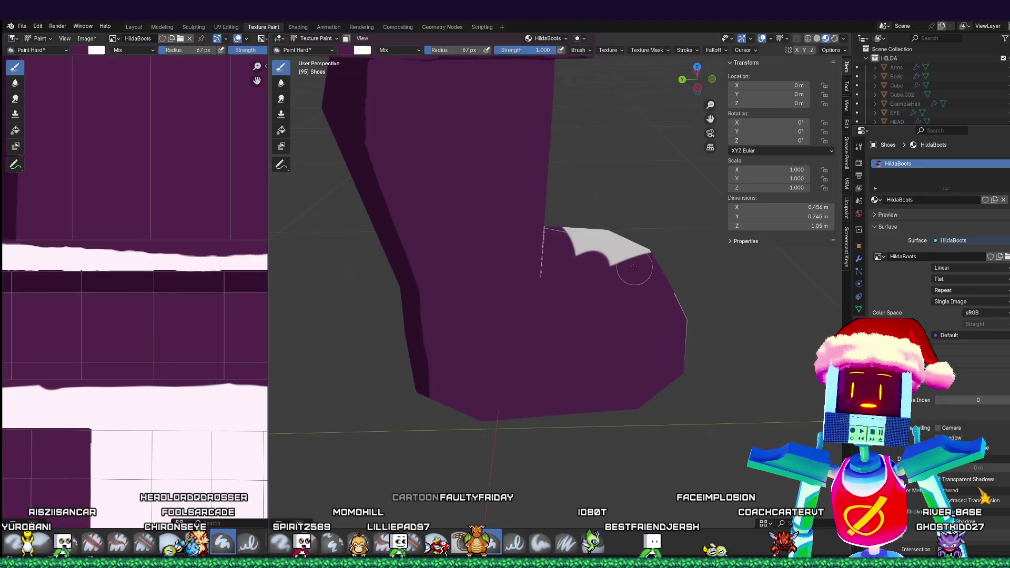
- Paint the foot's opposite side, top and toe in the shaft's purple until the remaining white areas are covered
{"action": "middle_click_drag", "start_coordinate": [634, 267], "coordinate": [455, 313]}
{"action": "scroll", "coordinate": [564, 309], "scroll_direction": "down", "scroll_amount": 2}
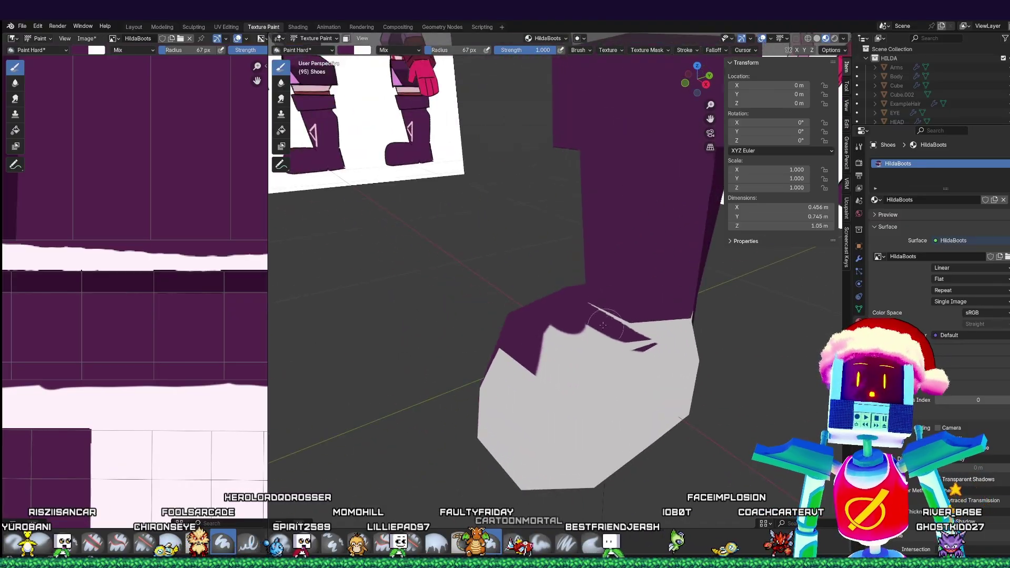
{"action": "mouse_move", "coordinate": [602, 324]}
{"action": "middle_mouse_down"}
{"action": "mouse_move", "coordinate": [634, 368]}
{"action": "mouse_move", "coordinate": [582, 308]}
{"action": "middle_mouse_up"}
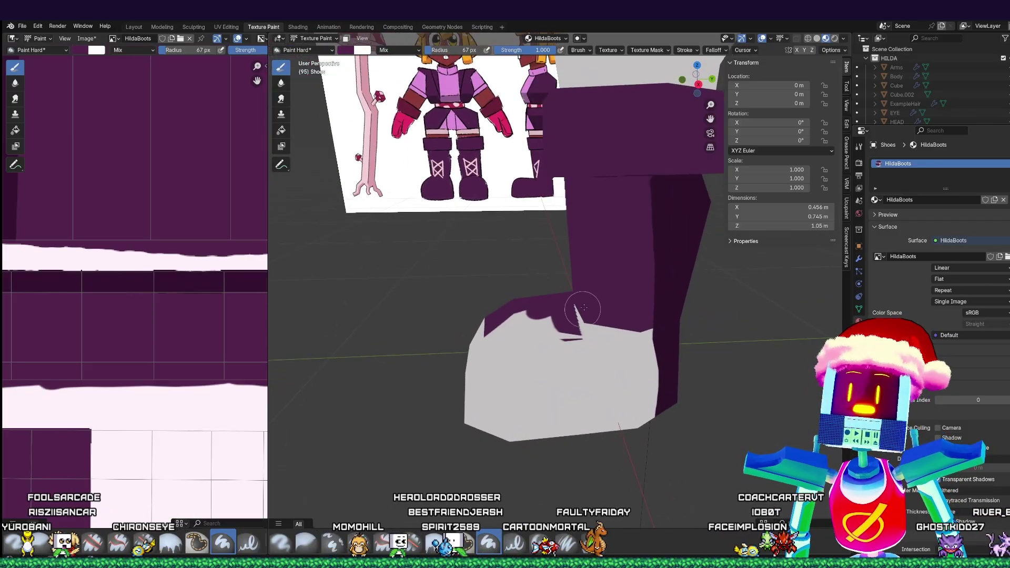
{"action": "mouse_move", "coordinate": [582, 308]}
{"action": "left_mouse_down"}
{"action": "mouse_move", "coordinate": [578, 363]}
{"action": "mouse_move", "coordinate": [605, 399]}
{"action": "mouse_move", "coordinate": [604, 333]}
{"action": "mouse_move", "coordinate": [636, 322]}
{"action": "left_mouse_up"}
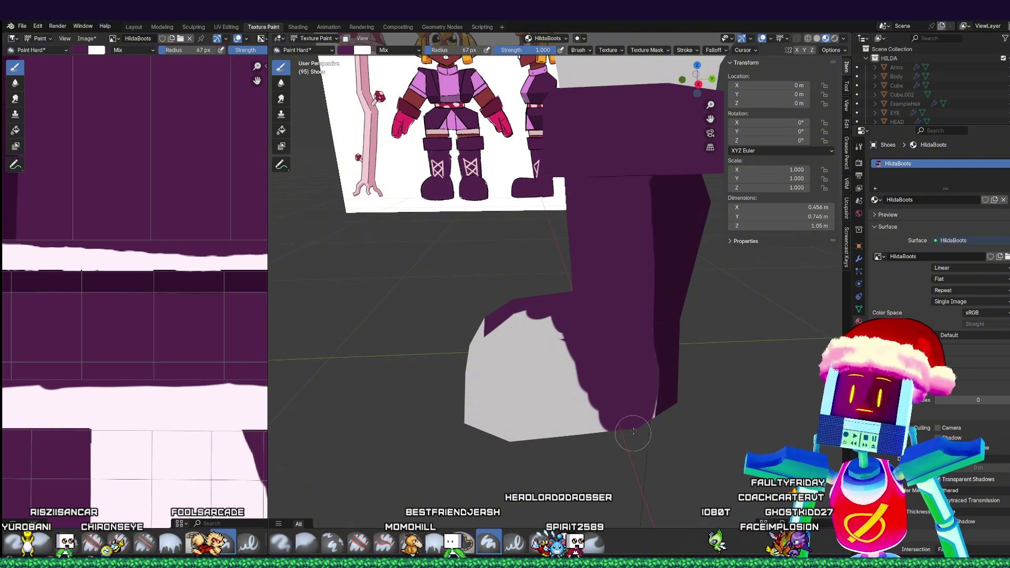
{"action": "mouse_move", "coordinate": [620, 375]}
{"action": "left_mouse_down"}
{"action": "mouse_move", "coordinate": [579, 389]}
{"action": "mouse_move", "coordinate": [557, 368]}
{"action": "mouse_move", "coordinate": [526, 378]}
{"action": "mouse_move", "coordinate": [524, 457]}
{"action": "mouse_move", "coordinate": [480, 343]}
{"action": "mouse_move", "coordinate": [456, 437]}
{"action": "left_mouse_up"}
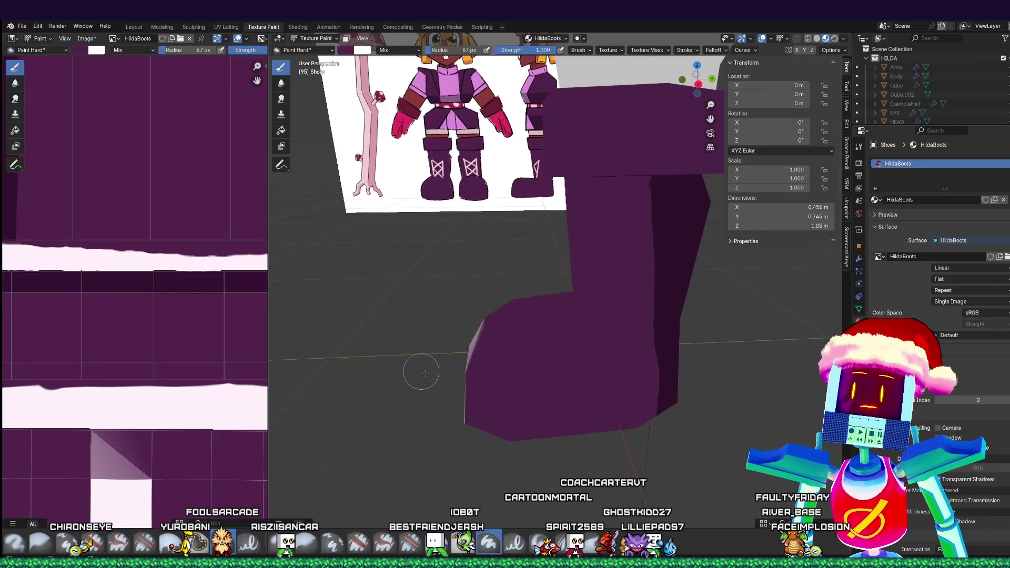
{"action": "middle_click_drag", "start_coordinate": [421, 367], "coordinate": [537, 388]}
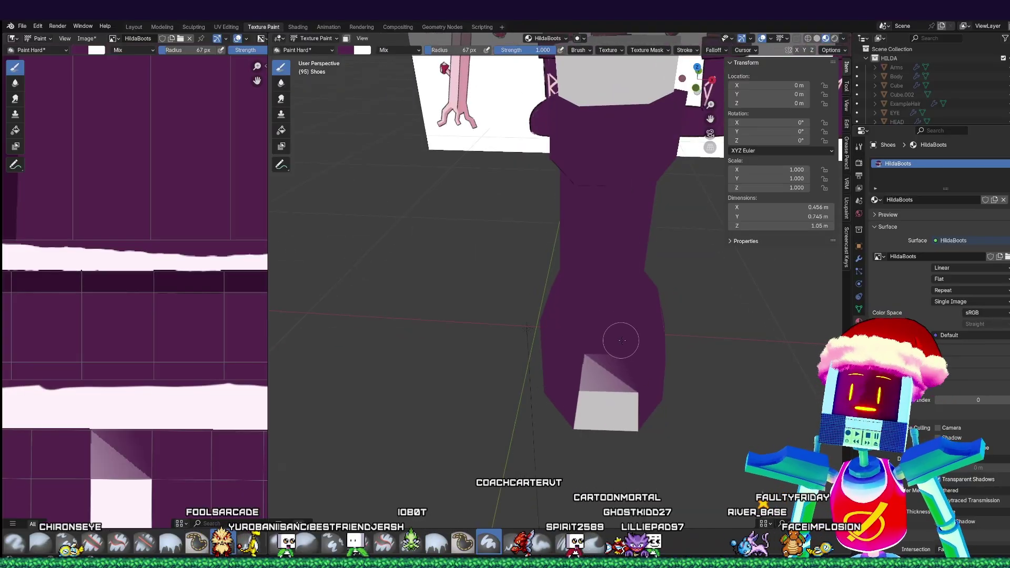
{"action": "mouse_move", "coordinate": [547, 389]}
{"action": "left_mouse_down"}
{"action": "mouse_move", "coordinate": [642, 402]}
{"action": "mouse_move", "coordinate": [563, 438]}
{"action": "left_mouse_up"}
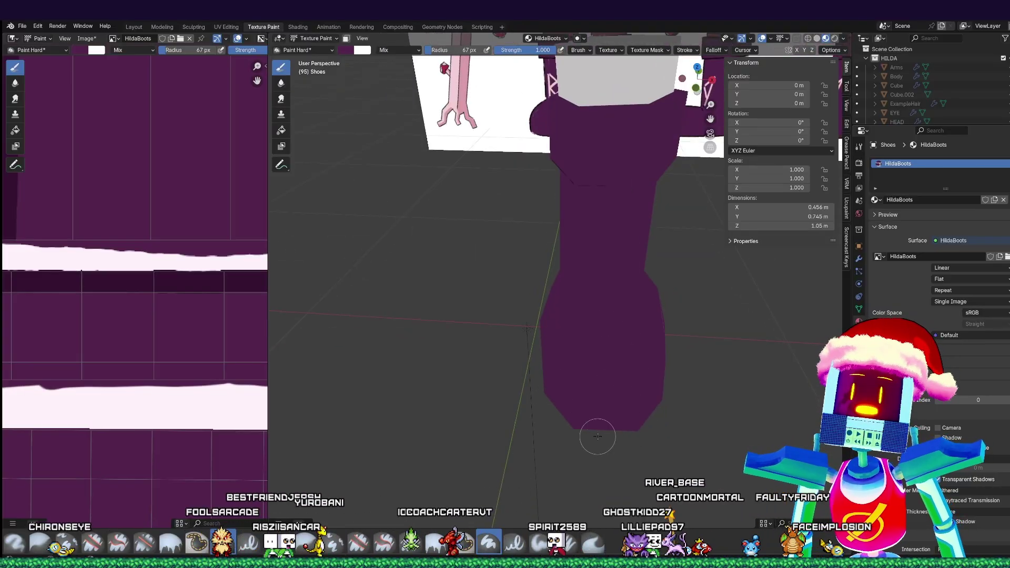
- Lighten the brush color to #672D60 and paint a test dab on the cuff near its upper rim
{"action": "middle_click_drag", "start_coordinate": [638, 401], "coordinate": [617, 349]}
{"action": "middle_click_drag", "start_coordinate": [584, 312], "coordinate": [445, 364]}
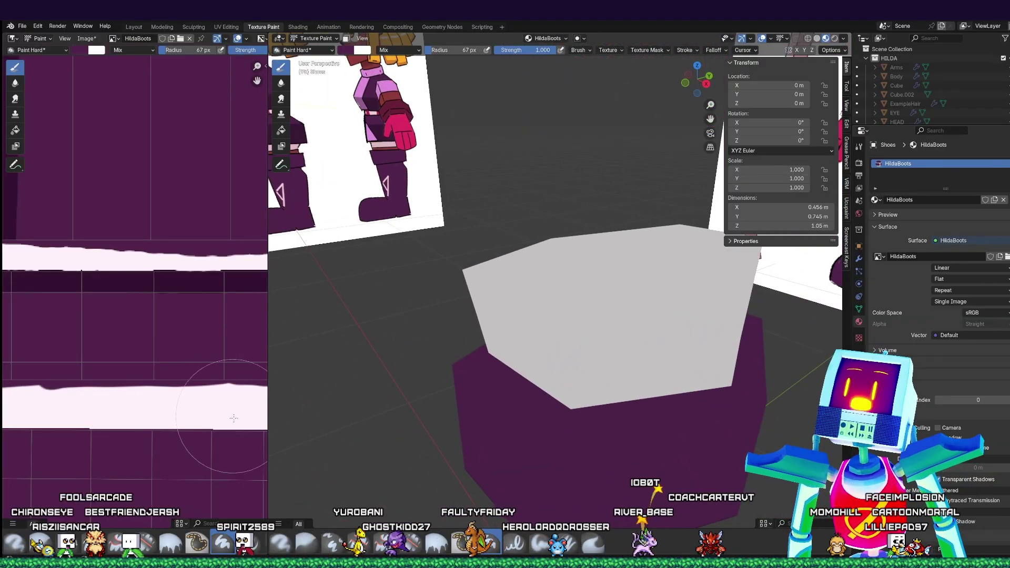
{"action": "scroll", "coordinate": [233, 418], "scroll_direction": "down", "scroll_amount": 3}
{"action": "middle_click_drag", "start_coordinate": [276, 413], "coordinate": [412, 306]}
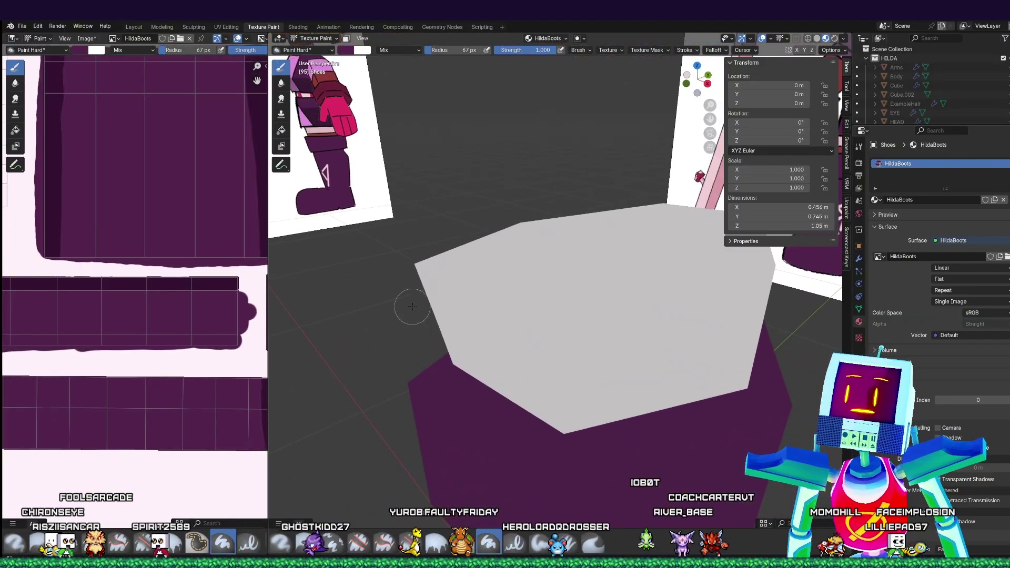
{"action": "left_click", "coordinate": [346, 51]}
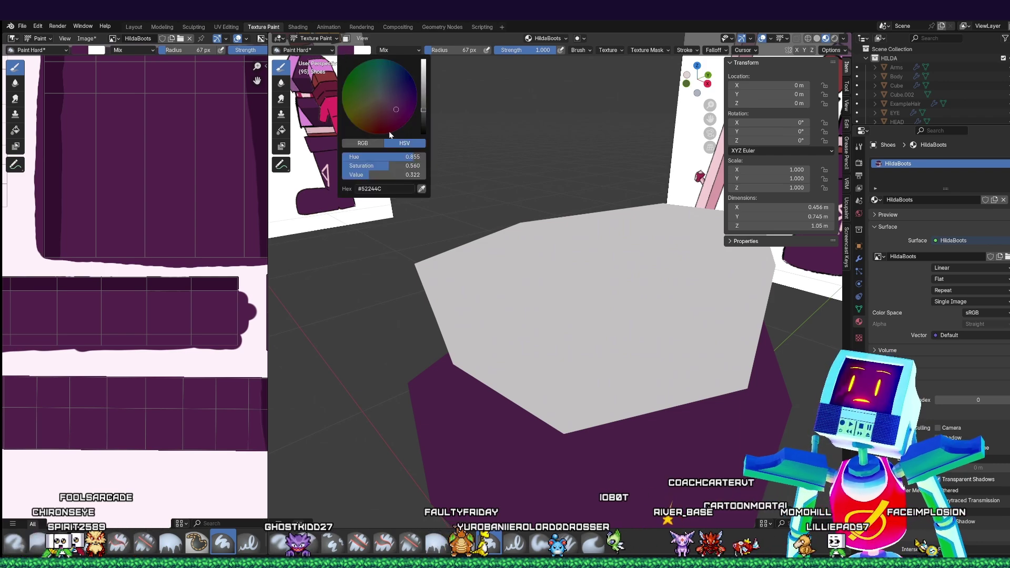
{"action": "left_click_drag", "start_coordinate": [423, 112], "coordinate": [423, 103]}
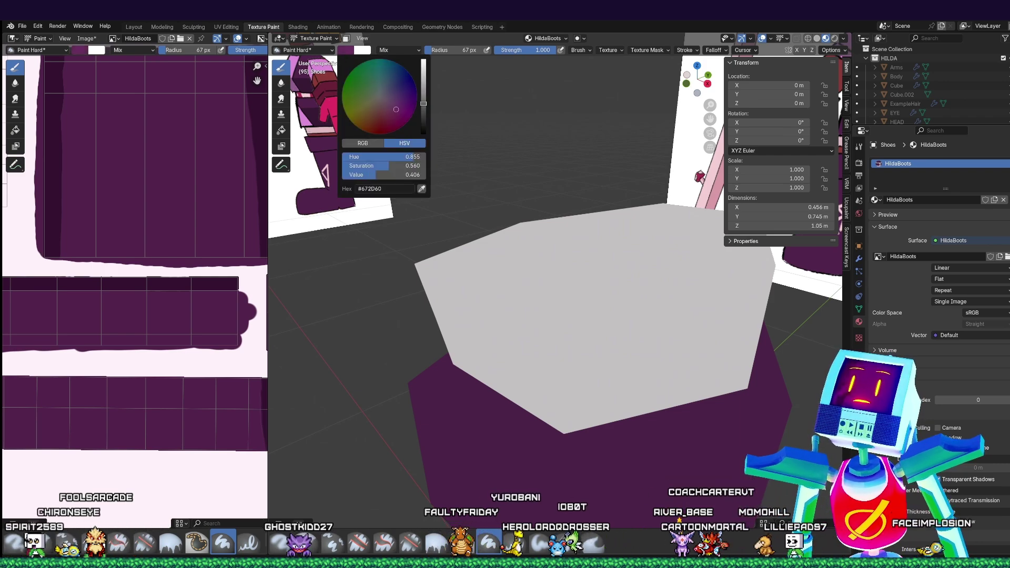
{"action": "key", "text": "ctrl+z"}
{"action": "mouse_move", "coordinate": [526, 435]}
{"action": "middle_mouse_down"}
{"action": "mouse_move", "coordinate": [507, 413]}
{"action": "mouse_move", "coordinate": [499, 426]}
{"action": "middle_mouse_up"}
{"action": "left_click", "coordinate": [513, 411]}
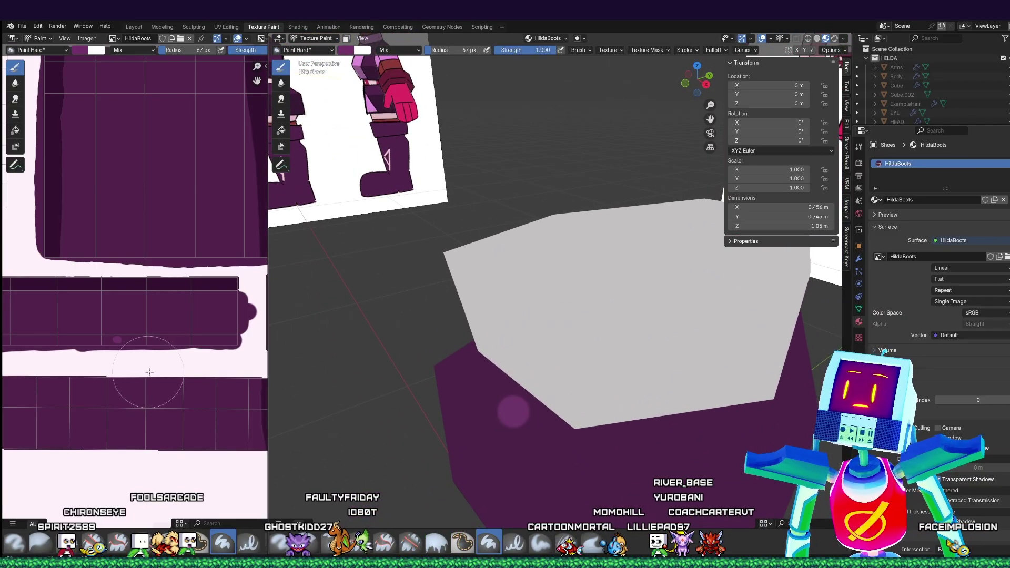
- Widen the image editor, reduce the brush radius to 12 px and paint a lighter purple band along the lowest row of the cuff's UV strip
{"action": "scroll", "coordinate": [120, 351], "scroll_direction": "up", "scroll_amount": 2}
{"action": "scroll", "coordinate": [122, 380], "scroll_direction": "up", "scroll_amount": 3}
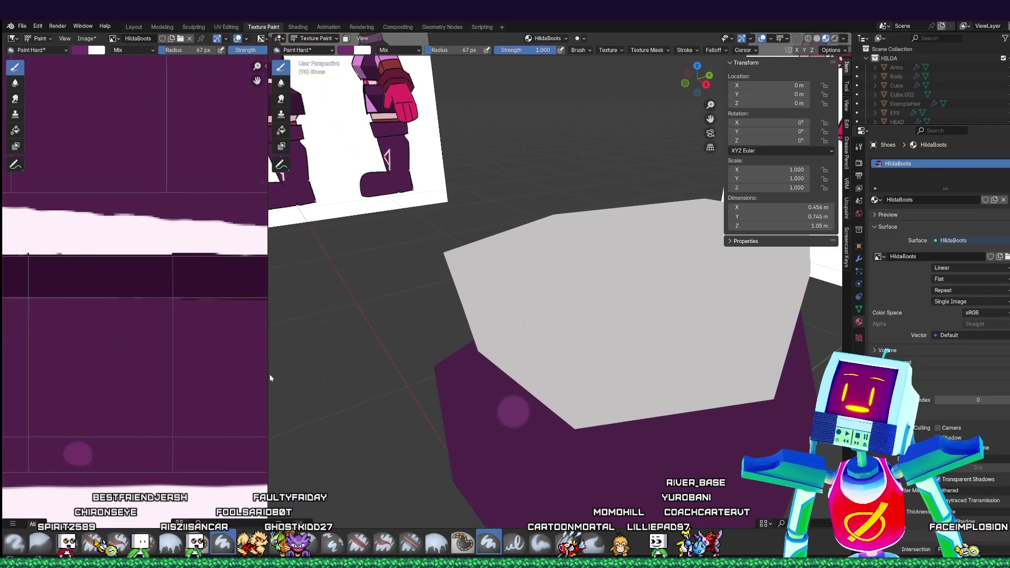
{"action": "left_click_drag", "start_coordinate": [269, 375], "coordinate": [730, 362]}
{"action": "scroll", "coordinate": [622, 365], "scroll_direction": "down", "scroll_amount": 3}
{"action": "scroll", "coordinate": [605, 369], "scroll_direction": "up", "scroll_amount": 3}
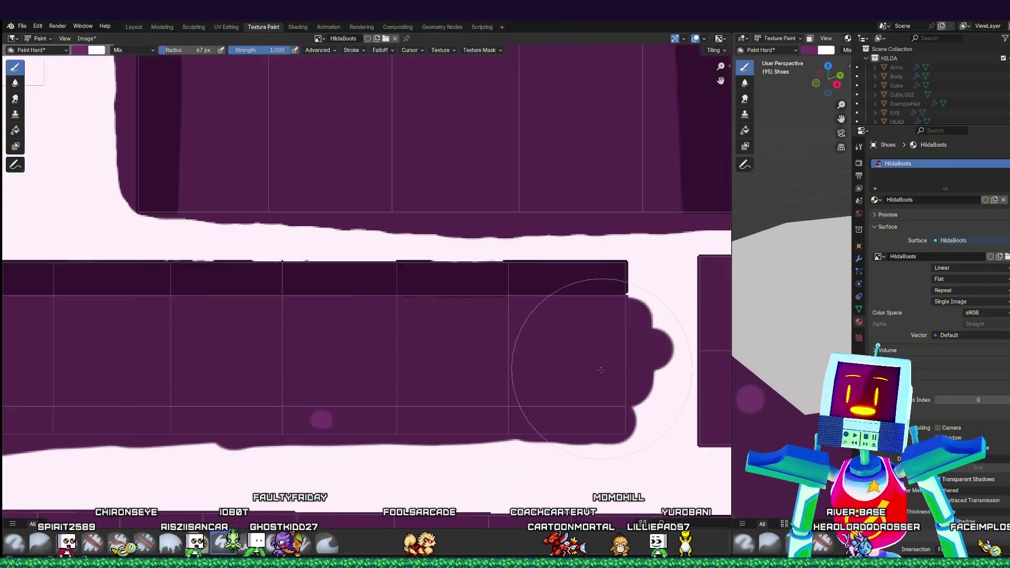
{"action": "scroll", "coordinate": [597, 376], "scroll_direction": "down", "scroll_amount": 1}
{"action": "key", "text": "bracketleft"}
{"action": "key", "text": "bracketleft"}
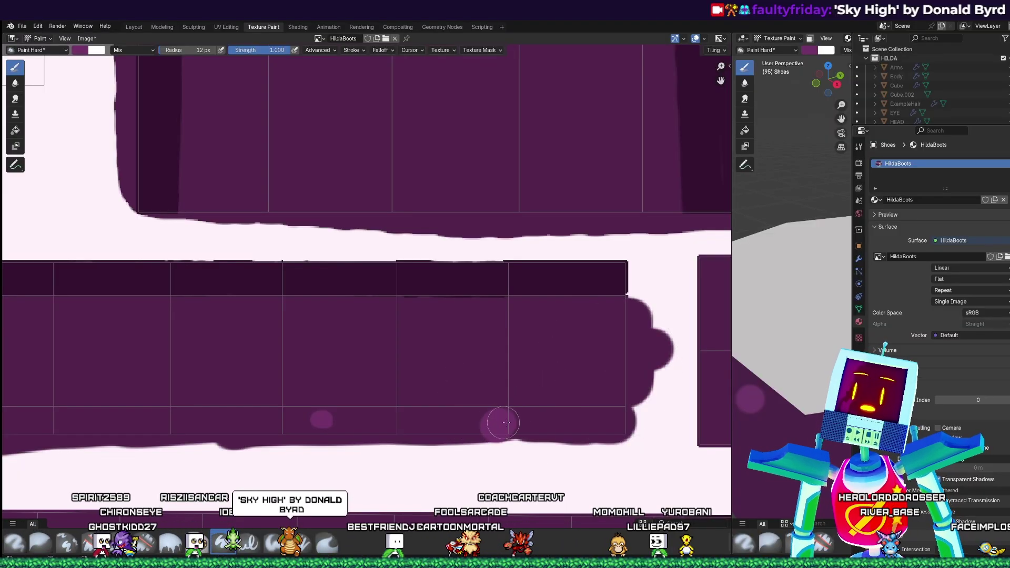
{"action": "left_click_drag", "start_coordinate": [497, 424], "coordinate": [562, 420]}
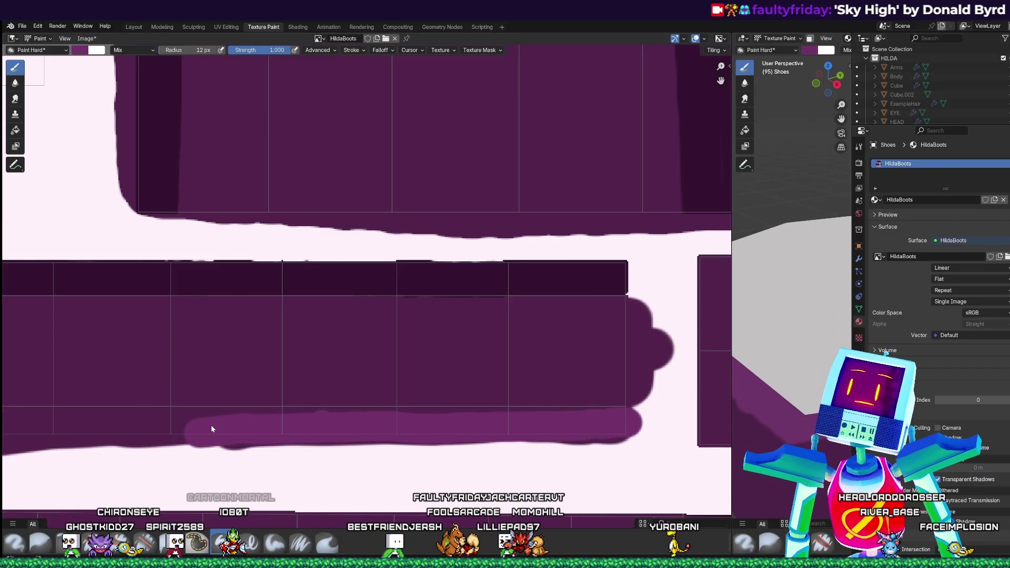
{"action": "mouse_move", "coordinate": [246, 409]}
{"action": "middle_mouse_down"}
{"action": "mouse_move", "coordinate": [433, 397]}
{"action": "mouse_move", "coordinate": [463, 407]}
{"action": "middle_mouse_up"}
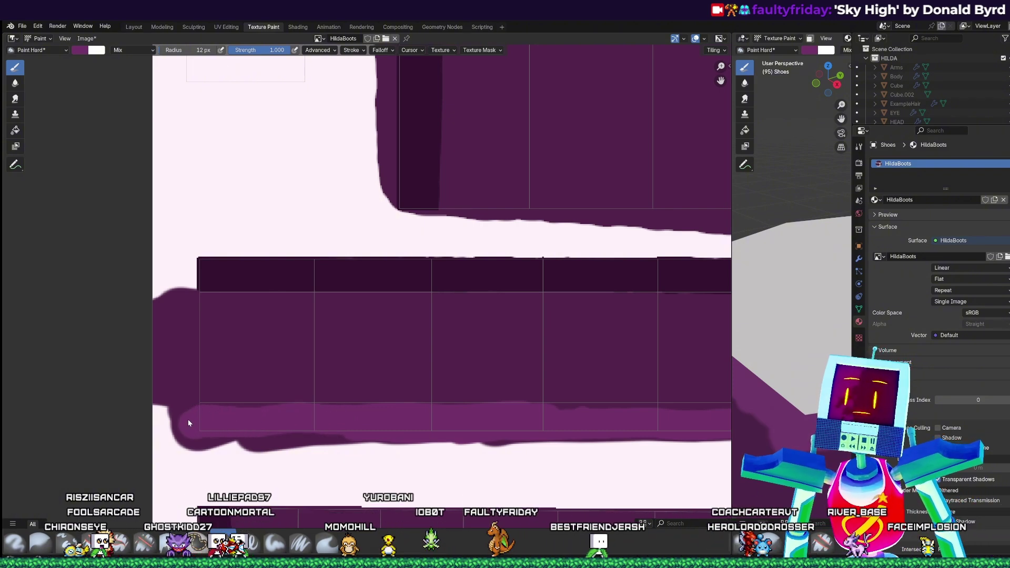
- Even out the lighter purple band along its upper UV line at the beginning of the cuff strip, redoing uneven strokes
{"action": "scroll", "coordinate": [337, 406], "scroll_direction": "up", "scroll_amount": 5}
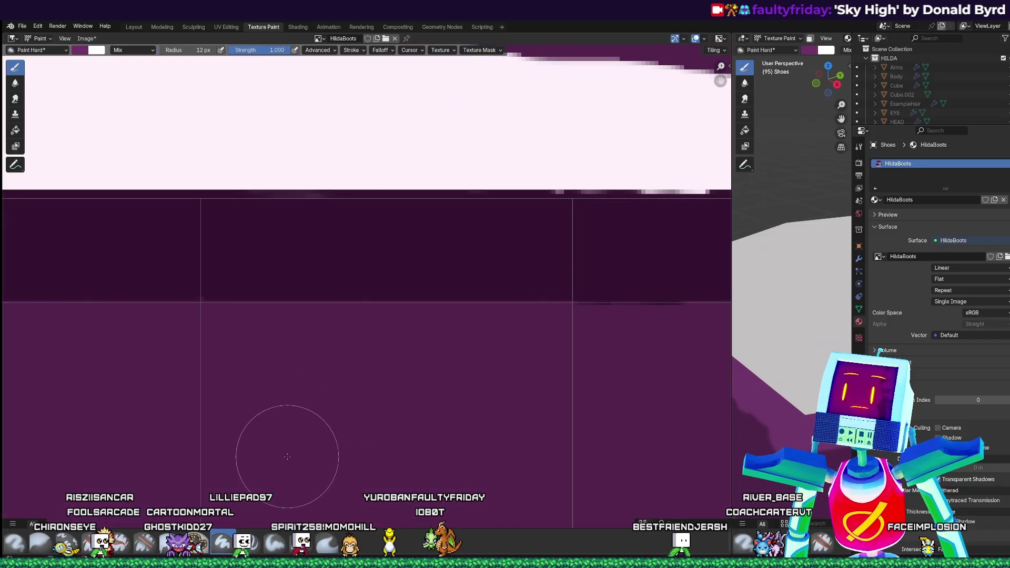
{"action": "middle_click_drag", "start_coordinate": [356, 340], "coordinate": [575, 121]}
{"action": "middle_click_drag", "start_coordinate": [415, 247], "coordinate": [489, 222]}
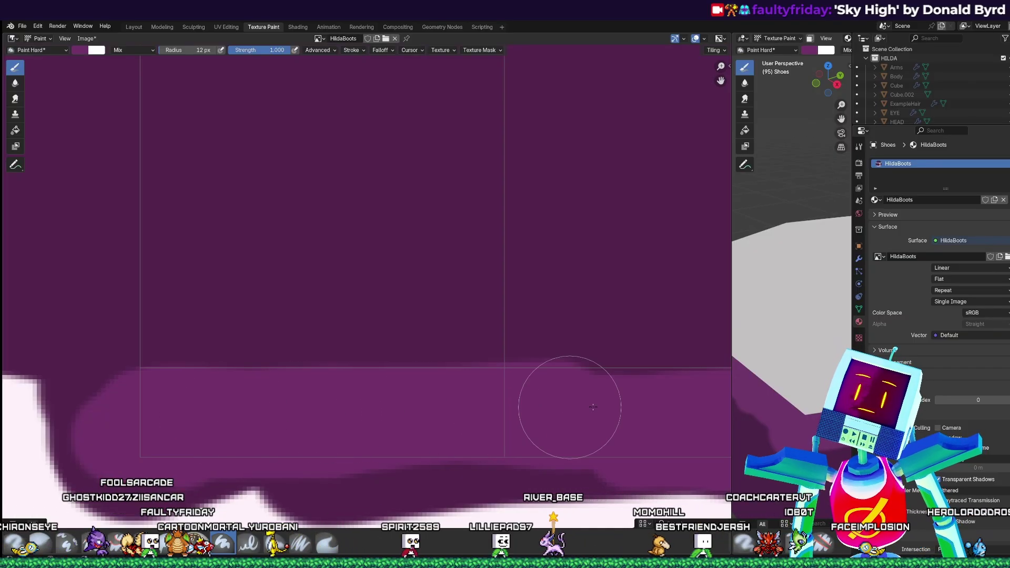
{"action": "key", "text": "ctrl+z"}
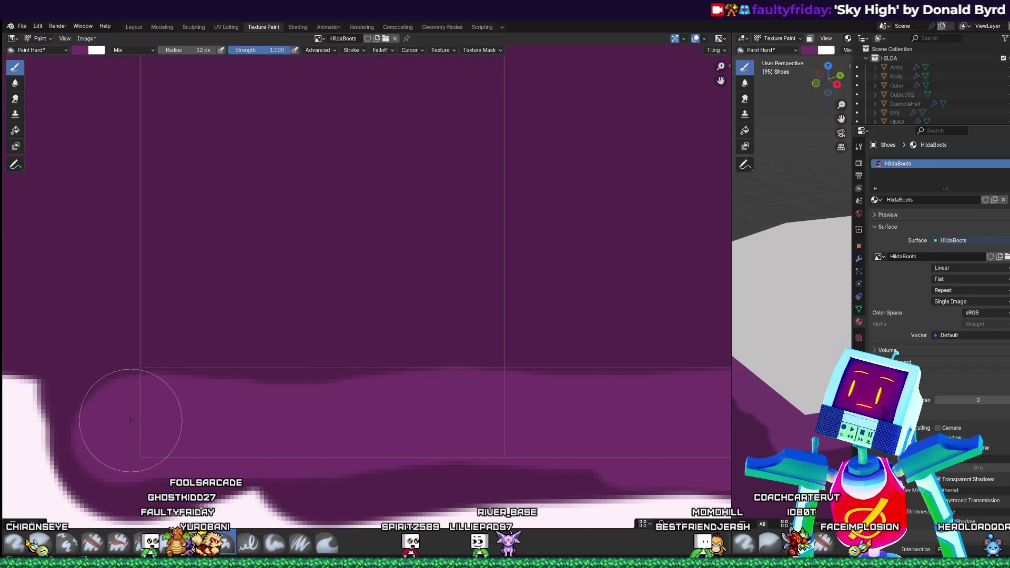
{"action": "left_click_drag", "start_coordinate": [135, 418], "coordinate": [453, 411]}
{"action": "key", "text": "ctrl+z"}
{"action": "left_click_drag", "start_coordinate": [153, 417], "coordinate": [382, 415]}
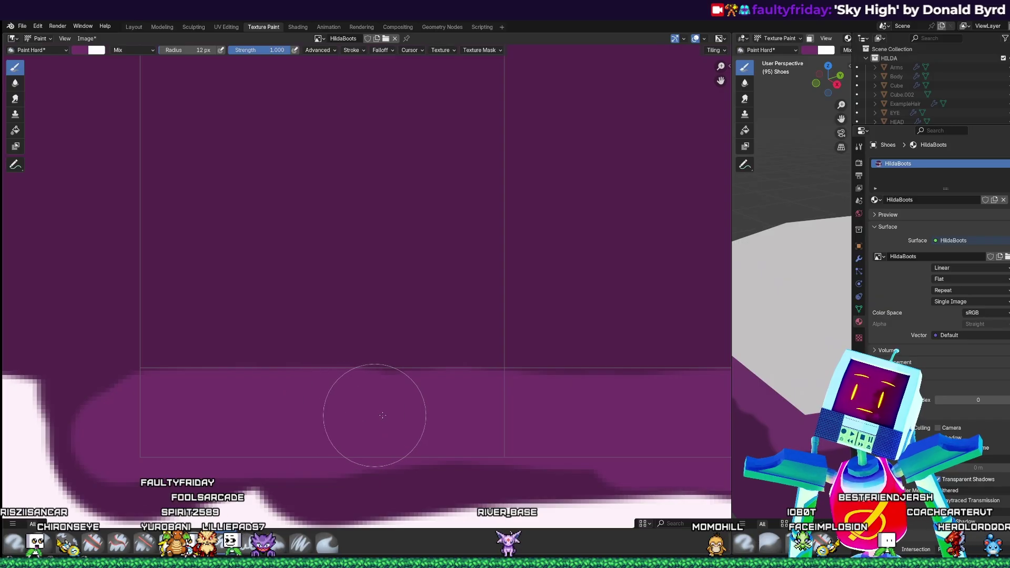
{"action": "left_click_drag", "start_coordinate": [510, 417], "coordinate": [577, 417]}
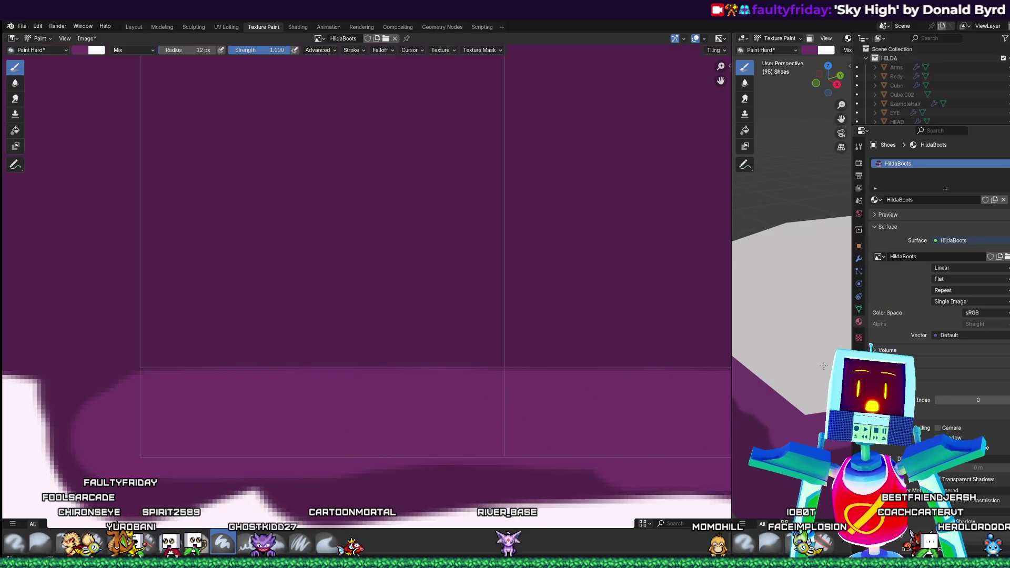
{"action": "middle_click_drag", "start_coordinate": [755, 372], "coordinate": [729, 327], "text": "shift"}
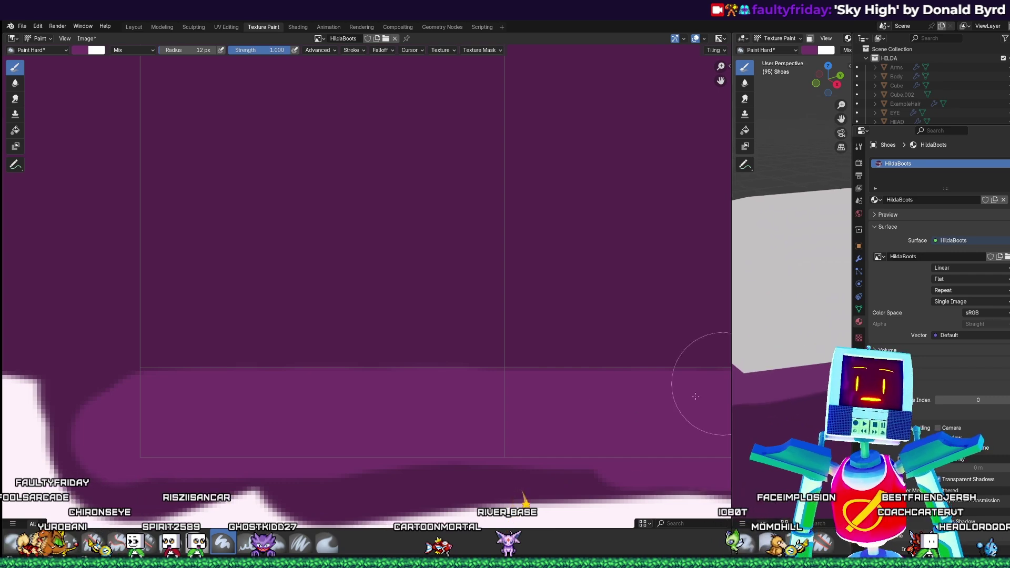
- Extend the lighter purple band up to its upper UV line across the middle faces of the cuff strip
{"action": "mouse_move", "coordinate": [640, 403]}
{"action": "middle_mouse_down"}
{"action": "mouse_move", "coordinate": [499, 379]}
{"action": "mouse_move", "coordinate": [192, 372]}
{"action": "mouse_move", "coordinate": [148, 384]}
{"action": "middle_mouse_up"}
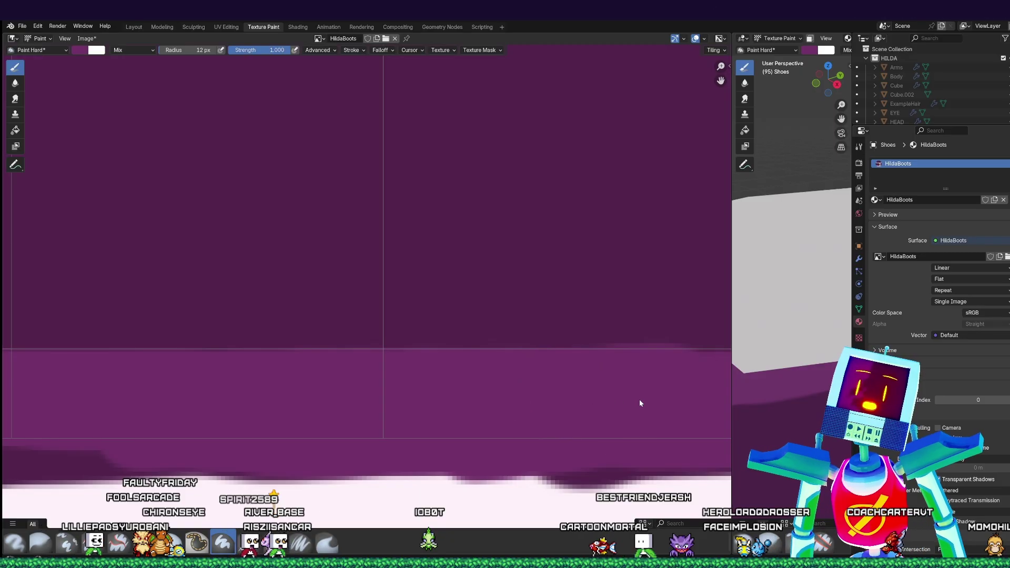
{"action": "middle_click_drag", "start_coordinate": [677, 400], "coordinate": [94, 356]}
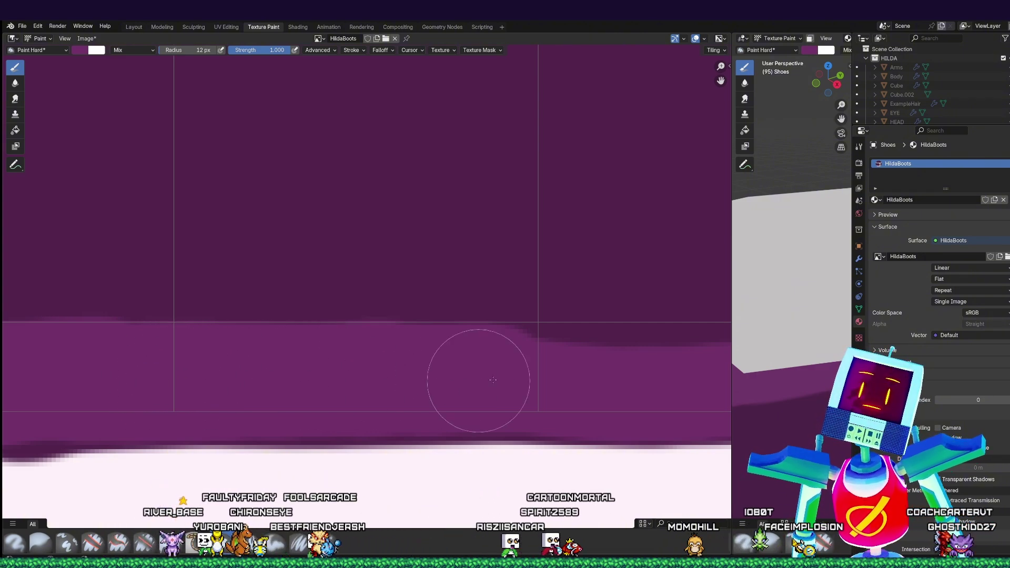
{"action": "left_click_drag", "start_coordinate": [588, 378], "coordinate": [633, 376]}
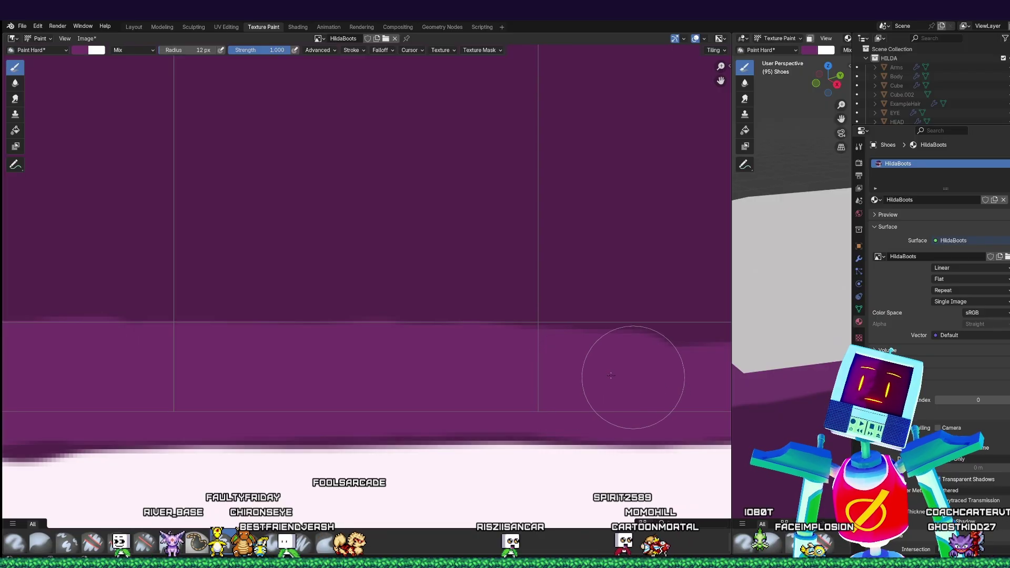
{"action": "key", "text": "ctrl+z"}
{"action": "left_click_drag", "start_coordinate": [454, 372], "coordinate": [733, 375]}
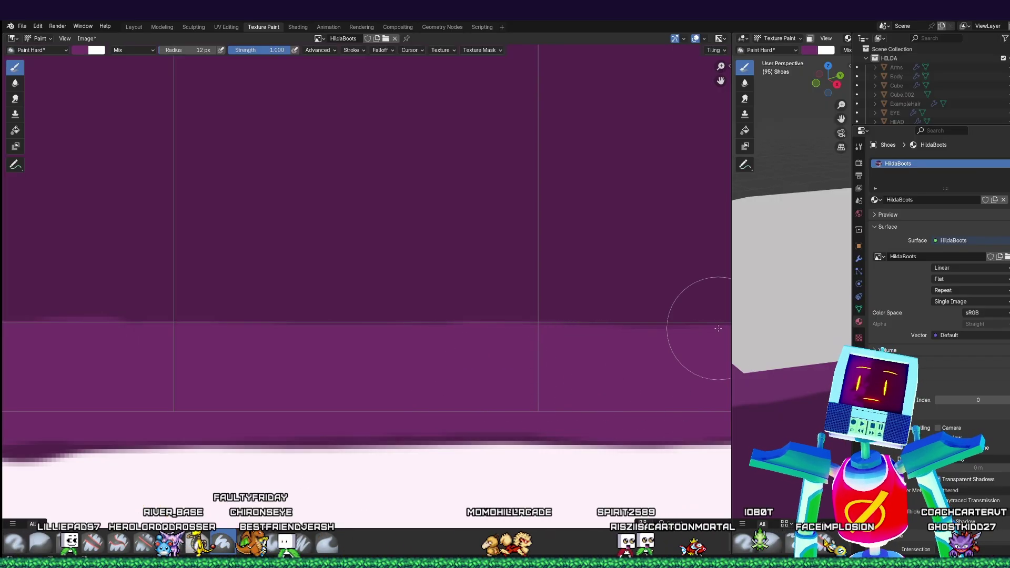
- Fill the remaining gap below the band's upper UV line with lighter purple through to the far end of the cuff strip
{"action": "middle_click_drag", "start_coordinate": [638, 340], "coordinate": [362, 333]}
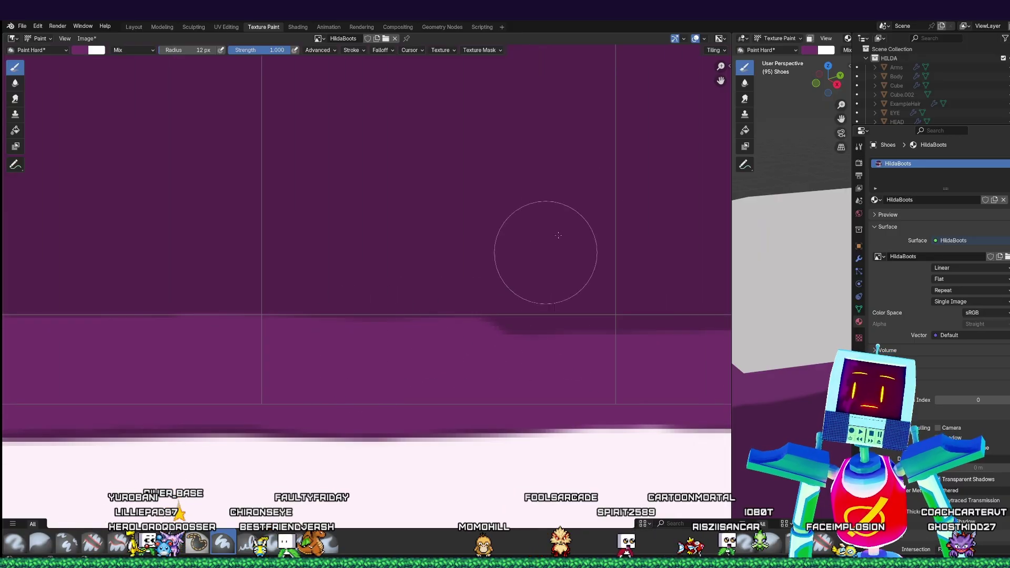
{"action": "middle_click_drag", "start_coordinate": [453, 229], "coordinate": [277, 252]}
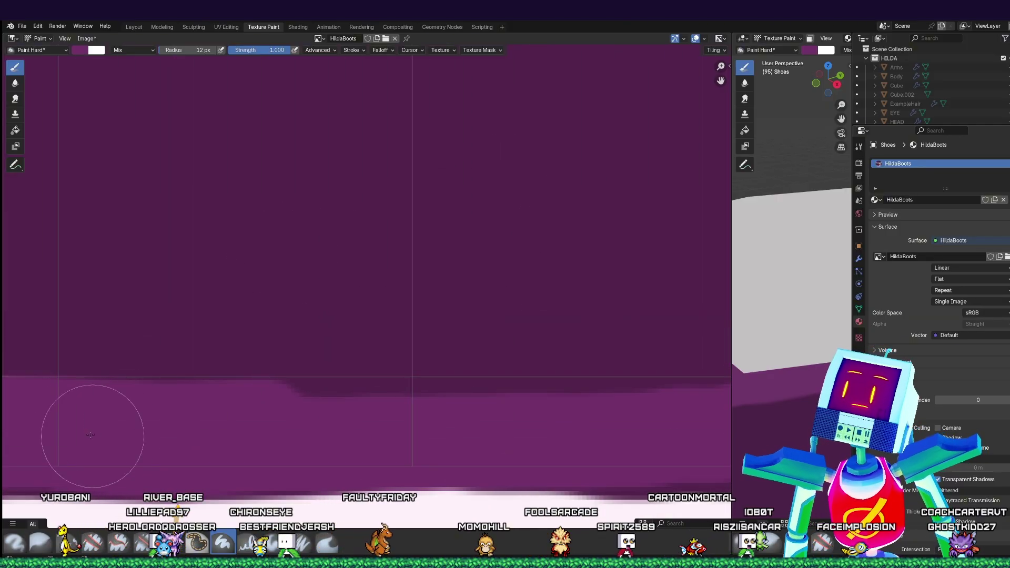
{"action": "mouse_move", "coordinate": [119, 421]}
{"action": "left_mouse_down"}
{"action": "mouse_move", "coordinate": [187, 412]}
{"action": "mouse_move", "coordinate": [220, 431]}
{"action": "mouse_move", "coordinate": [434, 420]}
{"action": "left_mouse_up"}
{"action": "key", "text": "ctrl+z"}
{"action": "key", "text": "ctrl+z"}
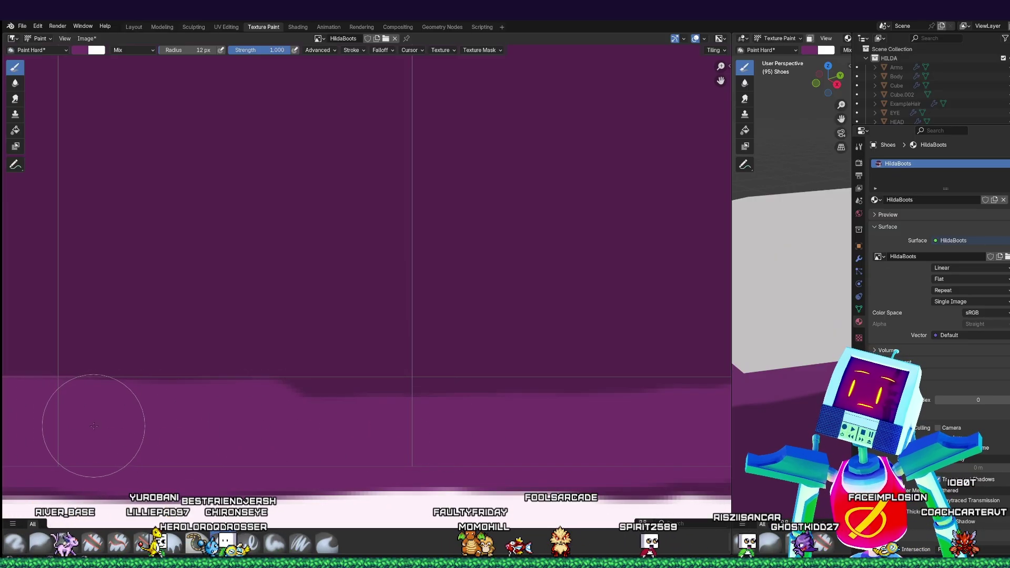
{"action": "mouse_move", "coordinate": [304, 425]}
{"action": "left_mouse_down"}
{"action": "mouse_move", "coordinate": [439, 414]}
{"action": "mouse_move", "coordinate": [660, 421]}
{"action": "mouse_move", "coordinate": [790, 413]}
{"action": "left_mouse_up"}
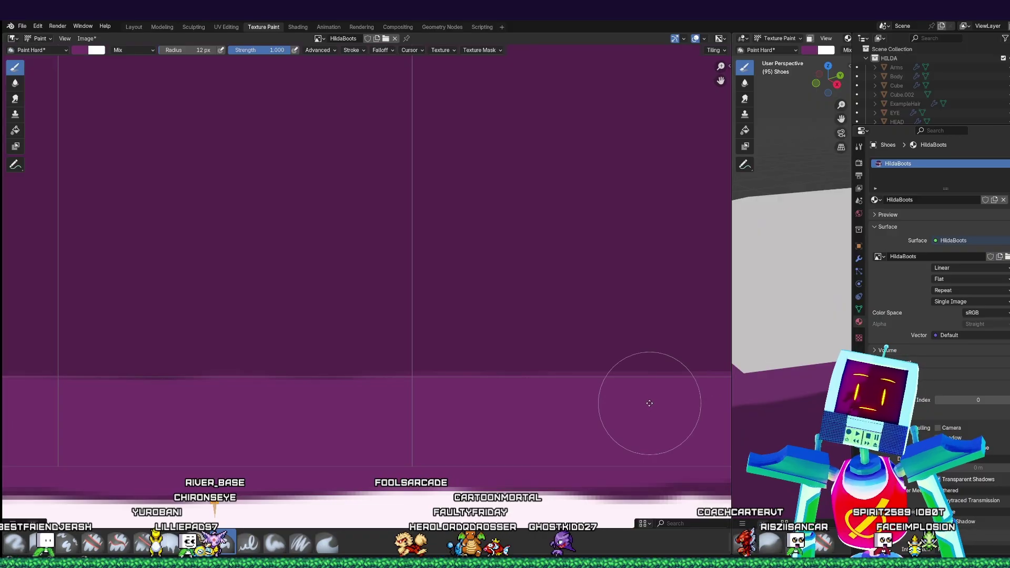
- Widen the 3D viewport and examine the boot cuff's underside, sides and lighter rim from several angles
{"action": "scroll", "coordinate": [276, 383], "scroll_direction": "down", "scroll_amount": 5}
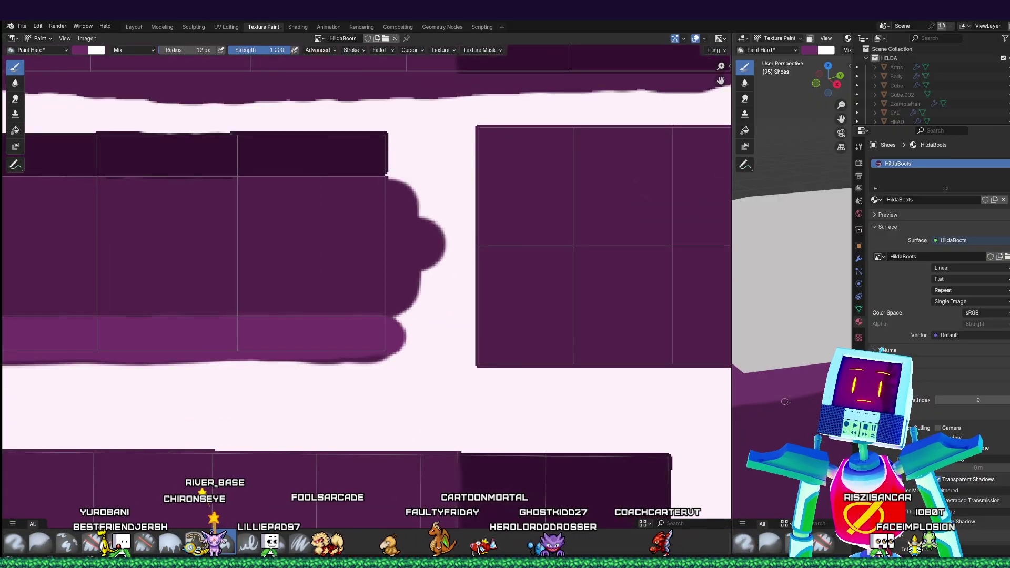
{"action": "scroll", "coordinate": [782, 417], "scroll_direction": "down", "scroll_amount": 2}
{"action": "scroll", "coordinate": [789, 402], "scroll_direction": "down", "scroll_amount": 4}
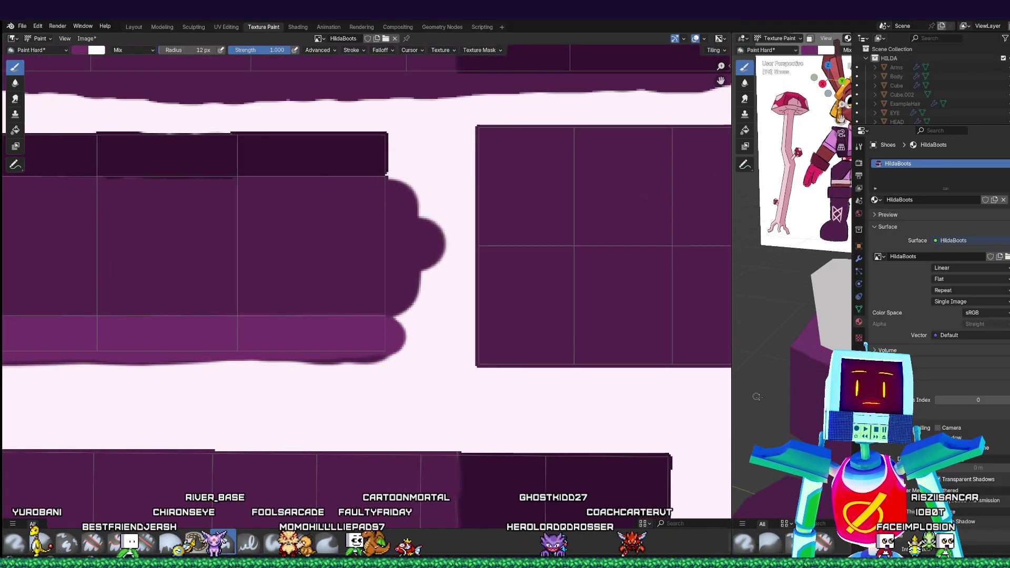
{"action": "left_click_drag", "start_coordinate": [732, 394], "coordinate": [371, 398]}
{"action": "scroll", "coordinate": [737, 397], "scroll_direction": "up", "scroll_amount": 3}
{"action": "middle_click_drag", "start_coordinate": [761, 396], "coordinate": [616, 217]}
{"action": "scroll", "coordinate": [594, 435], "scroll_direction": "down", "scroll_amount": 2}
{"action": "scroll", "coordinate": [690, 445], "scroll_direction": "up", "scroll_amount": 5}
{"action": "scroll", "coordinate": [685, 445], "scroll_direction": "up", "scroll_amount": 1}
{"action": "scroll", "coordinate": [653, 452], "scroll_direction": "down", "scroll_amount": 3}
{"action": "scroll", "coordinate": [653, 453], "scroll_direction": "up", "scroll_amount": 2}
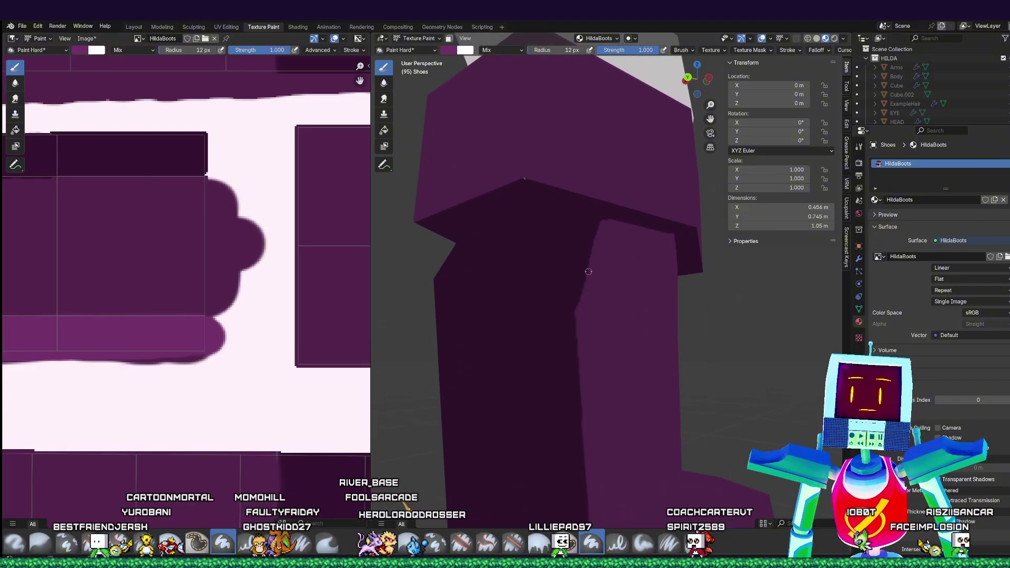
{"action": "scroll", "coordinate": [583, 283], "scroll_direction": "up", "scroll_amount": 2}
{"action": "scroll", "coordinate": [580, 282], "scroll_direction": "down", "scroll_amount": 2}
{"action": "middle_click_drag", "start_coordinate": [593, 256], "coordinate": [580, 335], "text": "shift"}
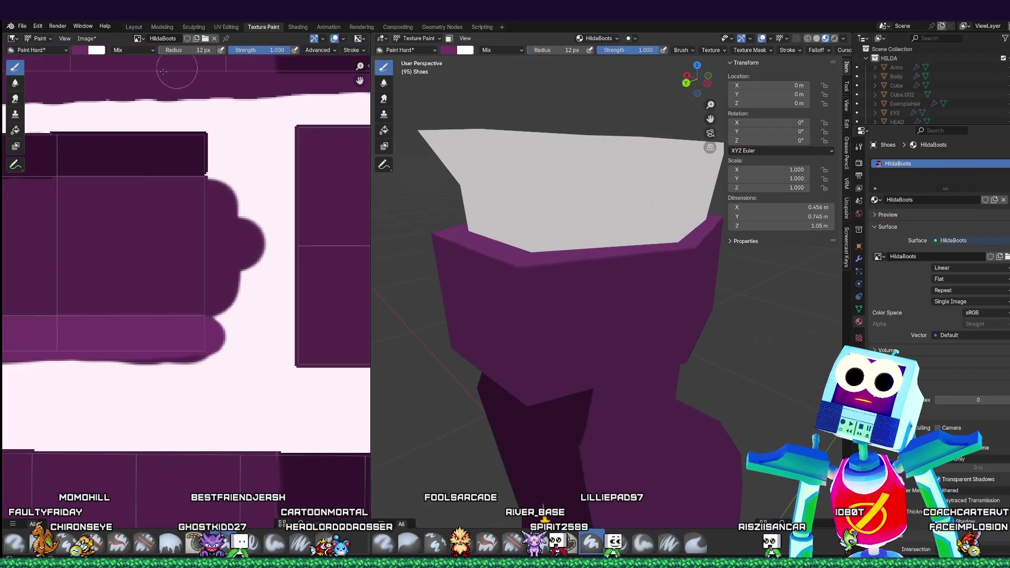
- Sample the dark shading purple, set the brush radius to 18 px and paint a vertical line down the cuff above the shaft's shading edge
{"action": "left_click", "coordinate": [78, 50]}
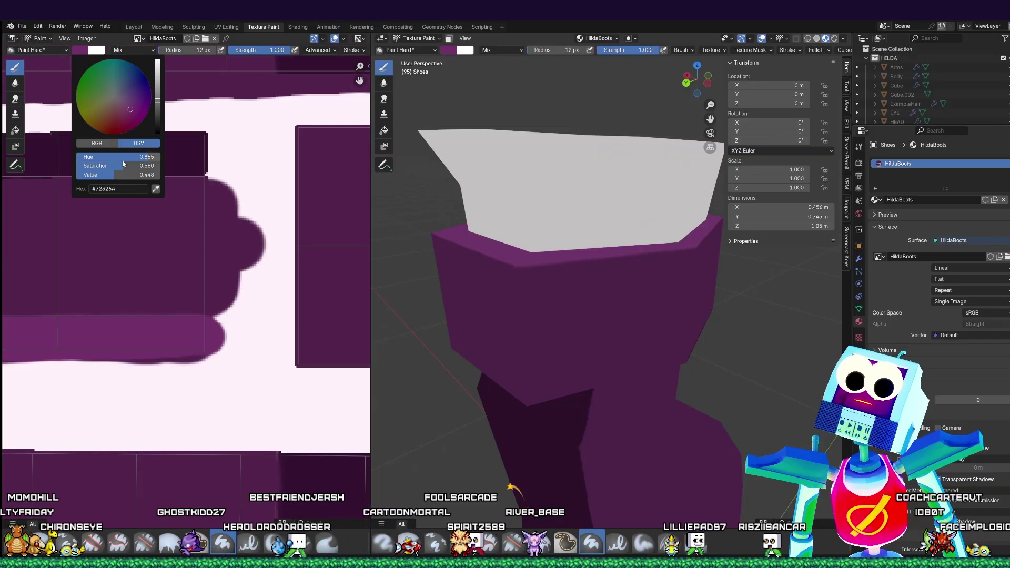
{"action": "left_click", "coordinate": [156, 190]}
{"action": "left_click", "coordinate": [165, 164]}
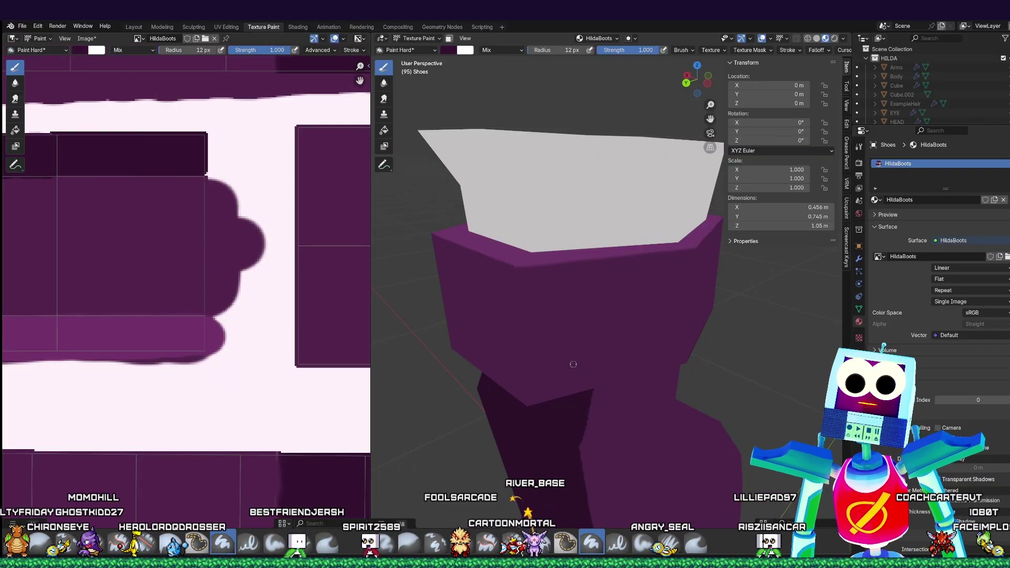
{"action": "middle_click_drag", "start_coordinate": [588, 311], "coordinate": [574, 338]}
{"action": "left_click", "coordinate": [567, 336]}
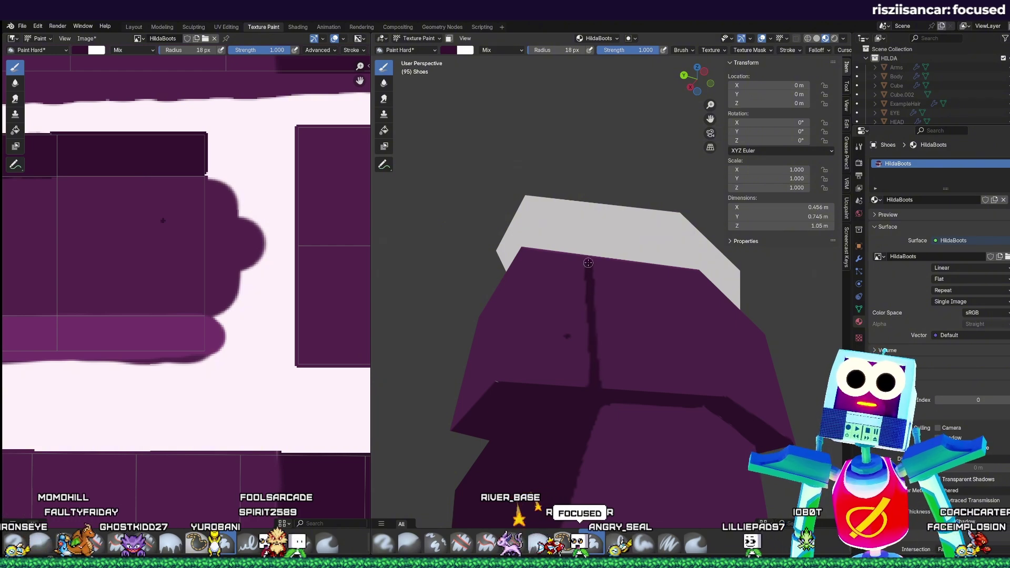
{"action": "left_click_drag", "start_coordinate": [603, 388], "coordinate": [602, 390]}
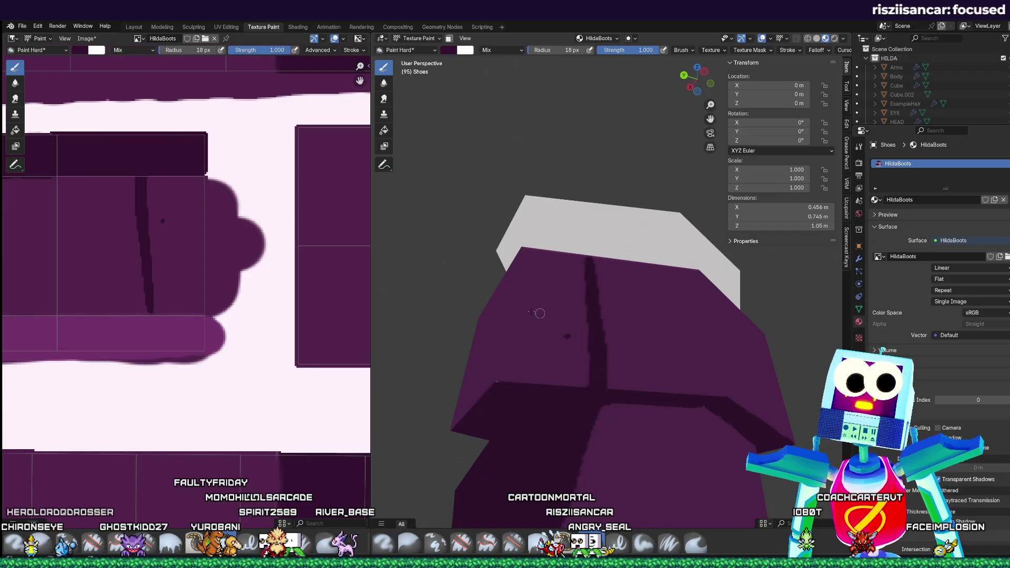
- Paint a second vertical dark line down the cuff's other side, following the corner edge above the shaft's shading boundary
{"action": "middle_click_drag", "start_coordinate": [664, 354], "coordinate": [643, 327]}
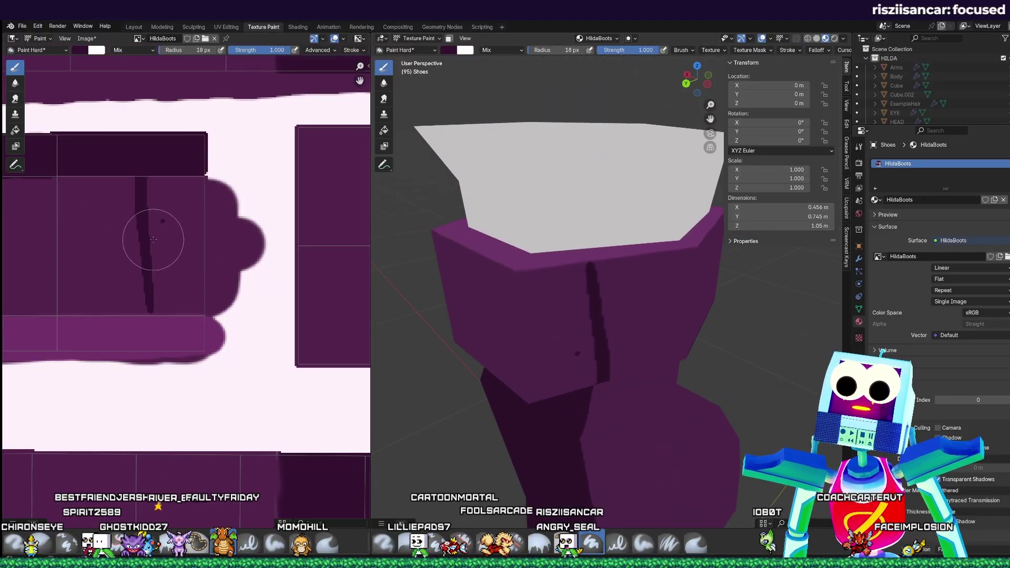
{"action": "middle_click_drag", "start_coordinate": [152, 240], "coordinate": [278, 285]}
{"action": "scroll", "coordinate": [694, 296], "scroll_direction": "up", "scroll_amount": 5}
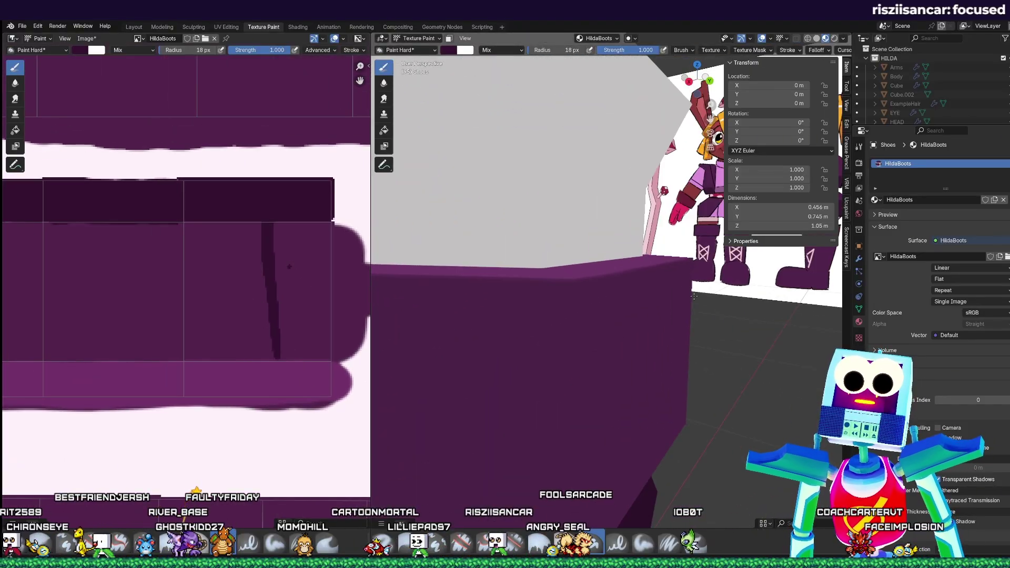
{"action": "middle_click_drag", "start_coordinate": [694, 296], "coordinate": [723, 241]}
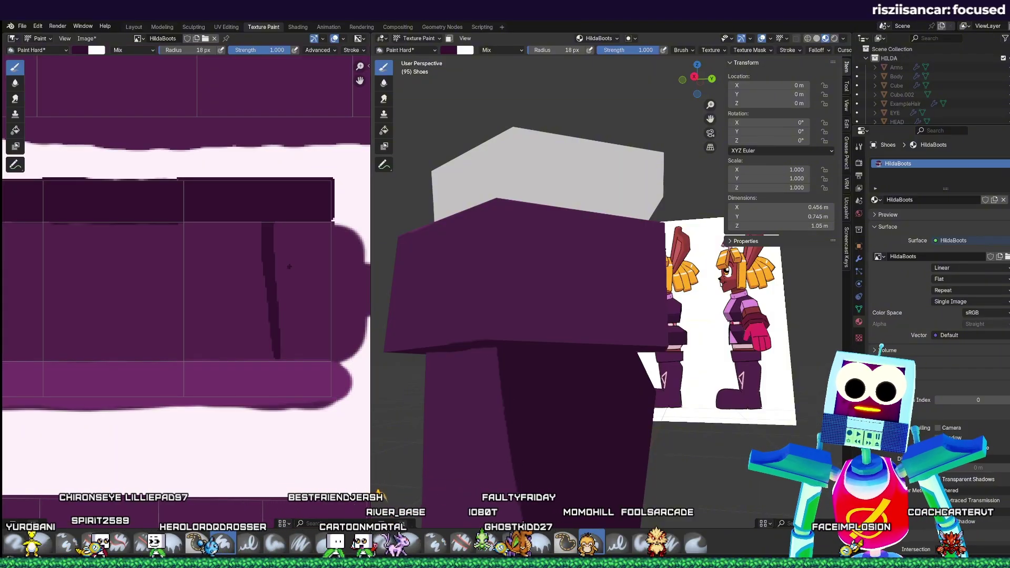
{"action": "middle_click_drag", "start_coordinate": [567, 486], "coordinate": [606, 463]}
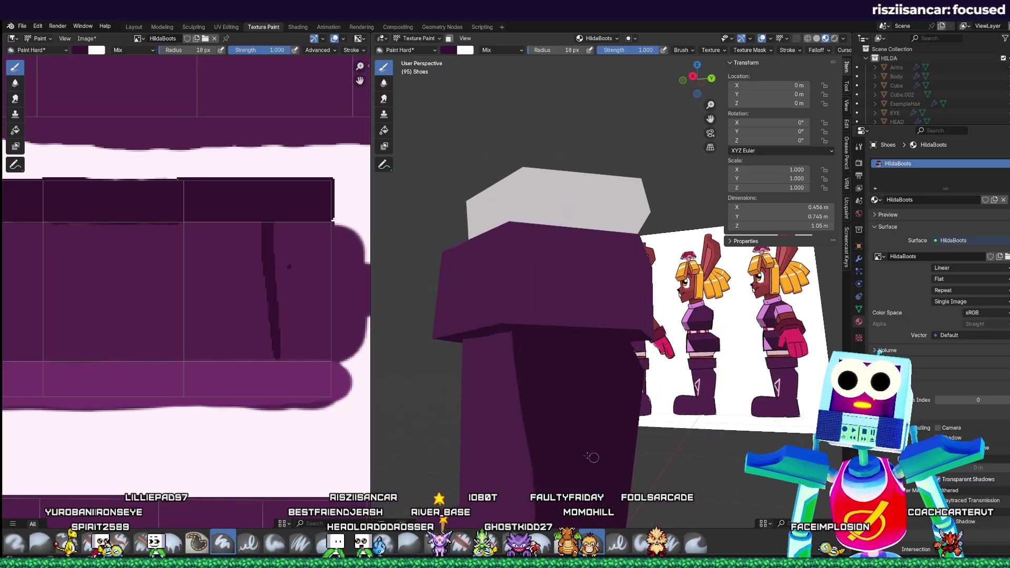
{"action": "middle_click_drag", "start_coordinate": [130, 413], "coordinate": [289, 472]}
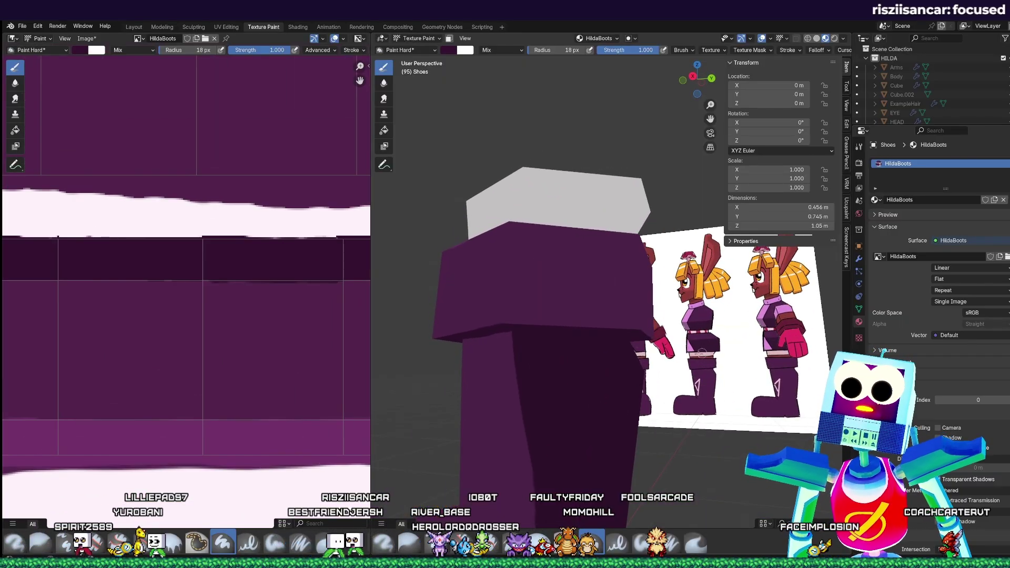
{"action": "middle_click_drag", "start_coordinate": [598, 368], "coordinate": [604, 413]}
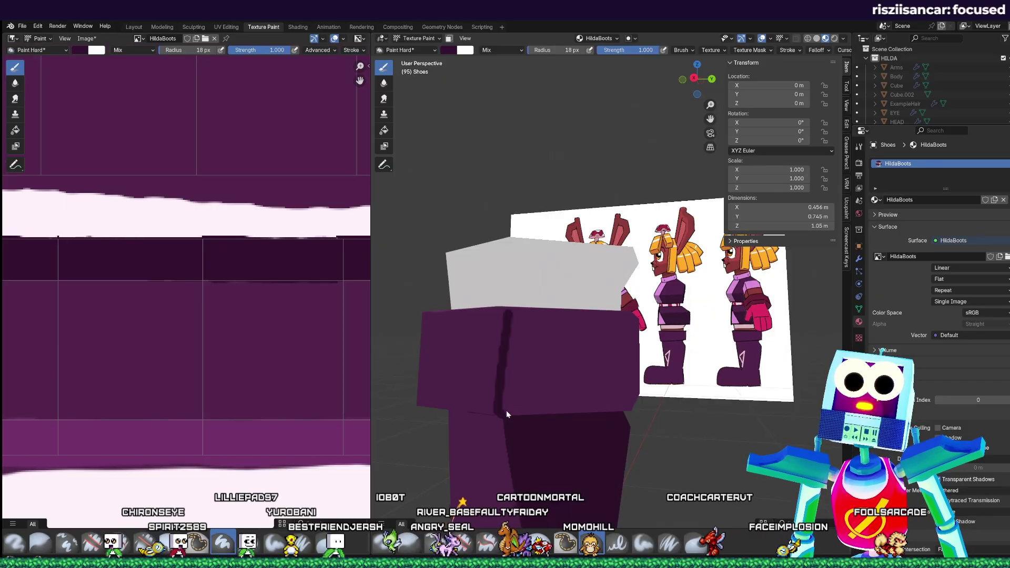
{"action": "middle_click_drag", "start_coordinate": [506, 411], "coordinate": [771, 403]}
{"action": "middle_click_drag", "start_coordinate": [671, 366], "coordinate": [422, 336]}
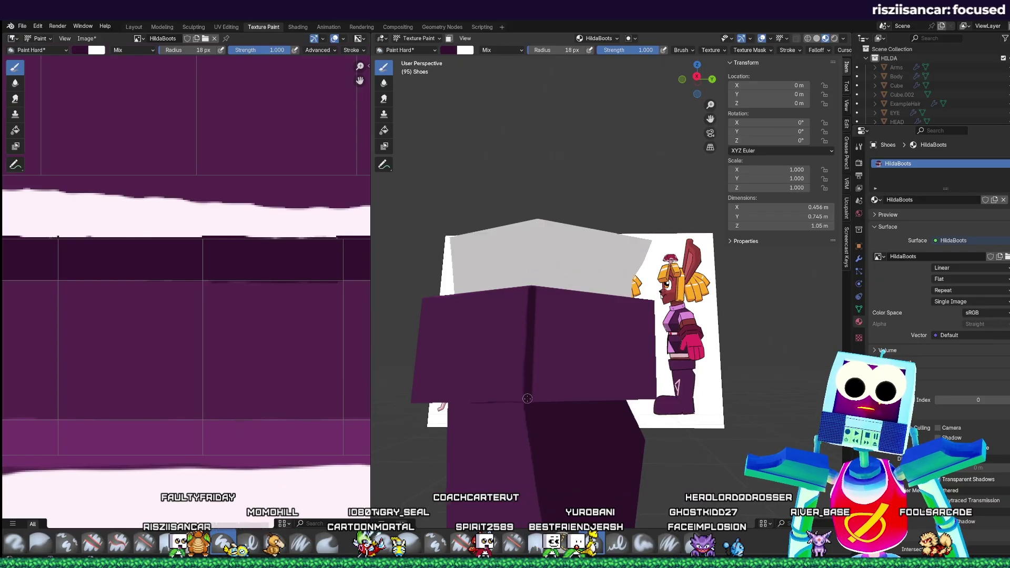
- Try to bucket-fill the cuff area between the two lines with the dark shading purple
{"action": "scroll", "coordinate": [174, 328], "scroll_direction": "down", "scroll_amount": 4}
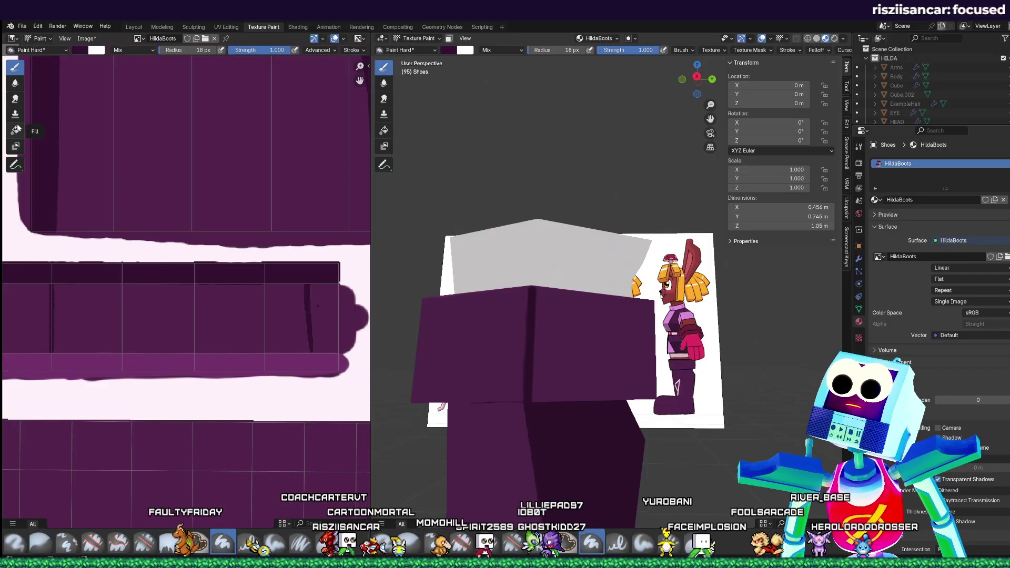
{"action": "left_click", "coordinate": [223, 320]}
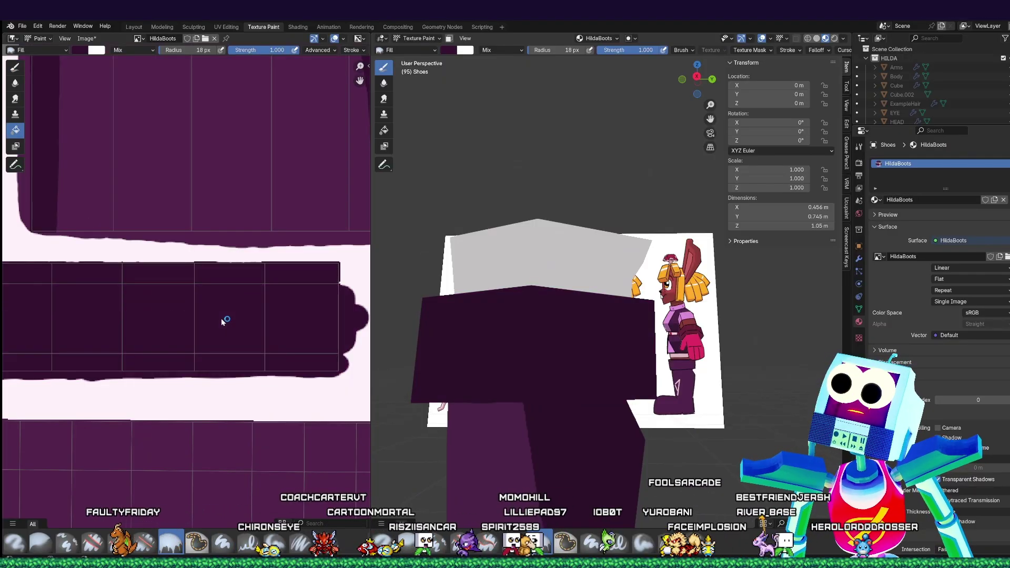
{"action": "key", "text": "ctrl+z"}
- Paint a band of dark purple inside the cuff's back area, along its underside edge between the two vertical lines
{"action": "scroll", "coordinate": [254, 342], "scroll_direction": "up", "scroll_amount": 3}
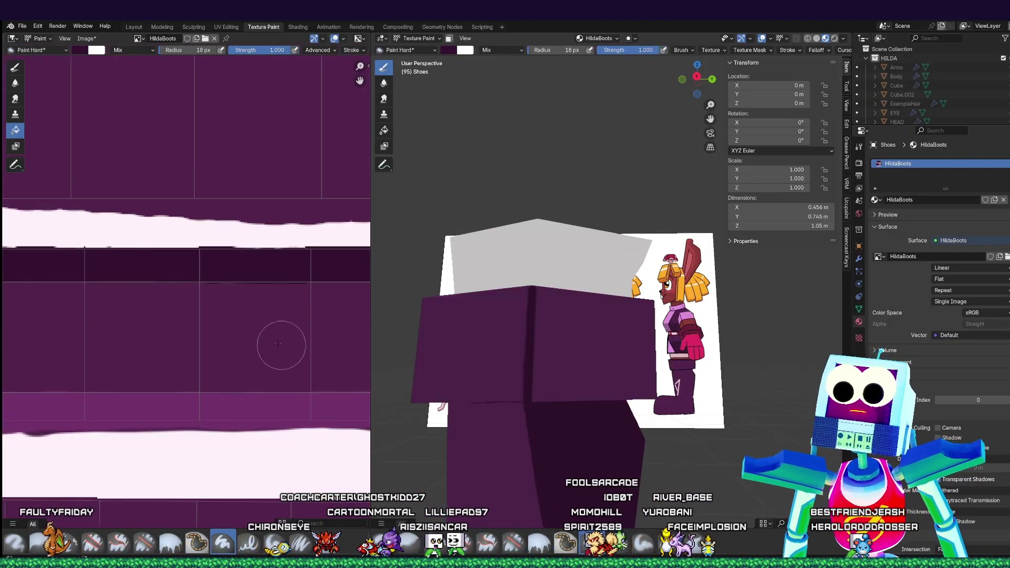
{"action": "middle_click_drag", "start_coordinate": [254, 343], "coordinate": [317, 342]}
{"action": "mouse_move", "coordinate": [110, 289]}
{"action": "left_mouse_down"}
{"action": "mouse_move", "coordinate": [198, 308]}
{"action": "mouse_move", "coordinate": [144, 305]}
{"action": "mouse_move", "coordinate": [317, 298]}
{"action": "left_mouse_up"}
{"action": "mouse_move", "coordinate": [308, 306]}
{"action": "middle_mouse_down"}
{"action": "mouse_move", "coordinate": [216, 334]}
{"action": "mouse_move", "coordinate": [95, 345]}
{"action": "middle_mouse_up"}
{"action": "mouse_move", "coordinate": [95, 344]}
{"action": "left_mouse_down"}
{"action": "mouse_move", "coordinate": [251, 334]}
{"action": "mouse_move", "coordinate": [269, 395]}
{"action": "left_mouse_up"}
{"action": "key", "text": "ctrl+z"}
{"action": "left_click_drag", "start_coordinate": [215, 335], "coordinate": [105, 345]}
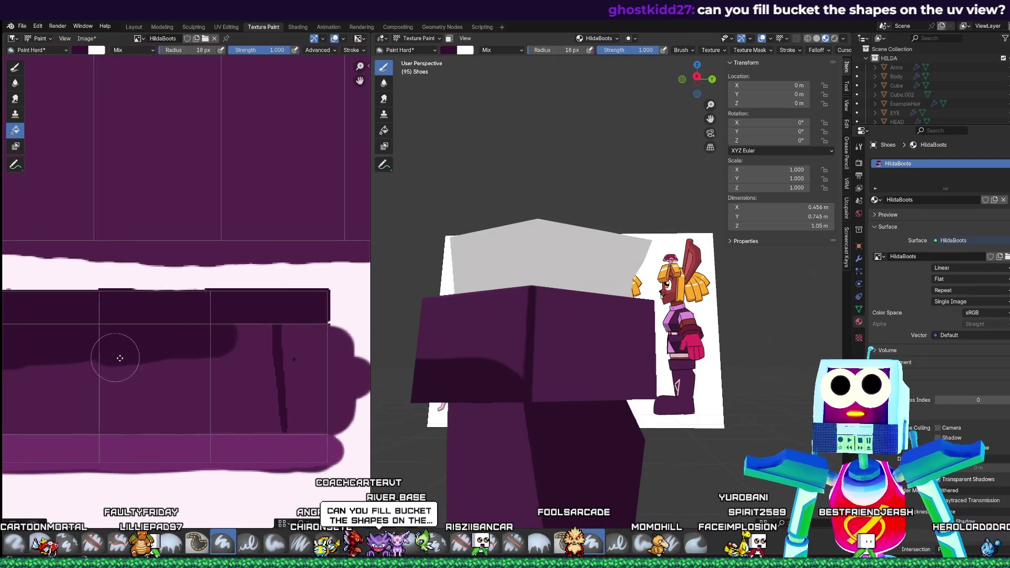
{"action": "middle_click_drag", "start_coordinate": [120, 357], "coordinate": [180, 360]}
{"action": "middle_click_drag", "start_coordinate": [257, 347], "coordinate": [181, 316]}
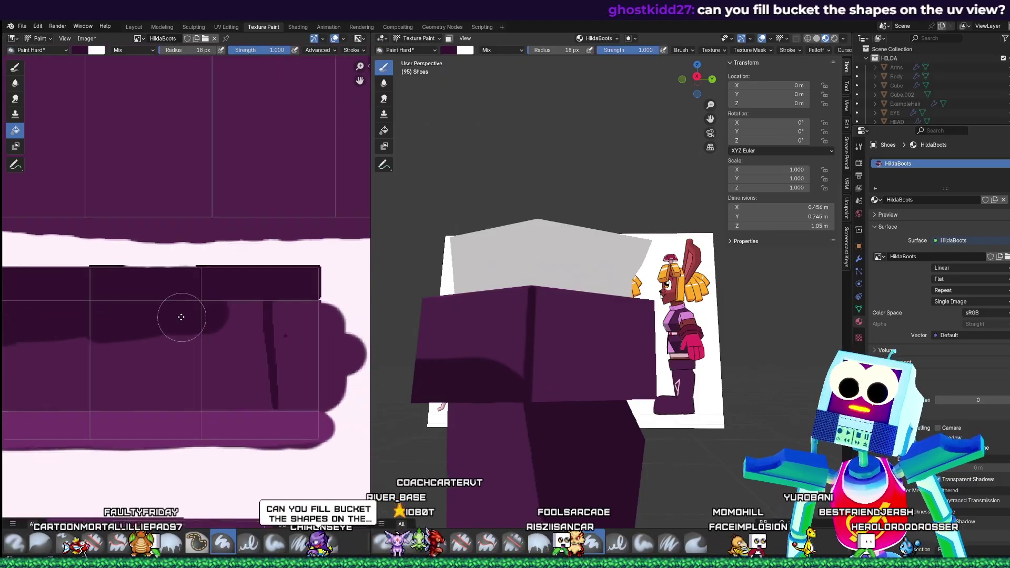
- Set the brush radius to 1 px and close the gap where the slanted dark line meets the cuff's lighter rim
{"action": "scroll", "coordinate": [221, 343], "scroll_direction": "up", "scroll_amount": 2}
{"action": "scroll", "coordinate": [289, 410], "scroll_direction": "up", "scroll_amount": 3}
{"action": "middle_click_drag", "start_coordinate": [289, 420], "coordinate": [112, 195]}
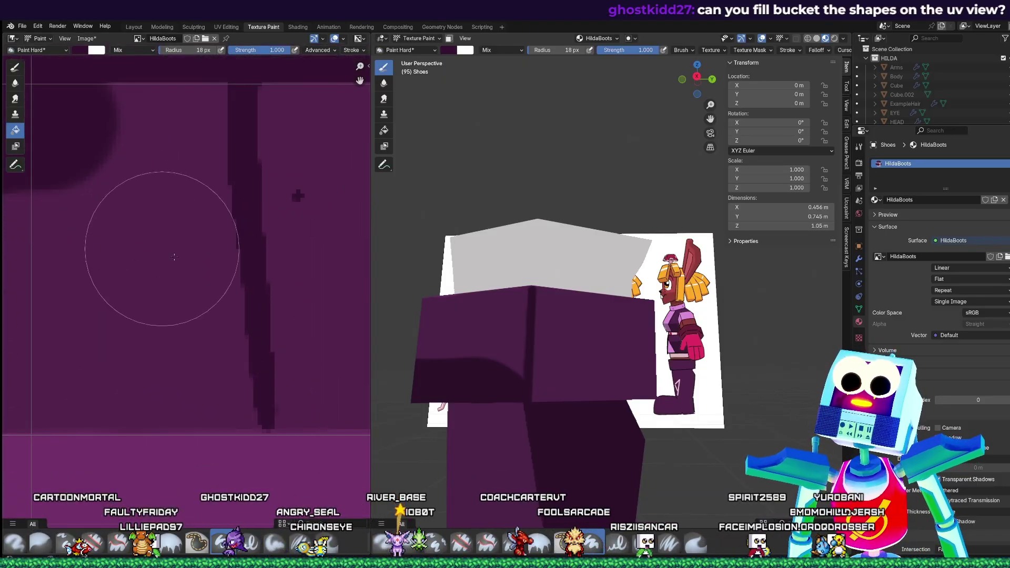
{"action": "key", "text": "bracketleft"}
{"action": "key", "text": "bracketleft"}
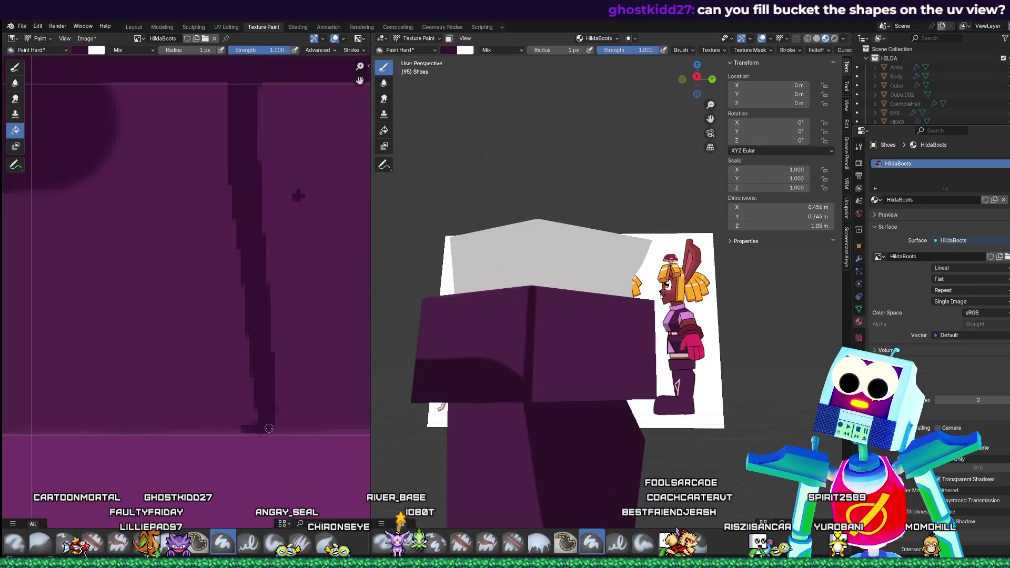
{"action": "scroll", "coordinate": [268, 428], "scroll_direction": "down", "scroll_amount": 5}
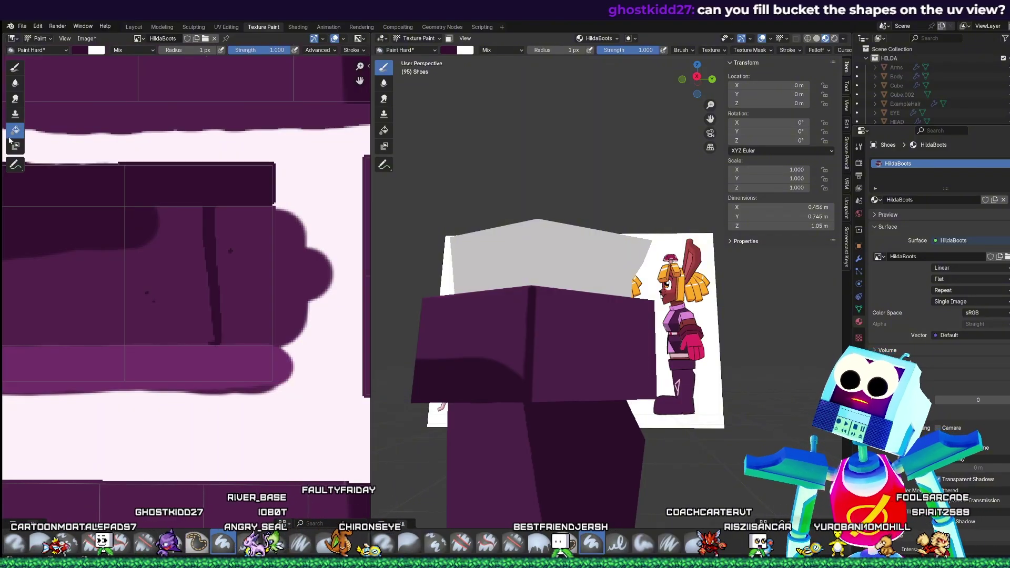
- Try to bucket-fill the area between the two dark lines, widen the image editor, and undo the fill
{"action": "left_click", "coordinate": [104, 282]}
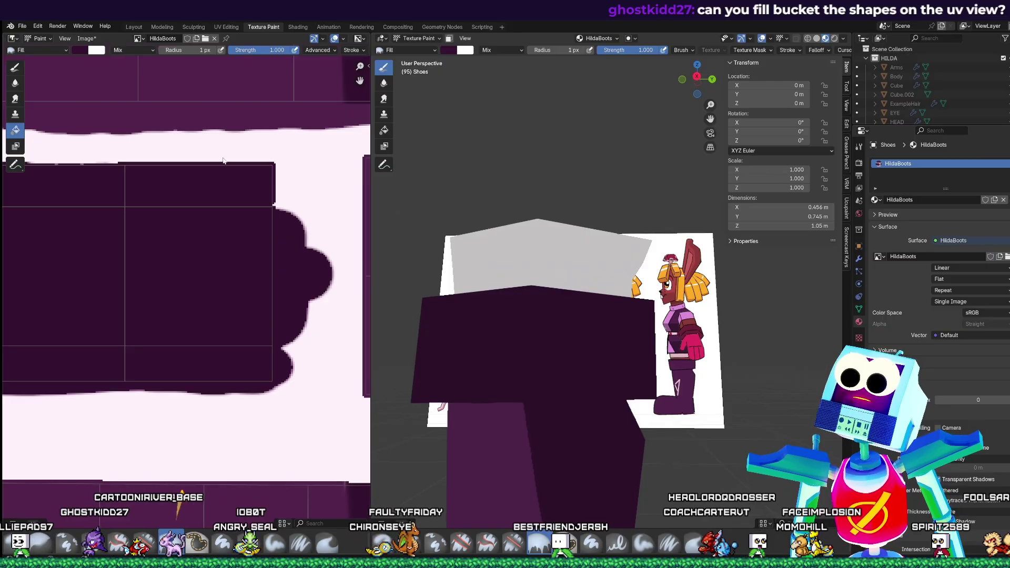
{"action": "left_click_drag", "start_coordinate": [372, 142], "coordinate": [547, 143]}
{"action": "key", "text": "ctrl+z"}
- Check the brush's advanced, stroke, falloff, cursor and texture mask options for a way to limit the fill
{"action": "left_click", "coordinate": [327, 51]}
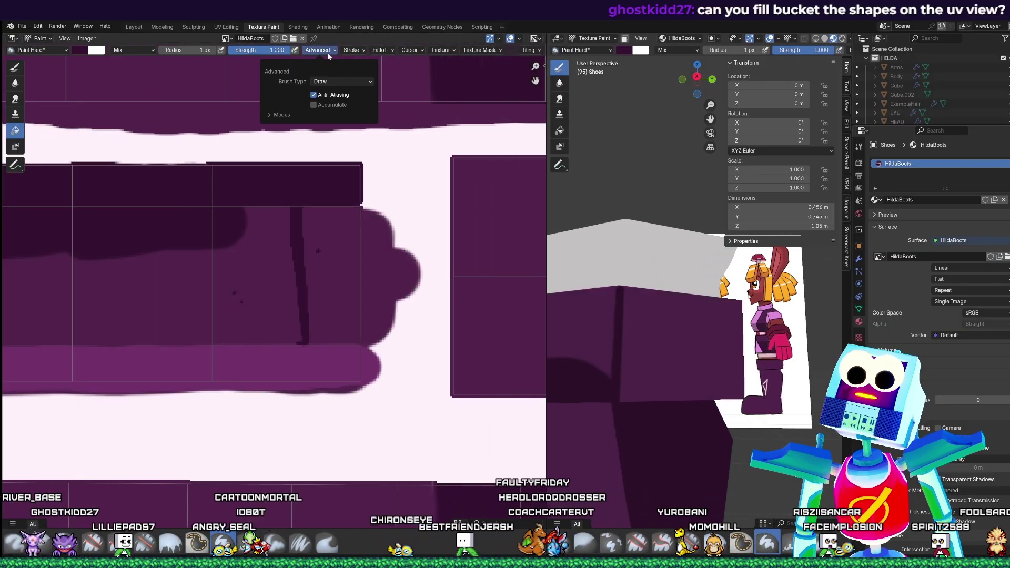
{"action": "left_click", "coordinate": [350, 51]}
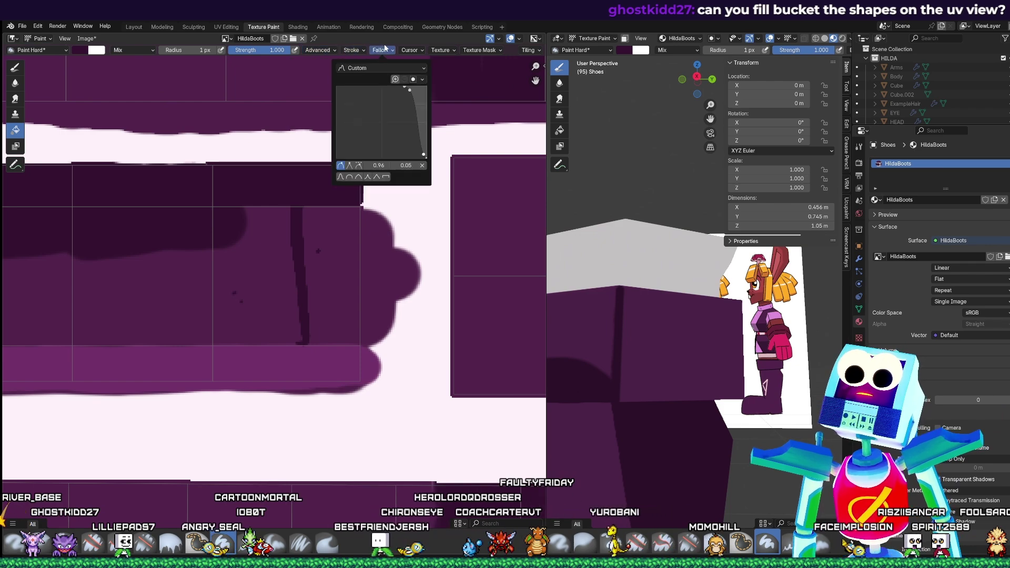
{"action": "mouse_move", "coordinate": [416, 52]}
{"action": "mouse_move", "coordinate": [473, 53]}
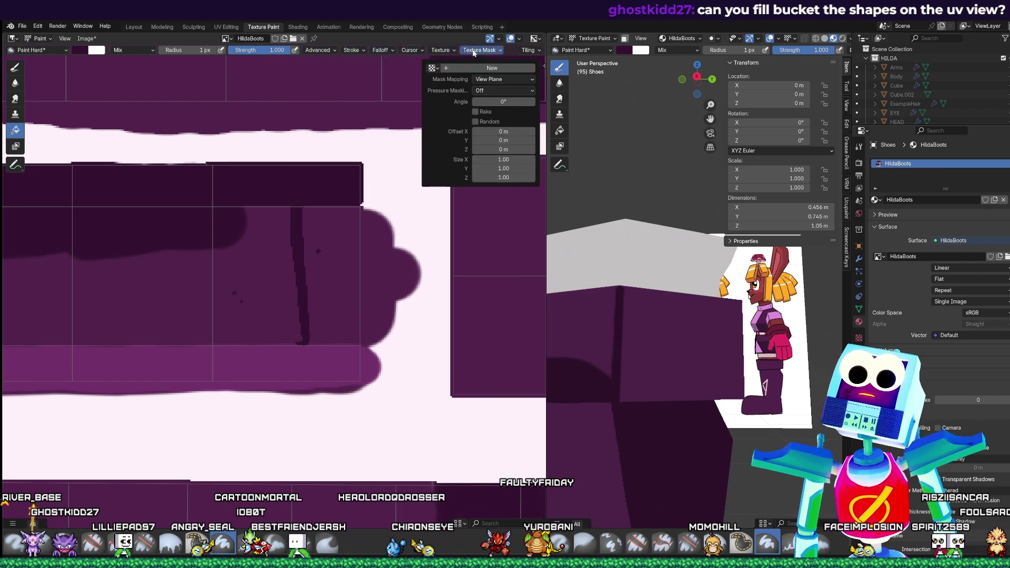
{"action": "mouse_move", "coordinate": [535, 51]}
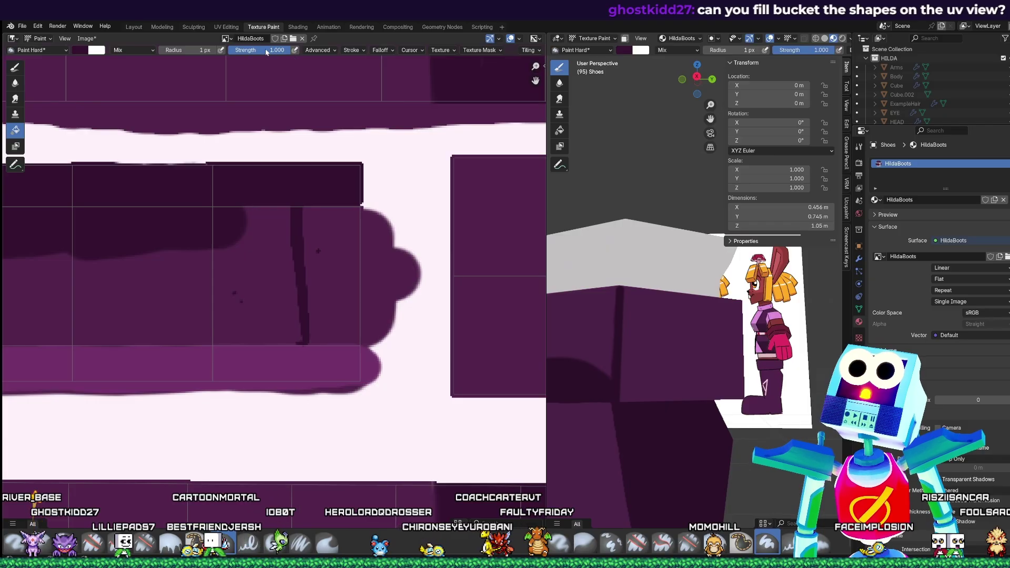
- Paint thin dark strokes beside the first vertical line, extending down from the curved end of the shading band
{"action": "middle_click_drag", "start_coordinate": [121, 149], "coordinate": [514, 163]}
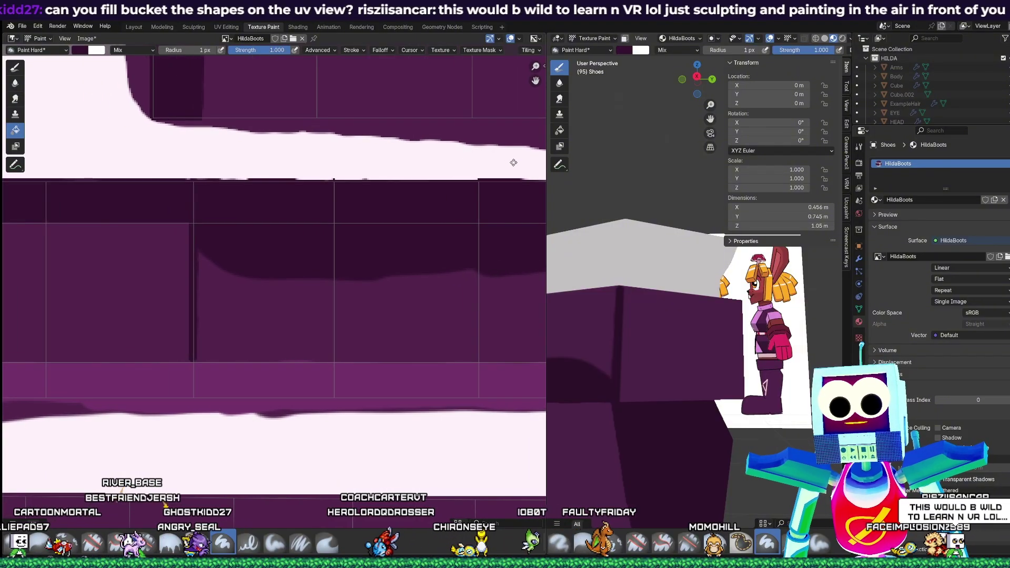
{"action": "middle_click_drag", "start_coordinate": [378, 191], "coordinate": [359, 200]}
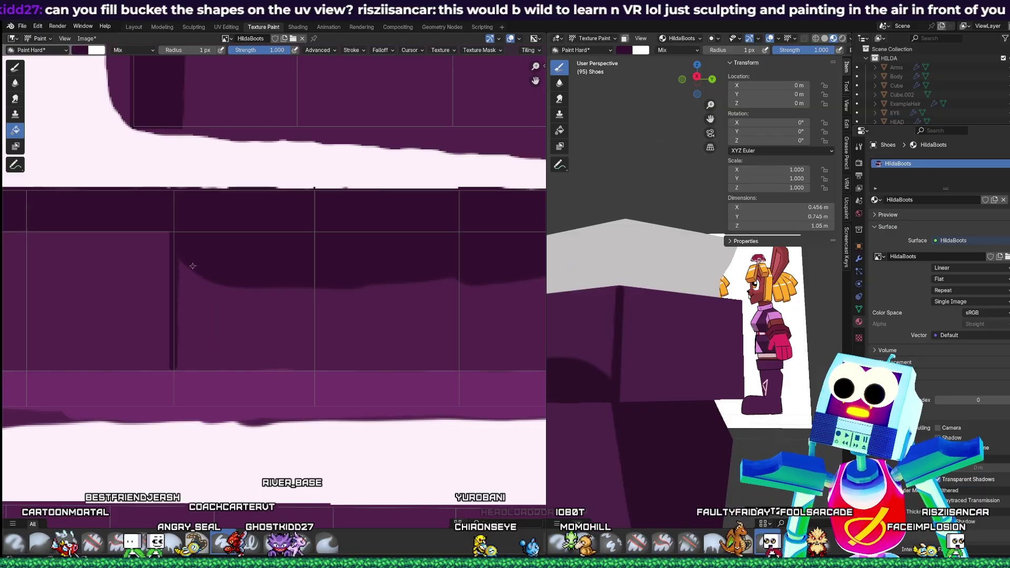
{"action": "mouse_move", "coordinate": [189, 269]}
{"action": "left_mouse_down"}
{"action": "mouse_move", "coordinate": [184, 338]}
{"action": "mouse_move", "coordinate": [182, 328]}
{"action": "left_mouse_up"}
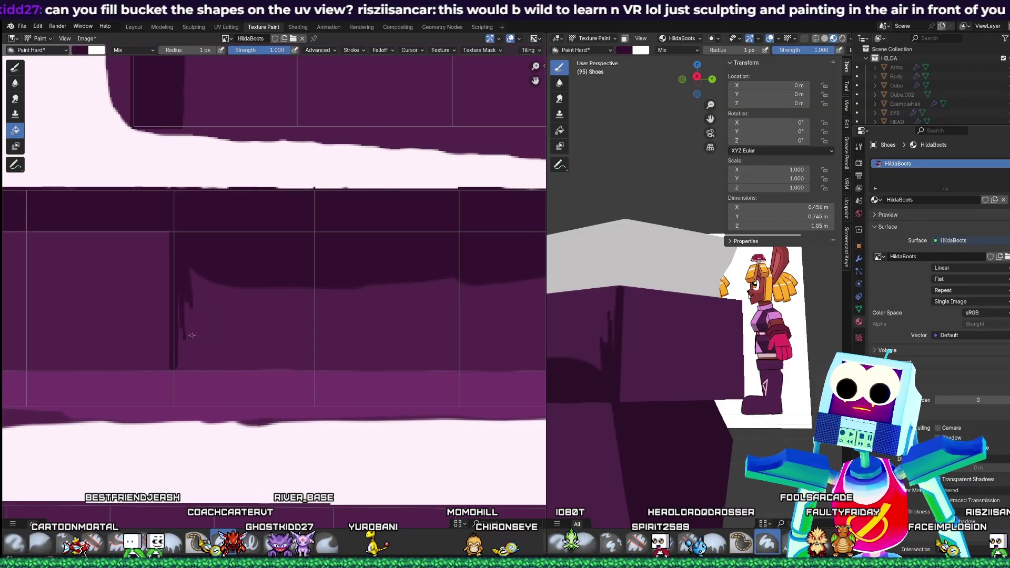
{"action": "scroll", "coordinate": [231, 334], "scroll_direction": "down", "scroll_amount": 1}
{"action": "middle_click_drag", "start_coordinate": [333, 315], "coordinate": [220, 323]}
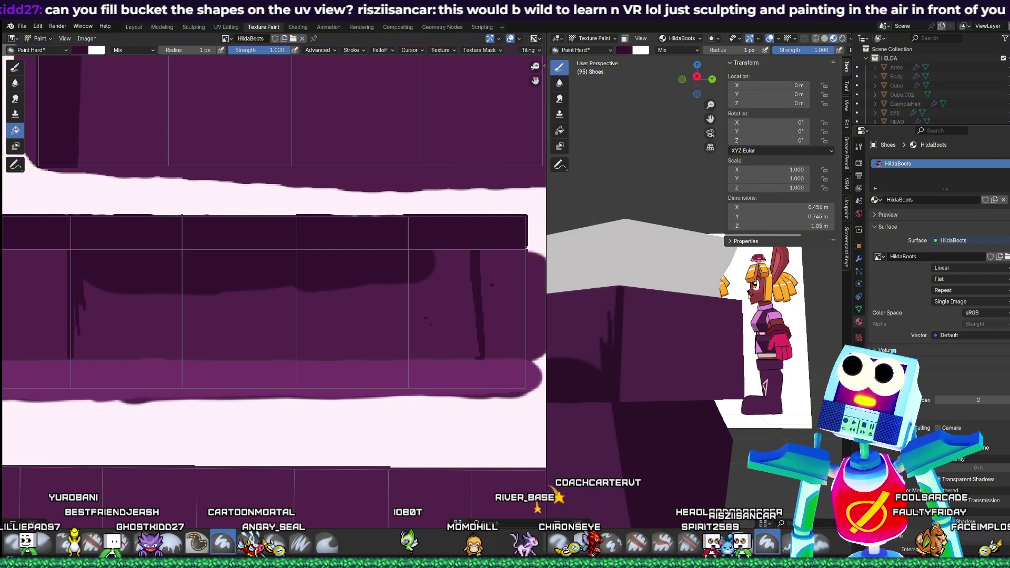
- Examine the image editor's brush settings for cursor, falloff, stroke, texture mask, texture and modes, and its Mio3 utilities
{"action": "key", "text": "n"}
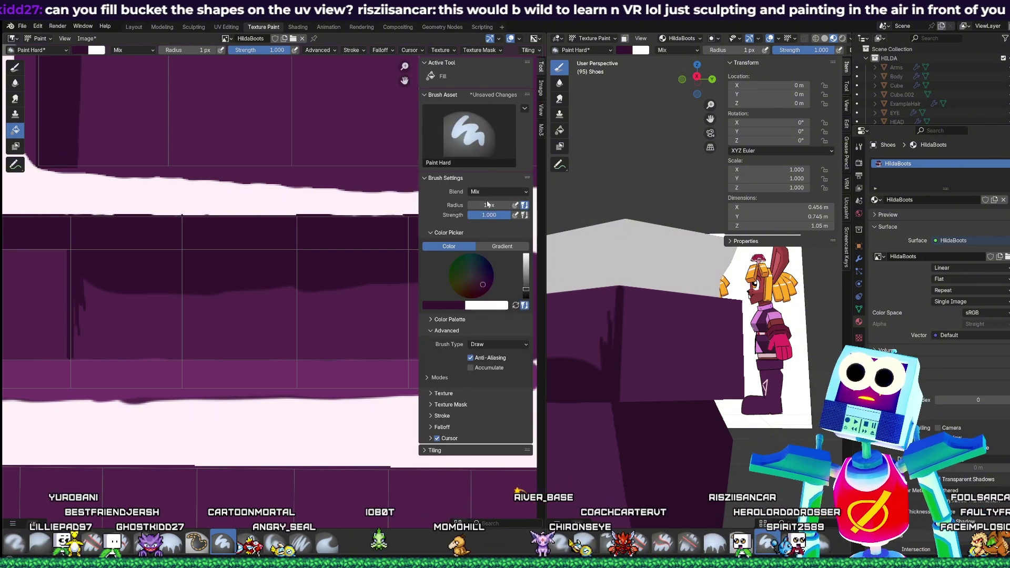
{"action": "left_click", "coordinate": [430, 438]}
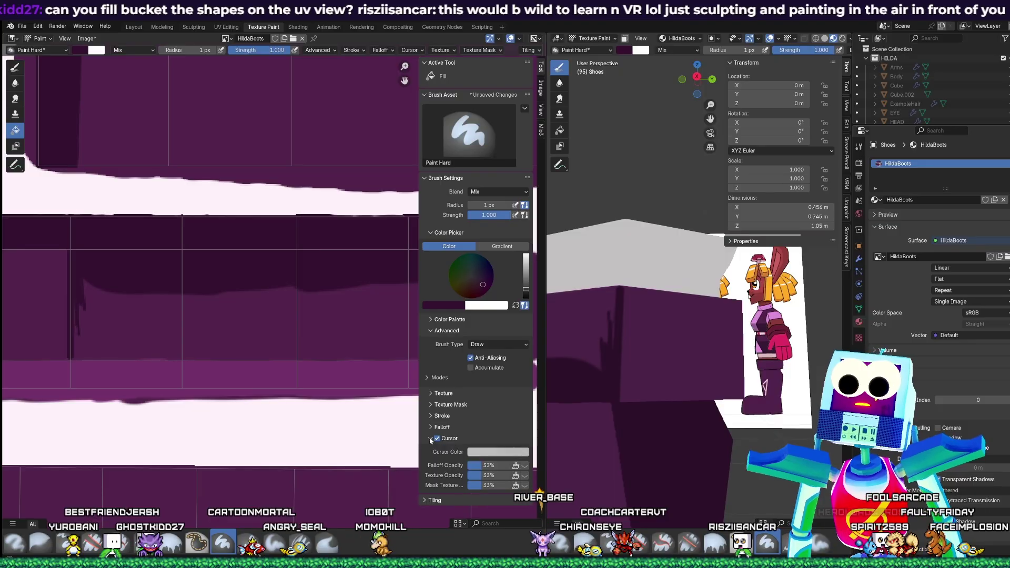
{"action": "left_click", "coordinate": [429, 440]}
{"action": "left_click", "coordinate": [430, 429]}
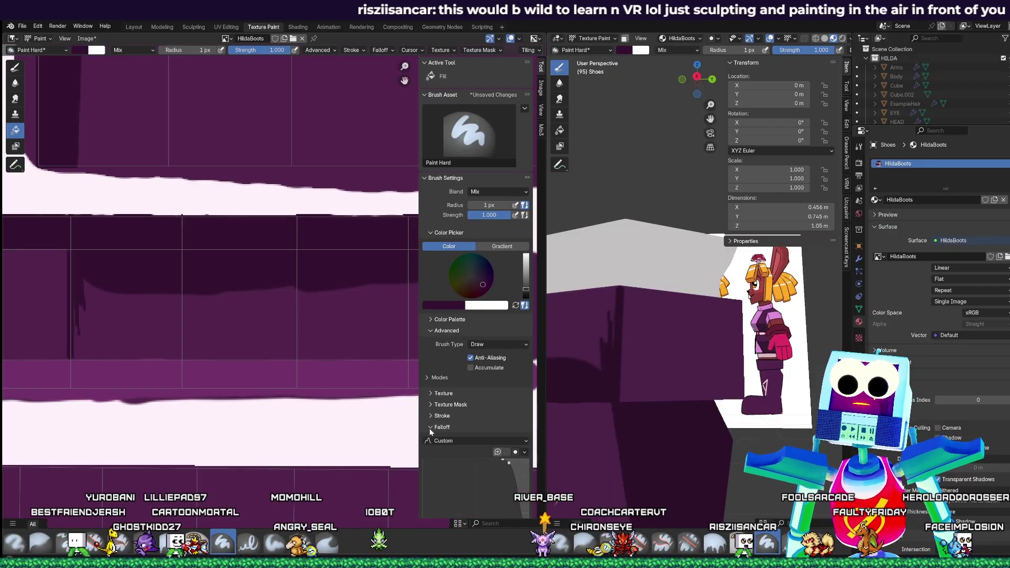
{"action": "left_click", "coordinate": [431, 430]}
{"action": "left_click", "coordinate": [430, 418]}
{"action": "left_click", "coordinate": [431, 418]}
{"action": "left_click", "coordinate": [431, 406]}
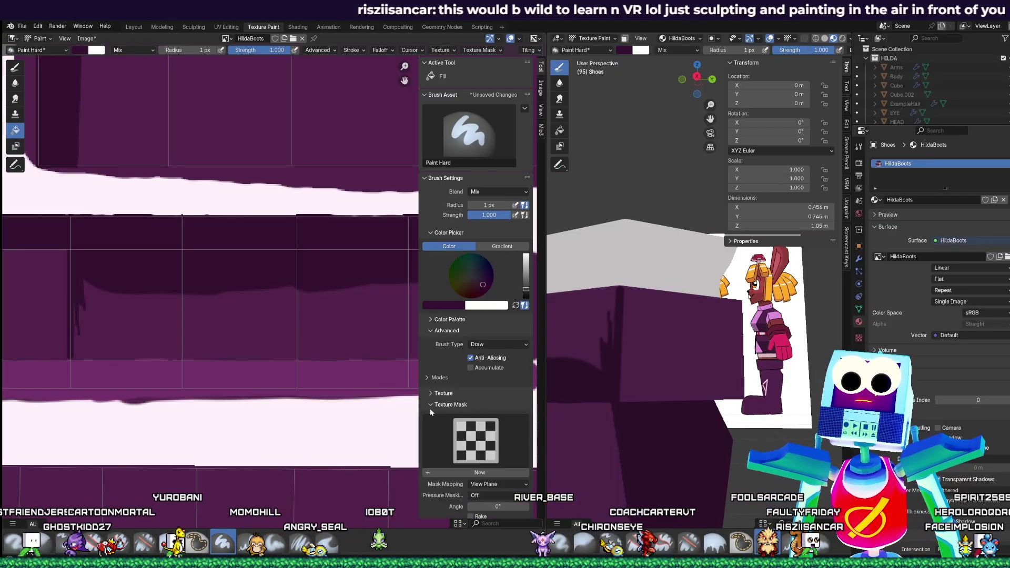
{"action": "left_click", "coordinate": [431, 406]}
{"action": "left_click", "coordinate": [430, 394]}
{"action": "left_click", "coordinate": [430, 393]}
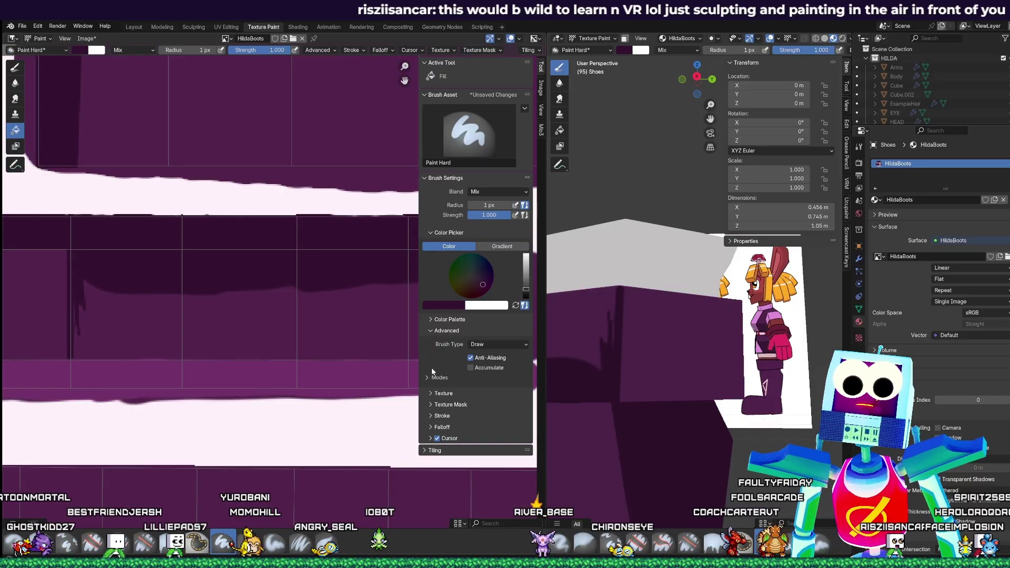
{"action": "left_click", "coordinate": [426, 378]}
{"action": "left_click", "coordinate": [426, 378]}
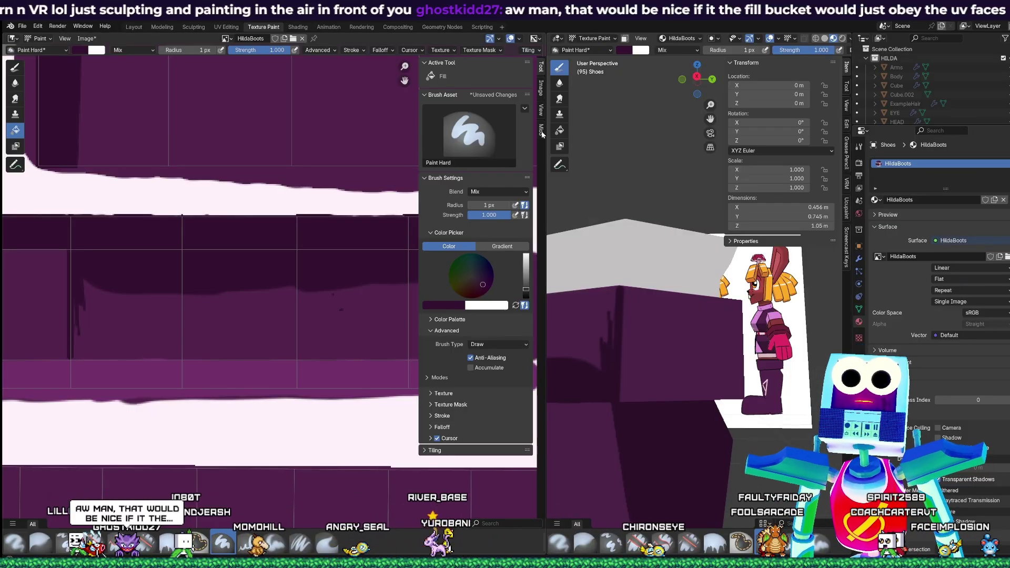
{"action": "left_click", "coordinate": [541, 132]}
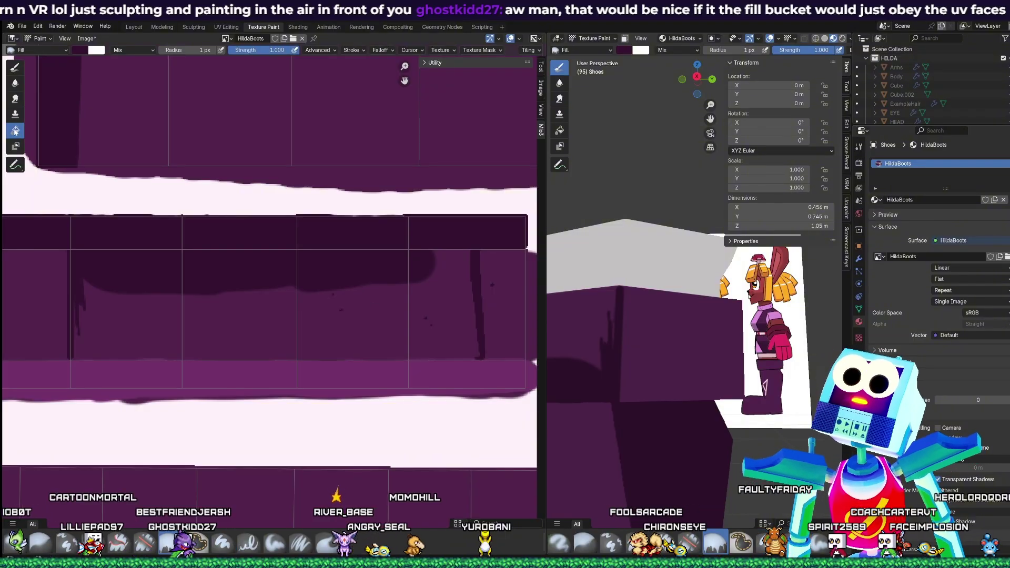
- Try the Fill tool again on the cuff's back area with the dark shading purple, and undo it
{"action": "left_click", "coordinate": [368, 311]}
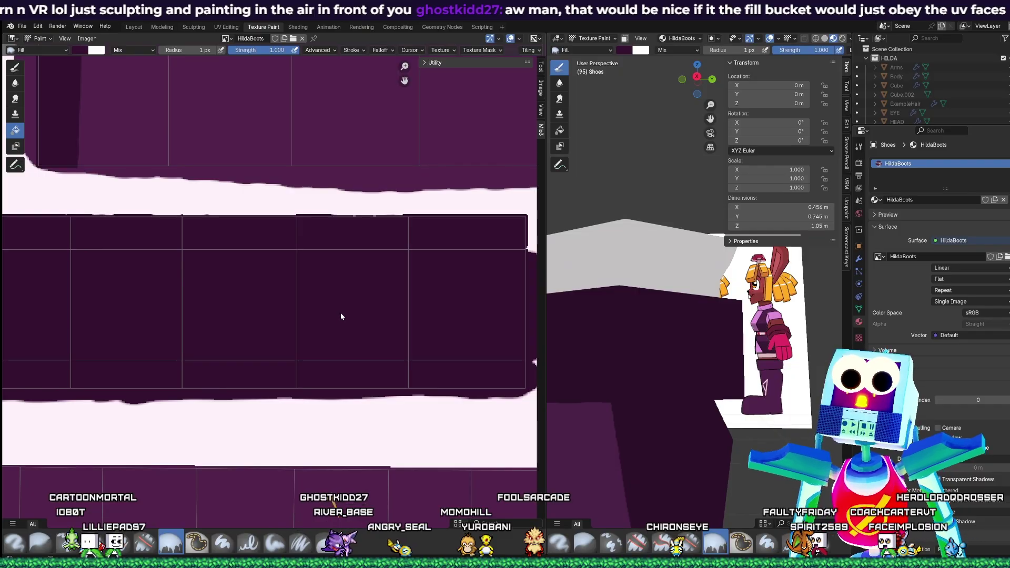
{"action": "scroll", "coordinate": [340, 315], "scroll_direction": "down", "scroll_amount": 5}
{"action": "scroll", "coordinate": [368, 327], "scroll_direction": "up", "scroll_amount": 3}
{"action": "key", "text": "ctrl+z"}
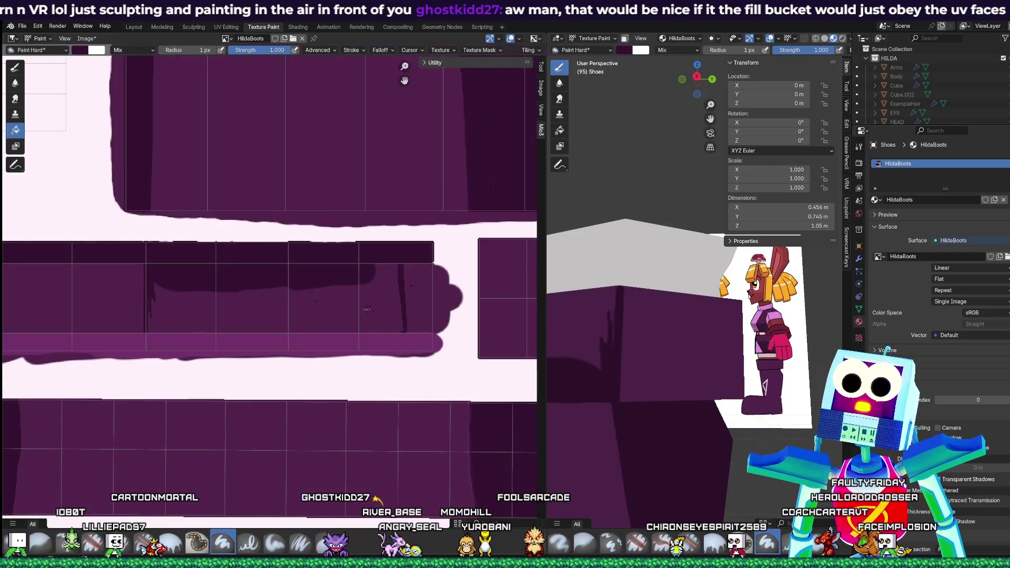
- Paint a thin dark line along the lighter rim's boundary, joining the ends of the two vertical lines
{"action": "scroll", "coordinate": [268, 261], "scroll_direction": "up", "scroll_amount": 2}
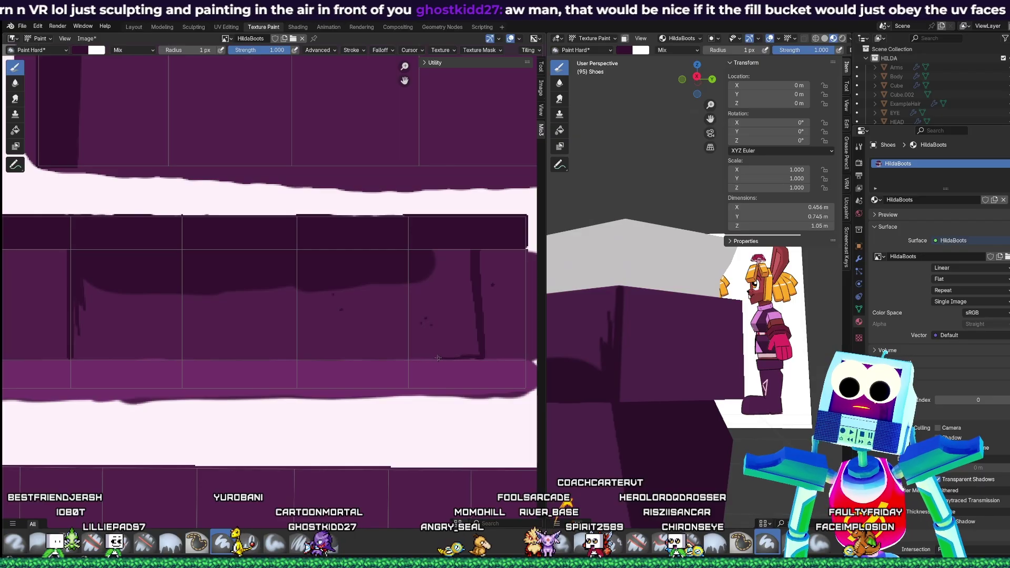
{"action": "left_click_drag", "start_coordinate": [437, 358], "coordinate": [72, 358]}
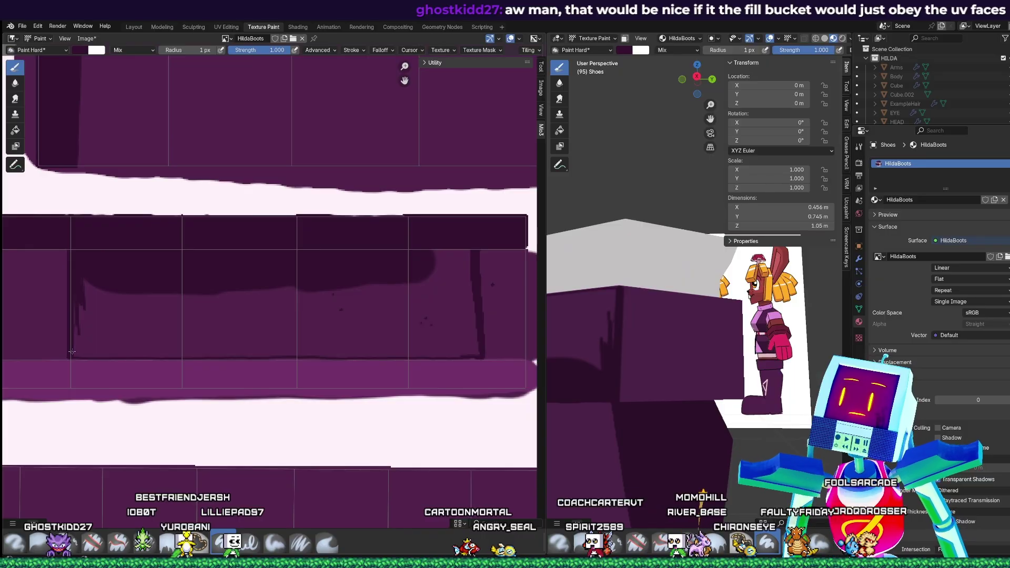
- Try to bucket-fill the outlined cuff area with dark purple and undo the fill
{"action": "left_click", "coordinate": [16, 130]}
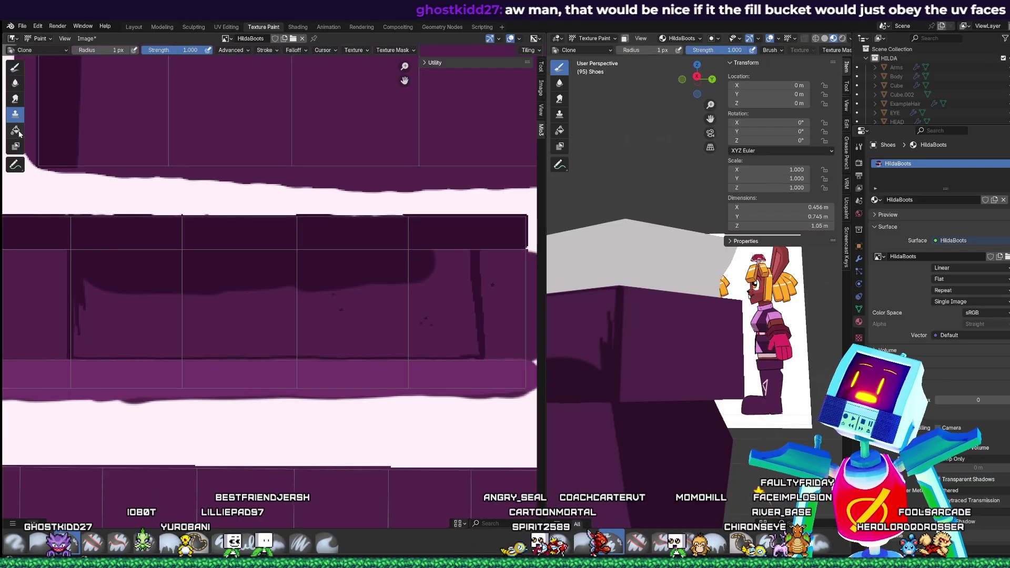
{"action": "left_click", "coordinate": [285, 310]}
{"action": "key", "text": "ctrl+z"}
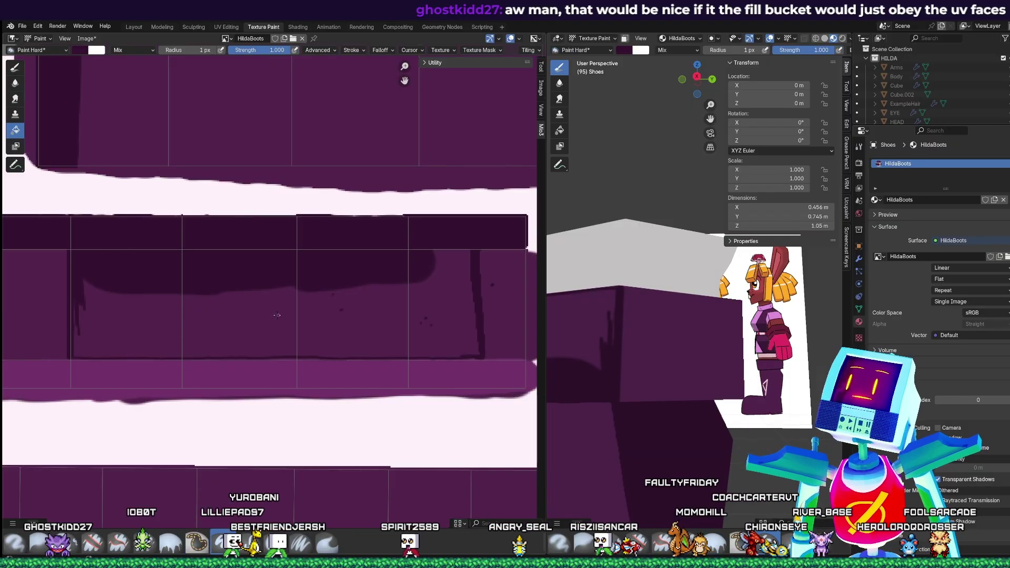
- Touch up the outline's corner, set the brush radius to 6 px and thicken the dark line along the rim boundary
{"action": "left_click", "coordinate": [15, 68]}
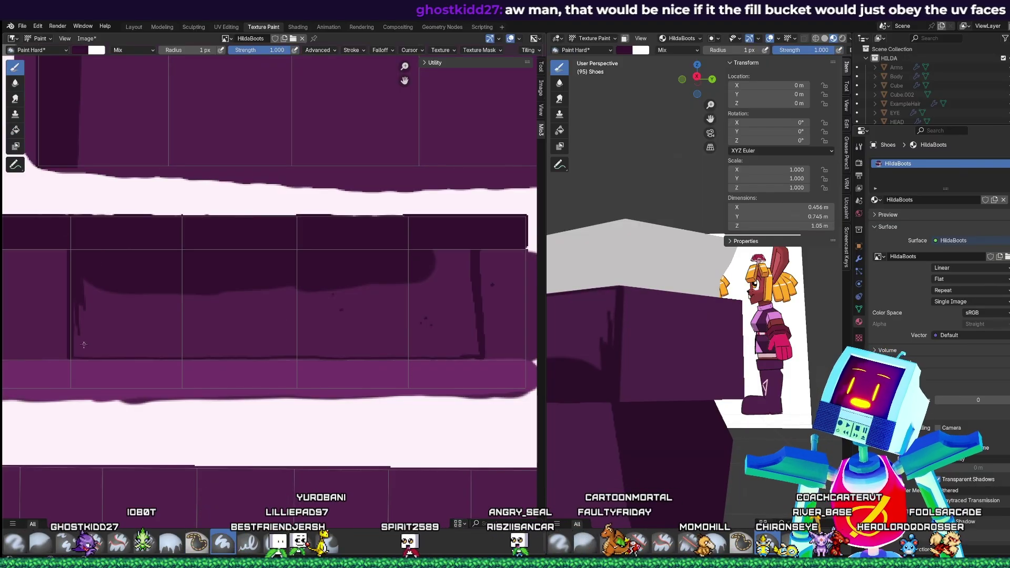
{"action": "mouse_move", "coordinate": [75, 354]}
{"action": "left_mouse_down"}
{"action": "mouse_move", "coordinate": [75, 298]}
{"action": "mouse_move", "coordinate": [77, 336]}
{"action": "left_mouse_up"}
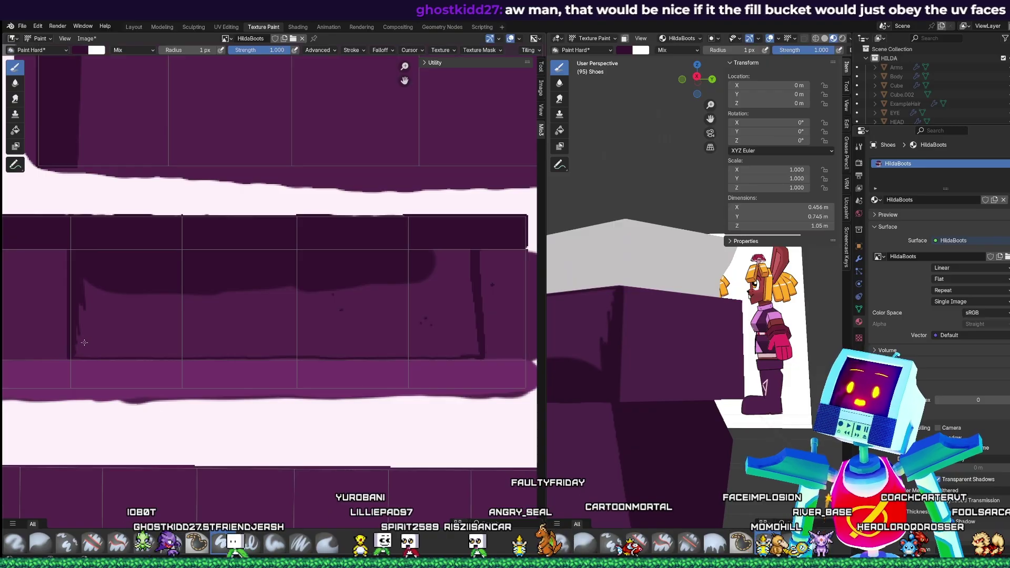
{"action": "key", "text": "bracketright"}
{"action": "key", "text": "bracketright"}
{"action": "key", "text": "bracketright"}
{"action": "key", "text": "bracketright"}
{"action": "key", "text": "bracketright"}
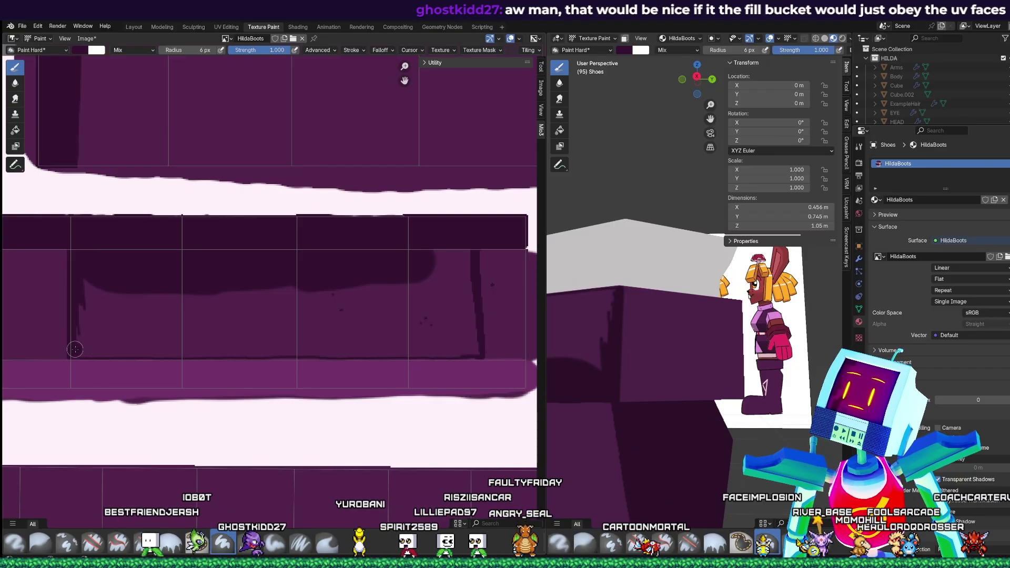
{"action": "left_click_drag", "start_coordinate": [82, 348], "coordinate": [406, 349]}
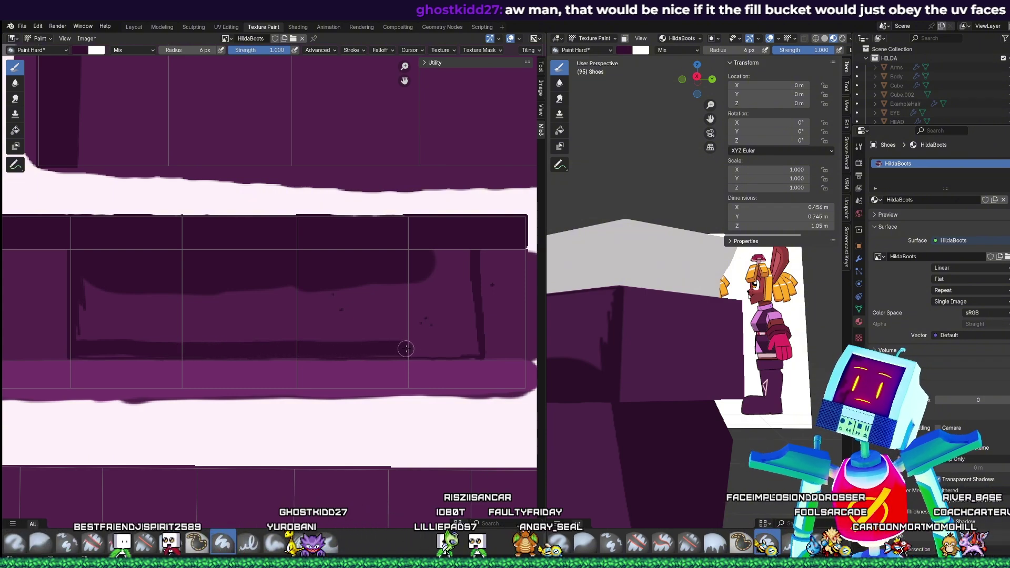
{"action": "left_click_drag", "start_coordinate": [479, 349], "coordinate": [198, 342]}
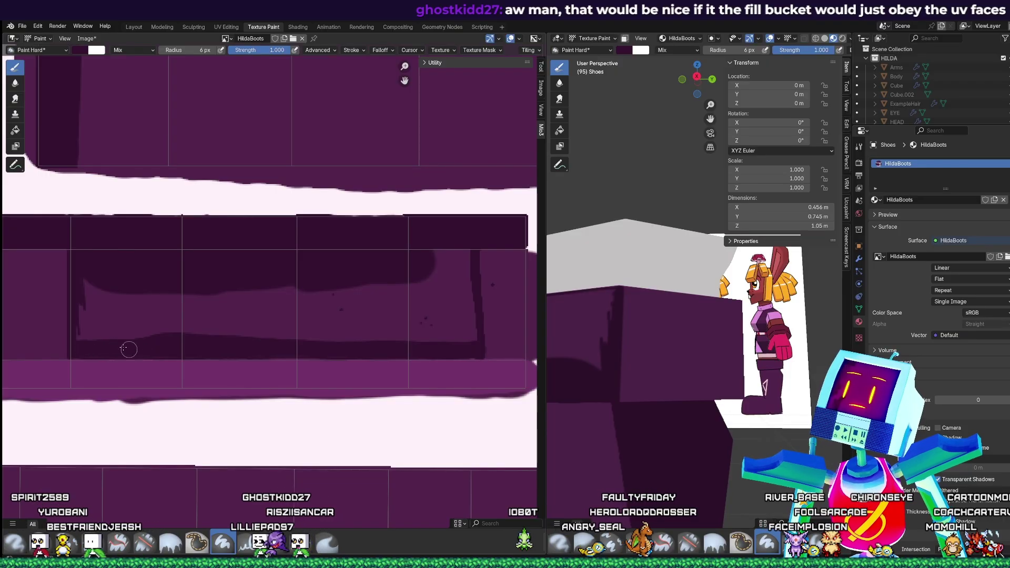
- Paint the rest of the outlined area on the cuff's back solid dark purple with an 11 px brush
{"action": "mouse_move", "coordinate": [128, 350]}
{"action": "left_mouse_down"}
{"action": "mouse_move", "coordinate": [79, 336]}
{"action": "mouse_move", "coordinate": [85, 266]}
{"action": "mouse_move", "coordinate": [104, 308]}
{"action": "left_mouse_up"}
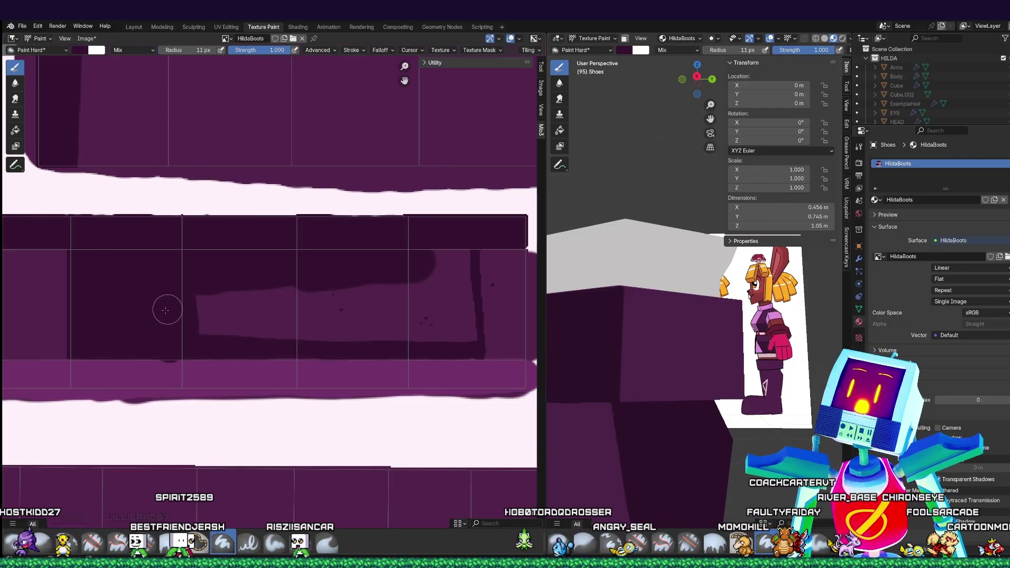
{"action": "key", "text": "ctrl+z"}
{"action": "mouse_move", "coordinate": [120, 305]}
{"action": "left_mouse_down"}
{"action": "mouse_move", "coordinate": [120, 286]}
{"action": "mouse_move", "coordinate": [171, 325]}
{"action": "mouse_move", "coordinate": [199, 317]}
{"action": "mouse_move", "coordinate": [210, 327]}
{"action": "mouse_move", "coordinate": [269, 279]}
{"action": "mouse_move", "coordinate": [311, 324]}
{"action": "mouse_move", "coordinate": [316, 297]}
{"action": "mouse_move", "coordinate": [289, 329]}
{"action": "mouse_move", "coordinate": [458, 333]}
{"action": "mouse_move", "coordinate": [463, 309]}
{"action": "mouse_move", "coordinate": [441, 331]}
{"action": "mouse_move", "coordinate": [428, 282]}
{"action": "mouse_move", "coordinate": [402, 321]}
{"action": "mouse_move", "coordinate": [361, 270]}
{"action": "mouse_move", "coordinate": [332, 277]}
{"action": "left_mouse_up"}
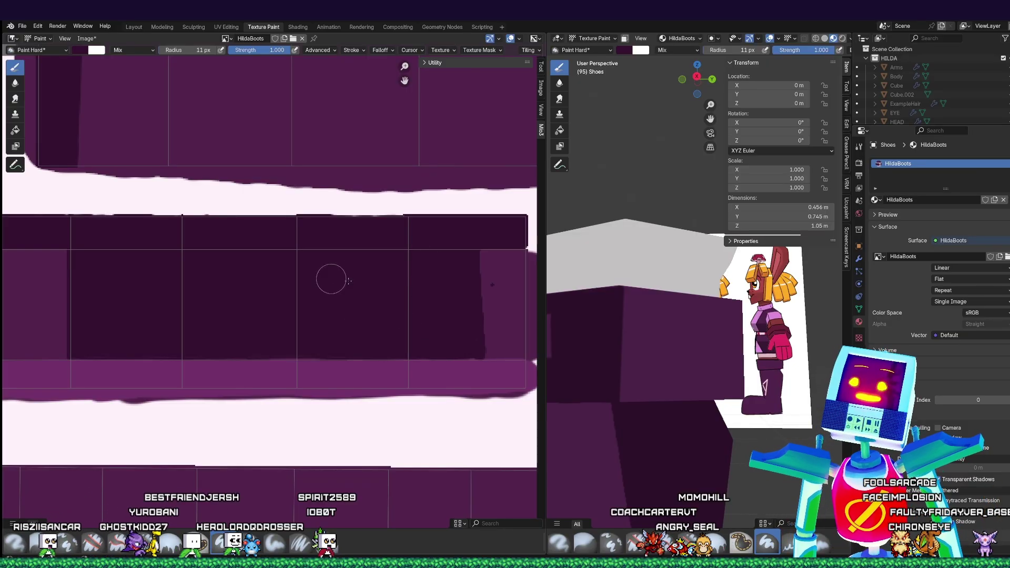
- Try to clean up the edge of the cuff's dark area and its stray dot with a 1 px brush
{"action": "mouse_move", "coordinate": [399, 315]}
{"action": "middle_mouse_down"}
{"action": "mouse_move", "coordinate": [348, 334]}
{"action": "mouse_move", "coordinate": [285, 336]}
{"action": "middle_mouse_up"}
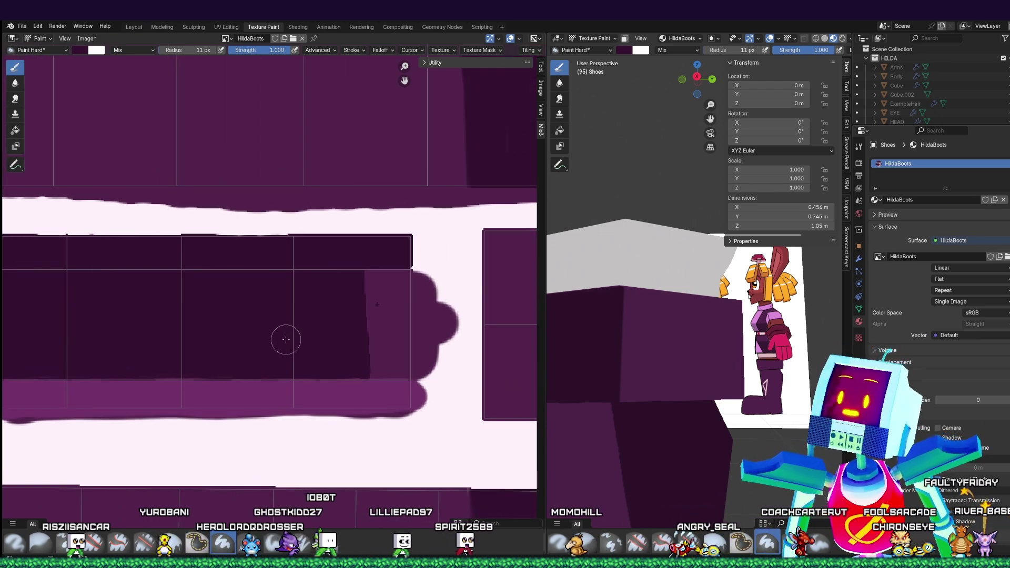
{"action": "left_click", "coordinate": [133, 50]}
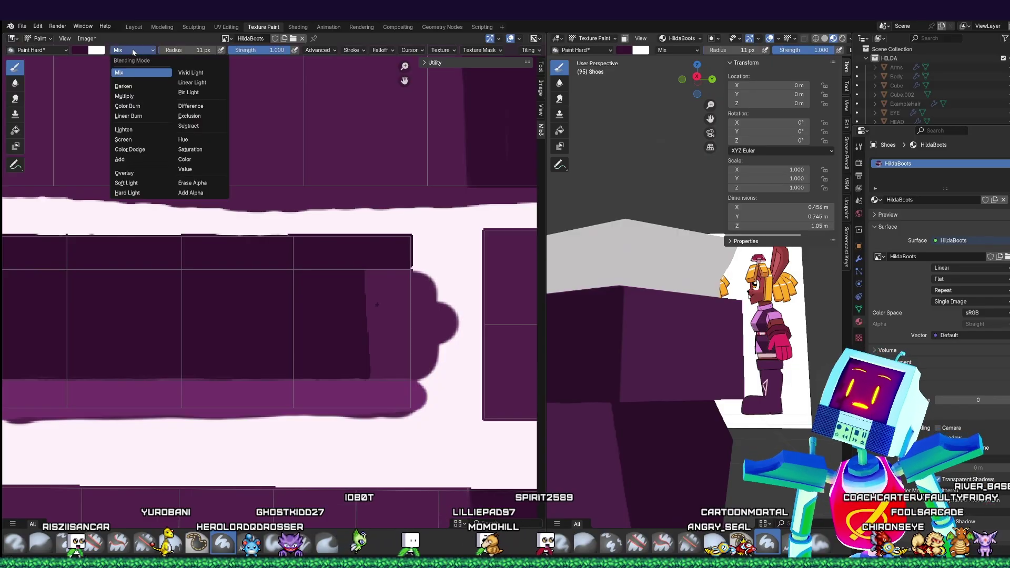
{"action": "key", "text": "Escape"}
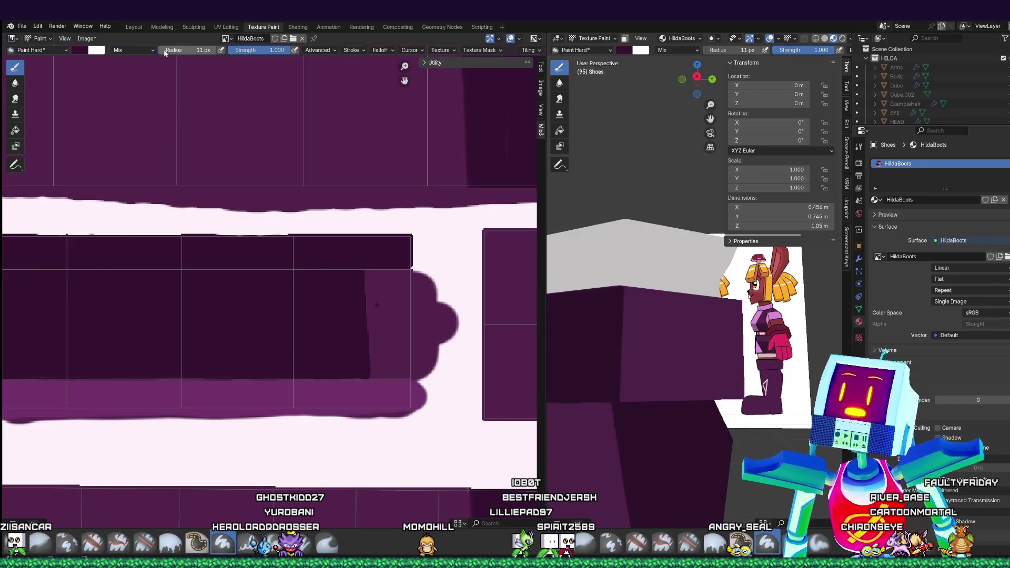
{"action": "left_click", "coordinate": [146, 49]}
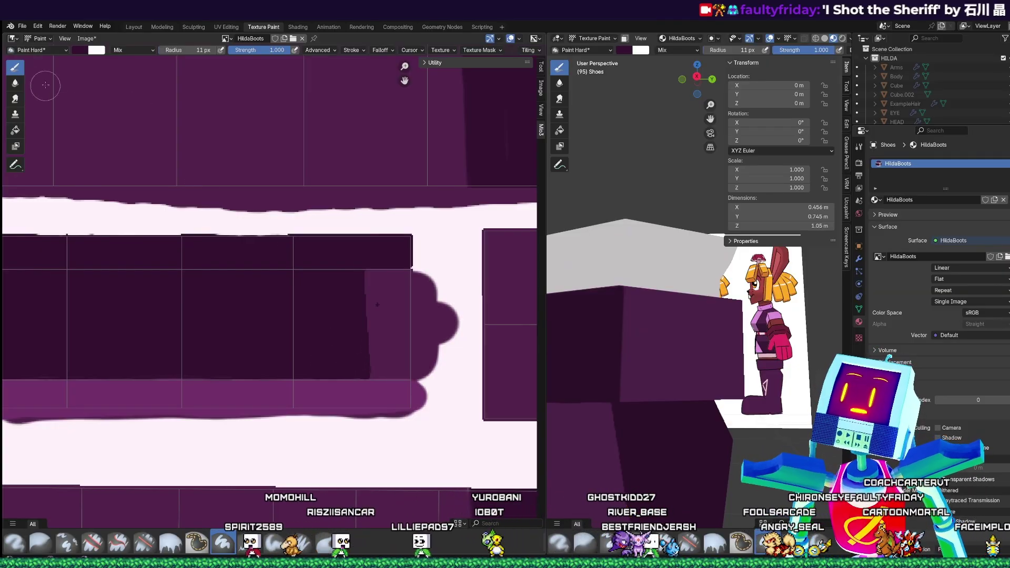
{"action": "left_click", "coordinate": [80, 50]}
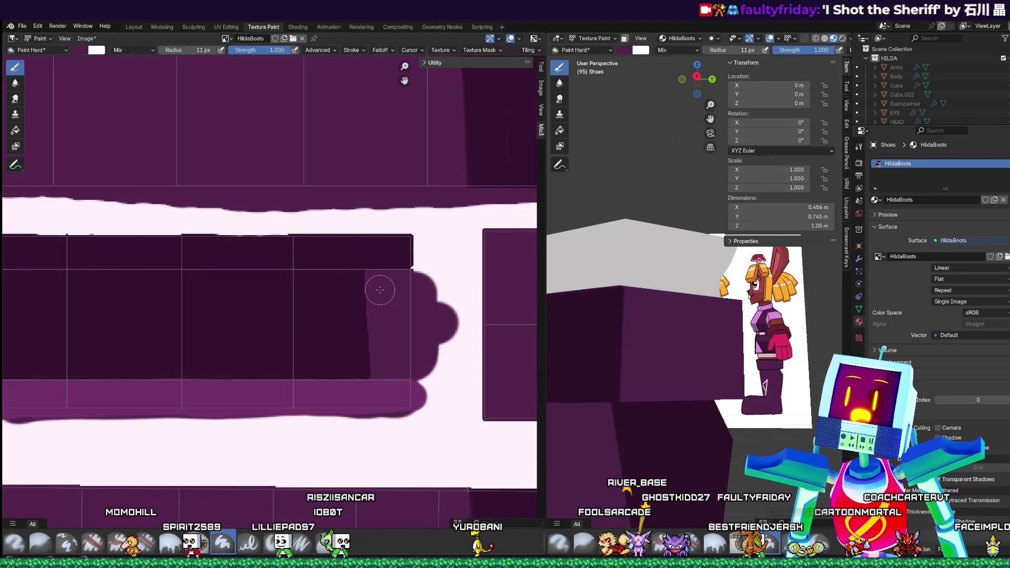
{"action": "key", "text": "bracketleft"}
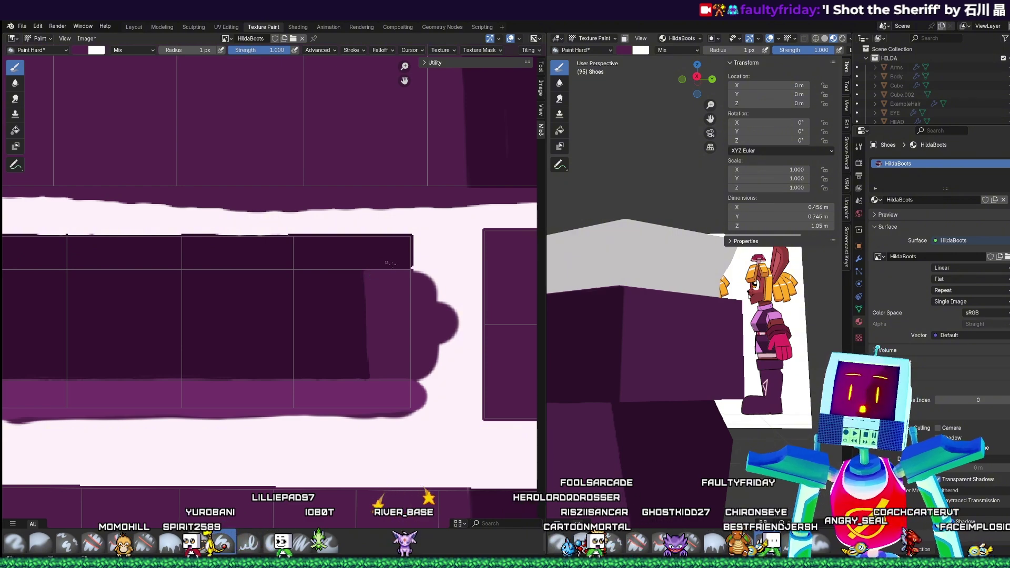
{"action": "scroll", "coordinate": [679, 326], "scroll_direction": "down", "scroll_amount": 4}
{"action": "middle_click_drag", "start_coordinate": [779, 316], "coordinate": [703, 385]}
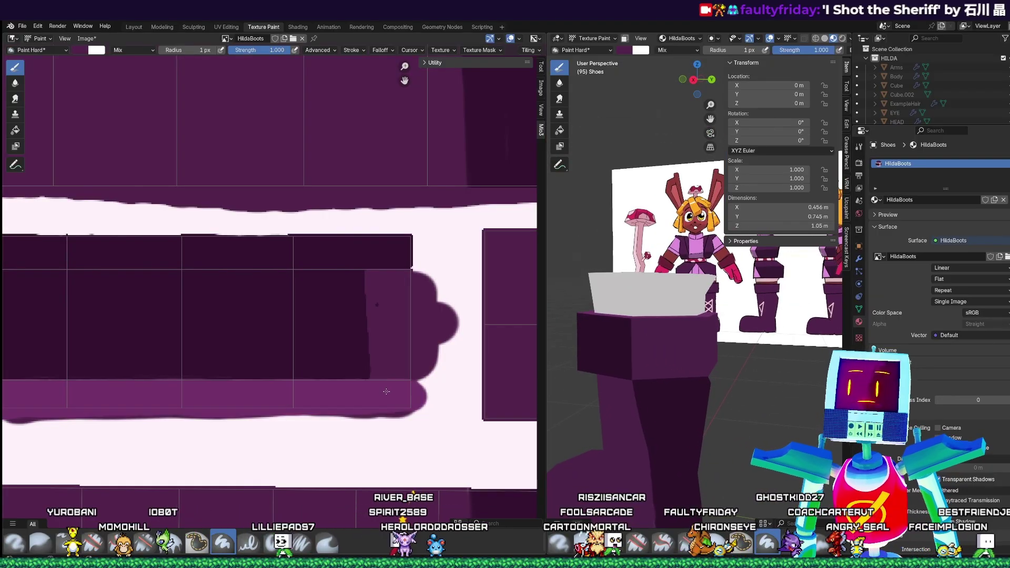
- Undo the recent strokes back to before the outlined cuff area was filled, keeping the dark vertical line
{"action": "key", "text": "ctrl+z"}
{"action": "key", "text": "ctrl+z"}
{"action": "key", "text": "ctrl+z"}
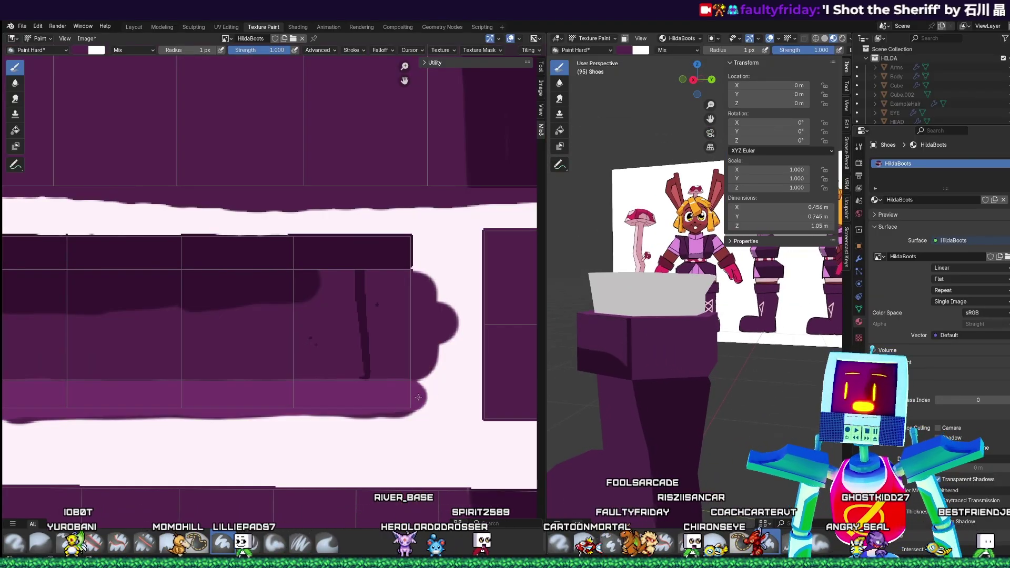
{"action": "key", "text": "ctrl+z"}
{"action": "key", "text": "ctrl+z"}
- Sample the dark purple and paint the cuff strip's two end sections beyond the vertical lines solid with a 7 px brush
{"action": "mouse_move", "coordinate": [379, 391]}
{"action": "middle_mouse_down"}
{"action": "mouse_move", "coordinate": [468, 391]}
{"action": "mouse_move", "coordinate": [57, 384]}
{"action": "mouse_move", "coordinate": [205, 384]}
{"action": "mouse_move", "coordinate": [189, 386]}
{"action": "mouse_move", "coordinate": [361, 444]}
{"action": "mouse_move", "coordinate": [285, 445]}
{"action": "middle_mouse_up"}
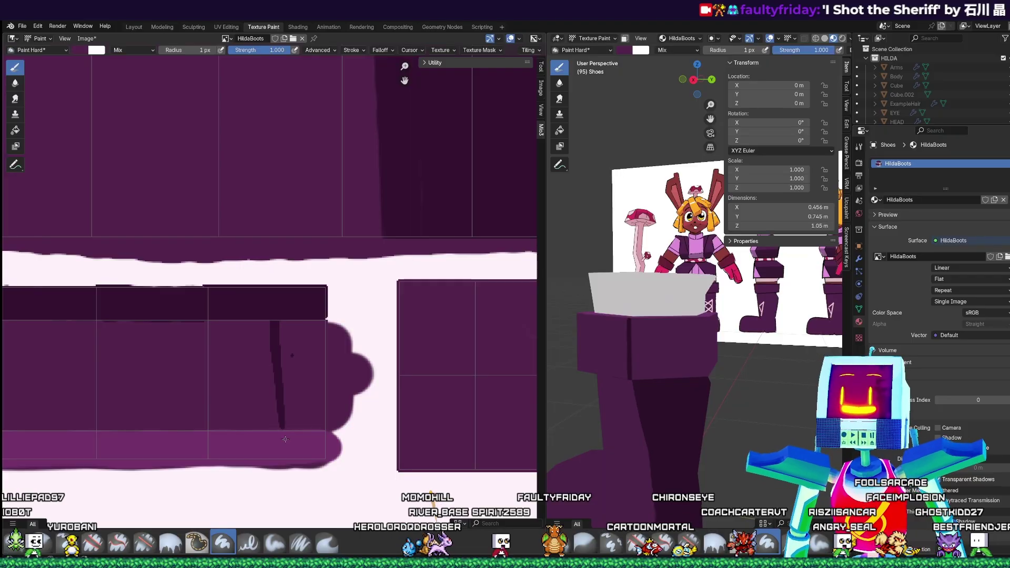
{"action": "left_click", "coordinate": [80, 50]}
{"action": "left_click", "coordinate": [162, 192]}
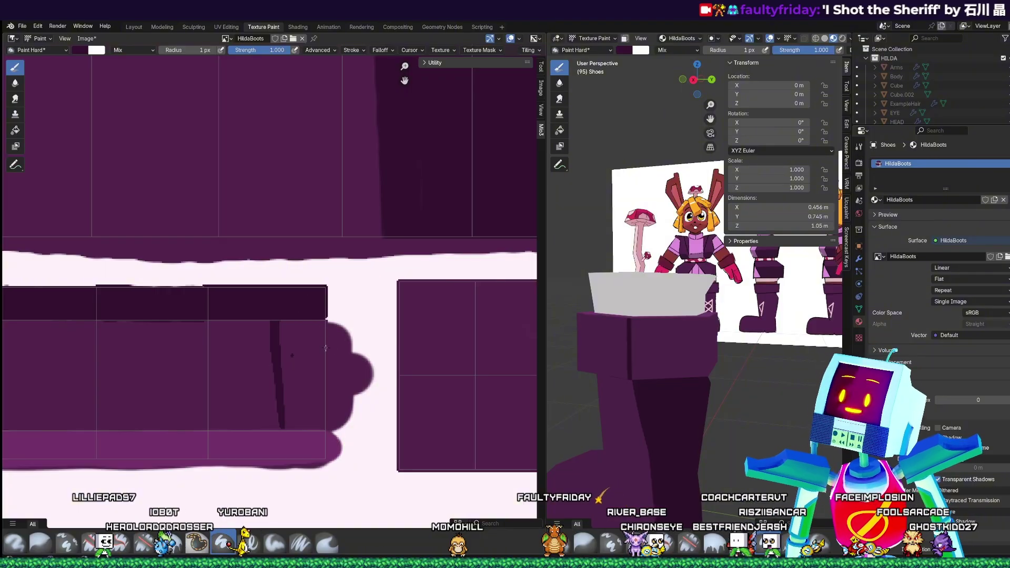
{"action": "mouse_move", "coordinate": [312, 321]}
{"action": "left_mouse_down"}
{"action": "mouse_move", "coordinate": [324, 419]}
{"action": "mouse_move", "coordinate": [296, 422]}
{"action": "left_mouse_up"}
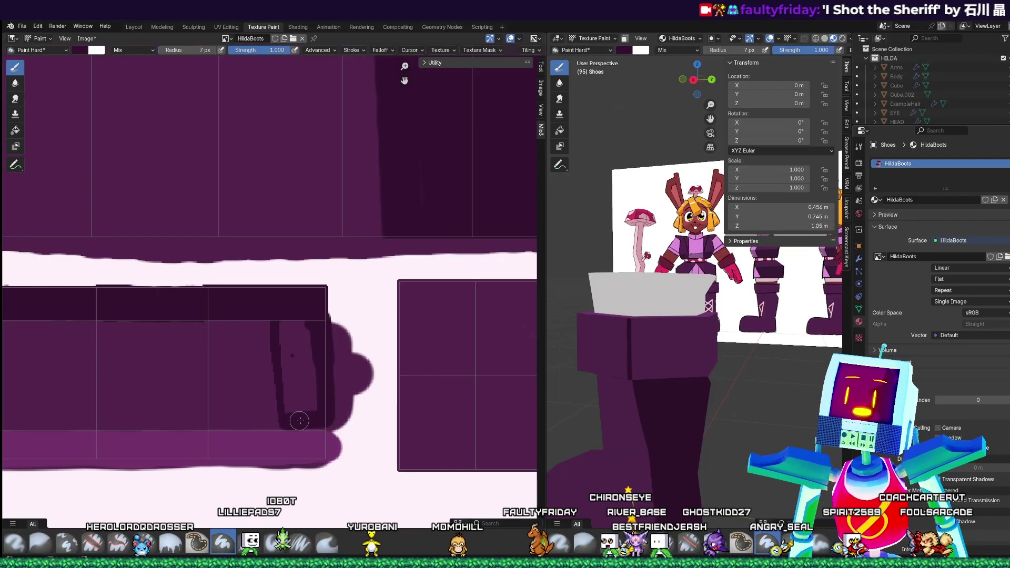
{"action": "left_click_drag", "start_coordinate": [305, 330], "coordinate": [293, 401]}
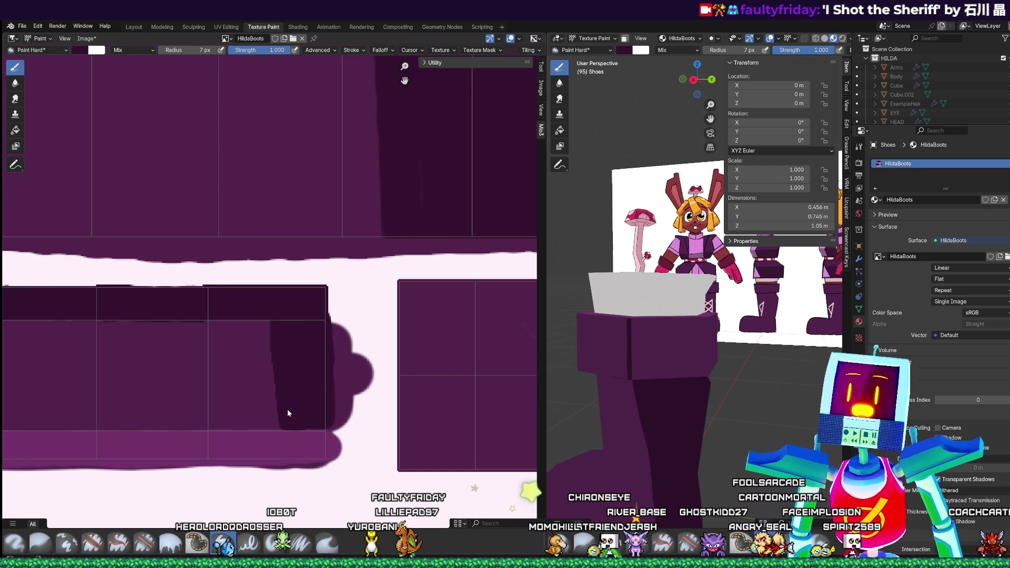
{"action": "mouse_move", "coordinate": [290, 279]}
{"action": "middle_mouse_down"}
{"action": "mouse_move", "coordinate": [402, 282]}
{"action": "mouse_move", "coordinate": [231, 293]}
{"action": "middle_mouse_up"}
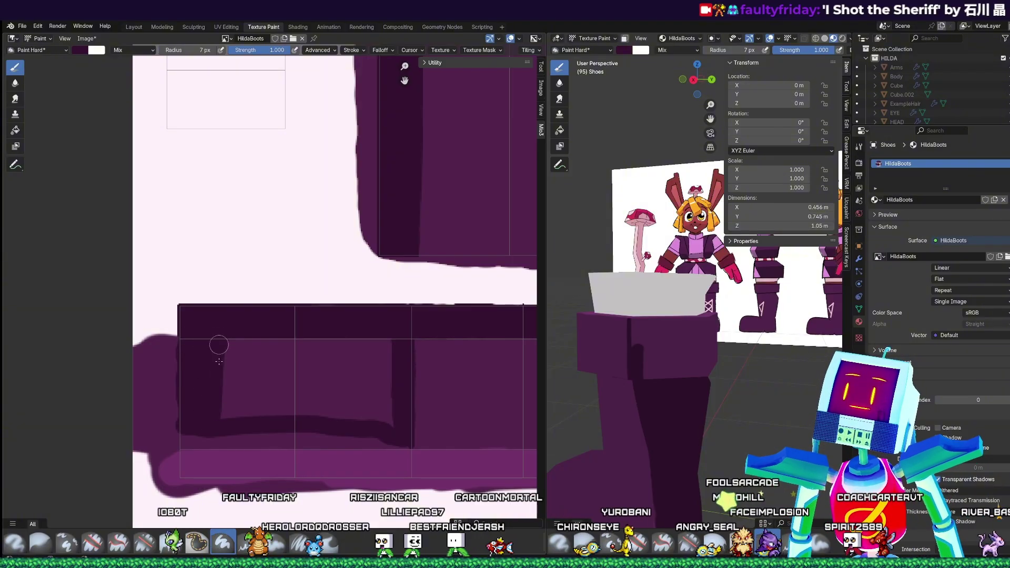
{"action": "mouse_move", "coordinate": [219, 345]}
{"action": "left_mouse_down"}
{"action": "mouse_move", "coordinate": [232, 421]}
{"action": "mouse_move", "coordinate": [257, 347]}
{"action": "mouse_move", "coordinate": [263, 421]}
{"action": "mouse_move", "coordinate": [282, 364]}
{"action": "mouse_move", "coordinate": [318, 368]}
{"action": "mouse_move", "coordinate": [336, 358]}
{"action": "mouse_move", "coordinate": [355, 412]}
{"action": "mouse_move", "coordinate": [361, 340]}
{"action": "mouse_move", "coordinate": [381, 419]}
{"action": "mouse_move", "coordinate": [389, 333]}
{"action": "mouse_move", "coordinate": [407, 420]}
{"action": "left_mouse_up"}
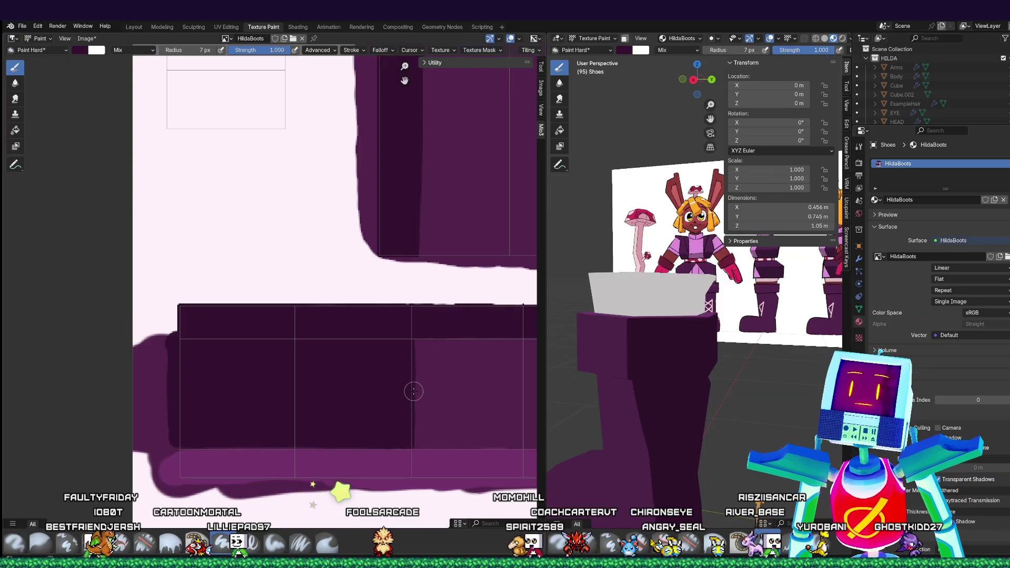
- Inspect the dark shading on the cuff and the back of the boot from several angles
{"action": "middle_click_drag", "start_coordinate": [752, 386], "coordinate": [731, 389]}
{"action": "scroll", "coordinate": [719, 474], "scroll_direction": "up", "scroll_amount": 2}
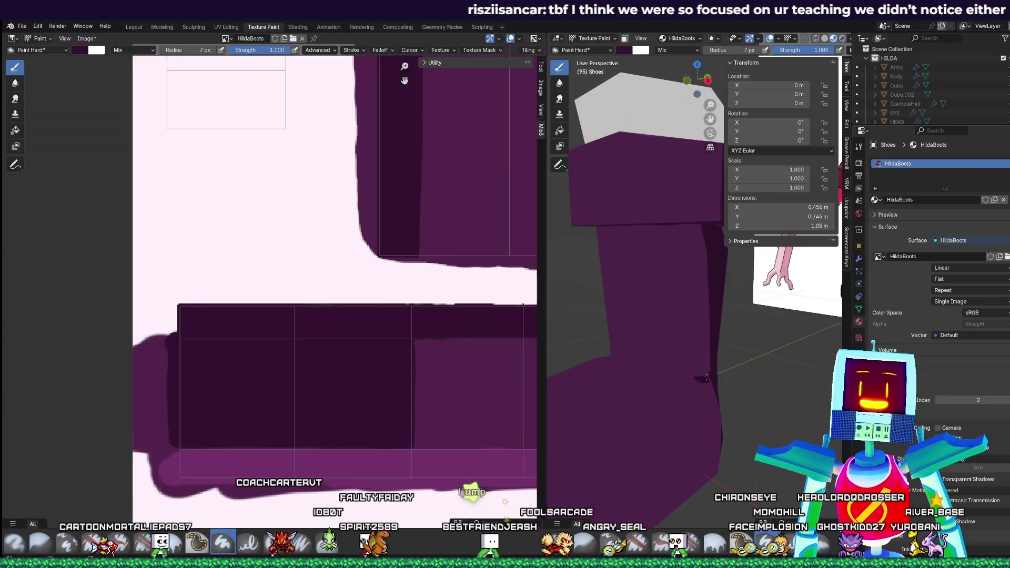
{"action": "middle_click_drag", "start_coordinate": [726, 367], "coordinate": [650, 373]}
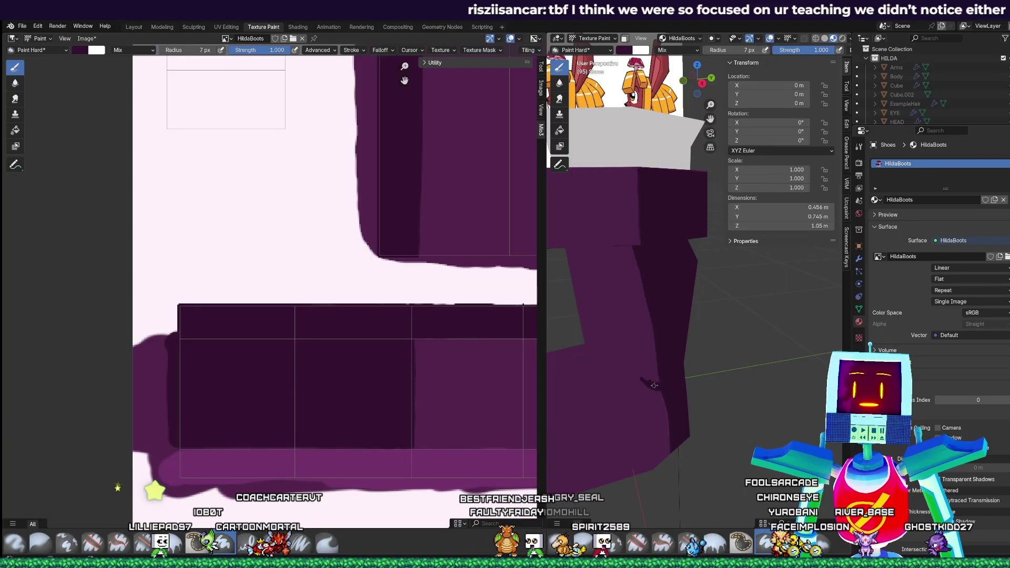
{"action": "middle_click_drag", "start_coordinate": [680, 363], "coordinate": [717, 421]}
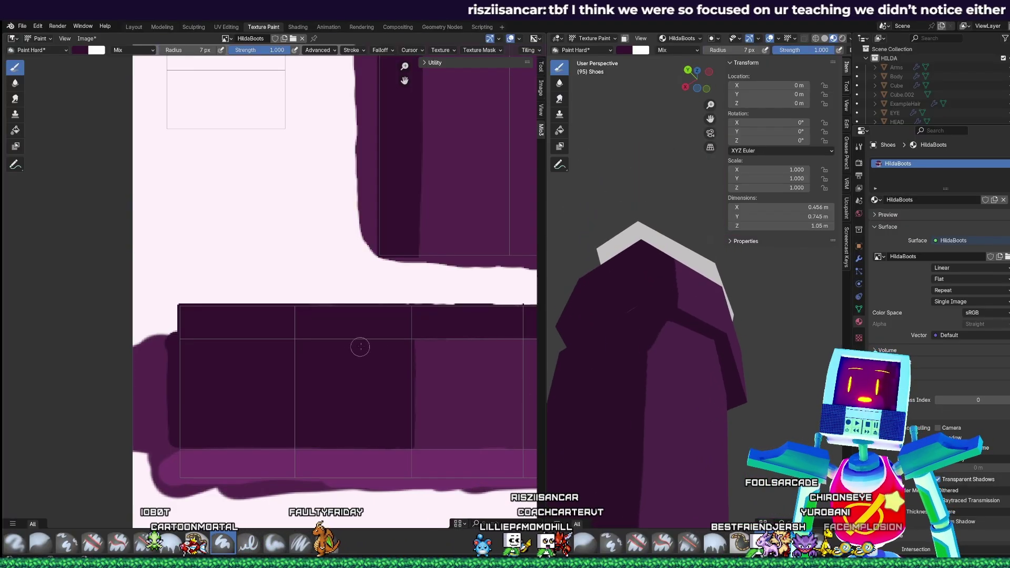
{"action": "middle_click_drag", "start_coordinate": [433, 342], "coordinate": [388, 356]}
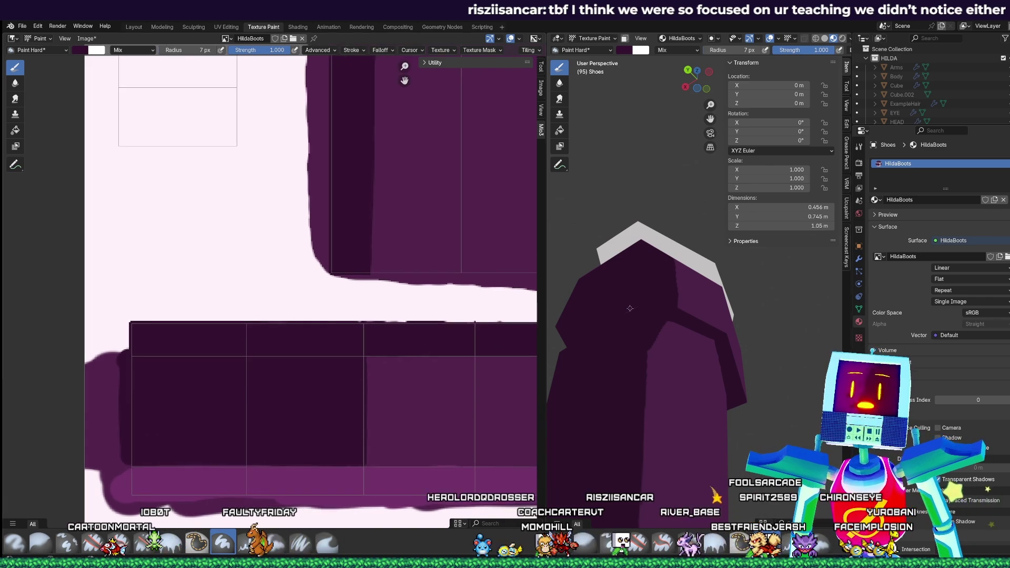
{"action": "middle_click_drag", "start_coordinate": [627, 330], "coordinate": [633, 350]}
- Set the paint colour to black (#000000) for the unpainted sole
{"action": "middle_click_drag", "start_coordinate": [275, 232], "coordinate": [303, 489]}
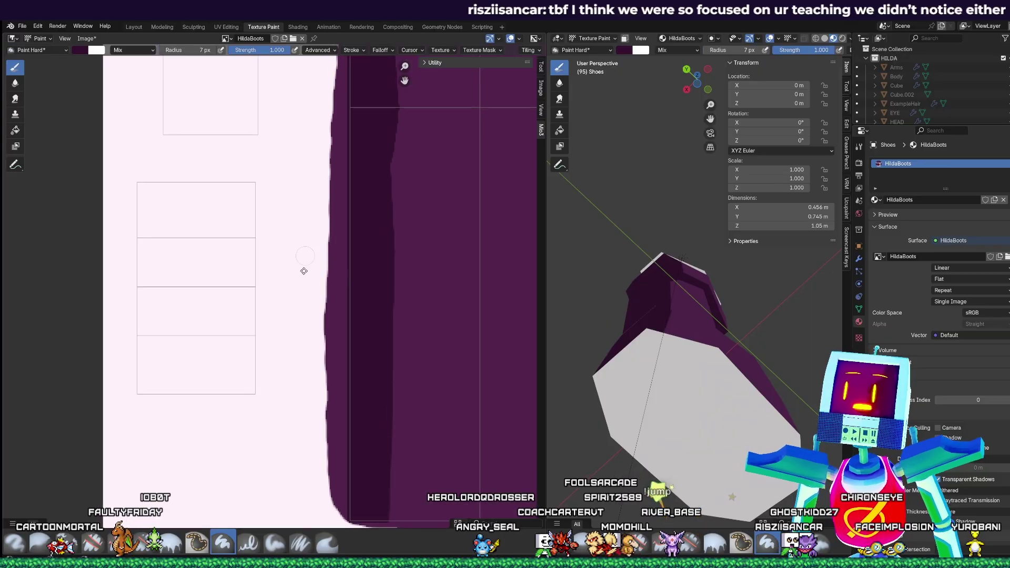
{"action": "middle_click_drag", "start_coordinate": [304, 270], "coordinate": [297, 370]}
{"action": "left_click", "coordinate": [79, 50]}
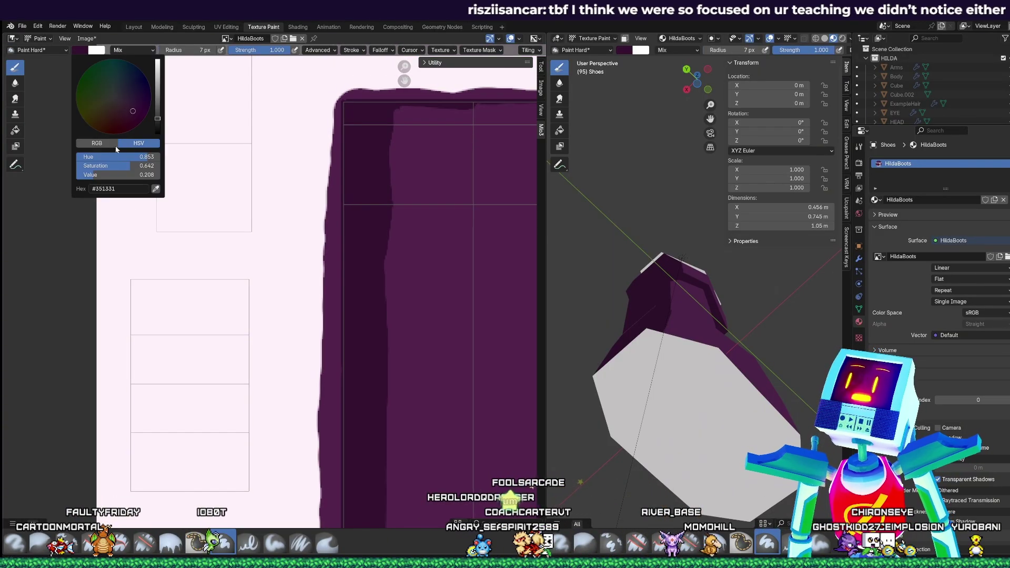
{"action": "left_click_drag", "start_coordinate": [158, 119], "coordinate": [161, 137]}
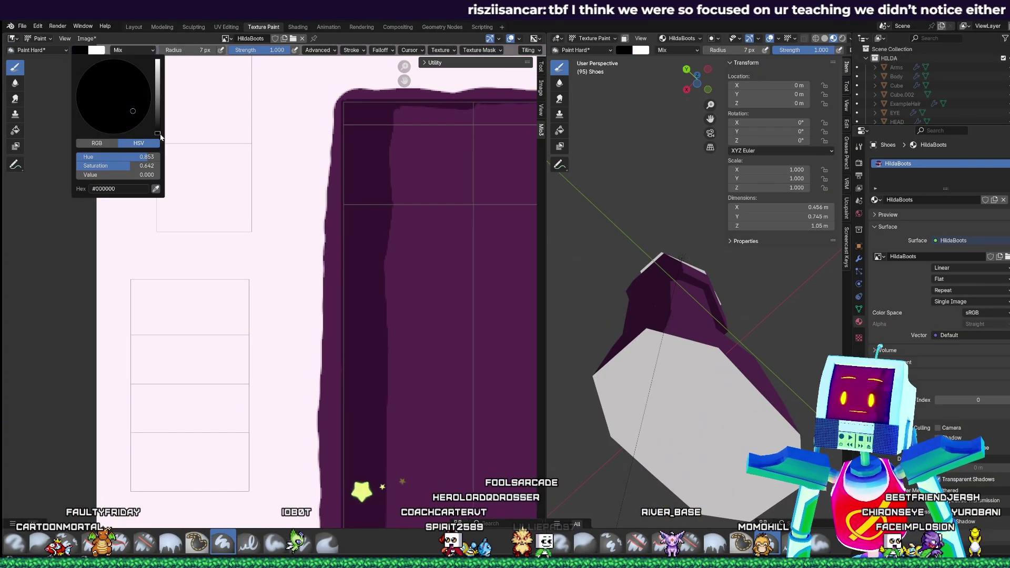
- Try to bucket-fill the unpainted texture background with black and undo the fill
{"action": "left_click", "coordinate": [15, 130]}
{"action": "left_click", "coordinate": [209, 139]}
{"action": "scroll", "coordinate": [211, 156], "scroll_direction": "down", "scroll_amount": 2}
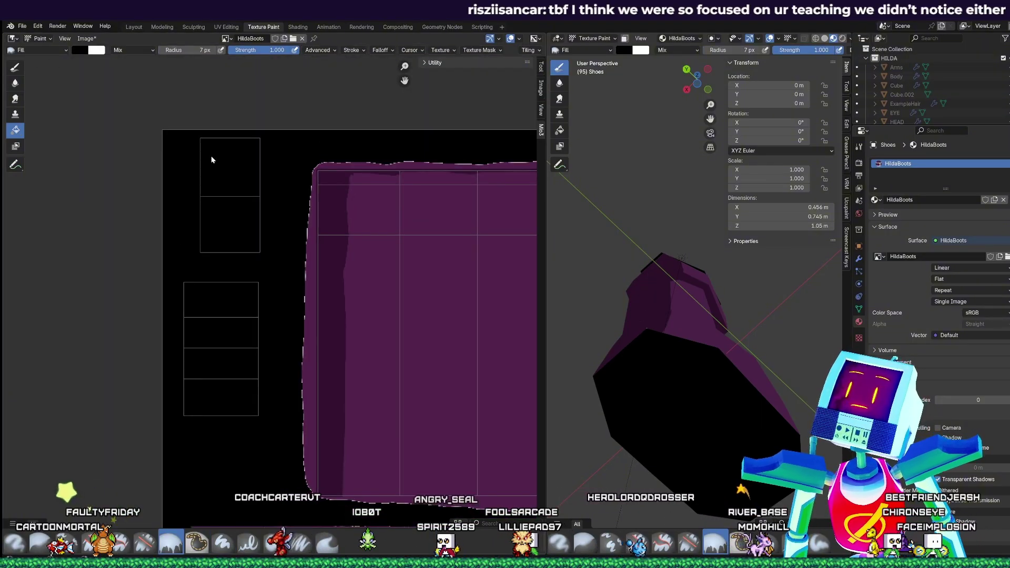
{"action": "scroll", "coordinate": [210, 158], "scroll_direction": "up", "scroll_amount": 2}
{"action": "key", "text": "ctrl+z"}
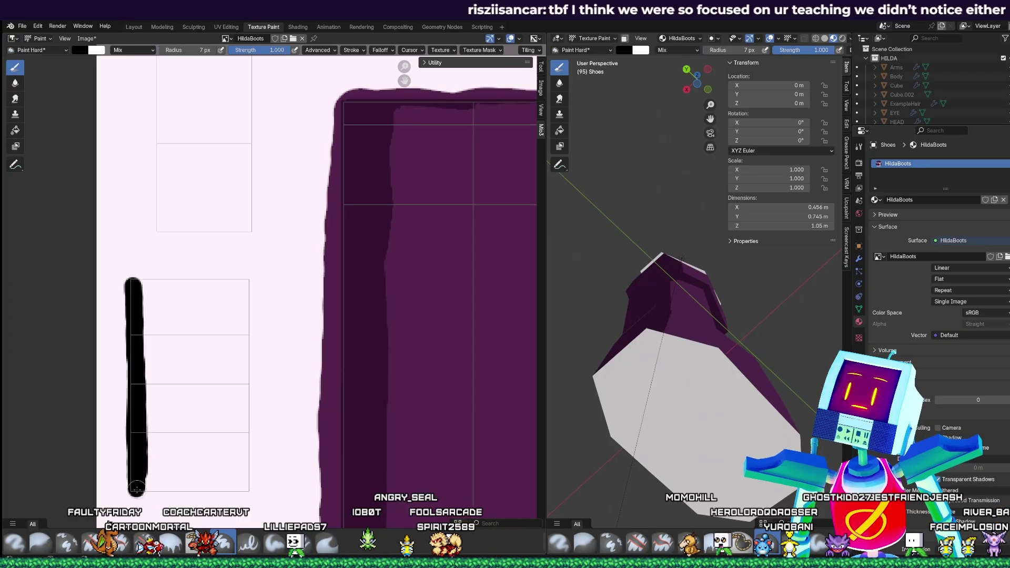
- Outline the sole's UV island in black with a 7 px brush, bucket-fill its inside and paint over the leftover gaps
{"action": "mouse_move", "coordinate": [188, 491]}
{"action": "left_mouse_down"}
{"action": "mouse_move", "coordinate": [248, 483]}
{"action": "mouse_move", "coordinate": [245, 287]}
{"action": "mouse_move", "coordinate": [133, 284]}
{"action": "left_mouse_up"}
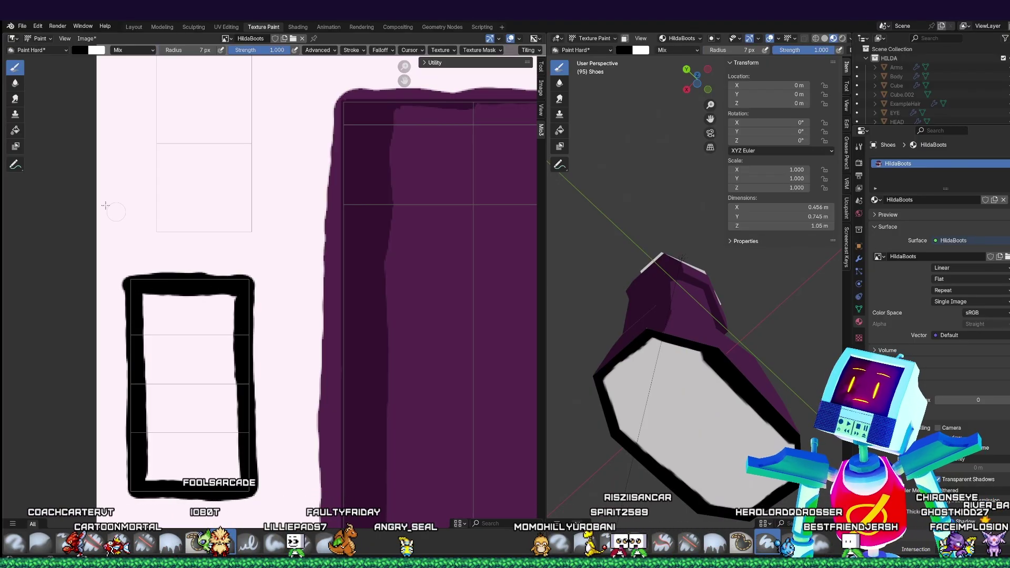
{"action": "left_click", "coordinate": [16, 130]}
{"action": "left_click", "coordinate": [174, 321]}
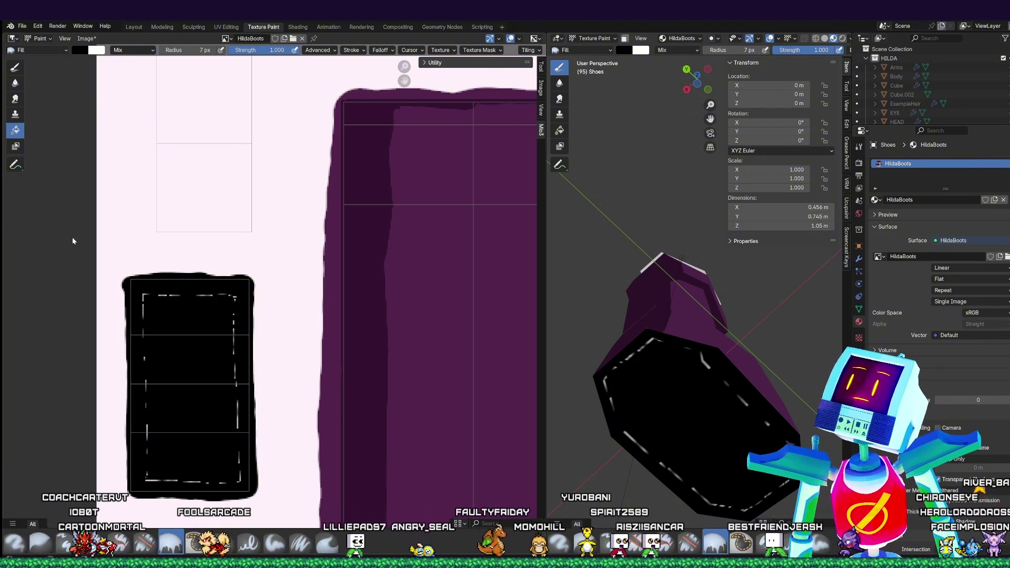
{"action": "left_click", "coordinate": [16, 68]}
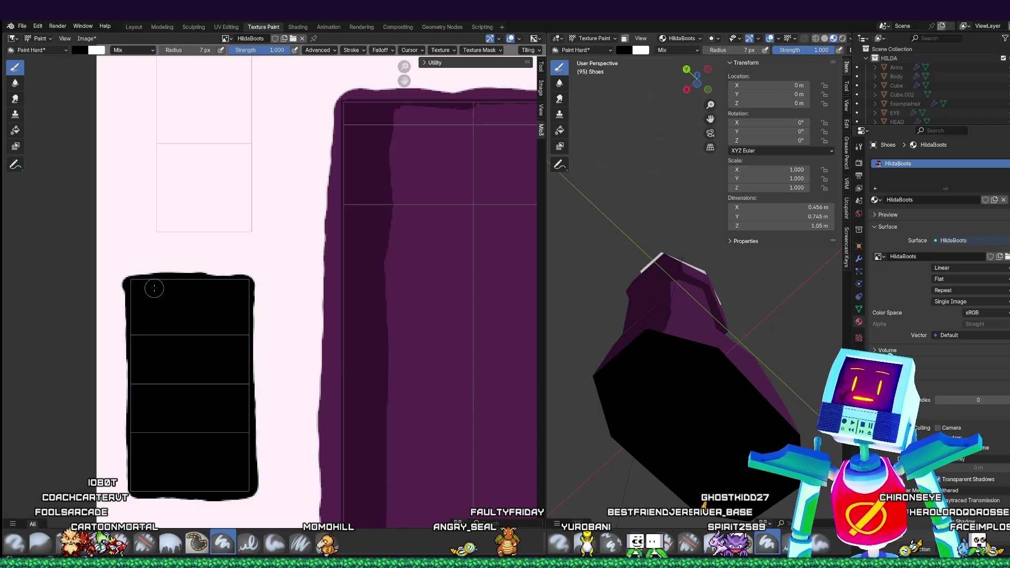
- Change the paint colour to a very dark violet, #0E021D, and bucket-fill the sole's UV island with it
{"action": "middle_click_drag", "start_coordinate": [190, 276], "coordinate": [197, 325]}
{"action": "middle_click_drag", "start_coordinate": [732, 258], "coordinate": [751, 273]}
{"action": "middle_click_drag", "start_coordinate": [249, 280], "coordinate": [243, 301]}
{"action": "left_click", "coordinate": [80, 51]}
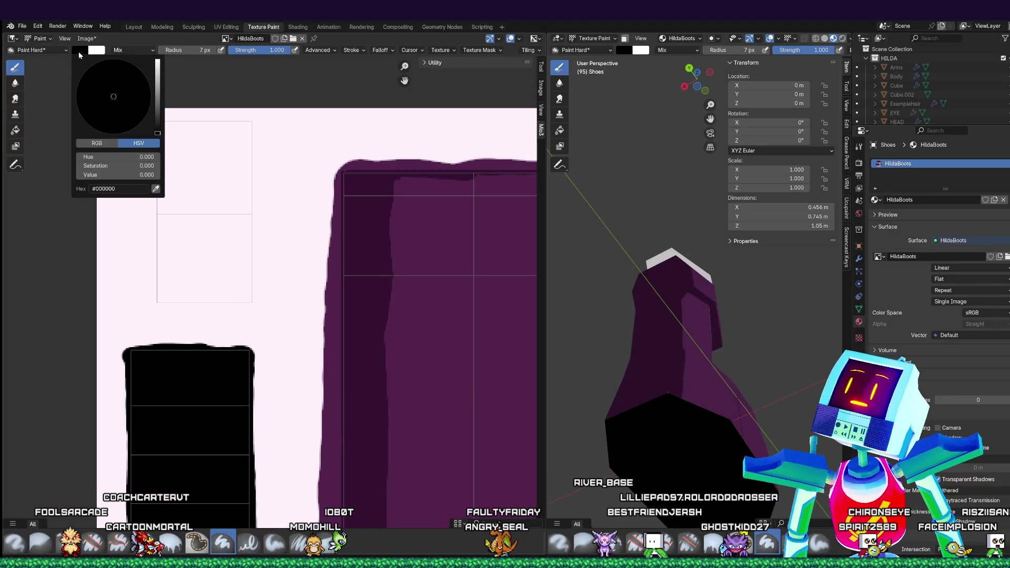
{"action": "left_click_drag", "start_coordinate": [157, 130], "coordinate": [148, 95]}
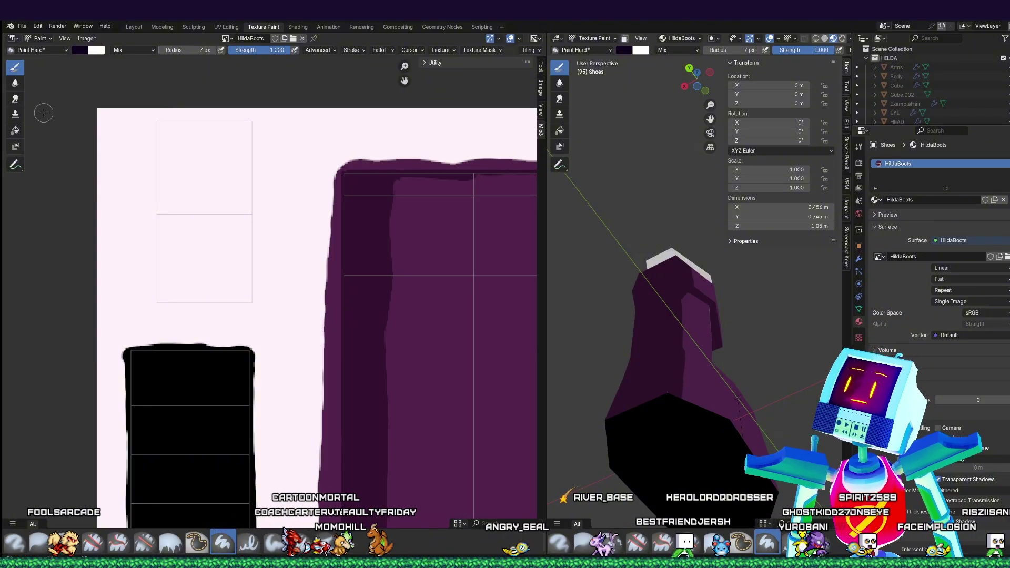
{"action": "left_click", "coordinate": [15, 130]}
{"action": "left_click", "coordinate": [189, 358]}
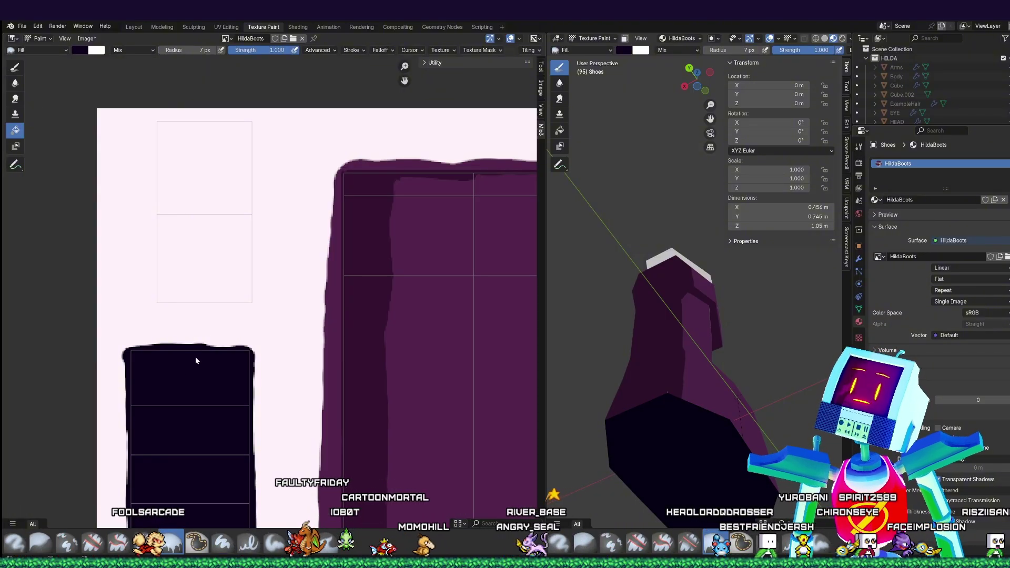
- Sample the boot's dark purple shading, darken it to near-black and bucket-fill the sole's UV island with it
{"action": "middle_click_drag", "start_coordinate": [694, 319], "coordinate": [594, 342]}
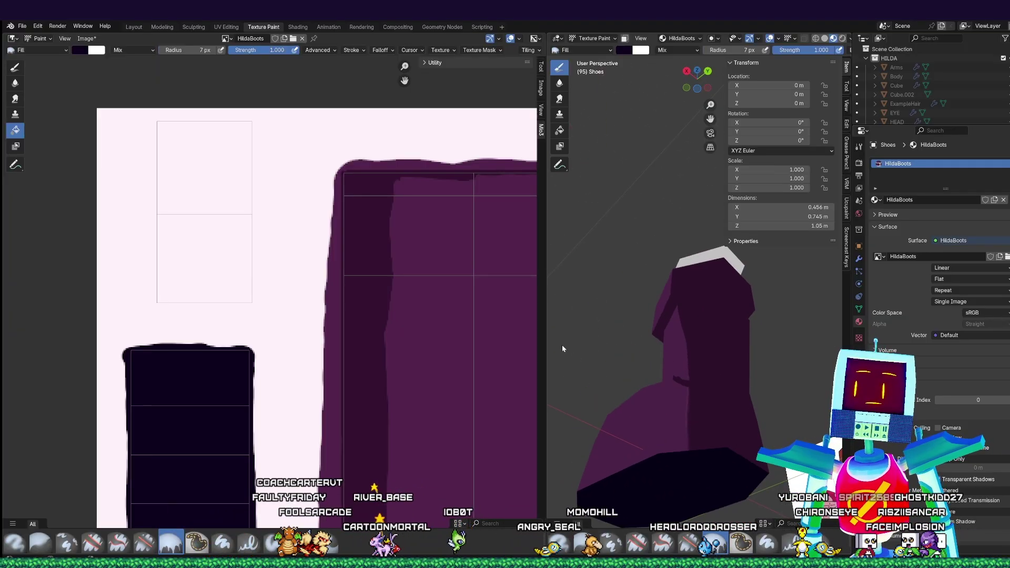
{"action": "left_click", "coordinate": [80, 51]}
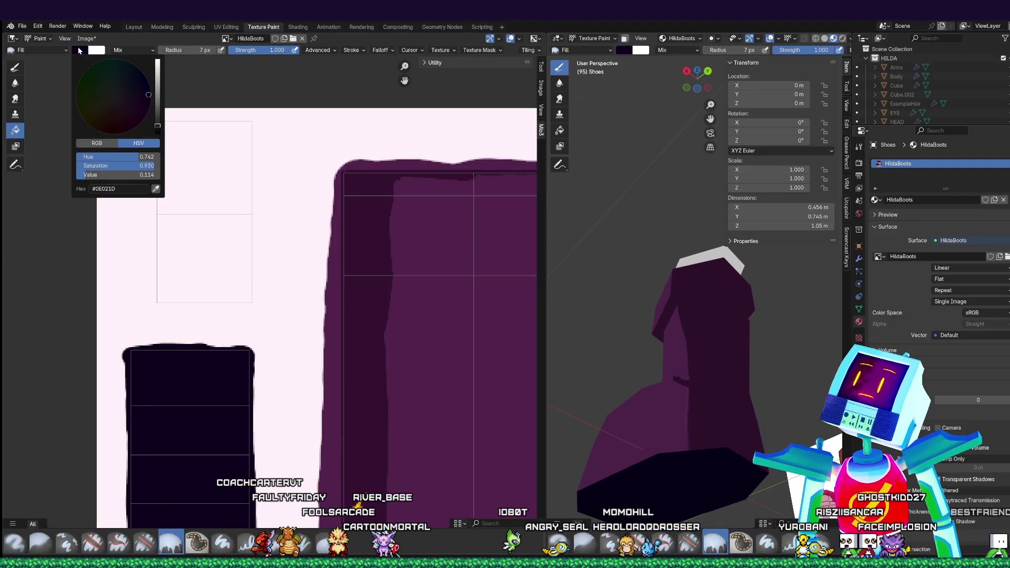
{"action": "left_click", "coordinate": [156, 188]}
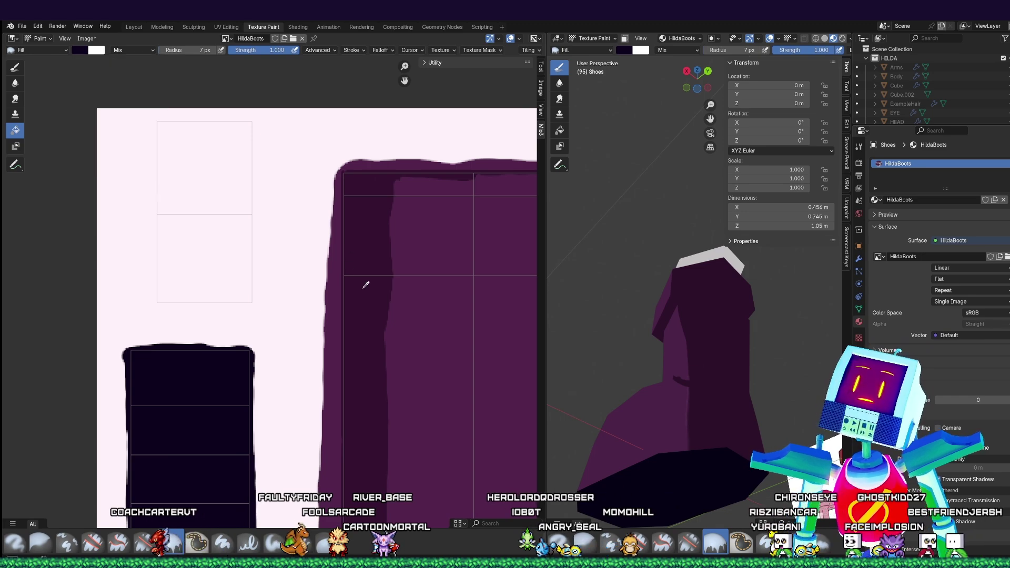
{"action": "left_click", "coordinate": [83, 50]}
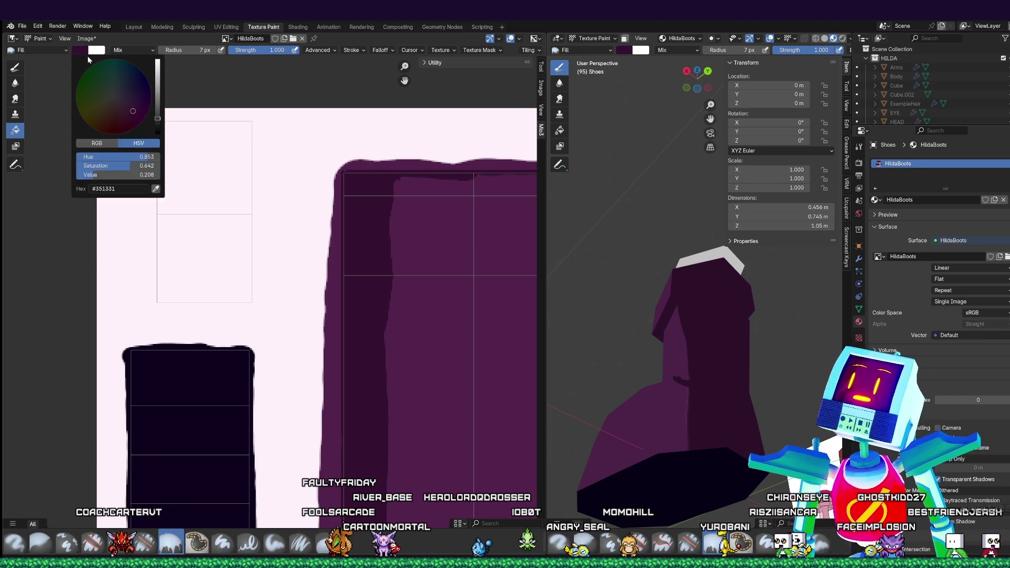
{"action": "left_click", "coordinate": [157, 131]}
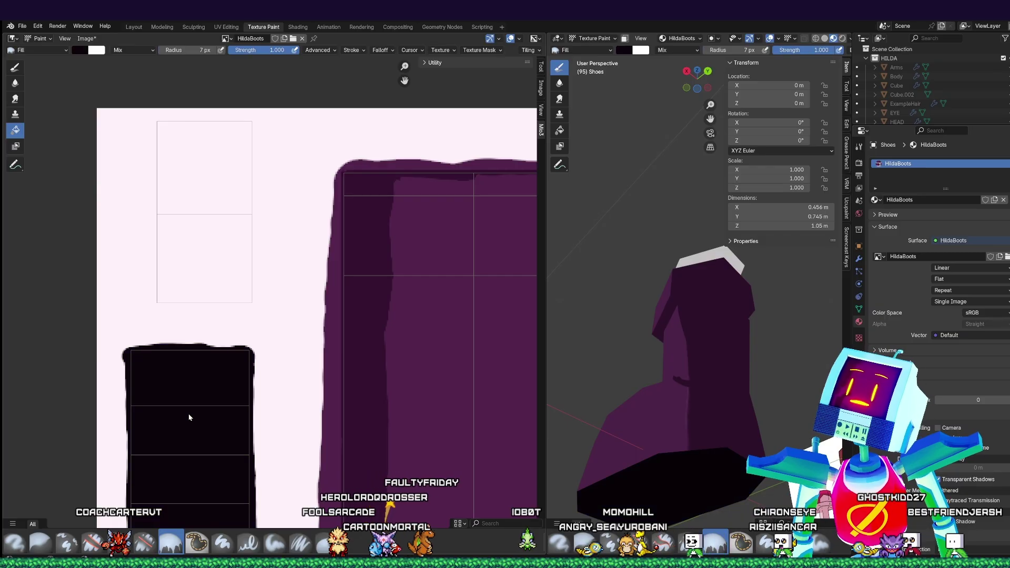
{"action": "middle_click_drag", "start_coordinate": [664, 371], "coordinate": [555, 402]}
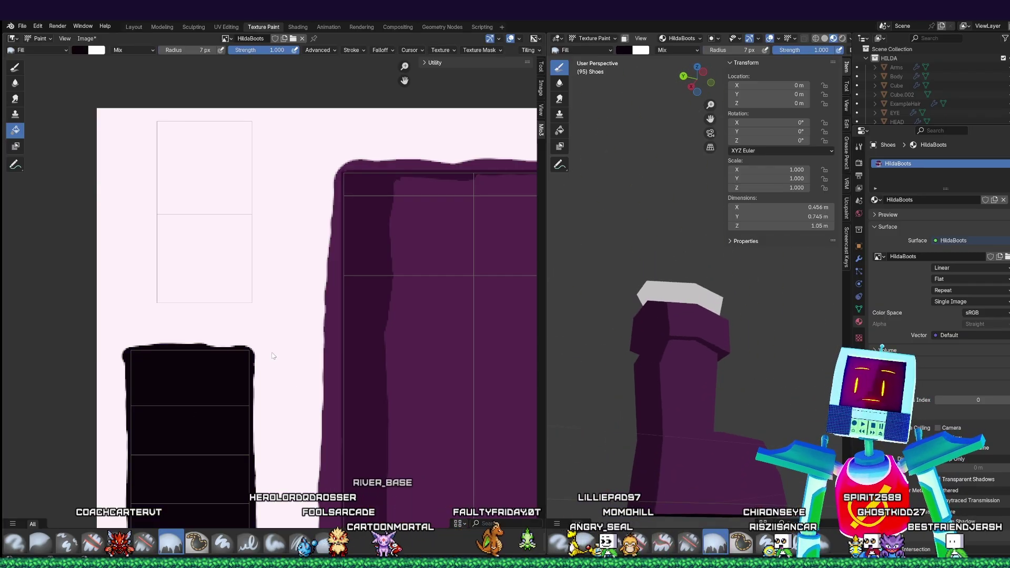
- Return to the hard paint brush and examine the boots on the character reference and the unpainted UV islands of the texture
{"action": "middle_click_drag", "start_coordinate": [256, 300], "coordinate": [284, 379]}
{"action": "scroll", "coordinate": [284, 378], "scroll_direction": "up", "scroll_amount": 1}
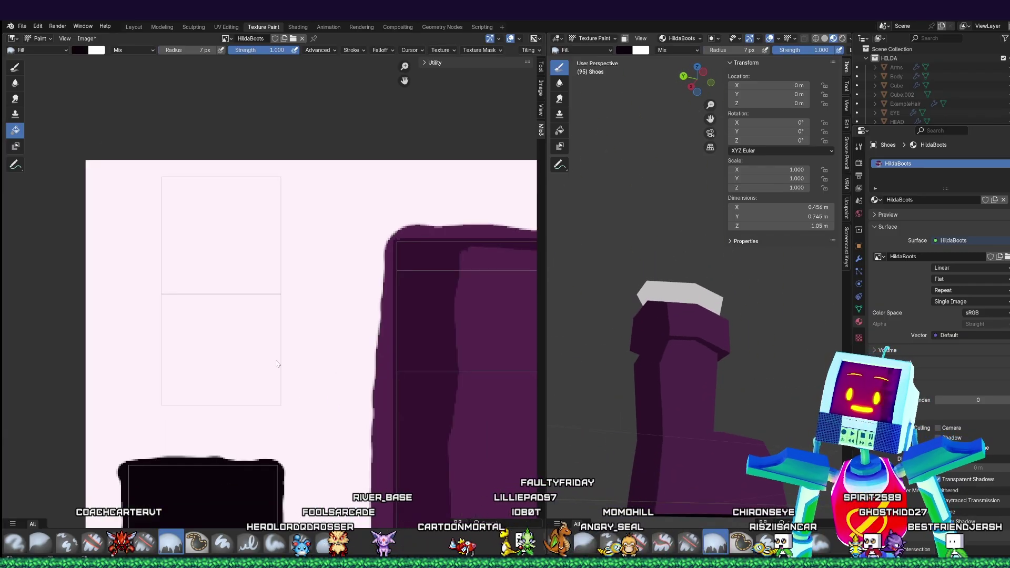
{"action": "left_click", "coordinate": [15, 69]}
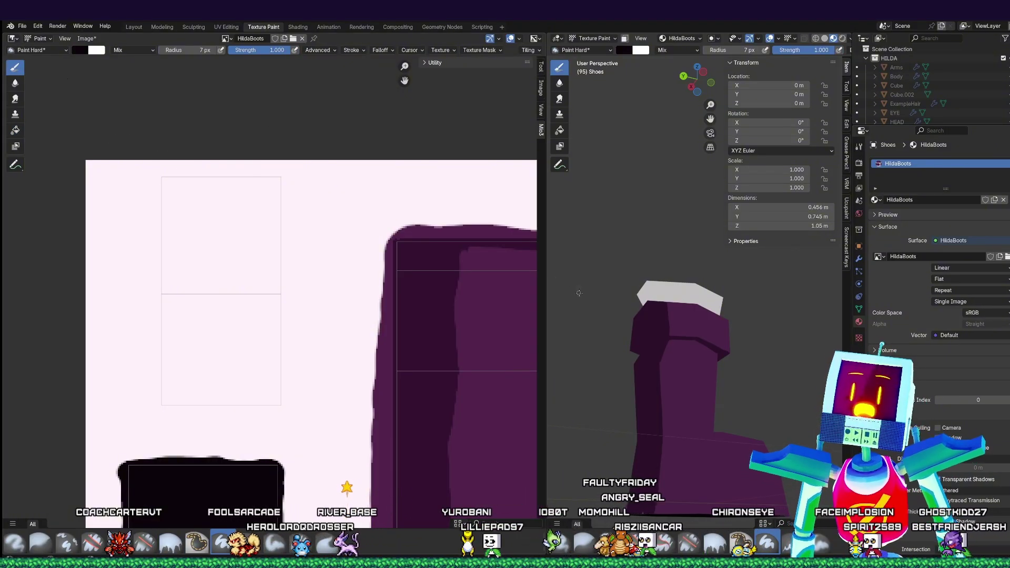
{"action": "middle_click_drag", "start_coordinate": [742, 317], "coordinate": [625, 346]}
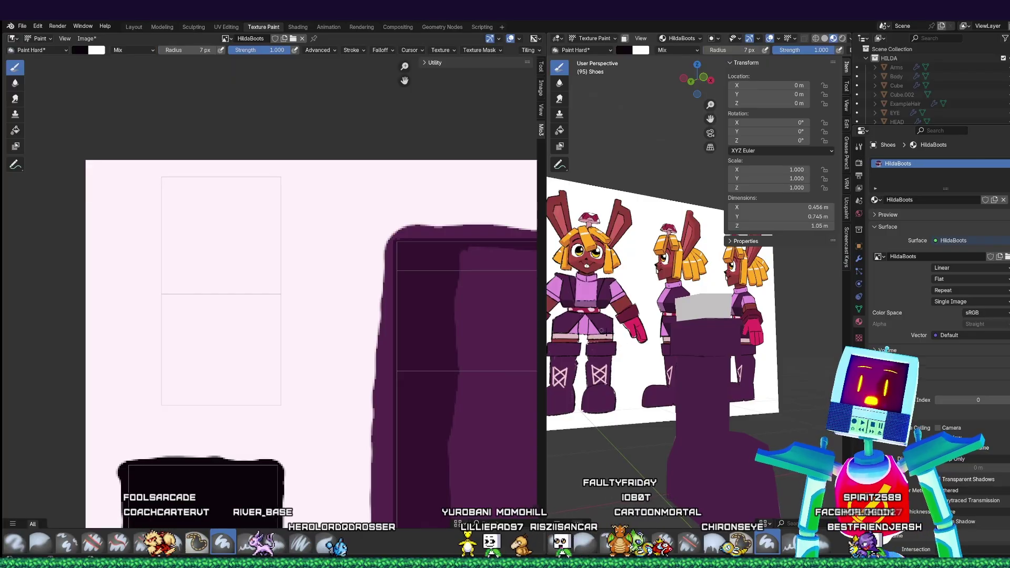
{"action": "scroll", "coordinate": [703, 335], "scroll_direction": "up", "scroll_amount": 2}
{"action": "mouse_move", "coordinate": [704, 335]}
{"action": "middle_mouse_down", "text": "shift"}
{"action": "mouse_move", "coordinate": [785, 349]}
{"action": "mouse_move", "coordinate": [712, 345]}
{"action": "middle_mouse_up", "text": "shift"}
{"action": "middle_click_drag", "start_coordinate": [278, 408], "coordinate": [139, 363]}
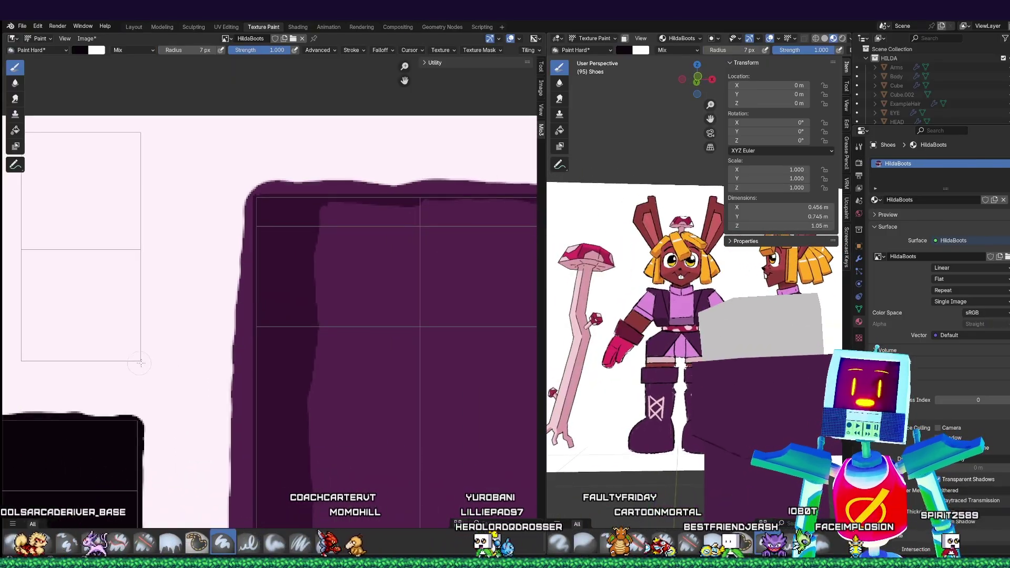
{"action": "scroll", "coordinate": [322, 367], "scroll_direction": "down", "scroll_amount": 7}
{"action": "middle_click_drag", "start_coordinate": [445, 389], "coordinate": [290, 354]}
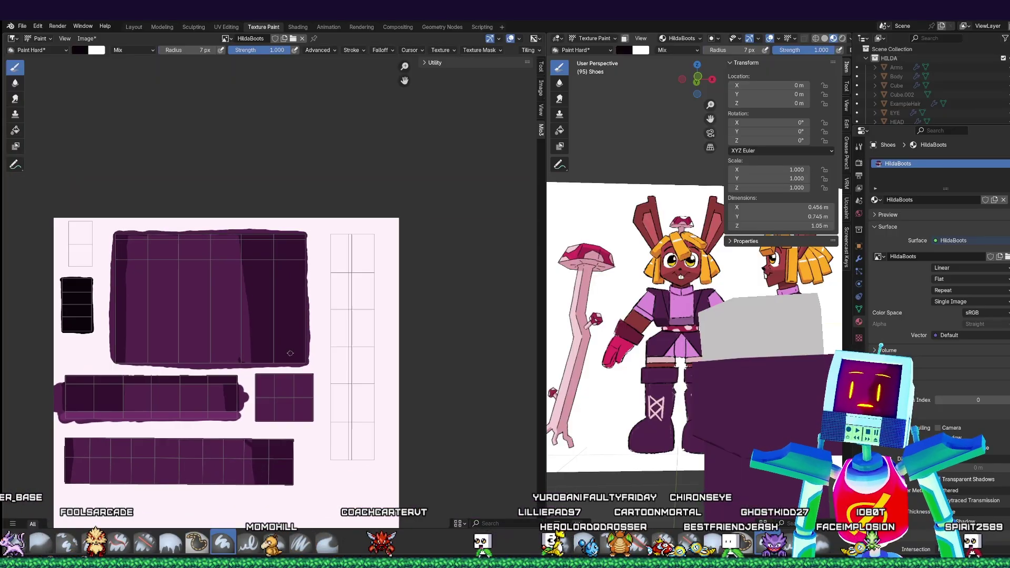
{"action": "scroll", "coordinate": [321, 353], "scroll_direction": "up", "scroll_amount": 2}
{"action": "middle_click_drag", "start_coordinate": [396, 350], "coordinate": [303, 333]}
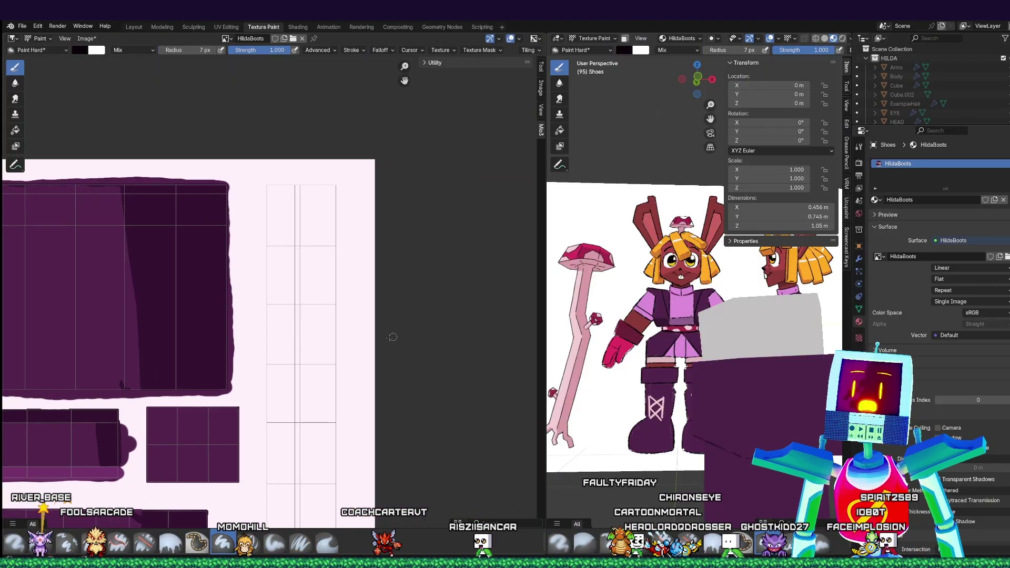
{"action": "middle_click_drag", "start_coordinate": [392, 337], "coordinate": [317, 338]}
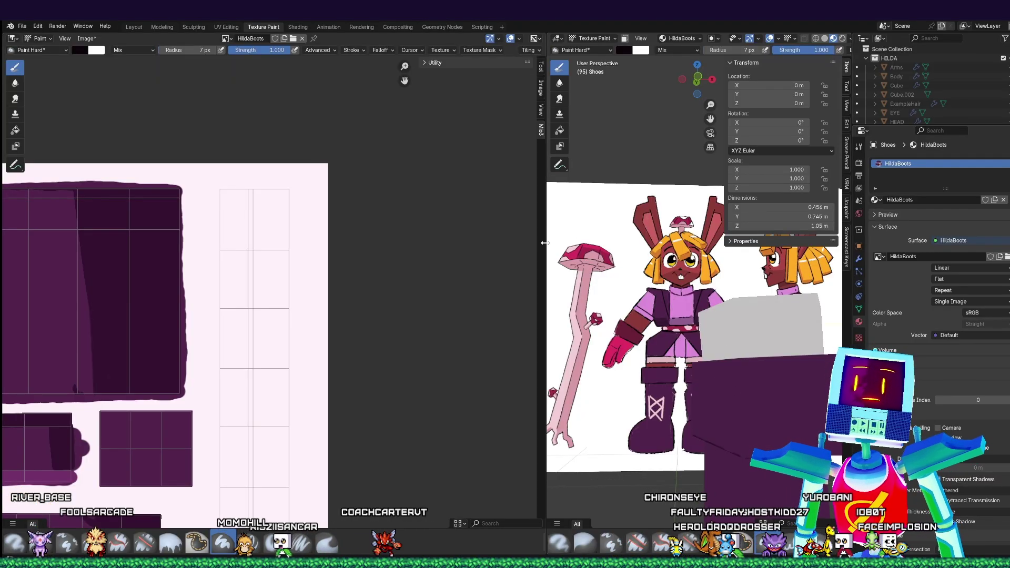
- Enlarge the 3D viewport and sample the reddish-brown leg colour just above the boot on the character reference as the paint colour
{"action": "left_click_drag", "start_coordinate": [544, 243], "coordinate": [394, 242]}
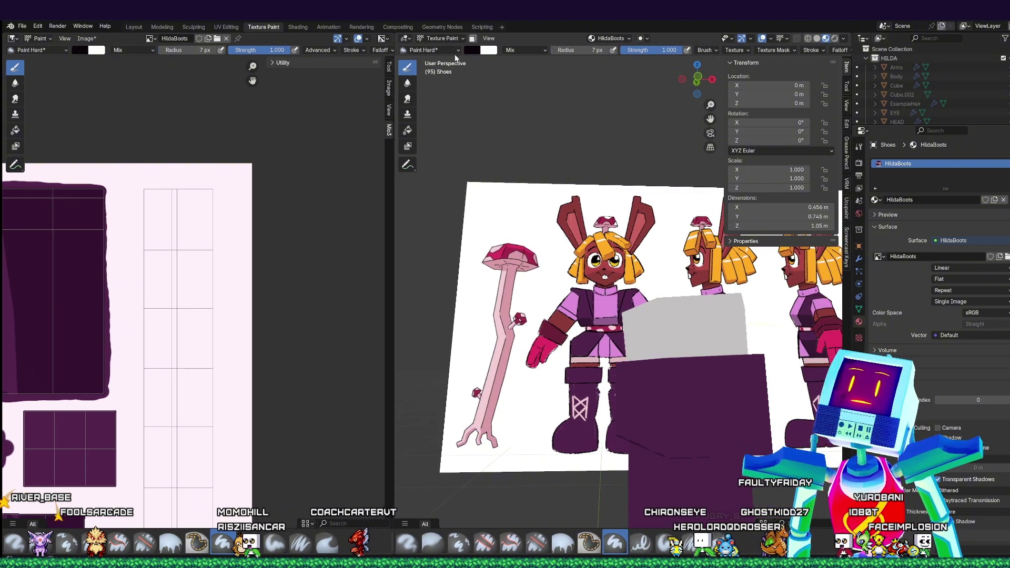
{"action": "left_click", "coordinate": [474, 51]}
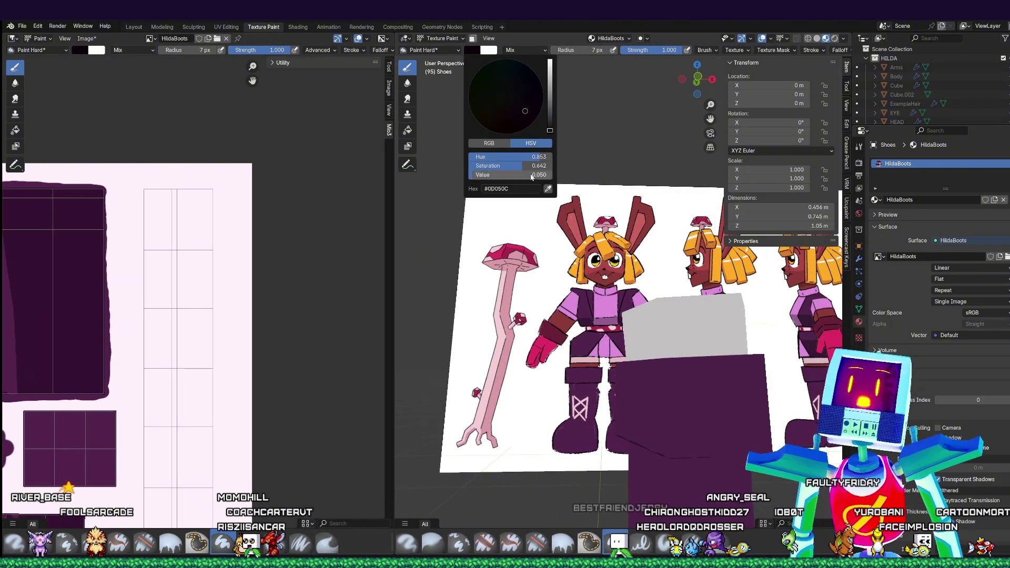
{"action": "left_click", "coordinate": [547, 188]}
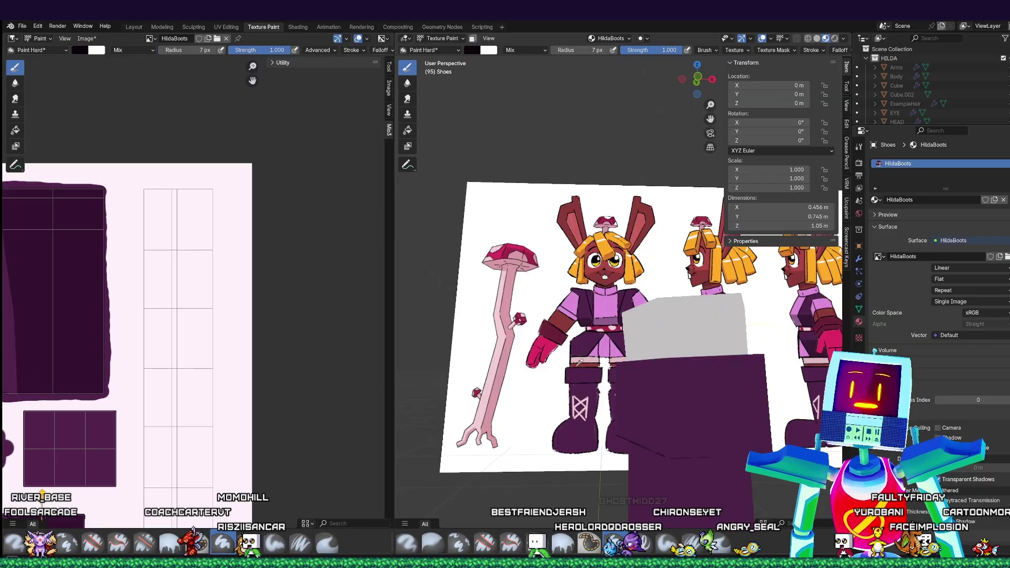
{"action": "left_click", "coordinate": [582, 362]}
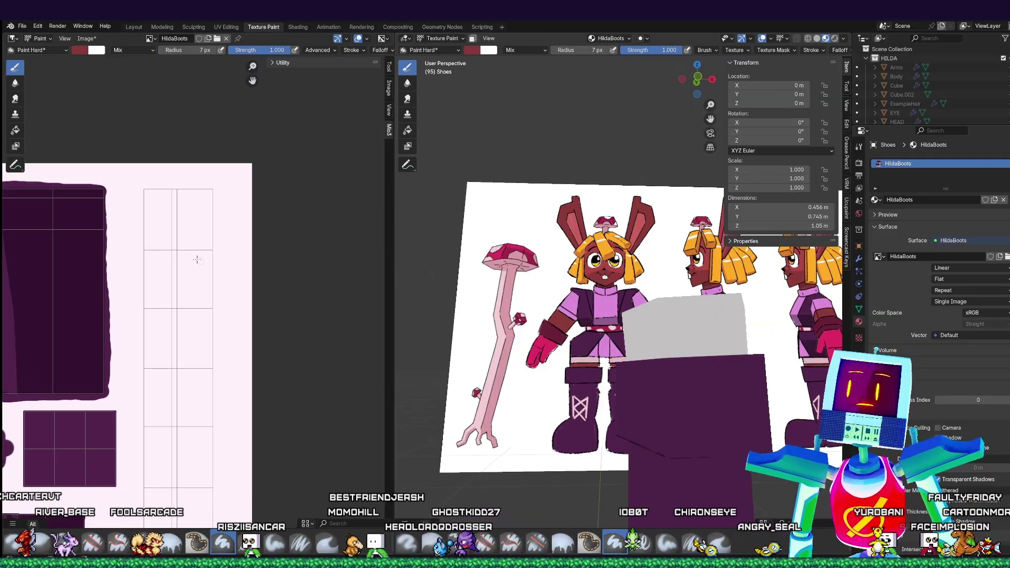
- Outline the narrower column of the tall two-column UV island in reddish brown with a 7 px brush and add a stroke inside it
{"action": "left_click_drag", "start_coordinate": [159, 191], "coordinate": [160, 286]}
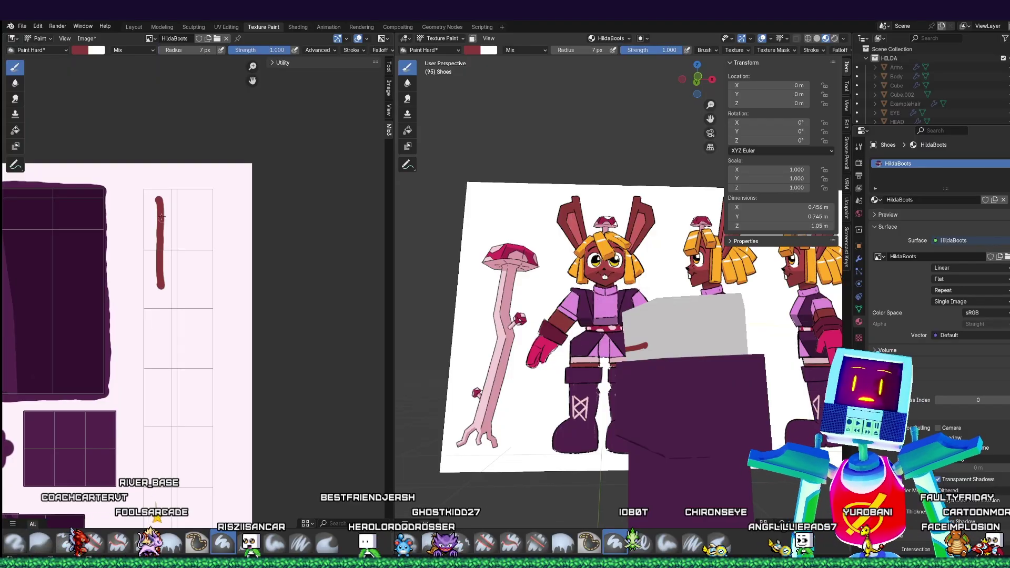
{"action": "key", "text": "ctrl+z"}
{"action": "middle_click_drag", "start_coordinate": [192, 232], "coordinate": [313, 119]}
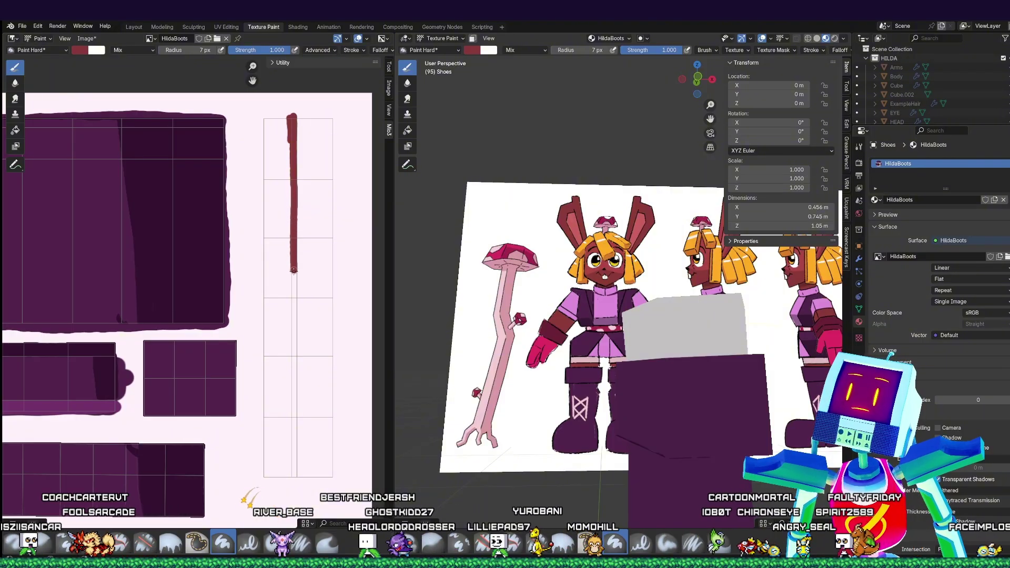
{"action": "mouse_move", "coordinate": [294, 345]}
{"action": "left_mouse_down"}
{"action": "mouse_move", "coordinate": [294, 476]}
{"action": "mouse_move", "coordinate": [265, 478]}
{"action": "left_mouse_up"}
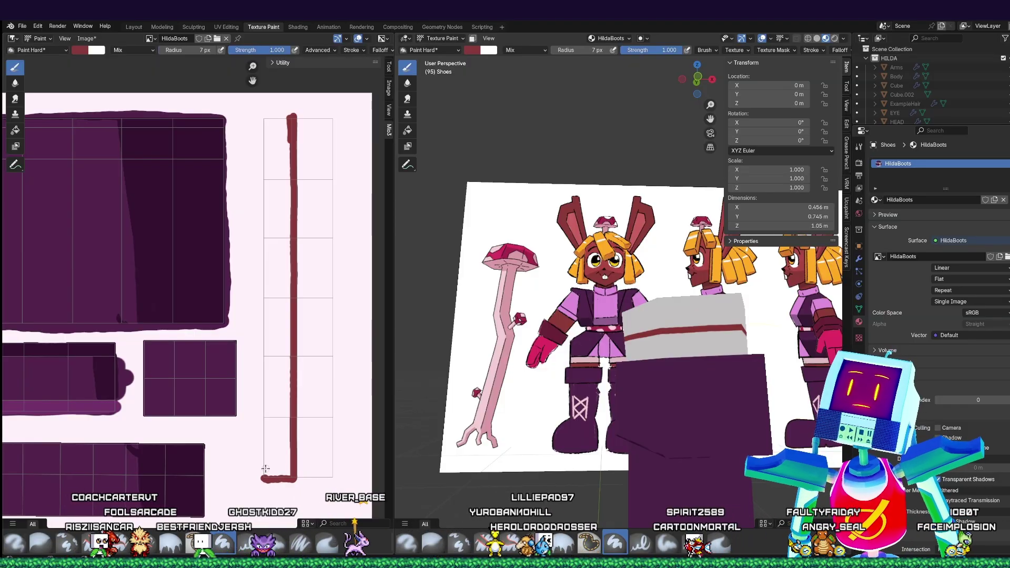
{"action": "mouse_move", "coordinate": [291, 116]}
{"action": "left_mouse_down"}
{"action": "mouse_move", "coordinate": [270, 118]}
{"action": "mouse_move", "coordinate": [263, 136]}
{"action": "mouse_move", "coordinate": [264, 477]}
{"action": "left_mouse_up"}
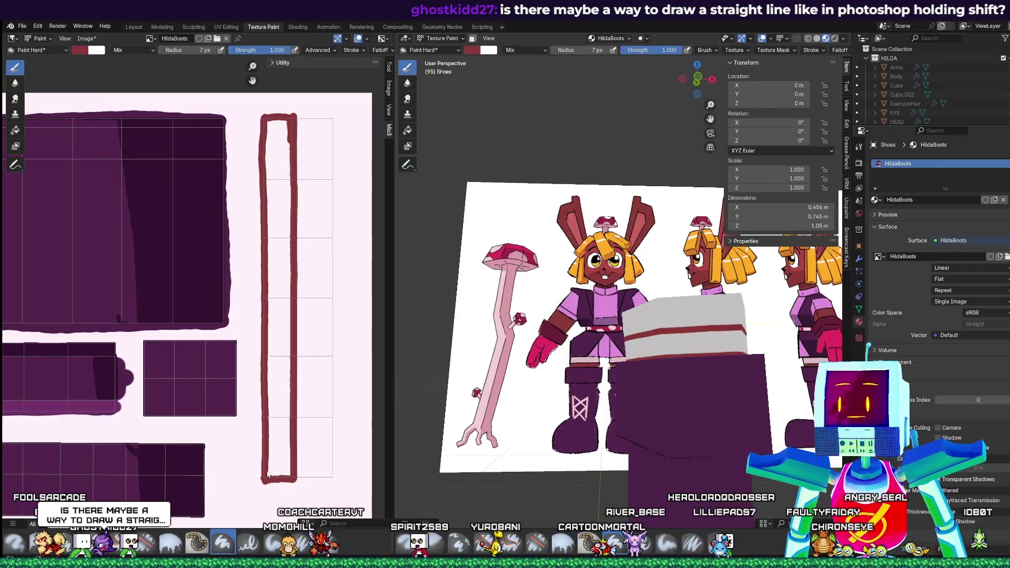
{"action": "mouse_move", "coordinate": [283, 281]}
{"action": "left_mouse_down"}
{"action": "mouse_move", "coordinate": [284, 358]}
{"action": "mouse_move", "coordinate": [268, 421]}
{"action": "left_mouse_up"}
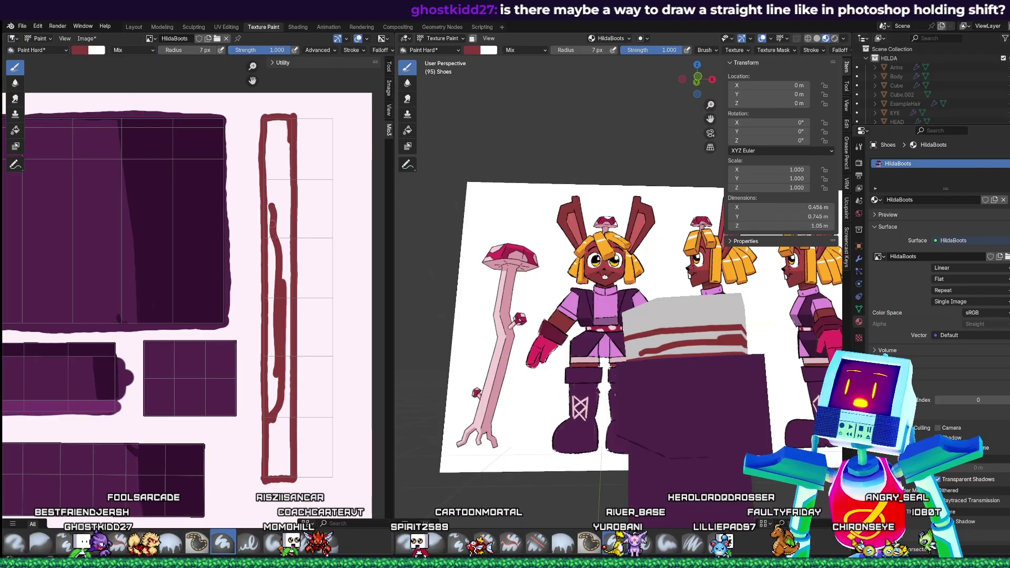
{"action": "left_click_drag", "start_coordinate": [279, 126], "coordinate": [269, 365]}
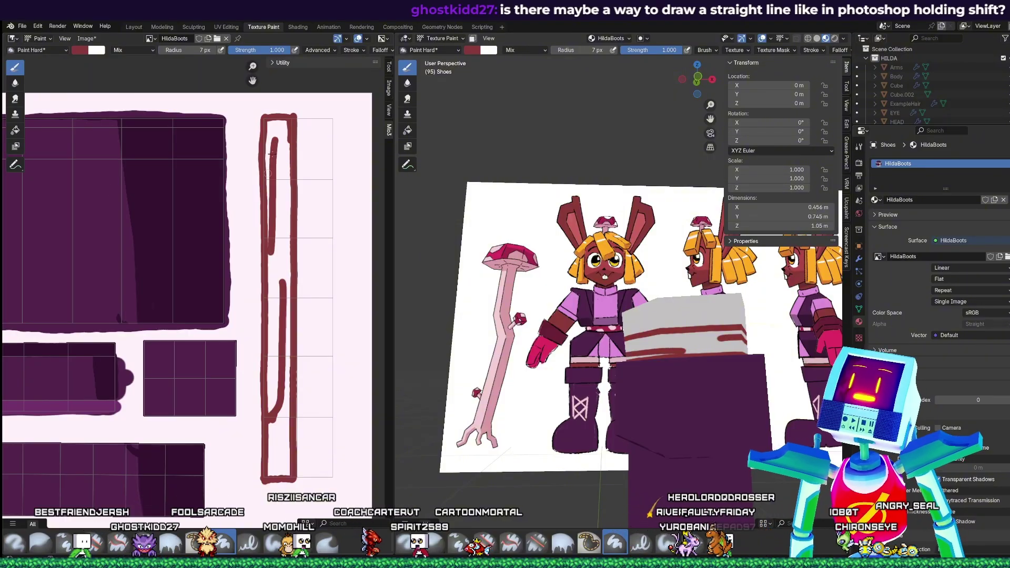
{"action": "key", "text": "ctrl+z"}
{"action": "left_click_drag", "start_coordinate": [280, 126], "coordinate": [273, 245]}
{"action": "key", "text": "ctrl+z"}
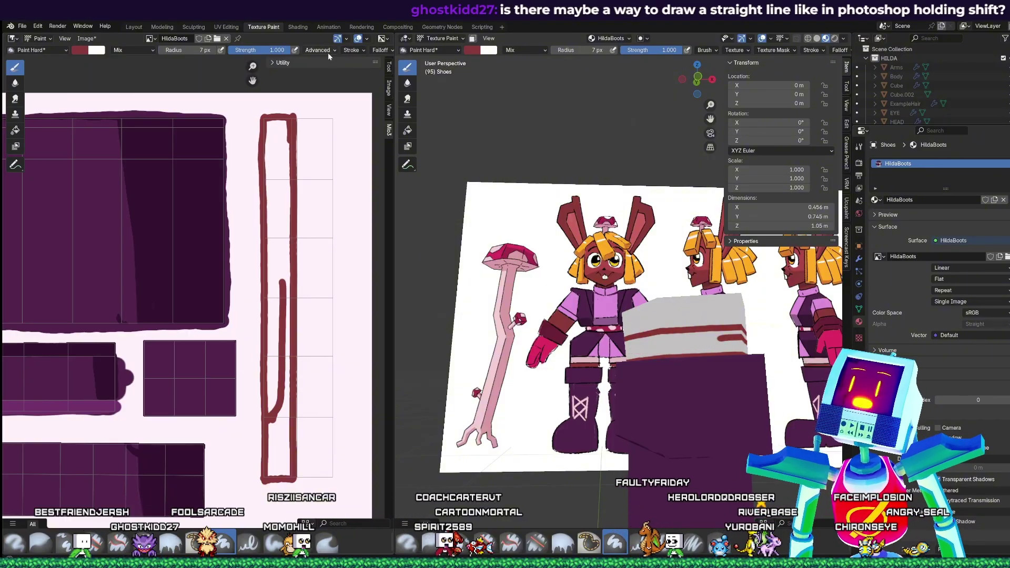
{"action": "left_click", "coordinate": [353, 50]}
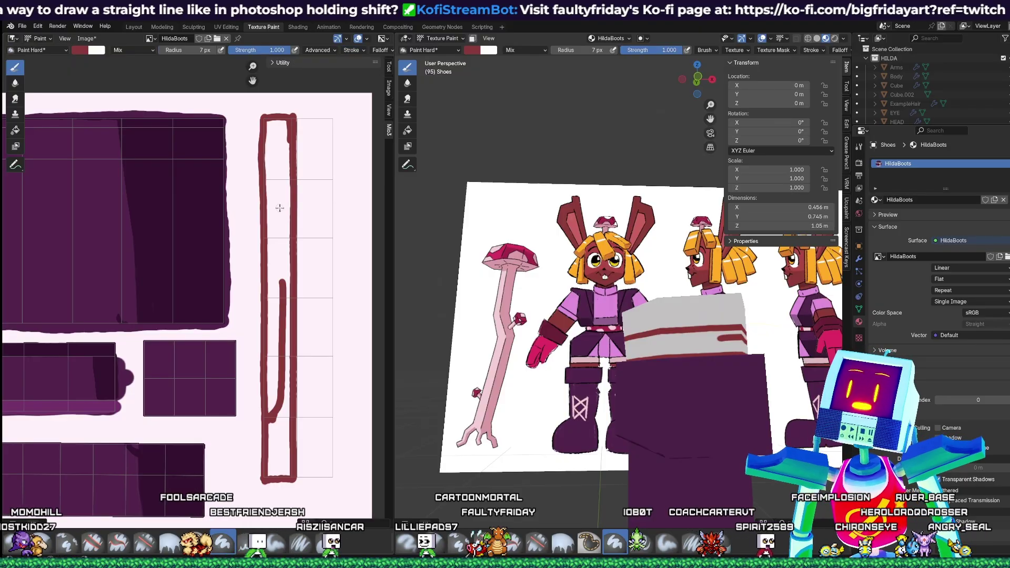
{"action": "left_click_drag", "start_coordinate": [279, 209], "coordinate": [284, 446]}
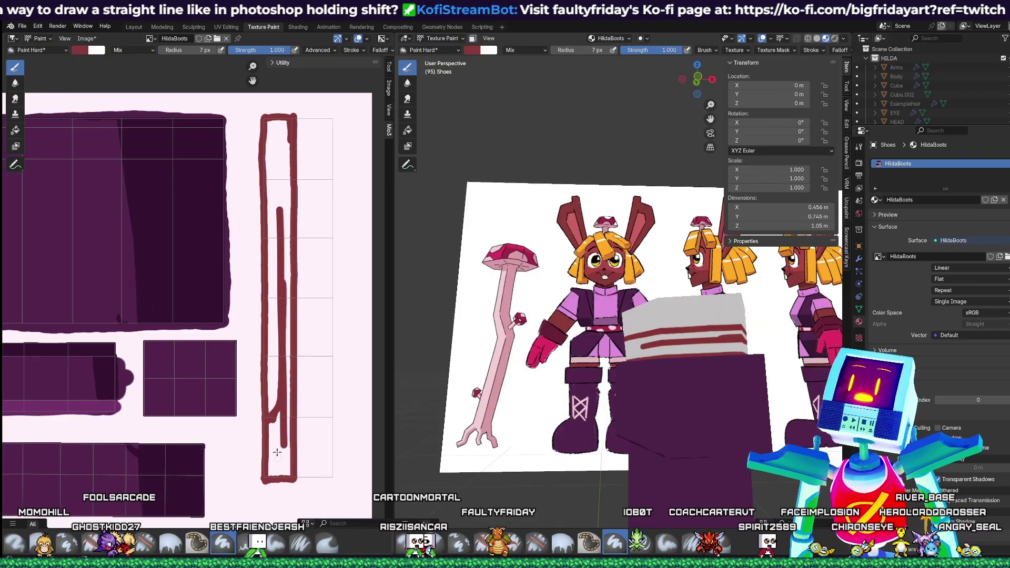
{"action": "key", "text": "ctrl+z"}
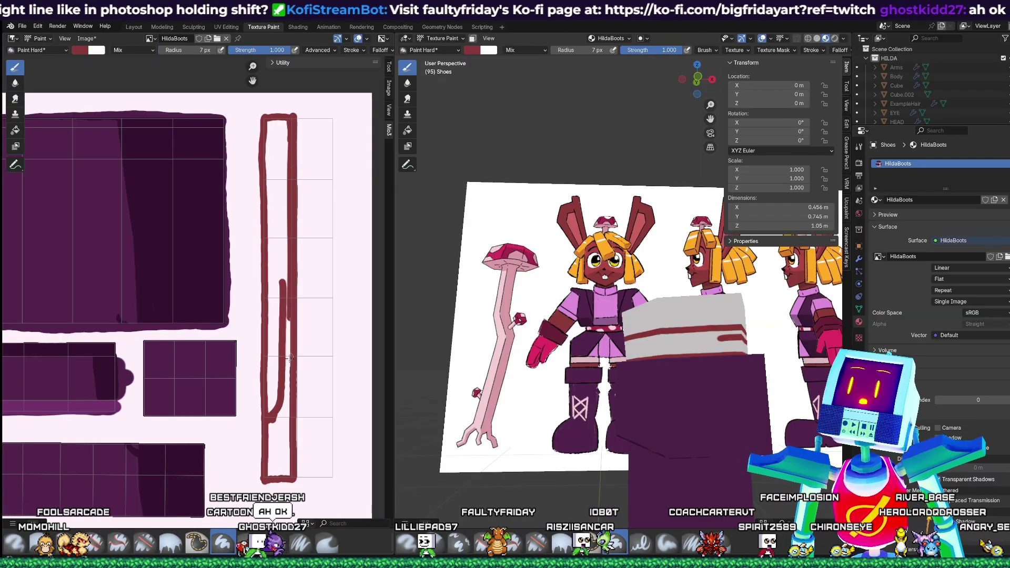
- Thicken the outline's inner edge along the column divider and bucket-fill both enclosed areas of the column with the reddish brown
{"action": "left_click_drag", "start_coordinate": [291, 357], "coordinate": [291, 476]}
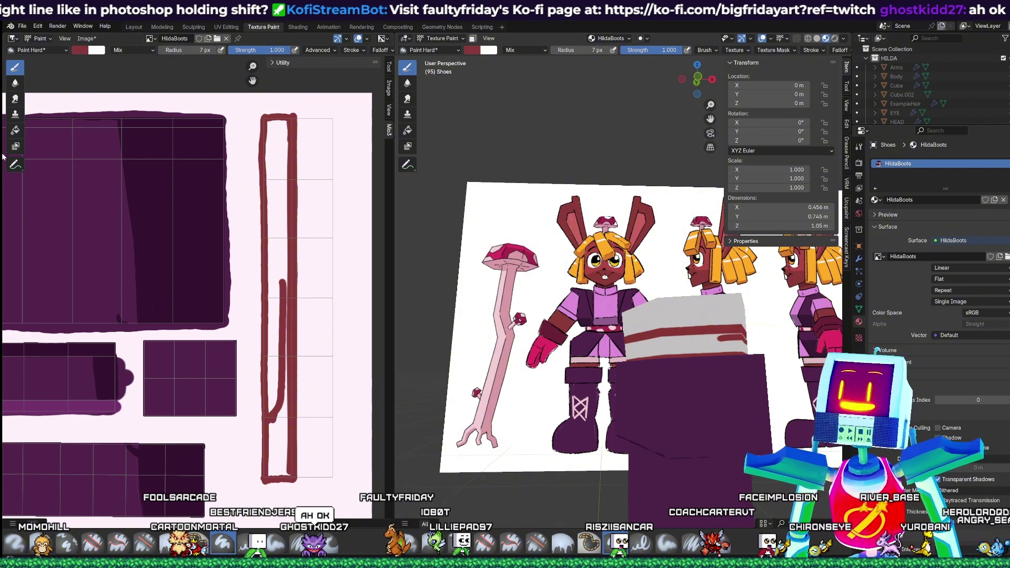
{"action": "left_click", "coordinate": [16, 132]}
{"action": "left_click", "coordinate": [274, 469]}
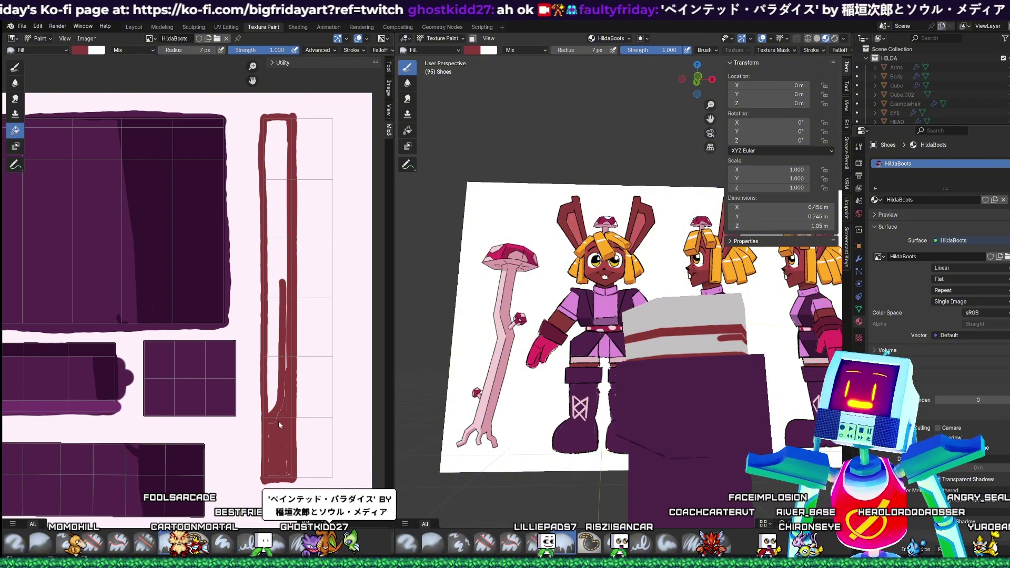
{"action": "left_click", "coordinate": [277, 228]}
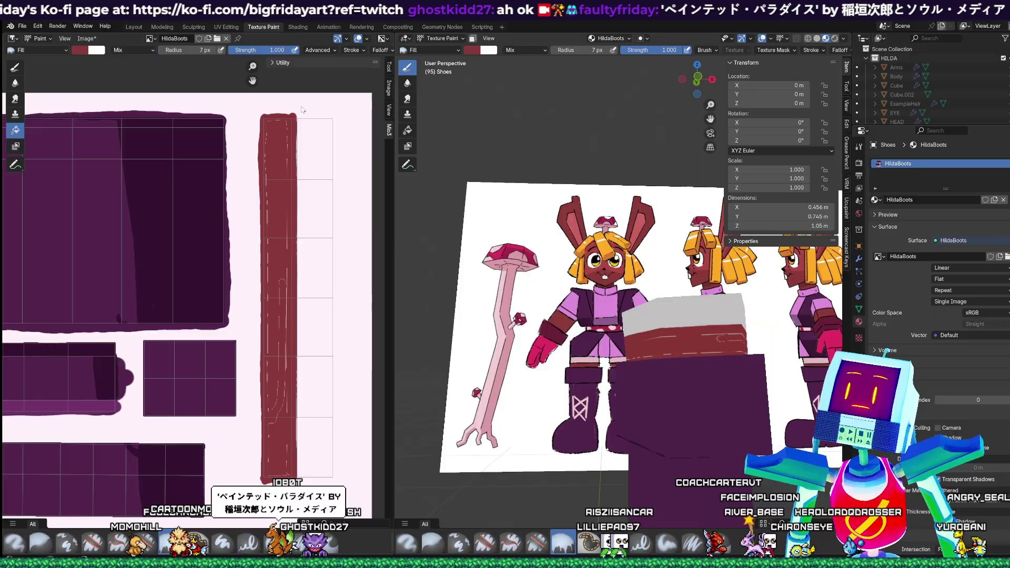
{"action": "left_click", "coordinate": [347, 40]}
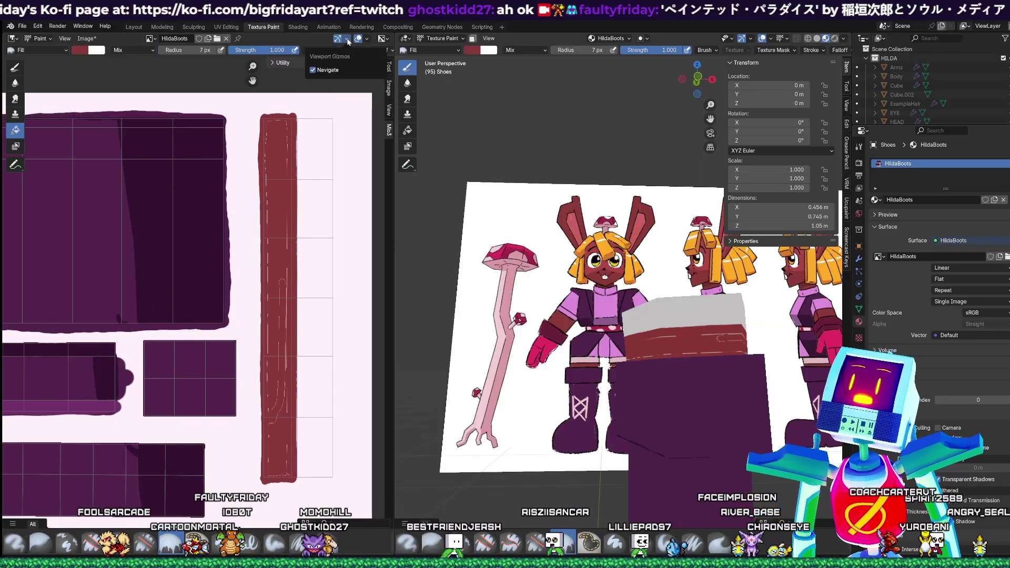
{"action": "left_click", "coordinate": [367, 39]}
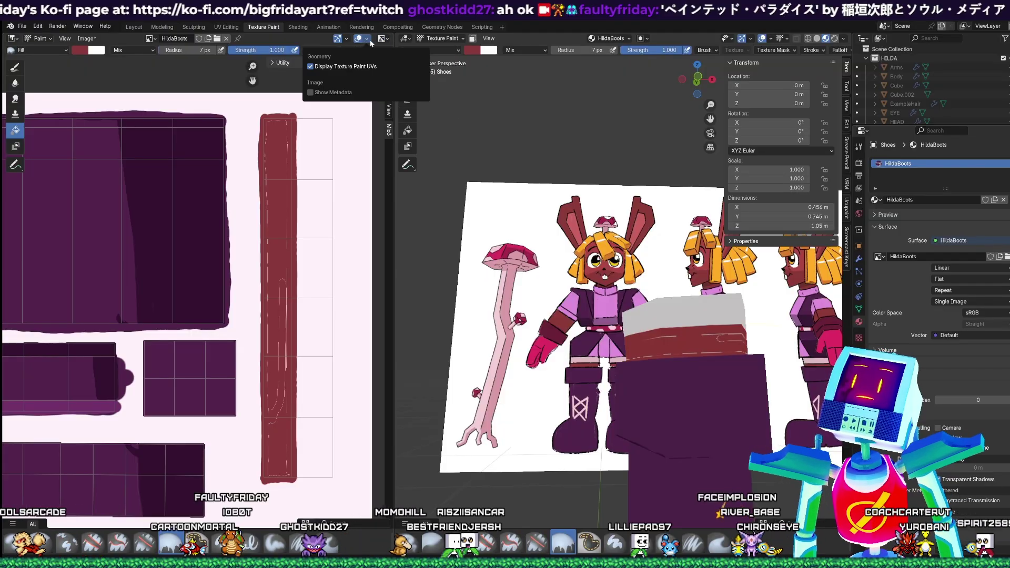
{"action": "left_click", "coordinate": [330, 50]}
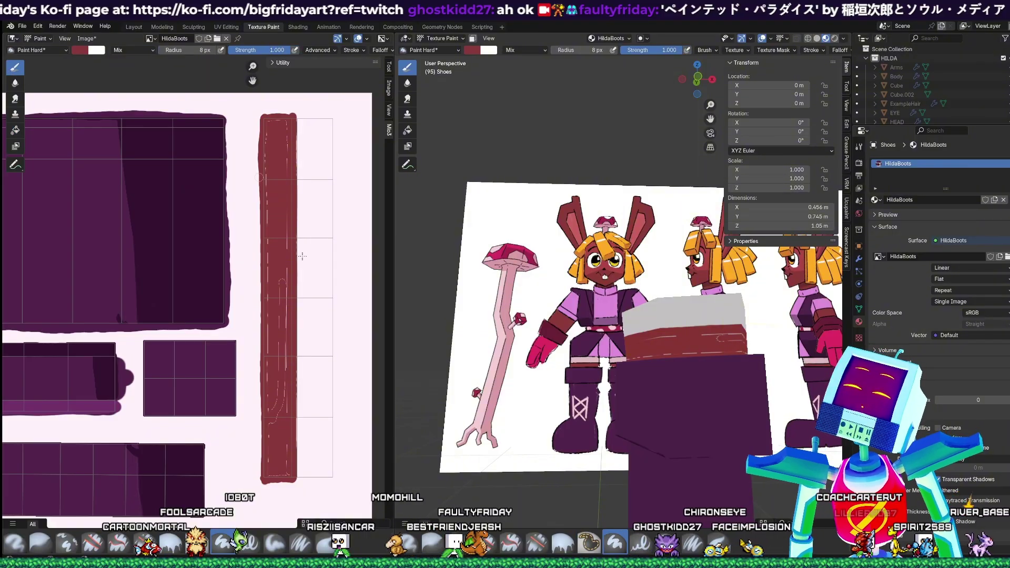
- Enlarge the hard brush to 13 px and paint over the gaps left inside the filled reddish-brown column
{"action": "key", "text": "f"}
{"action": "left_click", "coordinate": [295, 280]}
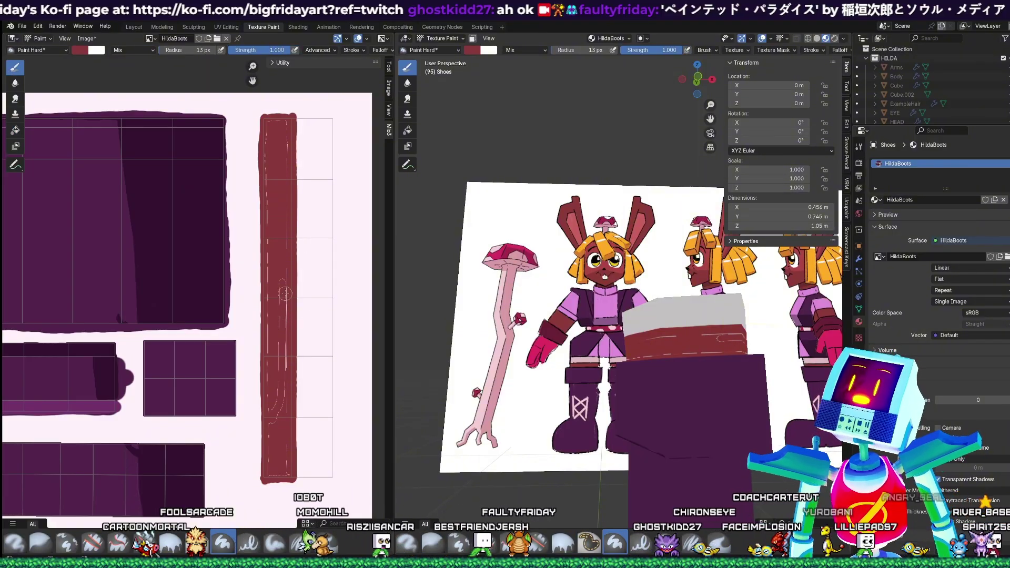
{"action": "left_click_drag", "start_coordinate": [285, 337], "coordinate": [285, 281]}
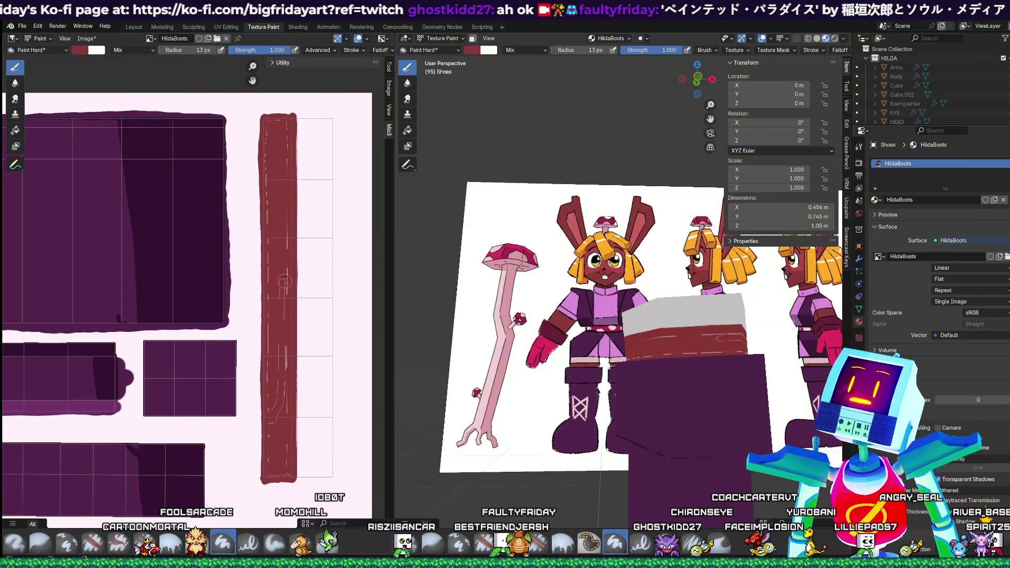
{"action": "left_click", "coordinate": [352, 50]}
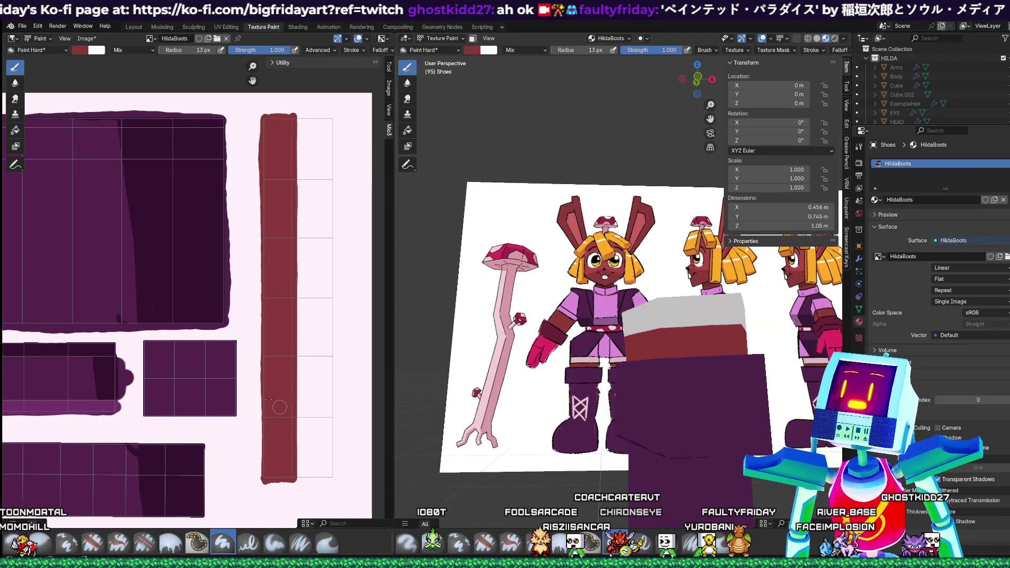
- Sample pale pink #DFB9C0 from the character reference as the brush colour
{"action": "middle_click_drag", "start_coordinate": [197, 384], "coordinate": [381, 404]}
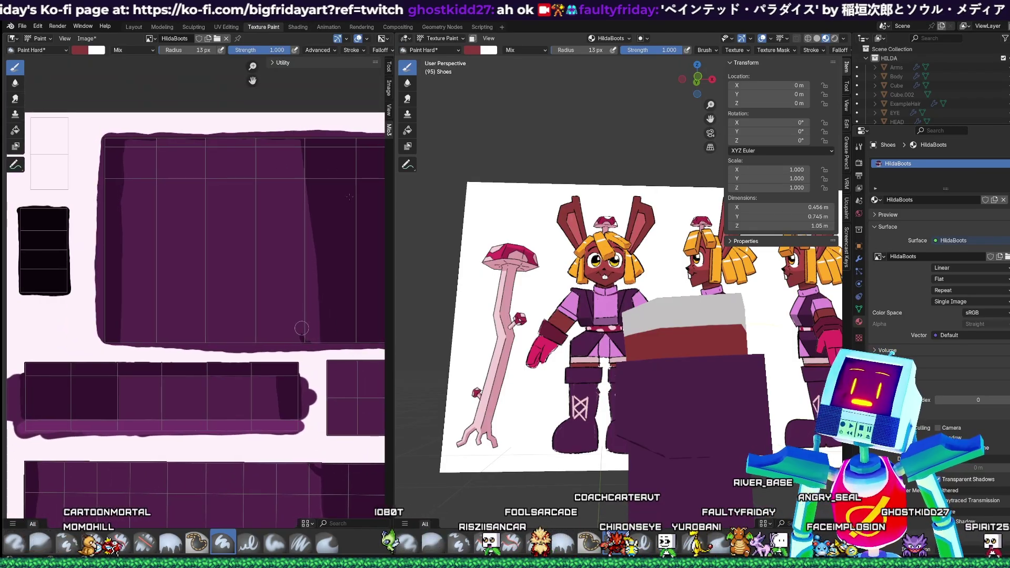
{"action": "middle_click_drag", "start_coordinate": [301, 328], "coordinate": [222, 225]}
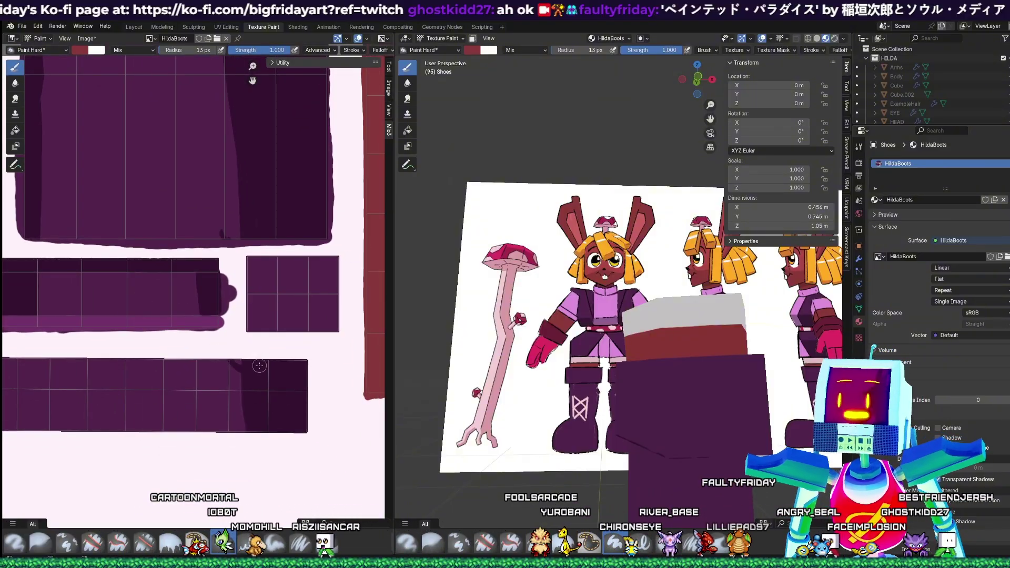
{"action": "middle_click_drag", "start_coordinate": [311, 337], "coordinate": [197, 430]}
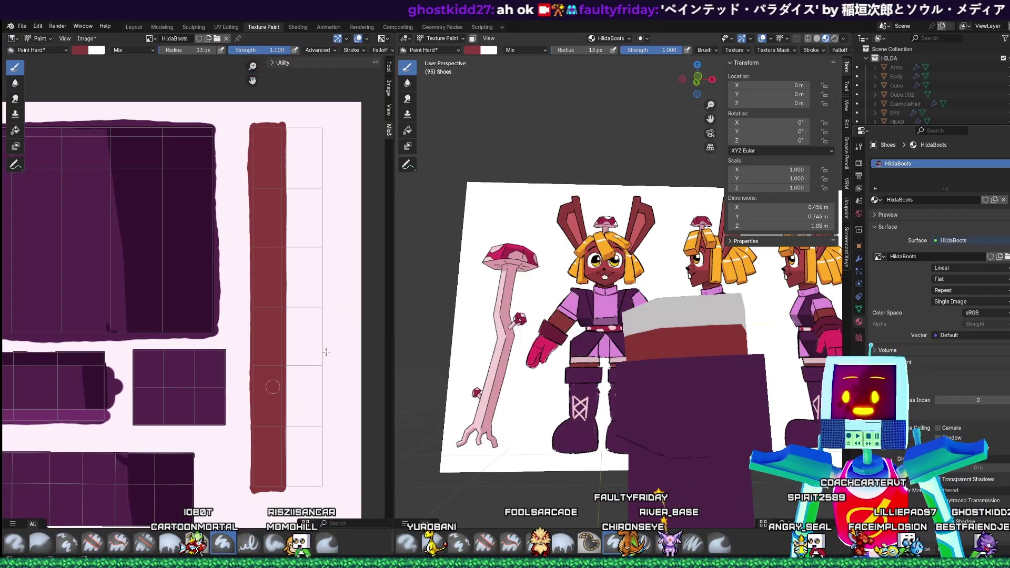
{"action": "middle_click_drag", "start_coordinate": [327, 351], "coordinate": [297, 344]}
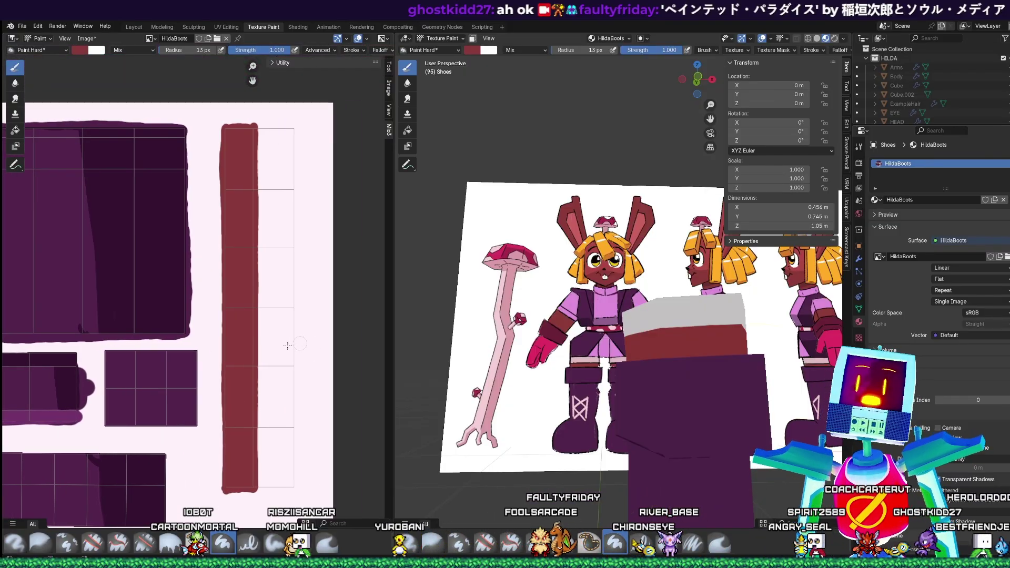
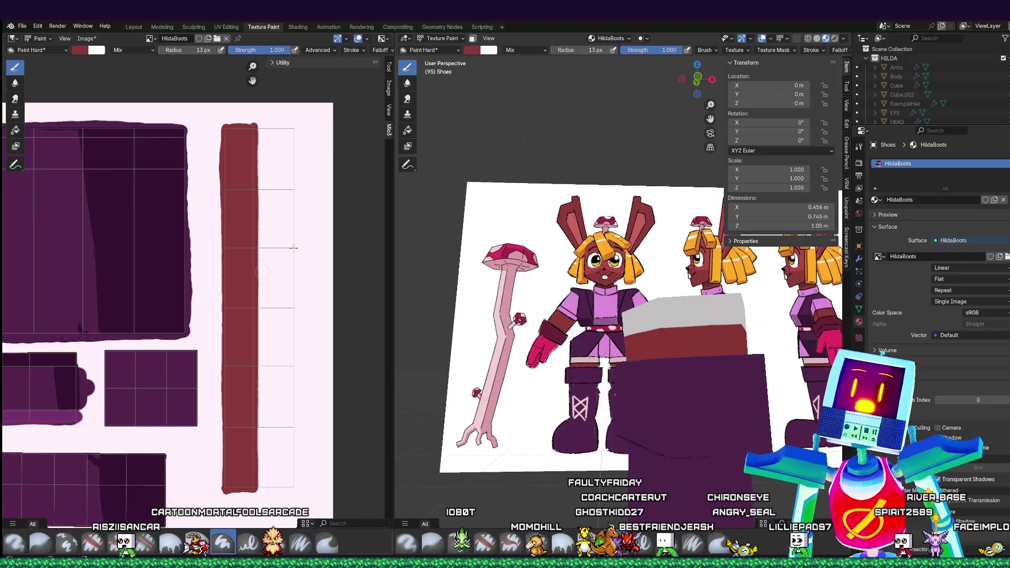
{"action": "left_click", "coordinate": [471, 51]}
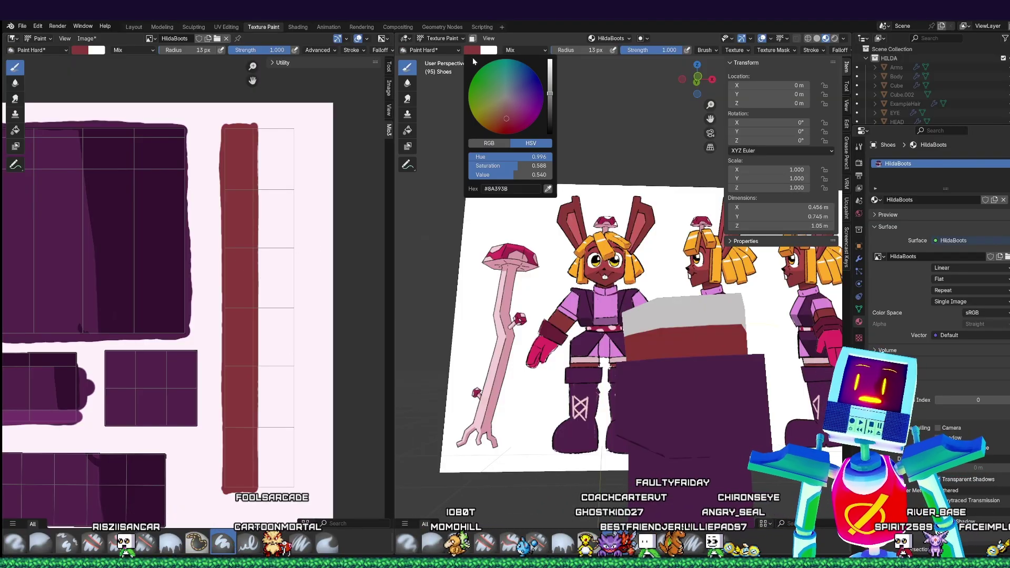
{"action": "left_click", "coordinate": [476, 51]}
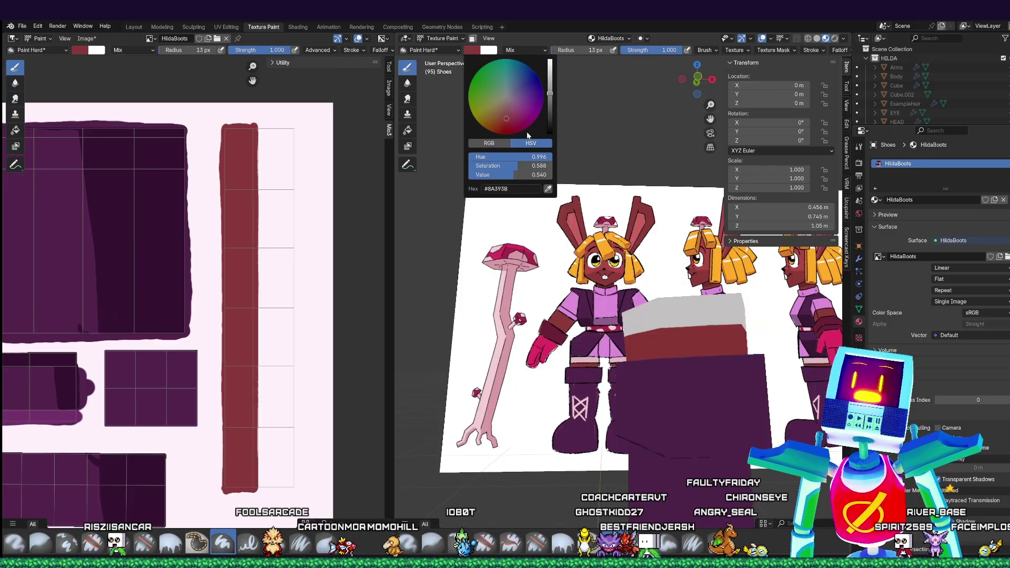
{"action": "left_click", "coordinate": [545, 188]}
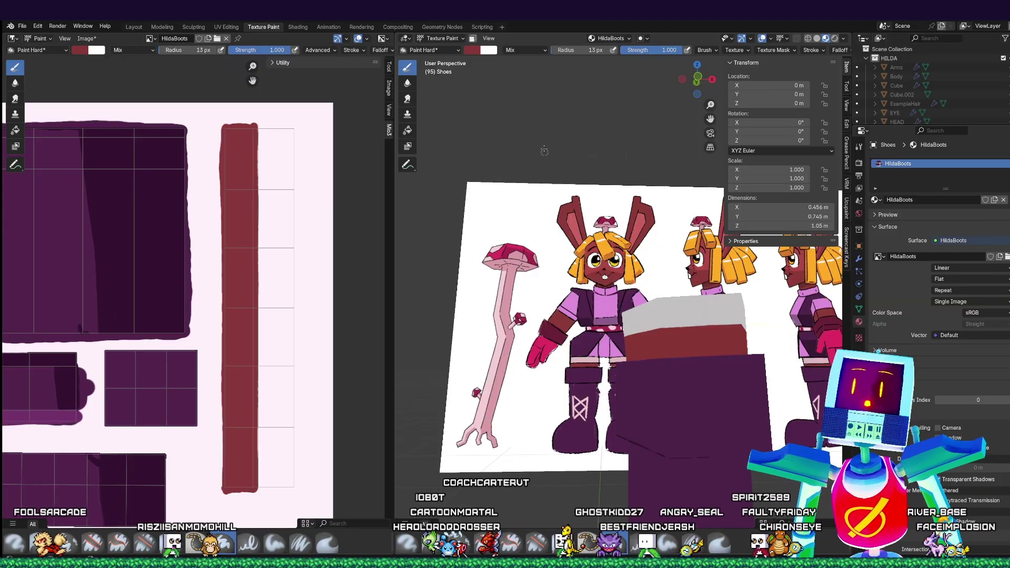
{"action": "left_click", "coordinate": [470, 51]}
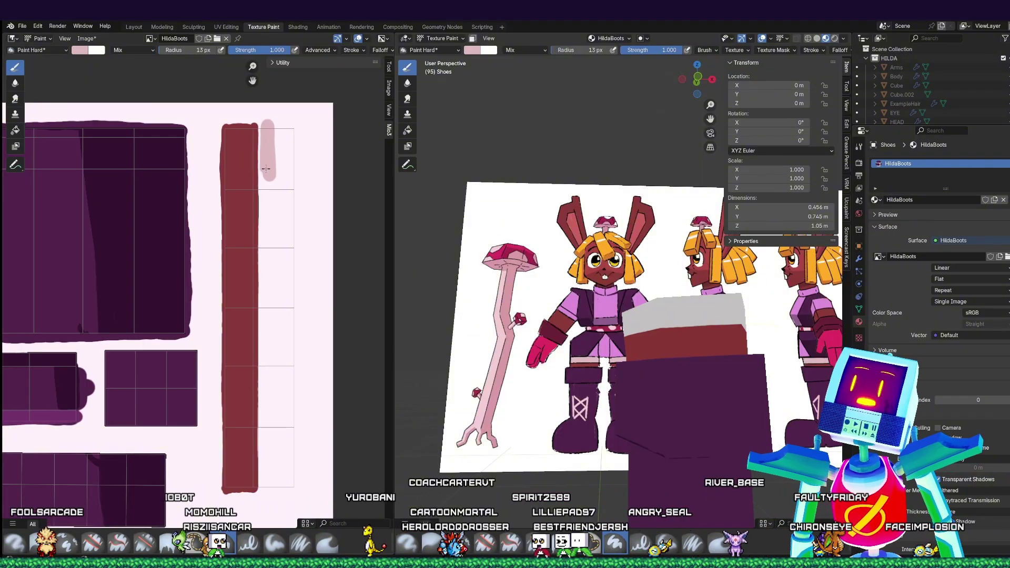
- Paint the empty UV column beside the red strip solid pale pink on the boot texture
{"action": "left_click_drag", "start_coordinate": [265, 121], "coordinate": [264, 467]}
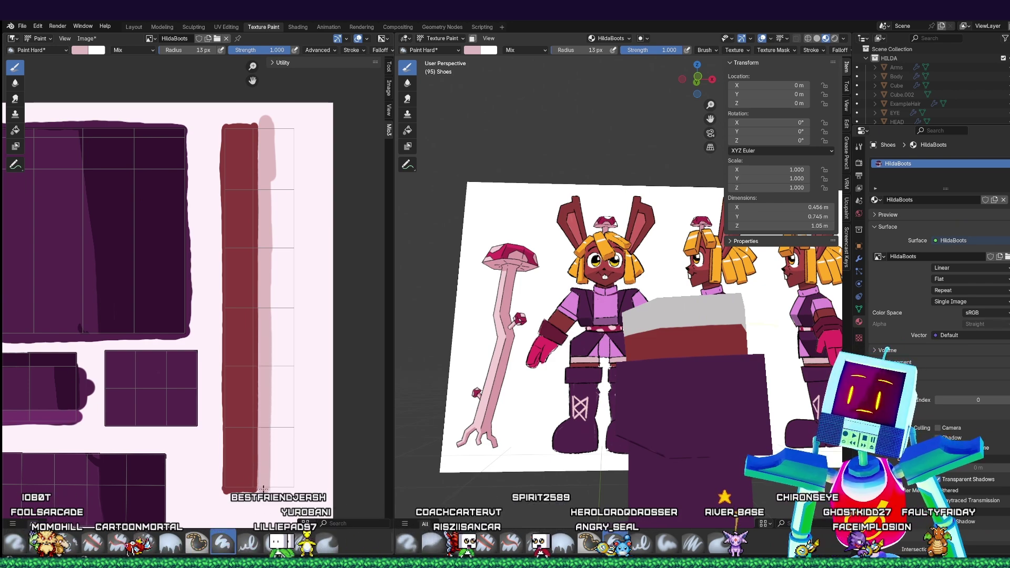
{"action": "mouse_move", "coordinate": [288, 431]}
{"action": "left_mouse_down"}
{"action": "mouse_move", "coordinate": [281, 471]}
{"action": "mouse_move", "coordinate": [274, 331]}
{"action": "mouse_move", "coordinate": [277, 411]}
{"action": "left_mouse_up"}
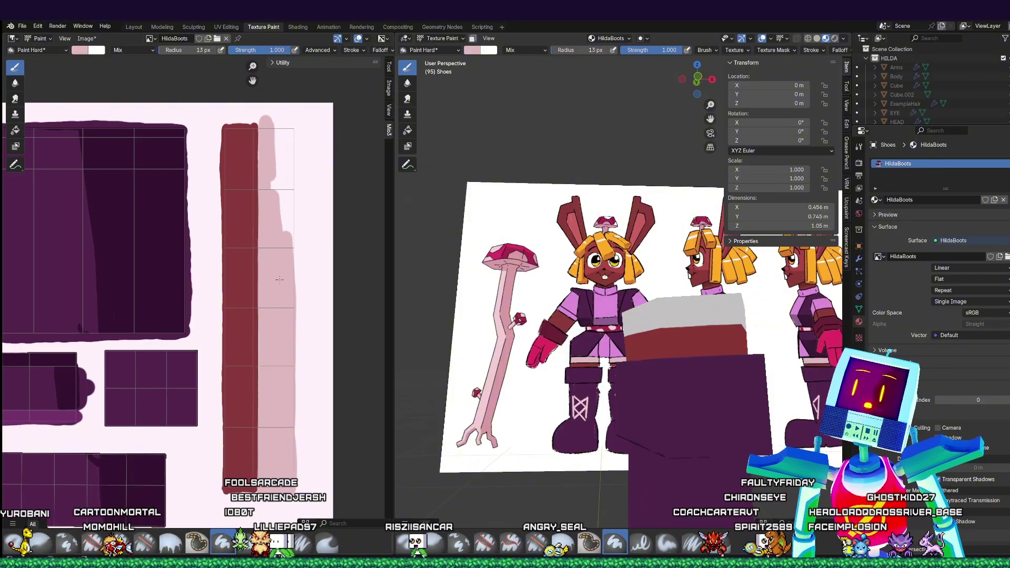
{"action": "mouse_move", "coordinate": [292, 186]}
{"action": "left_mouse_down"}
{"action": "mouse_move", "coordinate": [293, 135]}
{"action": "mouse_move", "coordinate": [273, 128]}
{"action": "mouse_move", "coordinate": [279, 200]}
{"action": "left_mouse_up"}
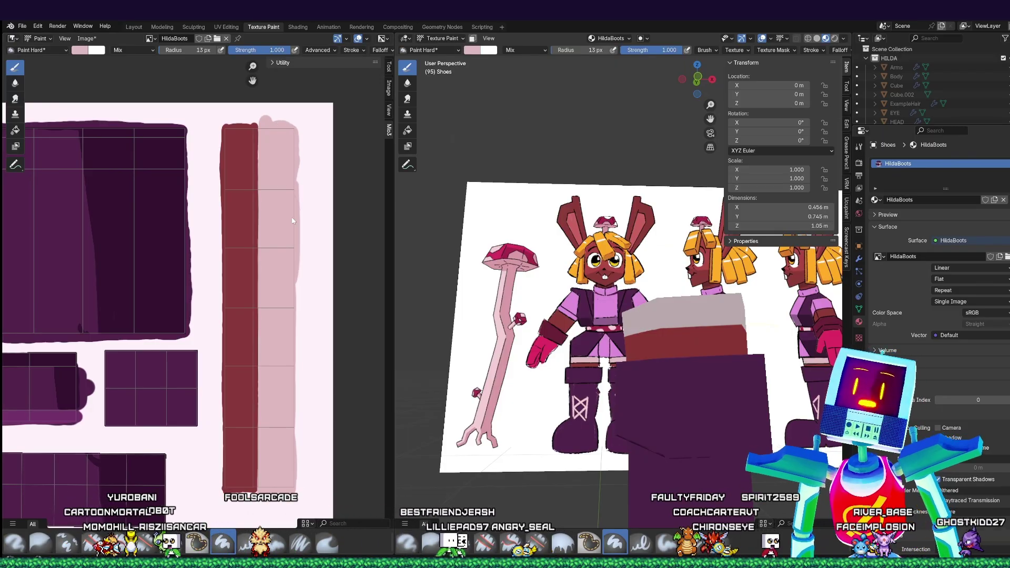
- Sample red #8A393B as the brush colour and adjust it to a darker crimson shade
{"action": "middle_click_drag", "start_coordinate": [752, 314], "coordinate": [398, 338]}
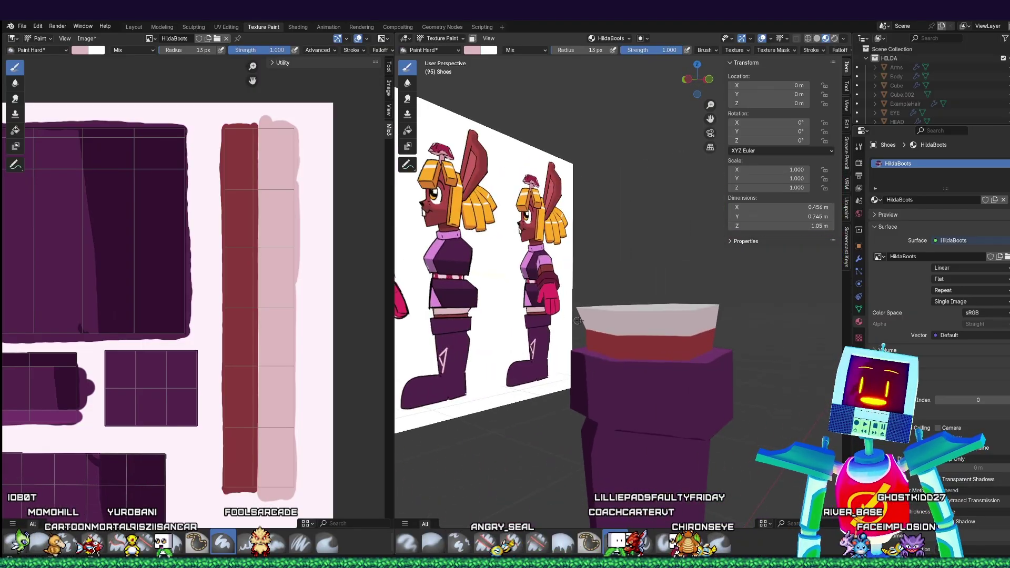
{"action": "middle_click_drag", "start_coordinate": [637, 329], "coordinate": [538, 316]}
{"action": "scroll", "coordinate": [683, 328], "scroll_direction": "up", "scroll_amount": 2}
{"action": "middle_click_drag", "start_coordinate": [685, 334], "coordinate": [597, 329], "text": "shift"}
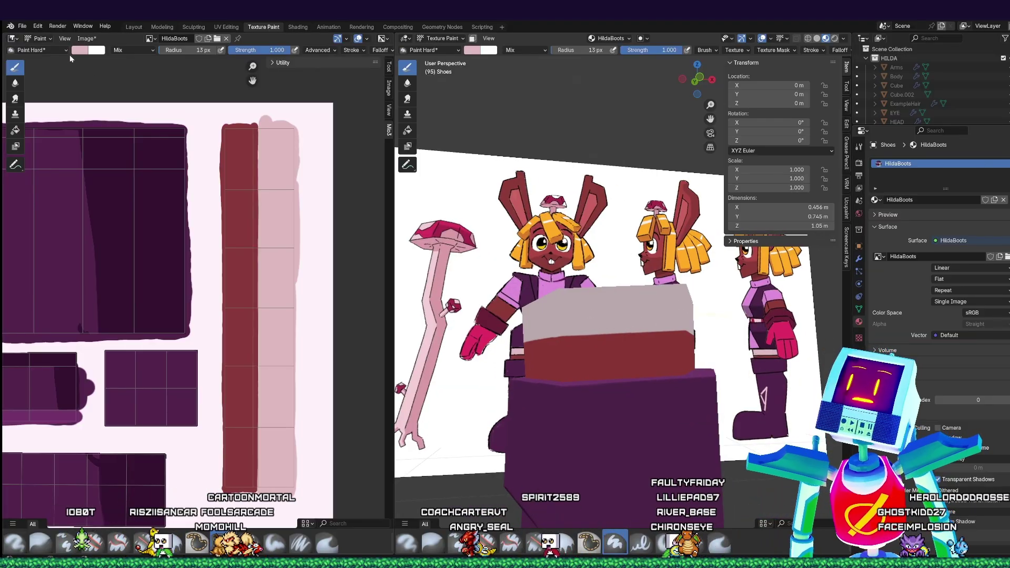
{"action": "left_click", "coordinate": [81, 53]}
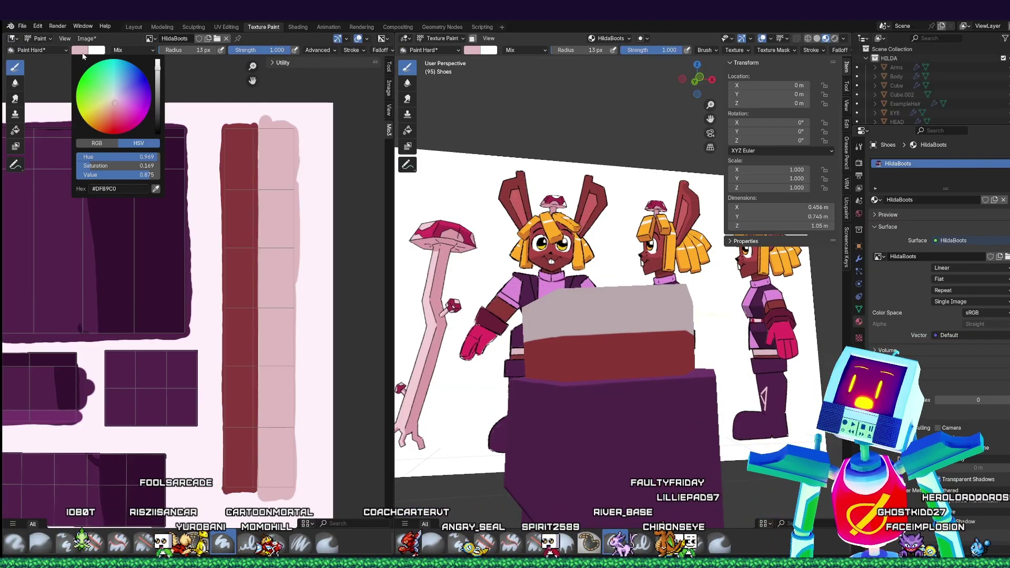
{"action": "left_click", "coordinate": [156, 189]}
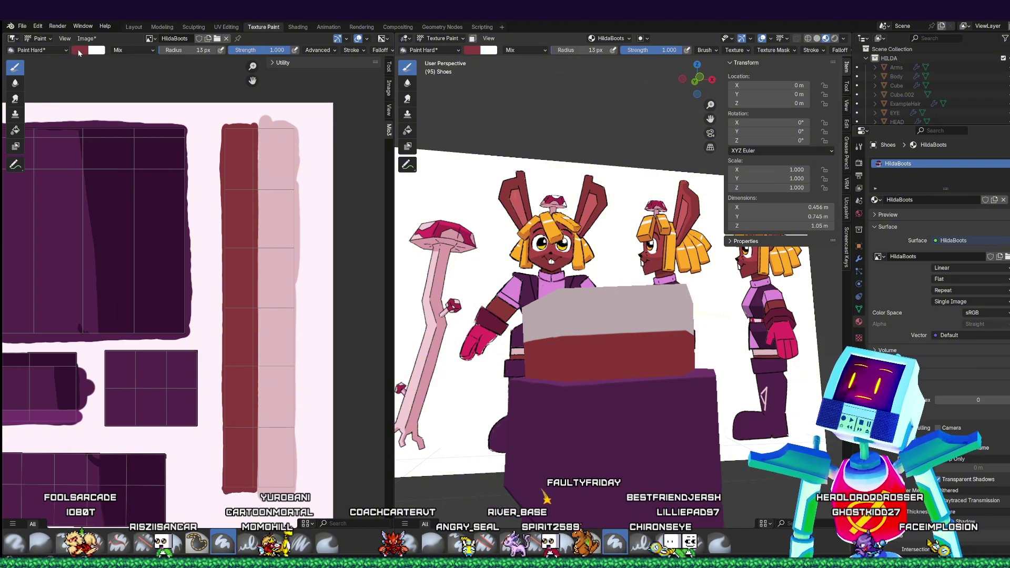
{"action": "left_click", "coordinate": [79, 52]}
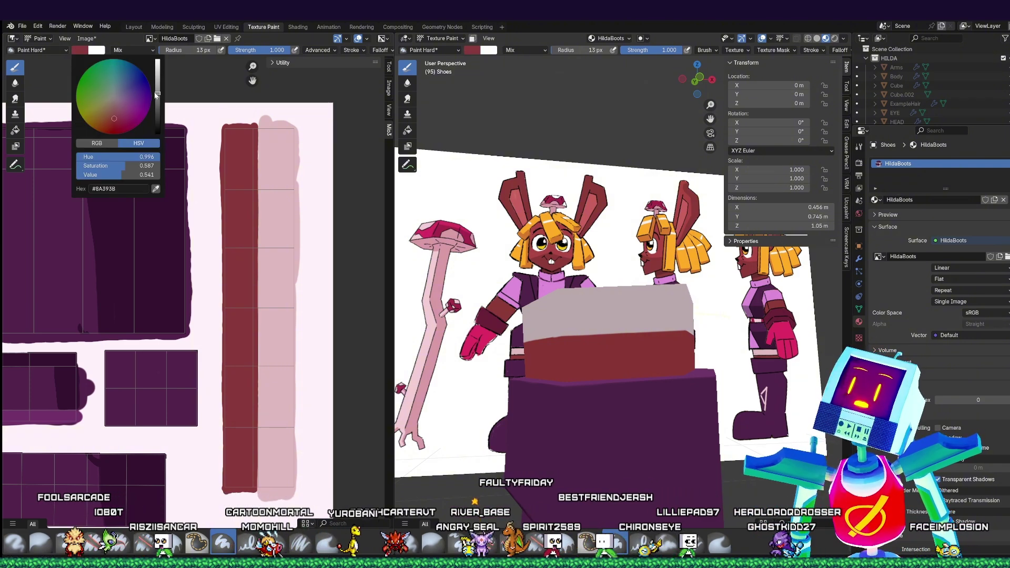
{"action": "left_click_drag", "start_coordinate": [157, 96], "coordinate": [120, 123]}
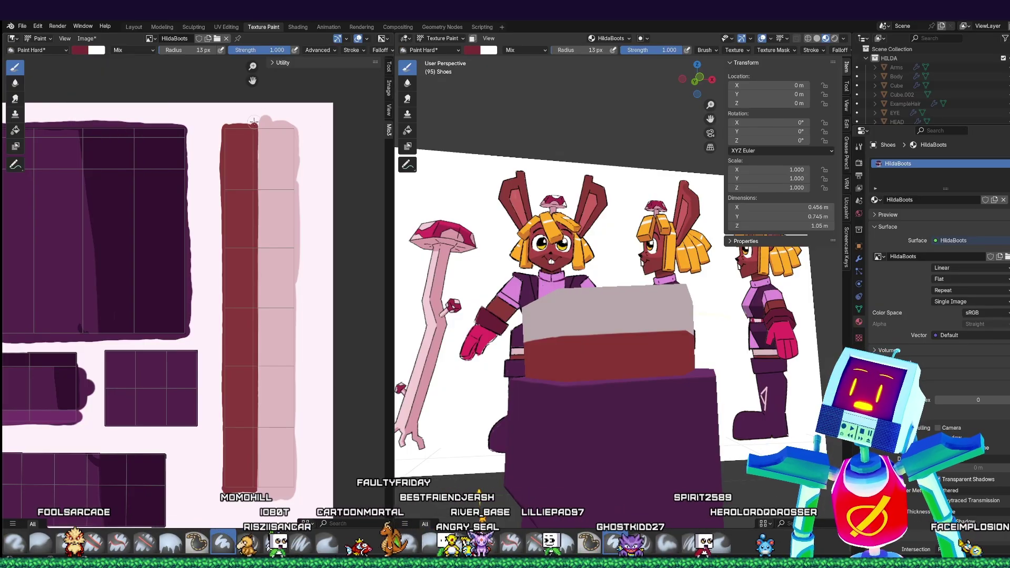
- Reduce the brush radius to 7 px and paint a thin dark crimson line along the red strip's border with the pink column
{"action": "left_click_drag", "start_coordinate": [253, 117], "coordinate": [253, 158]}
{"action": "key", "text": "ctrl+z"}
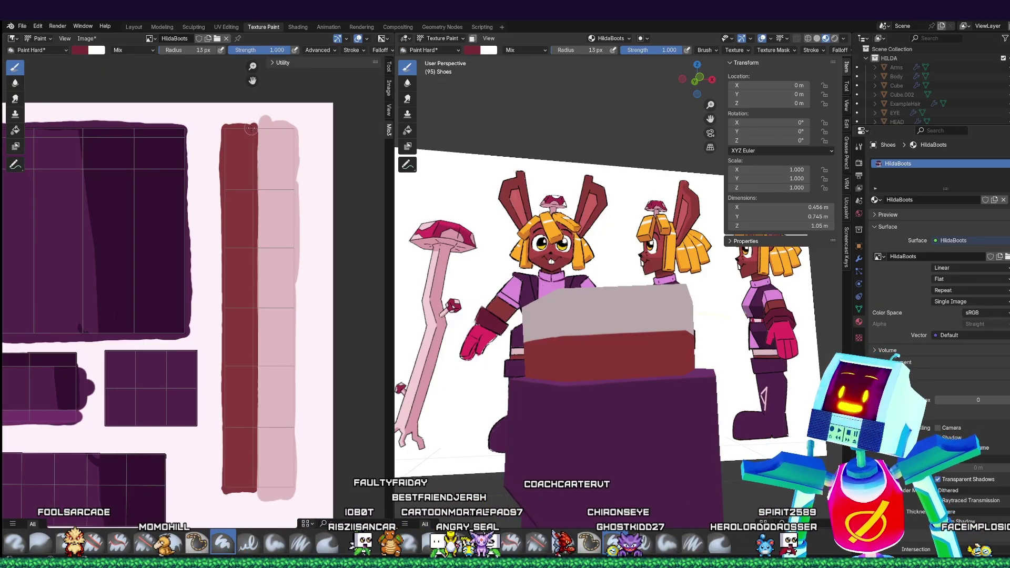
{"action": "left_click", "coordinate": [358, 50]}
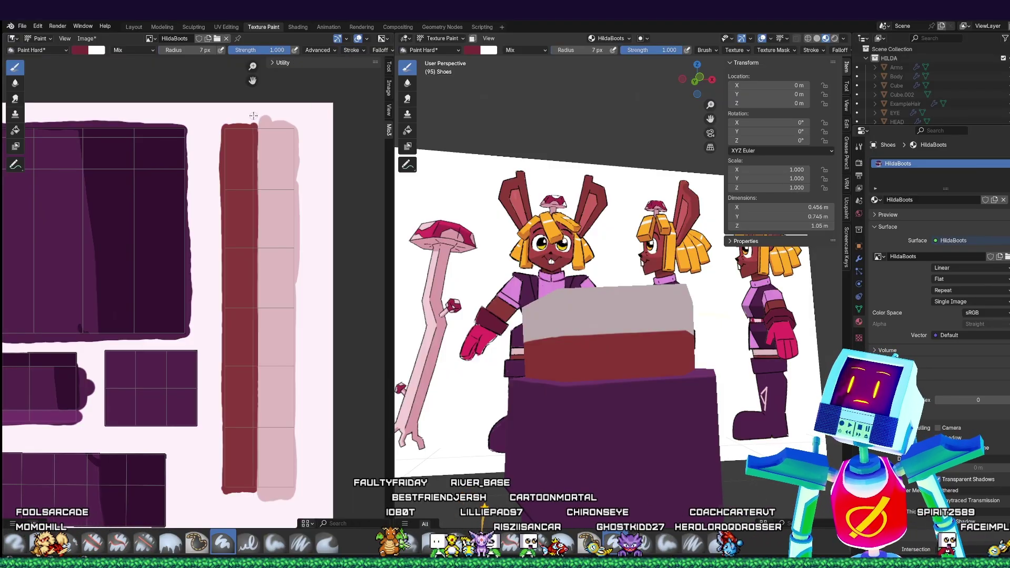
{"action": "left_click_drag", "start_coordinate": [253, 117], "coordinate": [254, 159]}
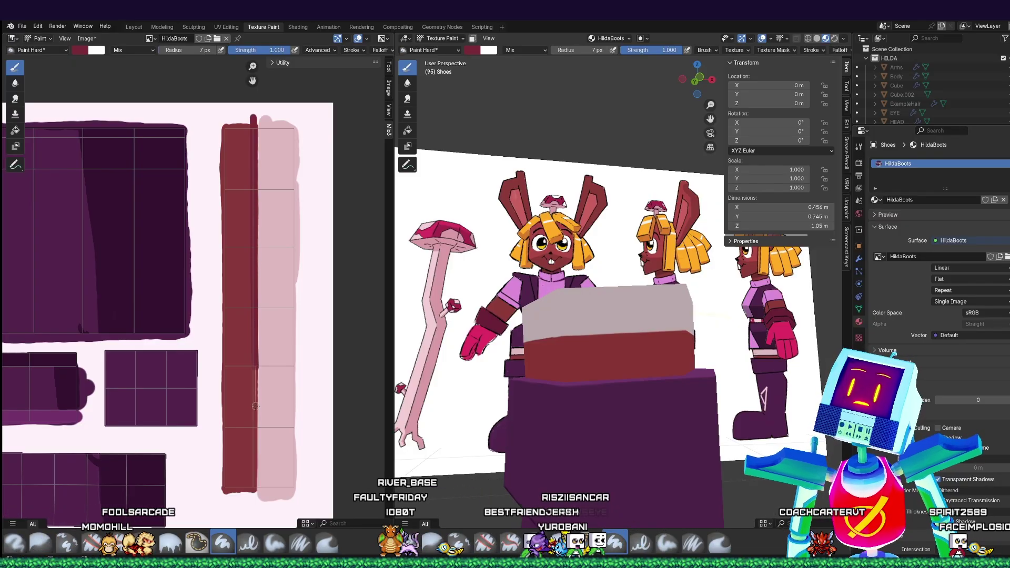
{"action": "left_click_drag", "start_coordinate": [255, 406], "coordinate": [254, 445]}
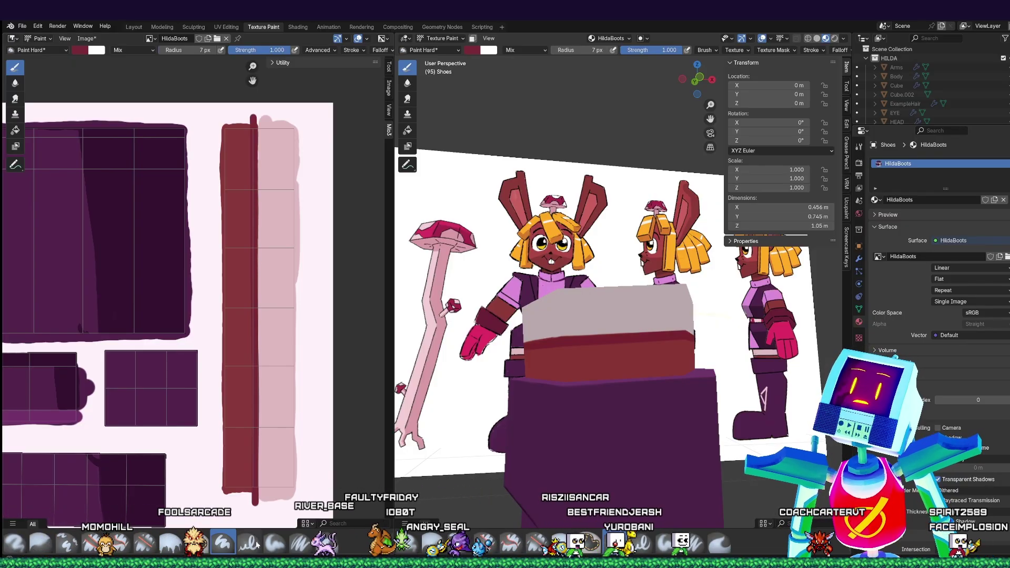
- Paint a slanted dark crimson seam line across the height of the red band on the 3D boot model
{"action": "middle_click_drag", "start_coordinate": [725, 344], "coordinate": [500, 356]}
{"action": "middle_click_drag", "start_coordinate": [653, 361], "coordinate": [620, 368]}
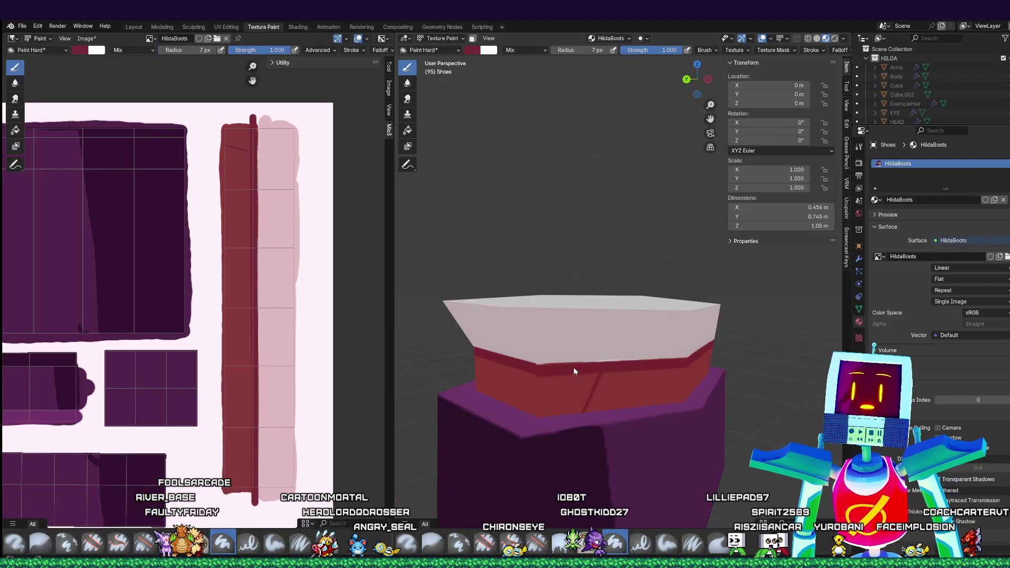
{"action": "key", "text": "ctrl+z"}
{"action": "left_click_drag", "start_coordinate": [591, 373], "coordinate": [590, 392]}
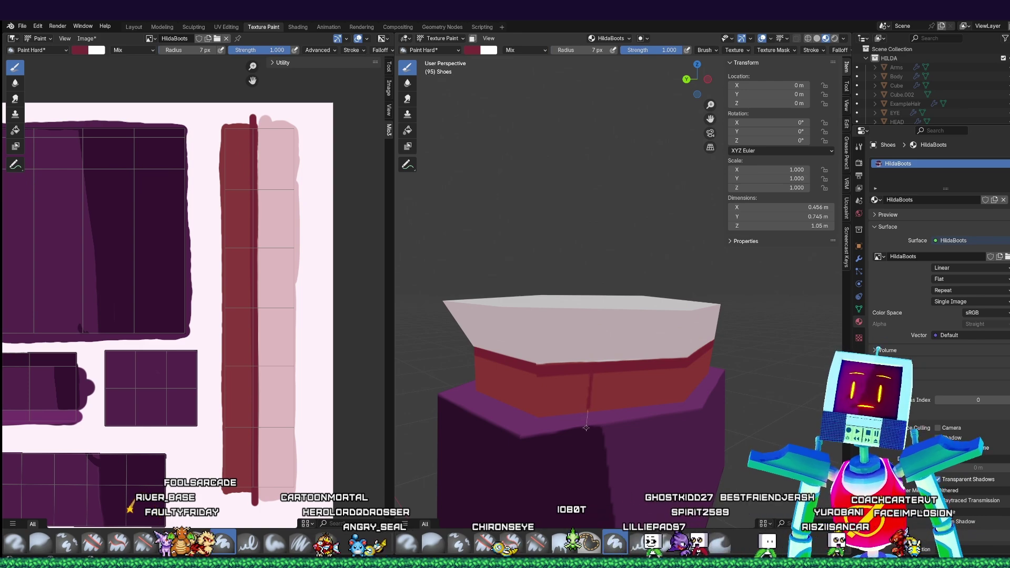
{"action": "left_click_drag", "start_coordinate": [585, 429], "coordinate": [600, 362]}
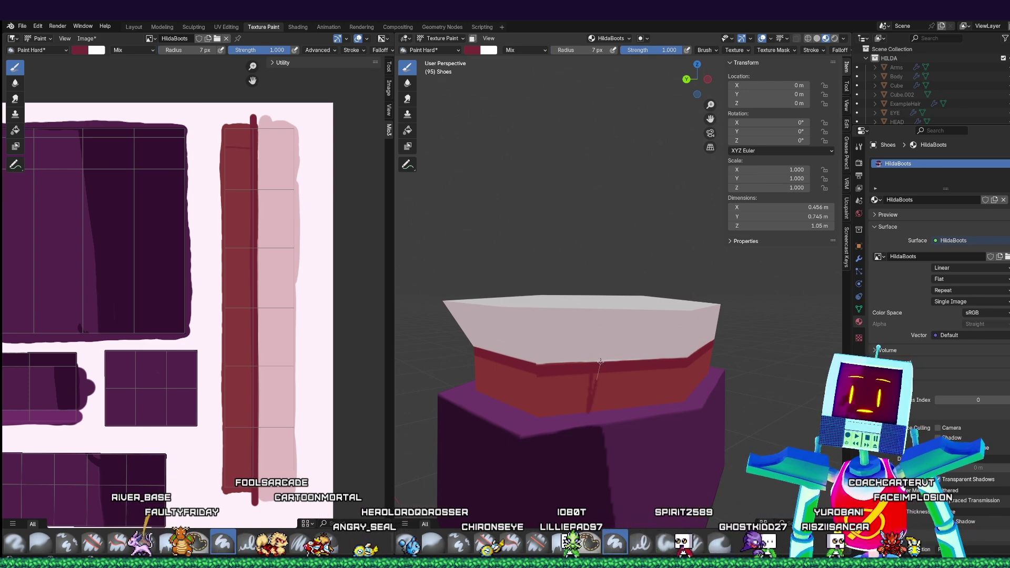
{"action": "left_click_drag", "start_coordinate": [592, 391], "coordinate": [588, 413]}
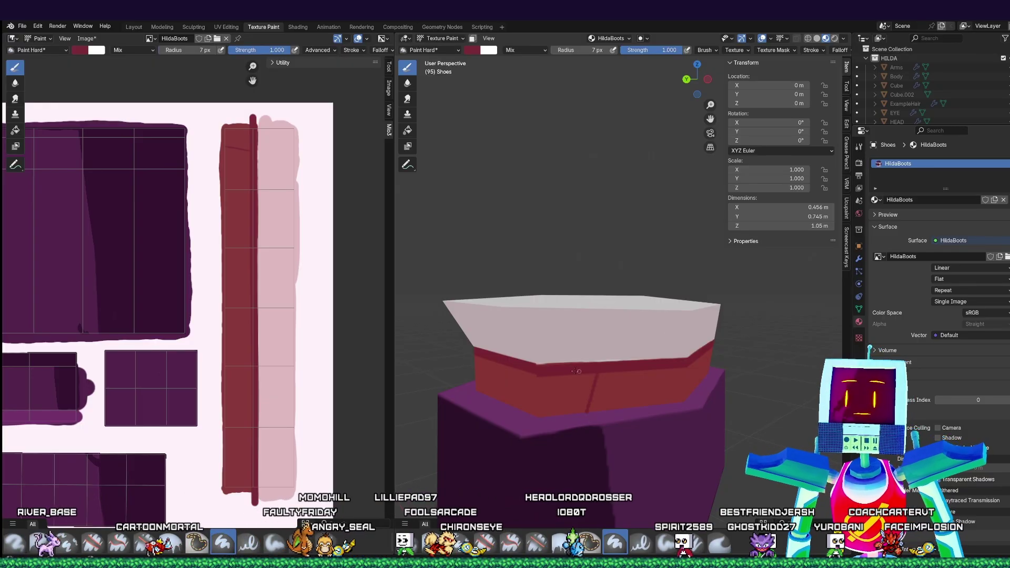
- Paint a second dark crimson seam line down the red band on another side of the boot, redoing the stroke once
{"action": "middle_click_drag", "start_coordinate": [585, 421], "coordinate": [686, 371]}
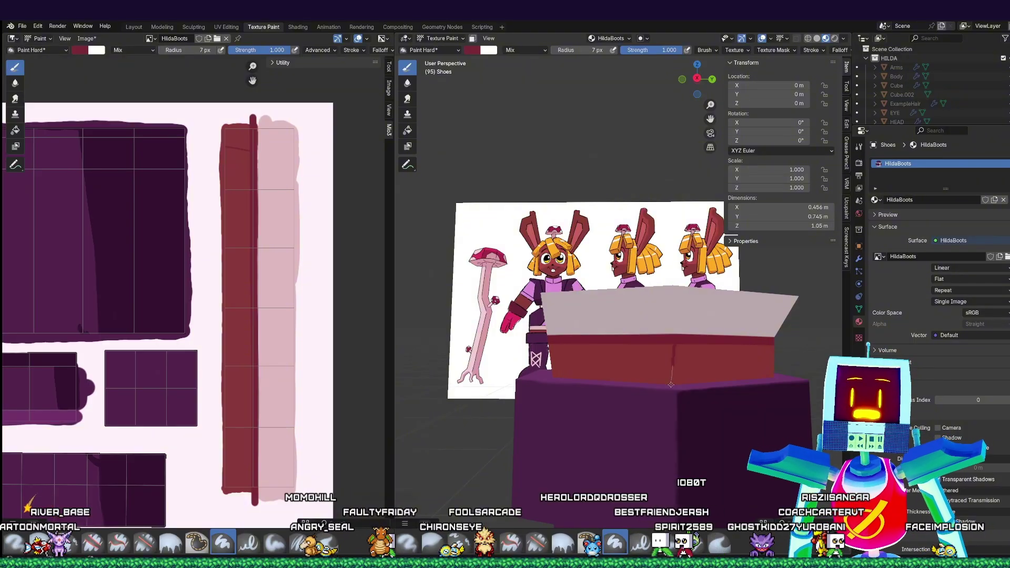
{"action": "left_click_drag", "start_coordinate": [679, 352], "coordinate": [675, 390]}
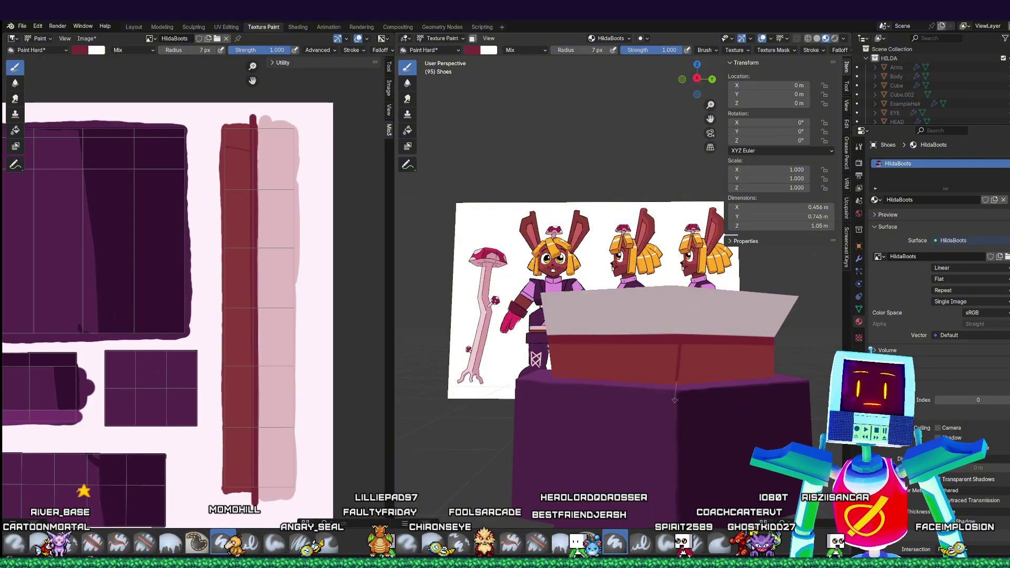
{"action": "key", "text": "ctrl+z"}
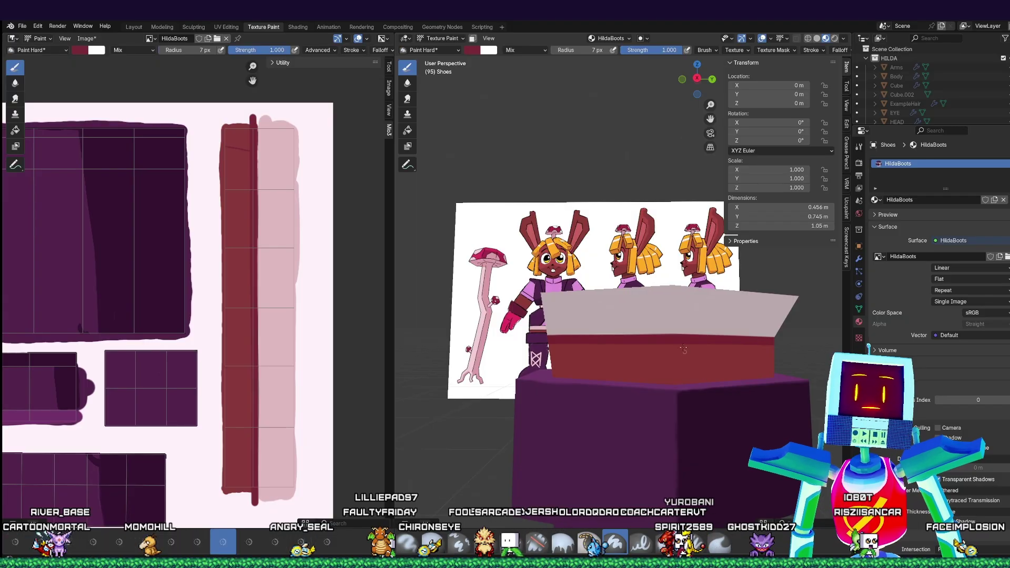
{"action": "left_click_drag", "start_coordinate": [683, 342], "coordinate": [675, 401]}
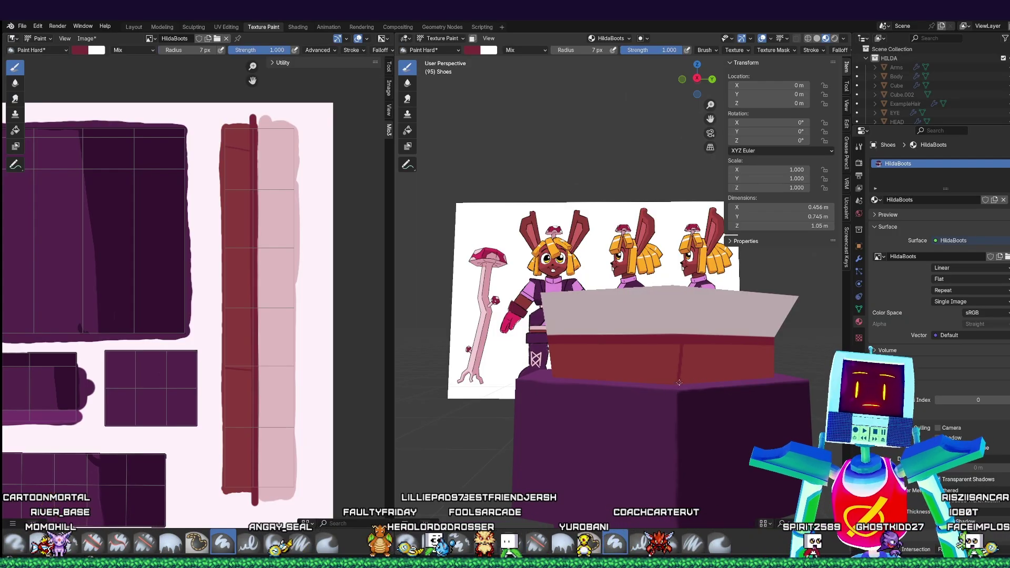
- Try to fill the red band section beside the second seam with dark crimson using the Fill tool
{"action": "left_click", "coordinate": [408, 129]}
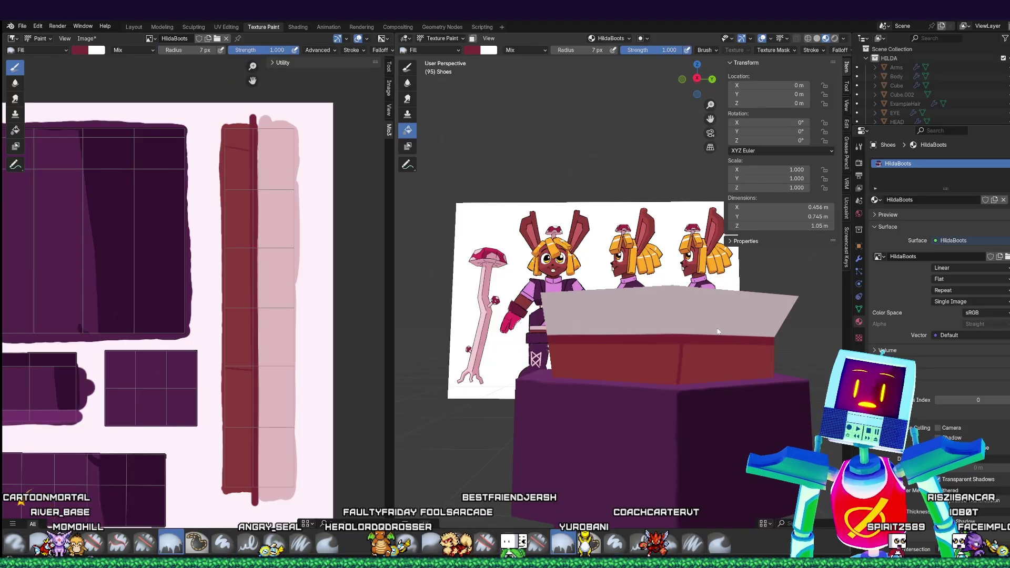
{"action": "left_click", "coordinate": [734, 363]}
{"action": "key", "text": "ctrl+z"}
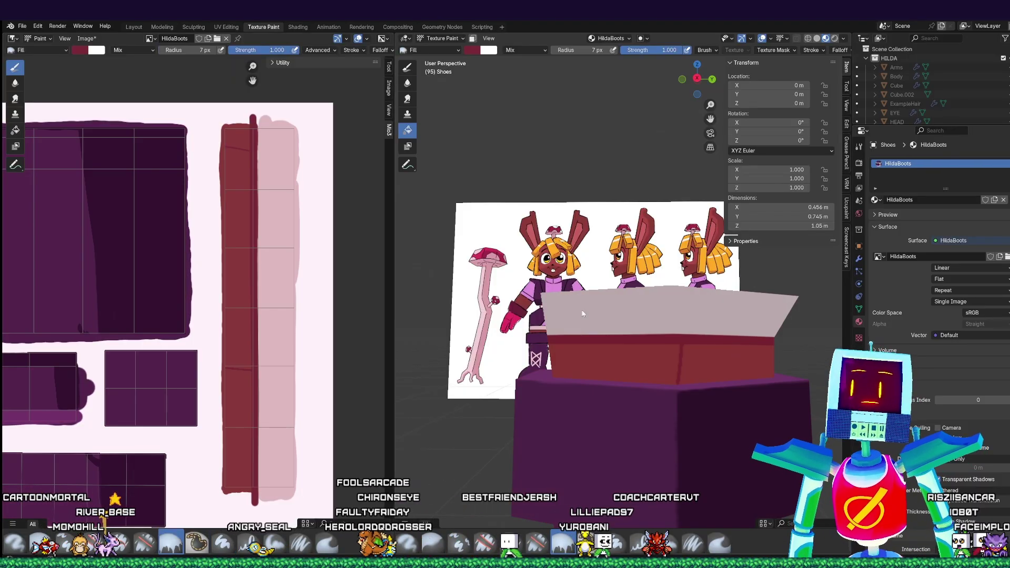
- Set the brush radius to 10 px for painting the red strip's upper end in the texture
{"action": "middle_click_drag", "start_coordinate": [733, 350], "coordinate": [553, 336]}
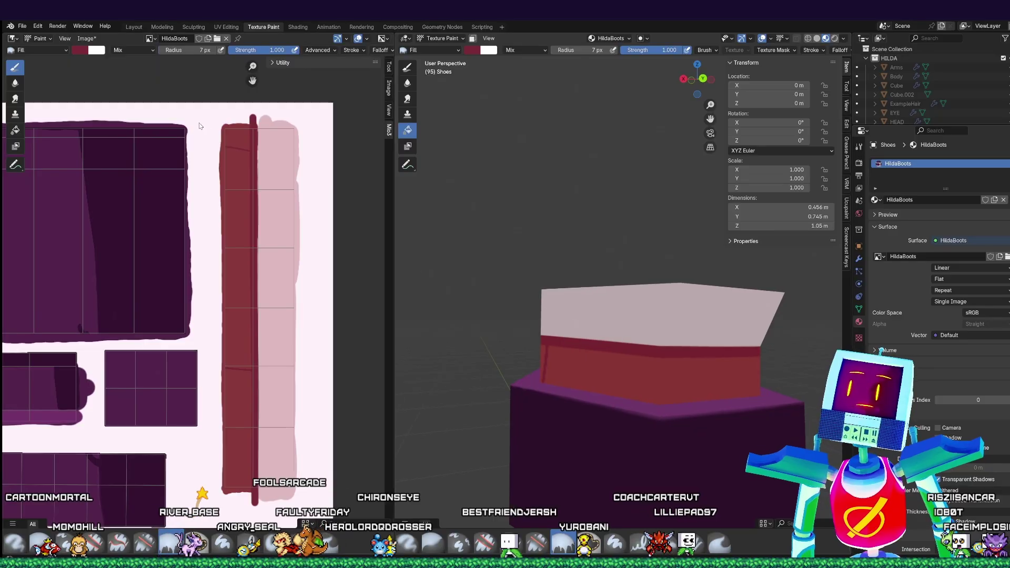
{"action": "left_click", "coordinate": [233, 143]}
{"action": "scroll", "coordinate": [233, 143], "scroll_direction": "up", "scroll_amount": 3}
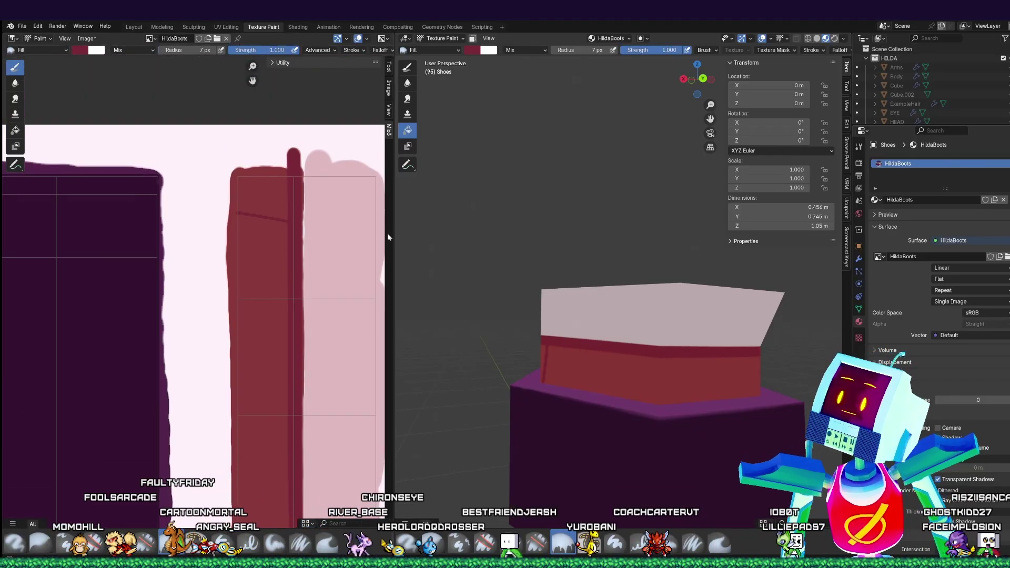
{"action": "key", "text": "f"}
{"action": "left_click", "coordinate": [324, 217]}
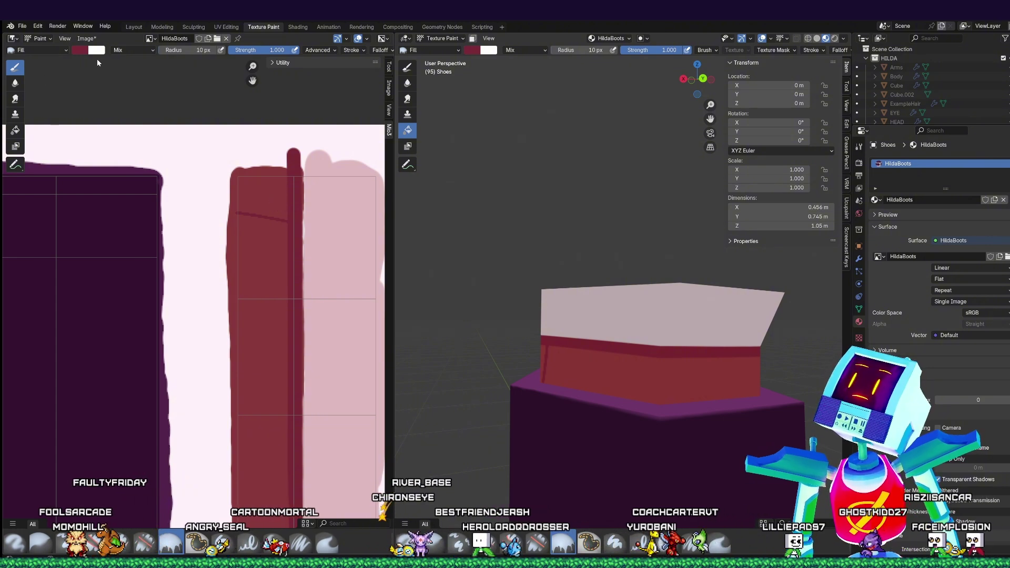
- Try to fill the red strip's section above the upper seam line with dark crimson using the Fill tool
{"action": "left_click", "coordinate": [353, 51]}
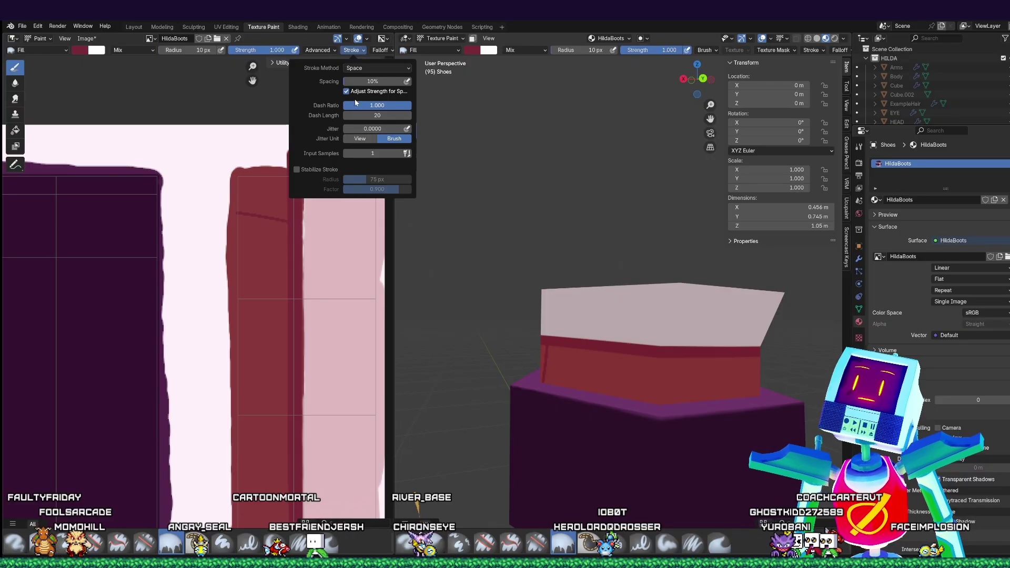
{"action": "left_click", "coordinate": [258, 192]}
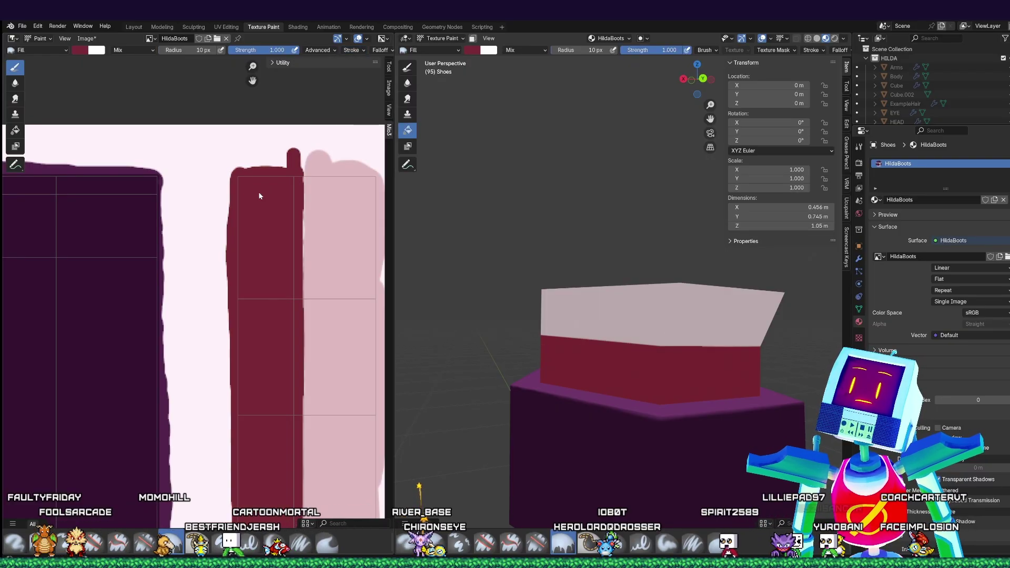
{"action": "key", "text": "ctrl+z"}
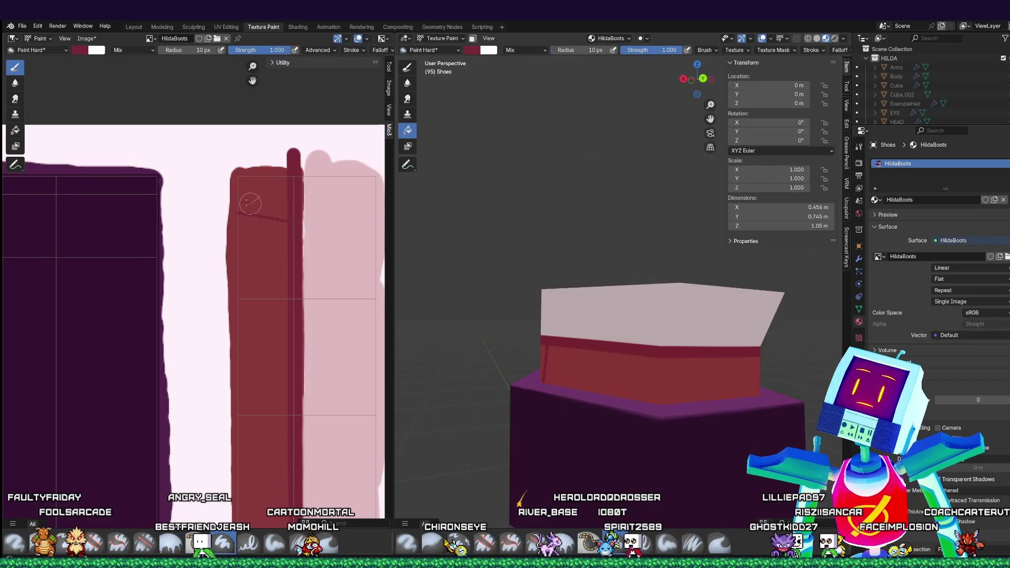
- Paint the red strip's end section above the upper seam solid dark crimson with the Paint Hard brush
{"action": "left_click", "coordinate": [348, 50]}
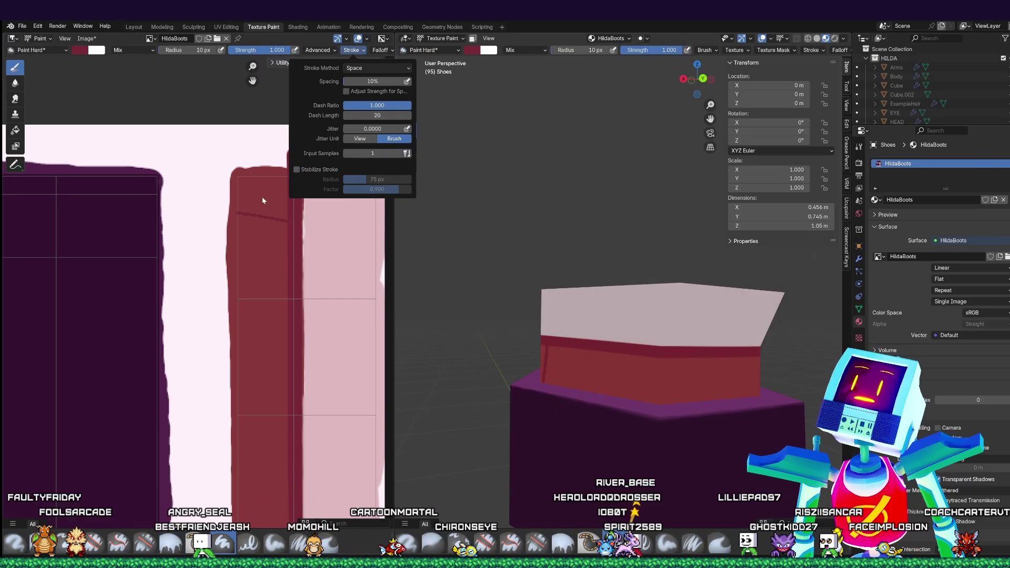
{"action": "mouse_move", "coordinate": [262, 197]}
{"action": "left_mouse_down"}
{"action": "mouse_move", "coordinate": [286, 206]}
{"action": "mouse_move", "coordinate": [279, 182]}
{"action": "mouse_move", "coordinate": [245, 176]}
{"action": "mouse_move", "coordinate": [261, 172]}
{"action": "left_mouse_up"}
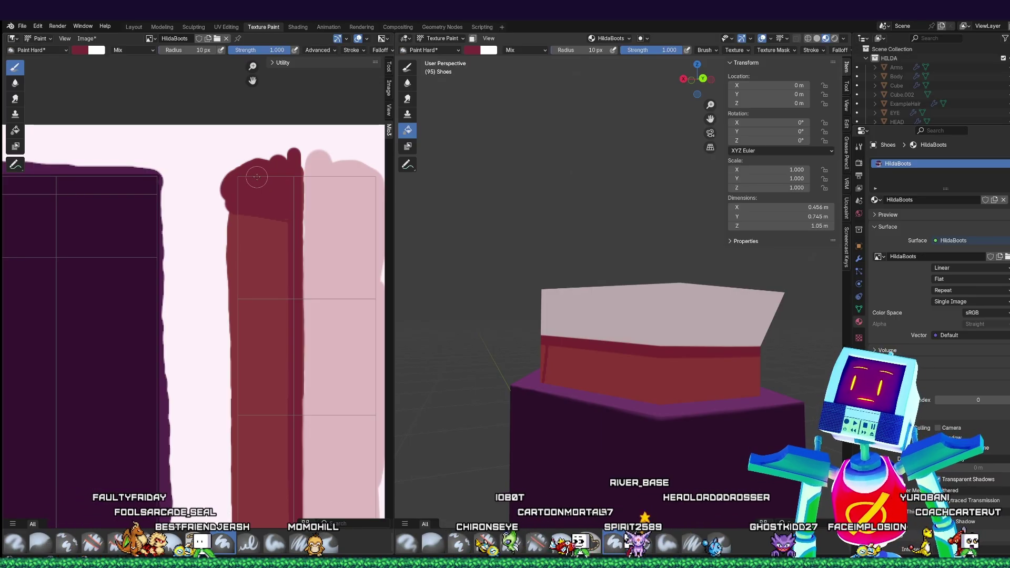
- Try to fill the red strip's section below the lower seam line with dark crimson using the Fill tool
{"action": "middle_click_drag", "start_coordinate": [694, 374], "coordinate": [572, 353]}
{"action": "mouse_move", "coordinate": [240, 393]}
{"action": "middle_mouse_down"}
{"action": "mouse_move", "coordinate": [248, 298]}
{"action": "mouse_move", "coordinate": [224, 103]}
{"action": "mouse_move", "coordinate": [203, 437]}
{"action": "middle_mouse_up"}
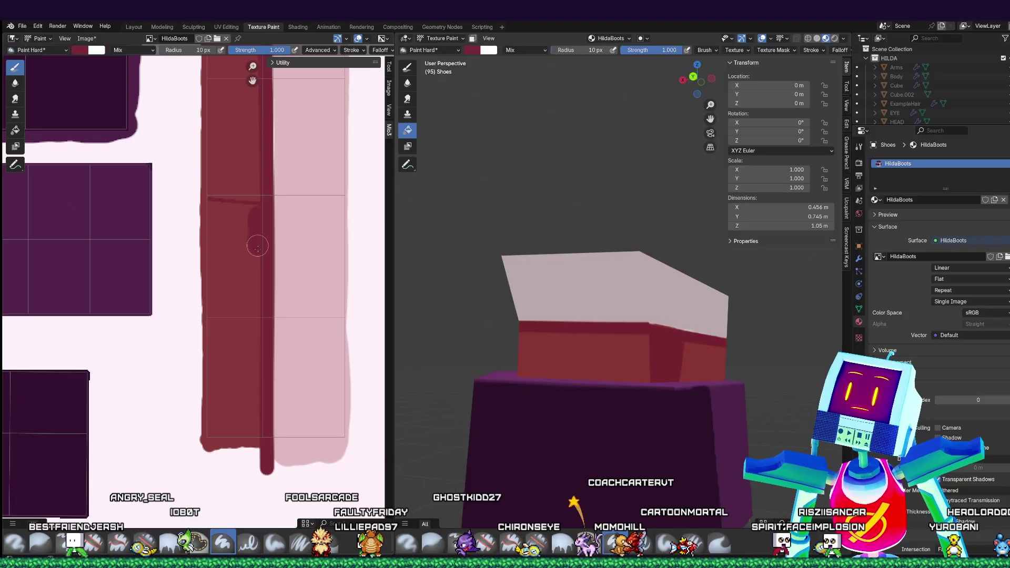
{"action": "key", "text": "ctrl+z"}
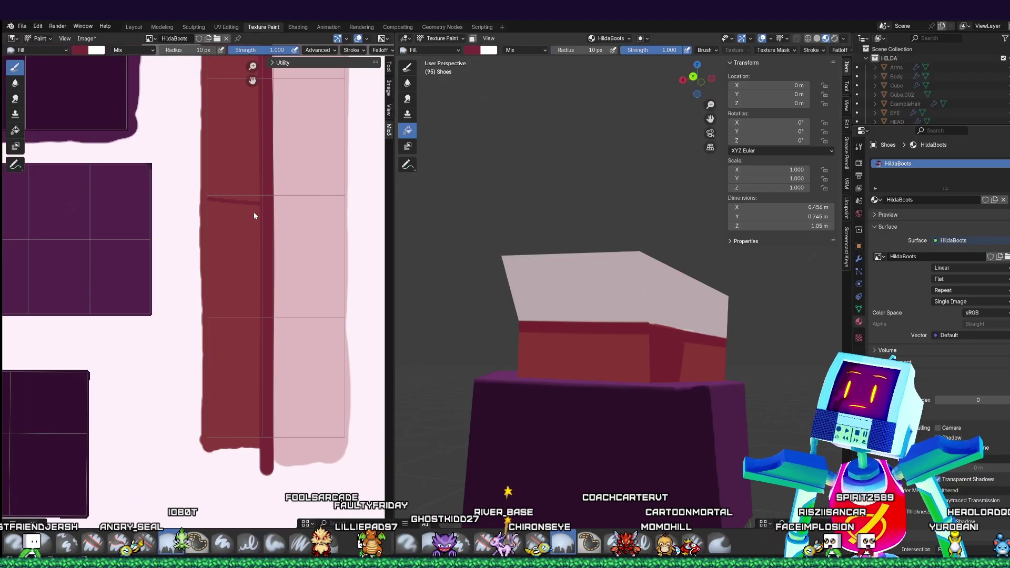
{"action": "left_click", "coordinate": [254, 212]}
{"action": "key", "text": "ctrl+z"}
- Paint the whole red strip section below the lower seam dark crimson with the Paint Hard brush at 10 px
{"action": "left_click", "coordinate": [15, 68]}
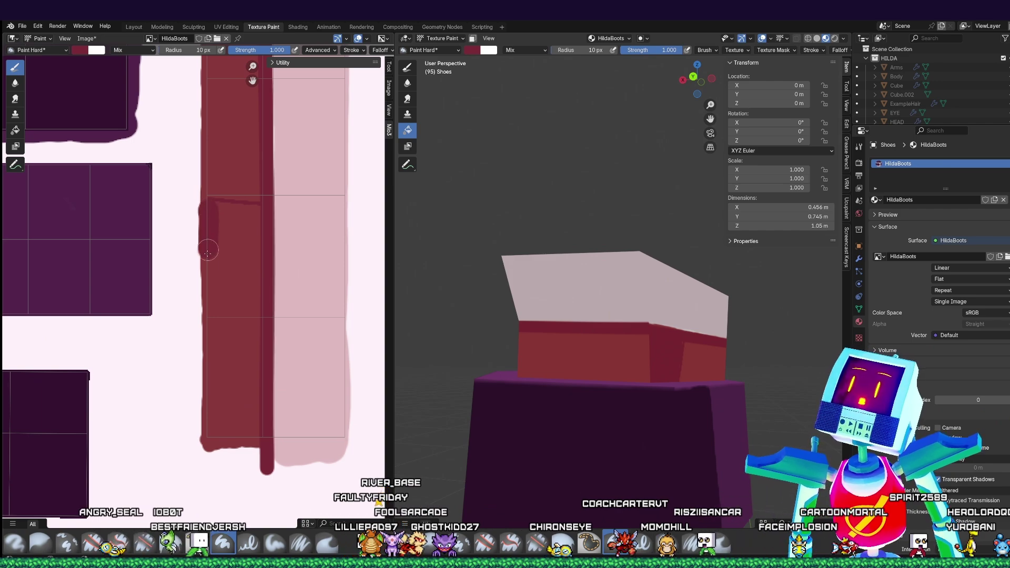
{"action": "left_click_drag", "start_coordinate": [208, 252], "coordinate": [216, 441]}
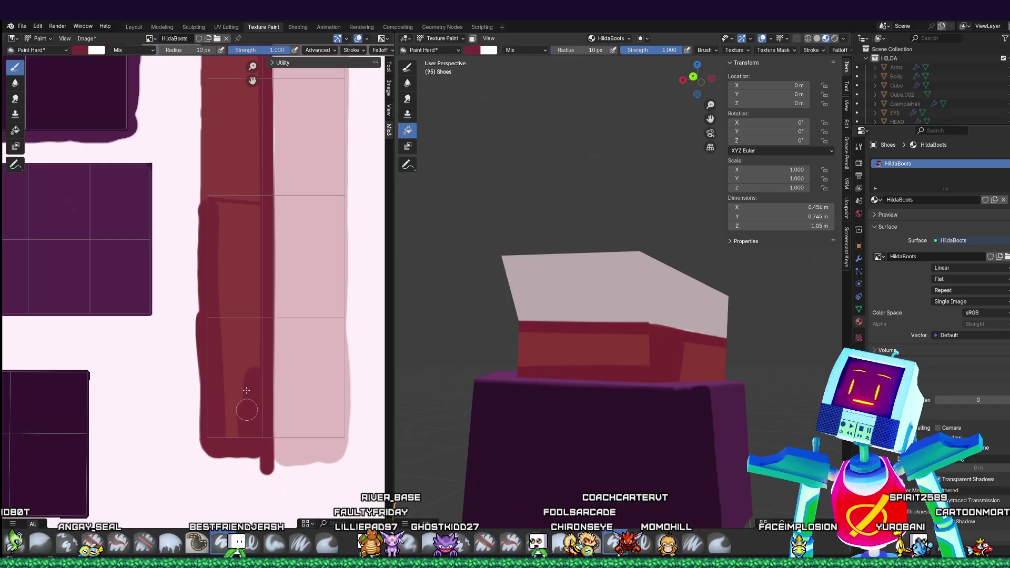
{"action": "left_click_drag", "start_coordinate": [246, 390], "coordinate": [230, 432]}
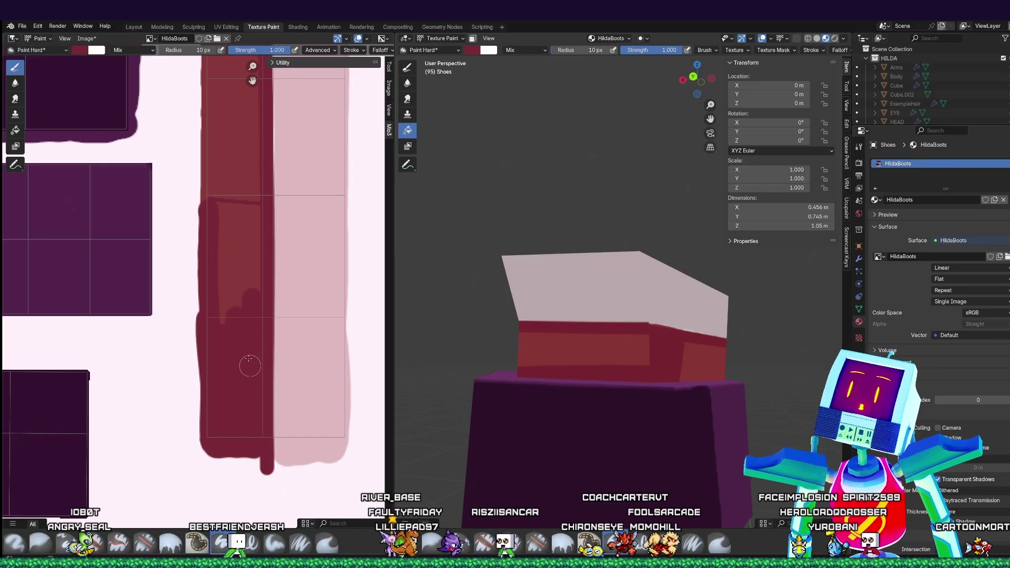
{"action": "left_click_drag", "start_coordinate": [233, 282], "coordinate": [244, 257]}
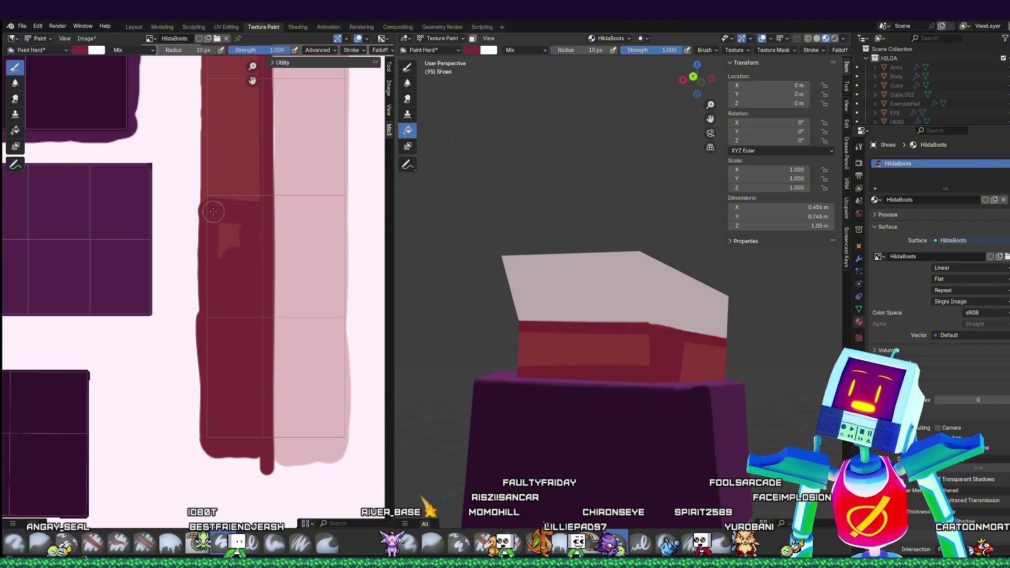
{"action": "left_click_drag", "start_coordinate": [213, 212], "coordinate": [212, 212]}
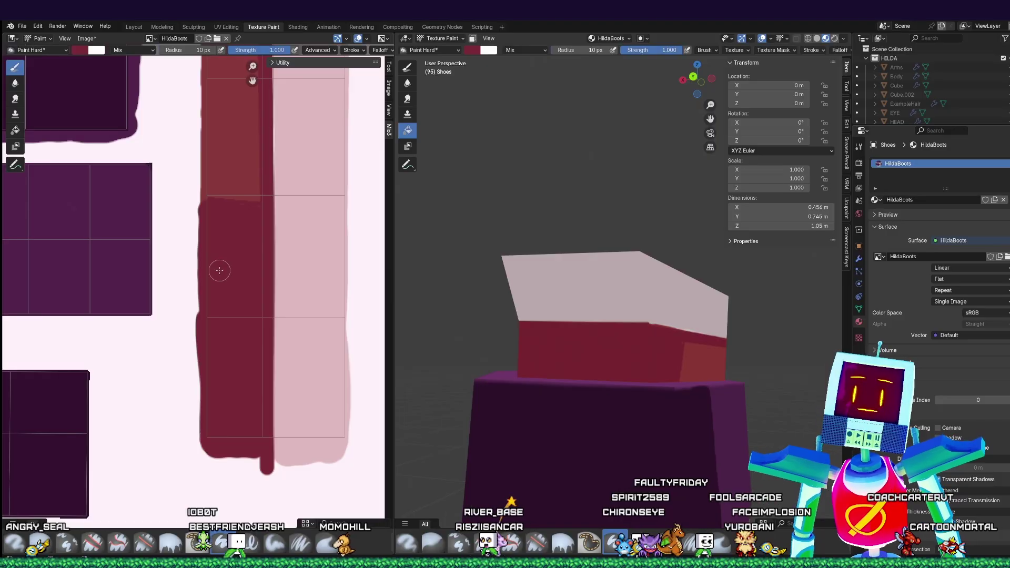
- Sample the pink column's colour as the brush colour and darken it to a muted mauve shade
{"action": "mouse_move", "coordinate": [651, 314]}
{"action": "middle_mouse_down"}
{"action": "mouse_move", "coordinate": [595, 318]}
{"action": "mouse_move", "coordinate": [818, 350]}
{"action": "mouse_move", "coordinate": [805, 337]}
{"action": "mouse_move", "coordinate": [766, 336]}
{"action": "mouse_move", "coordinate": [777, 416]}
{"action": "mouse_move", "coordinate": [488, 335]}
{"action": "middle_mouse_up"}
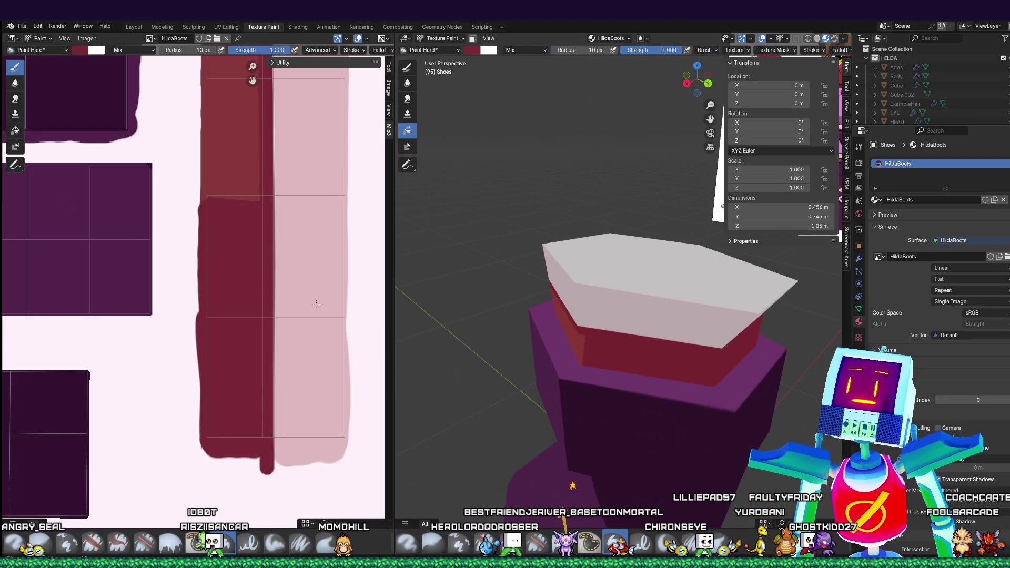
{"action": "middle_click_drag", "start_coordinate": [300, 265], "coordinate": [289, 310]}
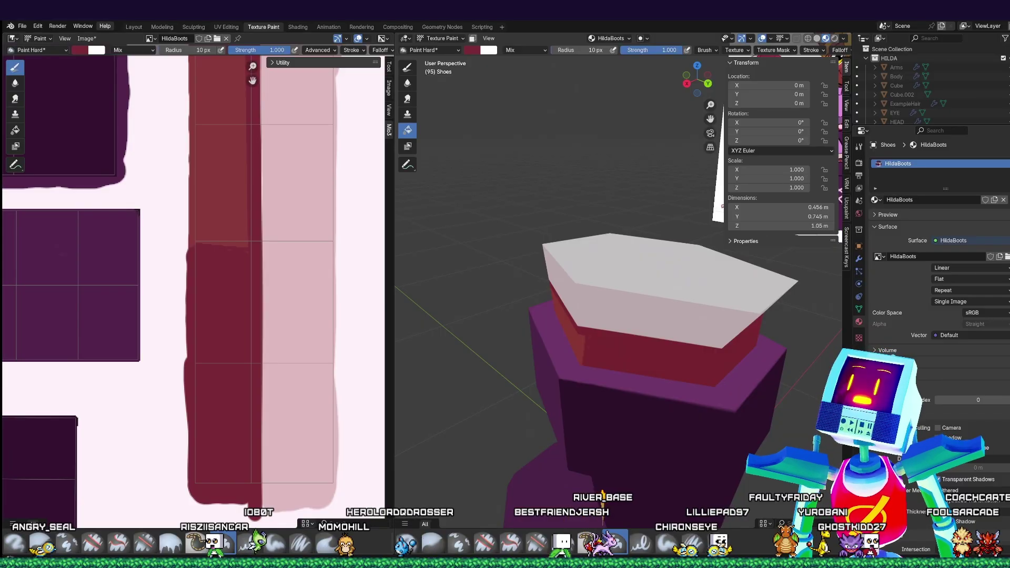
{"action": "left_click", "coordinate": [80, 50]}
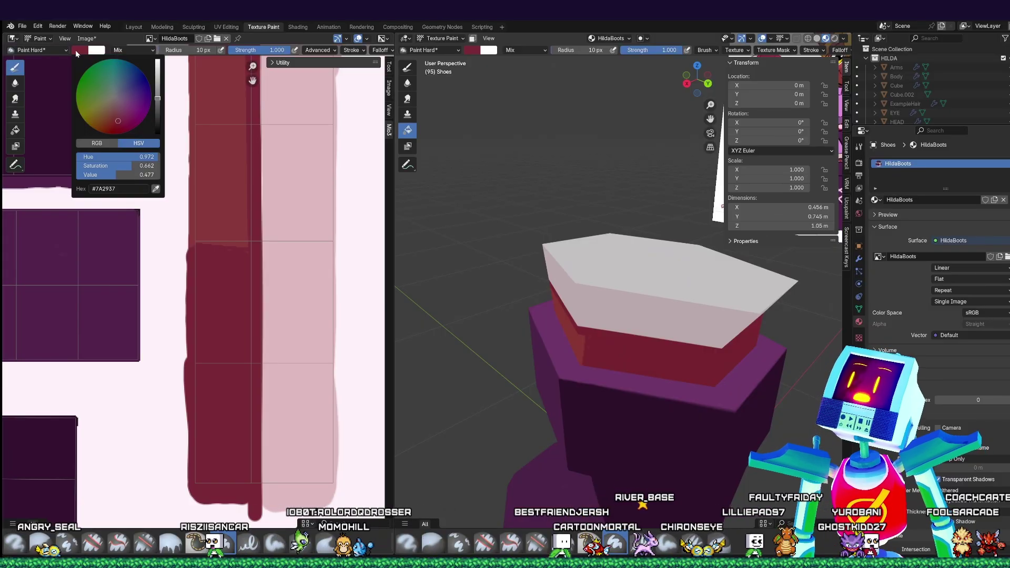
{"action": "left_click", "coordinate": [155, 190]}
{"action": "left_click", "coordinate": [298, 219]}
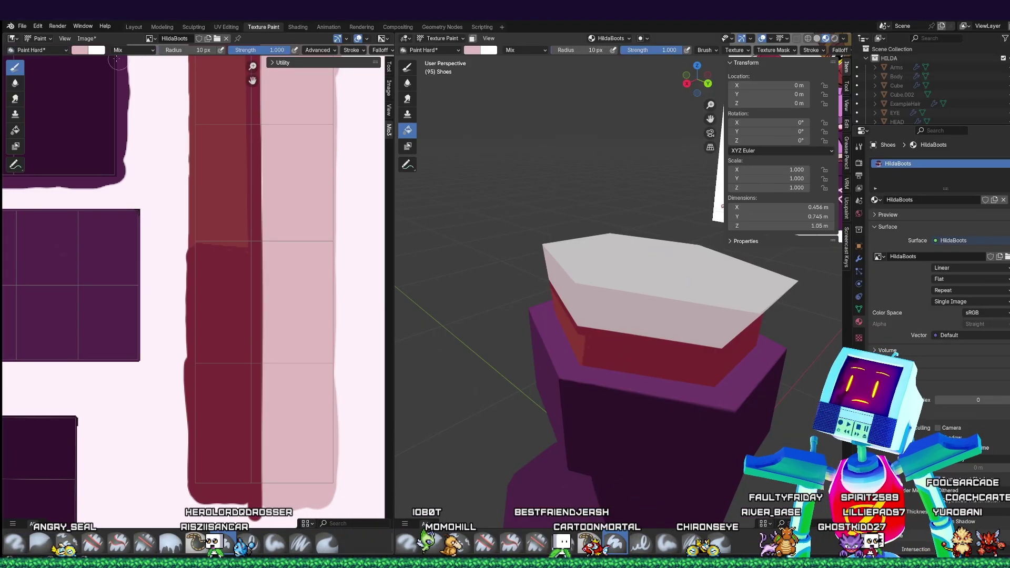
{"action": "left_click", "coordinate": [80, 50]}
{"action": "left_click", "coordinate": [158, 80]}
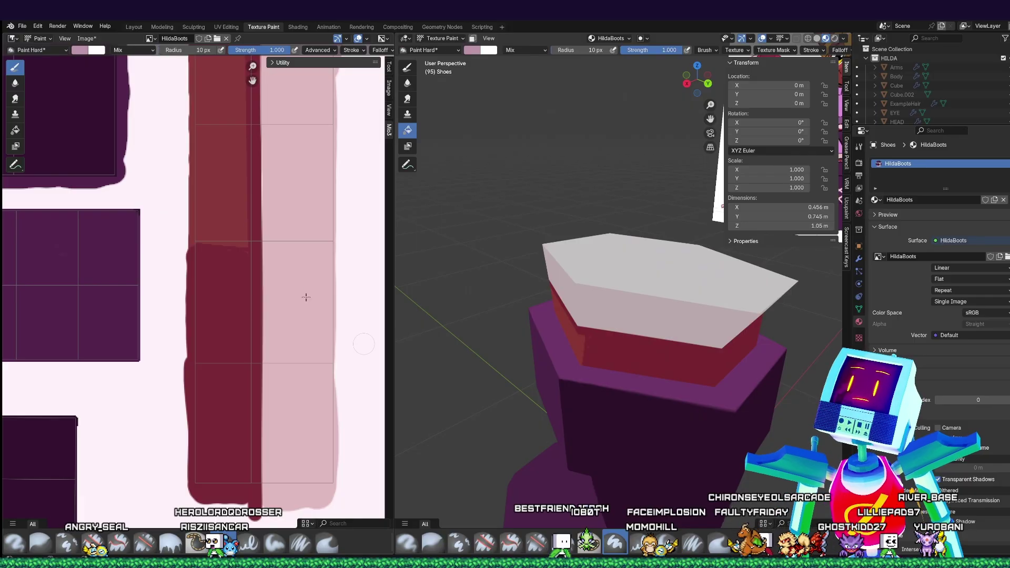
- Try to apply the mauve shade to the pink column with the Fill tool
{"action": "left_click", "coordinate": [271, 258]}
{"action": "key", "text": "ctrl+z"}
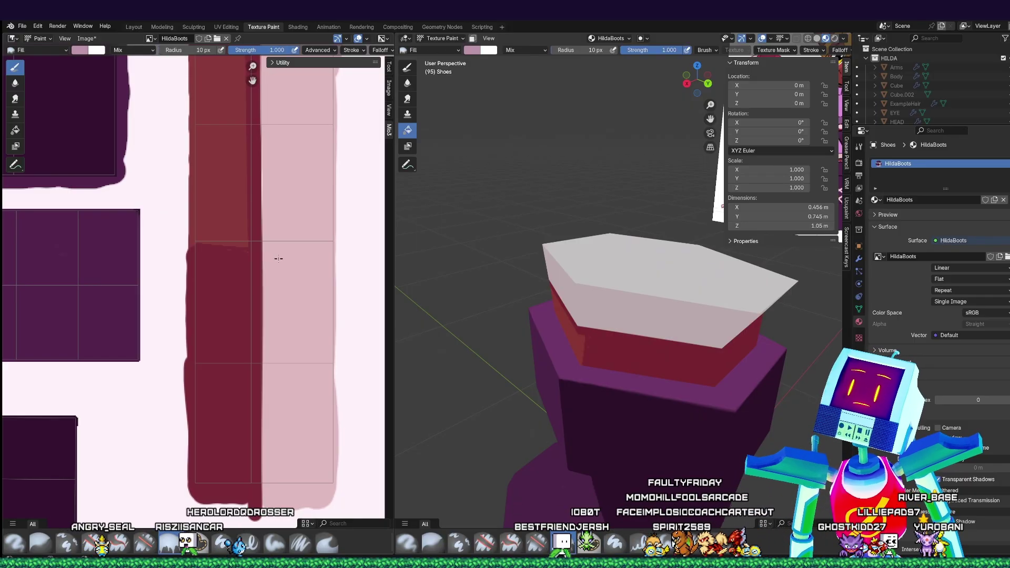
{"action": "left_click", "coordinate": [279, 257]}
{"action": "key", "text": "ctrl+z"}
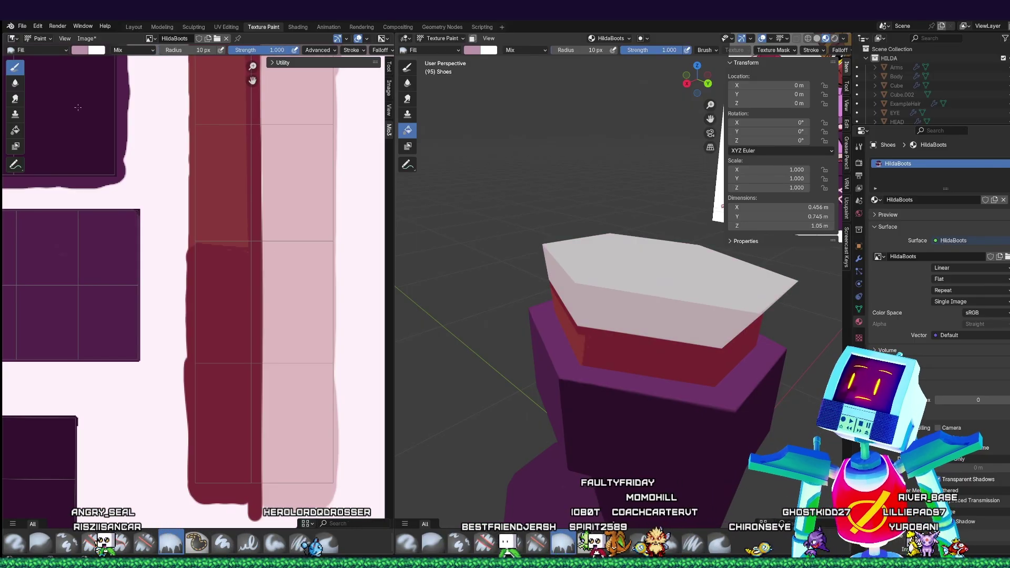
- Paint the pink column's lower section mauve beside the dark crimson area, using Paint Hard at 10, 3 and 9 px
{"action": "left_click", "coordinate": [15, 67]}
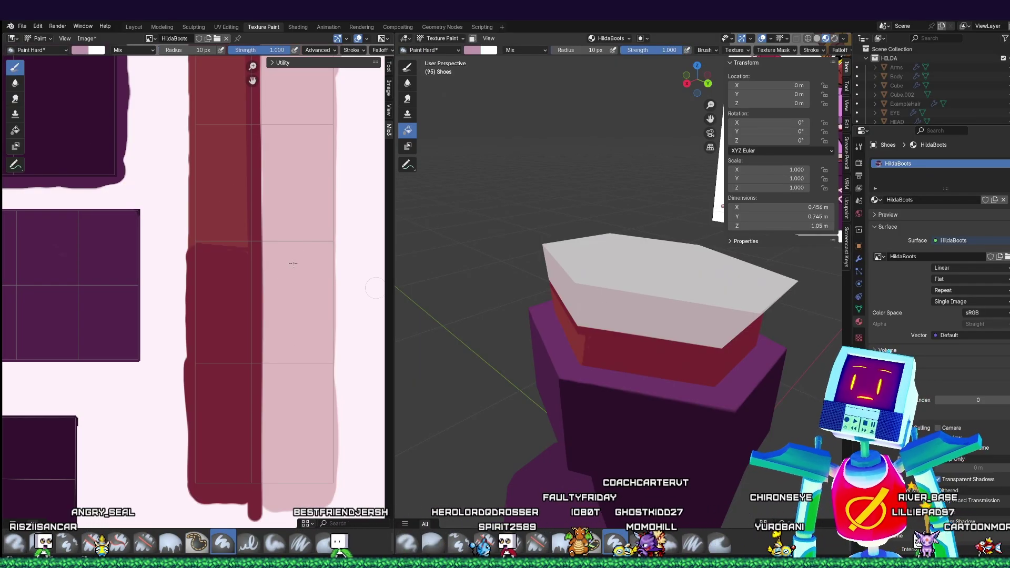
{"action": "mouse_move", "coordinate": [272, 257]}
{"action": "left_mouse_down"}
{"action": "mouse_move", "coordinate": [329, 264]}
{"action": "mouse_move", "coordinate": [328, 334]}
{"action": "mouse_move", "coordinate": [310, 345]}
{"action": "mouse_move", "coordinate": [289, 290]}
{"action": "mouse_move", "coordinate": [276, 326]}
{"action": "left_mouse_up"}
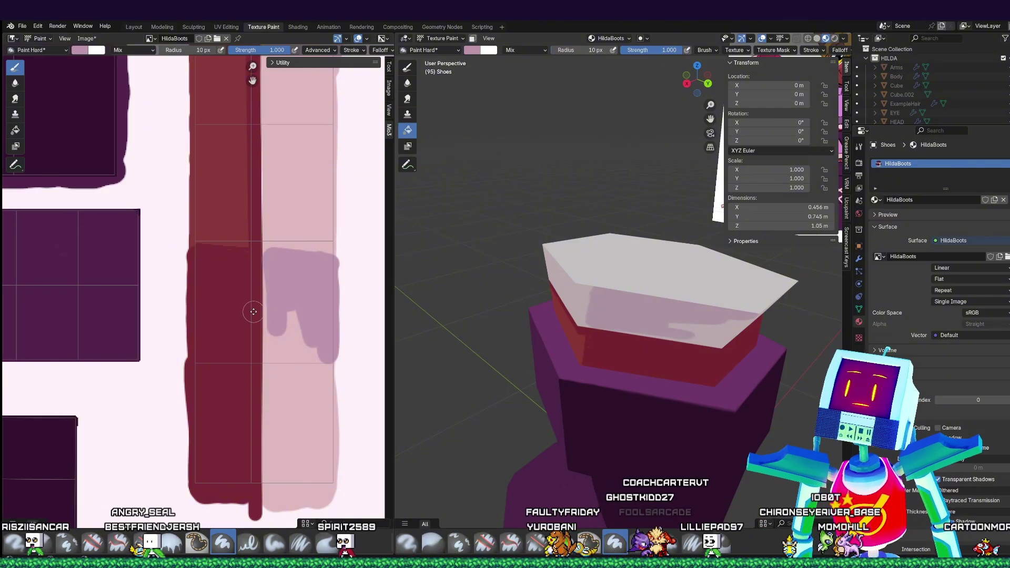
{"action": "middle_click_drag", "start_coordinate": [253, 312], "coordinate": [199, 253]}
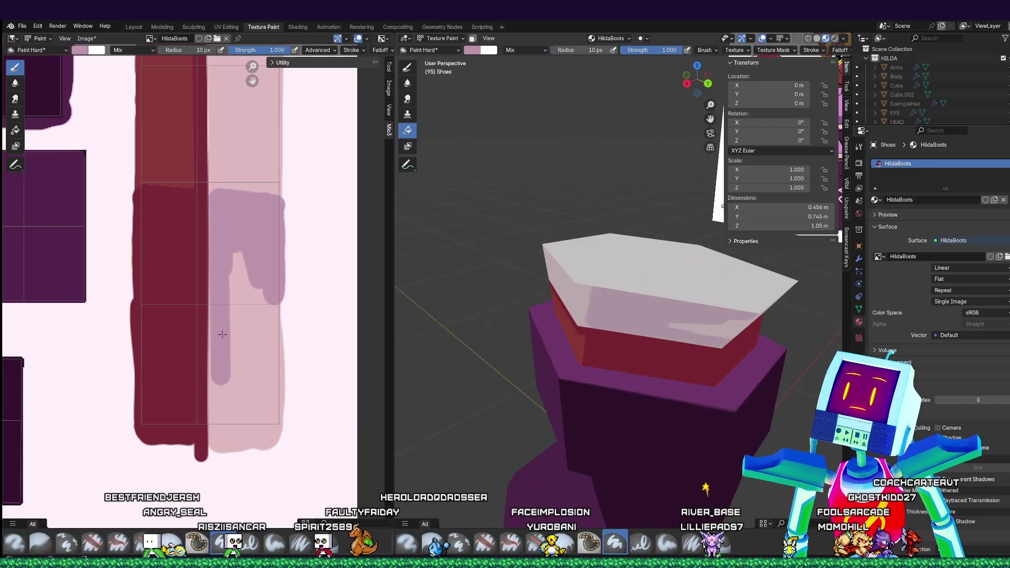
{"action": "key", "text": "bracketleft"}
{"action": "key", "text": "bracketleft"}
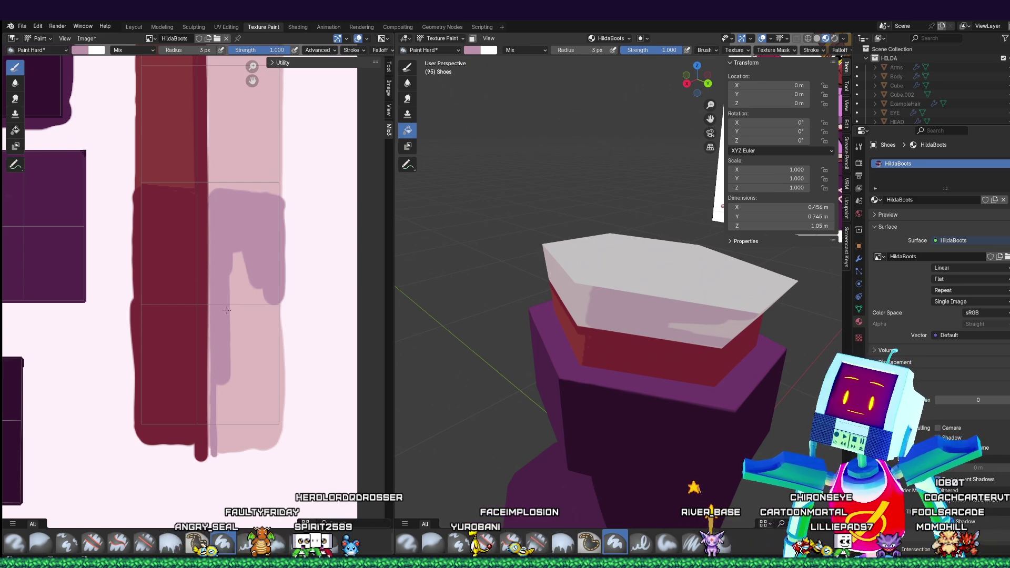
{"action": "left_click_drag", "start_coordinate": [272, 280], "coordinate": [270, 421]}
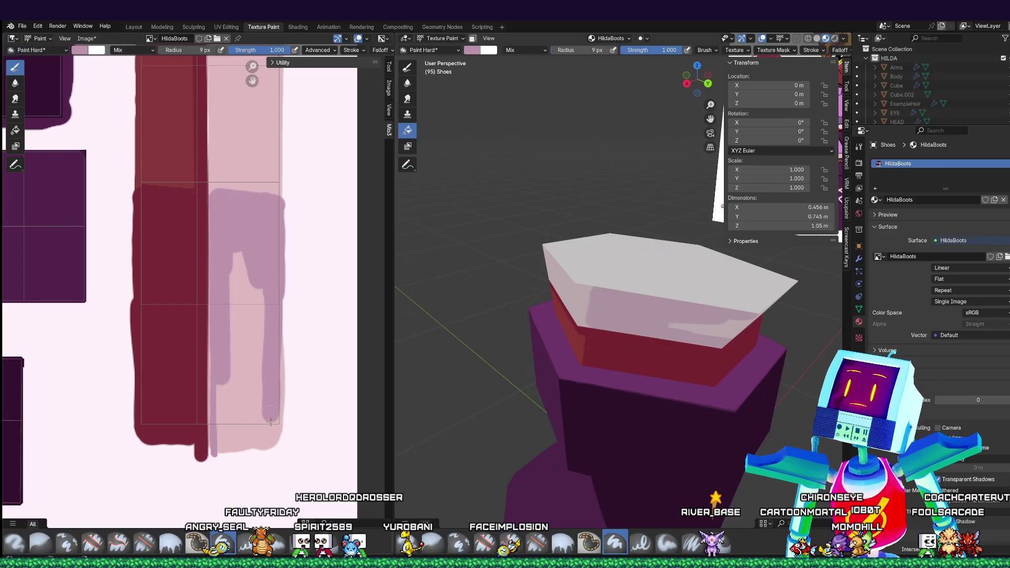
{"action": "mouse_move", "coordinate": [264, 370]}
{"action": "left_mouse_down"}
{"action": "mouse_move", "coordinate": [261, 325]}
{"action": "mouse_move", "coordinate": [246, 302]}
{"action": "mouse_move", "coordinate": [238, 385]}
{"action": "left_mouse_up"}
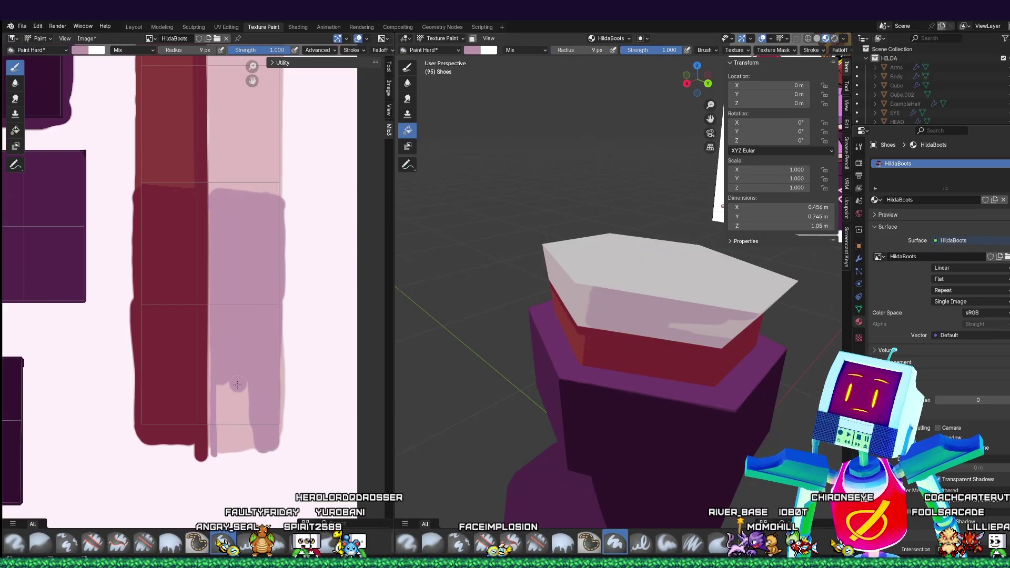
{"action": "left_click_drag", "start_coordinate": [222, 444], "coordinate": [245, 416]}
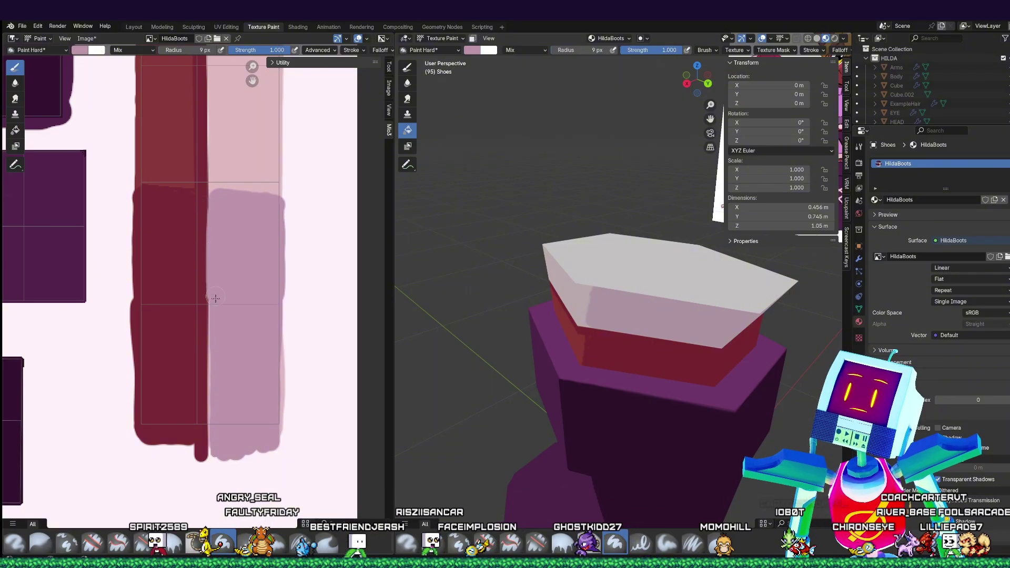
- Try to fill the thin gap between the mauve area and the crimson border line with the Fill tool
{"action": "key", "text": "ctrl+z"}
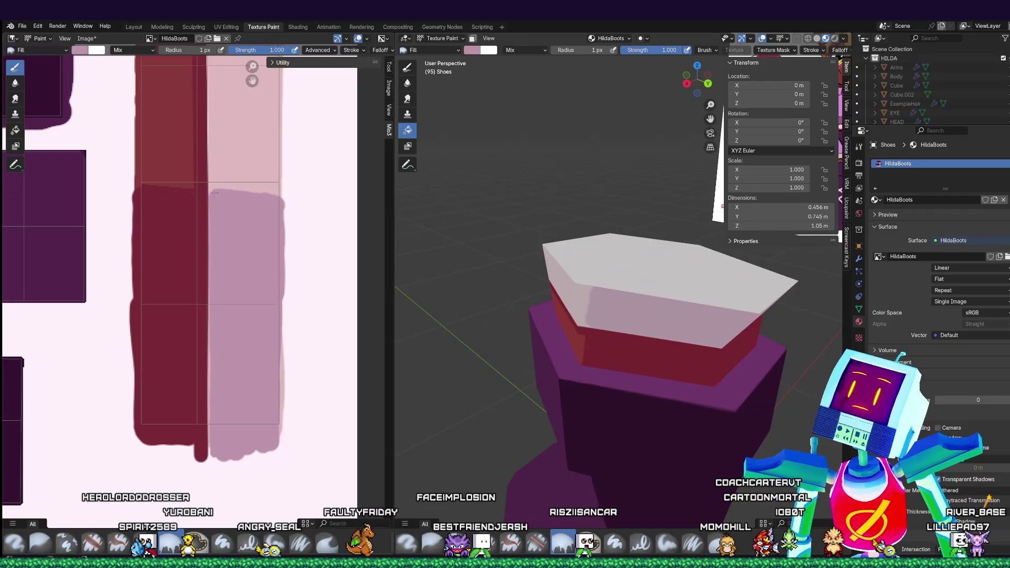
{"action": "left_click", "coordinate": [216, 188]}
{"action": "key", "text": "ctrl+z"}
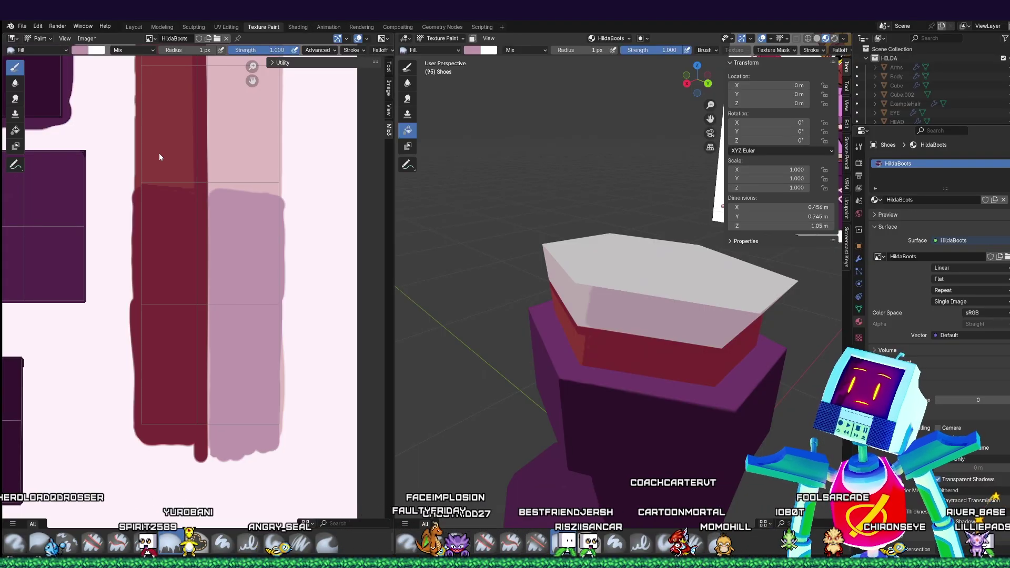
- Paint mauve over the thin pink gap along the crimson border line with the Paint Hard brush at 7 px
{"action": "left_click", "coordinate": [223, 543]}
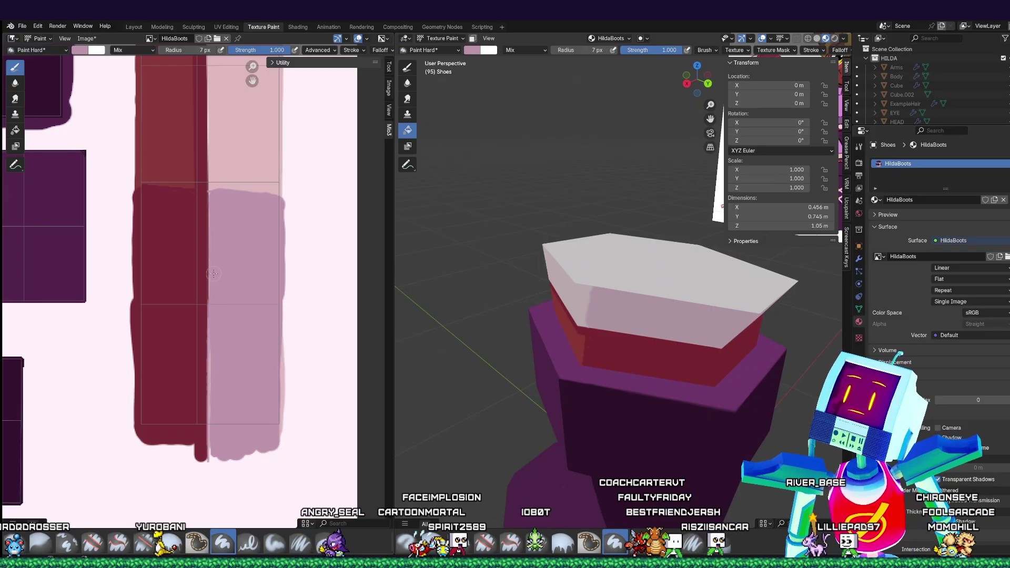
{"action": "left_click_drag", "start_coordinate": [213, 274], "coordinate": [214, 291]}
- Try a mauve fill on the leftover pink sliver beside the crimson border, undo it and return to Paint Hard
{"action": "left_click", "coordinate": [171, 542]}
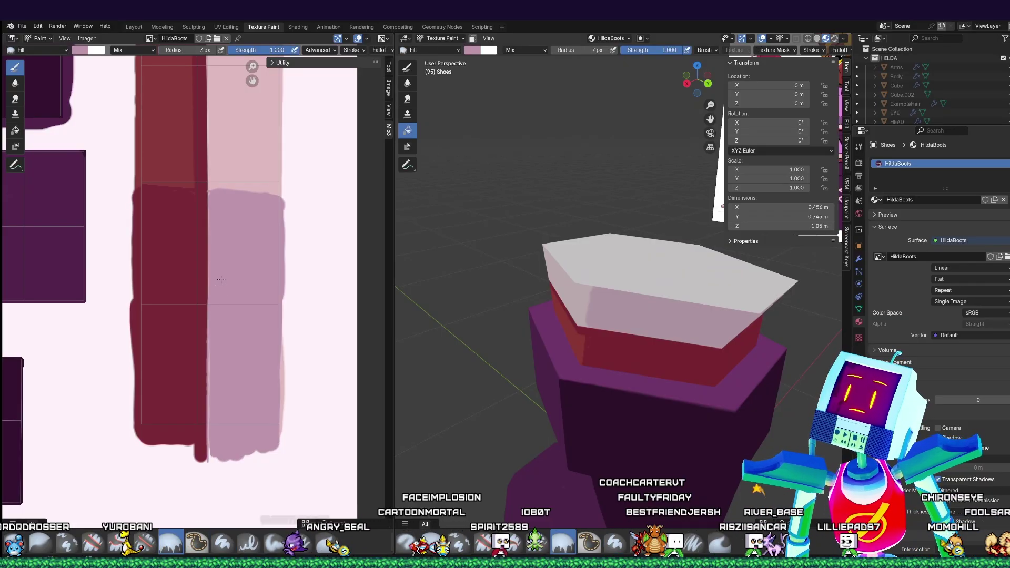
{"action": "left_click", "coordinate": [209, 338]}
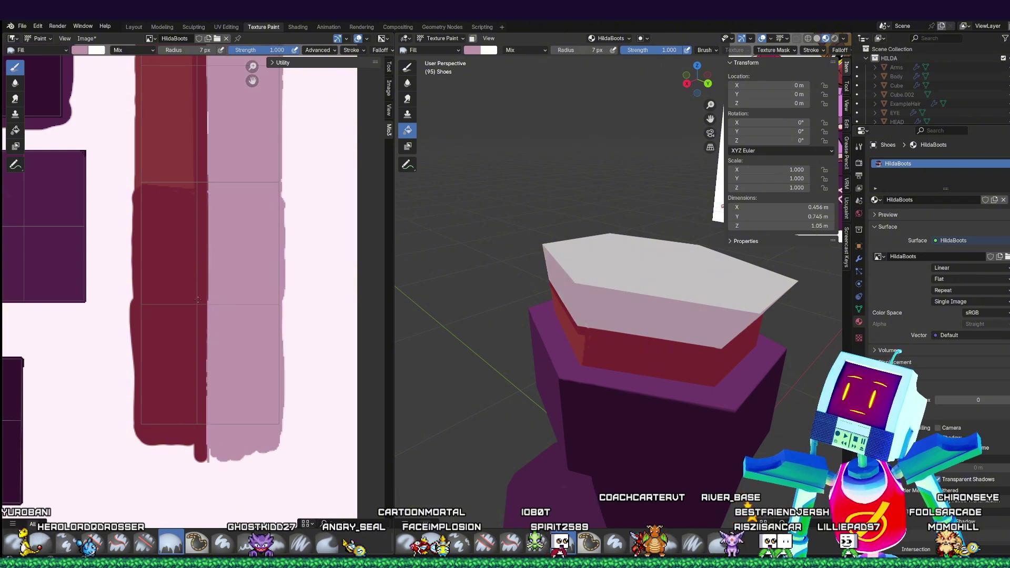
{"action": "key", "text": "ctrl+z"}
{"action": "left_click", "coordinate": [222, 542]}
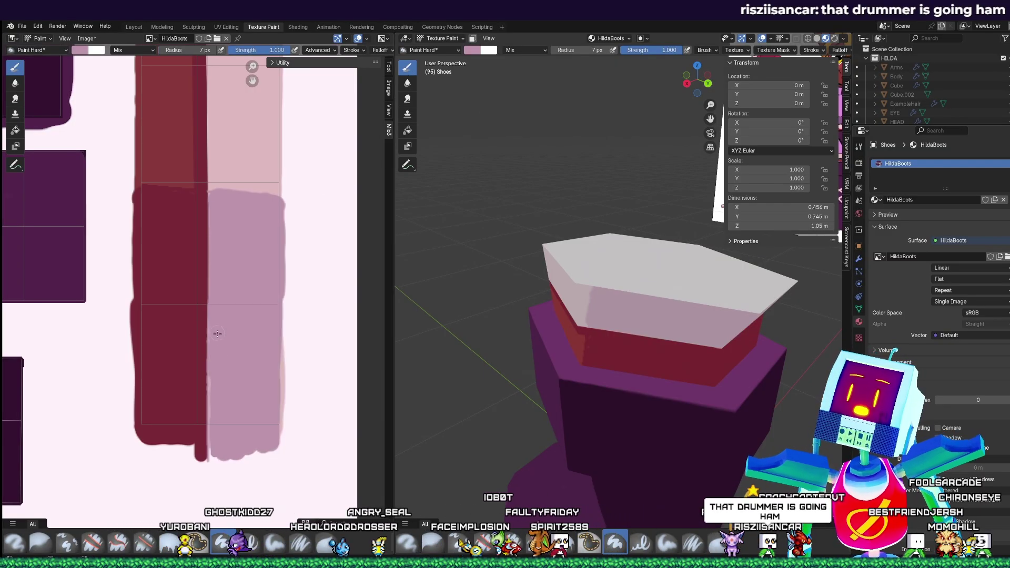
- Extend the mauve area past the pink column's lower end and over the leftover pink along its outer edge with Paint Hard at 7 px
{"action": "left_click_drag", "start_coordinate": [215, 381], "coordinate": [217, 477]}
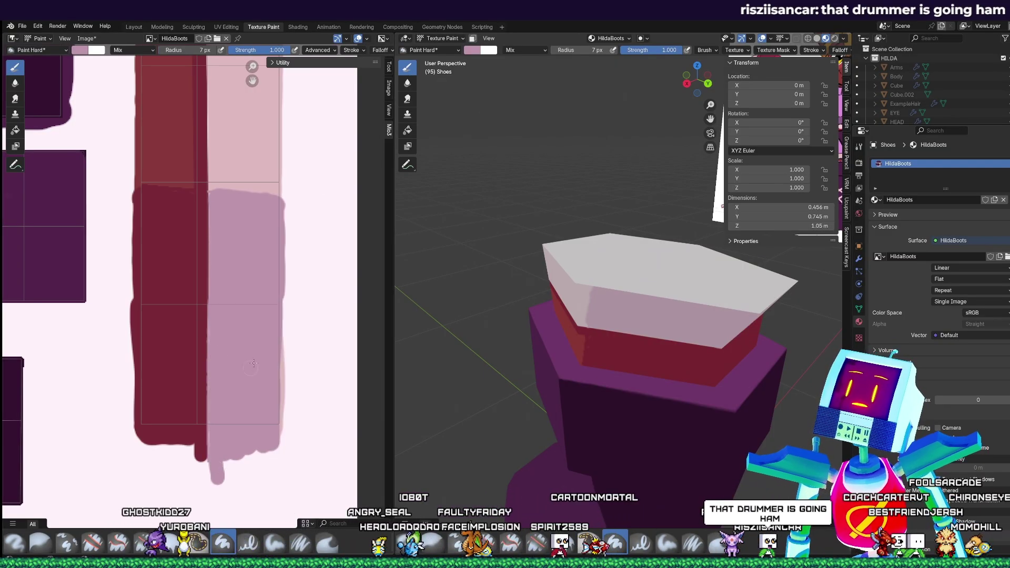
{"action": "left_click_drag", "start_coordinate": [282, 339], "coordinate": [281, 445]}
{"action": "left_click_drag", "start_coordinate": [279, 257], "coordinate": [279, 405]}
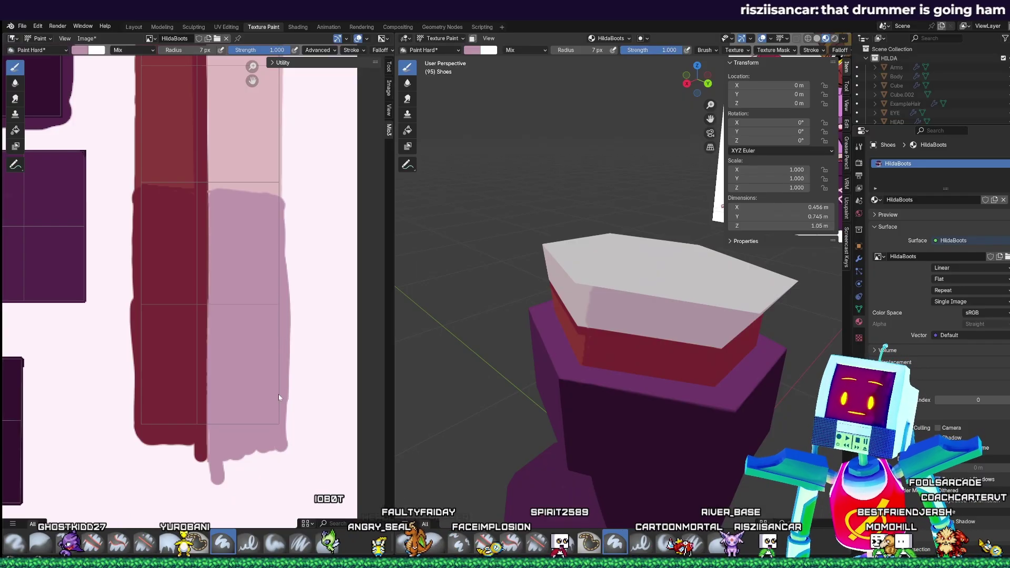
- Draw a thin mauve shadow boundary across the pink cuff on the model, aligned with the red band's shading edge, redoing the first stroke
{"action": "mouse_move", "coordinate": [279, 405]}
{"action": "middle_mouse_down"}
{"action": "mouse_move", "coordinate": [230, 494]}
{"action": "mouse_move", "coordinate": [230, 119]}
{"action": "mouse_move", "coordinate": [232, 392]}
{"action": "mouse_move", "coordinate": [222, 424]}
{"action": "middle_mouse_up"}
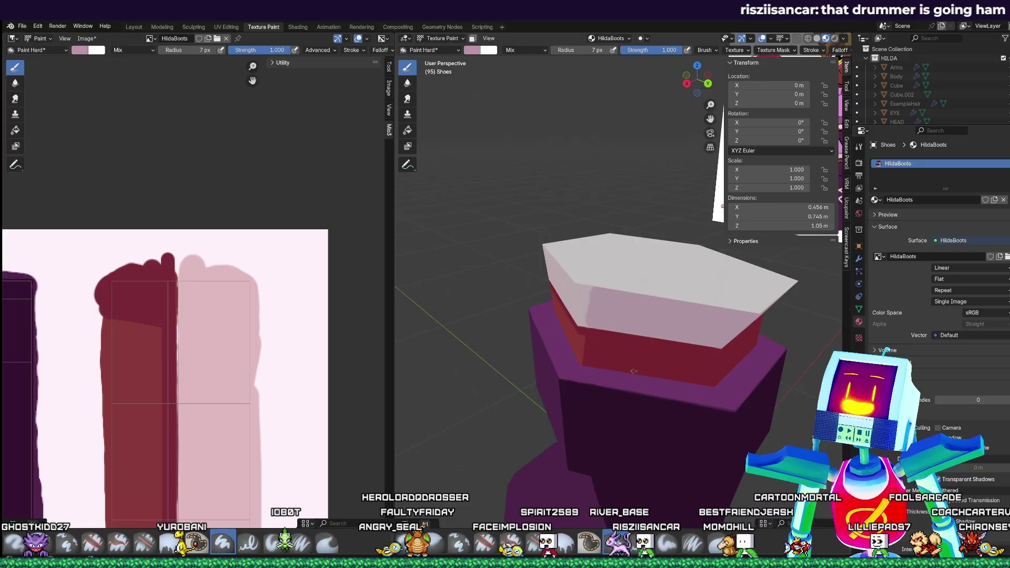
{"action": "middle_click_drag", "start_coordinate": [634, 372], "coordinate": [498, 343]}
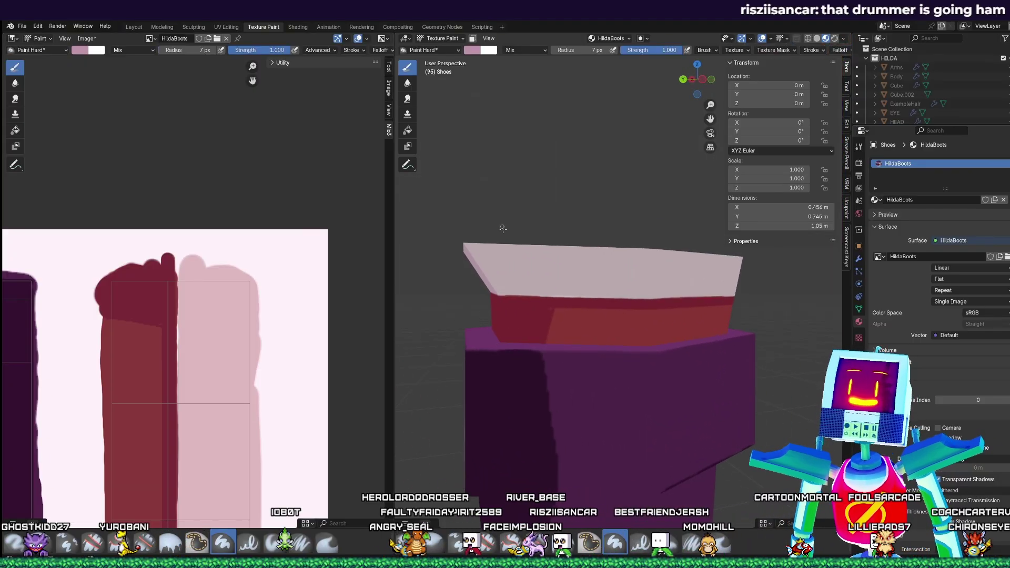
{"action": "mouse_move", "coordinate": [557, 293]}
{"action": "left_mouse_down"}
{"action": "mouse_move", "coordinate": [563, 265]}
{"action": "mouse_move", "coordinate": [554, 298]}
{"action": "left_mouse_up"}
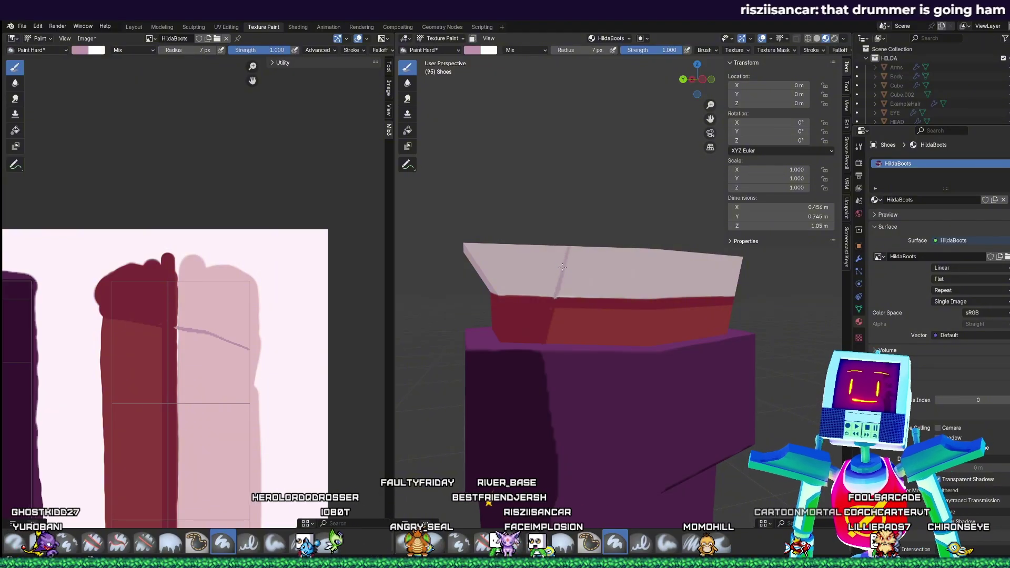
{"action": "key", "text": "ctrl+z"}
{"action": "scroll", "coordinate": [548, 265], "scroll_direction": "up", "scroll_amount": 3}
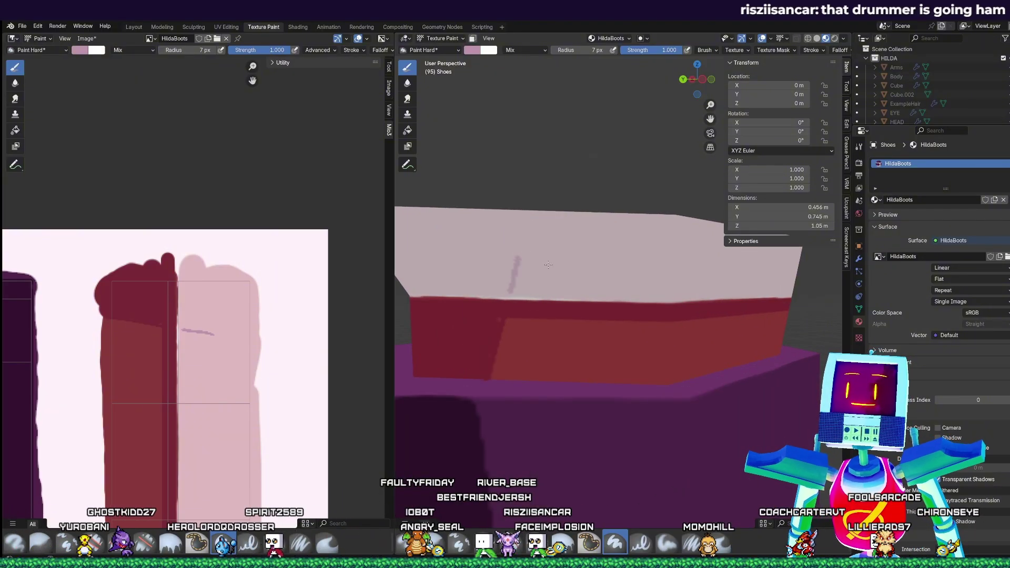
{"action": "middle_click_drag", "start_coordinate": [549, 265], "coordinate": [582, 294], "text": "shift"}
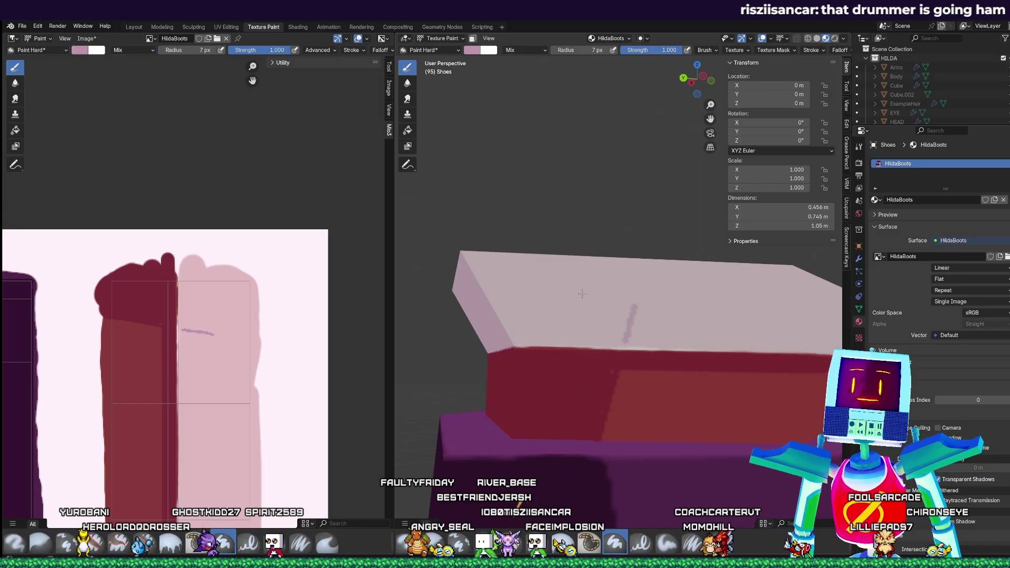
{"action": "mouse_move", "coordinate": [634, 308]}
{"action": "left_mouse_down"}
{"action": "mouse_move", "coordinate": [647, 263]}
{"action": "mouse_move", "coordinate": [627, 329]}
{"action": "left_mouse_up"}
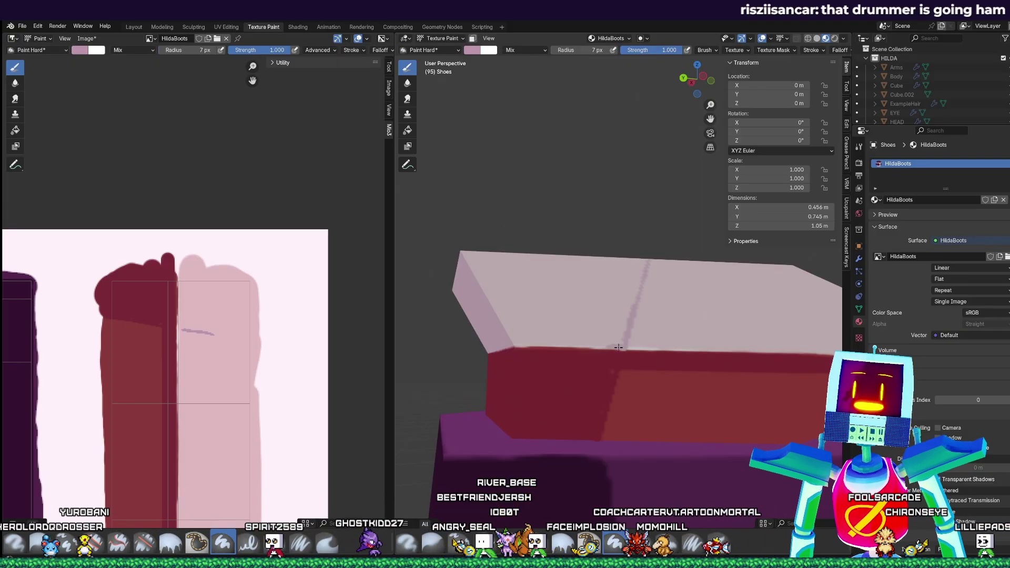
- Try to fill the cuff beside the boundary line with mauve using the Fill tool, undo it and return to Paint Hard
{"action": "left_click", "coordinate": [16, 131]}
{"action": "left_click", "coordinate": [559, 301]}
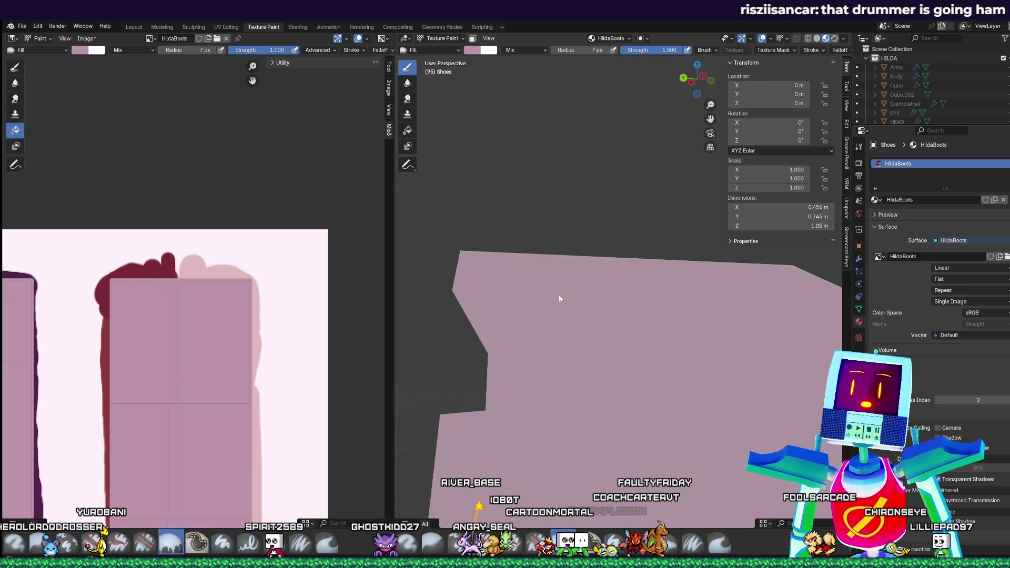
{"action": "key", "text": "ctrl+z"}
{"action": "left_click", "coordinate": [15, 68]}
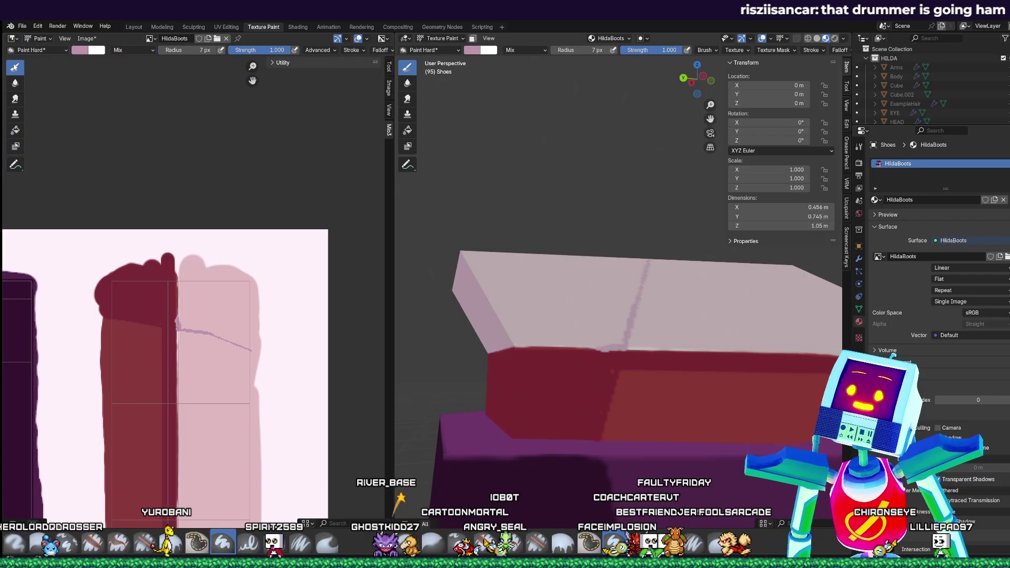
- Paint the cuff mauve from its corner to the shadow boundary using Paint Hard at 28 and 41 px
{"action": "key", "text": "f"}
{"action": "left_click", "coordinate": [495, 266]}
{"action": "mouse_move", "coordinate": [493, 267]}
{"action": "left_mouse_down"}
{"action": "mouse_move", "coordinate": [480, 266]}
{"action": "mouse_move", "coordinate": [491, 275]}
{"action": "left_mouse_up"}
{"action": "key", "text": "ctrl+z"}
{"action": "key", "text": "f"}
{"action": "left_click", "coordinate": [486, 258]}
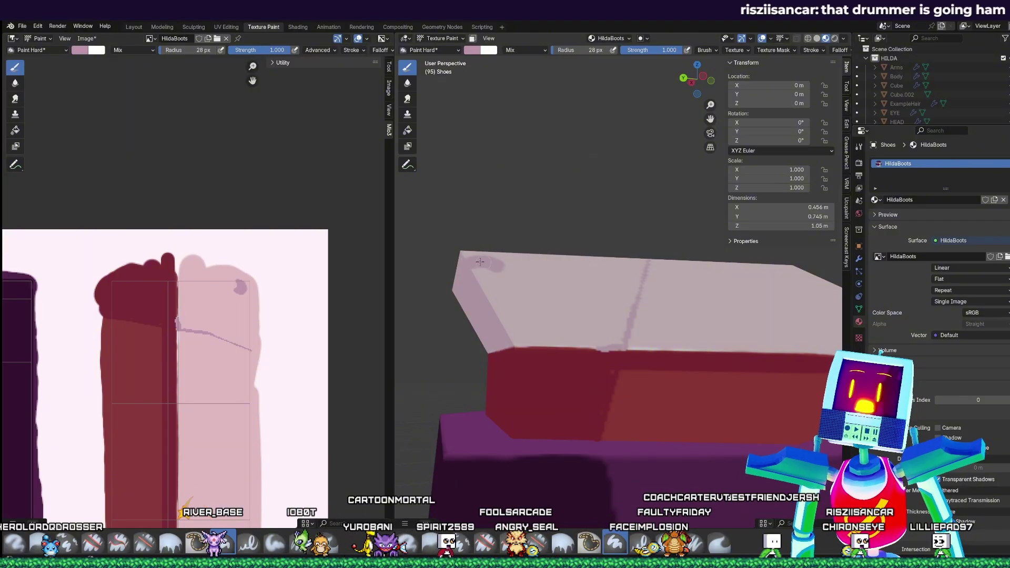
{"action": "key", "text": "f"}
{"action": "left_click", "coordinate": [473, 256]}
{"action": "mouse_move", "coordinate": [472, 259]}
{"action": "left_mouse_down"}
{"action": "mouse_move", "coordinate": [534, 268]}
{"action": "mouse_move", "coordinate": [636, 259]}
{"action": "mouse_move", "coordinate": [604, 340]}
{"action": "mouse_move", "coordinate": [528, 337]}
{"action": "mouse_move", "coordinate": [588, 322]}
{"action": "mouse_move", "coordinate": [506, 310]}
{"action": "left_mouse_up"}
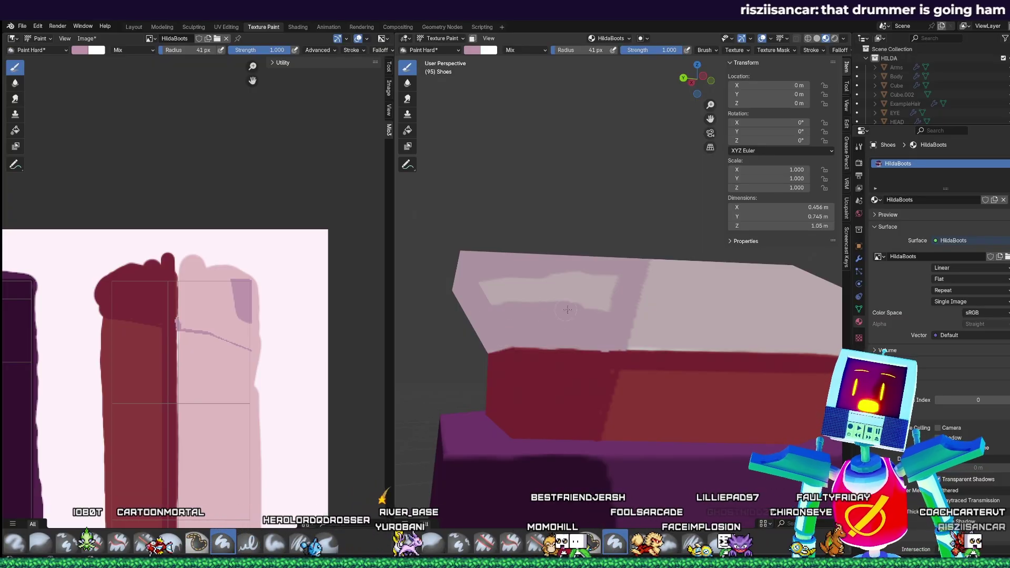
{"action": "mouse_move", "coordinate": [567, 310]}
{"action": "left_mouse_down"}
{"action": "mouse_move", "coordinate": [489, 293]}
{"action": "mouse_move", "coordinate": [585, 284]}
{"action": "mouse_move", "coordinate": [609, 295]}
{"action": "left_mouse_up"}
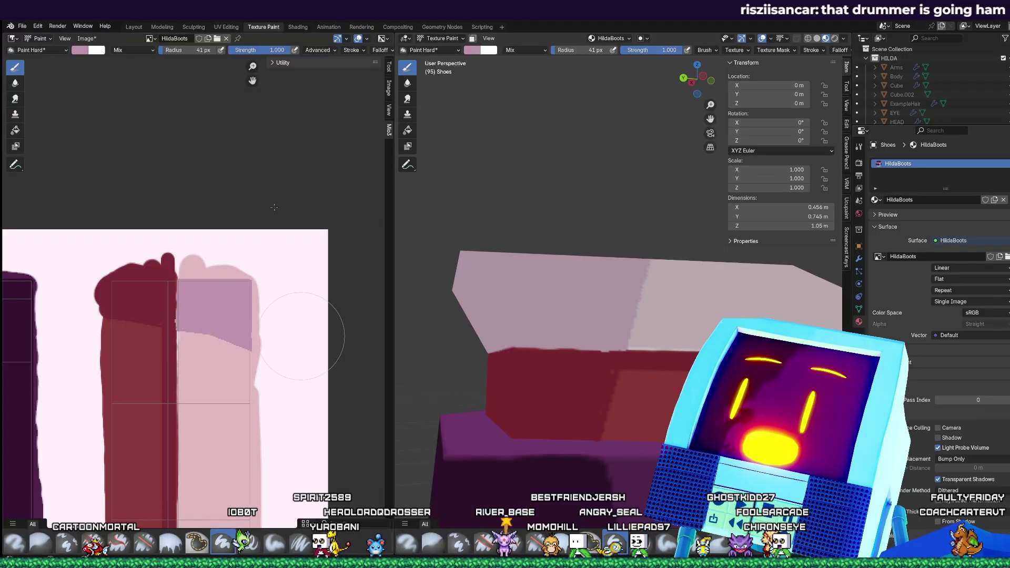
- Sample dark crimson from the red band and paint over the mauve spill along its upper edge with a 22 px brush
{"action": "left_click", "coordinate": [473, 50]}
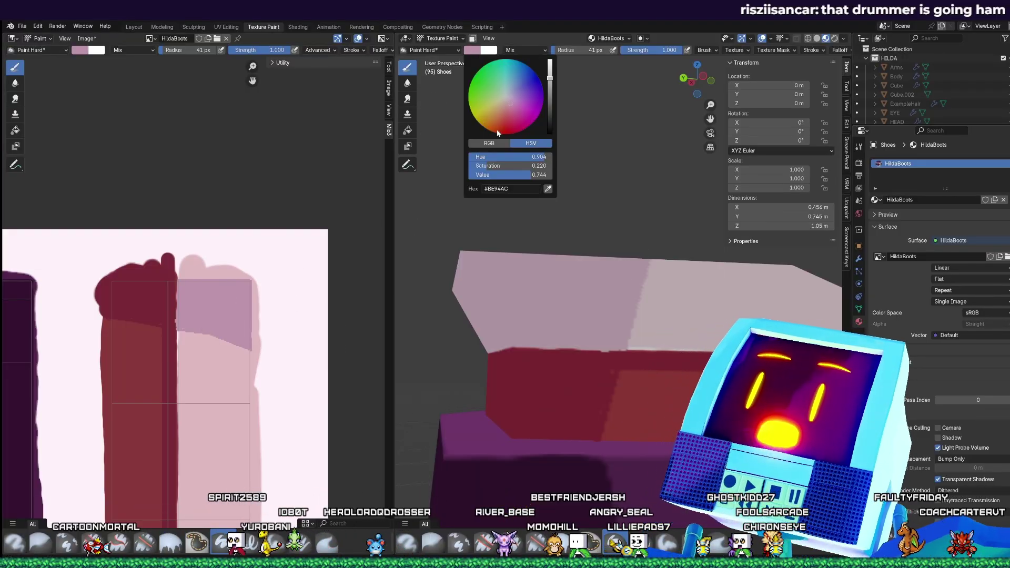
{"action": "left_click", "coordinate": [548, 189]}
{"action": "left_click", "coordinate": [563, 377]}
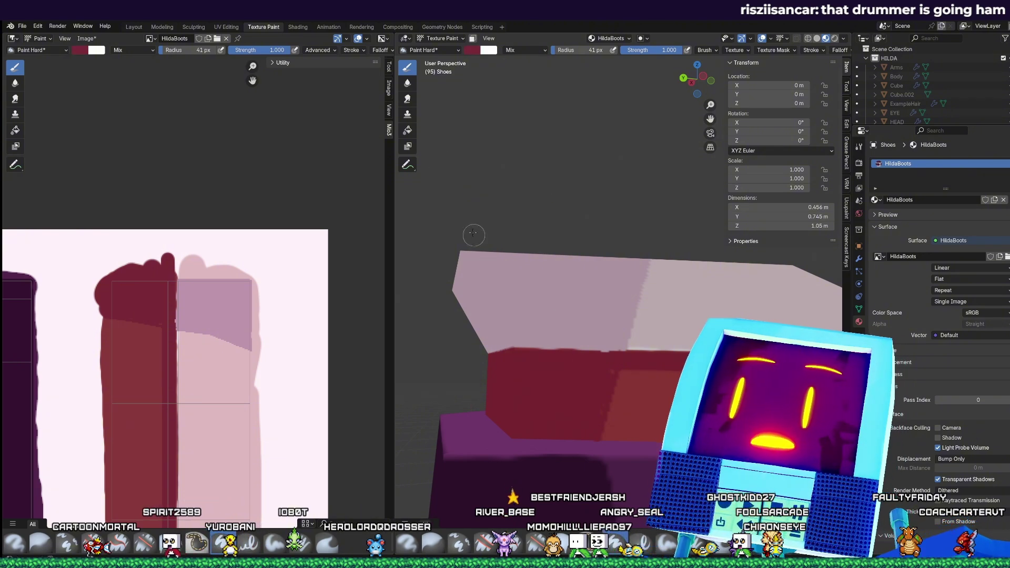
{"action": "key", "text": "f"}
{"action": "left_click", "coordinate": [608, 358]}
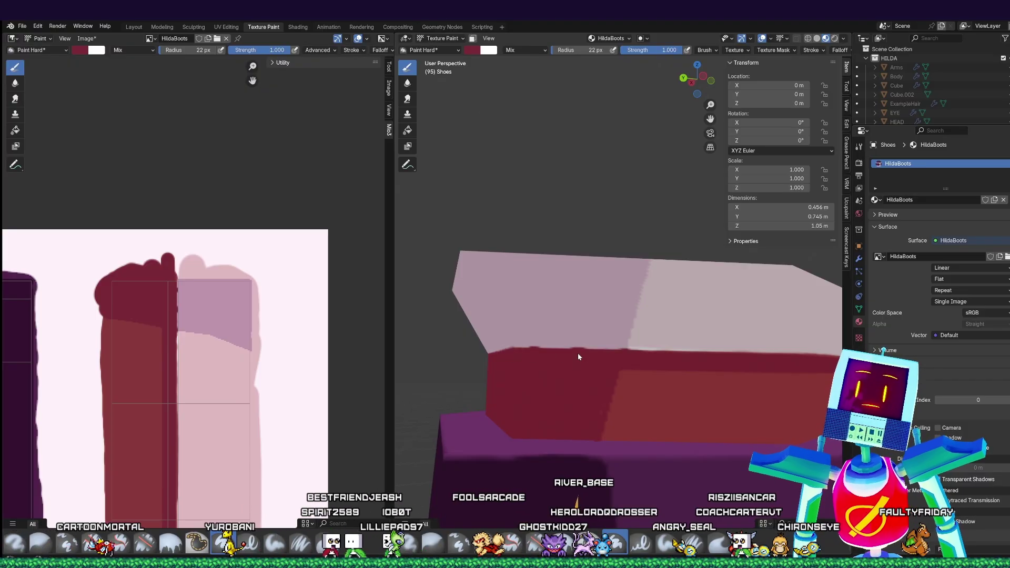
- Sample dark purple from the boot and draw an 8 px shadow boundary across the purple ledge, below the red band's shading edge
{"action": "scroll", "coordinate": [578, 353], "scroll_direction": "down", "scroll_amount": 5}
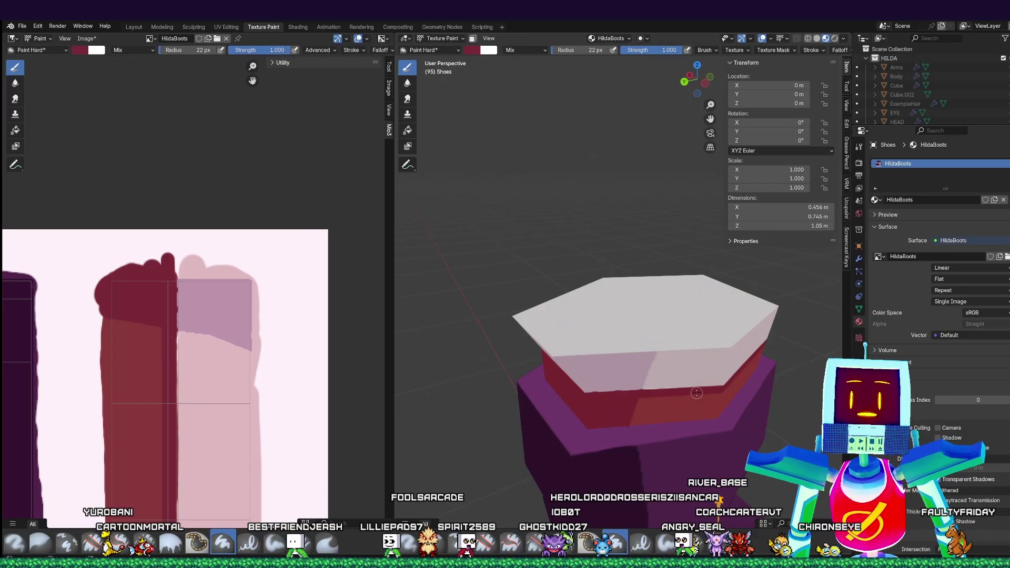
{"action": "right_click", "coordinate": [466, 63]}
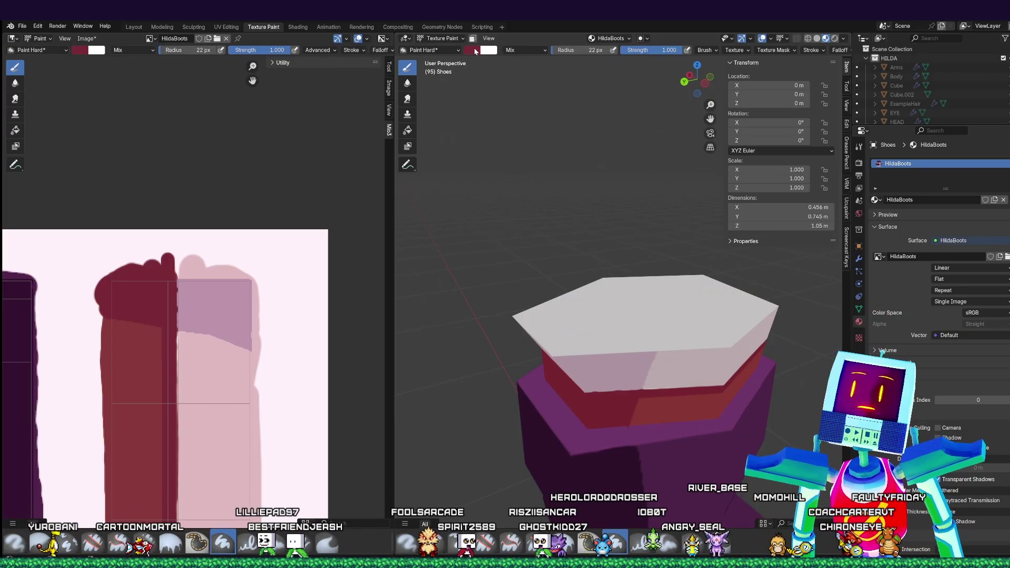
{"action": "left_click", "coordinate": [473, 51]}
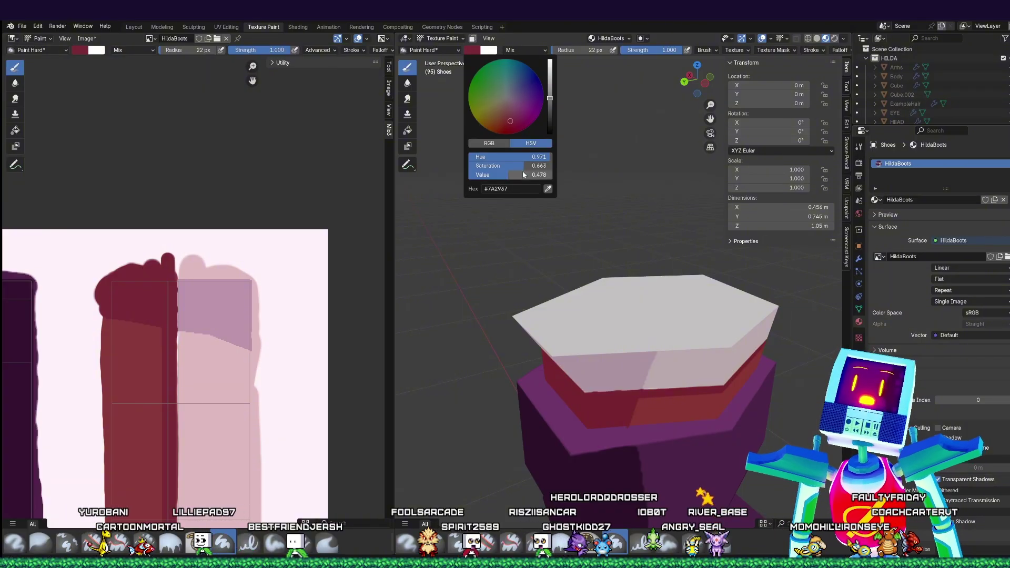
{"action": "left_click", "coordinate": [547, 189]}
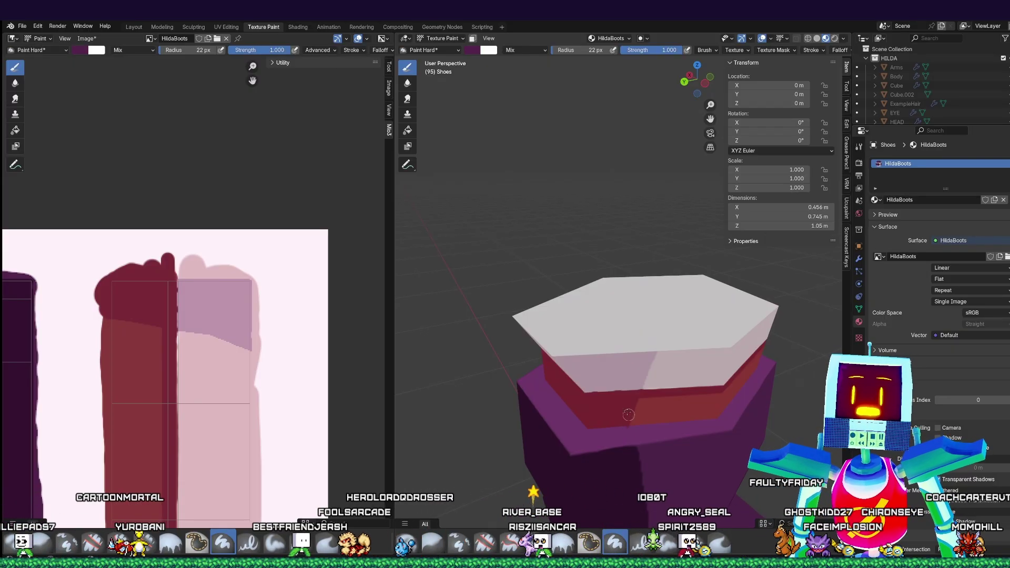
{"action": "scroll", "coordinate": [628, 430], "scroll_direction": "up", "scroll_amount": 3}
{"action": "middle_click_drag", "start_coordinate": [628, 428], "coordinate": [630, 350], "text": "shift"}
{"action": "mouse_move", "coordinate": [630, 350]}
{"action": "middle_mouse_down"}
{"action": "mouse_move", "coordinate": [634, 329]}
{"action": "mouse_move", "coordinate": [632, 354]}
{"action": "middle_mouse_up"}
{"action": "middle_click_drag", "start_coordinate": [730, 386], "coordinate": [639, 405]}
{"action": "scroll", "coordinate": [705, 393], "scroll_direction": "up", "scroll_amount": 1}
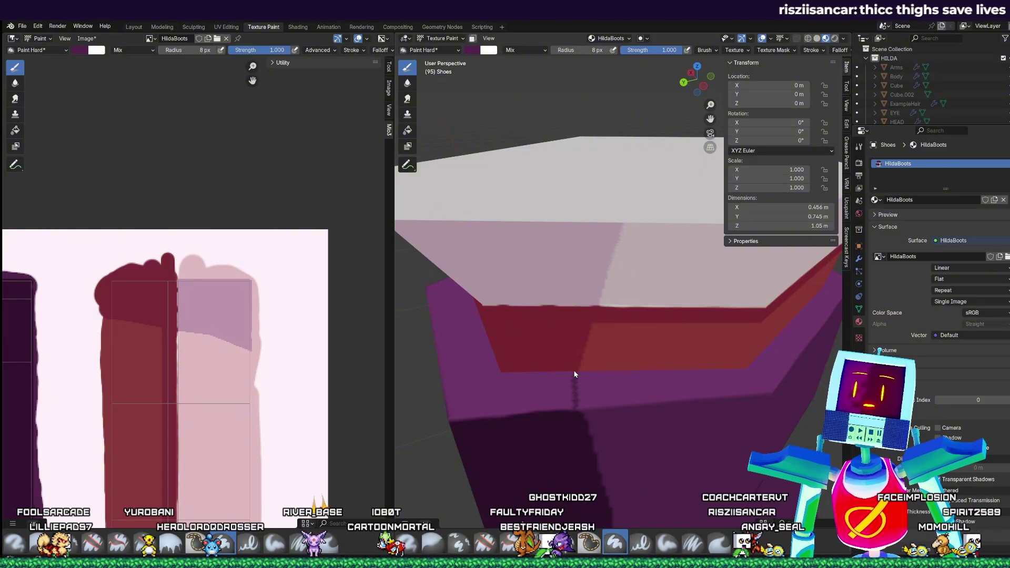
- Draw a matching dark purple boundary line across the ledge corner on the other side of the boot
{"action": "middle_click_drag", "start_coordinate": [511, 373], "coordinate": [673, 400]}
{"action": "scroll", "coordinate": [695, 373], "scroll_direction": "down", "scroll_amount": 1}
{"action": "scroll", "coordinate": [705, 383], "scroll_direction": "down", "scroll_amount": 4}
{"action": "scroll", "coordinate": [673, 400], "scroll_direction": "up", "scroll_amount": 4}
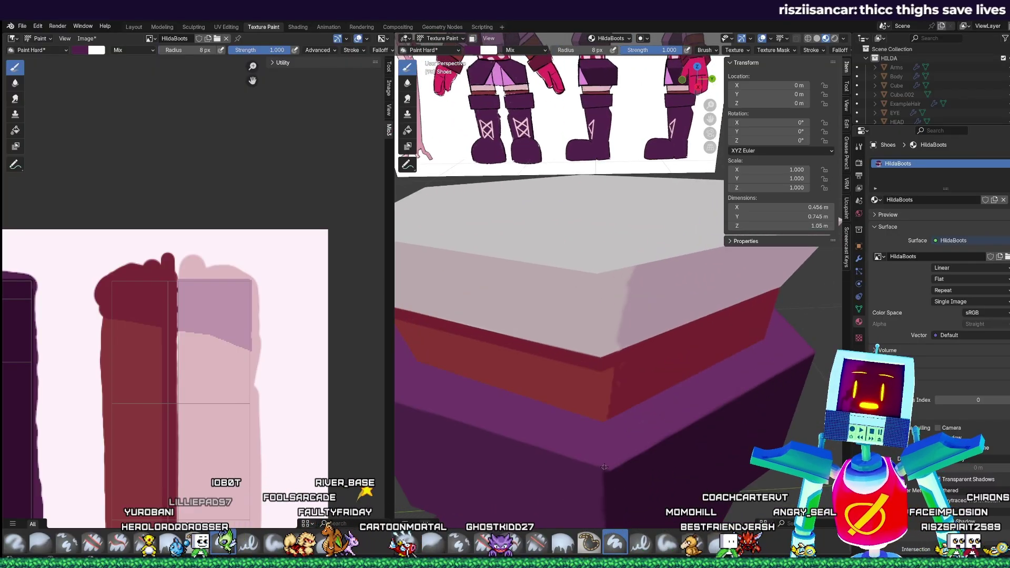
{"action": "left_click_drag", "start_coordinate": [605, 423], "coordinate": [603, 453]}
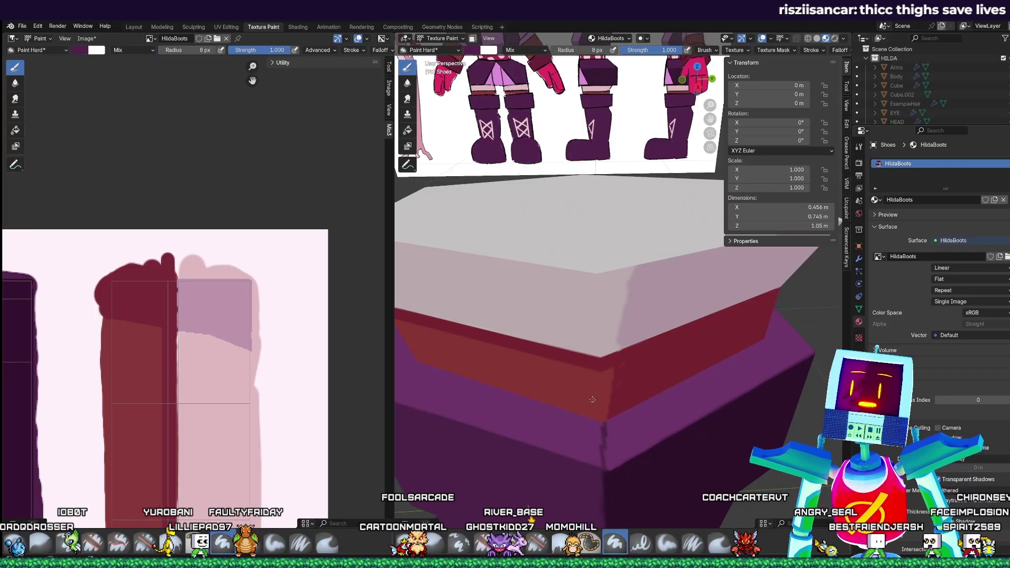
- Try twice to fill the ledge's shadow side with dark purple using the Fill tool, undo both fills and return to Paint Hard
{"action": "left_click", "coordinate": [409, 132]}
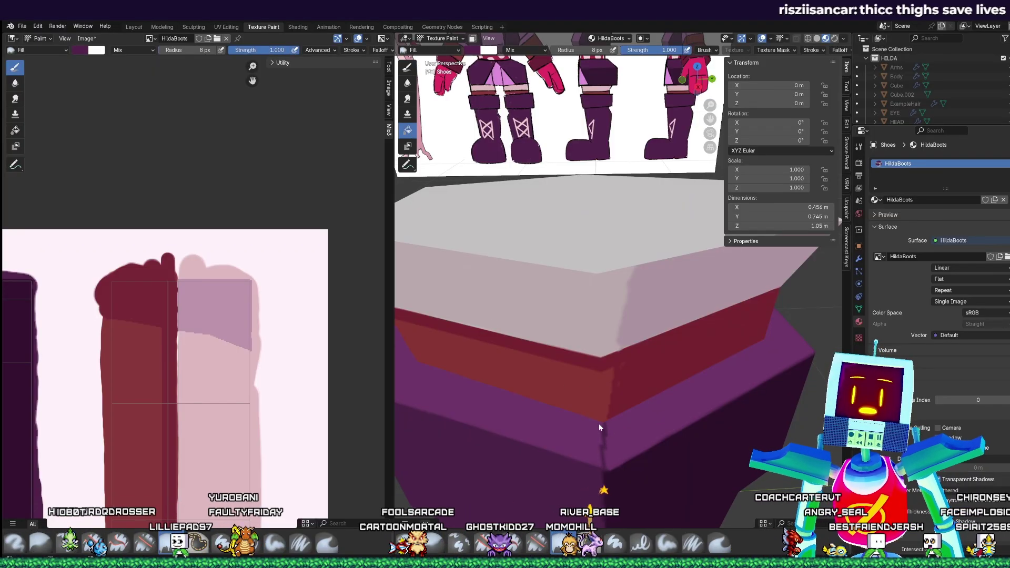
{"action": "left_click", "coordinate": [612, 456]}
{"action": "key", "text": "ctrl+z"}
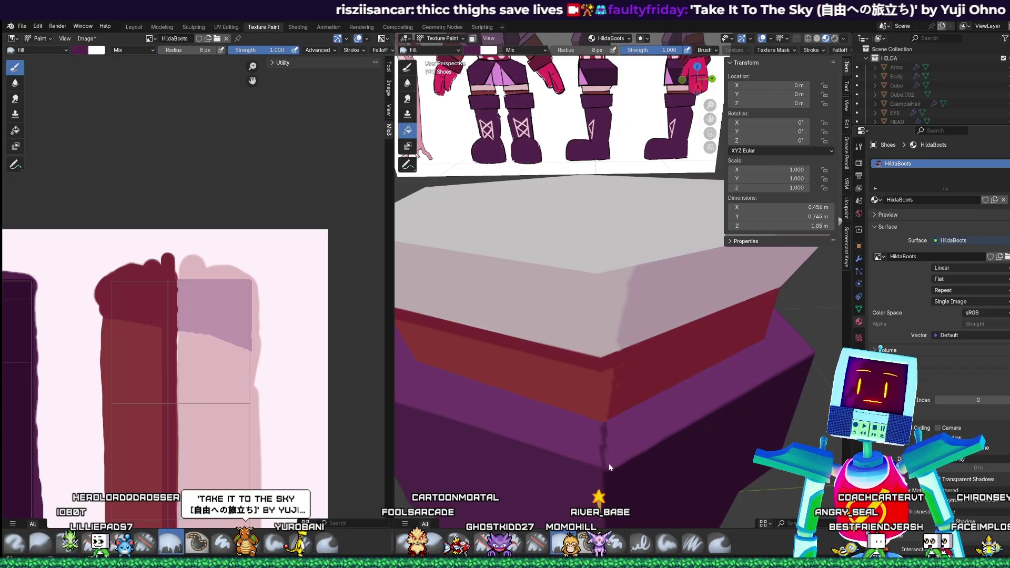
{"action": "left_click", "coordinate": [606, 454]}
{"action": "key", "text": "ctrl+z"}
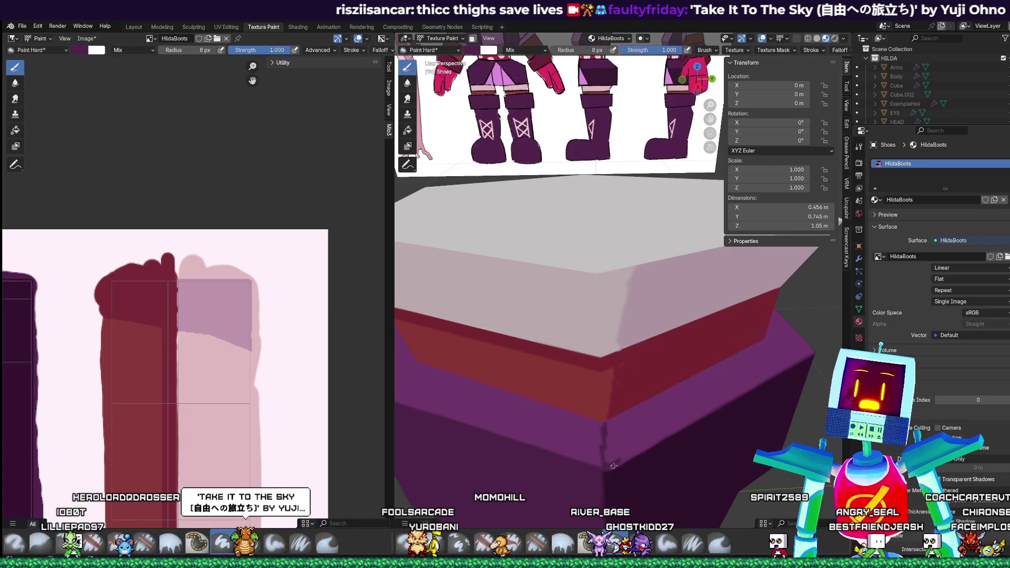
- Paint the ledge's shadow side dark purple beyond the corner boundary line using Paint Hard at 16 and 28 px
{"action": "key", "text": "bracketright"}
{"action": "key", "text": "bracketright"}
{"action": "key", "text": "bracketright"}
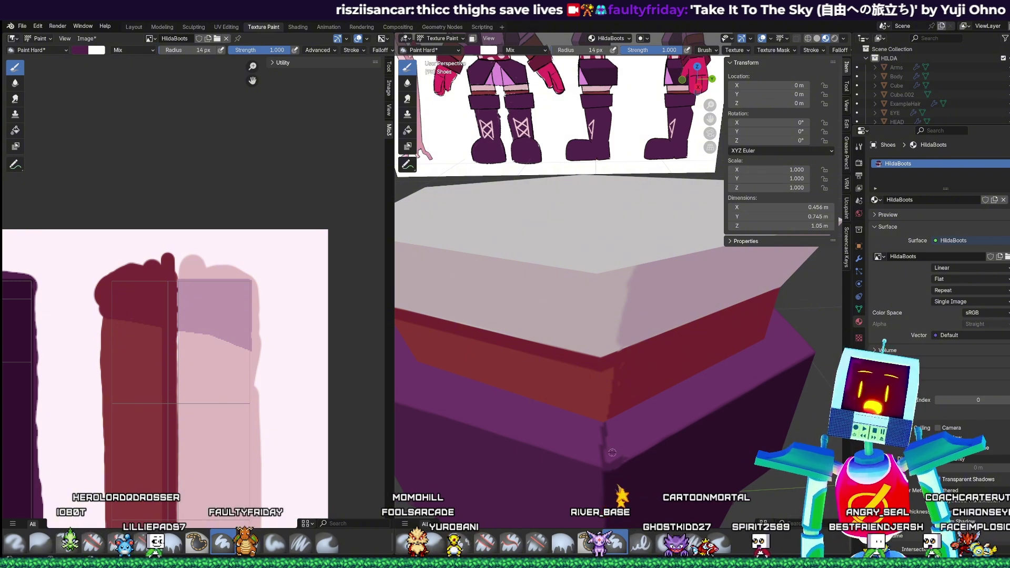
{"action": "key", "text": "bracketright"}
{"action": "key", "text": "bracketright"}
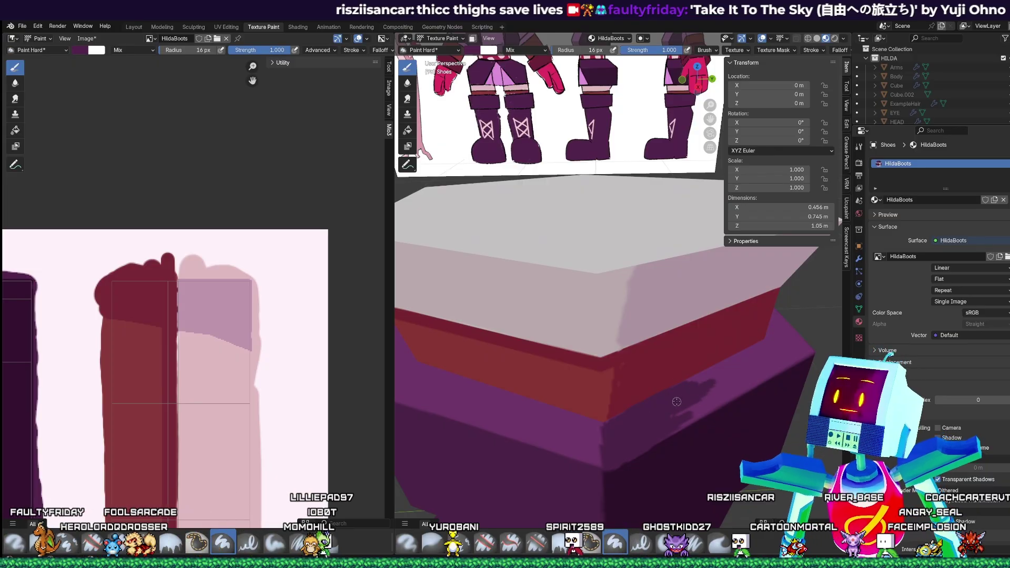
{"action": "key", "text": "bracketright"}
{"action": "key", "text": "bracketright"}
{"action": "key", "text": "bracketright"}
{"action": "key", "text": "bracketright"}
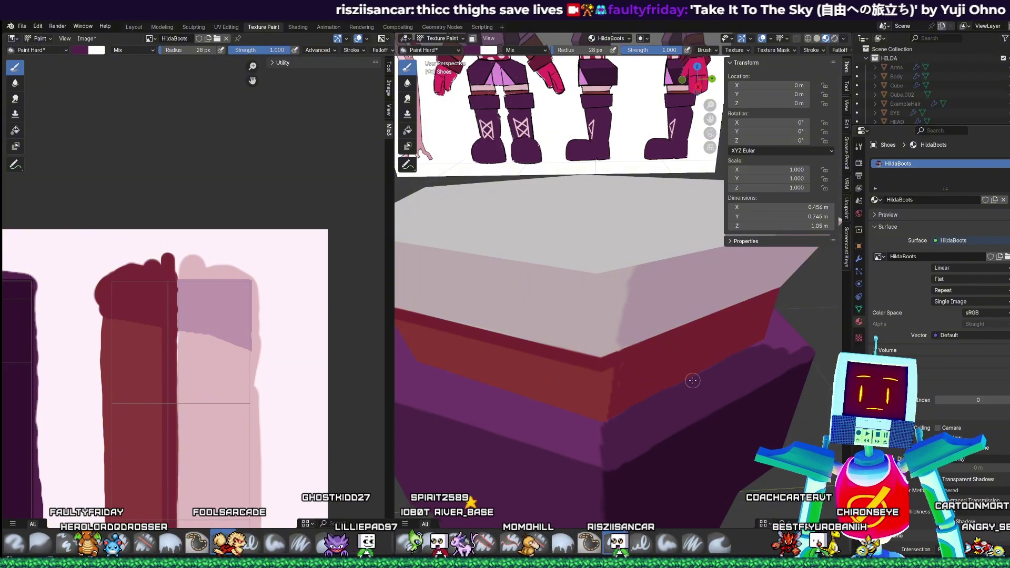
- Continue the dark purple shading around the corner along the ledge's next side, below the red band
{"action": "middle_click_drag", "start_coordinate": [692, 380], "coordinate": [599, 403]}
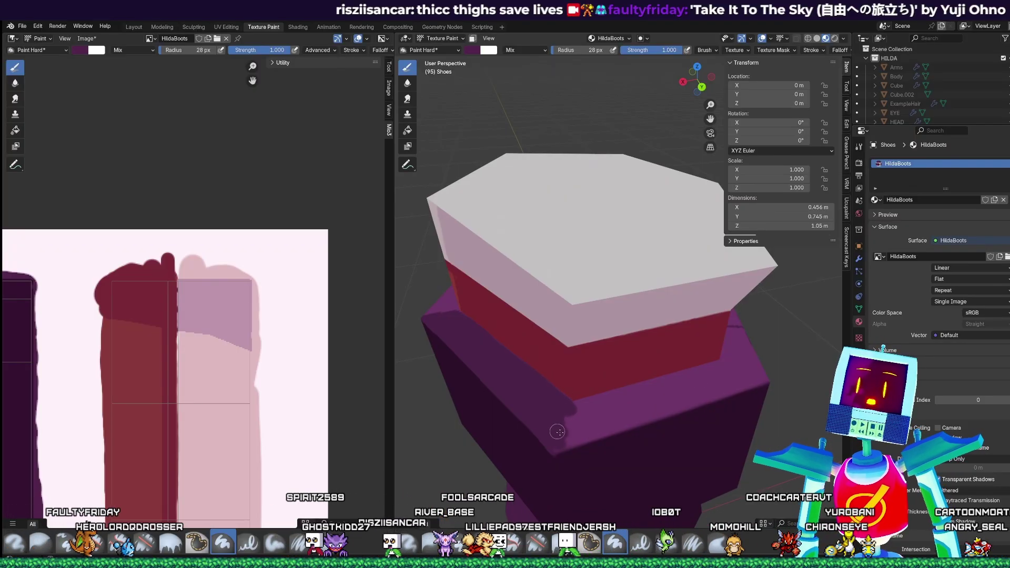
{"action": "mouse_move", "coordinate": [555, 444]}
{"action": "left_mouse_down"}
{"action": "mouse_move", "coordinate": [613, 417]}
{"action": "mouse_move", "coordinate": [565, 425]}
{"action": "mouse_move", "coordinate": [618, 400]}
{"action": "mouse_move", "coordinate": [598, 406]}
{"action": "left_mouse_up"}
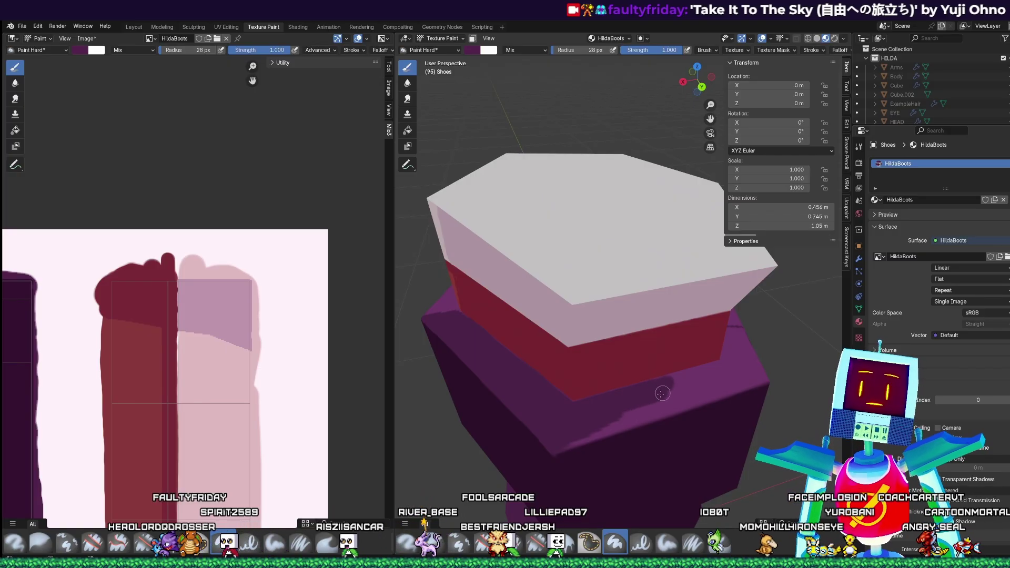
{"action": "left_click_drag", "start_coordinate": [562, 442], "coordinate": [663, 405]}
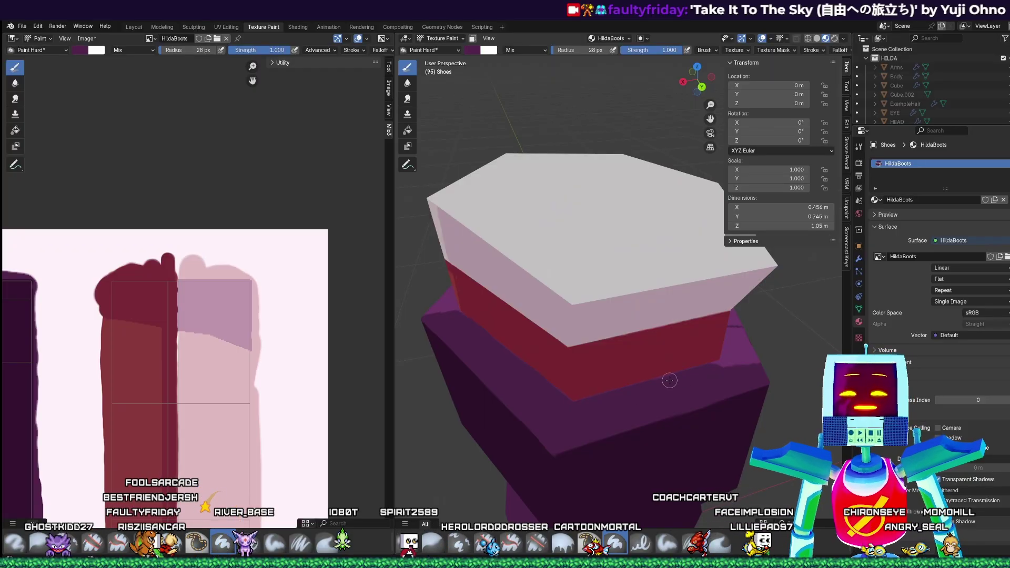
- Paint the remaining lighter patch of the ledge dark purple up to the corner boundary line using Paint Hard at 28 px
{"action": "mouse_move", "coordinate": [684, 378]}
{"action": "middle_mouse_down"}
{"action": "mouse_move", "coordinate": [625, 409]}
{"action": "mouse_move", "coordinate": [642, 400]}
{"action": "middle_mouse_up"}
{"action": "scroll", "coordinate": [626, 410], "scroll_direction": "up", "scroll_amount": 2}
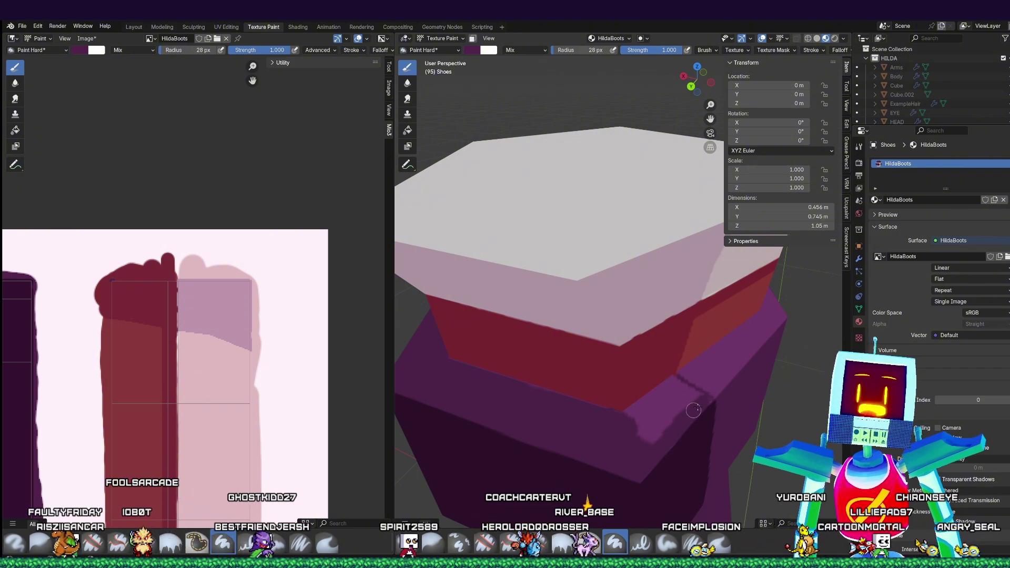
{"action": "left_click_drag", "start_coordinate": [693, 394], "coordinate": [643, 433]}
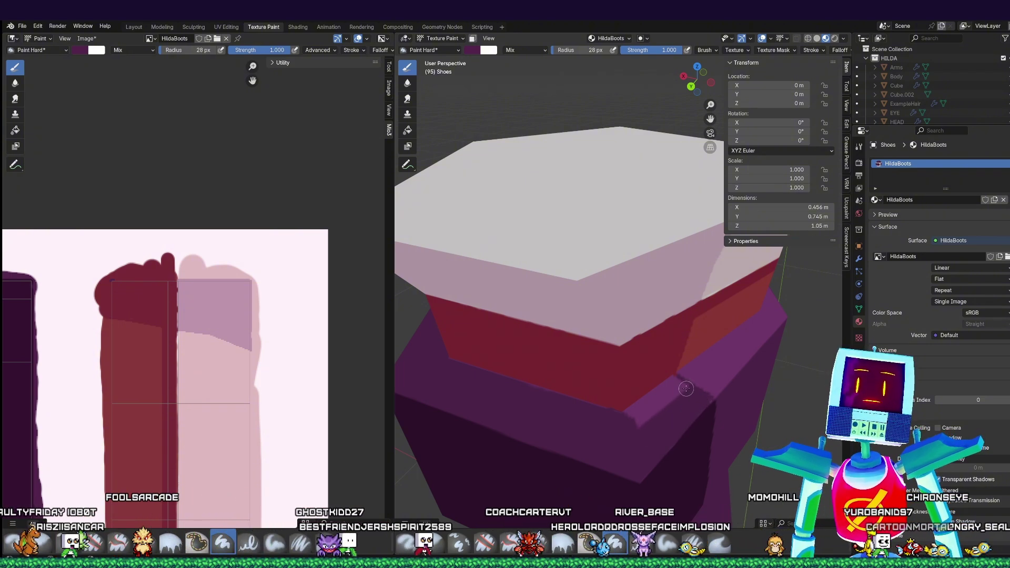
{"action": "left_click_drag", "start_coordinate": [686, 388], "coordinate": [643, 422]}
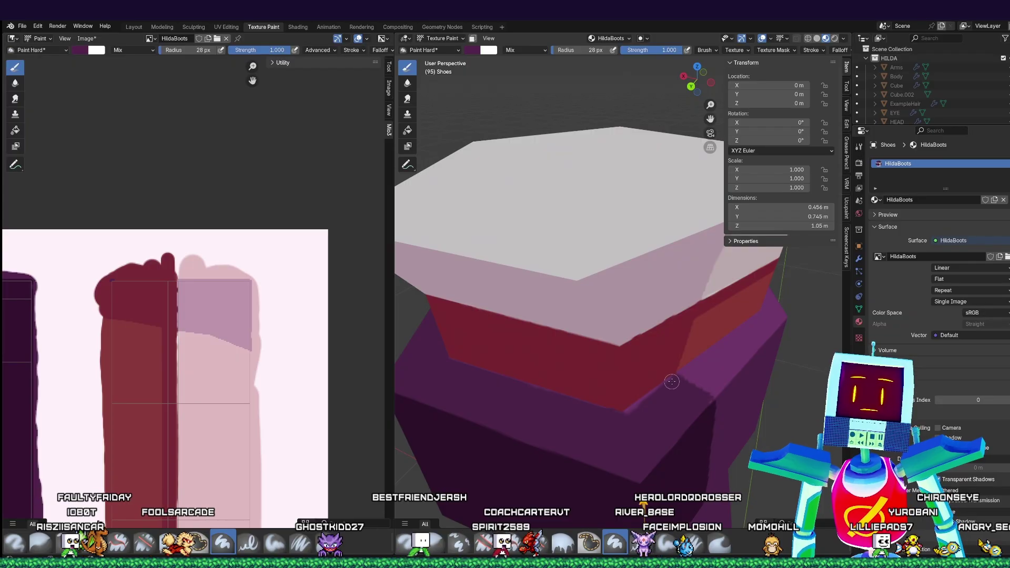
{"action": "left_click_drag", "start_coordinate": [672, 381], "coordinate": [594, 438]}
{"action": "scroll", "coordinate": [623, 414], "scroll_direction": "down", "scroll_amount": 3}
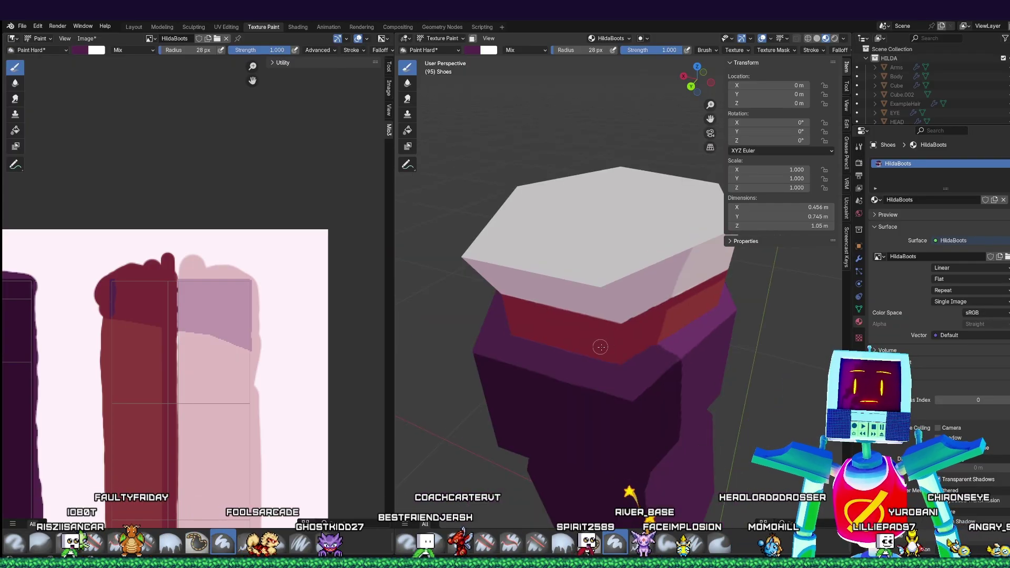
- Examine the boot's cuff, band, ledge and shaft shading from several sides and compare it with the flat texture
{"action": "middle_click_drag", "start_coordinate": [752, 368], "coordinate": [422, 392]}
{"action": "scroll", "coordinate": [705, 358], "scroll_direction": "down", "scroll_amount": 3}
{"action": "scroll", "coordinate": [655, 358], "scroll_direction": "down", "scroll_amount": 5}
{"action": "scroll", "coordinate": [510, 352], "scroll_direction": "up", "scroll_amount": 2}
{"action": "scroll", "coordinate": [513, 355], "scroll_direction": "up", "scroll_amount": 3}
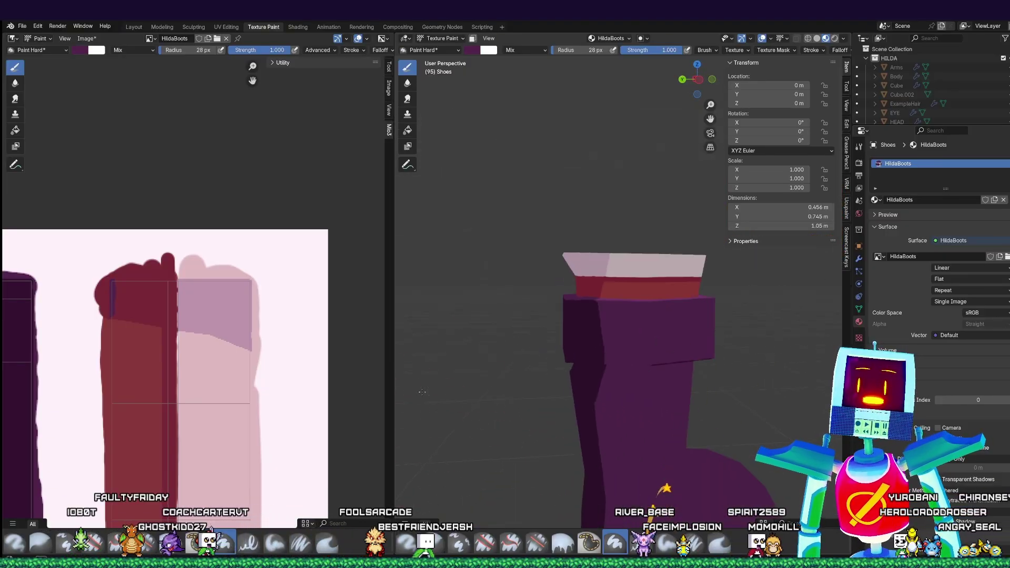
{"action": "scroll", "coordinate": [609, 394], "scroll_direction": "down", "scroll_amount": 1}
{"action": "middle_click_drag", "start_coordinate": [608, 394], "coordinate": [557, 385]}
{"action": "scroll", "coordinate": [613, 390], "scroll_direction": "up", "scroll_amount": 5}
{"action": "scroll", "coordinate": [652, 406], "scroll_direction": "down", "scroll_amount": 2}
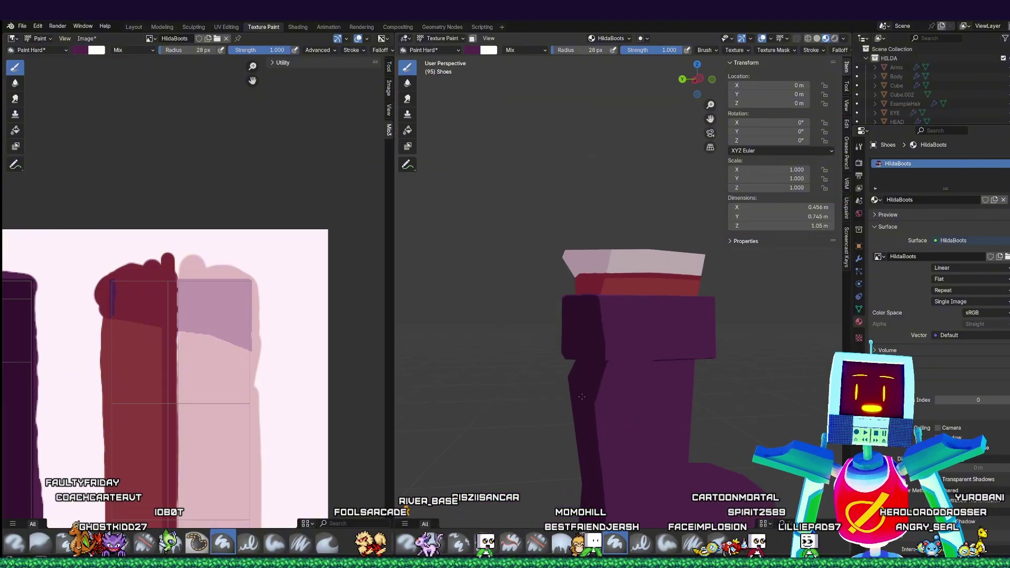
{"action": "scroll", "coordinate": [558, 385], "scroll_direction": "up", "scroll_amount": 1}
{"action": "scroll", "coordinate": [557, 384], "scroll_direction": "up", "scroll_amount": 2}
{"action": "scroll", "coordinate": [591, 405], "scroll_direction": "down", "scroll_amount": 5}
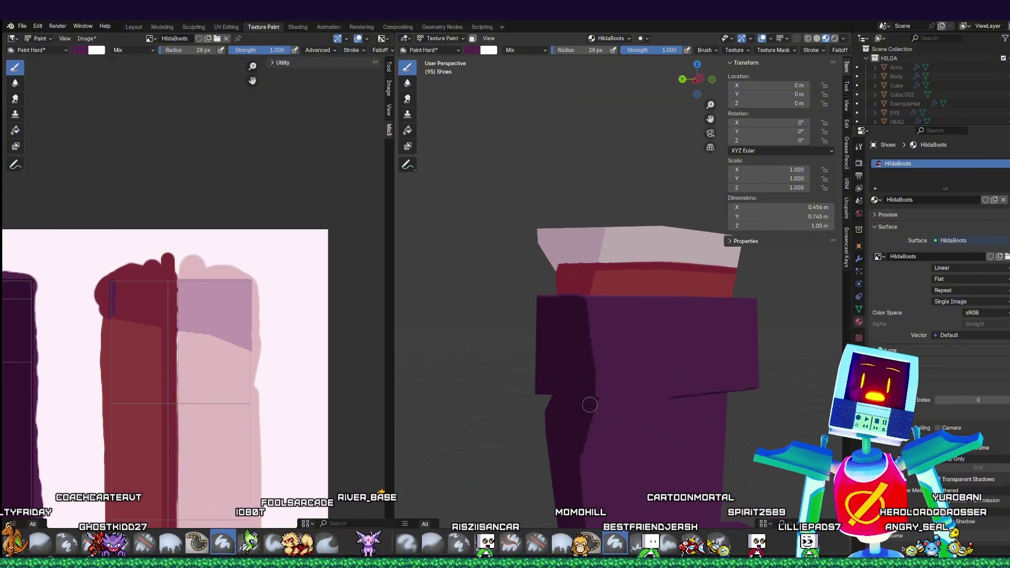
{"action": "middle_click_drag", "start_coordinate": [630, 427], "coordinate": [598, 348], "text": "shift"}
{"action": "scroll", "coordinate": [176, 415], "scroll_direction": "down", "scroll_amount": 7}
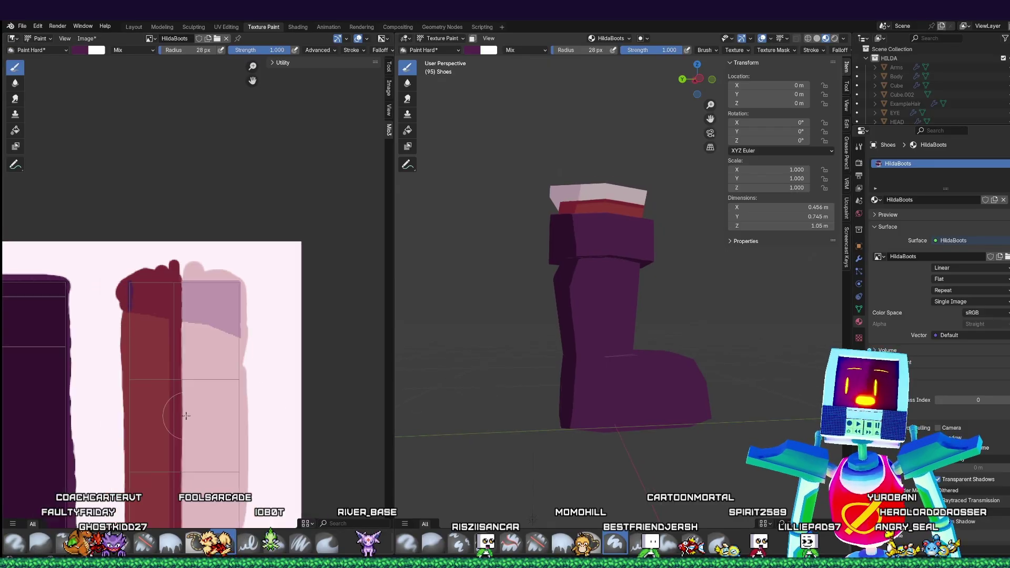
{"action": "middle_click_drag", "start_coordinate": [139, 418], "coordinate": [209, 420]}
{"action": "scroll", "coordinate": [209, 420], "scroll_direction": "up", "scroll_amount": 2}
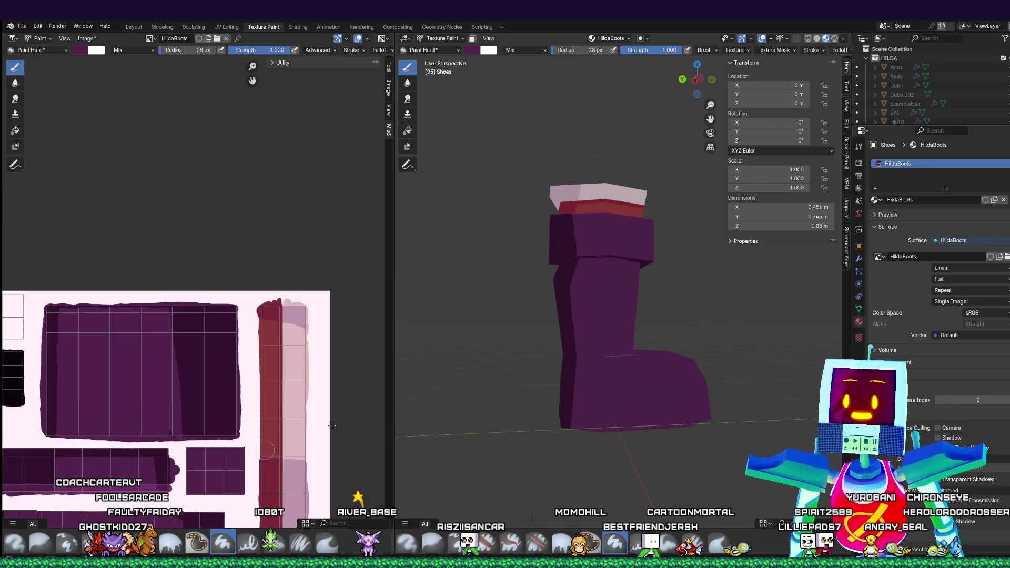
{"action": "scroll", "coordinate": [638, 392], "scroll_direction": "up", "scroll_amount": 3}
{"action": "middle_click_drag", "start_coordinate": [637, 392], "coordinate": [651, 391]}
{"action": "middle_click_drag", "start_coordinate": [597, 253], "coordinate": [579, 406], "text": "shift"}
{"action": "middle_click_drag", "start_coordinate": [578, 406], "coordinate": [643, 426]}
{"action": "scroll", "coordinate": [618, 410], "scroll_direction": "up", "scroll_amount": 1}
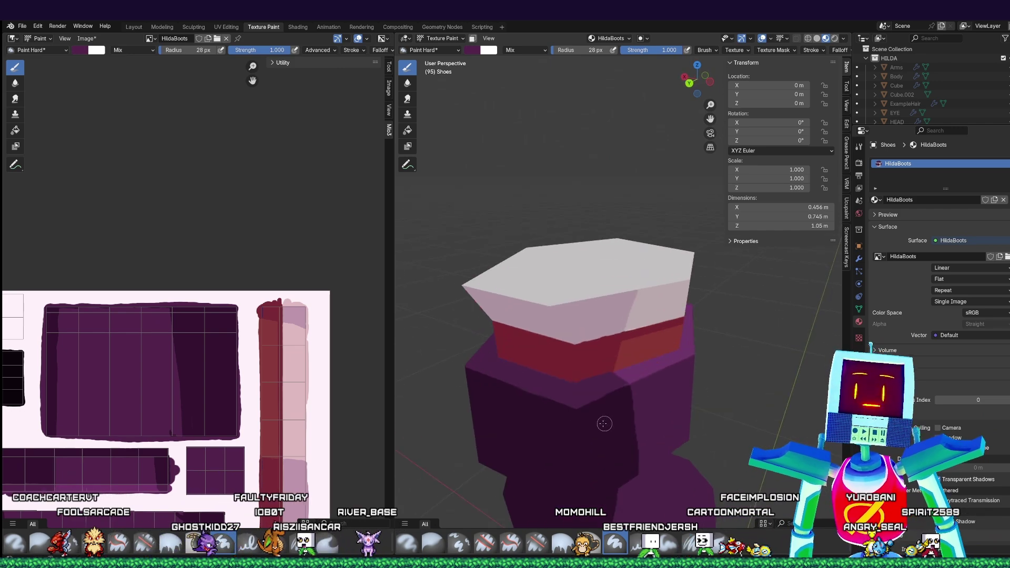
{"action": "scroll", "coordinate": [609, 422], "scroll_direction": "up", "scroll_amount": 1}
{"action": "middle_click_drag", "start_coordinate": [634, 463], "coordinate": [615, 429], "text": "shift"}
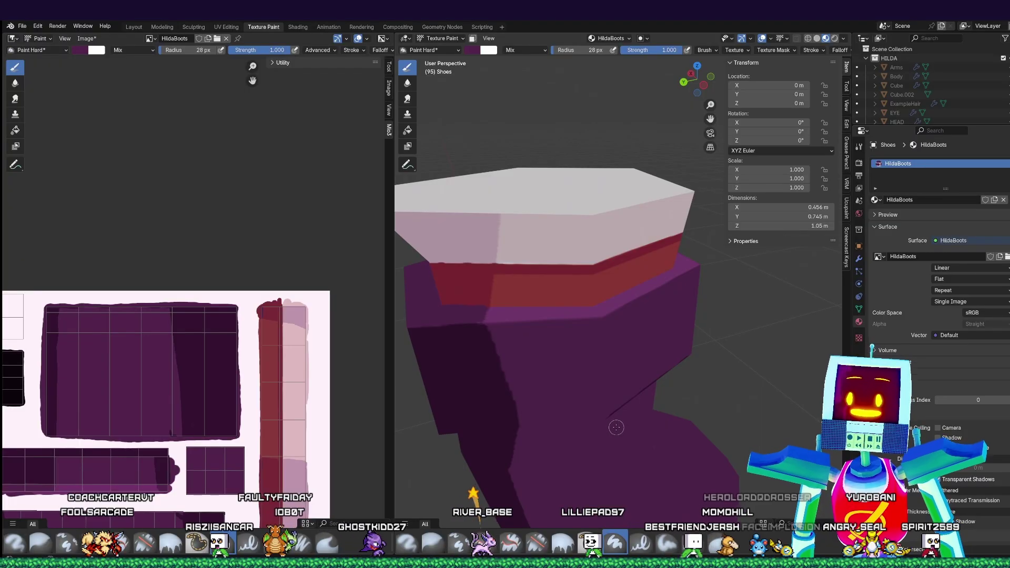
{"action": "scroll", "coordinate": [608, 419], "scroll_direction": "down", "scroll_amount": 1}
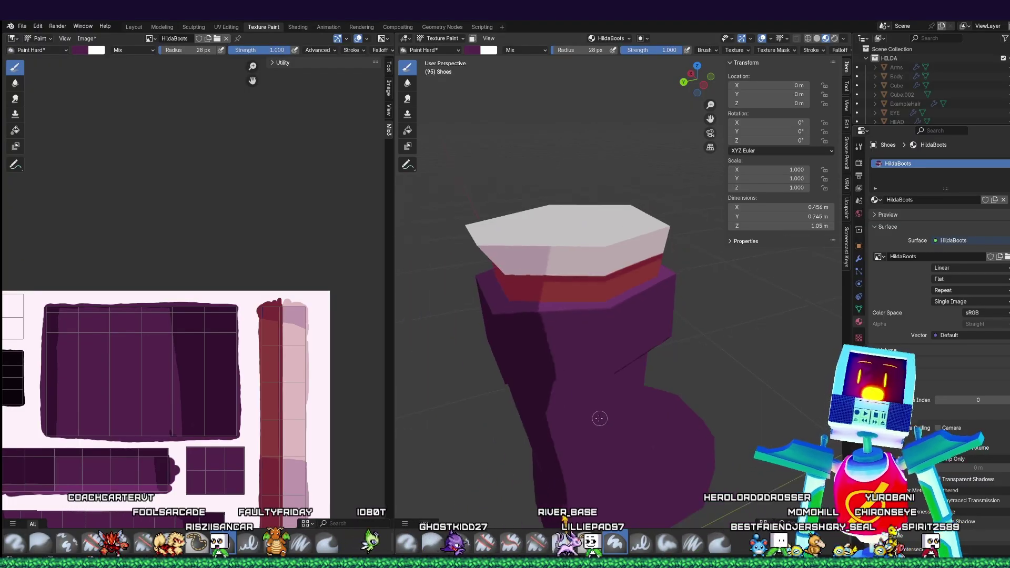
- Brighten the brush colour to pink and draw a vertical lace line down the boot shaft with Paint Hard at 11 px
{"action": "middle_click_drag", "start_coordinate": [611, 410], "coordinate": [657, 387]}
{"action": "scroll", "coordinate": [644, 408], "scroll_direction": "up", "scroll_amount": 2}
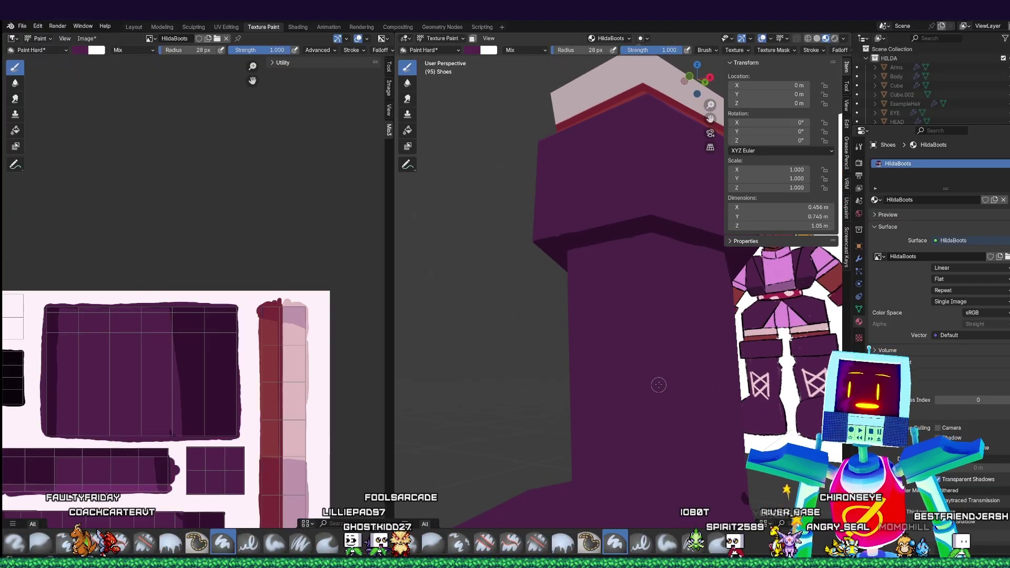
{"action": "left_click", "coordinate": [473, 52]}
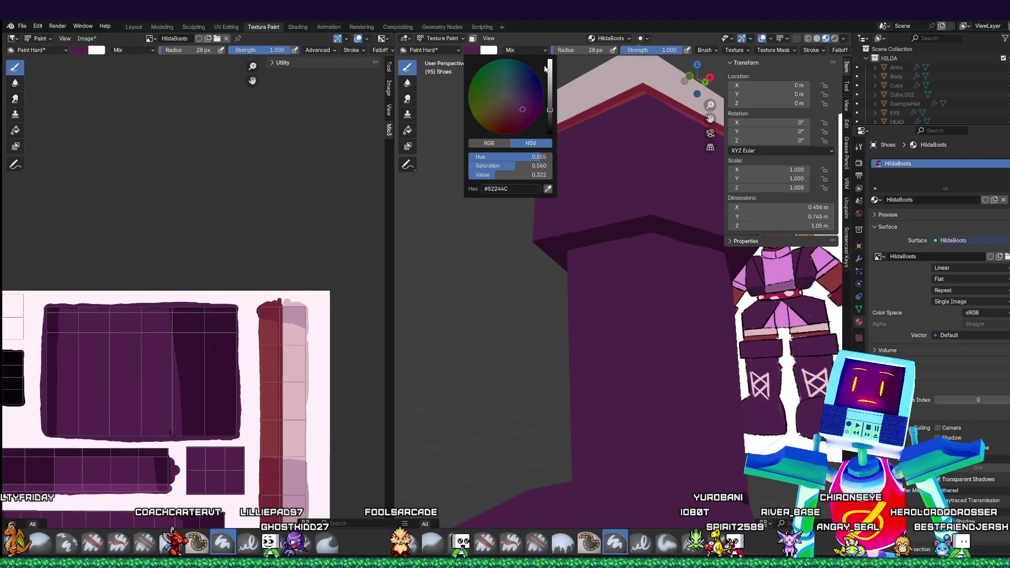
{"action": "left_click_drag", "start_coordinate": [546, 102], "coordinate": [546, 62]}
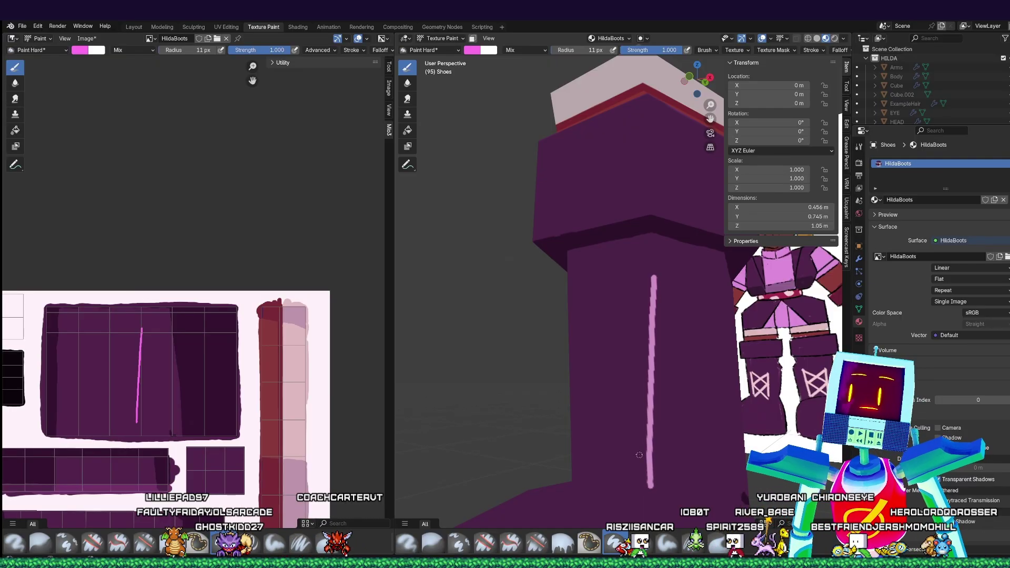
{"action": "middle_click_drag", "start_coordinate": [549, 438], "coordinate": [610, 449]}
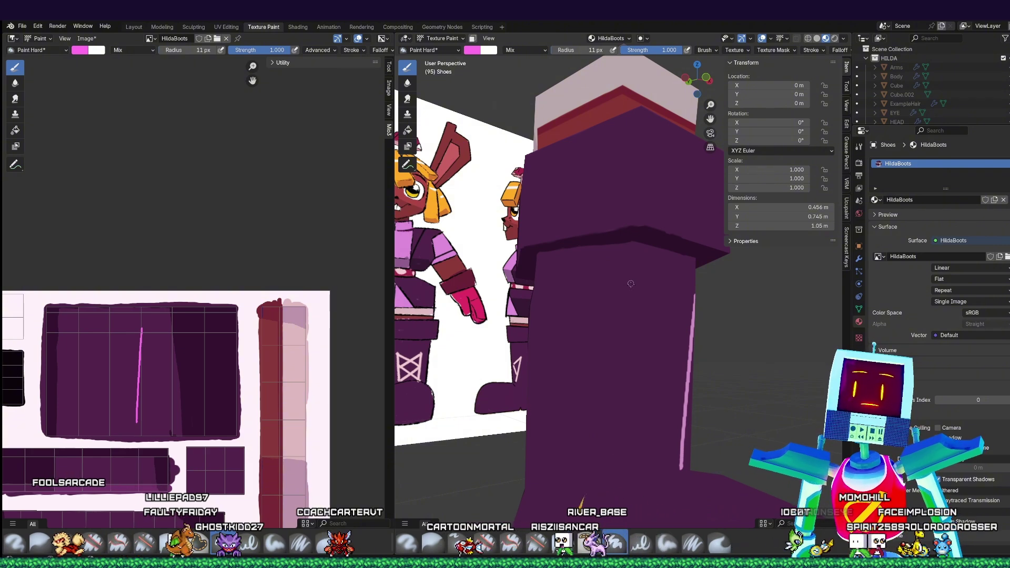
{"action": "left_click_drag", "start_coordinate": [632, 284], "coordinate": [618, 477]}
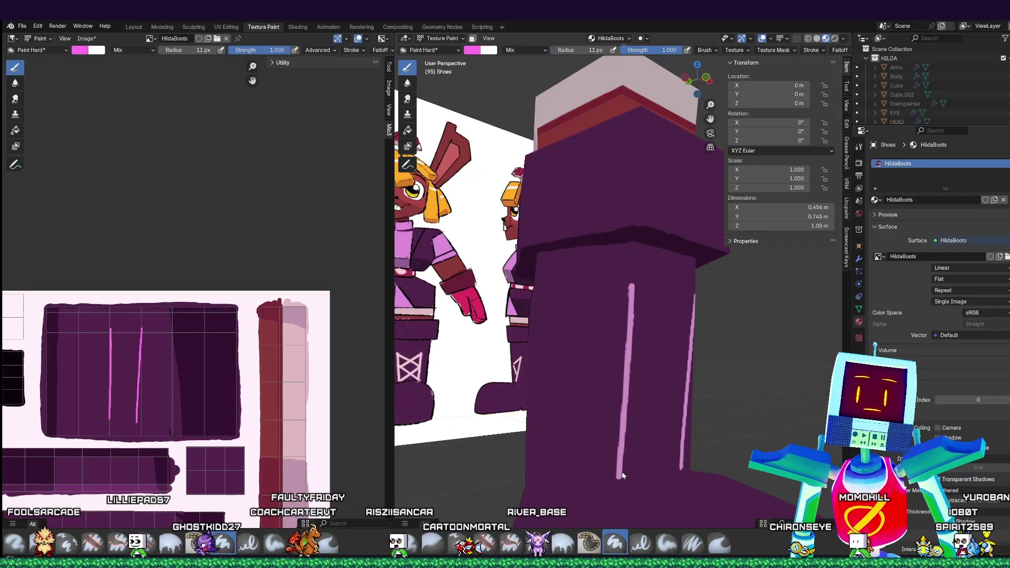
{"action": "middle_click_drag", "start_coordinate": [620, 472], "coordinate": [608, 434]}
{"action": "key", "text": "ctrl+z"}
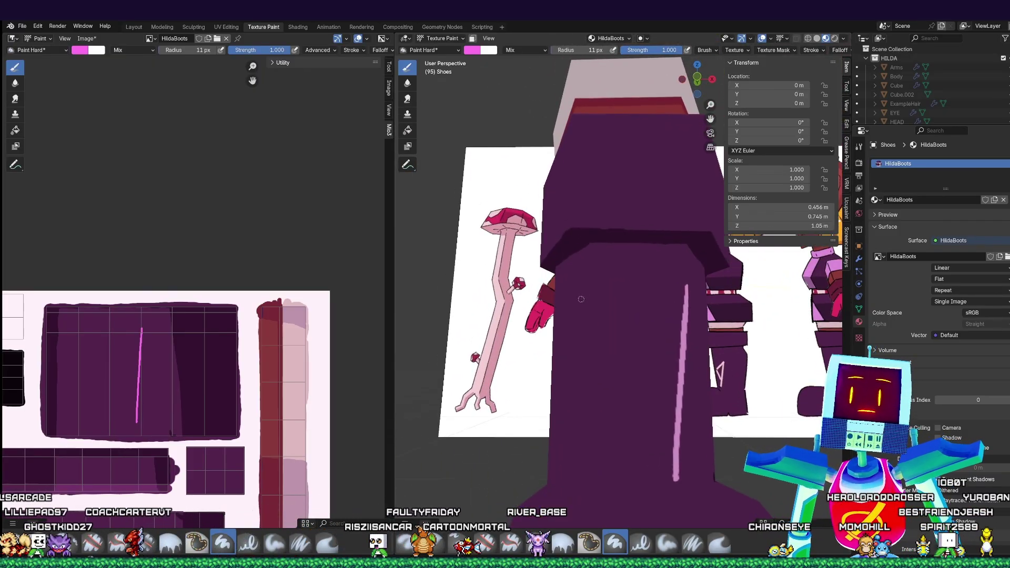
{"action": "left_click_drag", "start_coordinate": [586, 285], "coordinate": [580, 359]}
{"action": "key", "text": "ctrl+z"}
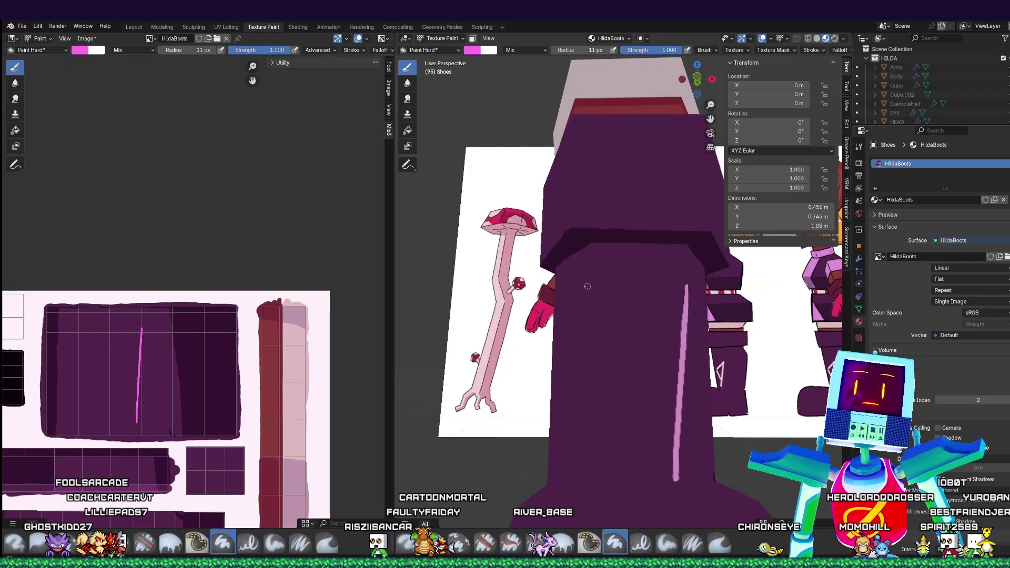
- Draw a second vertical pink lace line on the shaft and join both lines with two stacked X-shaped crossings
{"action": "left_click_drag", "start_coordinate": [588, 290], "coordinate": [590, 479]}
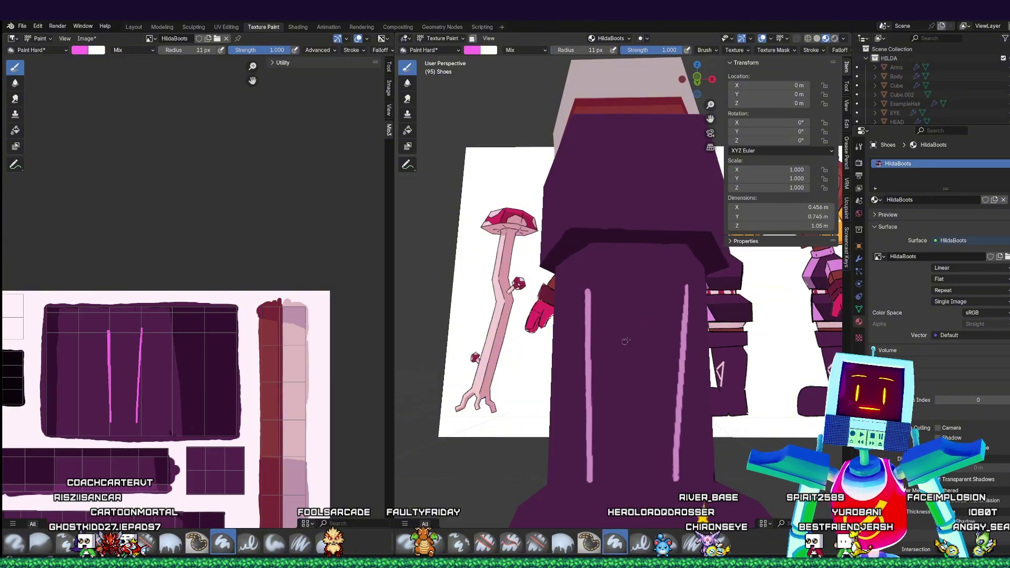
{"action": "mouse_move", "coordinate": [636, 323]}
{"action": "middle_mouse_down"}
{"action": "mouse_move", "coordinate": [677, 334]}
{"action": "mouse_move", "coordinate": [630, 323]}
{"action": "middle_mouse_up"}
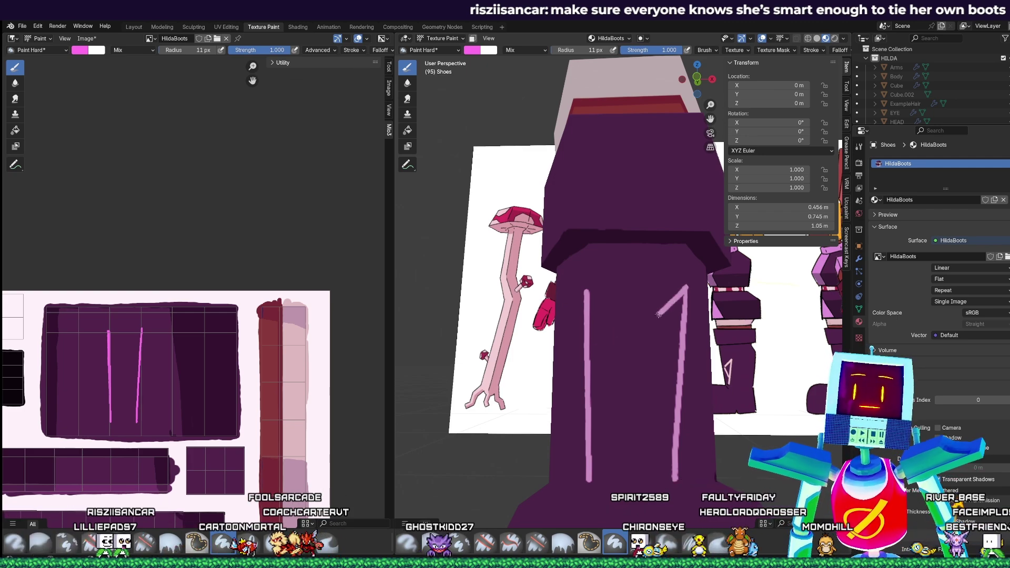
{"action": "key", "text": "ctrl+z"}
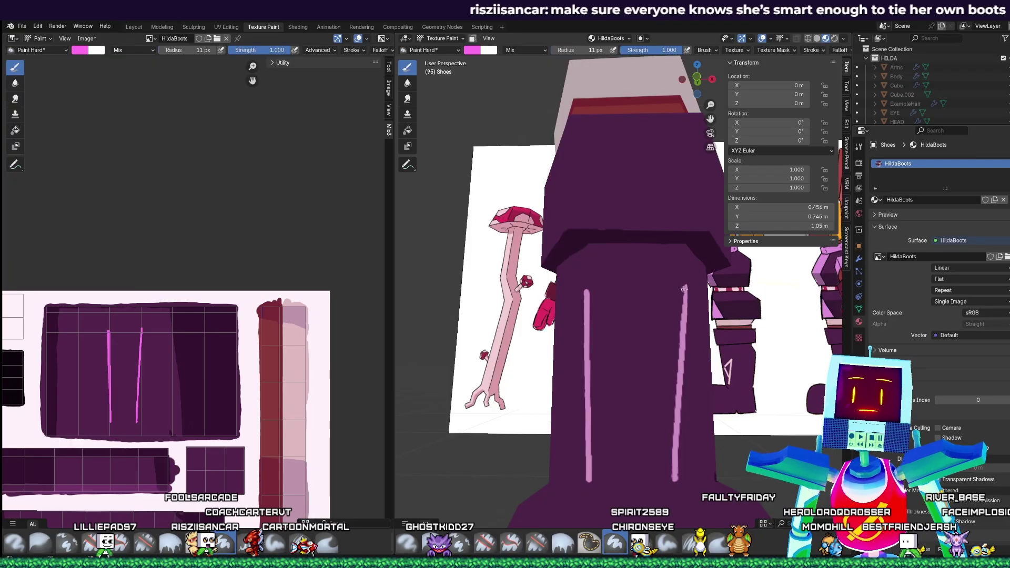
{"action": "left_click_drag", "start_coordinate": [652, 322], "coordinate": [592, 386]}
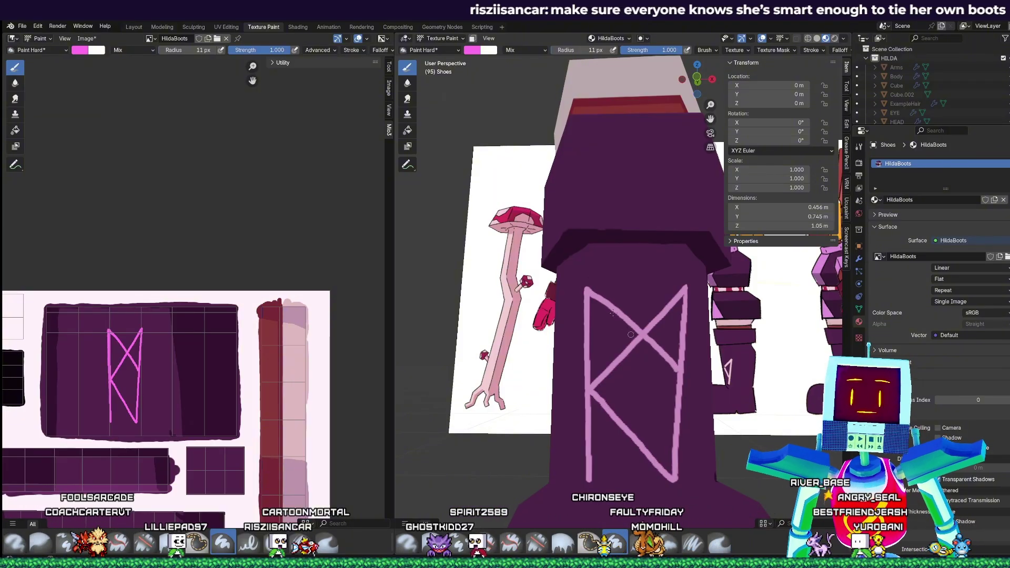
{"action": "key", "text": "ctrl+z"}
{"action": "mouse_move", "coordinate": [588, 291]}
{"action": "left_mouse_down"}
{"action": "mouse_move", "coordinate": [665, 378]}
{"action": "mouse_move", "coordinate": [645, 427]}
{"action": "mouse_move", "coordinate": [590, 479]}
{"action": "left_mouse_up"}
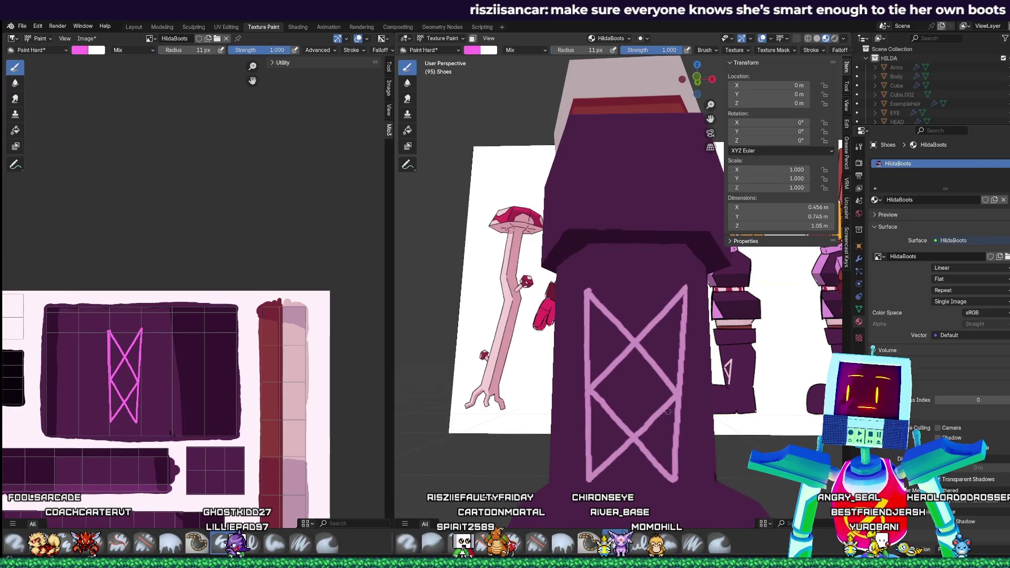
- Check the laces against the character reference sheet and save the HildaBoots texture image
{"action": "scroll", "coordinate": [685, 413], "scroll_direction": "down", "scroll_amount": 4}
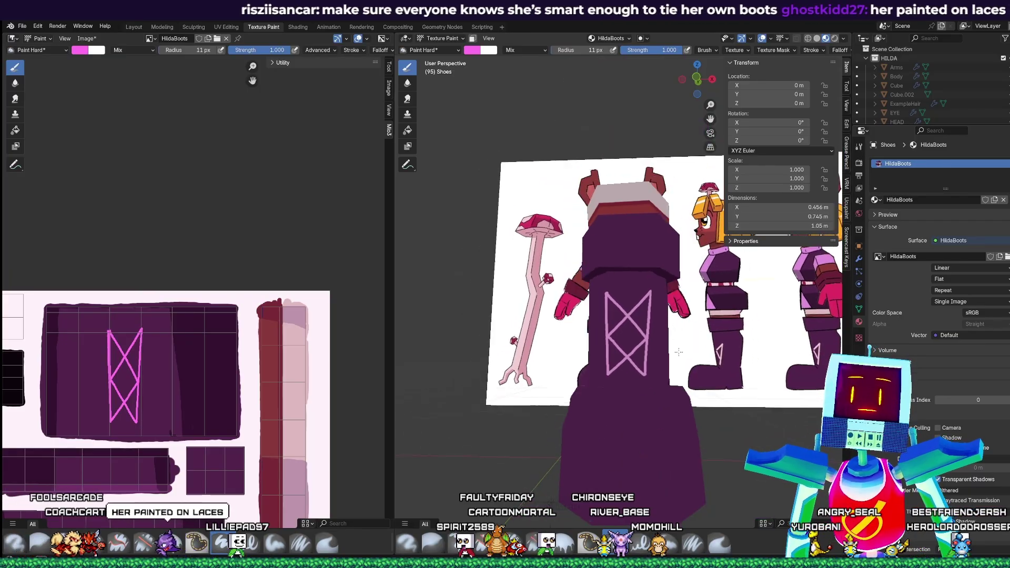
{"action": "middle_click_drag", "start_coordinate": [679, 351], "coordinate": [613, 347]}
{"action": "scroll", "coordinate": [625, 375], "scroll_direction": "down", "scroll_amount": 1}
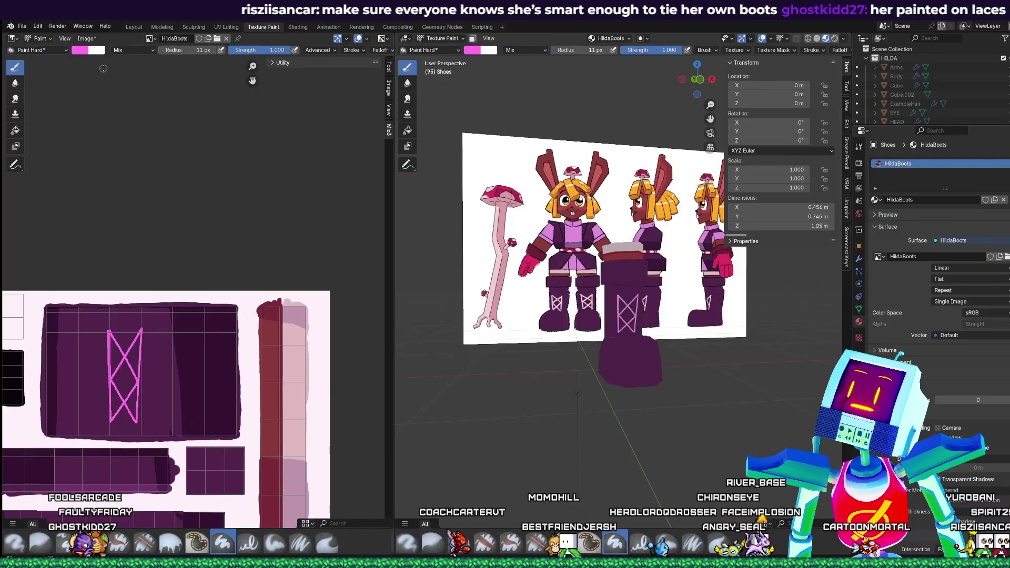
{"action": "left_click", "coordinate": [87, 39]}
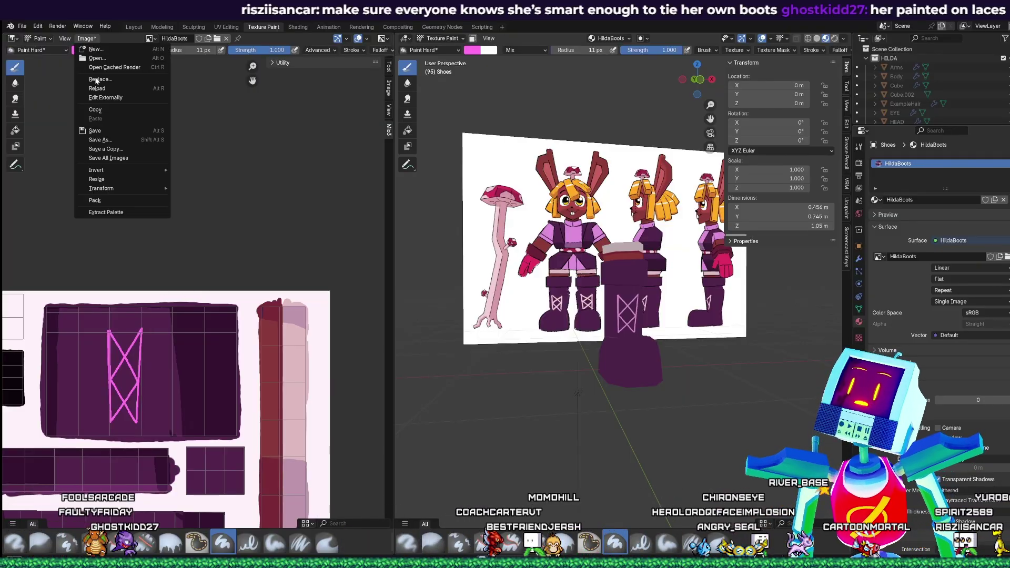
{"action": "left_click", "coordinate": [109, 131]}
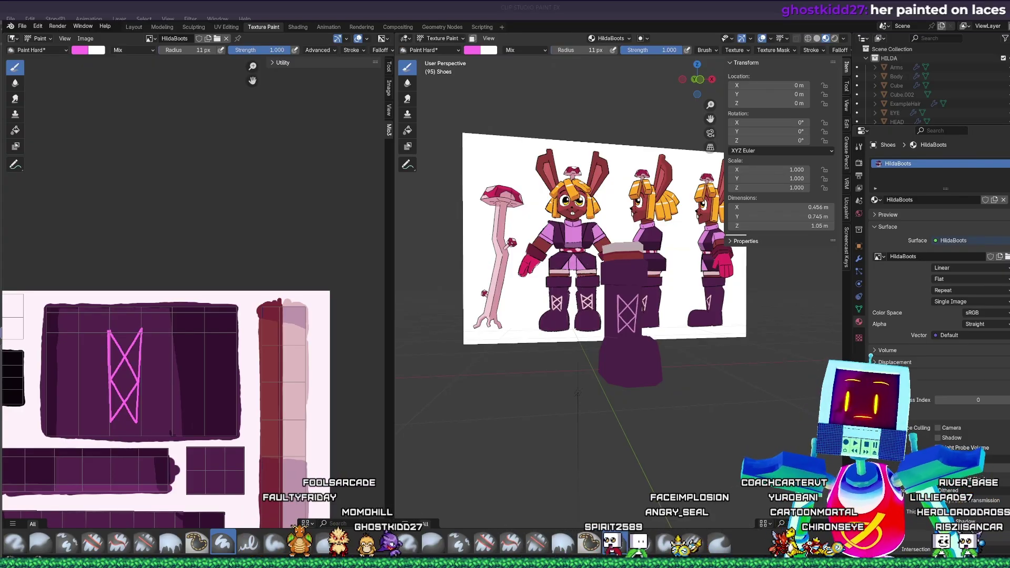
- Switch to Clip Studio Paint and open HildaBoots.png, bringing the whole texture into view
{"action": "key", "text": "alt+Tab"}
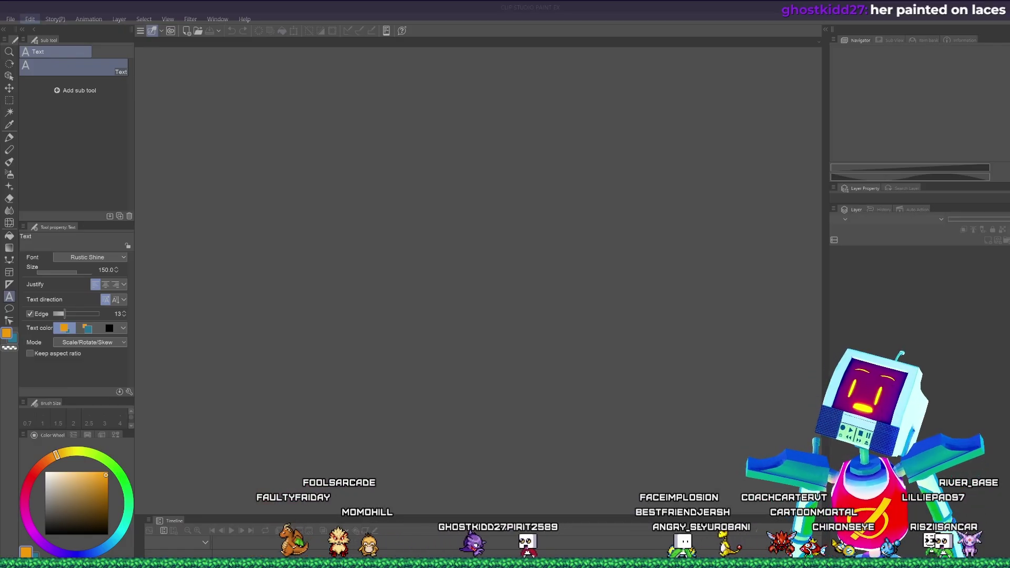
{"action": "left_click", "coordinate": [39, 50]}
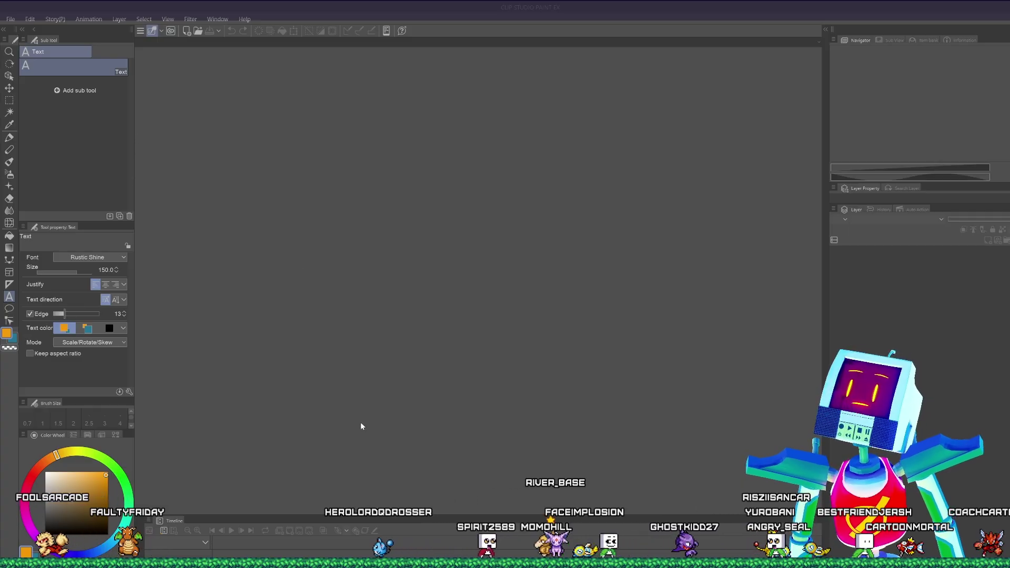
{"action": "scroll", "coordinate": [590, 301], "scroll_direction": "up", "scroll_amount": 2}
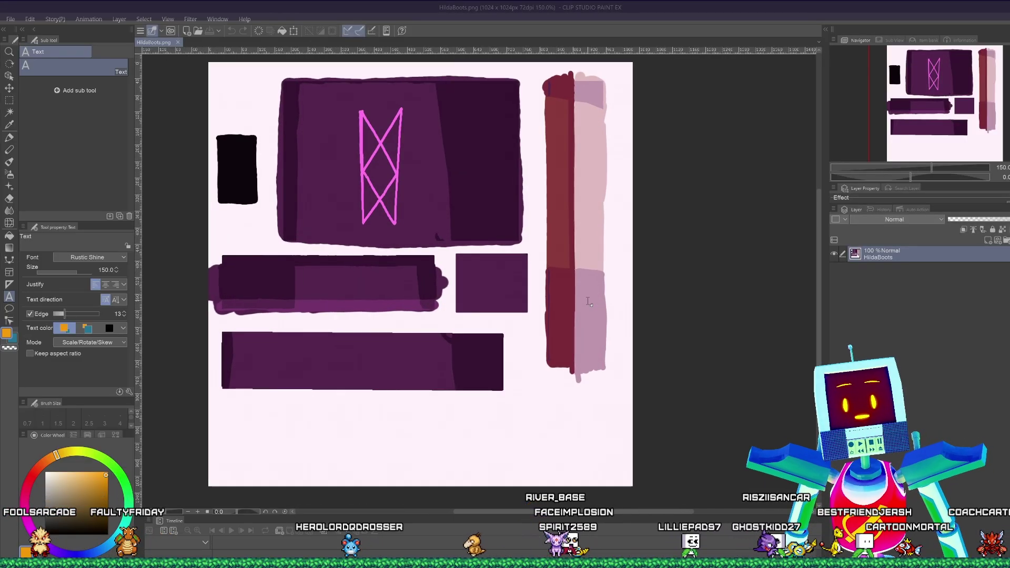
{"action": "scroll", "coordinate": [588, 301], "scroll_direction": "up", "scroll_amount": 1}
{"action": "scroll", "coordinate": [479, 266], "scroll_direction": "down", "scroll_amount": 1}
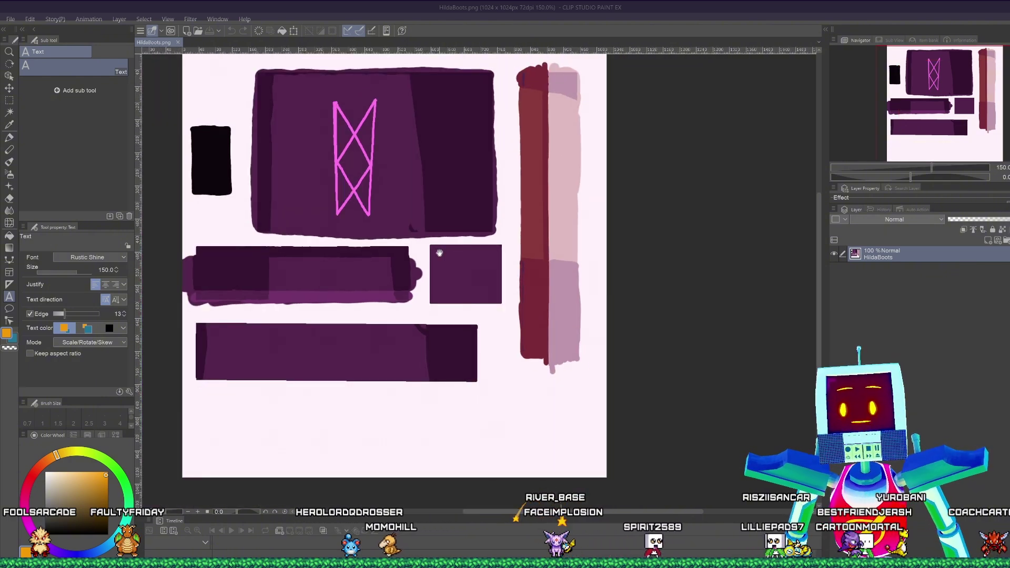
{"action": "middle_click_drag", "start_coordinate": [439, 253], "coordinate": [560, 328]}
{"action": "scroll", "coordinate": [555, 321], "scroll_direction": "up", "scroll_amount": 2}
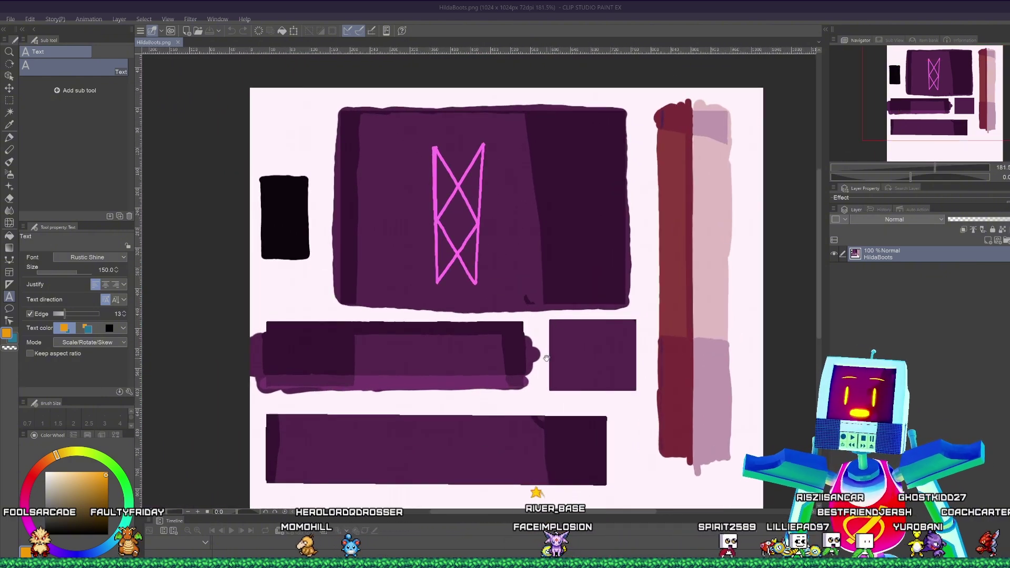
- Try Auto Select on the dark shaded area of the large purple panel, and clear the selection
{"action": "key", "text": "w"}
{"action": "left_click", "coordinate": [553, 283]}
{"action": "scroll", "coordinate": [550, 287], "scroll_direction": "up", "scroll_amount": 1}
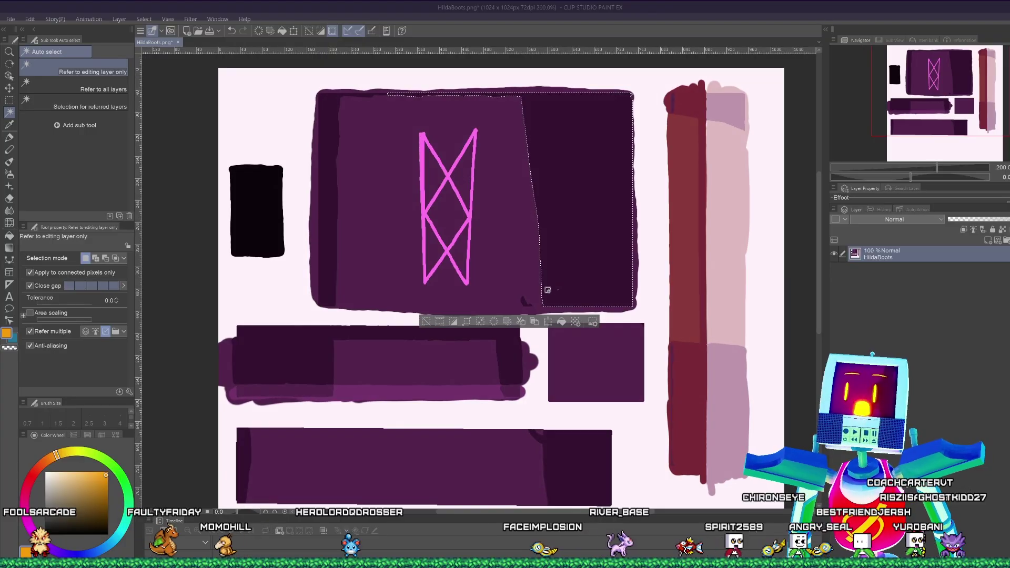
{"action": "key", "text": "ctrl+d"}
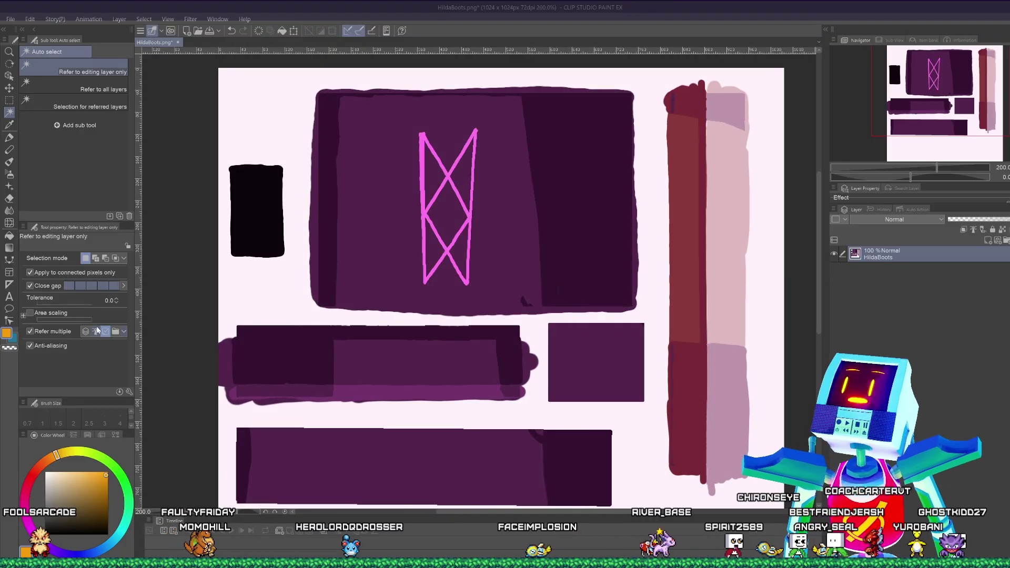
- Let Auto Select pick unconnected pixels, try it on the dark purple shading without and with area scaling of 10, and clear the selection
{"action": "left_click", "coordinate": [30, 273]}
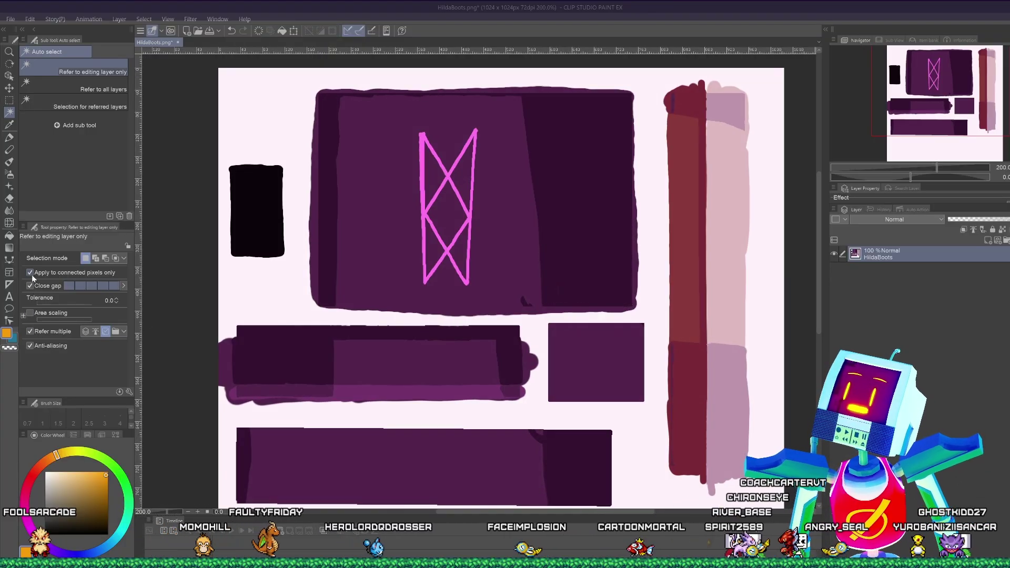
{"action": "left_click", "coordinate": [307, 358]}
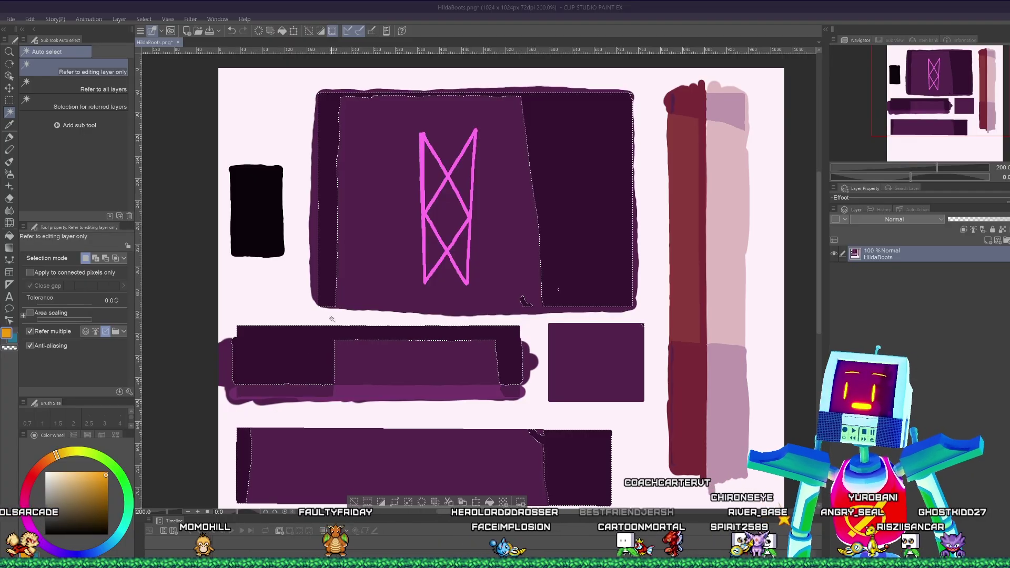
{"action": "key", "text": "ctrl+d"}
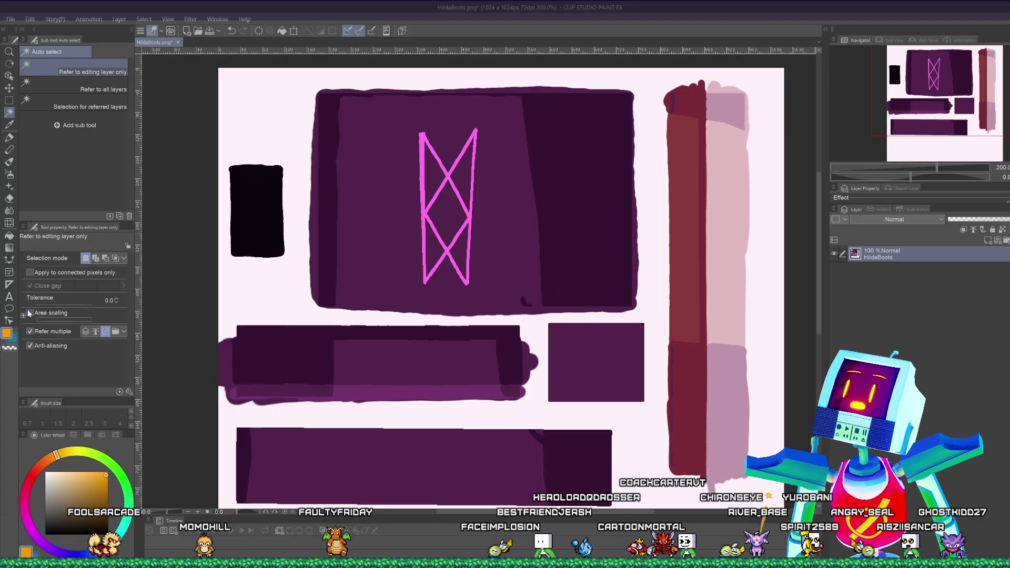
{"action": "left_click", "coordinate": [324, 263]}
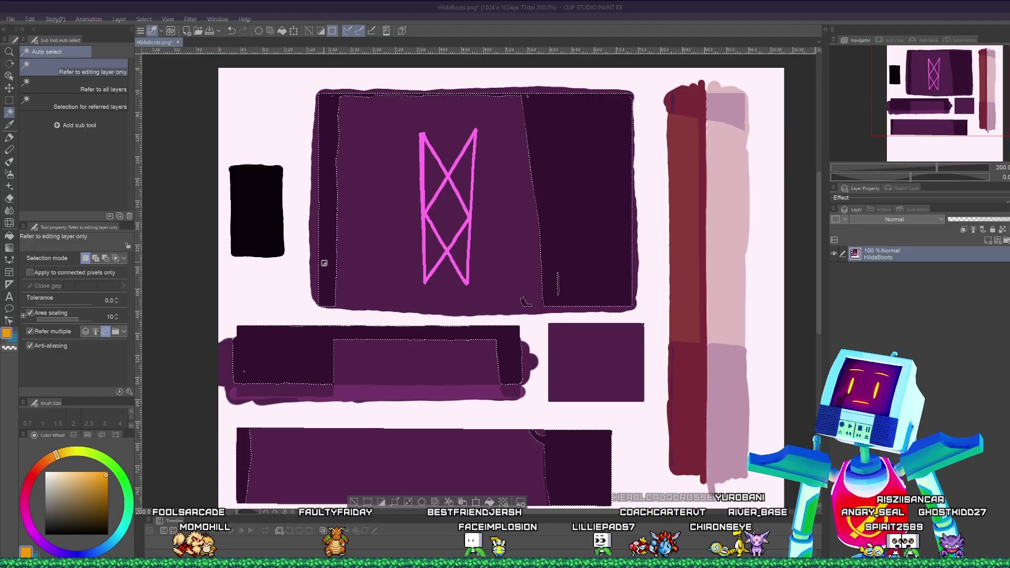
{"action": "scroll", "coordinate": [439, 298], "scroll_direction": "up", "scroll_amount": 6}
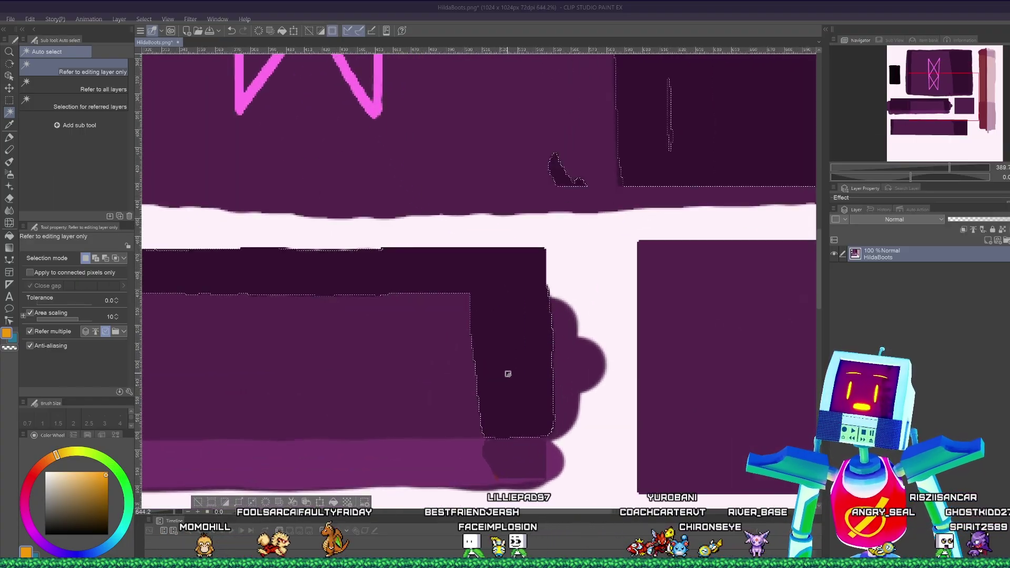
{"action": "key", "text": "ctrl+z"}
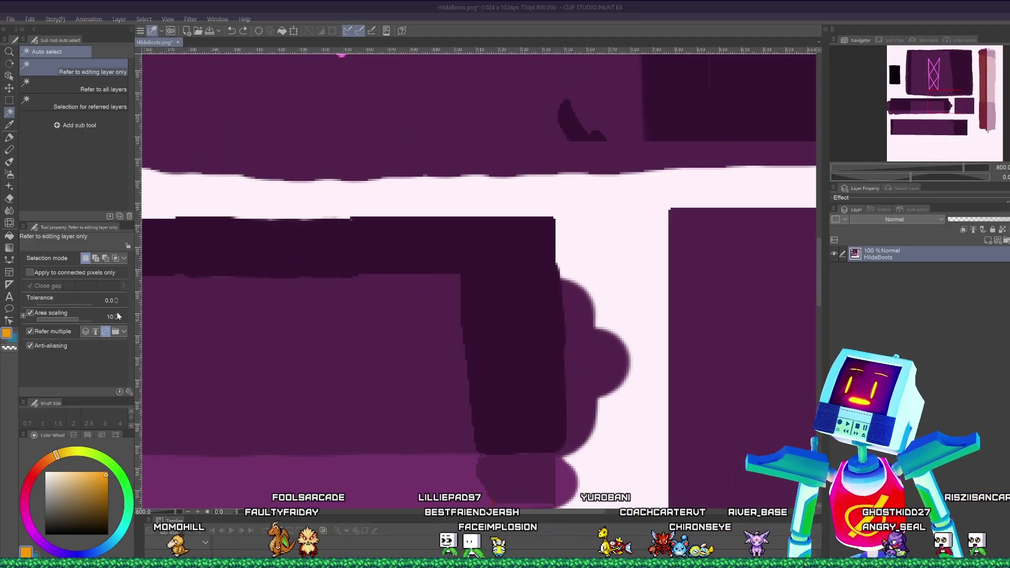
- Raise the Auto Select area scaling to 20, try it on the dark purple shading, and undo the selection
{"action": "left_click", "coordinate": [117, 314]}
{"action": "left_click", "coordinate": [116, 314]}
{"action": "left_click", "coordinate": [117, 314]}
{"action": "left_click", "coordinate": [116, 314]}
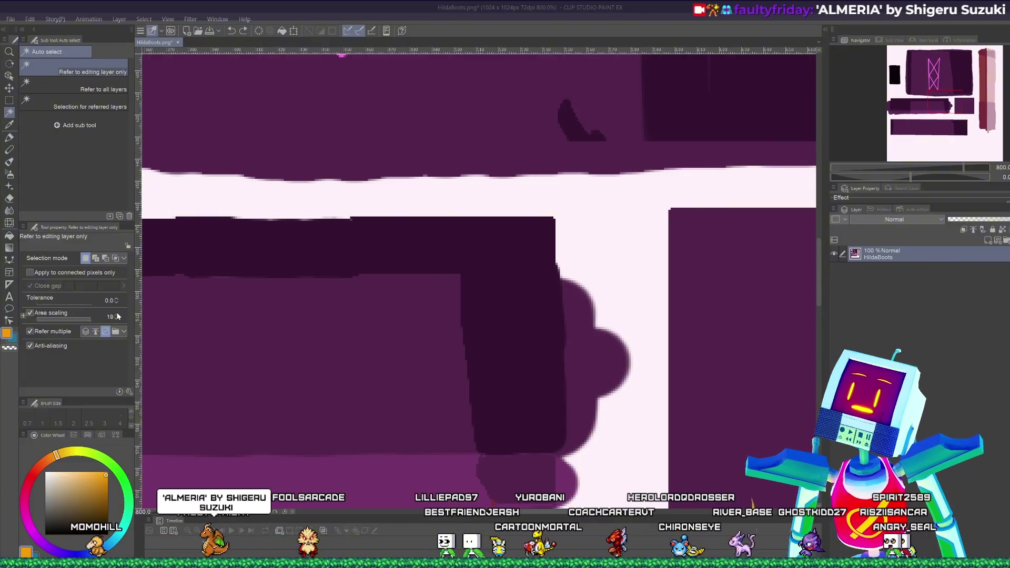
{"action": "left_click", "coordinate": [378, 270]}
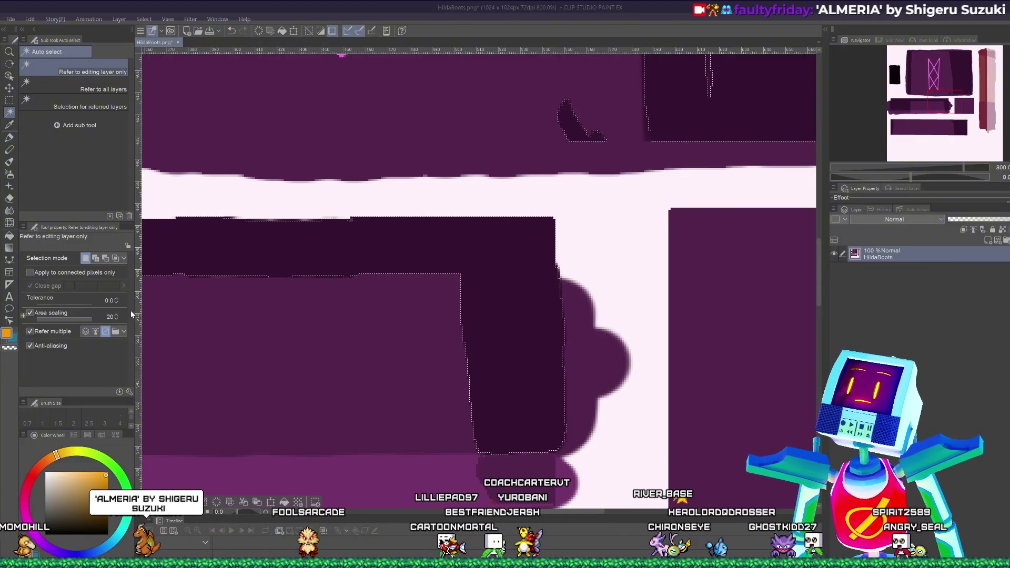
{"action": "key", "text": "ctrl+z"}
- Try selecting the dark purple shading with a tolerance of 2.5, and clear the selection
{"action": "left_click", "coordinate": [38, 300]}
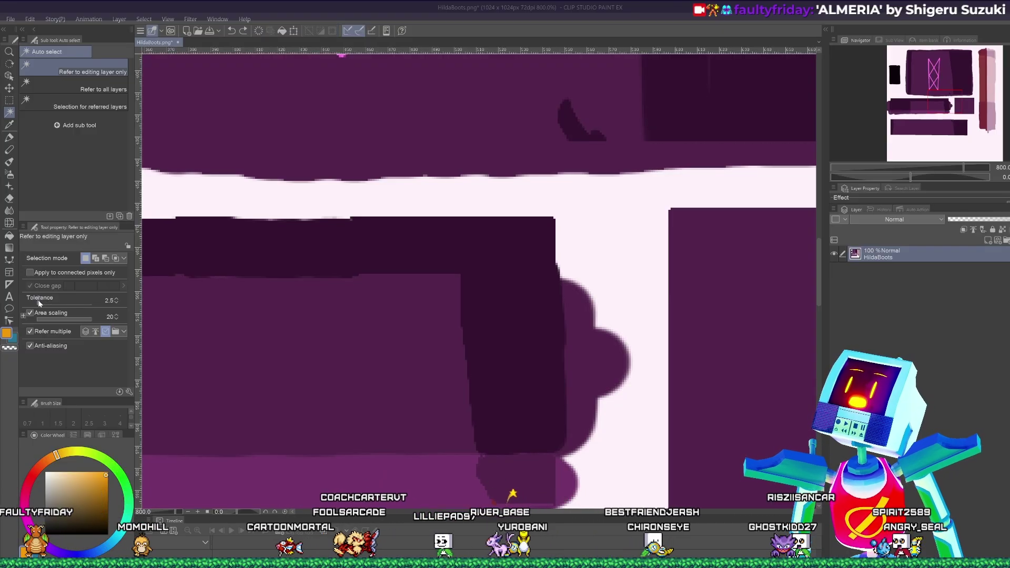
{"action": "left_click", "coordinate": [290, 244]}
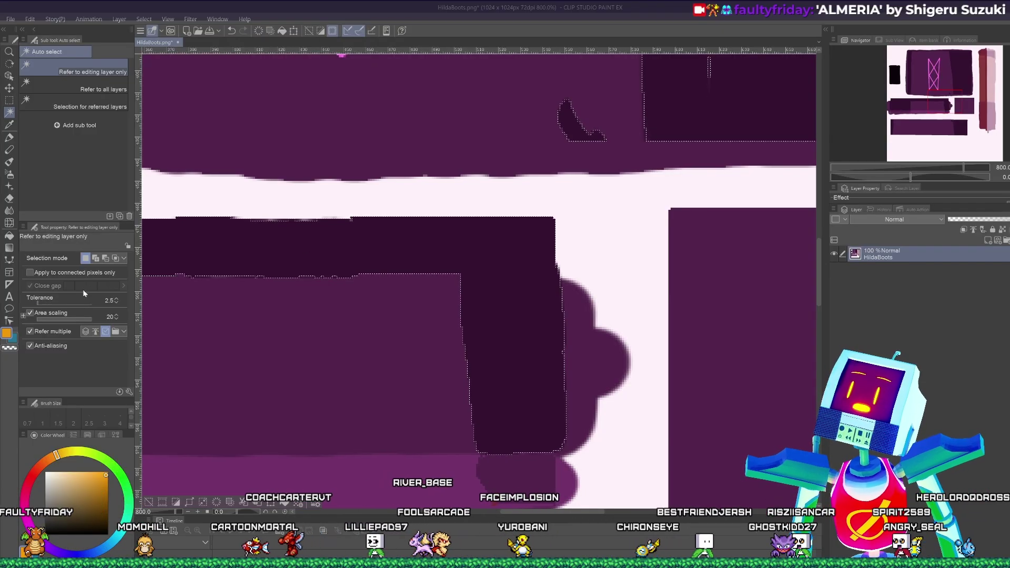
{"action": "left_click", "coordinate": [293, 252]}
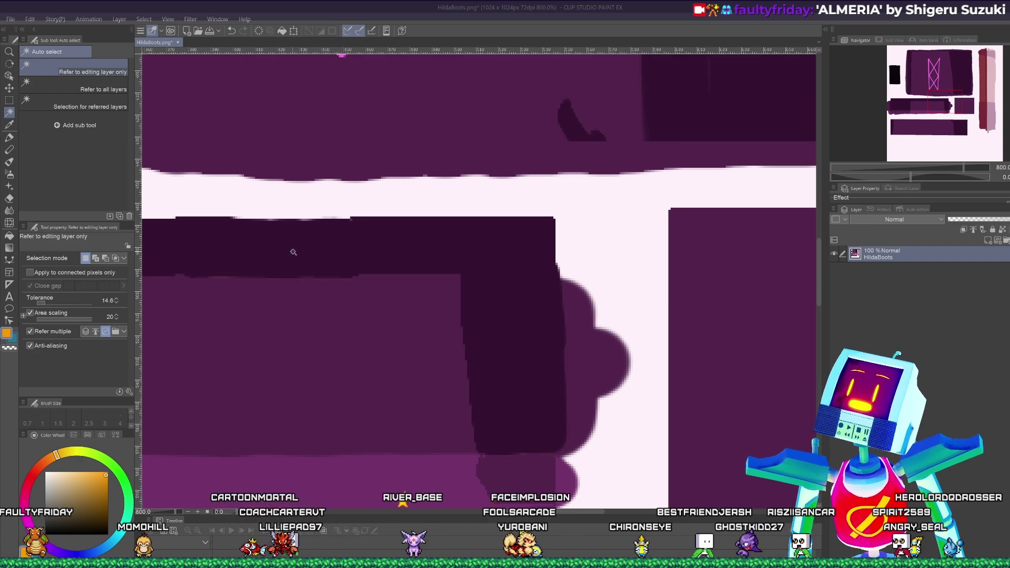
- Set the Auto Select tolerance to 6.1, select all the dark purple shading, and check the selection edges across the panels
{"action": "left_click", "coordinate": [43, 301]}
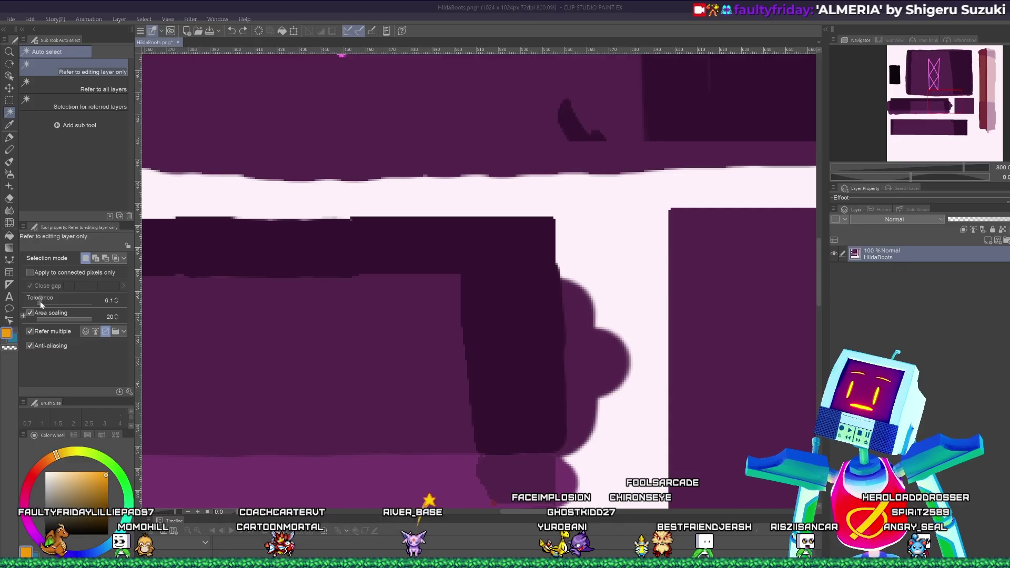
{"action": "left_click", "coordinate": [321, 247]}
{"action": "scroll", "coordinate": [472, 318], "scroll_direction": "down", "scroll_amount": 4}
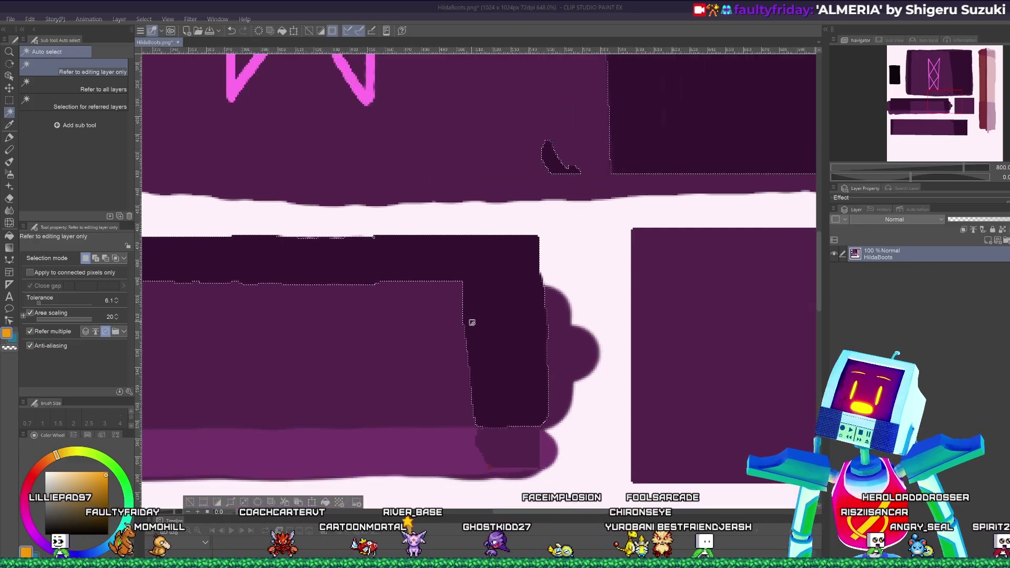
{"action": "middle_click_drag", "start_coordinate": [556, 479], "coordinate": [585, 288]}
{"action": "scroll", "coordinate": [607, 334], "scroll_direction": "up", "scroll_amount": 4}
{"action": "scroll", "coordinate": [599, 343], "scroll_direction": "up", "scroll_amount": 4}
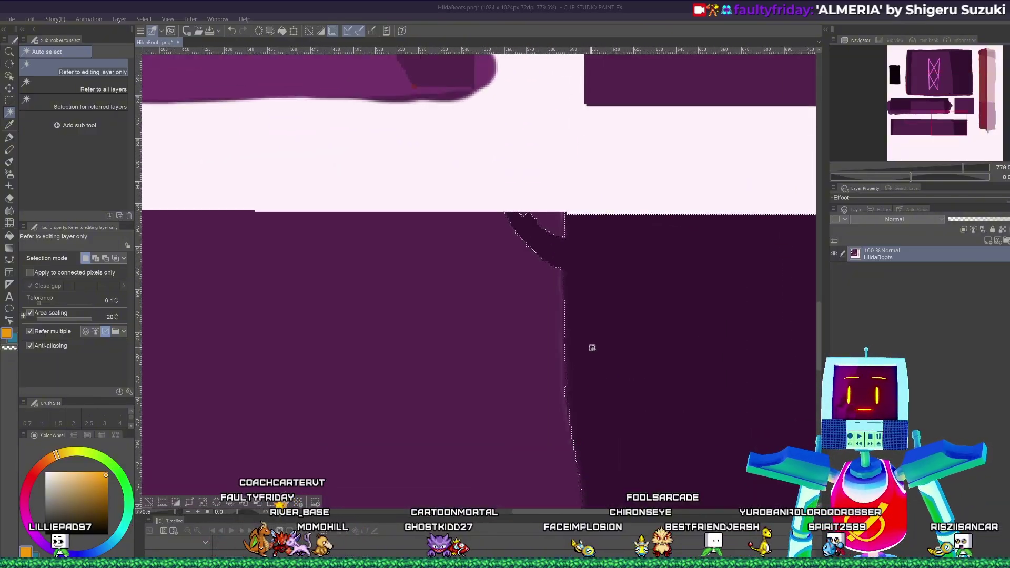
{"action": "scroll", "coordinate": [589, 337], "scroll_direction": "down", "scroll_amount": 3}
{"action": "scroll", "coordinate": [581, 301], "scroll_direction": "down", "scroll_amount": 4}
{"action": "middle_click_drag", "start_coordinate": [582, 185], "coordinate": [573, 316]}
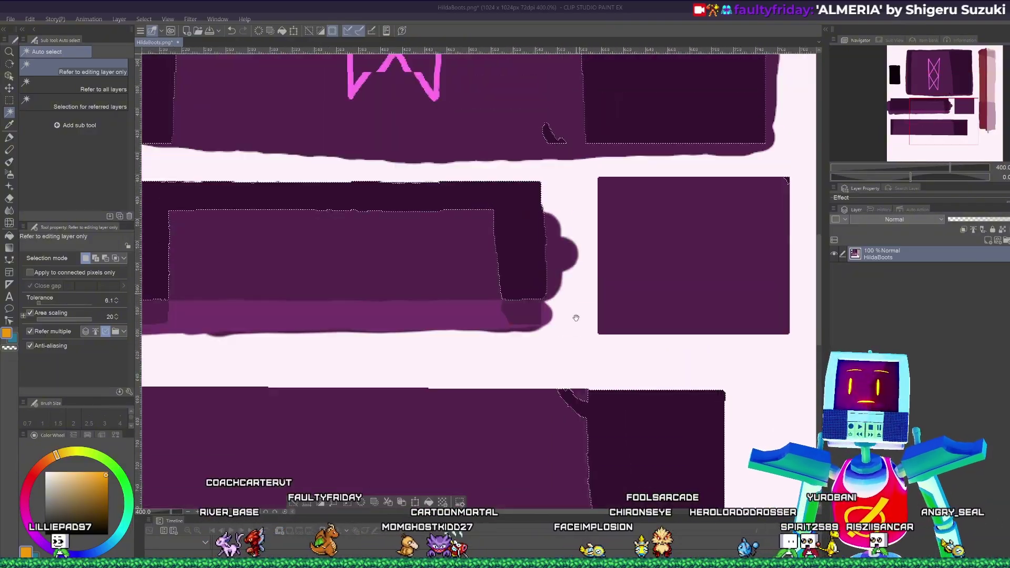
{"action": "middle_click_drag", "start_coordinate": [575, 244], "coordinate": [580, 374]}
- Sample the dark shading colour, lighten it, fill all selected shading with a purple slightly darker than the panel base, and clear the selection
{"action": "key", "text": "g"}
{"action": "key", "text": "g"}
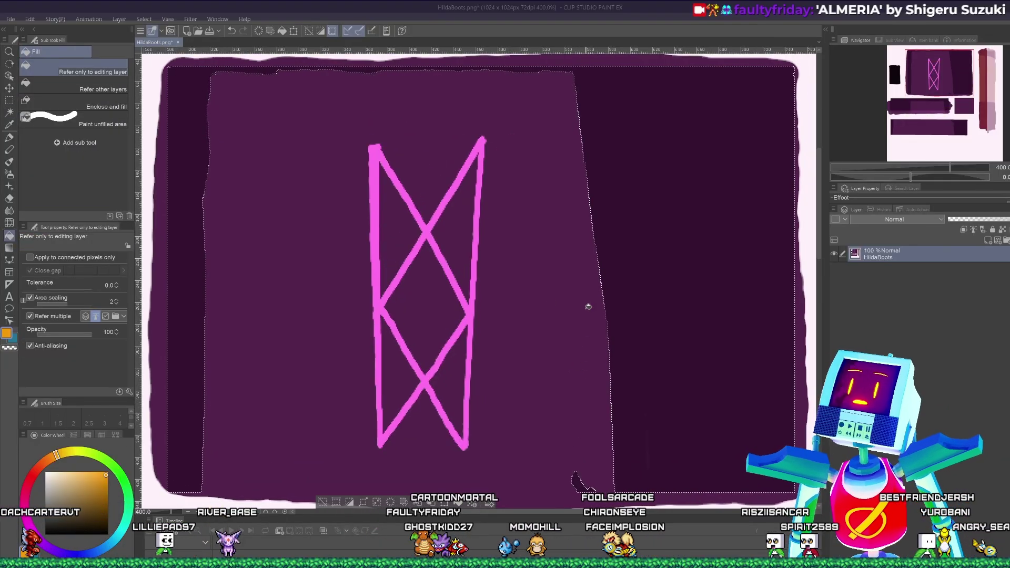
{"action": "key", "text": "i"}
{"action": "left_click", "coordinate": [659, 301]}
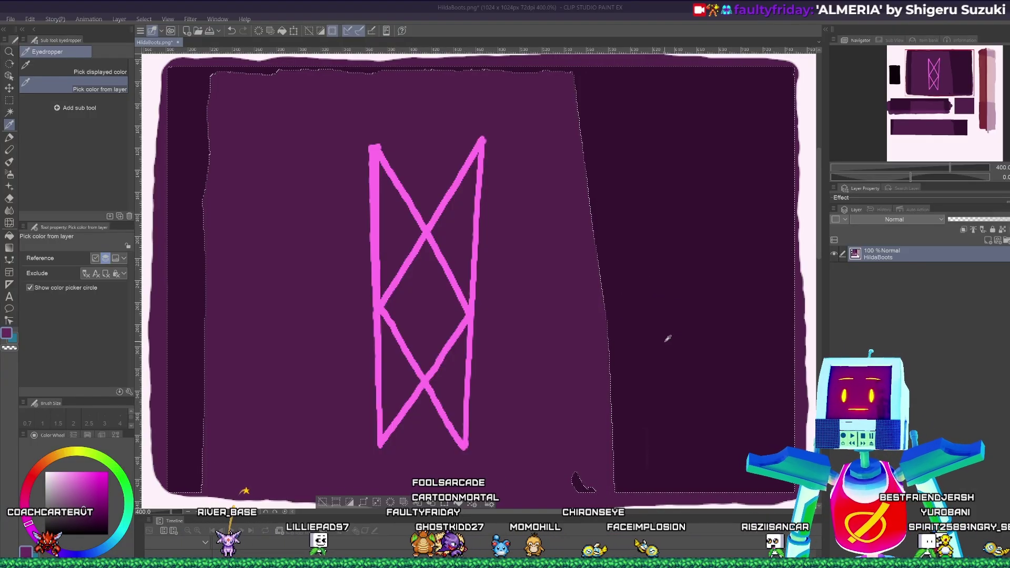
{"action": "key", "text": "g"}
{"action": "left_click", "coordinate": [688, 319]}
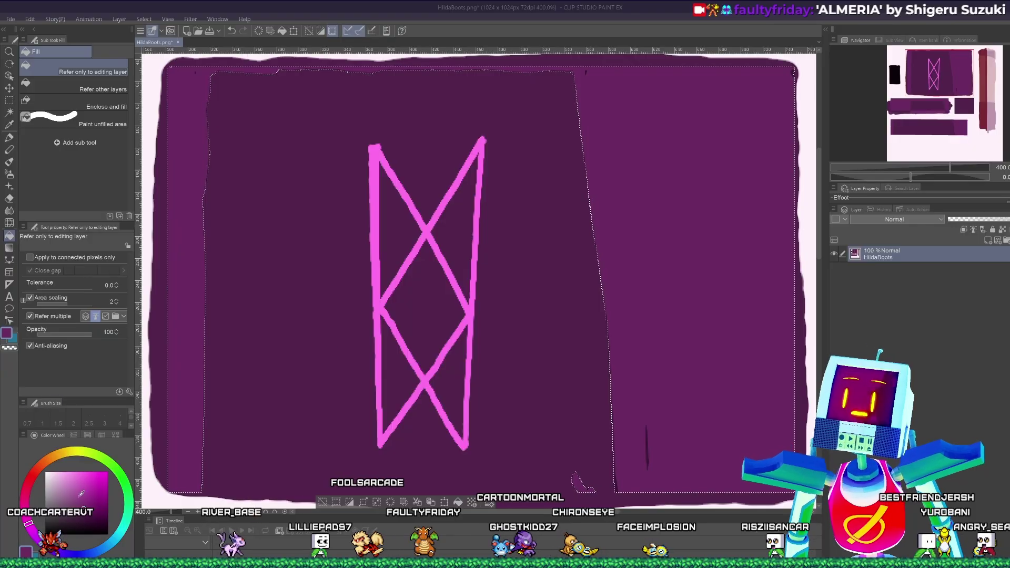
{"action": "key", "text": "g"}
{"action": "key", "text": "g"}
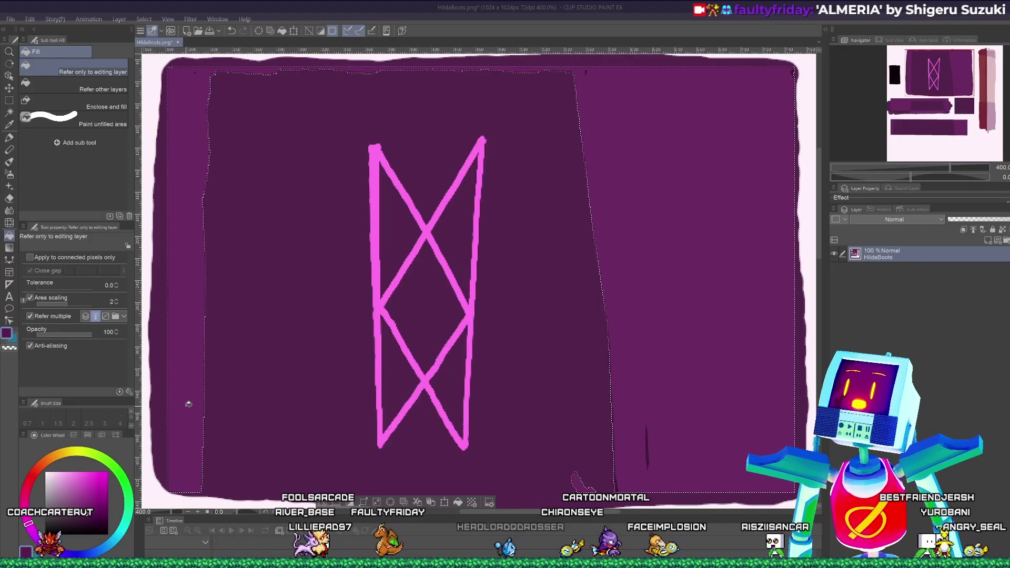
{"action": "left_click", "coordinate": [188, 404]}
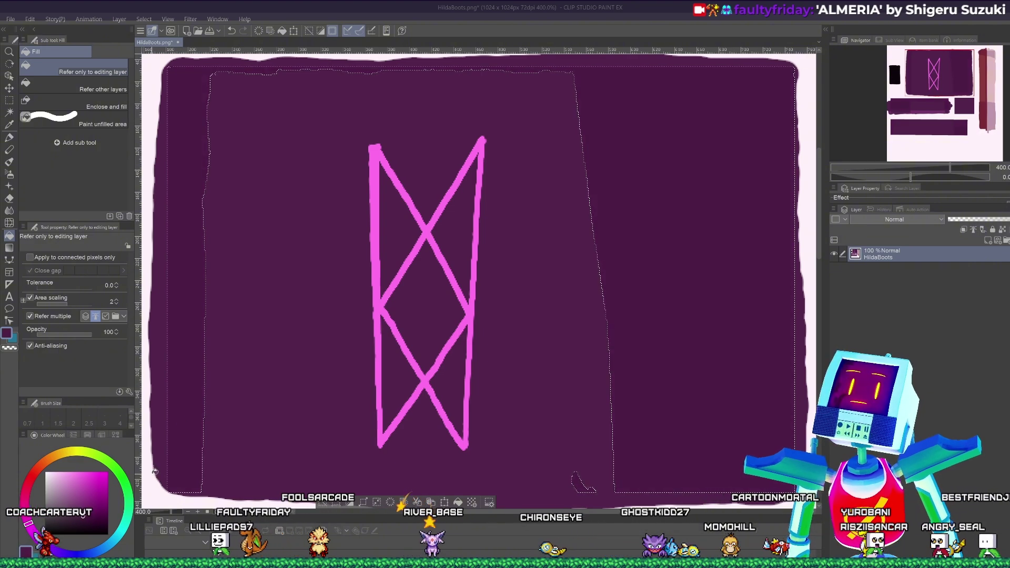
{"action": "key", "text": "ctrl+d"}
- Sample the large panel's base purple and paint over the stray mark near its lower edge with the Felt pen at size 15
{"action": "scroll", "coordinate": [516, 364], "scroll_direction": "down", "scroll_amount": 4}
{"action": "scroll", "coordinate": [518, 362], "scroll_direction": "down", "scroll_amount": 1}
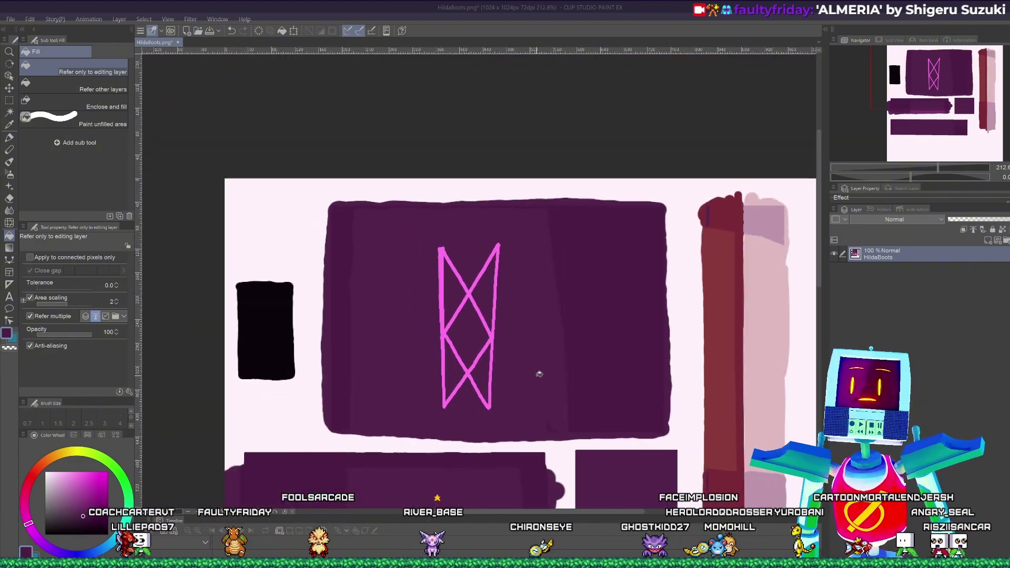
{"action": "middle_click_drag", "start_coordinate": [559, 382], "coordinate": [551, 296]}
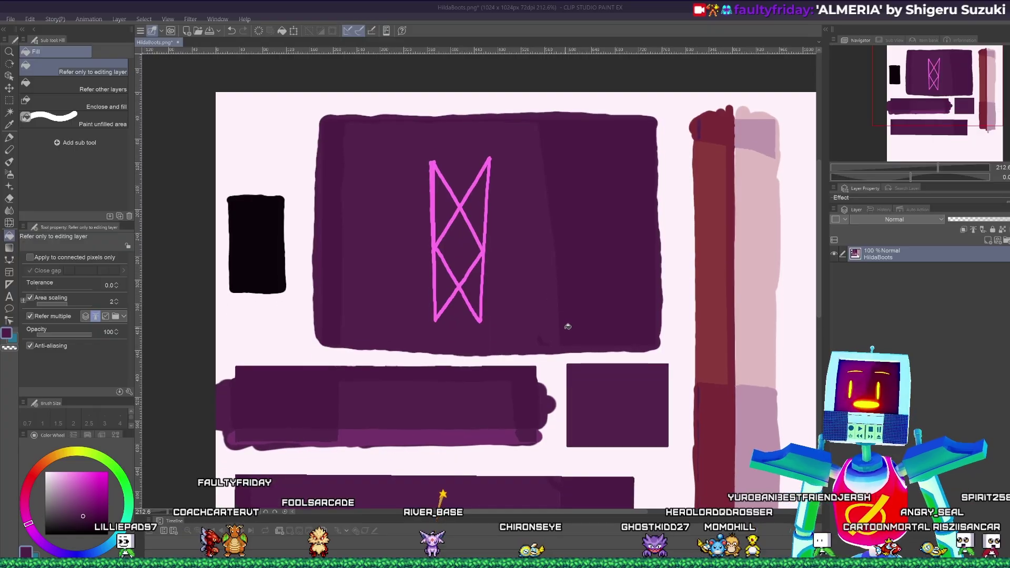
{"action": "scroll", "coordinate": [564, 326], "scroll_direction": "up", "scroll_amount": 2}
{"action": "key", "text": "i"}
{"action": "left_click", "coordinate": [539, 341]}
{"action": "scroll", "coordinate": [534, 352], "scroll_direction": "up", "scroll_amount": 2}
{"action": "key", "text": "g"}
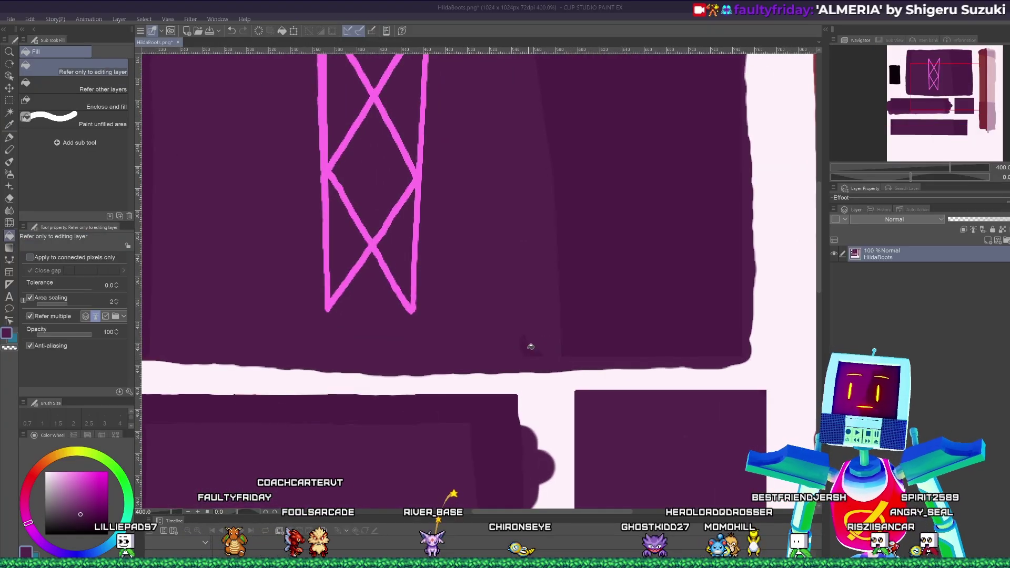
{"action": "key", "text": "p"}
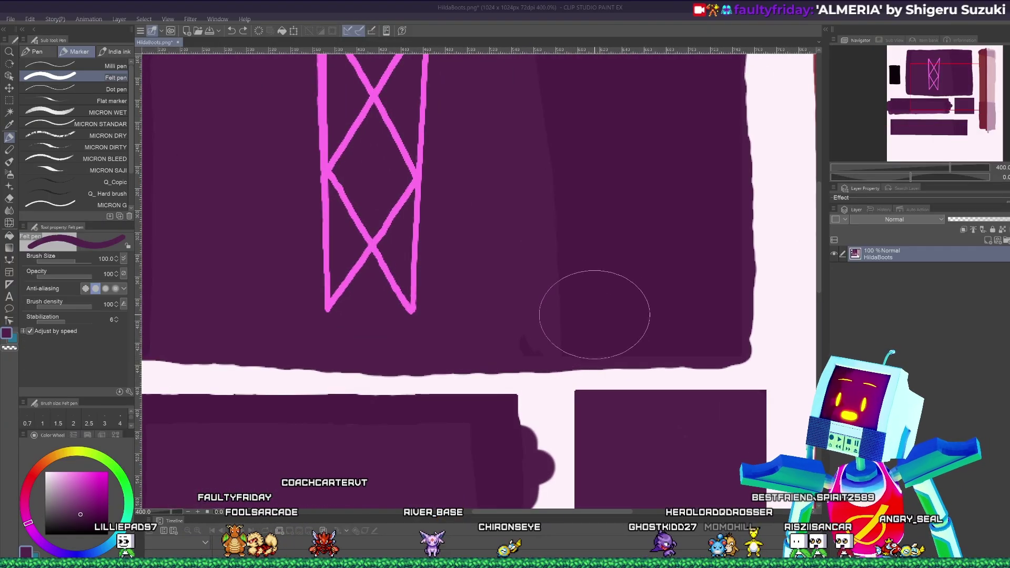
{"action": "key", "text": "bracketleft"}
{"action": "key", "text": "bracketleft"}
{"action": "key", "text": "bracketleft"}
{"action": "key", "text": "bracketleft"}
{"action": "key", "text": "bracketleft"}
{"action": "key", "text": "bracketleft"}
{"action": "key", "text": "bracketleft"}
{"action": "key", "text": "bracketleft"}
{"action": "key", "text": "bracketleft"}
{"action": "key", "text": "bracketleft"}
{"action": "key", "text": "bracketleft"}
{"action": "mouse_move", "coordinate": [518, 343]}
{"action": "left_mouse_down"}
{"action": "mouse_move", "coordinate": [529, 348]}
{"action": "mouse_move", "coordinate": [521, 343]}
{"action": "left_mouse_up"}
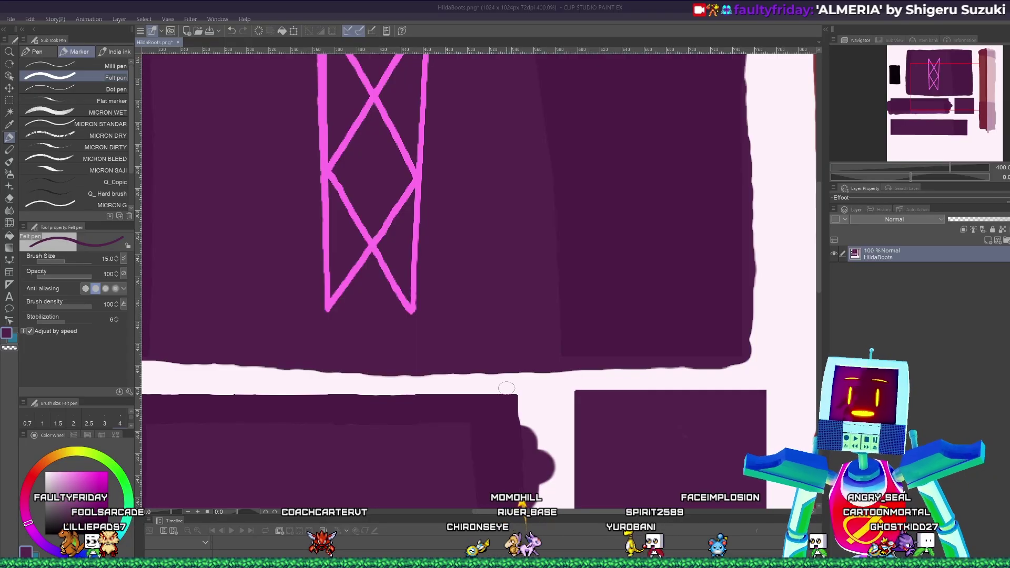
- Review the whole recoloured texture and save HildaBoots.png
{"action": "scroll", "coordinate": [425, 359], "scroll_direction": "down", "scroll_amount": 5}
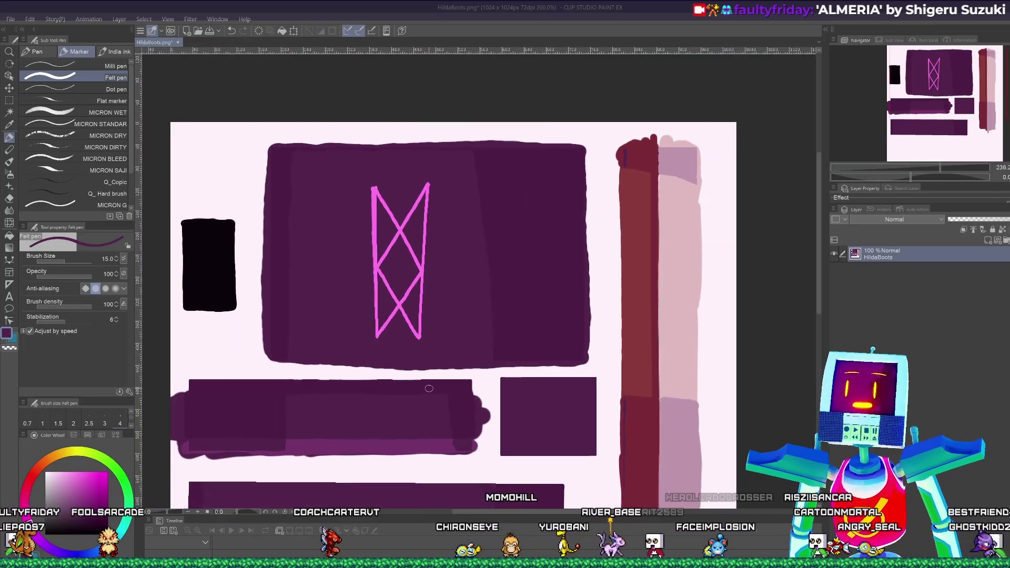
{"action": "mouse_move", "coordinate": [469, 386]}
{"action": "middle_mouse_down"}
{"action": "mouse_move", "coordinate": [465, 271]}
{"action": "mouse_move", "coordinate": [473, 349]}
{"action": "mouse_move", "coordinate": [460, 313]}
{"action": "middle_mouse_up"}
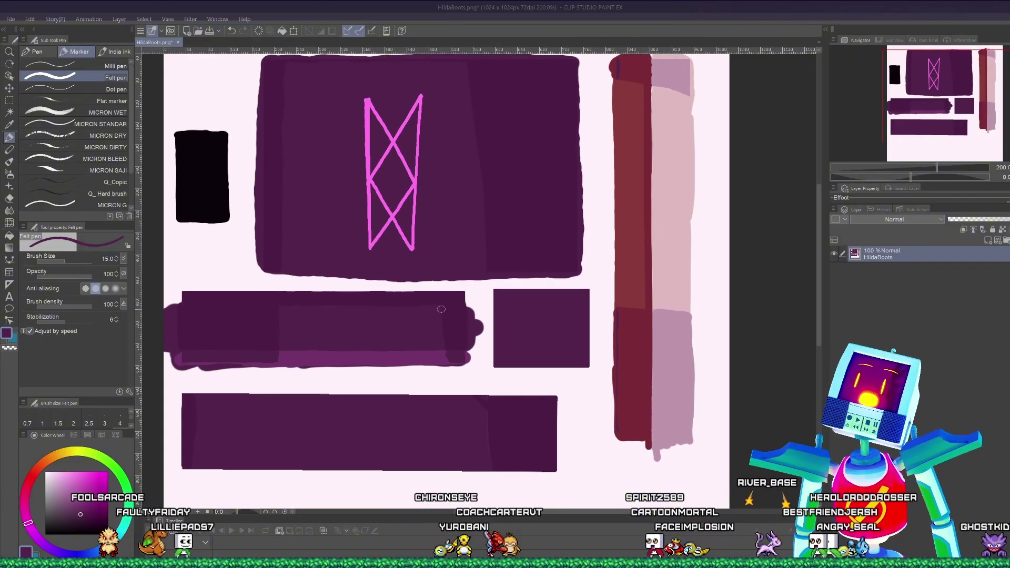
{"action": "key", "text": "ctrl+s"}
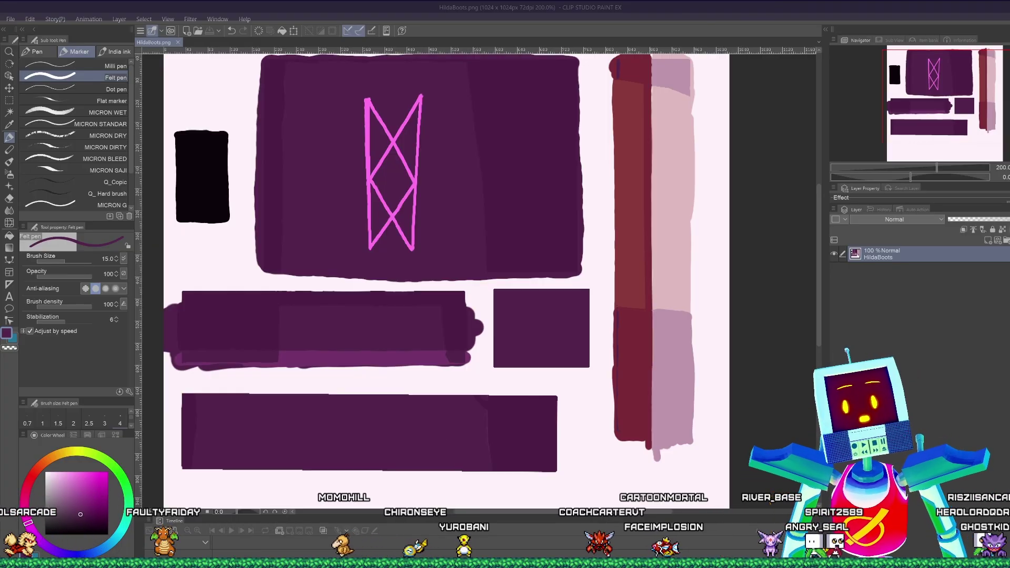
- Switch to Blender and reload the HildaBoots image from disk
{"action": "key", "text": "alt+Tab"}
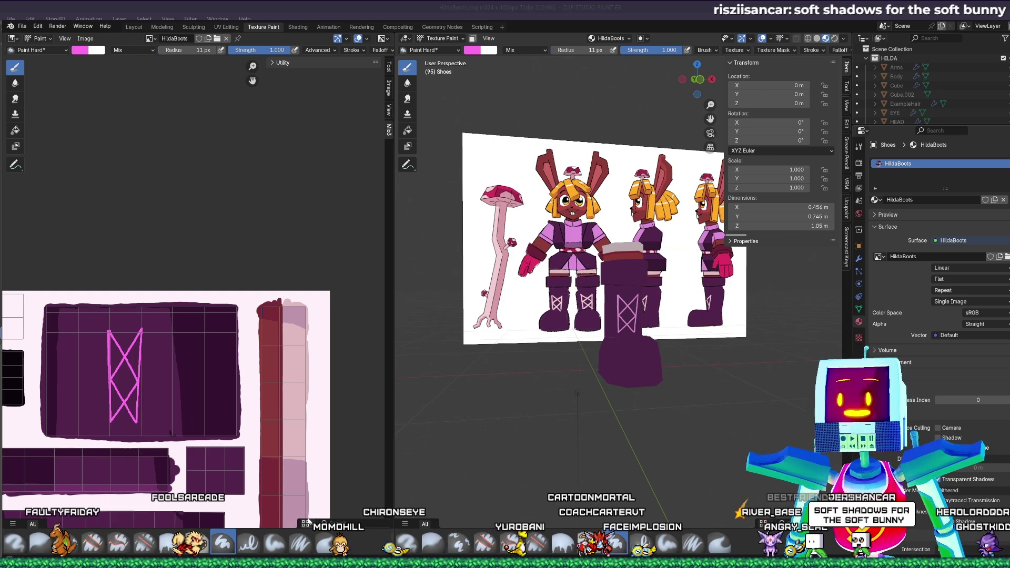
{"action": "left_click", "coordinate": [85, 38]}
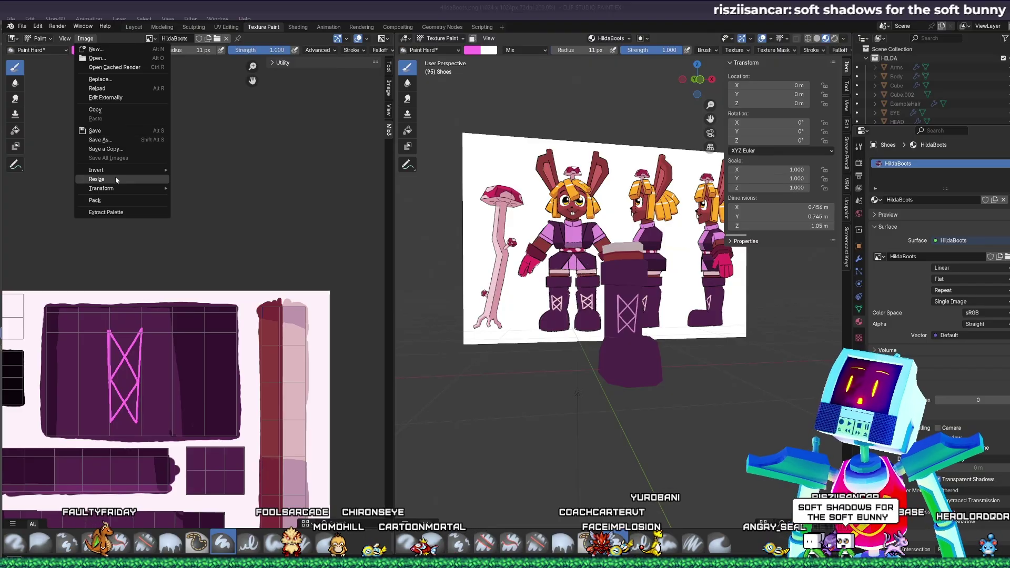
{"action": "left_click", "coordinate": [117, 88]}
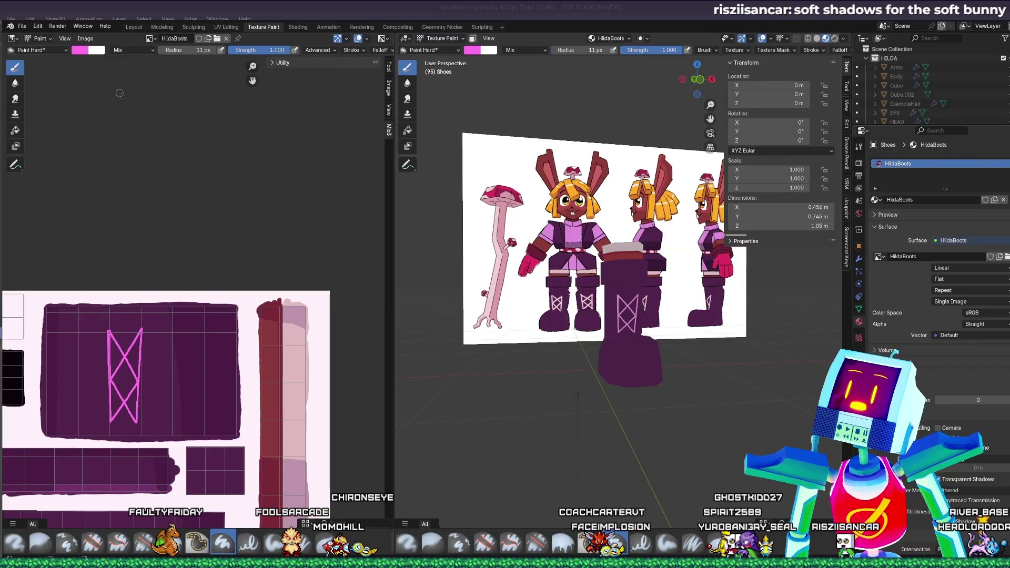
- Examine the softened shading and laces on the boot model and in the texture against the character reference sheet
{"action": "middle_click_drag", "start_coordinate": [693, 311], "coordinate": [552, 405]}
{"action": "scroll", "coordinate": [110, 451], "scroll_direction": "up", "scroll_amount": 5}
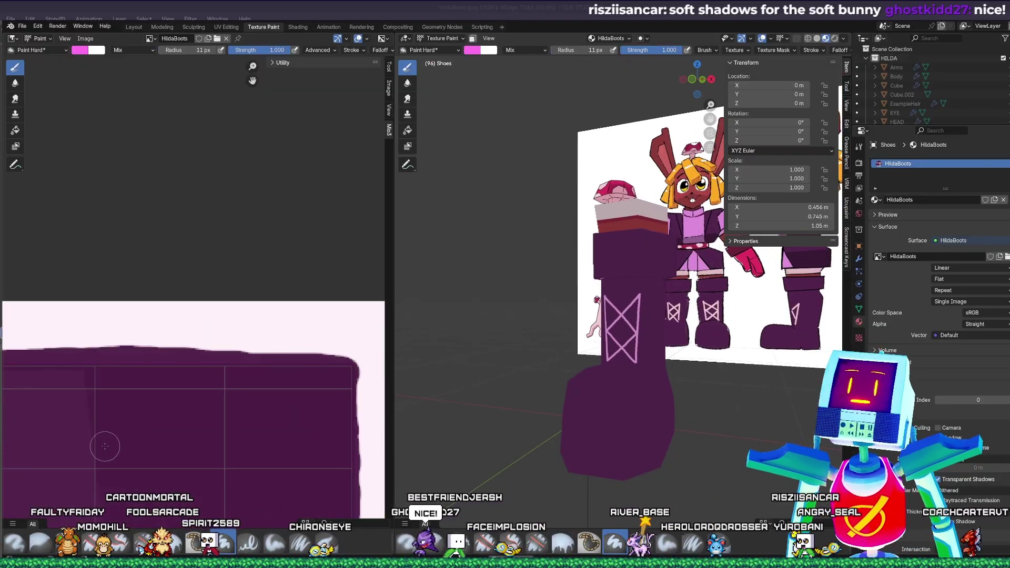
{"action": "left_click_drag", "start_coordinate": [104, 447], "coordinate": [228, 393]}
{"action": "key", "text": "ctrl+z"}
{"action": "middle_click_drag", "start_coordinate": [69, 426], "coordinate": [20, 154]}
{"action": "scroll", "coordinate": [212, 370], "scroll_direction": "down", "scroll_amount": 2}
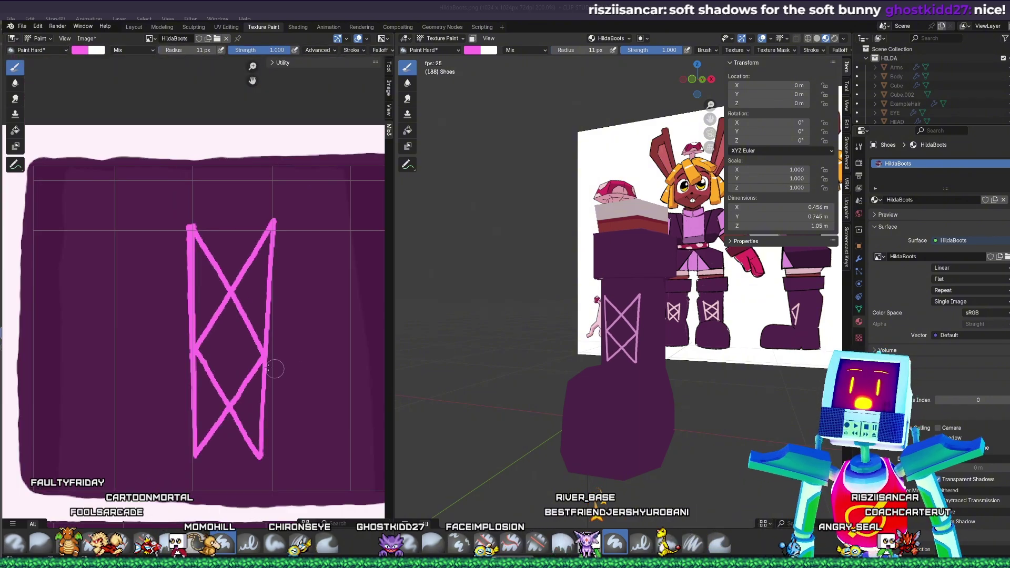
{"action": "middle_click_drag", "start_coordinate": [275, 368], "coordinate": [257, 375]}
{"action": "middle_click_drag", "start_coordinate": [689, 282], "coordinate": [670, 345]}
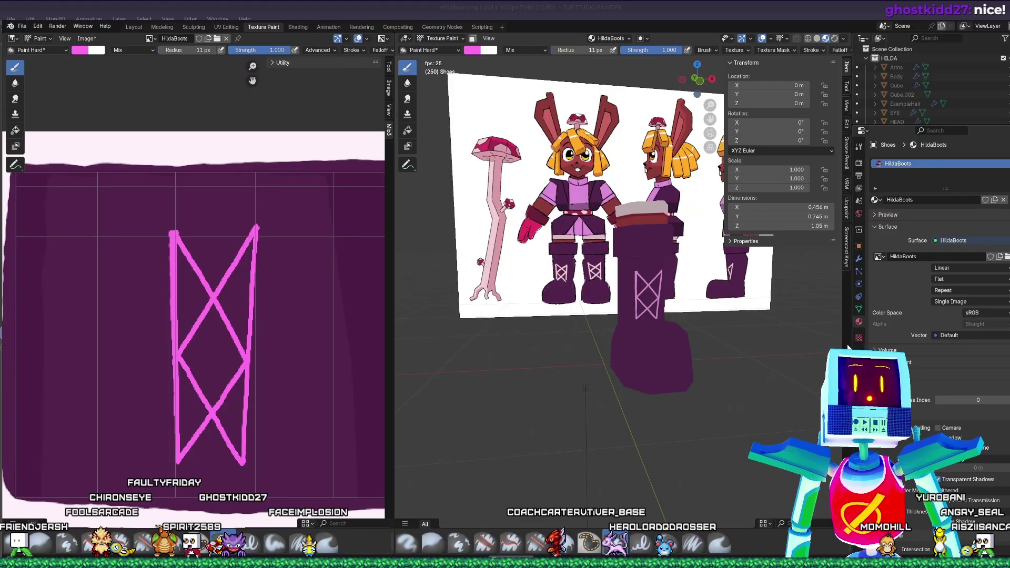
- Show the boot's Mirror modifier in the viewport with mirroring on the X axis only
{"action": "left_click", "coordinate": [858, 261]}
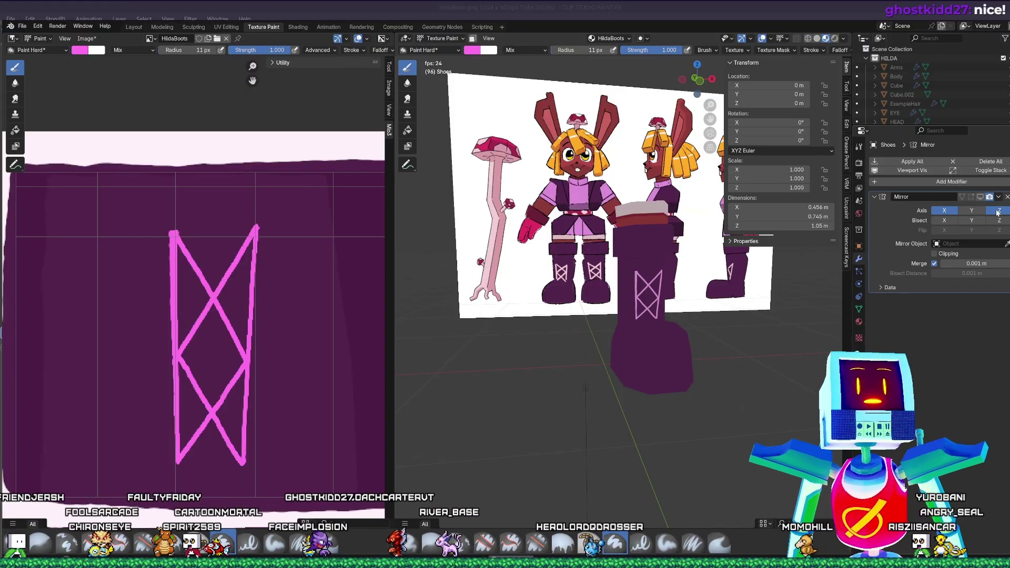
{"action": "left_click", "coordinate": [975, 196]}
{"action": "mouse_move", "coordinate": [728, 351]}
{"action": "middle_mouse_down"}
{"action": "mouse_move", "coordinate": [678, 353]}
{"action": "mouse_move", "coordinate": [787, 358]}
{"action": "mouse_move", "coordinate": [773, 351]}
{"action": "mouse_move", "coordinate": [794, 346]}
{"action": "mouse_move", "coordinate": [588, 404]}
{"action": "mouse_move", "coordinate": [699, 354]}
{"action": "mouse_move", "coordinate": [743, 361]}
{"action": "middle_mouse_up"}
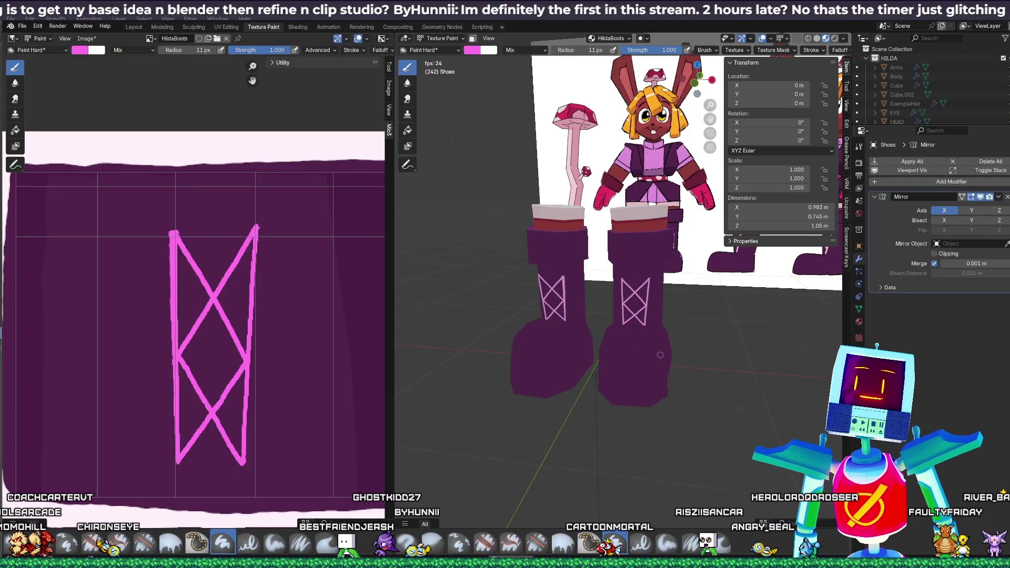
{"action": "middle_click_drag", "start_coordinate": [661, 355], "coordinate": [670, 418]}
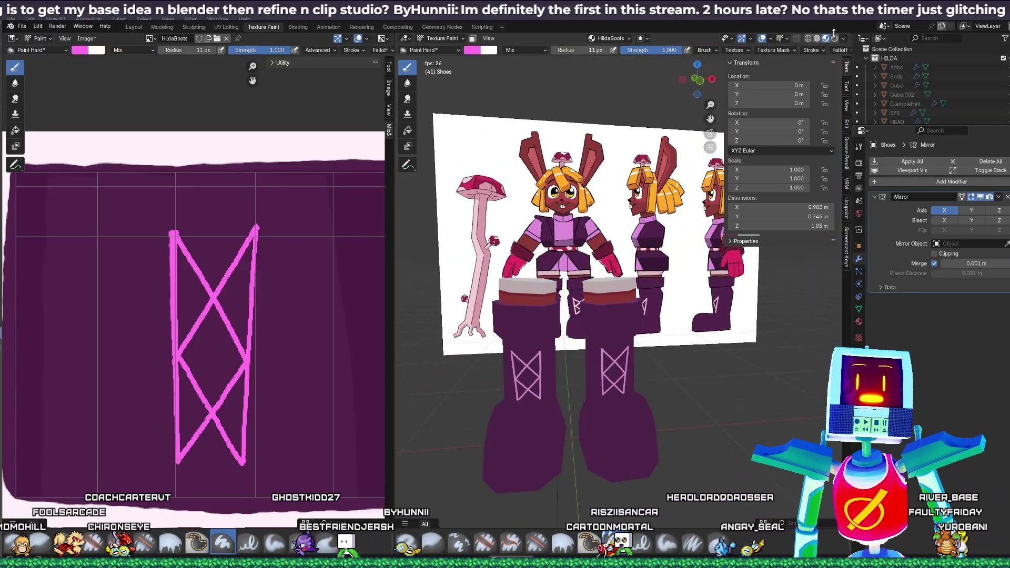
- Preview the mirrored boots in Rendered shading and switch to the Shading workspace
{"action": "left_click", "coordinate": [834, 39]}
{"action": "middle_click_drag", "start_coordinate": [755, 357], "coordinate": [681, 360]}
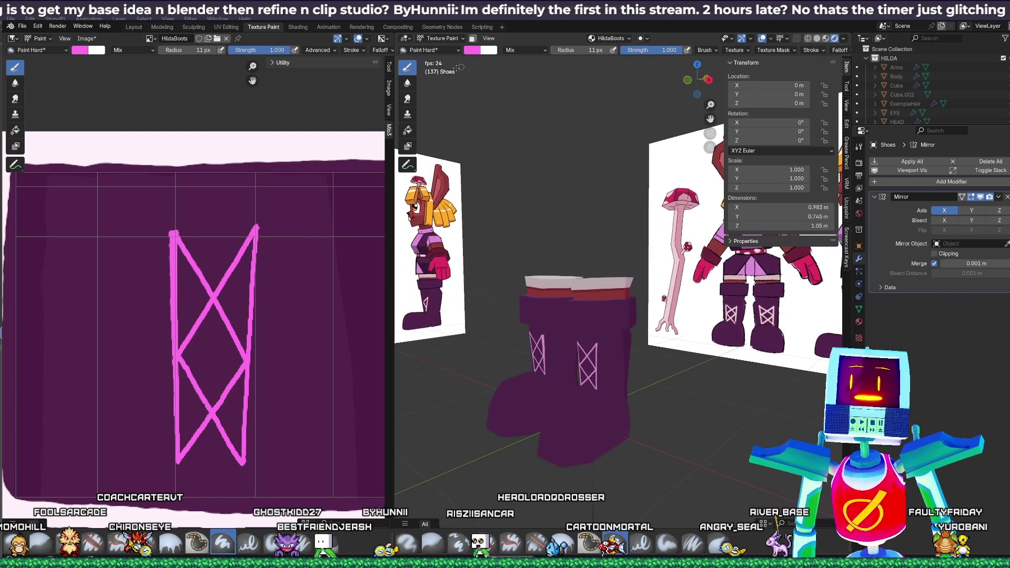
{"action": "left_click", "coordinate": [296, 27]}
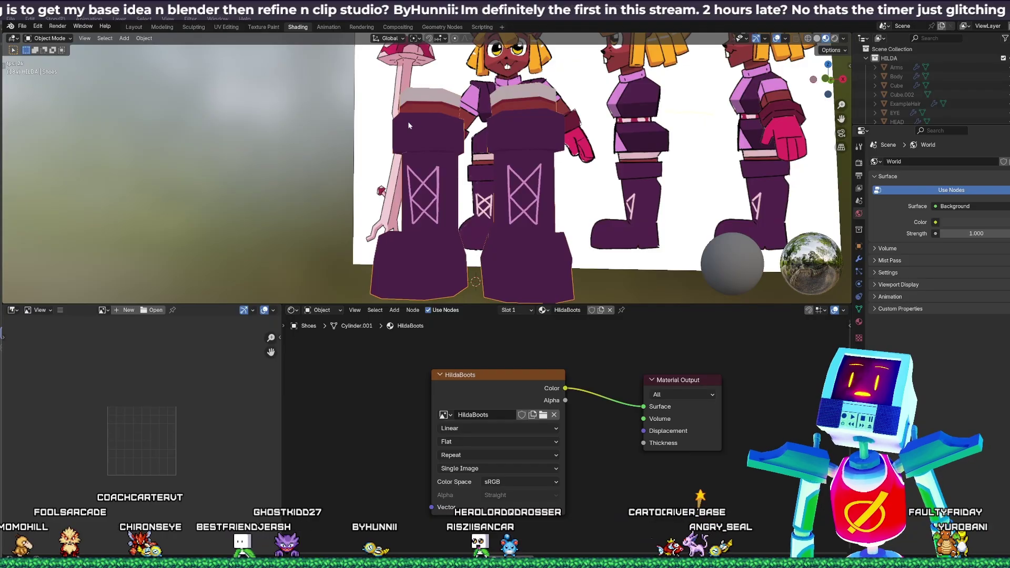
{"action": "middle_click_drag", "start_coordinate": [450, 150], "coordinate": [392, 160]}
{"action": "scroll", "coordinate": [412, 160], "scroll_direction": "down", "scroll_amount": 2}
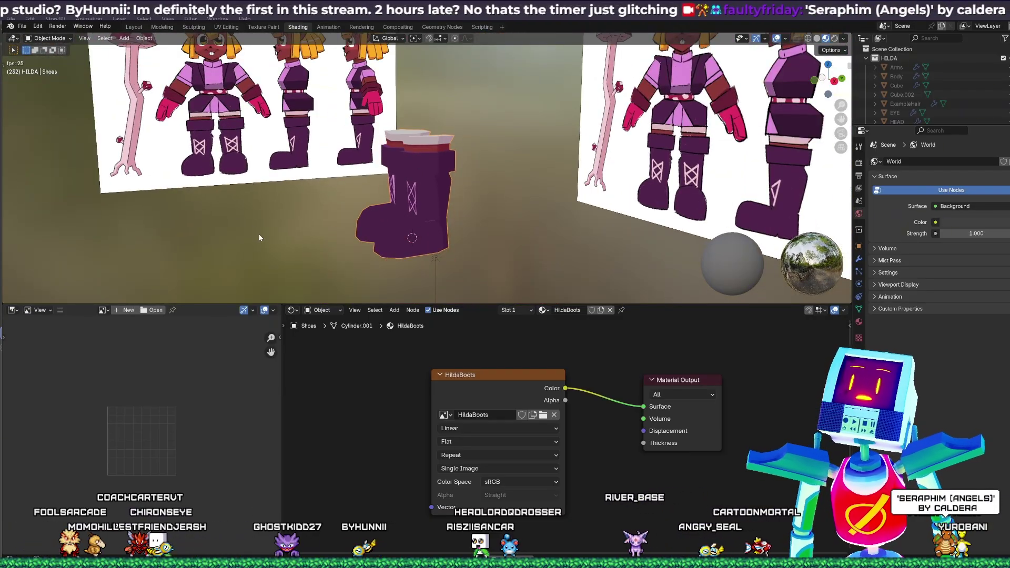
- Add a Sun light to the scene
{"action": "key", "text": "ctrl+a"}
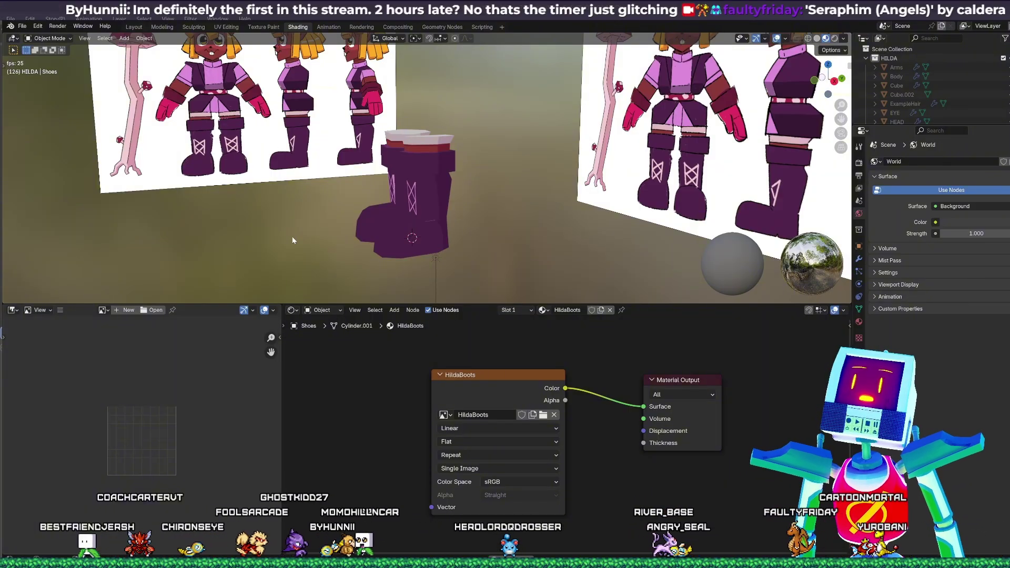
{"action": "key", "text": "ctrl+a"}
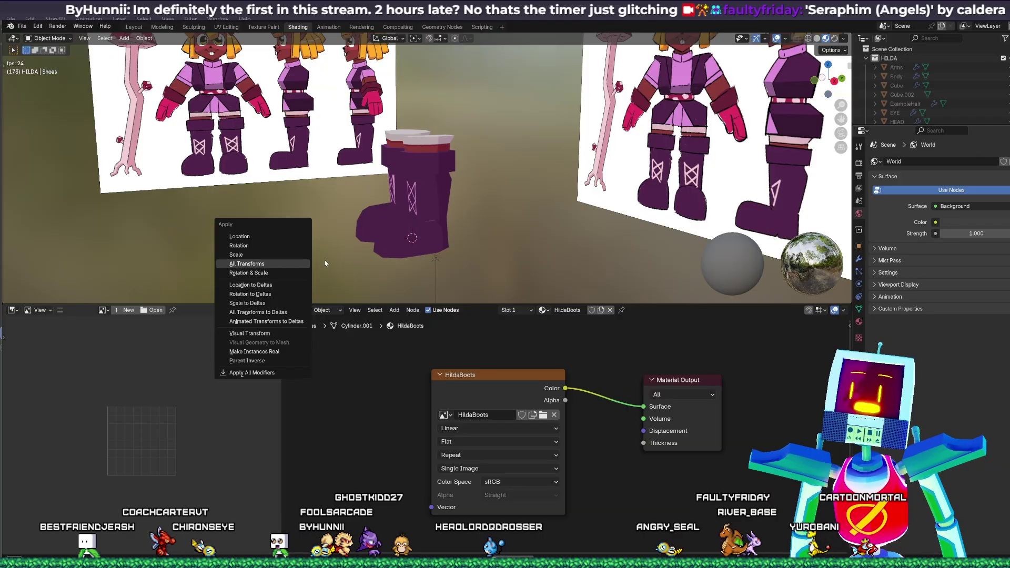
{"action": "key", "text": "ctrl+a"}
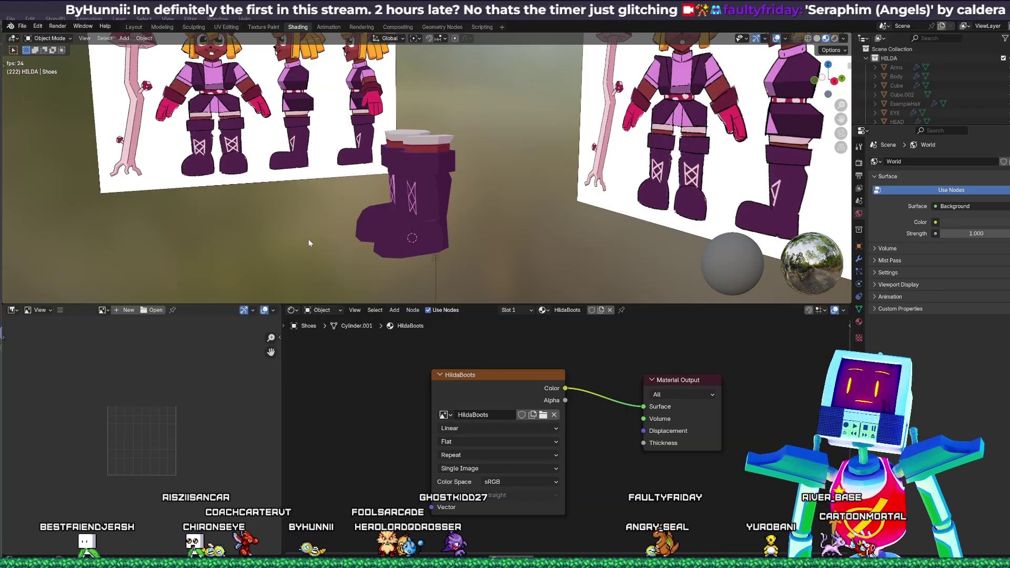
{"action": "key", "text": "shift+a"}
{"action": "mouse_move", "coordinate": [302, 256]}
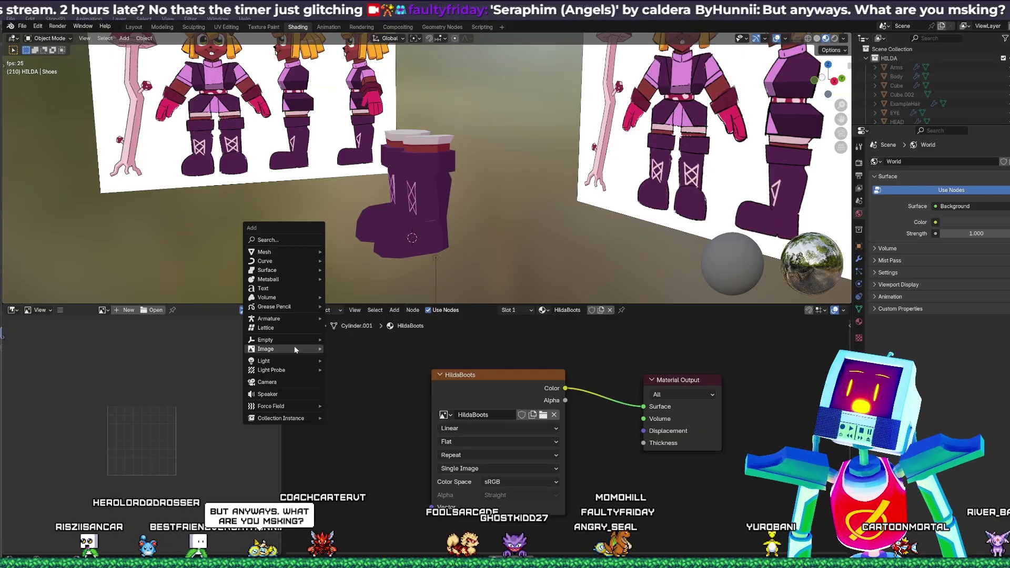
{"action": "left_click", "coordinate": [359, 371]}
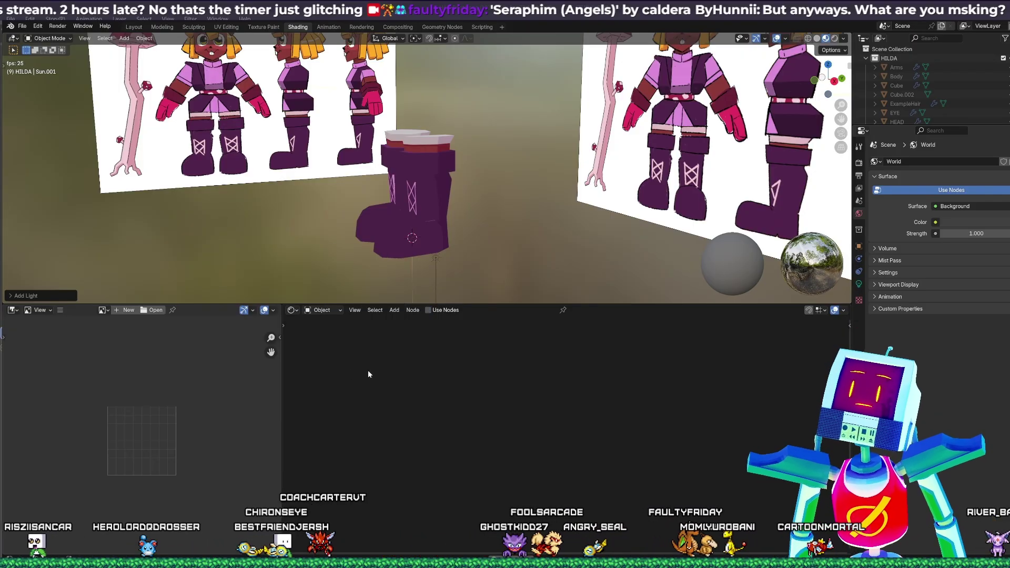
- Raise the new Sun light's strength to 5.730 and try moving the light beside the boots
{"action": "left_click", "coordinate": [858, 284]}
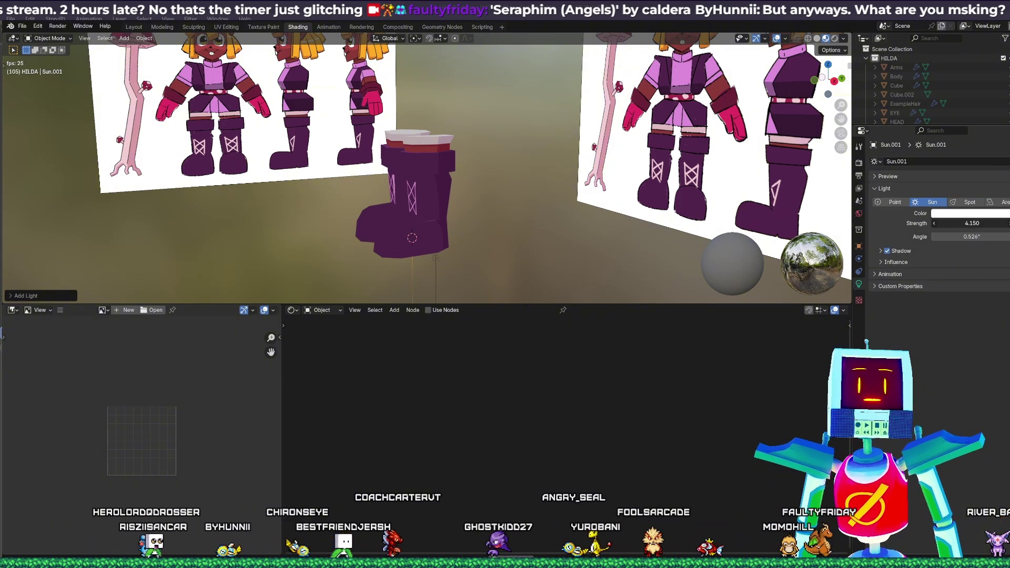
{"action": "left_click_drag", "start_coordinate": [972, 223], "coordinate": [973, 223]}
{"action": "key", "text": "g"}
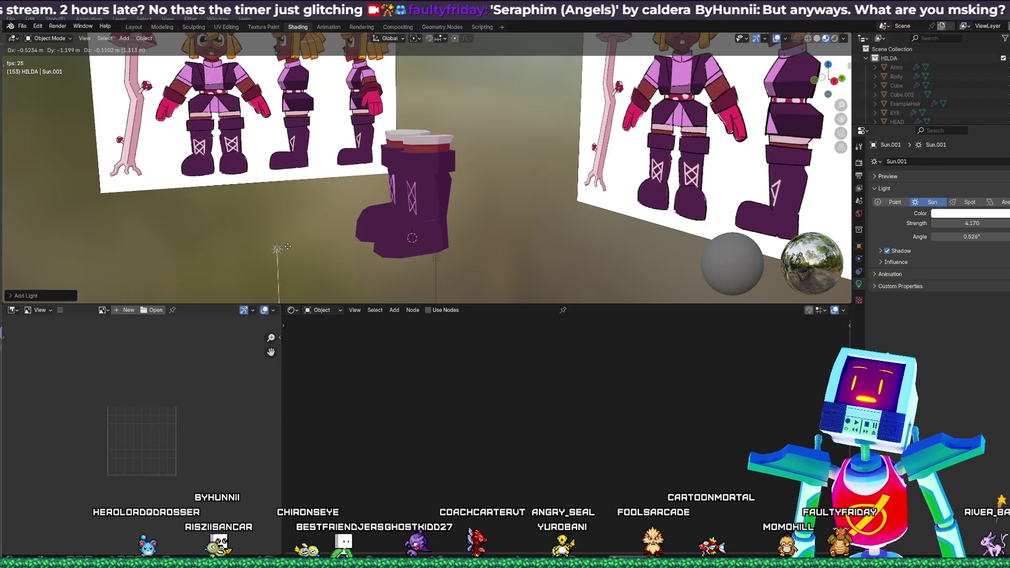
{"action": "key", "text": "Escape"}
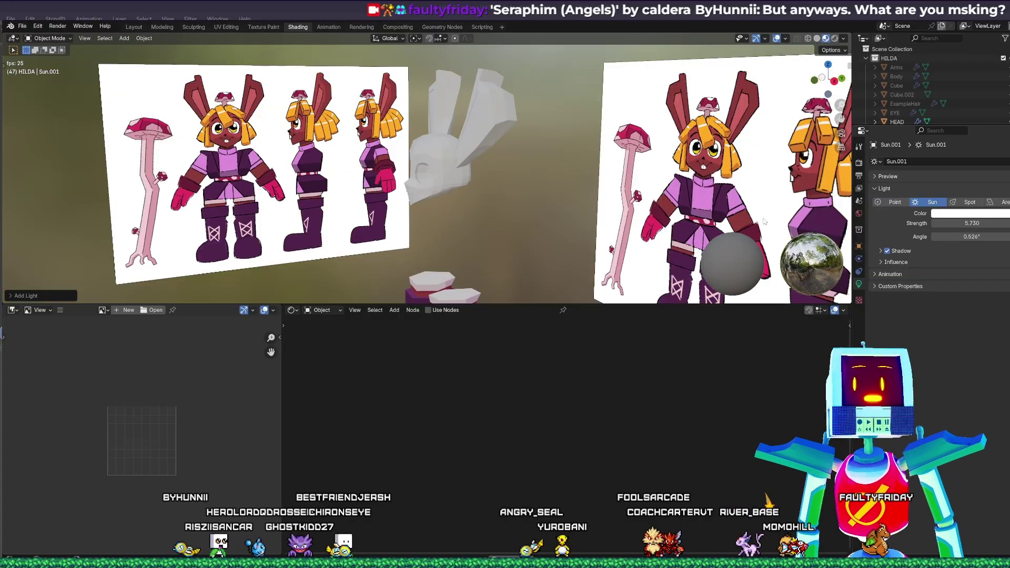
- Select the HEAD object and give it a new Principled BSDF material
{"action": "left_click", "coordinate": [441, 182]}
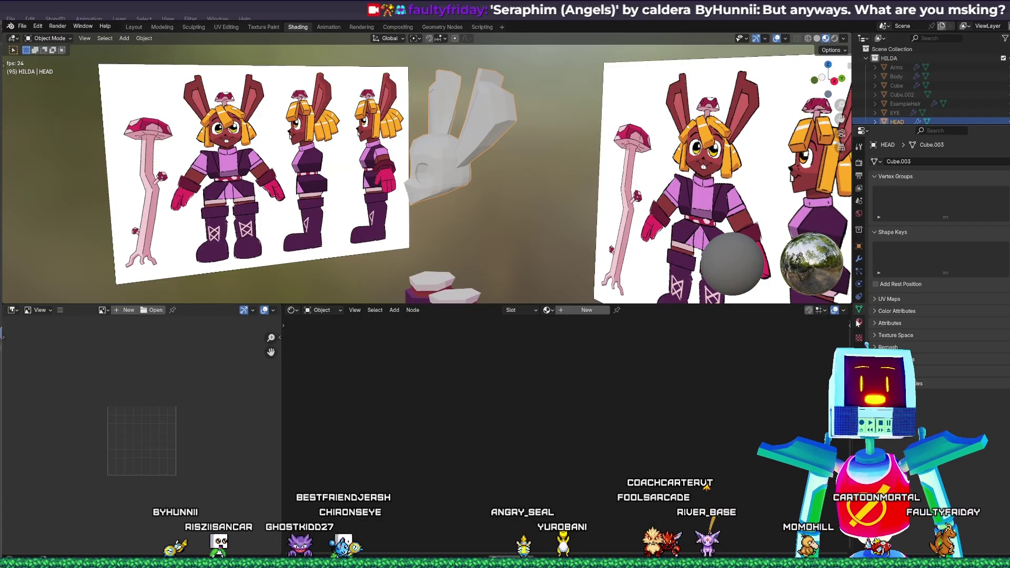
{"action": "left_click", "coordinate": [859, 322]}
{"action": "left_click", "coordinate": [929, 200]}
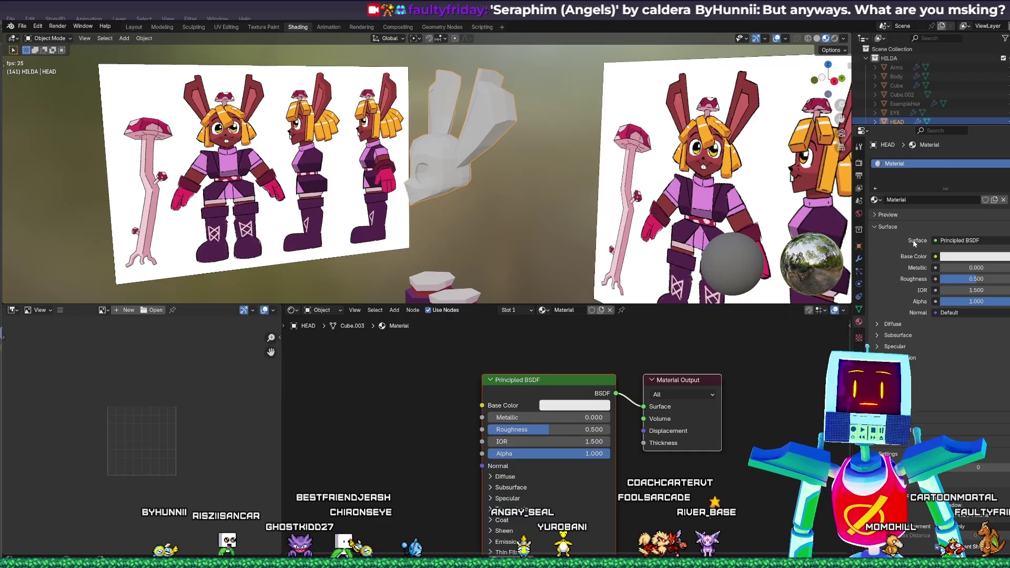
{"action": "middle_click_drag", "start_coordinate": [472, 195], "coordinate": [490, 204]}
{"action": "scroll", "coordinate": [568, 228], "scroll_direction": "up", "scroll_amount": 3}
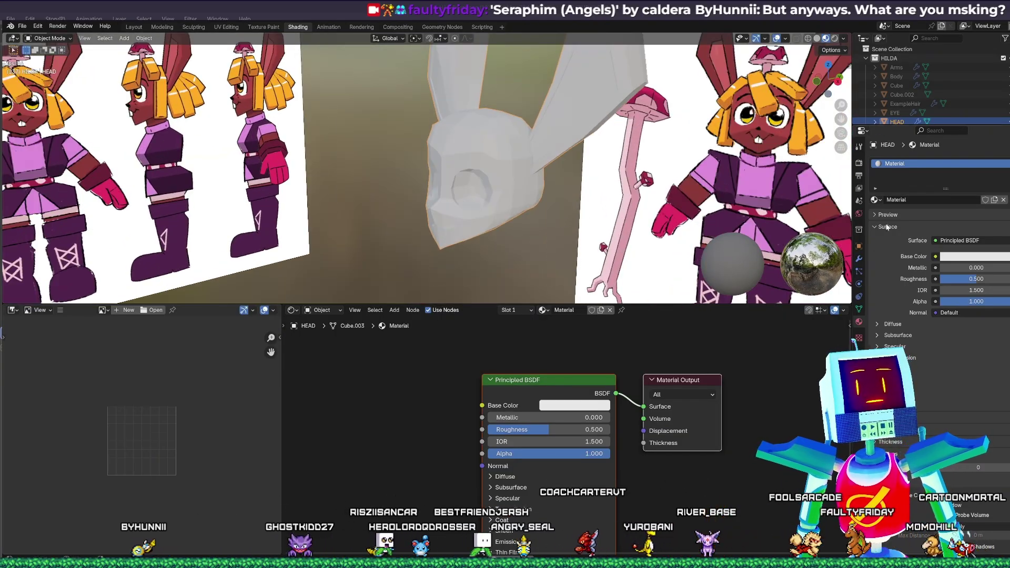
- Use Rendered shading to compare how the sunlight falls on the head and the boots
{"action": "left_click", "coordinate": [834, 38]}
{"action": "mouse_move", "coordinate": [687, 204]}
{"action": "middle_mouse_down"}
{"action": "mouse_move", "coordinate": [605, 206]}
{"action": "mouse_move", "coordinate": [655, 223]}
{"action": "middle_mouse_up"}
{"action": "scroll", "coordinate": [558, 232], "scroll_direction": "down", "scroll_amount": 3}
{"action": "middle_click_drag", "start_coordinate": [550, 239], "coordinate": [692, 209], "text": "shift"}
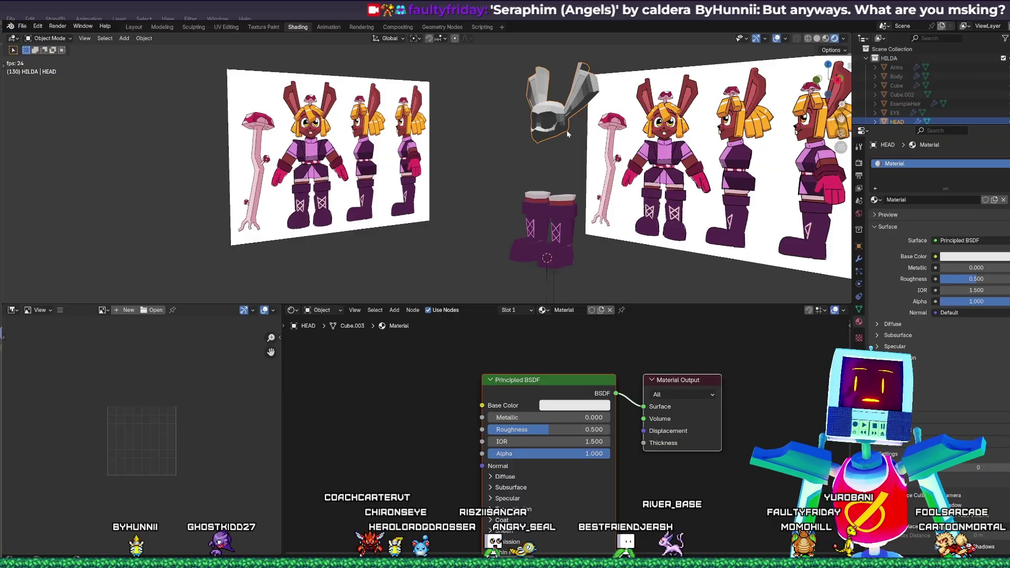
{"action": "middle_click_drag", "start_coordinate": [620, 257], "coordinate": [580, 286]}
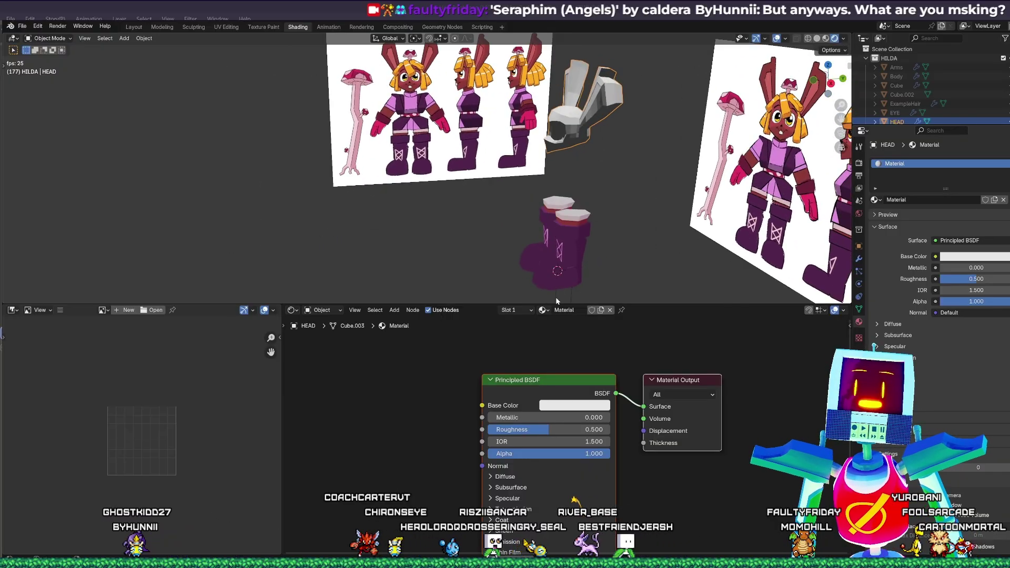
- Set the Sun.001 light's strength to 10 and enlarge the 3D viewport around the head and boots
{"action": "left_click", "coordinate": [556, 298]}
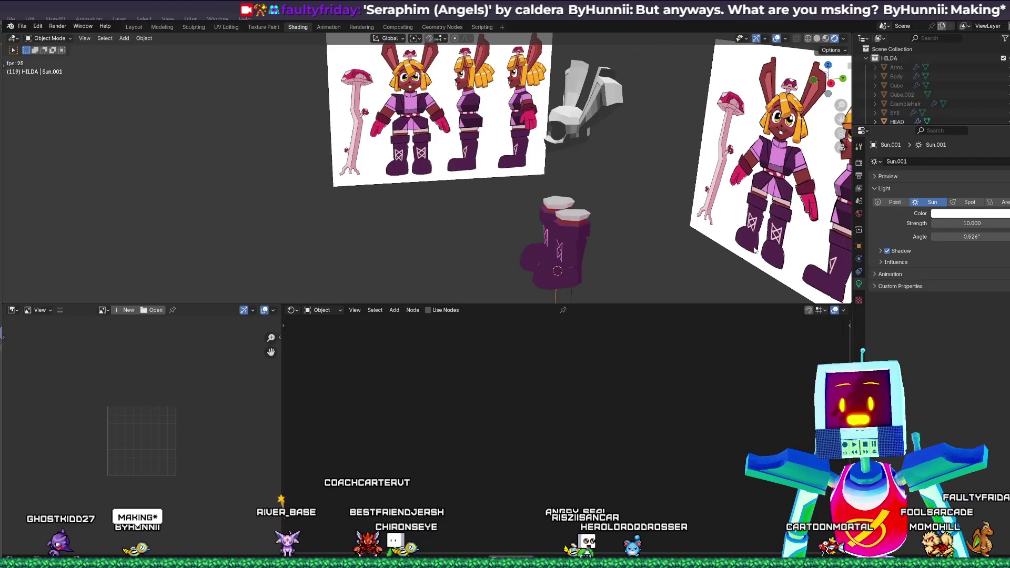
{"action": "middle_click_drag", "start_coordinate": [635, 183], "coordinate": [573, 242]}
{"action": "scroll", "coordinate": [620, 182], "scroll_direction": "up", "scroll_amount": 2}
{"action": "left_click_drag", "start_coordinate": [522, 304], "coordinate": [522, 447]}
{"action": "middle_click_drag", "start_coordinate": [513, 322], "coordinate": [470, 338], "text": "shift"}
{"action": "scroll", "coordinate": [547, 273], "scroll_direction": "up", "scroll_amount": 3}
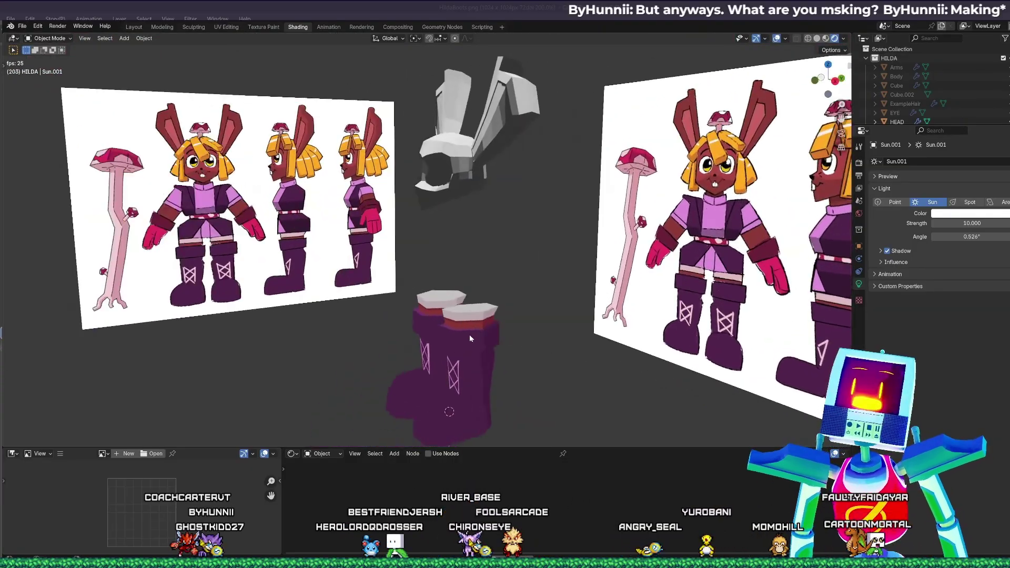
- Select the boots and make room to view the HildaBoots image node in their material
{"action": "left_click", "coordinate": [472, 381]}
{"action": "left_click_drag", "start_coordinate": [411, 445], "coordinate": [424, 322]}
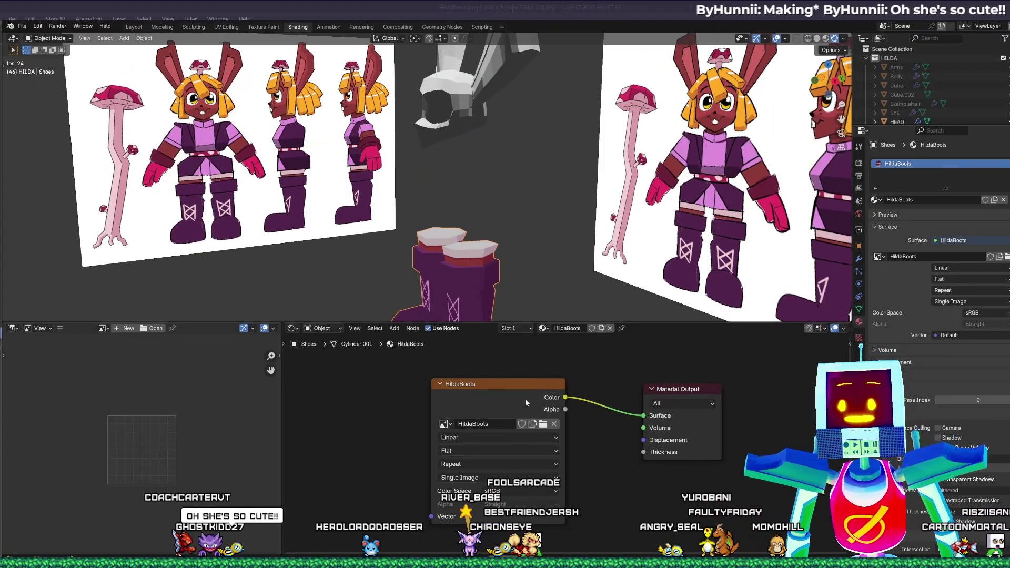
{"action": "left_click", "coordinate": [535, 384]}
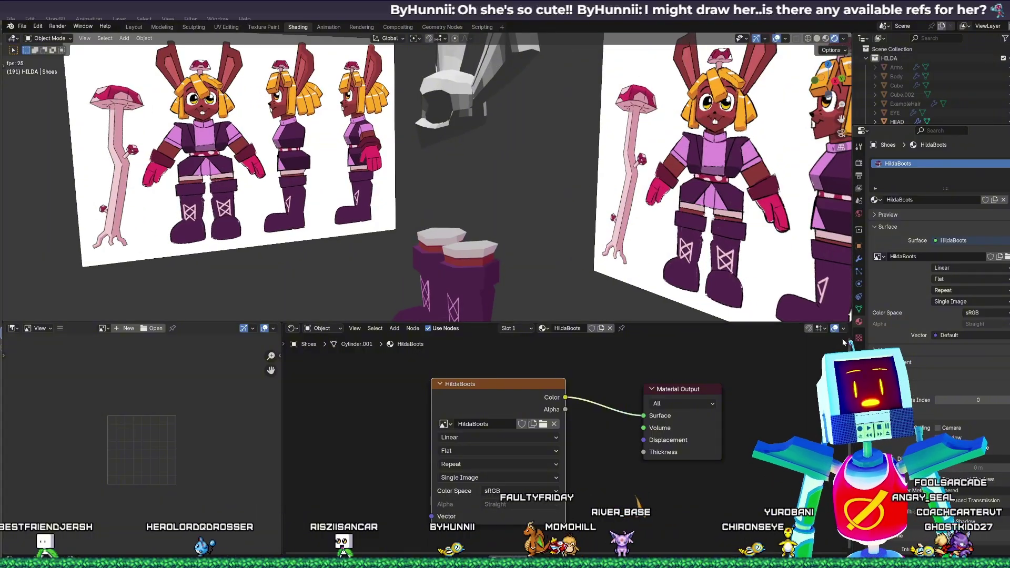
- Hide the Sun and Sun.001 lights and enlarge the 3D viewport around the boots
{"action": "scroll", "coordinate": [926, 84], "scroll_direction": "down", "scroll_amount": 6}
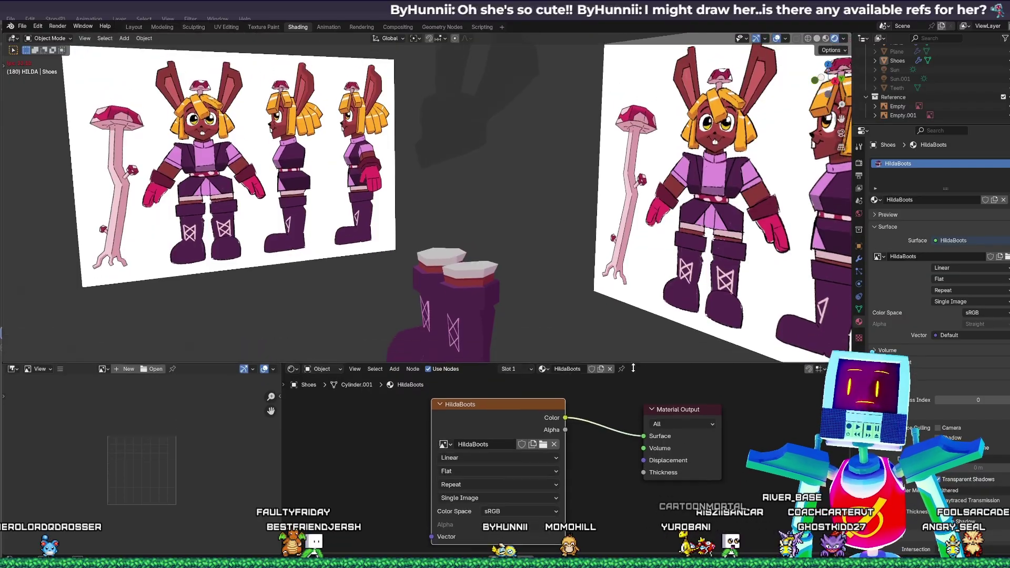
{"action": "left_click_drag", "start_coordinate": [631, 320], "coordinate": [628, 409]}
{"action": "mouse_move", "coordinate": [530, 355]}
{"action": "middle_mouse_down", "text": "shift"}
{"action": "mouse_move", "coordinate": [635, 276]}
{"action": "mouse_move", "coordinate": [711, 268]}
{"action": "mouse_move", "coordinate": [577, 269]}
{"action": "mouse_move", "coordinate": [595, 286]}
{"action": "mouse_move", "coordinate": [565, 267]}
{"action": "mouse_move", "coordinate": [598, 296]}
{"action": "mouse_move", "coordinate": [554, 306]}
{"action": "mouse_move", "coordinate": [578, 315]}
{"action": "mouse_move", "coordinate": [514, 315]}
{"action": "mouse_move", "coordinate": [547, 323]}
{"action": "middle_mouse_up", "text": "shift"}
{"action": "scroll", "coordinate": [577, 276], "scroll_direction": "up", "scroll_amount": 3}
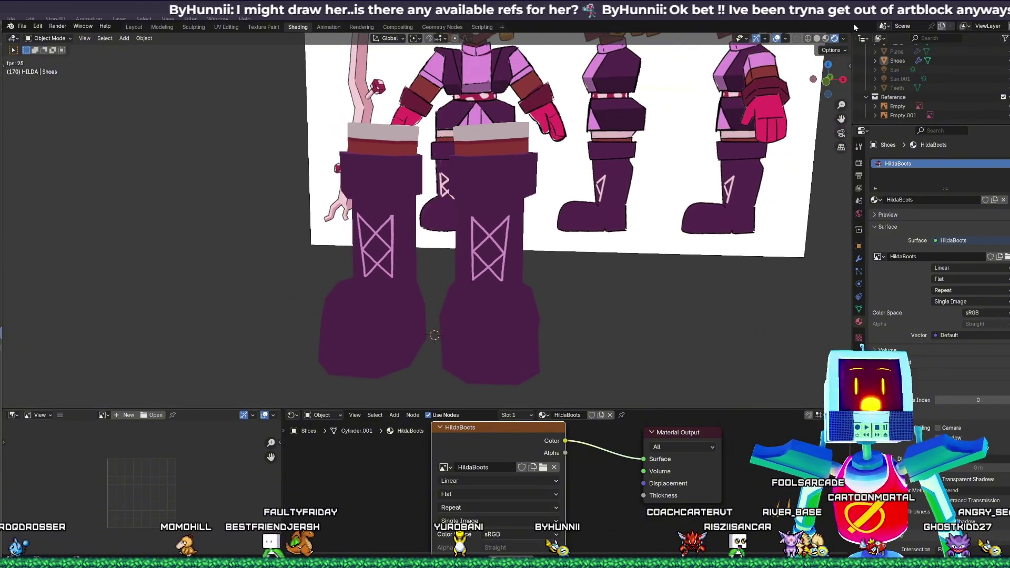
- Check the boots in Solid shading and set the viewport to Material Preview
{"action": "left_click", "coordinate": [819, 40]}
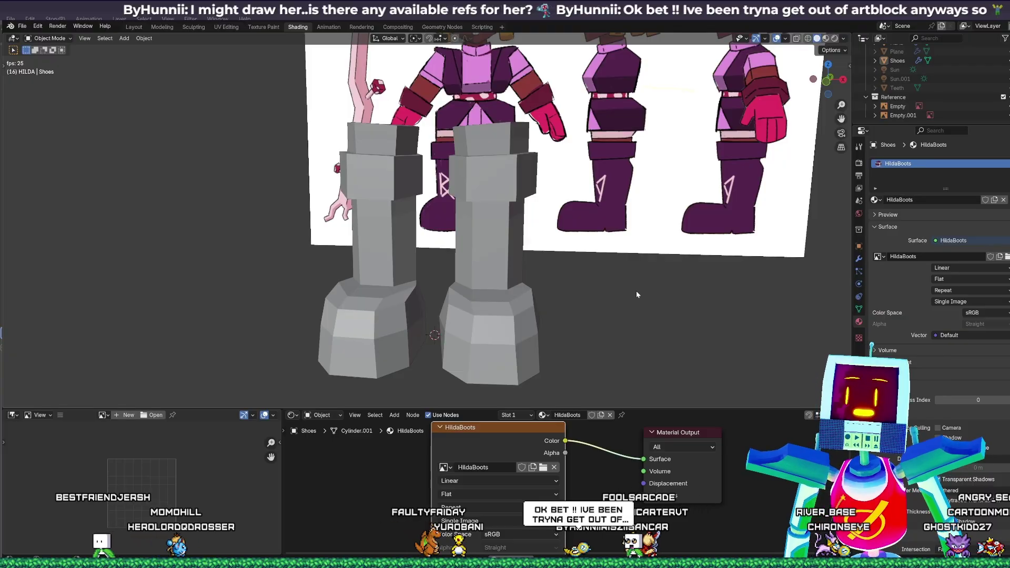
{"action": "middle_click_drag", "start_coordinate": [636, 291], "coordinate": [600, 291]}
{"action": "left_click", "coordinate": [826, 38]}
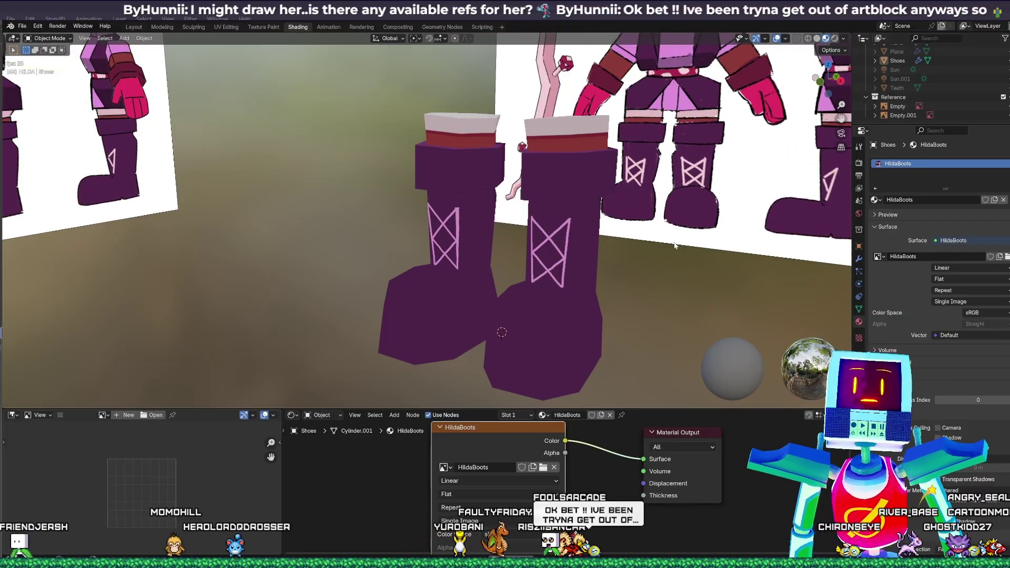
{"action": "middle_click_drag", "start_coordinate": [837, 127], "coordinate": [790, 192], "text": "shift"}
{"action": "scroll", "coordinate": [955, 79], "scroll_direction": "up", "scroll_amount": 5}
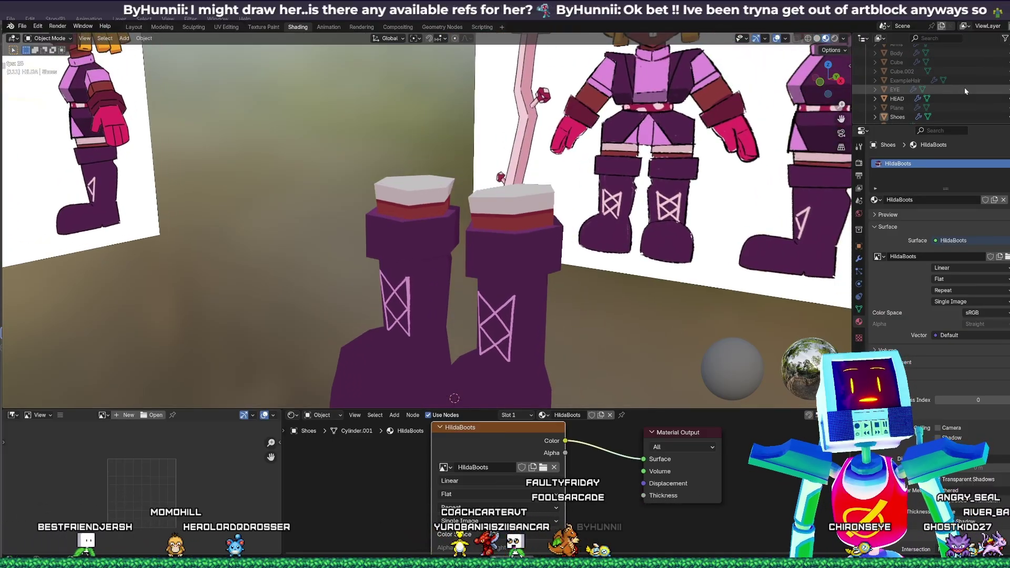
- Unhide the Body object above the boots and open its mesh in Edit Mode
{"action": "left_click", "coordinate": [1008, 76]}
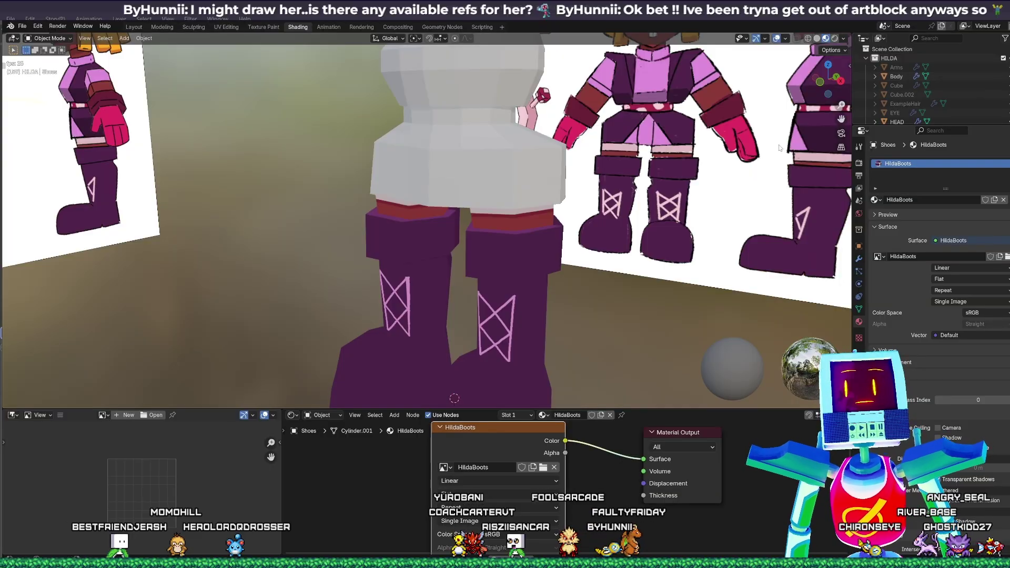
{"action": "middle_click_drag", "start_coordinate": [647, 153], "coordinate": [617, 300], "text": "shift"}
{"action": "middle_click_drag", "start_coordinate": [617, 300], "coordinate": [597, 247]}
{"action": "left_click", "coordinate": [479, 301]}
{"action": "key", "text": "Tab"}
- Select the outer edge loop along the skirt's lower hem on the Body mesh and mark it as a seam
{"action": "left_click", "coordinate": [590, 269], "text": "alt"}
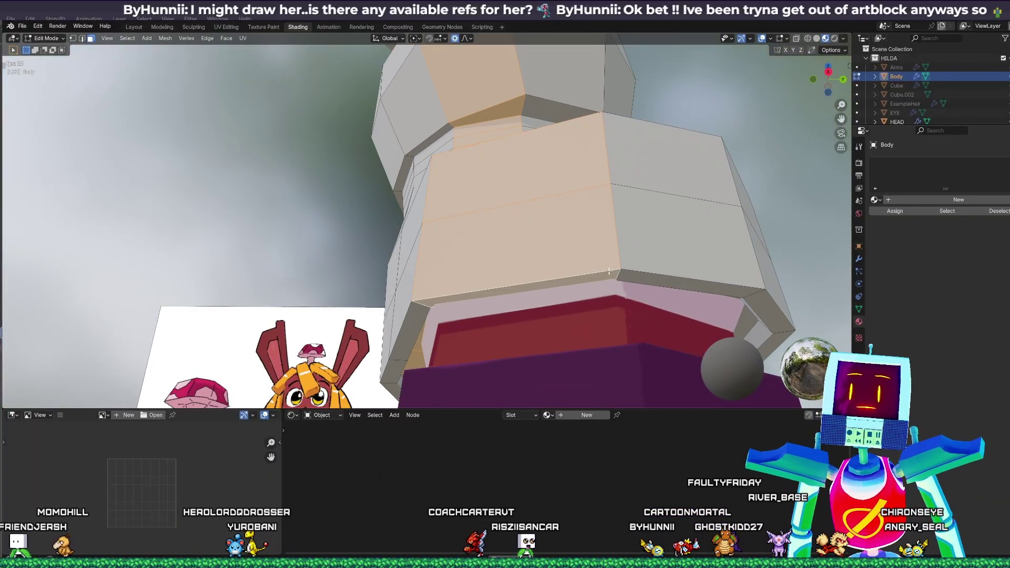
{"action": "key", "text": "2"}
{"action": "left_click", "coordinate": [629, 266], "text": "alt"}
{"action": "middle_click_drag", "start_coordinate": [629, 267], "coordinate": [627, 266]}
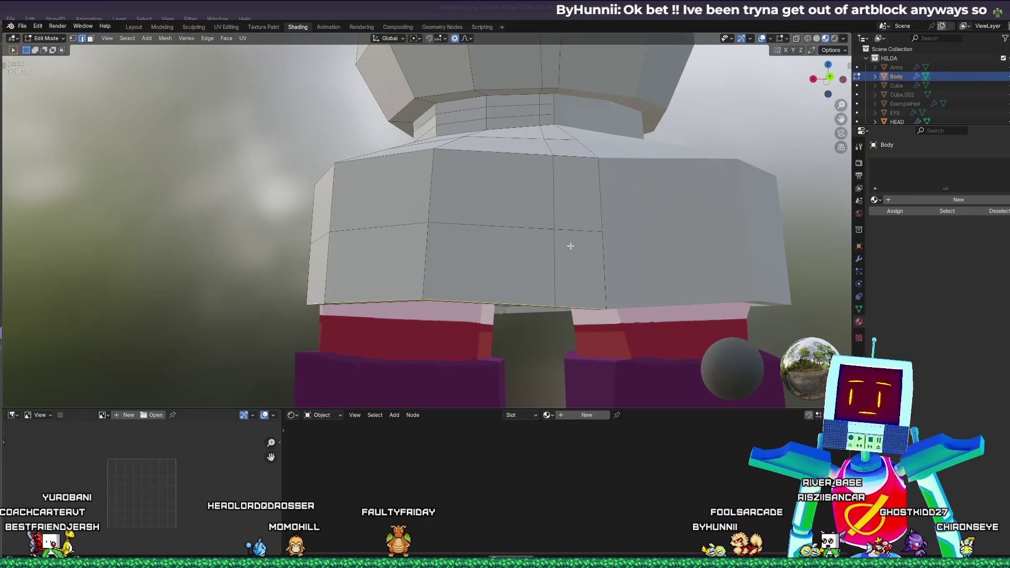
{"action": "middle_click_drag", "start_coordinate": [612, 280], "coordinate": [483, 293]}
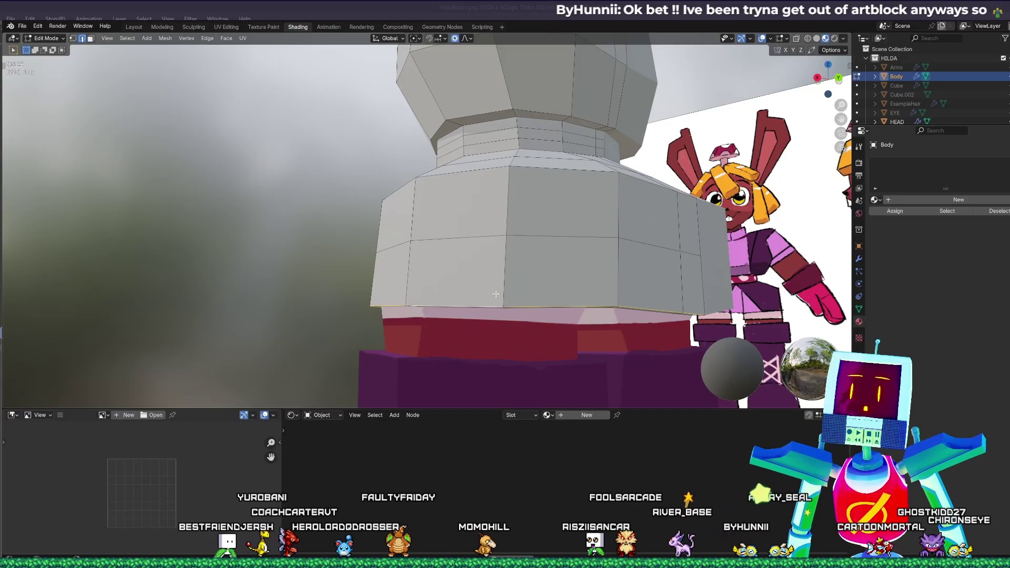
{"action": "middle_click_drag", "start_coordinate": [511, 289], "coordinate": [523, 237]}
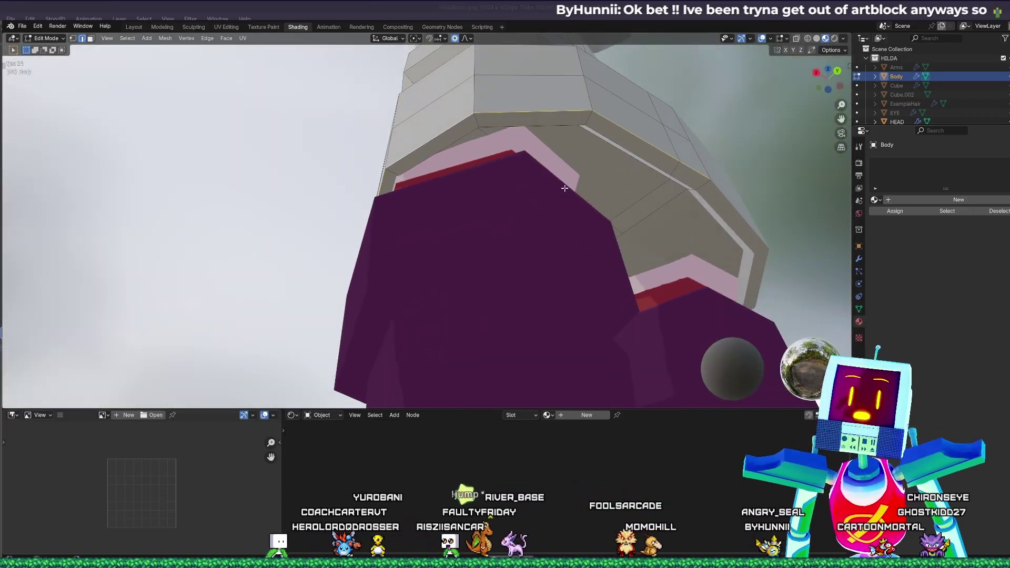
{"action": "middle_click_drag", "start_coordinate": [566, 188], "coordinate": [591, 288]}
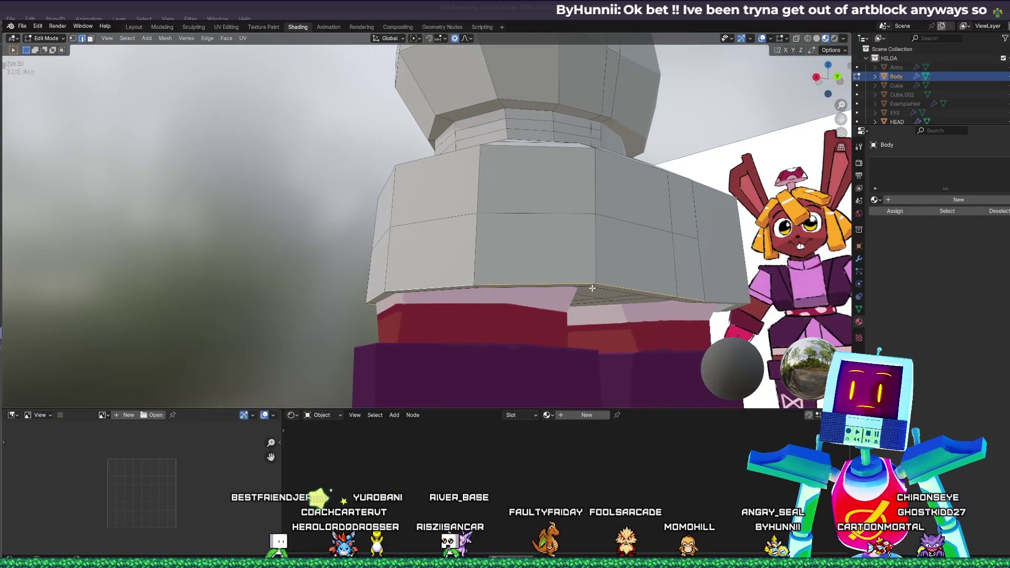
{"action": "scroll", "coordinate": [566, 286], "scroll_direction": "up", "scroll_amount": 1}
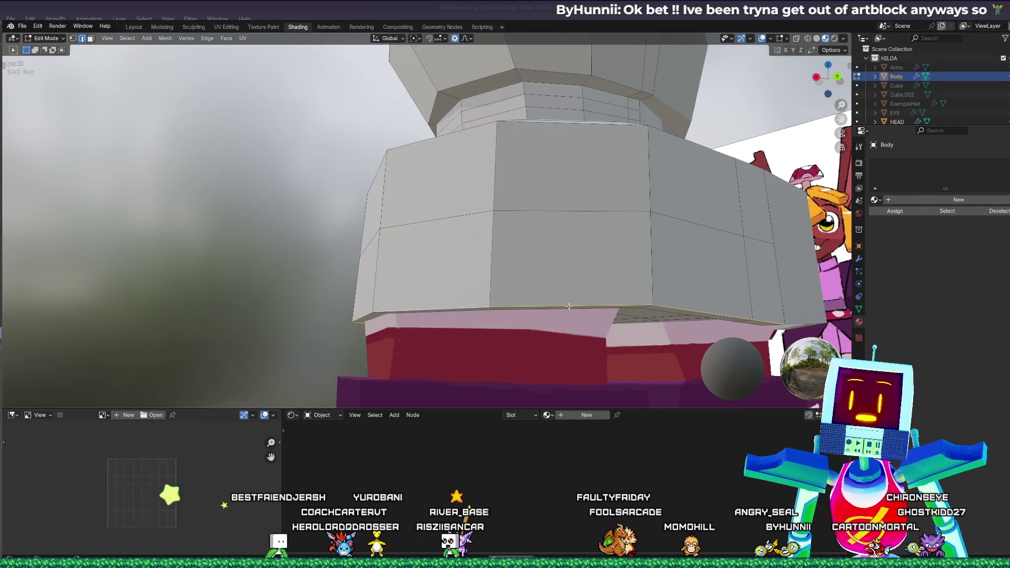
{"action": "right_click", "coordinate": [569, 306]}
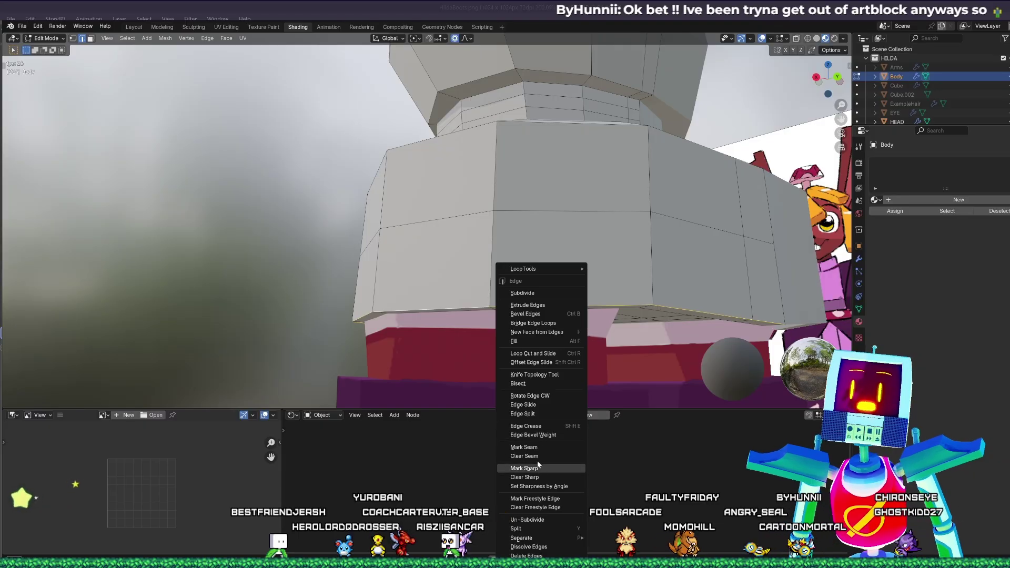
{"action": "left_click", "coordinate": [526, 447]}
{"action": "left_click", "coordinate": [570, 288]}
- Select the vertical edge line down the skirt's side, from the waistband to the hem, and mark it as a seam
{"action": "middle_click_drag", "start_coordinate": [652, 273], "coordinate": [691, 294]}
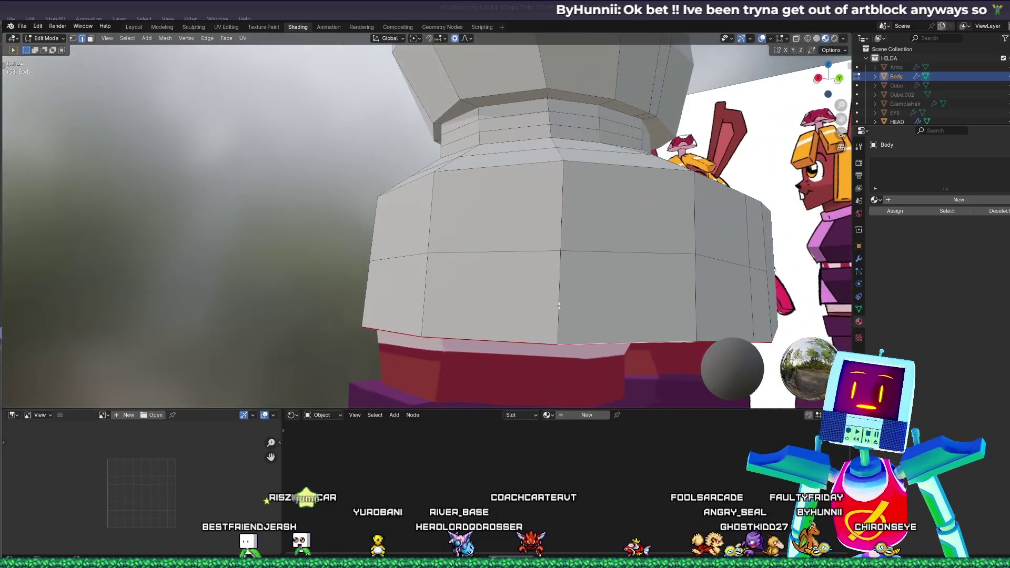
{"action": "middle_click_drag", "start_coordinate": [591, 310], "coordinate": [483, 315]}
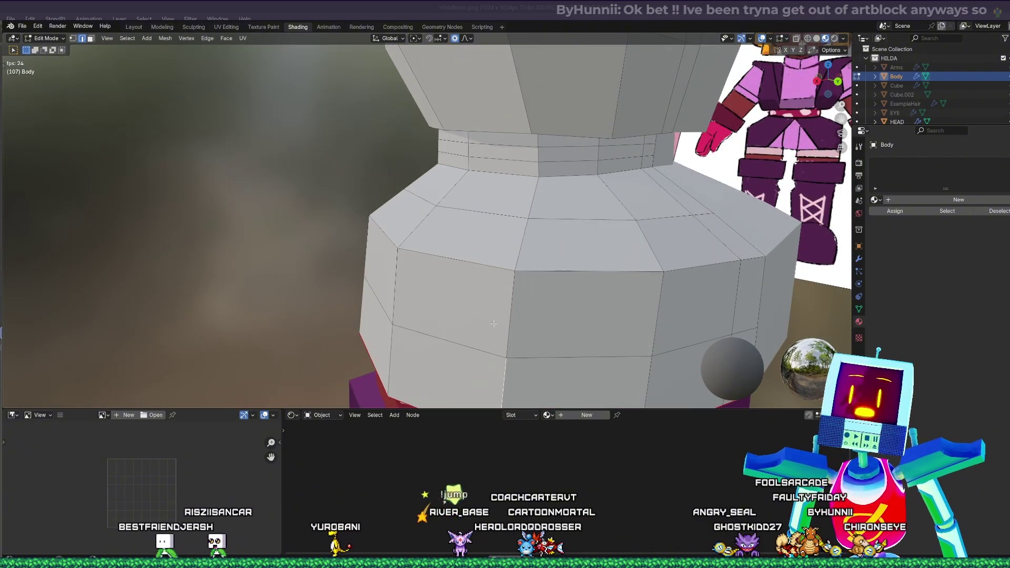
{"action": "left_click", "coordinate": [531, 209], "text": "alt"}
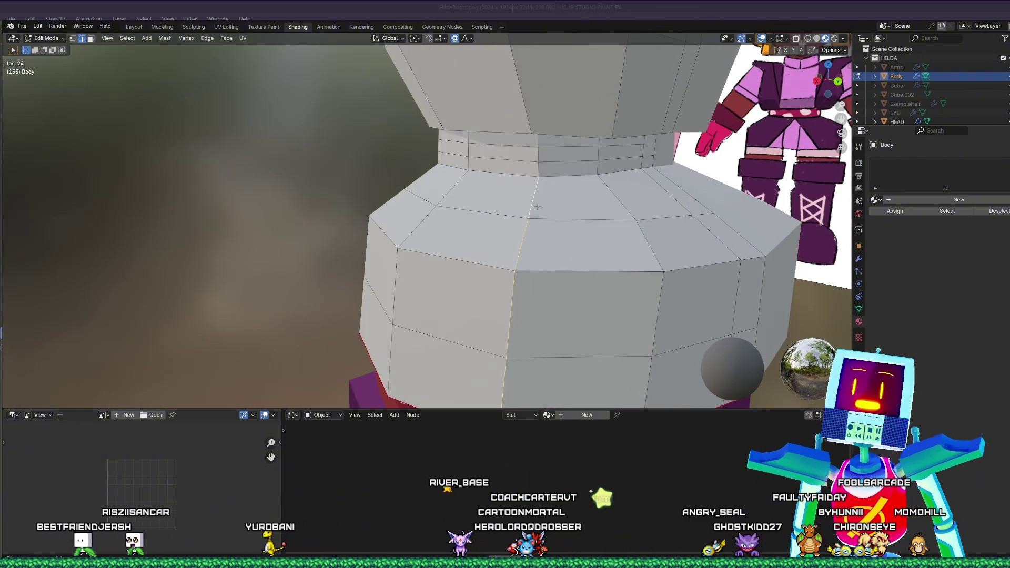
{"action": "middle_click_drag", "start_coordinate": [531, 208], "coordinate": [602, 241]}
{"action": "right_click", "coordinate": [506, 233]}
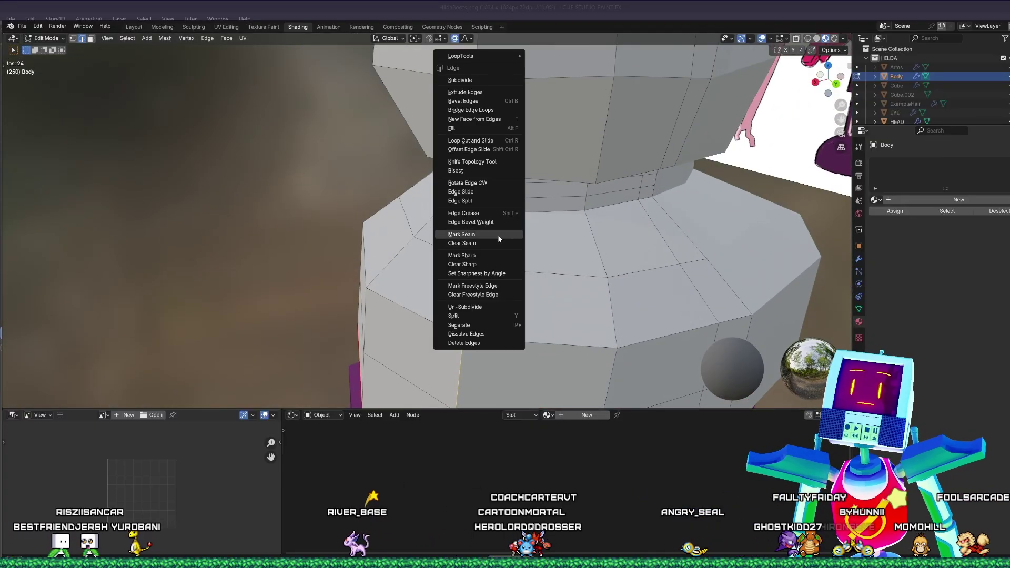
{"action": "left_click", "coordinate": [498, 235]}
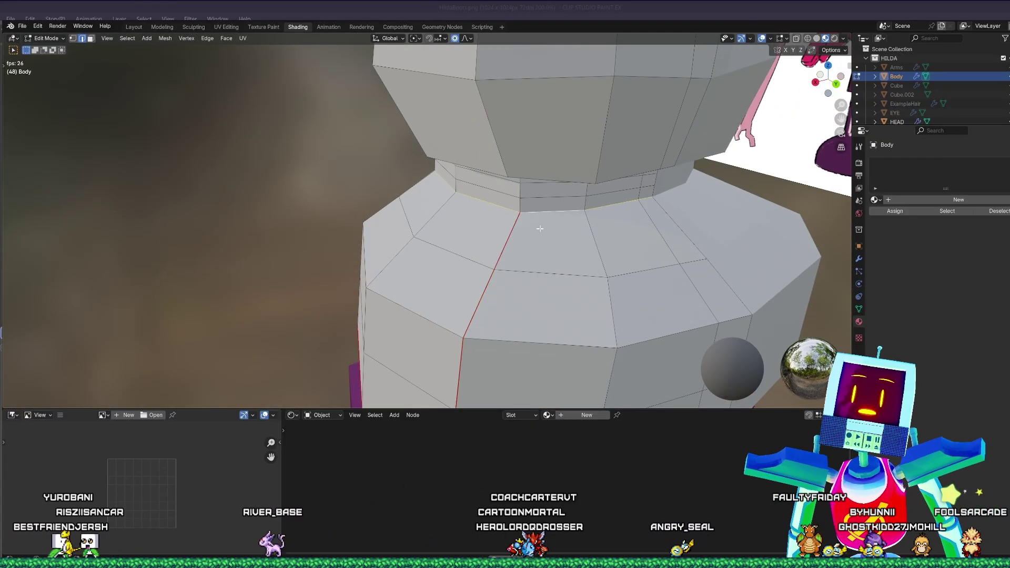
- Mark the edge loop where the skirt meets the bottom of the waistband as a seam
{"action": "middle_click_drag", "start_coordinate": [540, 228], "coordinate": [678, 220]}
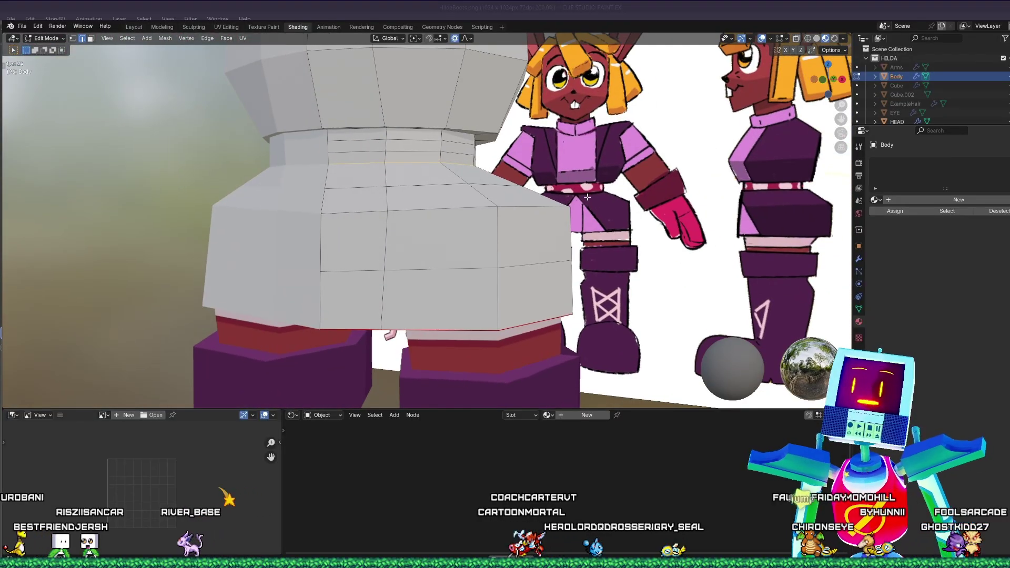
{"action": "middle_click_drag", "start_coordinate": [588, 196], "coordinate": [679, 256]}
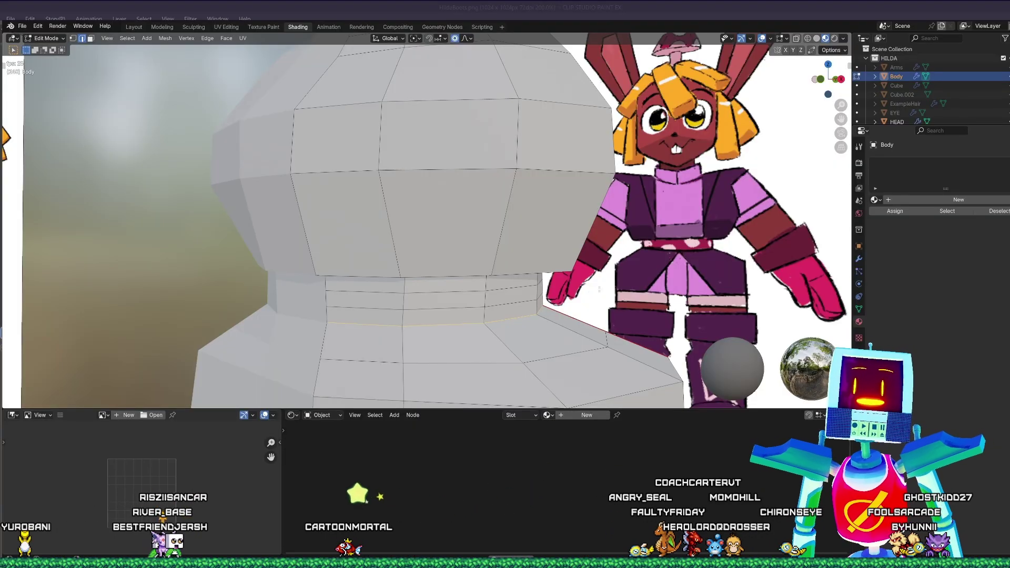
{"action": "right_click", "coordinate": [501, 323]}
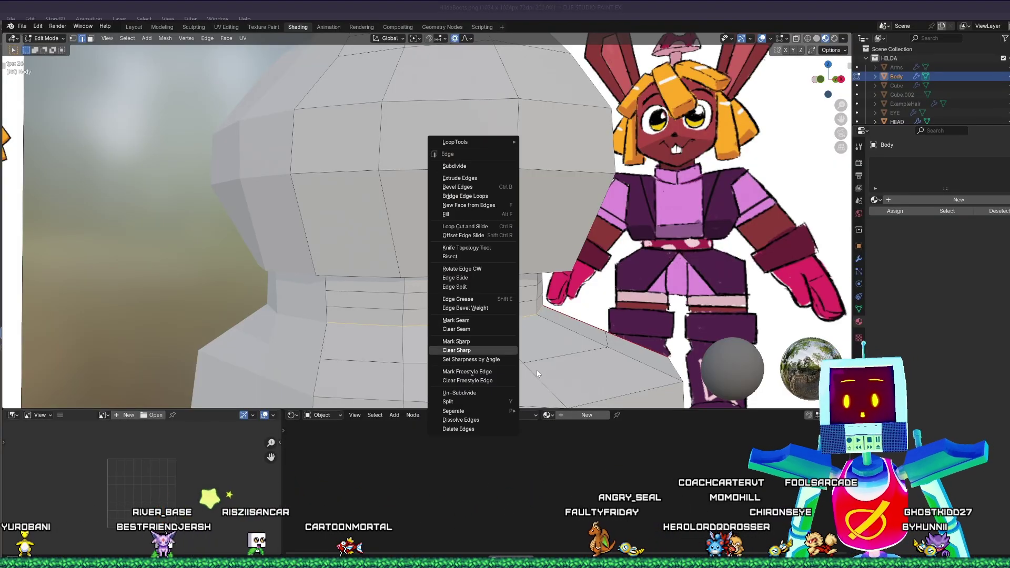
{"action": "left_click", "coordinate": [488, 320]}
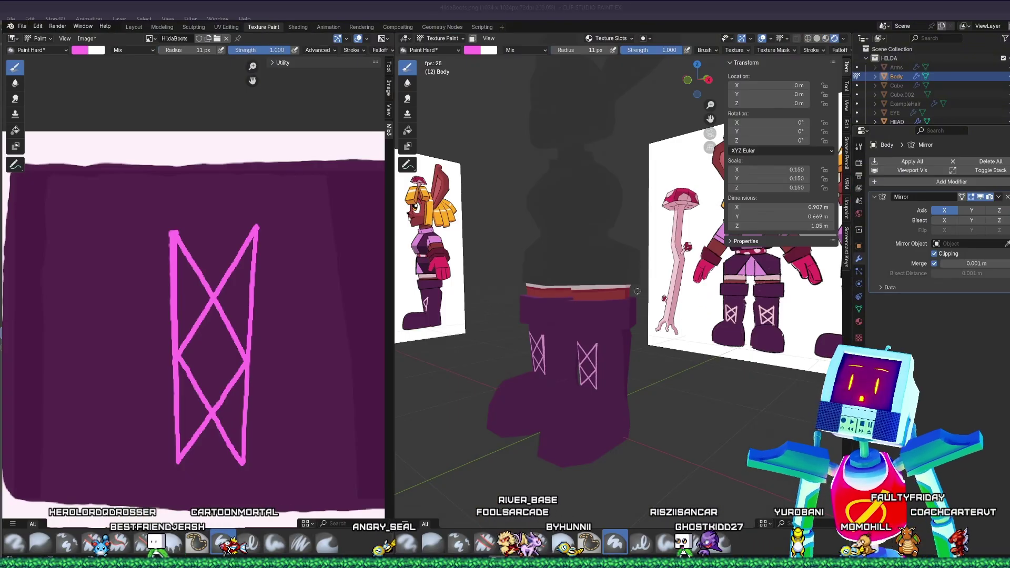
- In the Texture Paint workspace, set the 3D viewport to Solid shading and open the Body mesh in Edit Mode
{"action": "scroll", "coordinate": [637, 291], "scroll_direction": "up", "scroll_amount": 3}
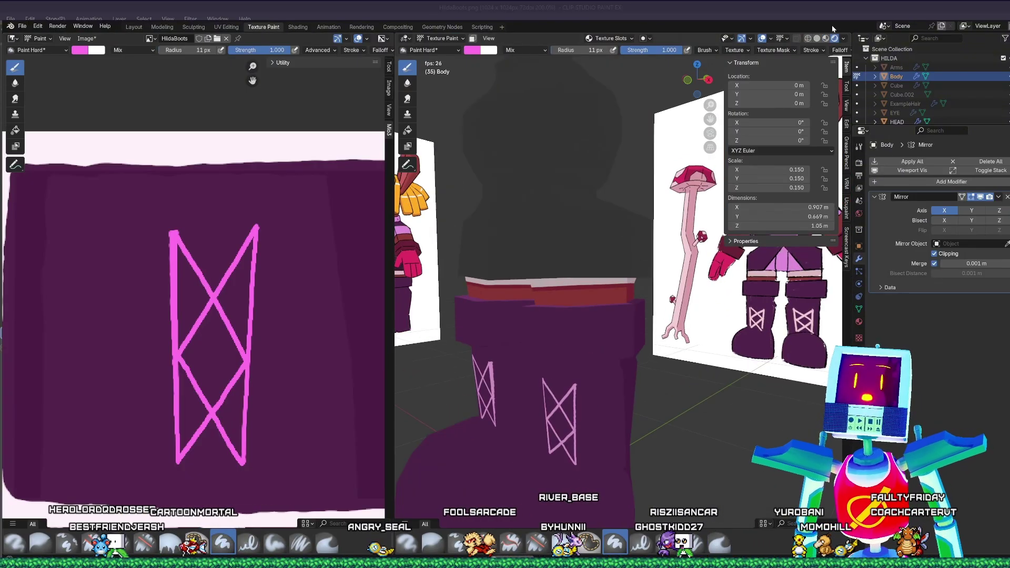
{"action": "left_click", "coordinate": [824, 40]}
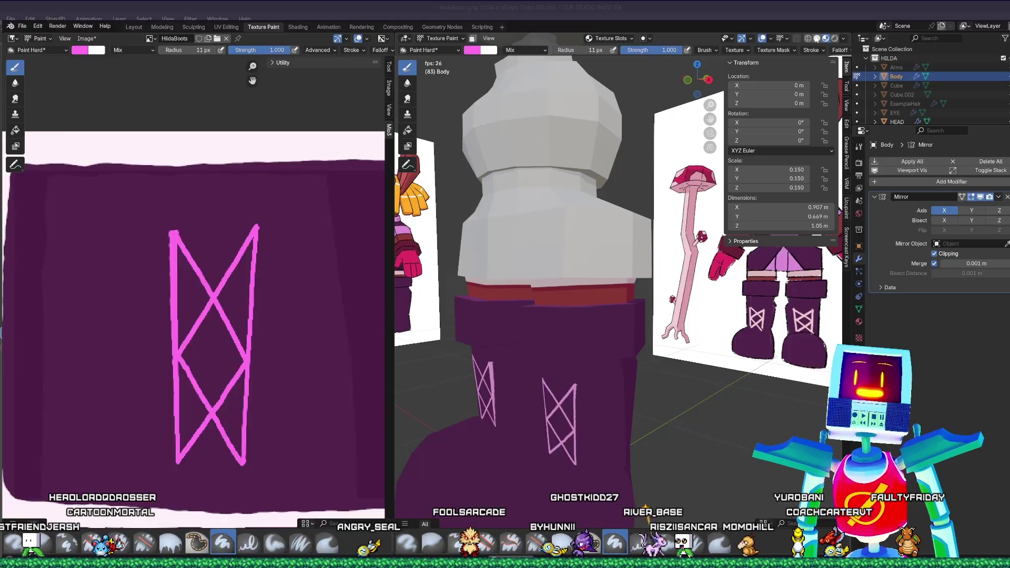
{"action": "left_click", "coordinate": [817, 39]}
{"action": "middle_click_drag", "start_coordinate": [550, 187], "coordinate": [583, 296], "text": "shift"}
{"action": "key", "text": "Tab"}
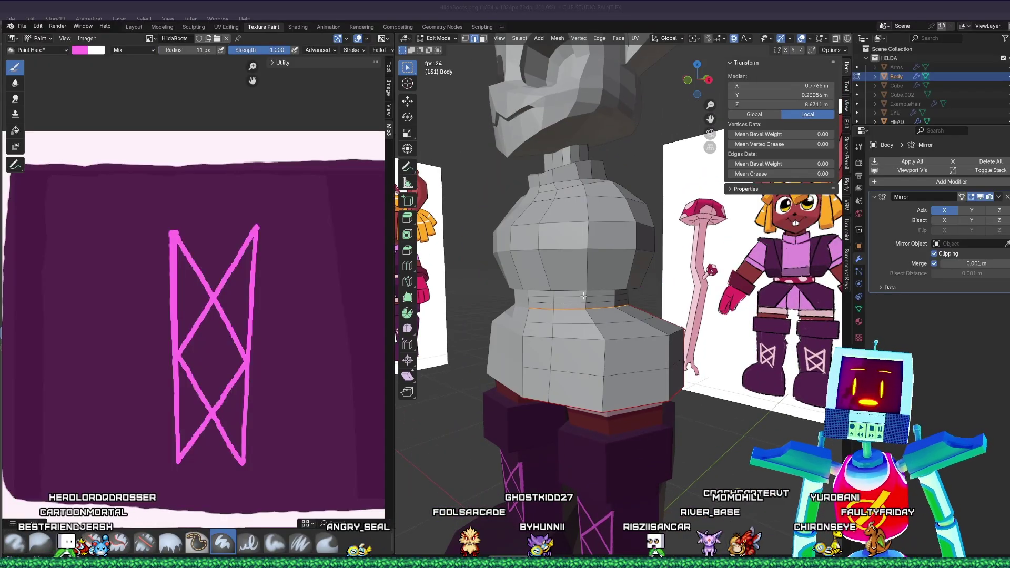
- Select the vertical edges on the waistband's side, in line with the skirt's side seam, and mark them as a seam
{"action": "middle_click_drag", "start_coordinate": [625, 324], "coordinate": [694, 281]}
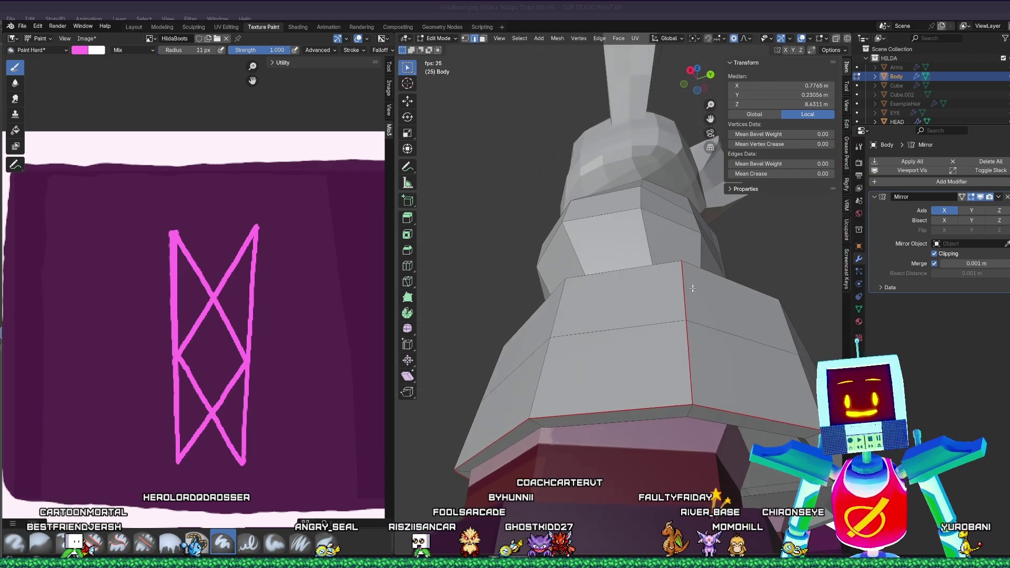
{"action": "mouse_move", "coordinate": [726, 403]}
{"action": "middle_mouse_down"}
{"action": "mouse_move", "coordinate": [733, 348]}
{"action": "mouse_move", "coordinate": [735, 392]}
{"action": "middle_mouse_up"}
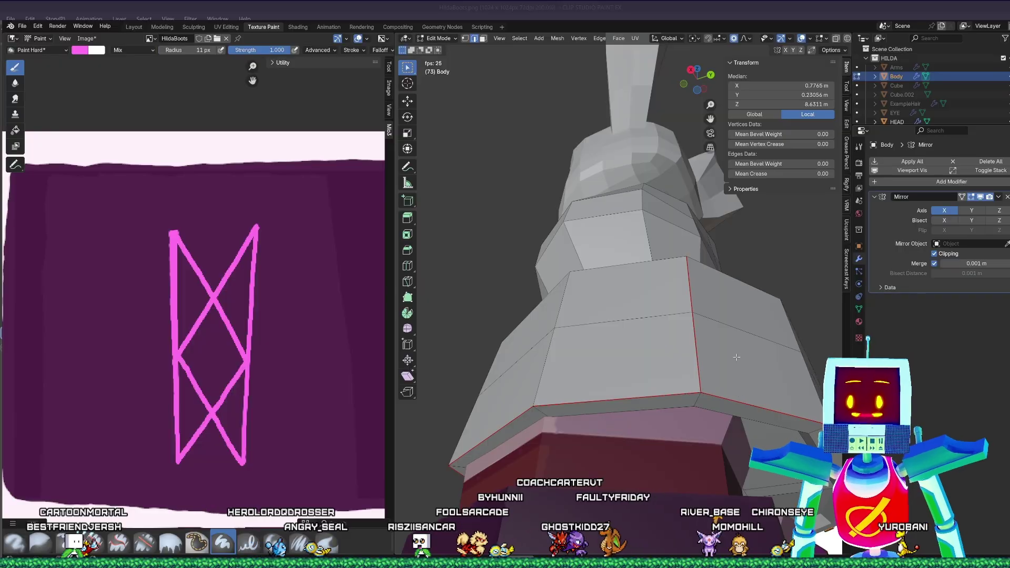
{"action": "middle_click_drag", "start_coordinate": [736, 357], "coordinate": [588, 437]}
{"action": "middle_click_drag", "start_coordinate": [649, 453], "coordinate": [644, 421]}
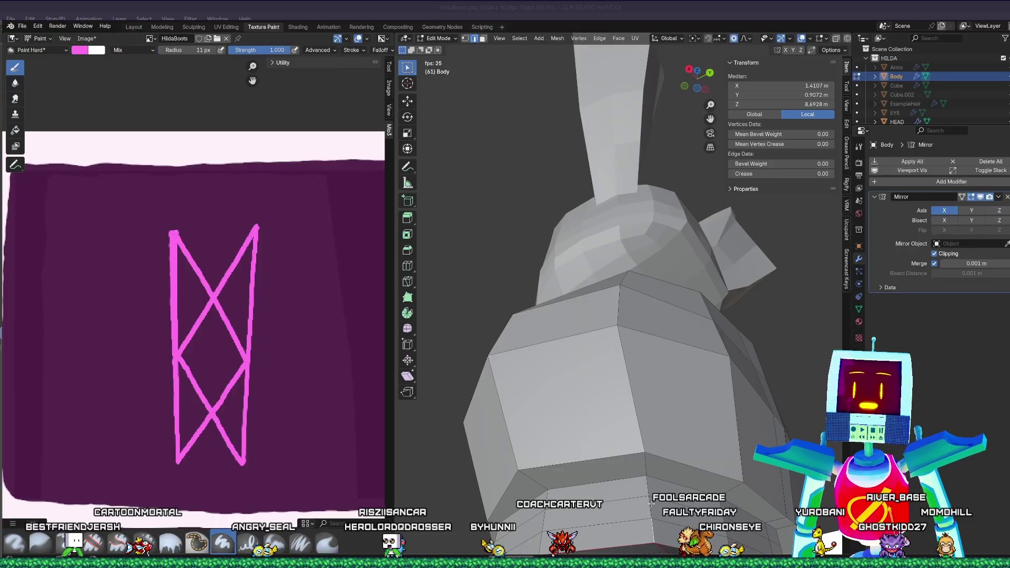
{"action": "right_click", "coordinate": [648, 483]}
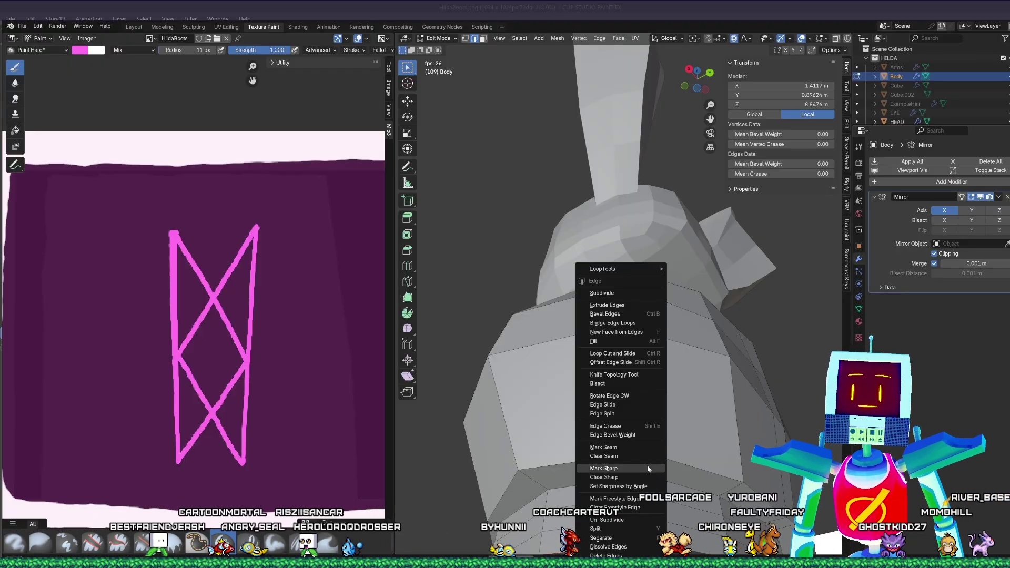
{"action": "left_click", "coordinate": [651, 453]}
- Select the line of side edges running up the torso from the top of the waistband to the shoulder
{"action": "middle_click_drag", "start_coordinate": [651, 454], "coordinate": [617, 524]}
{"action": "middle_click_drag", "start_coordinate": [607, 417], "coordinate": [701, 364]}
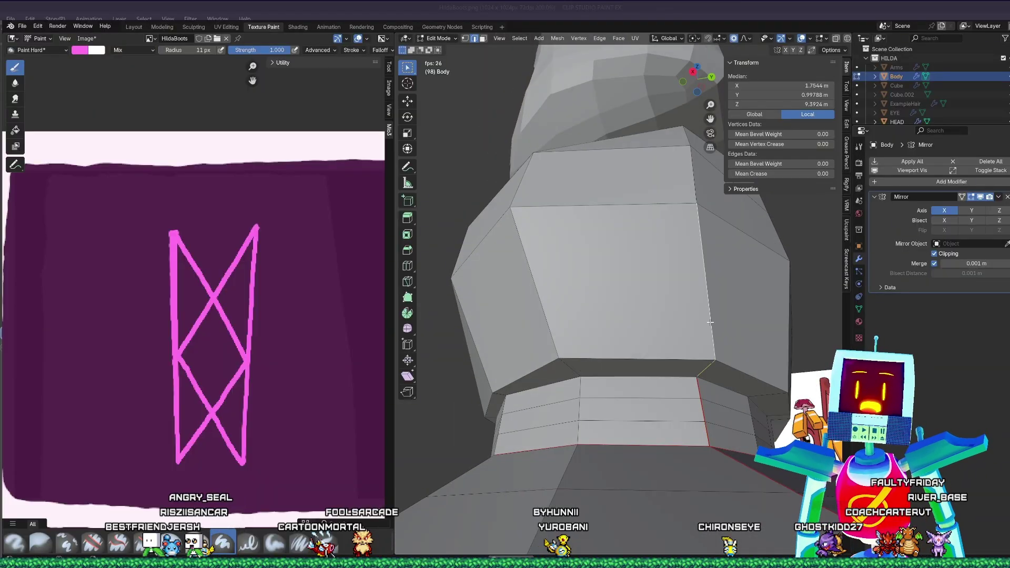
{"action": "middle_click_drag", "start_coordinate": [710, 322], "coordinate": [686, 318]}
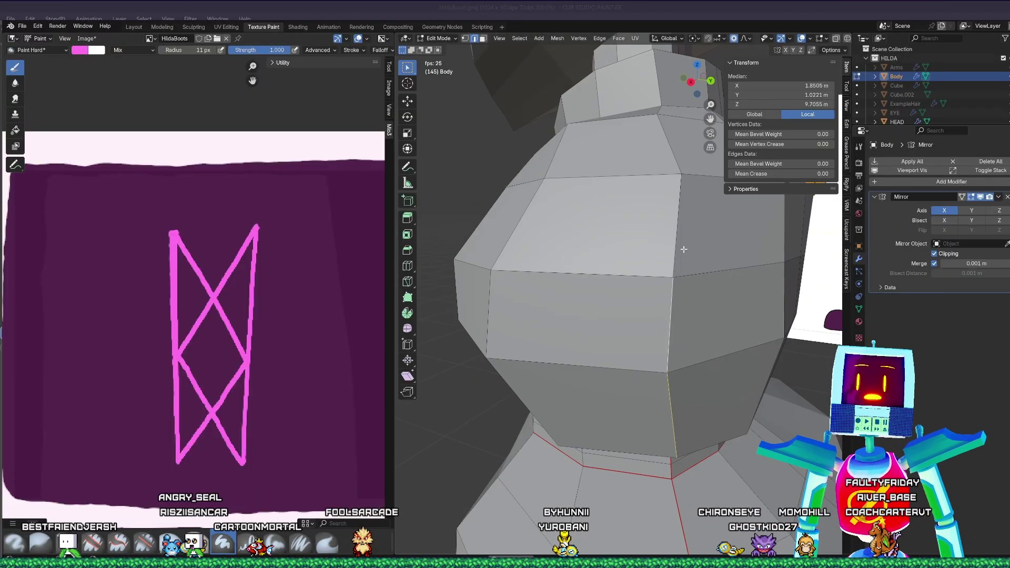
{"action": "middle_click_drag", "start_coordinate": [683, 250], "coordinate": [726, 271]}
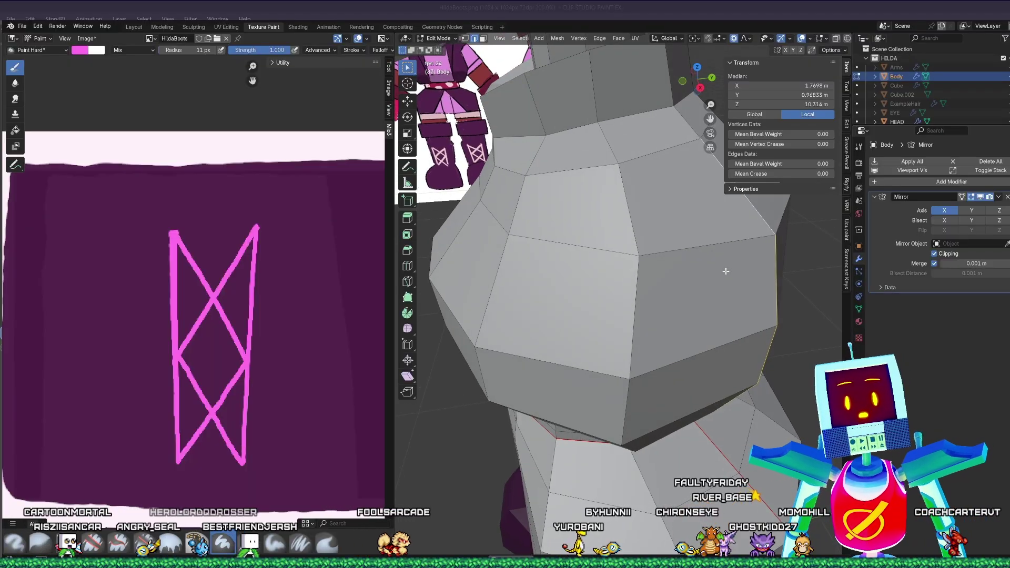
{"action": "middle_click_drag", "start_coordinate": [726, 270], "coordinate": [686, 278]}
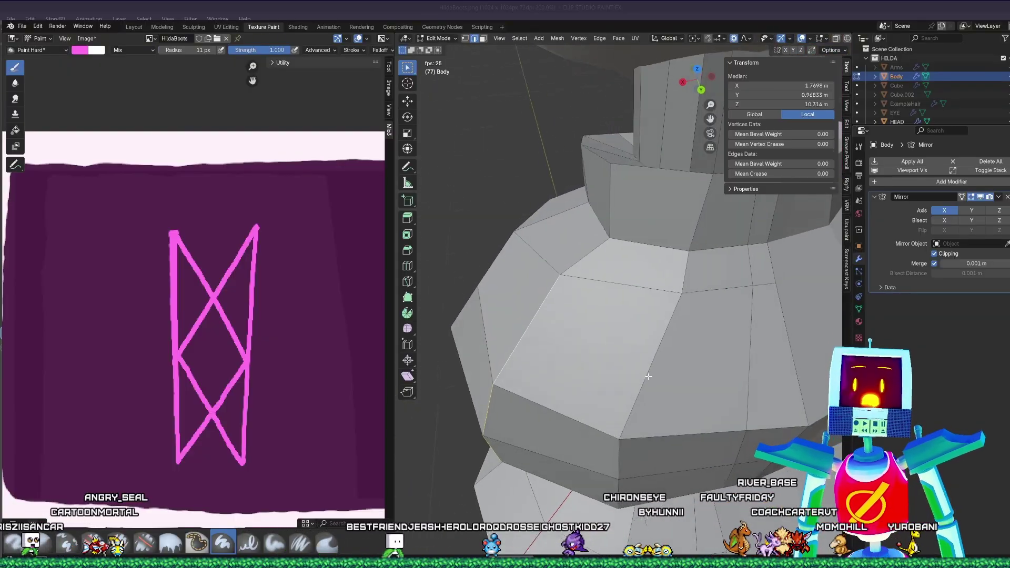
{"action": "middle_click_drag", "start_coordinate": [723, 352], "coordinate": [684, 294]}
{"action": "scroll", "coordinate": [717, 356], "scroll_direction": "down", "scroll_amount": 3}
{"action": "middle_click_drag", "start_coordinate": [774, 302], "coordinate": [679, 348]}
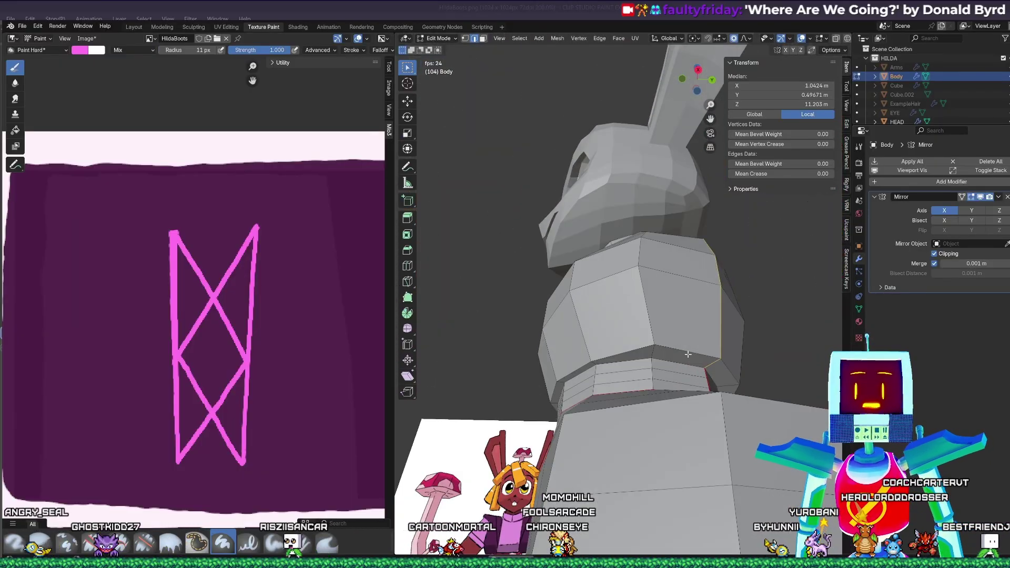
{"action": "scroll", "coordinate": [687, 354], "scroll_direction": "up", "scroll_amount": 3}
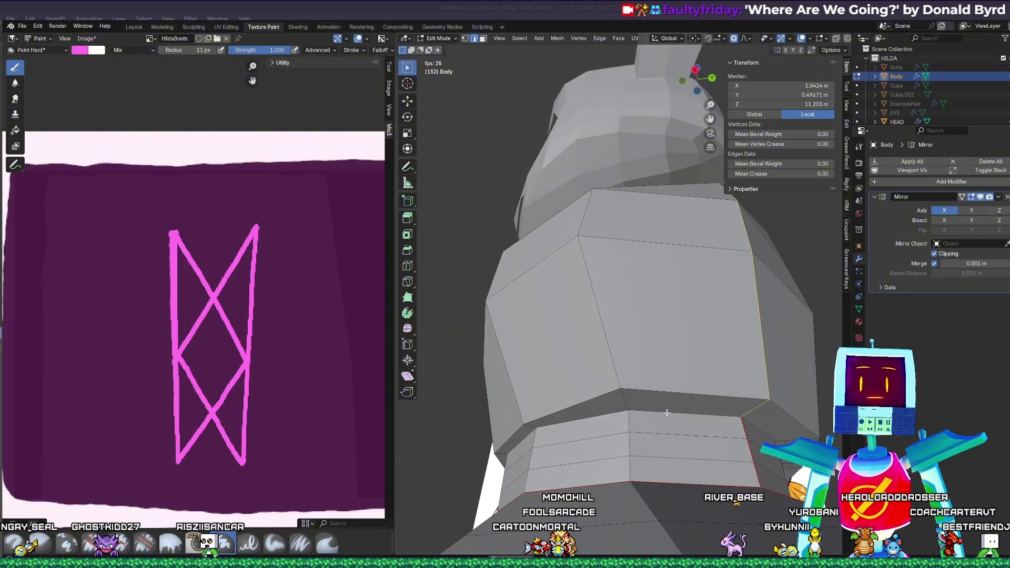
- Add the edge loop at the base of the collar to the selection and hide the HEAD object
{"action": "middle_click_drag", "start_coordinate": [682, 400], "coordinate": [655, 365]}
{"action": "scroll", "coordinate": [585, 327], "scroll_direction": "up", "scroll_amount": 3}
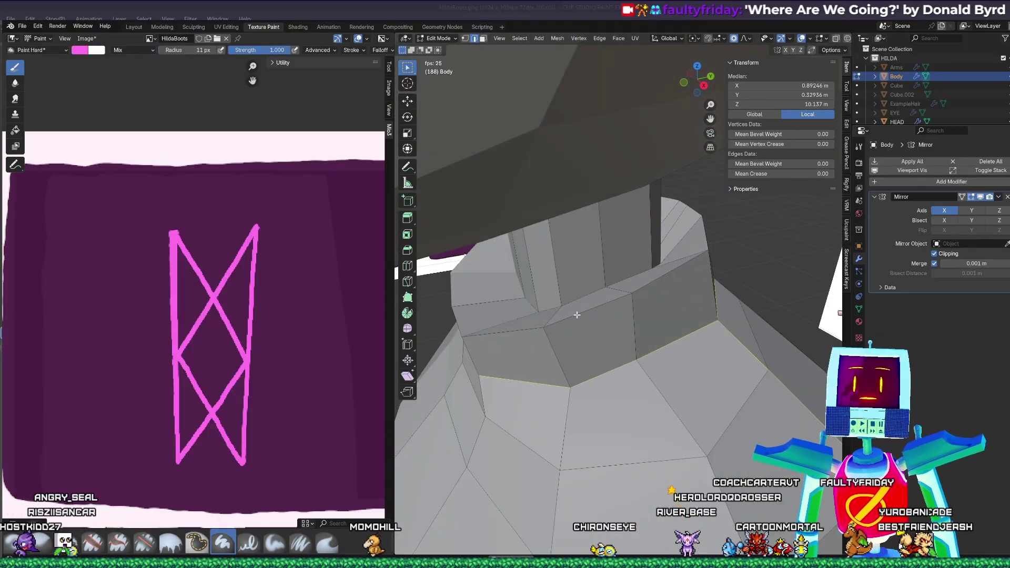
{"action": "middle_click_drag", "start_coordinate": [581, 313], "coordinate": [667, 410]}
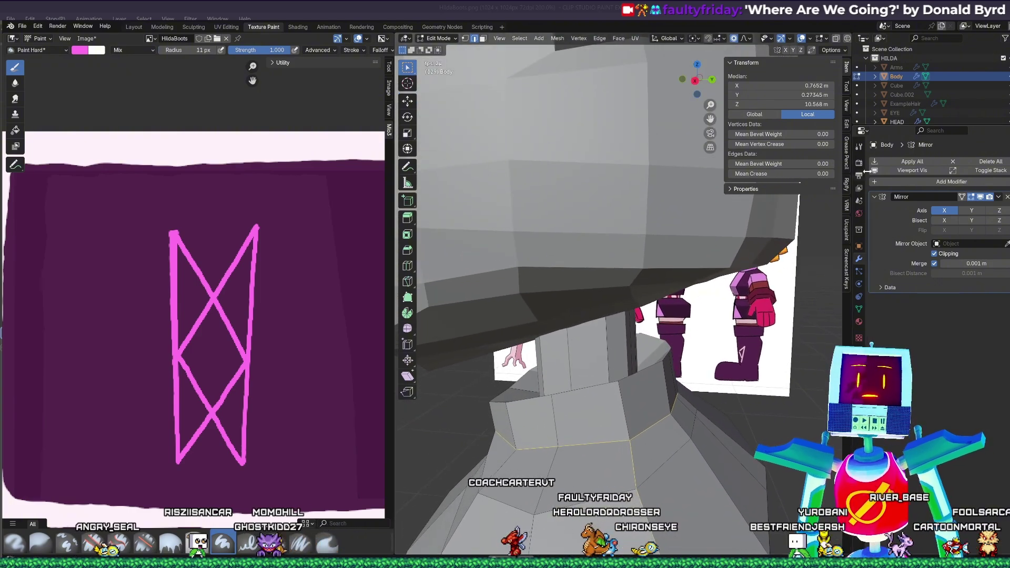
{"action": "left_click", "coordinate": [1008, 121]}
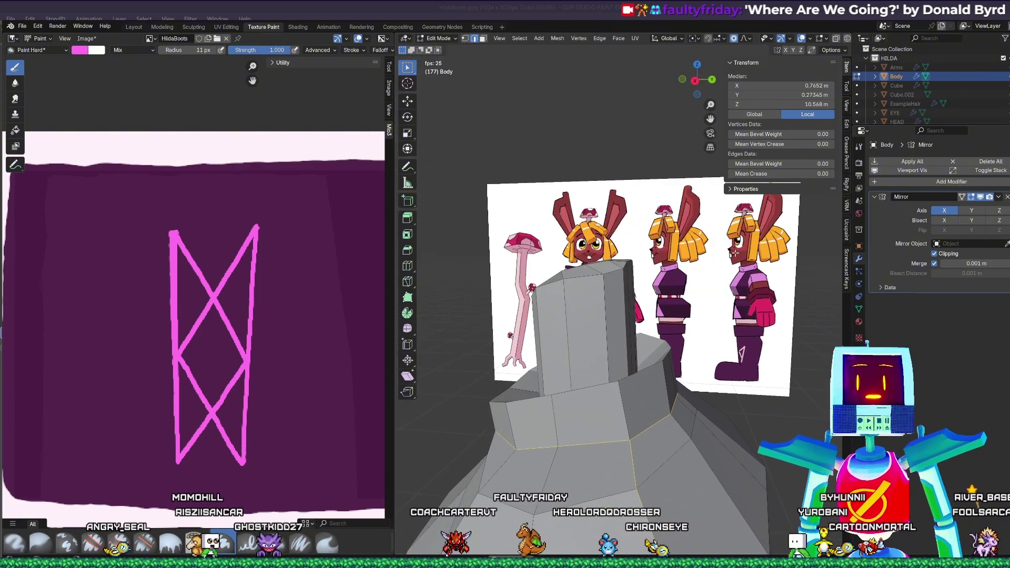
- Extend the edge selection up the side of the collar, around the neck's base, and up the neck to its top edge
{"action": "middle_click_drag", "start_coordinate": [683, 264], "coordinate": [619, 417]}
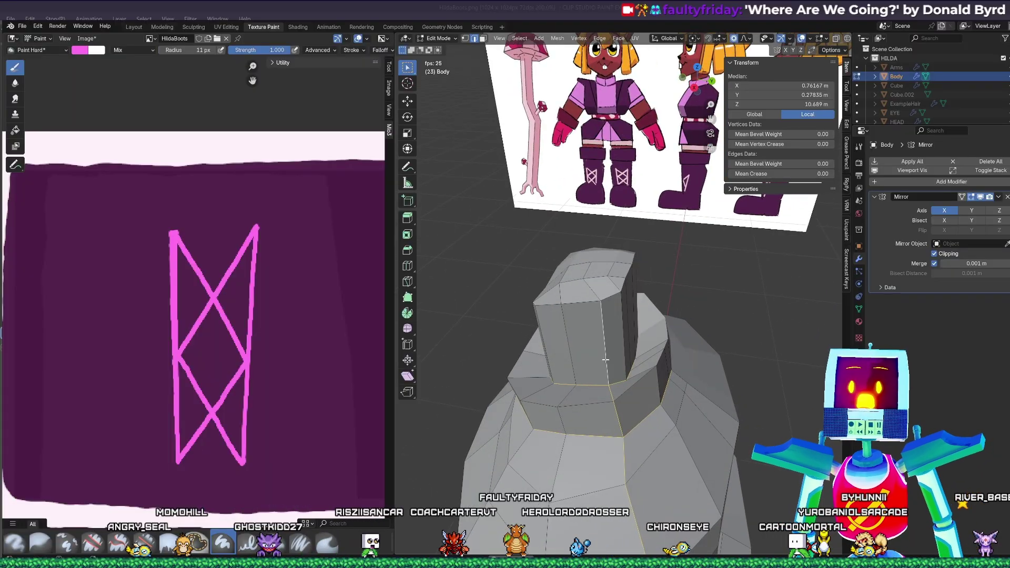
{"action": "middle_click_drag", "start_coordinate": [611, 328], "coordinate": [599, 356]}
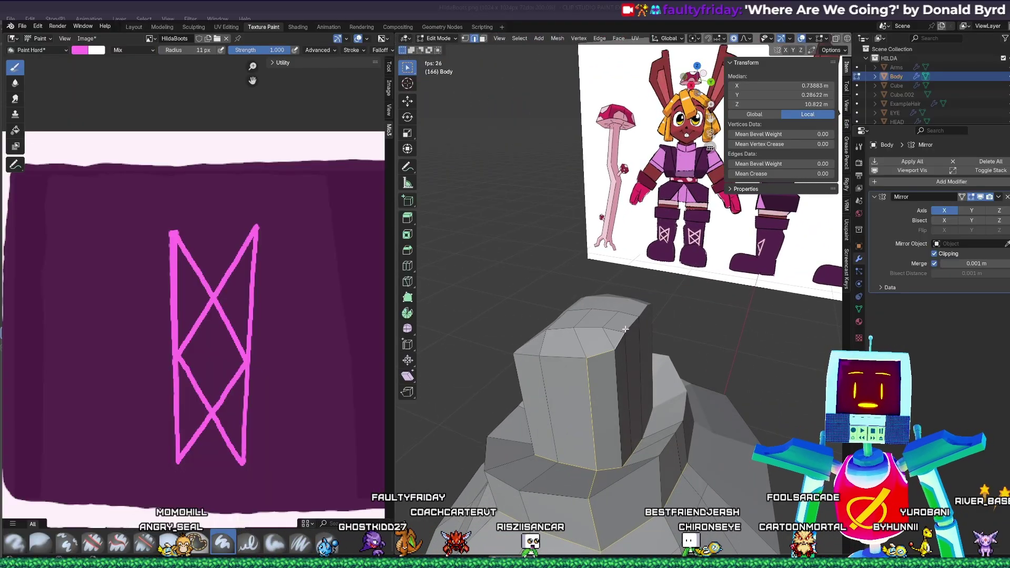
{"action": "middle_click_drag", "start_coordinate": [600, 355], "coordinate": [657, 334]}
{"action": "scroll", "coordinate": [657, 334], "scroll_direction": "up", "scroll_amount": 8}
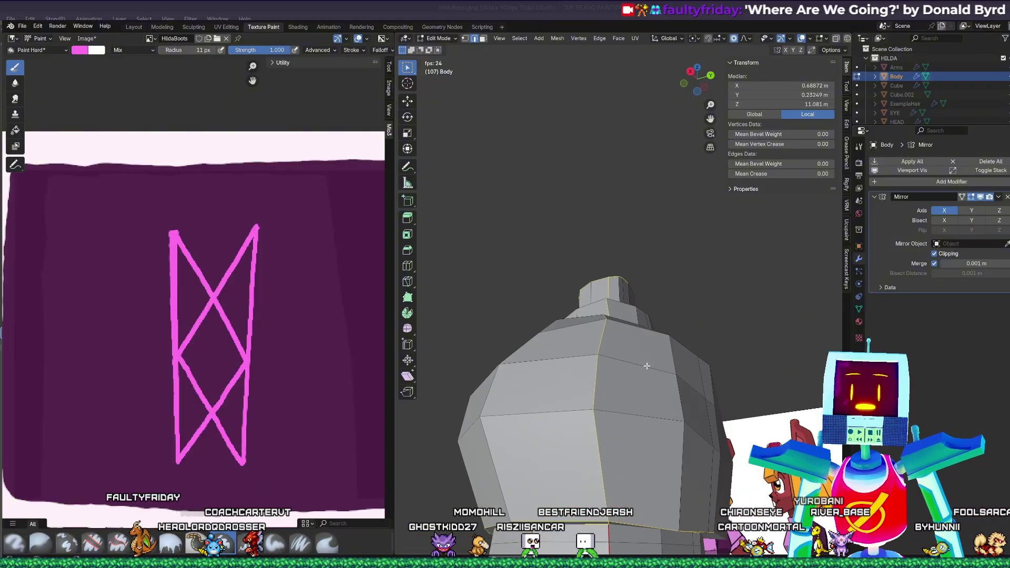
- Add the torso's bottom edge loop above the waistband to the selection and mark all selected edges as seams
{"action": "scroll", "coordinate": [654, 353], "scroll_direction": "down", "scroll_amount": 3}
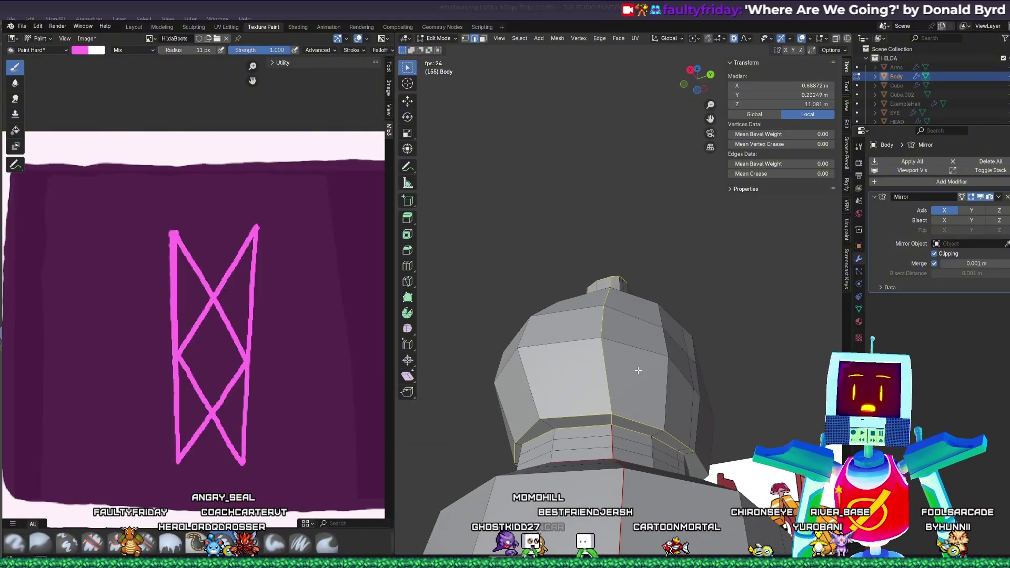
{"action": "scroll", "coordinate": [621, 416], "scroll_direction": "up", "scroll_amount": 2}
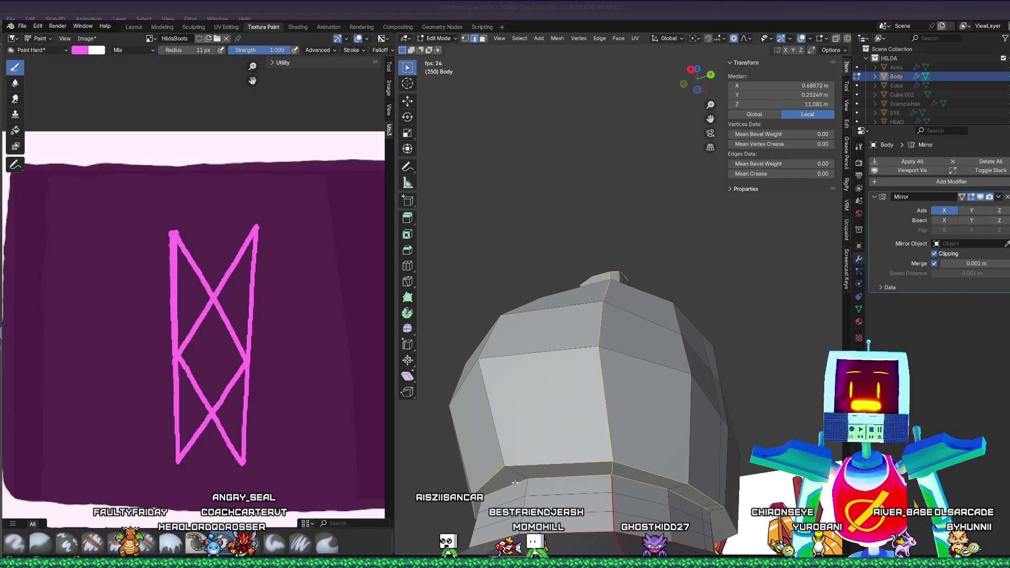
{"action": "middle_click_drag", "start_coordinate": [514, 483], "coordinate": [674, 372]}
{"action": "scroll", "coordinate": [686, 426], "scroll_direction": "up", "scroll_amount": 3}
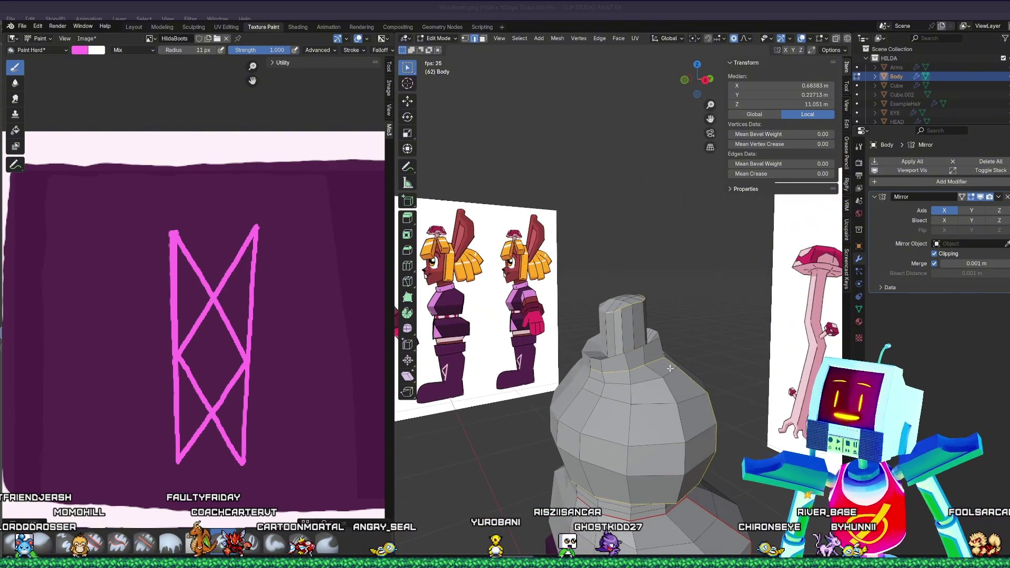
{"action": "key", "text": "m"}
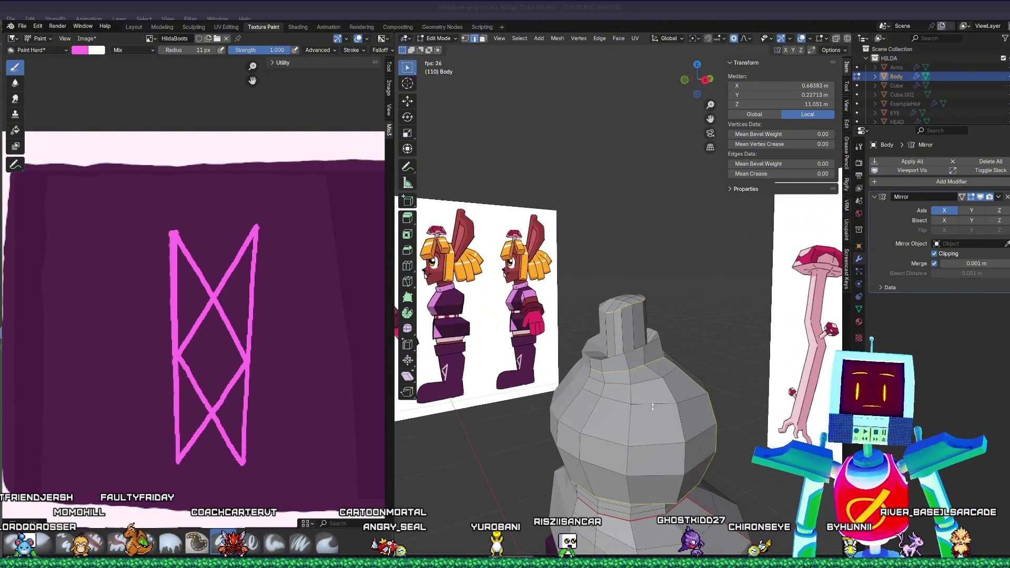
{"action": "right_click", "coordinate": [654, 405]}
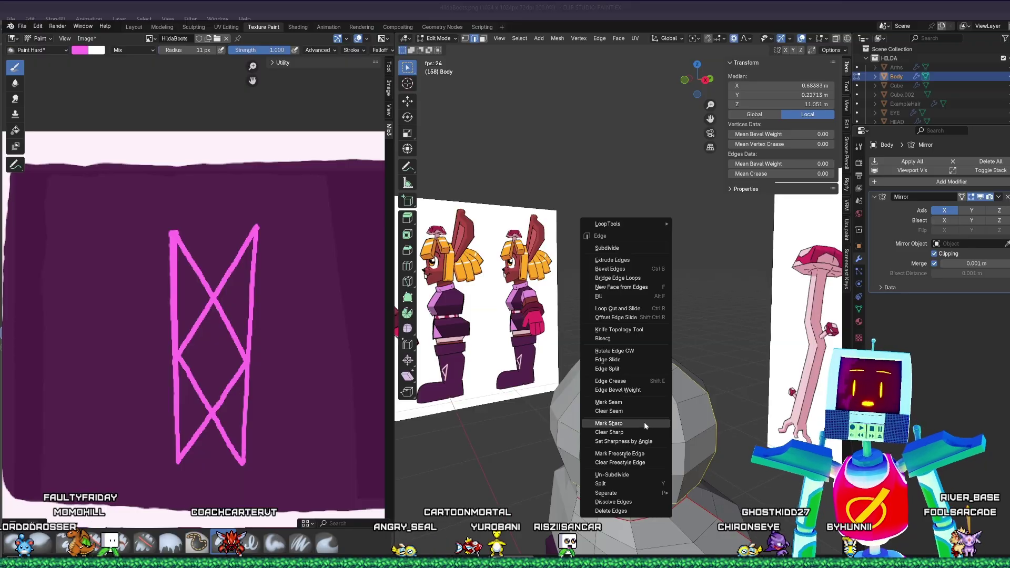
{"action": "left_click", "coordinate": [644, 402]}
- Select the entire Body mesh and widen the image editor so the full texture fits in view
{"action": "middle_click_drag", "start_coordinate": [777, 392], "coordinate": [695, 436]}
{"action": "left_click", "coordinate": [744, 397]}
{"action": "key", "text": "a"}
{"action": "middle_click_drag", "start_coordinate": [611, 439], "coordinate": [665, 413]}
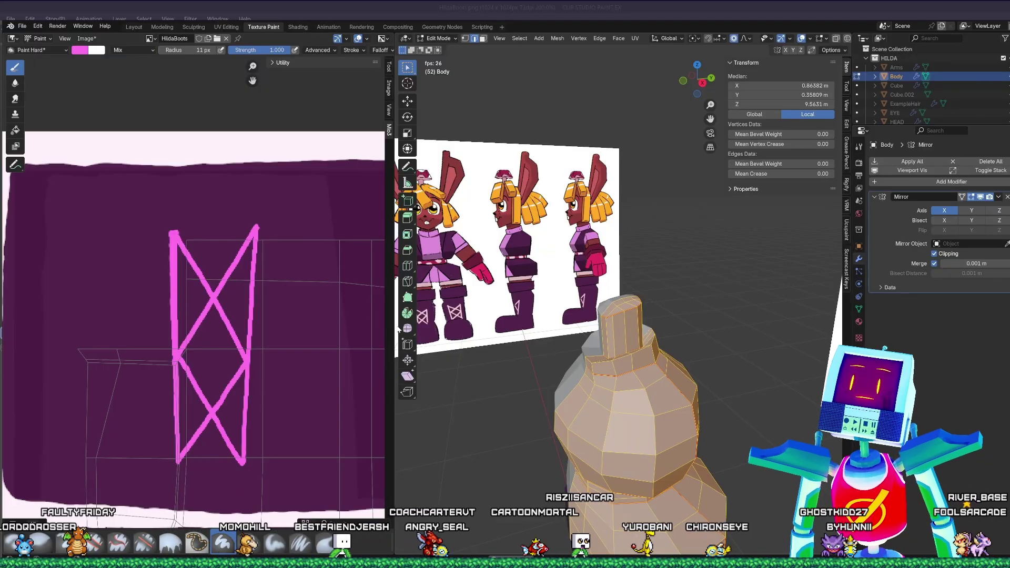
{"action": "left_click_drag", "start_coordinate": [395, 327], "coordinate": [476, 327]}
{"action": "scroll", "coordinate": [411, 360], "scroll_direction": "down", "scroll_amount": 4}
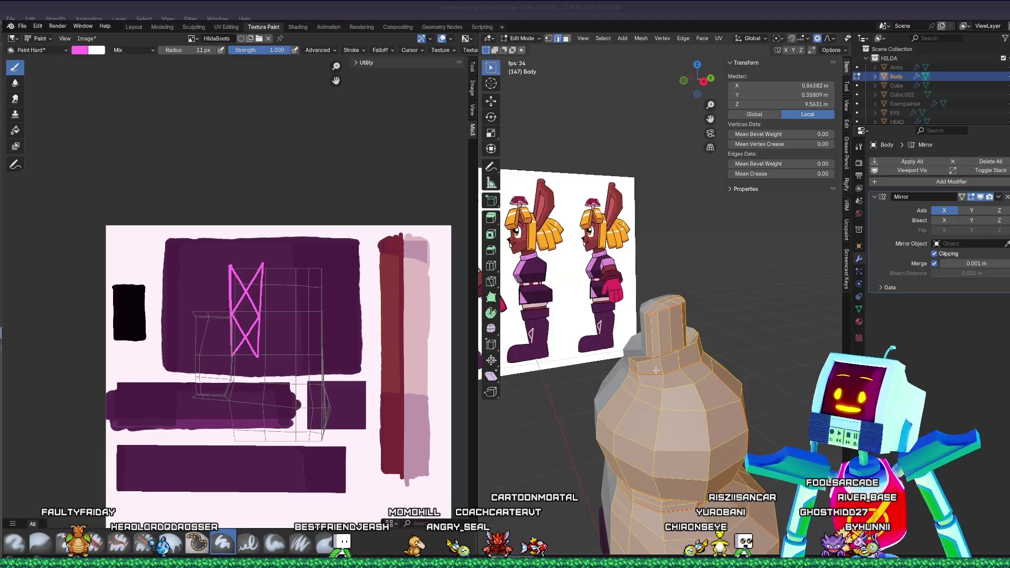
- Unwrap the whole Body mesh along its marked seams and inspect the resulting UV islands
{"action": "key", "text": "u"}
{"action": "mouse_move", "coordinate": [657, 373]}
{"action": "left_click", "coordinate": [717, 370]}
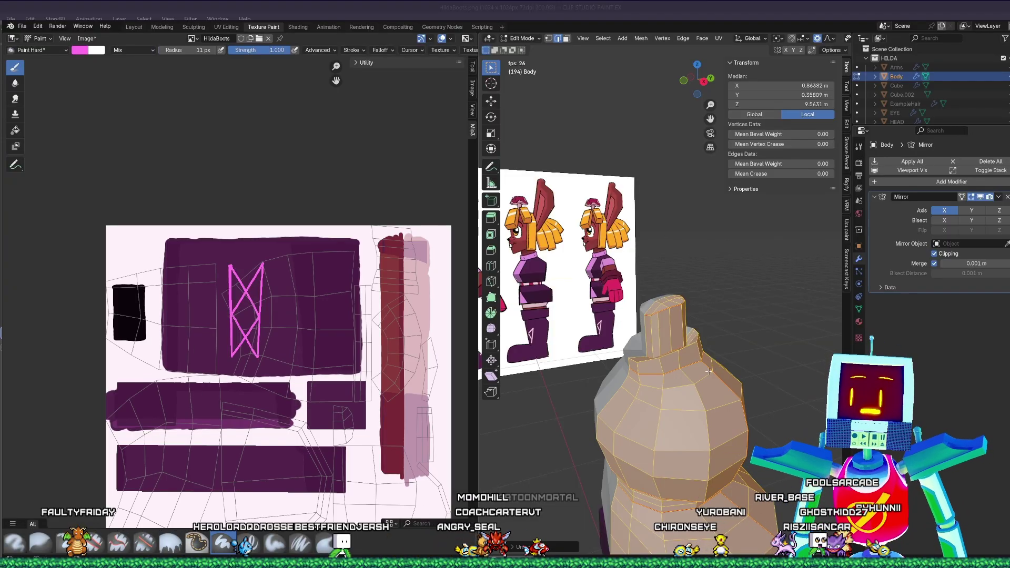
{"action": "scroll", "coordinate": [419, 376], "scroll_direction": "down", "scroll_amount": 2}
{"action": "scroll", "coordinate": [371, 388], "scroll_direction": "up", "scroll_amount": 3}
{"action": "mouse_move", "coordinate": [419, 375]}
{"action": "middle_mouse_down"}
{"action": "mouse_move", "coordinate": [370, 389]}
{"action": "mouse_move", "coordinate": [344, 354]}
{"action": "middle_mouse_up"}
{"action": "scroll", "coordinate": [365, 402], "scroll_direction": "down", "scroll_amount": 1}
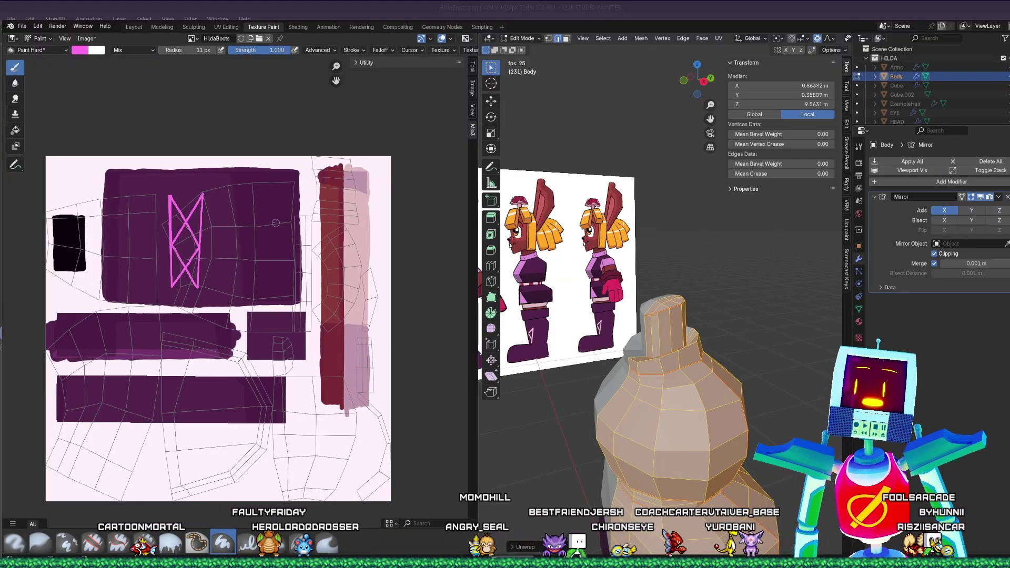
- Create a new material for the Body object
{"action": "left_click", "coordinate": [859, 322]}
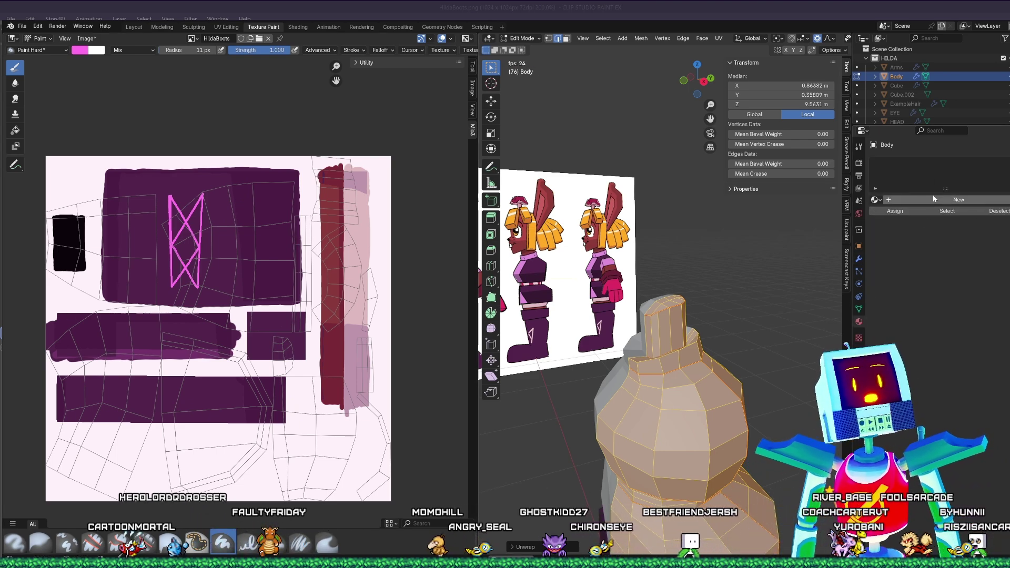
{"action": "middle_click_drag", "start_coordinate": [664, 375], "coordinate": [716, 367]}
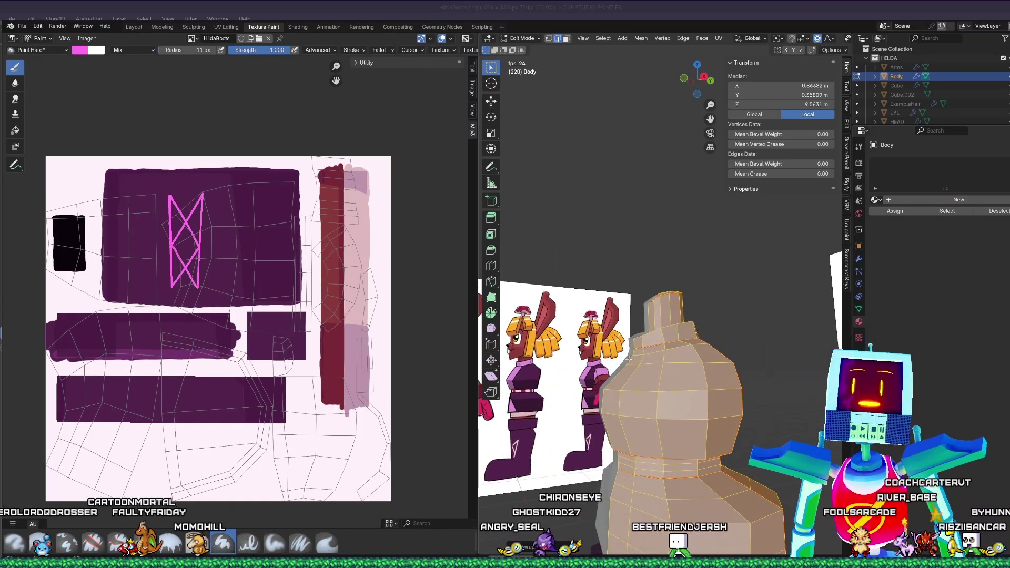
{"action": "left_click", "coordinate": [944, 200]}
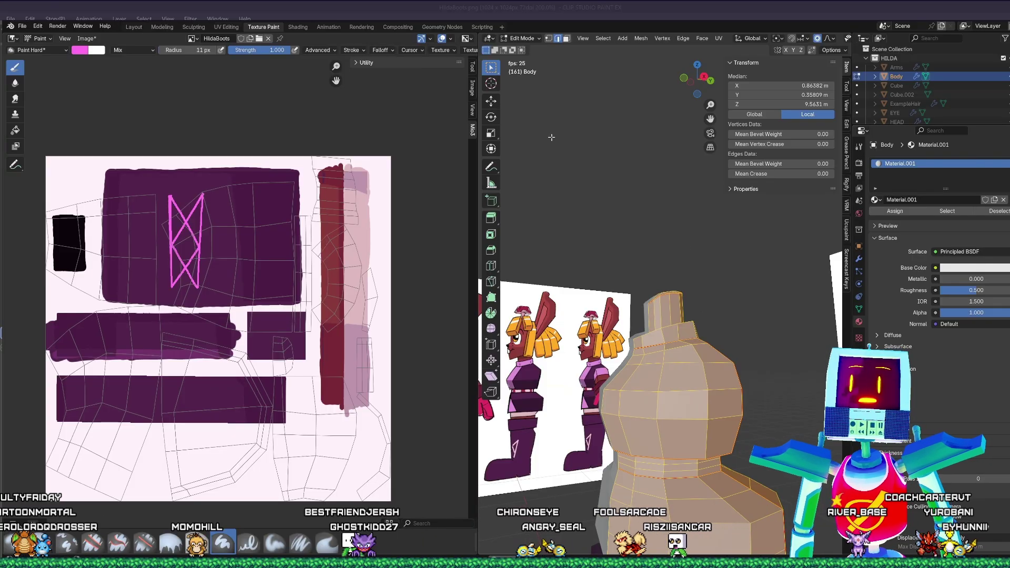
- In the Shading workspace, delete the Principled BSDF node from the Body's material
{"action": "left_click", "coordinate": [297, 27]}
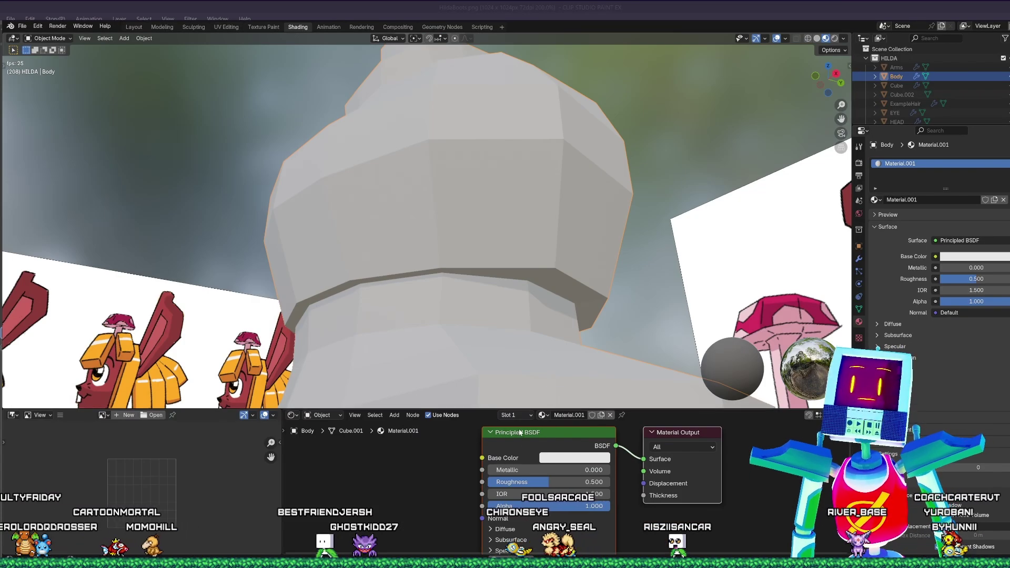
{"action": "scroll", "coordinate": [465, 445], "scroll_direction": "down", "scroll_amount": 3}
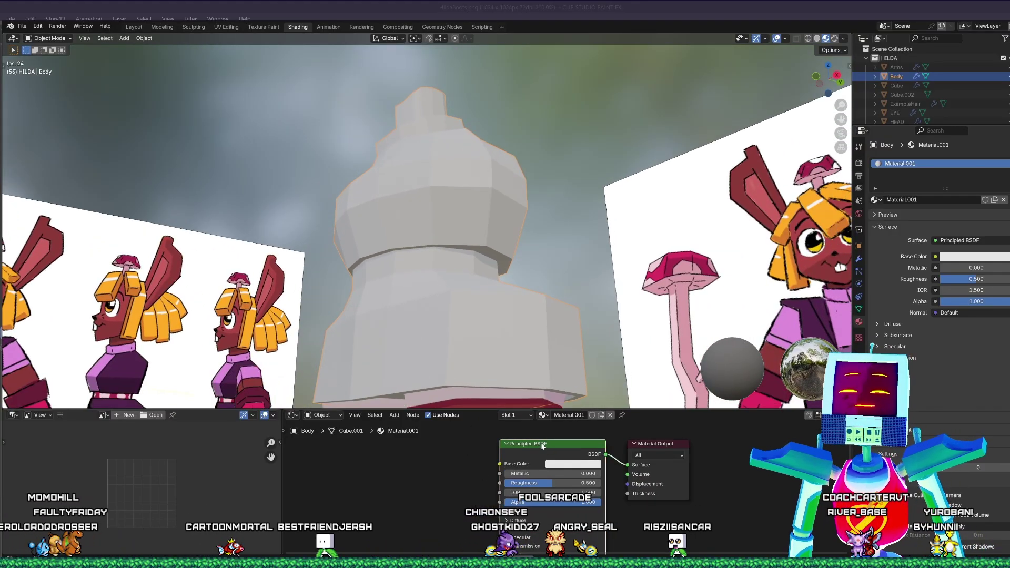
{"action": "key", "text": "x"}
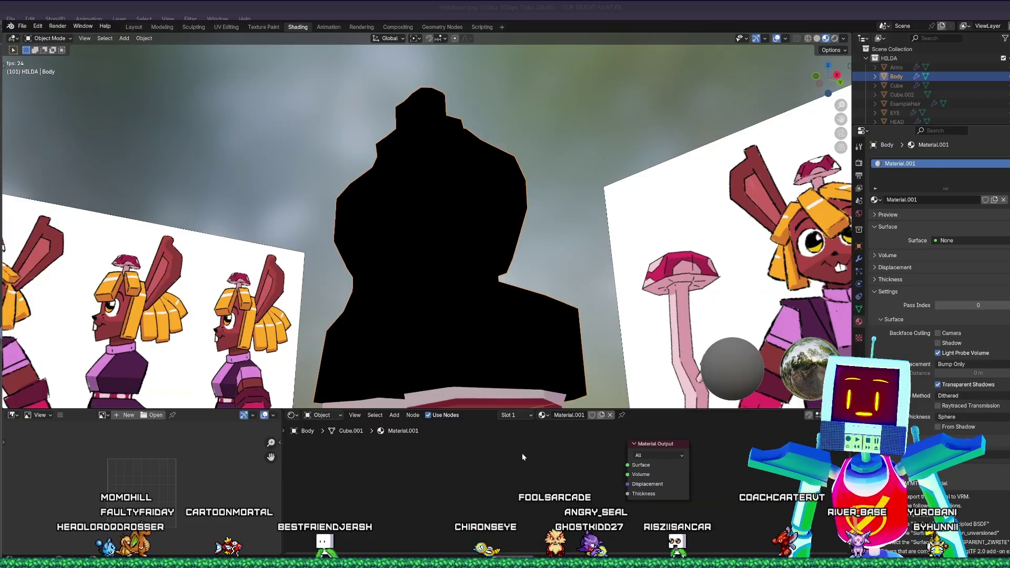
- Add an Image Texture node and connect its Color output to the Material Output's Surface input
{"action": "key", "text": "shift+a"}
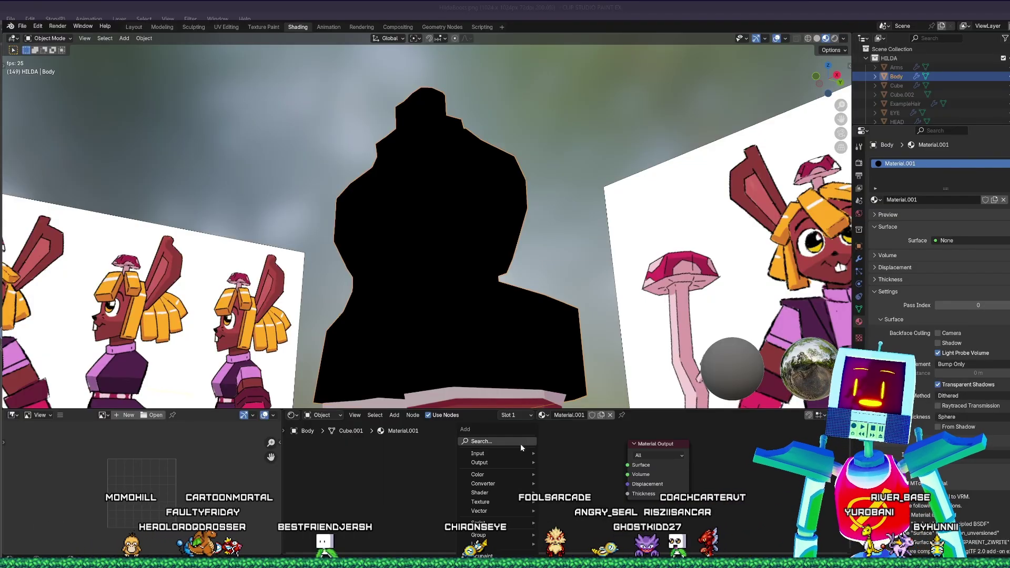
{"action": "left_click", "coordinate": [520, 442]}
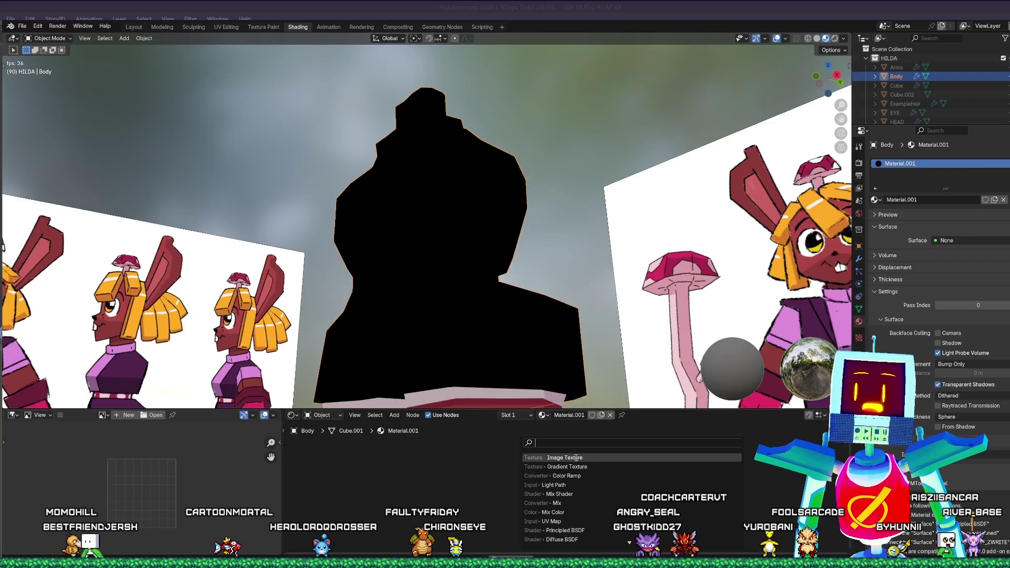
{"action": "left_click", "coordinate": [576, 458]}
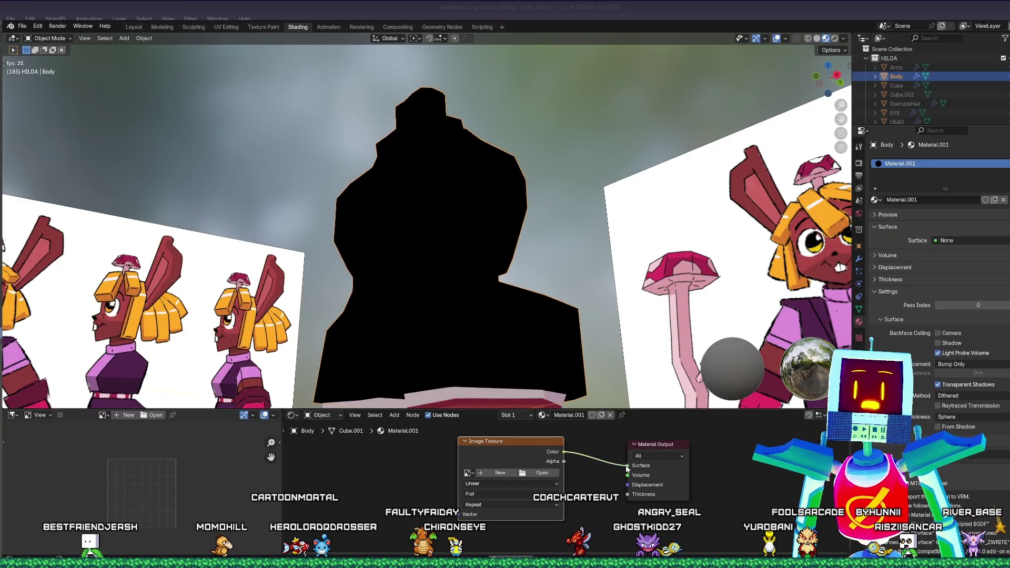
{"action": "left_click_drag", "start_coordinate": [626, 467], "coordinate": [627, 467]}
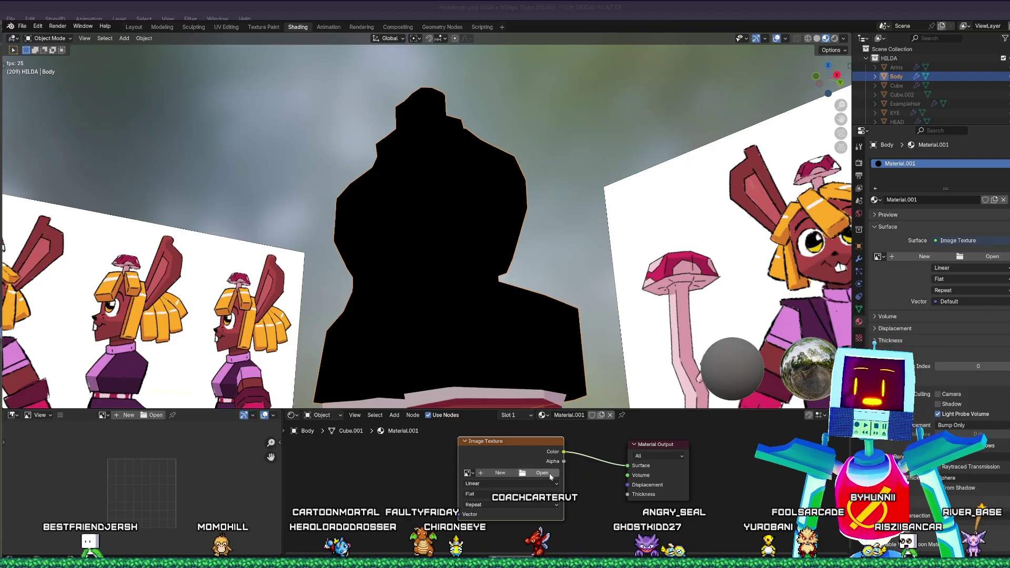
- Create a new 1024 × 1024 px black image named Hilda_Body in the Image Texture node
{"action": "left_click", "coordinate": [492, 474]}
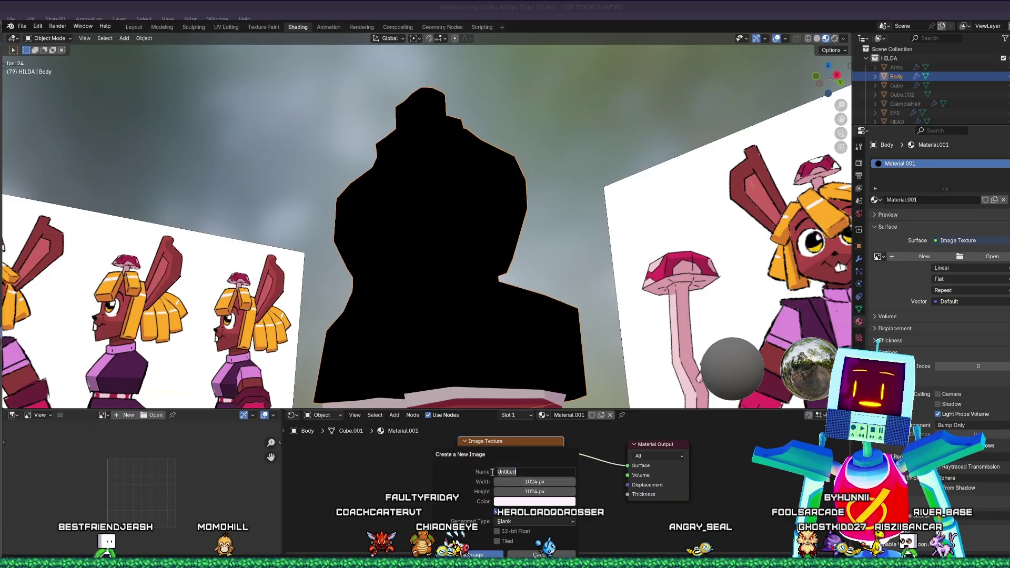
{"action": "type", "text": "Hilda_Body"}
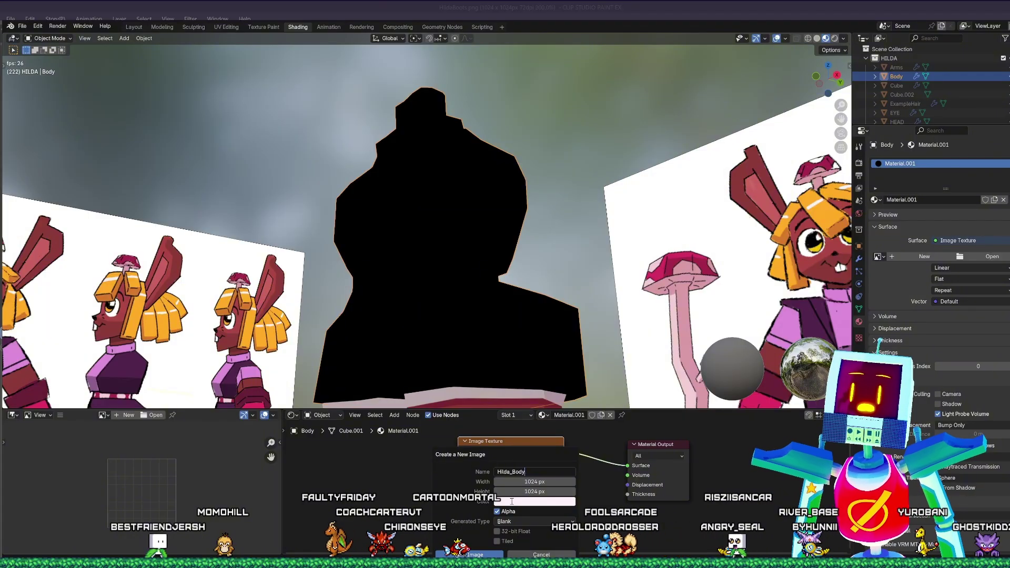
{"action": "key", "text": "Return"}
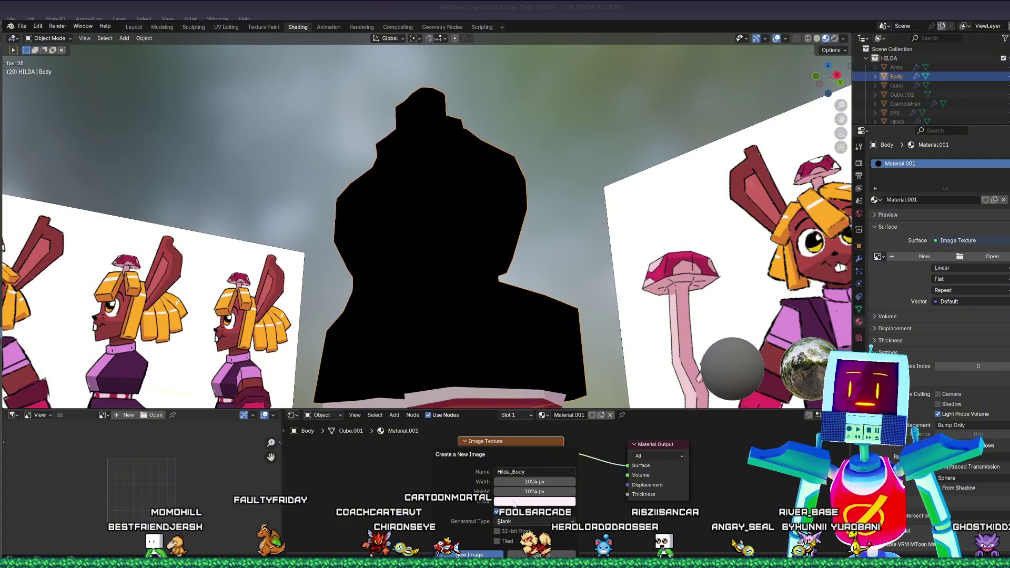
{"action": "left_click", "coordinate": [514, 503]}
{"action": "double_click", "coordinate": [551, 464]}
{"action": "type", "text": "0"}
{"action": "key", "text": "Return"}
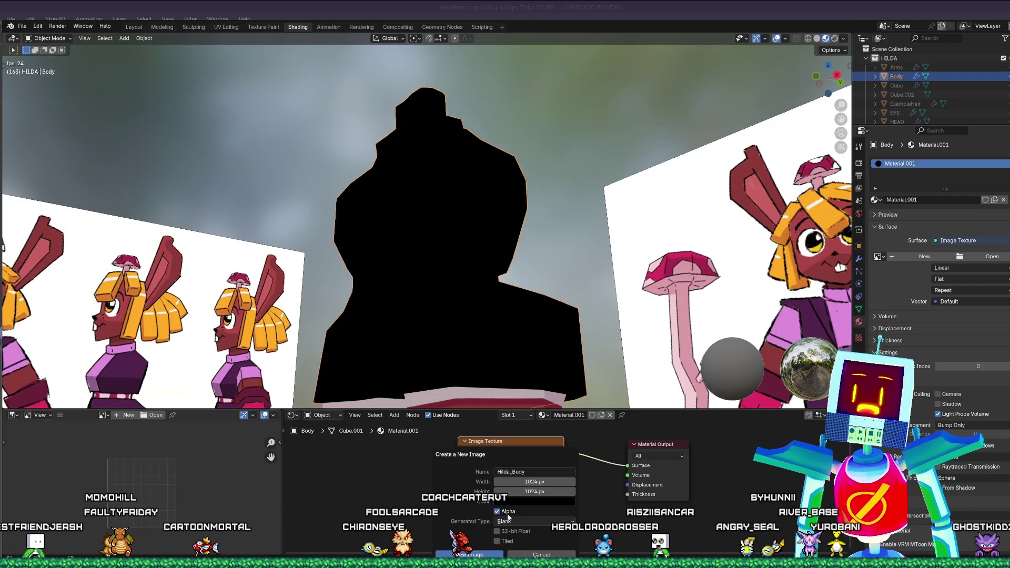
{"action": "left_click", "coordinate": [519, 503]}
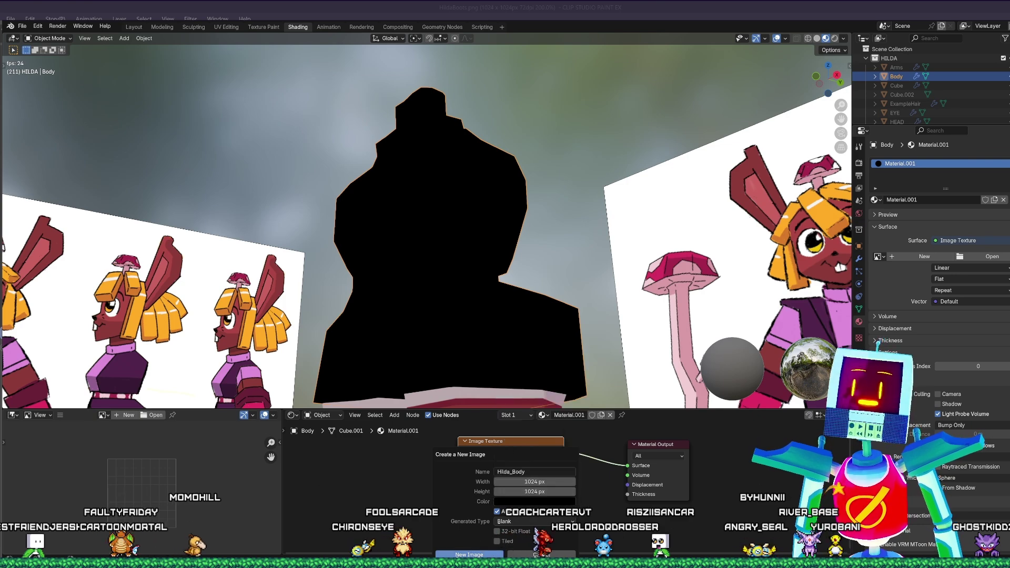
{"action": "left_click", "coordinate": [474, 554]}
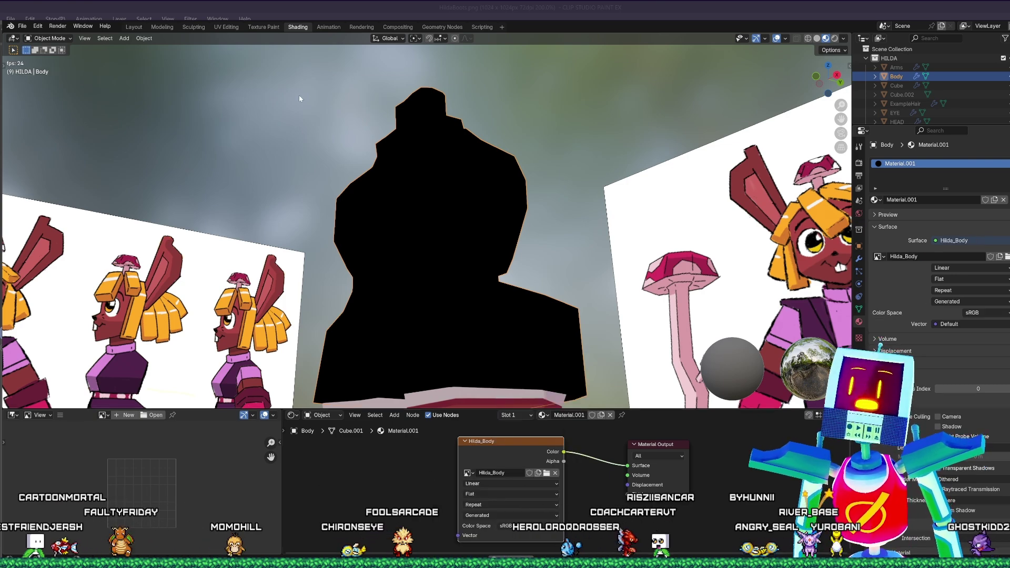
- Open the Texture Paint workspace and view the HildaBoots texture briefly before returning the image view to Hilda_Body
{"action": "left_click", "coordinate": [264, 27]}
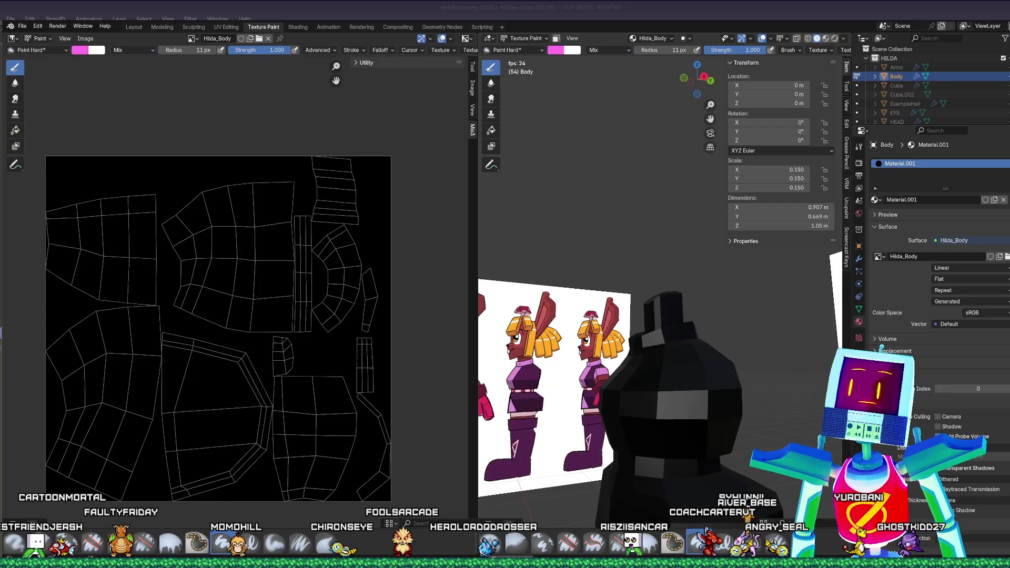
{"action": "middle_click_drag", "start_coordinate": [620, 263], "coordinate": [653, 263]}
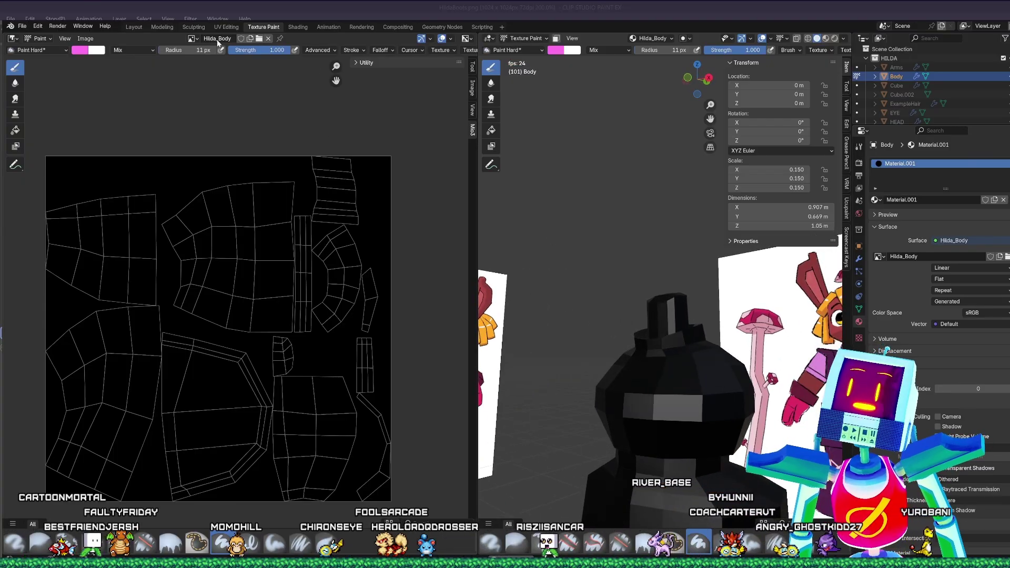
{"action": "left_click", "coordinate": [193, 39]}
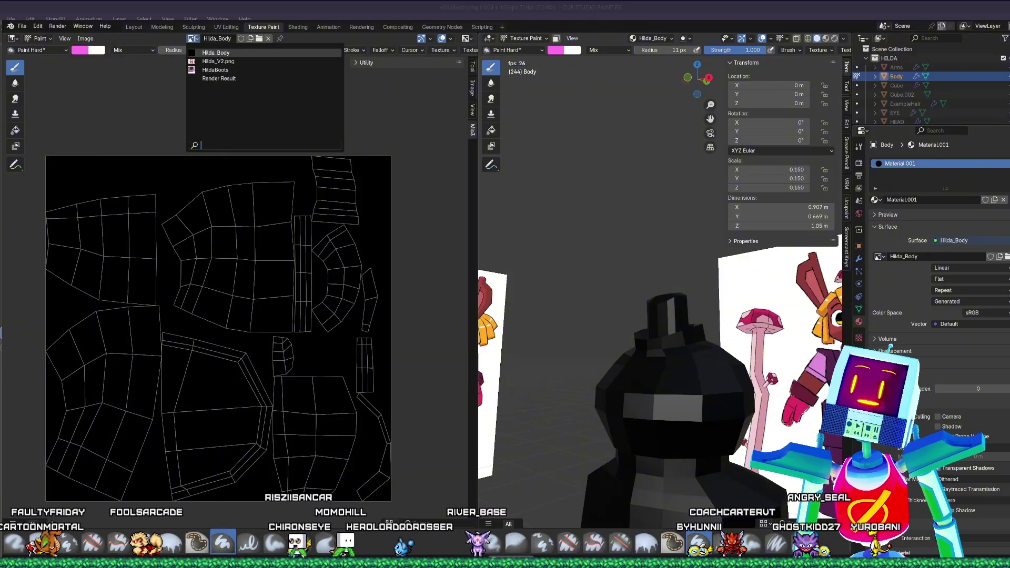
{"action": "left_click", "coordinate": [216, 70]}
{"action": "left_click", "coordinate": [194, 39]}
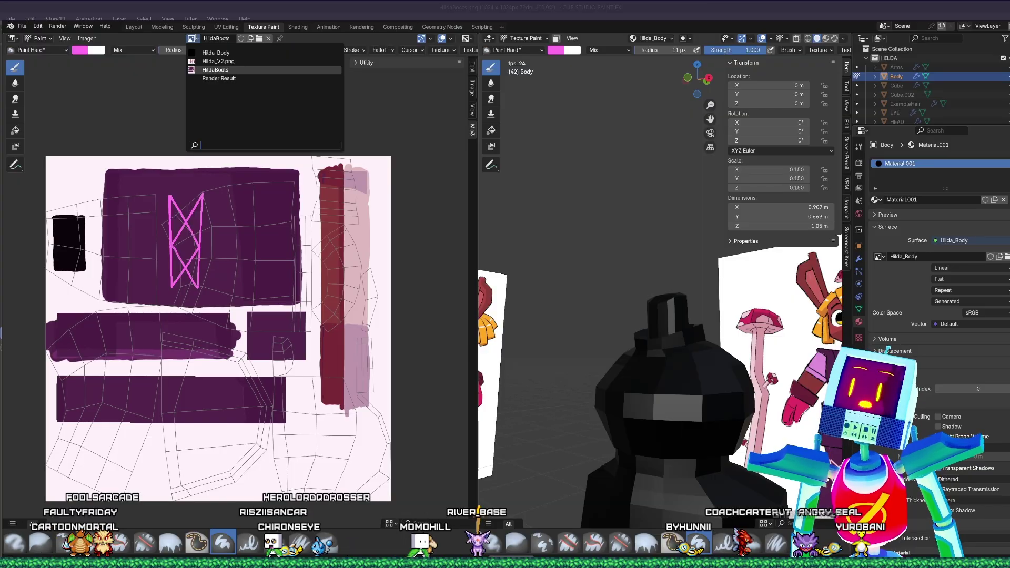
{"action": "left_click", "coordinate": [215, 52]}
- Examine the Hilda_V2.png reference in the image view, then return to the Hilda_Body texture
{"action": "left_click", "coordinate": [198, 40]}
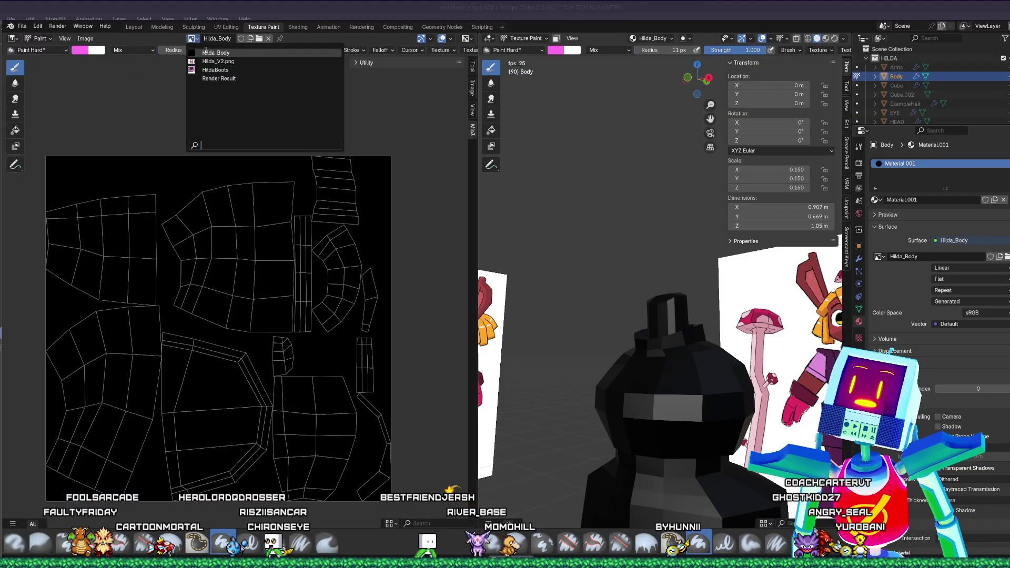
{"action": "left_click", "coordinate": [205, 61]}
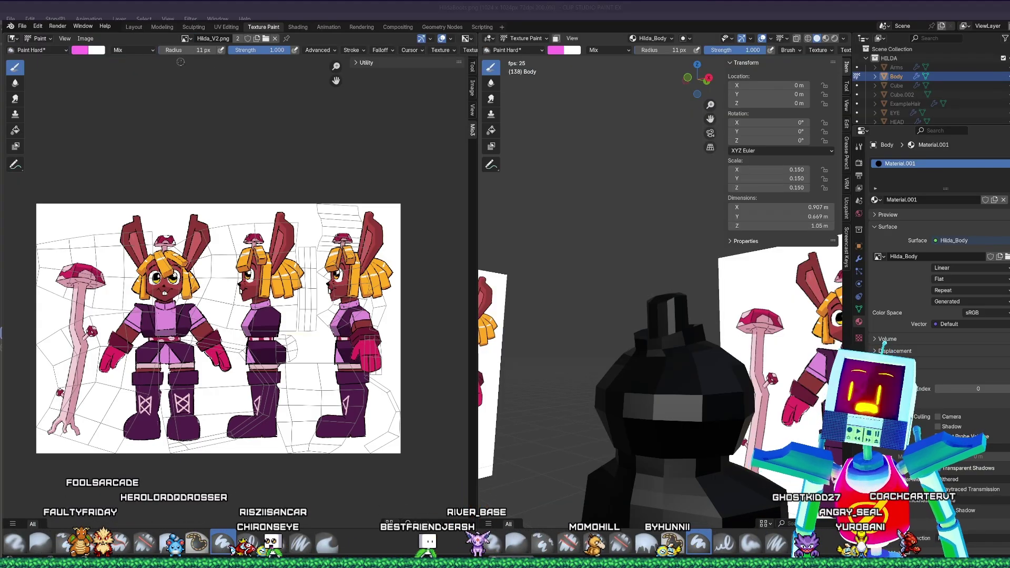
{"action": "scroll", "coordinate": [283, 254], "scroll_direction": "up", "scroll_amount": 2}
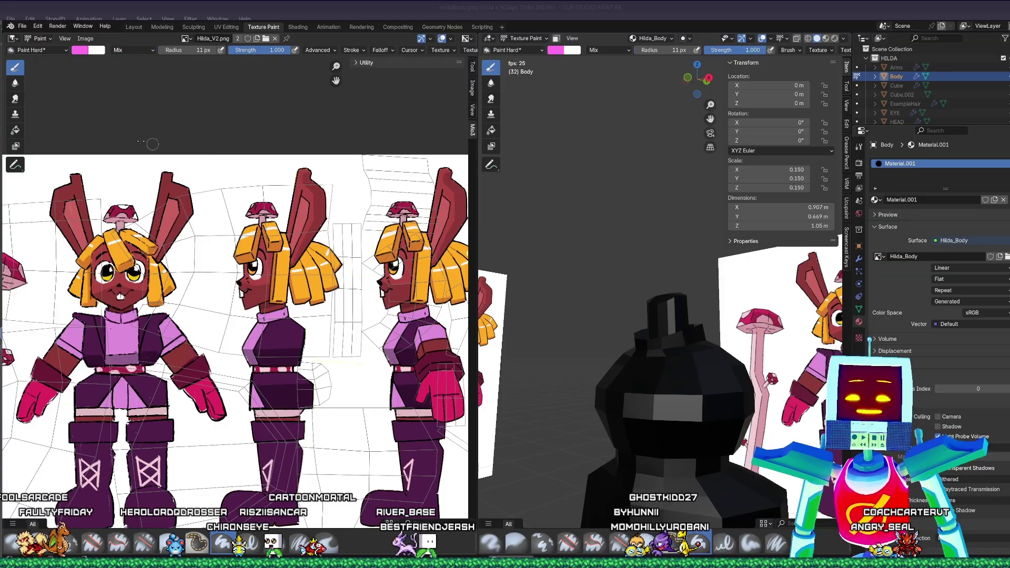
{"action": "left_click", "coordinate": [186, 39]}
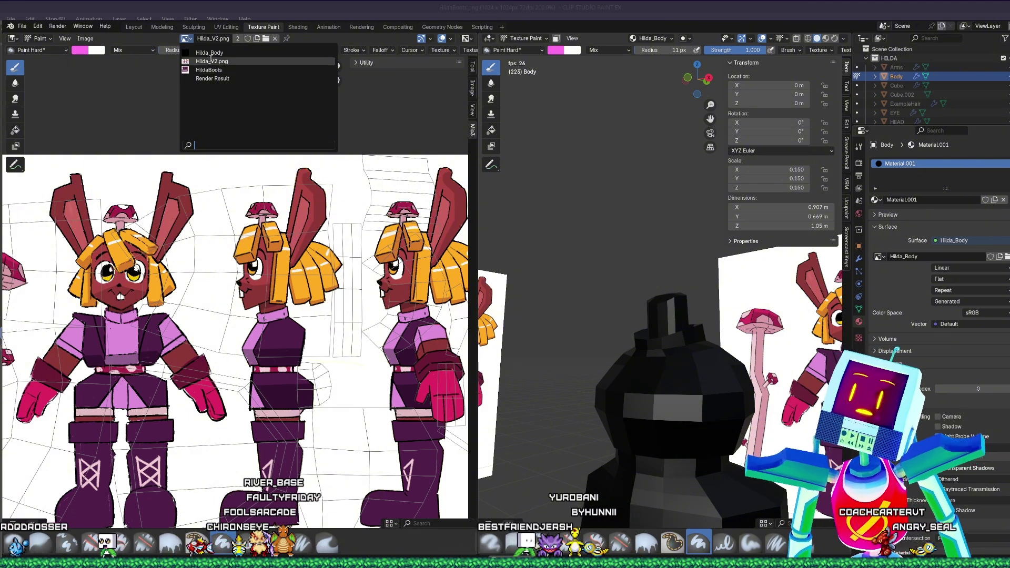
{"action": "left_click", "coordinate": [230, 55]}
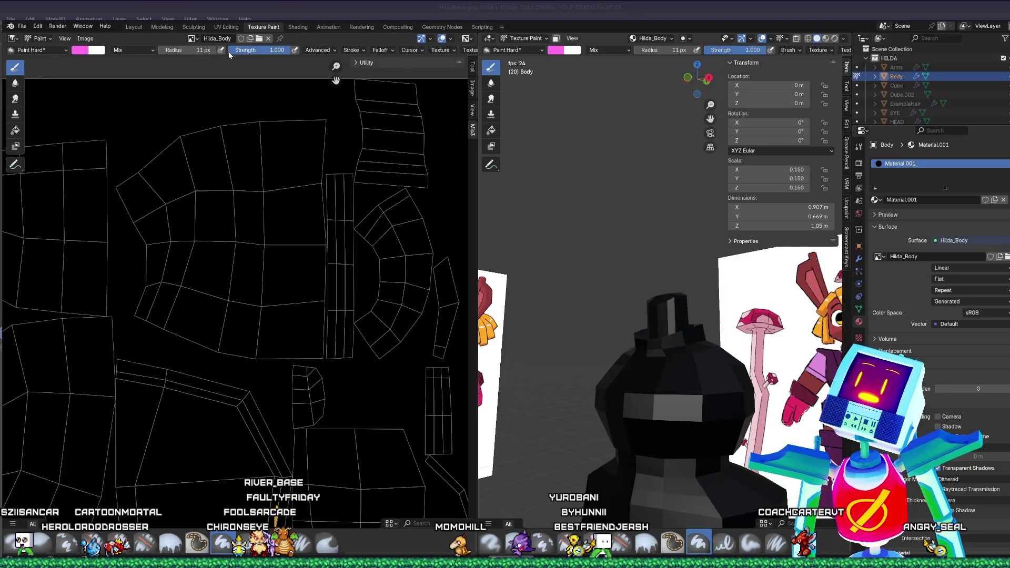
{"action": "scroll", "coordinate": [318, 268], "scroll_direction": "down", "scroll_amount": 4}
{"action": "scroll", "coordinate": [318, 269], "scroll_direction": "up", "scroll_amount": 2}
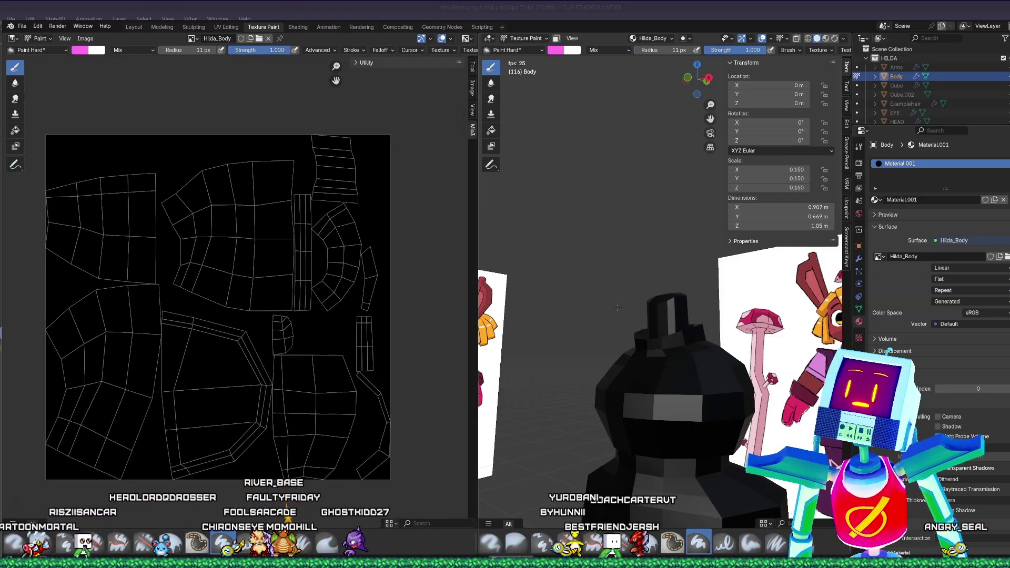
{"action": "middle_click_drag", "start_coordinate": [617, 308], "coordinate": [589, 224]}
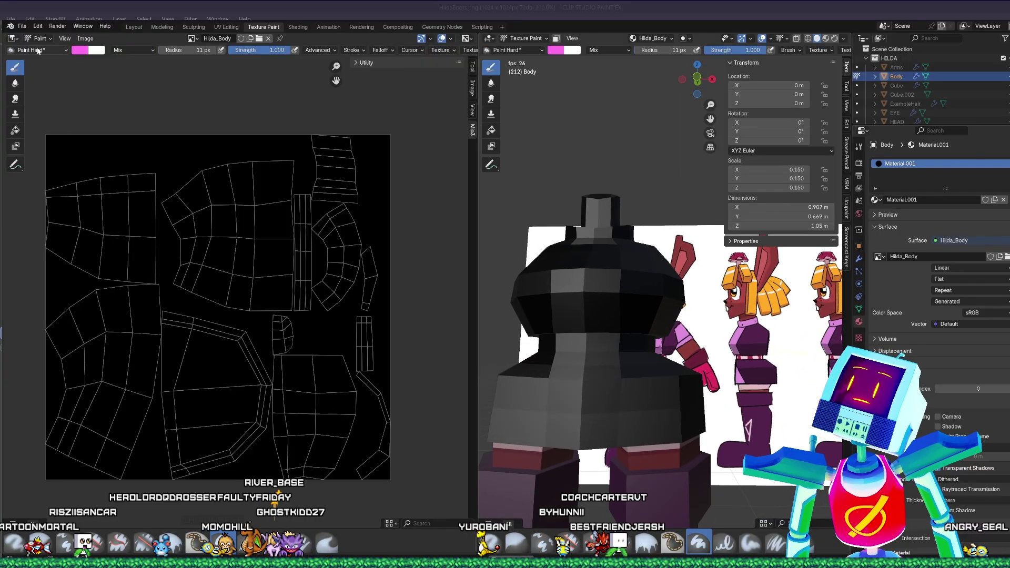
{"action": "left_click", "coordinate": [13, 39]}
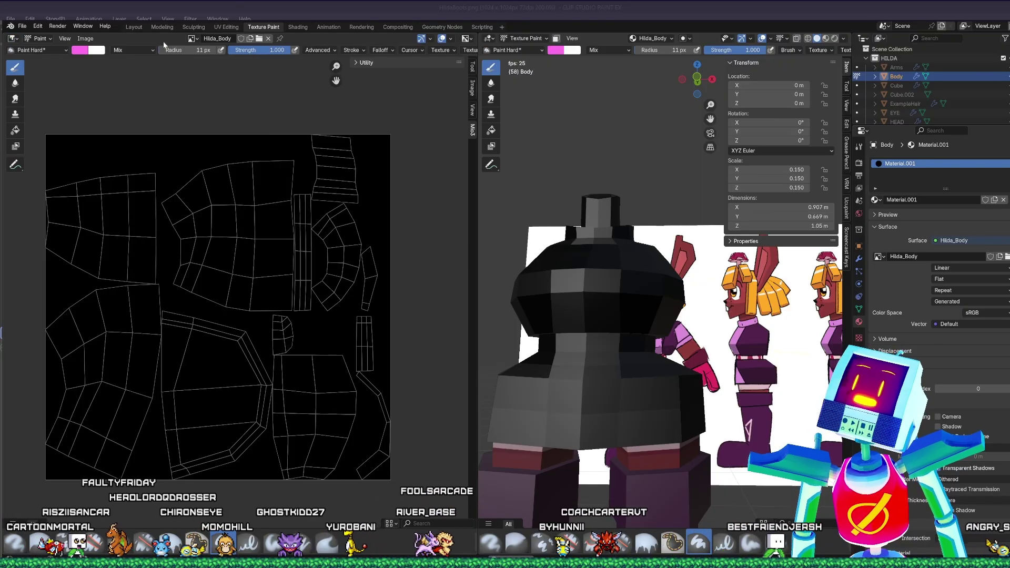
{"action": "left_click", "coordinate": [15, 40]}
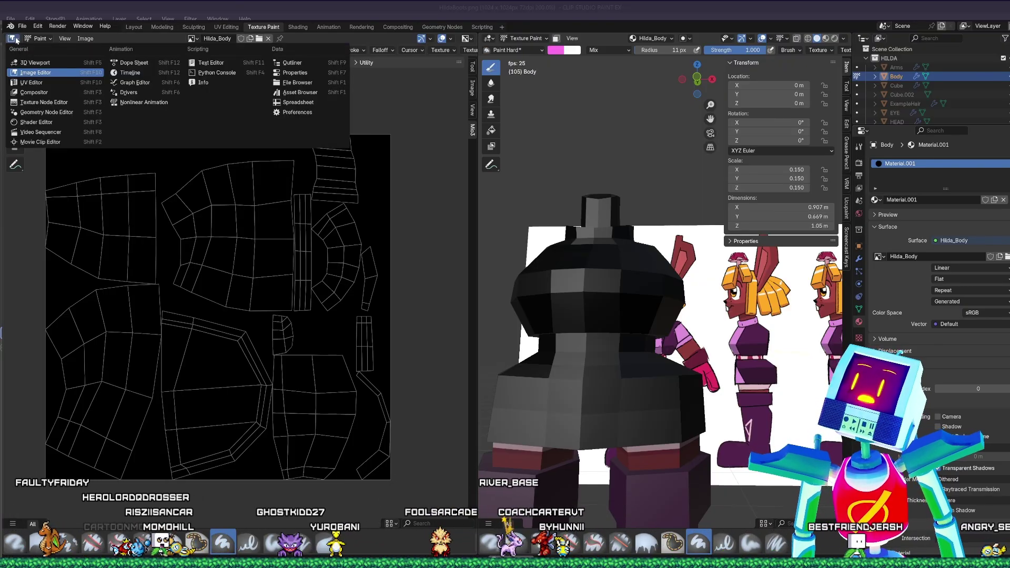
{"action": "left_click", "coordinate": [48, 77]}
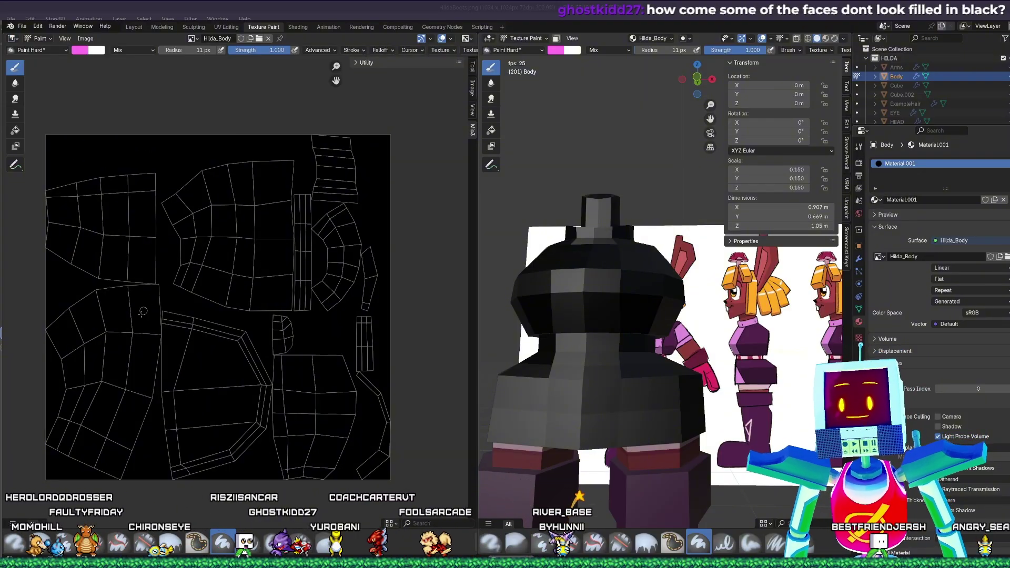
- Compare how the black Body mesh looks in Solid and Material Preview viewport shading
{"action": "middle_click_drag", "start_coordinate": [688, 191], "coordinate": [625, 203]}
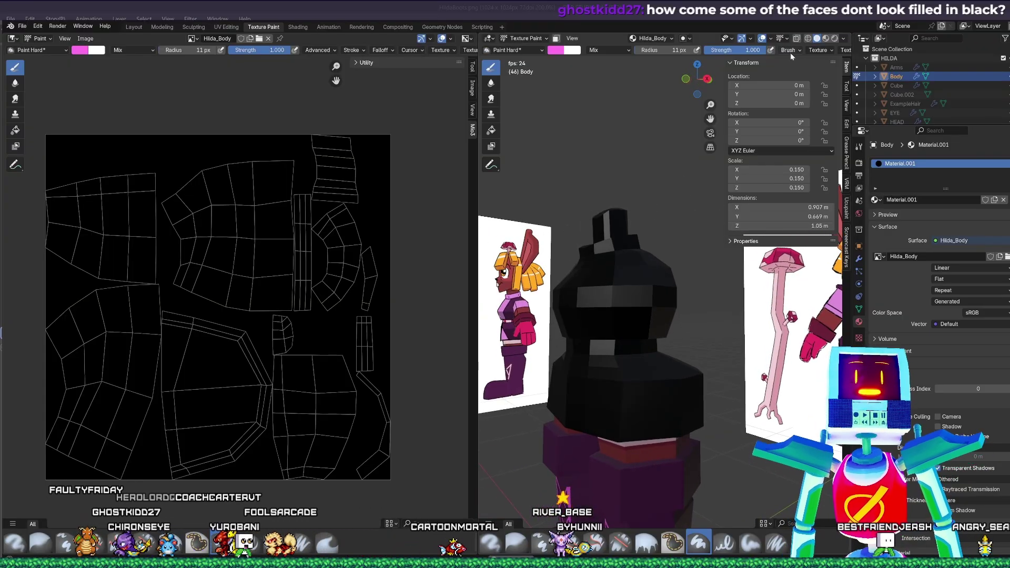
{"action": "left_click", "coordinate": [826, 39]}
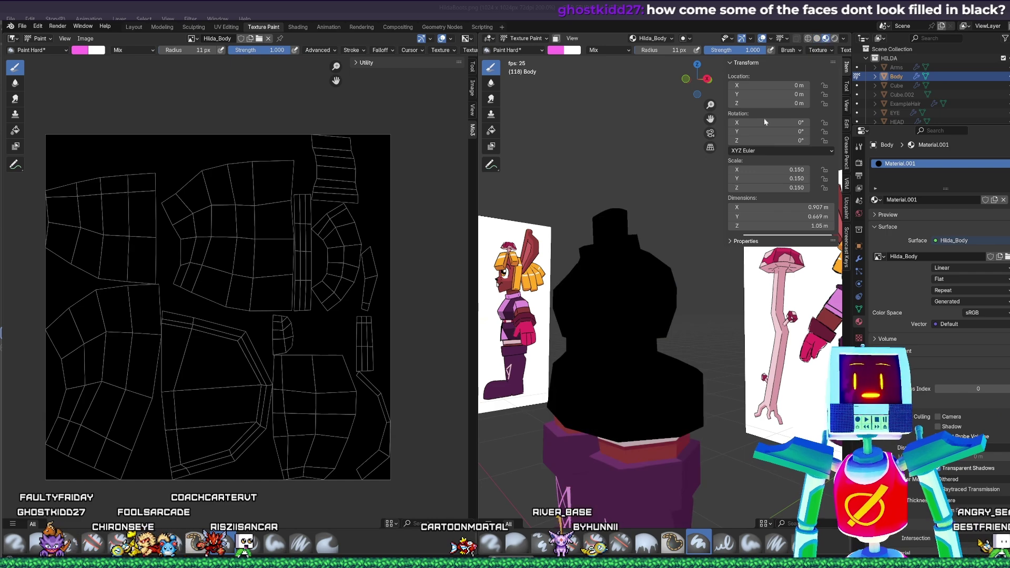
{"action": "left_click", "coordinate": [818, 40]}
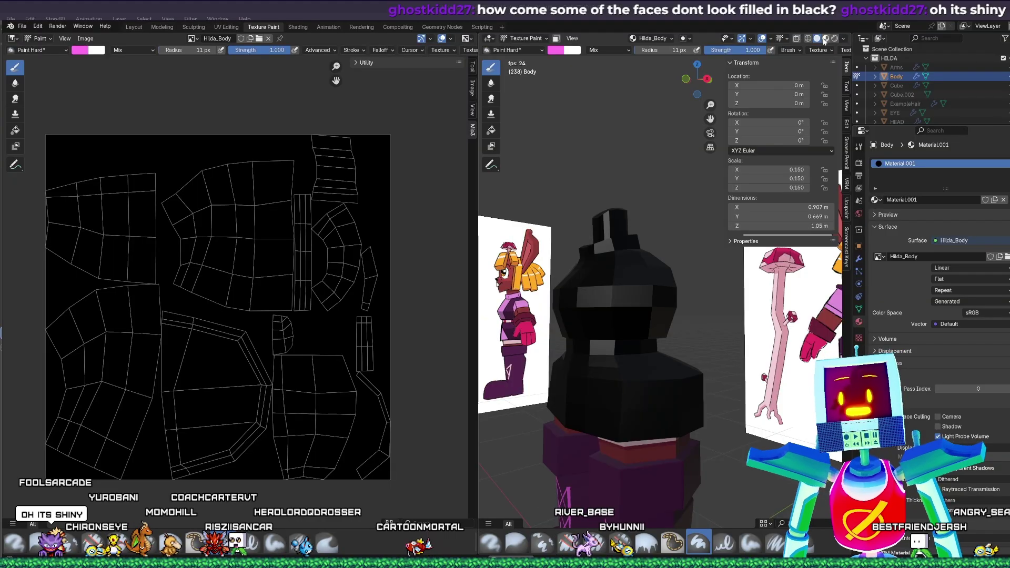
{"action": "left_click", "coordinate": [826, 40]}
{"action": "left_click", "coordinate": [818, 40]}
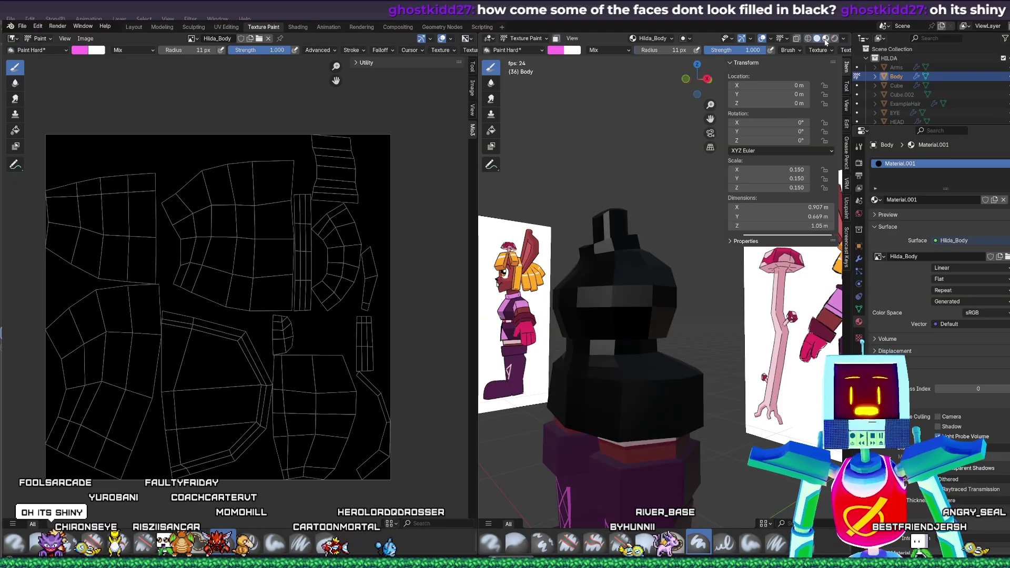
{"action": "mouse_move", "coordinate": [648, 197]}
{"action": "middle_mouse_down"}
{"action": "mouse_move", "coordinate": [706, 199]}
{"action": "mouse_move", "coordinate": [537, 208]}
{"action": "mouse_move", "coordinate": [679, 204]}
{"action": "middle_mouse_up"}
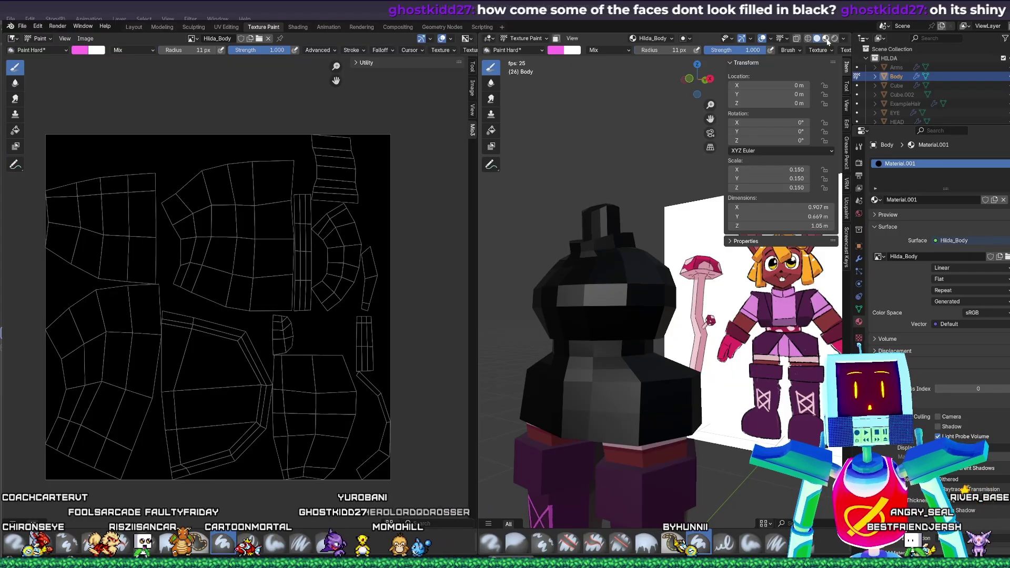
{"action": "left_click", "coordinate": [827, 39]}
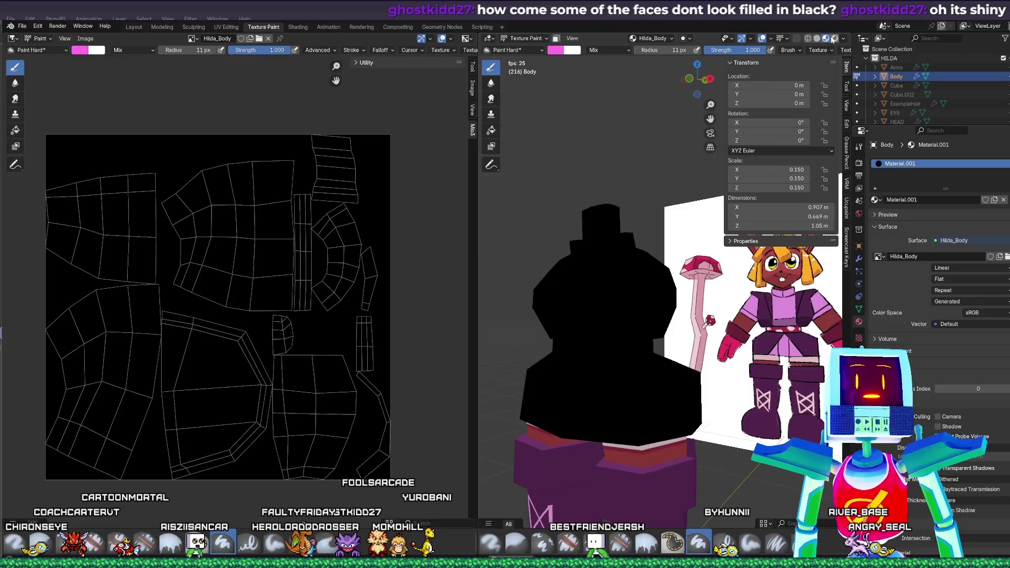
- Collapse the viewport's Transform properties and set the viewport shading to Material Preview
{"action": "left_click", "coordinate": [739, 63]}
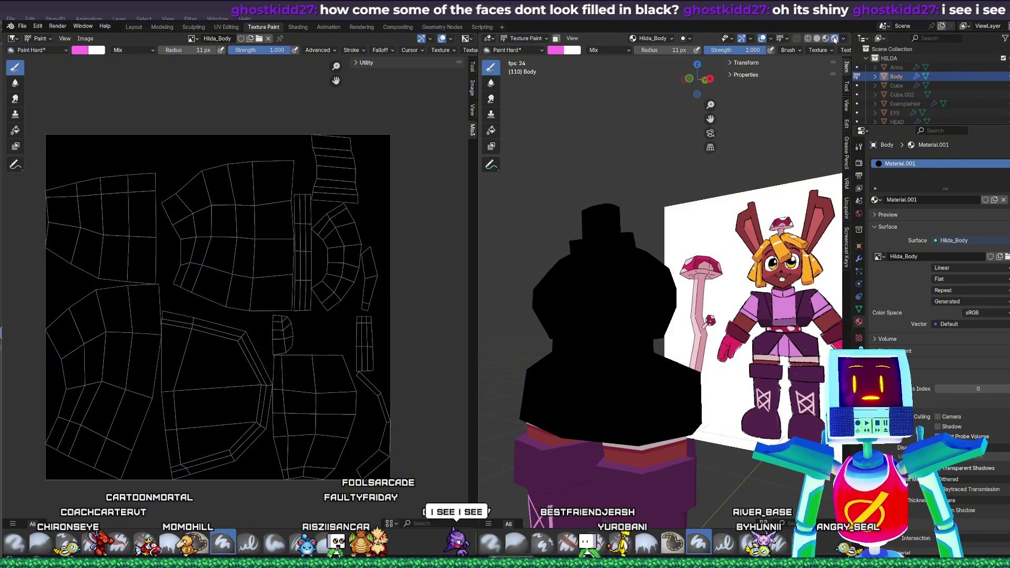
{"action": "left_click", "coordinate": [819, 40]}
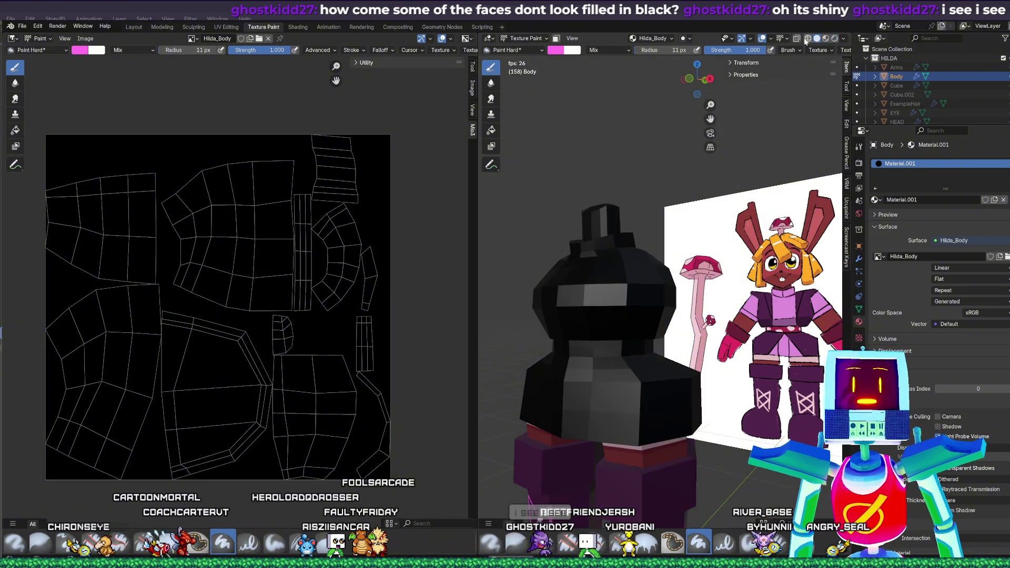
{"action": "left_click", "coordinate": [807, 40]}
{"action": "left_click", "coordinate": [817, 39]}
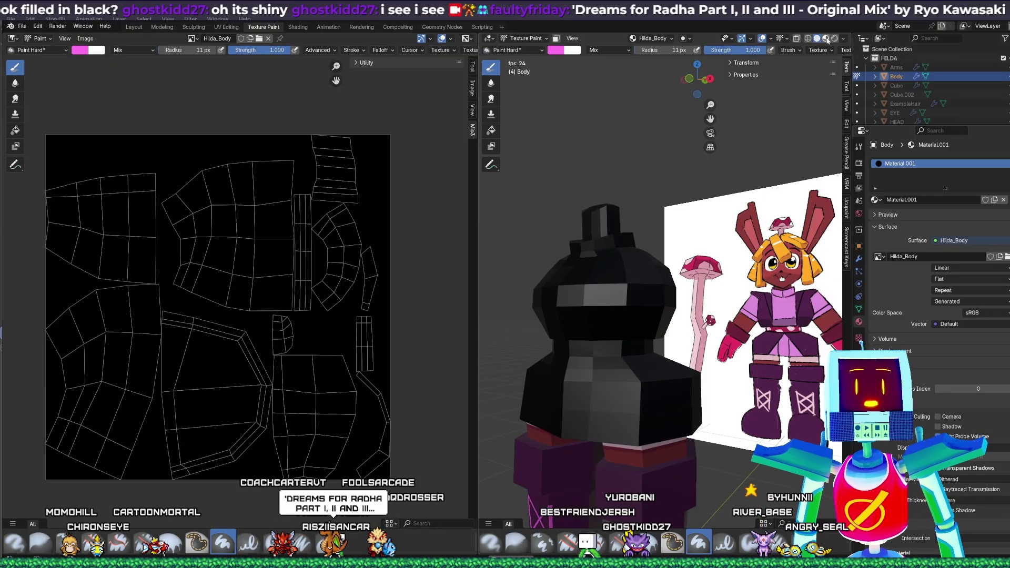
{"action": "left_click", "coordinate": [827, 39]}
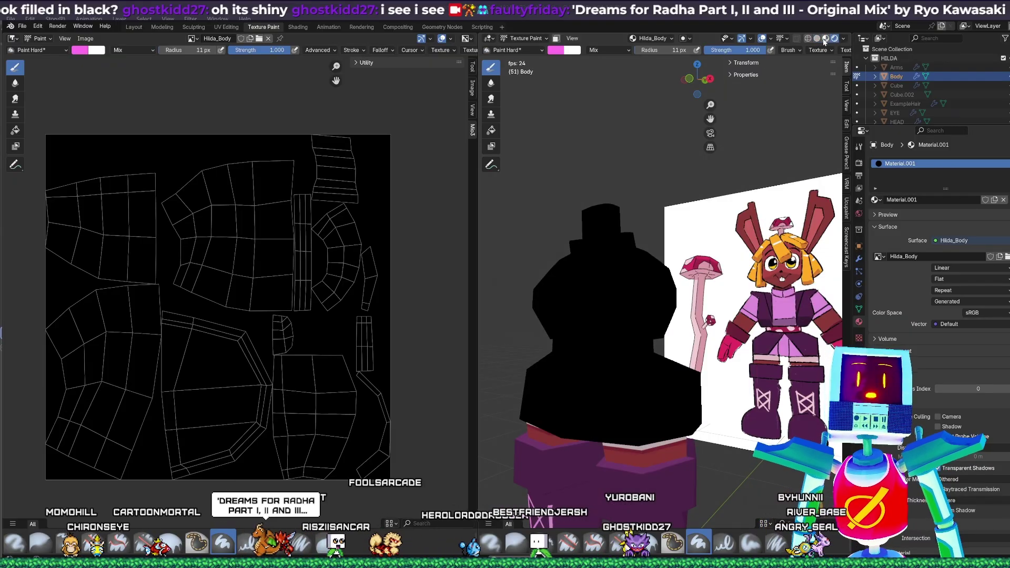
{"action": "mouse_move", "coordinate": [697, 294]}
{"action": "middle_mouse_down"}
{"action": "mouse_move", "coordinate": [706, 297]}
{"action": "mouse_move", "coordinate": [684, 308]}
{"action": "mouse_move", "coordinate": [706, 339]}
{"action": "mouse_move", "coordinate": [743, 348]}
{"action": "mouse_move", "coordinate": [741, 310]}
{"action": "mouse_move", "coordinate": [723, 313]}
{"action": "middle_mouse_up"}
{"action": "scroll", "coordinate": [720, 314], "scroll_direction": "up", "scroll_amount": 1}
{"action": "scroll", "coordinate": [721, 314], "scroll_direction": "up", "scroll_amount": 1}
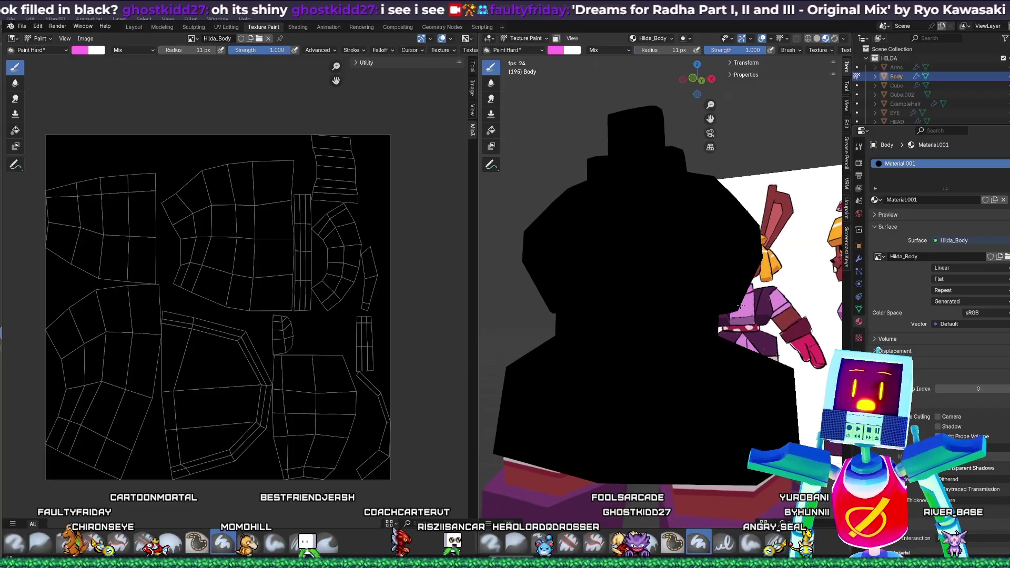
{"action": "scroll", "coordinate": [722, 312], "scroll_direction": "down", "scroll_amount": 1}
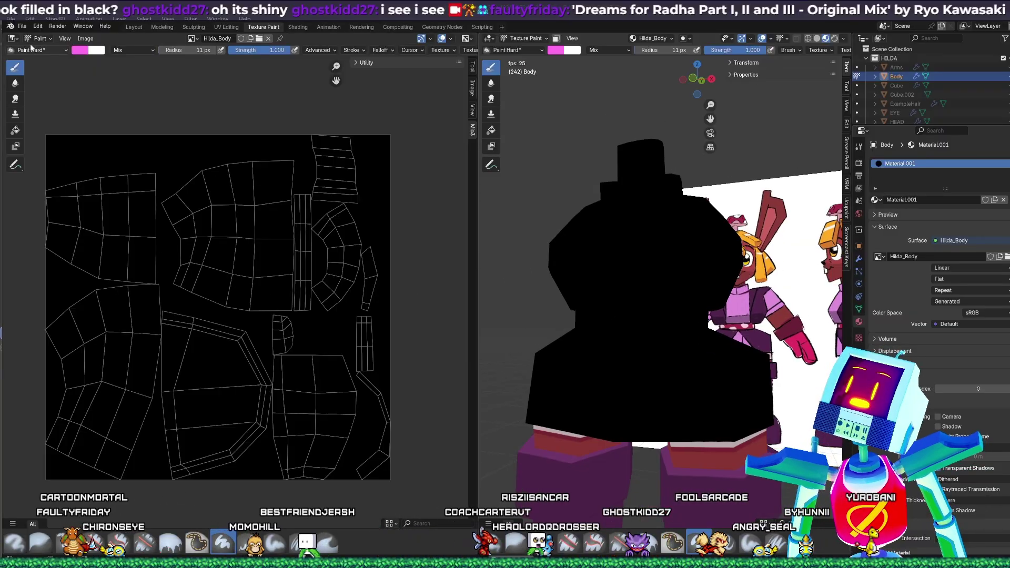
- Change the image editing area to a UV Editor and hide its Mio3 UV sidebar
{"action": "left_click", "coordinate": [13, 39]}
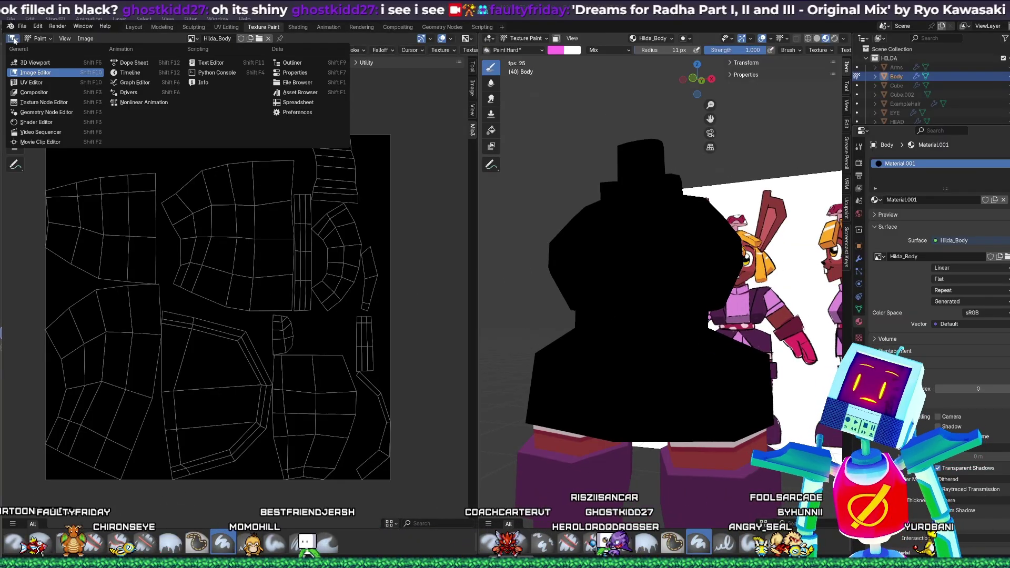
{"action": "left_click", "coordinate": [50, 84]}
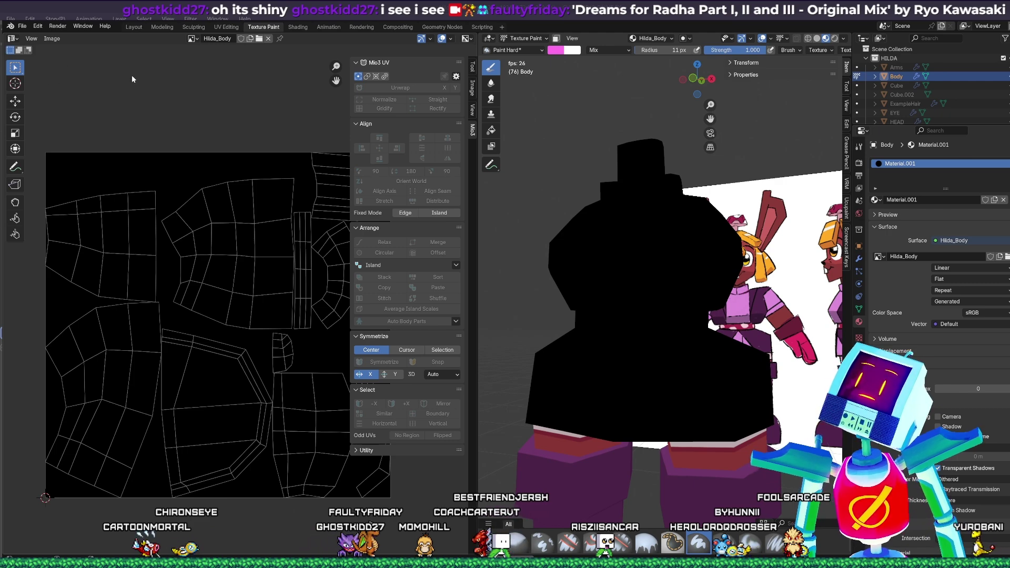
{"action": "left_click", "coordinate": [16, 40]}
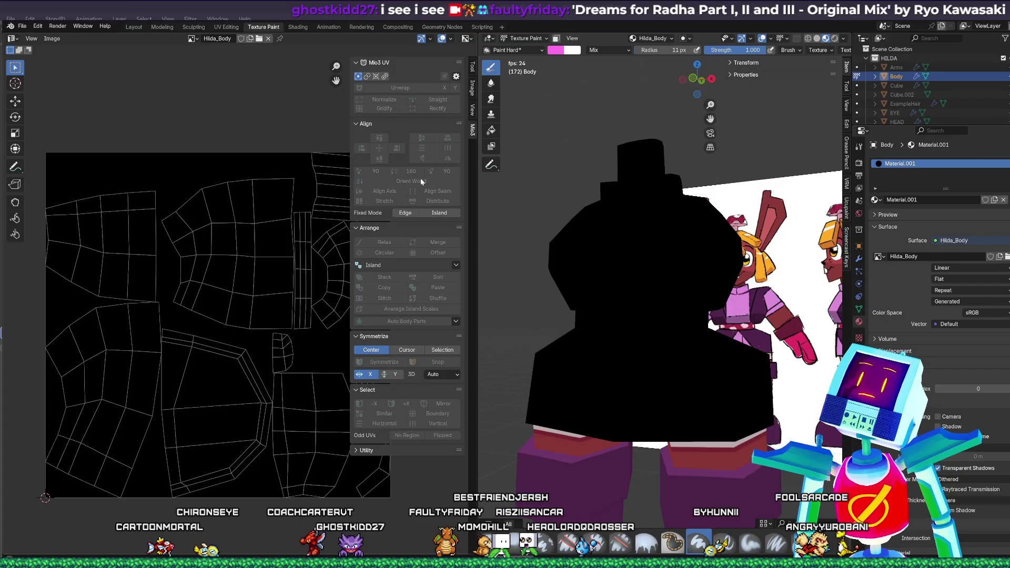
{"action": "key", "text": "n"}
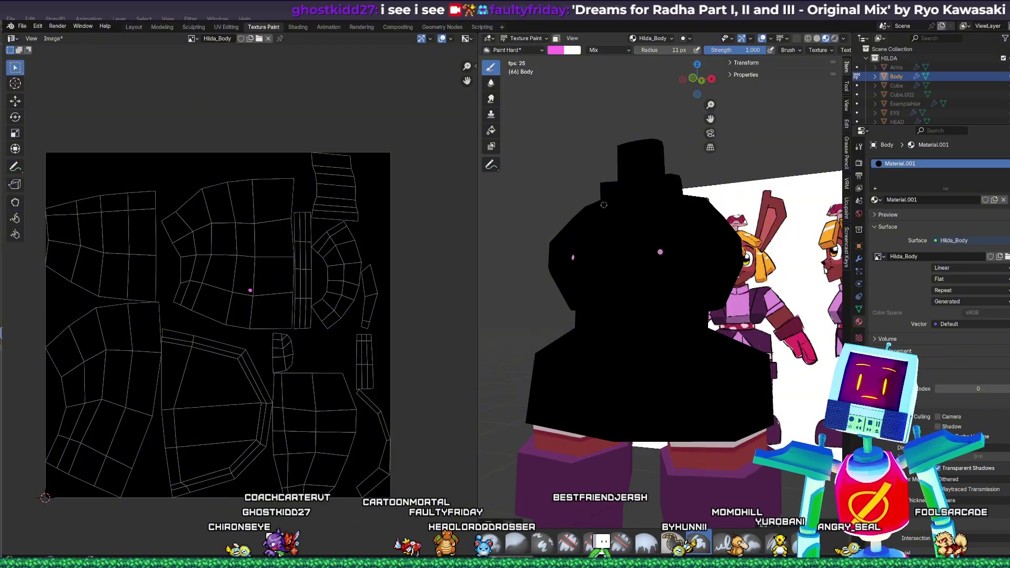
- Switch the Body object from Texture Paint mode to Edit Mode
{"action": "left_click", "coordinate": [526, 39]}
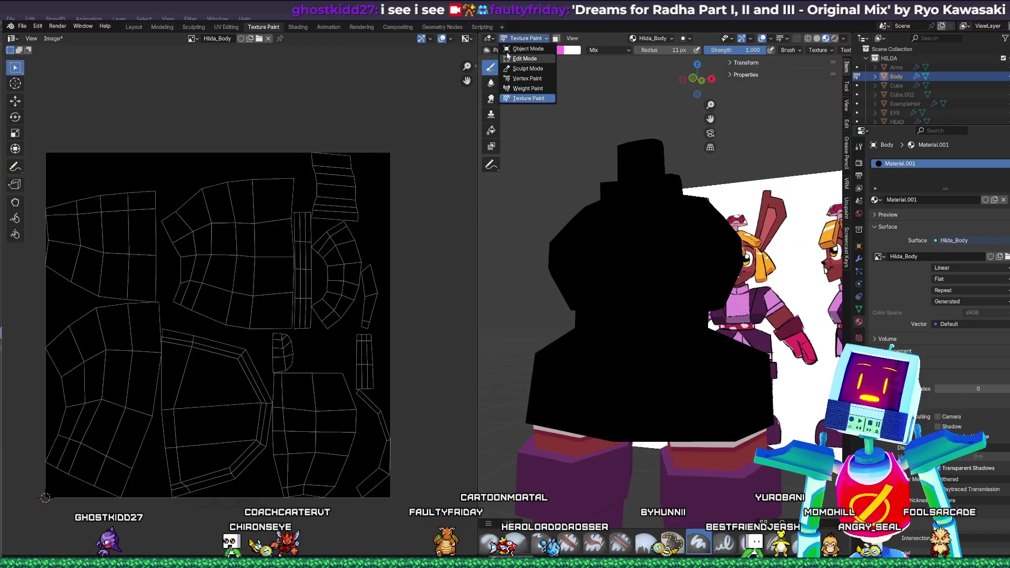
{"action": "left_click", "coordinate": [515, 41]}
{"action": "left_click", "coordinate": [523, 39]}
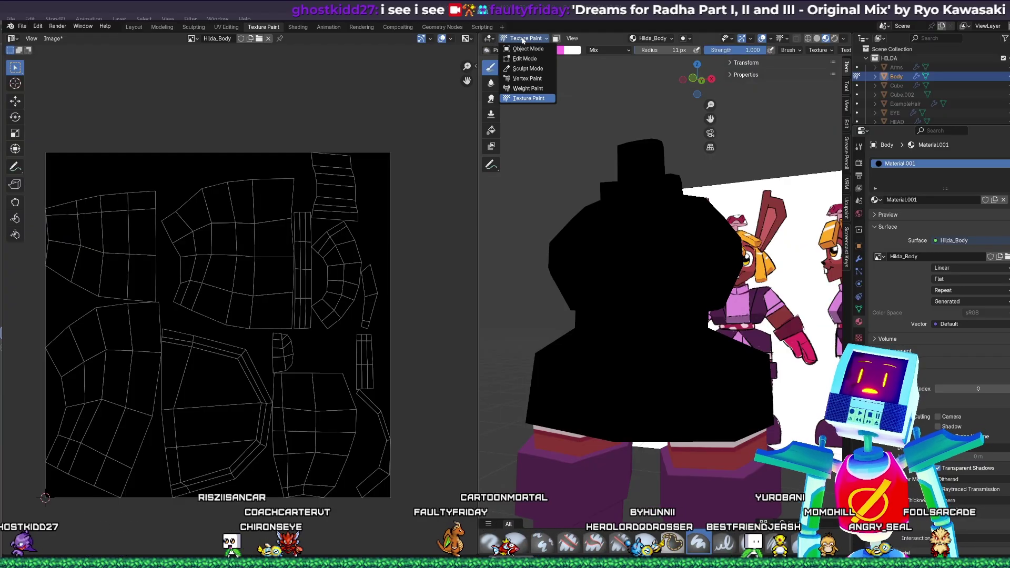
{"action": "left_click", "coordinate": [534, 59]}
{"action": "mouse_move", "coordinate": [687, 265]}
{"action": "middle_mouse_down"}
{"action": "mouse_move", "coordinate": [672, 279]}
{"action": "mouse_move", "coordinate": [682, 275]}
{"action": "middle_mouse_up"}
{"action": "scroll", "coordinate": [674, 273], "scroll_direction": "up", "scroll_amount": 1}
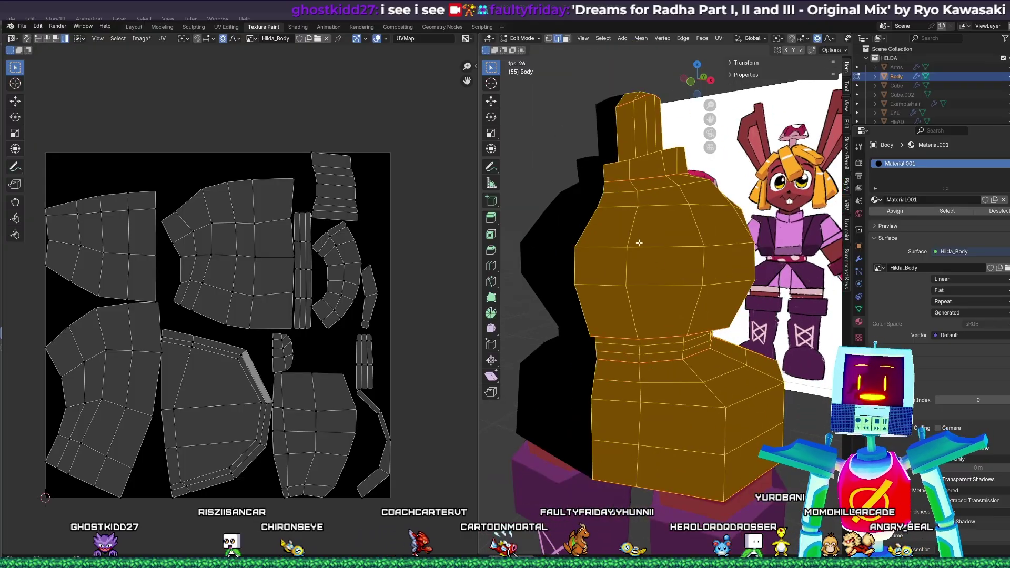
- Enable UV sync selection in the UV Editor and deselect all of the Body's faces
{"action": "middle_click_drag", "start_coordinate": [668, 233], "coordinate": [687, 226]}
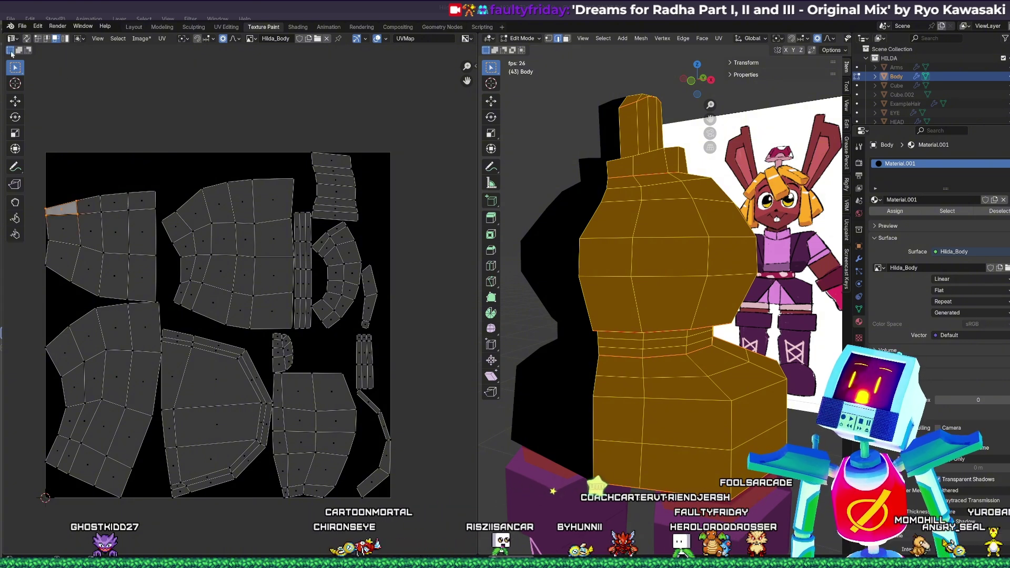
{"action": "left_click", "coordinate": [26, 40]}
{"action": "left_click", "coordinate": [113, 130]}
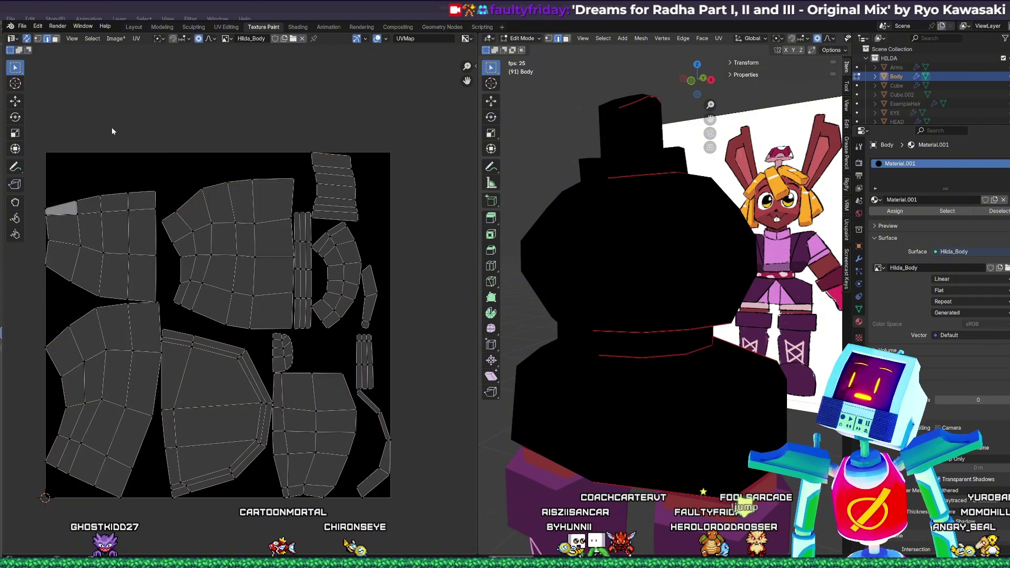
- Enable face selection in the UV Editor, select the whole upper-left UV island and scale it down
{"action": "left_click_drag", "start_coordinate": [52, 171], "coordinate": [147, 289]}
{"action": "middle_click_drag", "start_coordinate": [587, 286], "coordinate": [497, 287]}
{"action": "left_click_drag", "start_coordinate": [55, 182], "coordinate": [159, 298]}
{"action": "left_click", "coordinate": [145, 285], "text": "shift"}
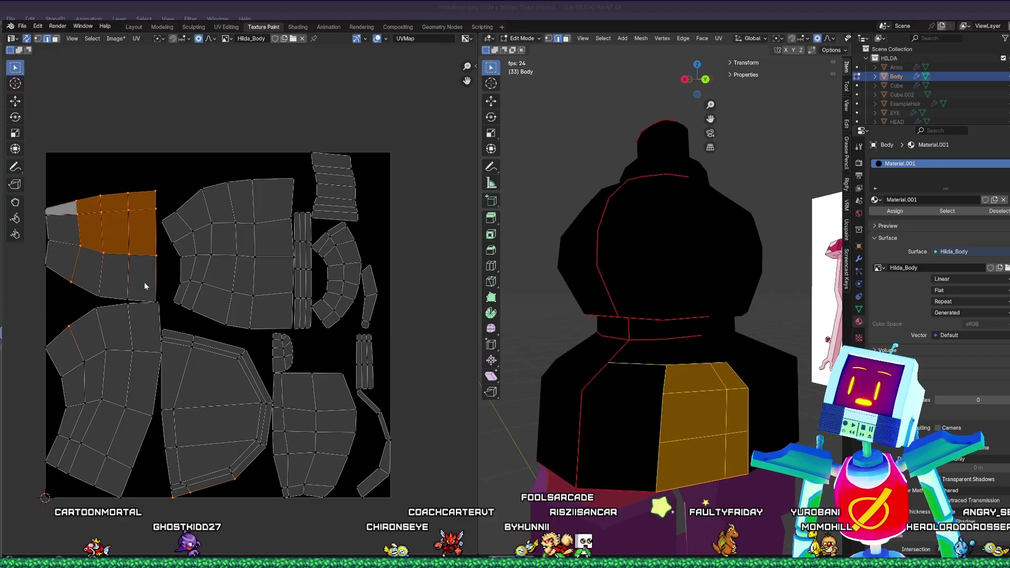
{"action": "left_click", "coordinate": [55, 39]}
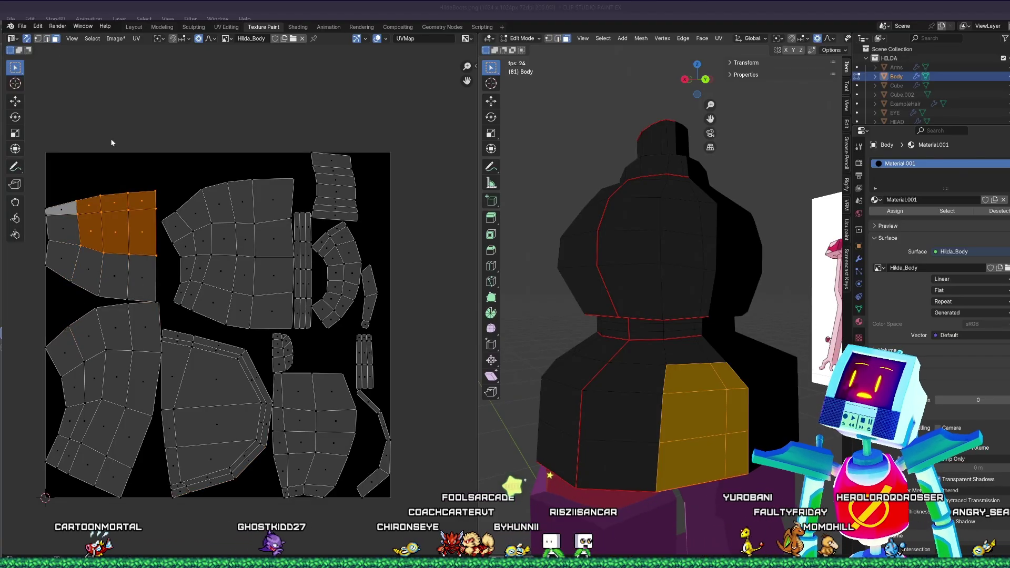
{"action": "left_click_drag", "start_coordinate": [46, 171], "coordinate": [147, 303]}
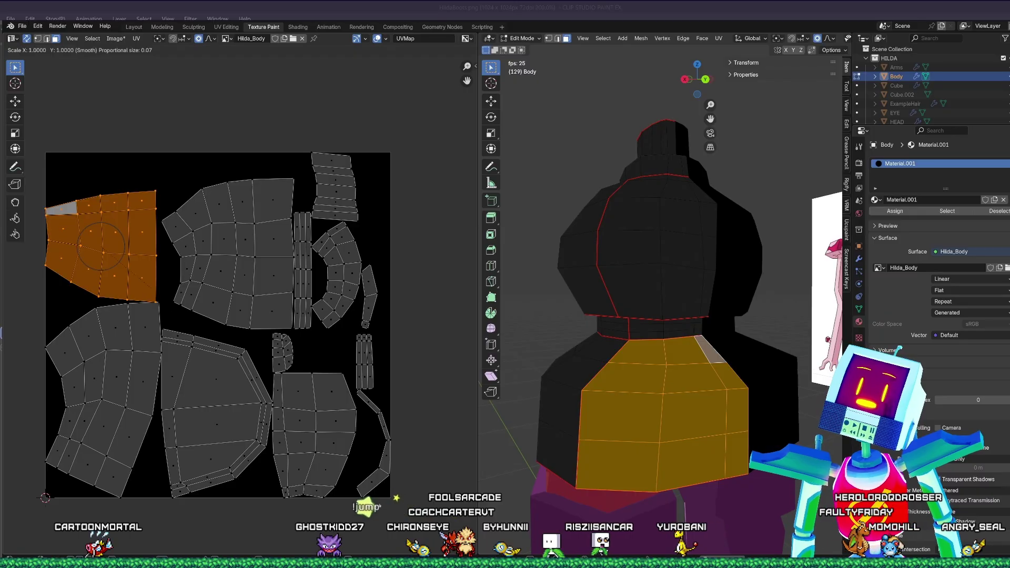
{"action": "key", "text": "s"}
{"action": "left_click", "coordinate": [144, 289]}
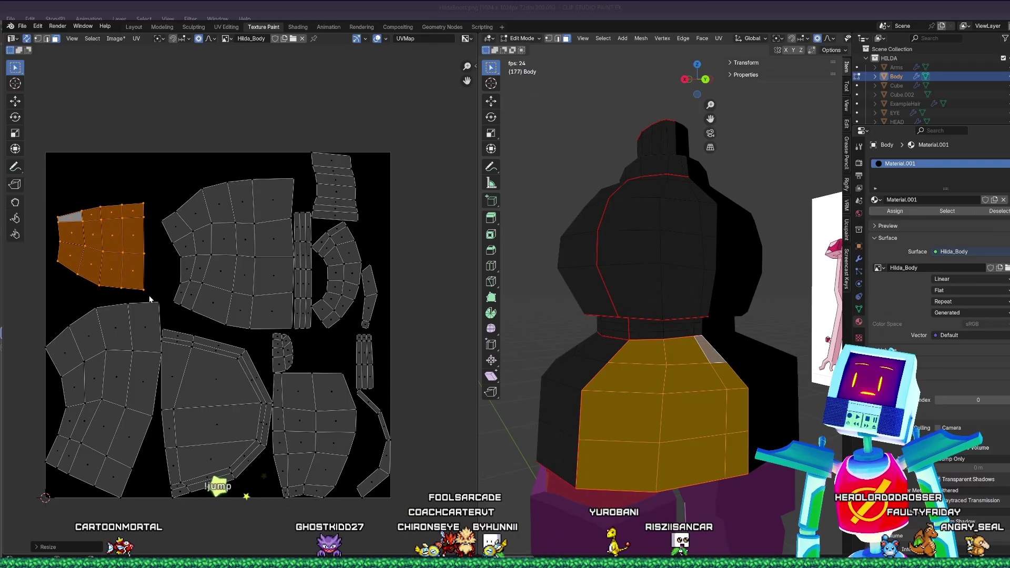
- Examine which Body areas the curved, upper-right and narrow strip UV islands cover by selecting each against the model
{"action": "middle_click_drag", "start_coordinate": [518, 285], "coordinate": [736, 285]}
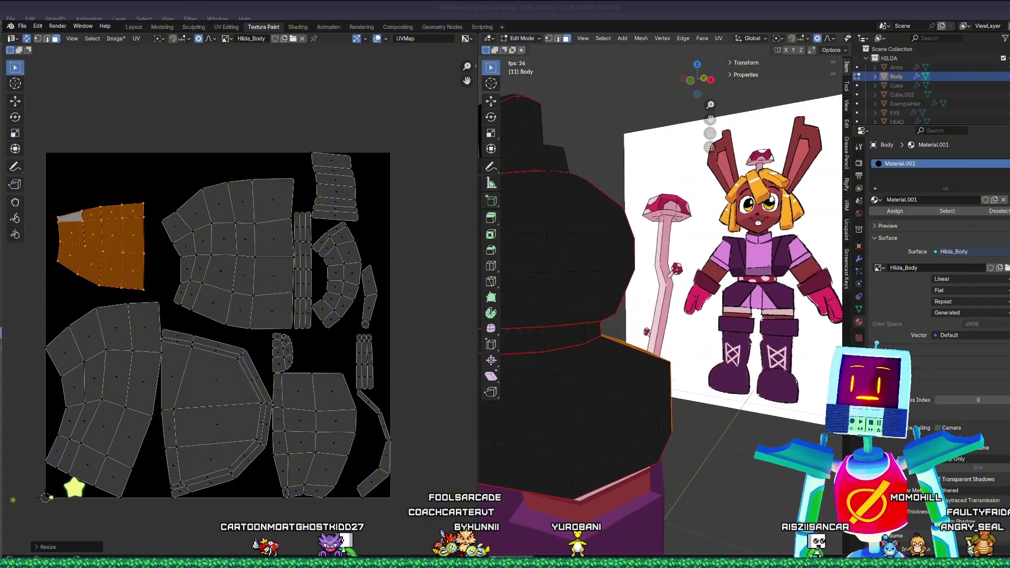
{"action": "left_click", "coordinate": [350, 273]}
{"action": "left_click_drag", "start_coordinate": [325, 241], "coordinate": [356, 304]}
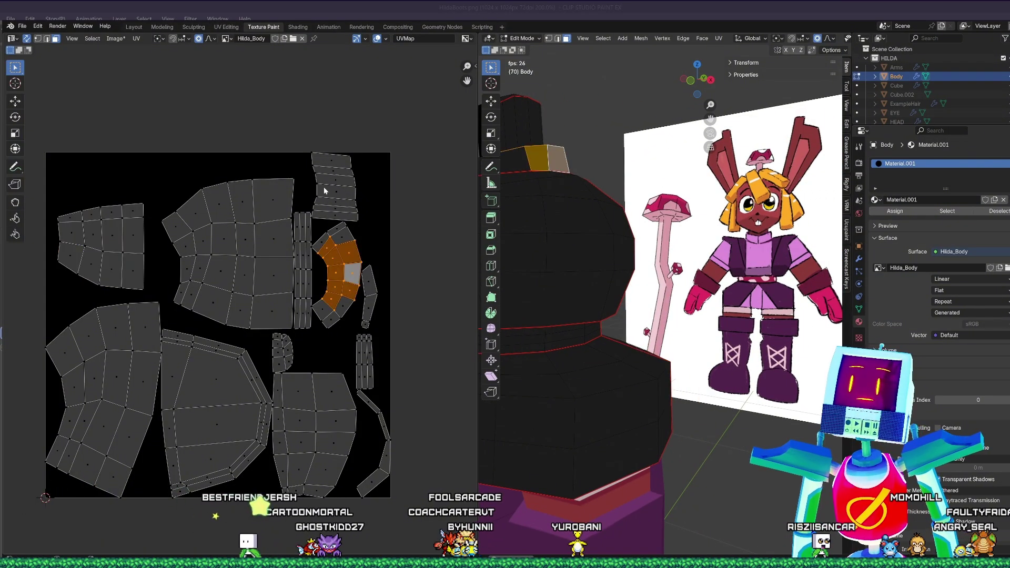
{"action": "left_click_drag", "start_coordinate": [315, 162], "coordinate": [345, 213]}
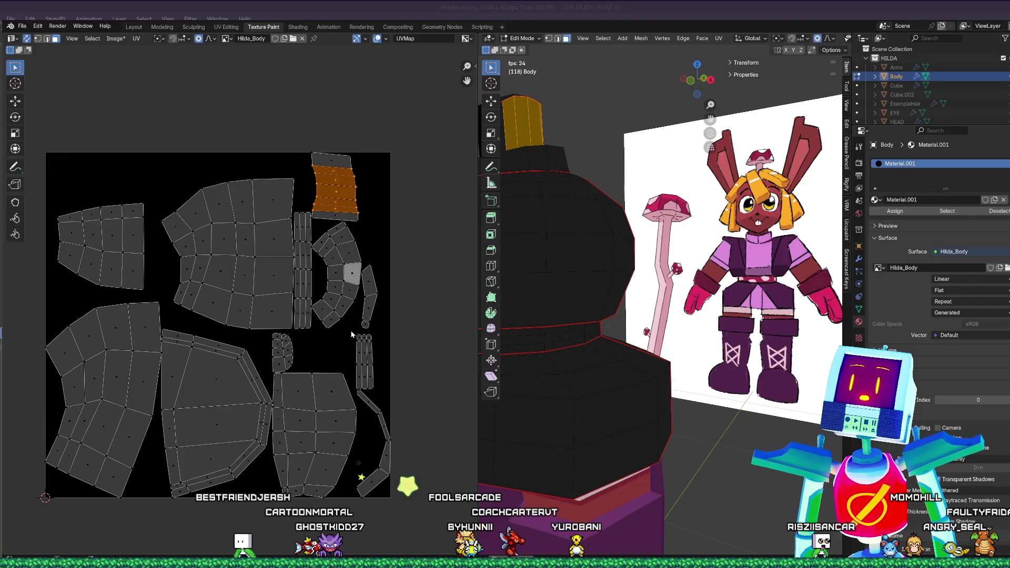
{"action": "left_click_drag", "start_coordinate": [379, 384], "coordinate": [381, 388]}
{"action": "middle_click_drag", "start_coordinate": [530, 337], "coordinate": [460, 306]}
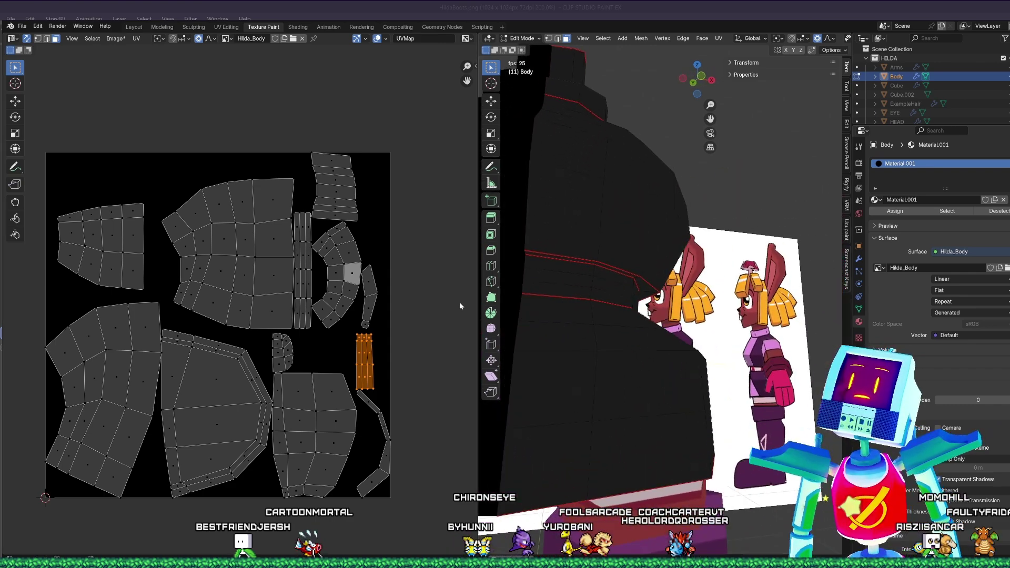
{"action": "left_click_drag", "start_coordinate": [311, 279], "coordinate": [307, 330]}
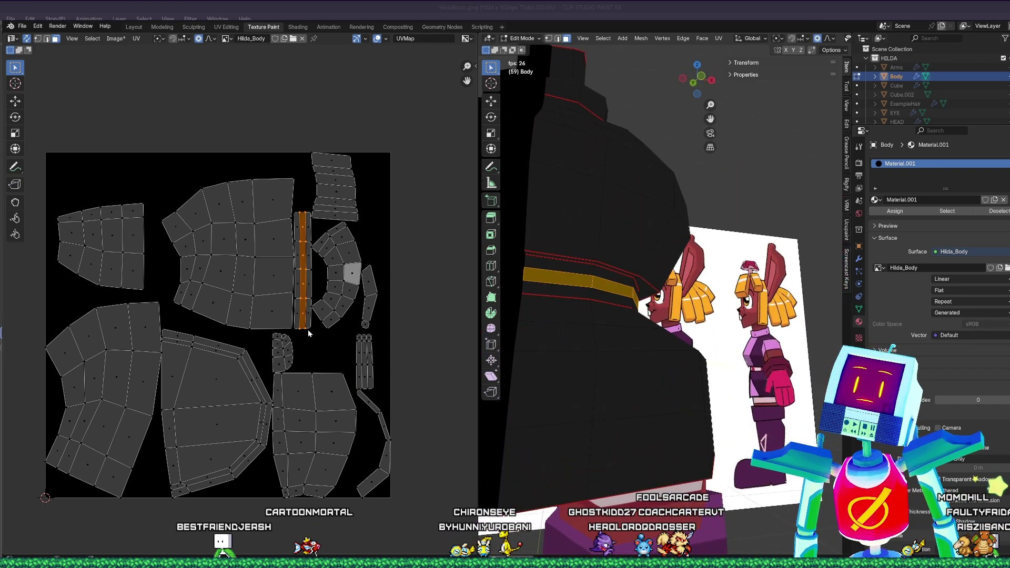
{"action": "left_click_drag", "start_coordinate": [293, 209], "coordinate": [311, 330]}
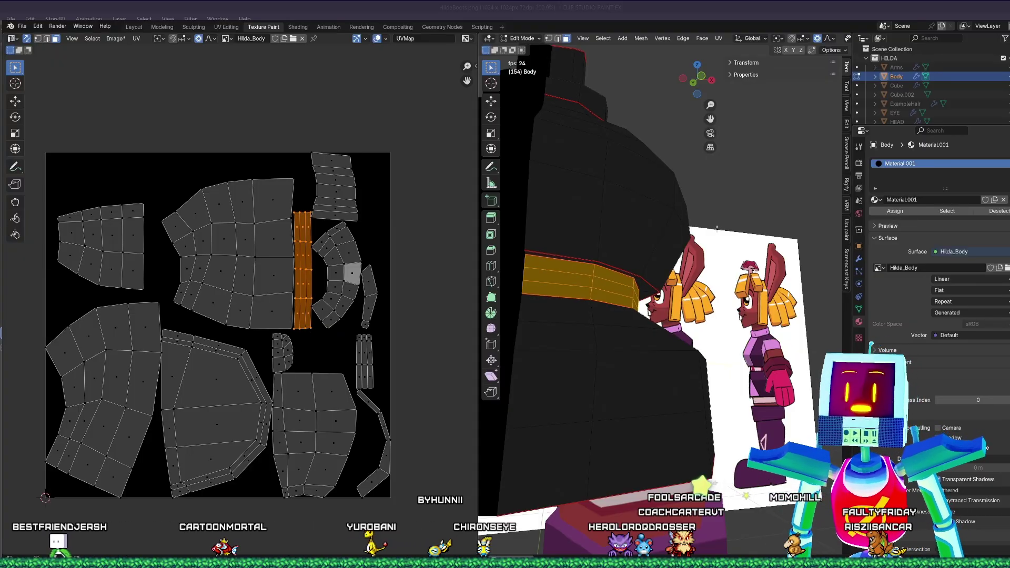
{"action": "middle_click_drag", "start_coordinate": [649, 272], "coordinate": [621, 284]}
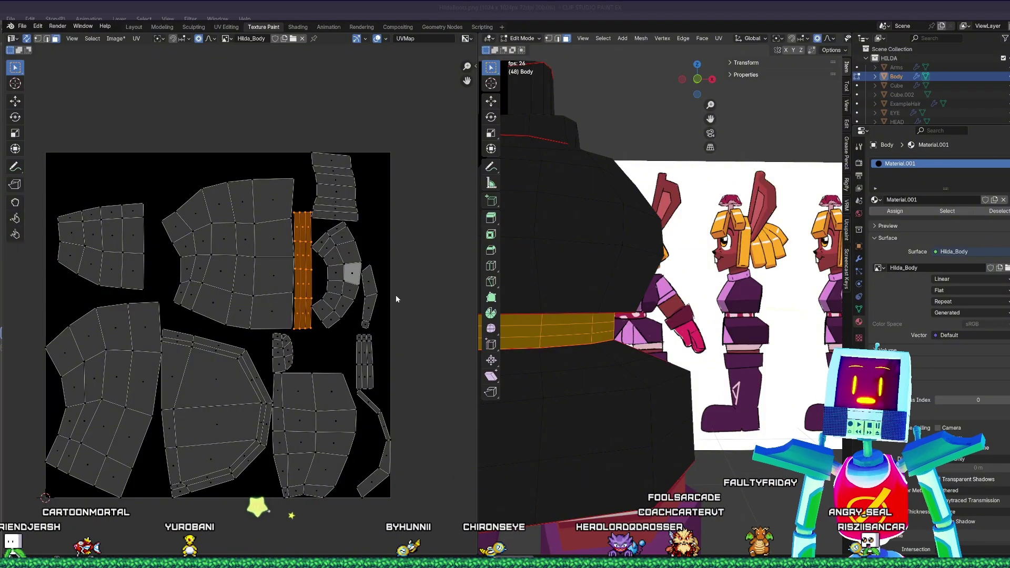
{"action": "middle_click_drag", "start_coordinate": [702, 281], "coordinate": [665, 286]}
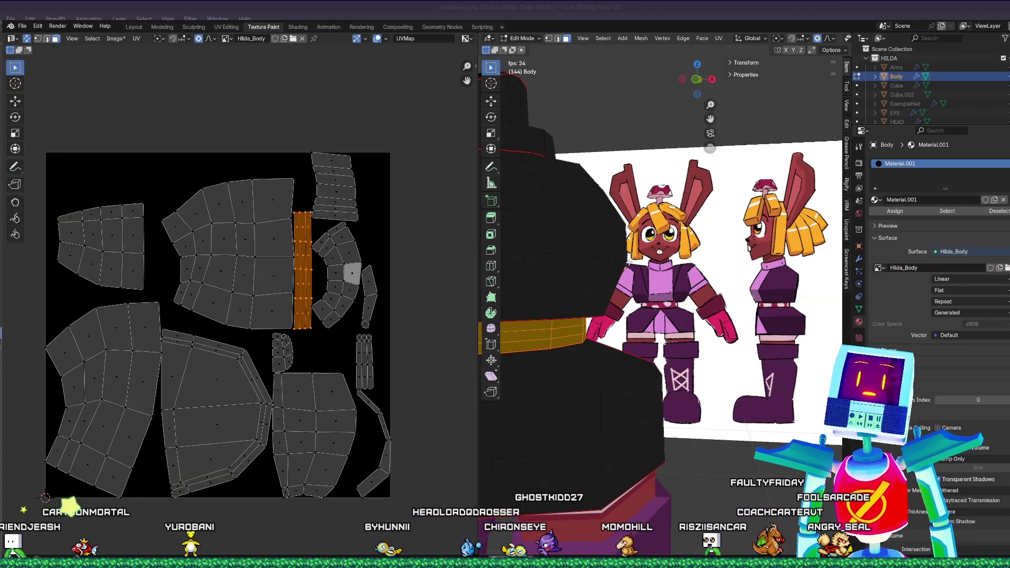
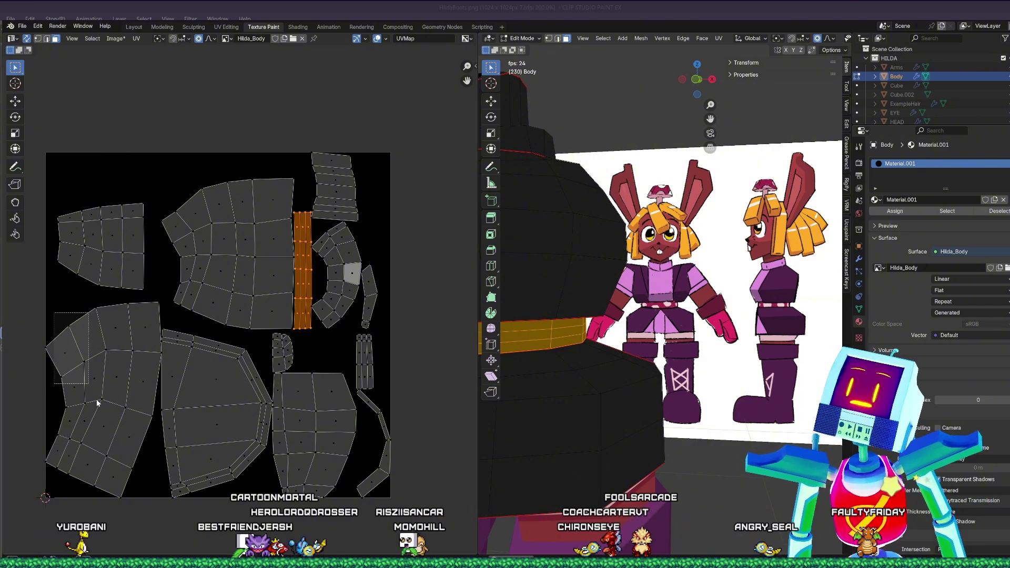
- Select all faces of the large lower-left UV island and scale it down slightly
{"action": "left_click_drag", "start_coordinate": [96, 399], "coordinate": [140, 496]}
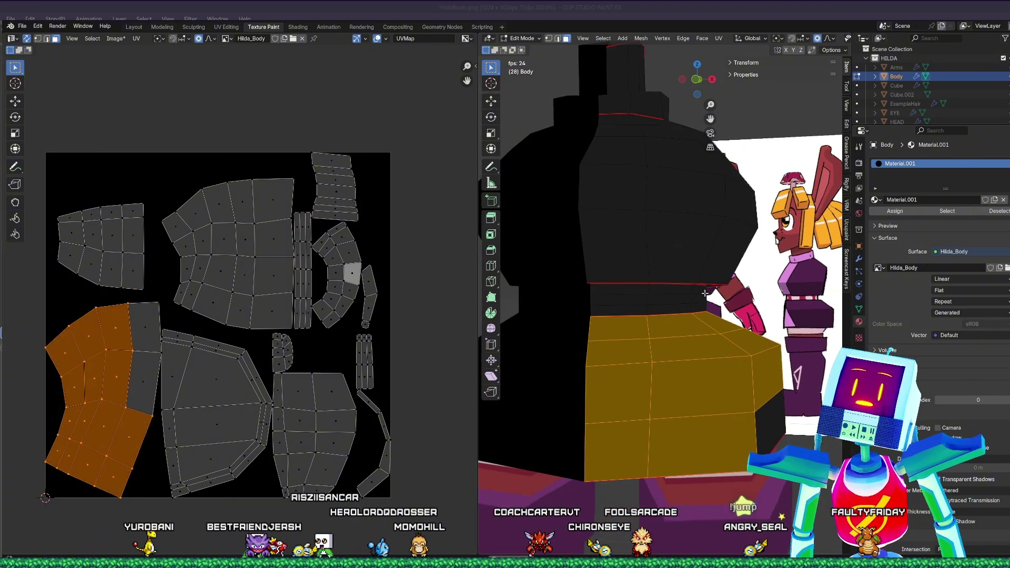
{"action": "left_click_drag", "start_coordinate": [87, 309], "coordinate": [158, 389], "text": "shift"}
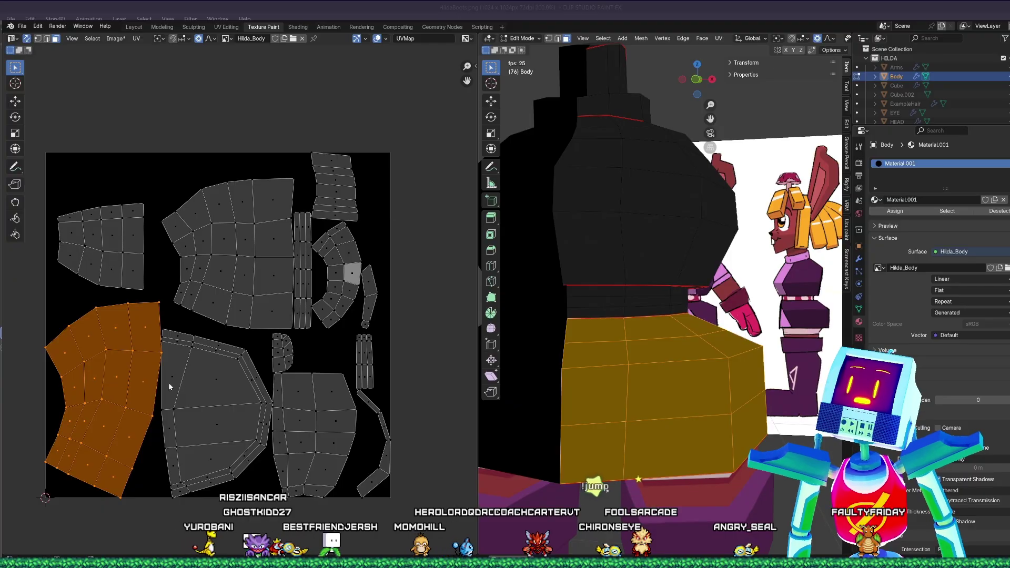
{"action": "key", "text": "s"}
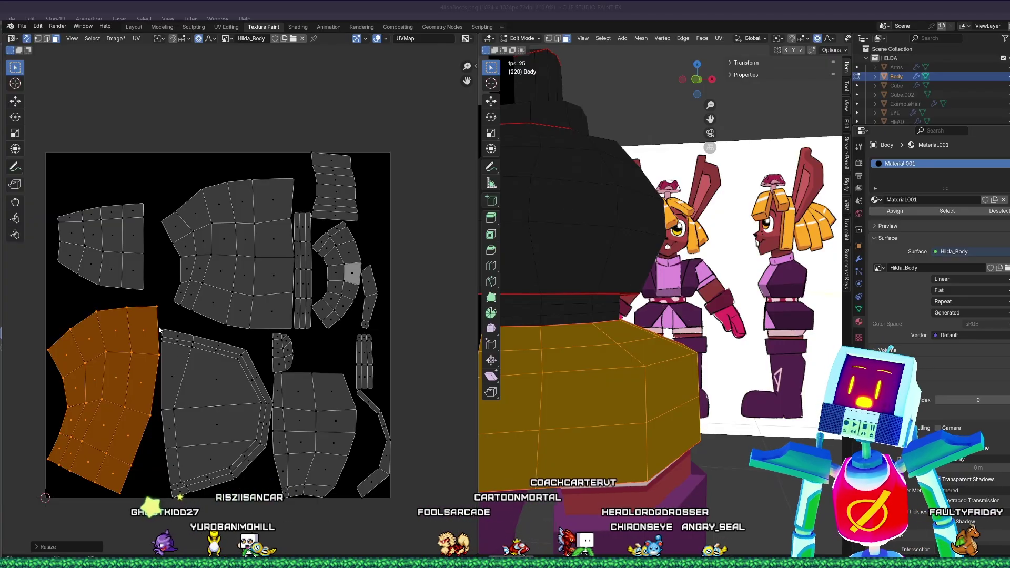
- Shrink the fan-shaped underside UV island and move it down beside the lower-middle grid island
{"action": "left_click_drag", "start_coordinate": [160, 326], "coordinate": [269, 491]}
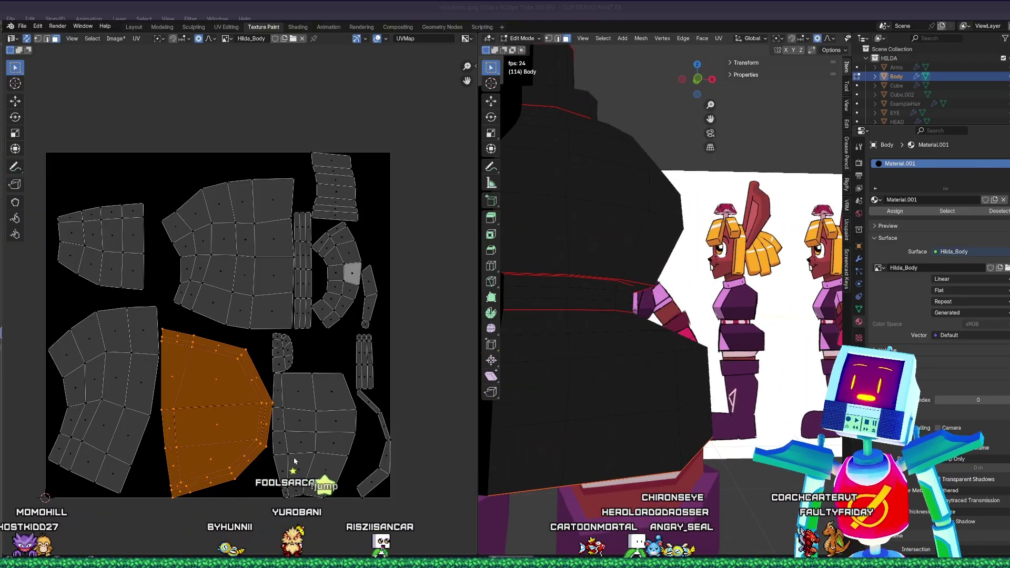
{"action": "key", "text": "s"}
{"action": "left_click", "coordinate": [258, 429]}
{"action": "key", "text": "g"}
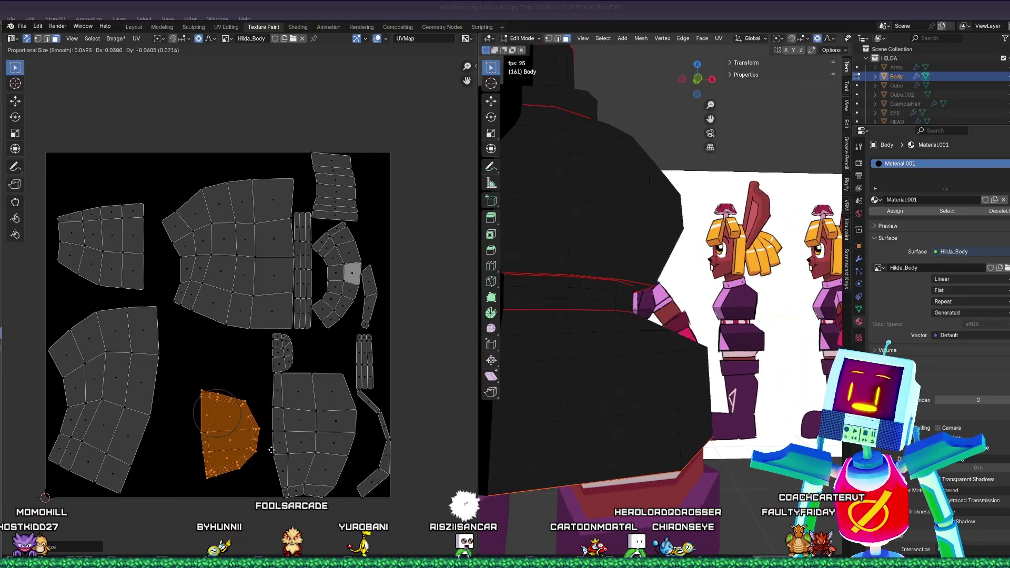
{"action": "left_click", "coordinate": [288, 463]}
{"action": "key", "text": "g"}
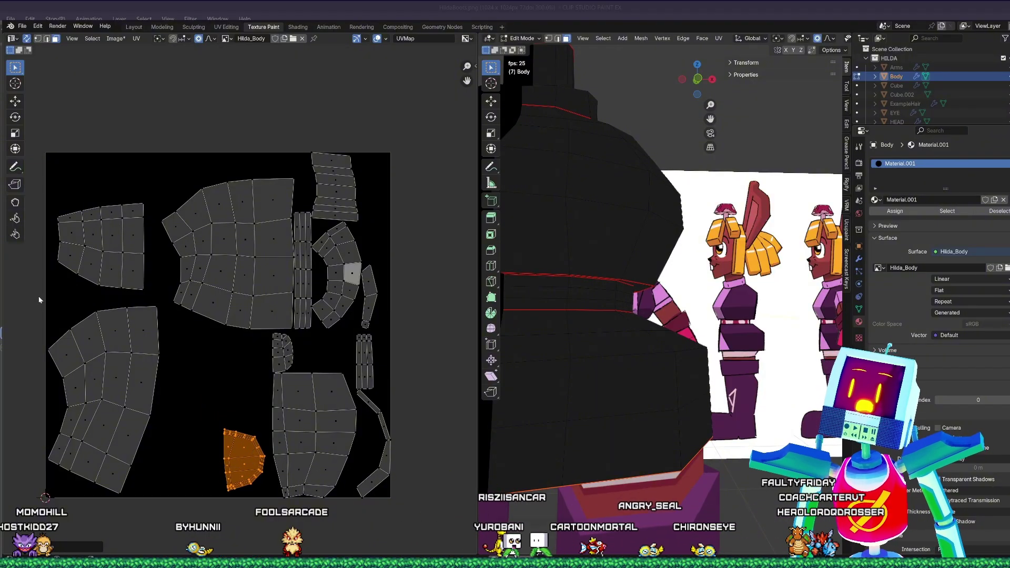
- Rotate the large lower-left UV island to lie horizontally, scale it to about 0.88 and place it in the image's bottom-left corner
{"action": "left_click_drag", "start_coordinate": [39, 300], "coordinate": [158, 496]}
{"action": "key", "text": "r"}
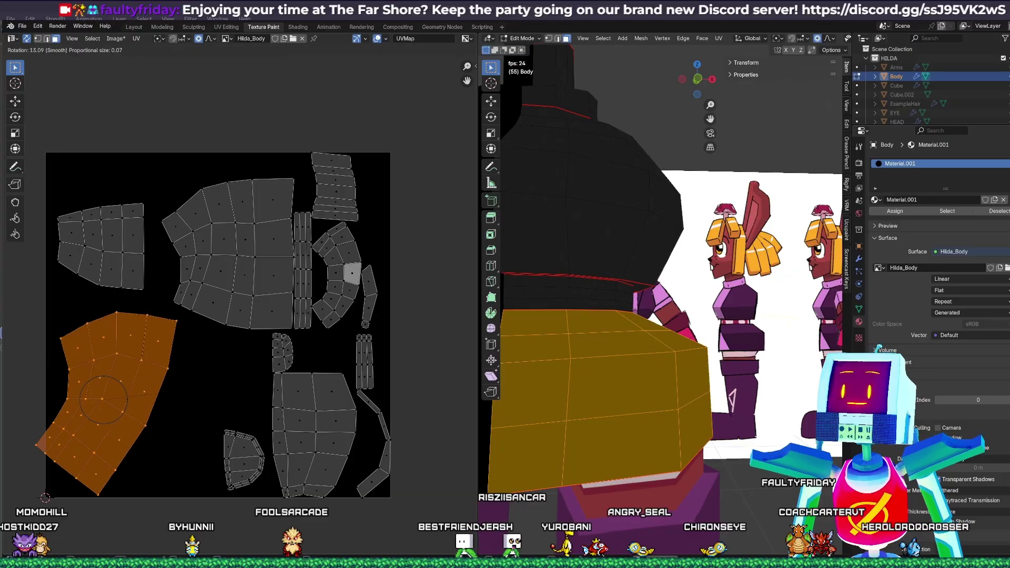
{"action": "key", "text": "s"}
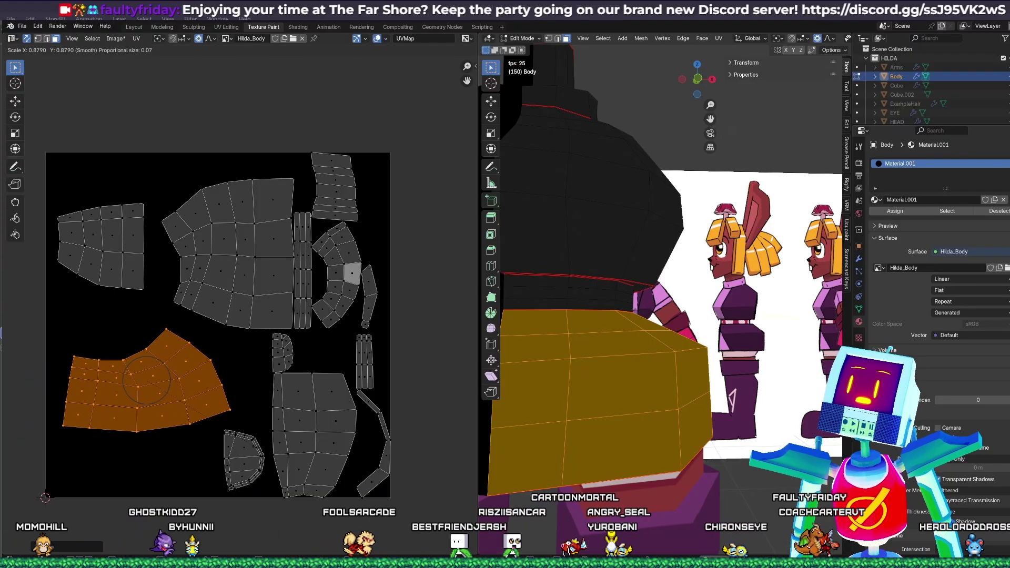
{"action": "key", "text": "g"}
{"action": "left_click", "coordinate": [223, 428]}
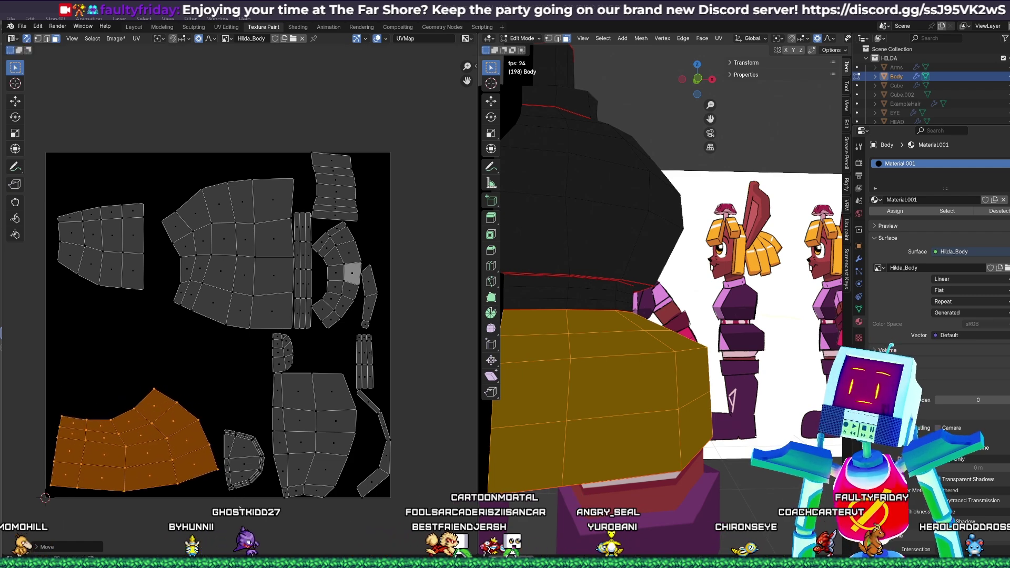
- Nudge the small fan-shaped UV island slightly between its two neighbouring islands
{"action": "left_click_drag", "start_coordinate": [255, 504], "coordinate": [263, 503]}
{"action": "key", "text": "g"}
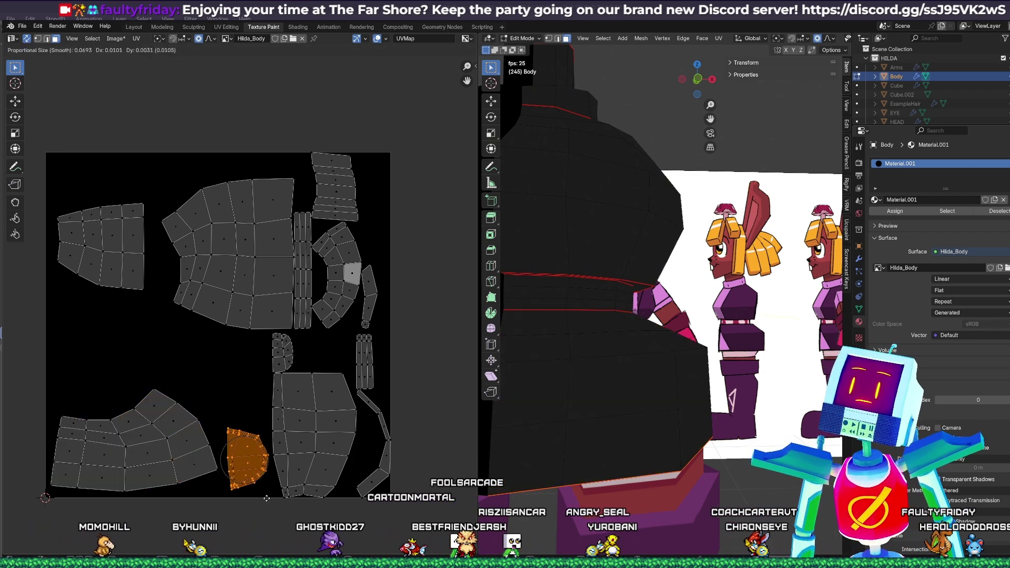
{"action": "left_click", "coordinate": [264, 501]}
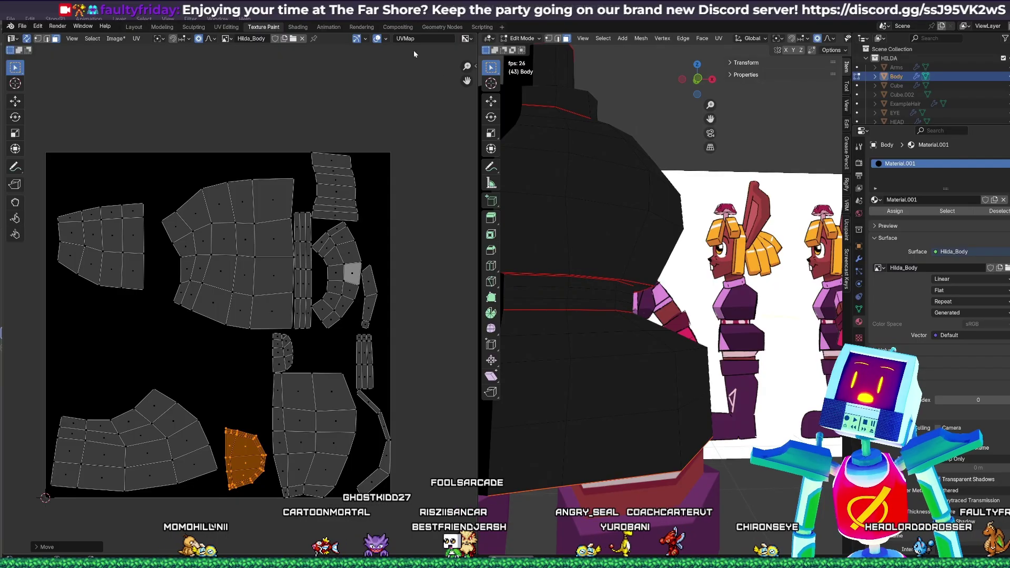
- Show the UV Editor's Mio3 sidebar and collapse its Mio3 UV, Align, Arrange, Symmetrize and Select sections
{"action": "left_click", "coordinate": [476, 67]}
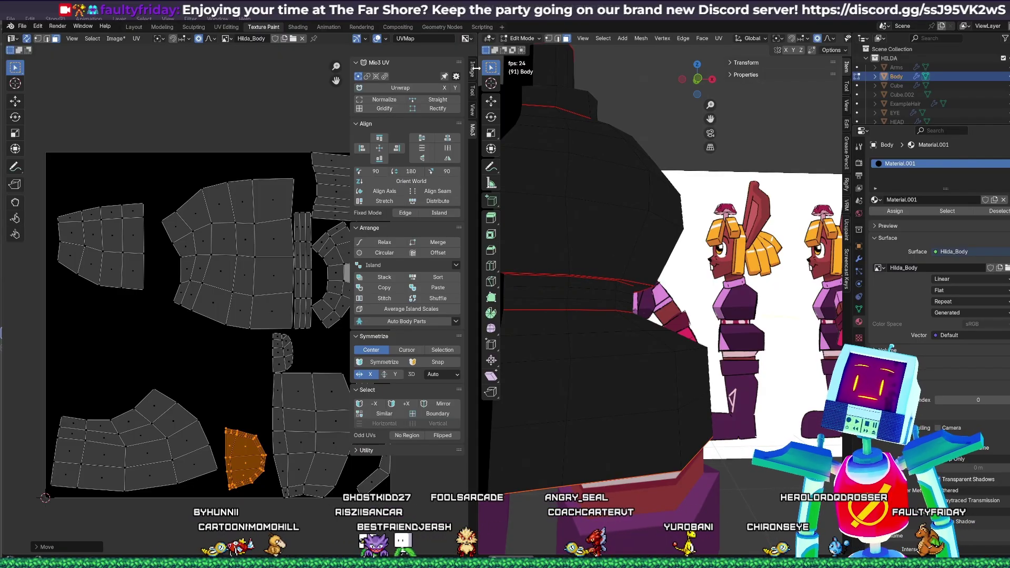
{"action": "left_click", "coordinate": [357, 62]}
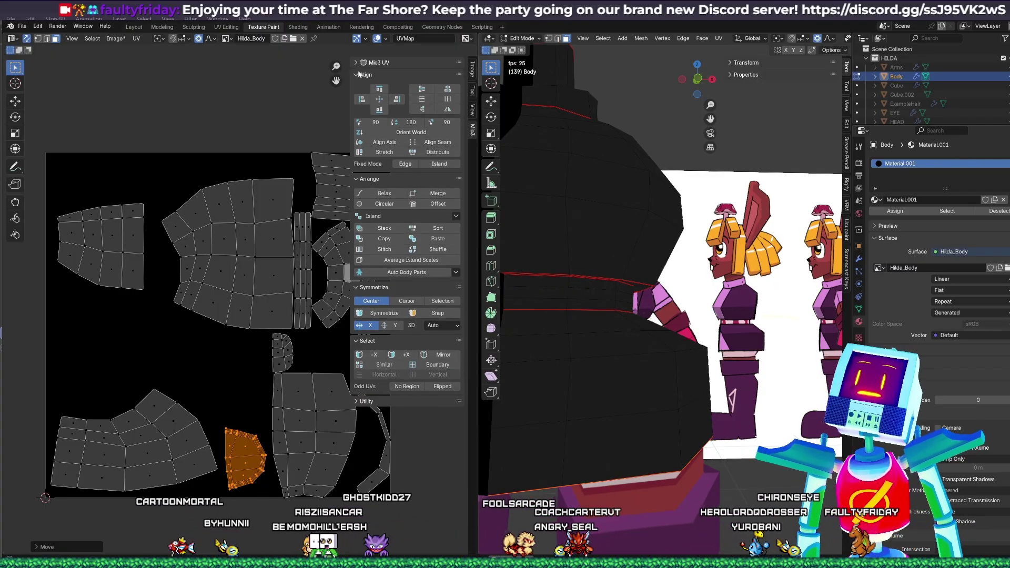
{"action": "left_click", "coordinate": [358, 74]}
{"action": "left_click", "coordinate": [357, 86]}
{"action": "left_click", "coordinate": [357, 99]}
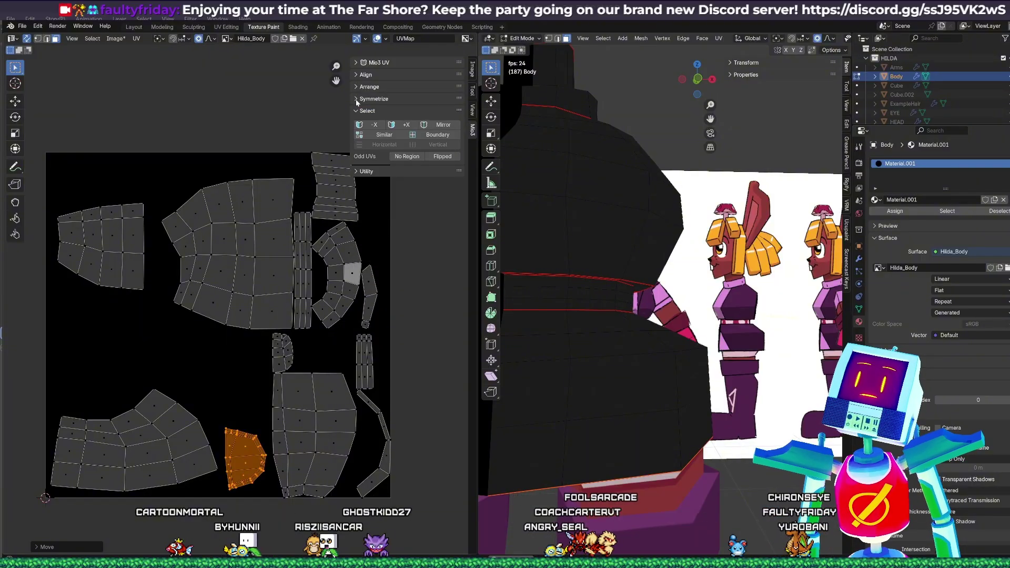
{"action": "left_click", "coordinate": [356, 110]}
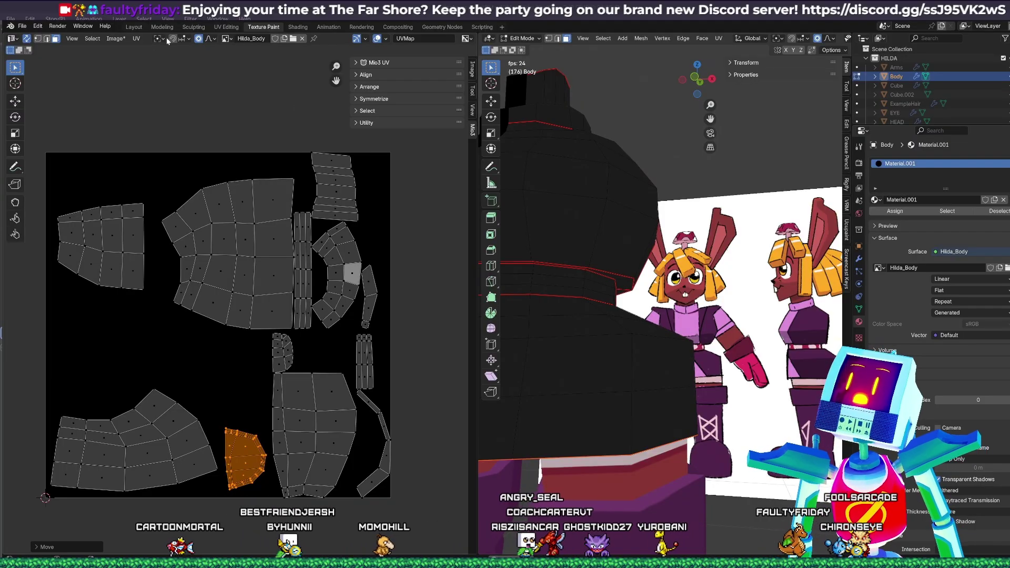
{"action": "left_click", "coordinate": [137, 39]}
{"action": "mouse_move", "coordinate": [195, 60]}
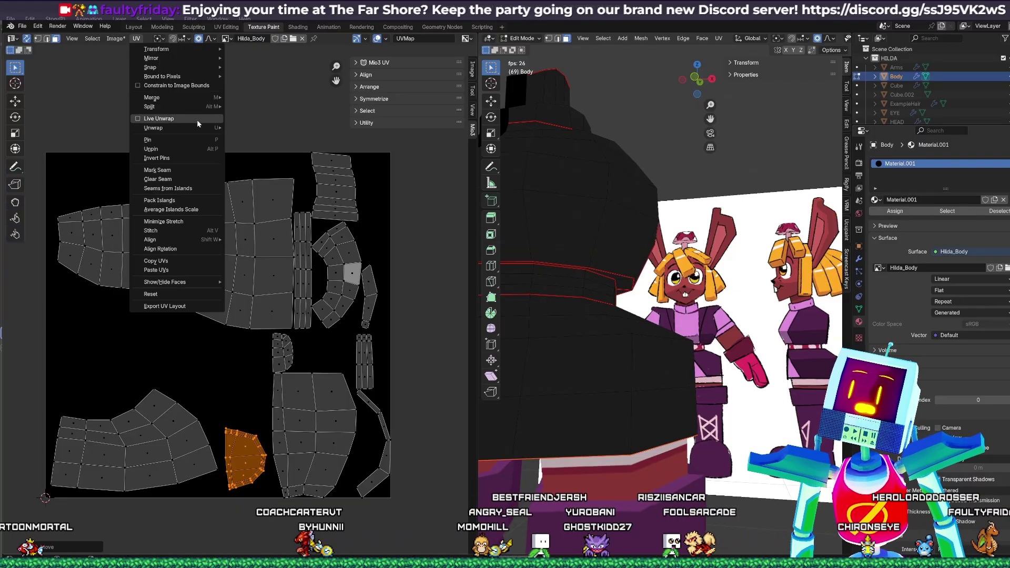
{"action": "mouse_move", "coordinate": [117, 39]}
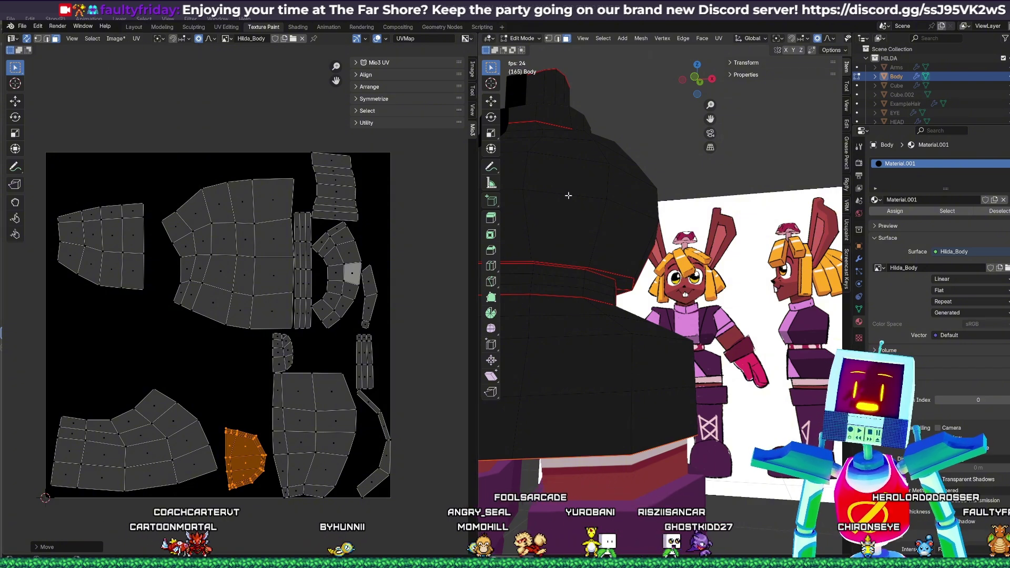
{"action": "middle_click_drag", "start_coordinate": [559, 196], "coordinate": [567, 215]}
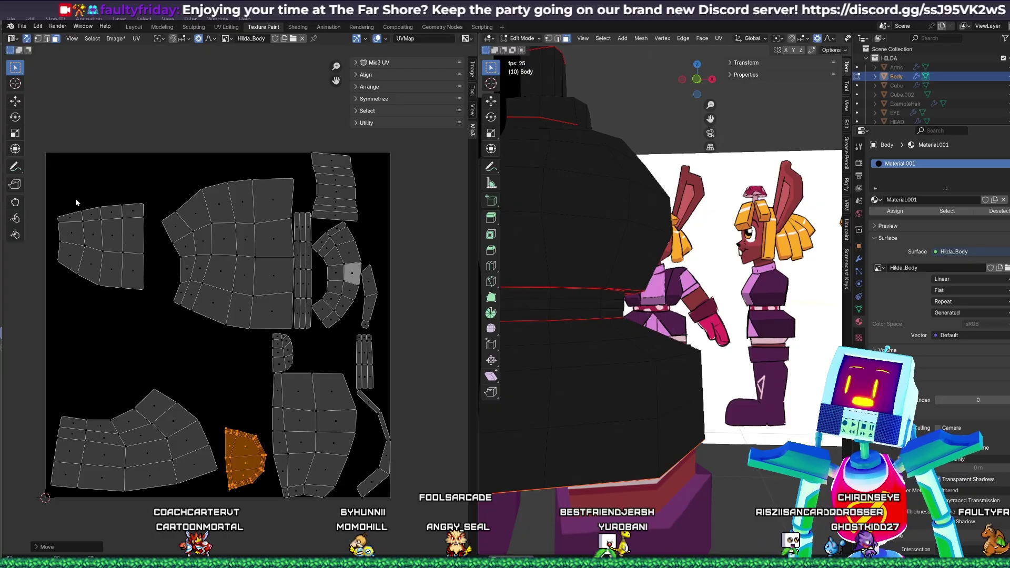
{"action": "left_click_drag", "start_coordinate": [83, 226], "coordinate": [153, 322]}
{"action": "key", "text": "r"}
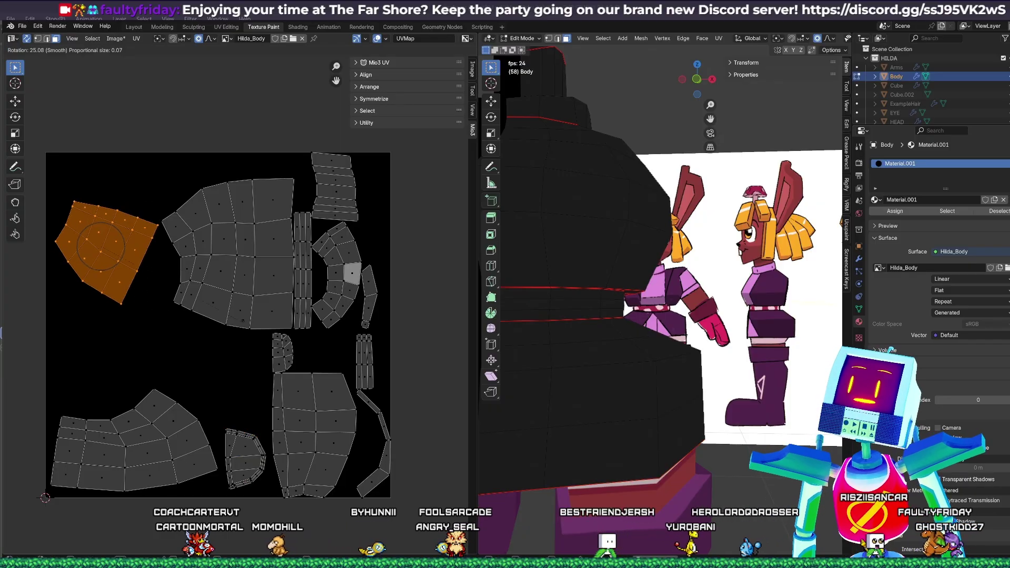
{"action": "key", "text": "Escape"}
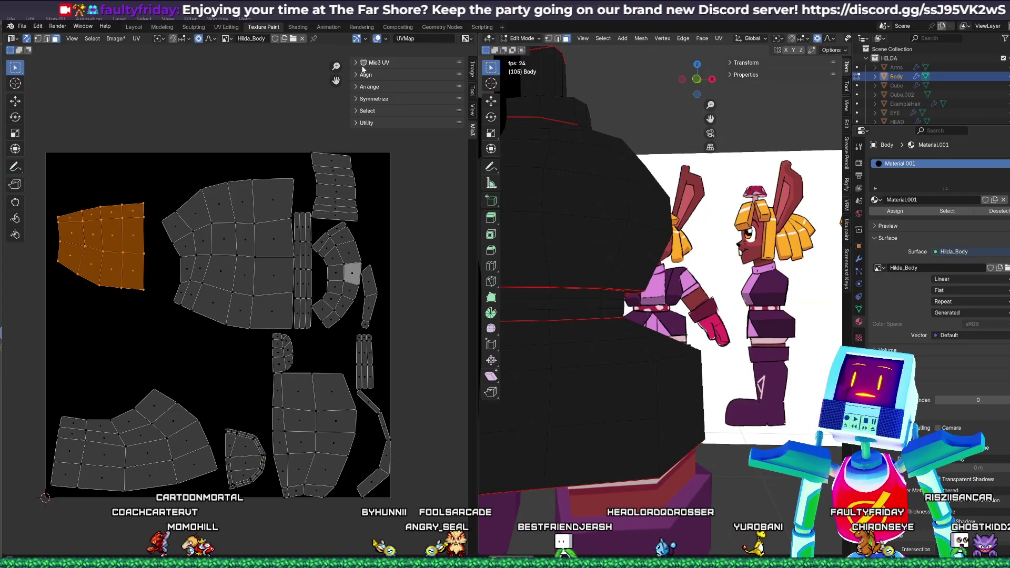
- Look through the UV Editor sidebar's display settings and image properties
{"action": "left_click", "coordinate": [472, 109]}
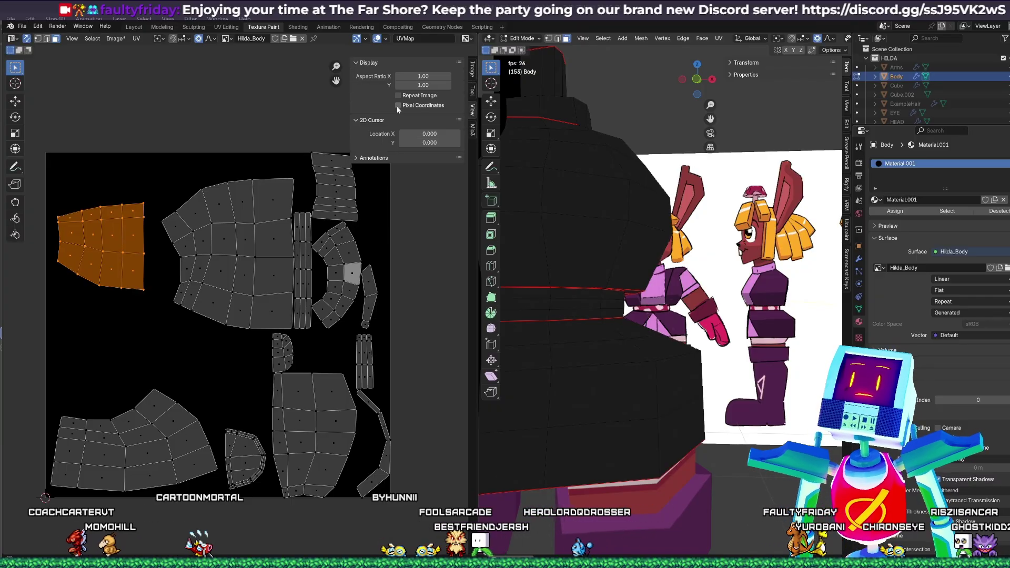
{"action": "left_click", "coordinate": [473, 68]}
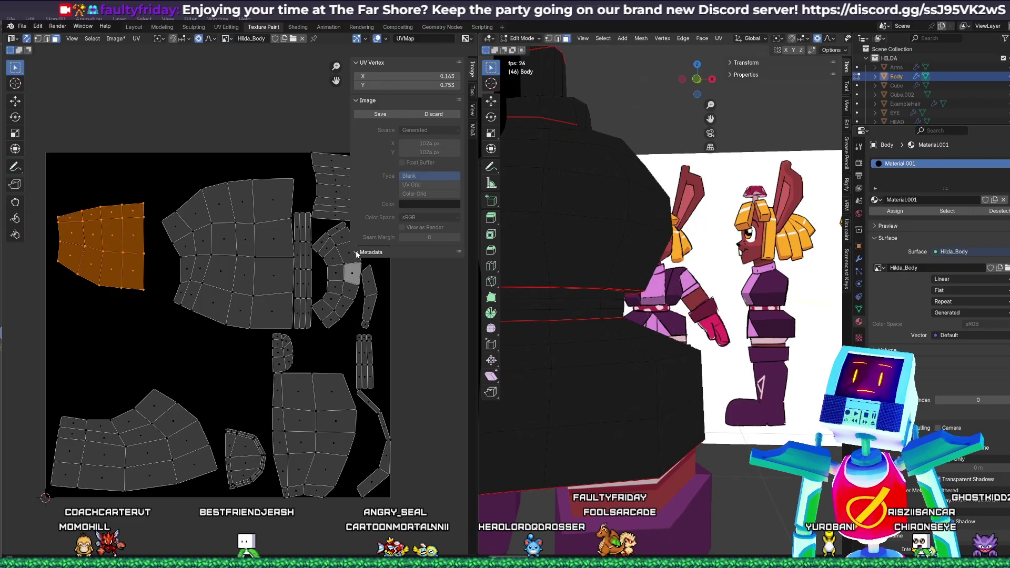
- Turn on the Over Image option so the UV Editor's grid is drawn over the Hilda_Body image
{"action": "left_click", "coordinate": [386, 39]}
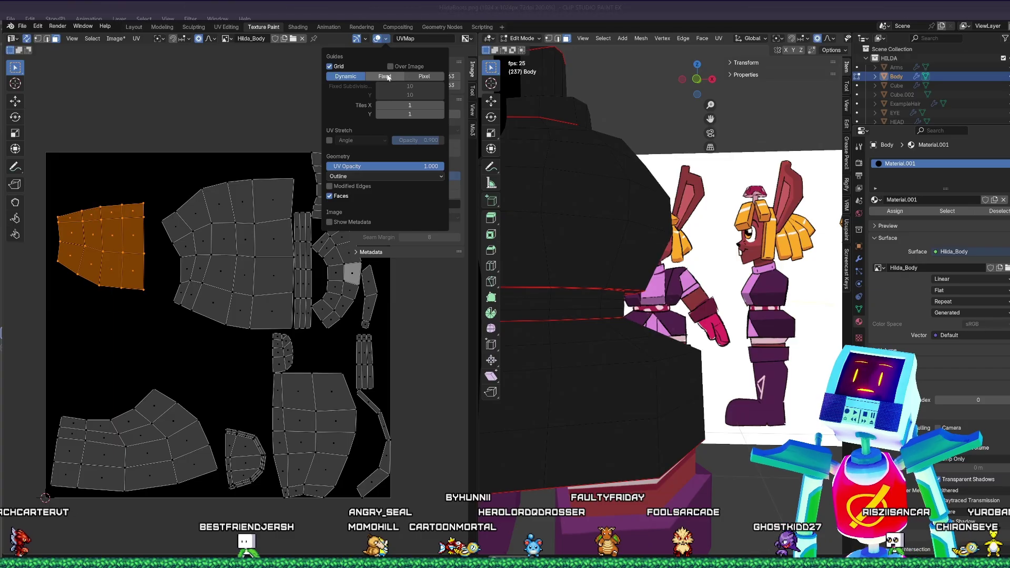
{"action": "left_click", "coordinate": [389, 66]}
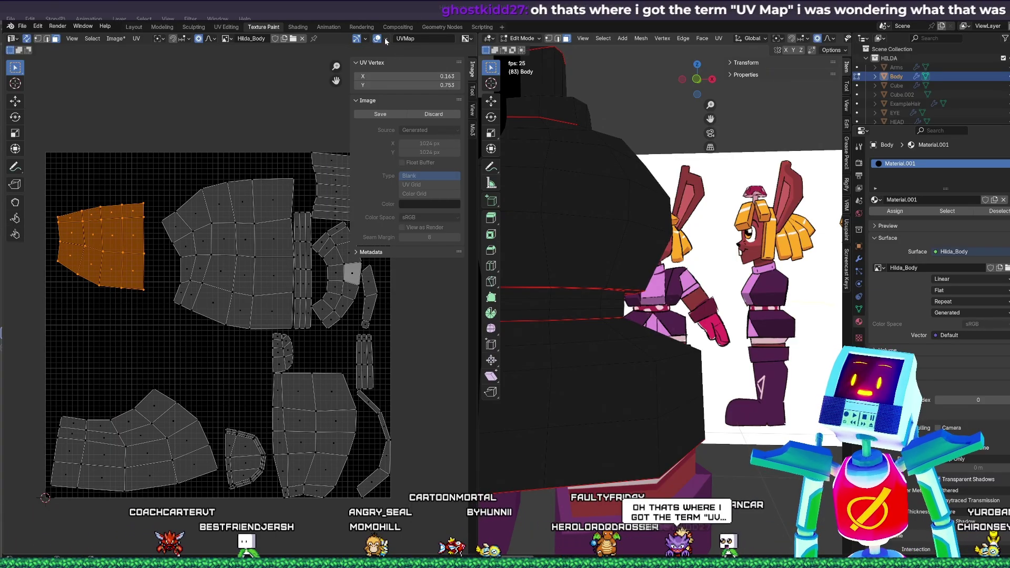
{"action": "left_click", "coordinate": [387, 40]}
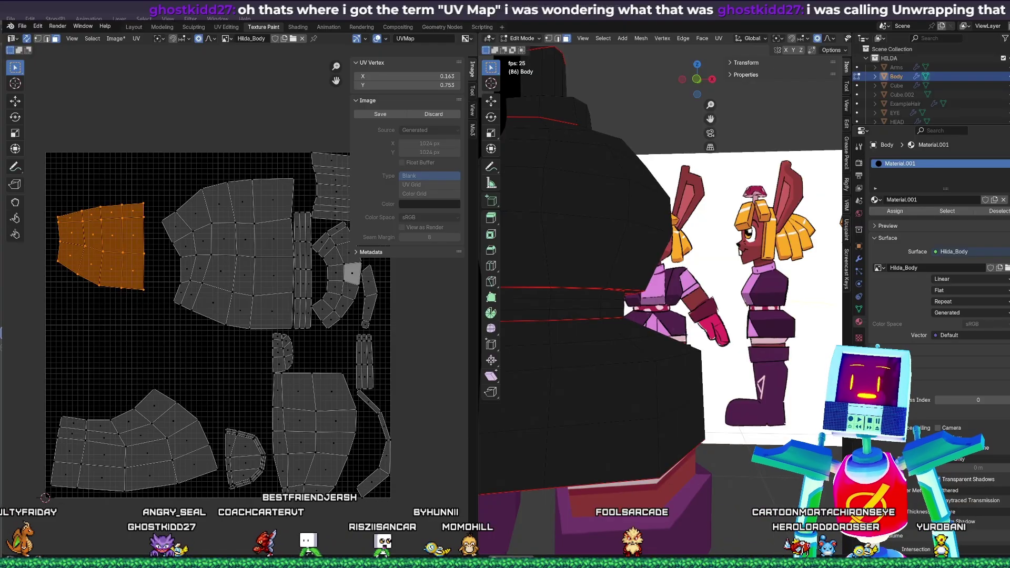
{"action": "left_click", "coordinate": [256, 427]}
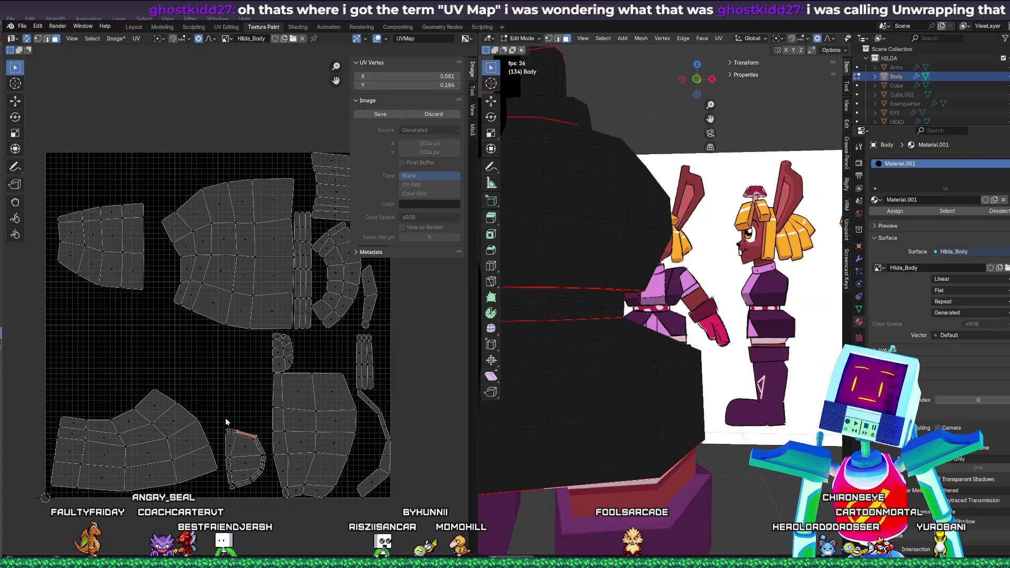
{"action": "left_click_drag", "start_coordinate": [220, 410], "coordinate": [264, 501]}
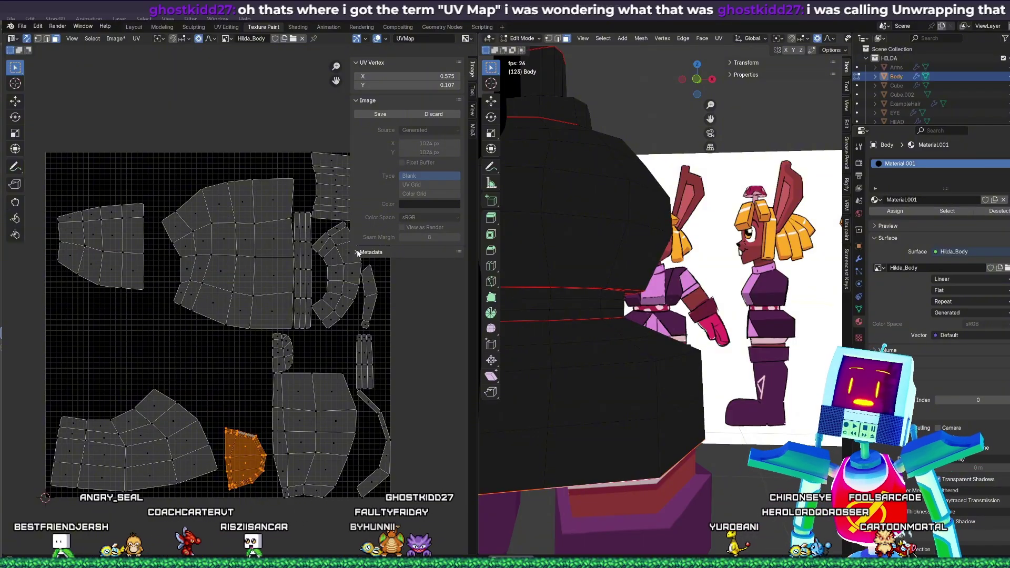
{"action": "left_click", "coordinate": [165, 79]}
- Open the Shading workspace and move the Hilda_Body image node farther away from the Material Output node
{"action": "left_click", "coordinate": [298, 27]}
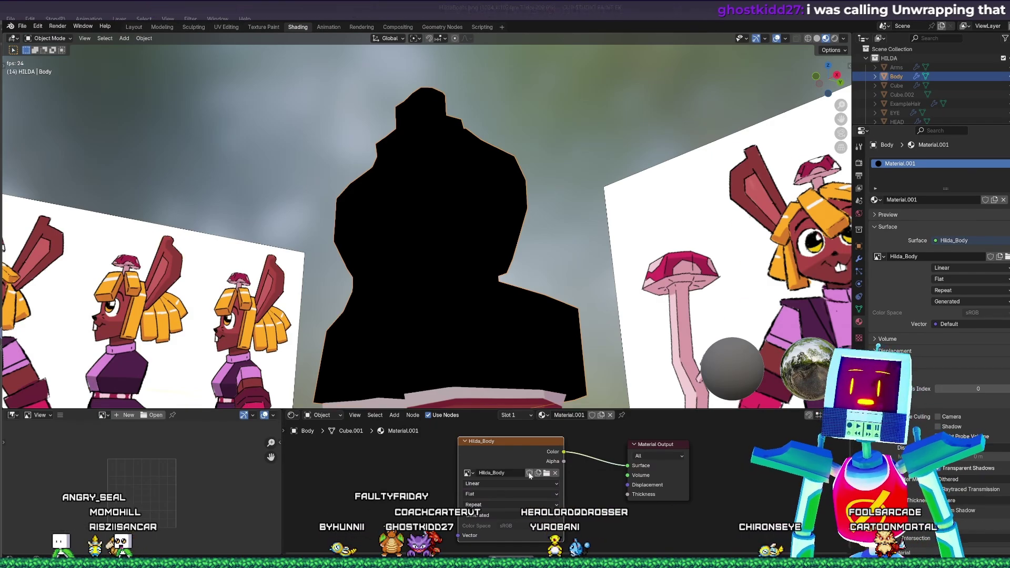
{"action": "left_click", "coordinate": [468, 472]}
{"action": "left_click", "coordinate": [587, 493]}
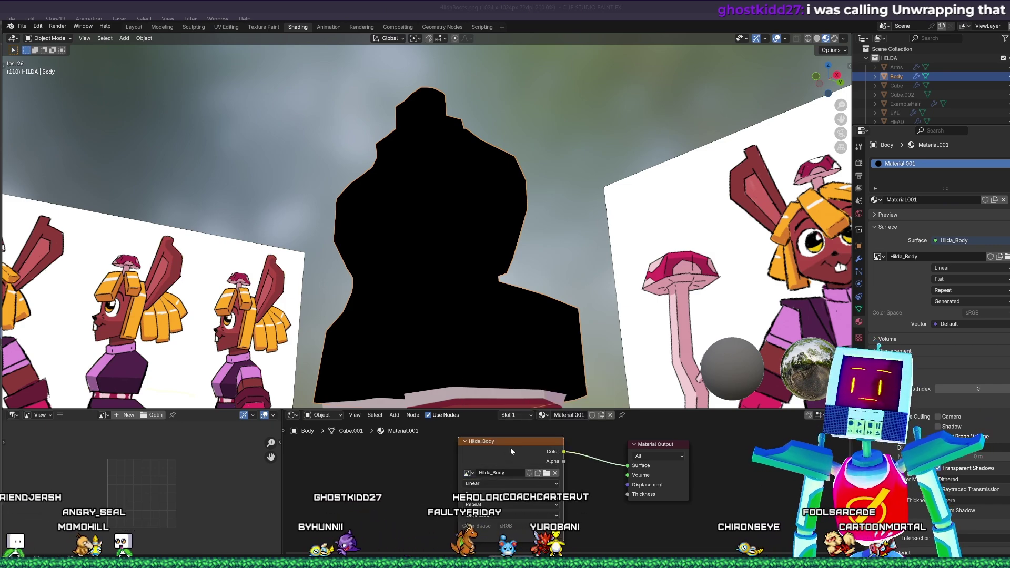
{"action": "left_click_drag", "start_coordinate": [503, 451], "coordinate": [350, 447]}
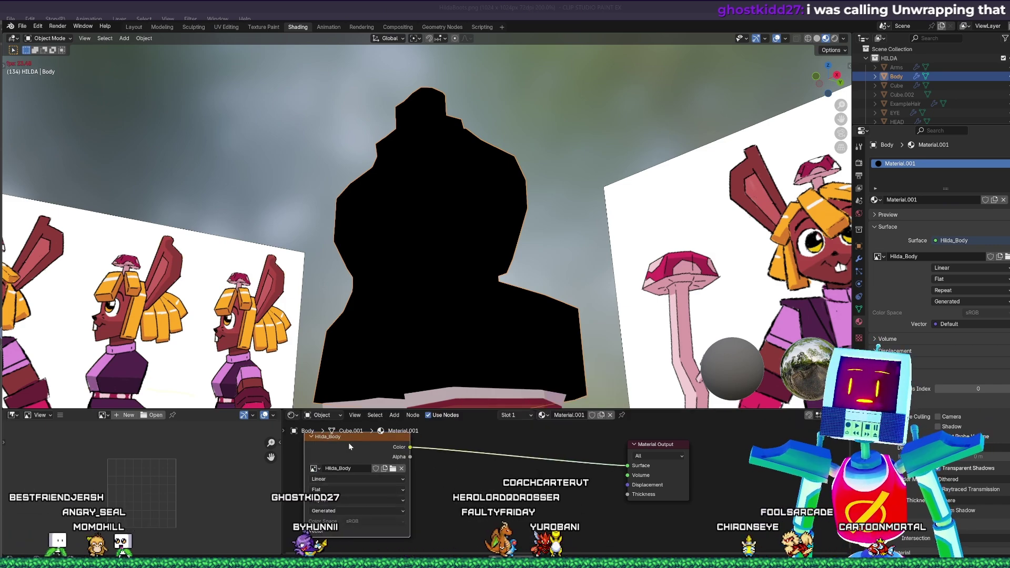
- Insert a new Image Texture node into the link between the Hilda_Body node and Material Output
{"action": "right_click", "coordinate": [457, 468]}
{"action": "left_click", "coordinate": [529, 482]}
{"action": "key", "text": "shift+a"}
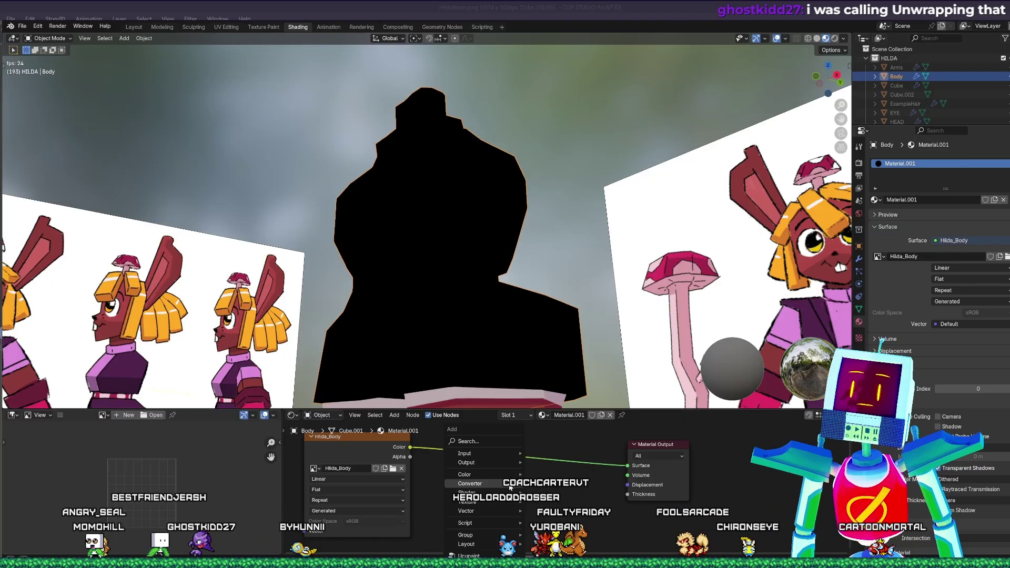
{"action": "left_click", "coordinate": [502, 443]}
{"action": "left_click", "coordinate": [553, 458]}
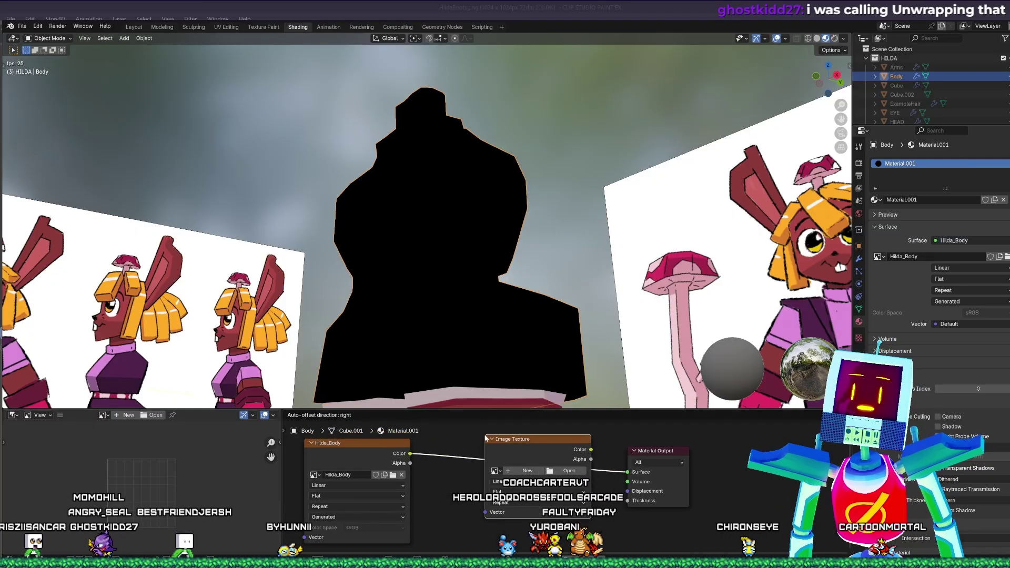
{"action": "left_click", "coordinate": [494, 490]}
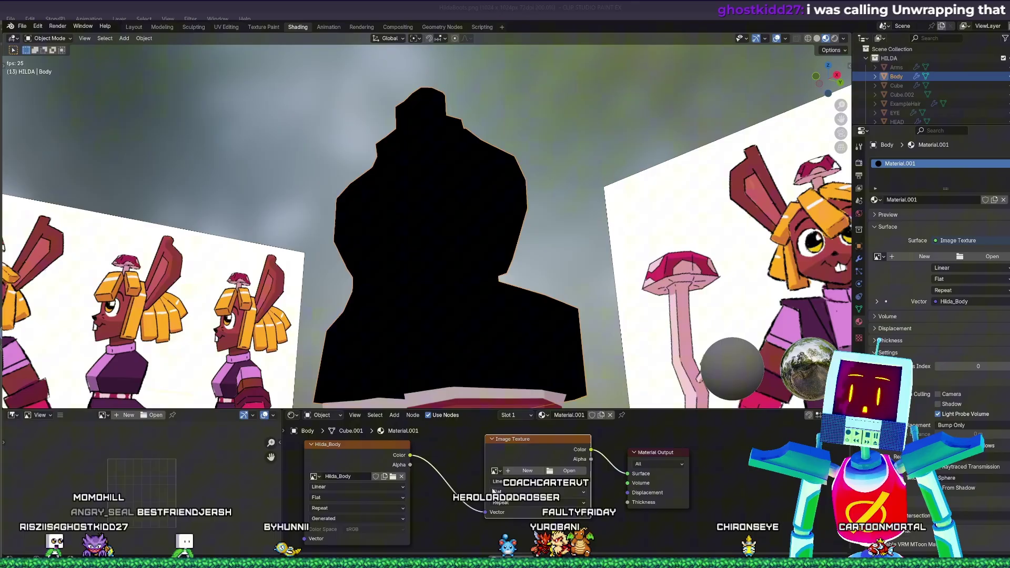
- Create a new 1024 px image named HildaBodyV2 with the UV Grid generated type in the new texture node
{"action": "left_click", "coordinate": [526, 471]}
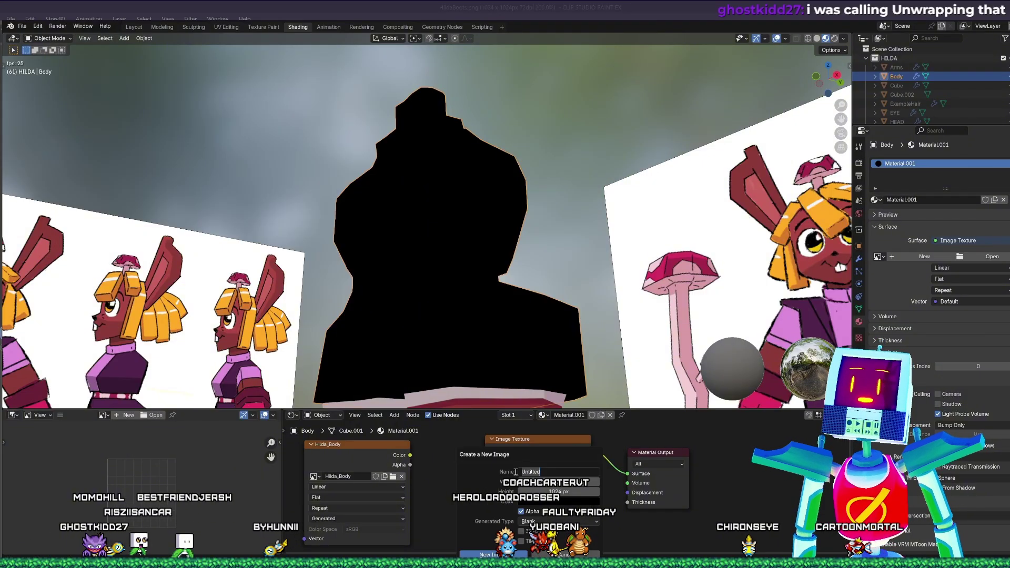
{"action": "left_click", "coordinate": [535, 522]}
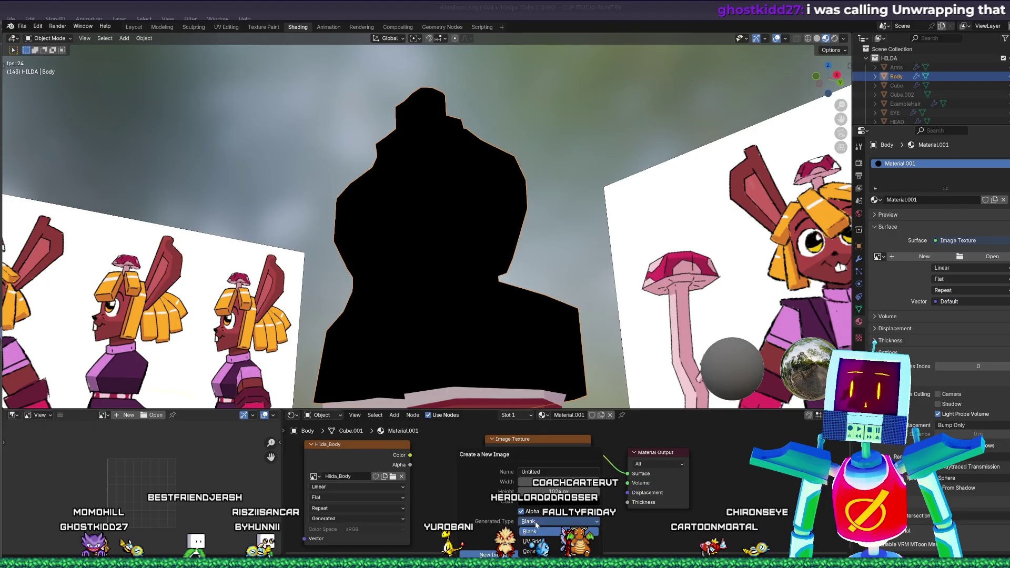
{"action": "left_click", "coordinate": [535, 532]}
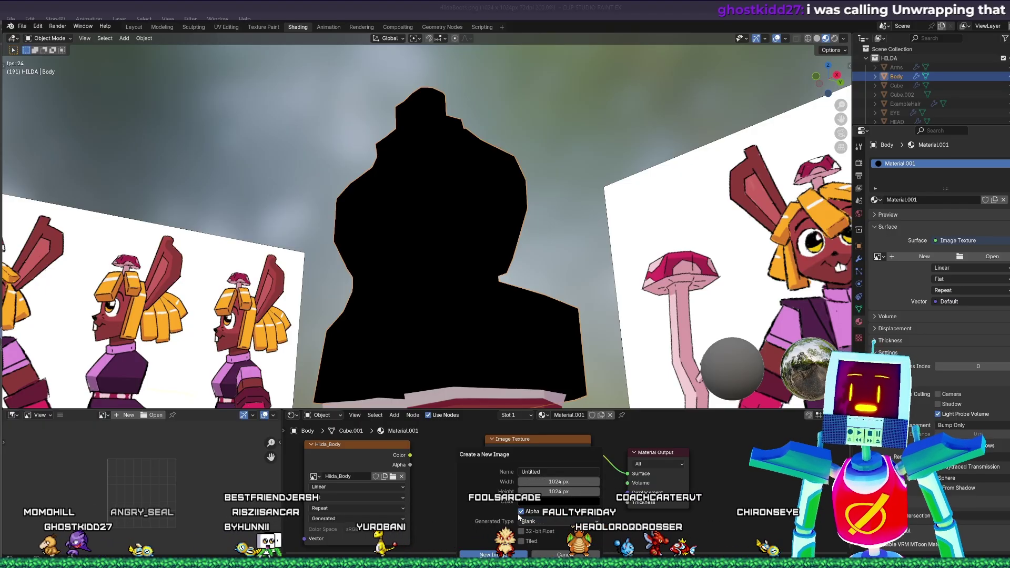
{"action": "left_click", "coordinate": [538, 473]}
{"action": "type", "text": "Hi"}
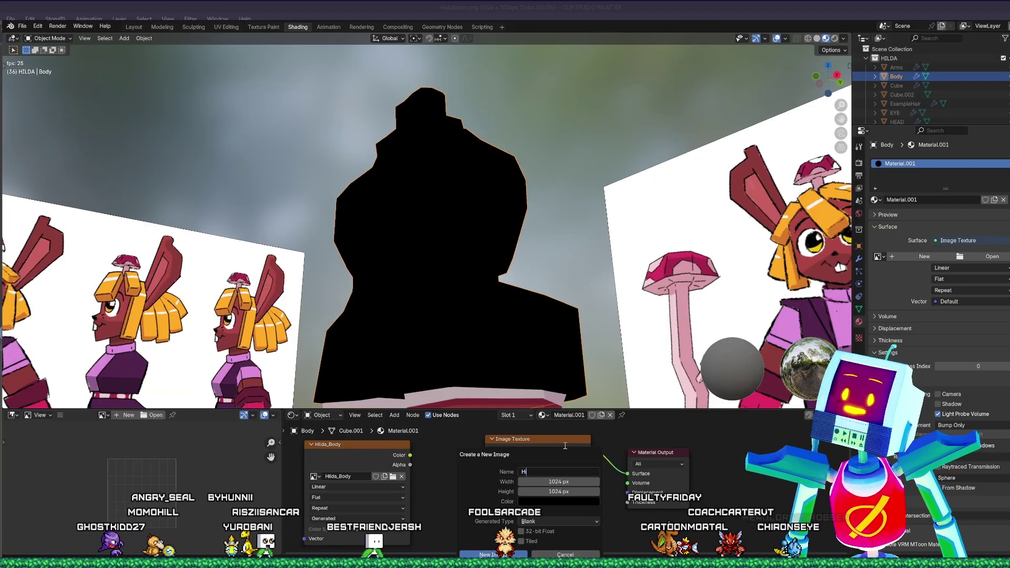
{"action": "type", "text": "ldaBodyV2"}
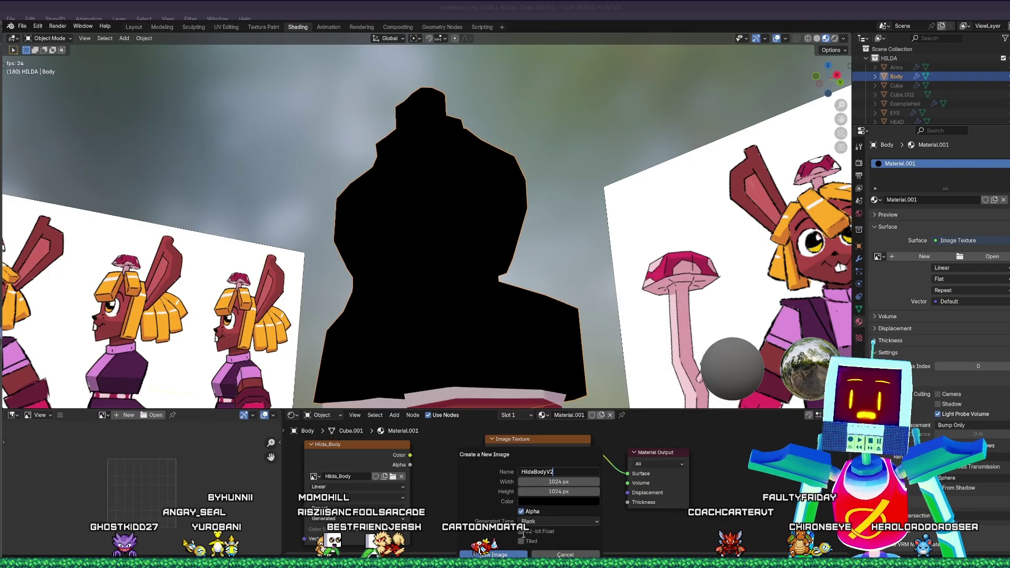
{"action": "left_click", "coordinate": [546, 523]}
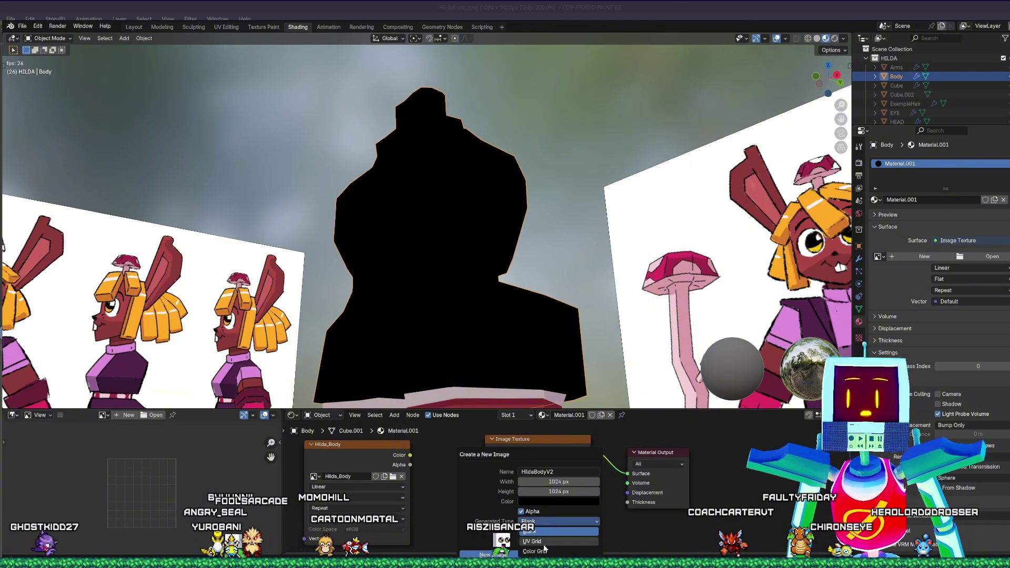
{"action": "left_click", "coordinate": [542, 541]}
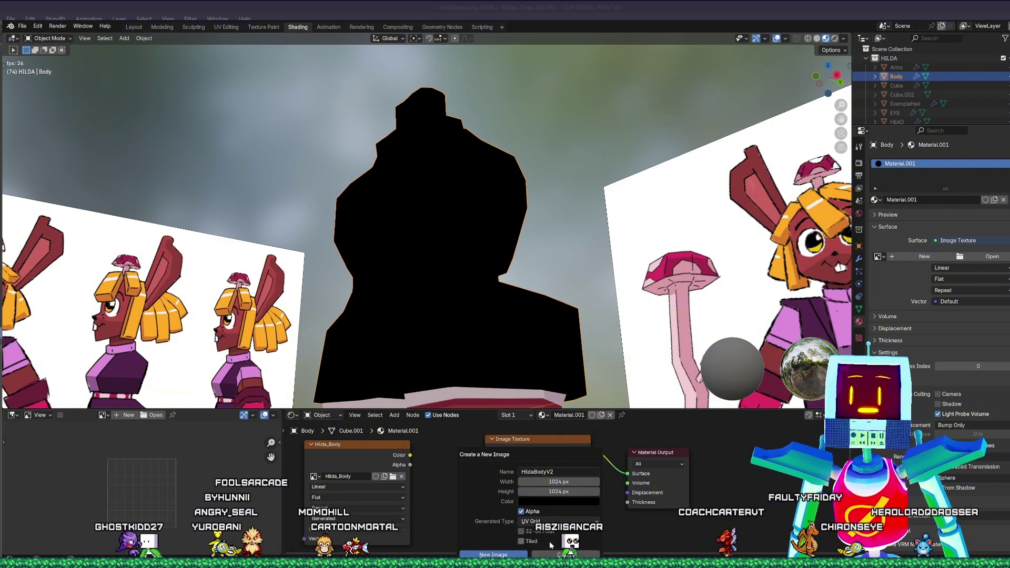
{"action": "left_click", "coordinate": [514, 556]}
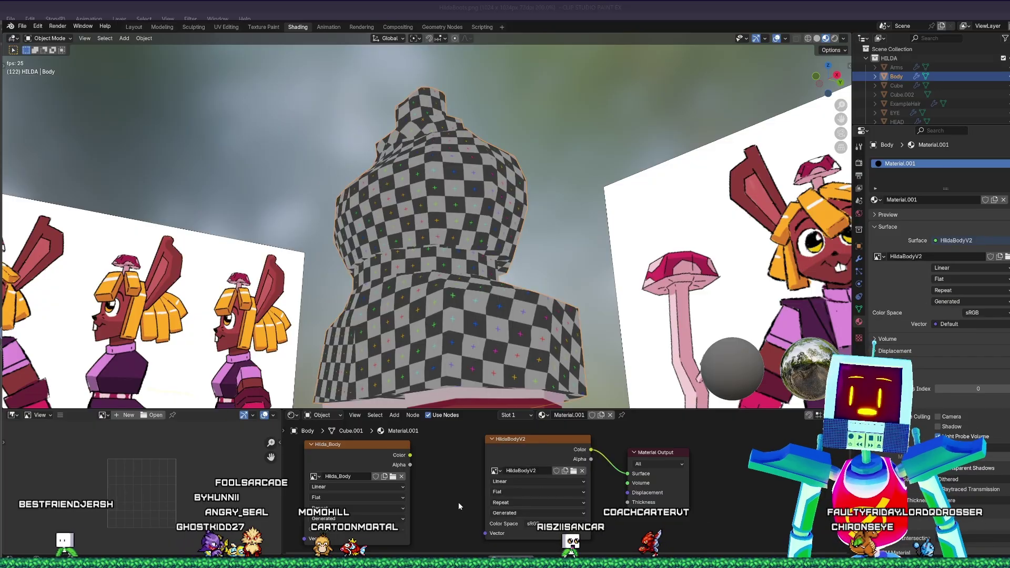
- Check the checker pattern on the Body mesh and delete the HildaBodyV2 texture node
{"action": "middle_click_drag", "start_coordinate": [442, 319], "coordinate": [491, 336]}
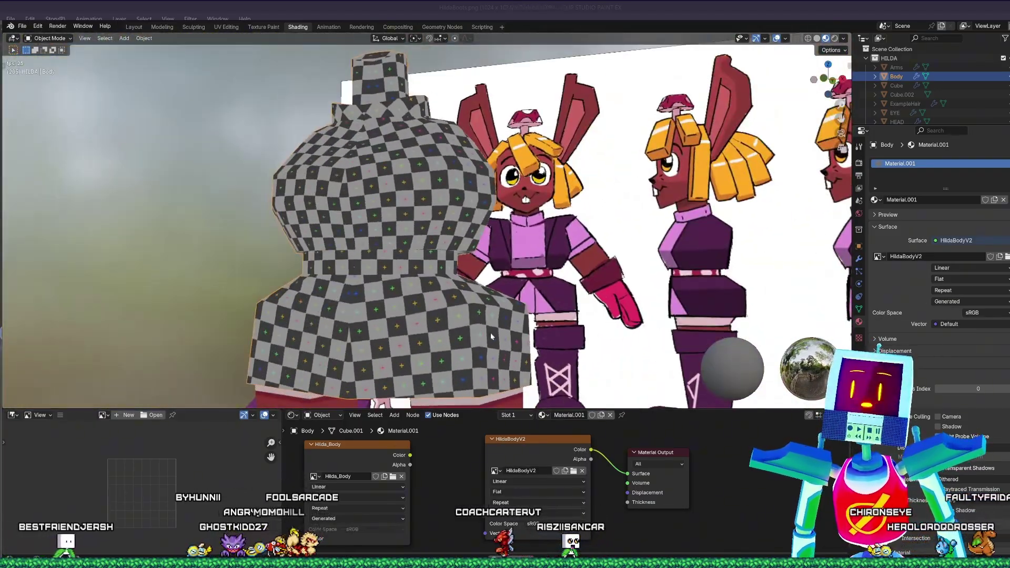
{"action": "left_click", "coordinate": [563, 441]}
{"action": "key", "text": "x"}
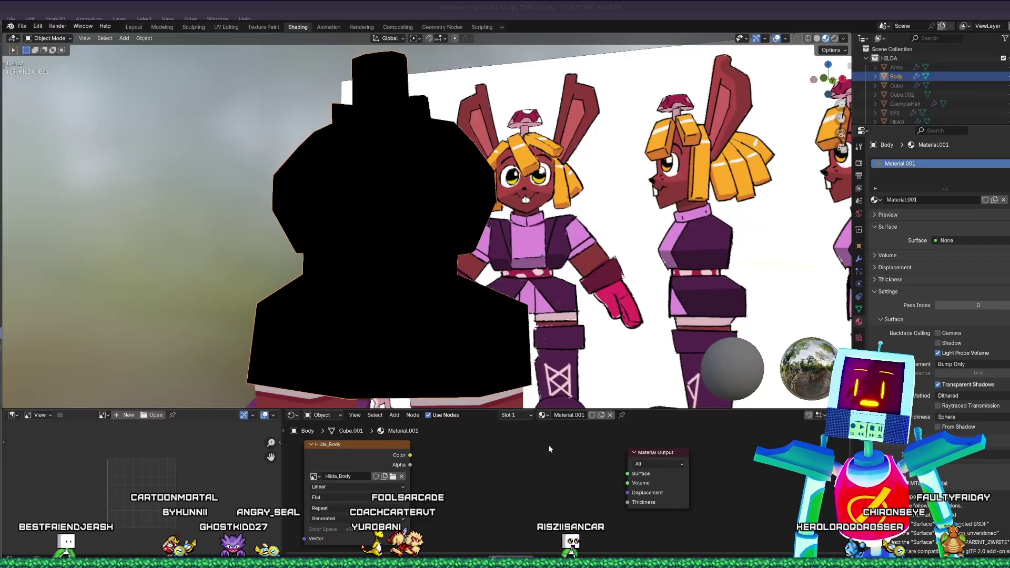
- Add an Image Texture node and connect its Color output to the Material Output's Surface input
{"action": "key", "text": "shift+a"}
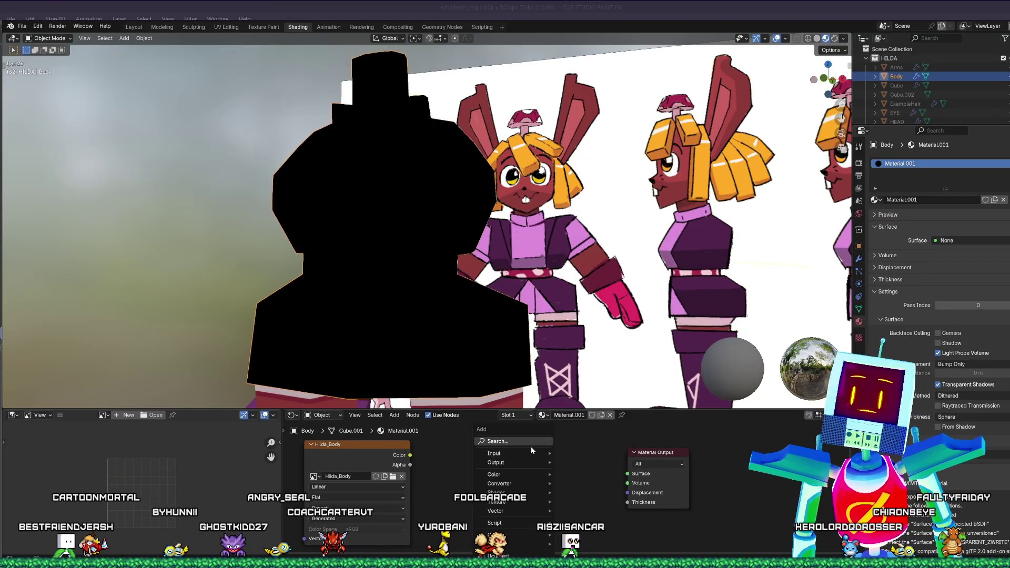
{"action": "left_click", "coordinate": [533, 444]}
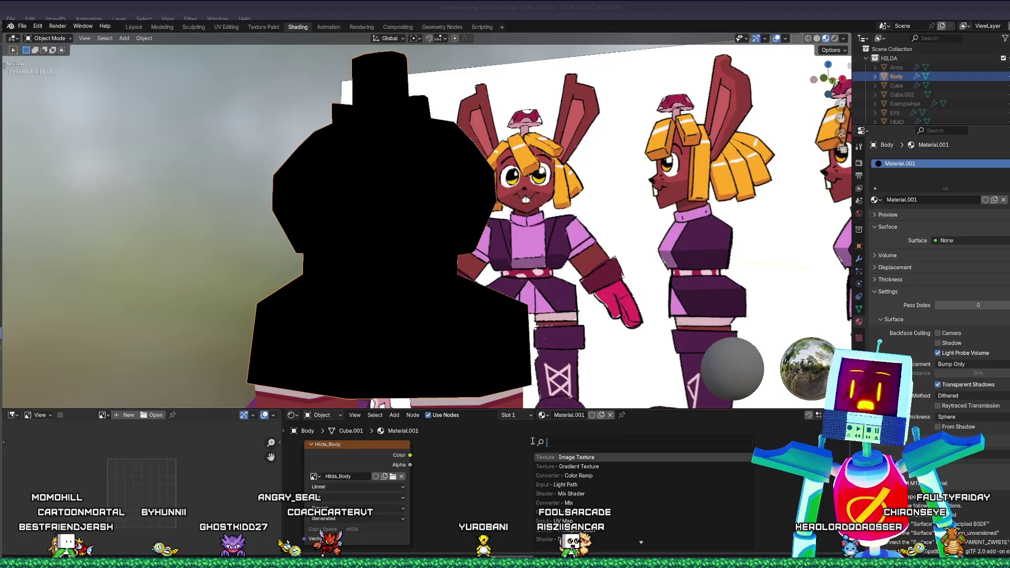
{"action": "left_click", "coordinate": [580, 457]}
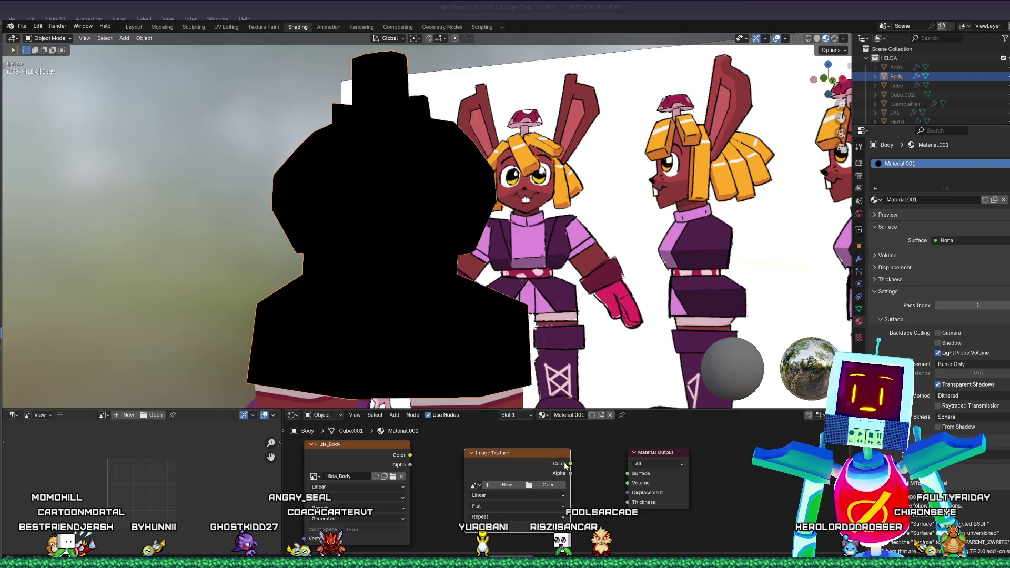
{"action": "left_click_drag", "start_coordinate": [628, 477], "coordinate": [628, 474]}
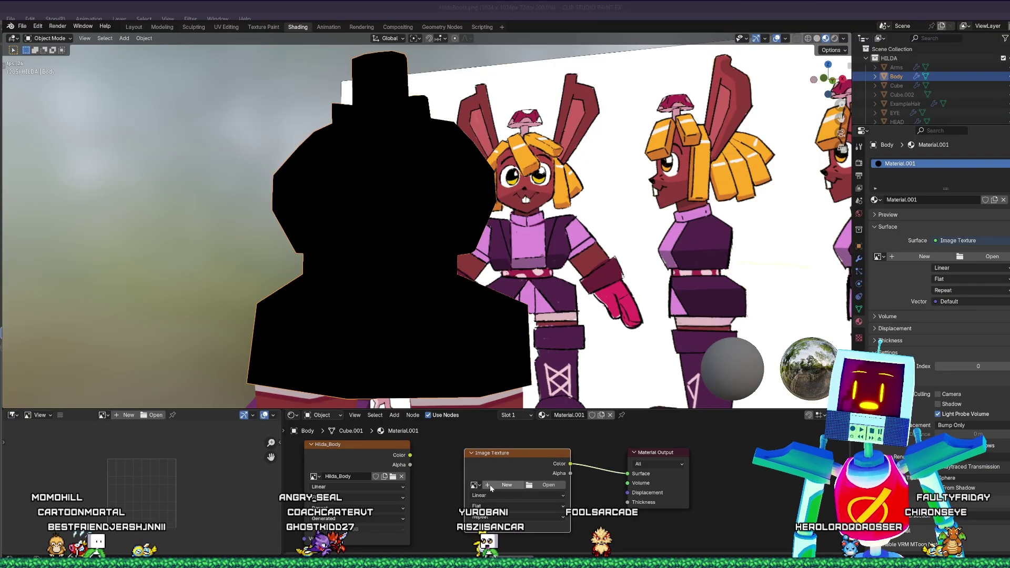
- Create a new 1024 px image named HildaV3 with the Color Grid generated type in the empty texture node
{"action": "left_click", "coordinate": [495, 487]}
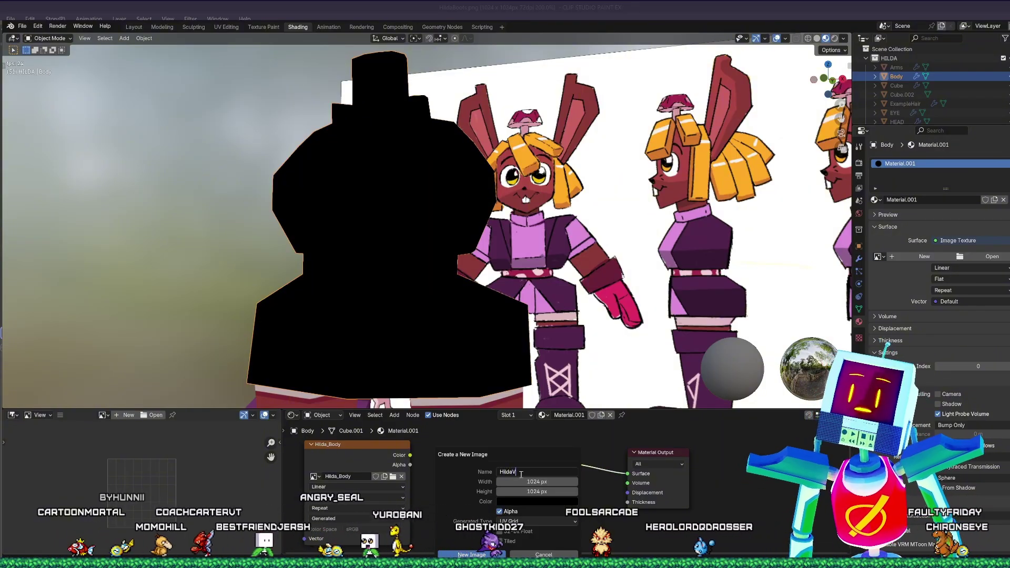
{"action": "left_click", "coordinate": [529, 523]}
{"action": "left_click", "coordinate": [528, 524]}
{"action": "left_click", "coordinate": [520, 551]}
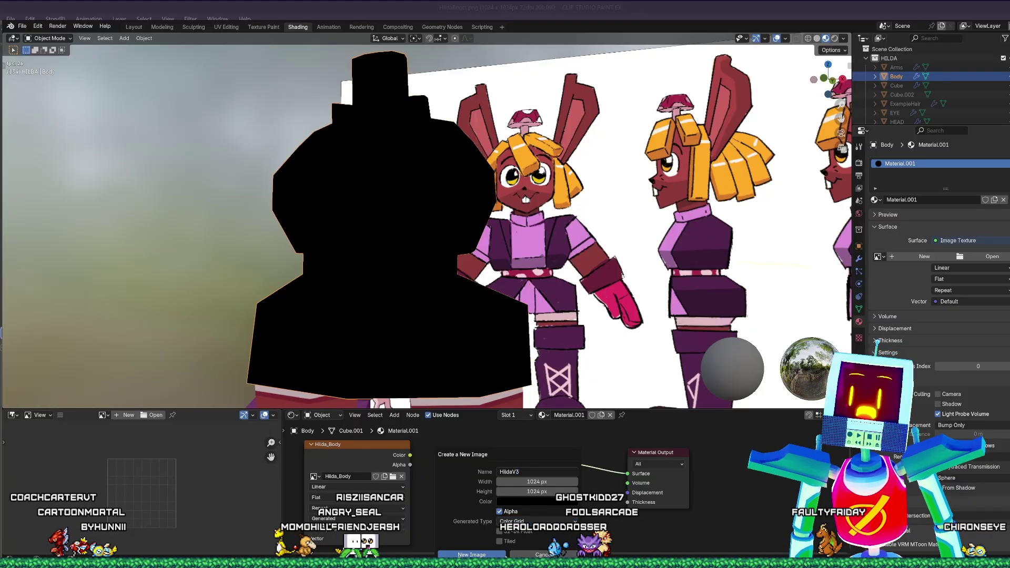
{"action": "left_click", "coordinate": [490, 555]}
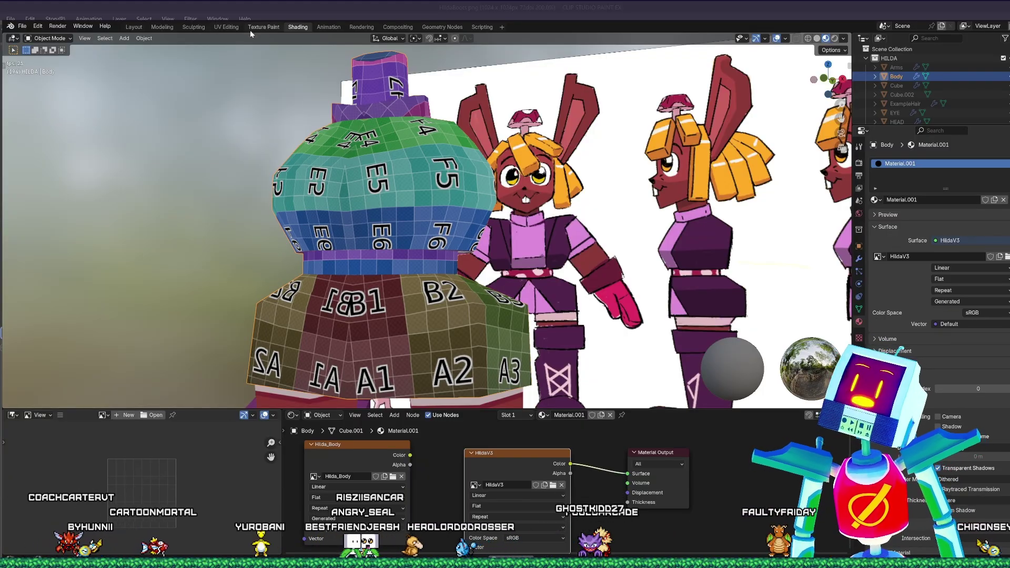
- Inspect the HildaV3 color grid on the Body mesh in the Texture Paint workspace
{"action": "left_click", "coordinate": [265, 27]}
{"action": "middle_click_drag", "start_coordinate": [518, 267], "coordinate": [670, 304]}
{"action": "middle_click_drag", "start_coordinate": [622, 270], "coordinate": [592, 274]}
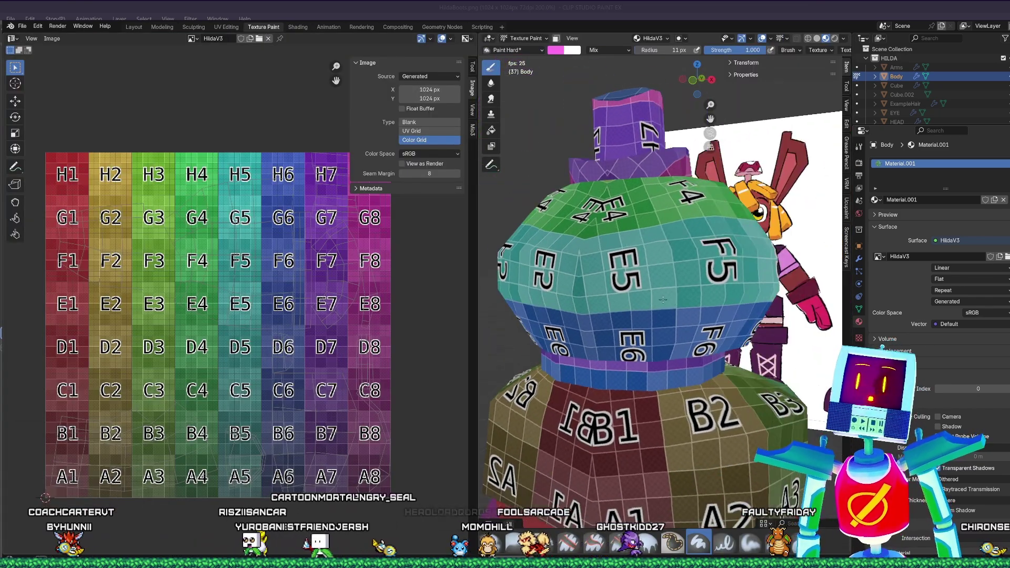
- Open the UV Editing workspace with the Body mesh in Edit Mode and widen the UV Editor to show the whole color grid
{"action": "left_click", "coordinate": [226, 27]}
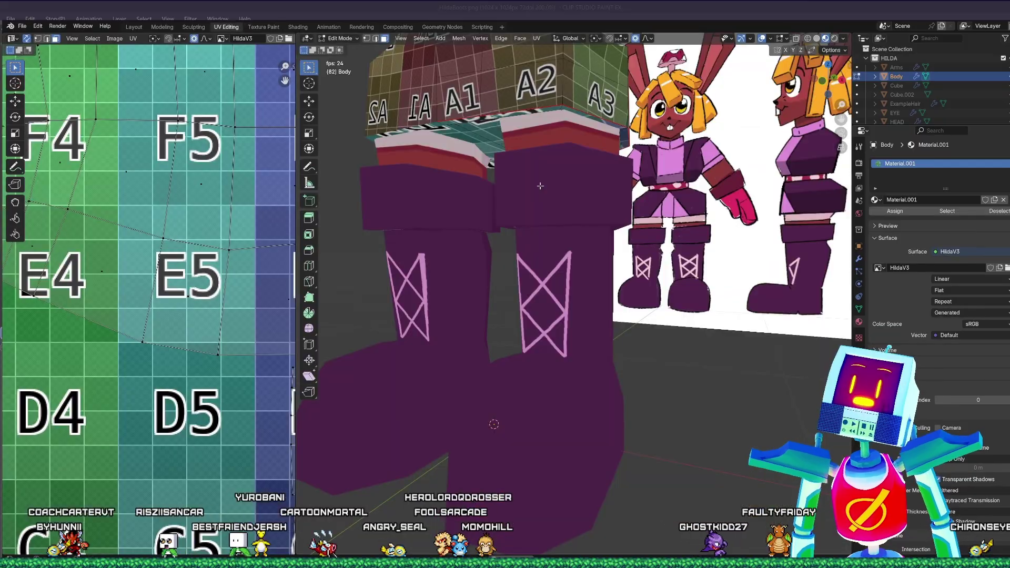
{"action": "scroll", "coordinate": [573, 294], "scroll_direction": "down", "scroll_amount": 5}
{"action": "key", "text": "Tab"}
{"action": "scroll", "coordinate": [578, 302], "scroll_direction": "up", "scroll_amount": 1}
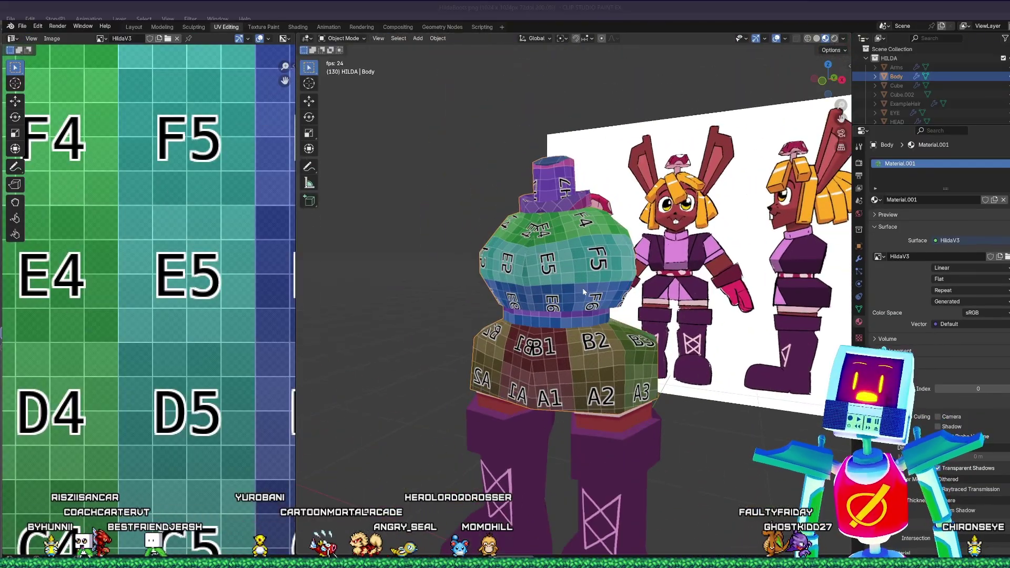
{"action": "key", "text": "Tab"}
{"action": "scroll", "coordinate": [583, 288], "scroll_direction": "down", "scroll_amount": 1}
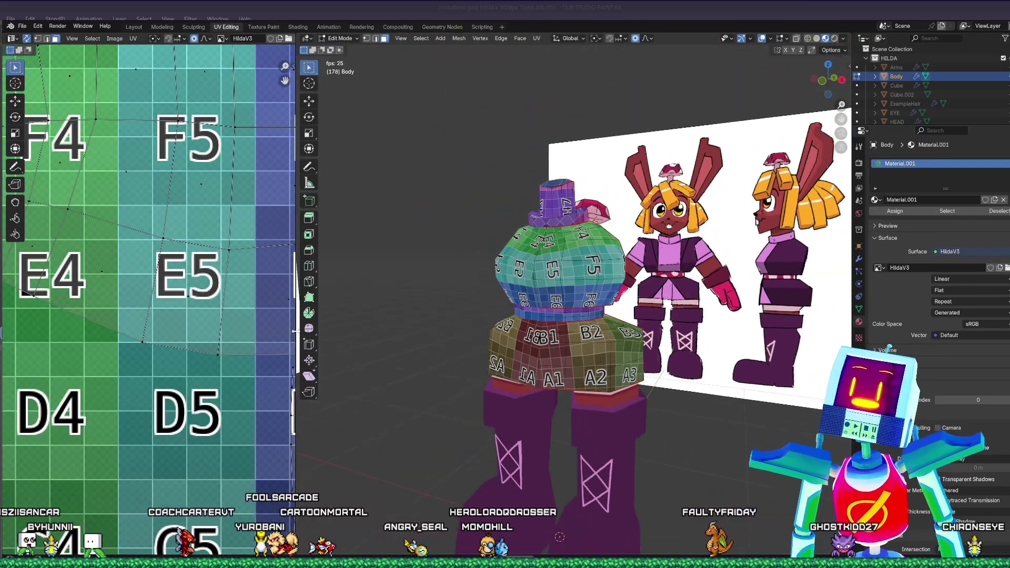
{"action": "left_click_drag", "start_coordinate": [294, 331], "coordinate": [441, 337]}
{"action": "scroll", "coordinate": [282, 319], "scroll_direction": "down", "scroll_amount": 4}
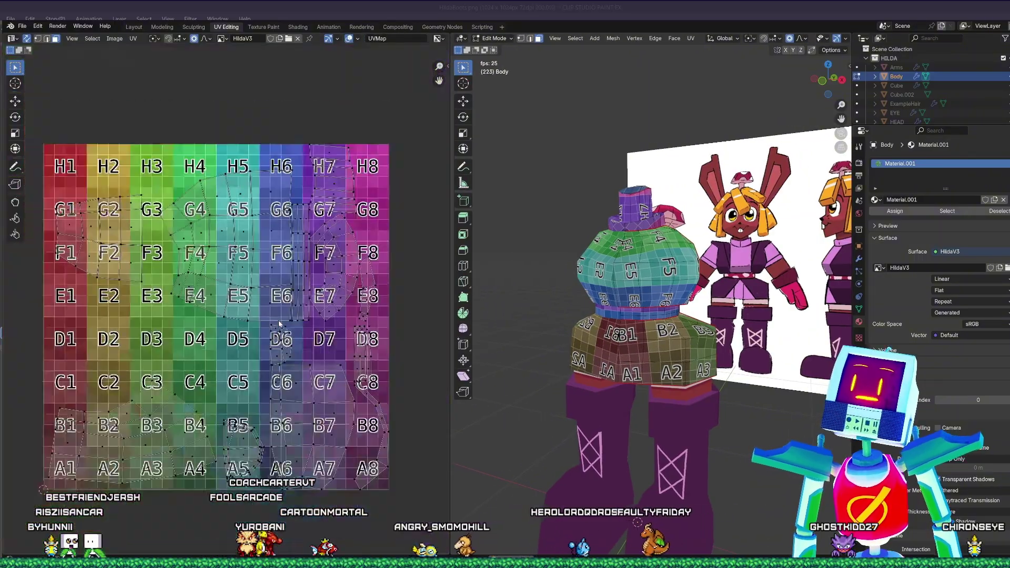
- Select all of the Body's UVs to compare the islands with the grid, and reduce the selection to one face of the large lower-left island
{"action": "scroll", "coordinate": [282, 319], "scroll_direction": "up", "scroll_amount": 1}
{"action": "key", "text": "a"}
{"action": "scroll", "coordinate": [295, 357], "scroll_direction": "down", "scroll_amount": 2}
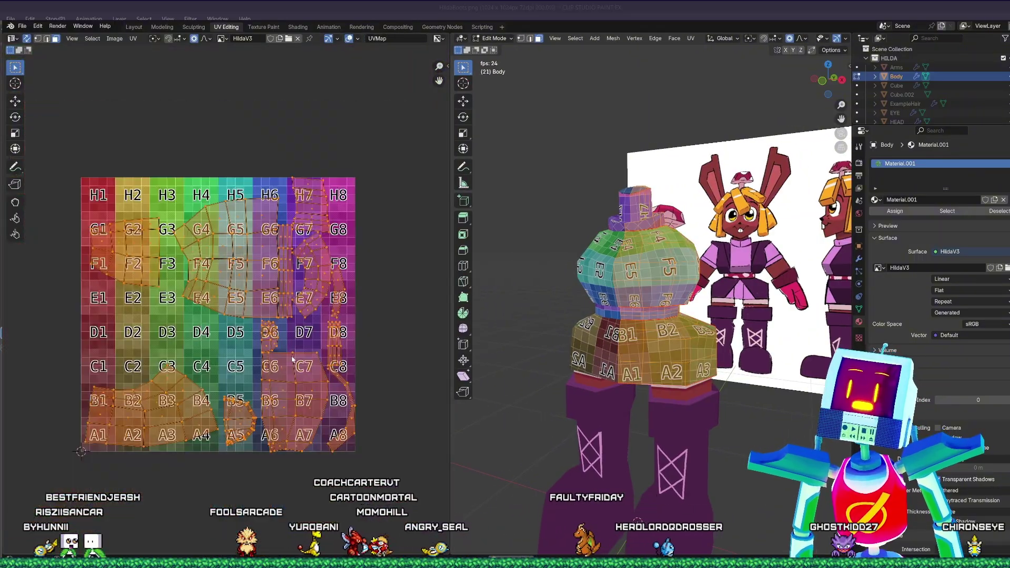
{"action": "scroll", "coordinate": [295, 357], "scroll_direction": "up", "scroll_amount": 2}
{"action": "left_click", "coordinate": [205, 400]}
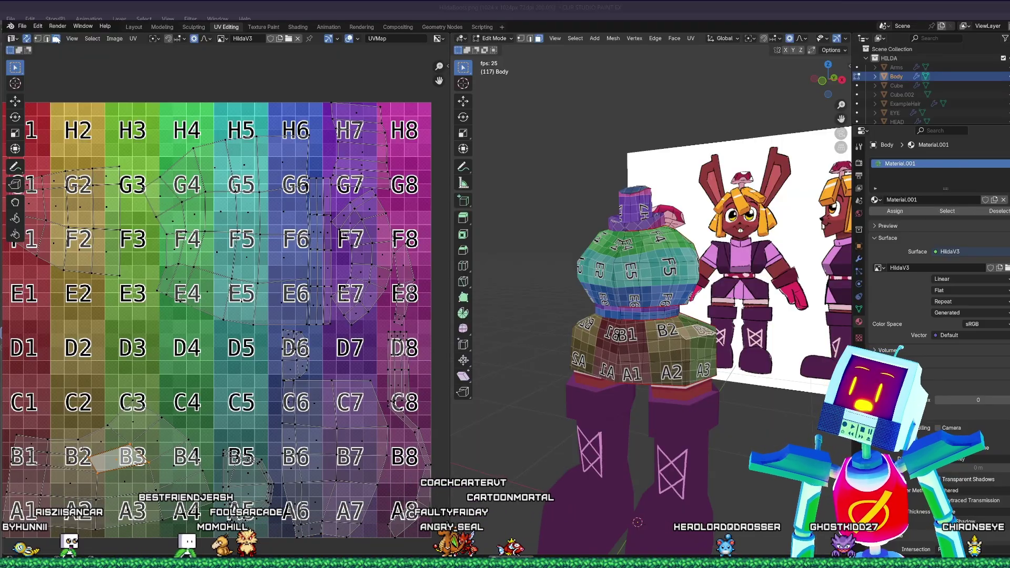
- Turn off UV sync selection, select all Body faces, and enlarge and slightly rotate the large lower-left skirt island
{"action": "left_click", "coordinate": [27, 39]}
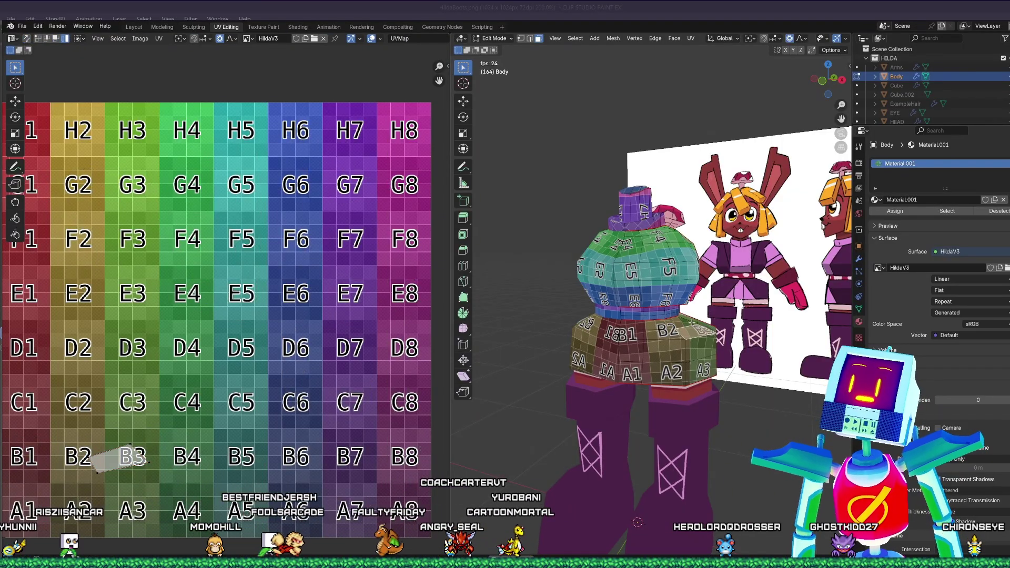
{"action": "key", "text": "a"}
{"action": "key", "text": "s"}
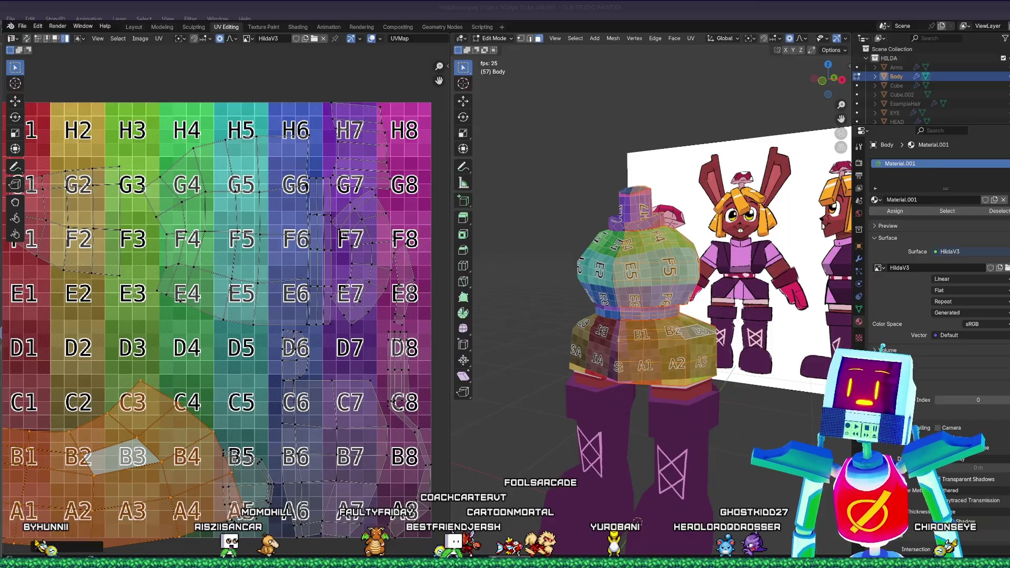
{"action": "key", "text": "r"}
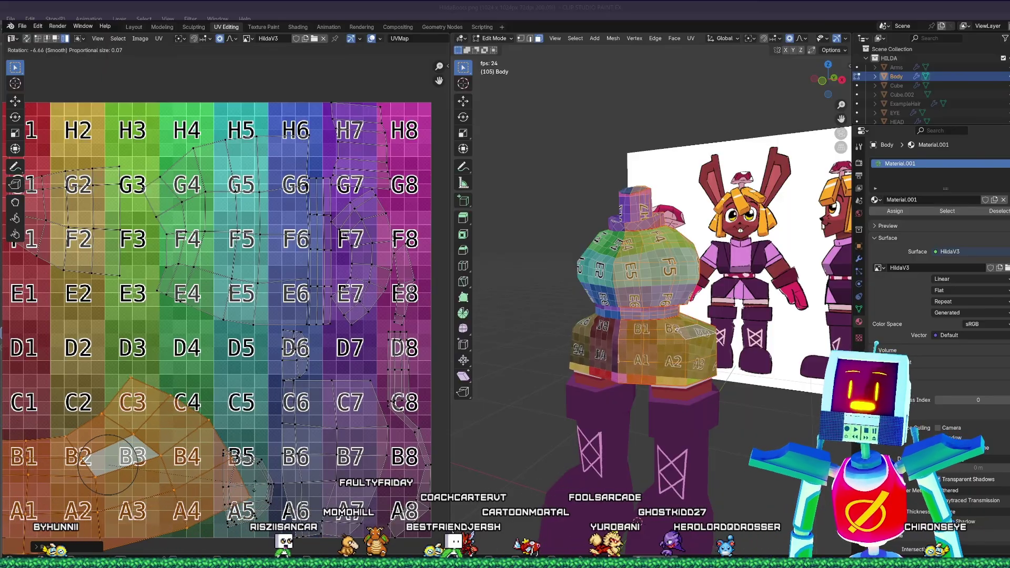
{"action": "key", "text": "Return"}
- Move the skirt island and scale it to about 0.84 so it sits over grid rows A to C, columns 1 to 4
{"action": "key", "text": "g"}
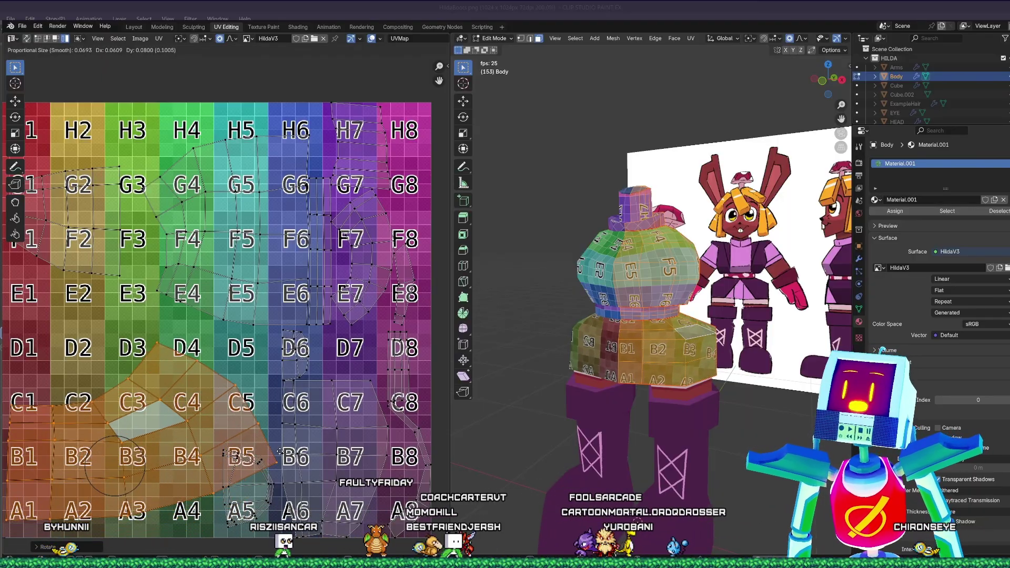
{"action": "left_click", "coordinate": [279, 466]}
{"action": "key", "text": "g"}
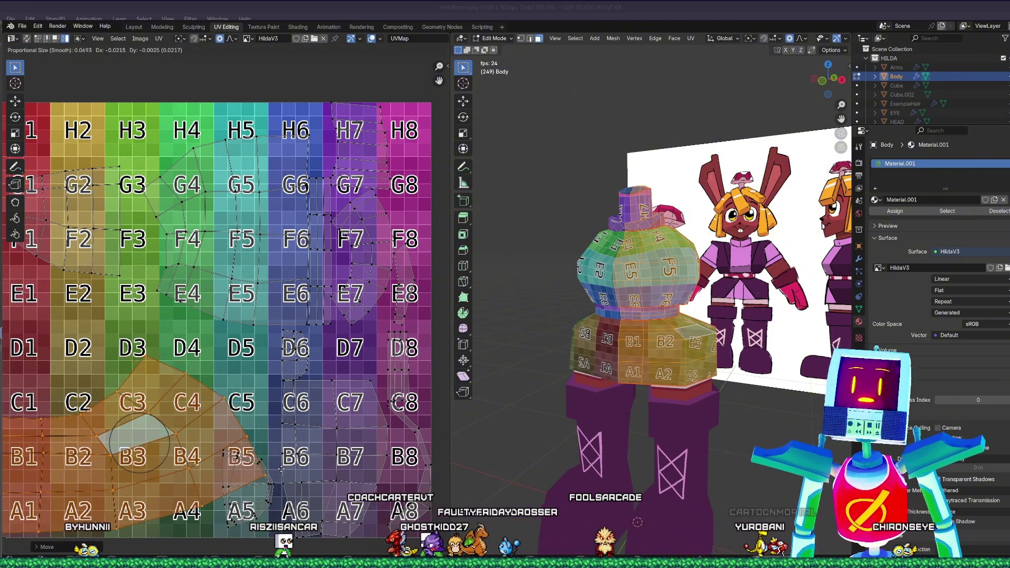
{"action": "key", "text": "s"}
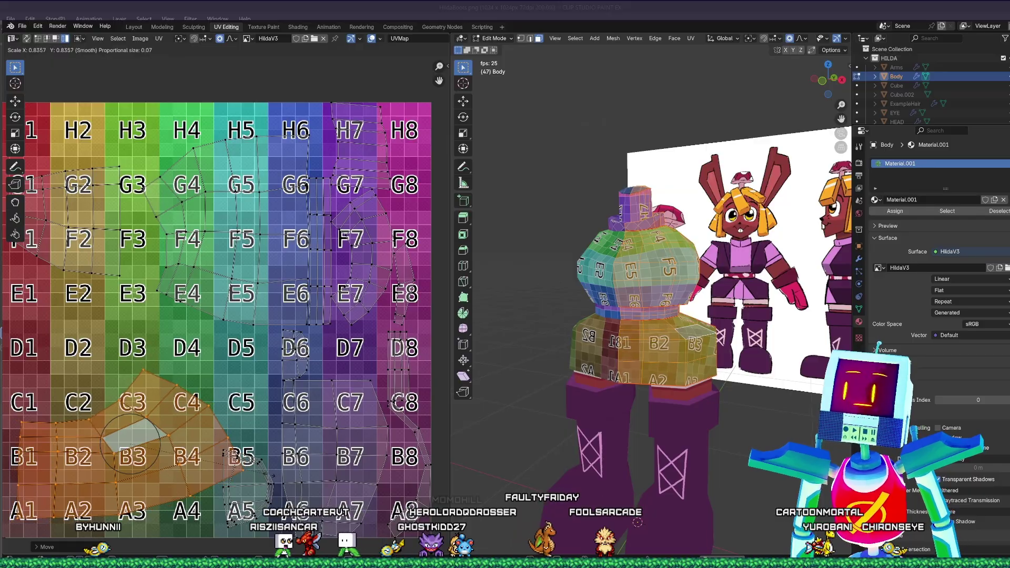
{"action": "left_click", "coordinate": [266, 475]}
{"action": "key", "text": "g"}
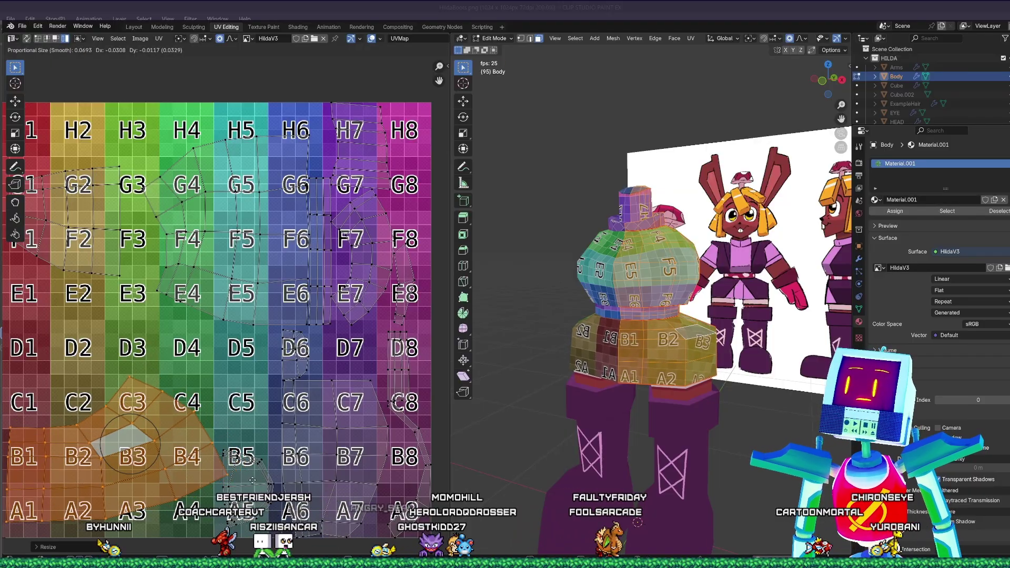
{"action": "left_click", "coordinate": [254, 481]}
- Move the small island overlapping the skirt near A5 onto C1 and C2, turning it to fit above the skirt
{"action": "left_click", "coordinate": [254, 482]}
{"action": "key", "text": "g"}
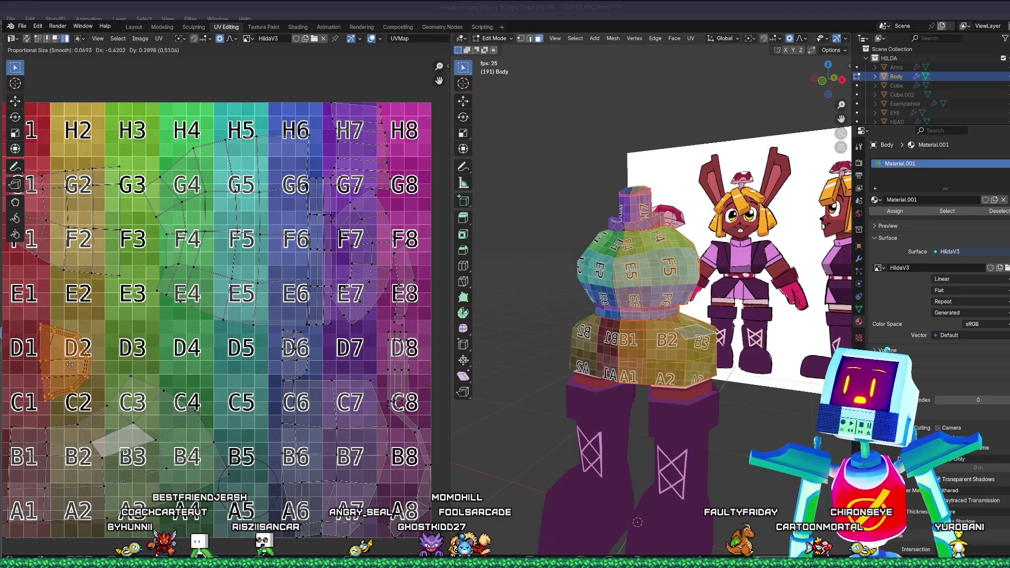
{"action": "left_click", "coordinate": [100, 363]}
{"action": "key", "text": "g"}
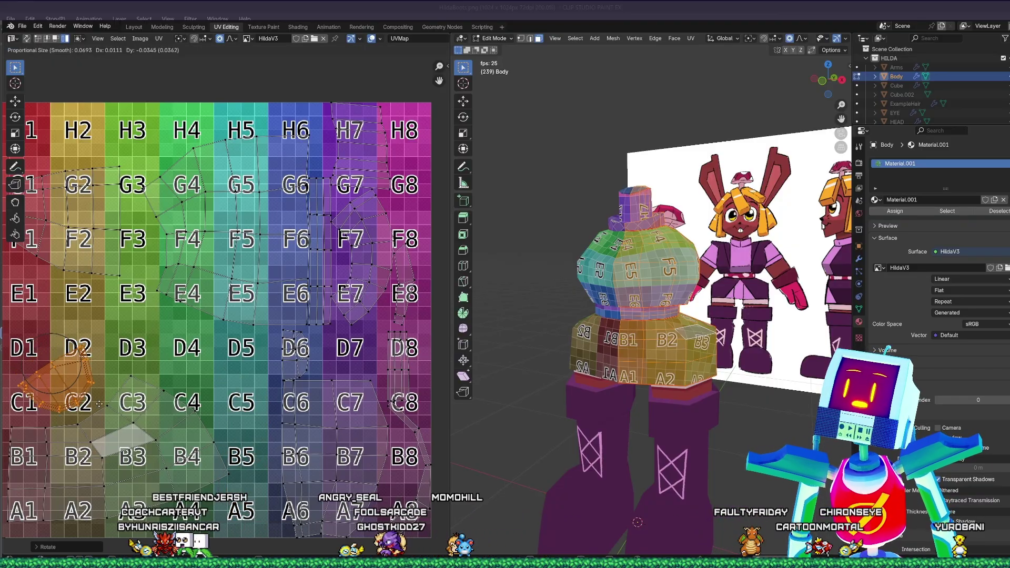
{"action": "left_click", "coordinate": [106, 417]}
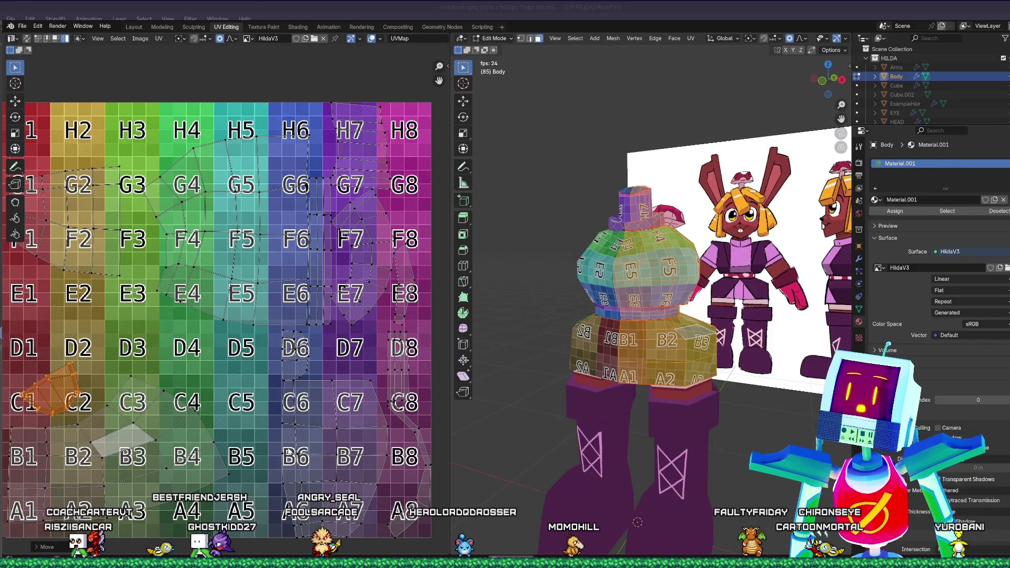
{"action": "left_click", "coordinate": [314, 451]}
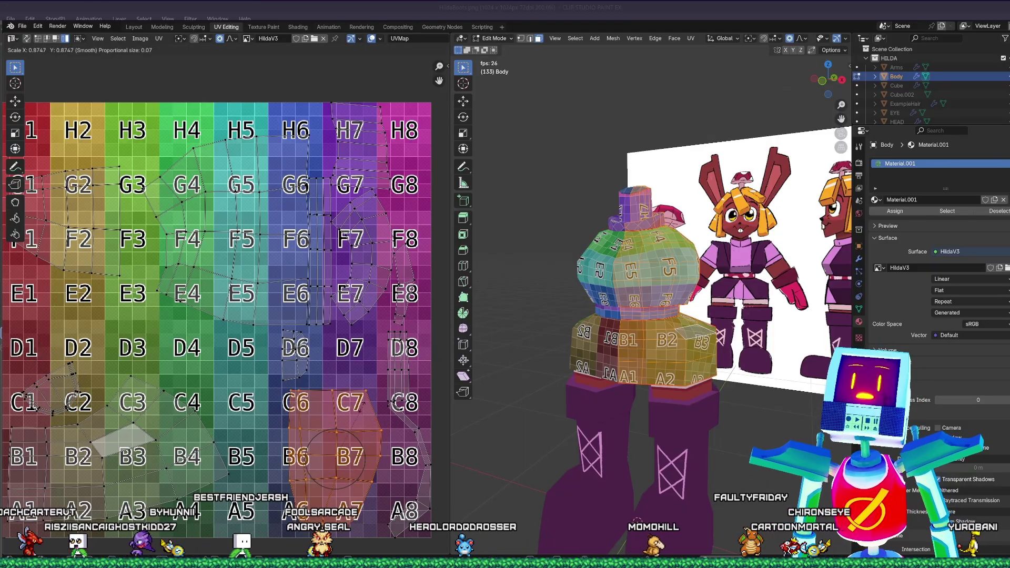
{"action": "left_click", "coordinate": [186, 219]}
{"action": "key", "text": "s"}
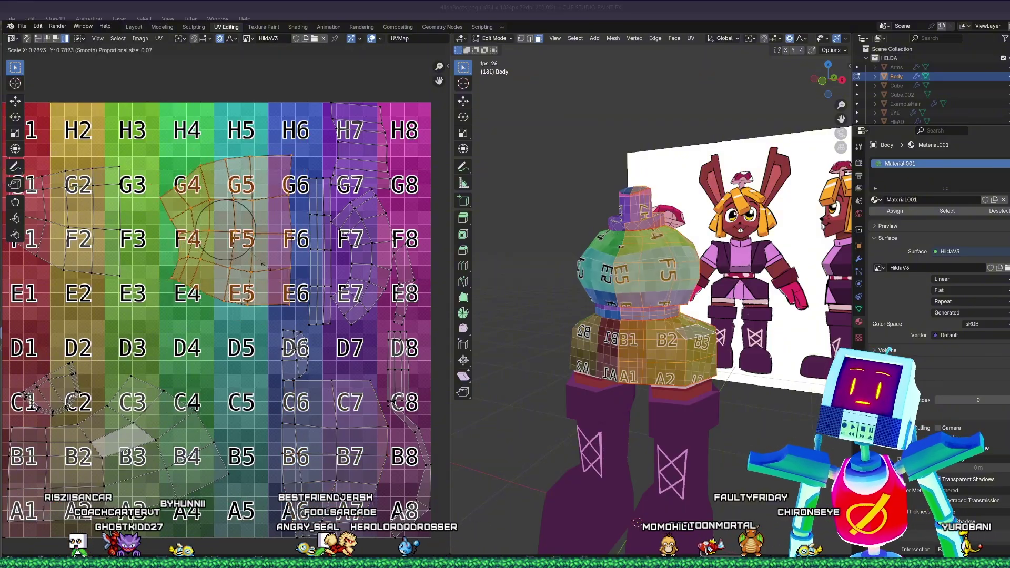
{"action": "right_click", "coordinate": [301, 276]}
- Move the island around F2 across to E7 and F7, and widen the UV Editor to show the full grid
{"action": "left_click", "coordinate": [84, 233]}
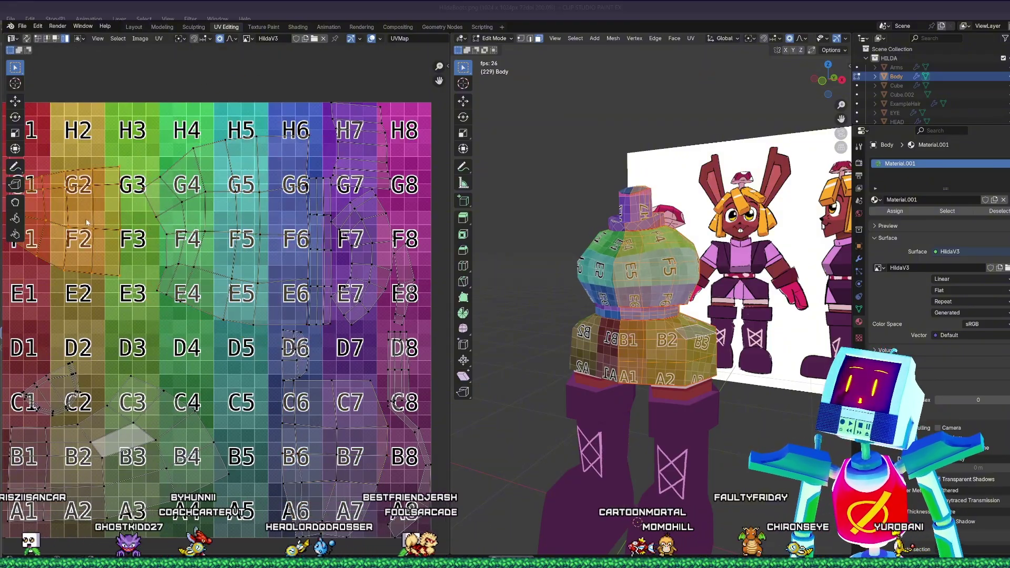
{"action": "key", "text": "g"}
{"action": "left_click", "coordinate": [368, 296]}
{"action": "left_click", "coordinate": [236, 353]}
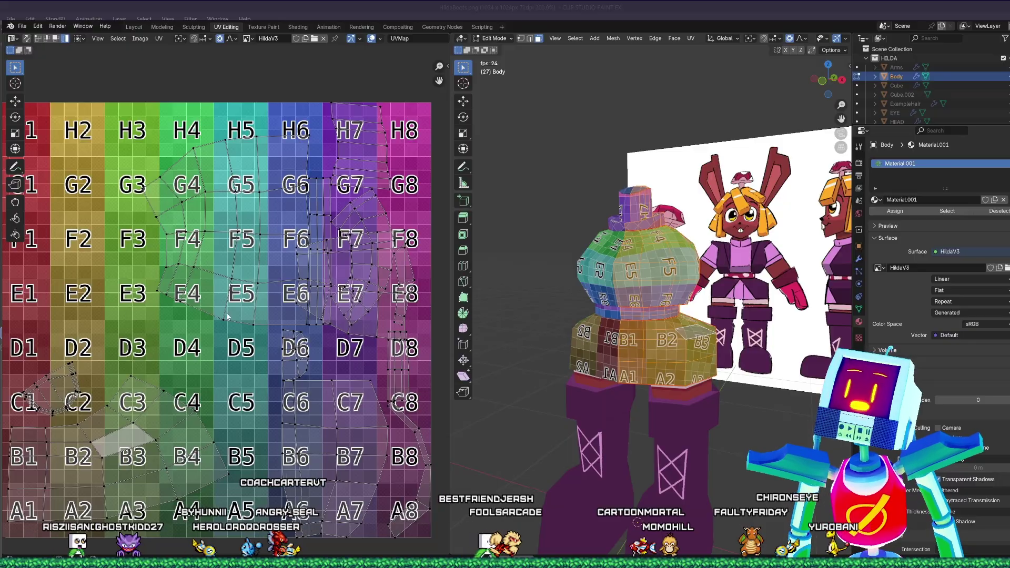
{"action": "left_click_drag", "start_coordinate": [450, 340], "coordinate": [520, 342]}
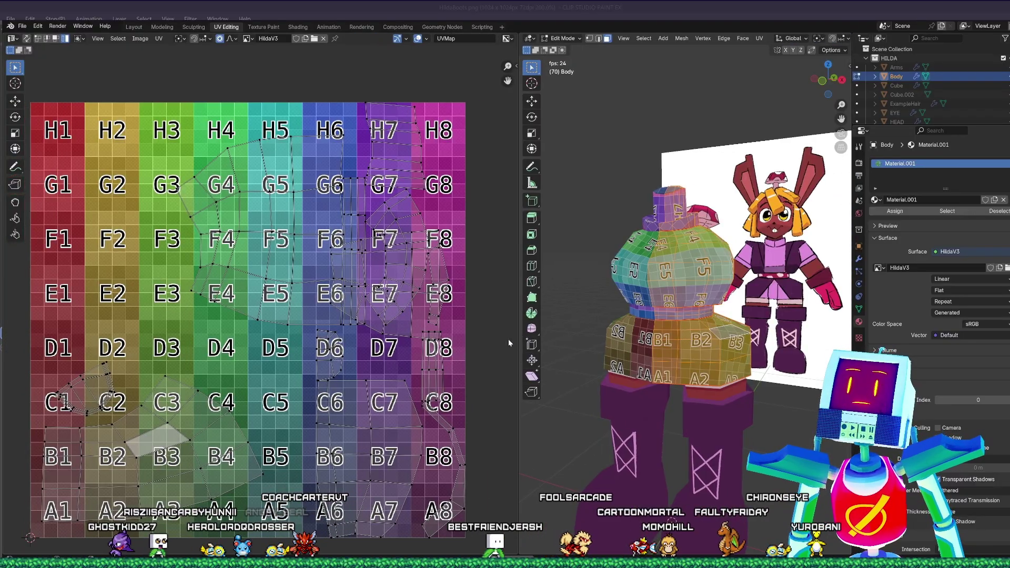
- Rotate the large torso island around F5 by about 89 degrees so its flat edge faces down
{"action": "left_click", "coordinate": [264, 306]}
{"action": "key", "text": "r"}
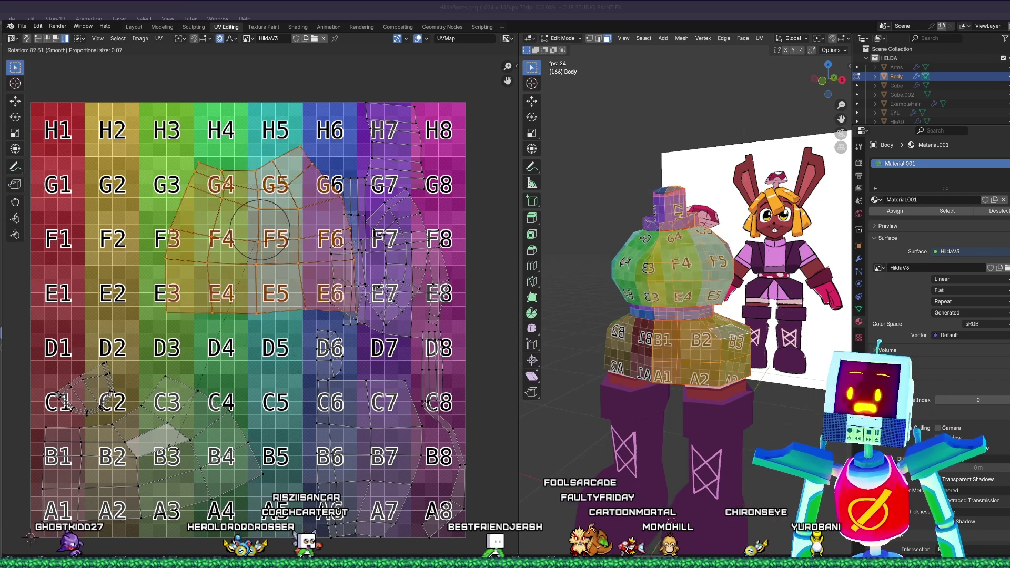
{"action": "left_click", "coordinate": [174, 450]}
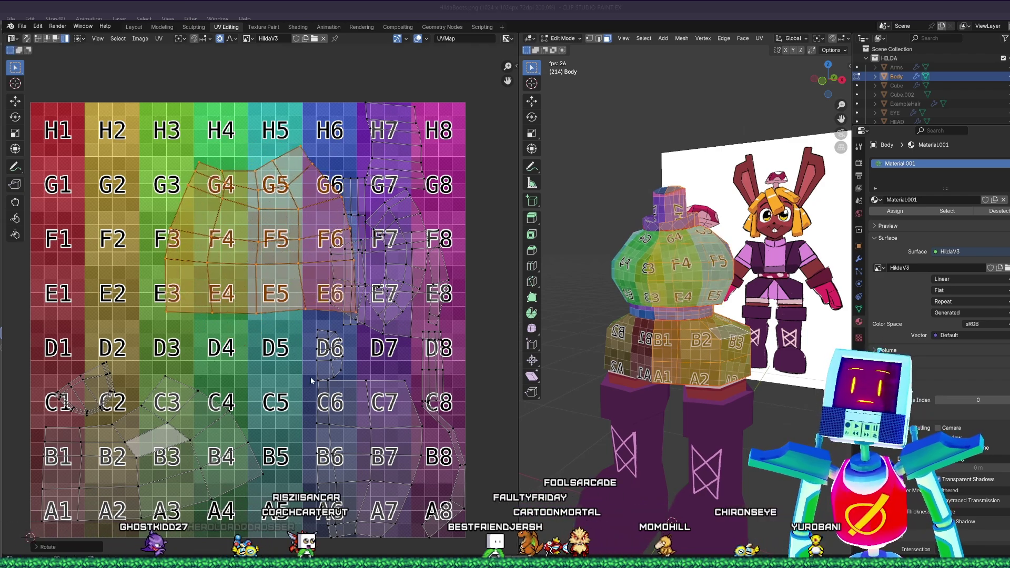
- Move the torso island over to columns 2 to 5 of rows D to G and tilt it slightly
{"action": "key", "text": "g"}
{"action": "left_click", "coordinate": [200, 400]}
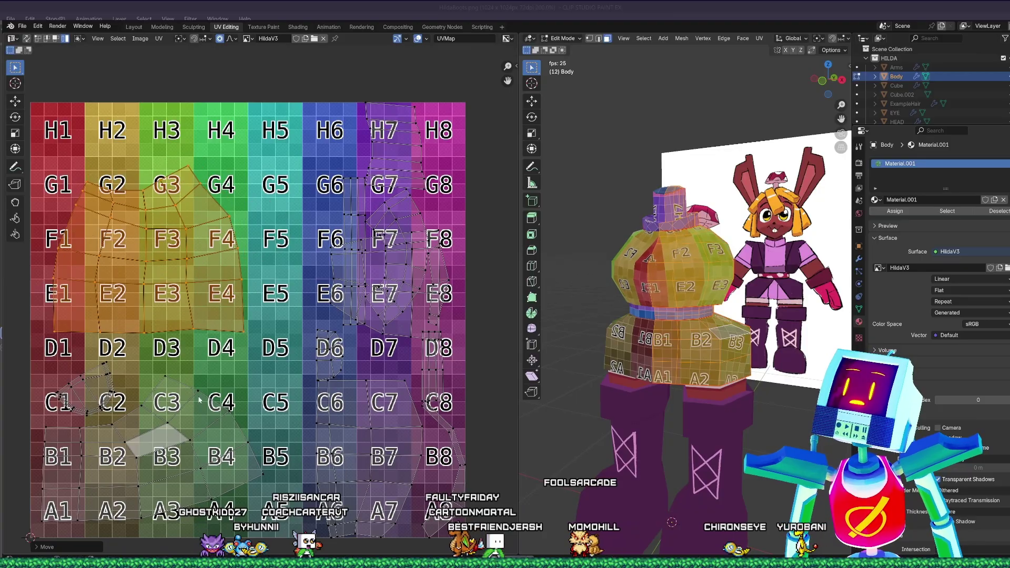
{"action": "key", "text": "r"}
{"action": "left_click", "coordinate": [255, 356]}
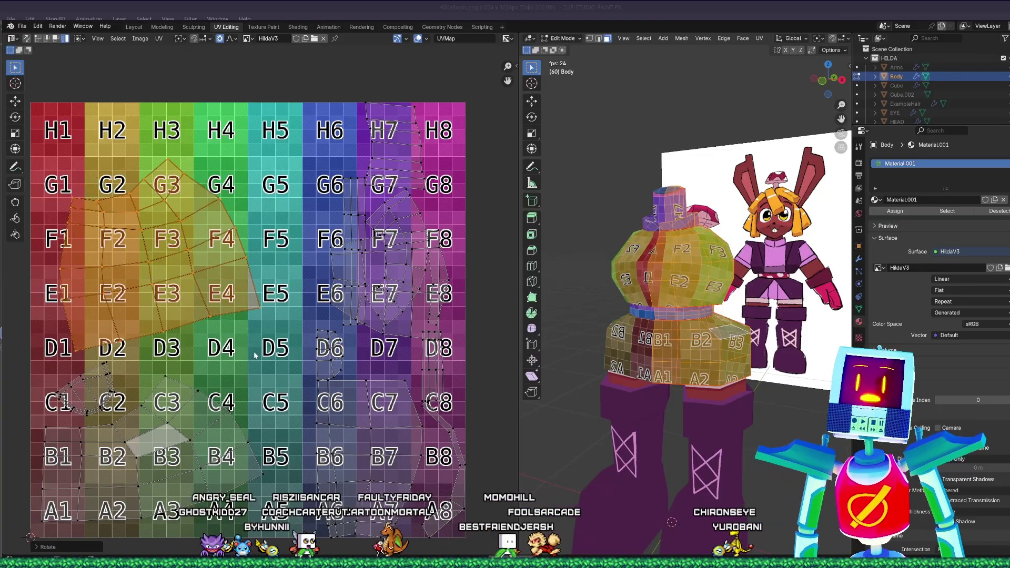
{"action": "key", "text": "g"}
{"action": "left_click", "coordinate": [279, 357]}
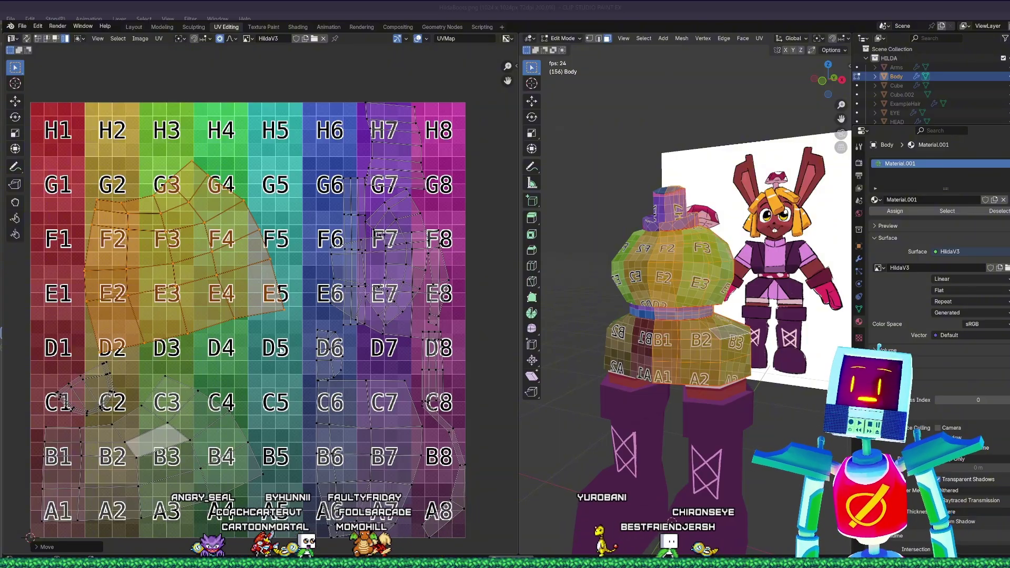
- Pull the narrow waist strip away from the E7 islands, rotate it to horizontal, and move it up to row H
{"action": "left_click", "coordinate": [362, 278]}
{"action": "key", "text": "g"}
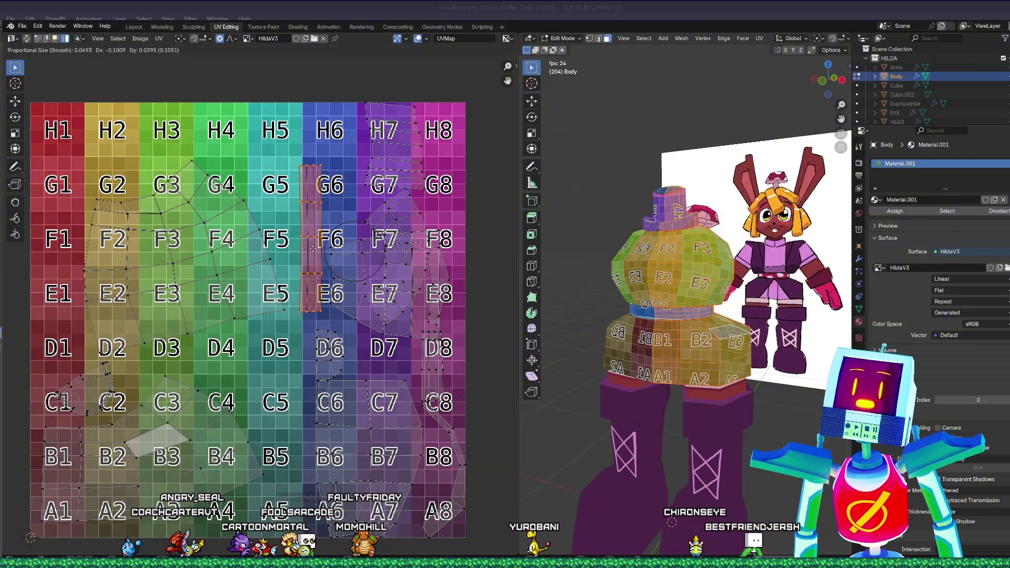
{"action": "key", "text": "r"}
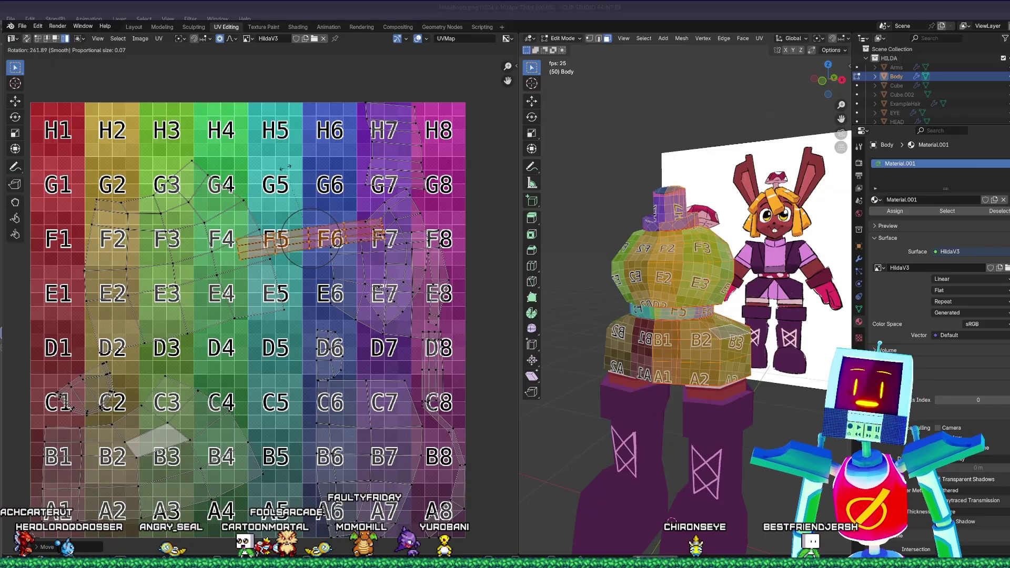
{"action": "key", "text": "g"}
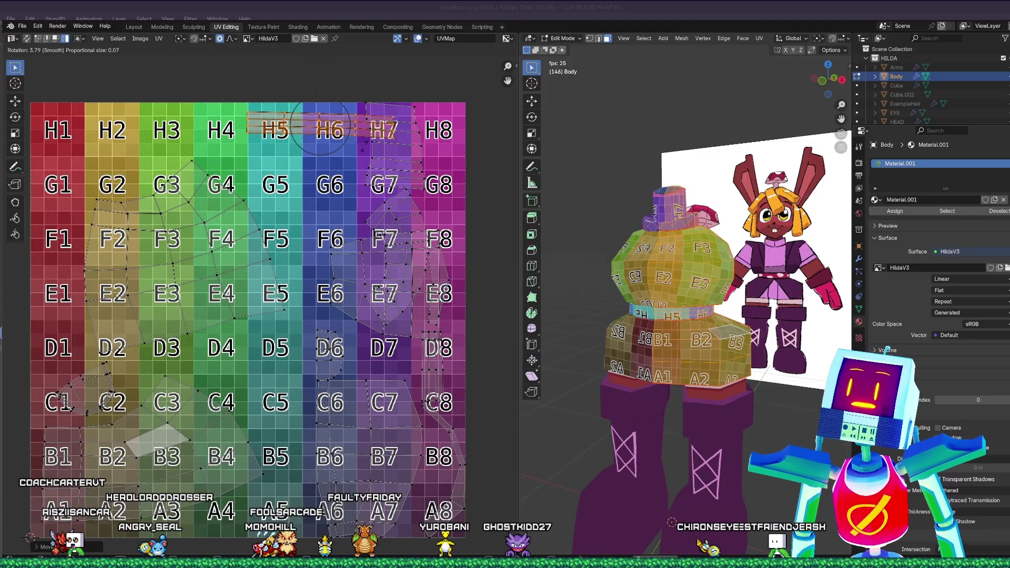
- Move the waist strip over H1 to H4, level it, and nudge it into place above the torso island
{"action": "key", "text": "g"}
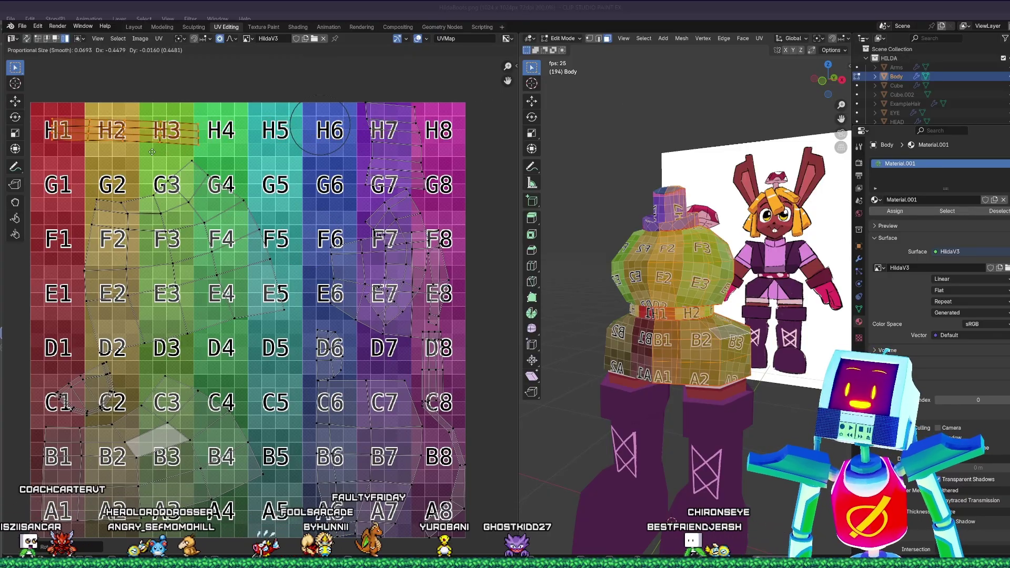
{"action": "left_click", "coordinate": [289, 168]}
{"action": "key", "text": "r"}
{"action": "left_click", "coordinate": [296, 163]}
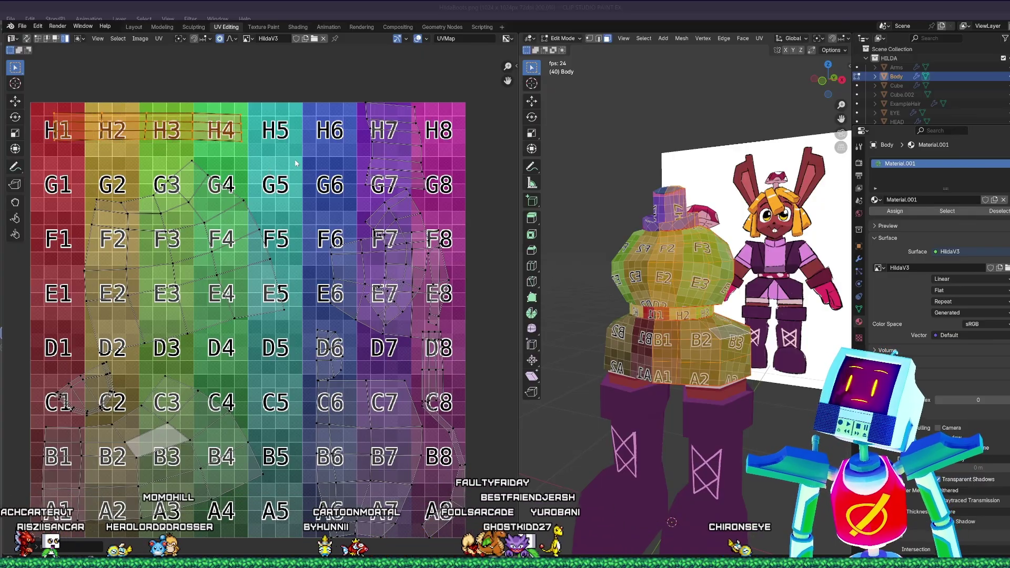
{"action": "key", "text": "g"}
{"action": "left_click", "coordinate": [300, 168]}
- Move the neck island from H7 to the area around G6 and H6, and rotate it about 268 degrees
{"action": "left_click", "coordinate": [398, 174]}
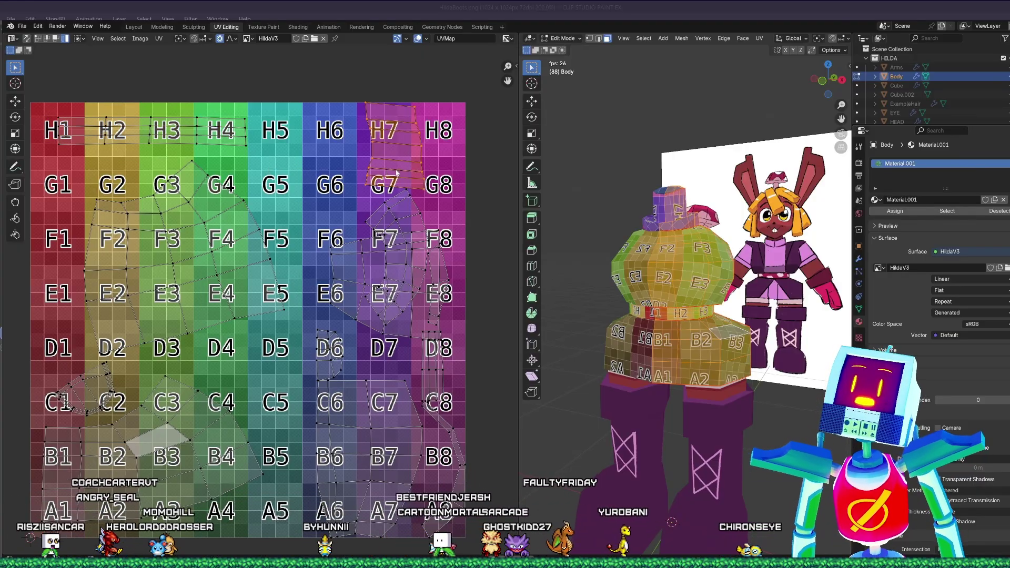
{"action": "key", "text": "g"}
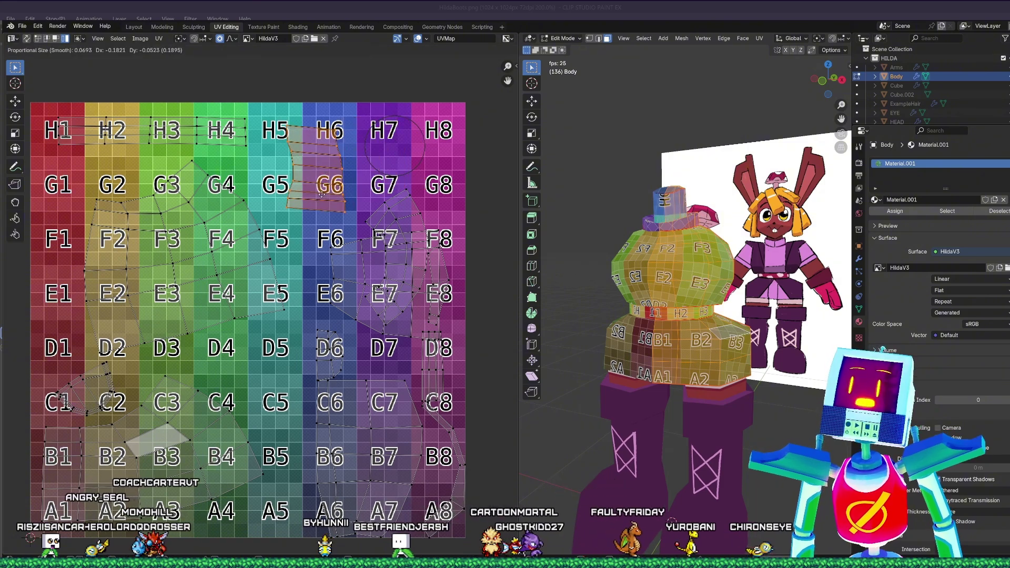
{"action": "left_click", "coordinate": [323, 198]}
{"action": "key", "text": "g"}
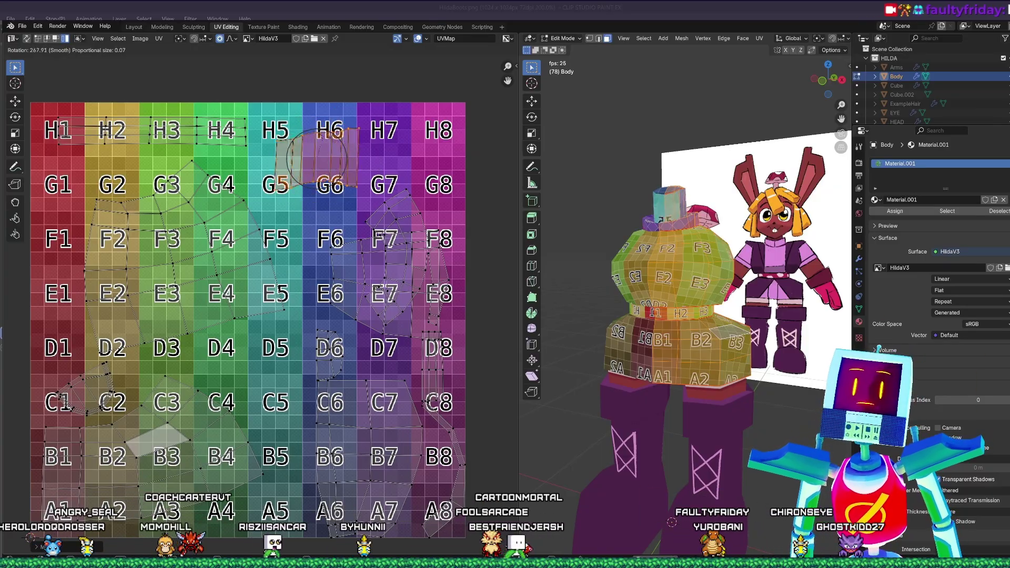
{"action": "left_click", "coordinate": [323, 145]}
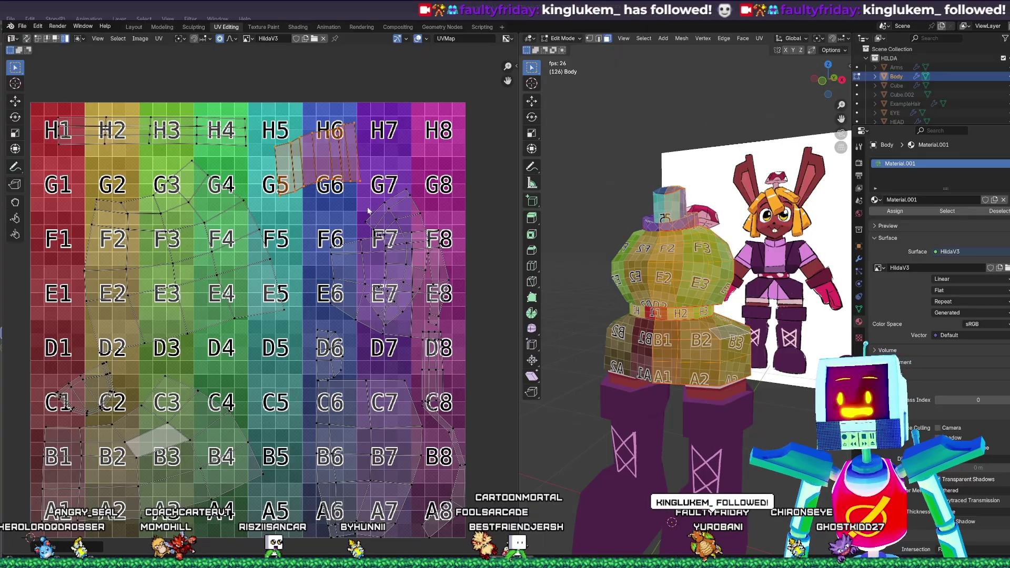
- Straighten the neck island and resize it, scaling it uniformly by about 1.7 to cover H5, H6, G5 and G6
{"action": "key", "text": "s"}
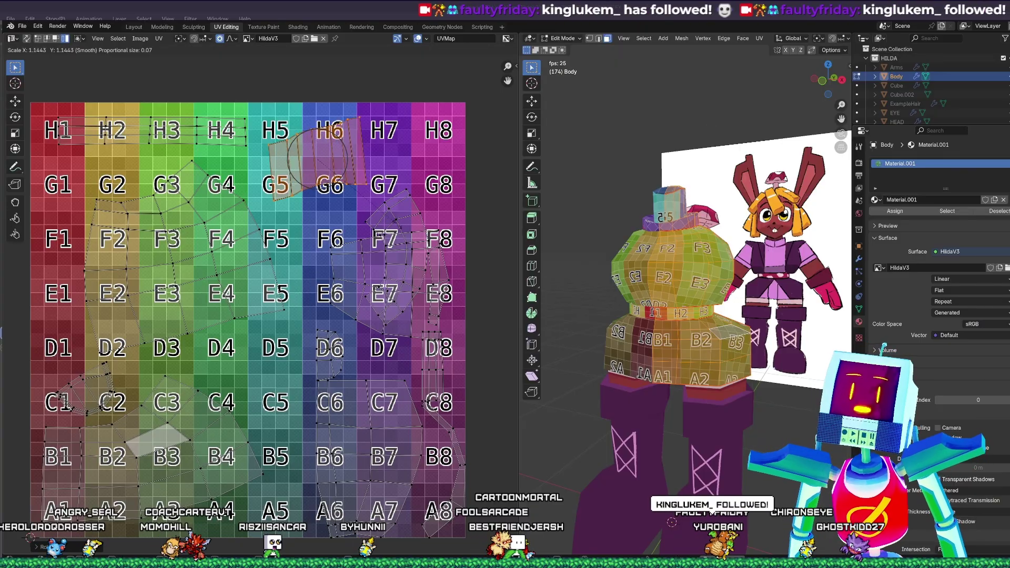
{"action": "key", "text": "r"}
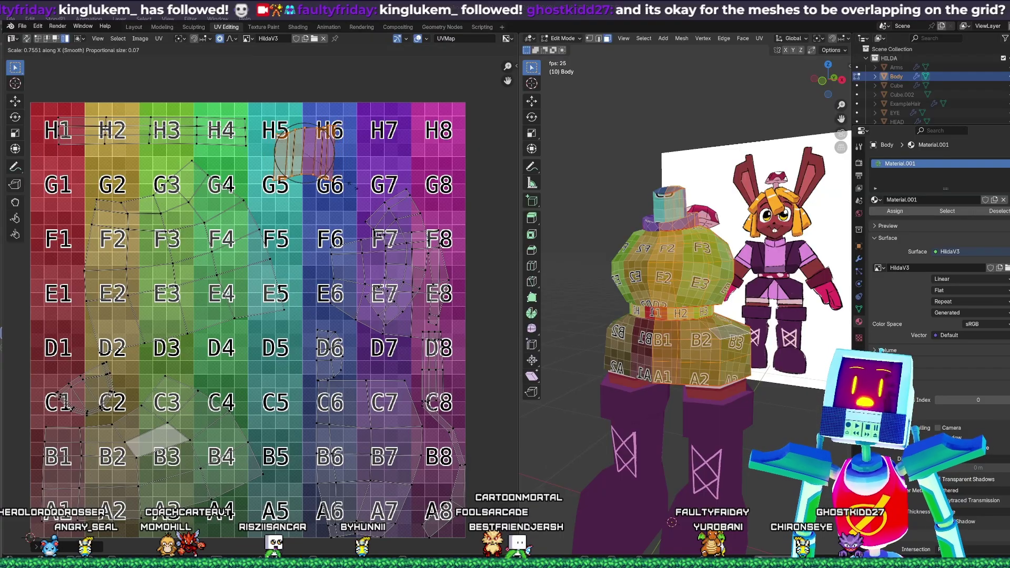
{"action": "key", "text": "s"}
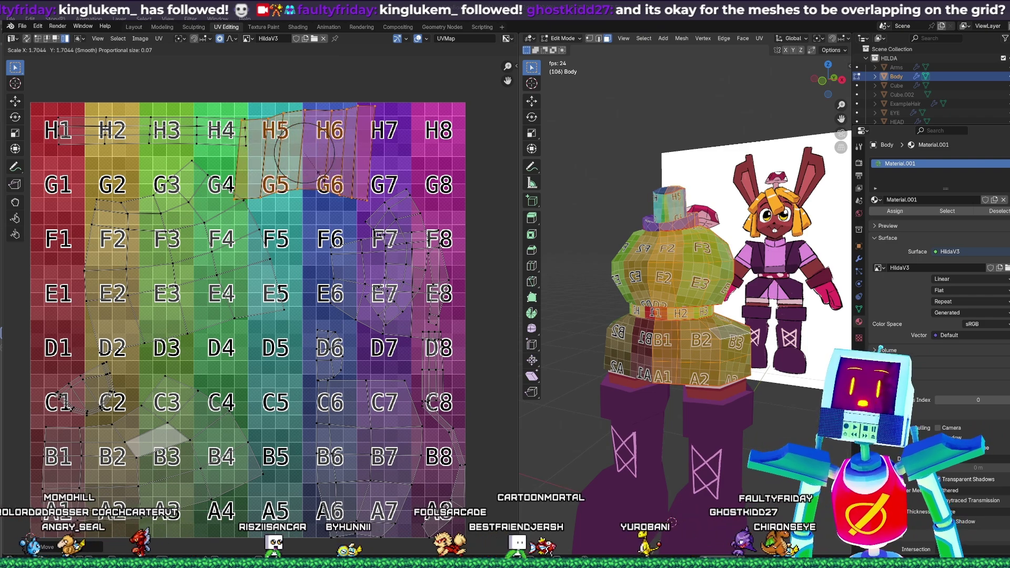
{"action": "left_click", "coordinate": [318, 173]}
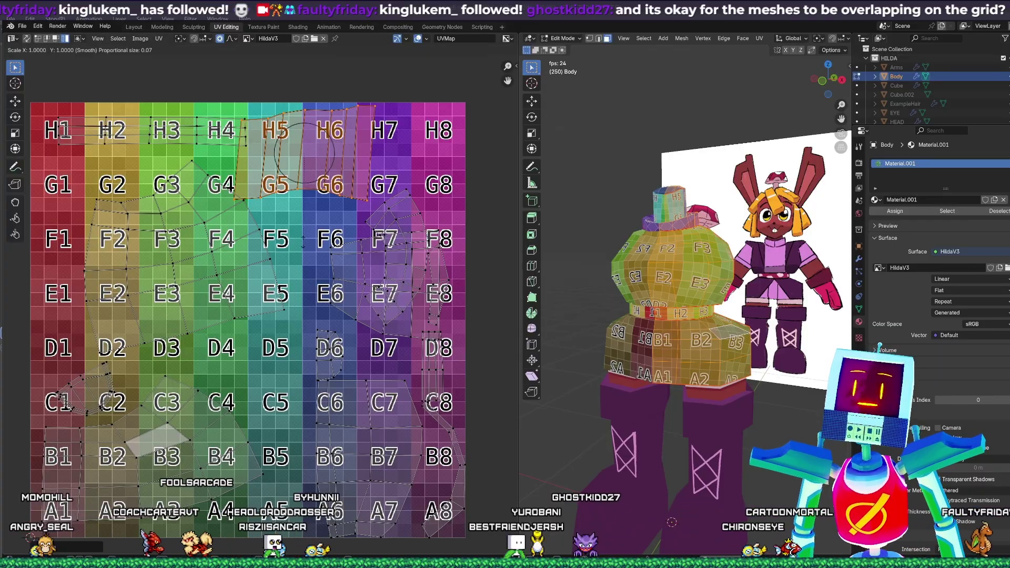
- Shrink the UV island spanning H5 to G6 and move it into grid cell H5
{"action": "key", "text": "s"}
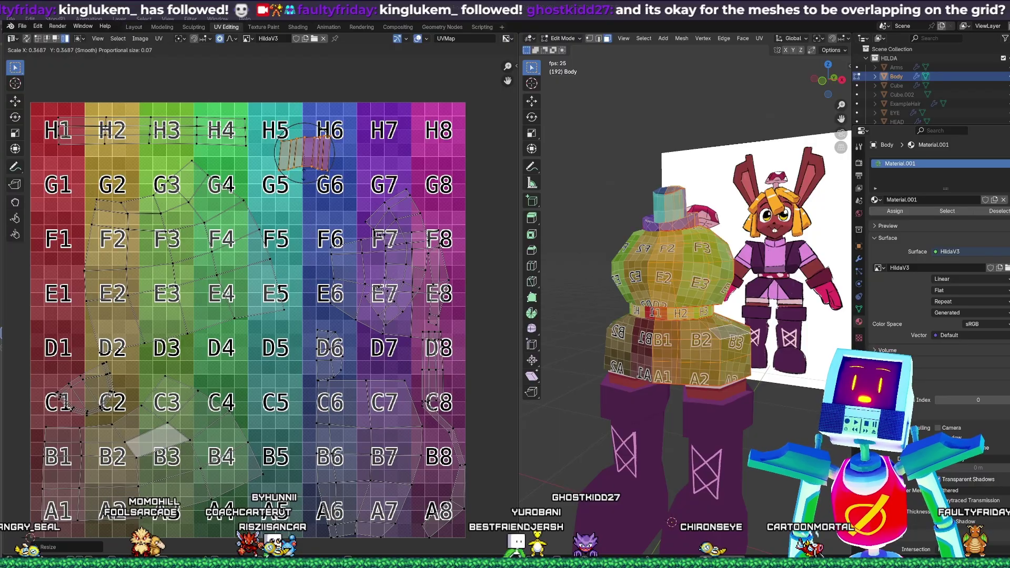
{"action": "left_click", "coordinate": [307, 208]}
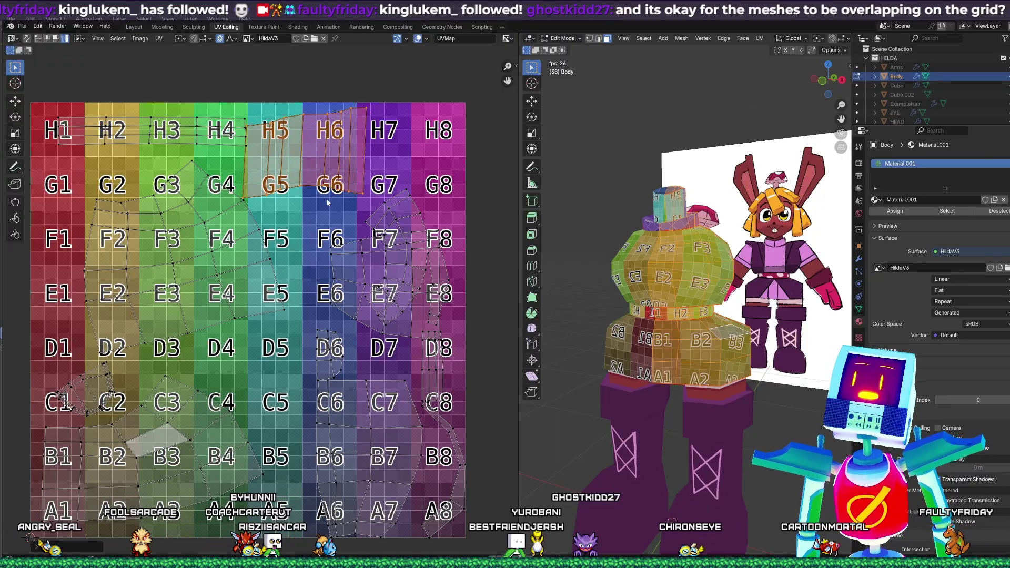
{"action": "key", "text": "s"}
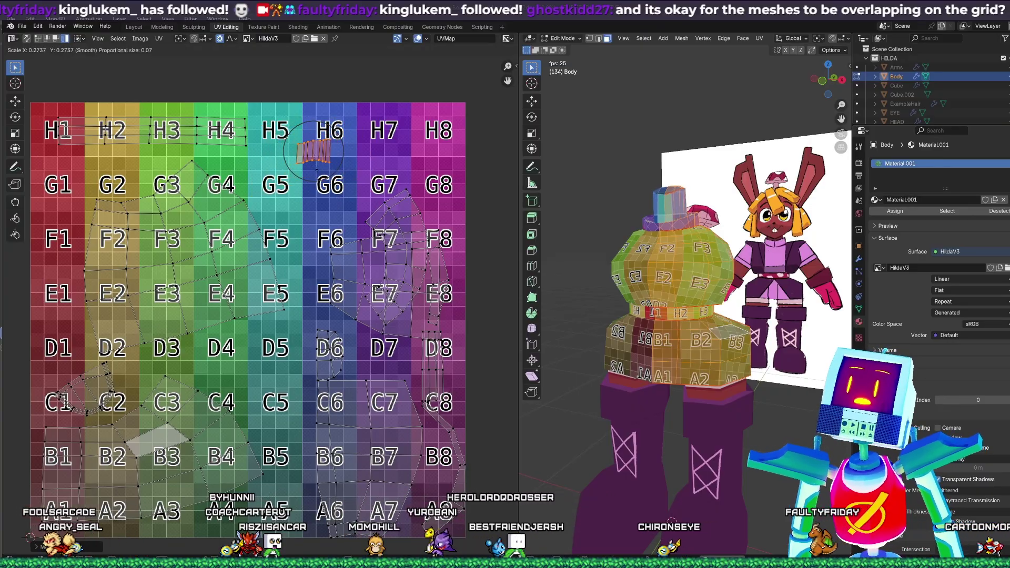
{"action": "left_click", "coordinate": [322, 177]}
{"action": "key", "text": "g"}
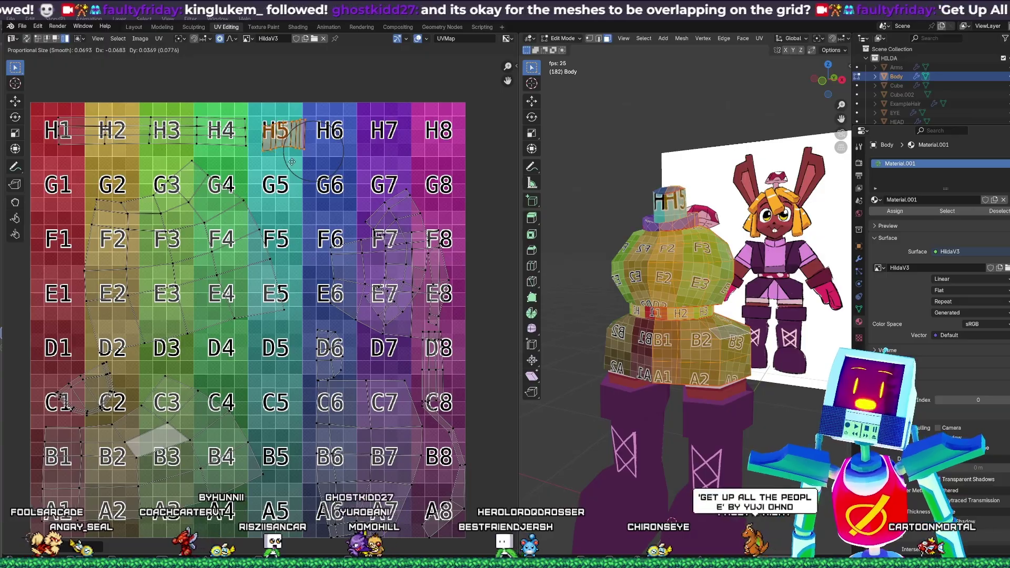
{"action": "left_click", "coordinate": [293, 157]}
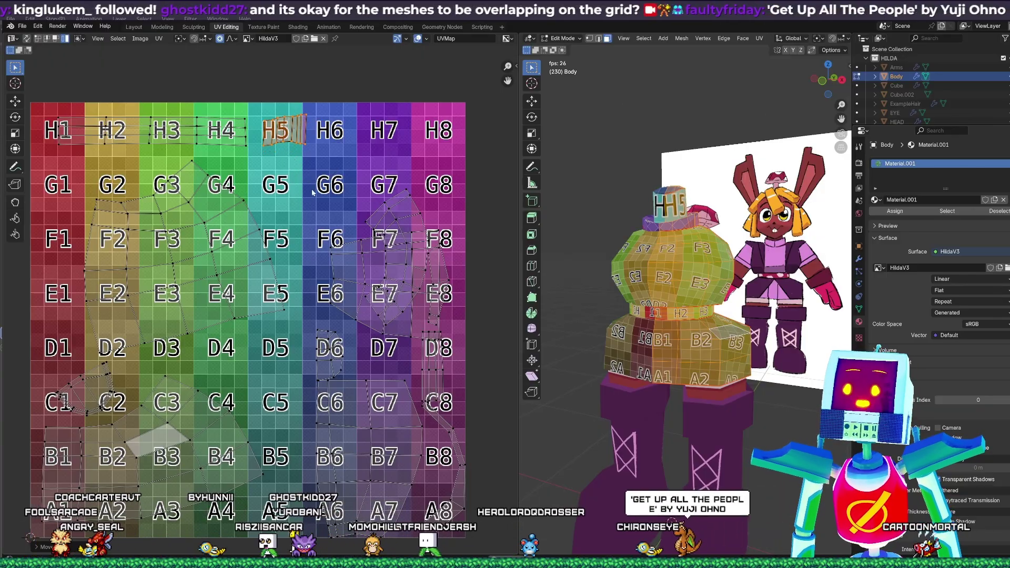
- Rotate the curved UV island over F7 and E7 counterclockwise into an arch and move it up over G5 to F7
{"action": "left_click", "coordinate": [416, 259]}
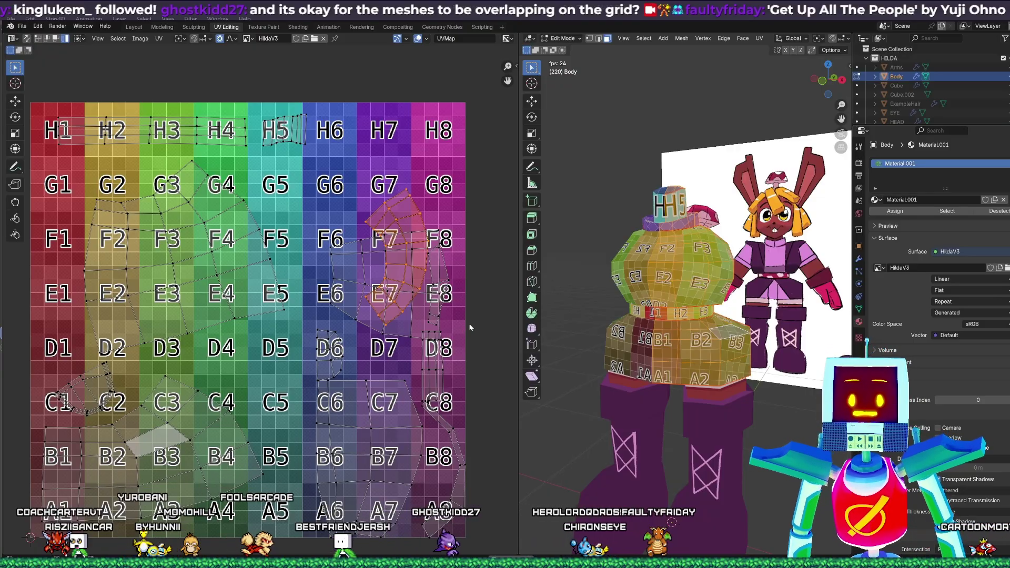
{"action": "key", "text": "r"}
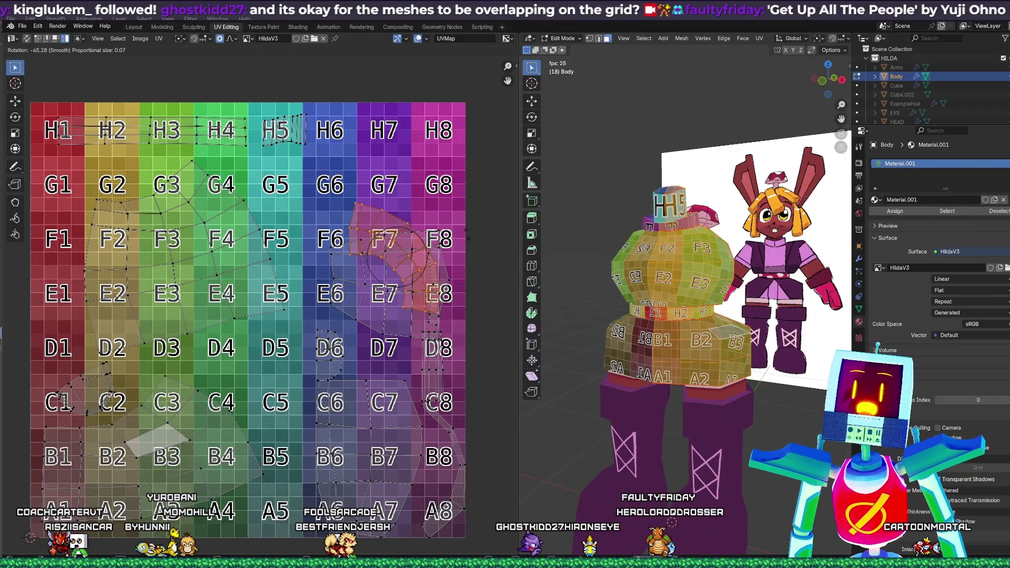
{"action": "left_click", "coordinate": [456, 224]}
{"action": "key", "text": "g"}
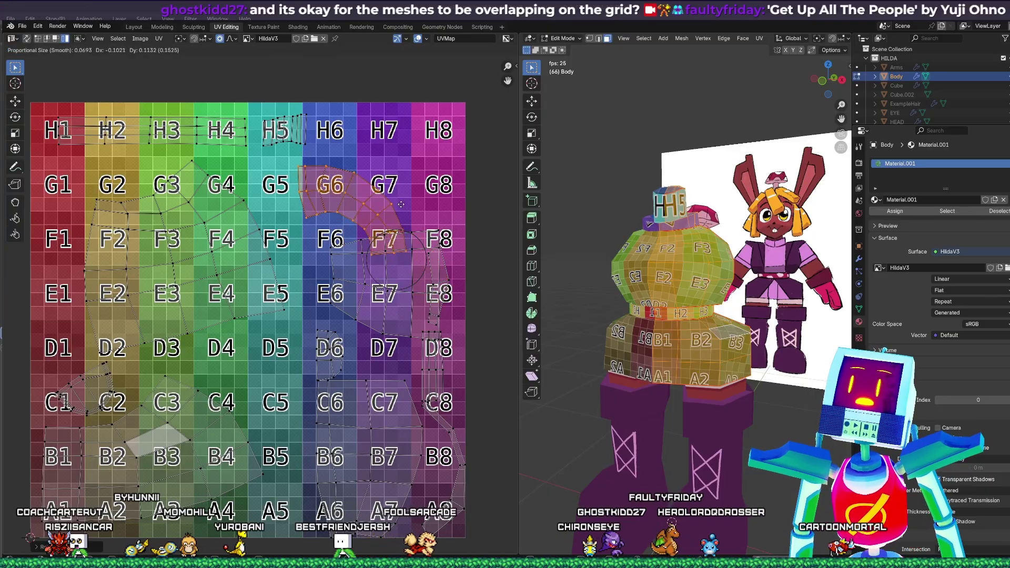
{"action": "left_click", "coordinate": [401, 204]}
{"action": "key", "text": "r"}
{"action": "left_click", "coordinate": [441, 228]}
{"action": "key", "text": "g"}
{"action": "left_click", "coordinate": [426, 215]}
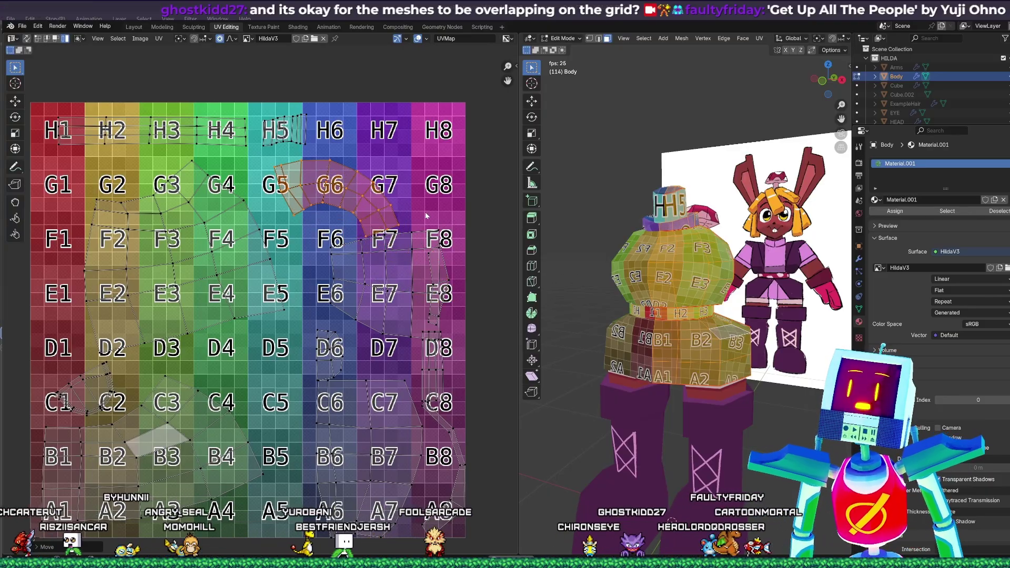
- Move the small UV island from D6 to the area between C4 and C5 and rotate it about -60 degrees
{"action": "left_click", "coordinate": [403, 289]}
{"action": "left_click", "coordinate": [328, 358]}
{"action": "key", "text": "g"}
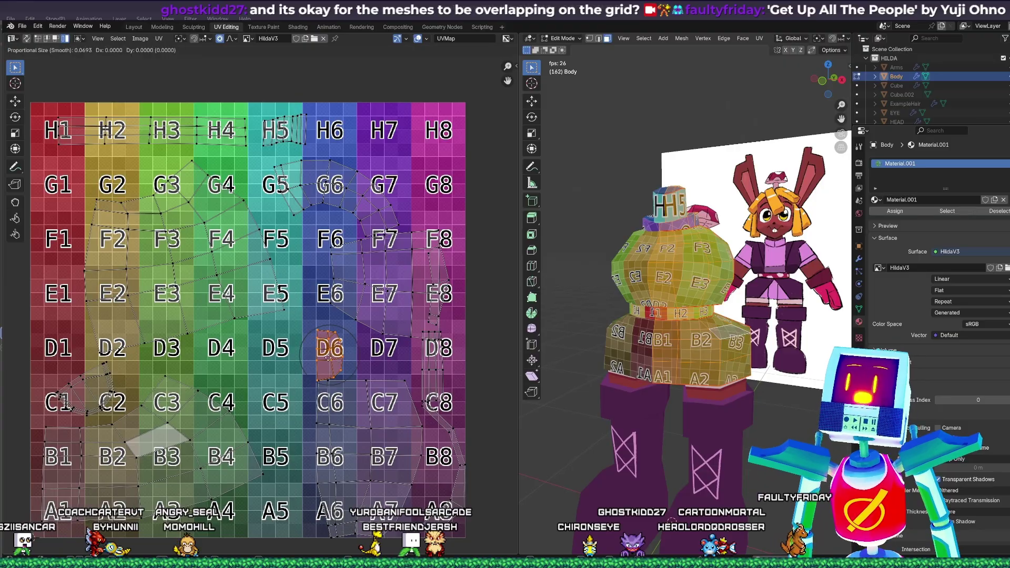
{"action": "left_click", "coordinate": [258, 371]}
{"action": "key", "text": "r"}
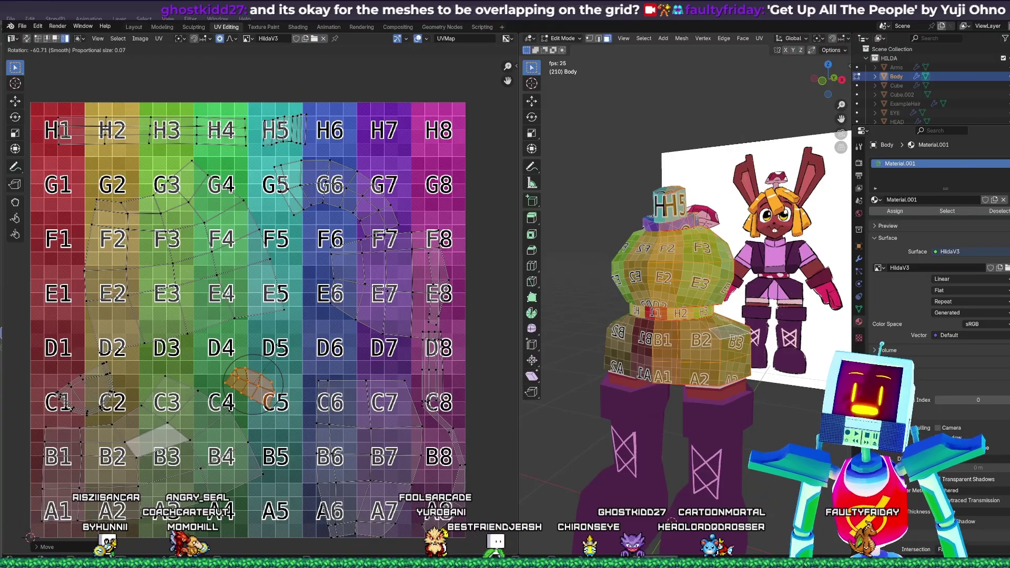
{"action": "left_click", "coordinate": [354, 309]}
- Shift the arched UV island slightly toward G5, and shrink and reposition the island over E6 and E7
{"action": "left_click", "coordinate": [375, 211]}
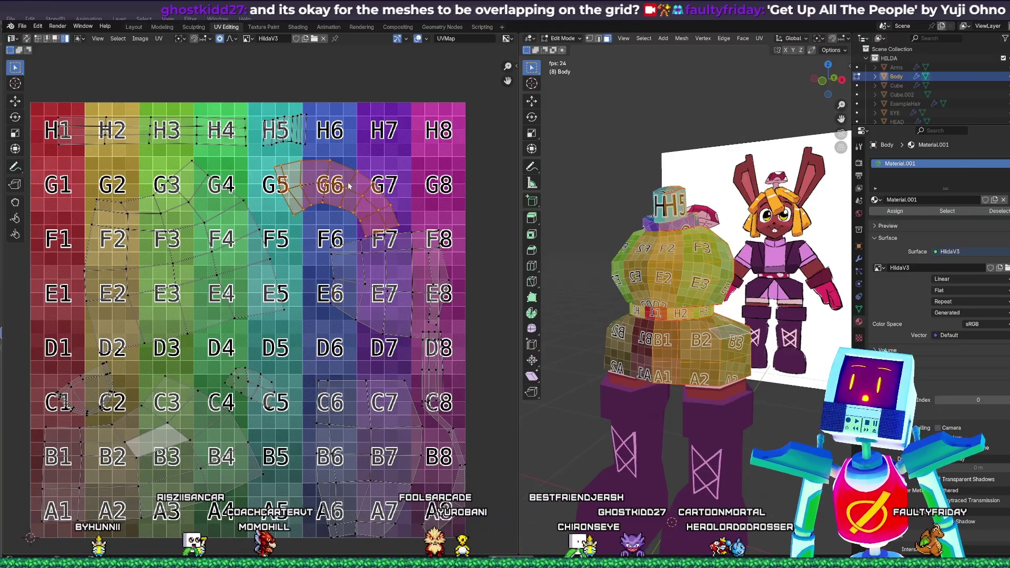
{"action": "key", "text": "g"}
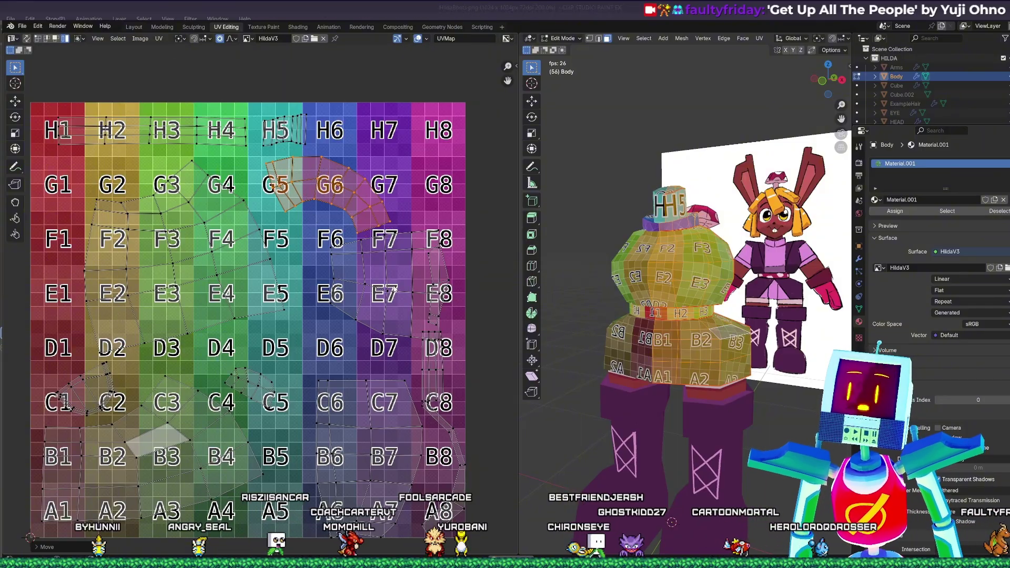
{"action": "left_click", "coordinate": [394, 338]}
{"action": "key", "text": "s"}
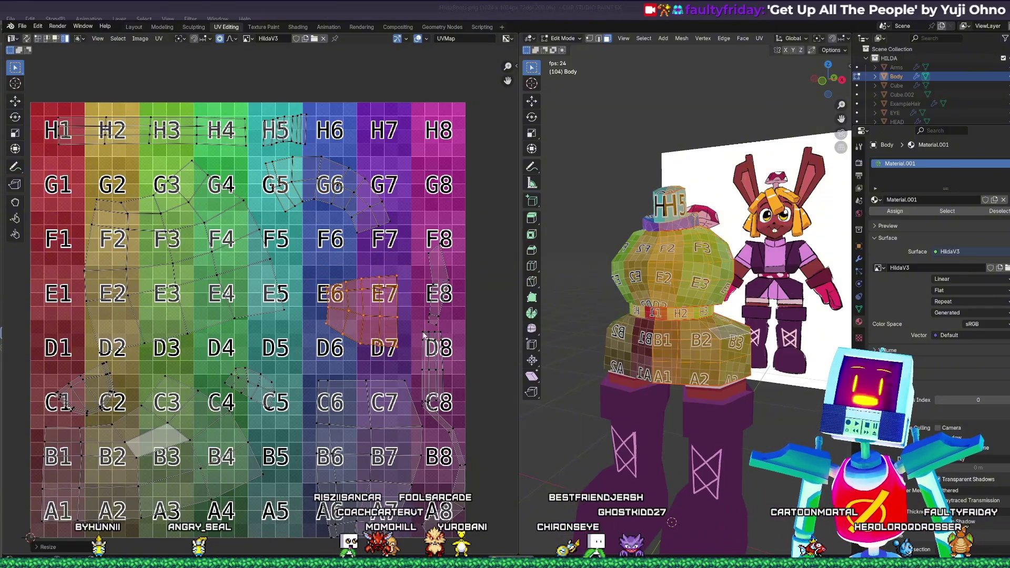
{"action": "left_click", "coordinate": [435, 341]}
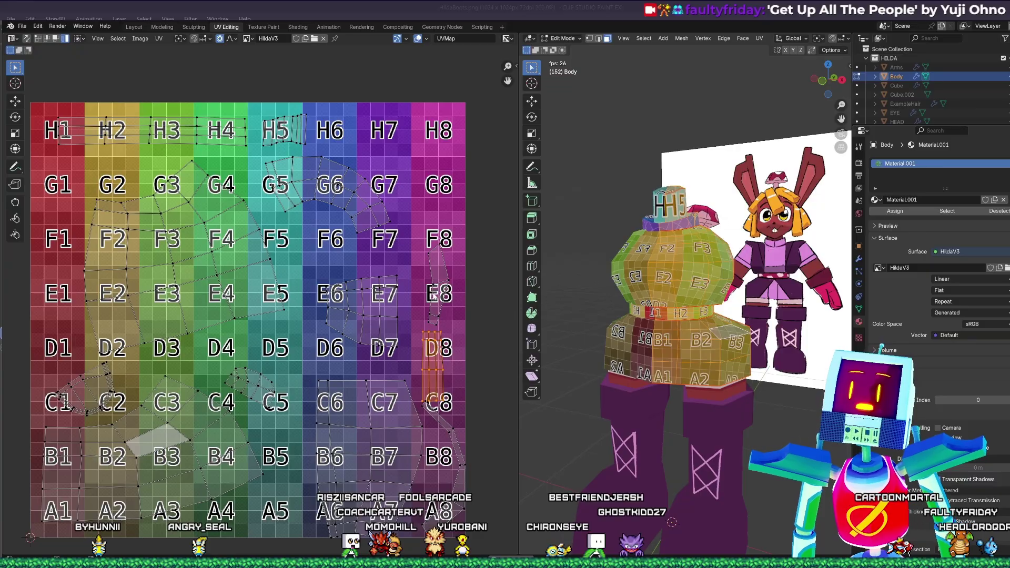
- Select all UV islands and straighten them into grids with the Mo3 UV Gridify operation
{"action": "middle_click_drag", "start_coordinate": [443, 296], "coordinate": [424, 293]}
{"action": "key", "text": "a"}
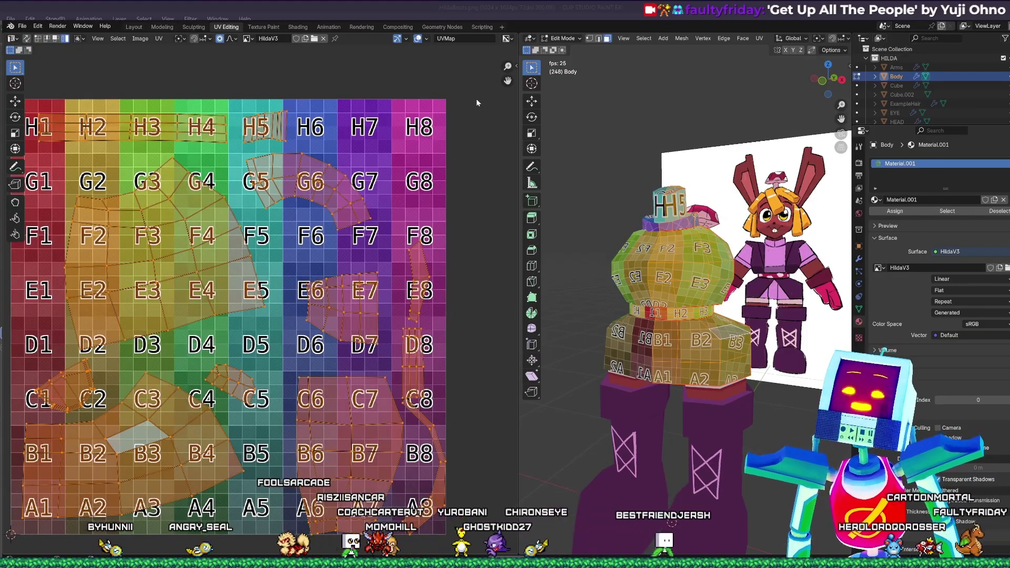
{"action": "key", "text": "n"}
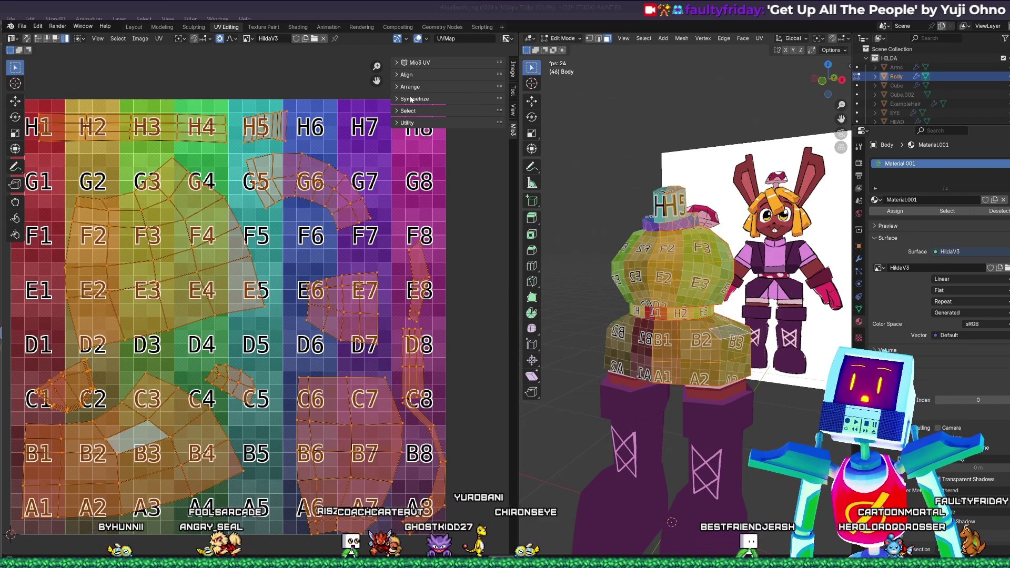
{"action": "left_click", "coordinate": [405, 62]}
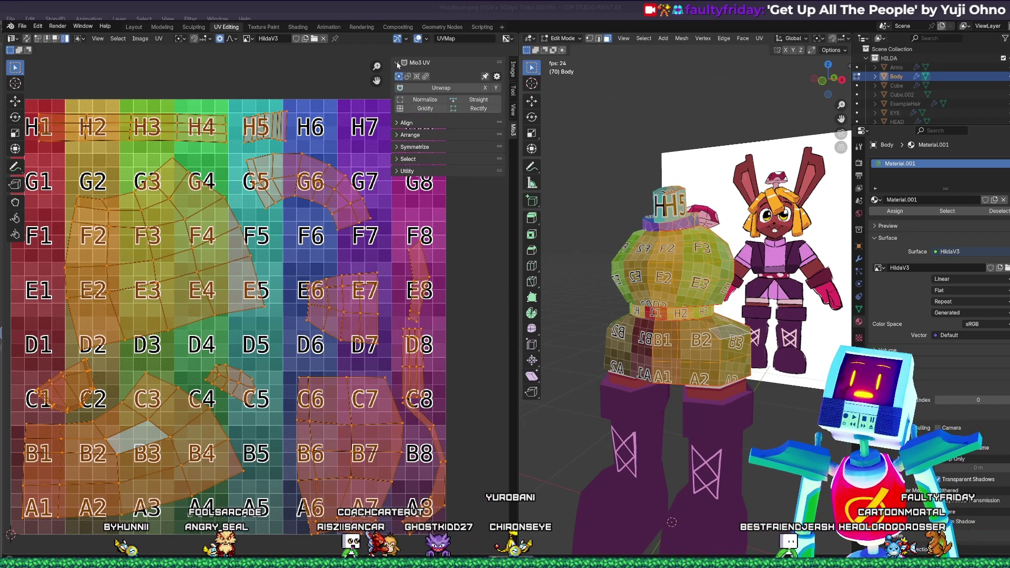
{"action": "left_click", "coordinate": [423, 109]}
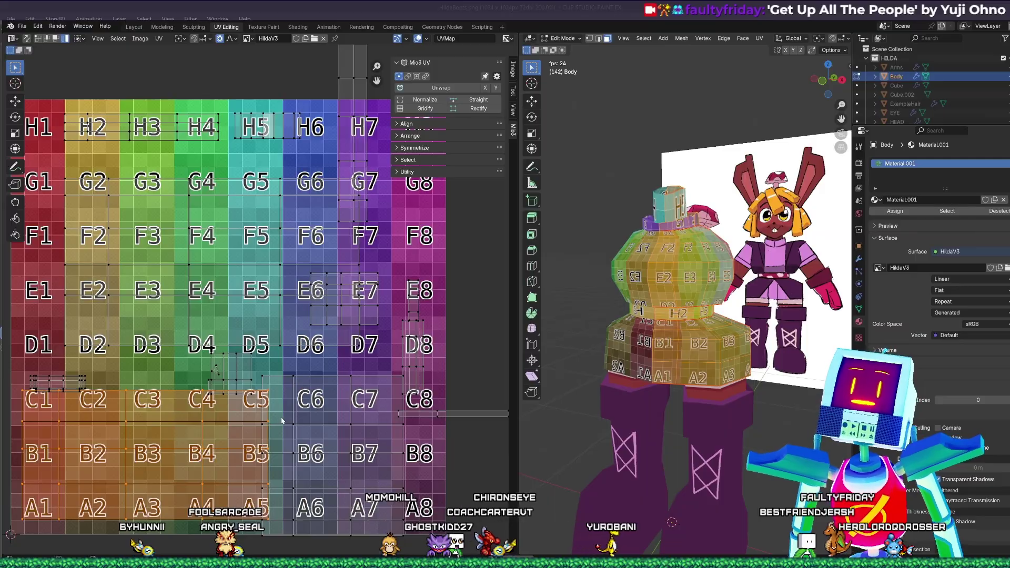
- Shrink the gridded island at the lower-left of the UV map and fit it into the corner over A1 to B4
{"action": "middle_click_drag", "start_coordinate": [282, 420], "coordinate": [344, 405]}
{"action": "key", "text": "s"}
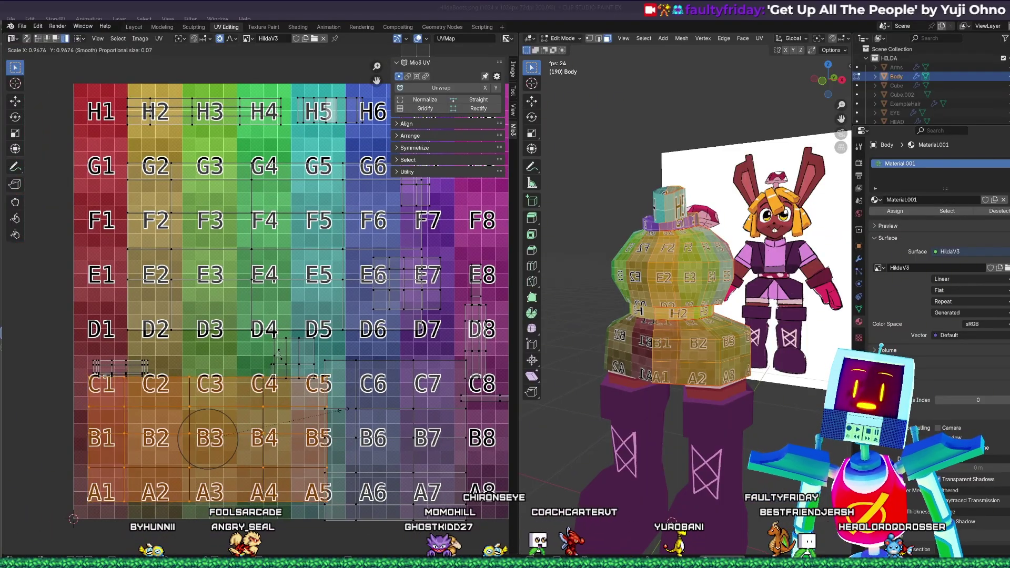
{"action": "left_click", "coordinate": [362, 416]}
{"action": "key", "text": "g"}
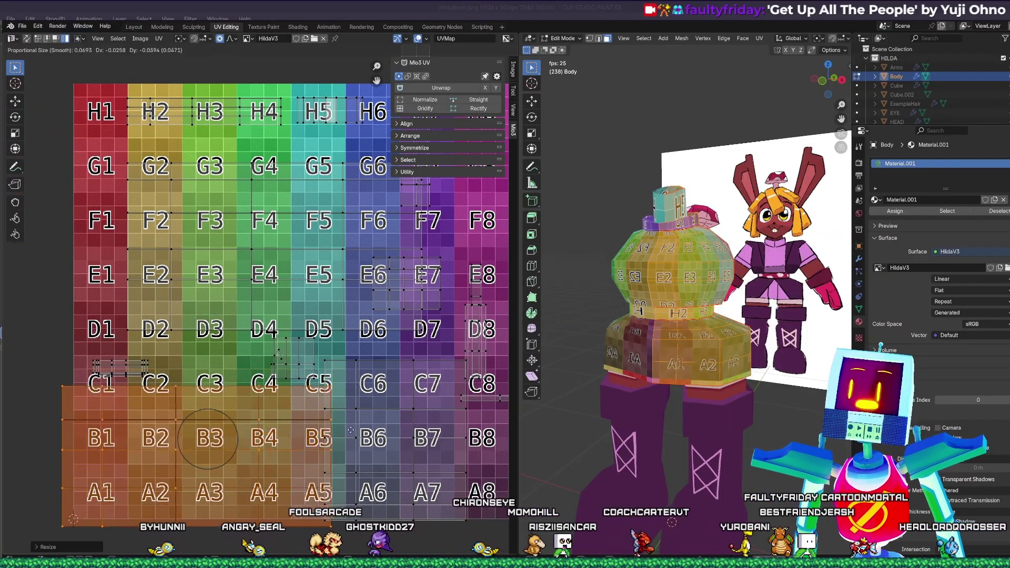
{"action": "left_click", "coordinate": [374, 430]}
{"action": "key", "text": "s"}
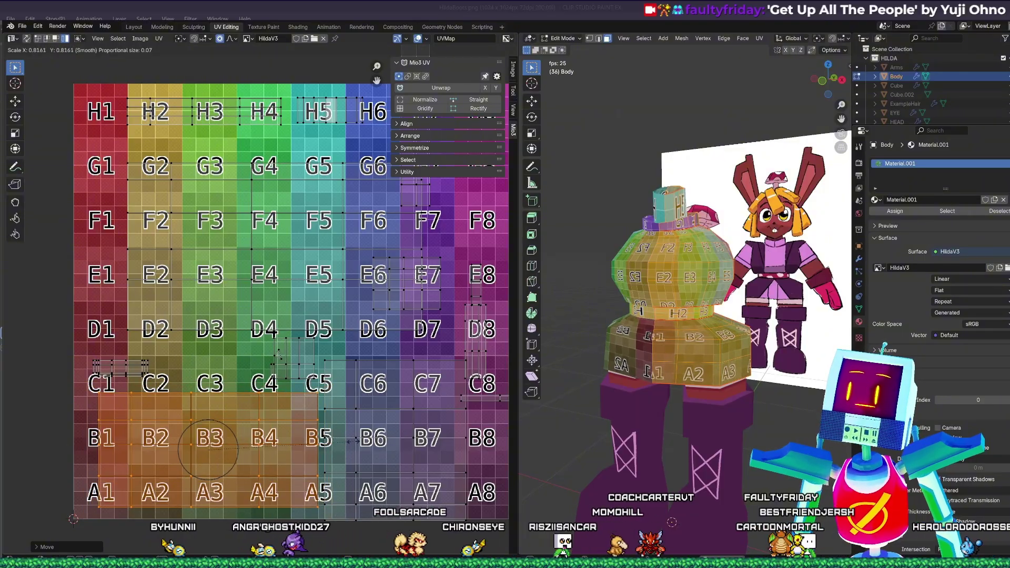
{"action": "left_click", "coordinate": [353, 443]}
{"action": "key", "text": "g"}
{"action": "left_click", "coordinate": [330, 451]}
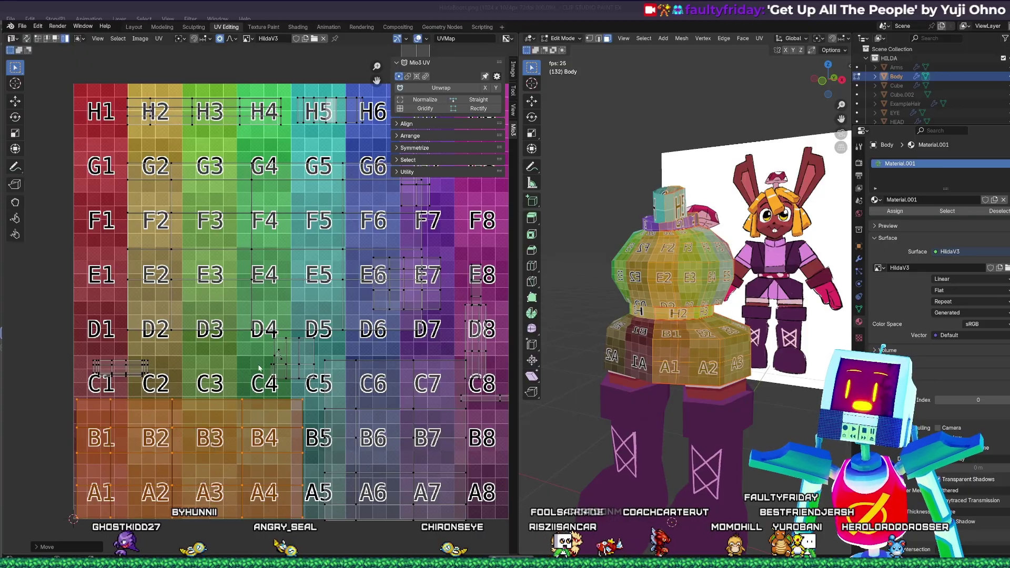
- Shrink the largest gridded island and position it near the UV map's left edge, covering F1 to D5
{"action": "left_click_drag", "start_coordinate": [125, 375], "coordinate": [172, 385]}
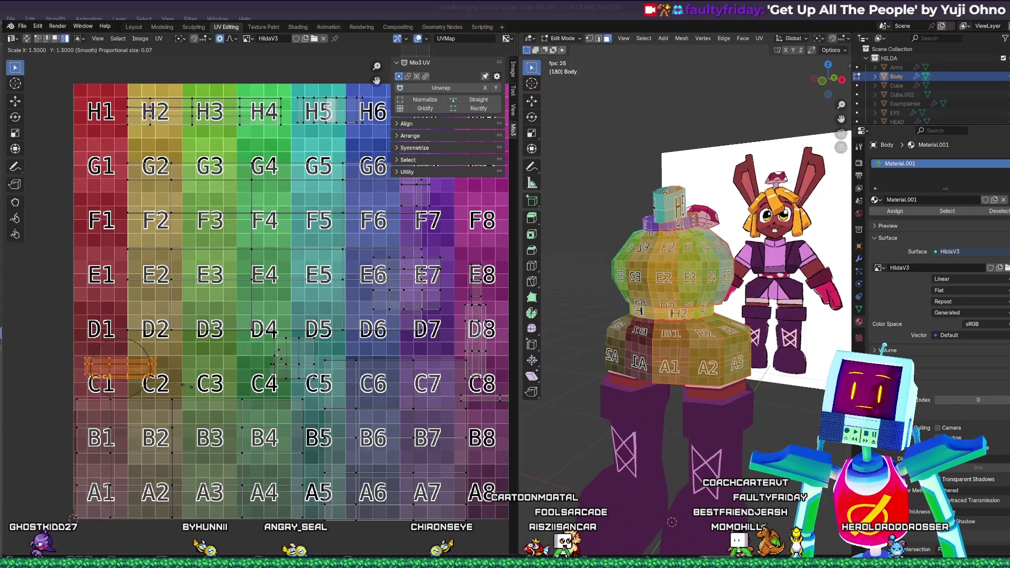
{"action": "key", "text": "Escape"}
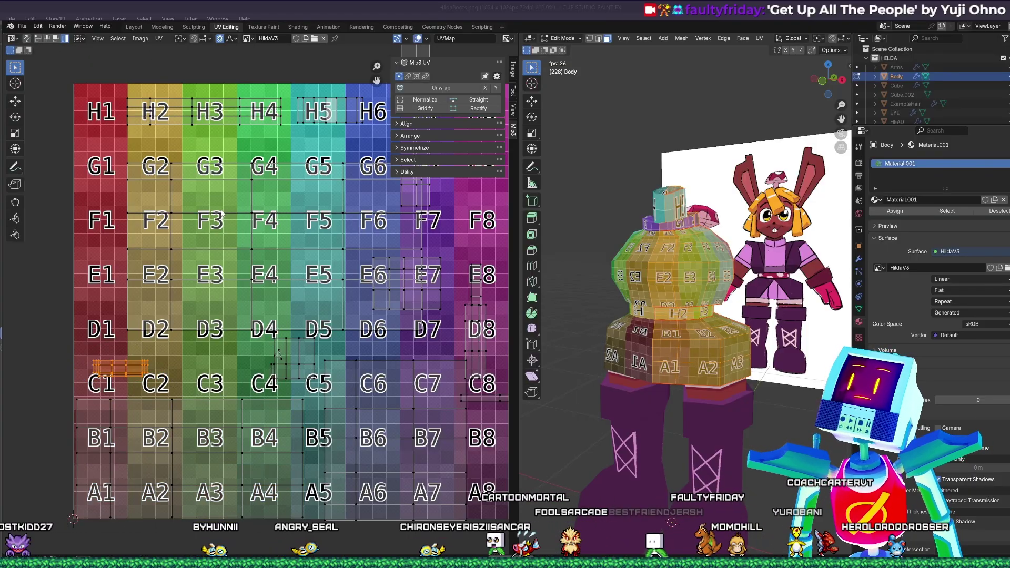
{"action": "left_click", "coordinate": [250, 264]}
{"action": "key", "text": "g"}
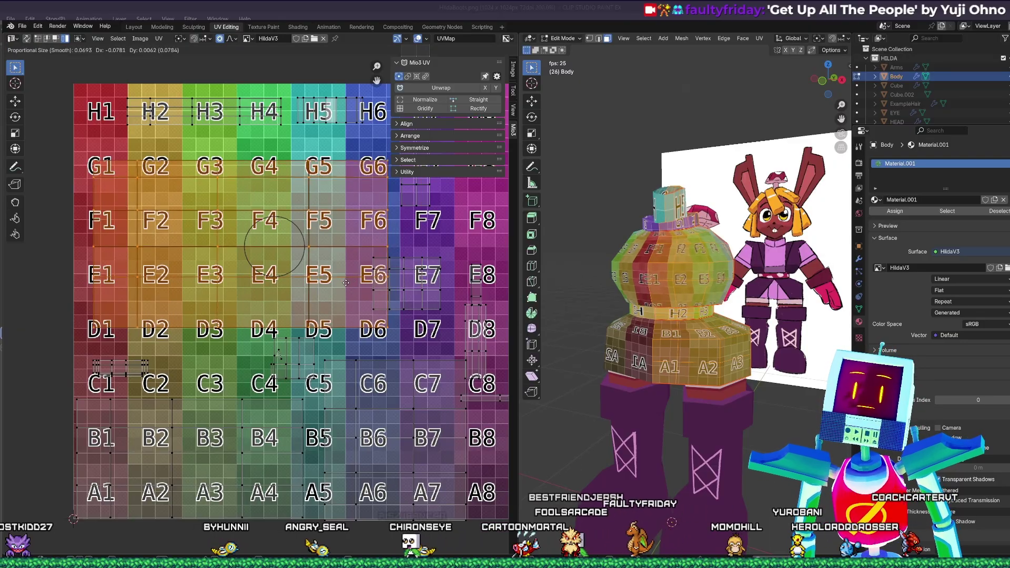
{"action": "left_click", "coordinate": [329, 300]}
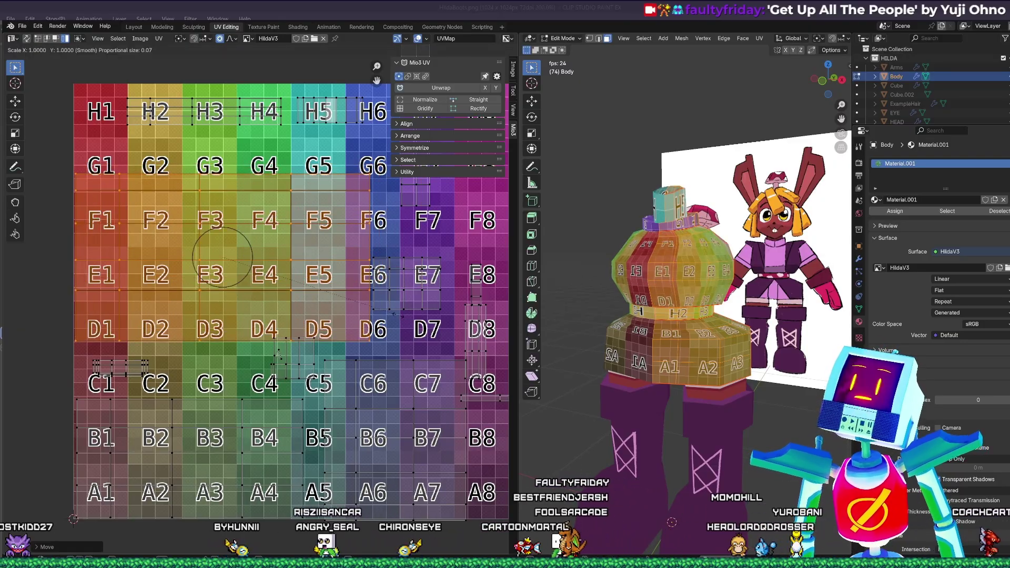
{"action": "left_click", "coordinate": [378, 316]}
{"action": "key", "text": "g"}
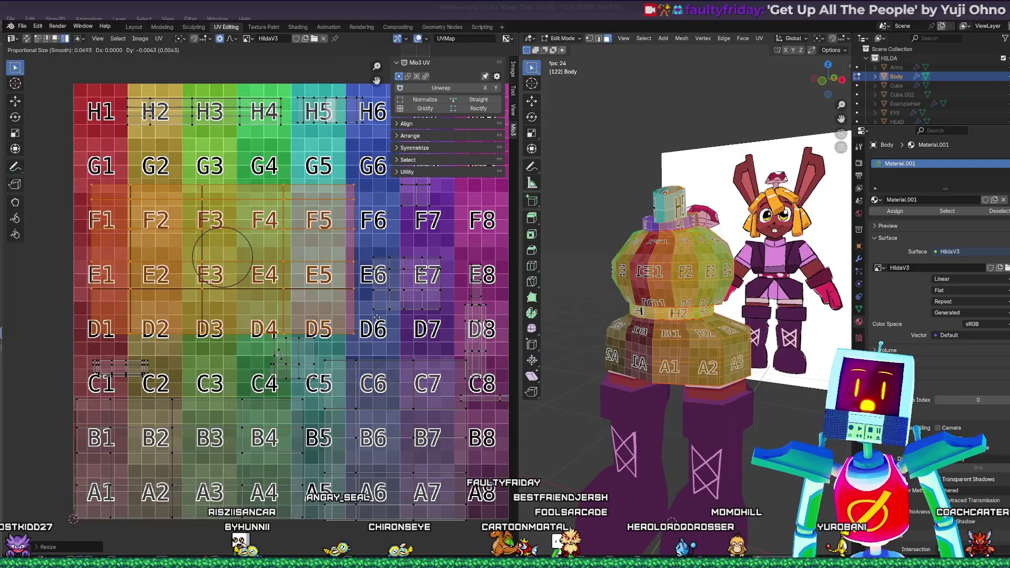
{"action": "left_click", "coordinate": [370, 329]}
- Shrink the gridded island over C6 to A7 and rotate it about 180 degrees
{"action": "left_click", "coordinate": [309, 363]}
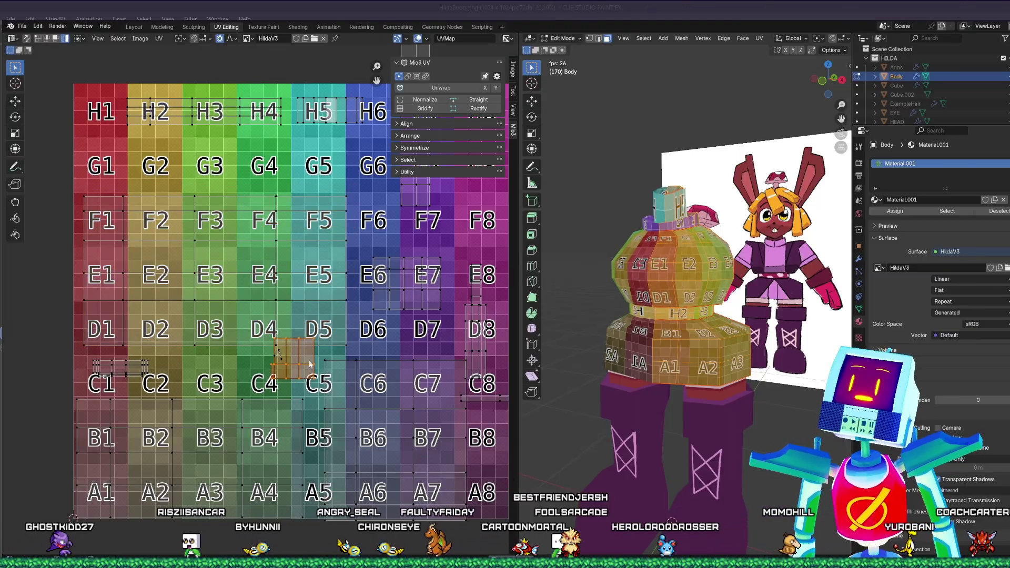
{"action": "left_click", "coordinate": [385, 425]}
{"action": "middle_click_drag", "start_coordinate": [420, 412], "coordinate": [377, 420]}
{"action": "middle_click_drag", "start_coordinate": [731, 387], "coordinate": [573, 385]}
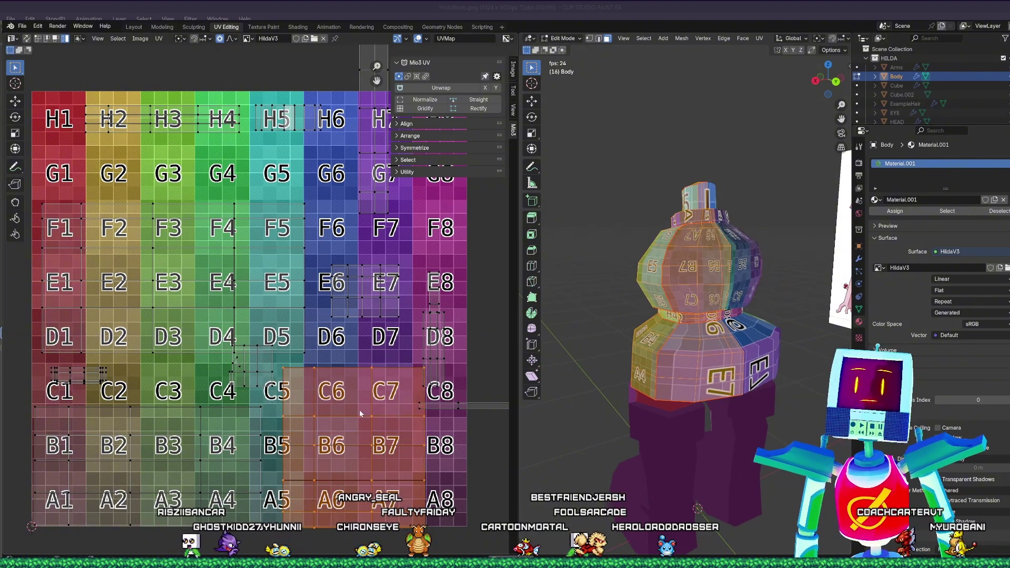
{"action": "key", "text": "s"}
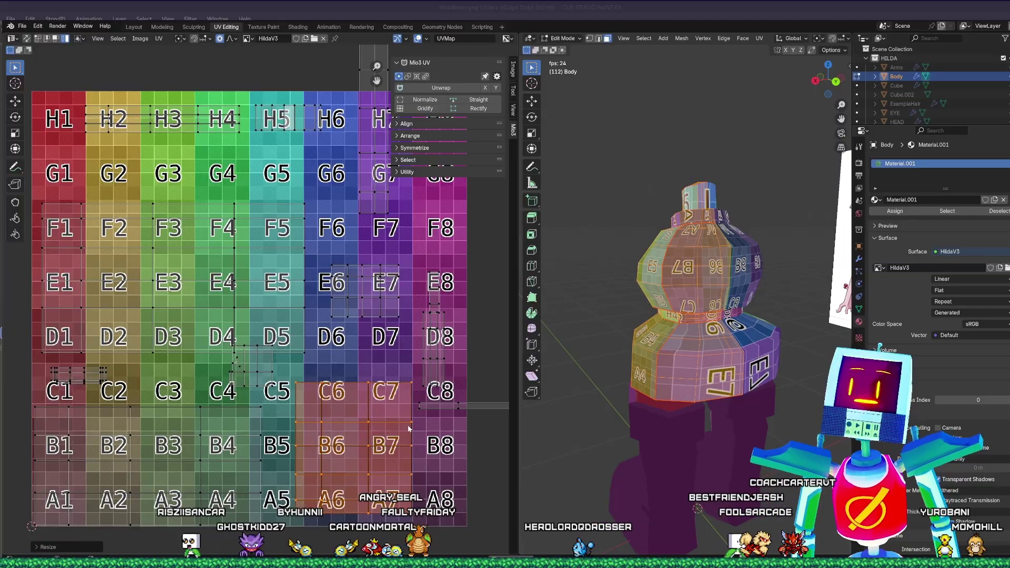
{"action": "key", "text": "Return"}
{"action": "key", "text": "r"}
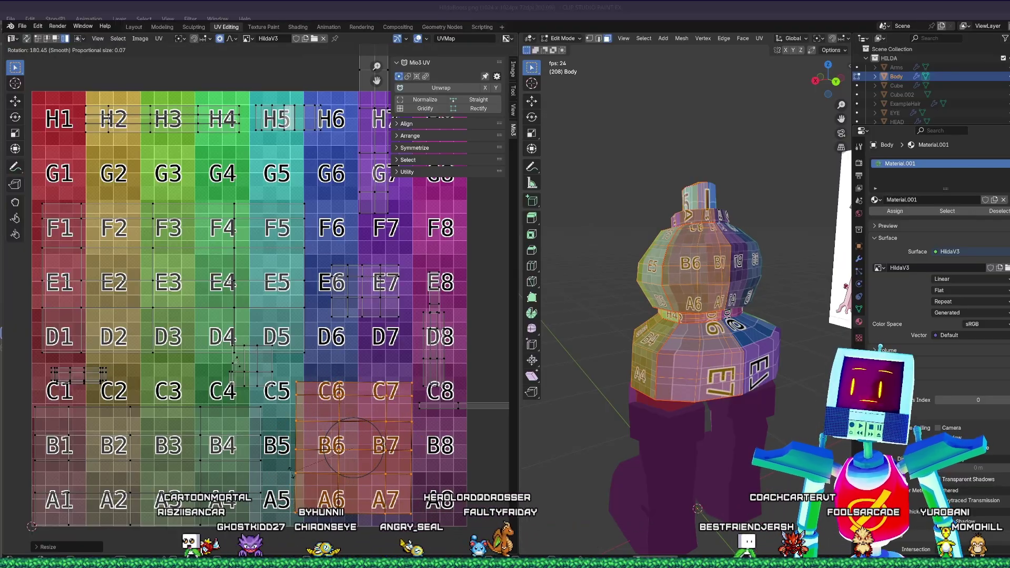
- Enlarge the rotated island slightly and place it beside the lower-left island, covering C5 to A7
{"action": "key", "text": "g"}
{"action": "key", "text": "s"}
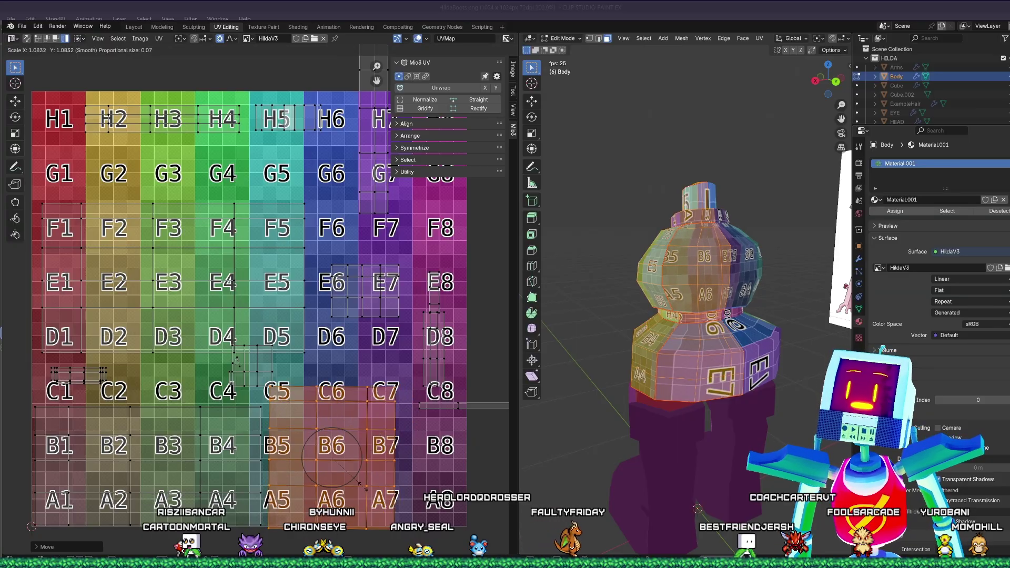
{"action": "key", "text": "g"}
{"action": "left_click", "coordinate": [374, 485]}
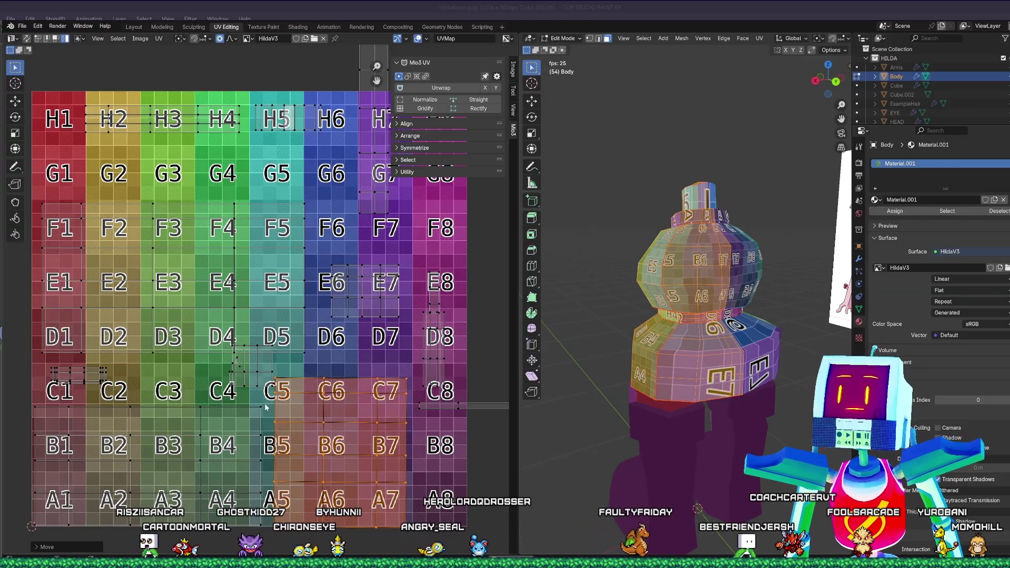
- Shrink the small gridded island between D4 and C5 and place it over H1
{"action": "left_click", "coordinate": [251, 382]}
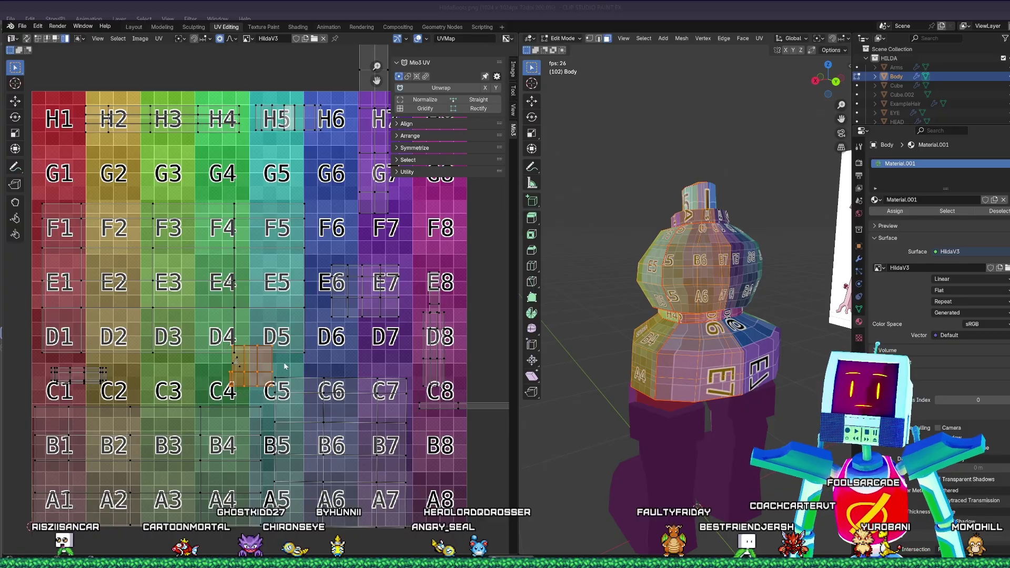
{"action": "middle_click_drag", "start_coordinate": [726, 368], "coordinate": [768, 316]}
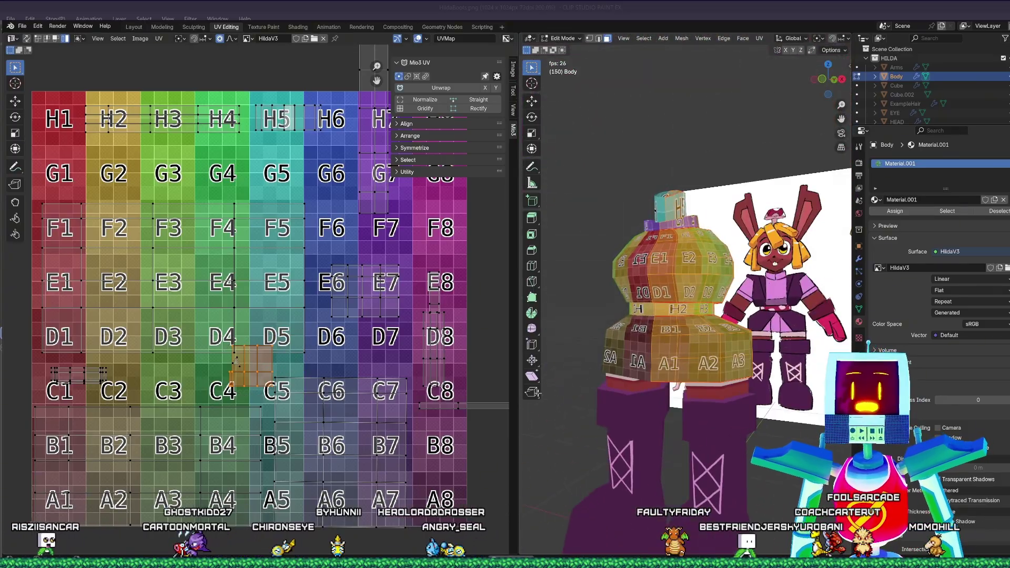
{"action": "middle_click_drag", "start_coordinate": [677, 364], "coordinate": [571, 408]}
{"action": "key", "text": "g"}
{"action": "right_click", "coordinate": [707, 294]}
{"action": "key", "text": "g"}
{"action": "right_click", "coordinate": [362, 345]}
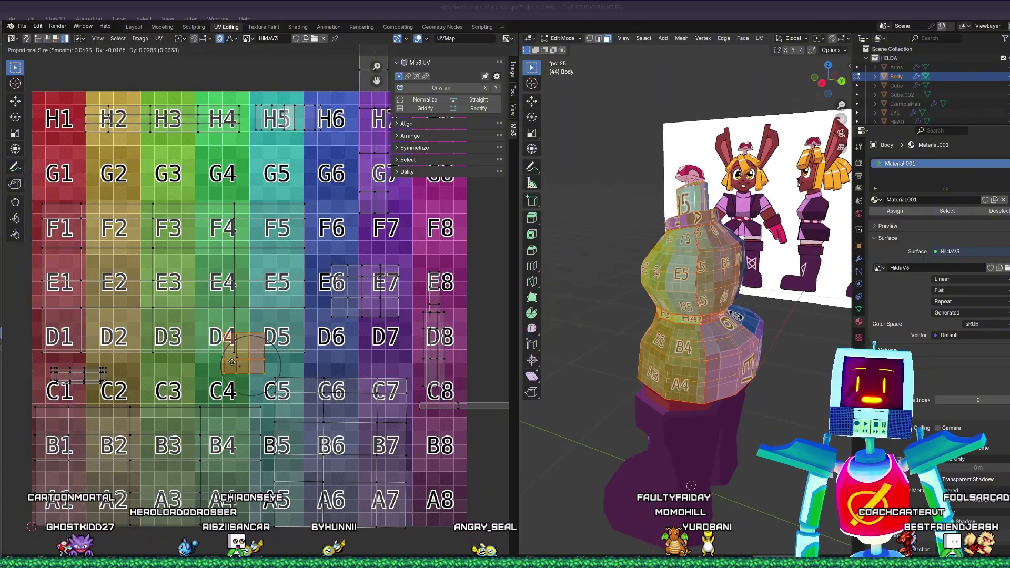
{"action": "middle_click_drag", "start_coordinate": [648, 288], "coordinate": [660, 342]}
{"action": "key", "text": "g"}
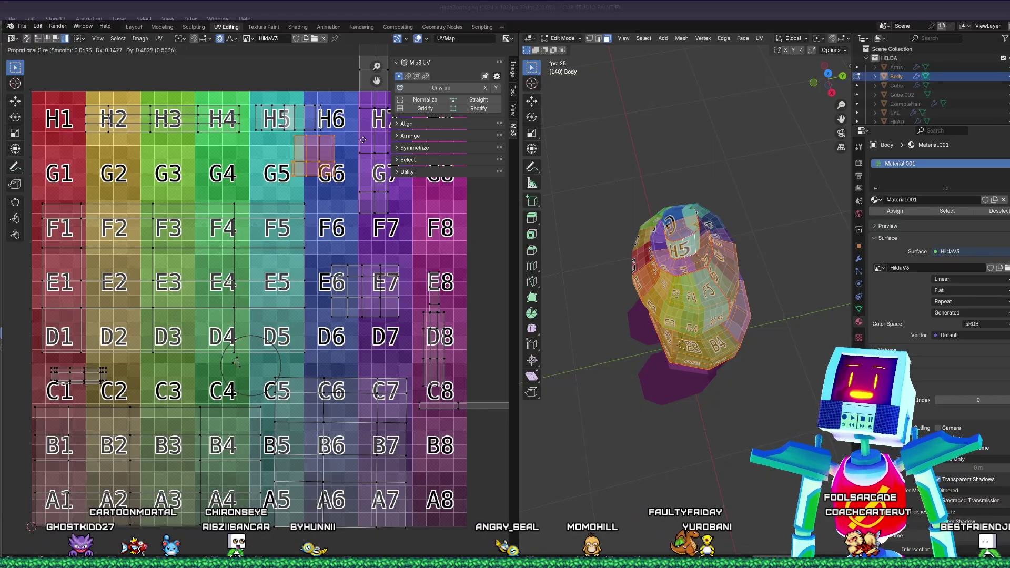
{"action": "left_click", "coordinate": [356, 150]}
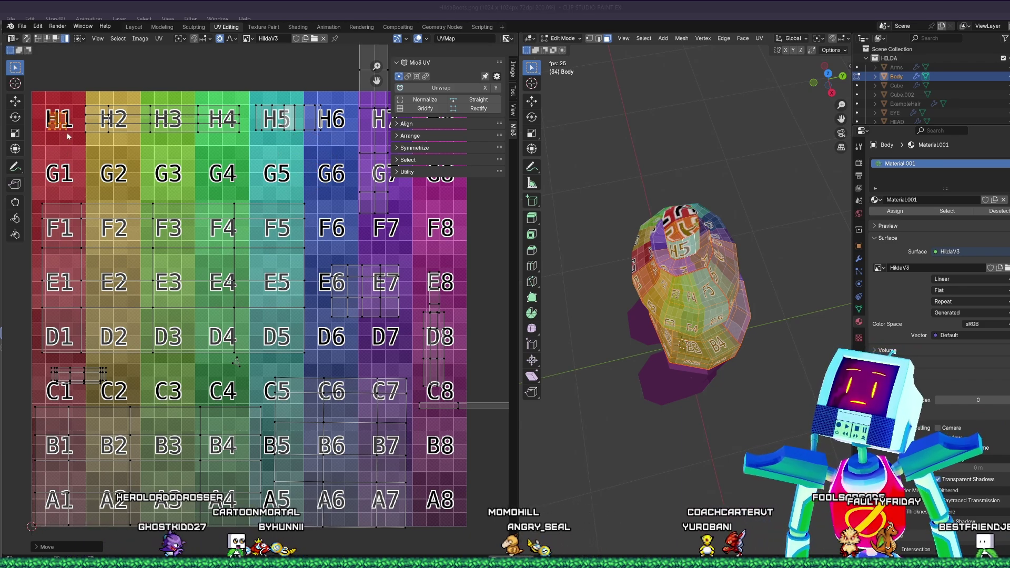
- Widen the UV editor, then shrink the tall strip island extending above H7 and rotate it to lie horizontally
{"action": "left_click_drag", "start_coordinate": [519, 158], "coordinate": [585, 159]}
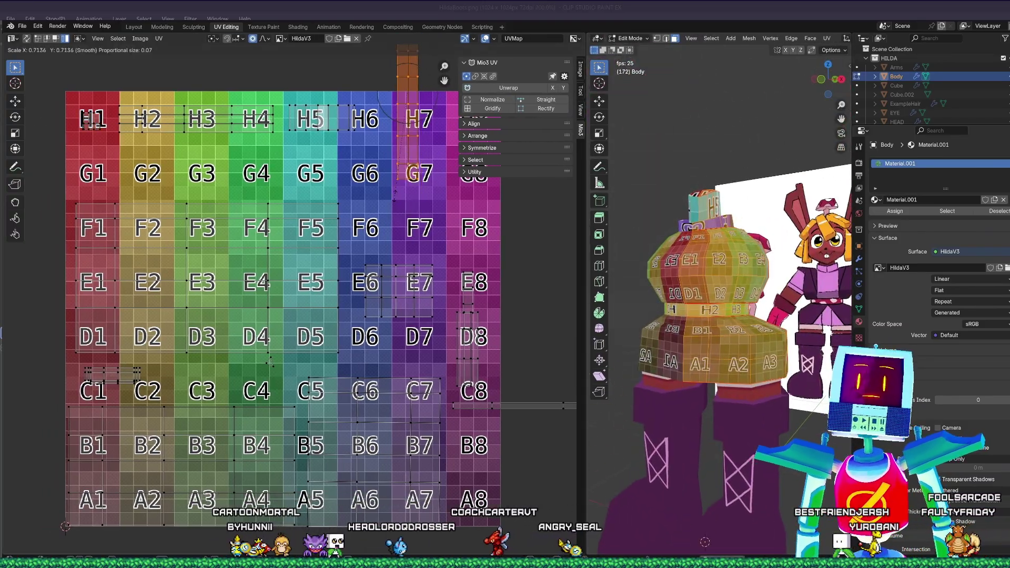
{"action": "key", "text": "r"}
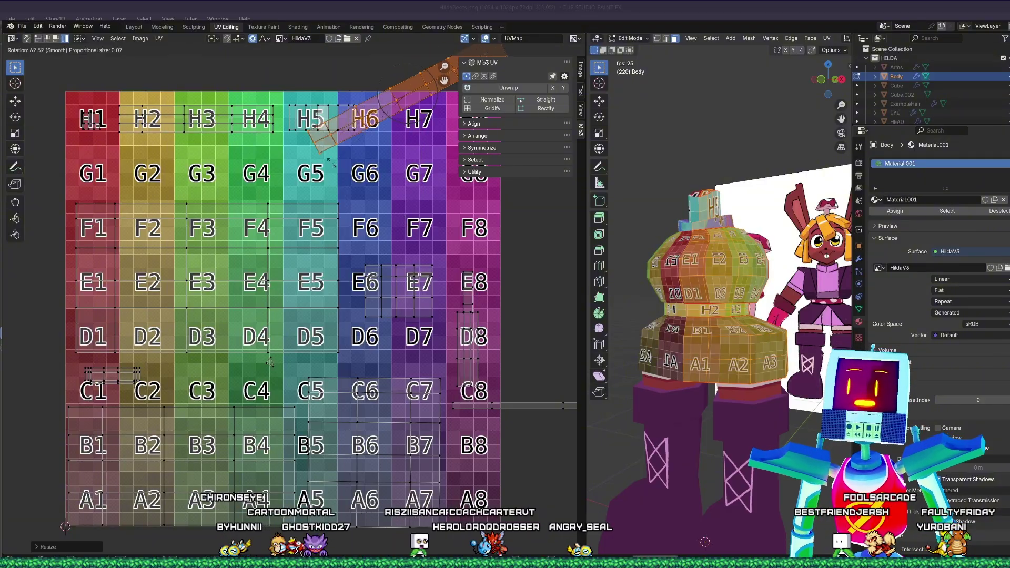
{"action": "left_click", "coordinate": [322, 122]}
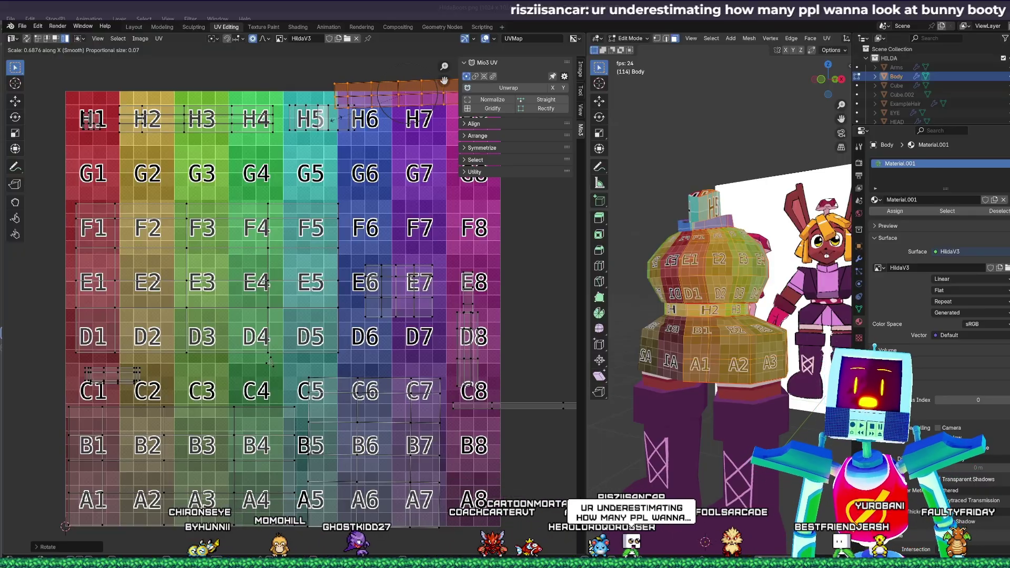
- Place the horizontal strip island across G1 to G4 and shrink it slightly to fit the empty row
{"action": "key", "text": "g"}
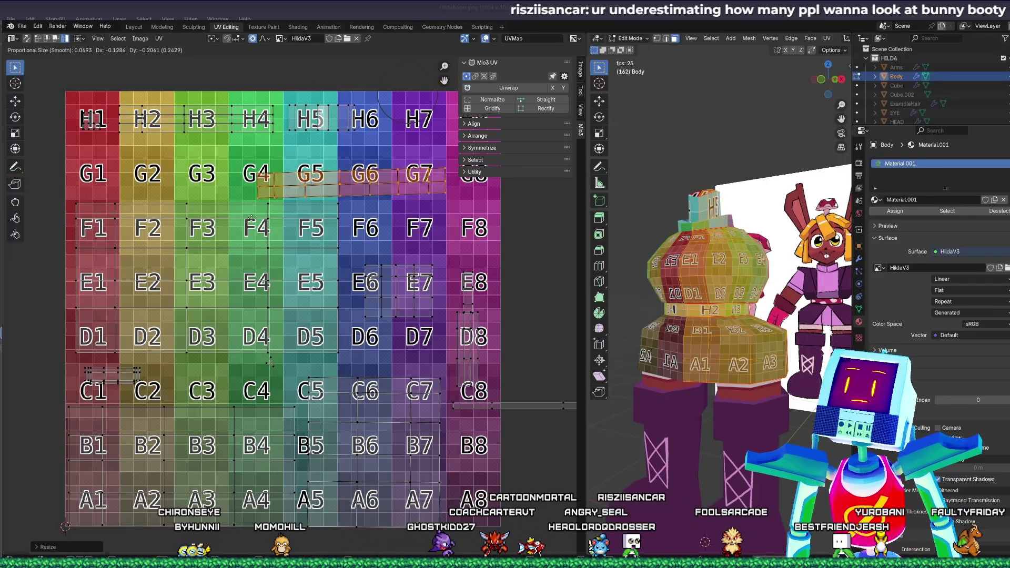
{"action": "left_click", "coordinate": [126, 220]}
{"action": "key", "text": "r"}
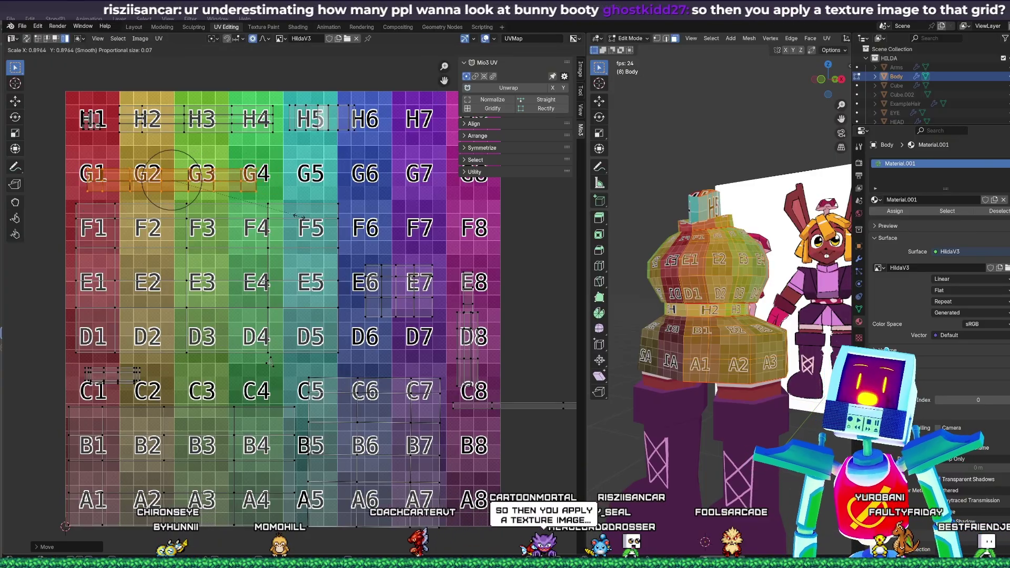
{"action": "key", "text": "g"}
{"action": "left_click", "coordinate": [292, 222]}
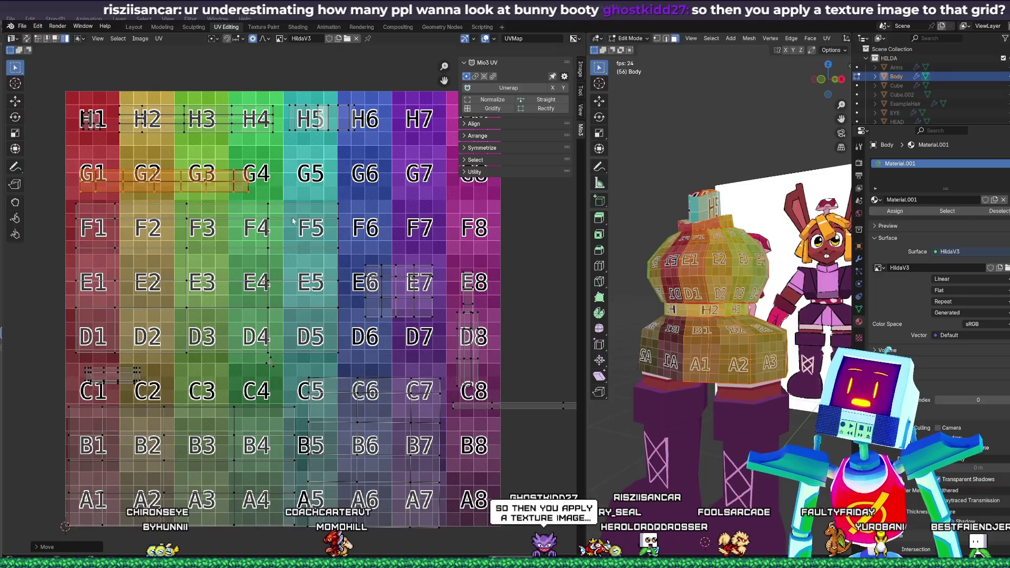
- Rotate the narrow small island over E8 to horizontal and place it between G4 and G5
{"action": "middle_click_drag", "start_coordinate": [440, 262], "coordinate": [413, 243]}
{"action": "left_click", "coordinate": [386, 289]}
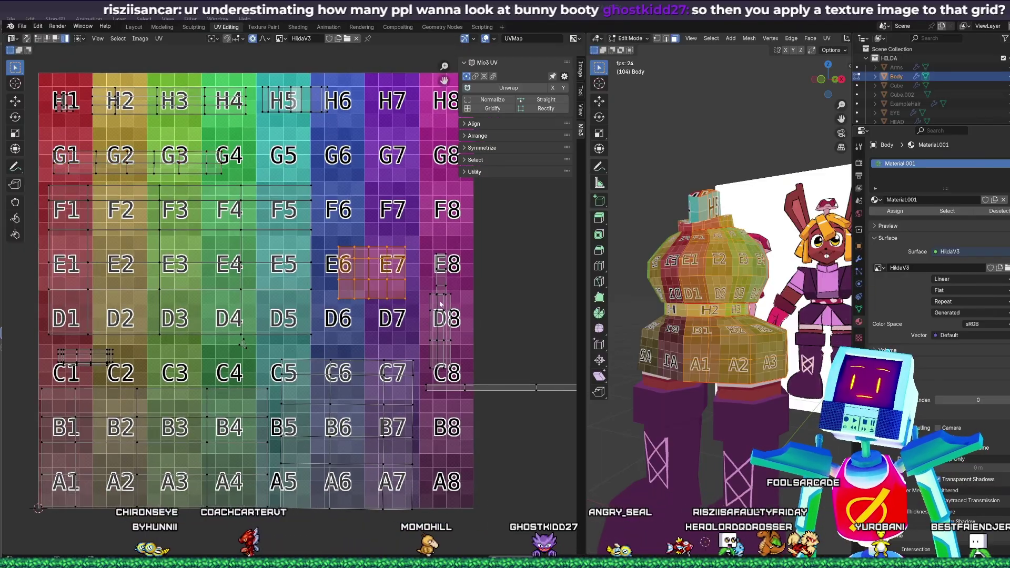
{"action": "left_click", "coordinate": [448, 322]}
{"action": "key", "text": "g"}
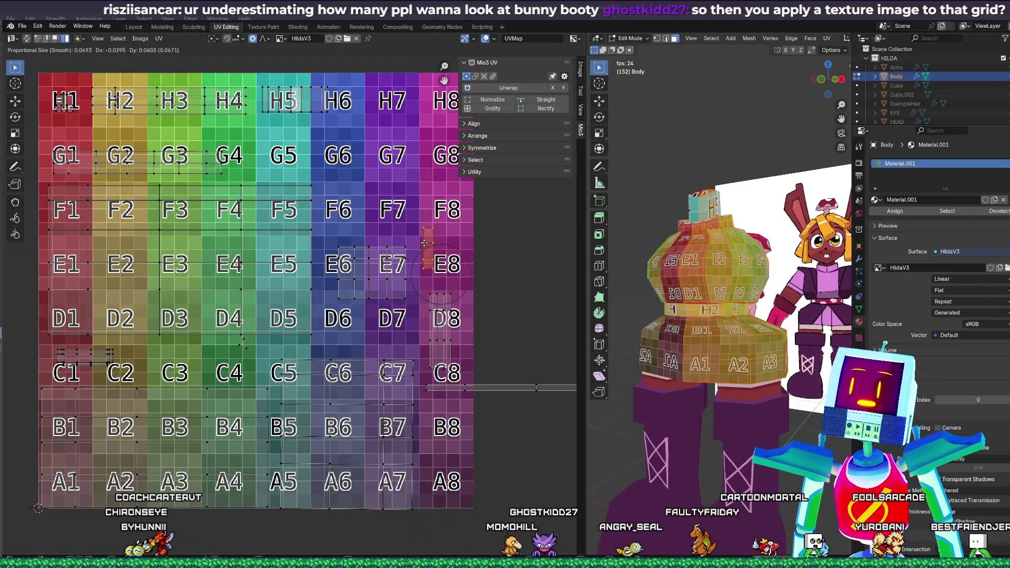
{"action": "left_click", "coordinate": [247, 154]}
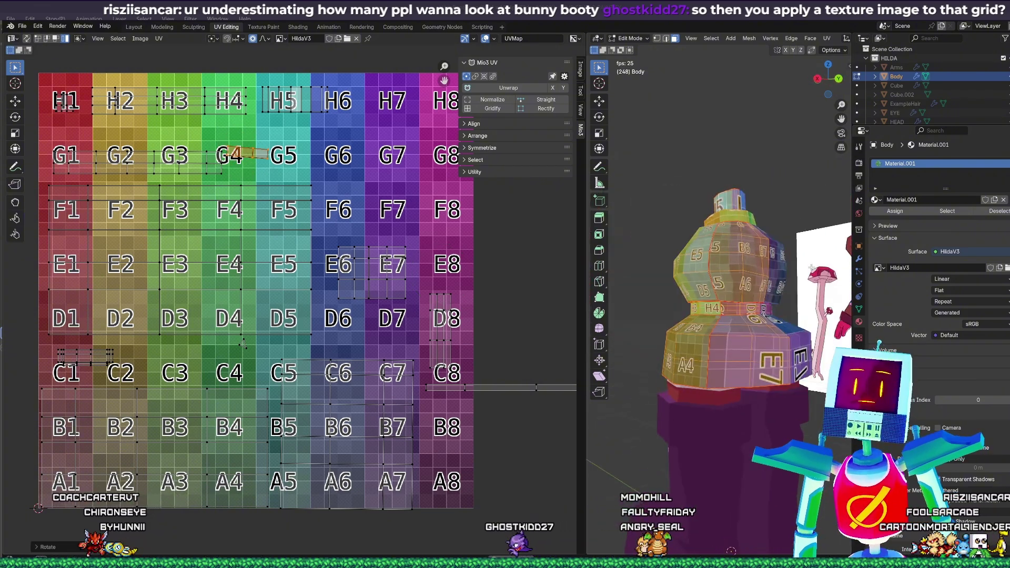
- Inspect the Body mesh from above, below and the front to see which faces the selected small strip covers
{"action": "right_click", "coordinate": [338, 198]}
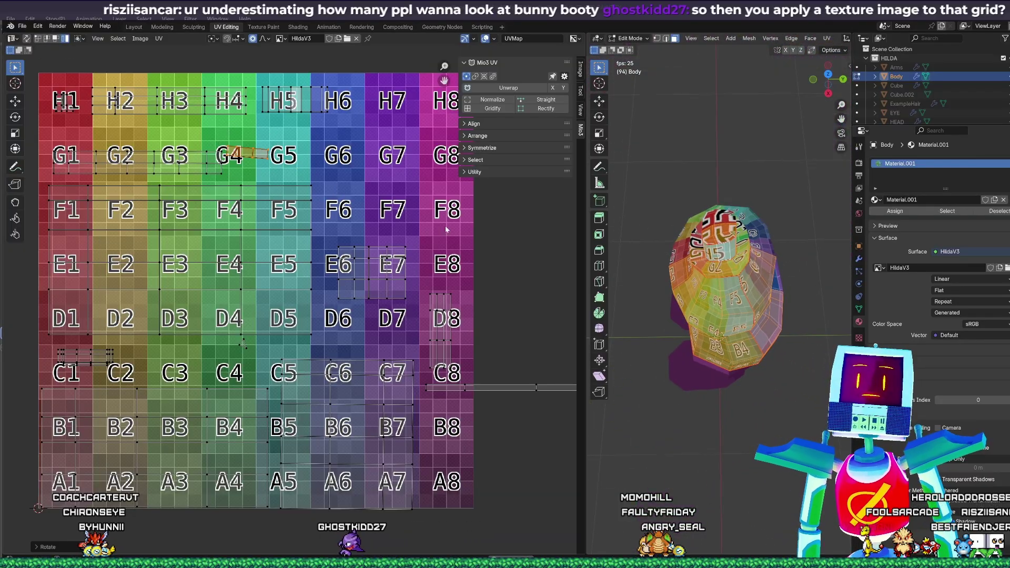
{"action": "right_click", "coordinate": [371, 195]}
{"action": "middle_click_drag", "start_coordinate": [642, 255], "coordinate": [647, 115]}
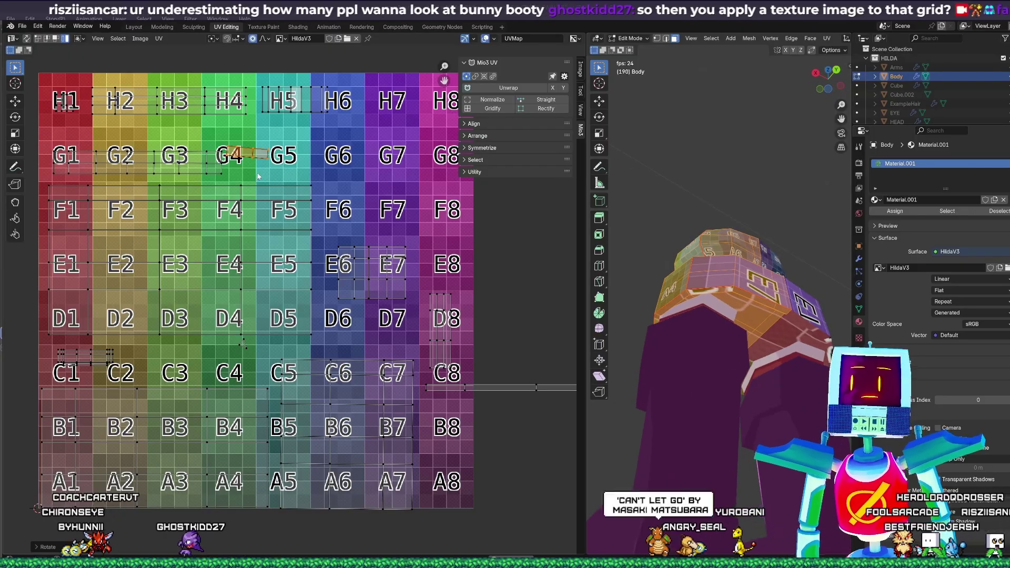
{"action": "key", "text": "s"}
{"action": "right_click", "coordinate": [312, 208]}
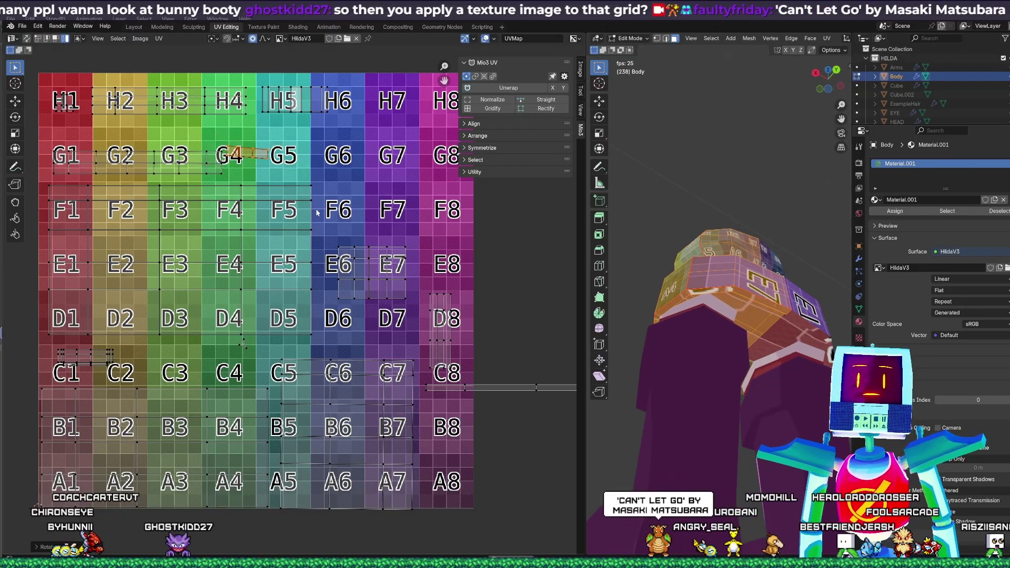
{"action": "middle_click_drag", "start_coordinate": [641, 226], "coordinate": [613, 245]}
{"action": "right_click", "coordinate": [372, 217]}
{"action": "middle_click_drag", "start_coordinate": [707, 184], "coordinate": [697, 279]}
{"action": "key", "text": "g"}
{"action": "right_click", "coordinate": [420, 185]}
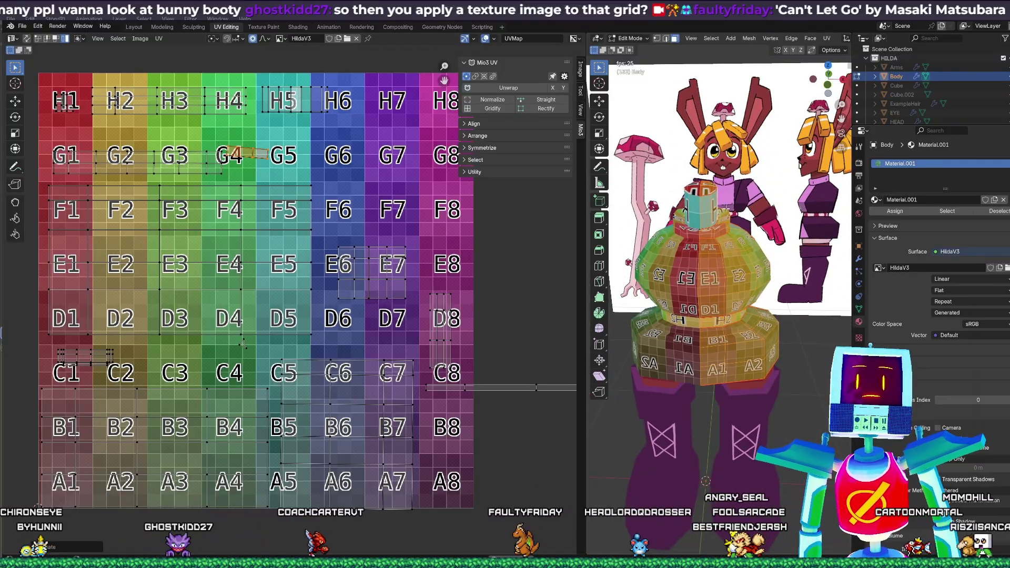
{"action": "middle_click_drag", "start_coordinate": [613, 202], "coordinate": [780, 262]}
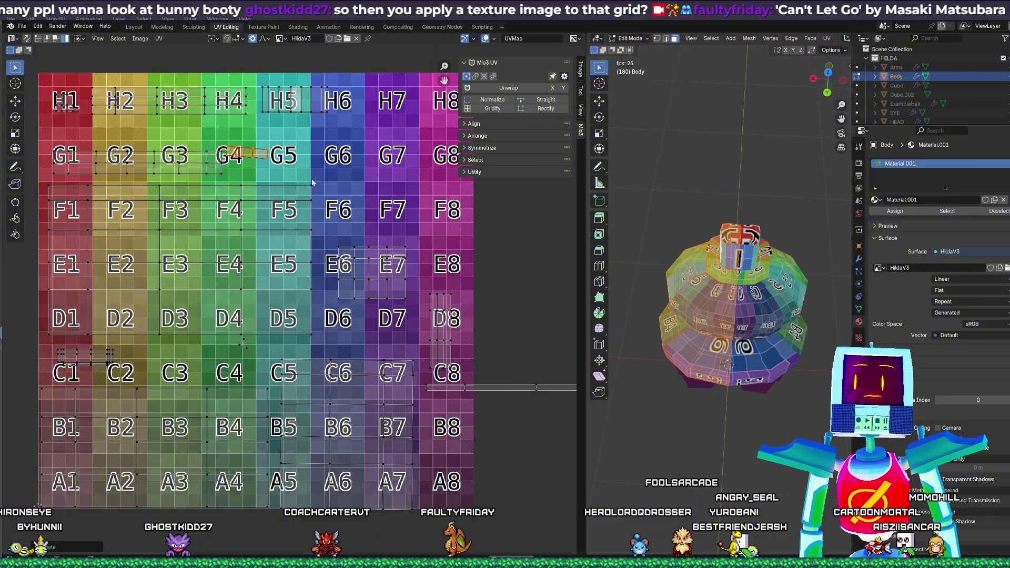
- Move the small strip island from between G4 and G5 to the gap between H6 and H7
{"action": "key", "text": "g"}
{"action": "left_click", "coordinate": [385, 159]}
{"action": "middle_click_drag", "start_coordinate": [783, 209], "coordinate": [810, 219]}
{"action": "key", "text": "s"}
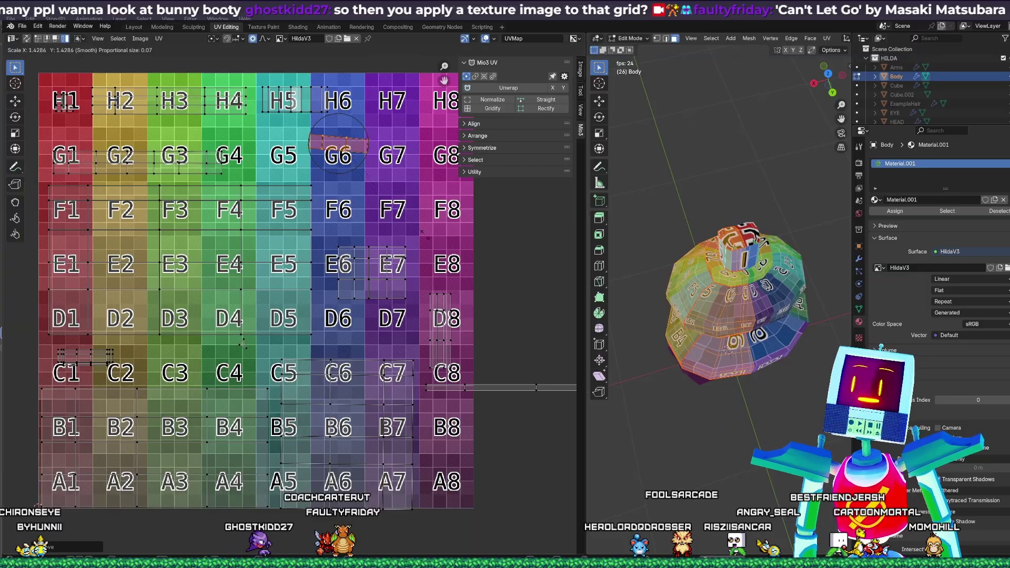
{"action": "key", "text": "Escape"}
{"action": "key", "text": "g"}
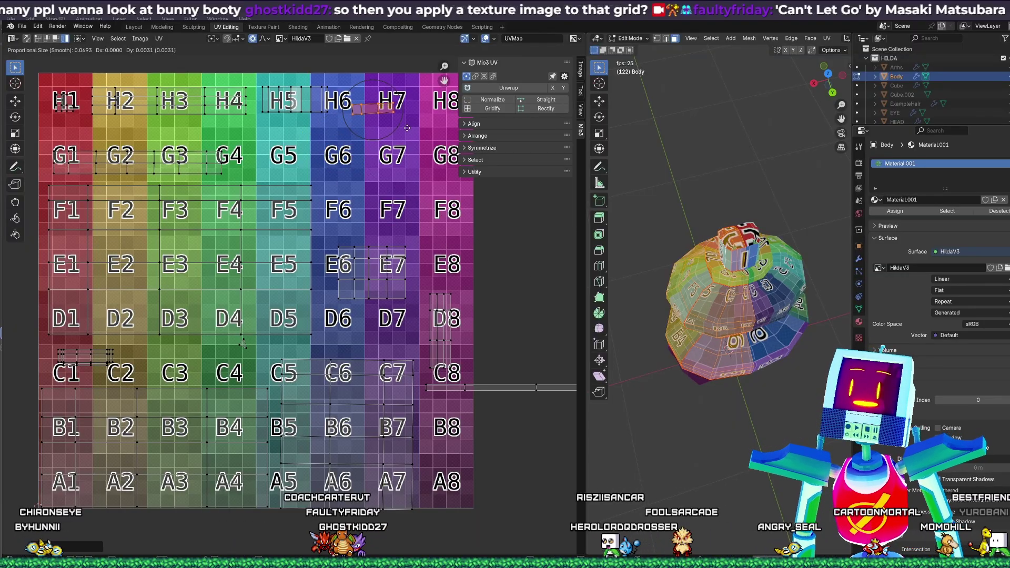
- Enlarge the gridded island over E6 and E7, and enlarge the tall strip over D8 to span E8 to C8
{"action": "left_click", "coordinate": [377, 272]}
{"action": "middle_click_drag", "start_coordinate": [489, 251], "coordinate": [490, 251]}
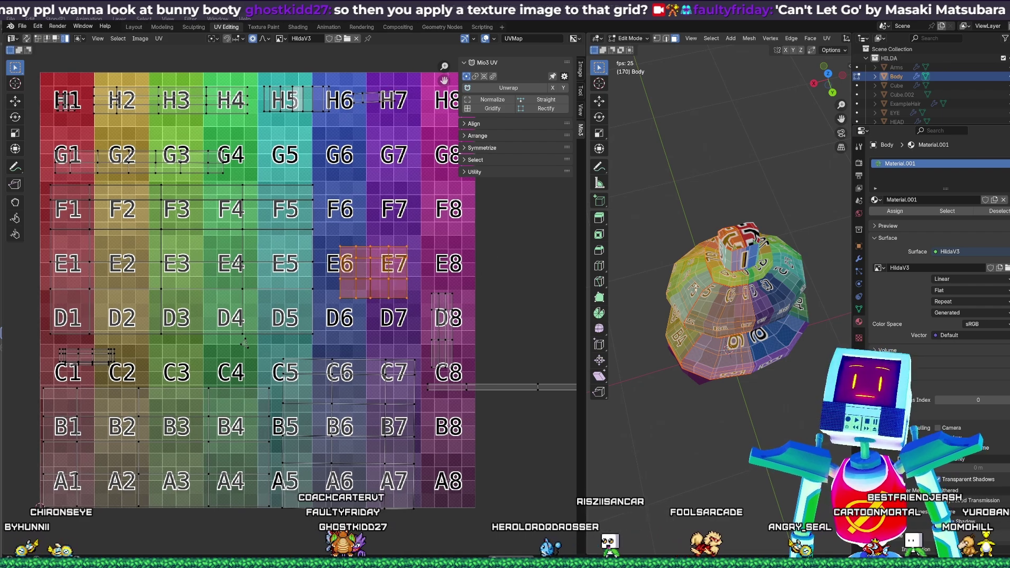
{"action": "middle_click_drag", "start_coordinate": [708, 321], "coordinate": [822, 254]}
{"action": "key", "text": "g"}
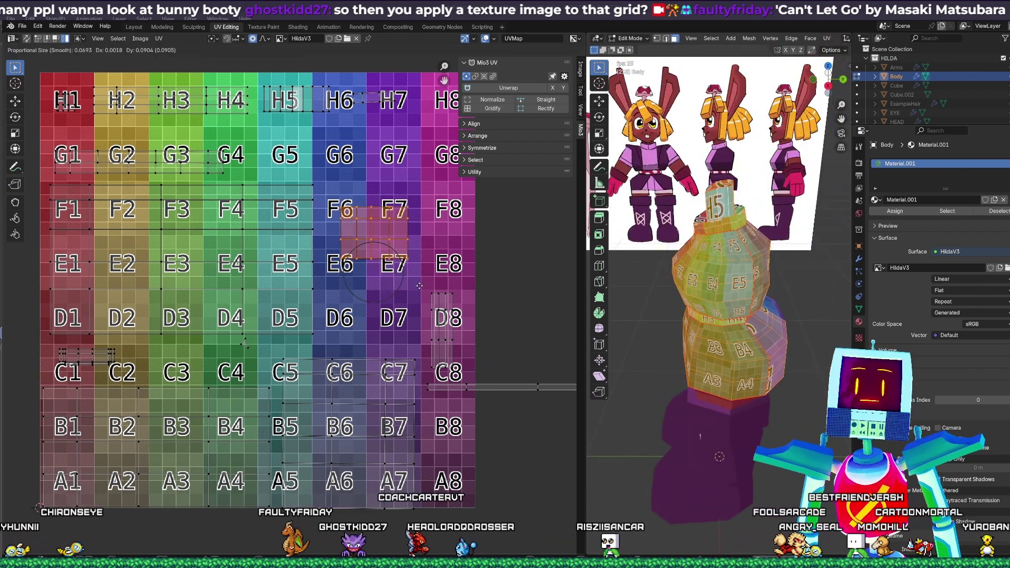
{"action": "left_click", "coordinate": [419, 320]}
{"action": "key", "text": "s"}
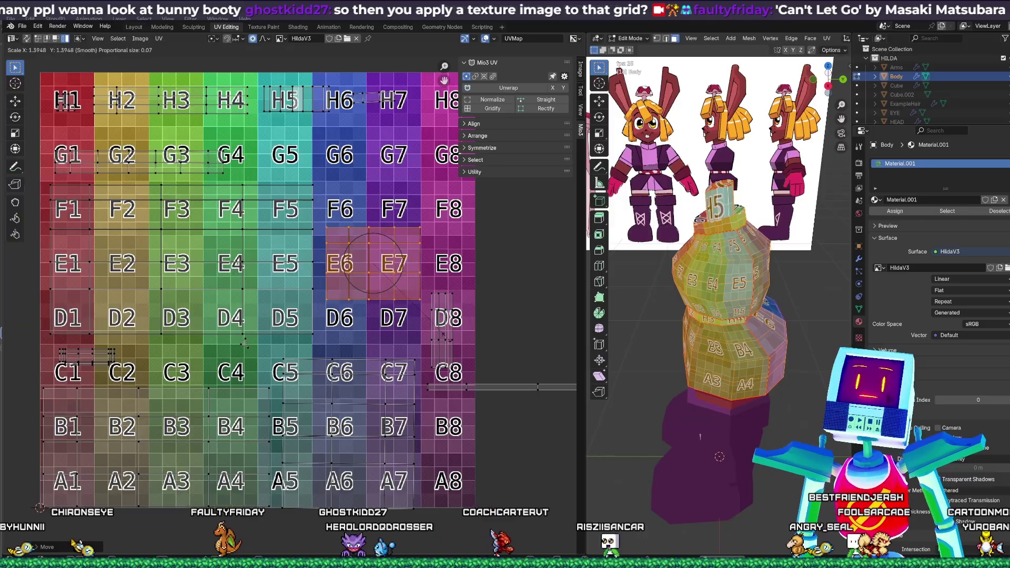
{"action": "left_click", "coordinate": [441, 338]}
{"action": "left_click", "coordinate": [441, 340]}
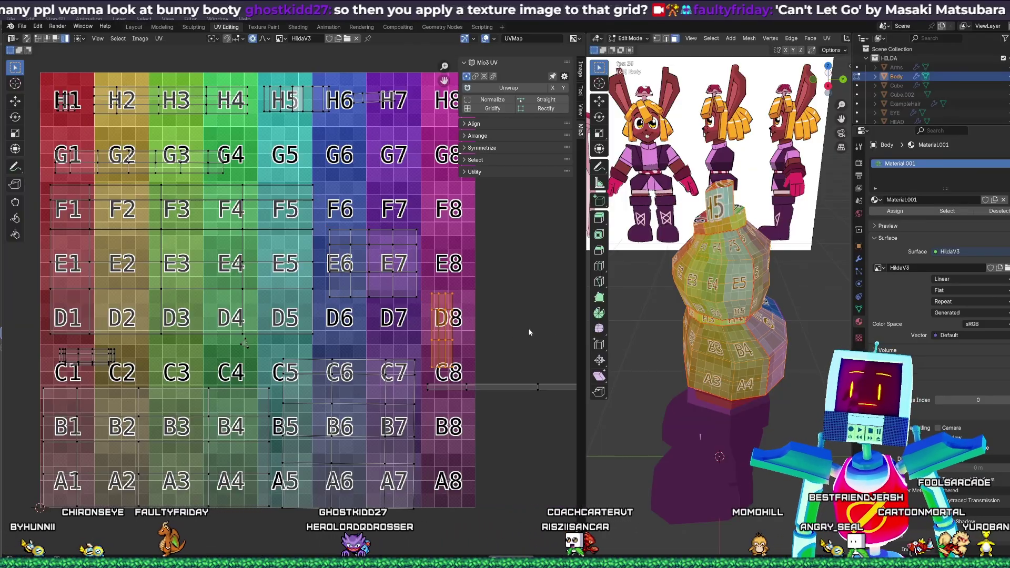
{"action": "middle_click_drag", "start_coordinate": [635, 343], "coordinate": [572, 324]}
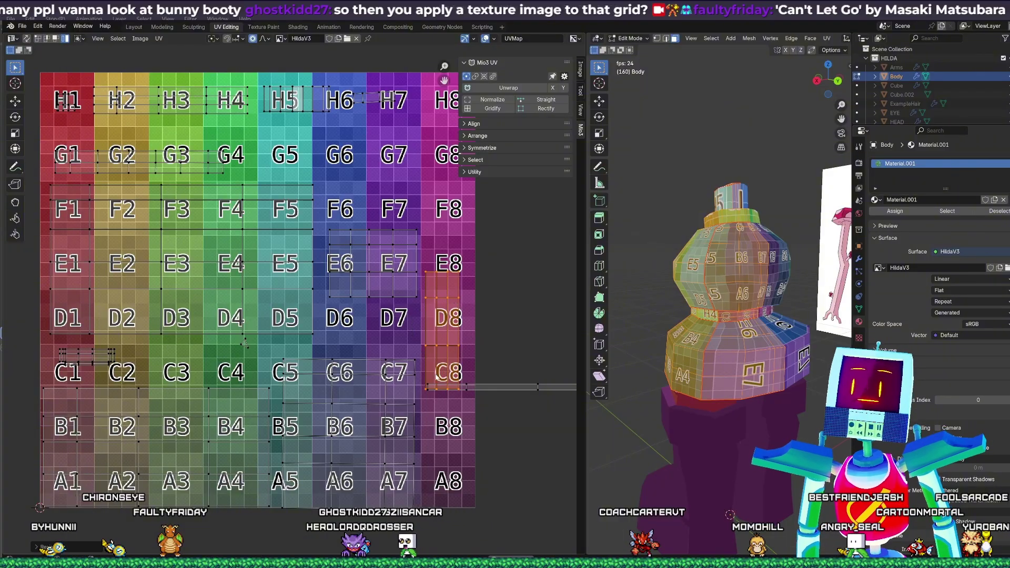
- Shrink the large gridded island over C5 to A7 and place it around B6
{"action": "left_click", "coordinate": [341, 395]}
{"action": "key", "text": "s"}
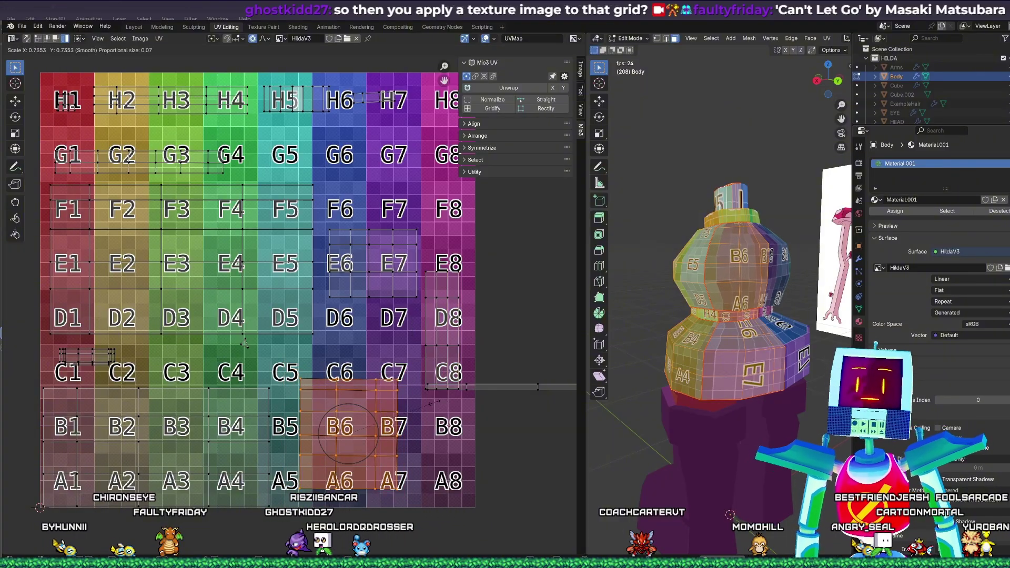
{"action": "left_click", "coordinate": [411, 409]}
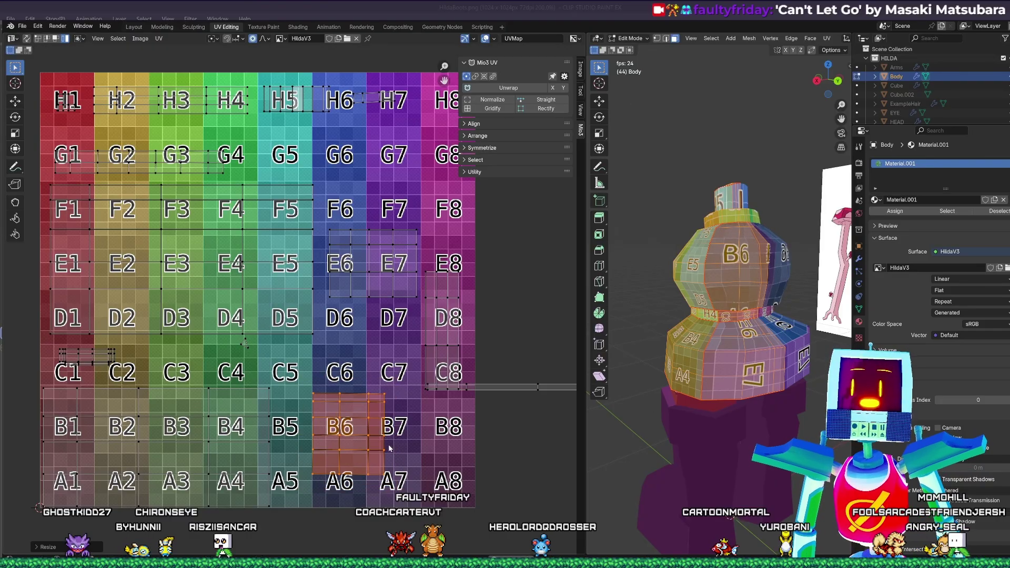
- Move the tall strip island down from E8 to beside the B6 island, spanning the C7–C8 and B7–B8 boundary
{"action": "left_click", "coordinate": [442, 365]}
{"action": "key", "text": "g"}
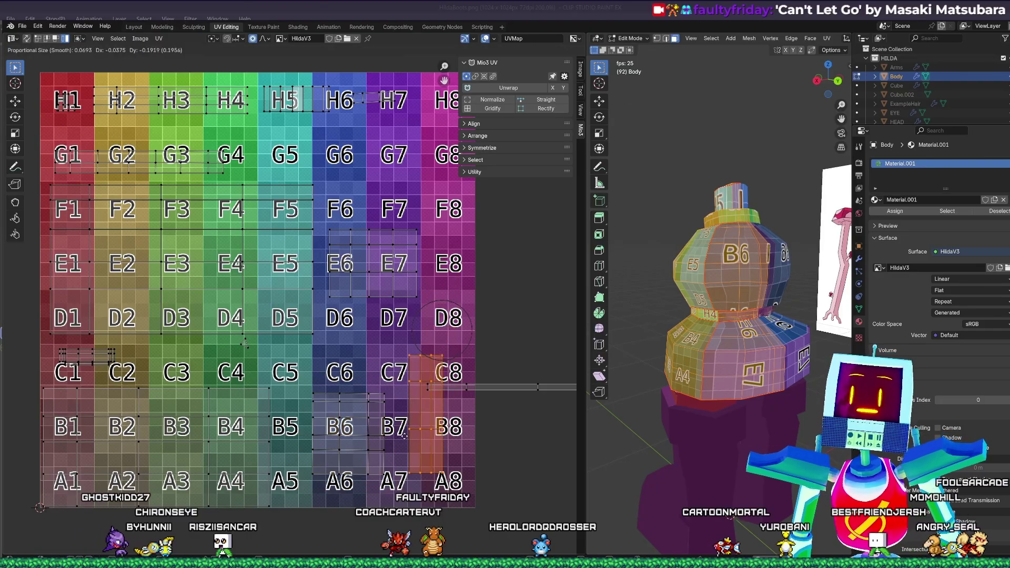
{"action": "key", "text": "s"}
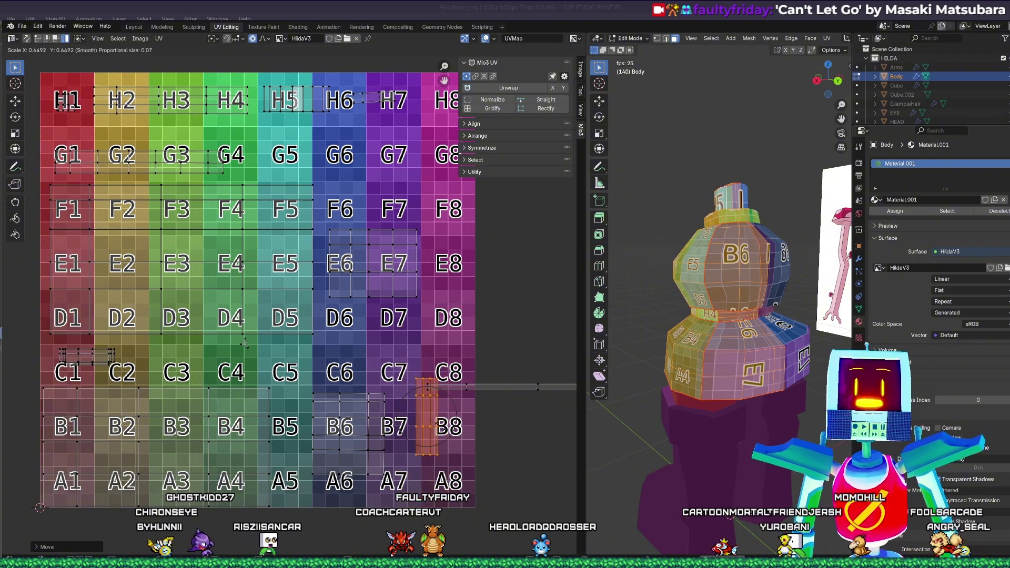
{"action": "right_click", "coordinate": [441, 433]}
- Rotate the gridded island over E6 and E7 by 90 degrees so it stands upright
{"action": "left_click", "coordinate": [386, 281]}
{"action": "key", "text": "g"}
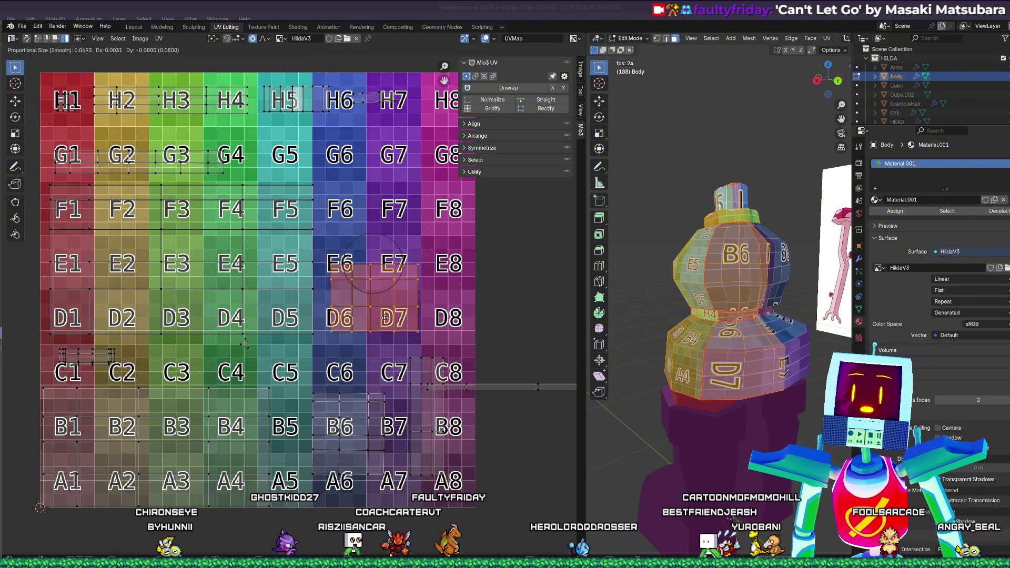
{"action": "right_click", "coordinate": [388, 325]}
{"action": "key", "text": "r"}
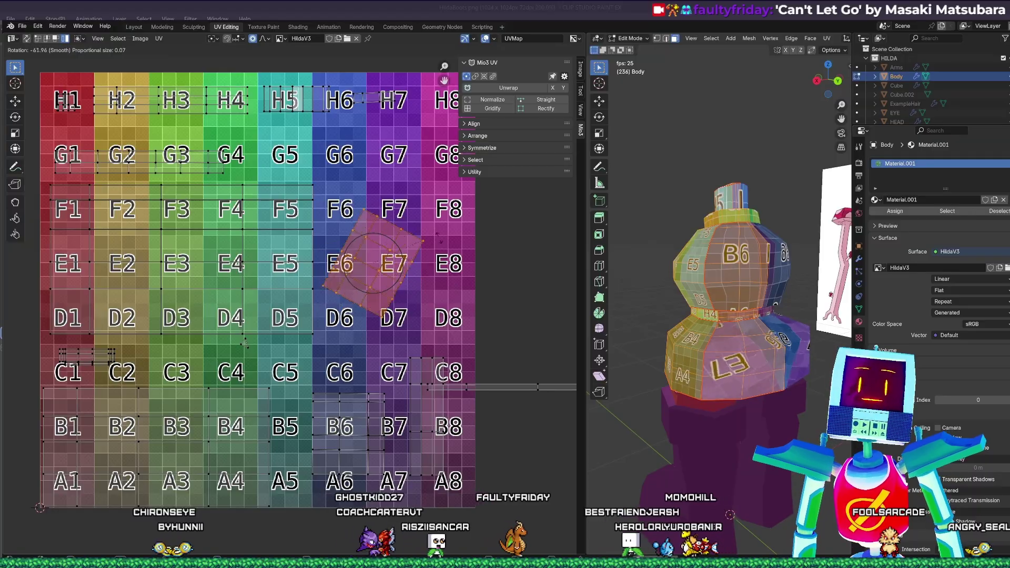
{"action": "left_click", "coordinate": [342, 309], "text": "ctrl"}
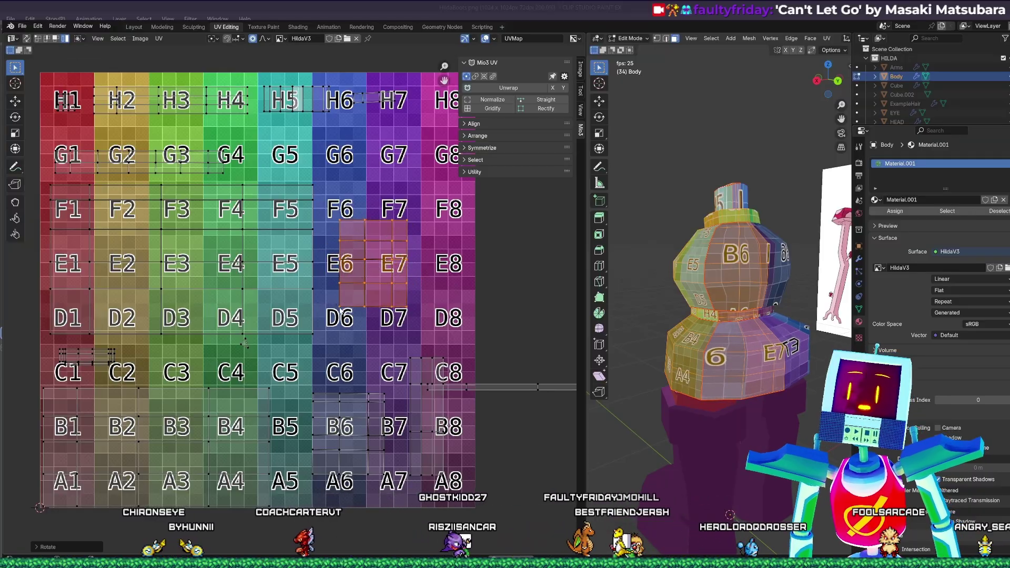
- Move the upright gridded island from E6–E7 onto E7 and D7, reaching into column 8, and enlarge it slightly
{"action": "key", "text": "g"}
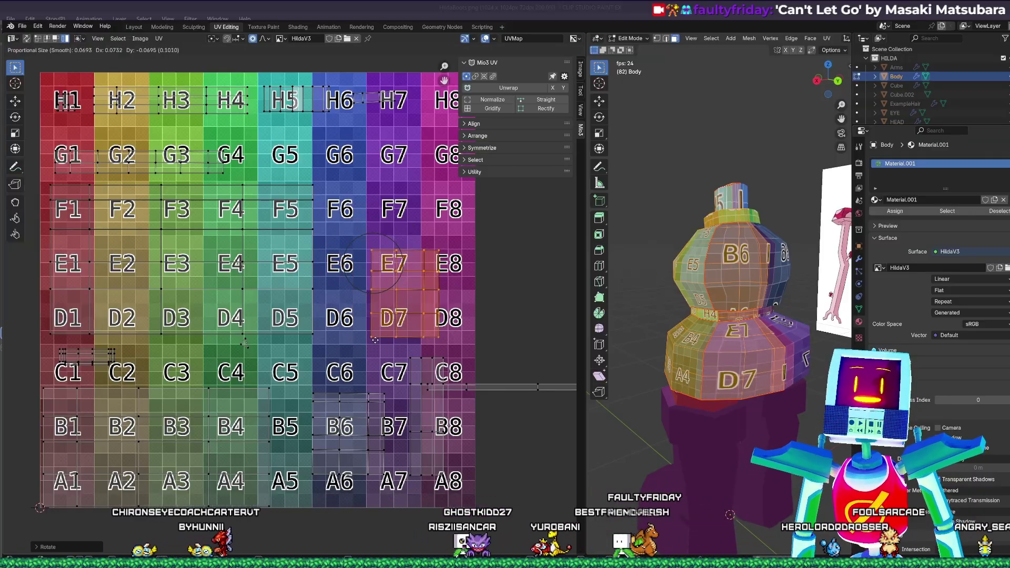
{"action": "left_click", "coordinate": [377, 343]}
{"action": "key", "text": "s"}
{"action": "left_click", "coordinate": [418, 358]}
{"action": "key", "text": "g"}
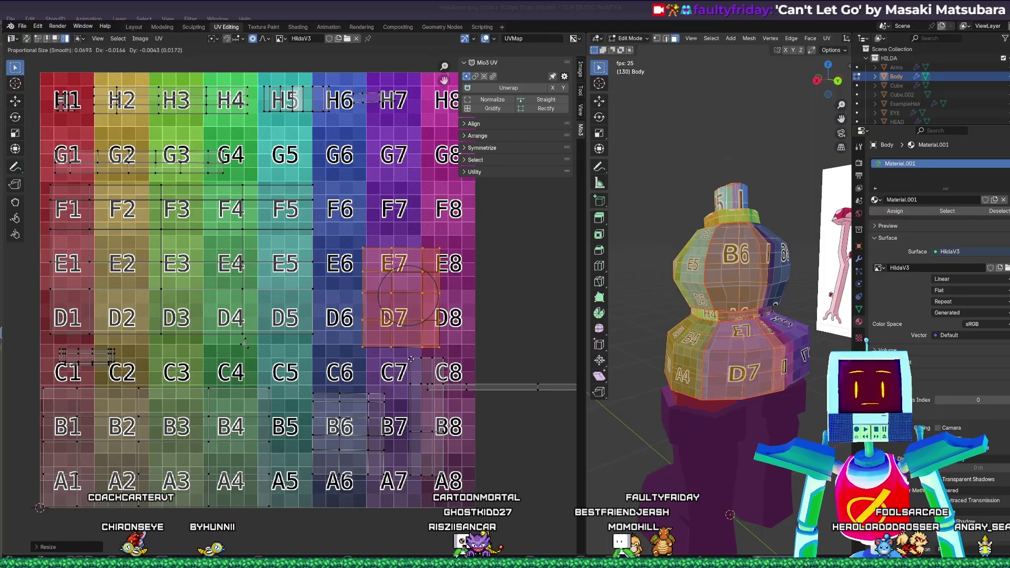
{"action": "left_click", "coordinate": [415, 359]}
- Rotate the enlarged island over E7 and D7 by a small angle and nudge it slightly upward
{"action": "key", "text": "r"}
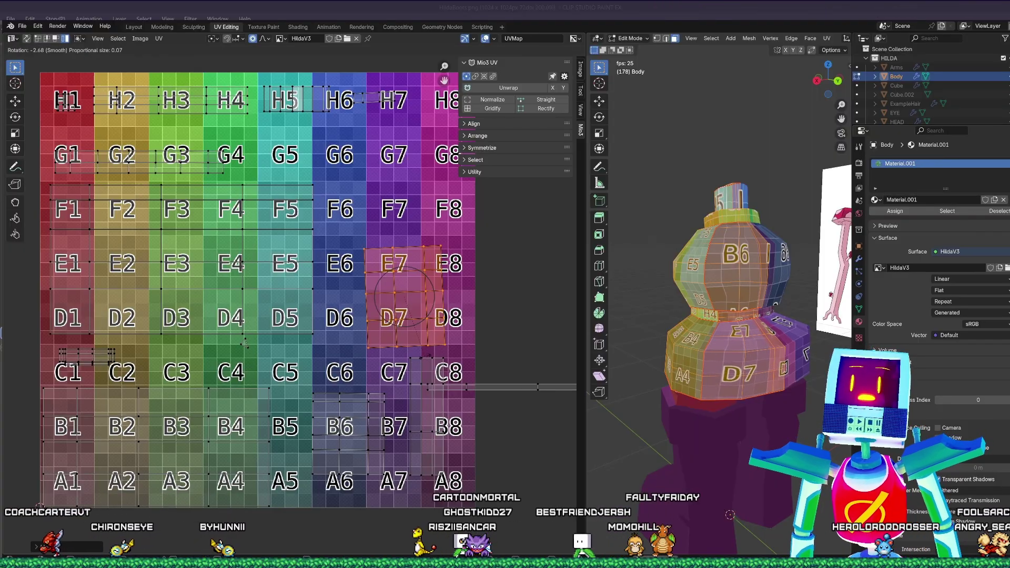
{"action": "left_click", "coordinate": [423, 361]}
{"action": "key", "text": "g"}
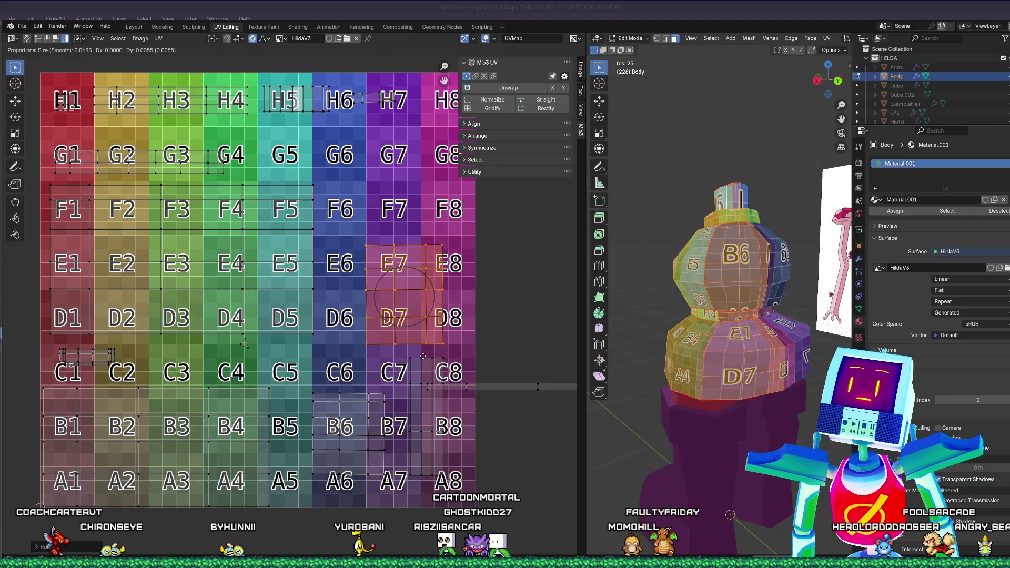
{"action": "left_click", "coordinate": [423, 360]}
{"action": "middle_click_drag", "start_coordinate": [713, 346], "coordinate": [650, 337]}
{"action": "middle_click_drag", "start_coordinate": [682, 307], "coordinate": [614, 355], "text": "shift"}
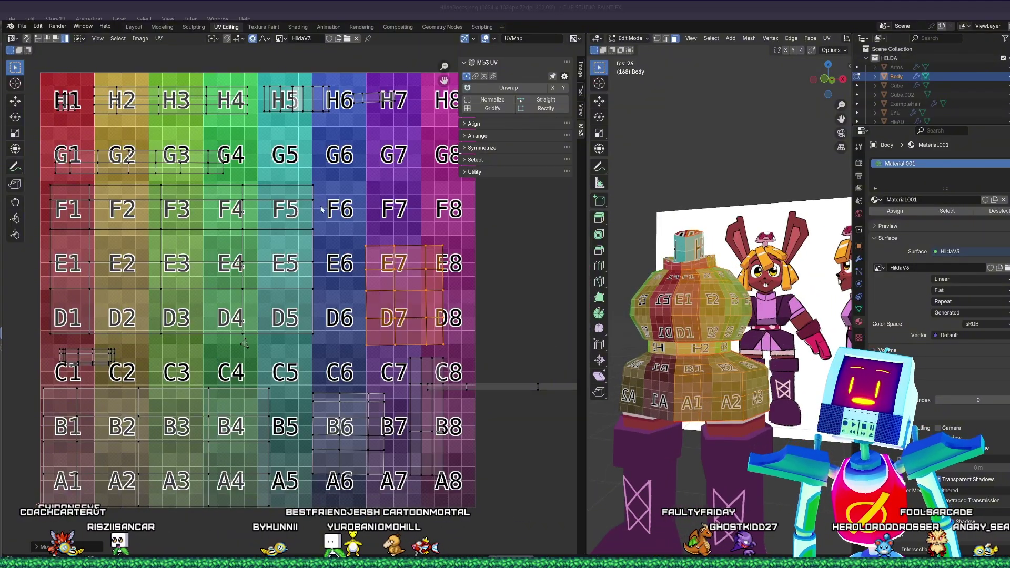
- Bring the long thin strip lying outside the grid beside C8 into row C and shrink it to span C5 to C6
{"action": "key", "text": "a"}
{"action": "left_click_drag", "start_coordinate": [500, 364], "coordinate": [553, 407]}
{"action": "key", "text": "g"}
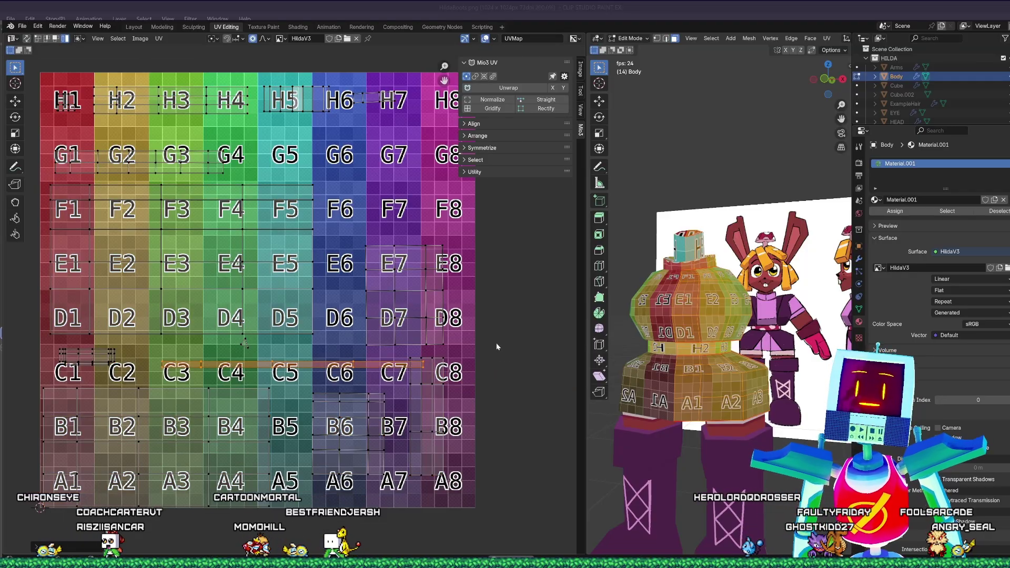
{"action": "left_click", "coordinate": [359, 361]}
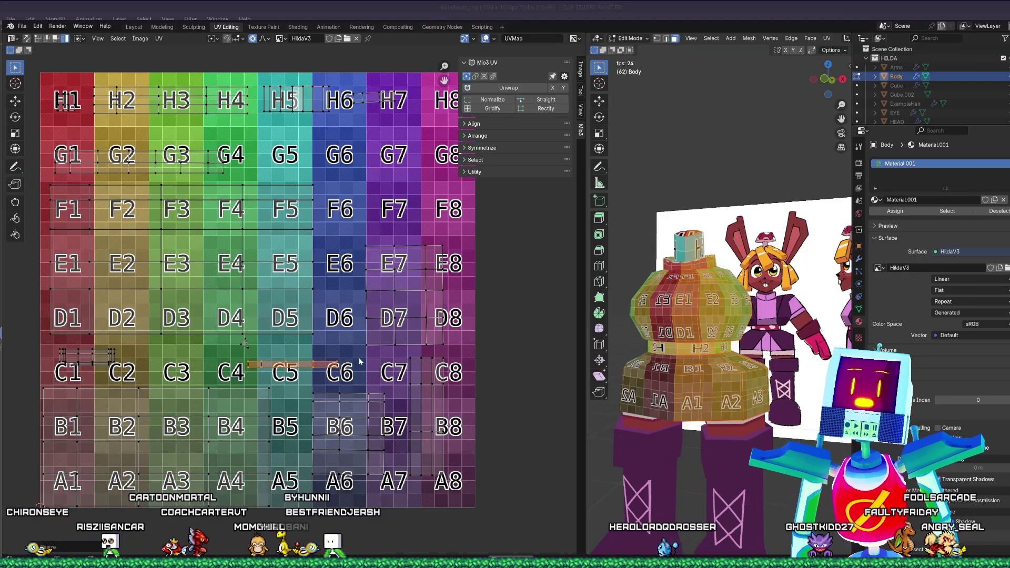
{"action": "middle_click_drag", "start_coordinate": [769, 276], "coordinate": [567, 290]}
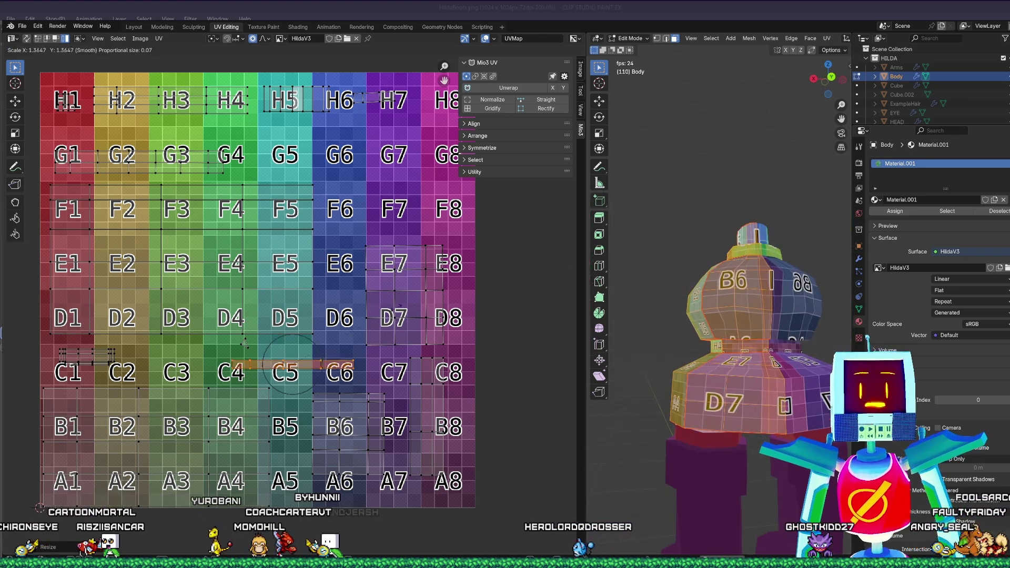
{"action": "right_click", "coordinate": [470, 307]}
{"action": "middle_click_drag", "start_coordinate": [678, 310], "coordinate": [665, 255]}
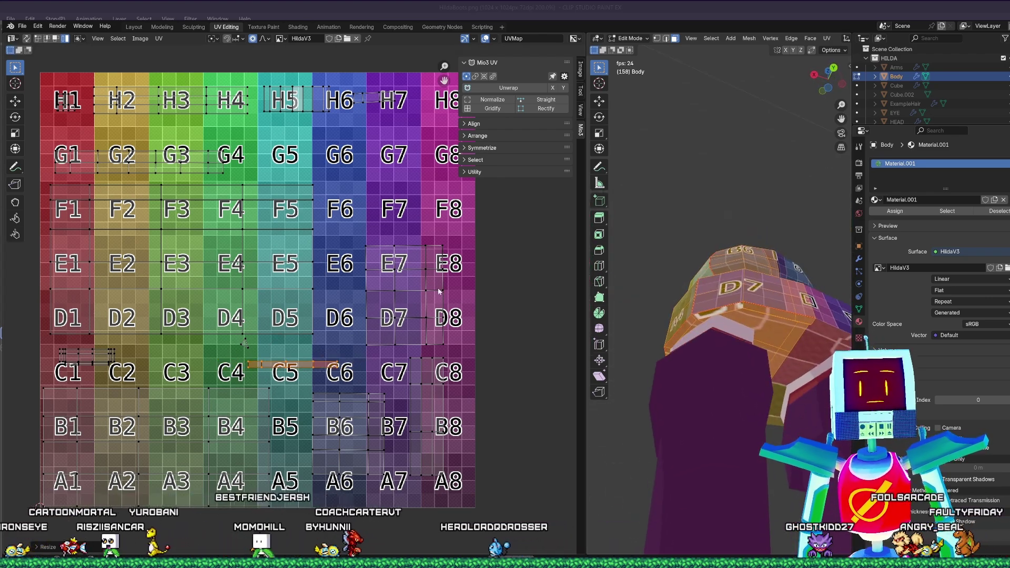
{"action": "key", "text": "s"}
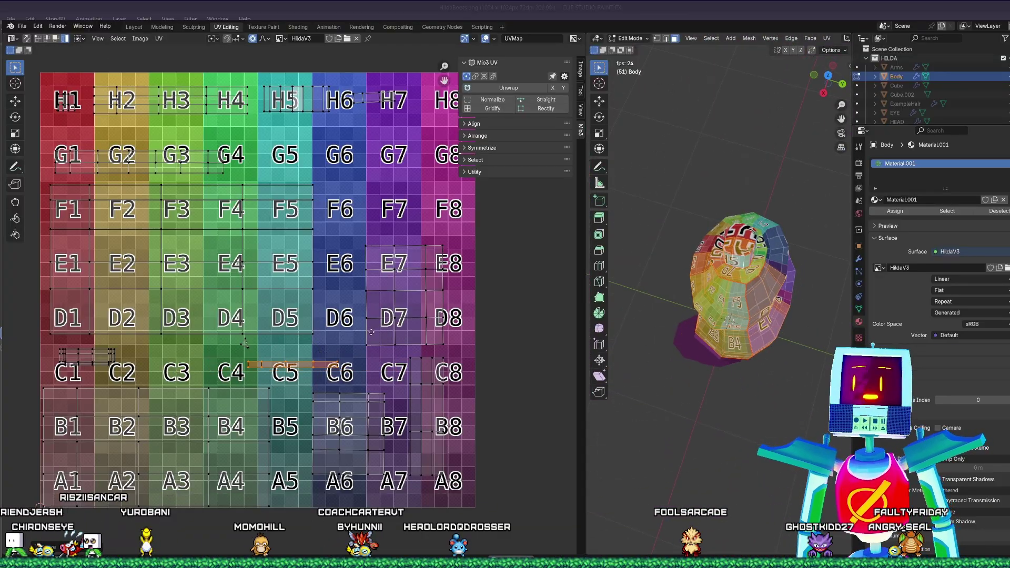
- Move the thin strip along row C so it lies across C3 and C4
{"action": "middle_click_drag", "start_coordinate": [371, 332], "coordinate": [397, 322]}
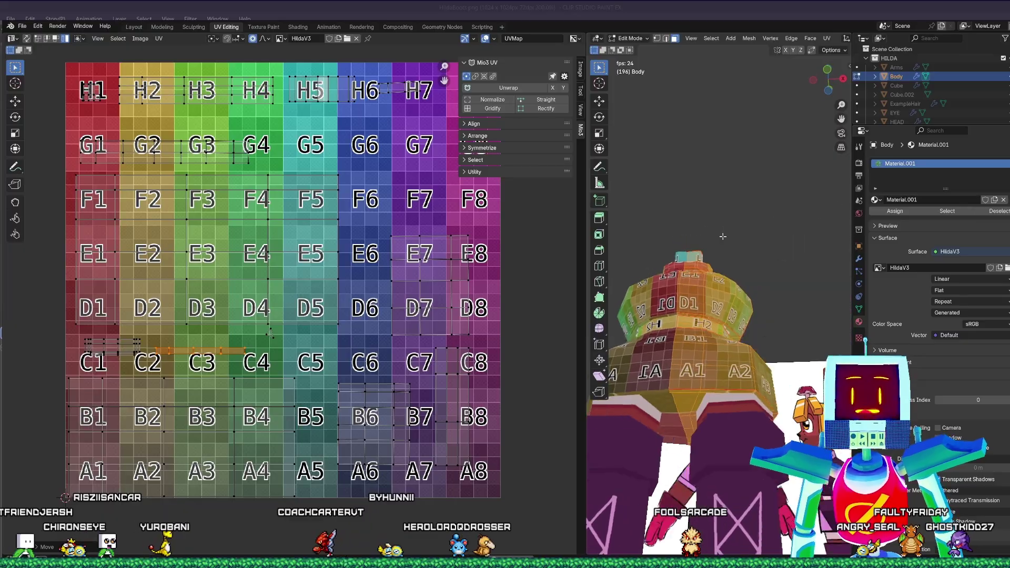
{"action": "key", "text": "g"}
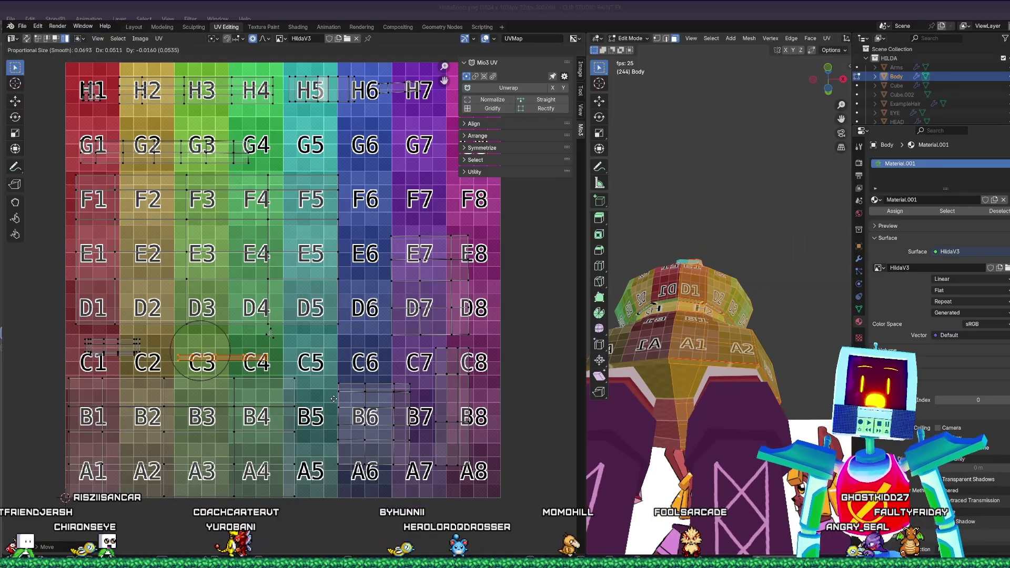
{"action": "left_click", "coordinate": [336, 395]}
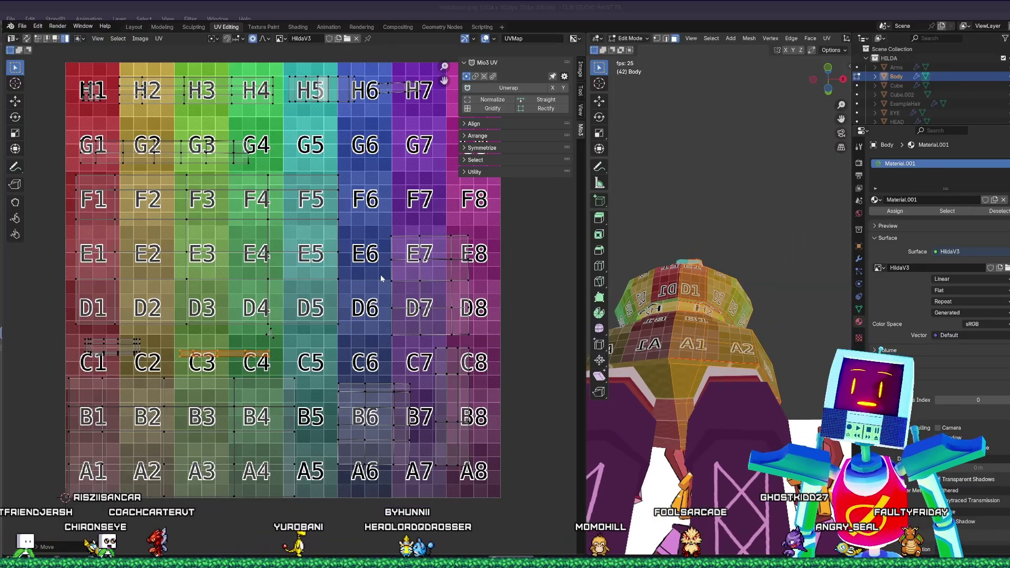
- Place the small island from H7 over C5, just beyond the end of the thin strip in row C
{"action": "middle_click_drag", "start_coordinate": [381, 279], "coordinate": [361, 327]}
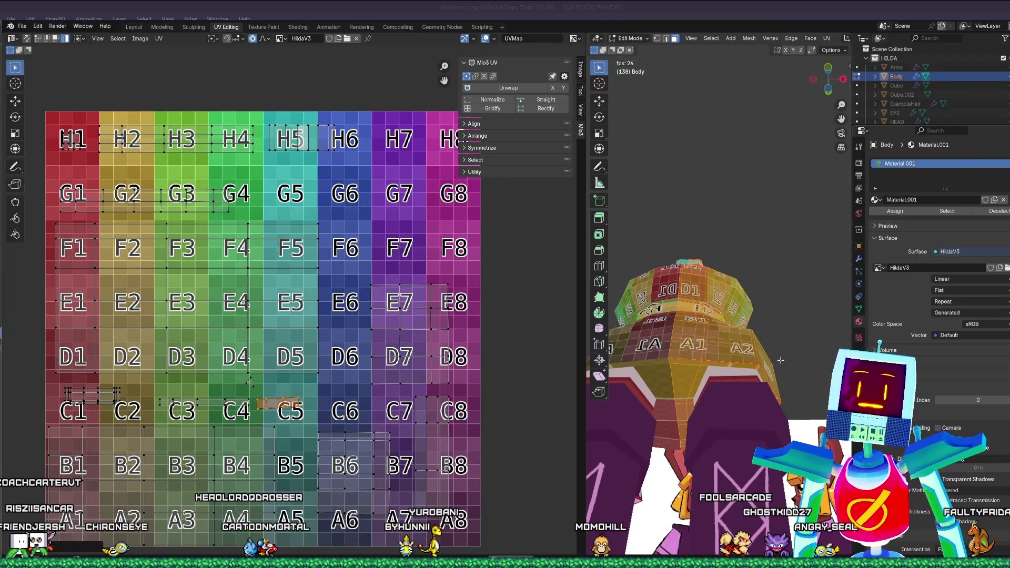
{"action": "scroll", "coordinate": [791, 317], "scroll_direction": "up", "scroll_amount": 5}
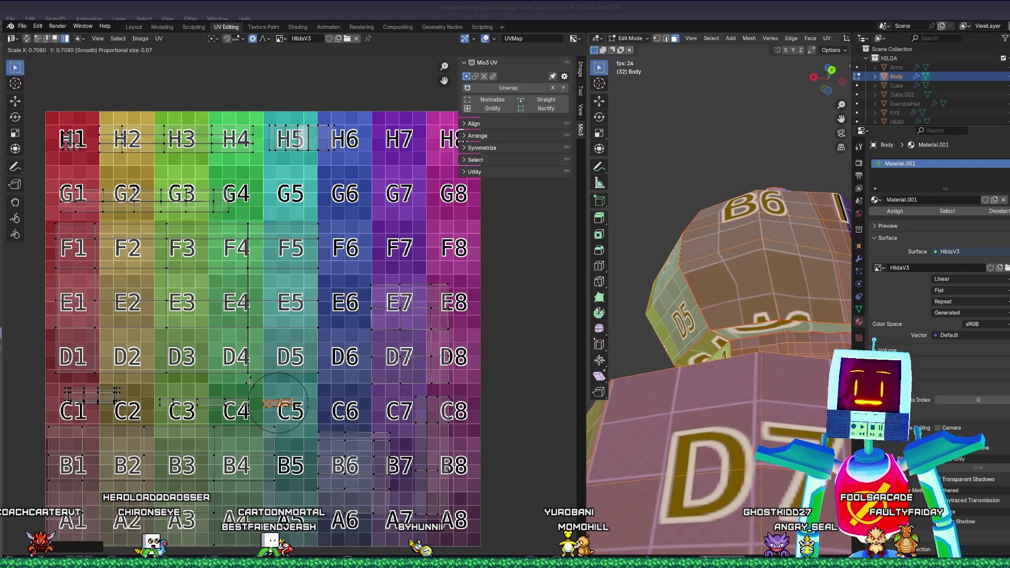
{"action": "key", "text": "s"}
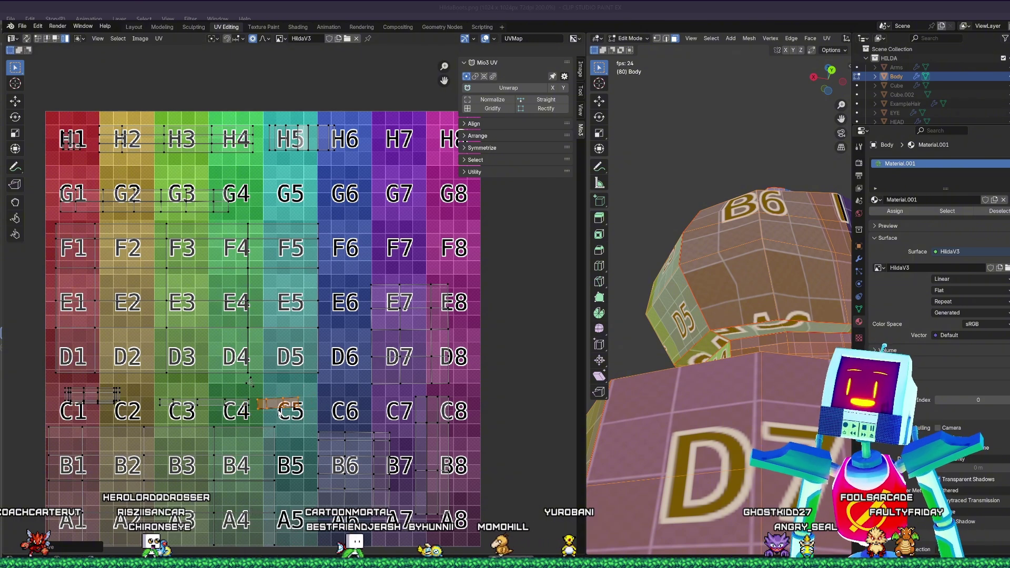
{"action": "left_click", "coordinate": [302, 406]}
{"action": "key", "text": "g"}
{"action": "left_click", "coordinate": [280, 411]}
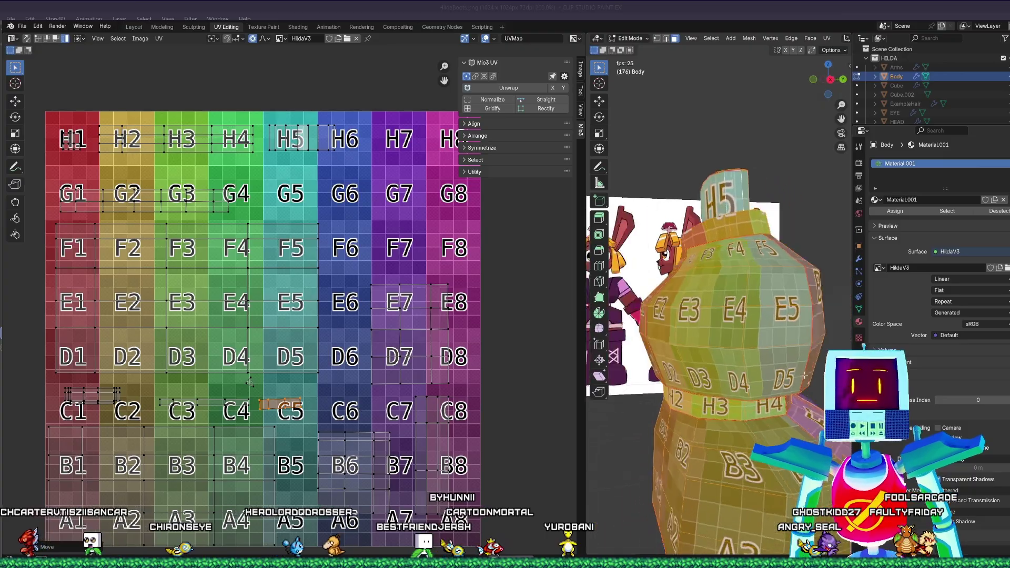
- Slide the gridded island over E7 and D7 horizontally toward the F5–D5 island, so it covers E6–E7 and D6–D7
{"action": "scroll", "coordinate": [526, 372], "scroll_direction": "down", "scroll_amount": 2}
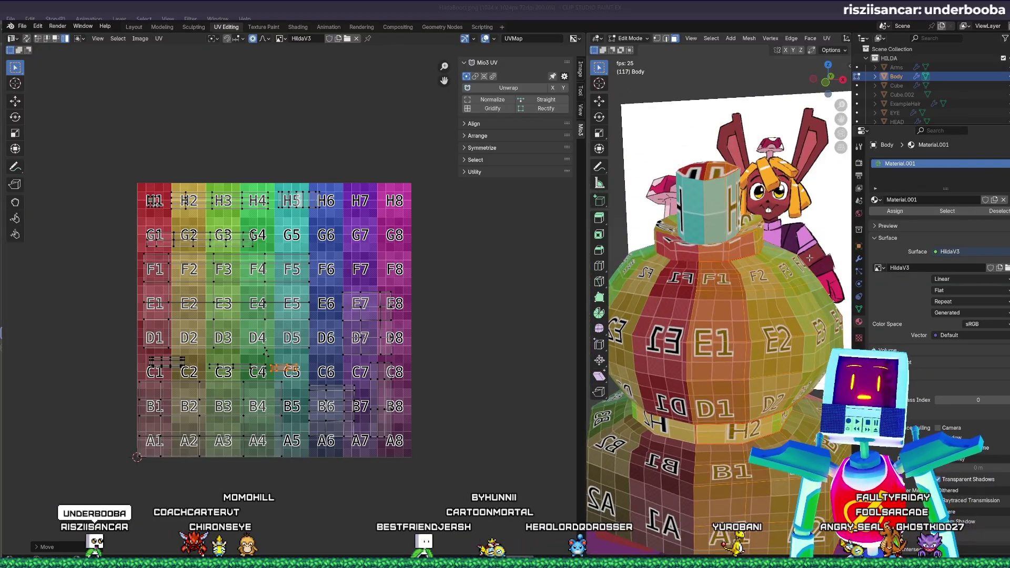
{"action": "key", "text": "a"}
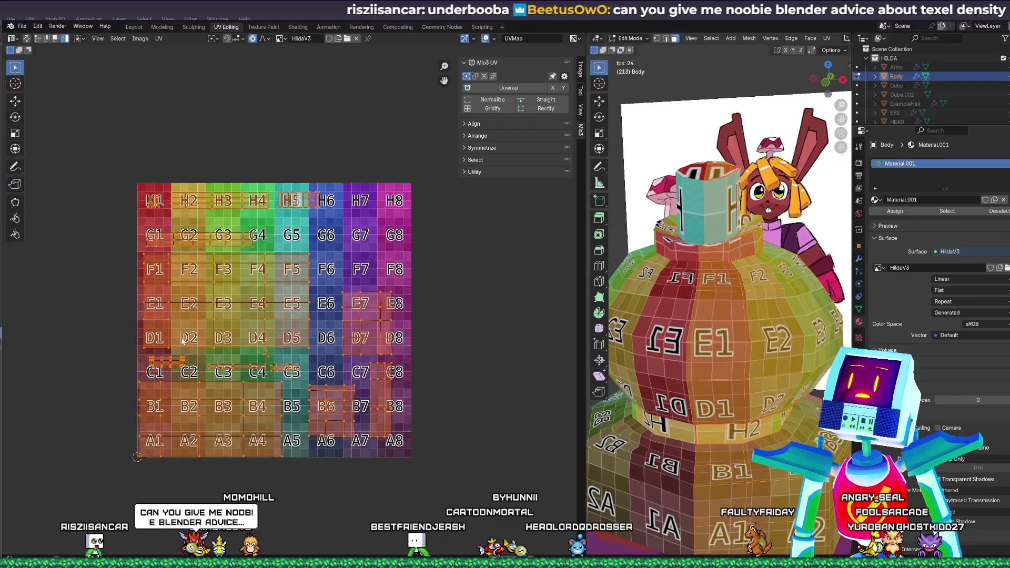
{"action": "left_click", "coordinate": [347, 317]}
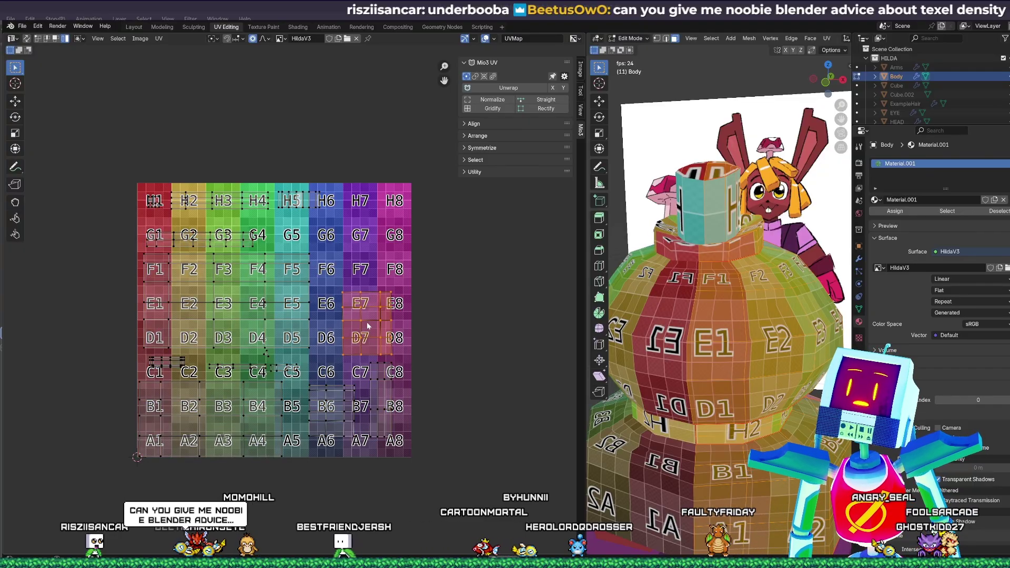
{"action": "key", "text": "g"}
{"action": "left_click", "coordinate": [343, 323]}
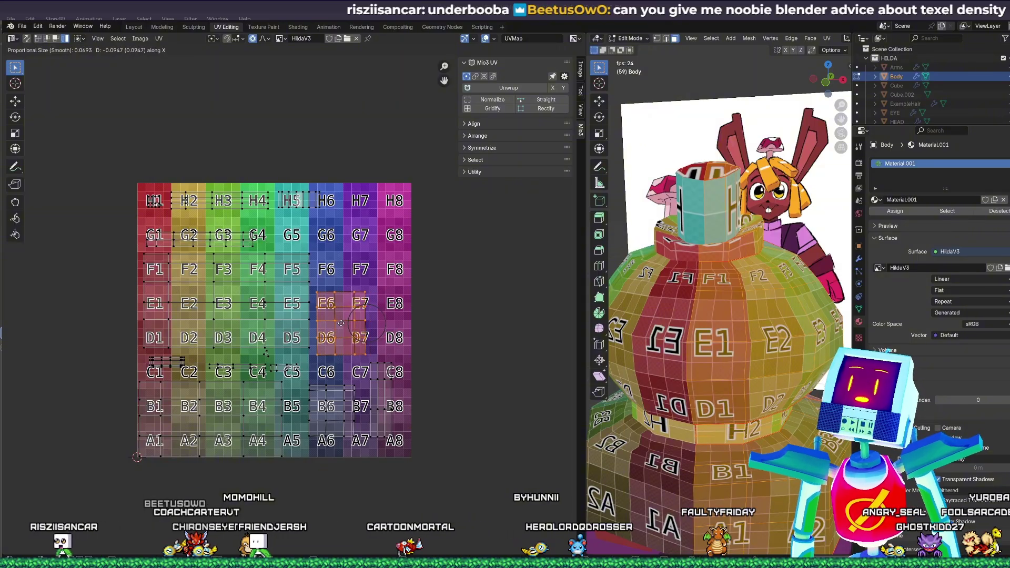
- Slide the B6 island horizontally toward B5, and the tall strip horizontally from column 8 onto C7 to A7
{"action": "left_click", "coordinate": [327, 410]}
{"action": "key", "text": "g"}
{"action": "key", "text": "x"}
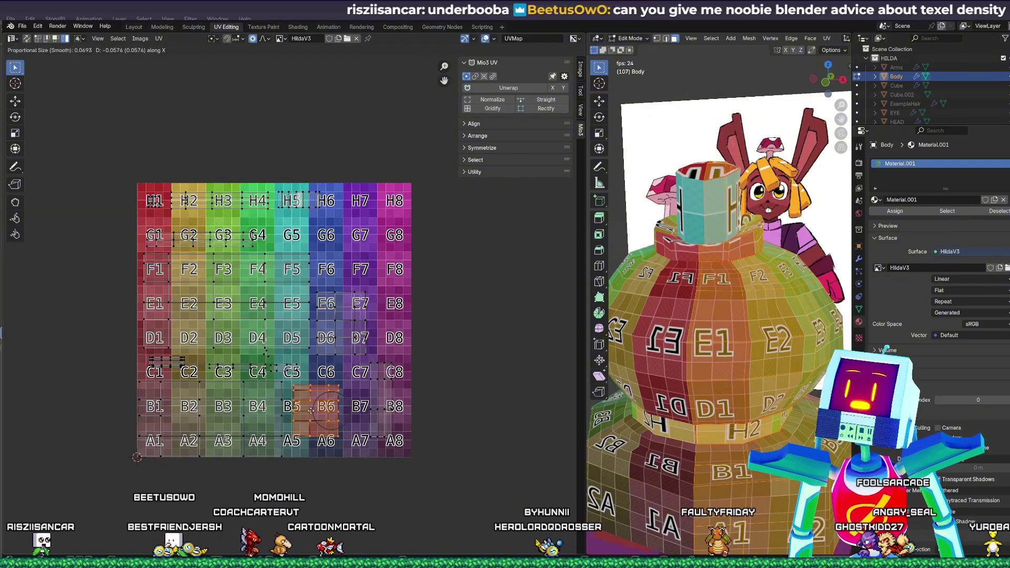
{"action": "left_click", "coordinate": [386, 412]}
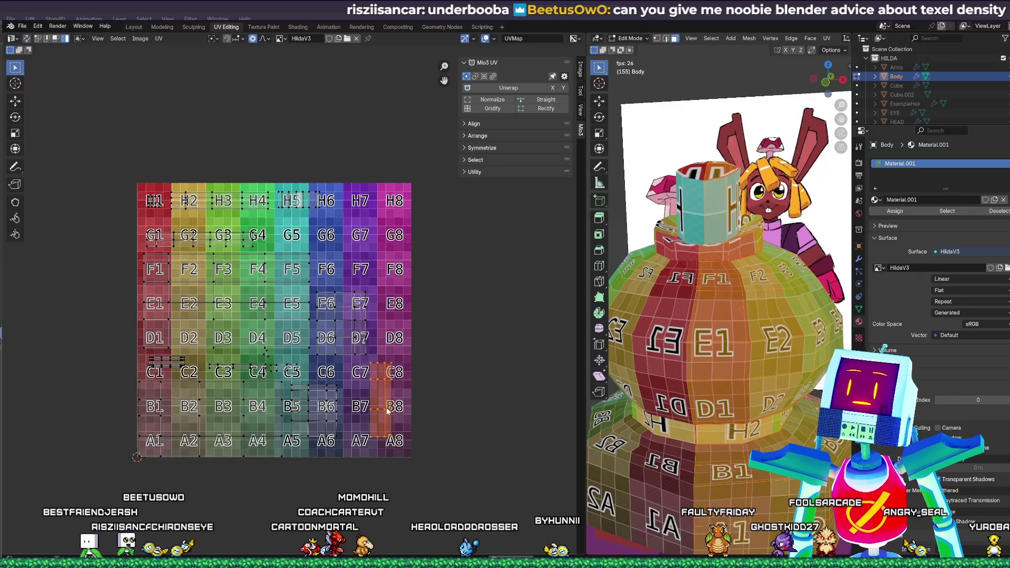
{"action": "key", "text": "g"}
{"action": "key", "text": "x"}
{"action": "left_click", "coordinate": [368, 412]}
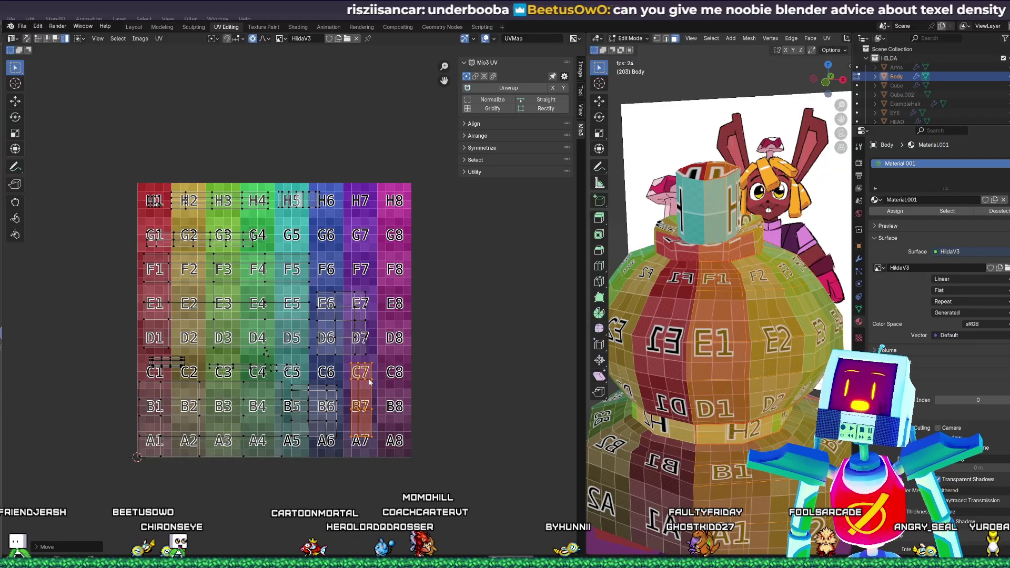
- Lower the tall strip over column 7 and the island over B5–B6 to the lower edge of the texture grid
{"action": "key", "text": "g"}
{"action": "key", "text": "x"}
{"action": "key", "text": "x"}
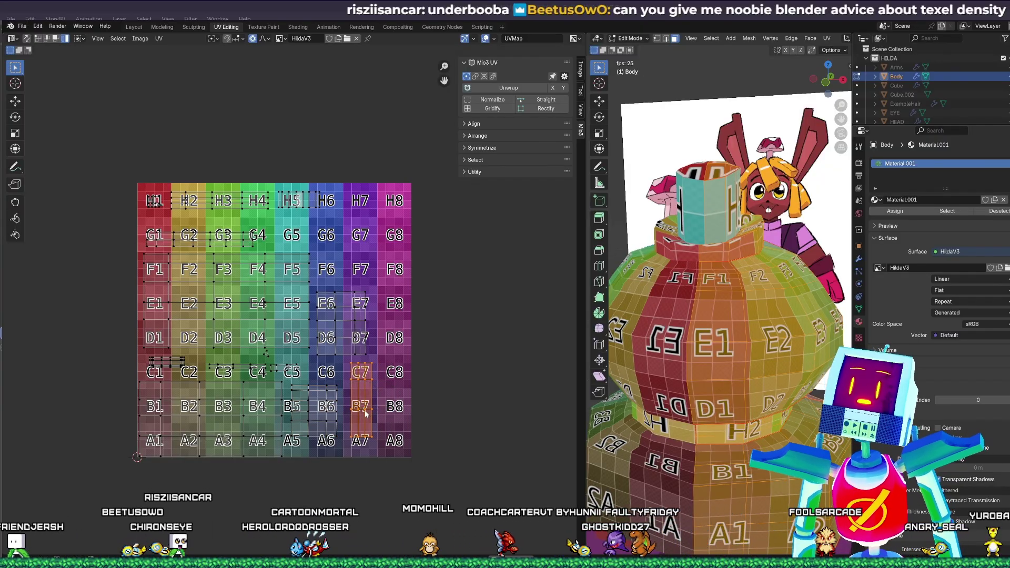
{"action": "left_click", "coordinate": [322, 412]}
{"action": "key", "text": "g"}
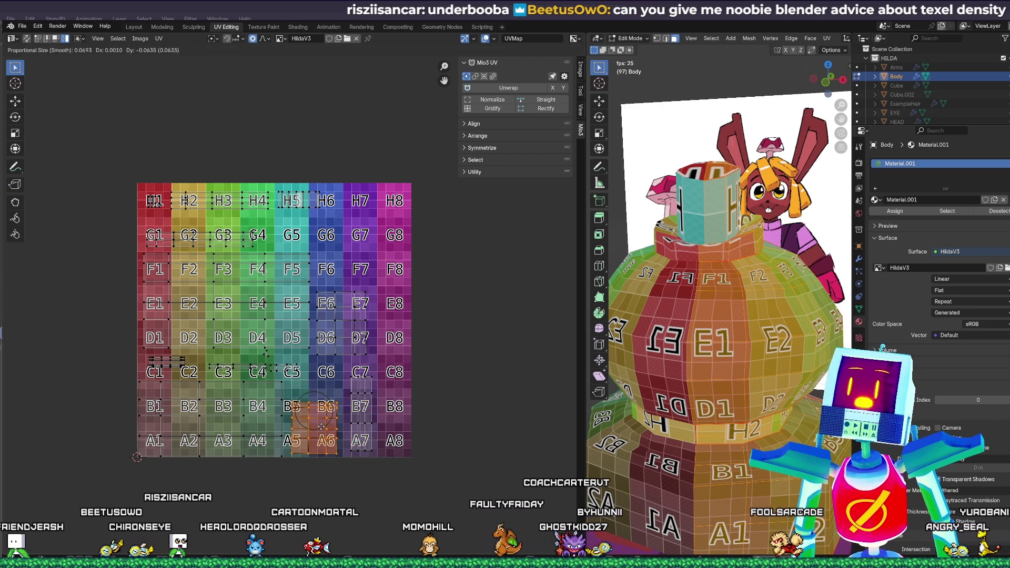
{"action": "left_click", "coordinate": [343, 335]}
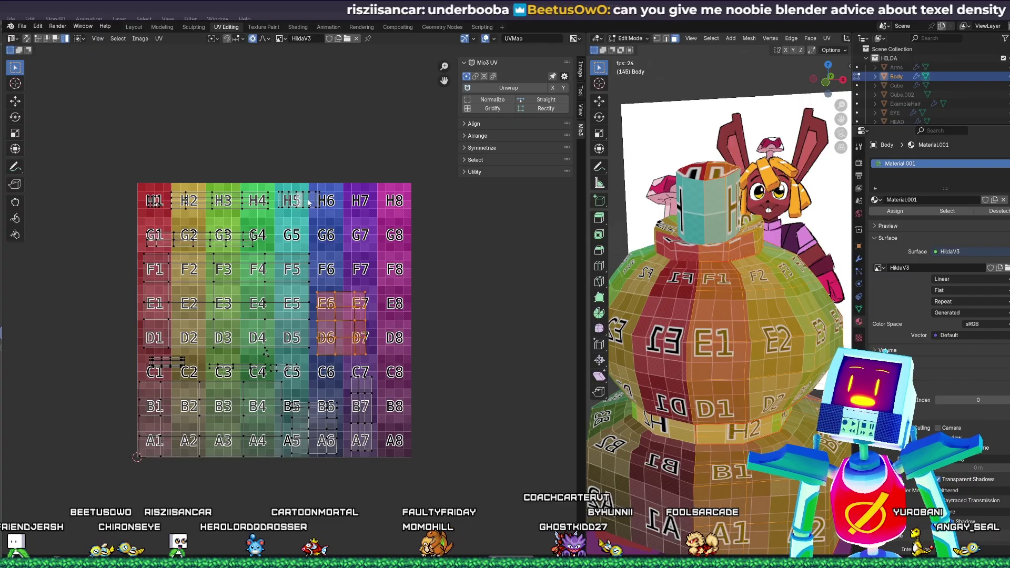
- Move the island over H5 down to row G and slide it horizontally to sit over G4 and G5
{"action": "left_click", "coordinate": [309, 202]}
{"action": "key", "text": "g"}
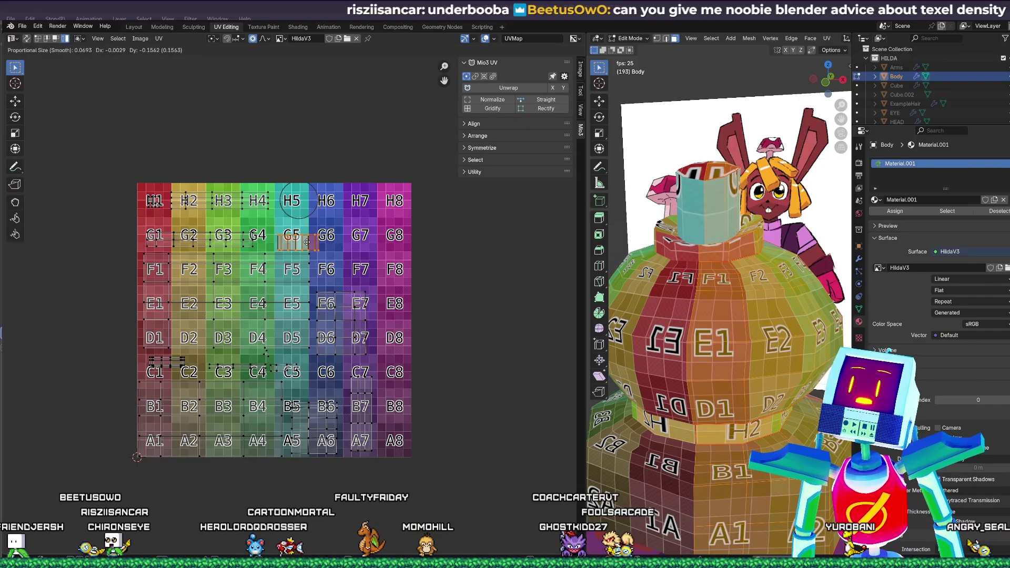
{"action": "key", "text": "x"}
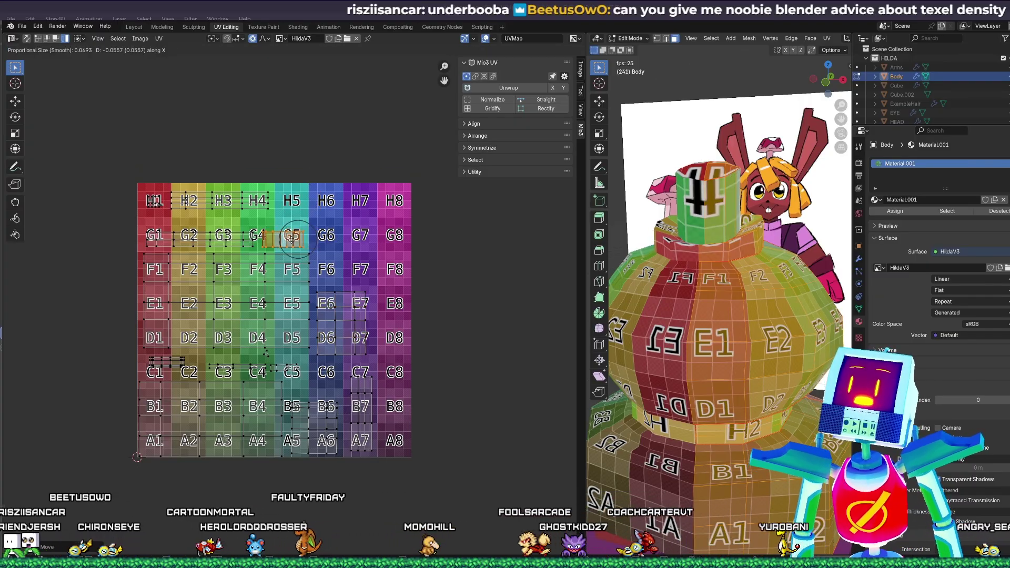
{"action": "left_click", "coordinate": [290, 239]}
- Select the islands over H1 to H4 together and reposition them slightly within row H
{"action": "left_click_drag", "start_coordinate": [109, 173], "coordinate": [281, 226]}
{"action": "key", "text": "g"}
{"action": "right_click", "coordinate": [282, 227]}
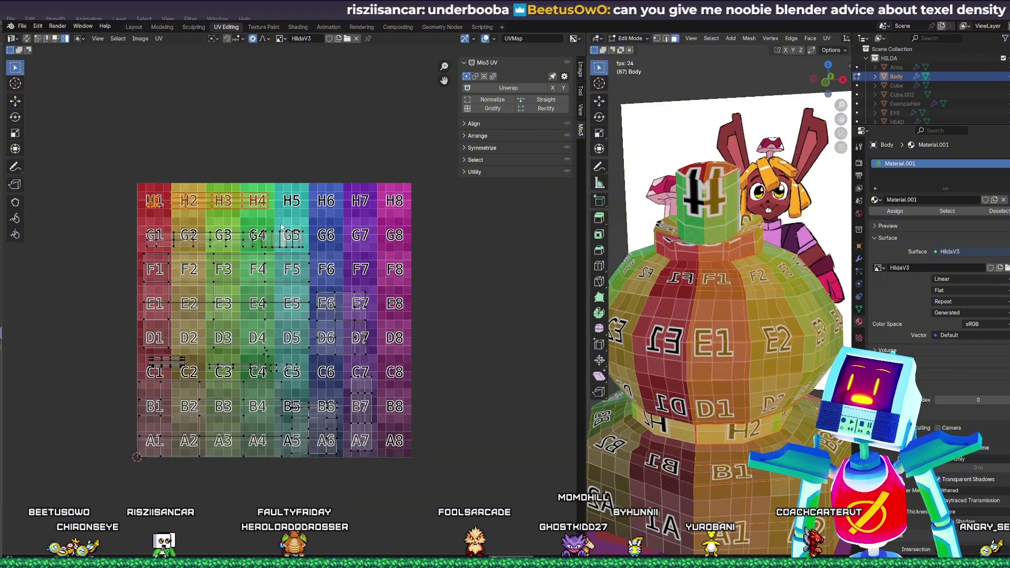
{"action": "key", "text": "g"}
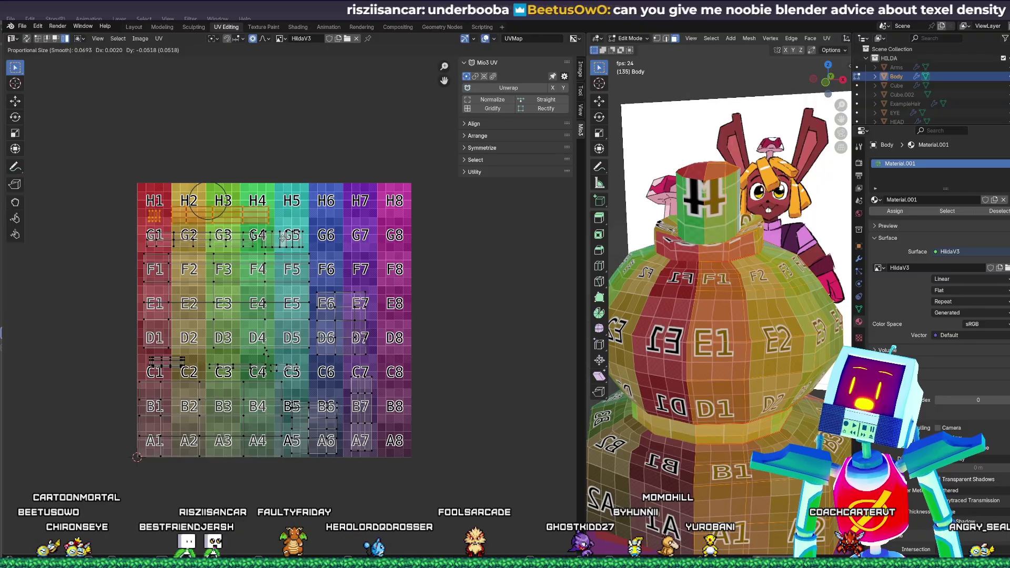
{"action": "left_click", "coordinate": [282, 238]}
{"action": "middle_click_drag", "start_coordinate": [752, 310], "coordinate": [741, 284]}
{"action": "key", "text": "g"}
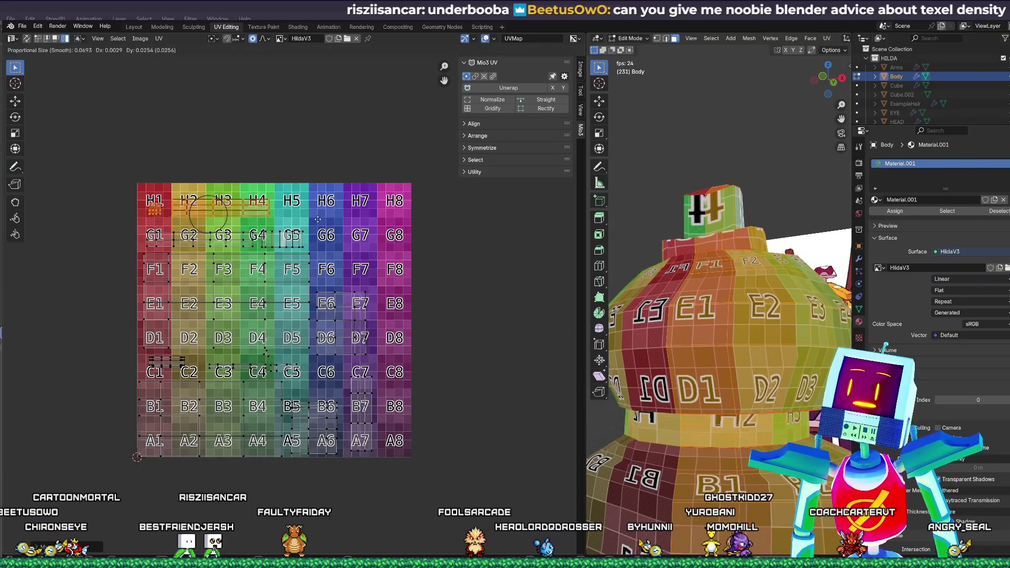
{"action": "left_click", "coordinate": [320, 213]}
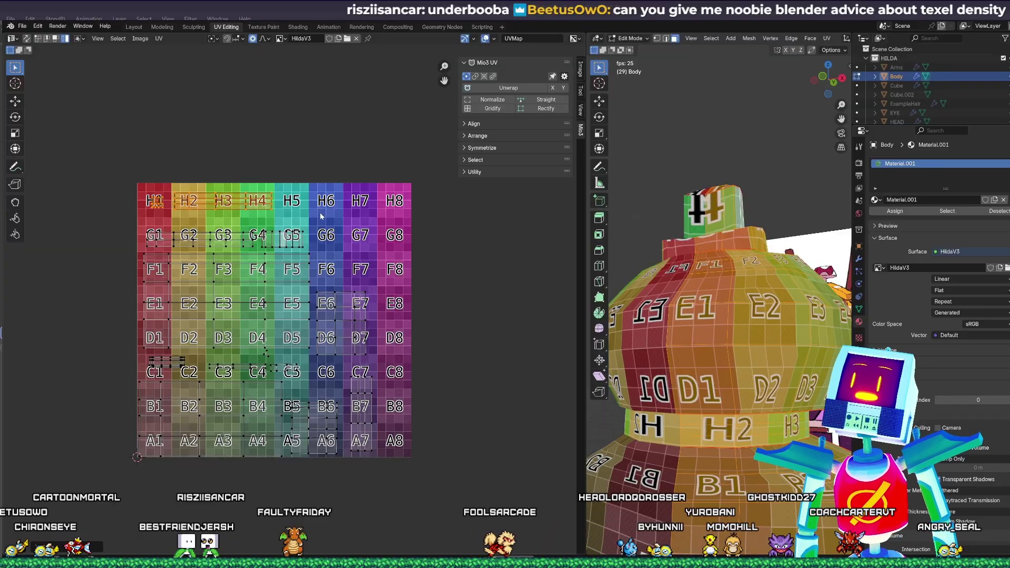
- Select the island over G5 and examine the grid texture on the Body from several sides
{"action": "left_click", "coordinate": [289, 239]}
{"action": "middle_click_drag", "start_coordinate": [718, 298], "coordinate": [661, 296]}
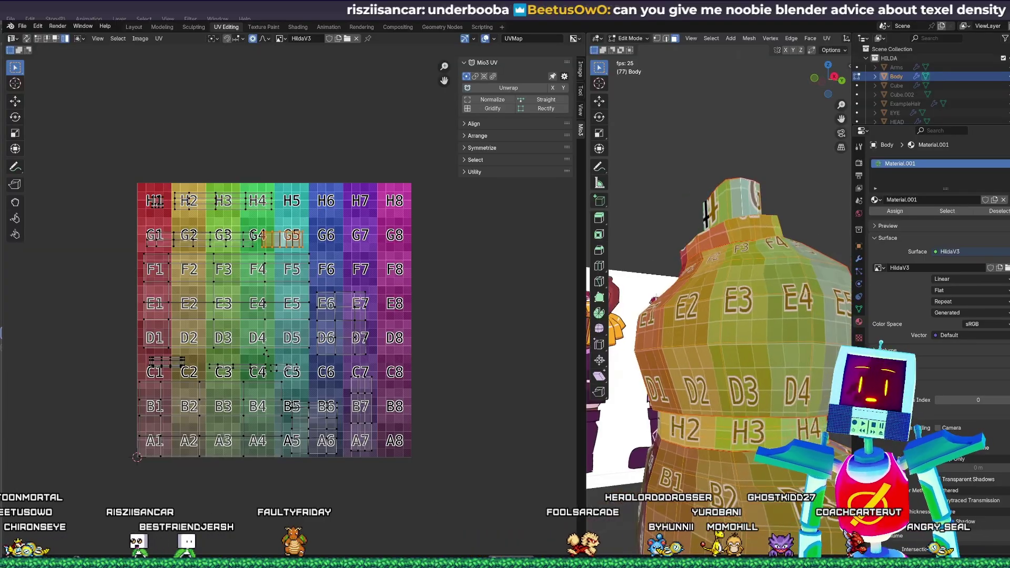
{"action": "scroll", "coordinate": [684, 305], "scroll_direction": "down", "scroll_amount": 2}
{"action": "middle_click_drag", "start_coordinate": [752, 319], "coordinate": [576, 314]}
{"action": "scroll", "coordinate": [702, 313], "scroll_direction": "down", "scroll_amount": 2}
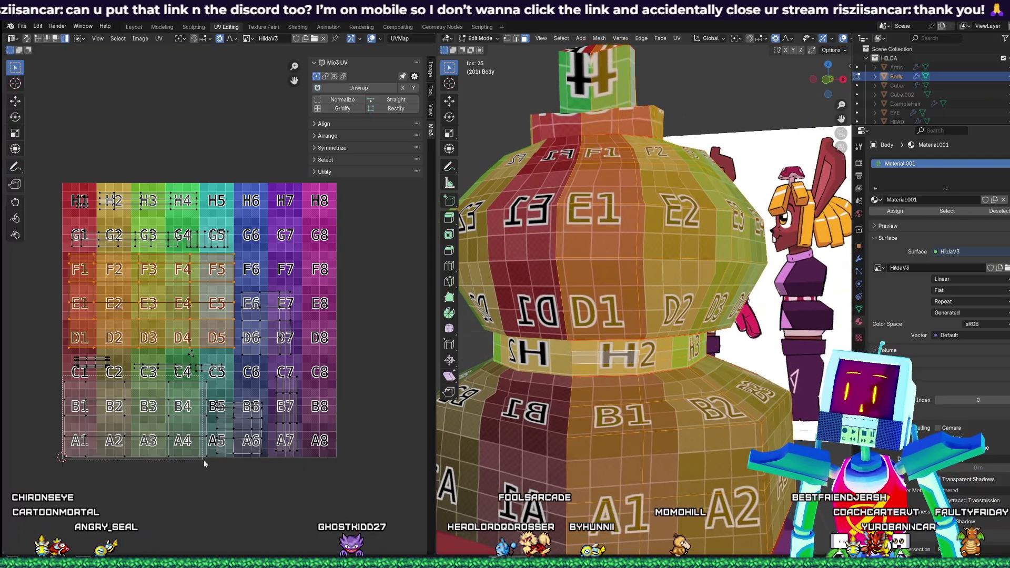
- Enlarge the island over A1 to B4 slightly and reposition it along the lower edge of the texture grid
{"action": "left_click_drag", "start_coordinate": [218, 470], "coordinate": [212, 472]}
{"action": "key", "text": "s"}
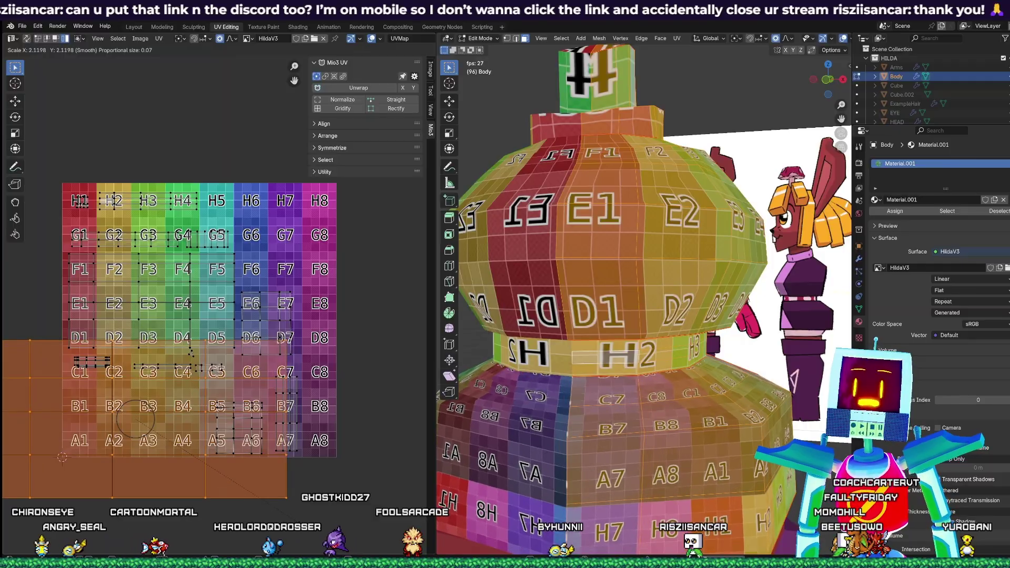
{"action": "left_click", "coordinate": [213, 469]}
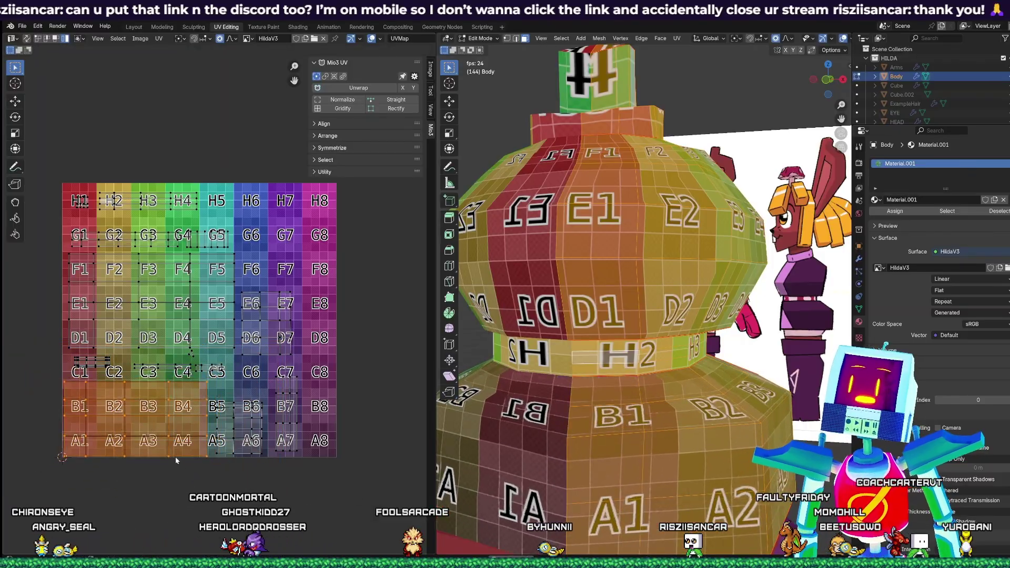
{"action": "key", "text": "g"}
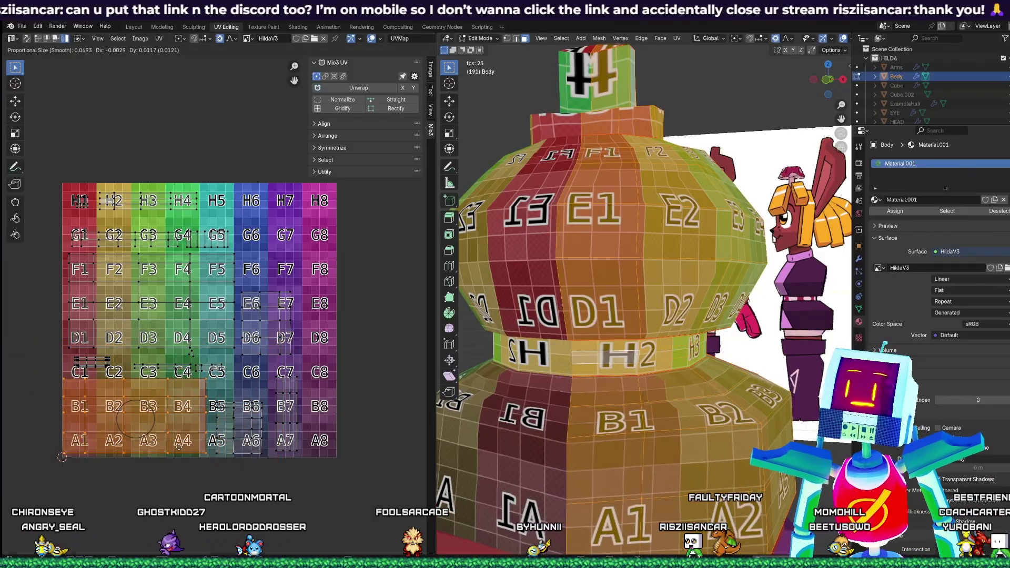
{"action": "left_click", "coordinate": [188, 451]}
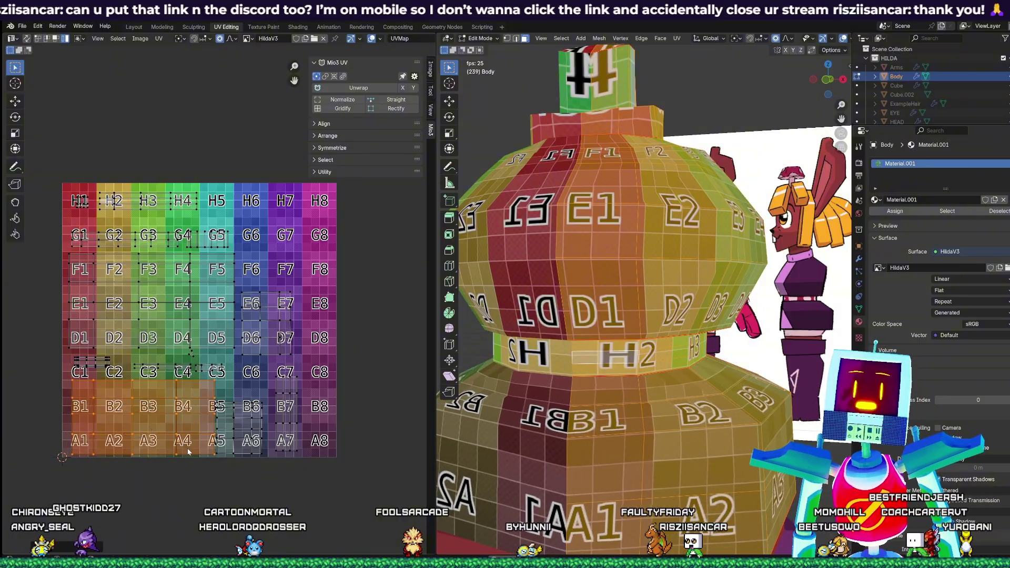
{"action": "middle_click_drag", "start_coordinate": [620, 338], "coordinate": [512, 311], "text": "shift"}
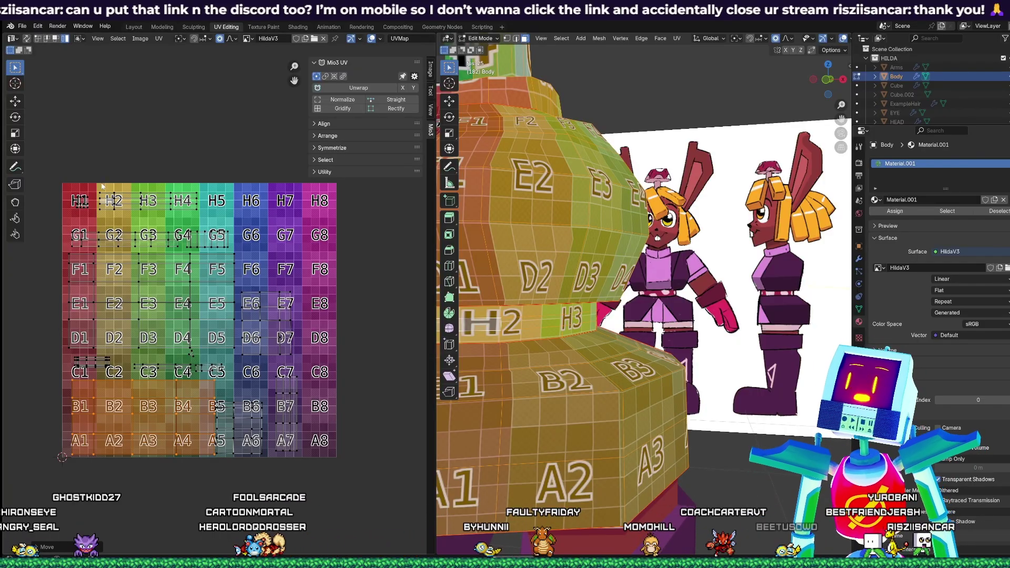
- Select the island over H2 to H4, enlarge it within row H and shift it sideways into H5
{"action": "left_click", "coordinate": [83, 186]}
{"action": "left_click_drag", "start_coordinate": [97, 186], "coordinate": [226, 215]}
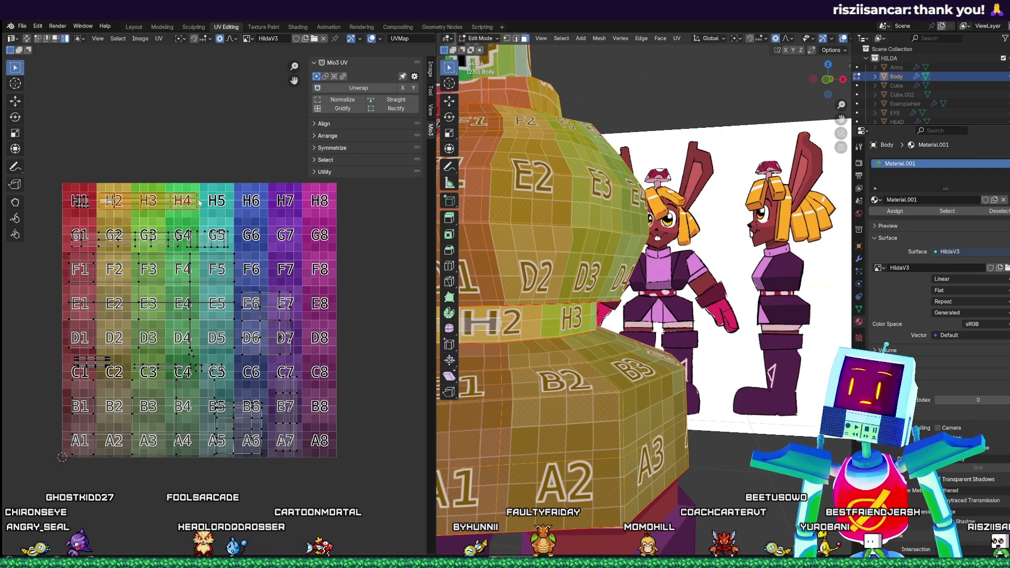
{"action": "key", "text": "s"}
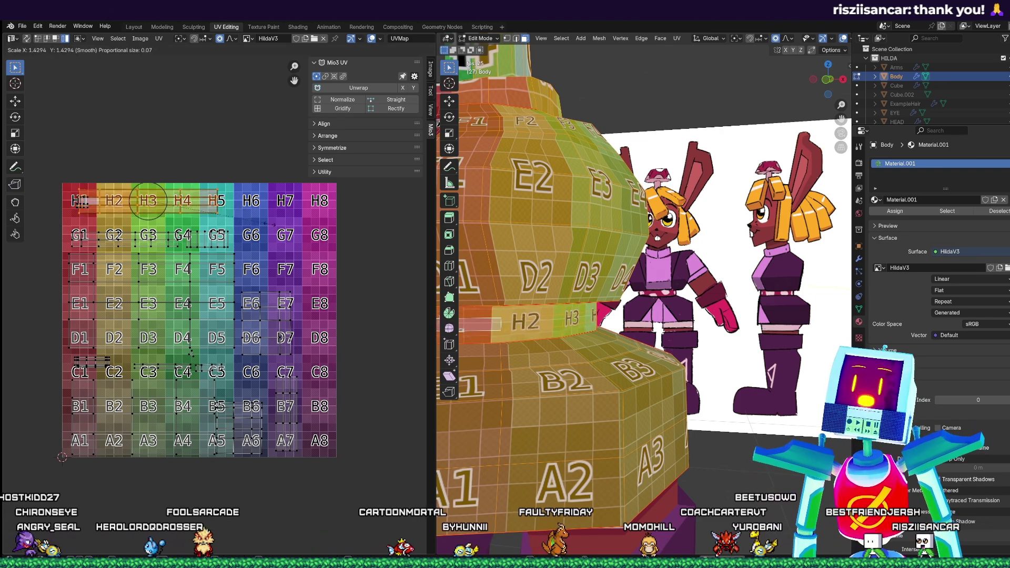
{"action": "right_click", "coordinate": [298, 250]}
{"action": "middle_click_drag", "start_coordinate": [258, 251], "coordinate": [300, 254]}
{"action": "scroll", "coordinate": [299, 253], "scroll_direction": "up", "scroll_amount": 3}
{"action": "scroll", "coordinate": [299, 254], "scroll_direction": "down", "scroll_amount": 3}
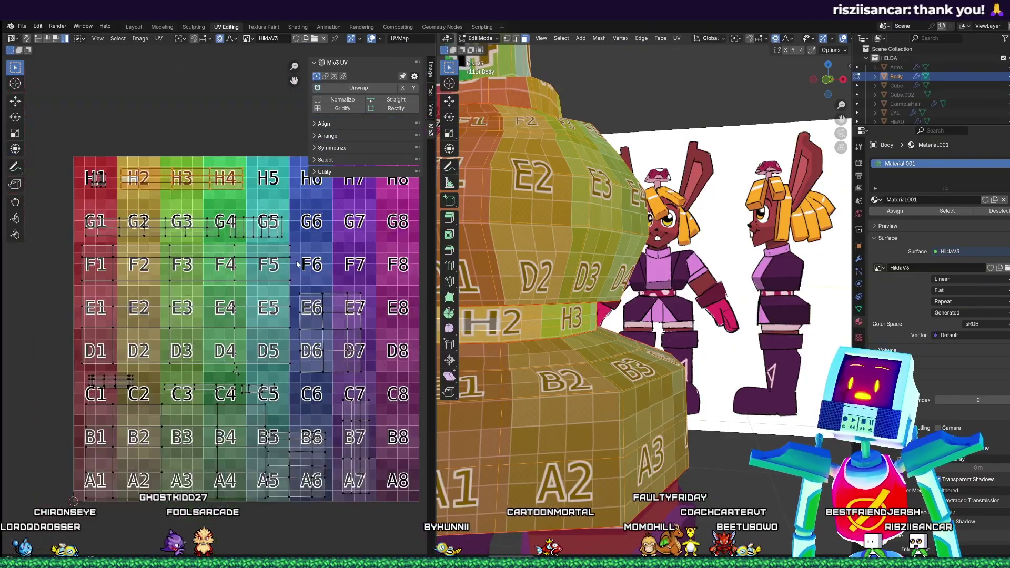
{"action": "key", "text": "s"}
{"action": "left_click", "coordinate": [230, 211]}
{"action": "key", "text": "g"}
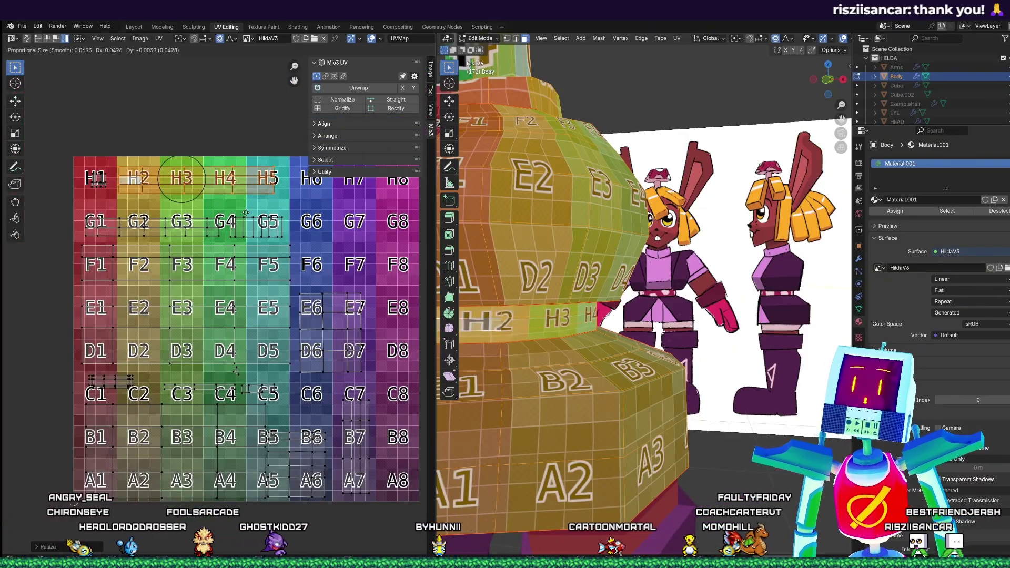
{"action": "left_click", "coordinate": [244, 211]}
- Scale the row H island up a little more and reposition it to span H2 to H5, checking the waist band's grid texture
{"action": "key", "text": "s"}
{"action": "left_click", "coordinate": [253, 215]}
{"action": "key", "text": "g"}
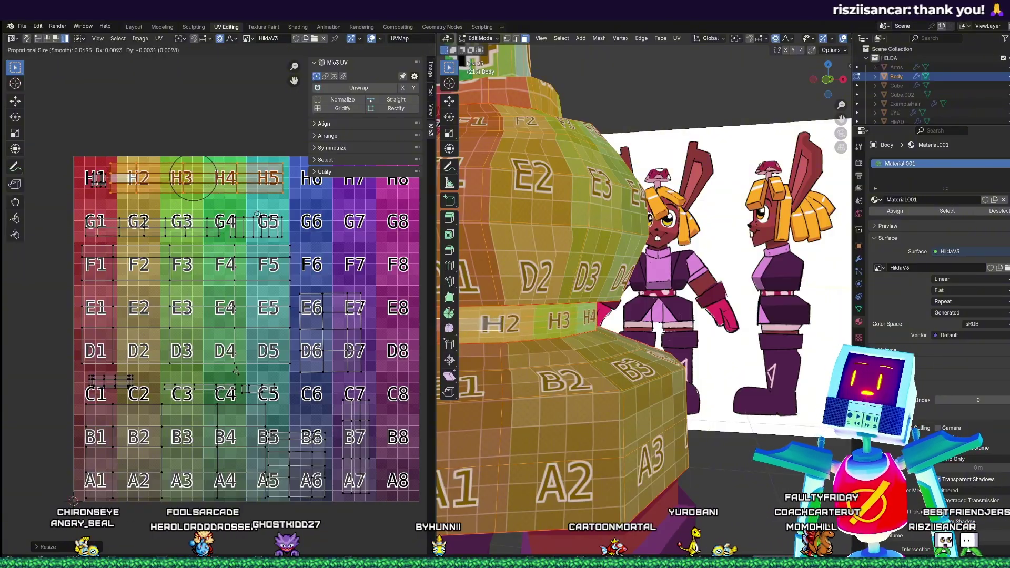
{"action": "left_click", "coordinate": [263, 216]}
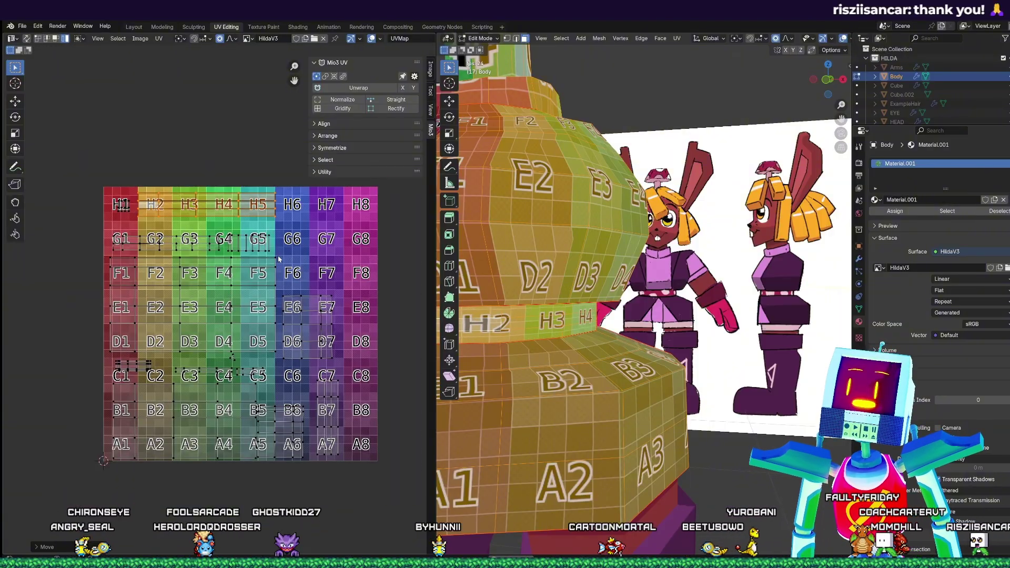
{"action": "key", "text": "g"}
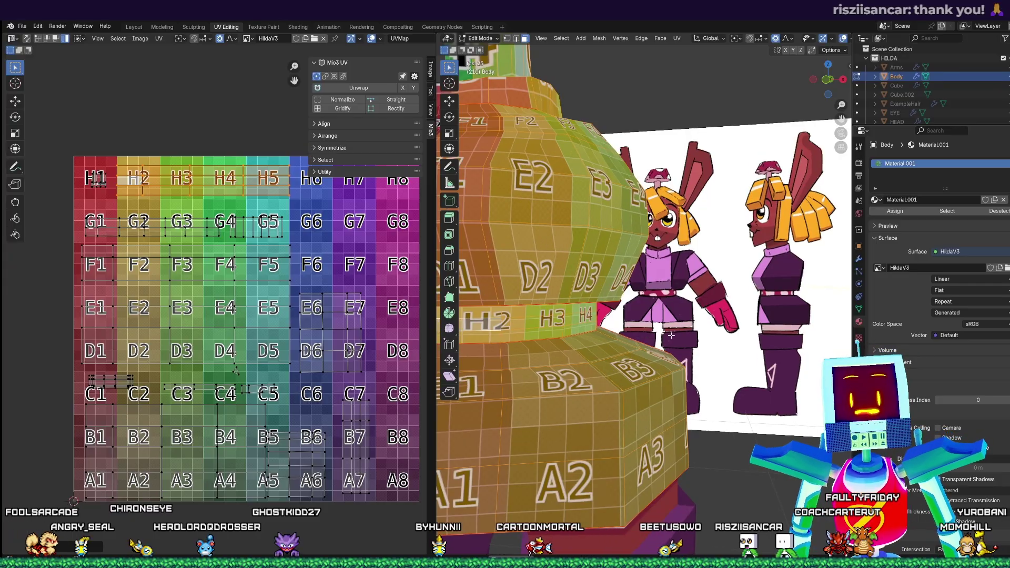
{"action": "middle_click_drag", "start_coordinate": [645, 363], "coordinate": [672, 360]}
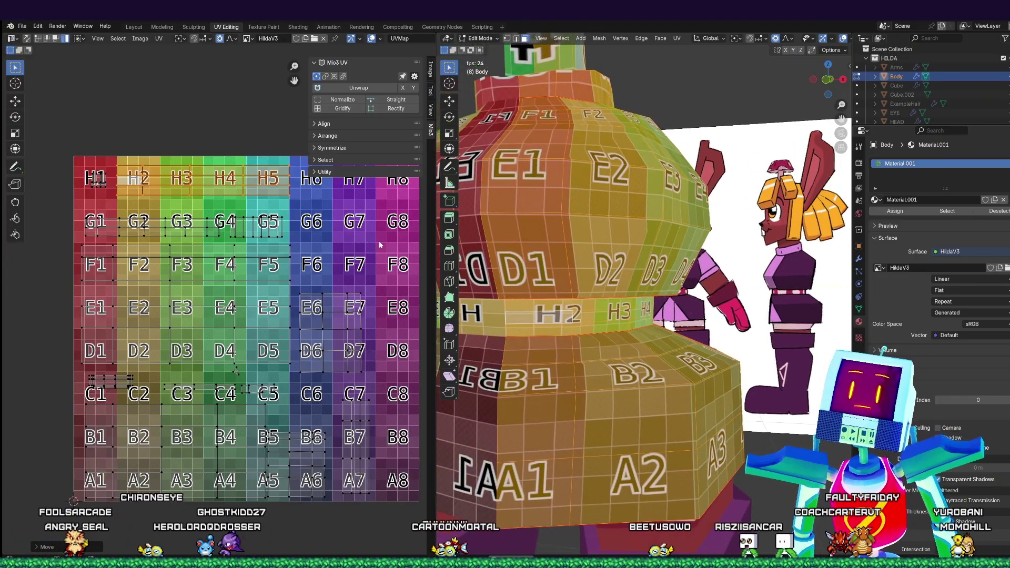
{"action": "mouse_move", "coordinate": [605, 313]}
{"action": "middle_mouse_down"}
{"action": "mouse_move", "coordinate": [578, 311]}
{"action": "mouse_move", "coordinate": [610, 317]}
{"action": "middle_mouse_up"}
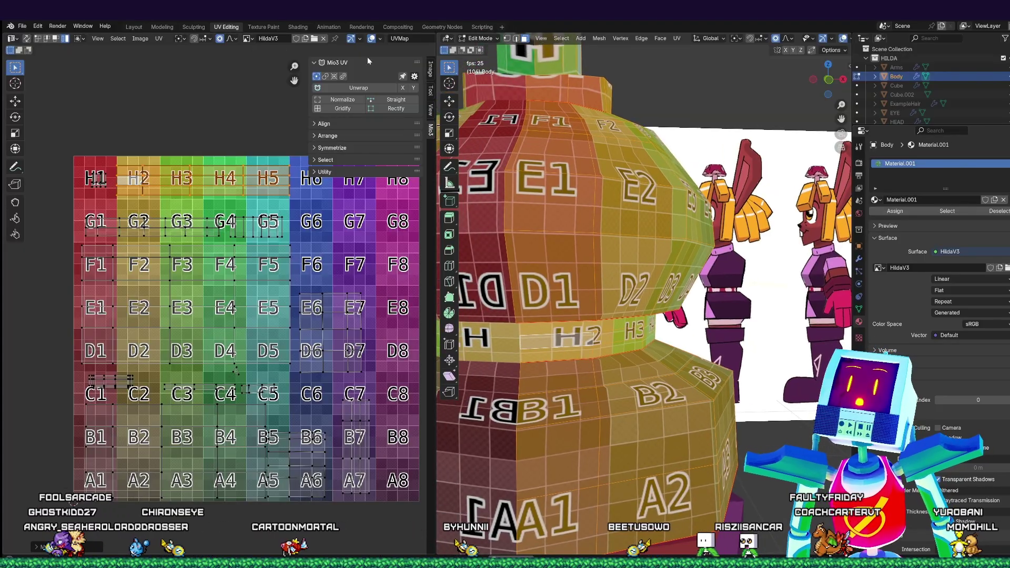
- Replace the HildaV3 image in the Body material's connected texture node with Hilda_Body, and return to the UV Editing workspace
{"action": "left_click", "coordinate": [298, 27]}
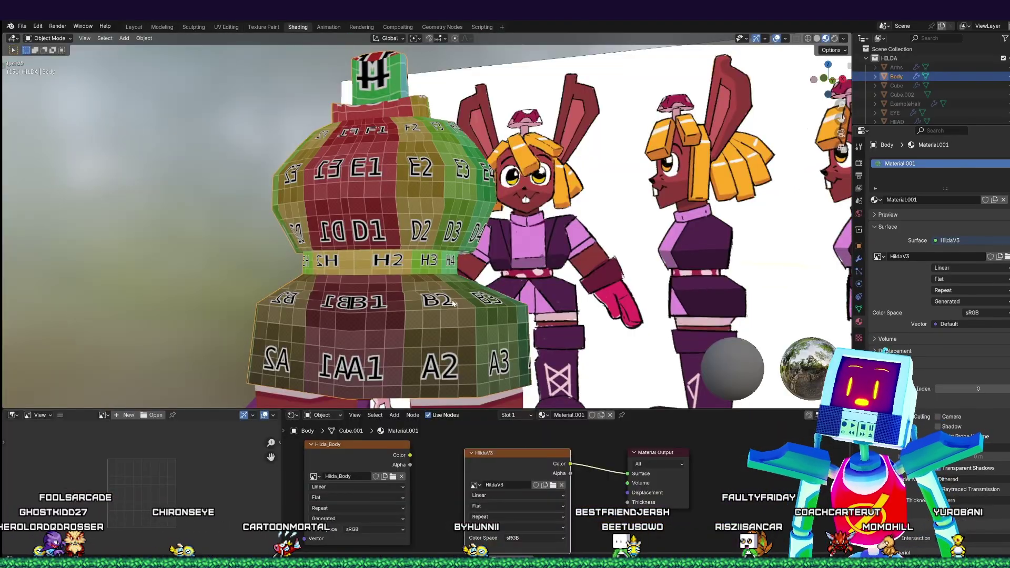
{"action": "left_click", "coordinate": [476, 485]}
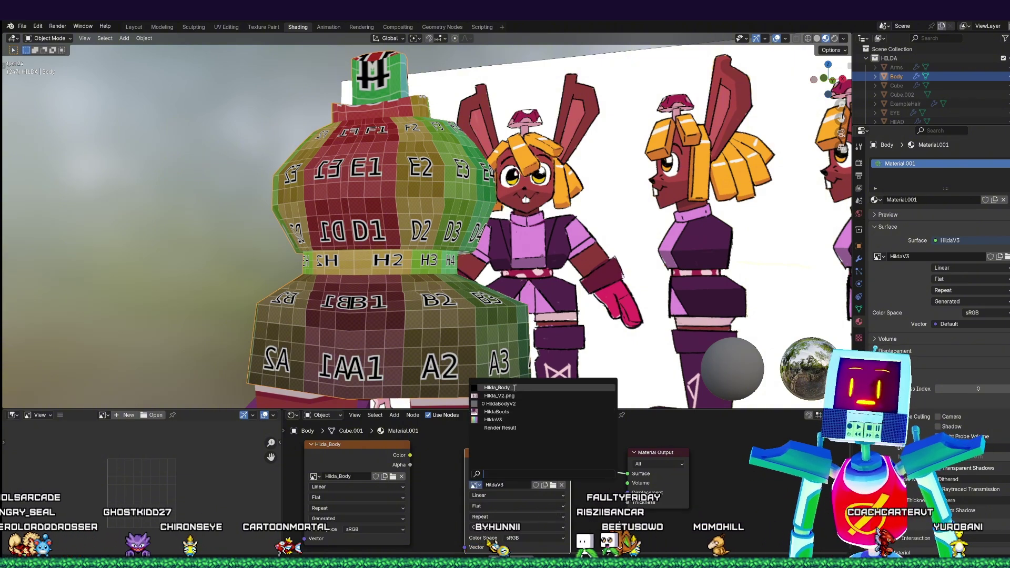
{"action": "left_click", "coordinate": [497, 387]}
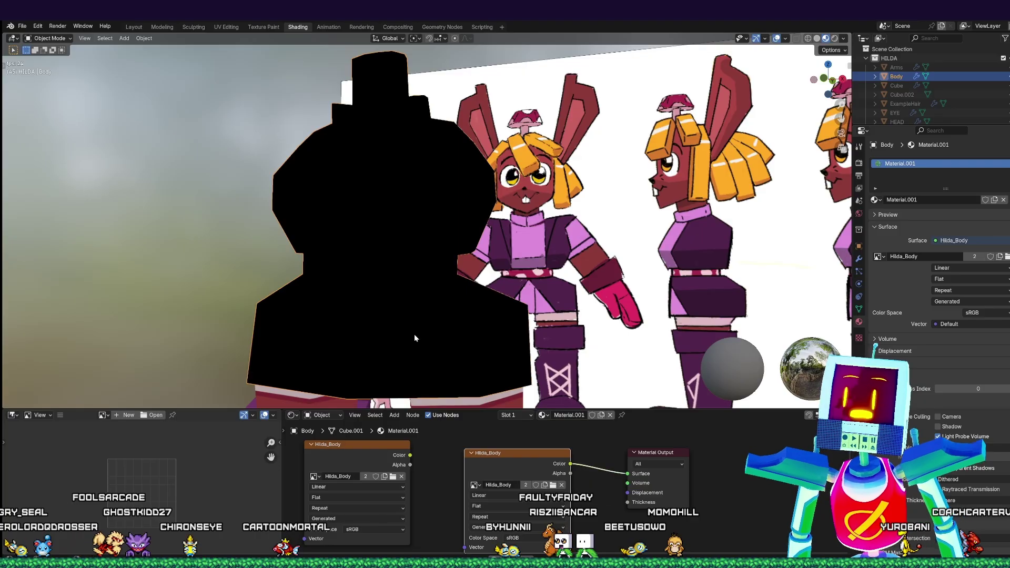
{"action": "left_click", "coordinate": [227, 28]}
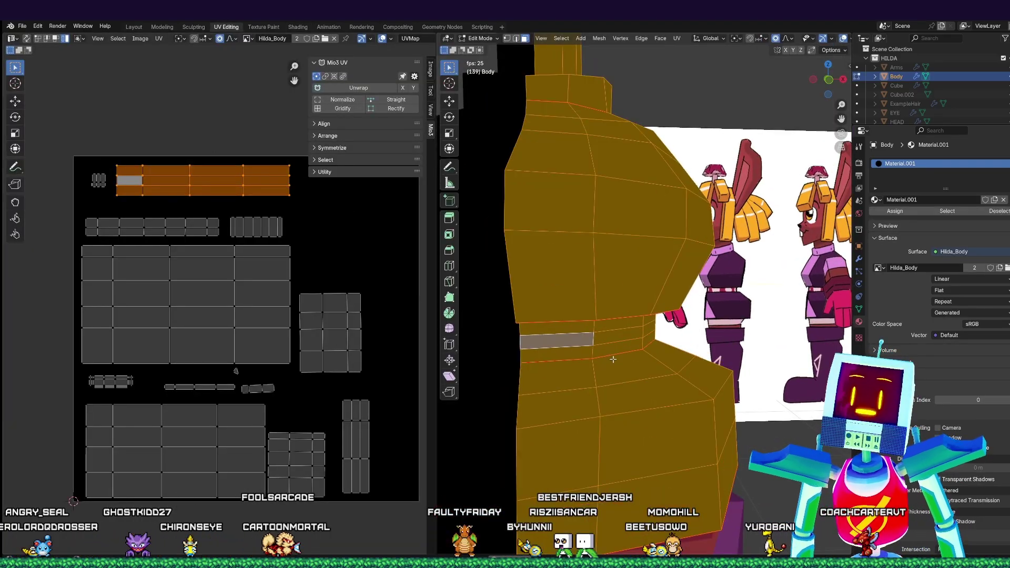
{"action": "scroll", "coordinate": [610, 371], "scroll_direction": "down", "scroll_amount": 2}
{"action": "scroll", "coordinate": [609, 377], "scroll_direction": "up", "scroll_amount": 2}
{"action": "mouse_move", "coordinate": [608, 377]}
{"action": "middle_mouse_down"}
{"action": "mouse_move", "coordinate": [602, 362]}
{"action": "mouse_move", "coordinate": [606, 377]}
{"action": "middle_mouse_up"}
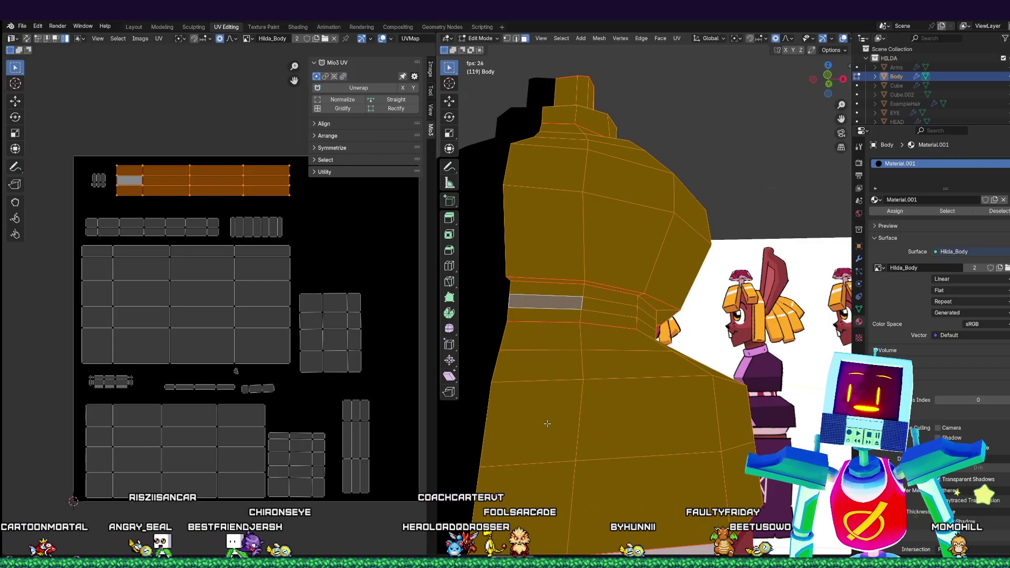
{"action": "scroll", "coordinate": [364, 398], "scroll_direction": "down", "scroll_amount": 1}
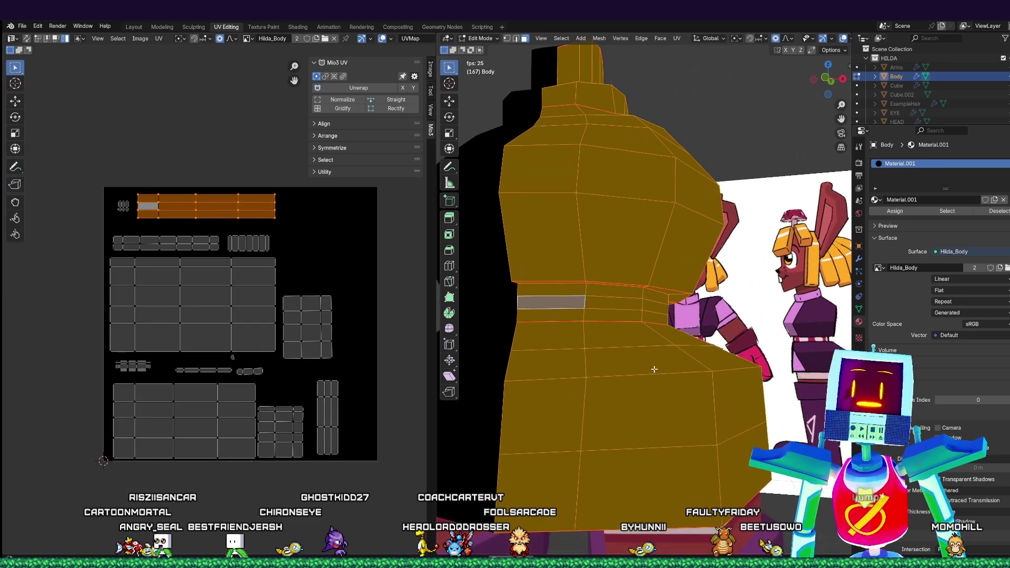
- Turn the UV editor into an Image Editor and set it to Paint mode for the Hilda_Body image
{"action": "left_click", "coordinate": [12, 38]}
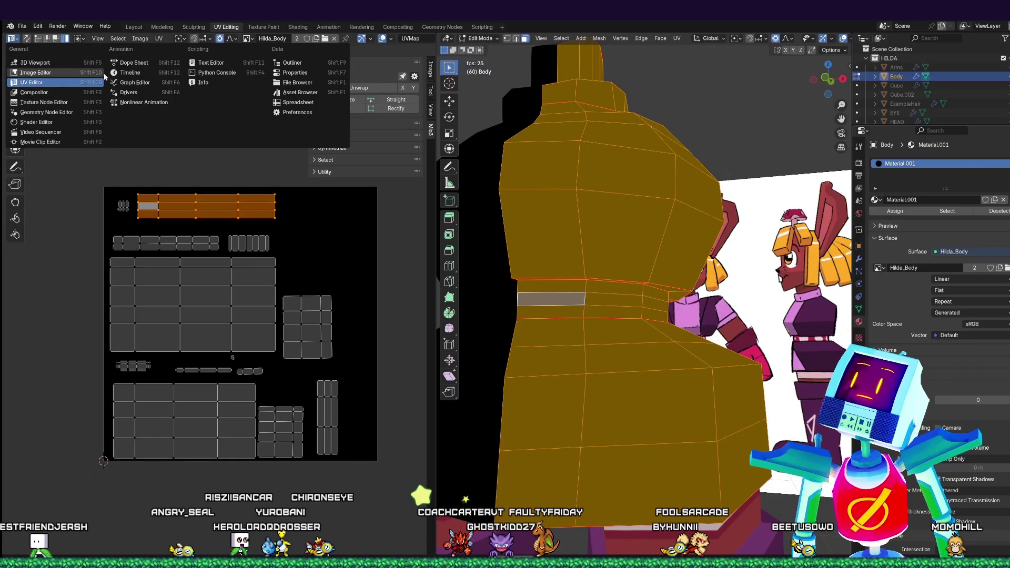
{"action": "left_click", "coordinate": [46, 74]}
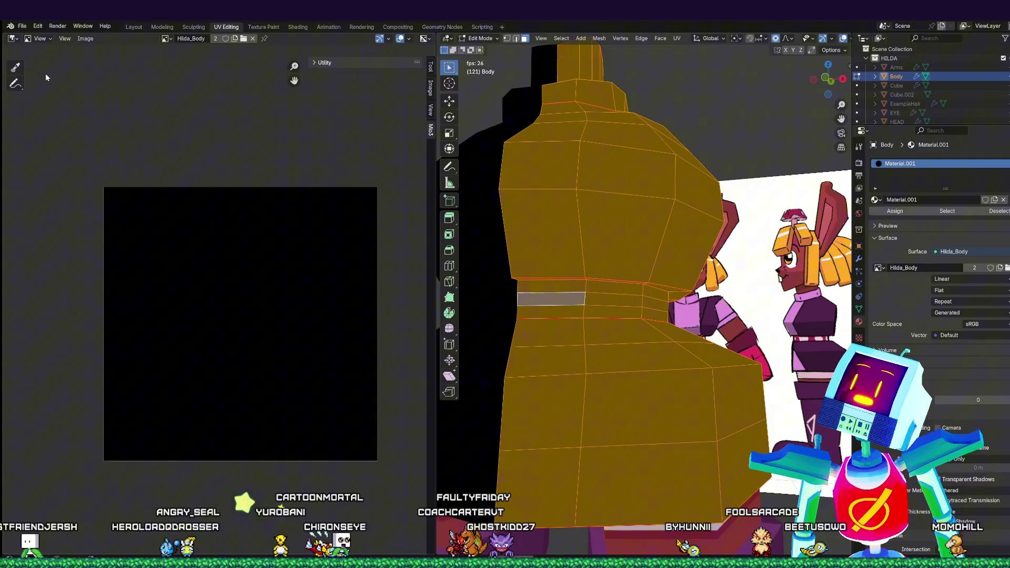
{"action": "left_click", "coordinate": [65, 40]}
{"action": "mouse_move", "coordinate": [82, 42]}
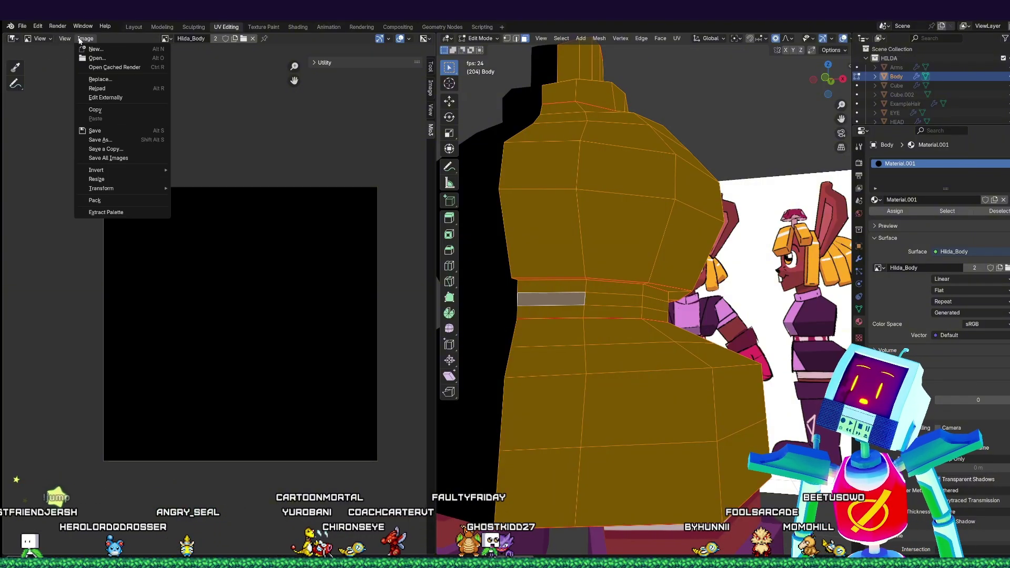
{"action": "left_click", "coordinate": [46, 39]}
{"action": "left_click", "coordinate": [41, 71]}
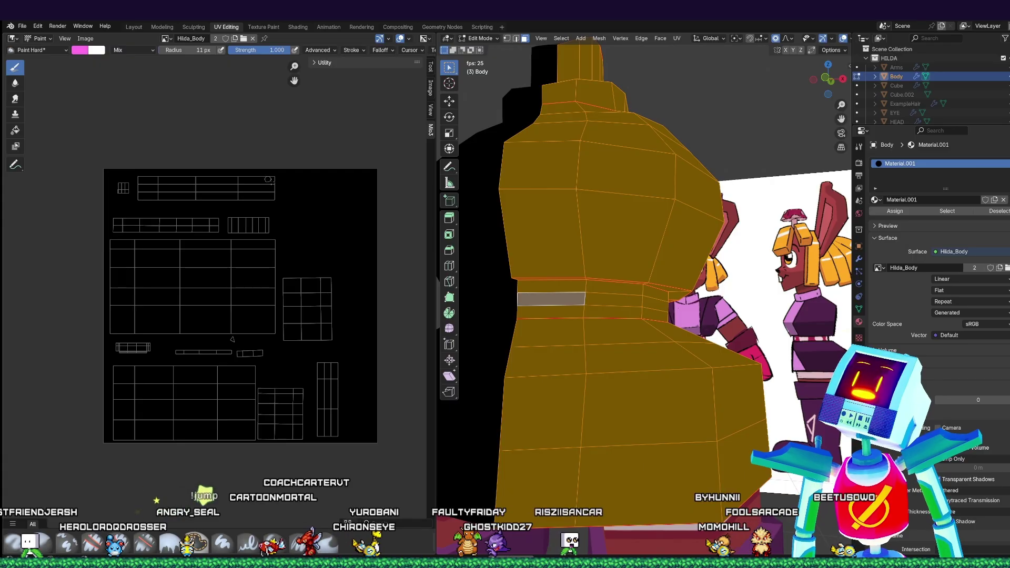
- Fill the whole Hilda_Body image with the dark purple sampled from the outfit in the character reference
{"action": "middle_click_drag", "start_coordinate": [271, 184], "coordinate": [205, 185]}
{"action": "left_click", "coordinate": [16, 131]}
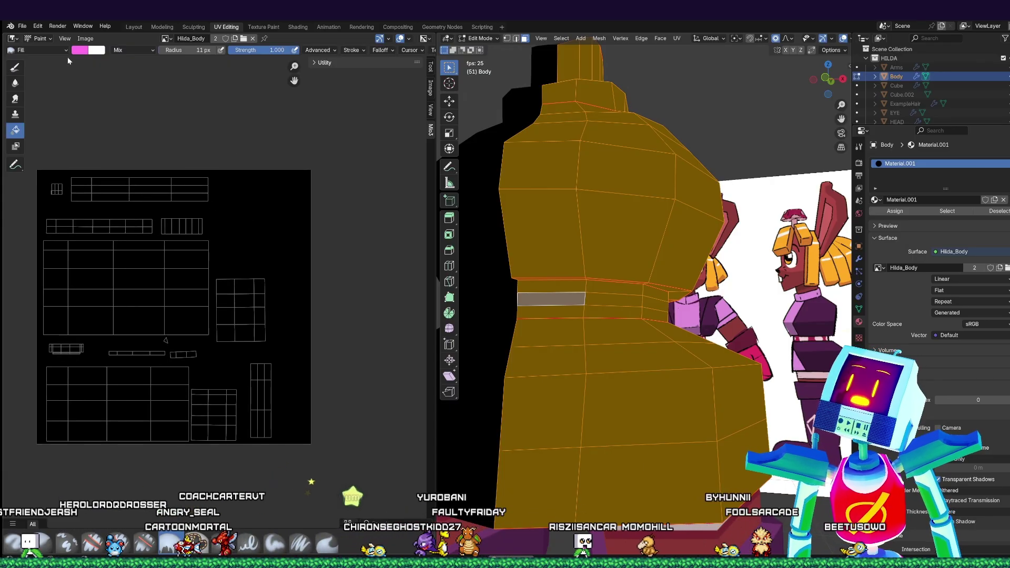
{"action": "left_click", "coordinate": [84, 50]}
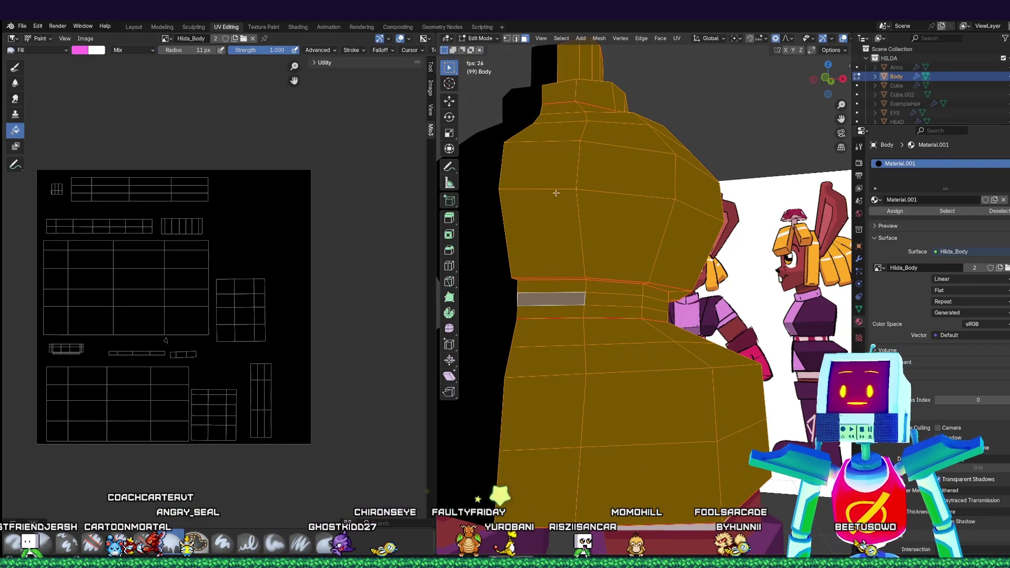
{"action": "left_click", "coordinate": [80, 50]}
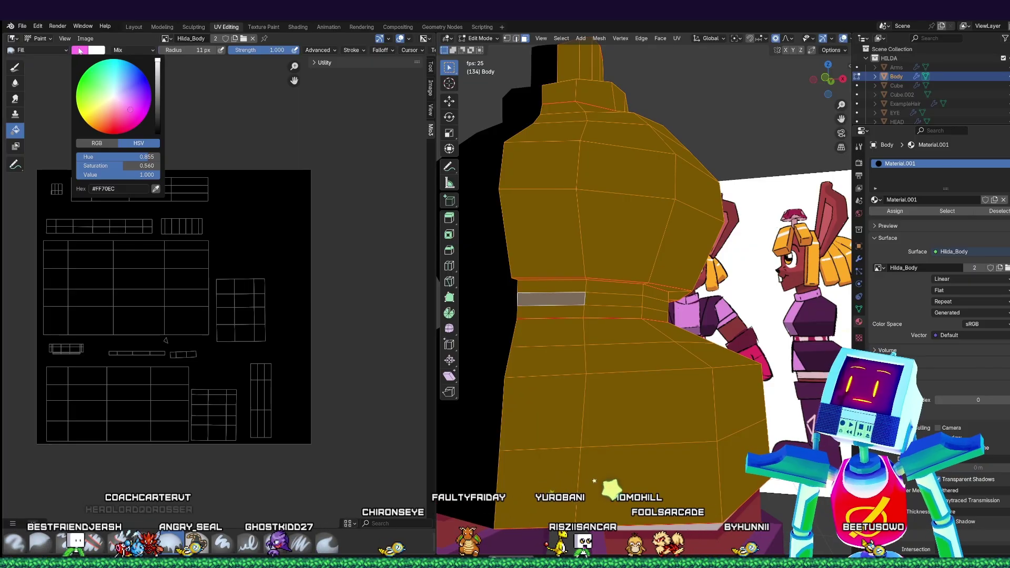
{"action": "left_click", "coordinate": [155, 189]}
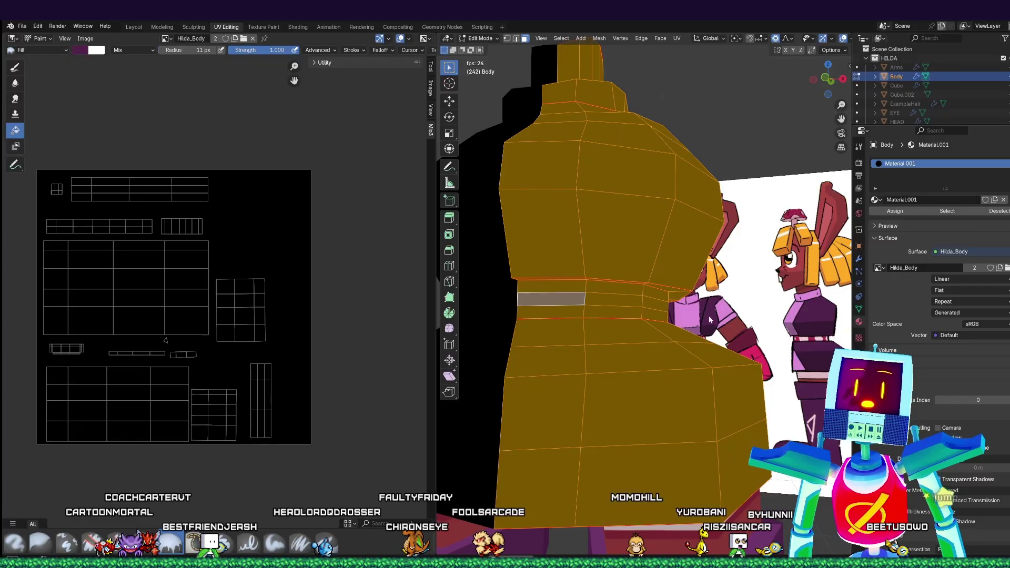
{"action": "left_click", "coordinate": [206, 349]}
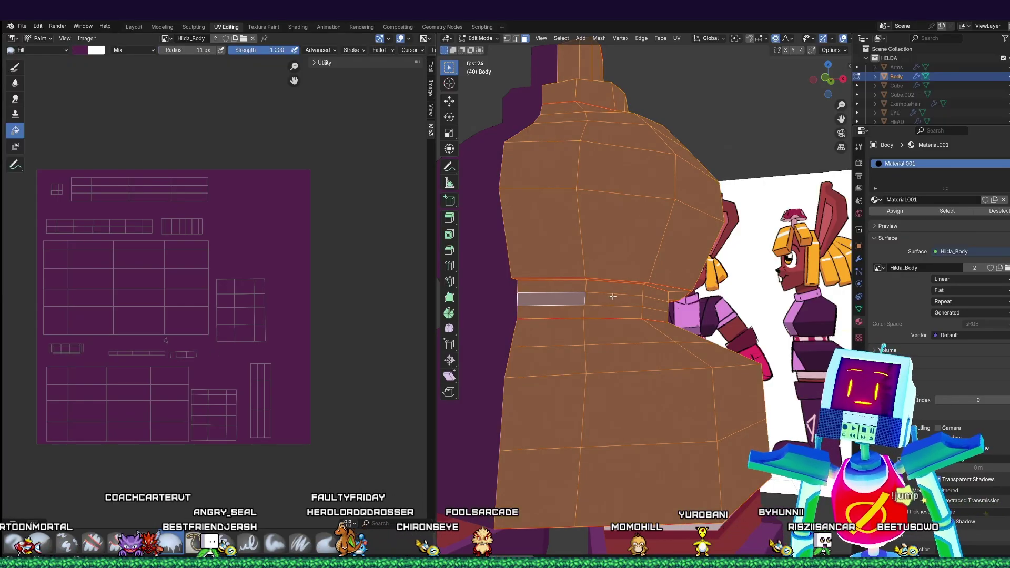
- Clear the face selection on the Body, select the faces of the waist band and hide them
{"action": "middle_click_drag", "start_coordinate": [611, 295], "coordinate": [696, 266]}
{"action": "left_click", "coordinate": [757, 286]}
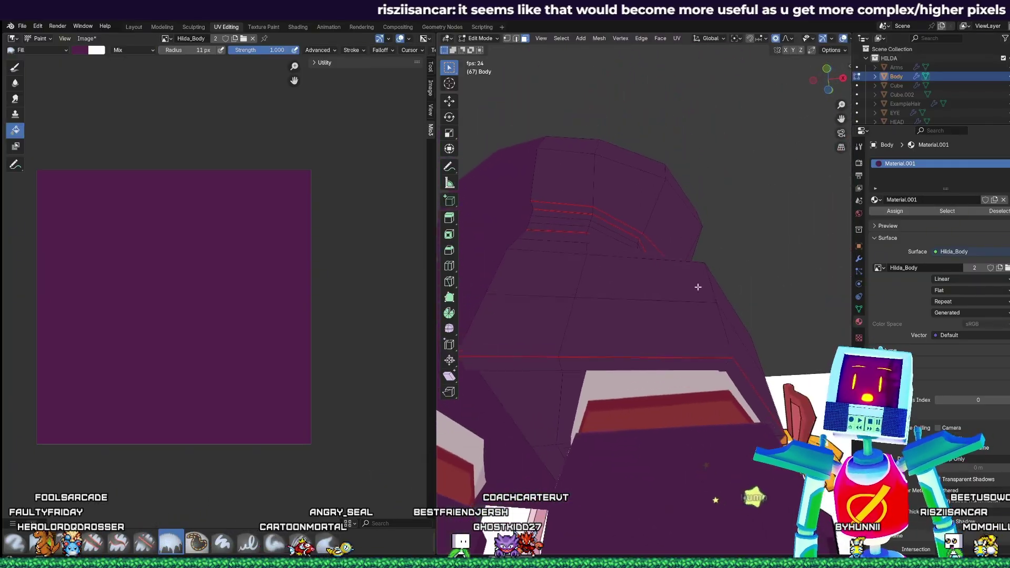
{"action": "key", "text": "a"}
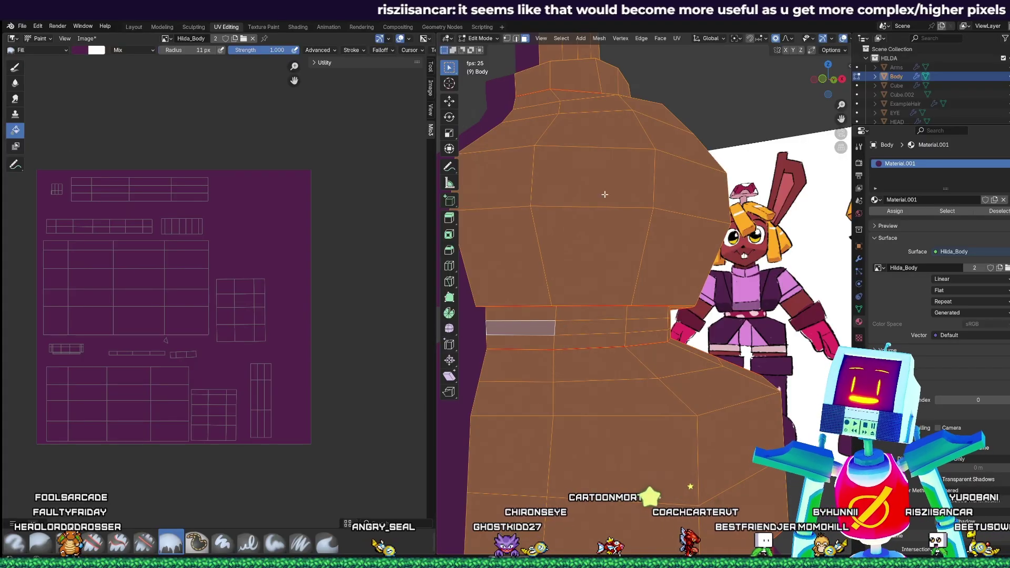
{"action": "key", "text": "alt+a"}
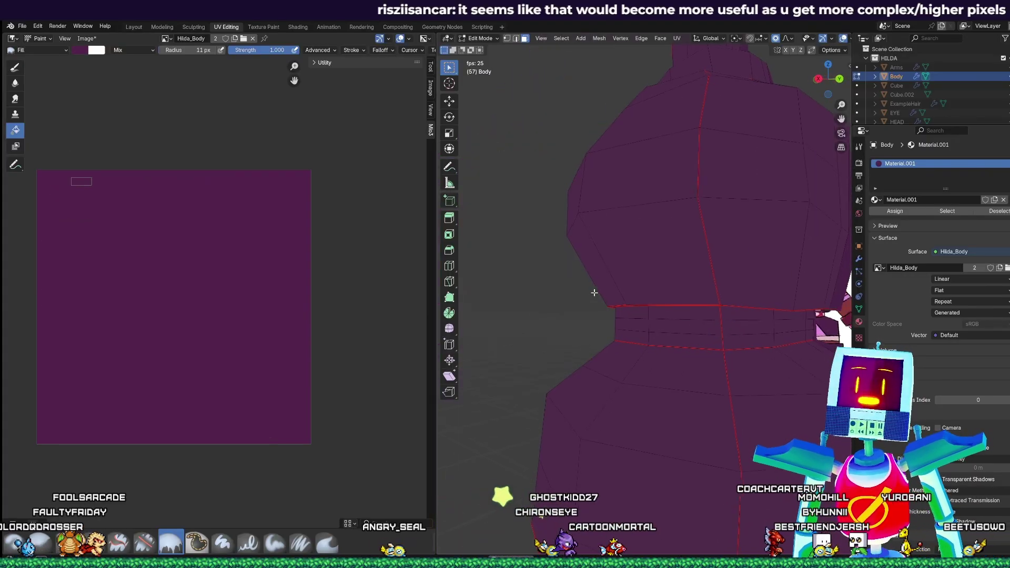
{"action": "left_click", "coordinate": [827, 339], "text": "ctrl+shift"}
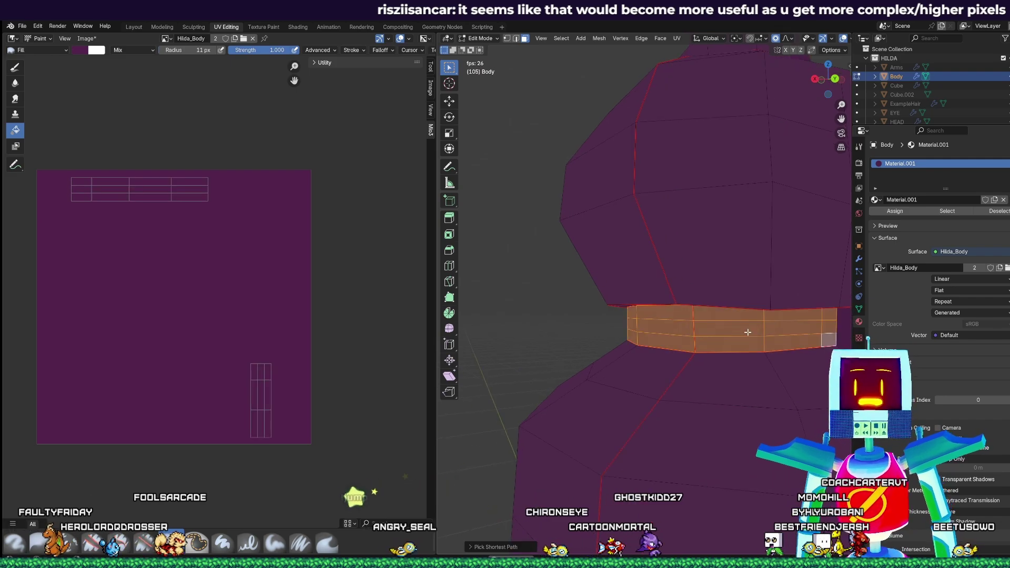
{"action": "middle_click_drag", "start_coordinate": [749, 333], "coordinate": [708, 304]}
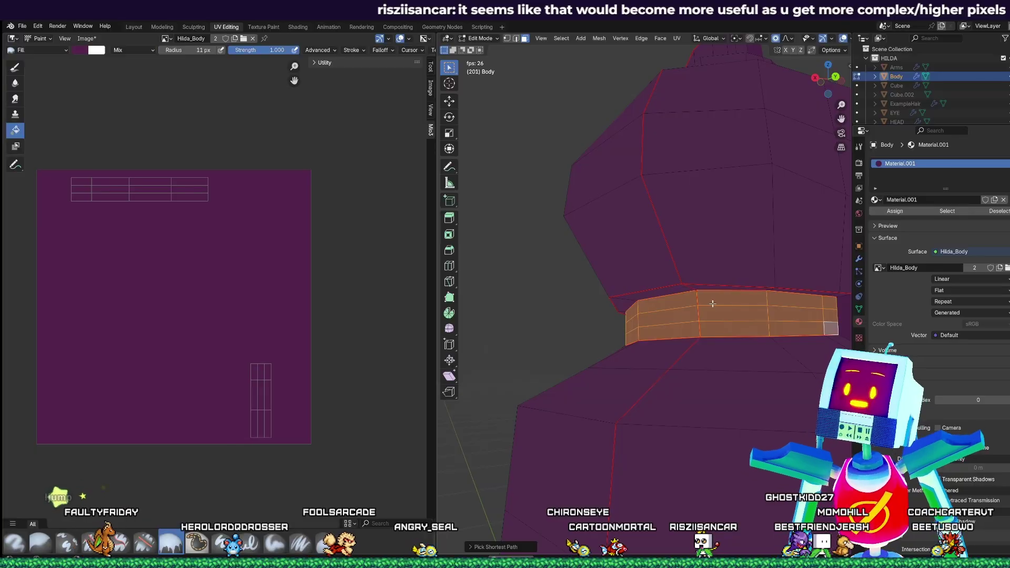
{"action": "key", "text": "h"}
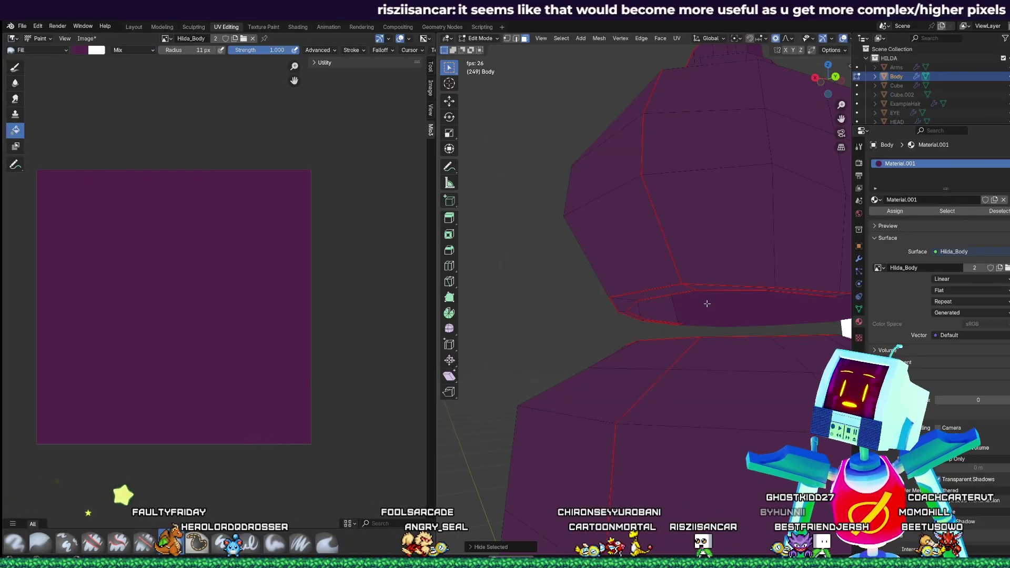
- Undo hiding the waist band faces and hide every unselected Body face instead, isolating the band
{"action": "key", "text": "ctrl+z"}
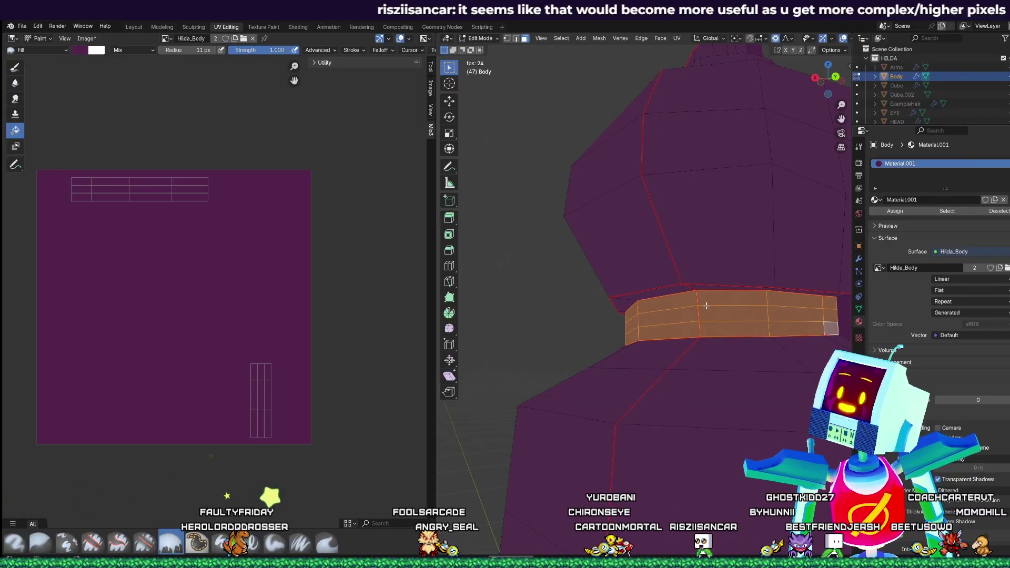
{"action": "key", "text": "shift+h"}
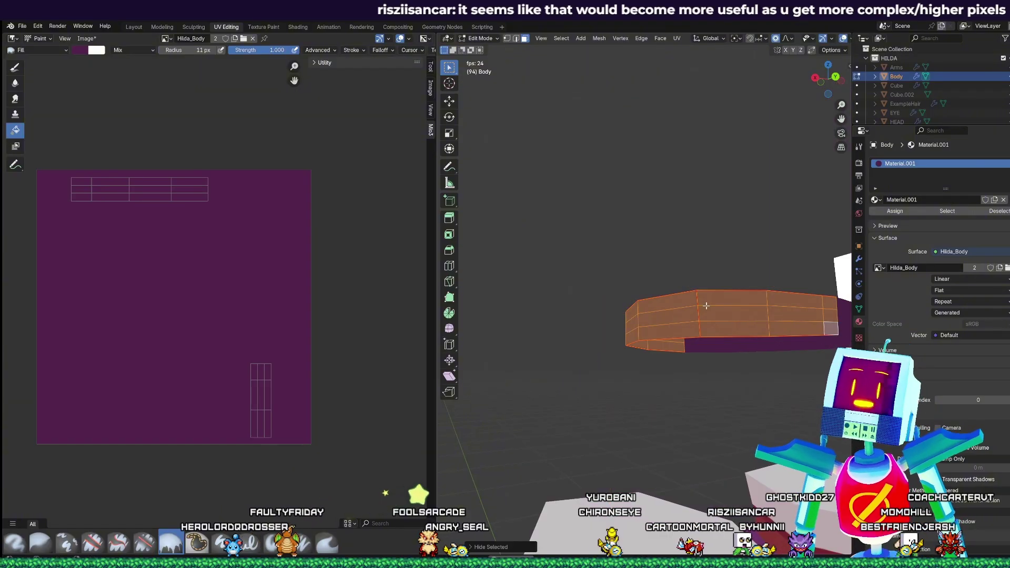
{"action": "middle_click_drag", "start_coordinate": [706, 305], "coordinate": [552, 291]}
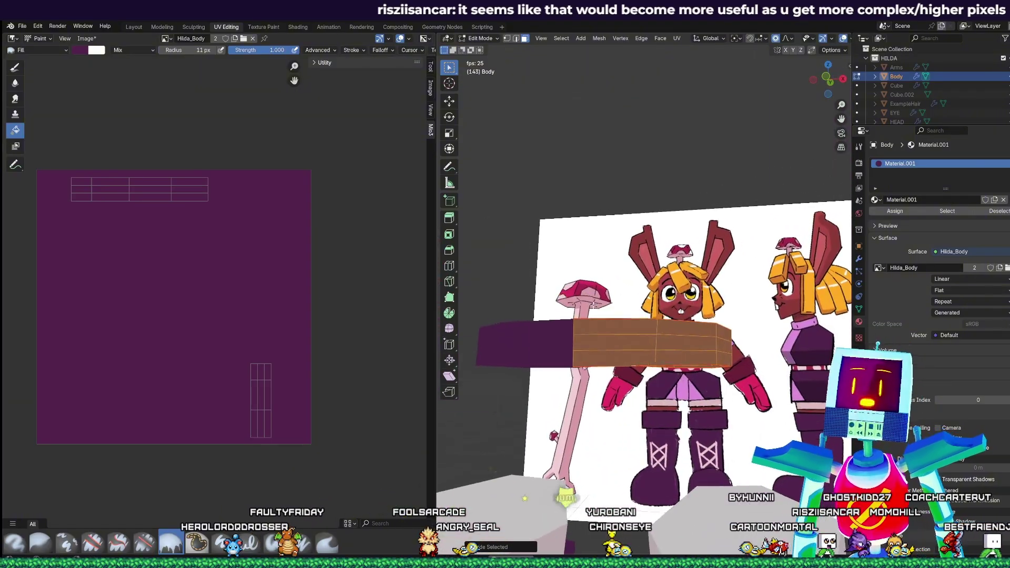
{"action": "scroll", "coordinate": [549, 263], "scroll_direction": "up", "scroll_amount": 1}
{"action": "middle_click_drag", "start_coordinate": [512, 117], "coordinate": [531, 115]}
- In Texture Paint mode, fill the isolated waist band with crimson #A5274D sampled from the belt in the character reference
{"action": "left_click", "coordinate": [494, 39]}
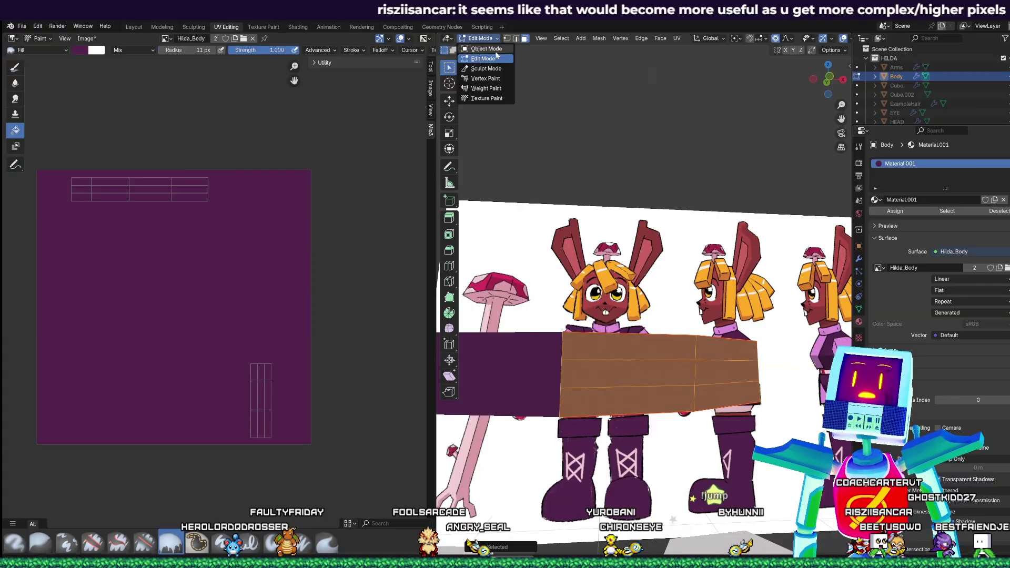
{"action": "left_click", "coordinate": [501, 98]}
{"action": "middle_click_drag", "start_coordinate": [635, 284], "coordinate": [607, 369]}
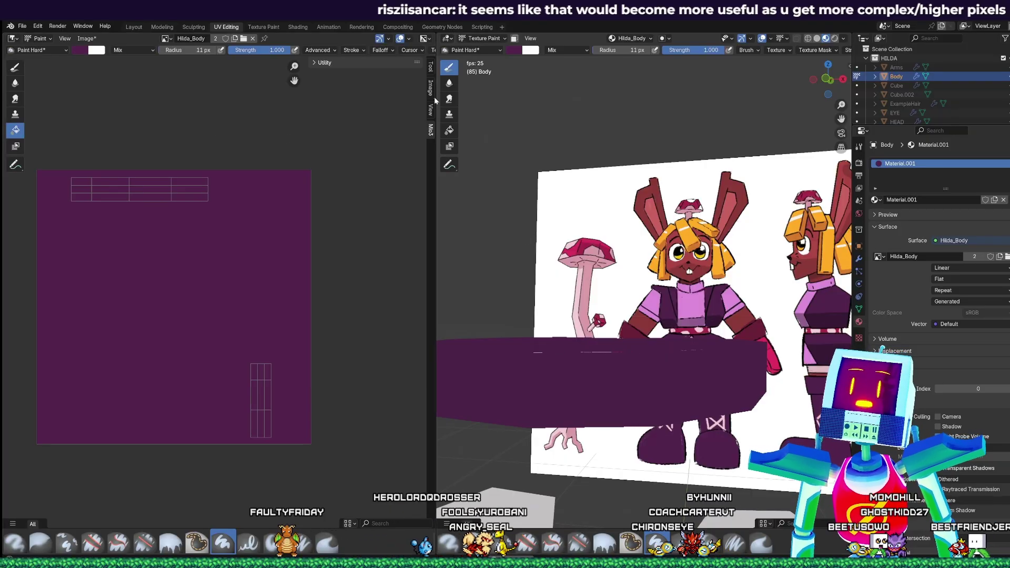
{"action": "left_click", "coordinate": [451, 131]}
{"action": "left_click", "coordinate": [516, 51]}
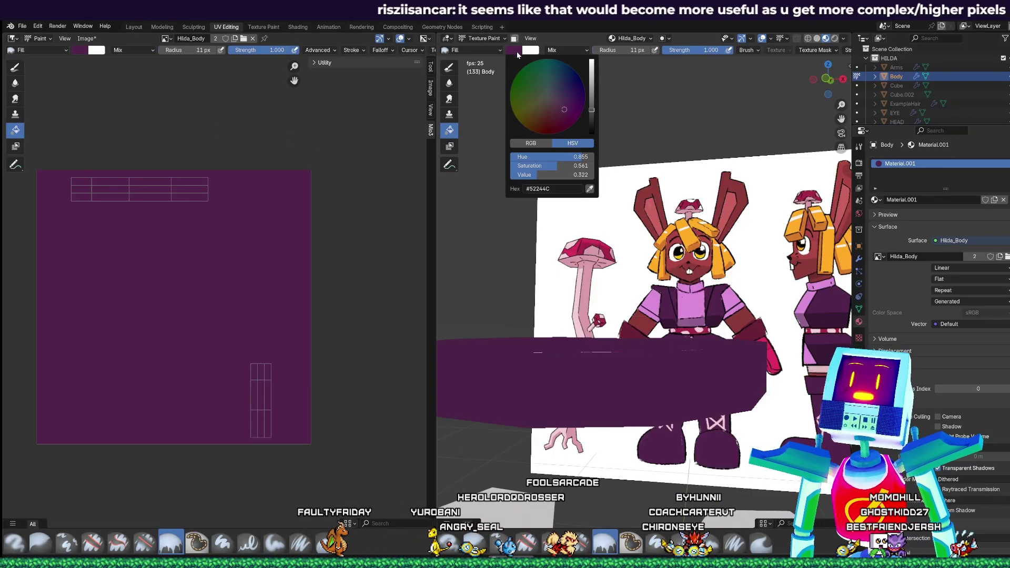
{"action": "left_click_drag", "start_coordinate": [558, 110], "coordinate": [539, 119]}
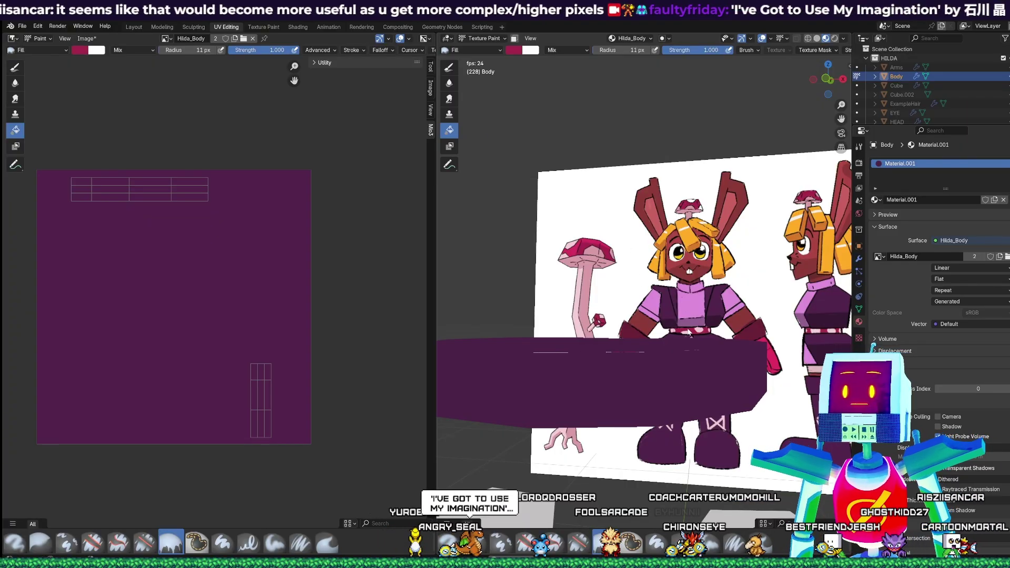
{"action": "left_click", "coordinate": [679, 393]}
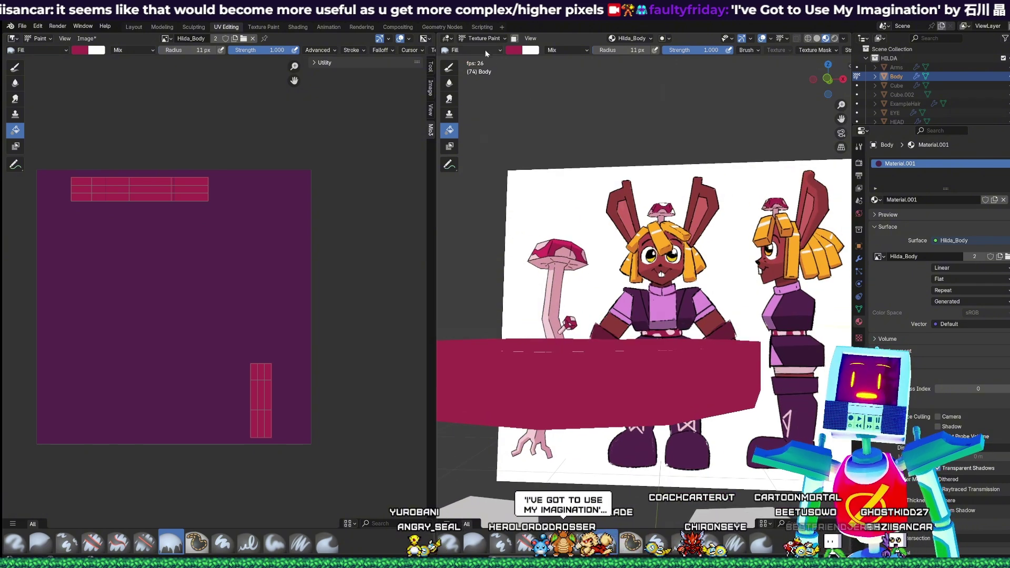
- Return the Body to Edit Mode and reveal its hidden faces
{"action": "left_click", "coordinate": [482, 39]}
{"action": "left_click", "coordinate": [483, 59]}
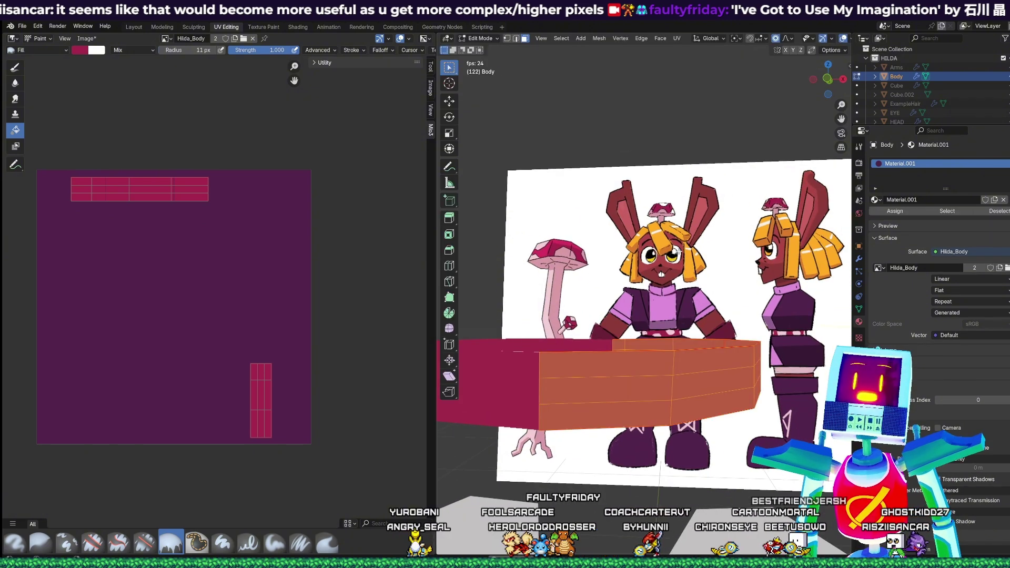
{"action": "key", "text": "alt+h"}
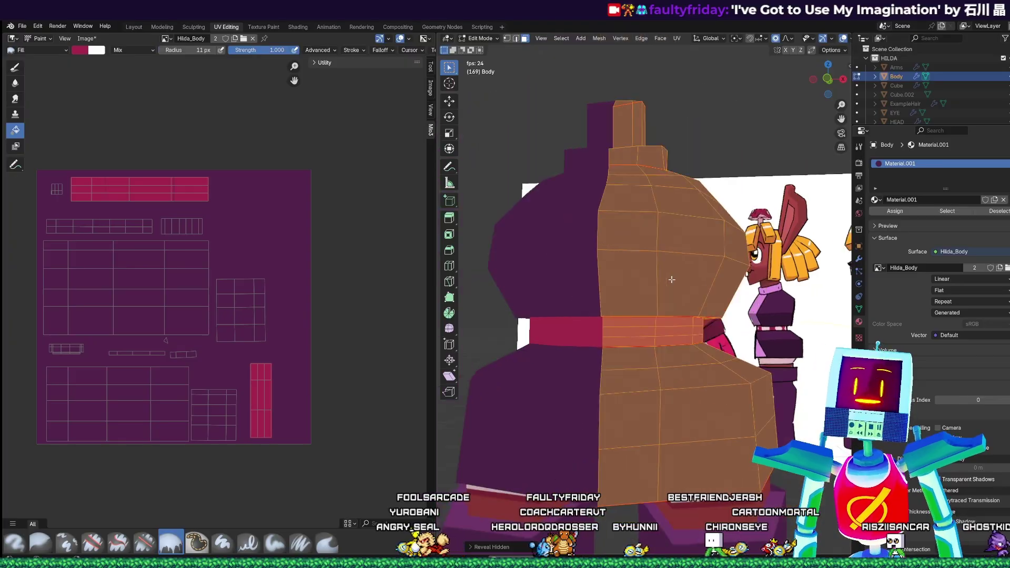
- Select the faces of the neck, including its top cap, and hide all other Body faces
{"action": "middle_click_drag", "start_coordinate": [689, 299], "coordinate": [679, 321]}
{"action": "middle_click_drag", "start_coordinate": [679, 226], "coordinate": [673, 345], "text": "shift"}
{"action": "scroll", "coordinate": [673, 346], "scroll_direction": "up", "scroll_amount": 2}
{"action": "middle_click_drag", "start_coordinate": [550, 207], "coordinate": [500, 201]}
{"action": "left_click_drag", "start_coordinate": [635, 180], "coordinate": [543, 257]}
{"action": "middle_click_drag", "start_coordinate": [673, 261], "coordinate": [573, 299]}
{"action": "left_click_drag", "start_coordinate": [610, 159], "coordinate": [678, 241], "text": "shift"}
{"action": "middle_click_drag", "start_coordinate": [681, 243], "coordinate": [798, 208]}
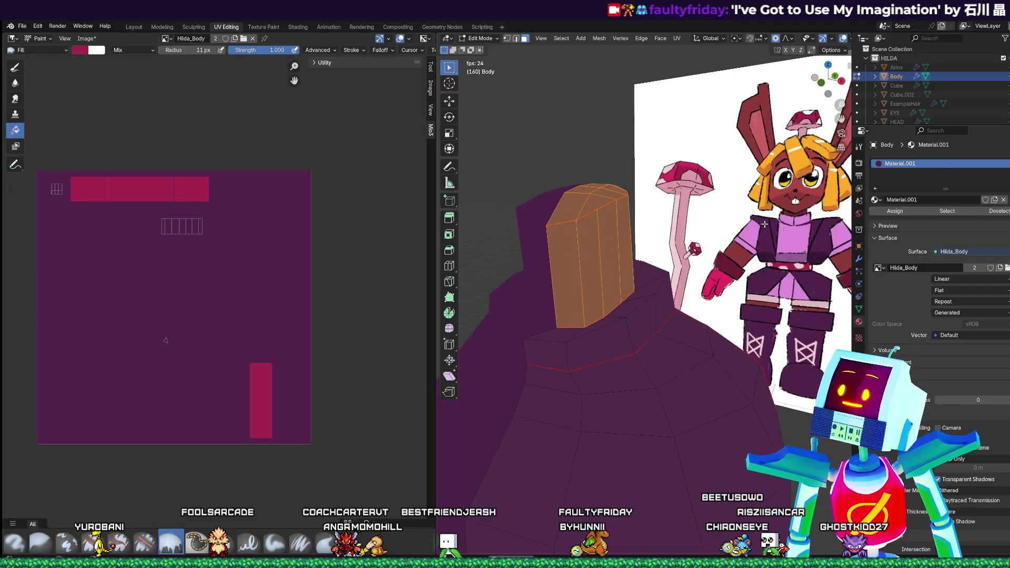
{"action": "key", "text": "shift+h"}
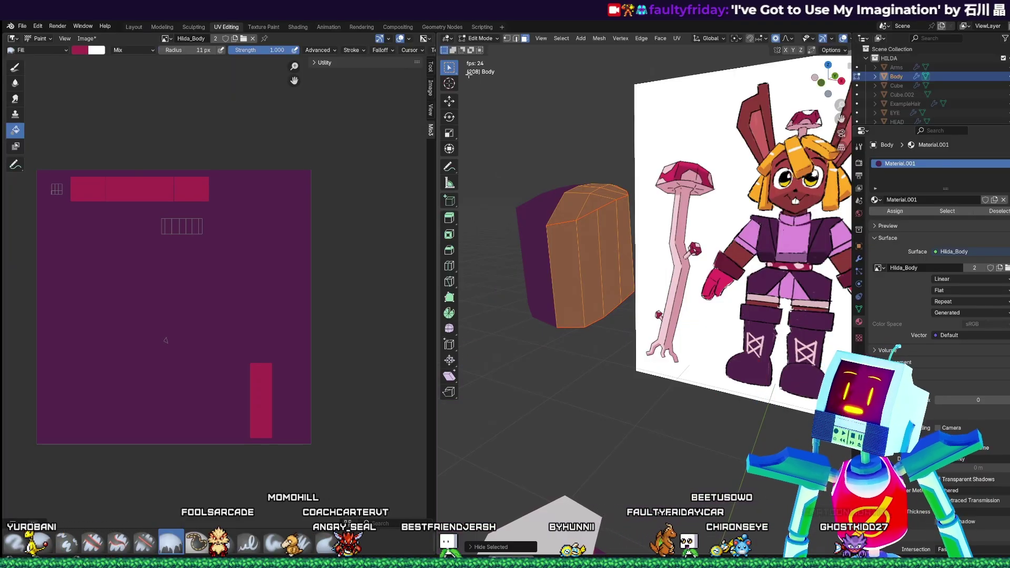
- In Texture Paint mode, fill the isolated neck with the reddish-brown skin colour #8D3A39 sampled from the character reference
{"action": "left_click", "coordinate": [479, 39]}
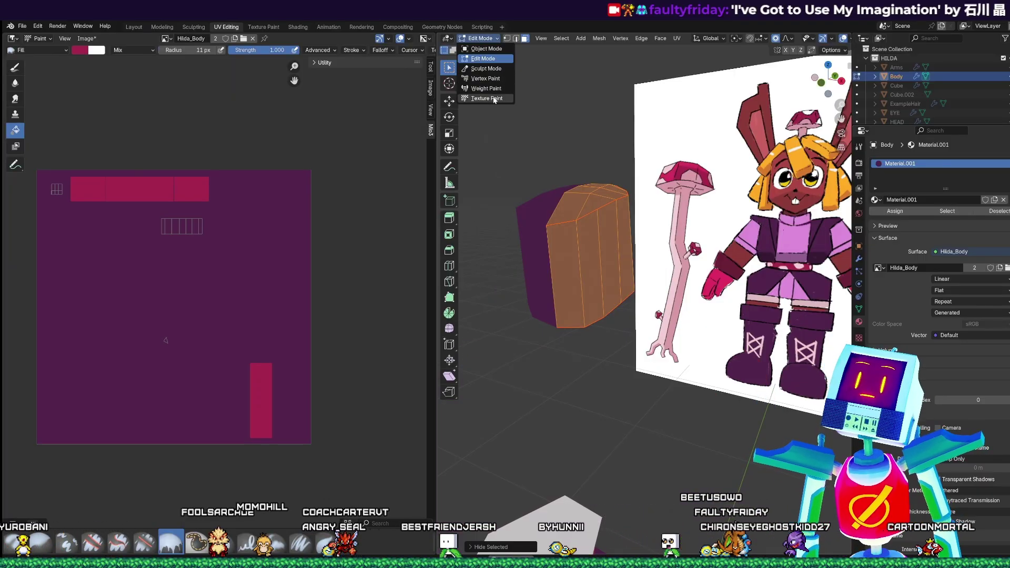
{"action": "left_click", "coordinate": [487, 98]}
{"action": "left_click", "coordinate": [513, 50]}
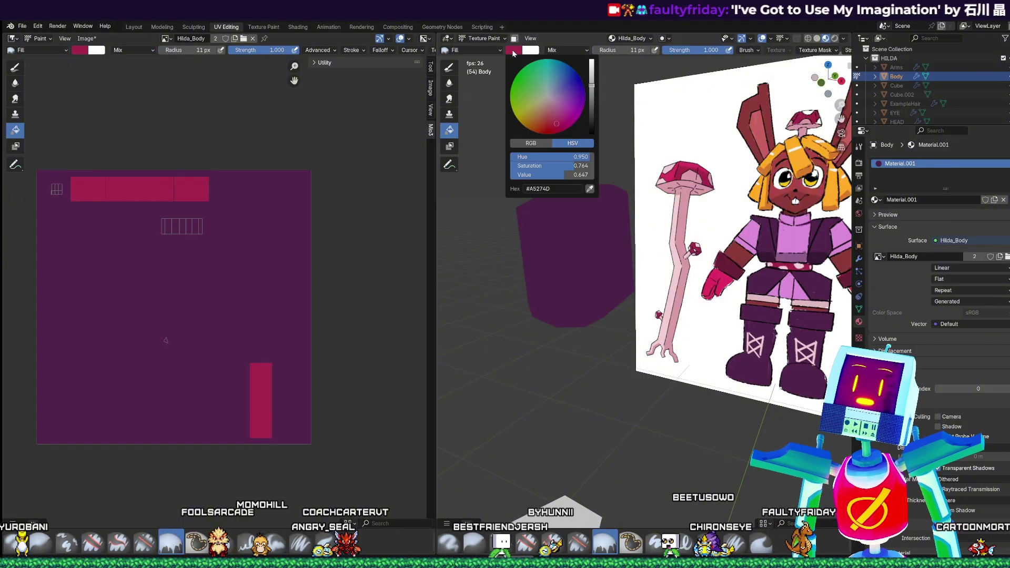
{"action": "left_click", "coordinate": [590, 188]}
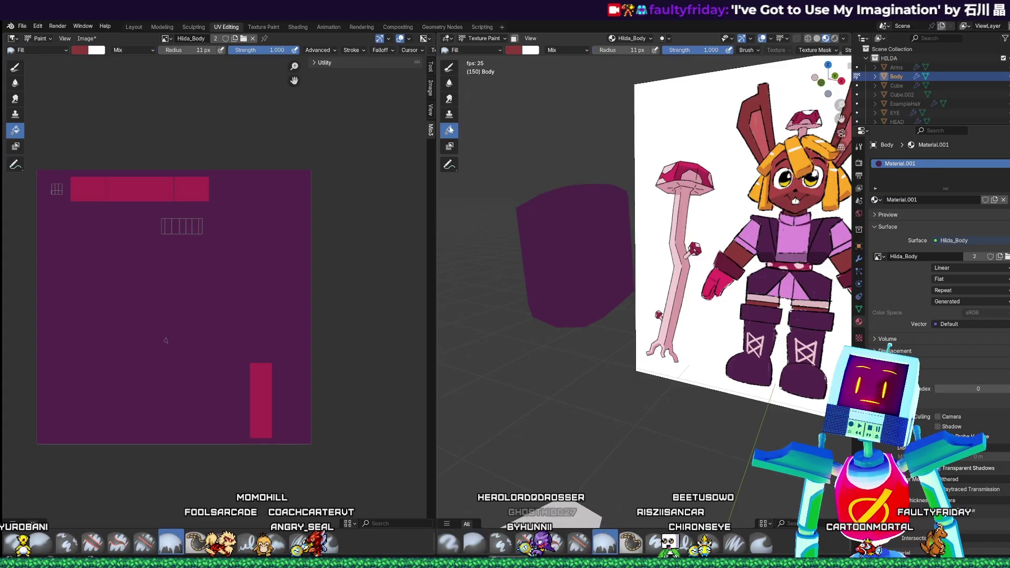
{"action": "left_click", "coordinate": [556, 230]}
{"action": "middle_click_drag", "start_coordinate": [556, 230], "coordinate": [652, 226]}
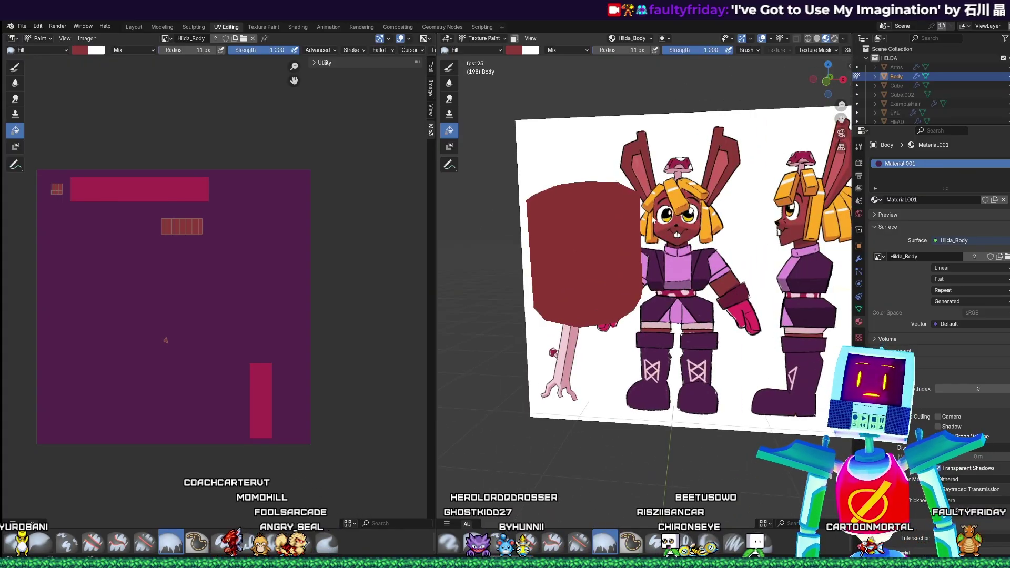
- Go back to Edit Mode and unhide the rest of the Body around the painted neck
{"action": "left_click", "coordinate": [481, 52]}
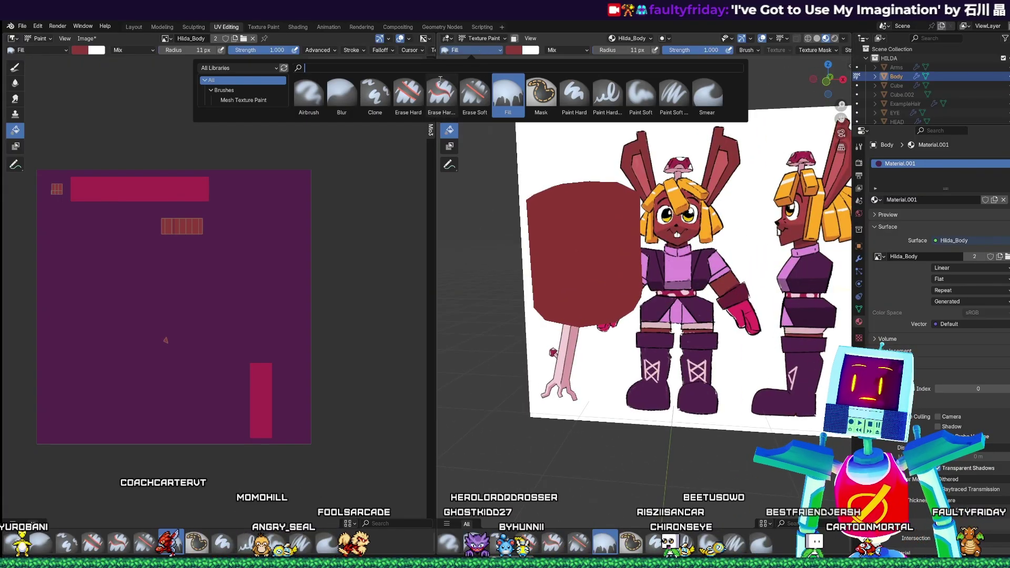
{"action": "left_click", "coordinate": [476, 38]}
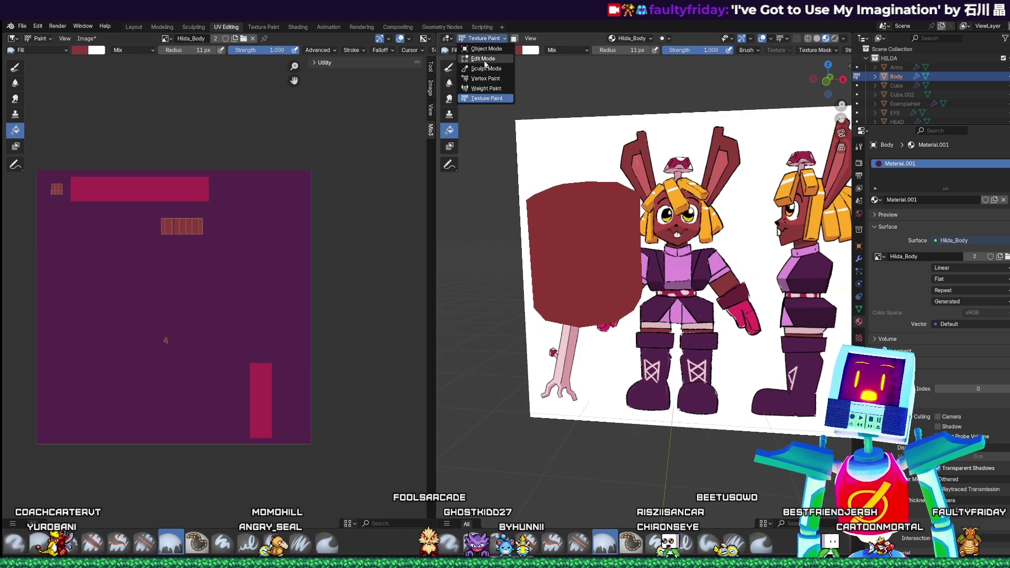
{"action": "left_click", "coordinate": [479, 62]}
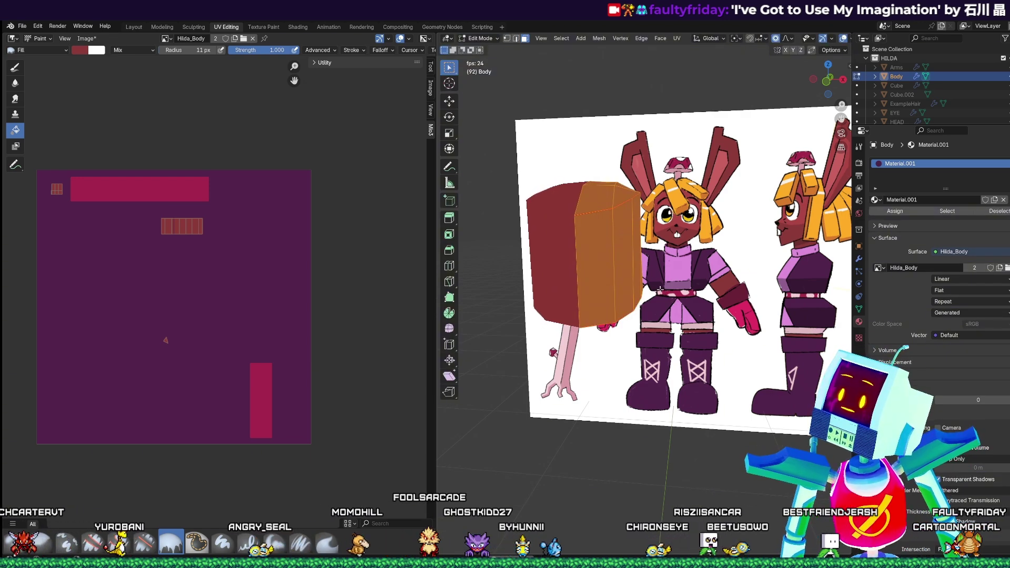
{"action": "key", "text": "alt+h"}
{"action": "scroll", "coordinate": [671, 314], "scroll_direction": "down", "scroll_amount": 3}
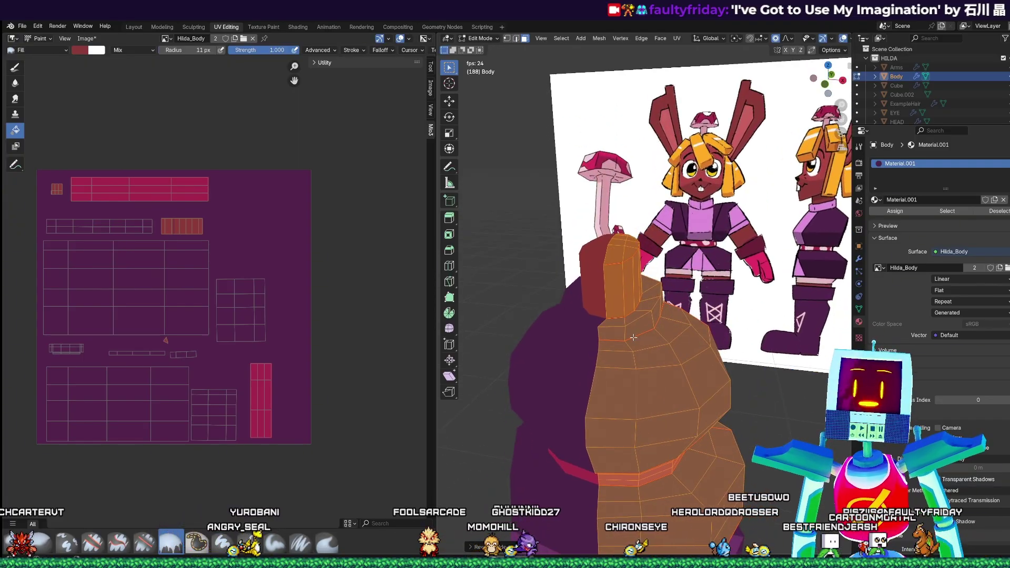
- Select the collar's face loop and add the central front column of faces on the upper torso down to the waist band
{"action": "left_click", "coordinate": [624, 331]}
{"action": "left_click", "coordinate": [626, 321], "text": "alt+shift"}
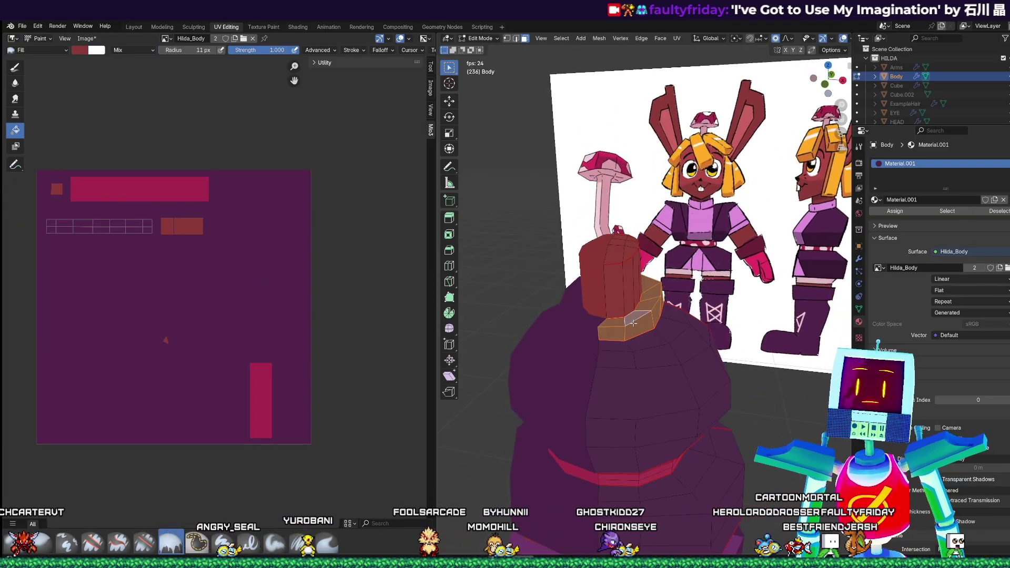
{"action": "mouse_move", "coordinate": [642, 342]}
{"action": "middle_mouse_down"}
{"action": "mouse_move", "coordinate": [637, 355]}
{"action": "mouse_move", "coordinate": [645, 327]}
{"action": "middle_mouse_up"}
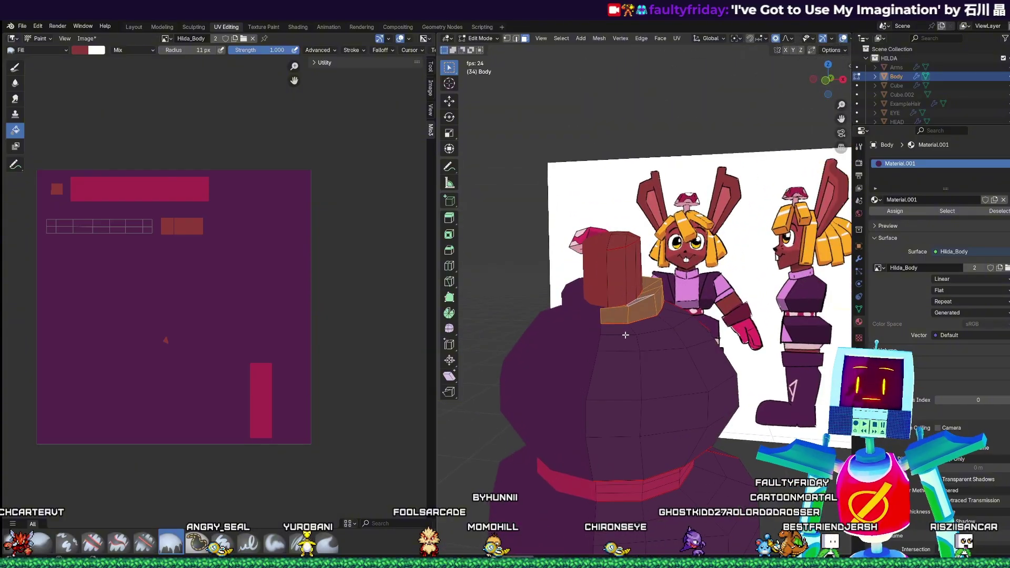
{"action": "left_click", "coordinate": [620, 360], "text": "shift"}
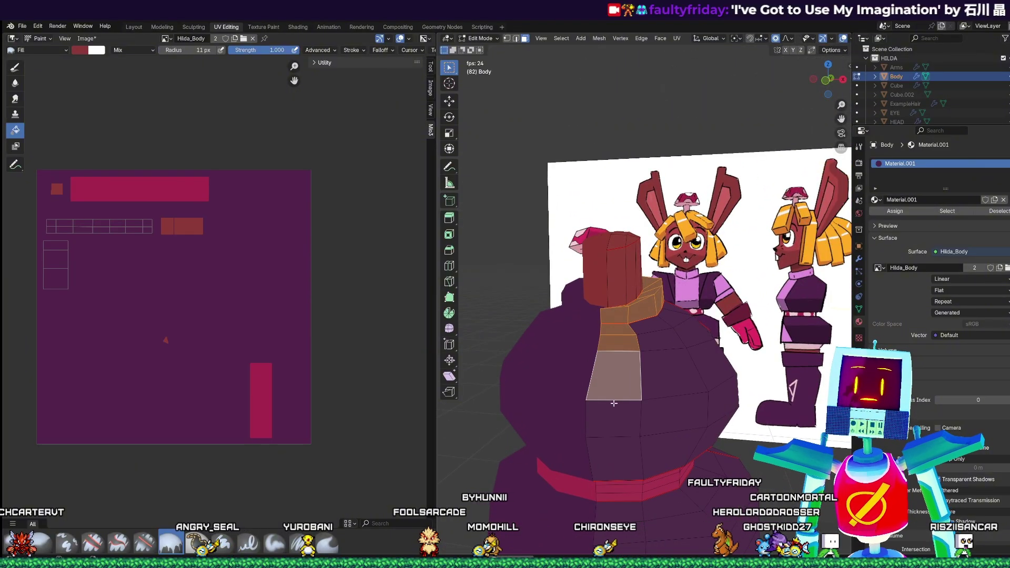
{"action": "left_click", "coordinate": [614, 404], "text": "shift"}
{"action": "left_click", "coordinate": [612, 441], "text": "shift"}
{"action": "middle_click_drag", "start_coordinate": [682, 397], "coordinate": [592, 270]}
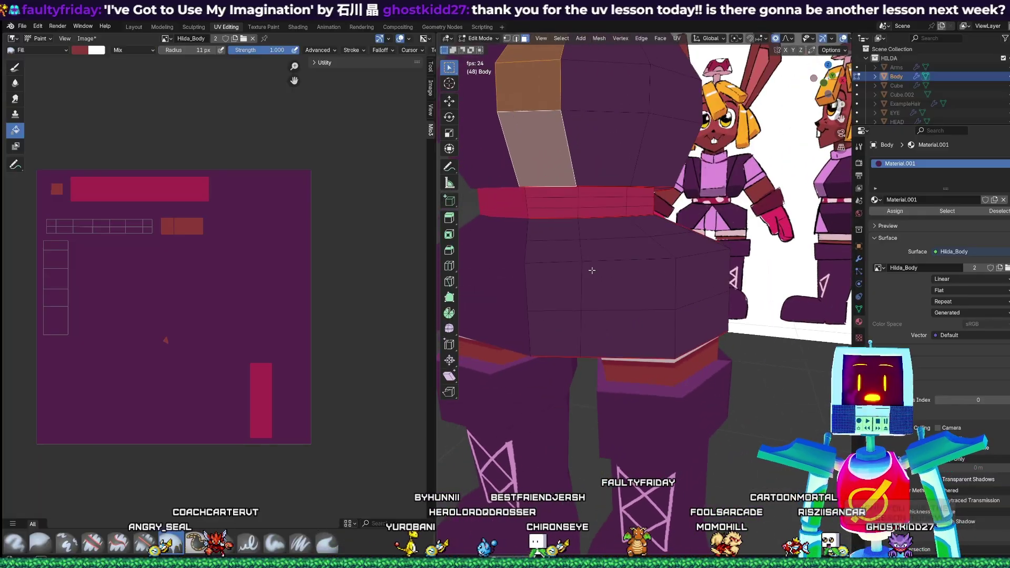
- Add the central front column of four faces below the waist band to the selection
{"action": "left_click", "coordinate": [556, 230], "text": "shift"}
{"action": "left_click", "coordinate": [555, 252], "text": "shift"}
{"action": "left_click", "coordinate": [559, 288], "text": "shift"}
{"action": "left_click", "coordinate": [555, 334], "text": "shift"}
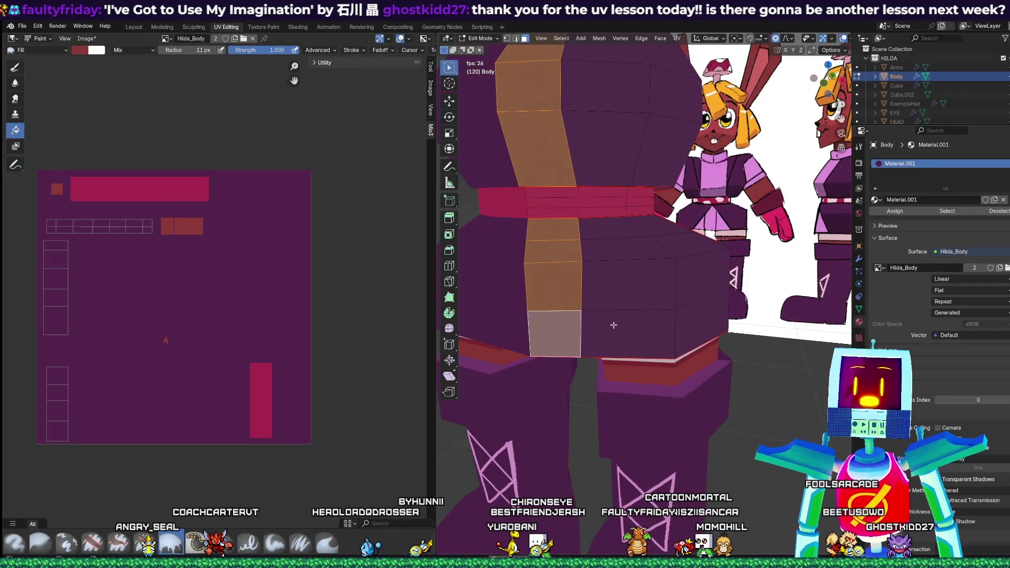
- Add the thin underside face at the bottom of the upper torso's front column, and isolate the selected collar and front faces
{"action": "middle_click_drag", "start_coordinate": [613, 326], "coordinate": [663, 319]}
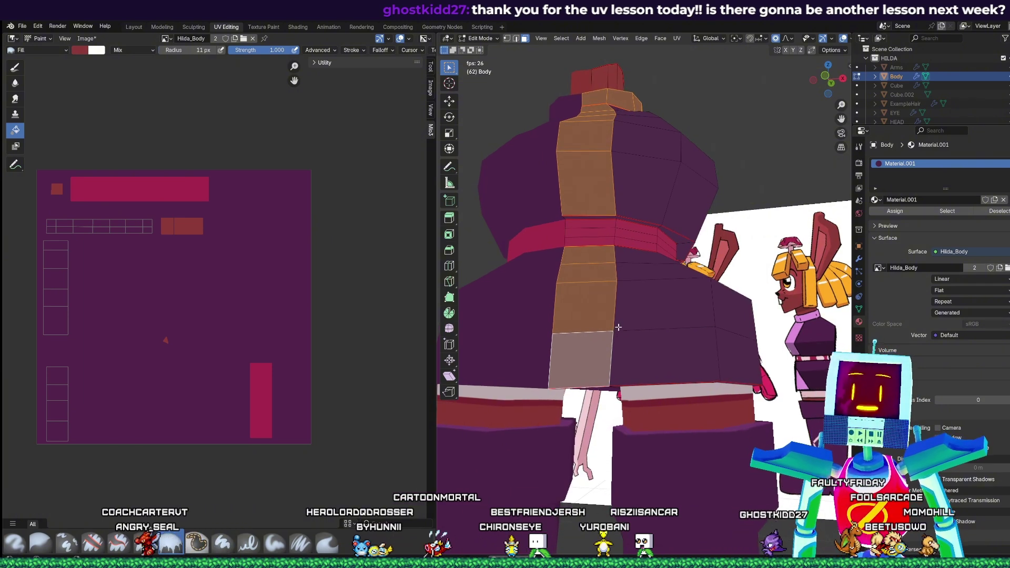
{"action": "middle_click_drag", "start_coordinate": [613, 298], "coordinate": [608, 273]}
{"action": "middle_click_drag", "start_coordinate": [593, 222], "coordinate": [595, 253]}
{"action": "scroll", "coordinate": [594, 253], "scroll_direction": "up", "scroll_amount": 1}
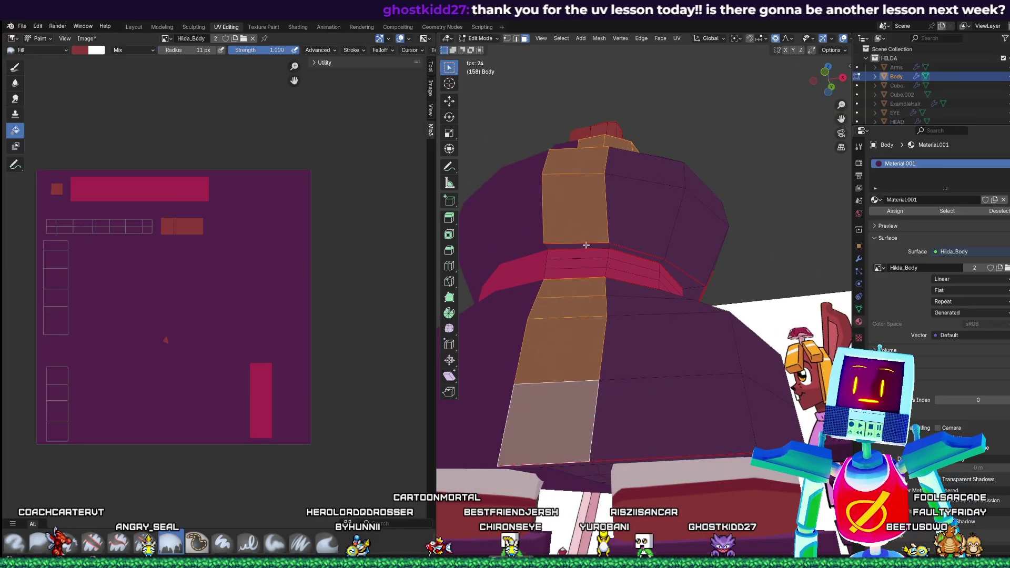
{"action": "left_click", "coordinate": [584, 244], "text": "shift"}
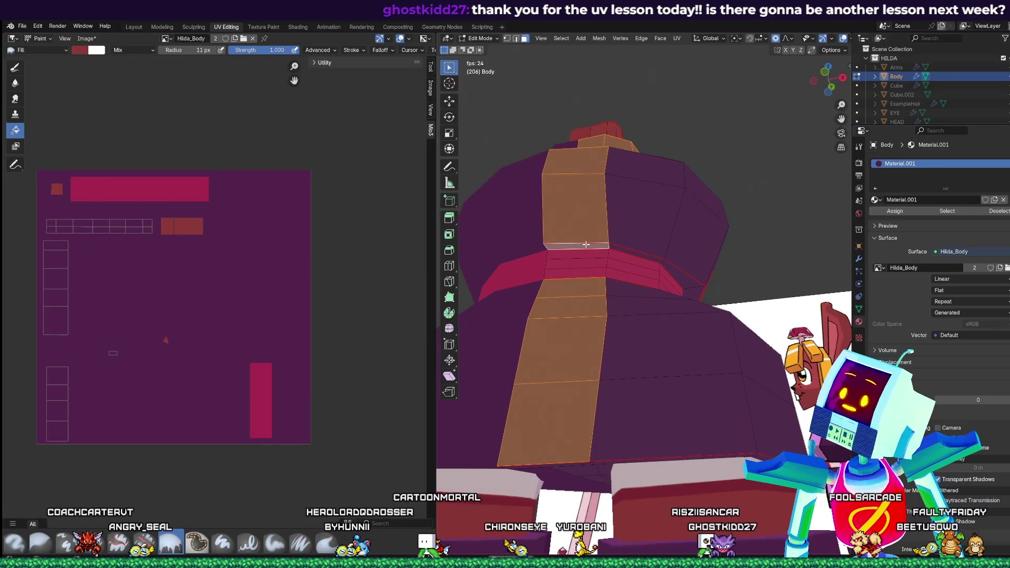
{"action": "key", "text": "alt+h"}
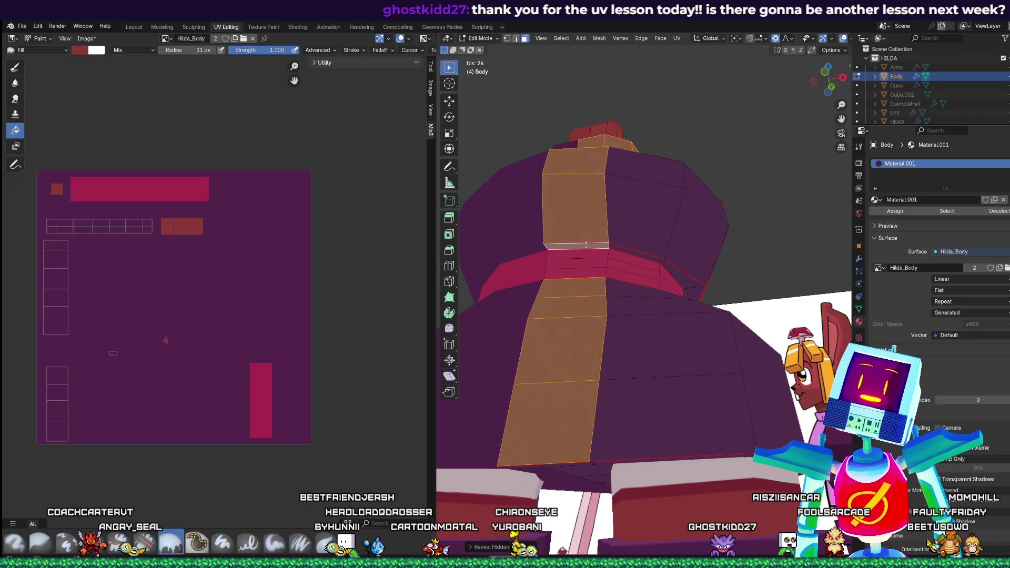
{"action": "key", "text": "shift+h"}
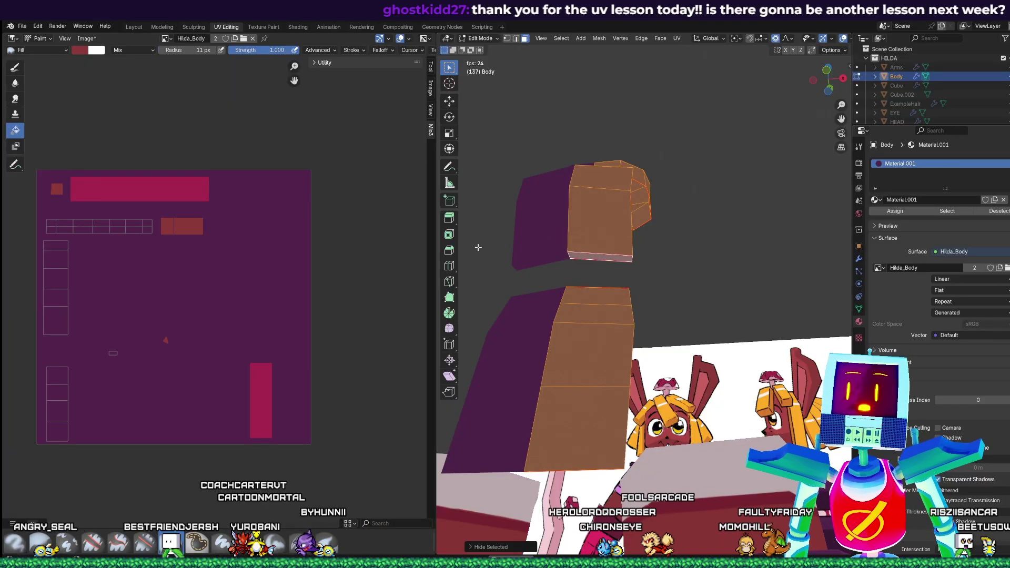
- In Texture Paint mode, sample the lilac of the reference's shirt front and fill the isolated collar and front faces with it
{"action": "left_click", "coordinate": [478, 38]}
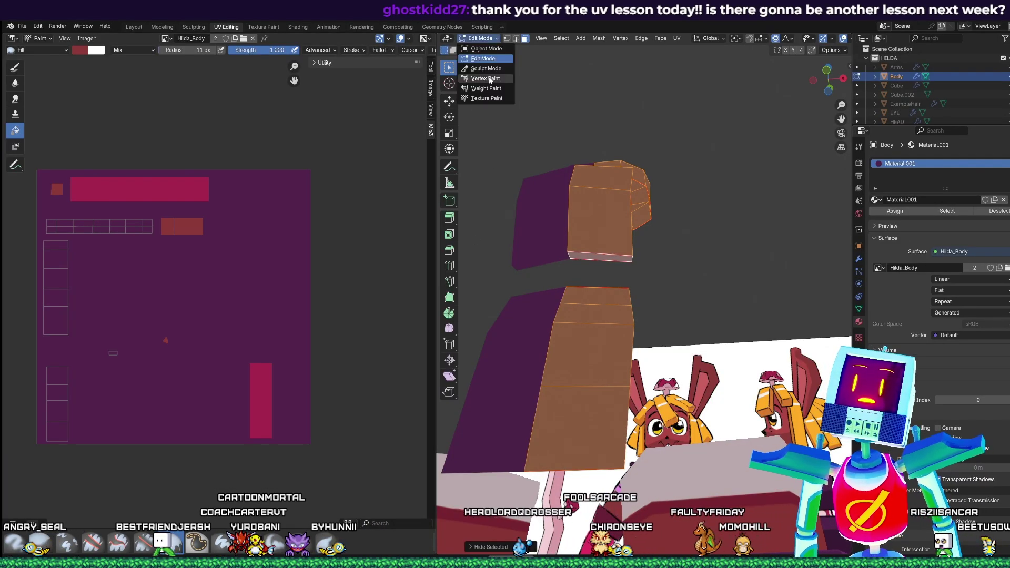
{"action": "left_click", "coordinate": [497, 99]}
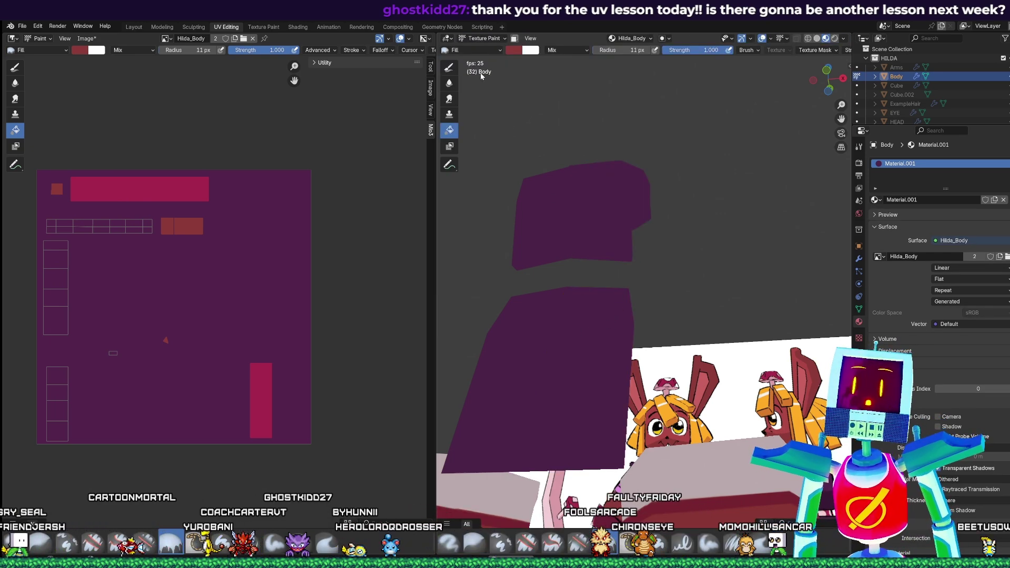
{"action": "left_click", "coordinate": [489, 49]}
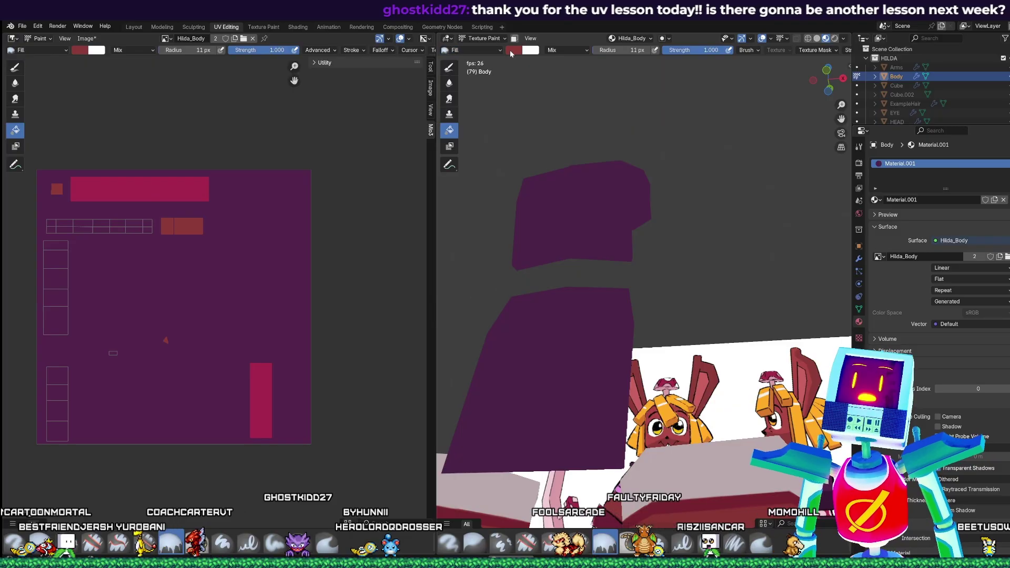
{"action": "left_click", "coordinate": [513, 50]}
{"action": "middle_click_drag", "start_coordinate": [719, 302], "coordinate": [664, 302]}
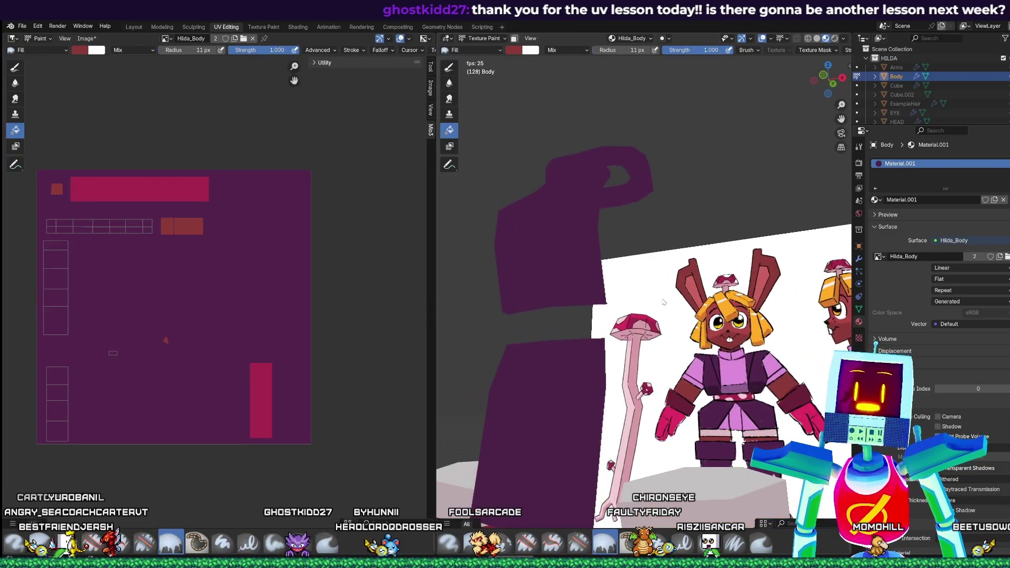
{"action": "left_click", "coordinate": [514, 50]}
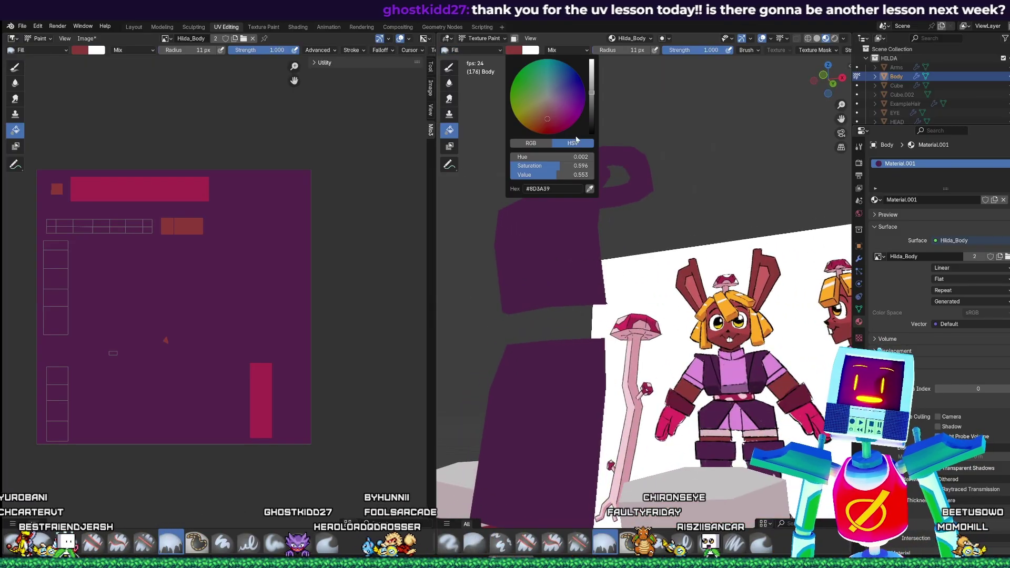
{"action": "left_click", "coordinate": [590, 190]}
{"action": "left_click", "coordinate": [742, 377]}
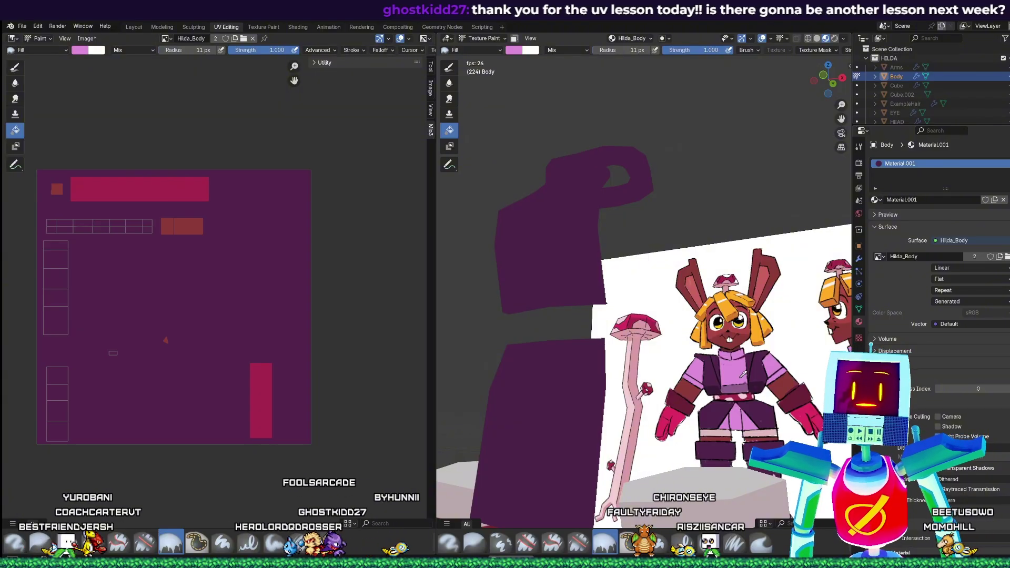
{"action": "left_click", "coordinate": [566, 398]}
{"action": "middle_click_drag", "start_coordinate": [588, 312], "coordinate": [614, 343]}
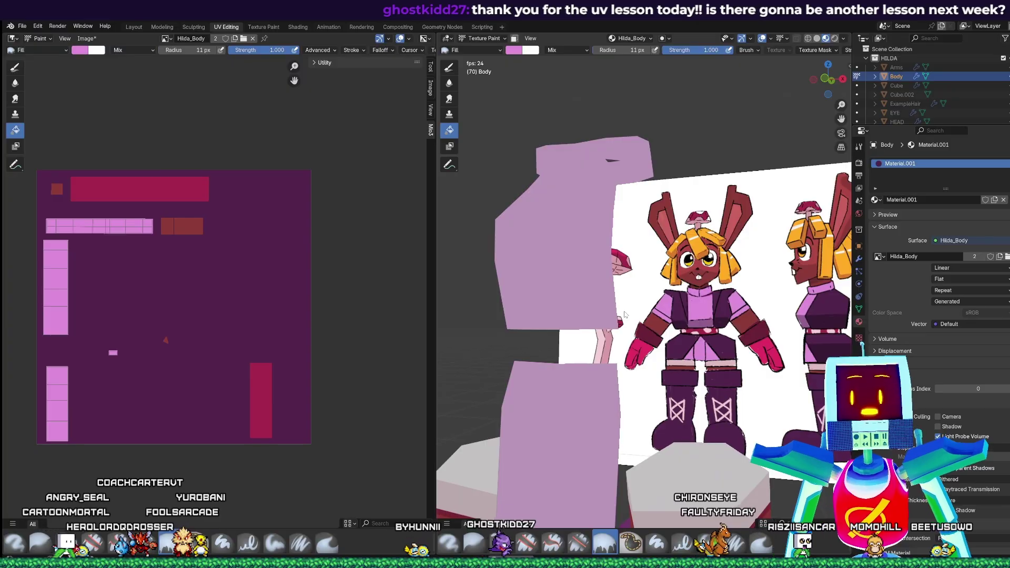
- Go back to Edit Mode and unhide the rest of the Body around the lilac collar and front
{"action": "left_click", "coordinate": [480, 38]}
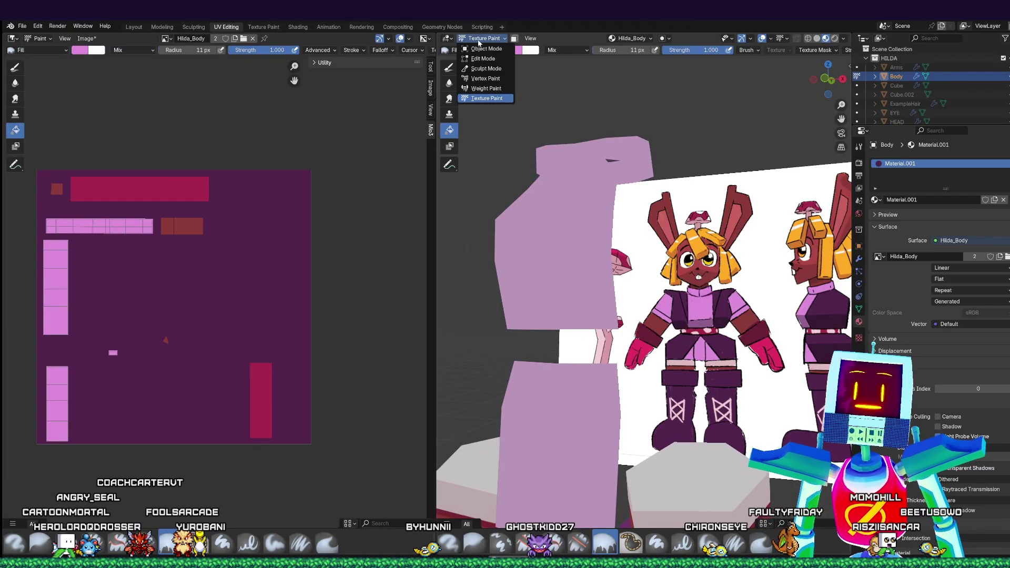
{"action": "left_click", "coordinate": [472, 98]}
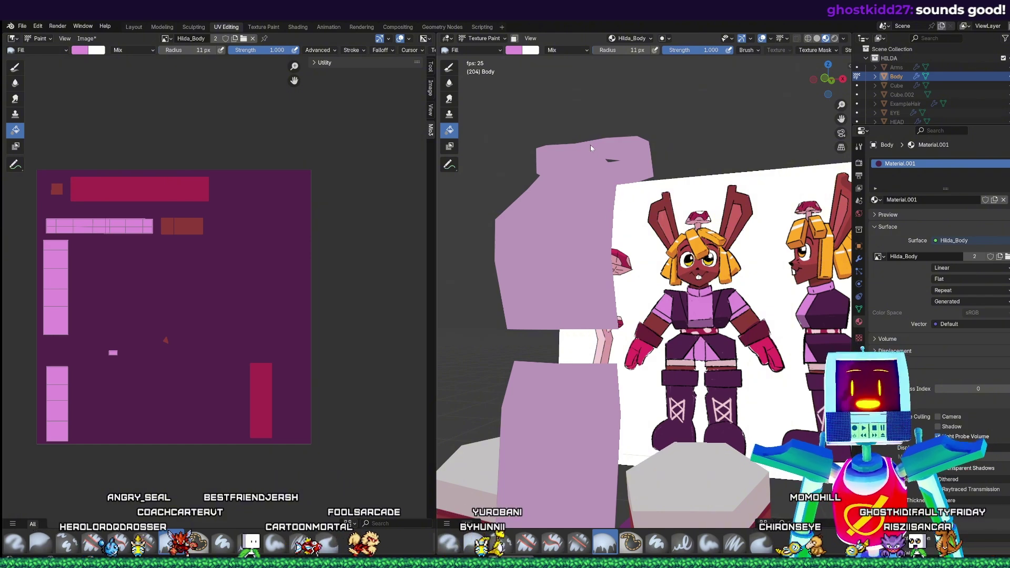
{"action": "left_click", "coordinate": [484, 39]}
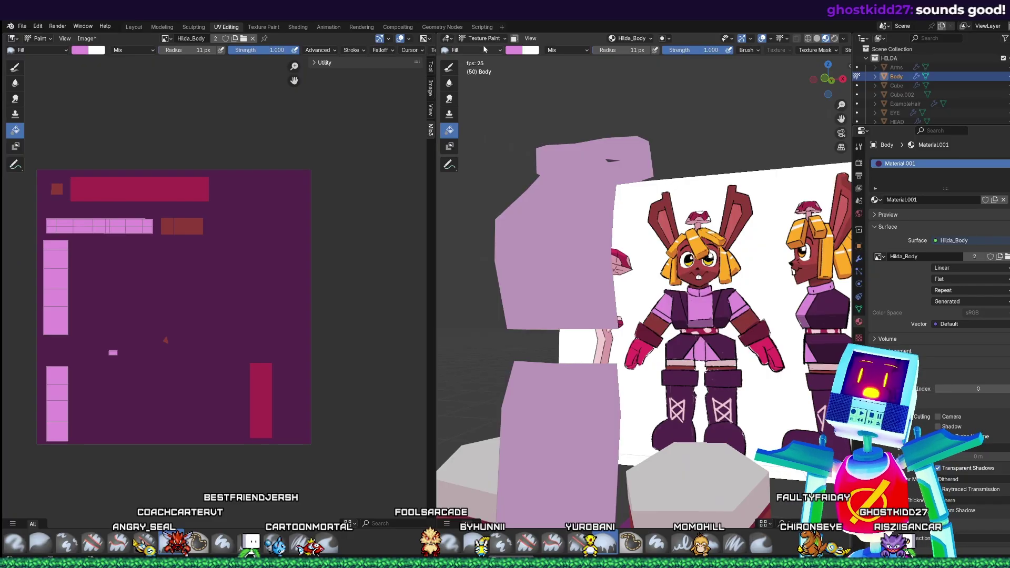
{"action": "left_click", "coordinate": [482, 41]}
{"action": "left_click", "coordinate": [484, 62]}
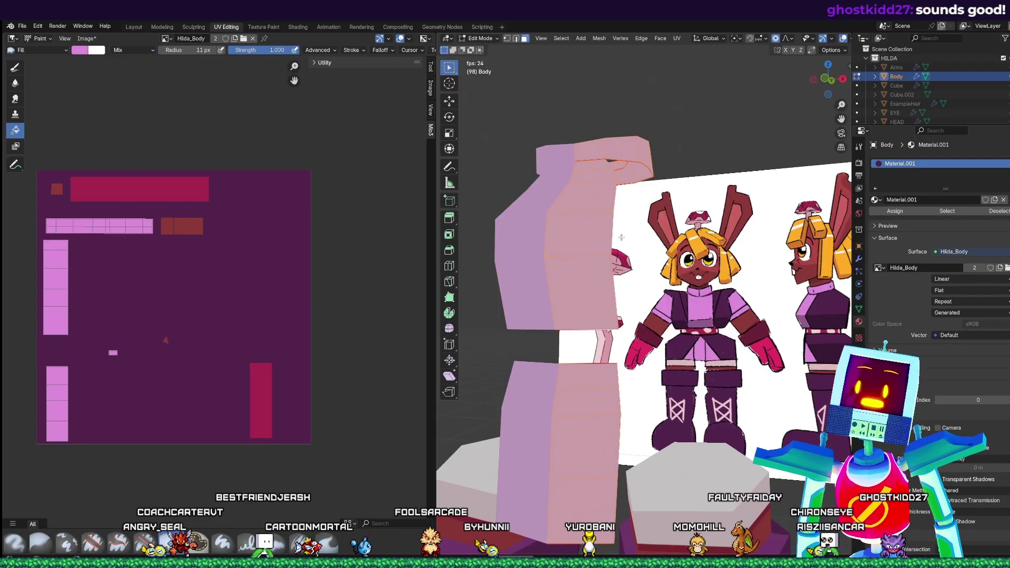
{"action": "key", "text": "alt+h"}
- Return the Body to Object Mode and examine its painted collar, front, belt and skirt against the Hilda reference
{"action": "middle_click_drag", "start_coordinate": [625, 269], "coordinate": [650, 294]}
{"action": "scroll", "coordinate": [737, 267], "scroll_direction": "down", "scroll_amount": 2}
{"action": "left_click", "coordinate": [748, 271]}
{"action": "scroll", "coordinate": [748, 270], "scroll_direction": "down", "scroll_amount": 2}
{"action": "middle_click_drag", "start_coordinate": [748, 271], "coordinate": [640, 321]}
{"action": "scroll", "coordinate": [732, 291], "scroll_direction": "up", "scroll_amount": 1}
{"action": "key", "text": "Tab"}
{"action": "scroll", "coordinate": [731, 291], "scroll_direction": "down", "scroll_amount": 2}
{"action": "scroll", "coordinate": [680, 293], "scroll_direction": "down", "scroll_amount": 3}
{"action": "scroll", "coordinate": [641, 320], "scroll_direction": "up", "scroll_amount": 1}
{"action": "middle_click_drag", "start_coordinate": [611, 352], "coordinate": [634, 289]}
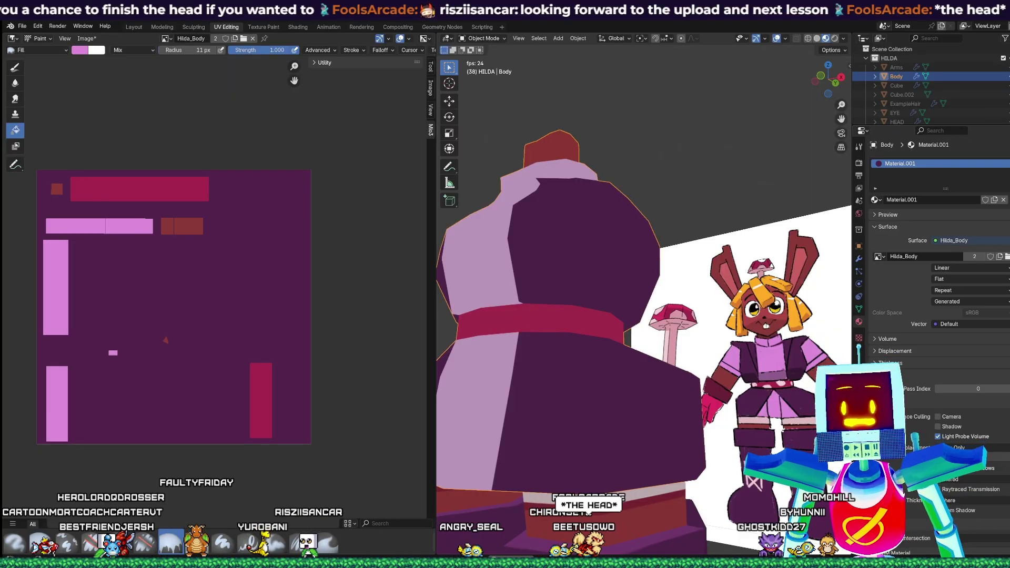
{"action": "scroll", "coordinate": [988, 105], "scroll_direction": "down", "scroll_amount": 2}
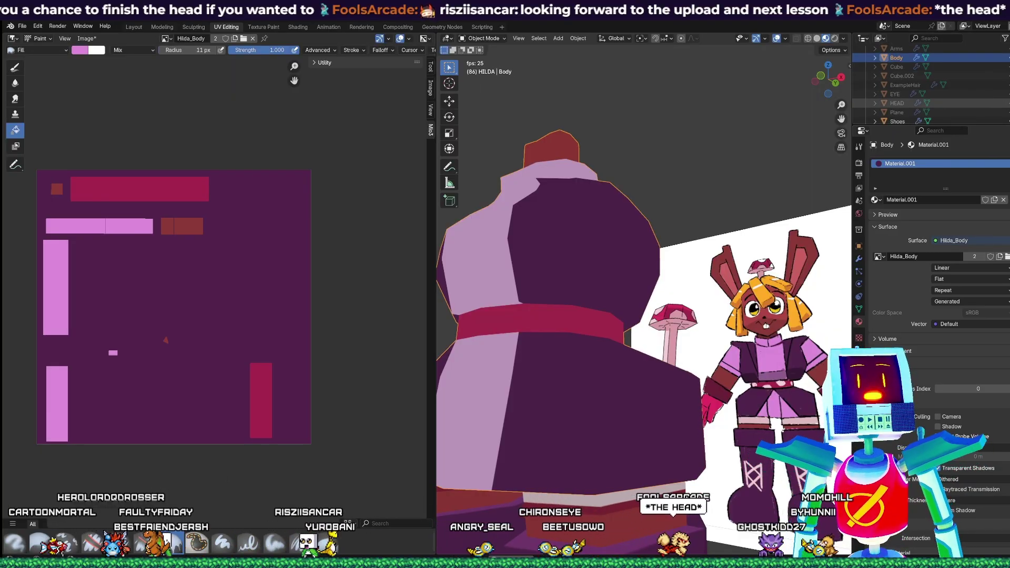
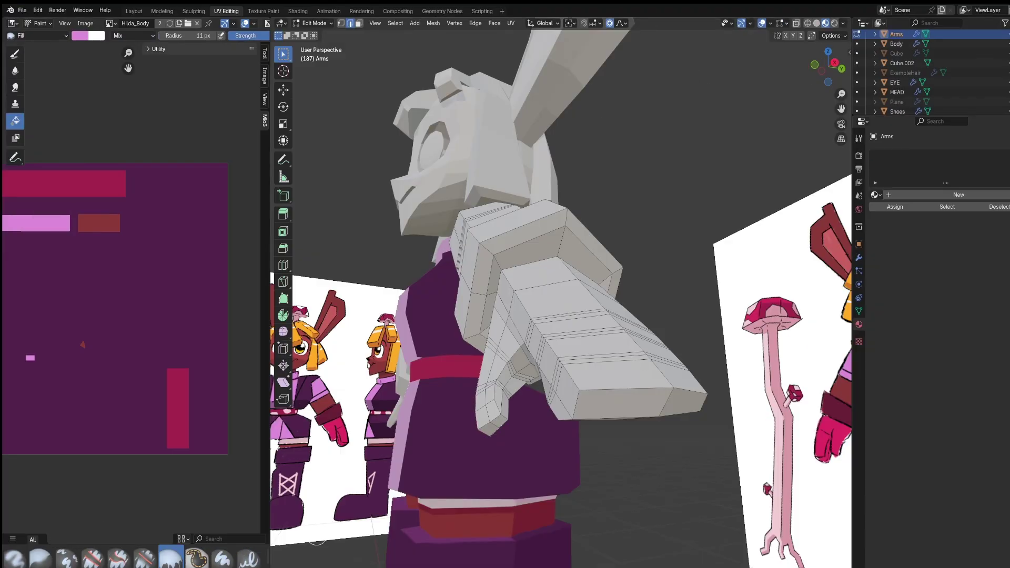
- Select an edge path on the Arms mesh around the tip of the mitten's fingers
{"action": "middle_click_drag", "start_coordinate": [473, 400], "coordinate": [499, 446]}
{"action": "scroll", "coordinate": [514, 433], "scroll_direction": "up", "scroll_amount": 5}
{"action": "scroll", "coordinate": [513, 433], "scroll_direction": "down", "scroll_amount": 1}
{"action": "scroll", "coordinate": [412, 527], "scroll_direction": "down", "scroll_amount": 3}
{"action": "middle_click_drag", "start_coordinate": [411, 527], "coordinate": [589, 326], "text": "shift"}
{"action": "left_click", "coordinate": [534, 343], "text": "ctrl+shift"}
{"action": "scroll", "coordinate": [589, 326], "scroll_direction": "up", "scroll_amount": 2}
{"action": "middle_click_drag", "start_coordinate": [590, 326], "coordinate": [665, 280], "text": "shift"}
{"action": "left_click", "coordinate": [437, 277], "text": "shift"}
{"action": "middle_click_drag", "start_coordinate": [405, 304], "coordinate": [662, 326]}
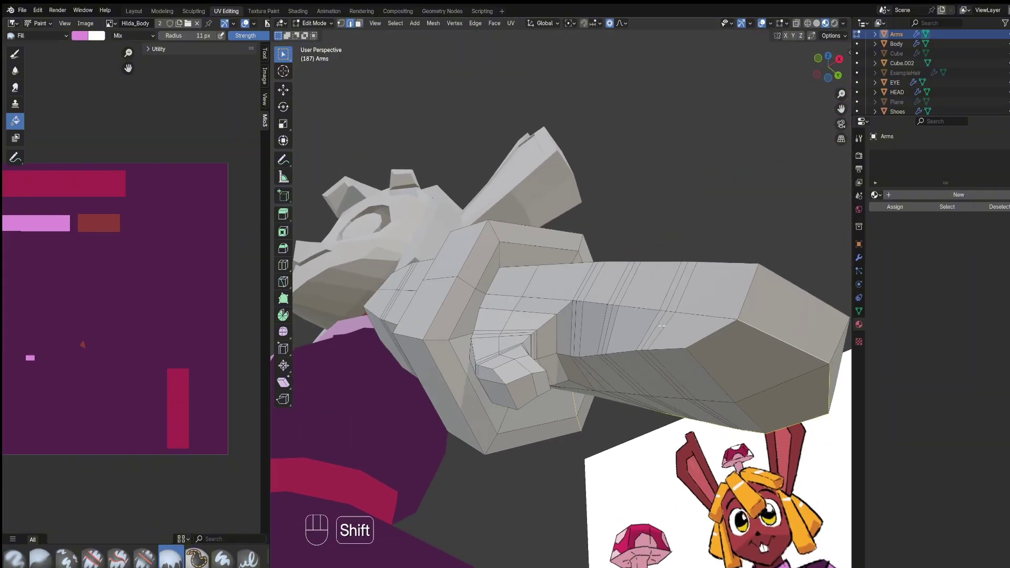
- Extend the edge selection along the sides of the hand towards the cuff and thumb, and mark the edges as seams
{"action": "left_click", "coordinate": [620, 351], "text": "shift"}
{"action": "left_click", "coordinate": [603, 354], "text": "shift"}
{"action": "scroll", "coordinate": [603, 352], "scroll_direction": "up", "scroll_amount": 2}
{"action": "middle_click_drag", "start_coordinate": [604, 352], "coordinate": [649, 343], "text": "shift"}
{"action": "scroll", "coordinate": [597, 299], "scroll_direction": "down", "scroll_amount": 2}
{"action": "left_click", "coordinate": [445, 435], "text": "ctrl+shift"}
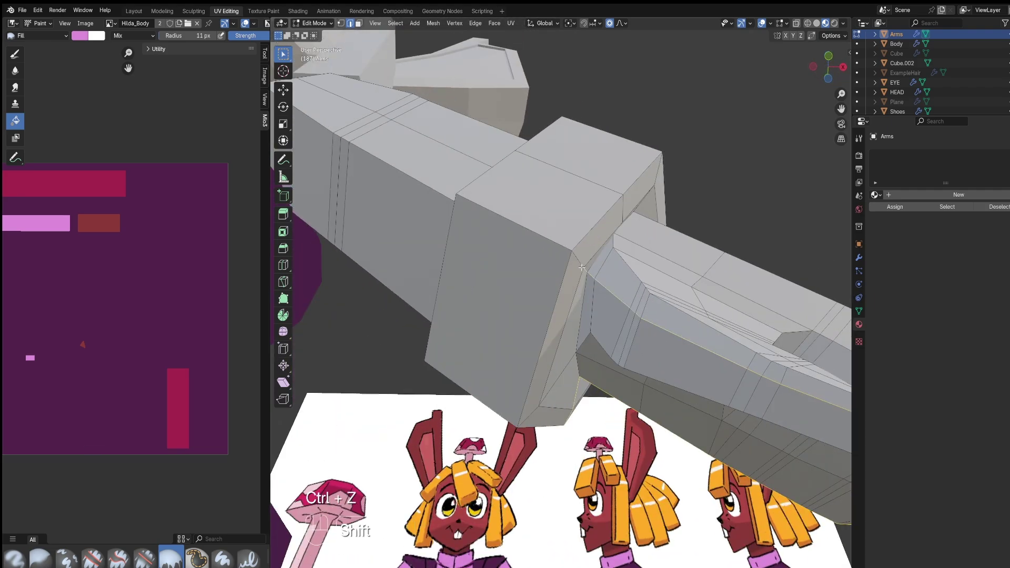
{"action": "middle_click_drag", "start_coordinate": [582, 267], "coordinate": [605, 422]}
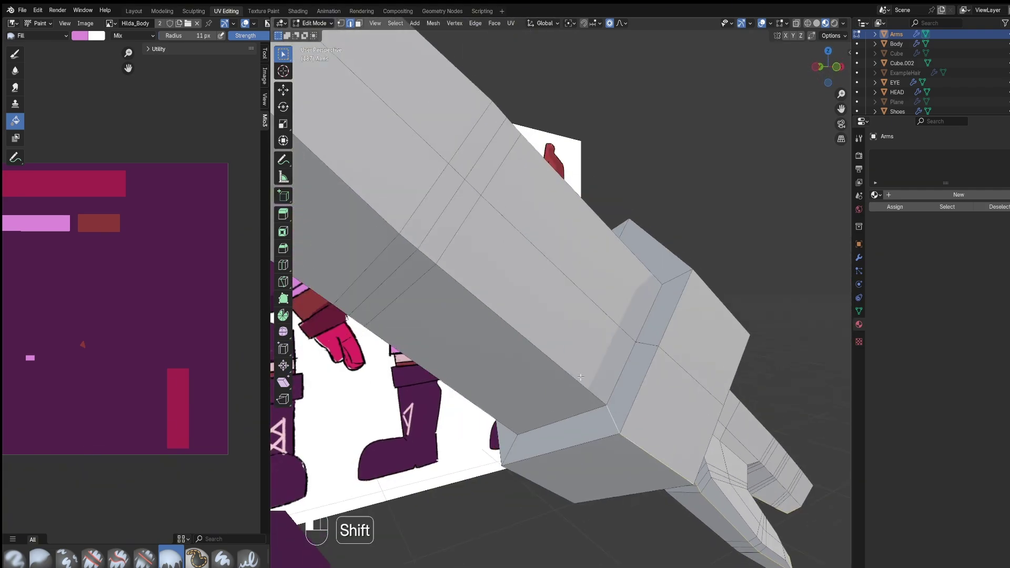
{"action": "middle_click_drag", "start_coordinate": [581, 378], "coordinate": [494, 388], "text": "shift"}
{"action": "middle_click_drag", "start_coordinate": [469, 307], "coordinate": [589, 362]}
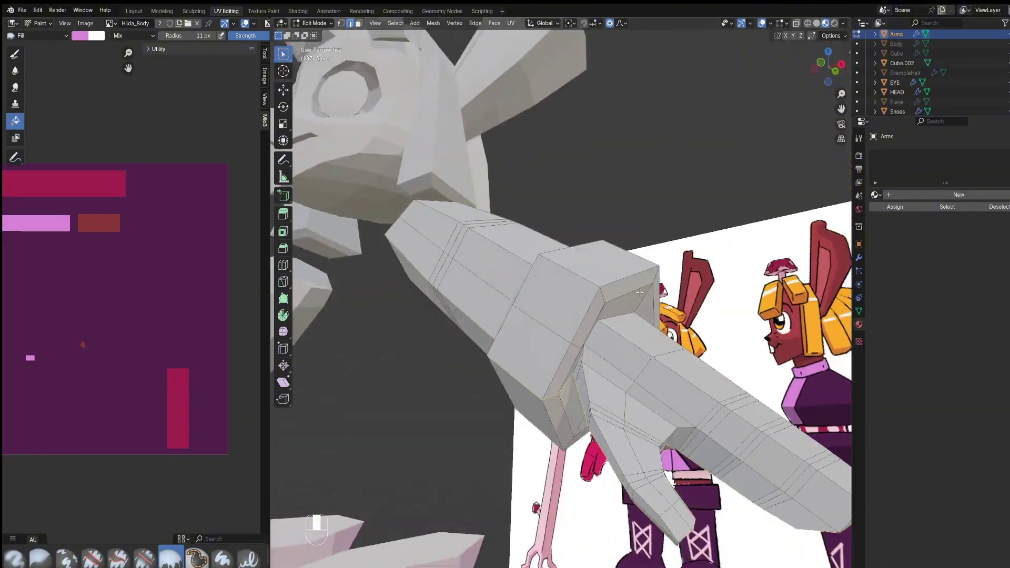
{"action": "right_click", "coordinate": [589, 361]}
{"action": "left_click", "coordinate": [581, 456]}
- Select the whole Arms mesh, widen the UV view and unwrap the mesh
{"action": "key", "text": "a"}
{"action": "middle_click_drag", "start_coordinate": [584, 453], "coordinate": [411, 379]}
{"action": "left_click_drag", "start_coordinate": [270, 353], "coordinate": [395, 351]}
{"action": "middle_click_drag", "start_coordinate": [416, 347], "coordinate": [568, 355]}
{"action": "key", "text": "u"}
{"action": "mouse_move", "coordinate": [571, 354]}
{"action": "left_click", "coordinate": [653, 354]}
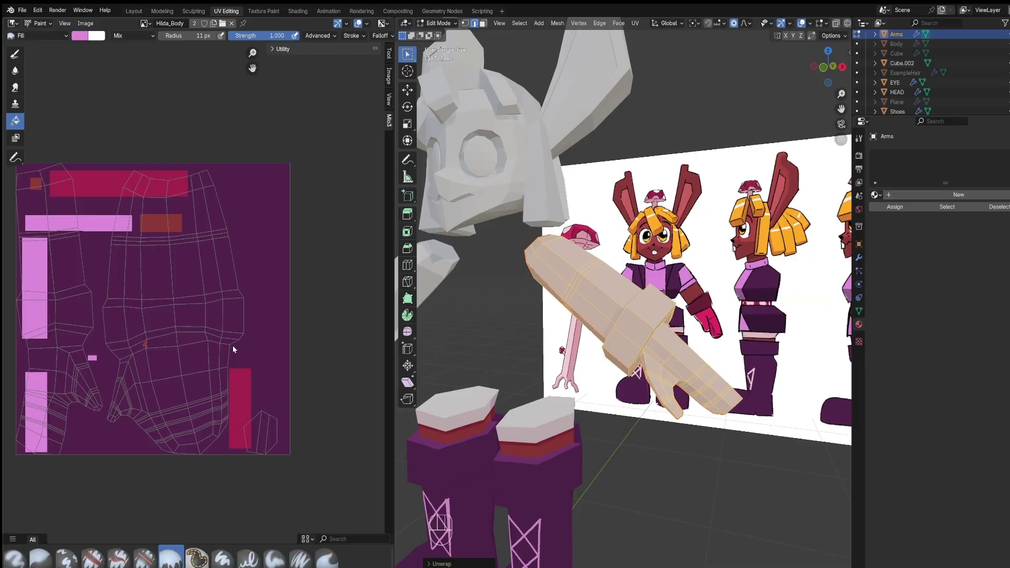
- Create a new material for the Arms and delete its default shader node in the Shading workspace
{"action": "left_click", "coordinate": [955, 194]}
{"action": "left_click", "coordinate": [298, 11]}
{"action": "left_click", "coordinate": [526, 464]}
{"action": "key", "text": "x"}
- Add an Image Texture node feeding the material's Surface and create a new 1024 x 1024 px image named Hilda_Arms in it
{"action": "right_click", "coordinate": [518, 463]}
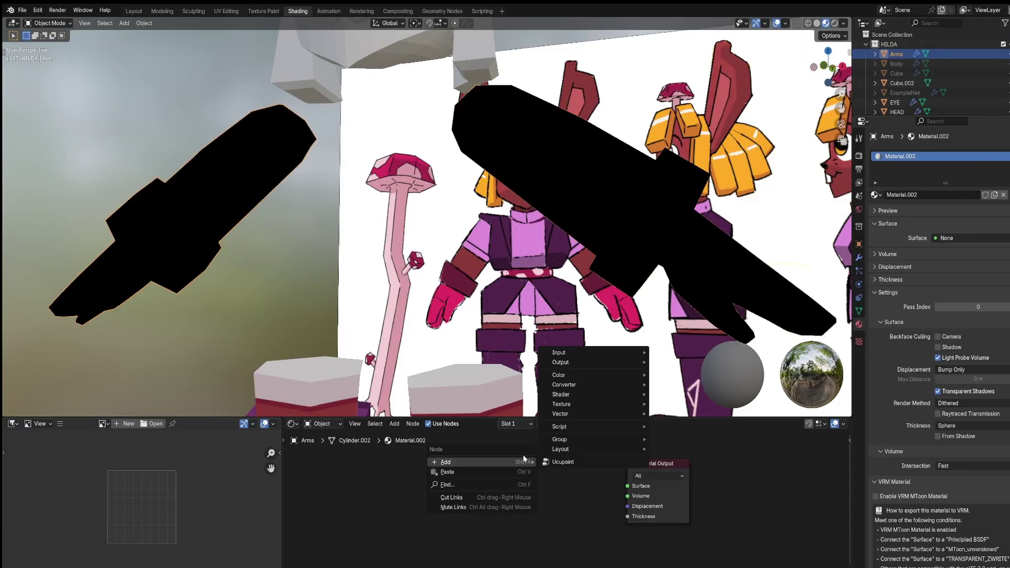
{"action": "key", "text": "shift+a"}
{"action": "left_click", "coordinate": [577, 457]}
{"action": "left_click", "coordinate": [606, 470]}
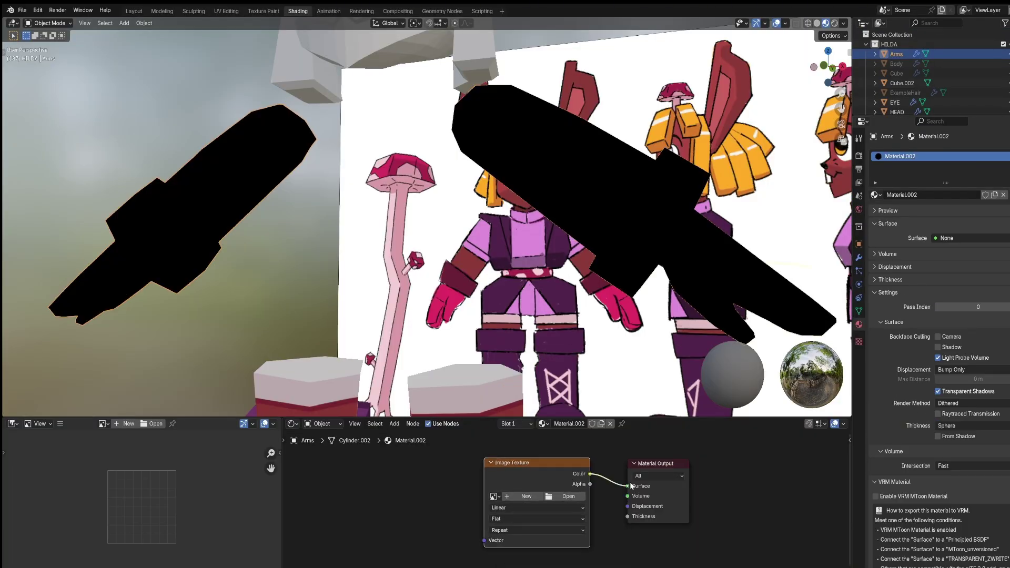
{"action": "left_click", "coordinate": [513, 498]}
{"action": "type", "text": "Hilda_Arms"}
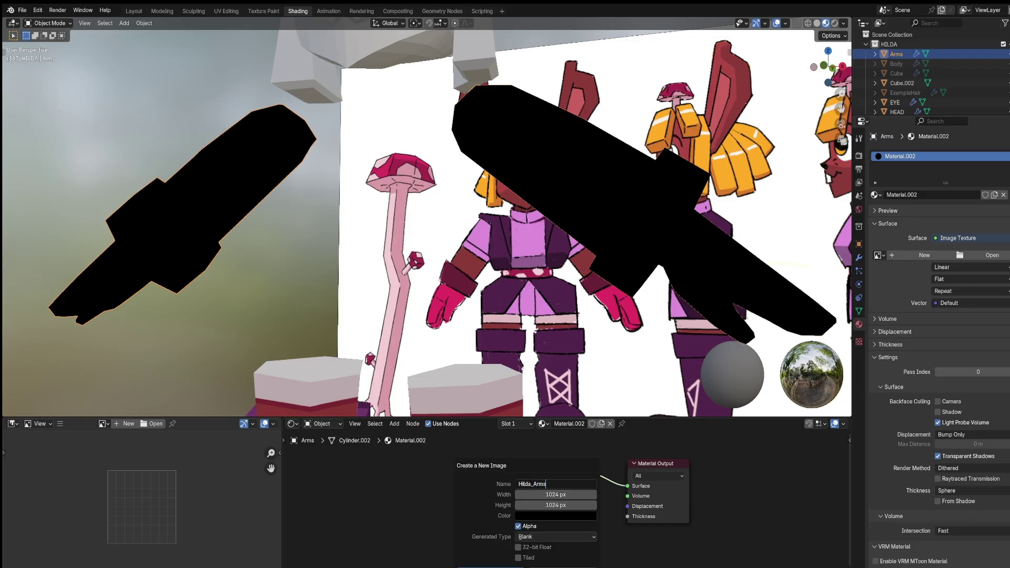
{"action": "left_click", "coordinate": [489, 567]}
- Go to the Texture Paint workspace, put the Arms in Edit Mode and select all of the UVs
{"action": "left_click", "coordinate": [264, 11]}
{"action": "middle_click_drag", "start_coordinate": [684, 263], "coordinate": [655, 290]}
{"action": "key", "text": "Tab"}
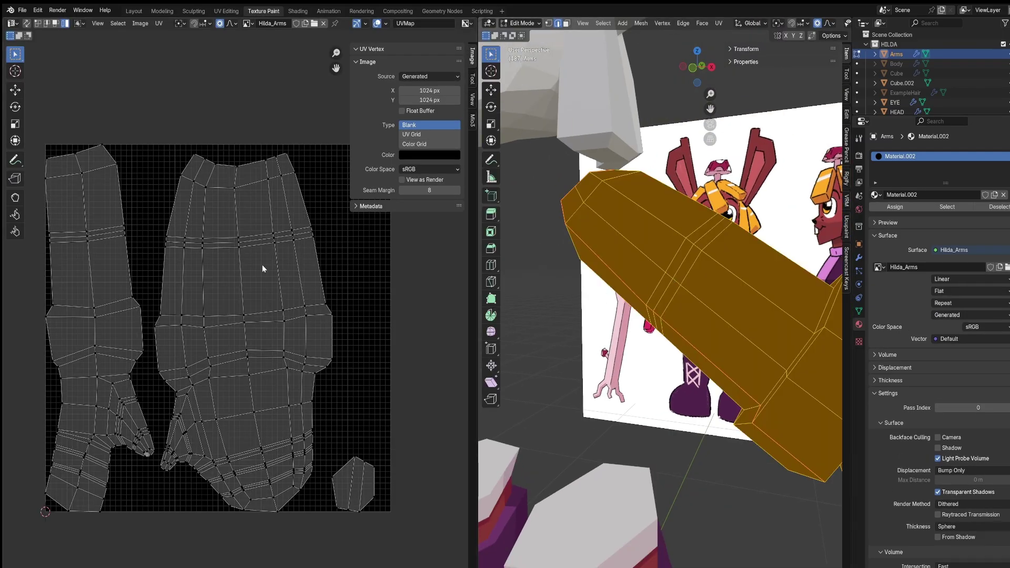
{"action": "key", "text": "a"}
- Try to Gridify the arm's UV islands with Mio3 UV and reposition the large island
{"action": "left_click", "coordinate": [471, 119]}
{"action": "left_click", "coordinate": [367, 50]}
{"action": "left_click", "coordinate": [384, 98]}
{"action": "left_click", "coordinate": [197, 253]}
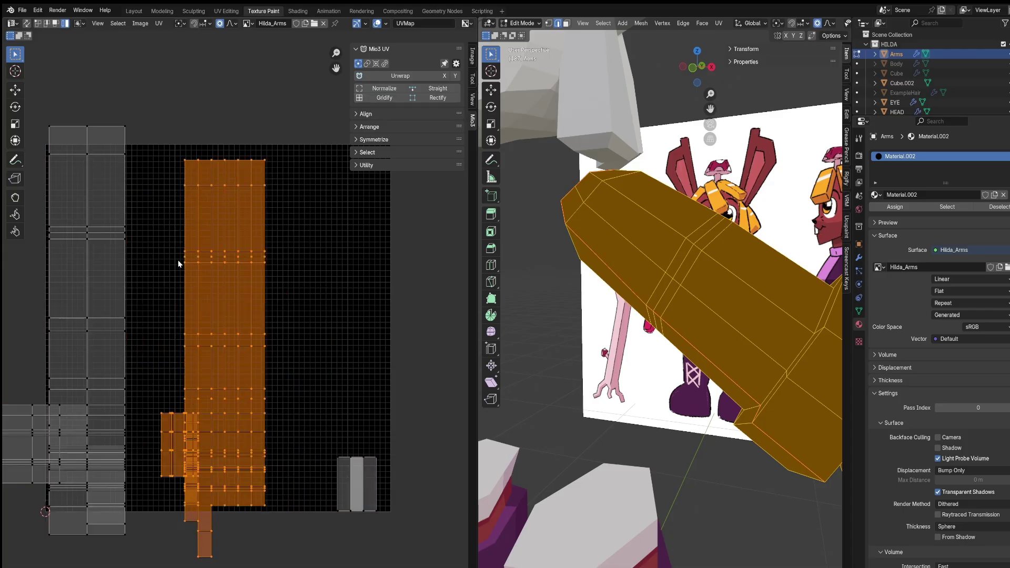
{"action": "key", "text": "g"}
{"action": "left_click", "coordinate": [221, 259]}
{"action": "key", "text": "ctrl+z"}
{"action": "key", "text": "ctrl+z"}
{"action": "key", "text": "ctrl+z"}
- Examine the large arm island and the small end-cap island in the UV layout against the Arms mesh
{"action": "left_click", "coordinate": [253, 287]}
{"action": "scroll", "coordinate": [236, 290], "scroll_direction": "up", "scroll_amount": 2}
{"action": "middle_click_drag", "start_coordinate": [234, 410], "coordinate": [153, 324]}
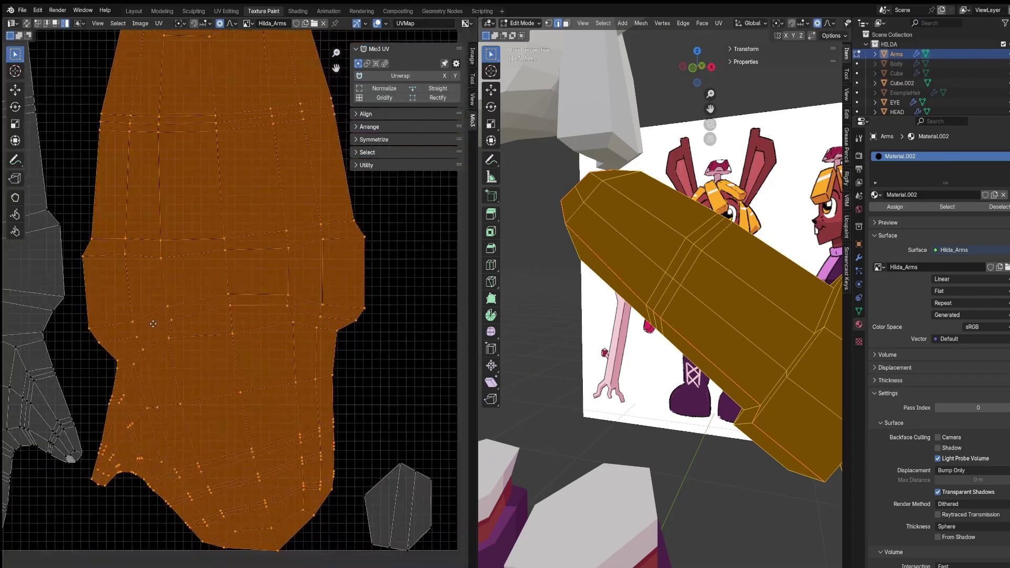
{"action": "left_click", "coordinate": [399, 505]}
{"action": "middle_click_drag", "start_coordinate": [392, 396], "coordinate": [350, 394]}
{"action": "middle_click_drag", "start_coordinate": [505, 337], "coordinate": [531, 326]}
{"action": "middle_click_drag", "start_coordinate": [305, 289], "coordinate": [398, 326]}
{"action": "scroll", "coordinate": [575, 323], "scroll_direction": "down", "scroll_amount": 3}
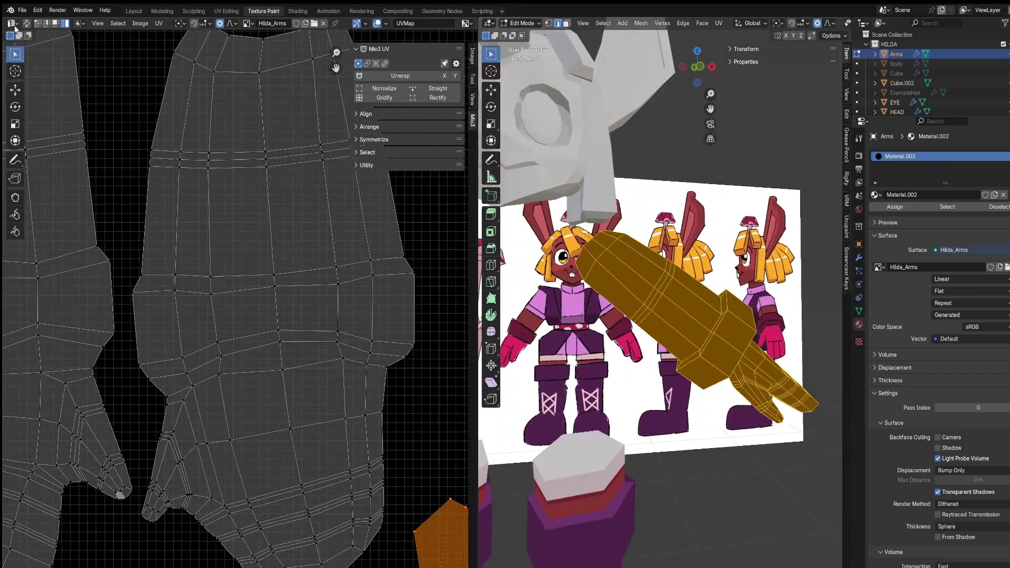
{"action": "left_click", "coordinate": [13, 24]}
{"action": "left_click", "coordinate": [40, 60]}
{"action": "scroll", "coordinate": [172, 129], "scroll_direction": "down", "scroll_amount": 4}
{"action": "left_click", "coordinate": [14, 24]}
{"action": "left_click", "coordinate": [40, 69]}
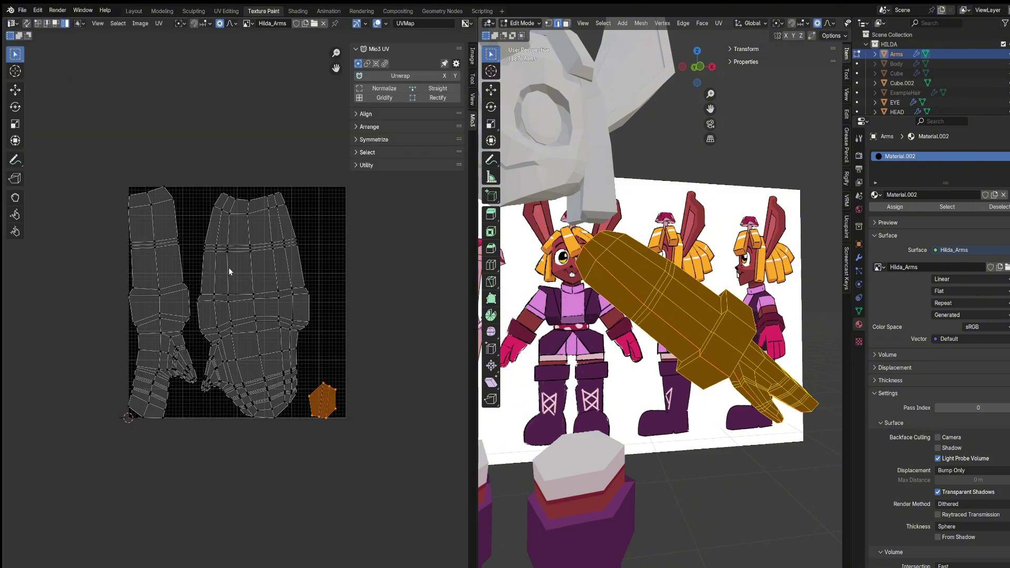
- Scale all of the arm's UV islands down and position them inside the image bounds
{"action": "key", "text": "a"}
{"action": "key", "text": "s"}
{"action": "left_click", "coordinate": [235, 265]}
{"action": "key", "text": "s"}
{"action": "left_click", "coordinate": [245, 259]}
{"action": "key", "text": "g"}
{"action": "left_click", "coordinate": [229, 283]}
- Select the edge loops at both ends of the arm's cuff and mark them as seams, widening the 3D view
{"action": "middle_click_drag", "start_coordinate": [675, 282], "coordinate": [684, 350]}
{"action": "left_click", "coordinate": [658, 372]}
{"action": "right_click", "coordinate": [607, 486]}
{"action": "left_click", "coordinate": [606, 477]}
{"action": "left_click_drag", "start_coordinate": [850, 53], "coordinate": [949, 53]}
{"action": "middle_click_drag", "start_coordinate": [721, 384], "coordinate": [778, 397]}
{"action": "left_click", "coordinate": [791, 297], "text": "shift"}
{"action": "right_click", "coordinate": [652, 432]}
{"action": "left_click", "coordinate": [653, 432]}
- Select the whole Arms mesh and unwrap it again using the added cuff seams
{"action": "key", "text": "a"}
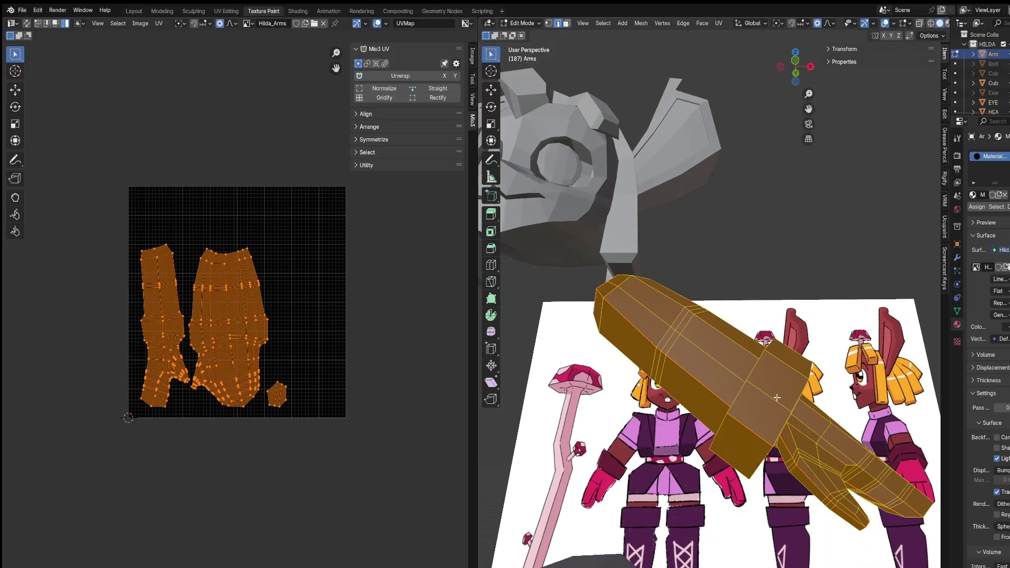
{"action": "right_click", "coordinate": [732, 384]}
{"action": "key", "text": "u"}
{"action": "left_click", "coordinate": [689, 322]}
- Scale down the two hand islands and move the small end-cap island to the upper-right corner of the UV space
{"action": "left_click", "coordinate": [335, 295]}
{"action": "left_click", "coordinate": [288, 301]}
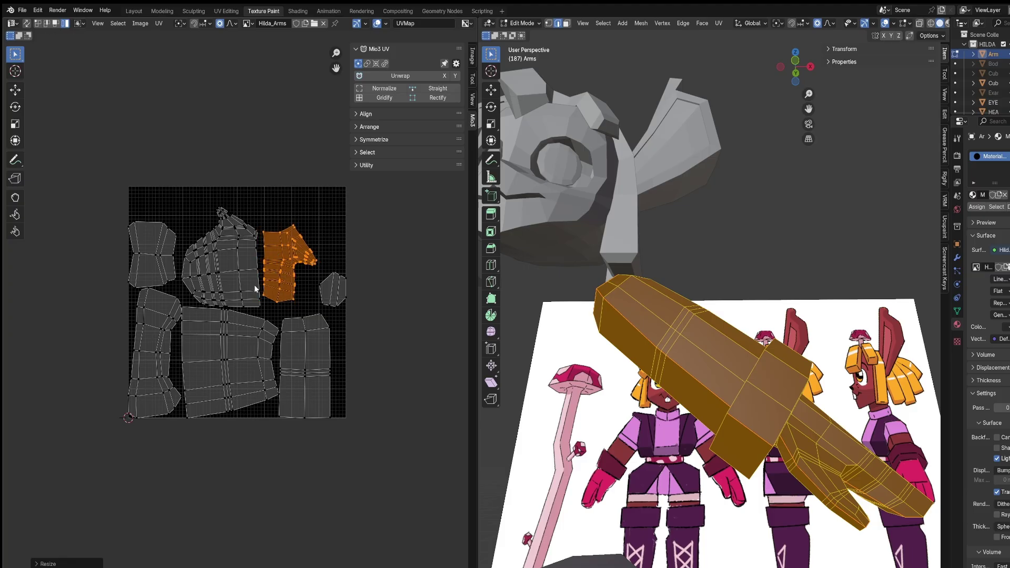
{"action": "left_click", "coordinate": [252, 287]}
{"action": "key", "text": "s"}
{"action": "left_click", "coordinate": [288, 289]}
{"action": "key", "text": "g"}
{"action": "left_click", "coordinate": [336, 296]}
{"action": "key", "text": "g"}
- Rotate the large upper-arm island upright, then shrink and space out both upper-arm islands in the lower half of the UV space
{"action": "left_click", "coordinate": [269, 378]}
{"action": "key", "text": "r"}
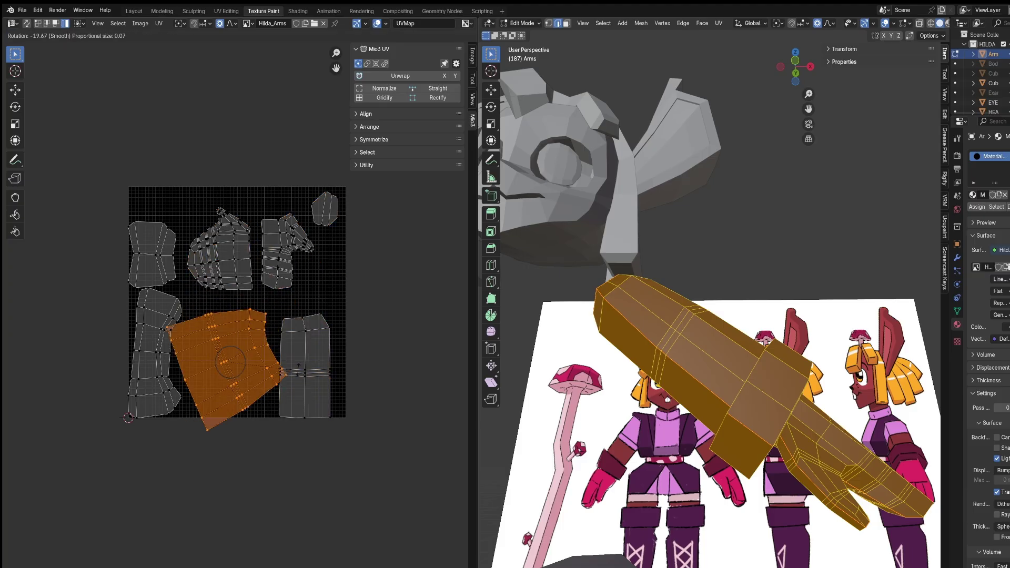
{"action": "left_click", "coordinate": [265, 316]}
{"action": "left_click", "coordinate": [298, 367]}
{"action": "key", "text": "g"}
{"action": "left_click", "coordinate": [264, 366]}
{"action": "key", "text": "s"}
{"action": "left_click", "coordinate": [312, 368]}
- Scale down the two islands along the left side of the UV space and move them in from the image edge
{"action": "left_click", "coordinate": [163, 375]}
{"action": "key", "text": "s"}
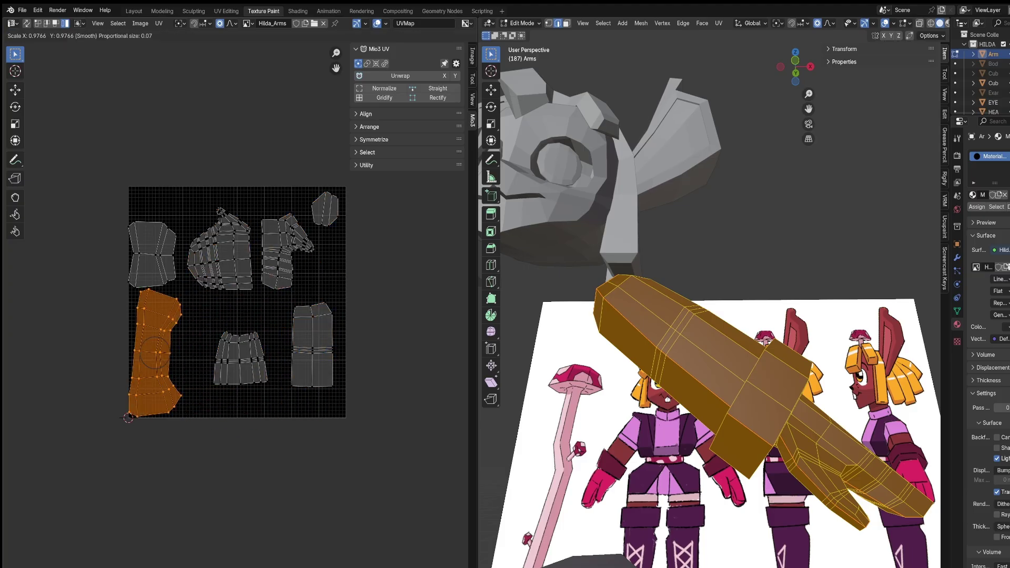
{"action": "left_click", "coordinate": [162, 371]}
{"action": "key", "text": "g"}
{"action": "left_click", "coordinate": [192, 371]}
{"action": "left_click", "coordinate": [163, 264]}
{"action": "key", "text": "g"}
{"action": "key", "text": "s"}
- In Texture Paint mode, fill the whole arm with the current lilac using the Fill tool and show it in Material Preview shading
{"action": "middle_click_drag", "start_coordinate": [512, 282], "coordinate": [519, 43]}
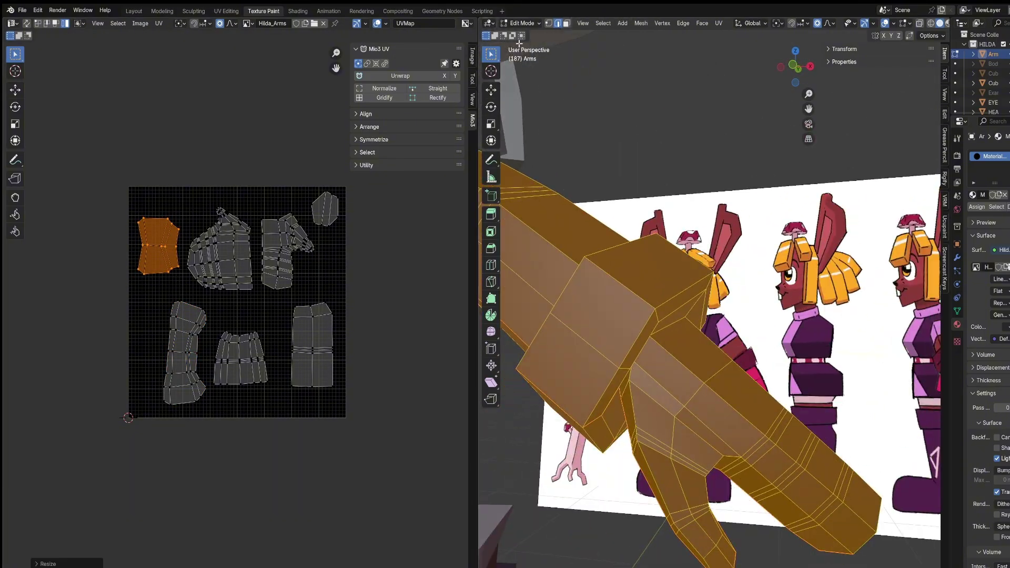
{"action": "left_click", "coordinate": [520, 24]}
{"action": "left_click", "coordinate": [522, 89]}
{"action": "mouse_move", "coordinate": [679, 253]}
{"action": "middle_mouse_down"}
{"action": "mouse_move", "coordinate": [737, 258]}
{"action": "mouse_move", "coordinate": [668, 242]}
{"action": "middle_mouse_up"}
{"action": "left_click", "coordinate": [491, 121]}
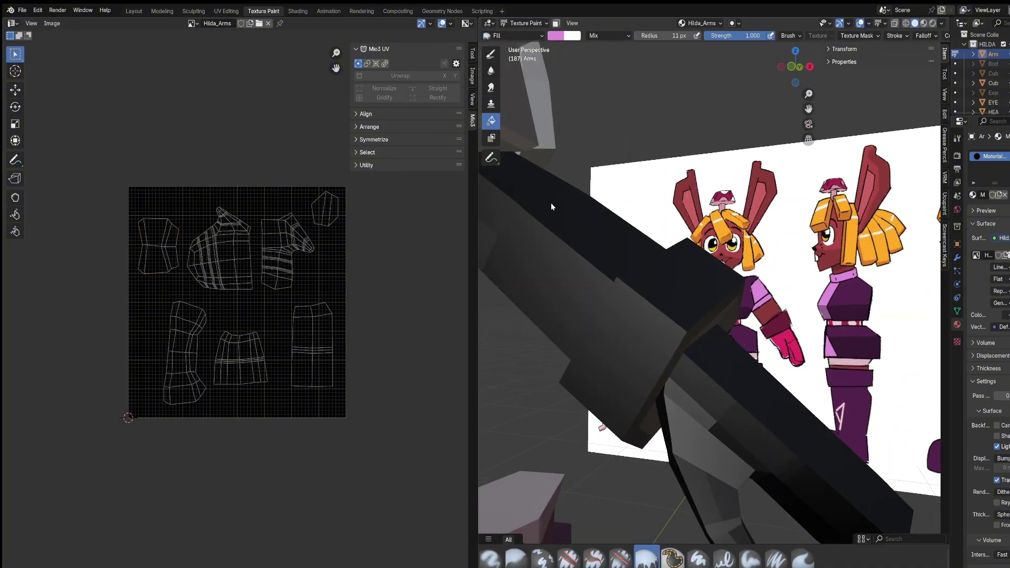
{"action": "left_click", "coordinate": [552, 206]}
{"action": "mouse_move", "coordinate": [552, 211]}
{"action": "middle_mouse_down"}
{"action": "mouse_move", "coordinate": [521, 273]}
{"action": "mouse_move", "coordinate": [525, 247]}
{"action": "mouse_move", "coordinate": [610, 237]}
{"action": "middle_mouse_up"}
{"action": "left_click", "coordinate": [924, 24]}
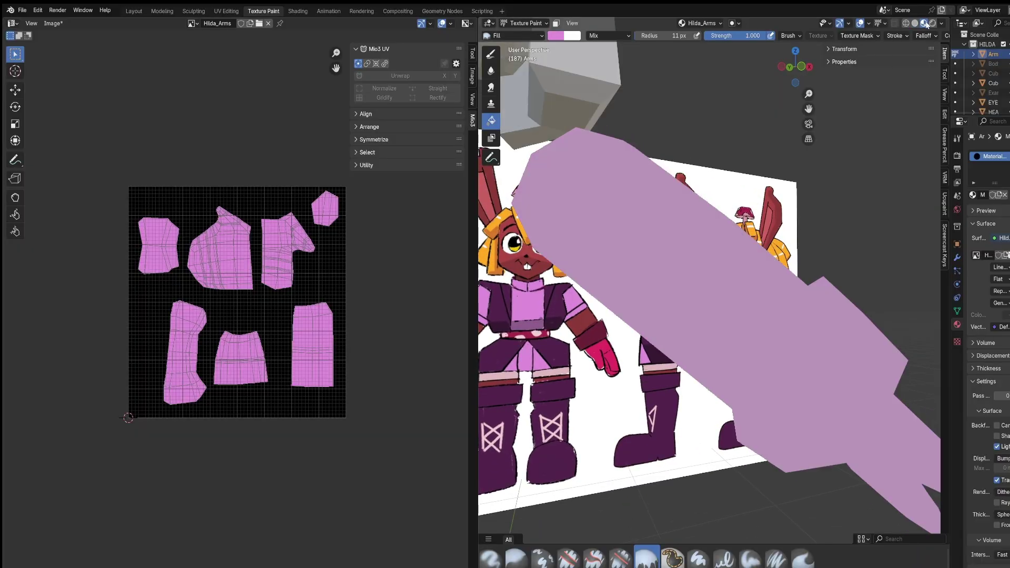
- Sample the reddish-brown skin colour from the Hilda reference as the paint colour
{"action": "middle_click_drag", "start_coordinate": [591, 197], "coordinate": [691, 192]}
{"action": "mouse_move", "coordinate": [814, 369]}
{"action": "middle_mouse_down"}
{"action": "mouse_move", "coordinate": [736, 363]}
{"action": "mouse_move", "coordinate": [787, 393]}
{"action": "middle_mouse_up"}
{"action": "left_click", "coordinate": [556, 36]}
{"action": "left_click", "coordinate": [629, 128]}
{"action": "left_click", "coordinate": [737, 286]}
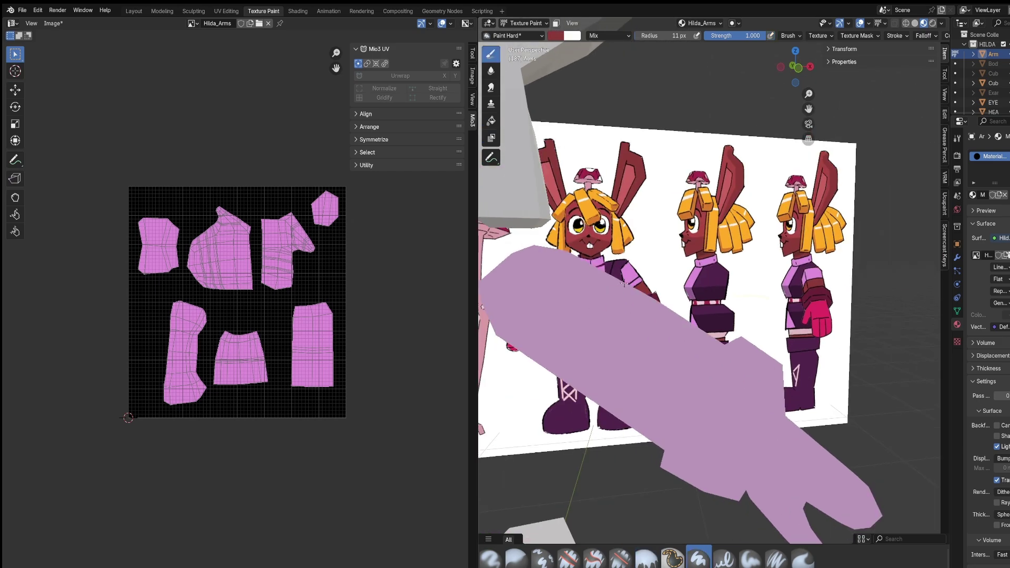
- Cut an edge loop around the upper arm at the short sleeve's hem
{"action": "middle_click_drag", "start_coordinate": [555, 366], "coordinate": [724, 249]}
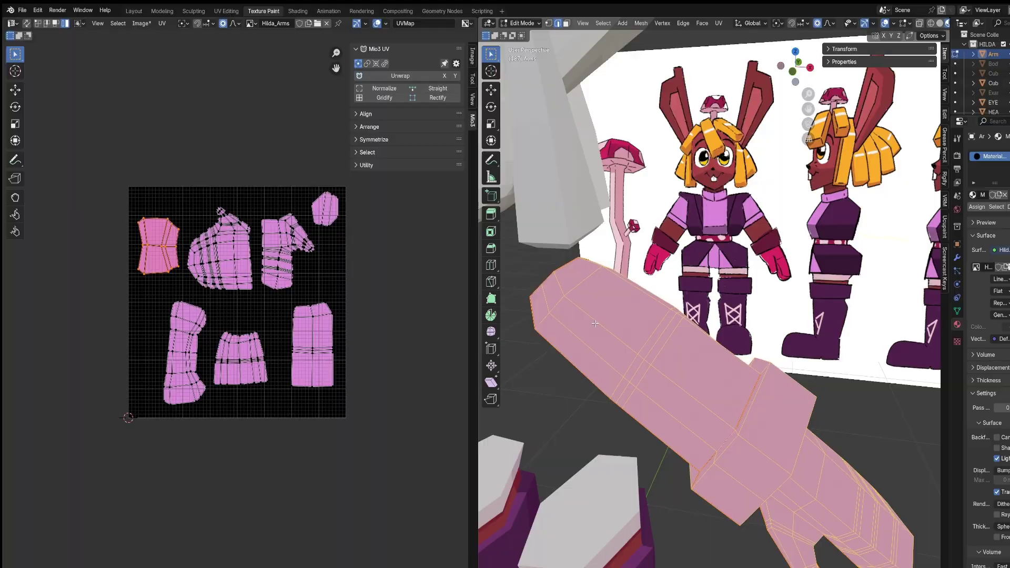
{"action": "key", "text": "ctrl+r"}
{"action": "left_click", "coordinate": [623, 326]}
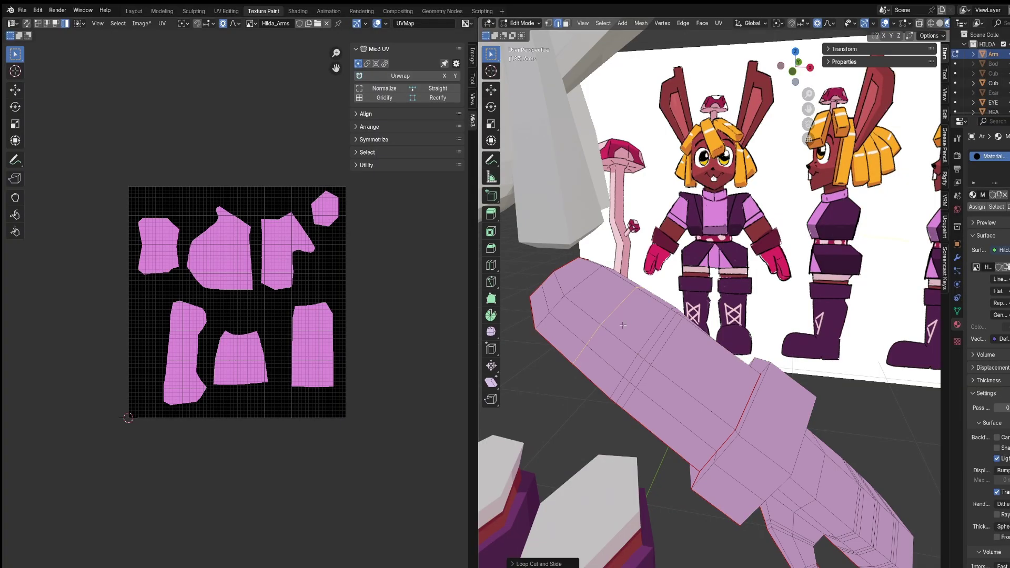
{"action": "scroll", "coordinate": [622, 326], "scroll_direction": "down", "scroll_amount": 2}
- Hide the shoulder-end sleeve faces beyond the new edge loop and select the remaining arm faces
{"action": "mouse_move", "coordinate": [622, 325]}
{"action": "middle_mouse_down"}
{"action": "mouse_move", "coordinate": [639, 307]}
{"action": "mouse_move", "coordinate": [678, 304]}
{"action": "mouse_move", "coordinate": [597, 321]}
{"action": "mouse_move", "coordinate": [610, 308]}
{"action": "mouse_move", "coordinate": [663, 322]}
{"action": "mouse_move", "coordinate": [698, 372]}
{"action": "mouse_move", "coordinate": [709, 341]}
{"action": "middle_mouse_up"}
{"action": "left_click", "coordinate": [639, 307], "text": "alt"}
{"action": "key", "text": "alt+a"}
{"action": "key", "text": "2"}
{"action": "left_click", "coordinate": [592, 304], "text": "alt"}
{"action": "key", "text": "h"}
{"action": "key", "text": "a"}
- In Texture Paint mode, fill the visible arm below the sleeve with the sampled reddish-brown using the Fill tool
{"action": "left_click", "coordinate": [519, 24]}
{"action": "left_click", "coordinate": [521, 85]}
{"action": "left_click", "coordinate": [652, 361]}
{"action": "left_click", "coordinate": [491, 121]}
{"action": "left_click", "coordinate": [658, 364]}
- Select the upper-arm face loops between sleeve and cuff and hide them, leaving only the cuff and glove
{"action": "key", "text": "Tab"}
{"action": "key", "text": "alt+a"}
{"action": "left_click", "coordinate": [645, 355], "text": "alt"}
{"action": "left_click", "coordinate": [599, 323], "text": "alt+shift"}
{"action": "left_click", "coordinate": [577, 306], "text": "alt+shift"}
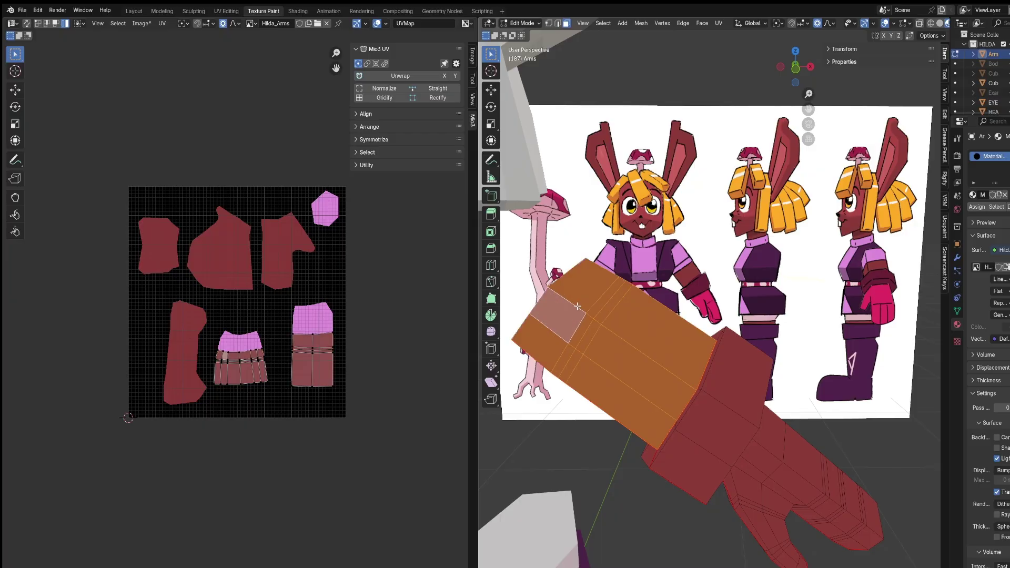
{"action": "key", "text": "h"}
- Sample the dark maroon cuff colour from the Hilda reference and fill the visible cuff and glove with it
{"action": "mouse_move", "coordinate": [578, 307]}
{"action": "middle_mouse_down"}
{"action": "mouse_move", "coordinate": [677, 379]}
{"action": "mouse_move", "coordinate": [629, 367]}
{"action": "mouse_move", "coordinate": [670, 349]}
{"action": "middle_mouse_up"}
{"action": "left_click", "coordinate": [528, 23]}
{"action": "left_click", "coordinate": [535, 85]}
{"action": "left_click", "coordinate": [558, 37]}
{"action": "left_click", "coordinate": [633, 185]}
{"action": "left_click", "coordinate": [654, 243]}
{"action": "left_click", "coordinate": [658, 391]}
- In Edit Mode, select the outer face loops of the cuff and hide them
{"action": "left_click", "coordinate": [526, 45]}
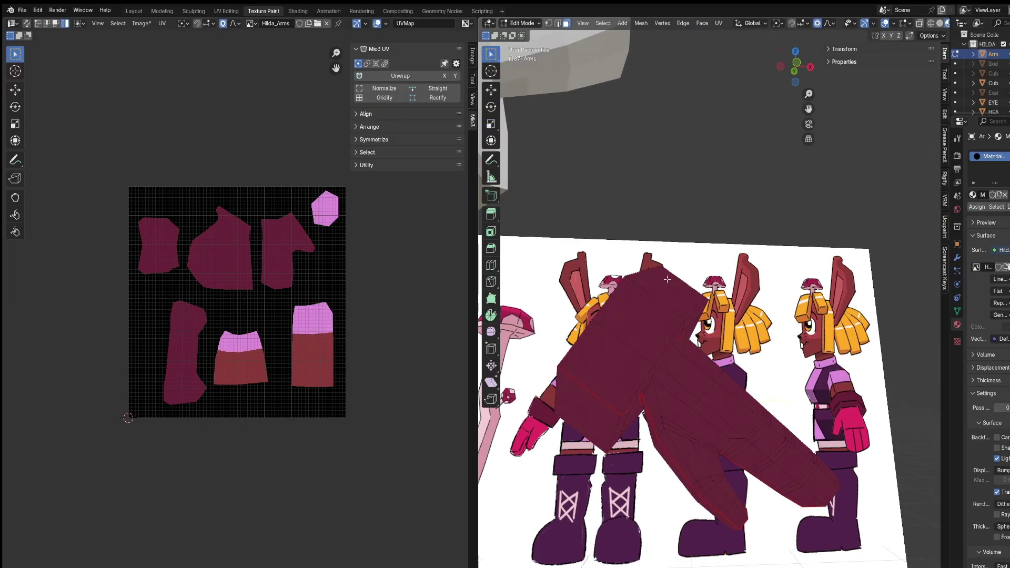
{"action": "middle_click_drag", "start_coordinate": [640, 274], "coordinate": [723, 332]}
{"action": "left_click", "coordinate": [681, 424], "text": "alt"}
{"action": "left_click", "coordinate": [694, 417], "text": "alt+shift"}
{"action": "mouse_move", "coordinate": [734, 416]}
{"action": "middle_mouse_down"}
{"action": "mouse_move", "coordinate": [702, 353]}
{"action": "mouse_move", "coordinate": [692, 361]}
{"action": "mouse_move", "coordinate": [622, 339]}
{"action": "mouse_move", "coordinate": [584, 311]}
{"action": "middle_mouse_up"}
{"action": "key", "text": "h"}
- Darken the maroon paint colour and fill the inner cuff faces with it
{"action": "left_click", "coordinate": [526, 23]}
{"action": "left_click", "coordinate": [532, 86]}
{"action": "left_click", "coordinate": [558, 36]}
{"action": "left_click_drag", "start_coordinate": [635, 94], "coordinate": [635, 103]}
{"action": "left_click", "coordinate": [622, 340]}
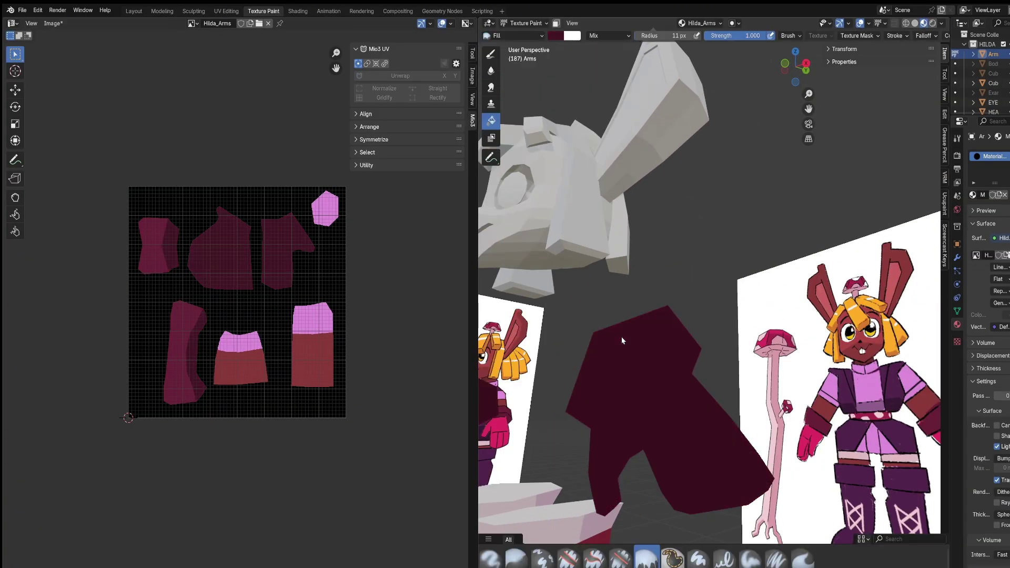
- Hide the inner cuff faces in Edit Mode so that only the glove is shown
{"action": "left_click", "coordinate": [526, 35]}
{"action": "left_click", "coordinate": [526, 23]}
{"action": "left_click", "coordinate": [526, 45]}
{"action": "key", "text": "h"}
{"action": "mouse_move", "coordinate": [606, 349]}
{"action": "middle_mouse_down"}
{"action": "mouse_move", "coordinate": [684, 363]}
{"action": "mouse_move", "coordinate": [664, 352]}
{"action": "mouse_move", "coordinate": [647, 305]}
{"action": "middle_mouse_up"}
- Sample the bright pink glove colour from the Hilda reference and fill the whole glove with it
{"action": "left_click", "coordinate": [521, 23]}
{"action": "left_click", "coordinate": [526, 87]}
{"action": "left_click", "coordinate": [556, 36]}
{"action": "left_click", "coordinate": [632, 186]}
{"action": "left_click", "coordinate": [708, 362]}
{"action": "left_click", "coordinate": [626, 381]}
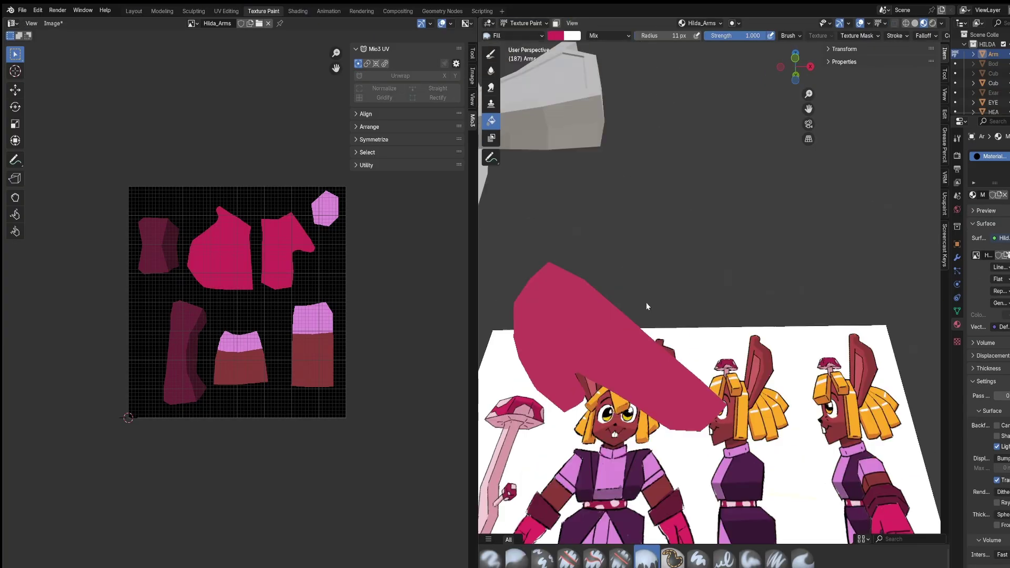
- In Edit Mode, select the faces on the back of the glove, including those around the thumb
{"action": "left_click", "coordinate": [525, 23]}
{"action": "left_click", "coordinate": [523, 45]}
{"action": "mouse_move", "coordinate": [586, 210]}
{"action": "middle_mouse_down"}
{"action": "mouse_move", "coordinate": [605, 260]}
{"action": "mouse_move", "coordinate": [594, 215]}
{"action": "middle_mouse_up"}
{"action": "left_click", "coordinate": [592, 331], "text": "alt"}
{"action": "middle_click_drag", "start_coordinate": [591, 331], "coordinate": [598, 327]}
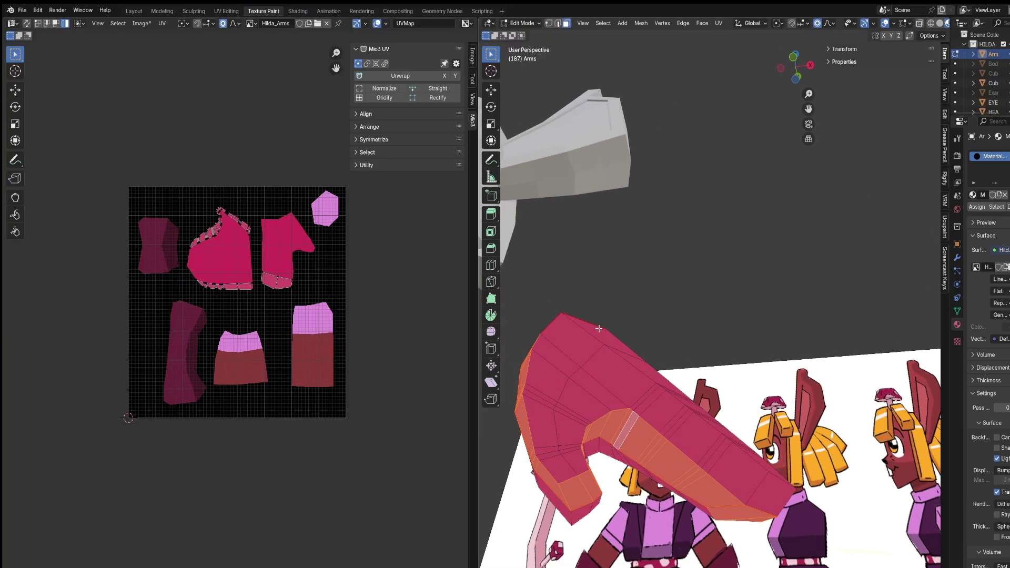
{"action": "left_click_drag", "start_coordinate": [687, 296], "coordinate": [547, 408]}
{"action": "middle_click_drag", "start_coordinate": [558, 405], "coordinate": [615, 420]}
{"action": "left_click", "coordinate": [615, 407], "text": "shift"}
{"action": "left_click", "coordinate": [610, 416], "text": "shift"}
{"action": "left_click_drag", "start_coordinate": [616, 419], "coordinate": [627, 437], "text": "shift"}
- Add the remaining back-of-hand faces to the selection and hide them, leaving the palm side of the glove
{"action": "middle_click_drag", "start_coordinate": [627, 438], "coordinate": [553, 484]}
{"action": "middle_click_drag", "start_coordinate": [695, 505], "coordinate": [650, 481]}
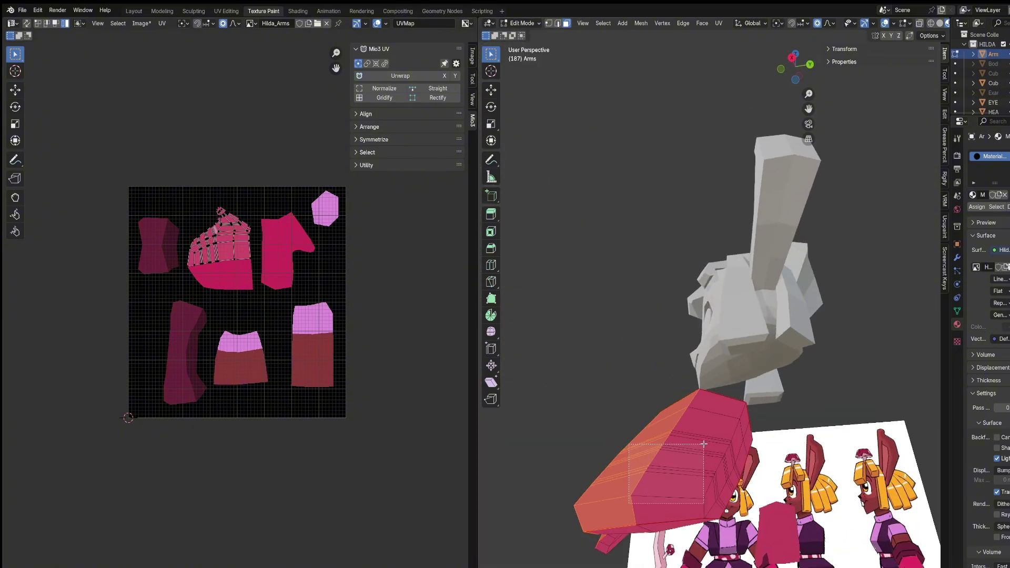
{"action": "left_click_drag", "start_coordinate": [650, 481], "coordinate": [721, 500], "text": "shift"}
{"action": "middle_click_drag", "start_coordinate": [721, 500], "coordinate": [694, 501]}
{"action": "left_click_drag", "start_coordinate": [694, 500], "coordinate": [707, 510], "text": "shift"}
{"action": "middle_click_drag", "start_coordinate": [707, 511], "coordinate": [713, 482]}
{"action": "left_click_drag", "start_coordinate": [714, 483], "coordinate": [734, 465], "text": "shift"}
{"action": "middle_click_drag", "start_coordinate": [775, 430], "coordinate": [680, 249]}
{"action": "key", "text": "h"}
- Fill the glove's palm side with a darker version of the pink, adjusting its value and hue on the colour wheel
{"action": "left_click", "coordinate": [520, 23]}
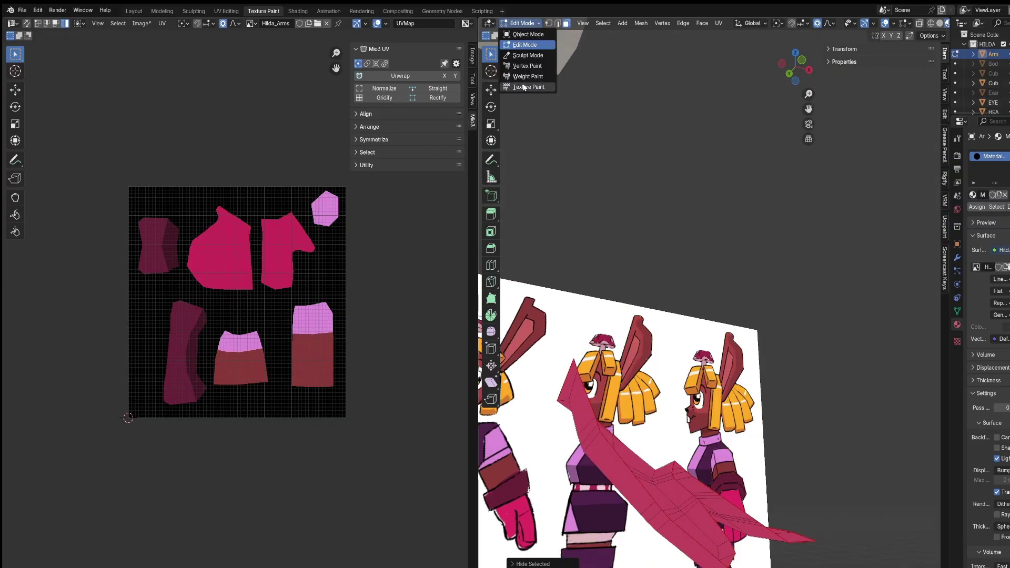
{"action": "left_click", "coordinate": [525, 86]}
{"action": "middle_click_drag", "start_coordinate": [605, 221], "coordinate": [589, 157]}
{"action": "left_click", "coordinate": [556, 36]}
{"action": "left_click_drag", "start_coordinate": [615, 168], "coordinate": [602, 169]}
{"action": "left_click", "coordinate": [653, 252]}
{"action": "mouse_move", "coordinate": [652, 253]}
{"action": "middle_mouse_down"}
{"action": "mouse_move", "coordinate": [634, 300]}
{"action": "mouse_move", "coordinate": [644, 289]}
{"action": "middle_mouse_up"}
{"action": "left_click", "coordinate": [556, 35]}
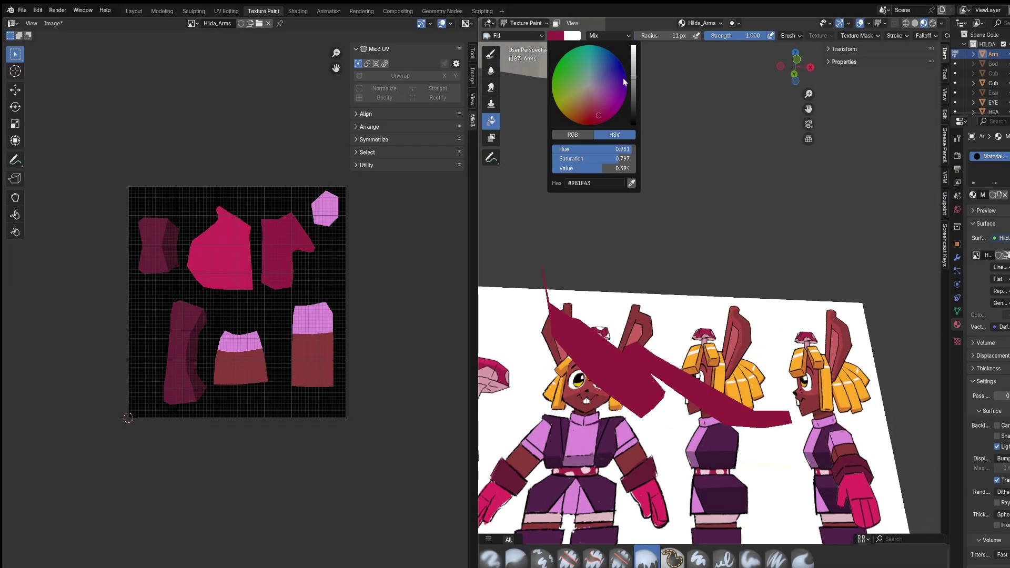
{"action": "left_click_drag", "start_coordinate": [633, 80], "coordinate": [633, 72]}
{"action": "left_click", "coordinate": [600, 117]}
{"action": "left_click", "coordinate": [647, 282]}
- Reveal all hidden faces of the arm in Edit Mode
{"action": "left_click", "coordinate": [537, 23]}
{"action": "left_click", "coordinate": [528, 45]}
{"action": "key", "text": "alt+h"}
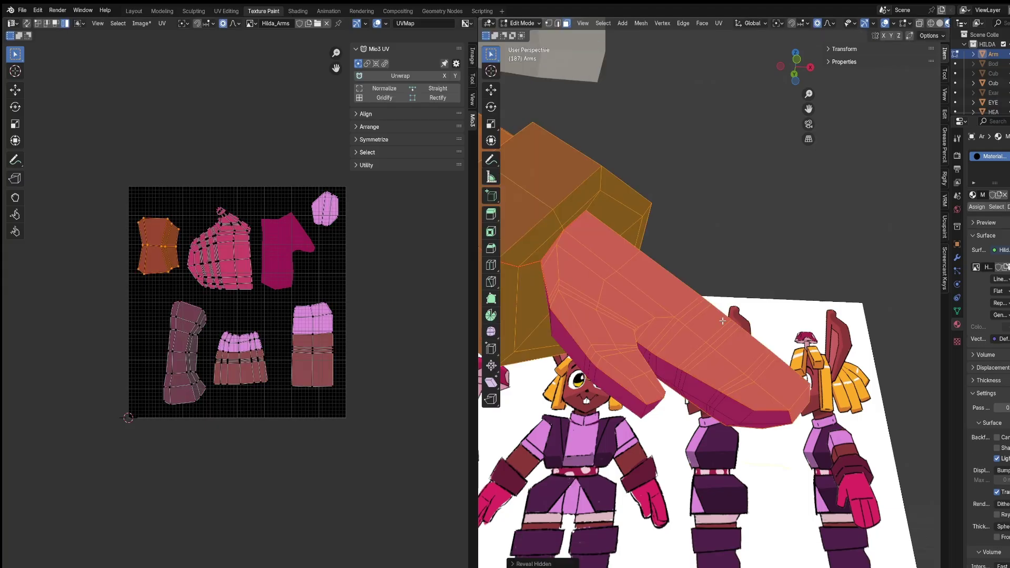
{"action": "left_click", "coordinate": [739, 273]}
{"action": "scroll", "coordinate": [739, 273], "scroll_direction": "down", "scroll_amount": 3}
{"action": "middle_click_drag", "start_coordinate": [739, 273], "coordinate": [779, 316]}
{"action": "scroll", "coordinate": [535, 383], "scroll_direction": "up", "scroll_amount": 4}
{"action": "middle_click_drag", "start_coordinate": [535, 383], "coordinate": [747, 210]}
{"action": "left_click", "coordinate": [762, 196]}
{"action": "left_click", "coordinate": [773, 236], "text": "shift"}
{"action": "left_click", "coordinate": [729, 295], "text": "shift"}
{"action": "left_click", "coordinate": [786, 287], "text": "shift"}
{"action": "left_click", "coordinate": [751, 358], "text": "shift"}
{"action": "left_click", "coordinate": [820, 336], "text": "shift"}
{"action": "key", "text": "shift+h"}
{"action": "middle_click_drag", "start_coordinate": [831, 334], "coordinate": [782, 331]}
{"action": "key", "text": "Tab"}
{"action": "key", "text": "Tab"}
{"action": "key", "text": "alt+h"}
- Select linked face islands of the upper arm and cuff and hide all unselected faces
{"action": "key", "text": "alt+a"}
{"action": "key", "text": "l"}
{"action": "middle_click_drag", "start_coordinate": [726, 382], "coordinate": [773, 342]}
{"action": "key", "text": "l"}
{"action": "key", "text": "l"}
{"action": "key", "text": "shift+h"}
- Shade the isolated arm faces with a Multiply fill at 0.218 strength, and reveal the hidden faces
{"action": "mouse_move", "coordinate": [689, 184]}
{"action": "middle_mouse_down"}
{"action": "mouse_move", "coordinate": [608, 196]}
{"action": "mouse_move", "coordinate": [697, 207]}
{"action": "middle_mouse_up"}
{"action": "left_click", "coordinate": [522, 24]}
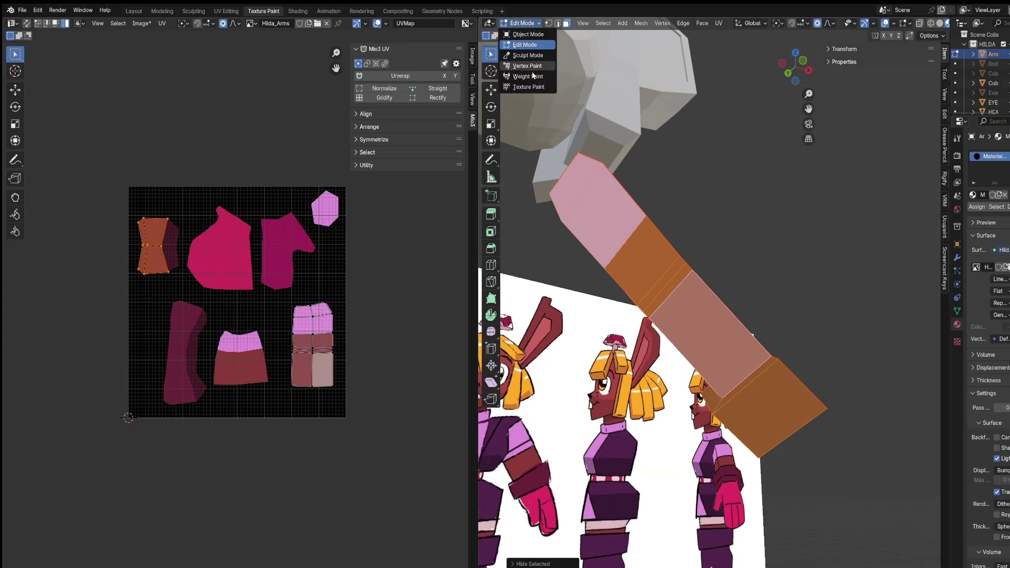
{"action": "left_click", "coordinate": [531, 86]}
{"action": "left_click", "coordinate": [577, 88]}
{"action": "key", "text": "ctrl+z"}
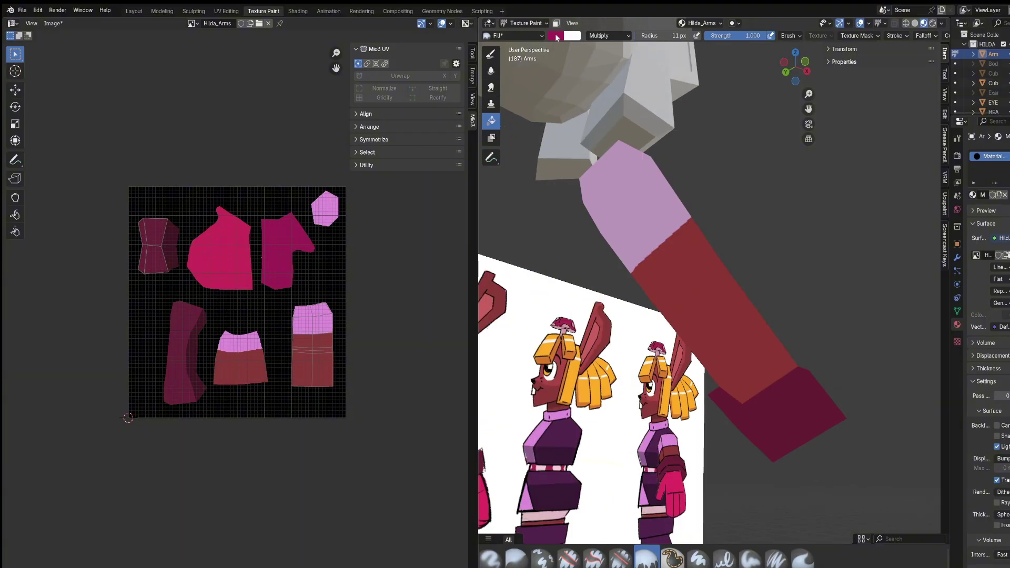
{"action": "left_click", "coordinate": [636, 223]}
{"action": "middle_click_drag", "start_coordinate": [637, 223], "coordinate": [609, 133]}
{"action": "key", "text": "Tab"}
{"action": "key", "text": "alt+h"}
{"action": "key", "text": "Tab"}
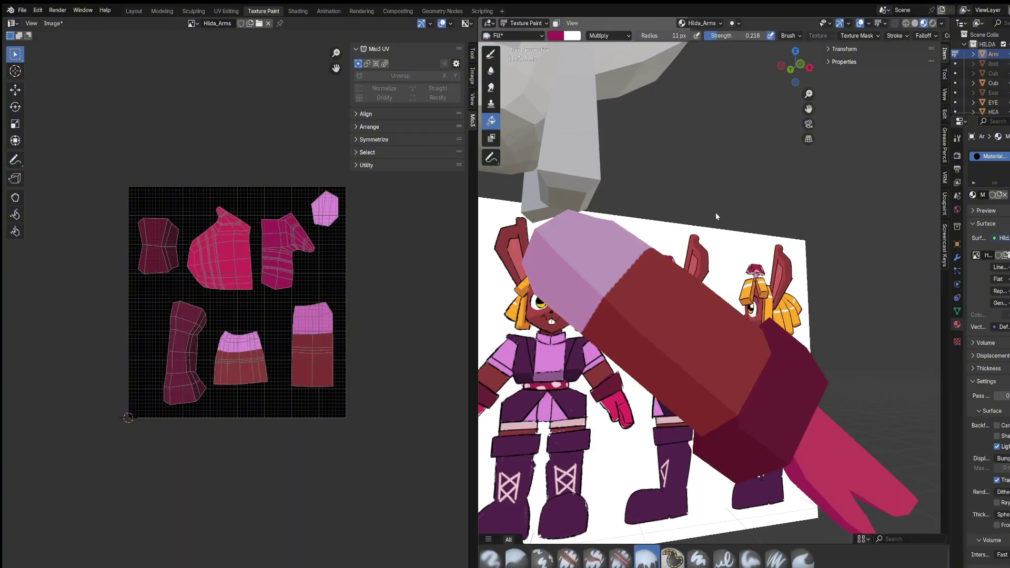
- Switch to the Paint Hard brush and set its blend mode to Multiply for line work on the glove
{"action": "scroll", "coordinate": [717, 217], "scroll_direction": "down", "scroll_amount": 3}
{"action": "mouse_move", "coordinate": [717, 216]}
{"action": "middle_mouse_down"}
{"action": "mouse_move", "coordinate": [480, 202]}
{"action": "mouse_move", "coordinate": [725, 229]}
{"action": "mouse_move", "coordinate": [595, 169]}
{"action": "mouse_move", "coordinate": [686, 277]}
{"action": "mouse_move", "coordinate": [667, 302]}
{"action": "mouse_move", "coordinate": [595, 289]}
{"action": "mouse_move", "coordinate": [903, 289]}
{"action": "mouse_move", "coordinate": [731, 310]}
{"action": "mouse_move", "coordinate": [787, 303]}
{"action": "mouse_move", "coordinate": [728, 332]}
{"action": "middle_mouse_up"}
{"action": "scroll", "coordinate": [674, 257], "scroll_direction": "up", "scroll_amount": 3}
{"action": "key", "text": "Tab"}
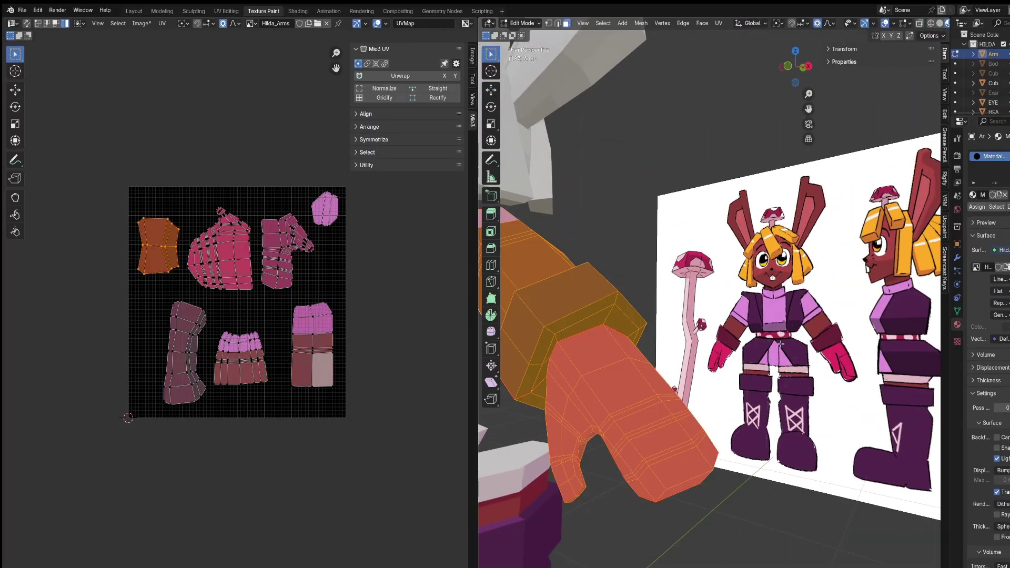
{"action": "key", "text": "Tab"}
{"action": "mouse_move", "coordinate": [668, 289]}
{"action": "middle_mouse_down"}
{"action": "mouse_move", "coordinate": [756, 257]}
{"action": "mouse_move", "coordinate": [658, 286]}
{"action": "mouse_move", "coordinate": [693, 196]}
{"action": "middle_mouse_up"}
{"action": "left_click", "coordinate": [491, 54]}
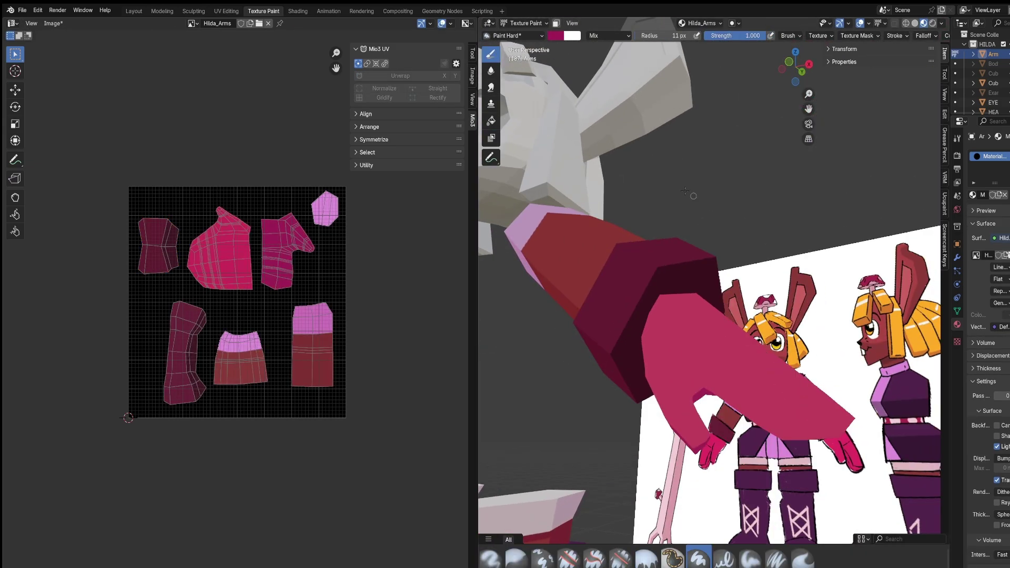
{"action": "left_click", "coordinate": [609, 36]}
{"action": "left_click", "coordinate": [623, 85]}
- Try drawing 4 px lines across the back of the glove and curved lines around the thumb base
{"action": "middle_click_drag", "start_coordinate": [663, 315], "coordinate": [680, 434]}
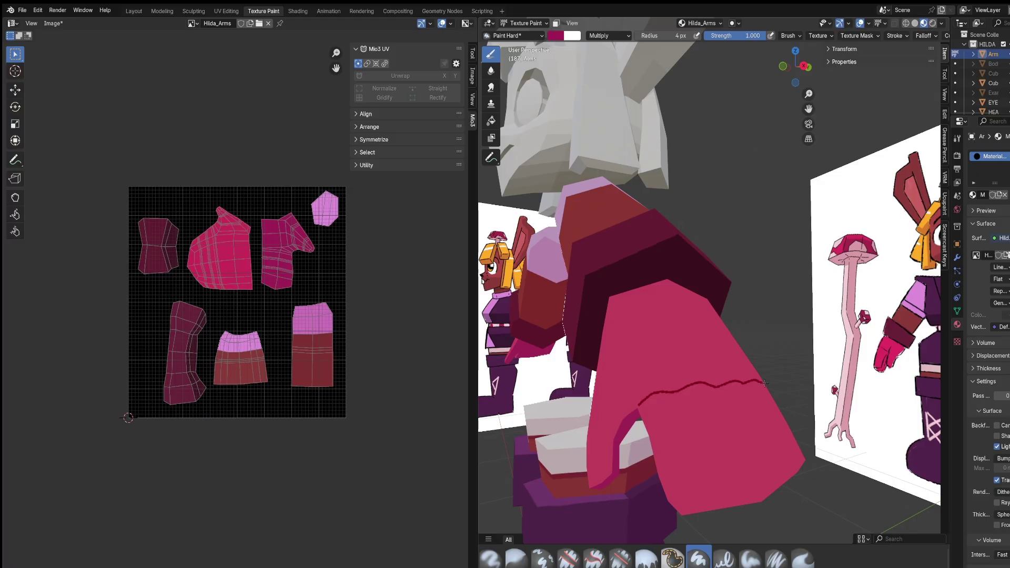
{"action": "middle_click_drag", "start_coordinate": [764, 384], "coordinate": [702, 410]}
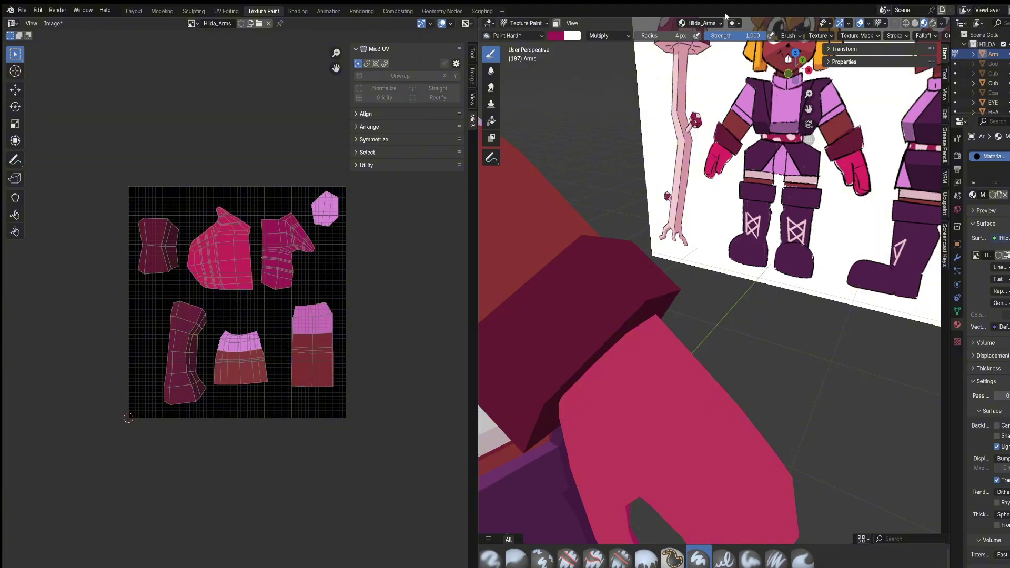
{"action": "middle_click_drag", "start_coordinate": [721, 241], "coordinate": [708, 213]}
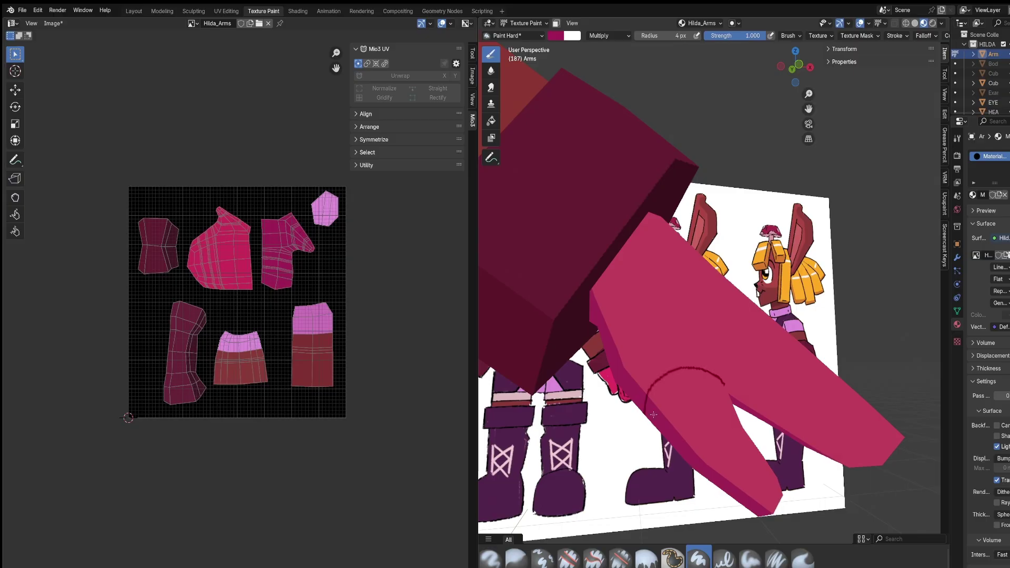
{"action": "middle_click_drag", "start_coordinate": [652, 415], "coordinate": [807, 309]}
{"action": "middle_click_drag", "start_coordinate": [823, 380], "coordinate": [622, 280]}
{"action": "middle_click_drag", "start_coordinate": [581, 372], "coordinate": [724, 156]}
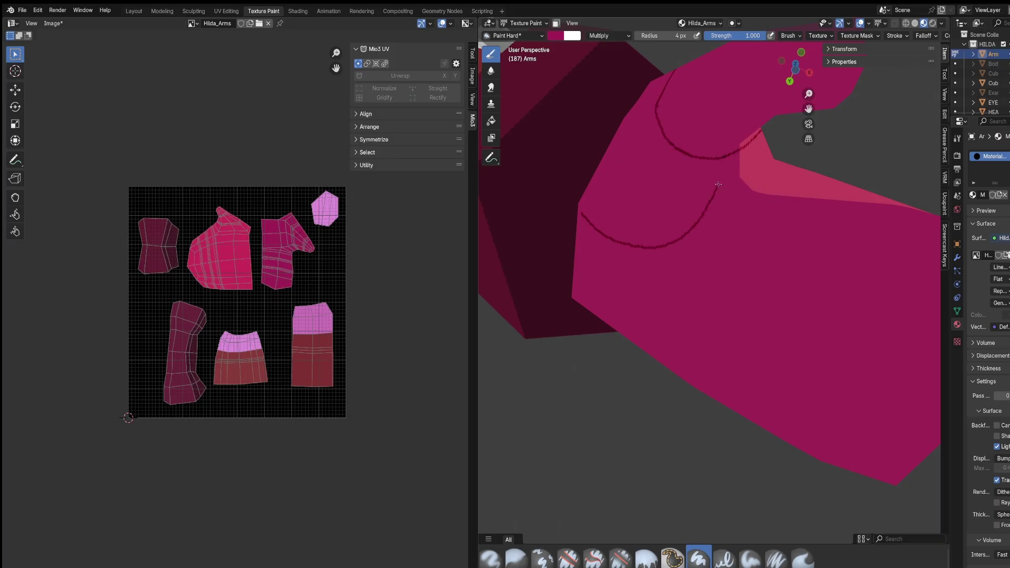
- Draw a knuckle line across the back of the glove and lines separating the fingers, using a 4 px brush
{"action": "mouse_move", "coordinate": [689, 413]}
{"action": "middle_mouse_down"}
{"action": "mouse_move", "coordinate": [708, 495]}
{"action": "mouse_move", "coordinate": [715, 298]}
{"action": "mouse_move", "coordinate": [737, 389]}
{"action": "mouse_move", "coordinate": [753, 331]}
{"action": "mouse_move", "coordinate": [728, 410]}
{"action": "mouse_move", "coordinate": [778, 321]}
{"action": "mouse_move", "coordinate": [655, 328]}
{"action": "mouse_move", "coordinate": [747, 403]}
{"action": "middle_mouse_up"}
{"action": "scroll", "coordinate": [737, 389], "scroll_direction": "down", "scroll_amount": 4}
{"action": "key", "text": "Tab"}
{"action": "key", "text": "Tab"}
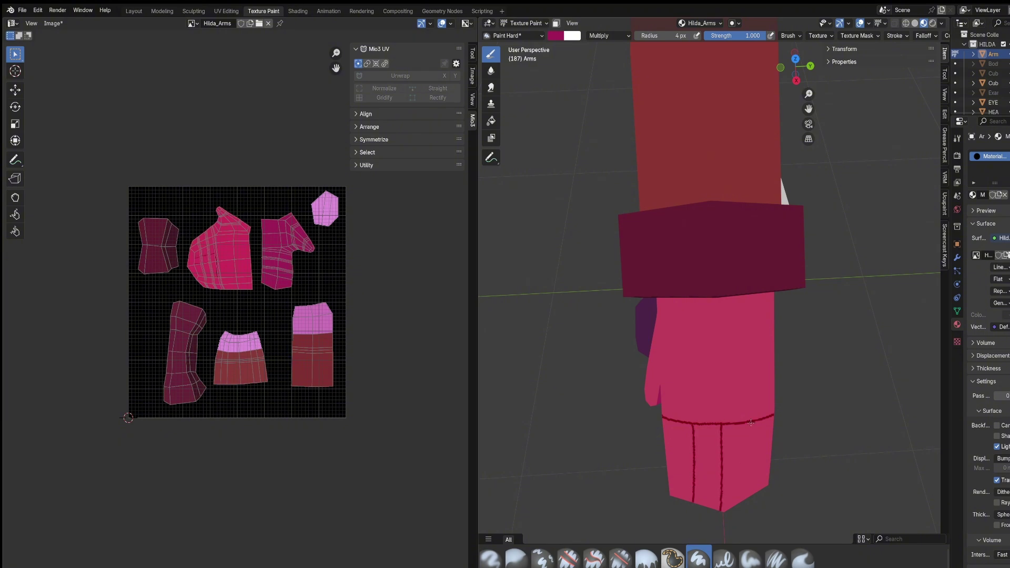
- Continue three finger lines over the fingertips and down the palm, ending each with a short cross stroke
{"action": "middle_click_drag", "start_coordinate": [747, 504], "coordinate": [752, 400]}
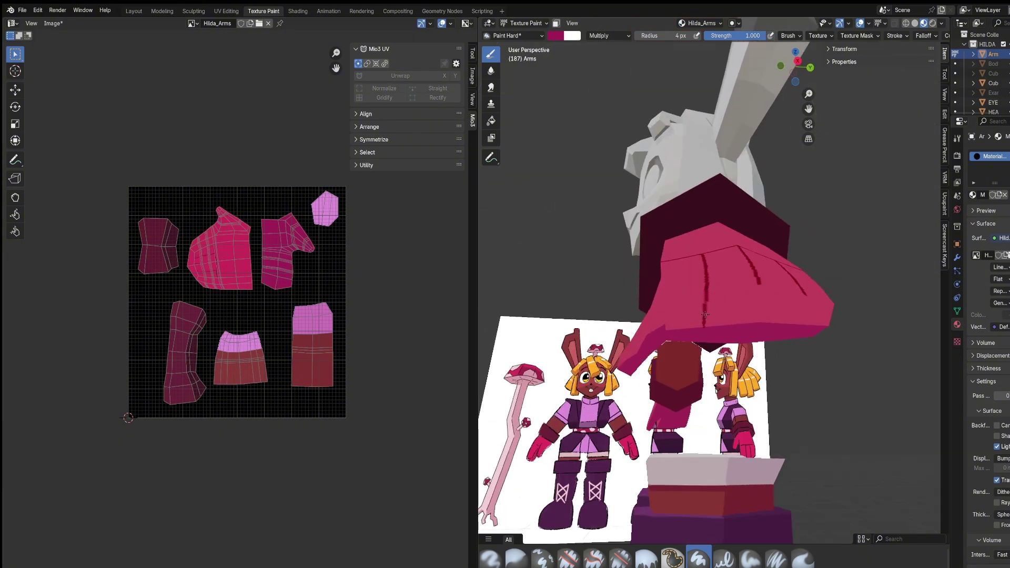
{"action": "middle_click_drag", "start_coordinate": [797, 327], "coordinate": [671, 231]}
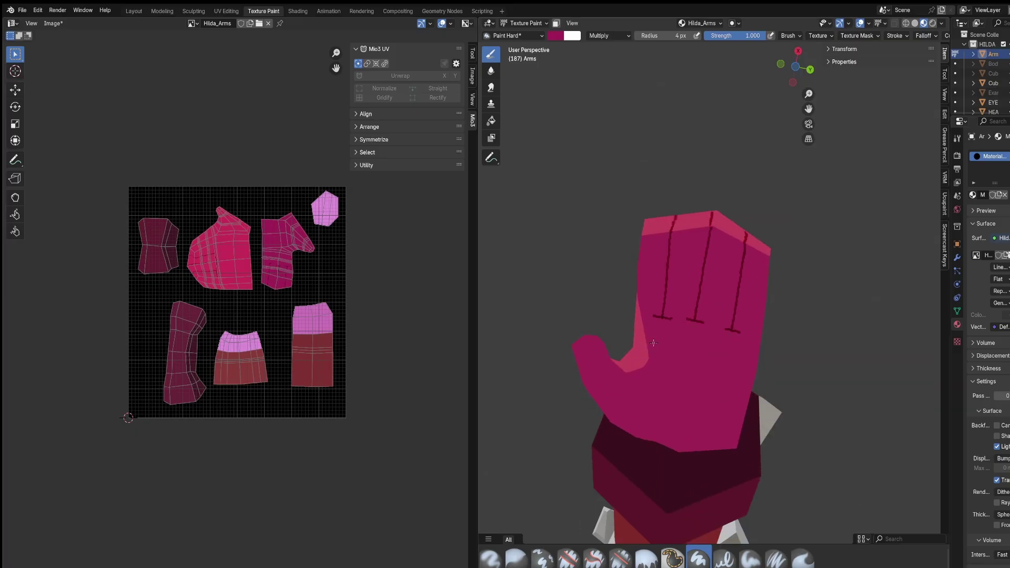
{"action": "middle_click_drag", "start_coordinate": [672, 432], "coordinate": [721, 366]}
{"action": "scroll", "coordinate": [678, 438], "scroll_direction": "down", "scroll_amount": 3}
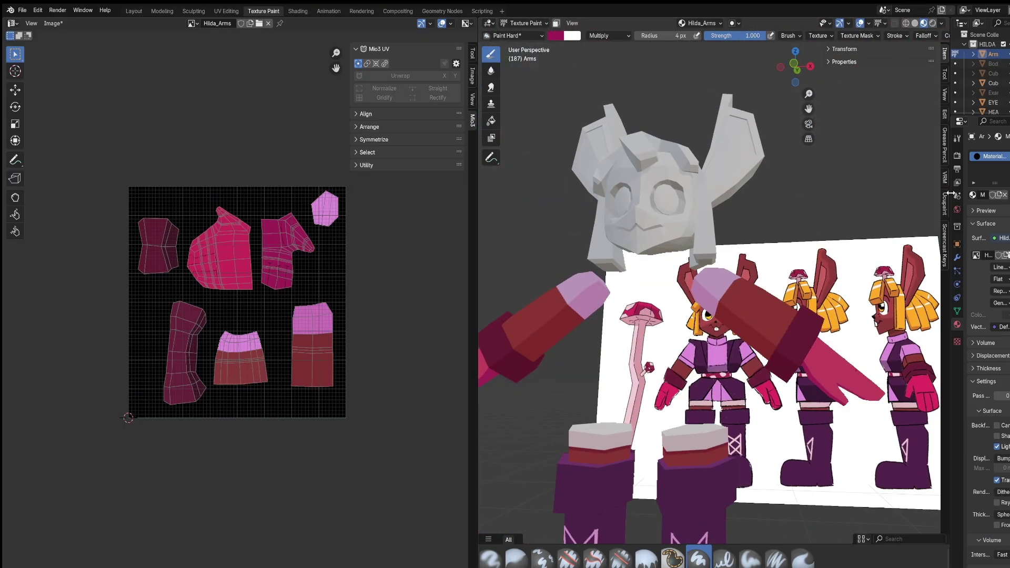
- Widen the outliner and properties area, make the Body visible again, and enlarge the 3D viewport
{"action": "left_click_drag", "start_coordinate": [950, 99], "coordinate": [840, 95]}
{"action": "left_click", "coordinate": [1008, 64]}
{"action": "middle_click_drag", "start_coordinate": [736, 295], "coordinate": [679, 350]}
{"action": "scroll", "coordinate": [678, 350], "scroll_direction": "up", "scroll_amount": 2}
{"action": "left_click_drag", "start_coordinate": [477, 356], "coordinate": [367, 356]}
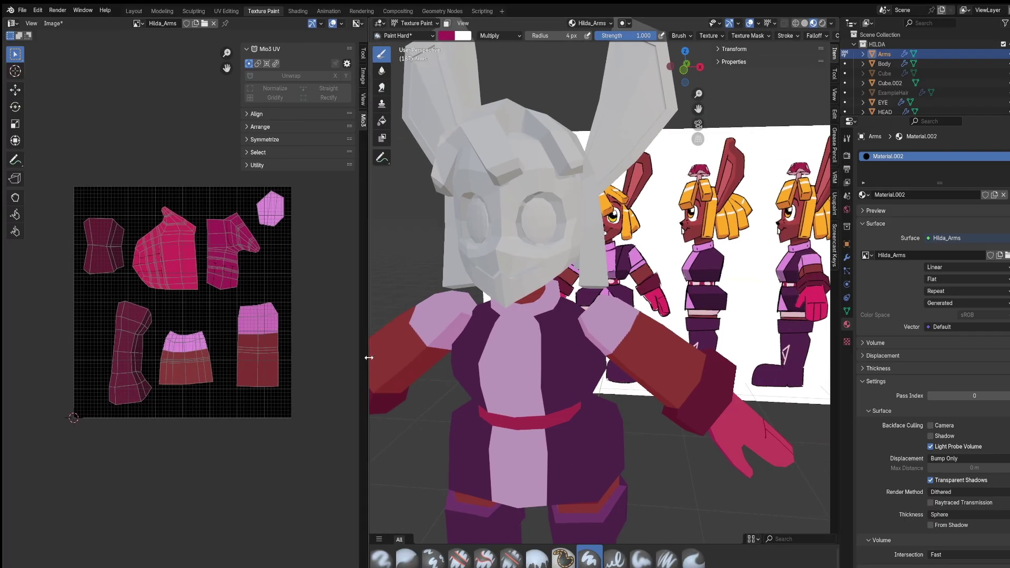
{"action": "middle_click_drag", "start_coordinate": [589, 315], "coordinate": [532, 371]}
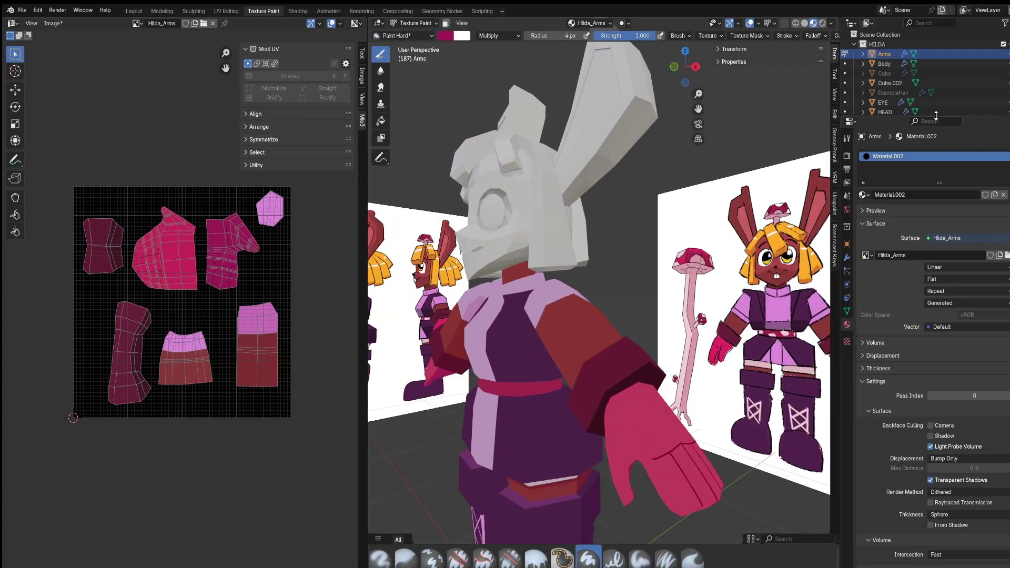
- Hide the Arms object and open the Body for mesh editing
{"action": "left_click", "coordinate": [1008, 44]}
{"action": "left_click", "coordinate": [1009, 44]}
{"action": "left_click", "coordinate": [1008, 55]}
{"action": "middle_click_drag", "start_coordinate": [737, 358], "coordinate": [625, 367]}
{"action": "key", "text": "Tab"}
{"action": "key", "text": "Tab"}
{"action": "left_click", "coordinate": [931, 64]}
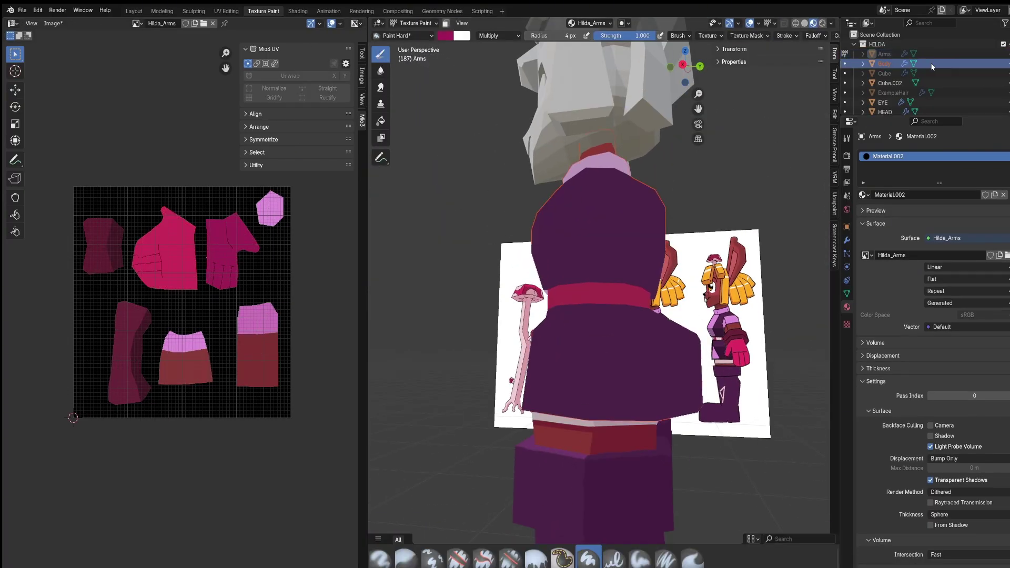
{"action": "key", "text": "Tab"}
- Select the faces across the back of the body's skirt and hide the Shoes object
{"action": "left_click", "coordinate": [620, 402], "text": "alt"}
{"action": "middle_click_drag", "start_coordinate": [620, 402], "coordinate": [673, 326]}
{"action": "left_click", "coordinate": [590, 325]}
{"action": "left_click", "coordinate": [633, 312], "text": "ctrl+shift"}
{"action": "scroll", "coordinate": [974, 92], "scroll_direction": "down", "scroll_amount": 2}
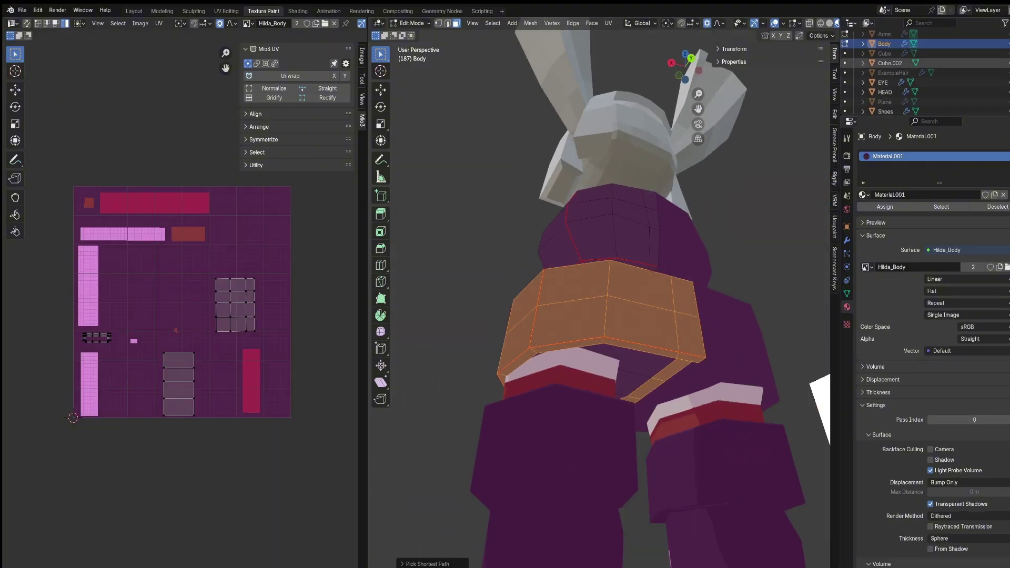
{"action": "scroll", "coordinate": [980, 74], "scroll_direction": "down", "scroll_amount": 1}
{"action": "left_click", "coordinate": [1008, 91]}
- Add the remaining back faces of the skirt and torso to the selection, isolate them, and show the Shoes again
{"action": "middle_click_drag", "start_coordinate": [595, 352], "coordinate": [558, 310]}
{"action": "left_click_drag", "start_coordinate": [557, 309], "coordinate": [679, 369], "text": "shift"}
{"action": "middle_click_drag", "start_coordinate": [597, 284], "coordinate": [629, 305]}
{"action": "left_click_drag", "start_coordinate": [609, 293], "coordinate": [660, 174], "text": "shift"}
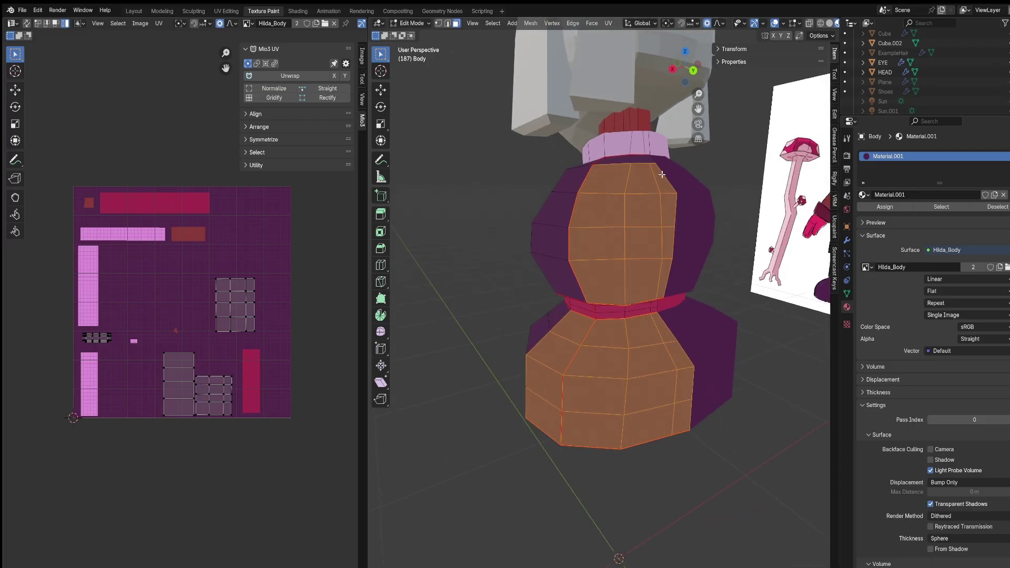
{"action": "mouse_move", "coordinate": [659, 211]}
{"action": "middle_mouse_down"}
{"action": "mouse_move", "coordinate": [588, 234]}
{"action": "mouse_move", "coordinate": [762, 172]}
{"action": "mouse_move", "coordinate": [653, 179]}
{"action": "middle_mouse_up"}
{"action": "key", "text": "shift+h"}
{"action": "left_click", "coordinate": [1009, 92]}
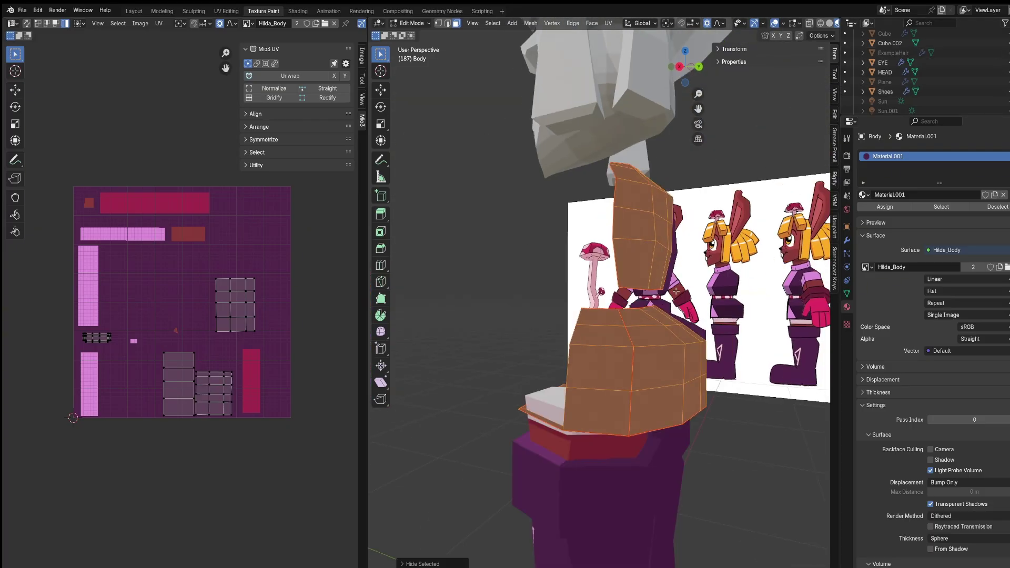
- Fill the isolated back faces in Texture Paint, undo that fill, and set the fill blending to Mix
{"action": "left_click", "coordinate": [412, 23]}
{"action": "left_click", "coordinate": [411, 91]}
{"action": "left_click", "coordinate": [381, 121]}
{"action": "left_click", "coordinate": [604, 349]}
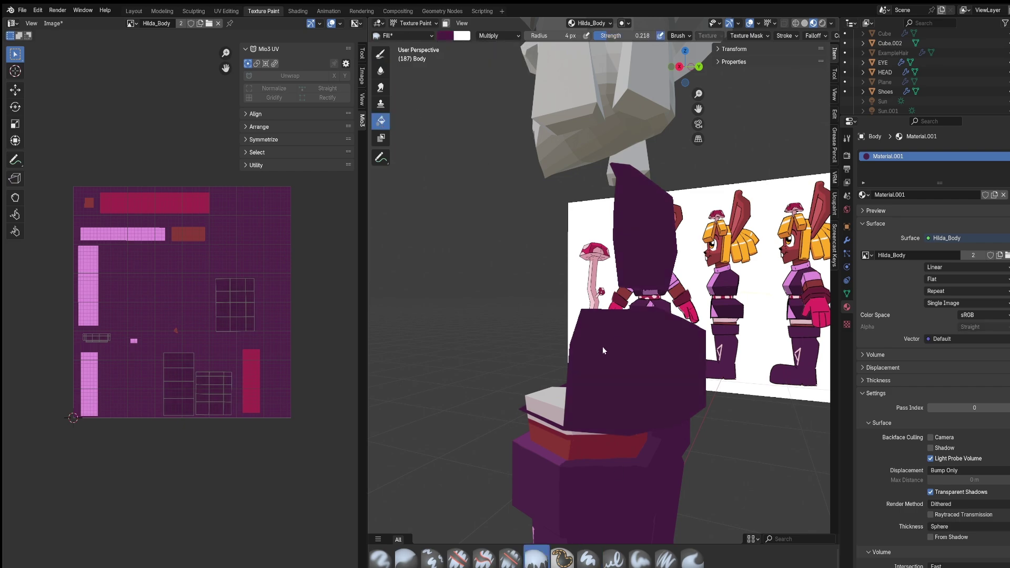
{"action": "key", "text": "ctrl+z"}
{"action": "left_click", "coordinate": [498, 36]}
{"action": "left_click", "coordinate": [494, 59]}
- Reveal the hidden body faces and select the faces around the back of the belt and beneath the torso
{"action": "mouse_move", "coordinate": [652, 347]}
{"action": "middle_mouse_down"}
{"action": "mouse_move", "coordinate": [562, 380]}
{"action": "mouse_move", "coordinate": [569, 331]}
{"action": "mouse_move", "coordinate": [655, 336]}
{"action": "mouse_move", "coordinate": [788, 321]}
{"action": "mouse_move", "coordinate": [519, 338]}
{"action": "mouse_move", "coordinate": [728, 327]}
{"action": "mouse_move", "coordinate": [602, 309]}
{"action": "mouse_move", "coordinate": [618, 315]}
{"action": "mouse_move", "coordinate": [608, 266]}
{"action": "middle_mouse_up"}
{"action": "key", "text": "Tab"}
{"action": "key", "text": "alt+h"}
{"action": "key", "text": "Tab"}
{"action": "key", "text": "Tab"}
{"action": "left_click", "coordinate": [603, 310]}
{"action": "left_click", "coordinate": [608, 266], "text": "alt"}
{"action": "left_click_drag", "start_coordinate": [581, 290], "coordinate": [650, 305], "text": "shift"}
{"action": "mouse_move", "coordinate": [664, 300]}
{"action": "middle_mouse_down"}
{"action": "mouse_move", "coordinate": [651, 316]}
{"action": "mouse_move", "coordinate": [676, 306]}
{"action": "middle_mouse_up"}
{"action": "left_click_drag", "start_coordinate": [668, 303], "coordinate": [675, 287], "text": "shift"}
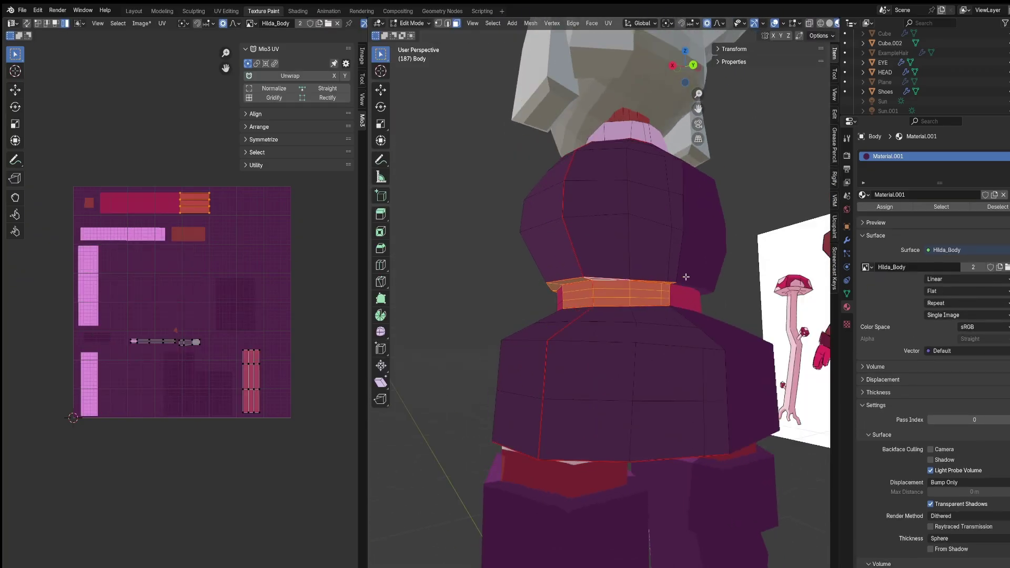
- Extend the selection to the back and inner faces of the collar and the back of the neck
{"action": "middle_click_drag", "start_coordinate": [686, 277], "coordinate": [676, 332]}
{"action": "left_click", "coordinate": [614, 119], "text": "shift"}
{"action": "left_click", "coordinate": [636, 120], "text": "shift"}
{"action": "left_click", "coordinate": [651, 119], "text": "shift"}
{"action": "middle_click_drag", "start_coordinate": [651, 119], "coordinate": [737, 168]}
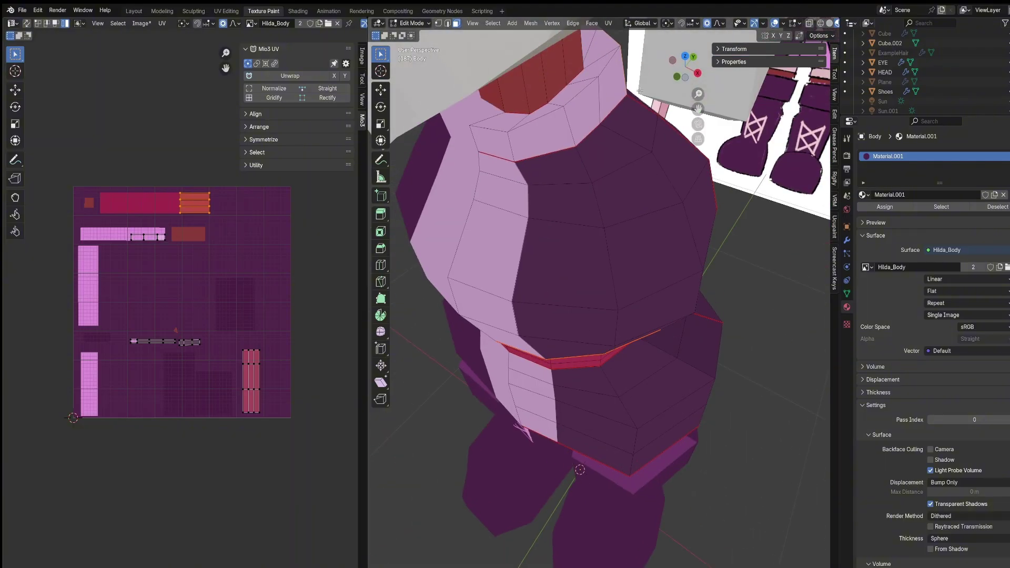
{"action": "left_click", "coordinate": [594, 103], "text": "alt+shift"}
{"action": "middle_click_drag", "start_coordinate": [594, 102], "coordinate": [507, 69]}
{"action": "left_click_drag", "start_coordinate": [578, 144], "coordinate": [606, 149], "text": "shift"}
{"action": "middle_click_drag", "start_coordinate": [606, 149], "coordinate": [613, 221]}
{"action": "scroll", "coordinate": [613, 221], "scroll_direction": "down", "scroll_amount": 2}
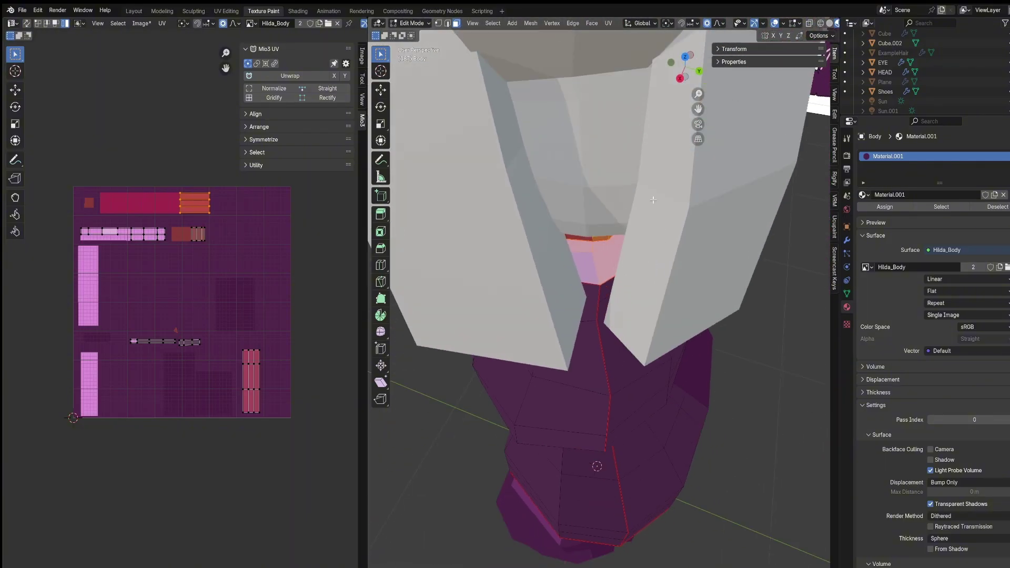
{"action": "mouse_move", "coordinate": [605, 295]}
{"action": "middle_mouse_down"}
{"action": "mouse_move", "coordinate": [597, 259]}
{"action": "mouse_move", "coordinate": [591, 281]}
{"action": "mouse_move", "coordinate": [717, 192]}
{"action": "mouse_move", "coordinate": [599, 332]}
{"action": "mouse_move", "coordinate": [684, 295]}
{"action": "middle_mouse_up"}
- Isolate the selected belt, collar and neck faces, fill them with the shading colour, and reveal the whole body again
{"action": "key", "text": "shift+h"}
{"action": "left_click", "coordinate": [412, 23]}
{"action": "left_click", "coordinate": [416, 84]}
{"action": "left_click", "coordinate": [497, 36]}
{"action": "left_click", "coordinate": [600, 274]}
{"action": "key", "text": "Tab"}
{"action": "key", "text": "Tab"}
{"action": "key", "text": "Tab"}
{"action": "key", "text": "alt+h"}
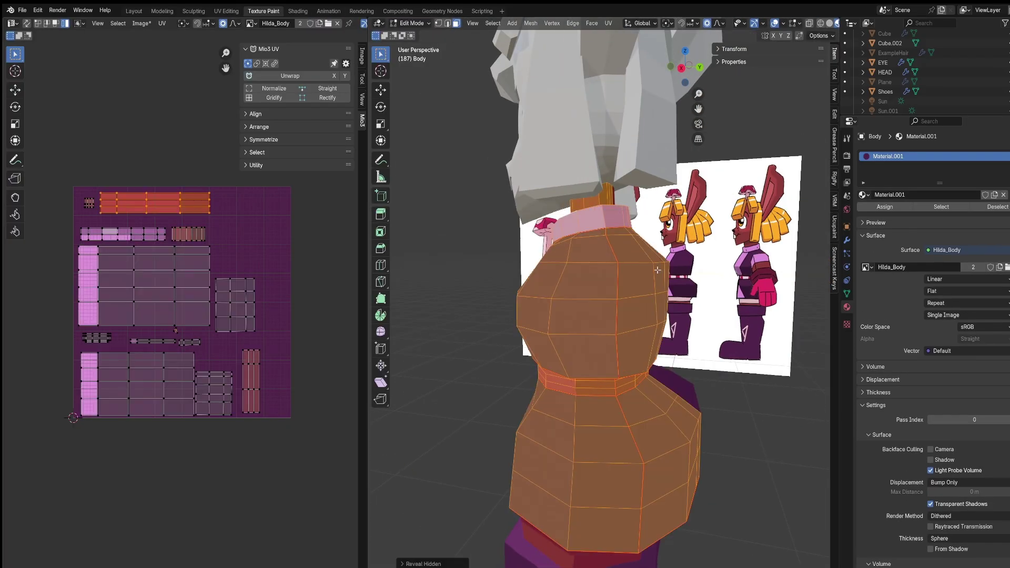
- Return to texture painting at the body's front, set the hard brush to Mix, and sample the lilac #DC8CD9 from the reference
{"action": "key", "text": "Tab"}
{"action": "mouse_move", "coordinate": [668, 258]}
{"action": "middle_mouse_down"}
{"action": "mouse_move", "coordinate": [559, 268]}
{"action": "mouse_move", "coordinate": [684, 263]}
{"action": "mouse_move", "coordinate": [578, 294]}
{"action": "mouse_move", "coordinate": [770, 361]}
{"action": "mouse_move", "coordinate": [569, 353]}
{"action": "mouse_move", "coordinate": [469, 239]}
{"action": "middle_mouse_up"}
{"action": "key", "text": "Tab"}
{"action": "left_click", "coordinate": [411, 23]}
{"action": "left_click", "coordinate": [421, 86]}
{"action": "mouse_move", "coordinate": [505, 211]}
{"action": "middle_mouse_down"}
{"action": "mouse_move", "coordinate": [508, 200]}
{"action": "mouse_move", "coordinate": [558, 236]}
{"action": "middle_mouse_up"}
{"action": "left_click", "coordinate": [498, 35]}
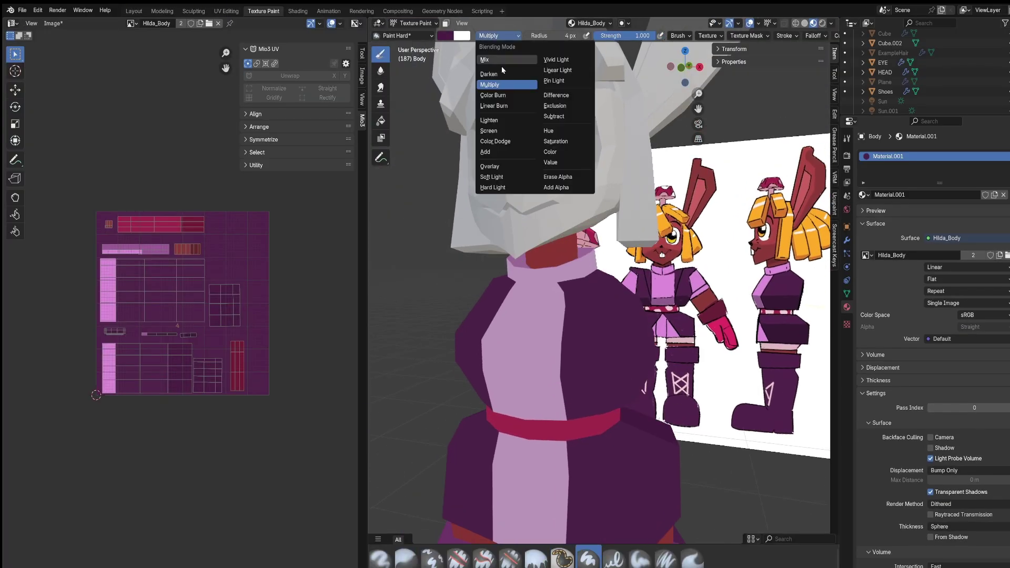
{"action": "left_click", "coordinate": [493, 59]}
{"action": "left_click", "coordinate": [446, 36]}
{"action": "left_click", "coordinate": [522, 183]}
{"action": "left_click", "coordinate": [663, 284]}
- Widen the upper part of the lilac chest panel toward the collar using a 13 px brush
{"action": "scroll", "coordinate": [584, 302], "scroll_direction": "up", "scroll_amount": 2}
{"action": "middle_click_drag", "start_coordinate": [572, 302], "coordinate": [579, 304]}
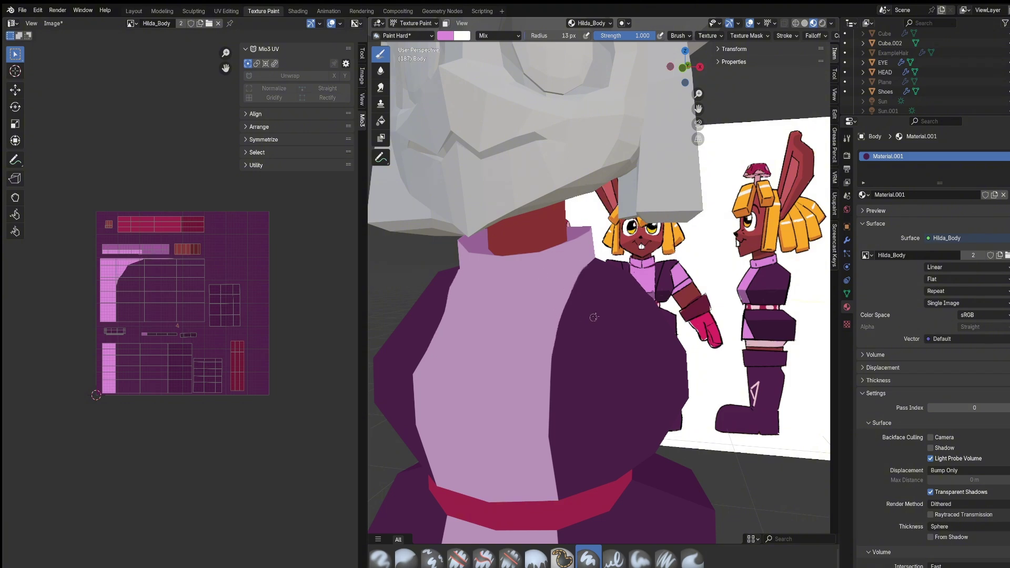
{"action": "mouse_move", "coordinate": [593, 317]}
{"action": "middle_mouse_down"}
{"action": "mouse_move", "coordinate": [605, 312]}
{"action": "mouse_move", "coordinate": [573, 329]}
{"action": "mouse_move", "coordinate": [620, 310]}
{"action": "middle_mouse_up"}
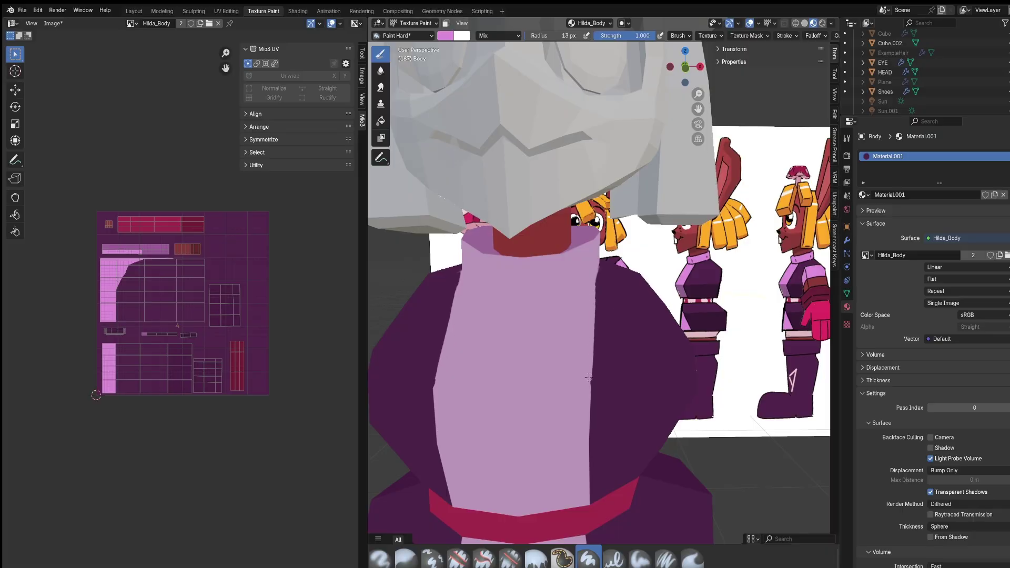
{"action": "mouse_move", "coordinate": [607, 373]}
{"action": "middle_mouse_down"}
{"action": "mouse_move", "coordinate": [560, 353]}
{"action": "mouse_move", "coordinate": [472, 350]}
{"action": "mouse_move", "coordinate": [600, 350]}
{"action": "middle_mouse_up"}
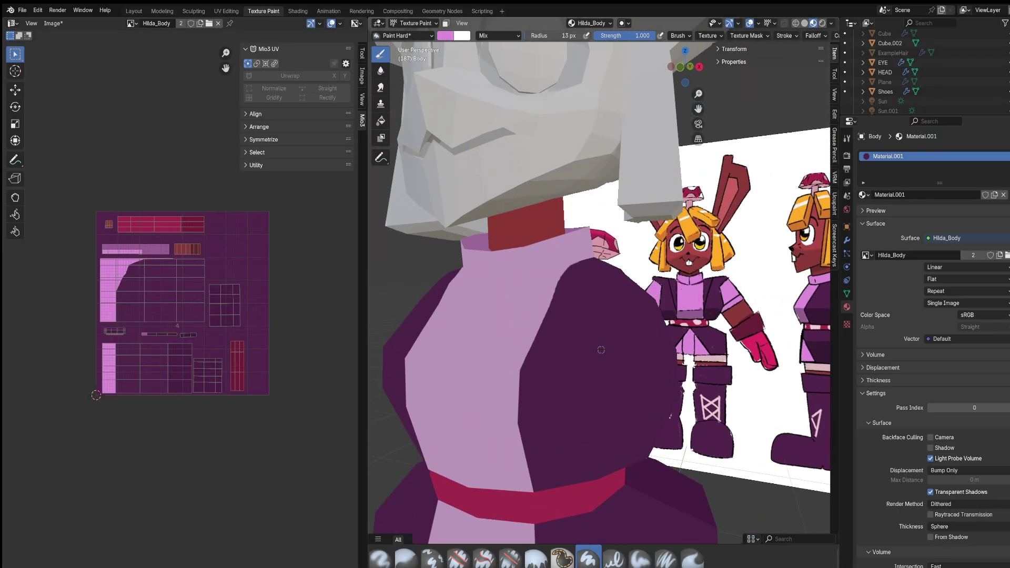
- Sample the jacket's dark purple and draw a lapel line down the chest with a 6 px Multiply brush at 0.466 strength, redoing the stroke
{"action": "left_click", "coordinate": [450, 35]}
{"action": "left_click", "coordinate": [451, 35]}
{"action": "left_click", "coordinate": [451, 36]}
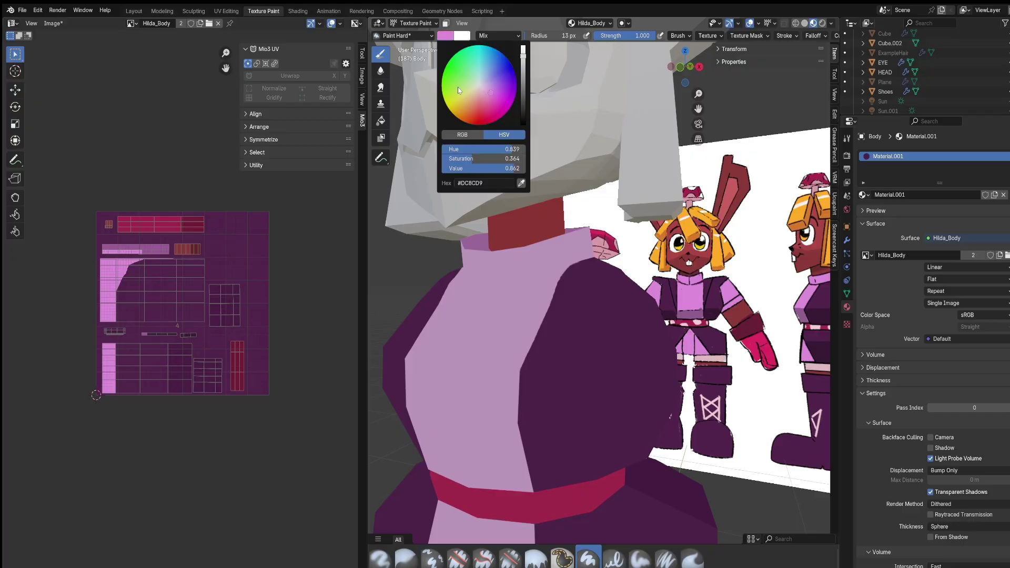
{"action": "left_click", "coordinate": [523, 182]}
{"action": "middle_click_drag", "start_coordinate": [508, 89], "coordinate": [576, 260]}
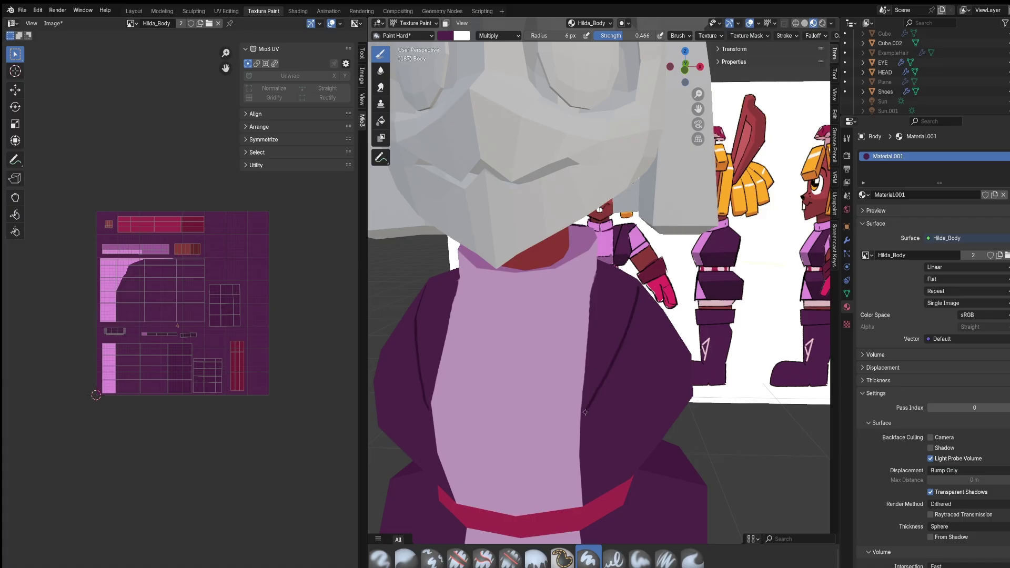
{"action": "mouse_move", "coordinate": [584, 412]}
{"action": "middle_mouse_down"}
{"action": "mouse_move", "coordinate": [597, 376]}
{"action": "mouse_move", "coordinate": [583, 395]}
{"action": "mouse_move", "coordinate": [594, 394]}
{"action": "middle_mouse_up"}
{"action": "key", "text": "ctrl+z"}
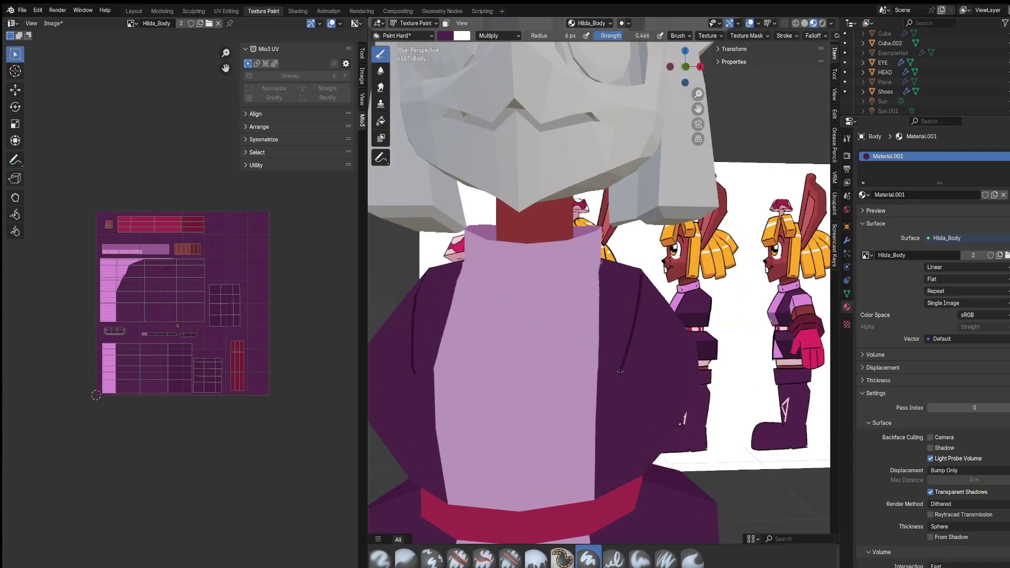
- Continue the lapel line over the shoulder with a pointed notch and around the back of the collar
{"action": "middle_click_drag", "start_coordinate": [657, 282], "coordinate": [547, 287]}
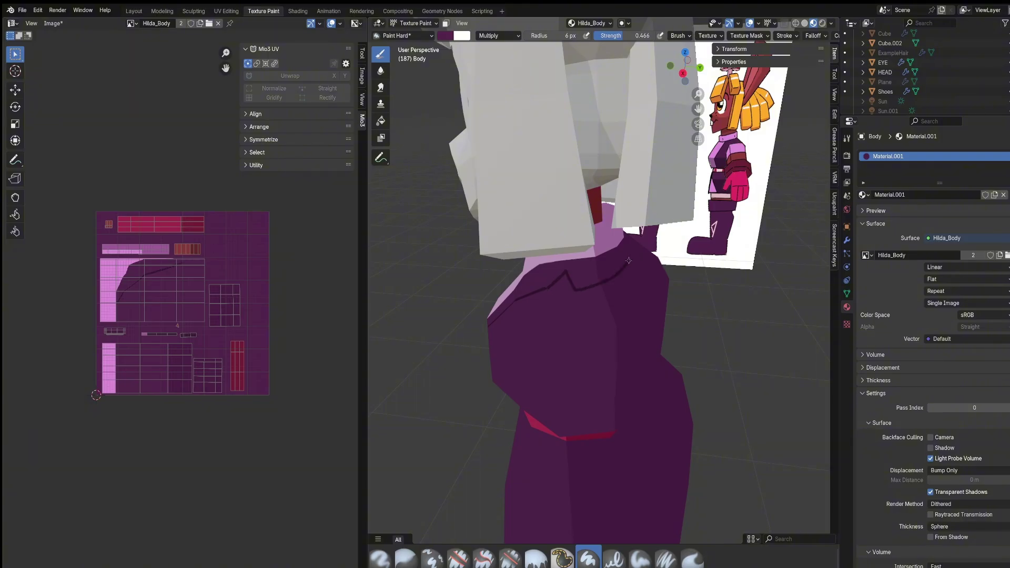
{"action": "middle_click_drag", "start_coordinate": [664, 231], "coordinate": [749, 258]}
{"action": "scroll", "coordinate": [631, 295], "scroll_direction": "down", "scroll_amount": 3}
{"action": "middle_click_drag", "start_coordinate": [568, 337], "coordinate": [530, 301]}
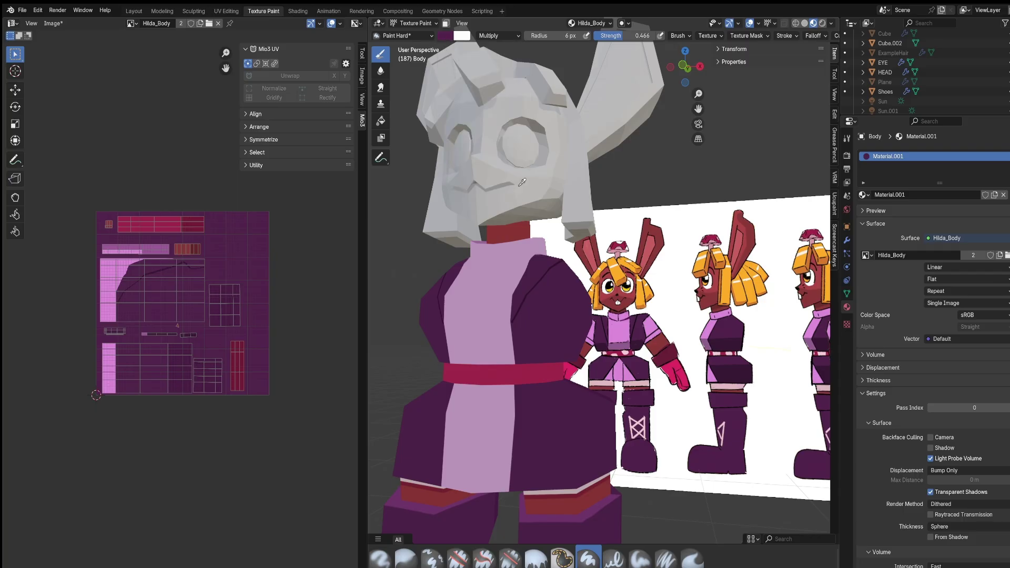
- Cover the sides of the skirt's lilac front panel with solid dark purple in Mix mode at full strength, leaving a pointed opening
{"action": "left_click_drag", "start_coordinate": [634, 36], "coordinate": [672, 36]}
{"action": "left_click", "coordinate": [498, 36]}
{"action": "left_click", "coordinate": [487, 59]}
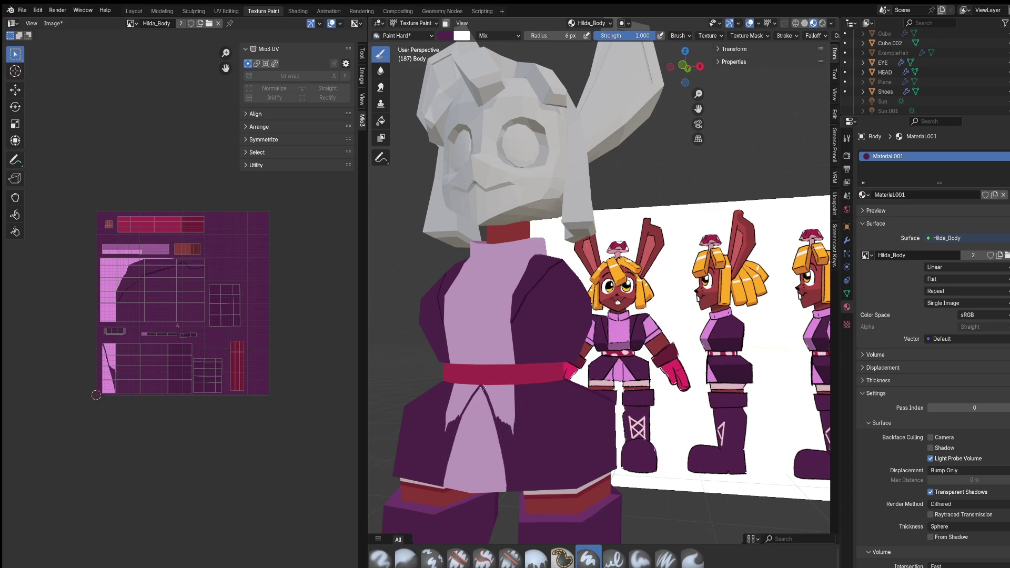
{"action": "scroll", "coordinate": [488, 386], "scroll_direction": "up", "scroll_amount": 5}
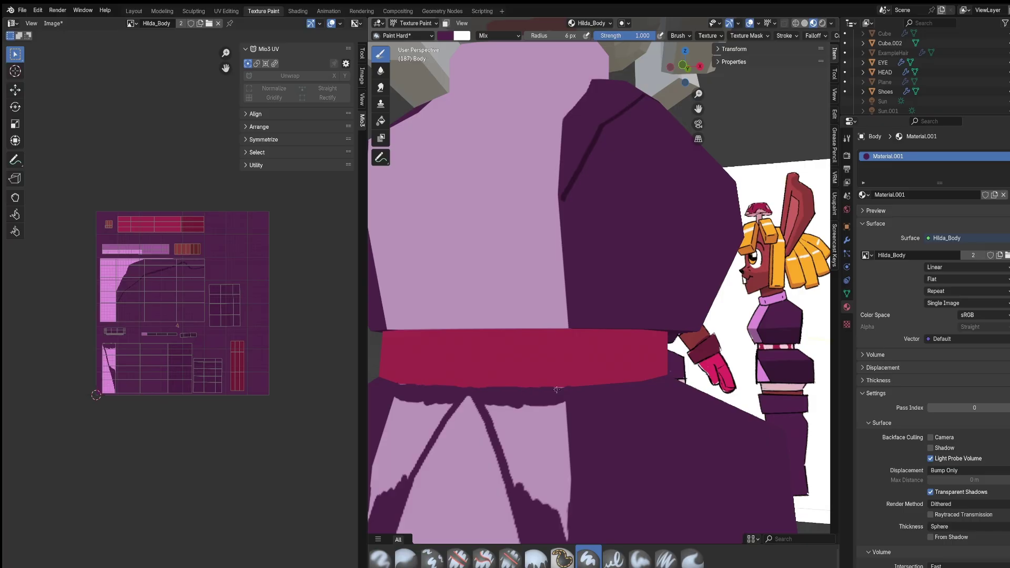
{"action": "mouse_move", "coordinate": [486, 401]}
{"action": "left_mouse_down"}
{"action": "mouse_move", "coordinate": [552, 500]}
{"action": "mouse_move", "coordinate": [541, 420]}
{"action": "mouse_move", "coordinate": [510, 415]}
{"action": "left_mouse_up"}
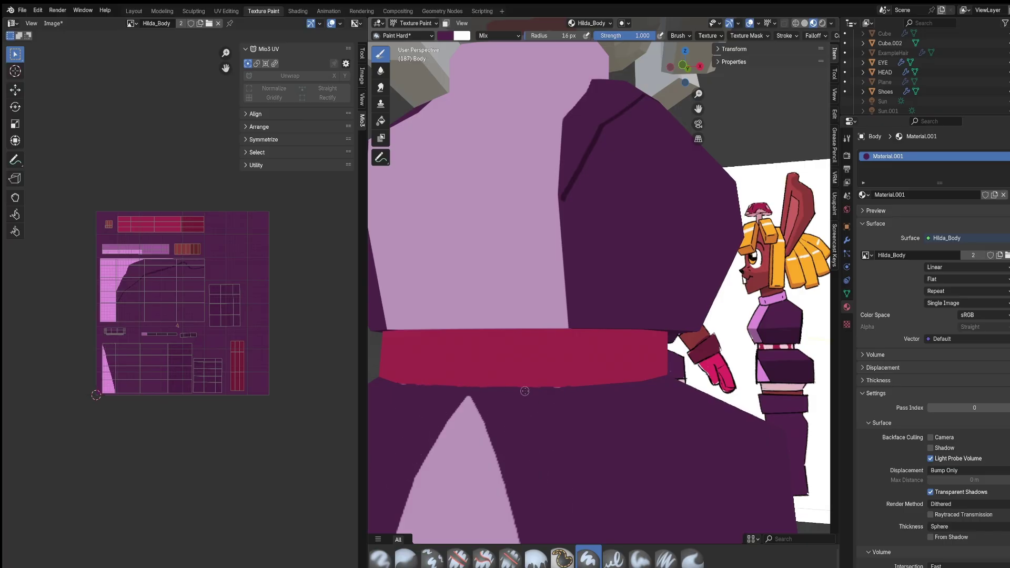
- Paint pale pink spots on the front and side of the belt, using 16 px and 8 px brushes
{"action": "scroll", "coordinate": [599, 394], "scroll_direction": "down", "scroll_amount": 3}
{"action": "mouse_move", "coordinate": [600, 394]}
{"action": "middle_mouse_down"}
{"action": "mouse_move", "coordinate": [639, 402]}
{"action": "mouse_move", "coordinate": [625, 403]}
{"action": "middle_mouse_up"}
{"action": "scroll", "coordinate": [626, 403], "scroll_direction": "up", "scroll_amount": 2}
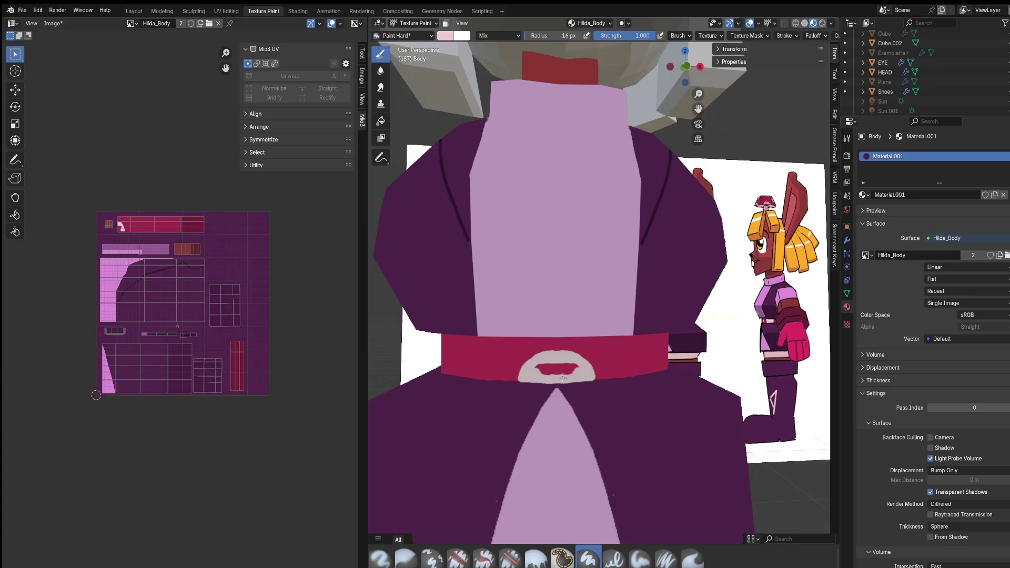
{"action": "middle_click_drag", "start_coordinate": [526, 365], "coordinate": [491, 293]}
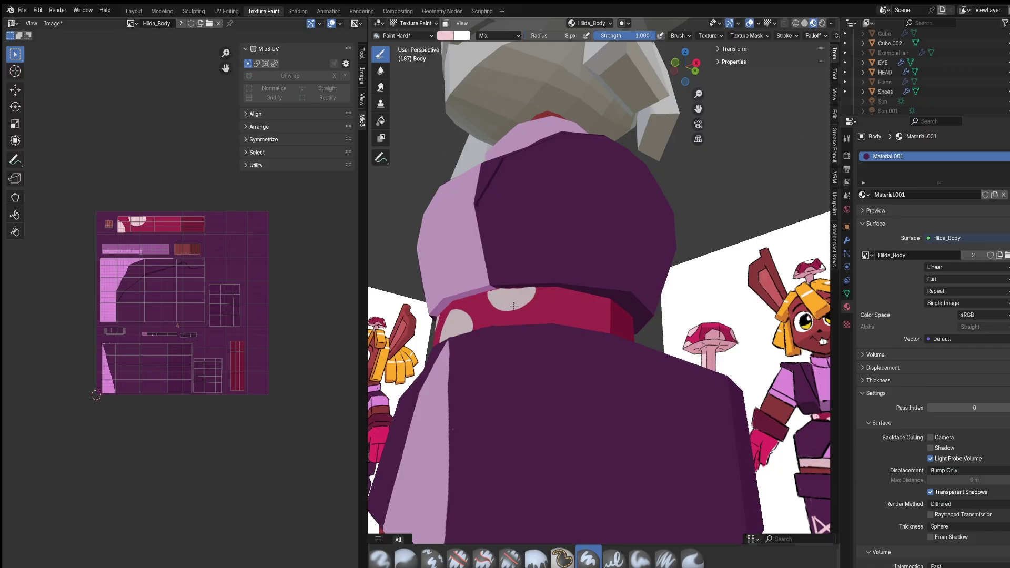
- Switch the image editor to Paint mode and extend the side belt spot cleanly to the strip's upper edge
{"action": "scroll", "coordinate": [181, 309], "scroll_direction": "up", "scroll_amount": 2}
{"action": "scroll", "coordinate": [88, 167], "scroll_direction": "up", "scroll_amount": 10}
{"action": "middle_click_drag", "start_coordinate": [190, 424], "coordinate": [89, 503]}
{"action": "left_click", "coordinate": [13, 23]}
{"action": "left_click", "coordinate": [32, 59]}
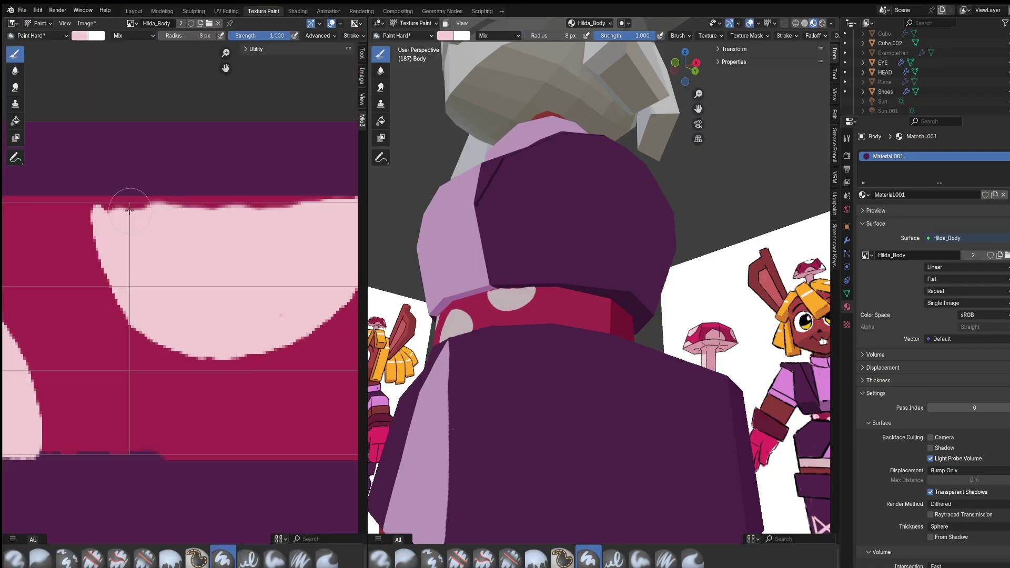
{"action": "left_click_drag", "start_coordinate": [130, 211], "coordinate": [332, 207]}
{"action": "middle_click_drag", "start_coordinate": [331, 231], "coordinate": [244, 242]}
{"action": "left_click_drag", "start_coordinate": [250, 217], "coordinate": [265, 216]}
- Paint another pale pink half-round spot along the lower edge of the belt strip in the texture image
{"action": "scroll", "coordinate": [185, 325], "scroll_direction": "down", "scroll_amount": 3}
{"action": "middle_click_drag", "start_coordinate": [342, 342], "coordinate": [141, 349]}
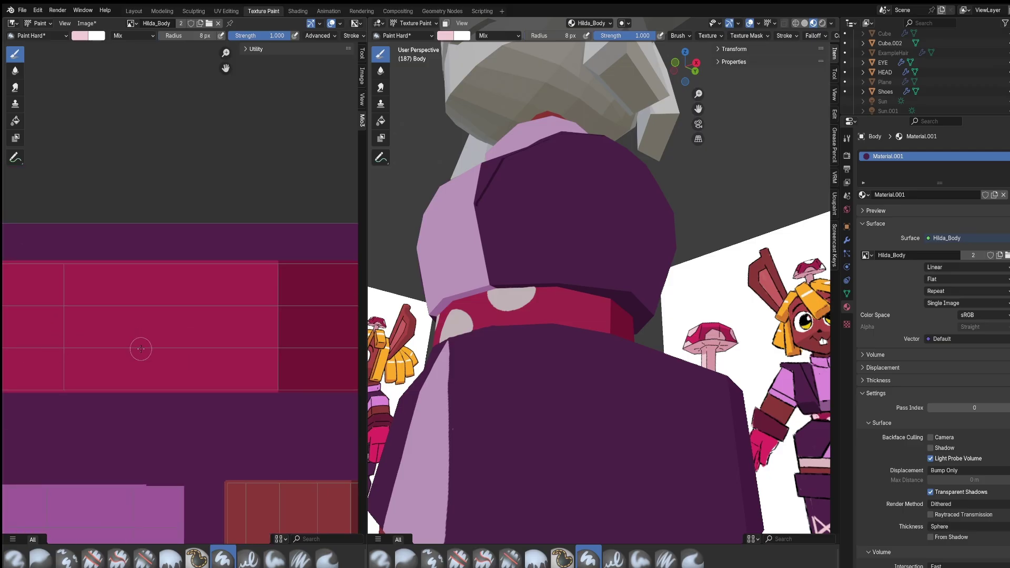
{"action": "mouse_move", "coordinate": [121, 391]}
{"action": "left_mouse_down"}
{"action": "mouse_move", "coordinate": [269, 388]}
{"action": "mouse_move", "coordinate": [189, 368]}
{"action": "mouse_move", "coordinate": [121, 390]}
{"action": "left_mouse_up"}
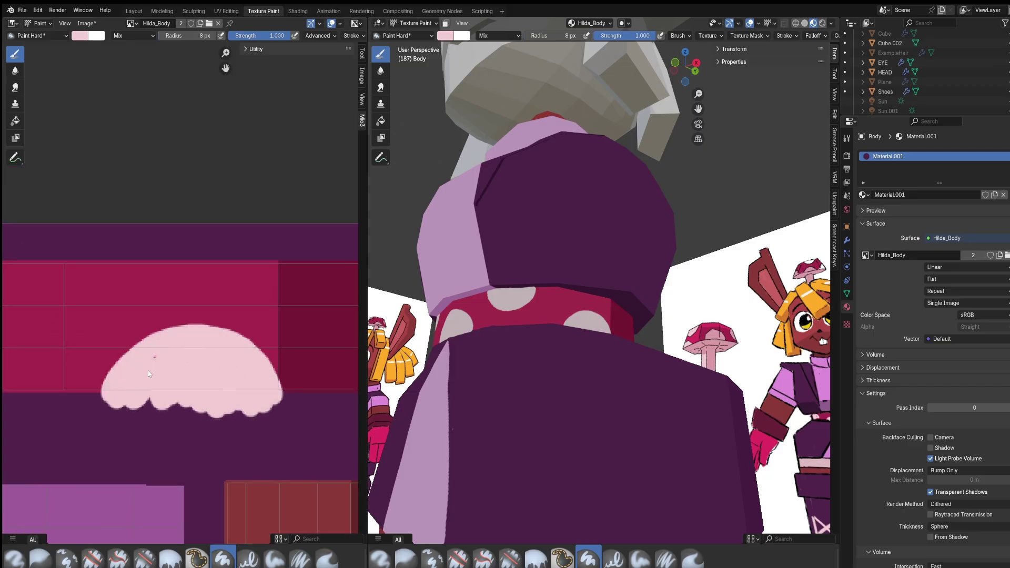
{"action": "middle_click_drag", "start_coordinate": [121, 389], "coordinate": [295, 350]}
- Paint a muted pink spot in the upper corner of the belt's shaded section, using Mix at 0.410 strength and redoing the first attempt
{"action": "left_click", "coordinate": [134, 35]}
{"action": "left_click", "coordinate": [132, 79]}
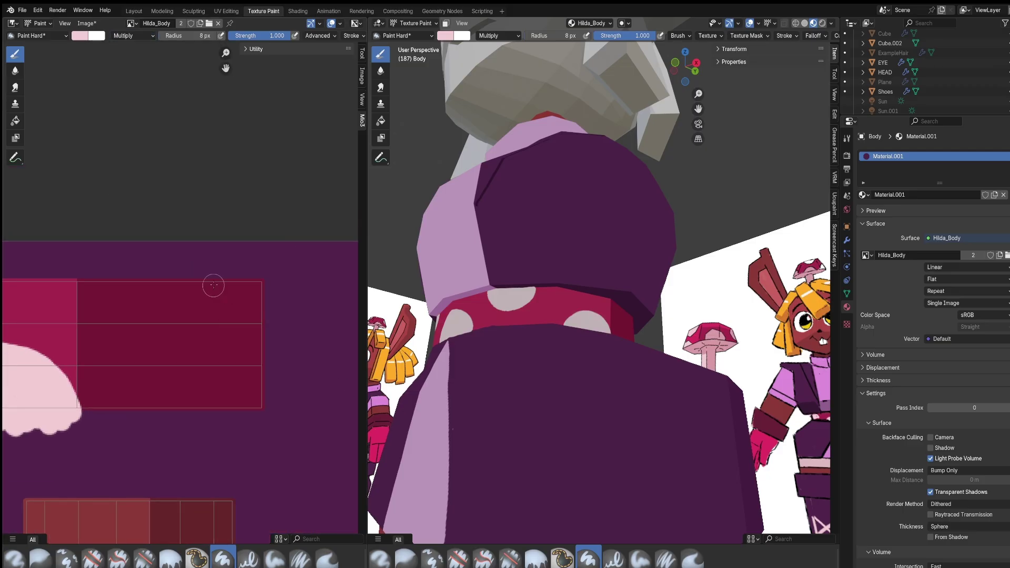
{"action": "middle_click_drag", "start_coordinate": [516, 284], "coordinate": [552, 278]}
{"action": "mouse_move", "coordinate": [181, 301]}
{"action": "left_mouse_down"}
{"action": "mouse_move", "coordinate": [261, 318]}
{"action": "mouse_move", "coordinate": [248, 304]}
{"action": "left_mouse_up"}
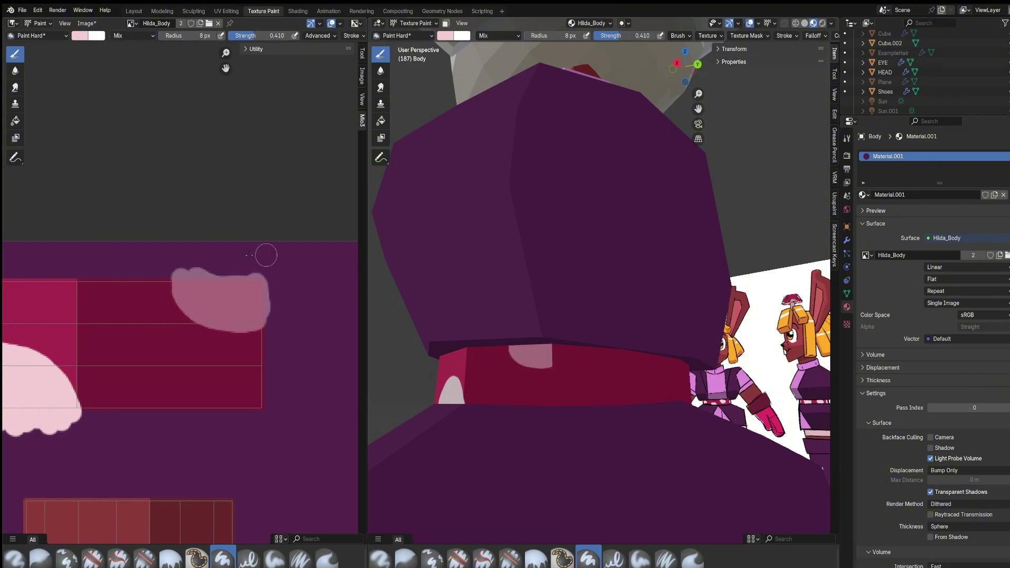
{"action": "key", "text": "ctrl+z"}
{"action": "mouse_move", "coordinate": [181, 275]}
{"action": "left_mouse_down"}
{"action": "mouse_move", "coordinate": [223, 319]}
{"action": "mouse_move", "coordinate": [228, 305]}
{"action": "left_mouse_up"}
- Paint muted pink spots at both ends of the separate back belt strip in the texture, undoing faulty strokes along the way
{"action": "scroll", "coordinate": [227, 304], "scroll_direction": "down", "scroll_amount": 6}
{"action": "middle_click_drag", "start_coordinate": [180, 517], "coordinate": [94, 318]}
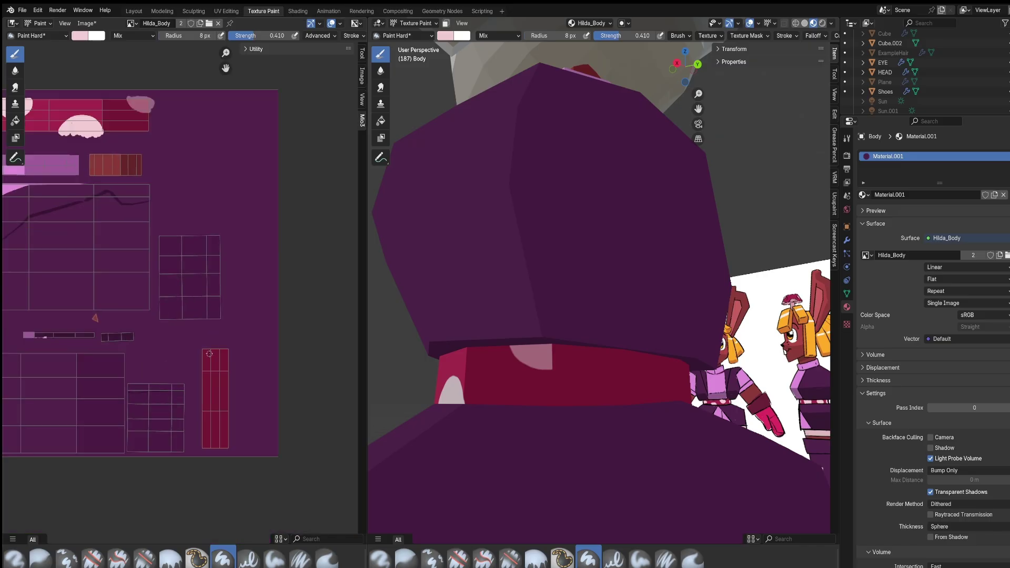
{"action": "scroll", "coordinate": [204, 320], "scroll_direction": "up", "scroll_amount": 3}
{"action": "middle_click_drag", "start_coordinate": [214, 417], "coordinate": [218, 298]}
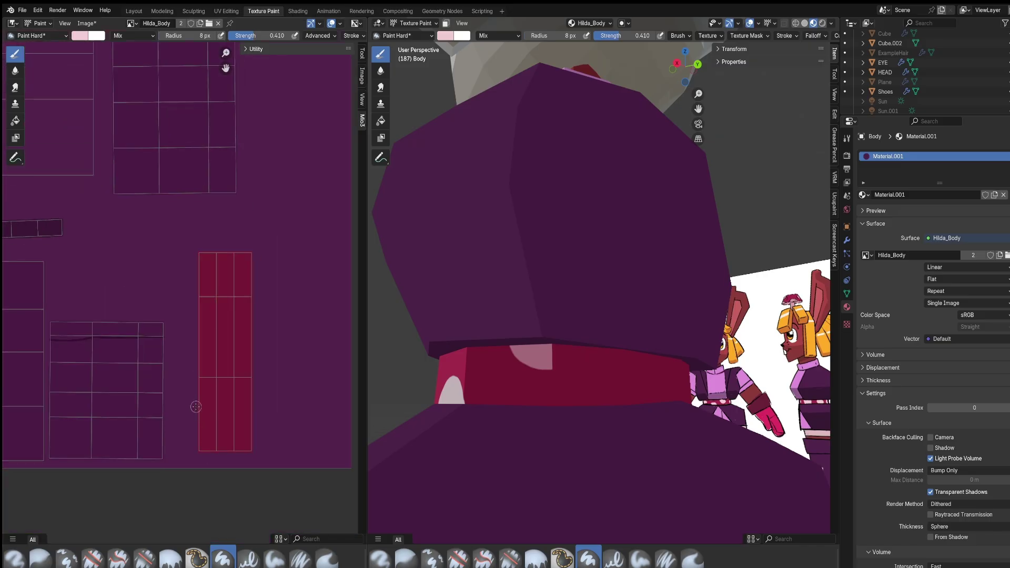
{"action": "key", "text": "ctrl+z"}
{"action": "left_click_drag", "start_coordinate": [193, 384], "coordinate": [214, 452]}
{"action": "key", "text": "ctrl+z"}
{"action": "key", "text": "ctrl+z"}
{"action": "middle_click_drag", "start_coordinate": [729, 397], "coordinate": [518, 392]}
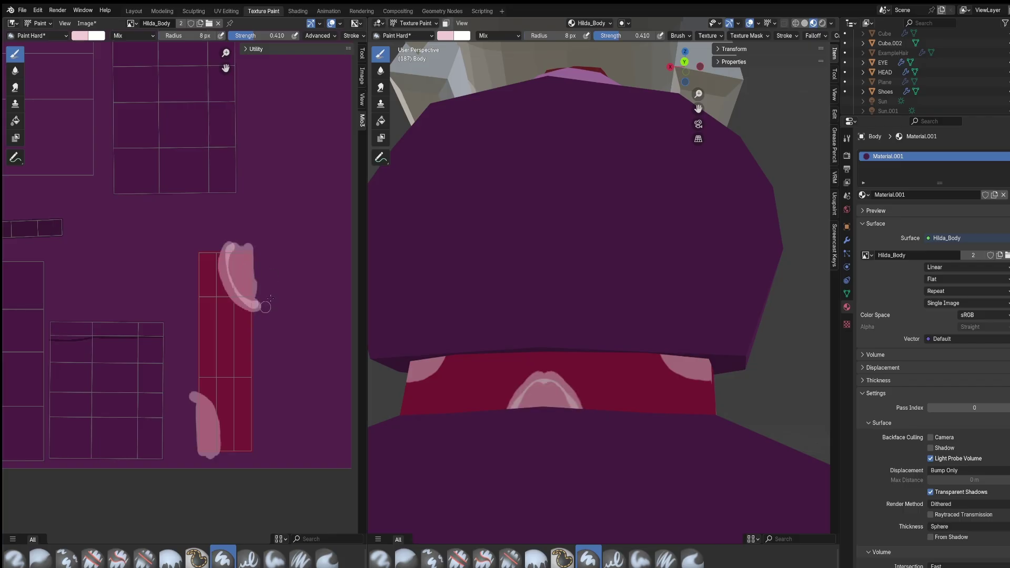
{"action": "scroll", "coordinate": [500, 295], "scroll_direction": "down", "scroll_amount": 2}
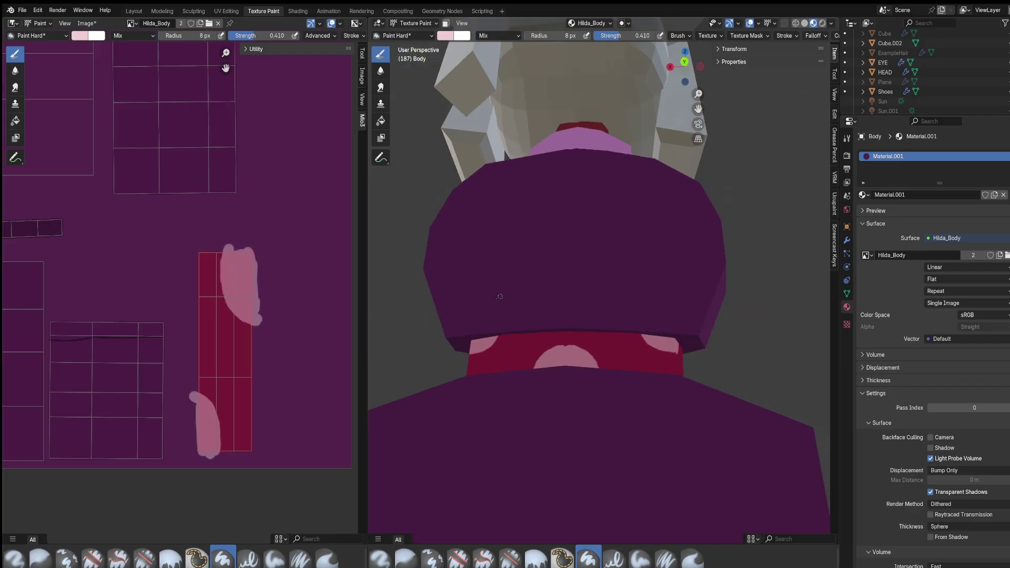
- Smooth the edge of the back belt spot with the Smear brush at 8 px and 0.600 strength
{"action": "middle_click_drag", "start_coordinate": [500, 295], "coordinate": [539, 329]}
{"action": "scroll", "coordinate": [538, 330], "scroll_direction": "up", "scroll_amount": 3}
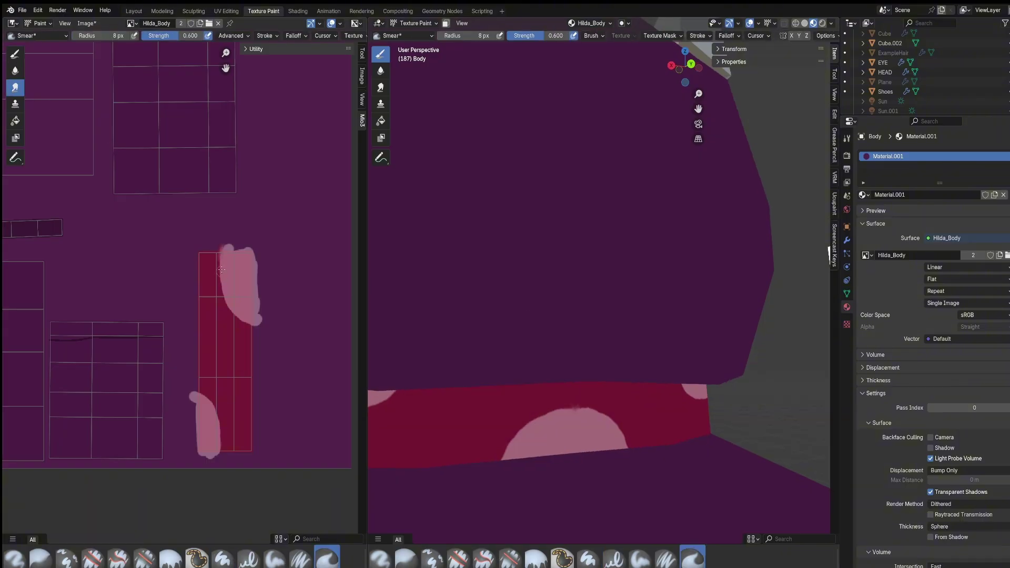
{"action": "scroll", "coordinate": [229, 243], "scroll_direction": "down", "scroll_amount": 5}
{"action": "scroll", "coordinate": [485, 275], "scroll_direction": "down", "scroll_amount": 5}
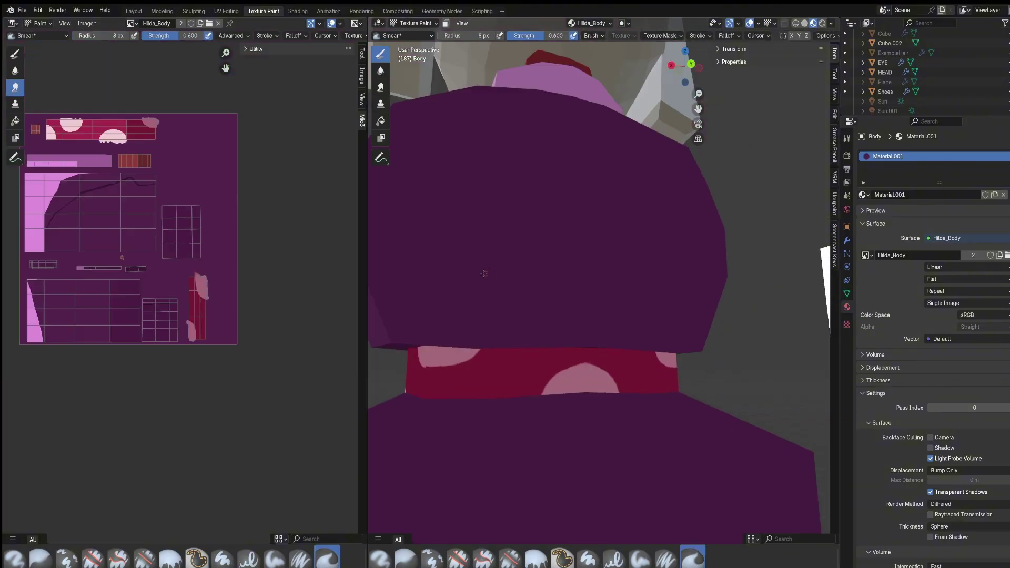
- Open the body for mesh editing, clear the selection, and insert a centred loop cut near the torso's lower edge
{"action": "middle_click_drag", "start_coordinate": [484, 275], "coordinate": [683, 305]}
{"action": "middle_click_drag", "start_coordinate": [483, 299], "coordinate": [513, 297]}
{"action": "scroll", "coordinate": [570, 320], "scroll_direction": "up", "scroll_amount": 4}
{"action": "key", "text": "Tab"}
{"action": "key", "text": "alt+a"}
{"action": "key", "text": "ctrl+r"}
{"action": "left_click", "coordinate": [532, 329]}
{"action": "right_click", "coordinate": [531, 329]}
- Select the face loops around the torso's lower edge, isolate them, and return to texture painting
{"action": "left_click", "coordinate": [562, 350], "text": "alt+shift"}
{"action": "left_click", "coordinate": [619, 325], "text": "alt+shift"}
{"action": "left_click", "coordinate": [497, 341], "text": "alt+shift"}
{"action": "mouse_move", "coordinate": [497, 341]}
{"action": "middle_mouse_down"}
{"action": "mouse_move", "coordinate": [584, 436]}
{"action": "mouse_move", "coordinate": [595, 416]}
{"action": "mouse_move", "coordinate": [526, 384]}
{"action": "mouse_move", "coordinate": [611, 393]}
{"action": "mouse_move", "coordinate": [535, 407]}
{"action": "mouse_move", "coordinate": [611, 397]}
{"action": "mouse_move", "coordinate": [557, 392]}
{"action": "middle_mouse_up"}
{"action": "key", "text": "shift+h"}
{"action": "key", "text": "Tab"}
- Set the hard brush to dark purple with Multiply blending and lower its strength to 0.329
{"action": "left_click", "coordinate": [446, 36]}
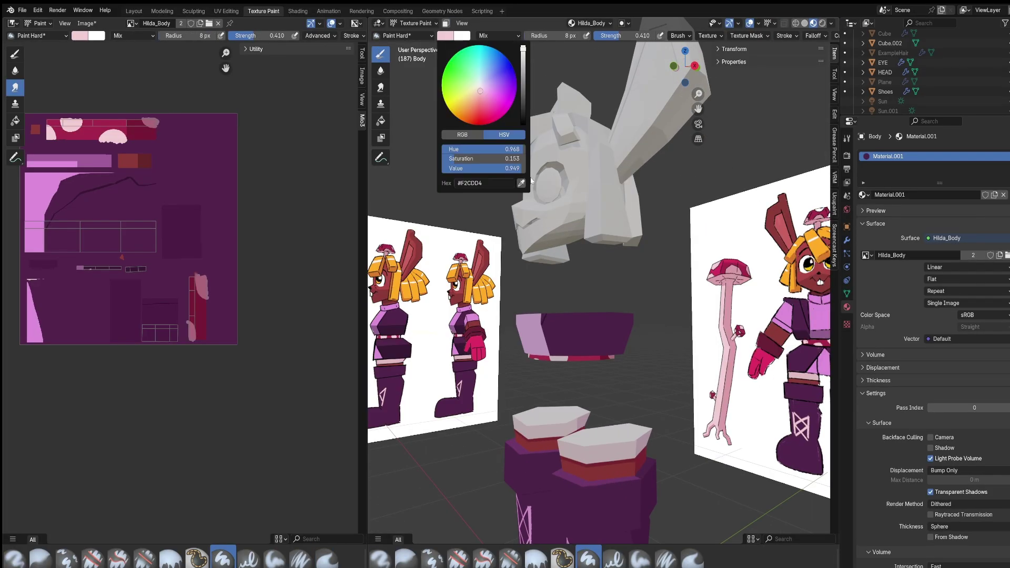
{"action": "left_click", "coordinate": [497, 35]}
{"action": "left_click", "coordinate": [497, 84]}
{"action": "left_click_drag", "start_coordinate": [624, 35], "coordinate": [610, 35]}
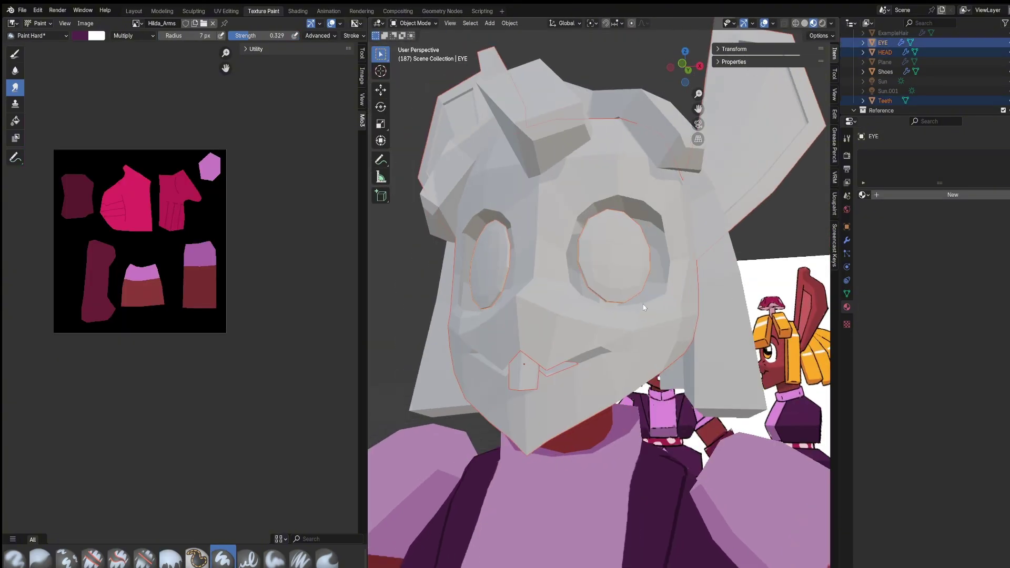
- Add a Mirror modifier with X axis and clipping to the teeth and delete one half of their mesh
{"action": "left_click", "coordinate": [643, 308]}
{"action": "middle_click_drag", "start_coordinate": [642, 308], "coordinate": [700, 354]}
{"action": "left_click", "coordinate": [566, 369]}
{"action": "left_click", "coordinate": [555, 385]}
{"action": "left_click", "coordinate": [847, 242]}
{"action": "left_click", "coordinate": [956, 245]}
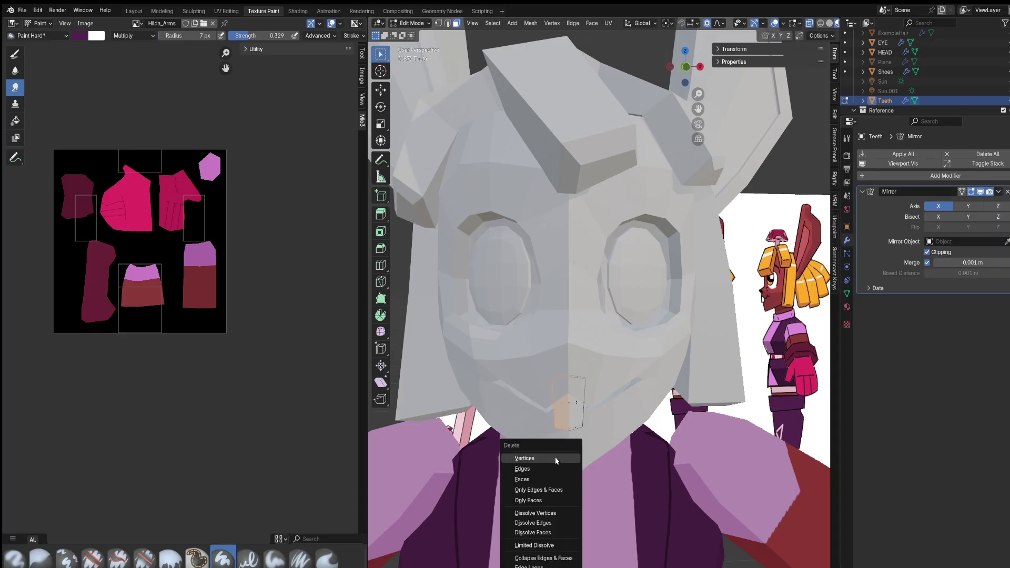
{"action": "middle_click_drag", "start_coordinate": [556, 461], "coordinate": [554, 419]}
{"action": "key", "text": "x"}
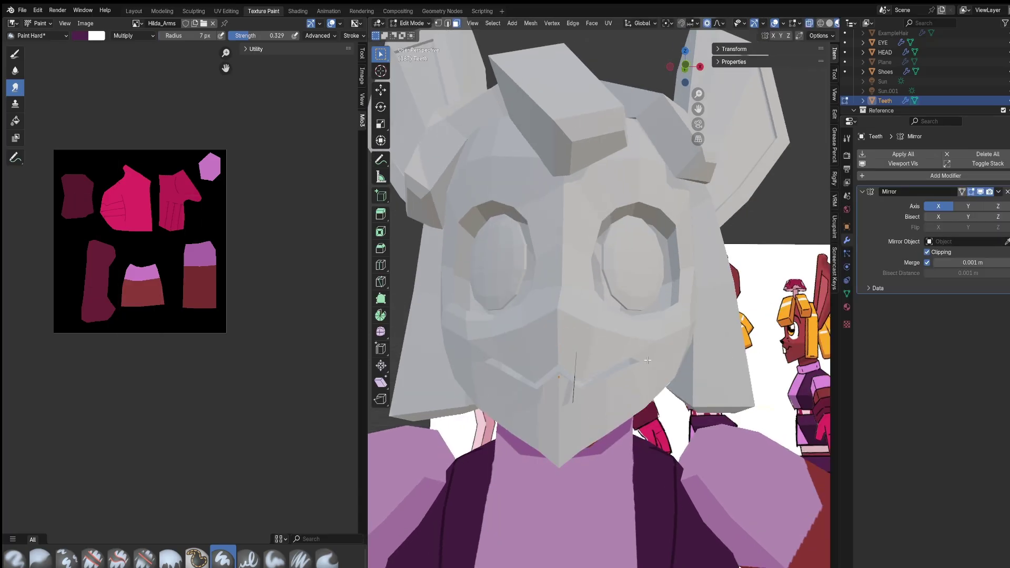
- Reshape the teeth's lower edge by moving its vertices with proportional editing
{"action": "key", "text": "a"}
{"action": "middle_click_drag", "start_coordinate": [647, 360], "coordinate": [631, 300]}
{"action": "scroll", "coordinate": [658, 321], "scroll_direction": "up", "scroll_amount": 3}
{"action": "left_click", "coordinate": [583, 466]}
{"action": "key", "text": "1"}
{"action": "middle_click_drag", "start_coordinate": [584, 466], "coordinate": [593, 457]}
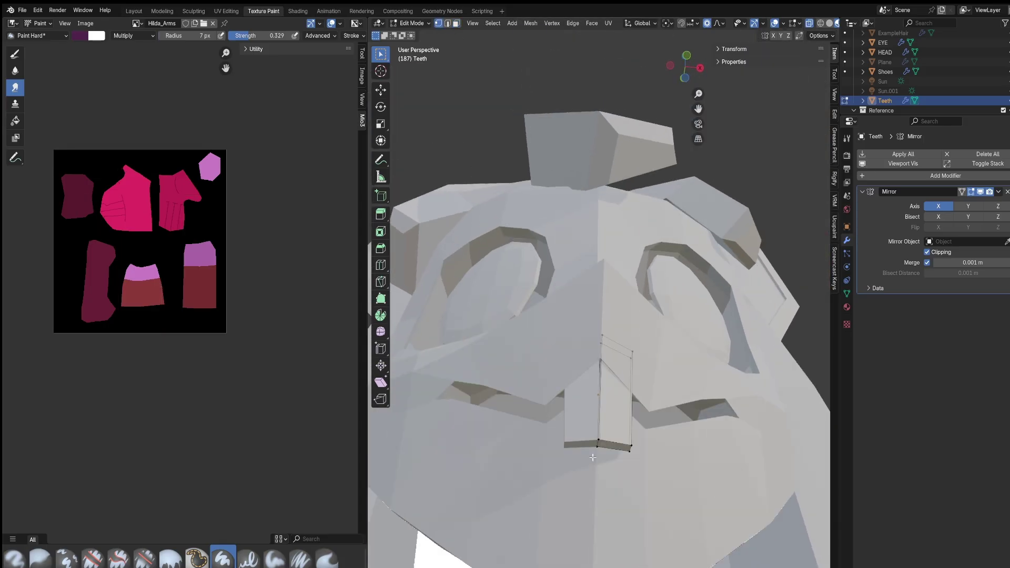
{"action": "key", "text": "g"}
{"action": "left_click", "coordinate": [542, 390]}
{"action": "key", "text": "g"}
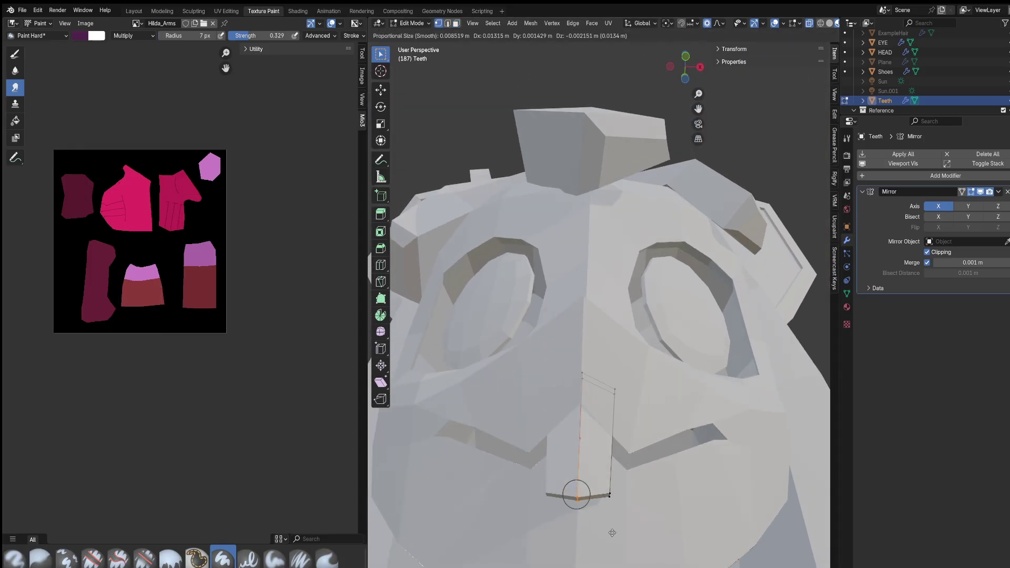
{"action": "left_click", "coordinate": [579, 491]}
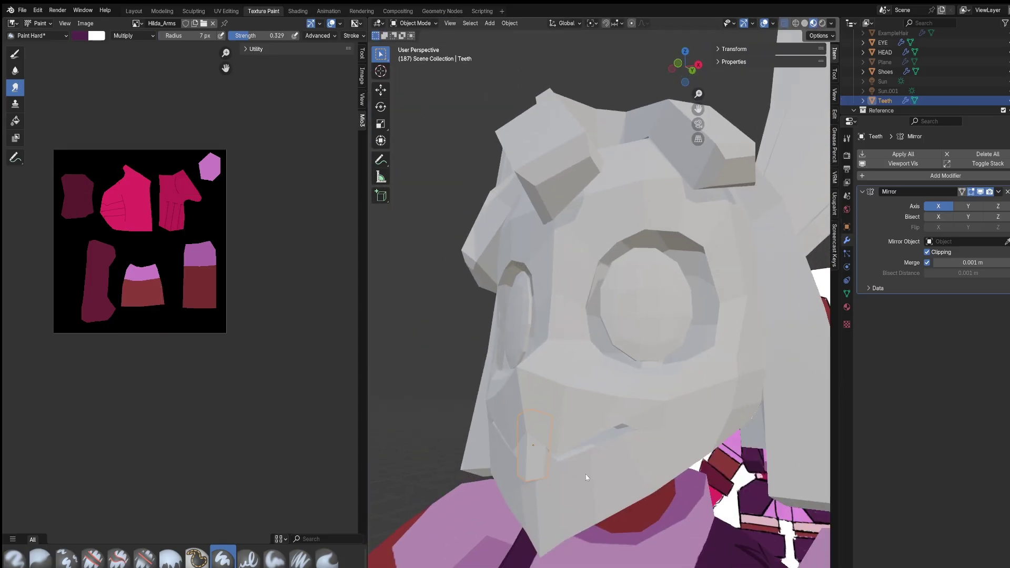
- Hide the head, open the Roundcube mouth interior for mesh editing, and add a Mirror modifier on the X axis
{"action": "middle_click_drag", "start_coordinate": [586, 477], "coordinate": [743, 343]}
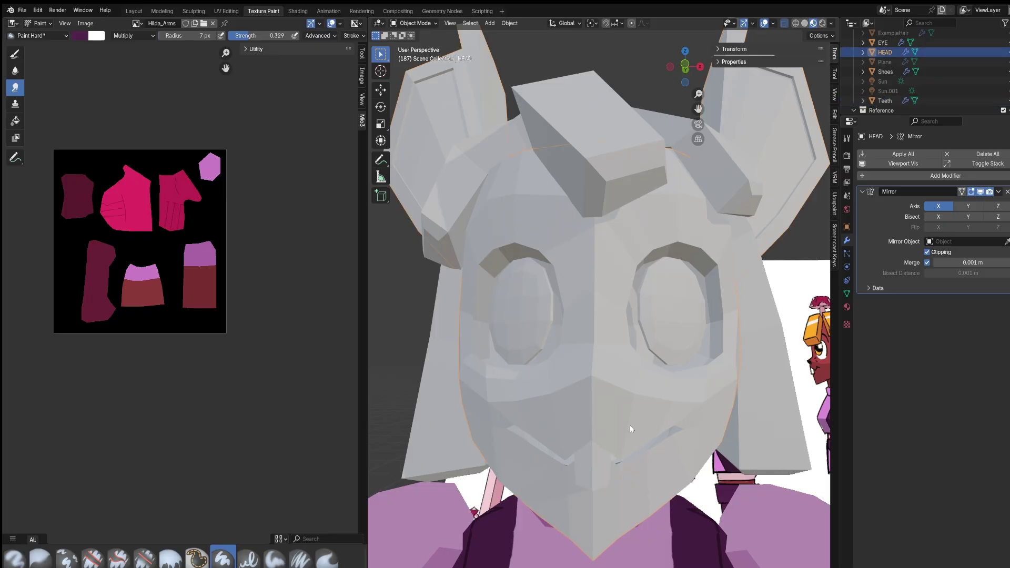
{"action": "middle_click_drag", "start_coordinate": [630, 426], "coordinate": [663, 405]}
{"action": "left_click", "coordinate": [579, 408]}
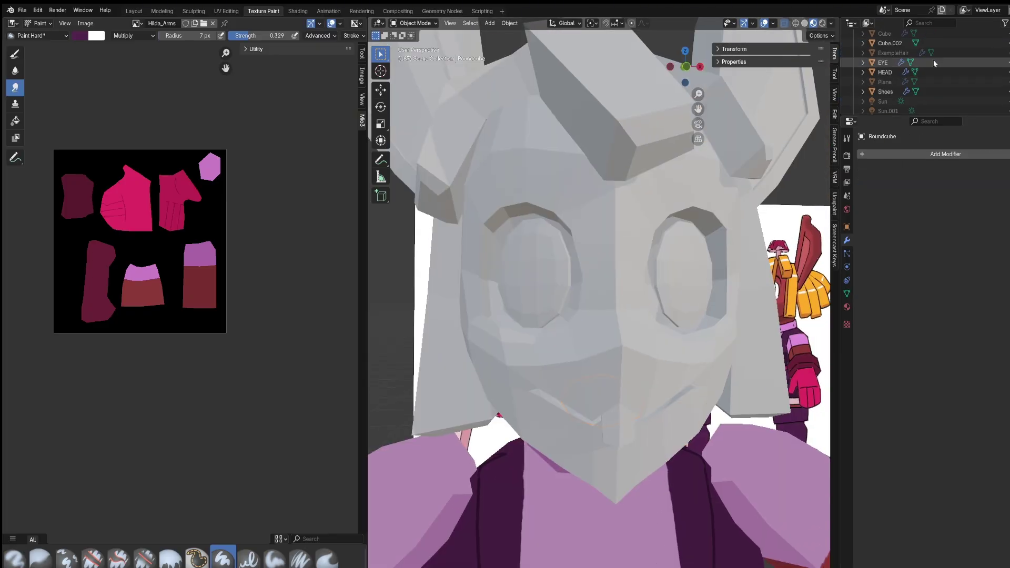
{"action": "left_click", "coordinate": [1008, 72]}
{"action": "middle_click_drag", "start_coordinate": [676, 310], "coordinate": [671, 359]}
{"action": "key", "text": "Tab"}
{"action": "middle_click_drag", "start_coordinate": [567, 327], "coordinate": [564, 342]}
{"action": "left_click", "coordinate": [905, 155]}
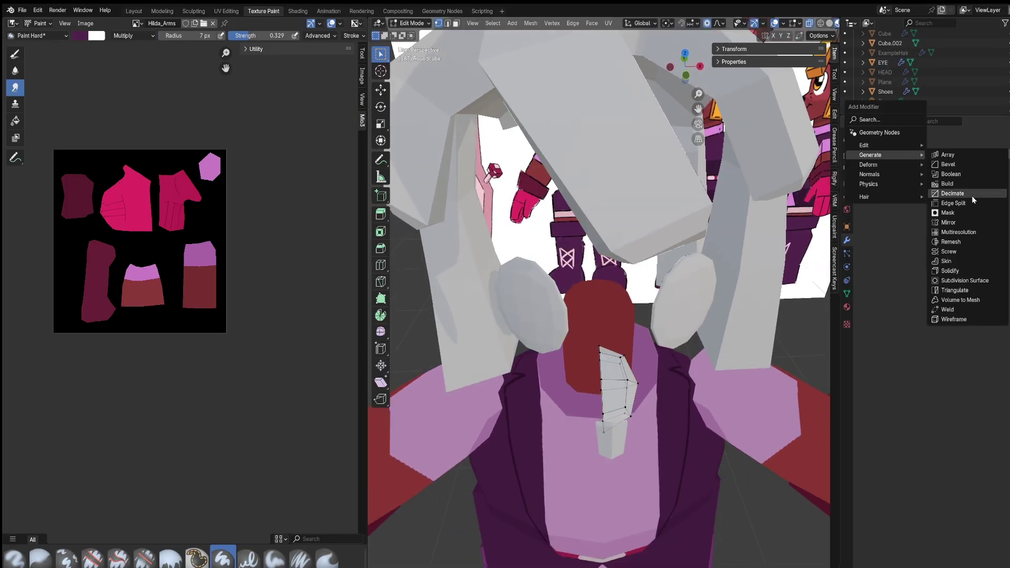
{"action": "left_click", "coordinate": [949, 222]}
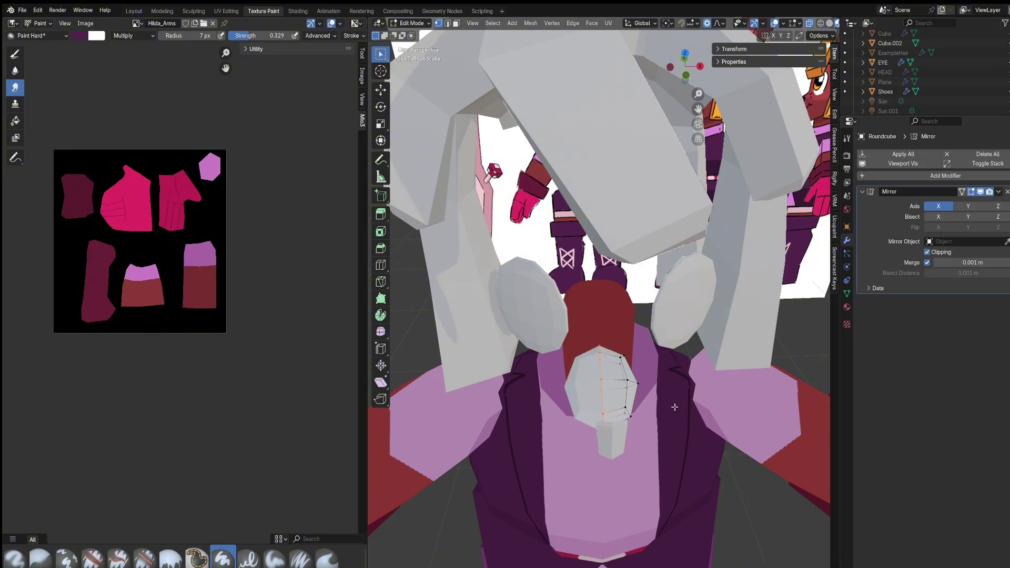
- Move the mouth interior's centre-line vertices onto the mirror plane, leave mesh editing, and show the head again
{"action": "key", "text": "g"}
{"action": "left_click", "coordinate": [610, 395]}
{"action": "middle_click_drag", "start_coordinate": [674, 407], "coordinate": [696, 356]}
{"action": "key", "text": "Tab"}
{"action": "left_click", "coordinate": [1008, 72]}
{"action": "middle_click_drag", "start_coordinate": [605, 368], "coordinate": [526, 388]}
{"action": "scroll", "coordinate": [608, 326], "scroll_direction": "up", "scroll_amount": 3}
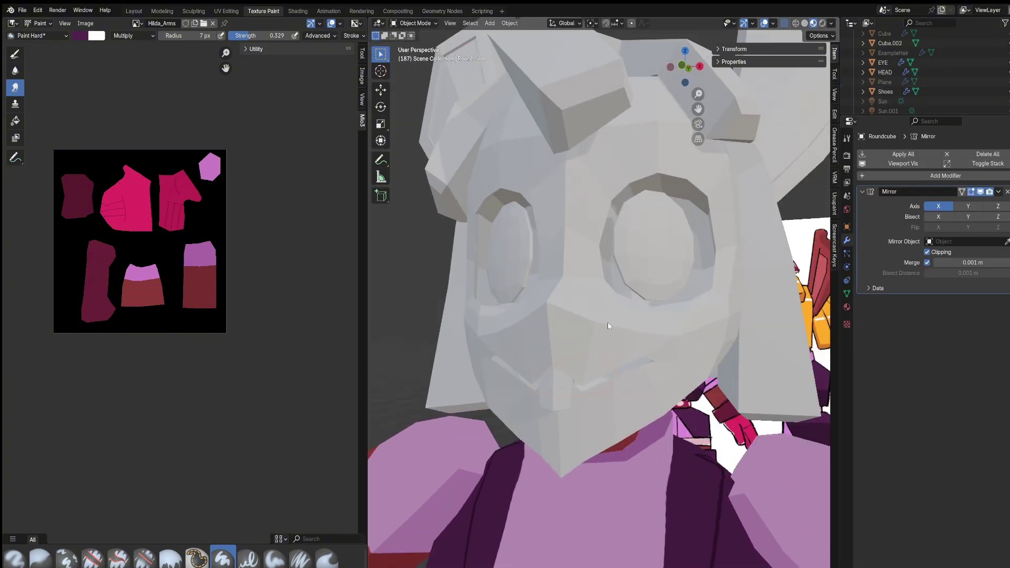
- Open the head, eyes, mouth interior and teeth together for mesh editing and hide the Body and Cube.002 objects
{"action": "scroll", "coordinate": [587, 407], "scroll_direction": "up", "scroll_amount": 2}
{"action": "left_click", "coordinate": [595, 343], "text": "shift"}
{"action": "left_click", "coordinate": [657, 237], "text": "shift"}
{"action": "key", "text": "Tab"}
{"action": "middle_click_drag", "start_coordinate": [657, 237], "coordinate": [610, 241]}
{"action": "scroll", "coordinate": [974, 81], "scroll_direction": "up", "scroll_amount": 1}
{"action": "left_click", "coordinate": [1009, 43]}
{"action": "left_click", "coordinate": [1009, 63]}
- Select the edge path along the head's lower jaw and mark it as a seam
{"action": "middle_click_drag", "start_coordinate": [736, 400], "coordinate": [705, 421]}
{"action": "key", "text": "2"}
{"action": "left_click", "coordinate": [674, 464]}
{"action": "middle_click_drag", "start_coordinate": [674, 464], "coordinate": [632, 363]}
{"action": "left_click", "coordinate": [584, 306], "text": "alt"}
{"action": "middle_click_drag", "start_coordinate": [631, 302], "coordinate": [715, 274]}
{"action": "left_click", "coordinate": [762, 279], "text": "ctrl"}
{"action": "right_click", "coordinate": [715, 274]}
{"action": "right_click", "coordinate": [629, 499]}
{"action": "left_click", "coordinate": [627, 458]}
{"action": "middle_click_drag", "start_coordinate": [627, 453], "coordinate": [678, 431]}
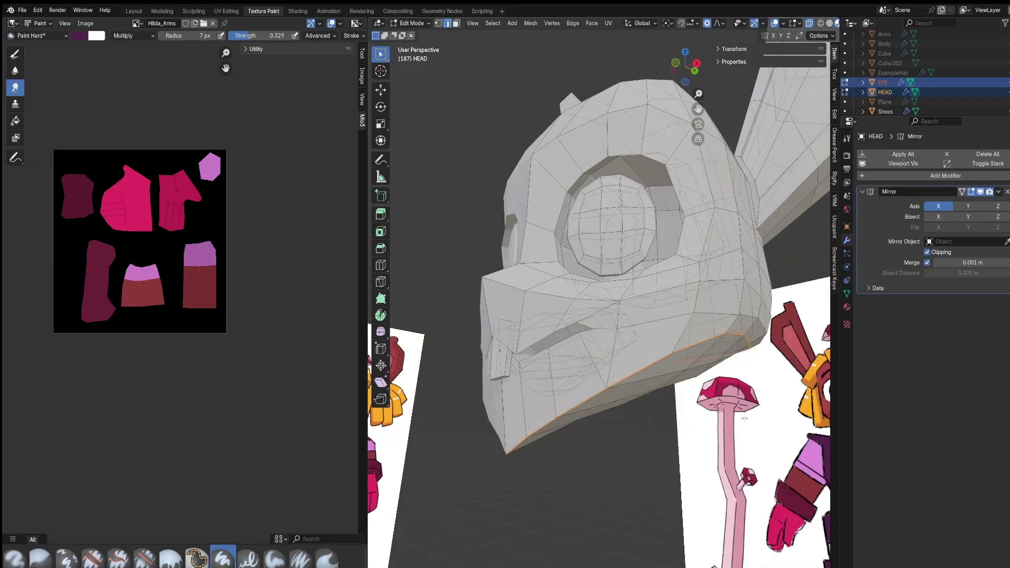
- Select the edge loop around the mouth opening and mark it as a seam
{"action": "scroll", "coordinate": [631, 387], "scroll_direction": "up", "scroll_amount": 4}
{"action": "middle_click_drag", "start_coordinate": [621, 389], "coordinate": [596, 380]}
{"action": "left_click", "coordinate": [602, 364], "text": "alt"}
{"action": "right_click", "coordinate": [601, 368]}
{"action": "left_click", "coordinate": [600, 366]}
{"action": "scroll", "coordinate": [600, 376], "scroll_direction": "down", "scroll_amount": 3}
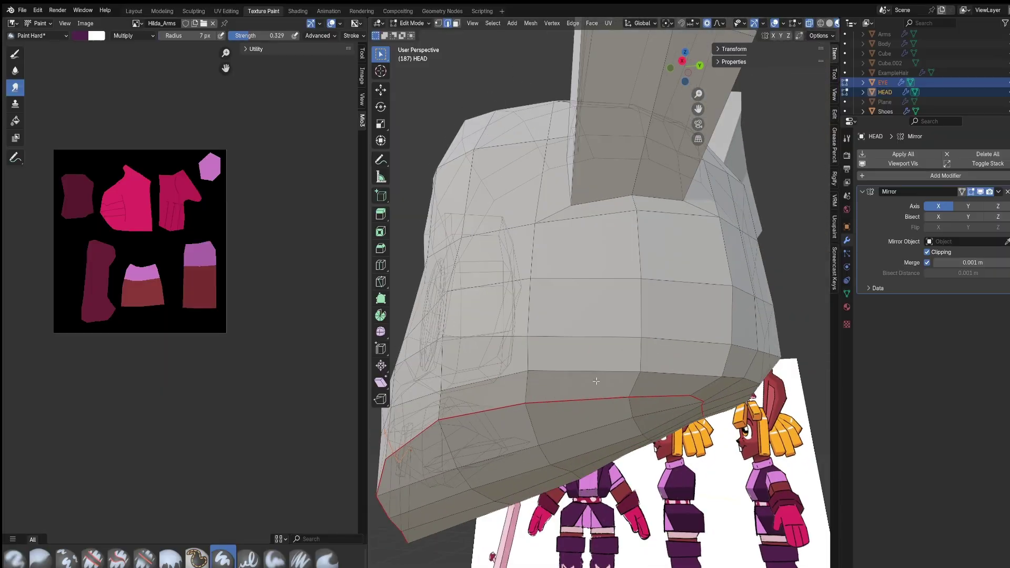
- Mark seams around the ear's base and its inner and outer rims, and merge the selected ear vertices
{"action": "middle_click_drag", "start_coordinate": [630, 216], "coordinate": [701, 217]}
{"action": "middle_click_drag", "start_coordinate": [666, 381], "coordinate": [650, 337]}
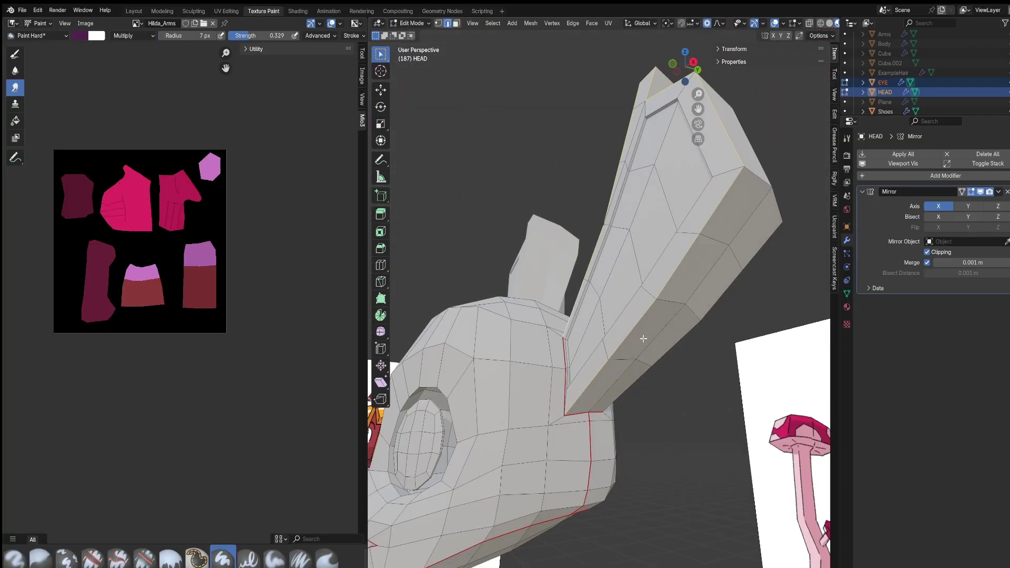
{"action": "middle_click_drag", "start_coordinate": [651, 277], "coordinate": [606, 436]}
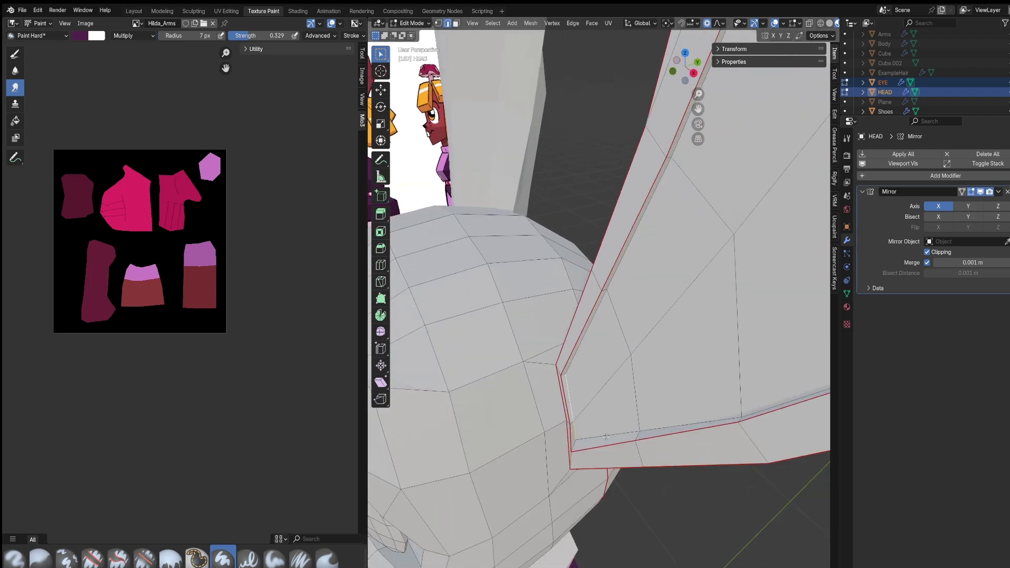
{"action": "middle_click_drag", "start_coordinate": [649, 321], "coordinate": [630, 257]}
{"action": "key", "text": "m"}
{"action": "left_click", "coordinate": [547, 230]}
{"action": "middle_click_drag", "start_coordinate": [548, 230], "coordinate": [682, 446]}
- Mark the outer rim of the eye socket as a seam
{"action": "middle_click_drag", "start_coordinate": [640, 389], "coordinate": [677, 280]}
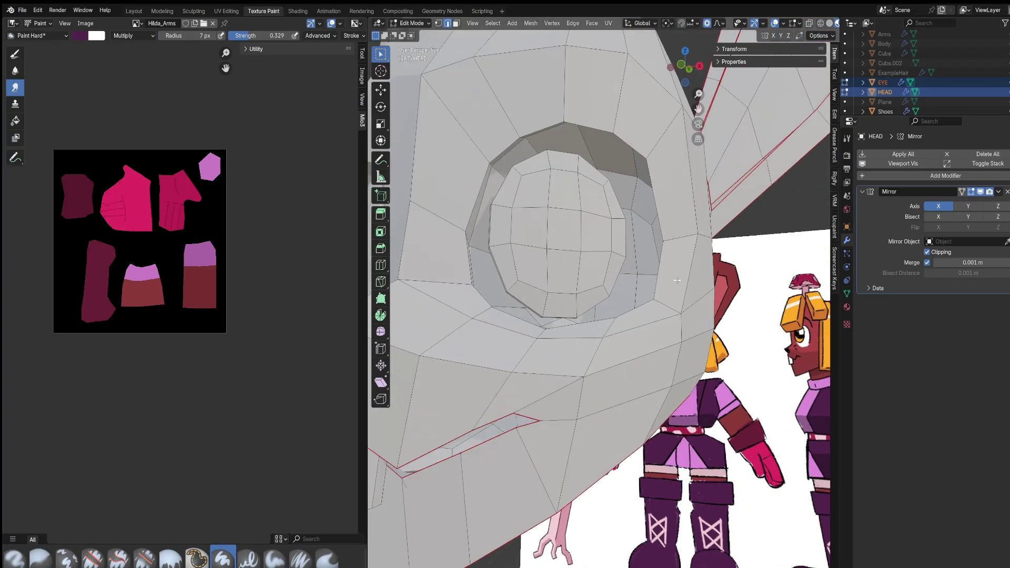
{"action": "right_click", "coordinate": [628, 316]}
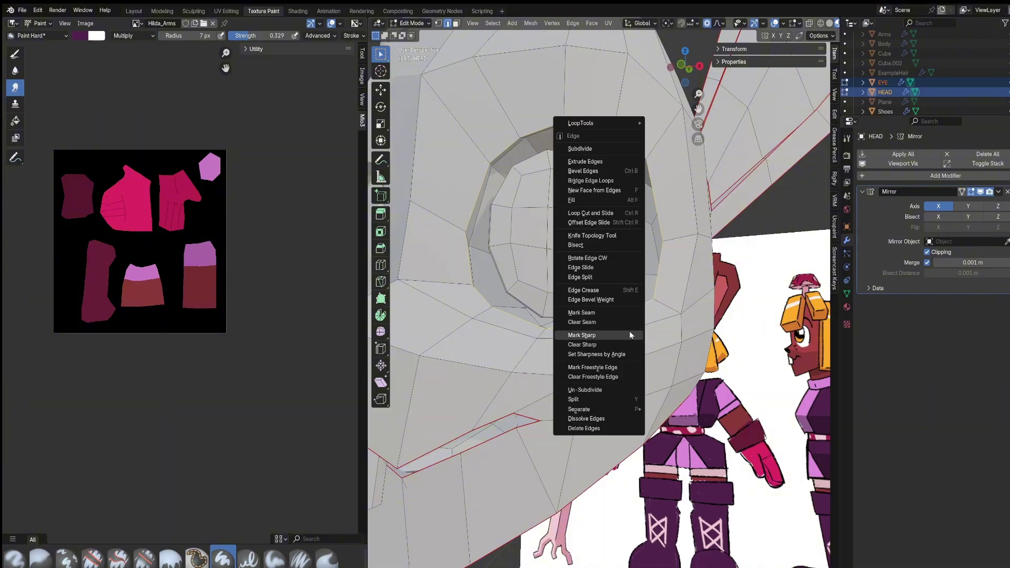
{"action": "left_click", "coordinate": [629, 313]}
{"action": "scroll", "coordinate": [684, 314], "scroll_direction": "down", "scroll_amount": 2}
{"action": "middle_click_drag", "start_coordinate": [736, 310], "coordinate": [667, 319]}
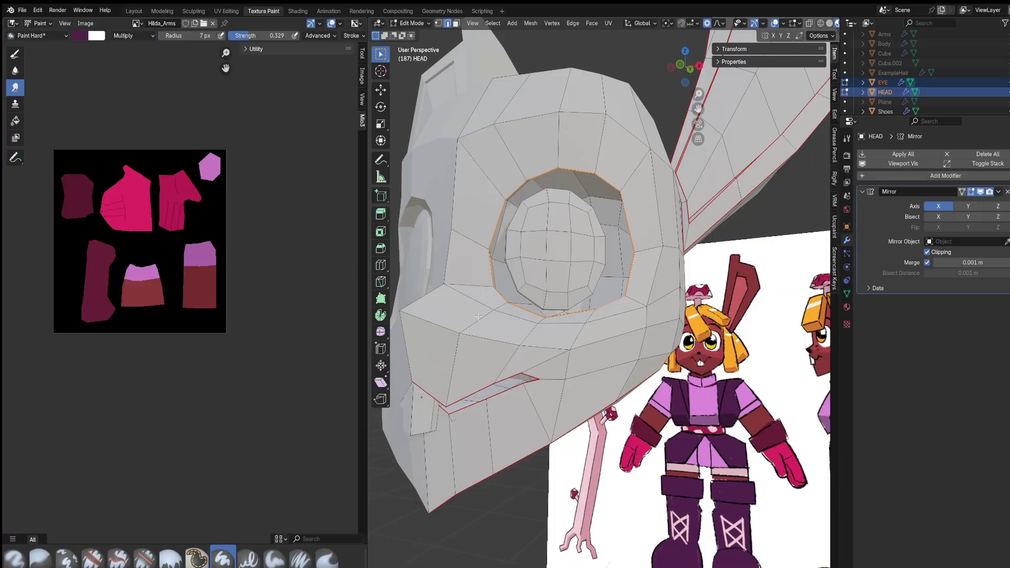
- Mark the inner edge loop of the eye socket behind the eye as a seam
{"action": "middle_click_drag", "start_coordinate": [479, 316], "coordinate": [573, 368]}
{"action": "scroll", "coordinate": [563, 245], "scroll_direction": "up", "scroll_amount": 4}
{"action": "right_click", "coordinate": [499, 309]}
{"action": "left_click", "coordinate": [502, 307]}
{"action": "scroll", "coordinate": [573, 368], "scroll_direction": "down", "scroll_amount": 4}
{"action": "scroll", "coordinate": [523, 475], "scroll_direction": "up", "scroll_amount": 4}
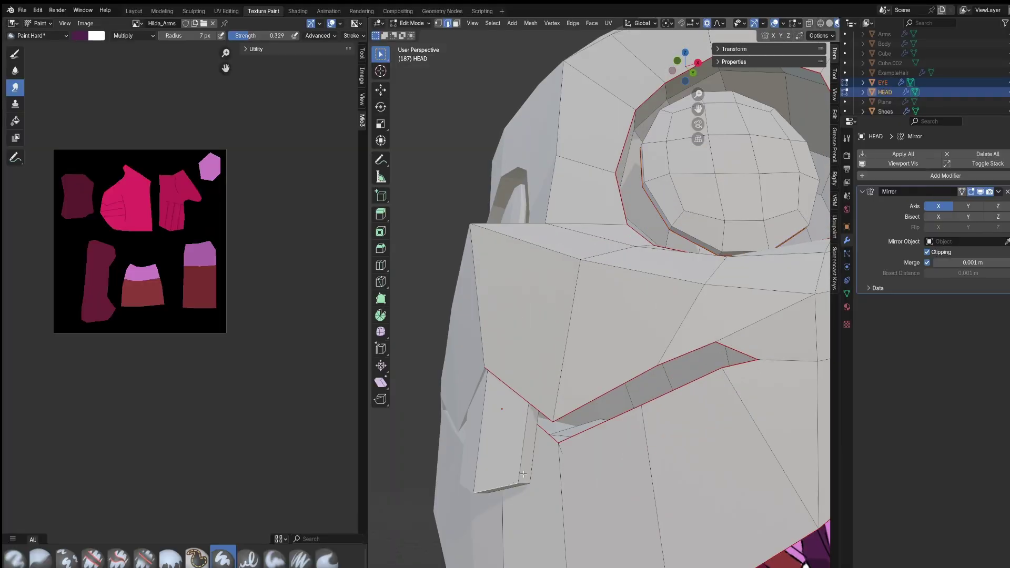
- Hide the head, mark the selected teeth edges as seams, and show the head again
{"action": "left_click", "coordinate": [523, 475], "text": "shift"}
{"action": "middle_click_drag", "start_coordinate": [523, 474], "coordinate": [620, 347]}
{"action": "scroll", "coordinate": [593, 323], "scroll_direction": "up", "scroll_amount": 4}
{"action": "scroll", "coordinate": [621, 347], "scroll_direction": "down", "scroll_amount": 4}
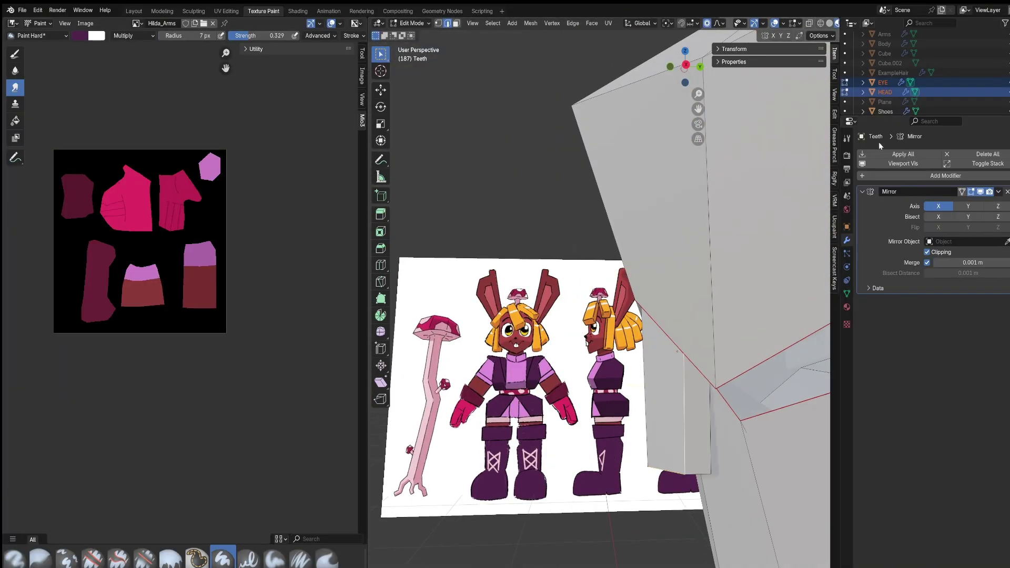
{"action": "left_click", "coordinate": [1009, 92]}
{"action": "middle_click_drag", "start_coordinate": [679, 368], "coordinate": [629, 363]}
{"action": "left_click", "coordinate": [612, 394], "text": "shift"}
{"action": "right_click", "coordinate": [612, 395]}
{"action": "left_click", "coordinate": [611, 393]}
{"action": "scroll", "coordinate": [657, 337], "scroll_direction": "down", "scroll_amount": 1}
{"action": "left_click", "coordinate": [1008, 93]}
- Select all the meshes in edit mode and create a new material named Hilda_Head on the teeth
{"action": "middle_click_drag", "start_coordinate": [650, 288], "coordinate": [562, 324]}
{"action": "scroll", "coordinate": [451, 262], "scroll_direction": "down", "scroll_amount": 3}
{"action": "key", "text": "a"}
{"action": "left_click", "coordinate": [846, 307]}
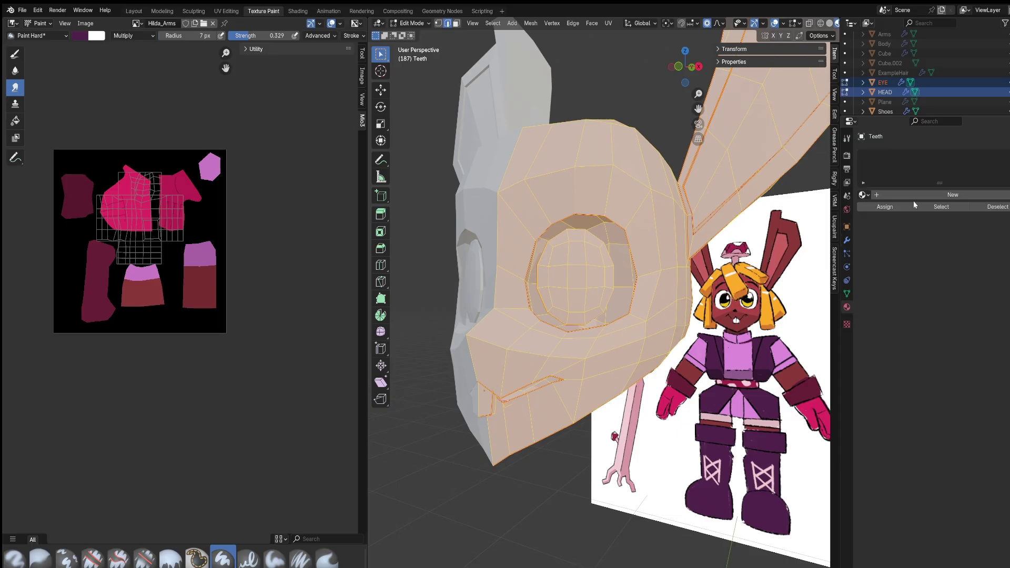
{"action": "left_click", "coordinate": [902, 194]}
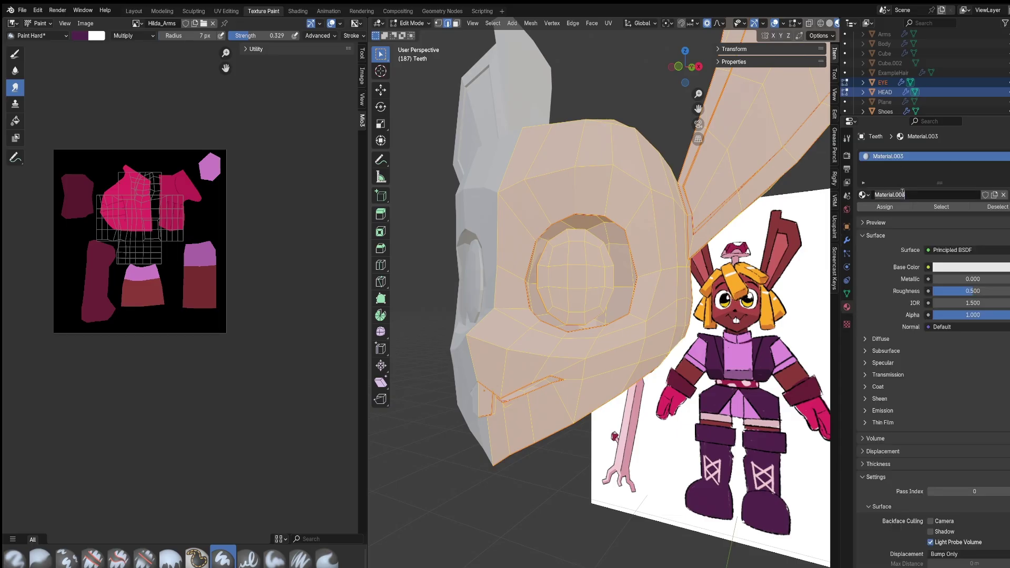
- In the Shading workspace, replace the Principled shader with an image texture using a new 1024 px Color Grid image named Hilda_Head
{"action": "left_click", "coordinate": [299, 11]}
{"action": "left_click", "coordinate": [537, 463]}
{"action": "key", "text": "KP_Decimal"}
{"action": "type", "text": "x"}
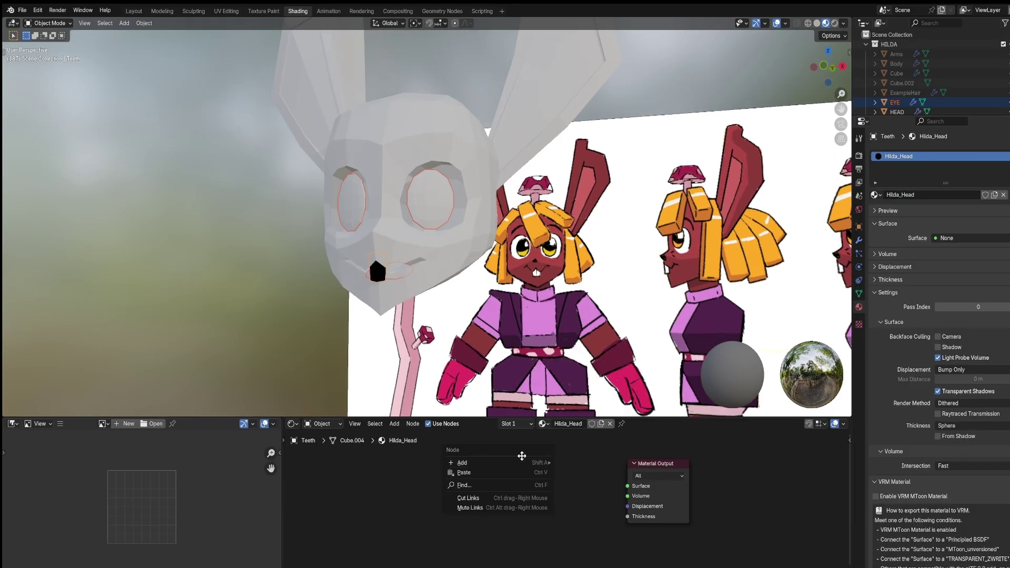
{"action": "type", "text": "im"}
{"action": "key", "text": "Return"}
{"action": "left_click", "coordinate": [507, 496]}
{"action": "left_click", "coordinate": [506, 496], "text": "ctrl+shift"}
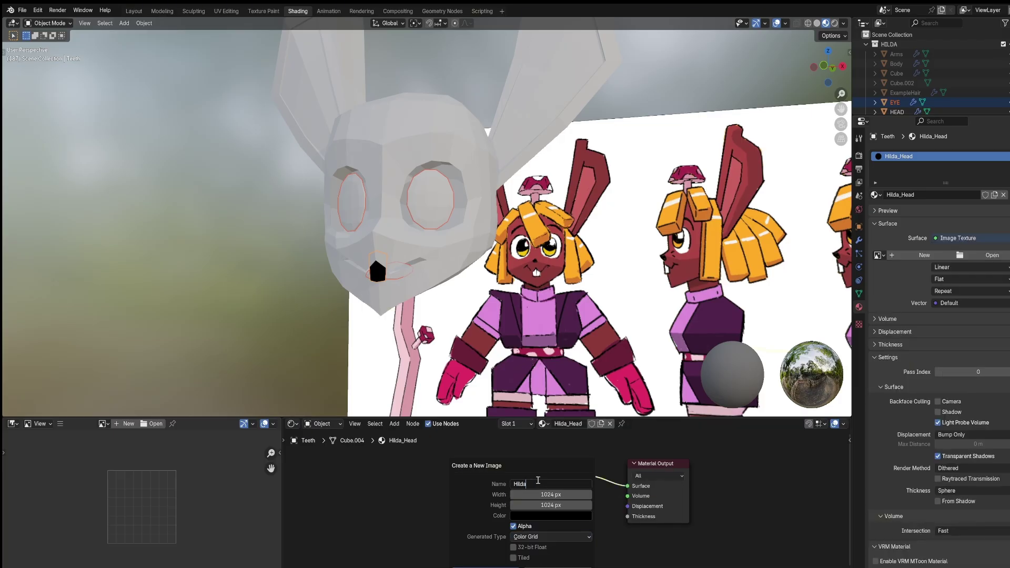
{"action": "key", "text": "Return"}
{"action": "key", "text": "Return"}
- Select the head, eyes and mouth with the teeth active and link the teeth's Hilda_Head material to them
{"action": "left_click", "coordinate": [416, 263]}
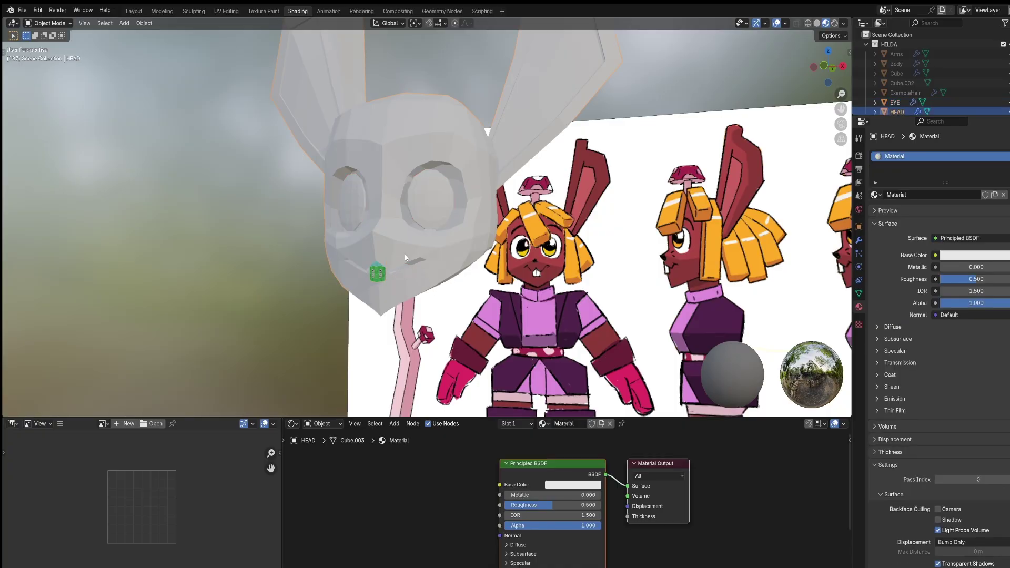
{"action": "left_click", "coordinate": [377, 273]}
{"action": "scroll", "coordinate": [391, 295], "scroll_direction": "up", "scroll_amount": 4}
{"action": "middle_click_drag", "start_coordinate": [401, 305], "coordinate": [363, 301]}
{"action": "left_click", "coordinate": [414, 247]}
{"action": "left_click", "coordinate": [416, 218], "text": "shift"}
{"action": "scroll", "coordinate": [415, 221], "scroll_direction": "down", "scroll_amount": 2}
{"action": "middle_click_drag", "start_coordinate": [405, 232], "coordinate": [425, 232]}
{"action": "left_click", "coordinate": [354, 307], "text": "shift"}
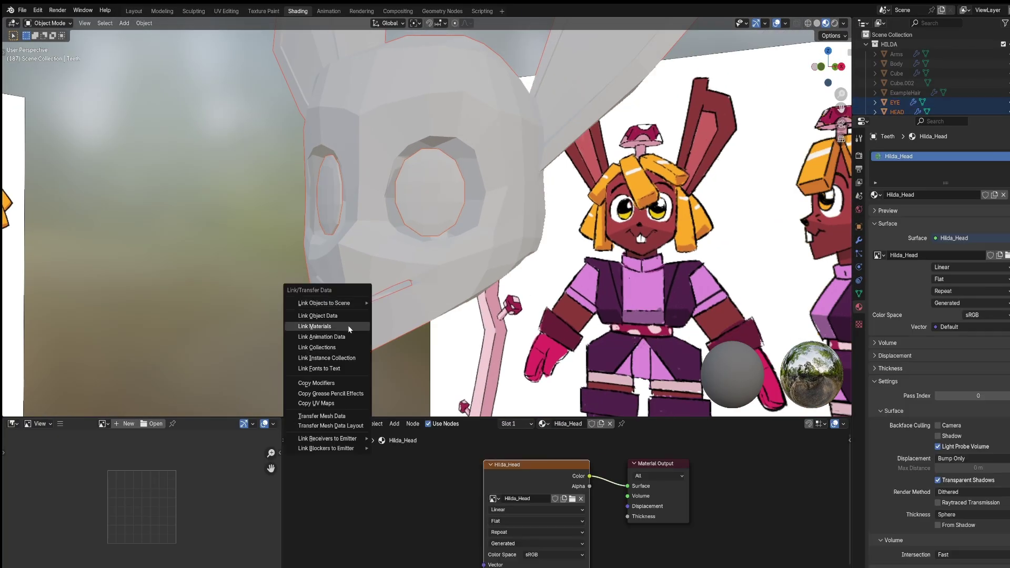
{"action": "left_click", "coordinate": [348, 329]}
- Open the linked meshes for editing in the UV Editing workspace and display the Hilda_Head image
{"action": "scroll", "coordinate": [368, 321], "scroll_direction": "down", "scroll_amount": 1}
{"action": "middle_click_drag", "start_coordinate": [378, 318], "coordinate": [363, 289]}
{"action": "key", "text": "Tab"}
{"action": "left_click", "coordinate": [227, 11]}
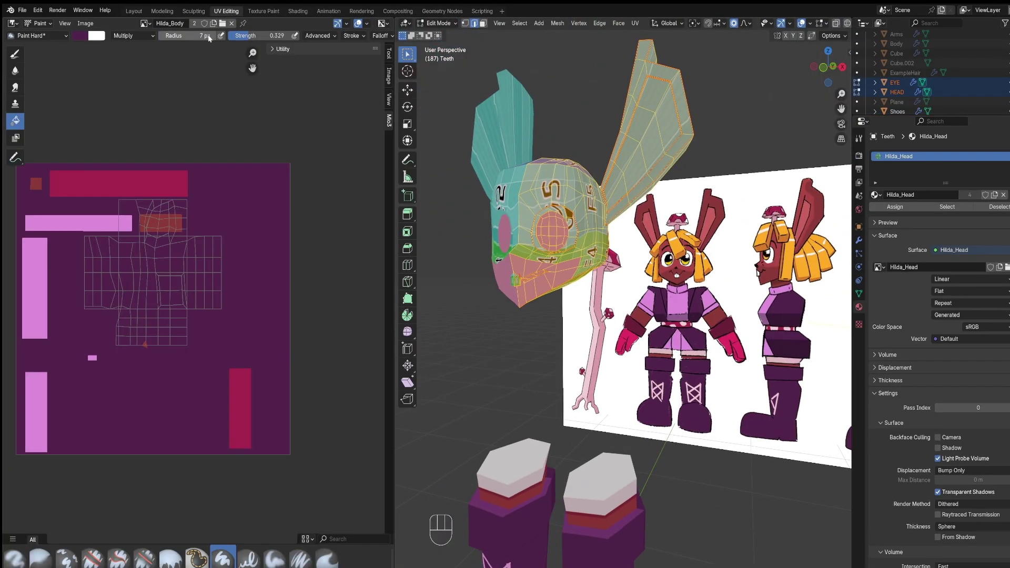
{"action": "left_click", "coordinate": [146, 23]}
{"action": "left_click", "coordinate": [177, 55]}
- Unwrap the selected head, eye, mouth and teeth meshes along their seams
{"action": "scroll", "coordinate": [604, 243], "scroll_direction": "up", "scroll_amount": 3}
{"action": "middle_click_drag", "start_coordinate": [584, 232], "coordinate": [621, 237]}
{"action": "key", "text": "u"}
{"action": "left_click", "coordinate": [635, 261]}
{"action": "key", "text": "a"}
- Change the image view to the UV Editor, select all the UVs, and leave mesh editing
{"action": "left_click", "coordinate": [13, 23]}
{"action": "left_click", "coordinate": [32, 68]}
{"action": "key", "text": "a"}
{"action": "left_click", "coordinate": [31, 320]}
{"action": "key", "text": "alt+a"}
{"action": "middle_click_drag", "start_coordinate": [570, 163], "coordinate": [659, 113]}
{"action": "key", "text": "a"}
{"action": "key", "text": "Tab"}
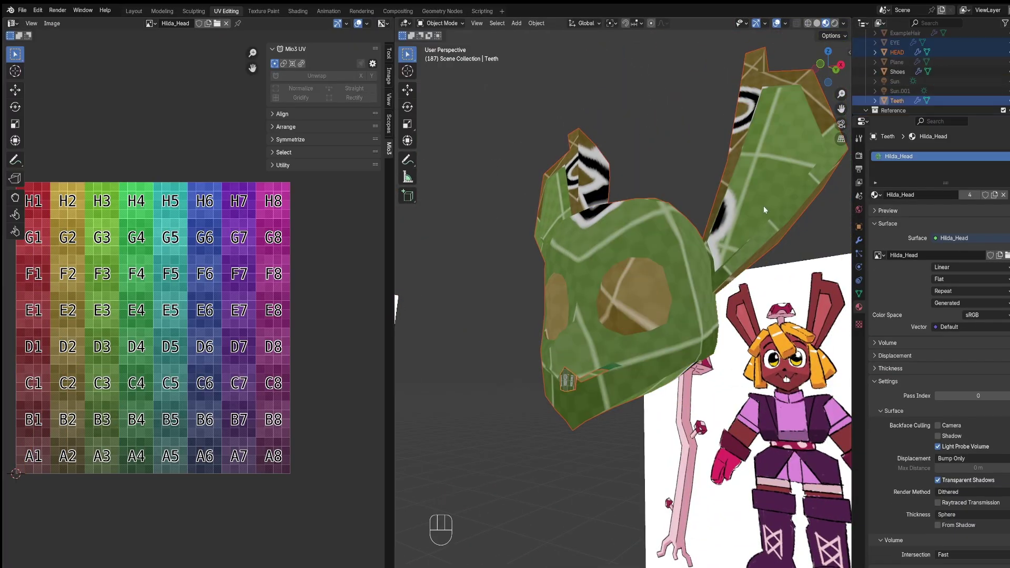
- Open only the head for mesh editing, select its whole mesh, and unwrap it
{"action": "scroll", "coordinate": [765, 210], "scroll_direction": "up", "scroll_amount": 2}
{"action": "scroll", "coordinate": [965, 86], "scroll_direction": "down", "scroll_amount": 1}
{"action": "left_click", "coordinate": [899, 75]}
{"action": "middle_click_drag", "start_coordinate": [726, 174], "coordinate": [702, 198]}
{"action": "key", "text": "Tab"}
{"action": "key", "text": "a"}
{"action": "right_click", "coordinate": [666, 212]}
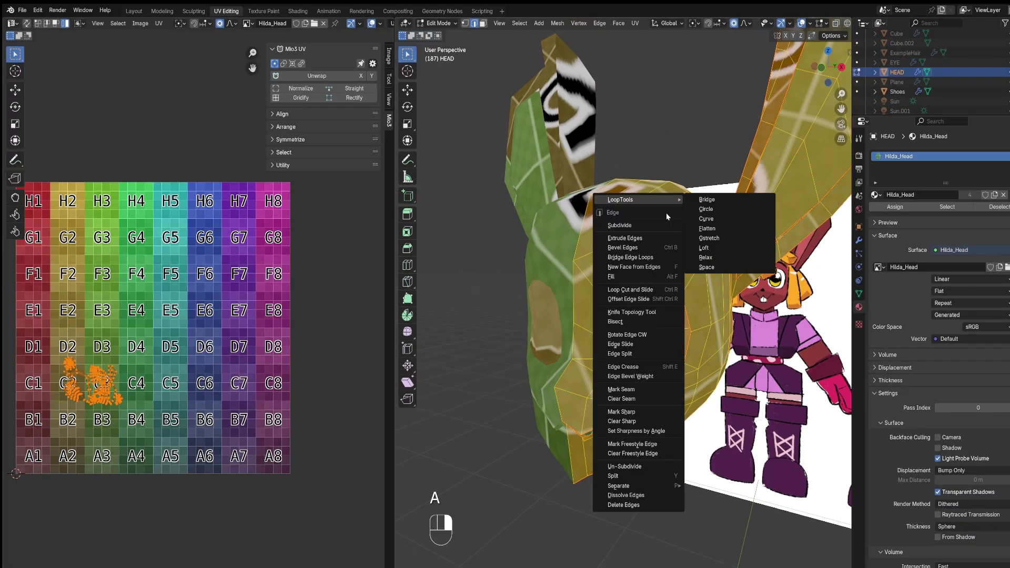
{"action": "key", "text": "u"}
{"action": "left_click", "coordinate": [685, 254]}
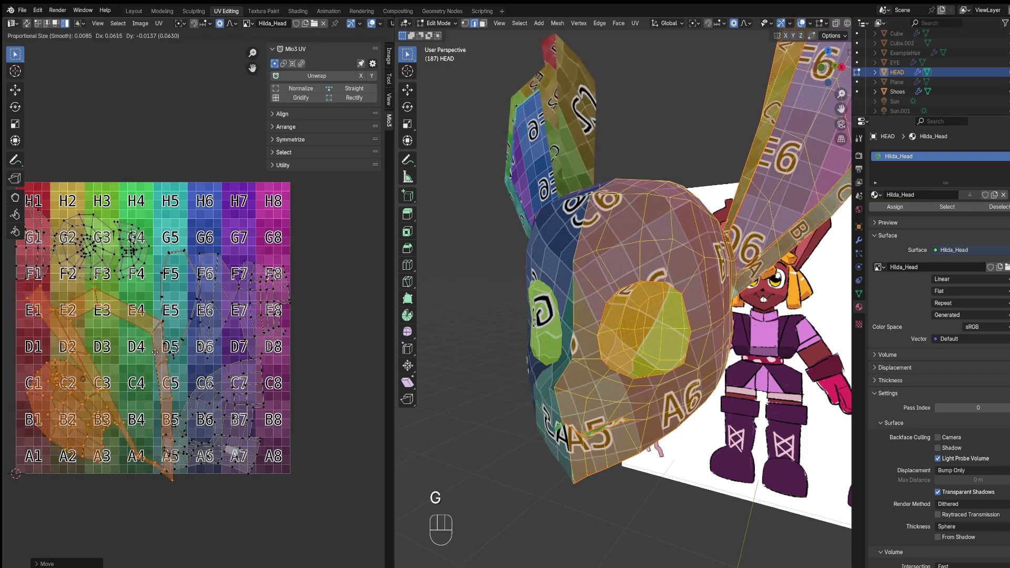
- Reposition the head's selected UV islands on the Hilda_Head colour grid
{"action": "scroll", "coordinate": [516, 253], "scroll_direction": "down", "scroll_amount": 2}
{"action": "middle_click_drag", "start_coordinate": [604, 237], "coordinate": [589, 350]}
{"action": "scroll", "coordinate": [634, 342], "scroll_direction": "up", "scroll_amount": 3}
{"action": "scroll", "coordinate": [634, 342], "scroll_direction": "up", "scroll_amount": 3}
{"action": "left_click", "coordinate": [564, 248]}
{"action": "key", "text": "a"}
{"action": "left_click", "coordinate": [93, 403]}
{"action": "left_click", "coordinate": [620, 315]}
- Reopen the head for mesh editing, merge its overlapping vertices, and clear the selection around the ear
{"action": "key", "text": "Tab"}
{"action": "key", "text": "Tab"}
{"action": "key", "text": "a"}
{"action": "key", "text": "m"}
{"action": "left_click", "coordinate": [563, 381]}
{"action": "left_click", "coordinate": [537, 379]}
{"action": "middle_click_drag", "start_coordinate": [537, 379], "coordinate": [451, 500]}
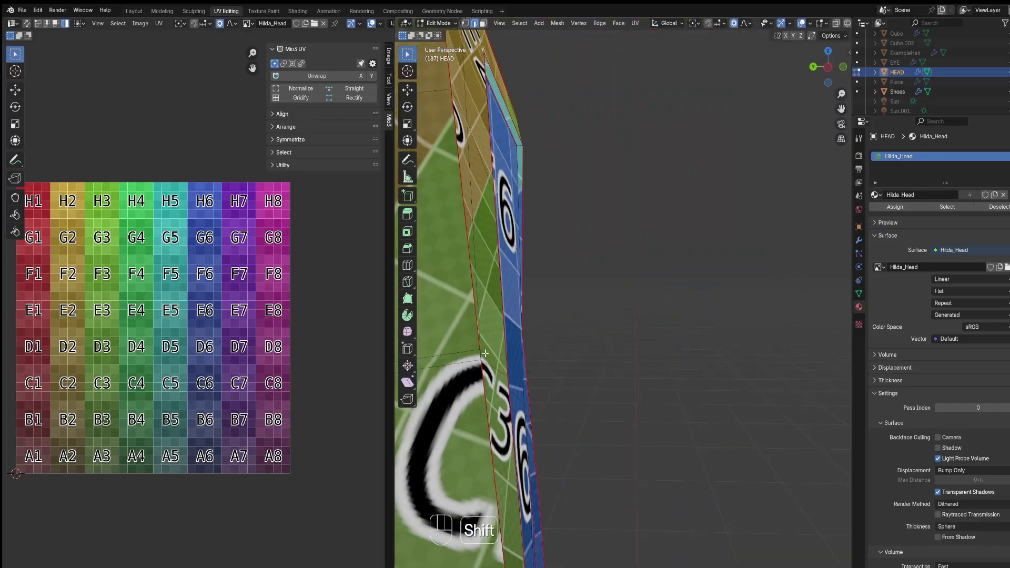
- Mark the seam along the ear's inner edge and select the whole head mesh
{"action": "right_click", "coordinate": [451, 501]}
{"action": "left_click", "coordinate": [442, 458]}
{"action": "middle_click_drag", "start_coordinate": [442, 458], "coordinate": [669, 325]}
{"action": "left_click", "coordinate": [635, 339], "text": "alt"}
{"action": "scroll", "coordinate": [635, 338], "scroll_direction": "down", "scroll_amount": 3}
{"action": "scroll", "coordinate": [579, 336], "scroll_direction": "down", "scroll_amount": 3}
{"action": "key", "text": "a"}
- Scale, rotate and move the ear's UV islands along the grid's lower rows, with the inner ear over C5 and B5
{"action": "key", "text": "s"}
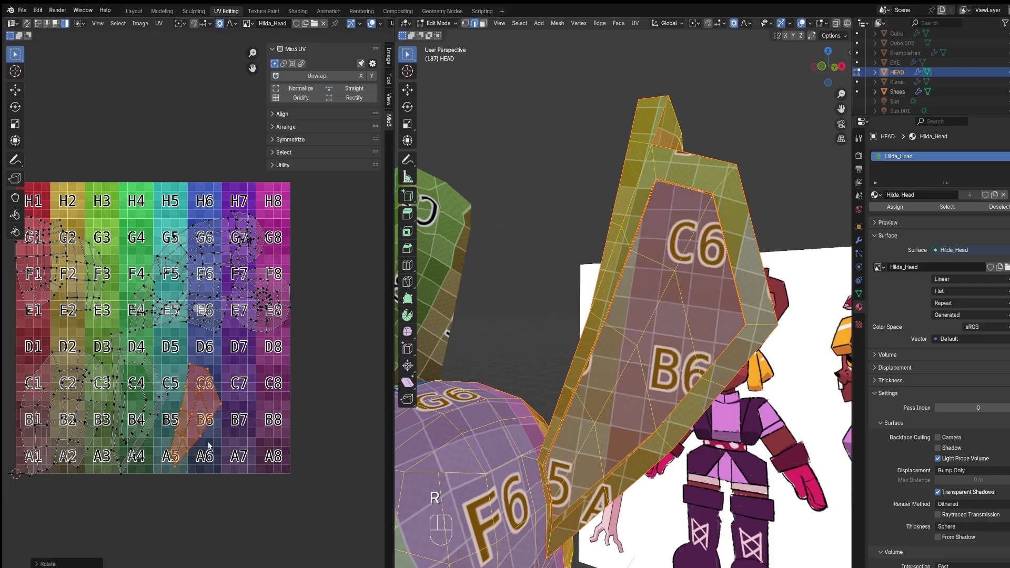
{"action": "scroll", "coordinate": [49, 419], "scroll_direction": "up", "scroll_amount": 3}
{"action": "key", "text": "s"}
{"action": "left_click", "coordinate": [174, 415]}
{"action": "key", "text": "g"}
{"action": "left_click", "coordinate": [158, 410]}
{"action": "middle_click_drag", "start_coordinate": [158, 410], "coordinate": [207, 402]}
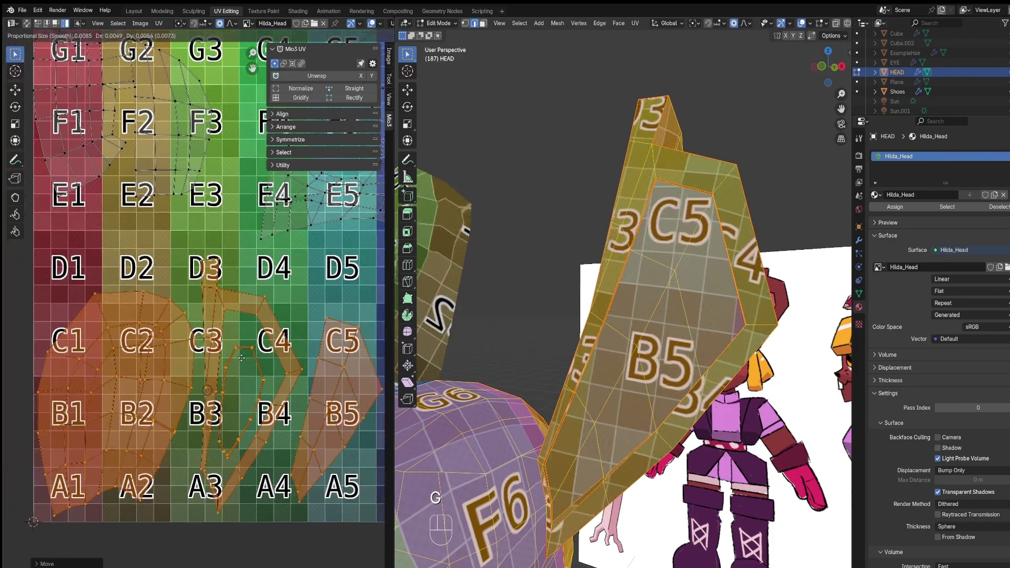
{"action": "scroll", "coordinate": [237, 394], "scroll_direction": "down", "scroll_amount": 2}
{"action": "scroll", "coordinate": [301, 387], "scroll_direction": "up", "scroll_amount": 1}
- Move the eye socket's UV island down onto B7 and A7 of the colour grid
{"action": "left_click", "coordinate": [318, 279]}
{"action": "middle_click_drag", "start_coordinate": [463, 411], "coordinate": [621, 242], "text": "shift"}
{"action": "key", "text": "g"}
{"action": "left_click", "coordinate": [318, 496]}
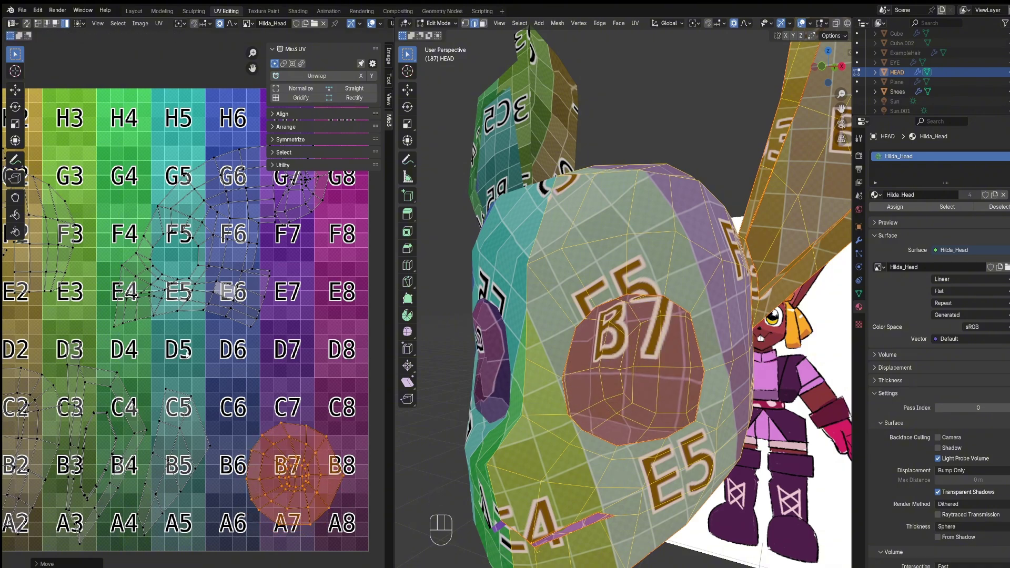
- Rotate the face's UV island upright over columns 5 and 6, and move the mouth interior's island onto D5 and D6
{"action": "left_click", "coordinate": [239, 298]}
{"action": "key", "text": "r"}
{"action": "left_click", "coordinate": [270, 260]}
{"action": "key", "text": "g"}
{"action": "left_click", "coordinate": [307, 220]}
{"action": "key", "text": "g"}
{"action": "left_click", "coordinate": [306, 214]}
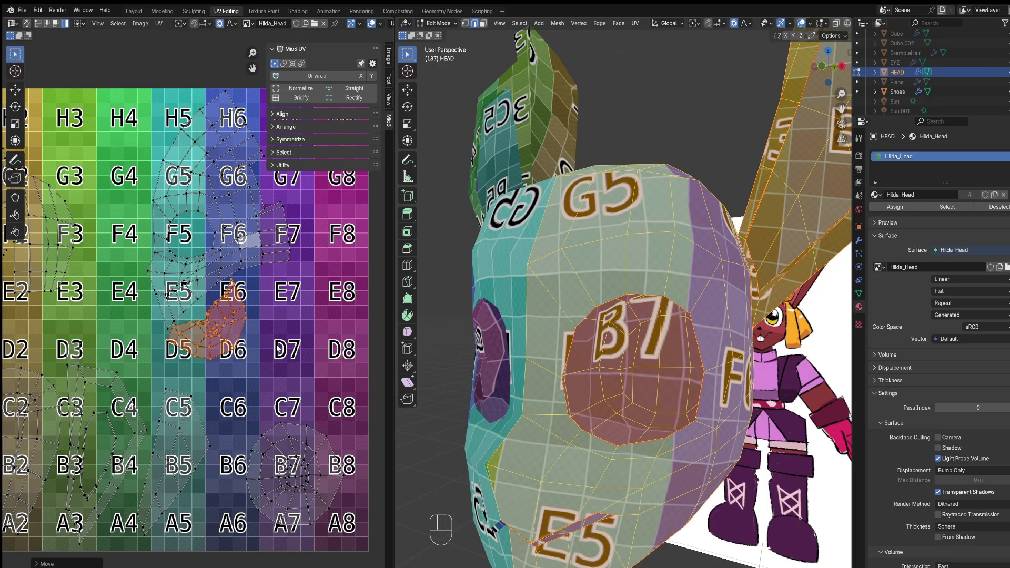
{"action": "left_click", "coordinate": [249, 335]}
- Scale down the eye socket's UV island and move it onto A6
{"action": "left_click", "coordinate": [296, 465]}
{"action": "key", "text": "s"}
{"action": "key", "text": "g"}
{"action": "left_click", "coordinate": [243, 504]}
- Scale down the back of the head's UV island, rotate it about 180 degrees, and place it on G7
{"action": "middle_click_drag", "start_coordinate": [158, 384], "coordinate": [260, 421]}
{"action": "left_click", "coordinate": [136, 273]}
{"action": "key", "text": "g"}
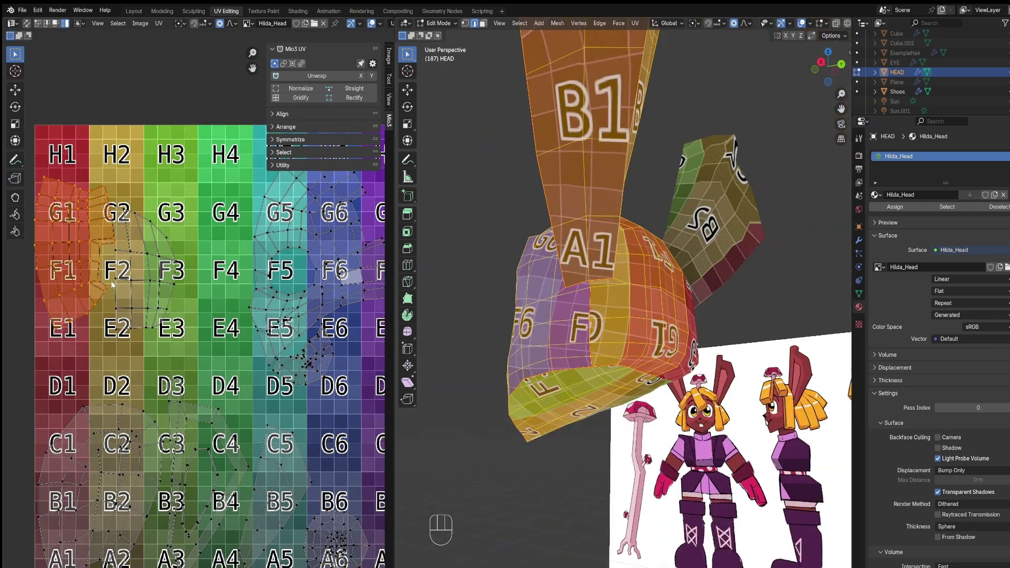
{"action": "key", "text": "s"}
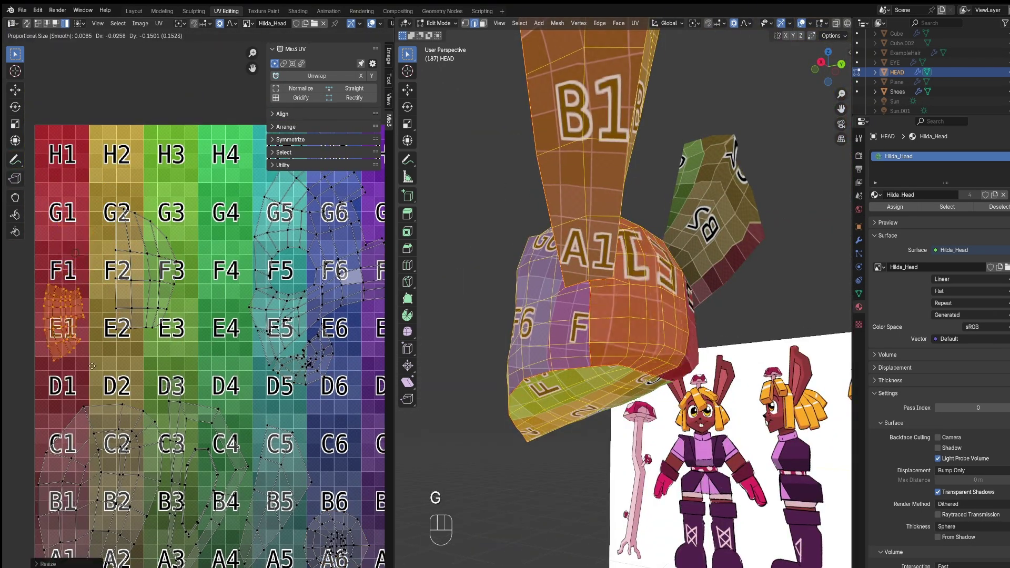
{"action": "left_click", "coordinate": [101, 399]}
{"action": "middle_click_drag", "start_coordinate": [227, 352], "coordinate": [123, 380]}
{"action": "key", "text": "g"}
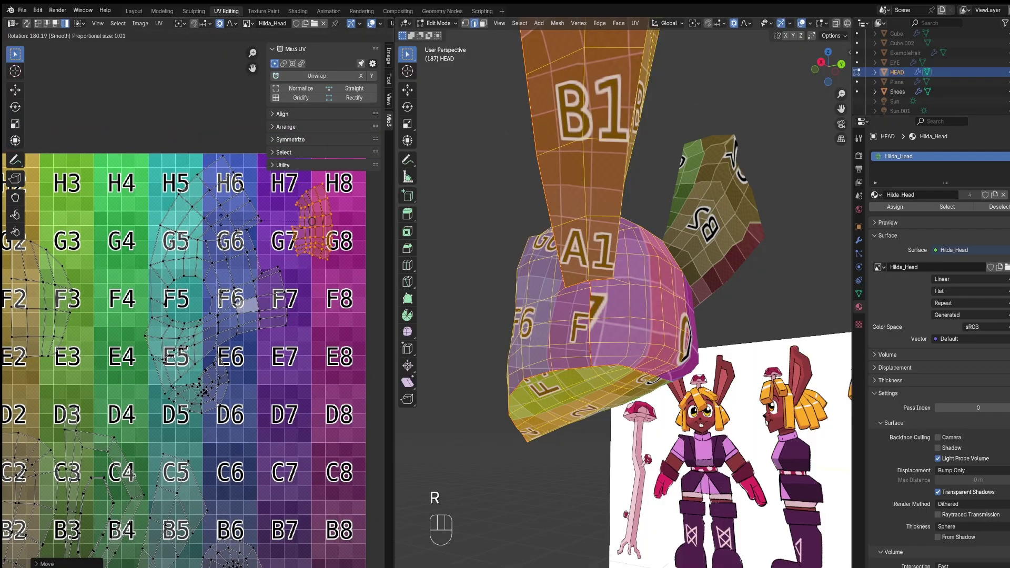
{"action": "left_click", "coordinate": [285, 235]}
{"action": "middle_click_drag", "start_coordinate": [105, 310], "coordinate": [139, 290], "text": "shift"}
{"action": "scroll", "coordinate": [63, 279], "scroll_direction": "down", "scroll_amount": 1}
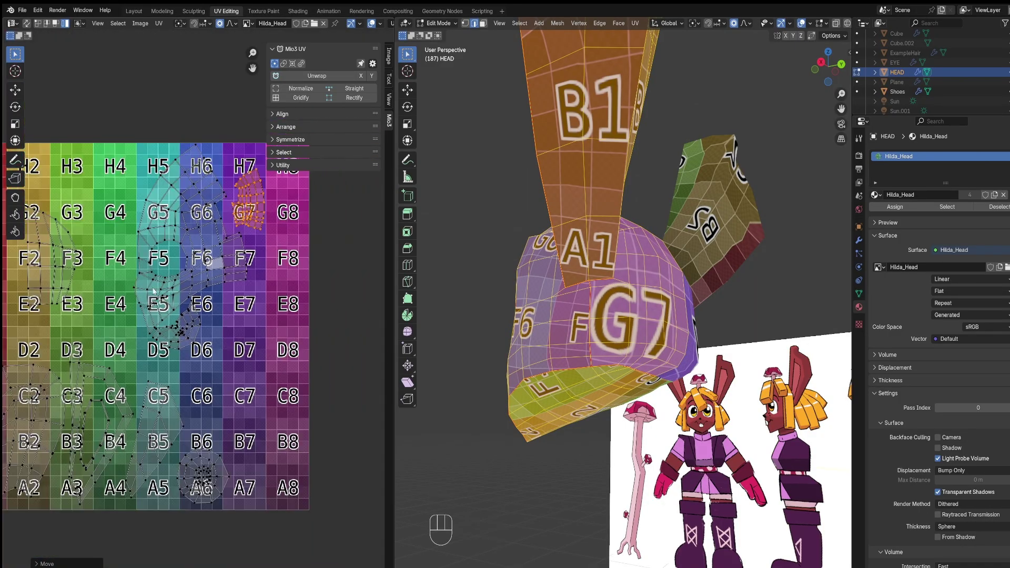
- Move the UV island of the head's underside onto E7 and D7 and rotate it upright
{"action": "left_click", "coordinate": [126, 271]}
{"action": "key", "text": "g"}
{"action": "left_click", "coordinate": [353, 337]}
{"action": "middle_click_drag", "start_coordinate": [357, 336], "coordinate": [275, 357]}
{"action": "key", "text": "r"}
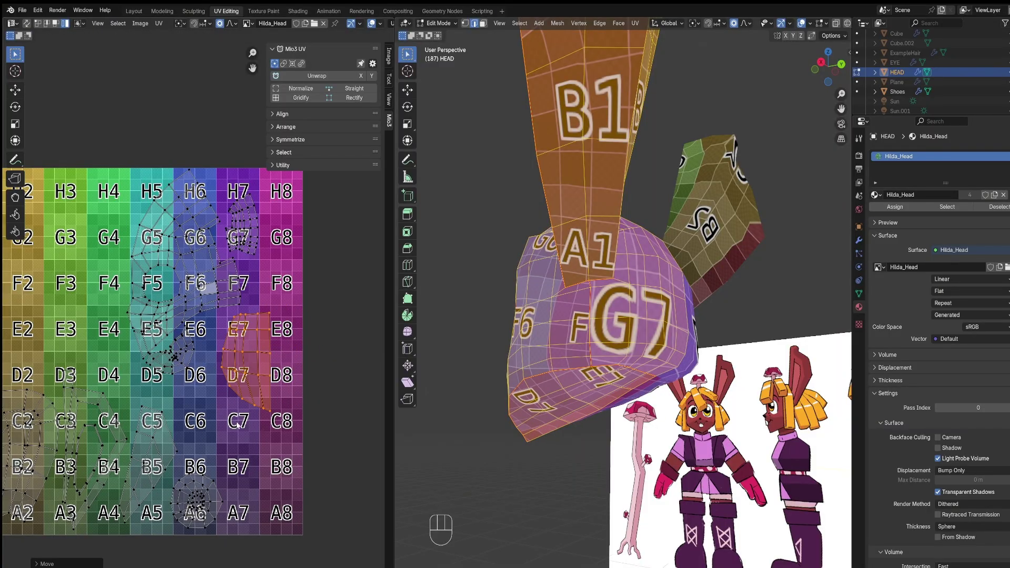
- Add the eye to mesh editing and arrange its UVs, with the large island over G1–G2 and the small one on E1
{"action": "middle_click_drag", "start_coordinate": [238, 425], "coordinate": [333, 431], "text": "shift"}
{"action": "middle_click_drag", "start_coordinate": [447, 405], "coordinate": [615, 400]}
{"action": "middle_click_drag", "start_coordinate": [615, 400], "coordinate": [645, 439], "text": "shift"}
{"action": "left_click", "coordinate": [1008, 62]}
{"action": "key", "text": "alt+a"}
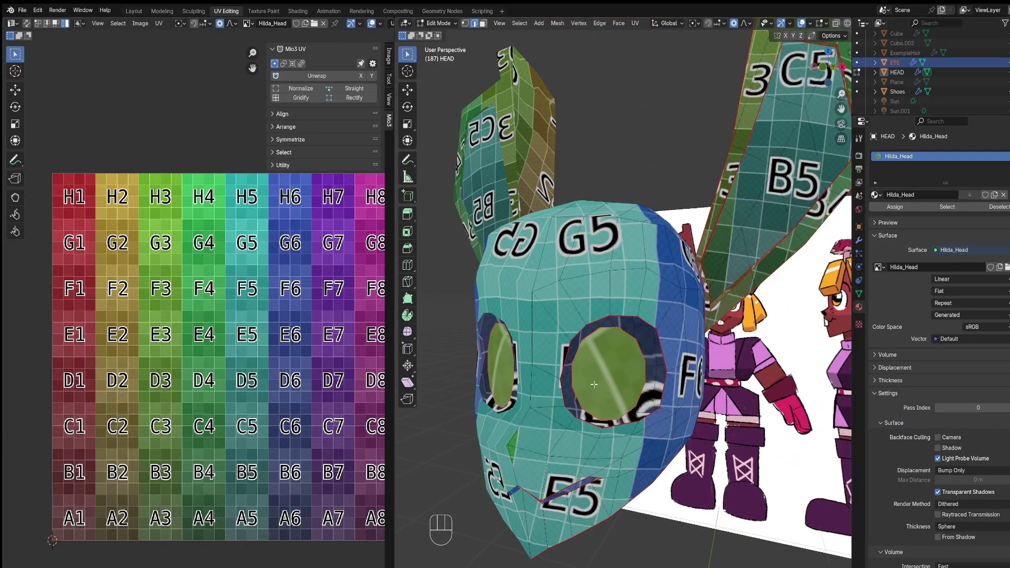
{"action": "key", "text": "a"}
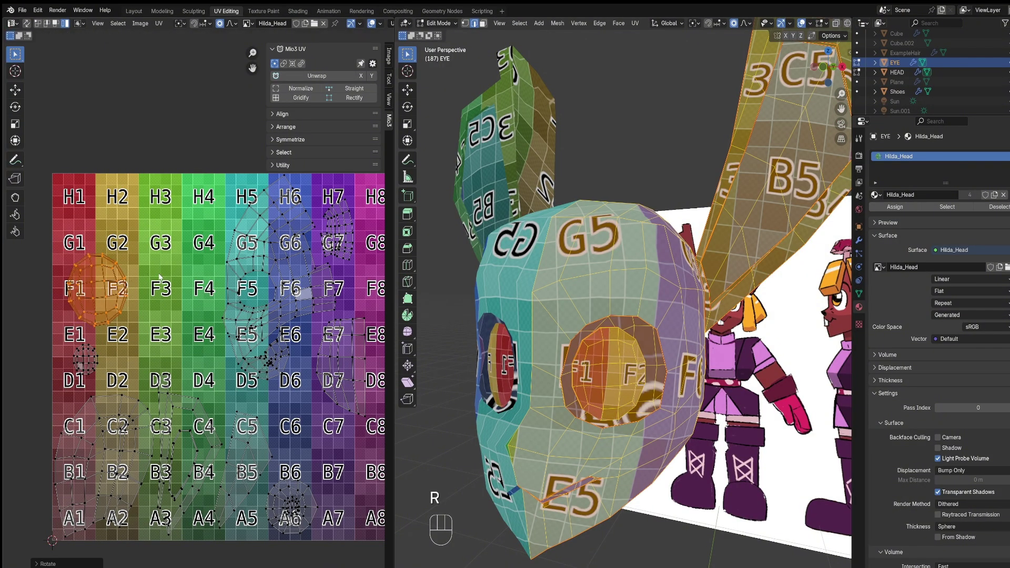
{"action": "left_click", "coordinate": [118, 363]}
{"action": "middle_click_drag", "start_coordinate": [621, 358], "coordinate": [599, 287]}
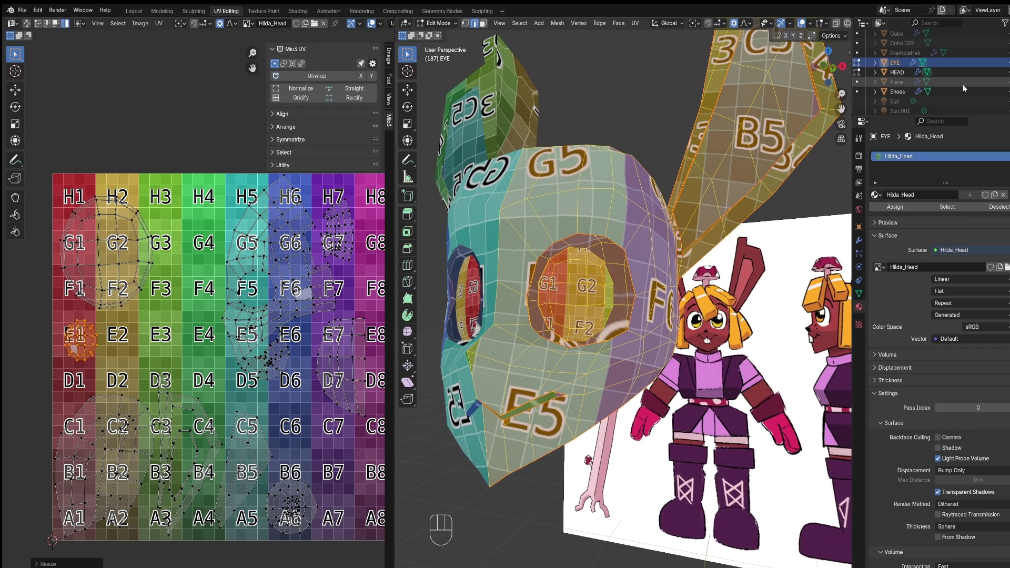
- Open the teeth for mesh editing together with the eye, place the teeth's narrow UV island on E3, and leave mesh editing
{"action": "key", "text": "Tab"}
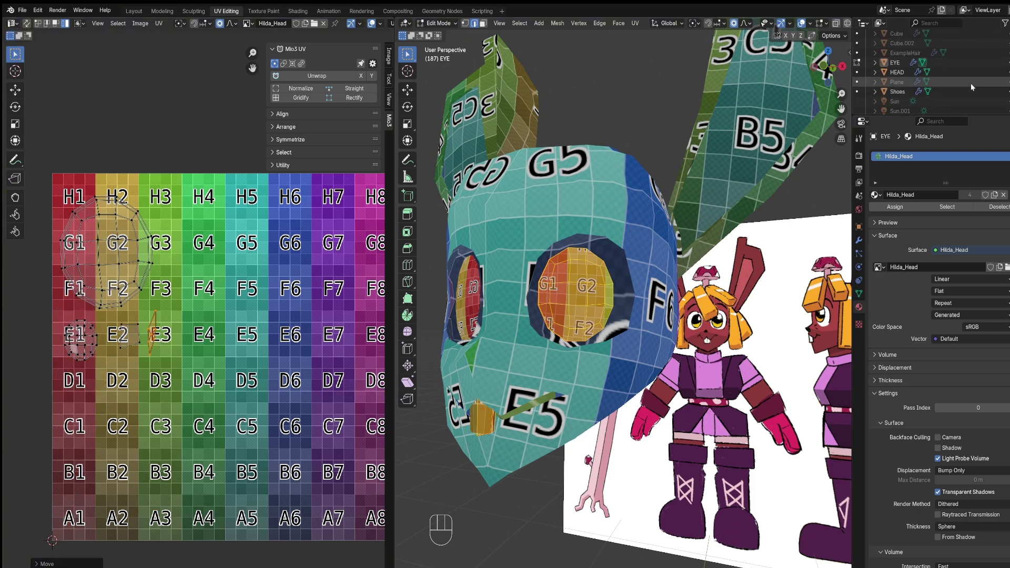
{"action": "mouse_move", "coordinate": [598, 371]}
{"action": "middle_mouse_down"}
{"action": "mouse_move", "coordinate": [574, 370]}
{"action": "mouse_move", "coordinate": [597, 361]}
{"action": "middle_mouse_up"}
{"action": "key", "text": "Tab"}
- Select the tongue, teeth, head and eye, and open them together for mesh editing
{"action": "left_click", "coordinate": [559, 355]}
{"action": "scroll", "coordinate": [957, 91], "scroll_direction": "down", "scroll_amount": 5}
{"action": "left_click_drag", "start_coordinate": [906, 106], "coordinate": [901, 68]}
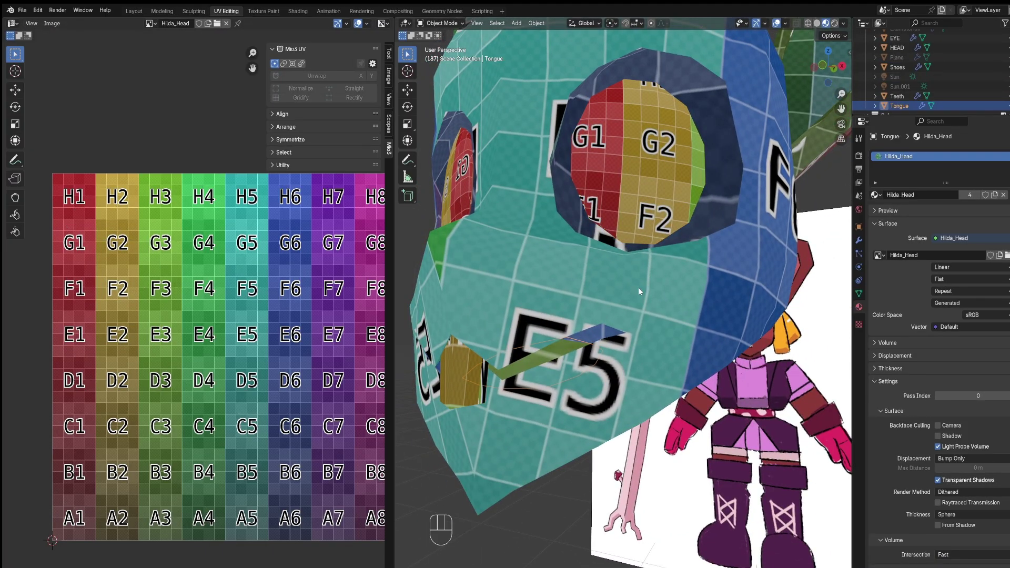
{"action": "key", "text": "Tab"}
{"action": "left_click", "coordinate": [379, 456]}
{"action": "key", "text": "Tab"}
{"action": "left_click", "coordinate": [494, 421], "text": "shift"}
{"action": "left_click", "coordinate": [446, 386], "text": "shift"}
{"action": "left_click", "coordinate": [610, 200], "text": "shift"}
{"action": "key", "text": "Tab"}
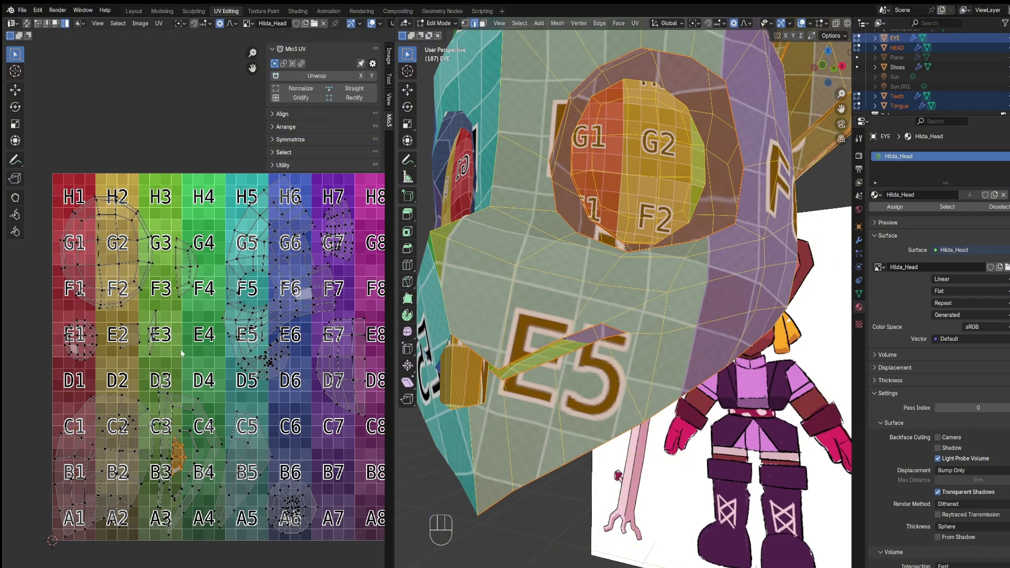
- Move the tongue's UV island from B3 up to between F3 and E3, and leave mesh editing
{"action": "middle_click_drag", "start_coordinate": [322, 460], "coordinate": [283, 464]}
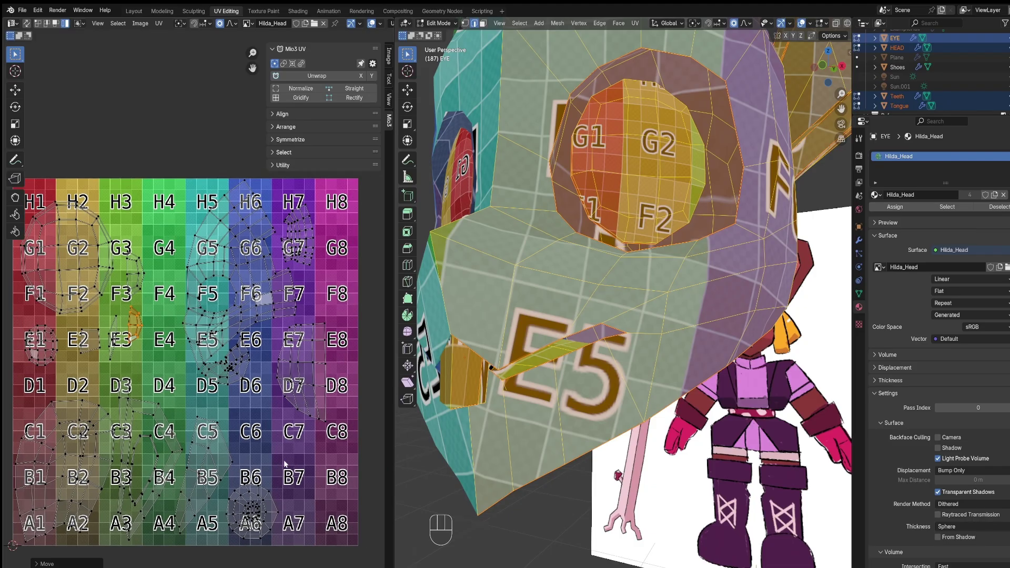
{"action": "middle_click_drag", "start_coordinate": [584, 200], "coordinate": [590, 369], "text": "shift"}
{"action": "scroll", "coordinate": [620, 392], "scroll_direction": "down", "scroll_amount": 3}
{"action": "scroll", "coordinate": [584, 347], "scroll_direction": "up", "scroll_amount": 3}
{"action": "key", "text": "Tab"}
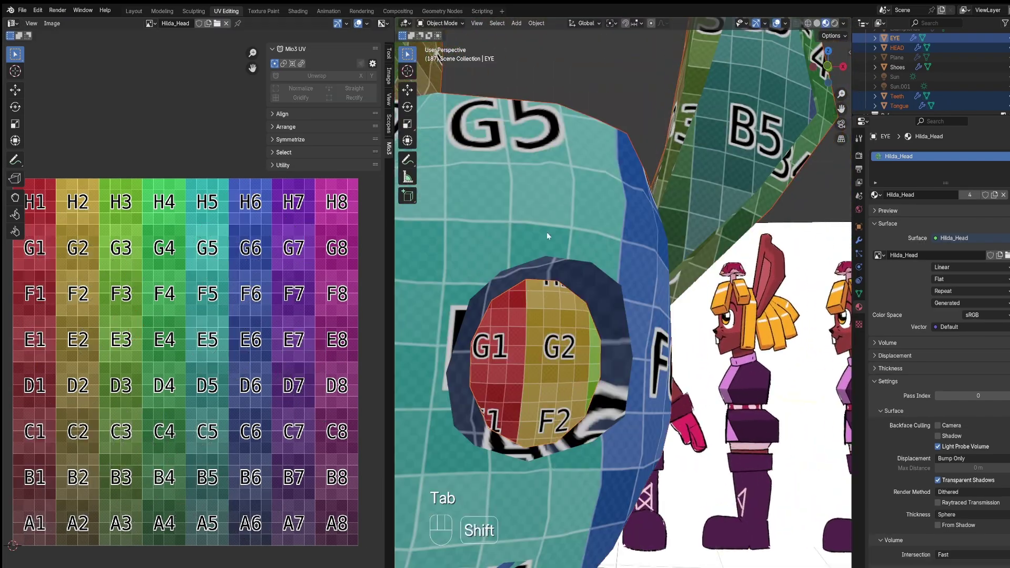
- Show the hidden eyebrow plane, rename it Eyebrow, and display the Hilda_Head image in the UV Editor
{"action": "left_click", "coordinate": [897, 57]}
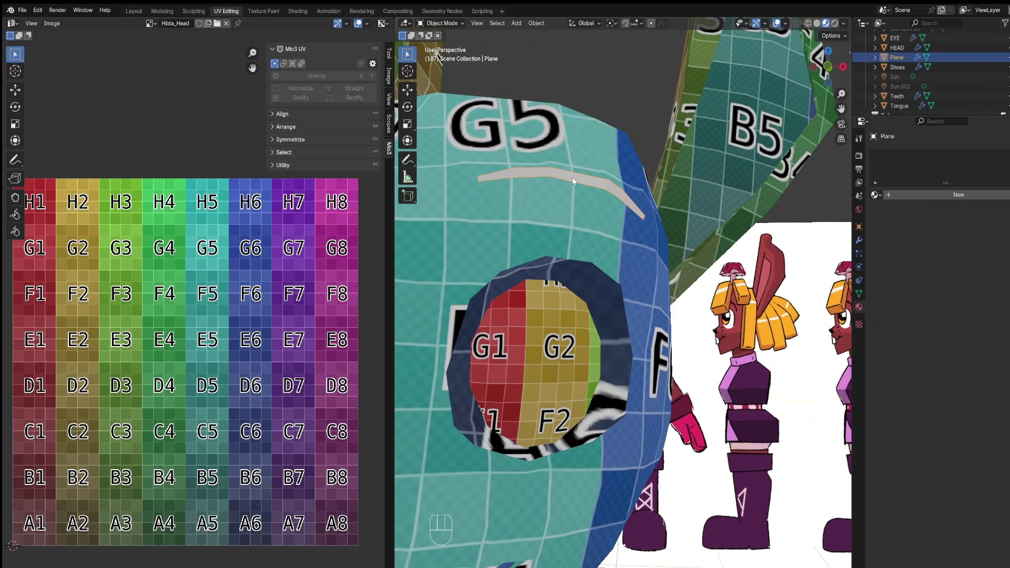
{"action": "key", "text": "Tab"}
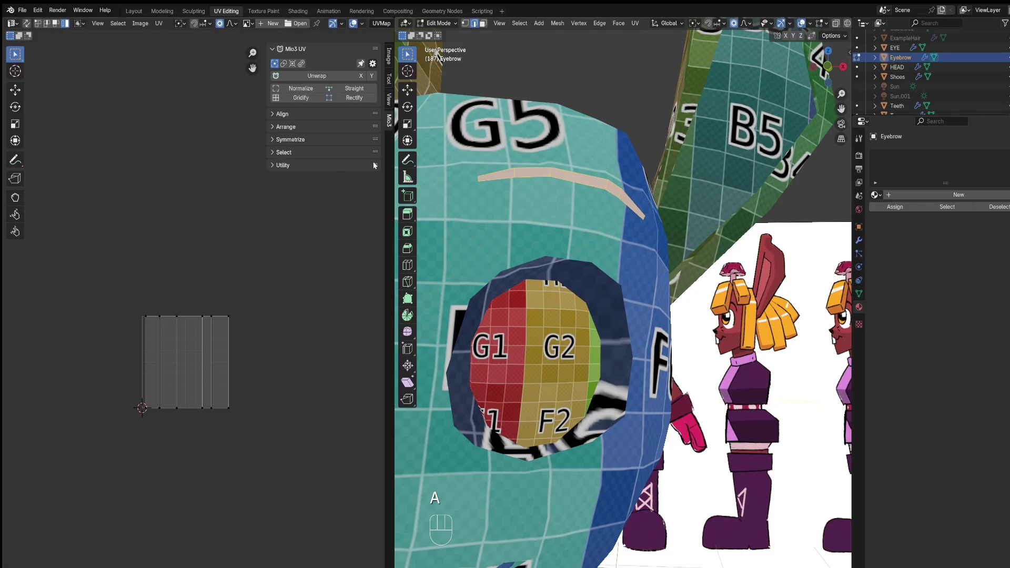
{"action": "key", "text": "Tab"}
{"action": "left_click", "coordinate": [537, 301]}
{"action": "left_click", "coordinate": [160, 24]}
{"action": "left_click", "coordinate": [184, 52]}
- Add the eyebrow, head, teeth and tongue to the eye's selection and open them together for mesh editing
{"action": "left_click", "coordinate": [535, 172], "text": "shift"}
{"action": "left_click", "coordinate": [534, 221], "text": "shift"}
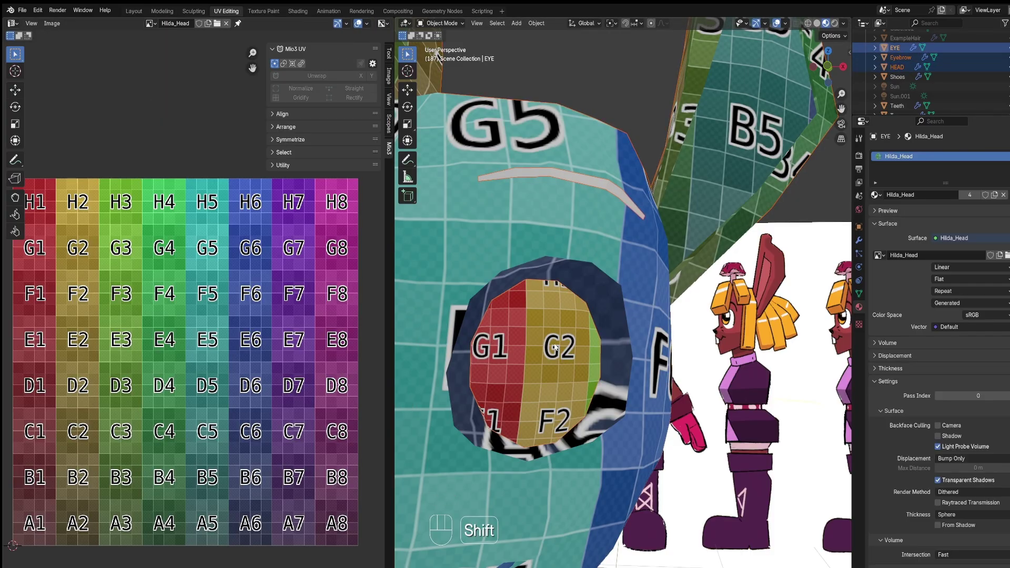
{"action": "scroll", "coordinate": [534, 326], "scroll_direction": "down", "scroll_amount": 4}
{"action": "left_click", "coordinate": [525, 455], "text": "shift"}
{"action": "left_click", "coordinate": [490, 465], "text": "shift"}
{"action": "scroll", "coordinate": [511, 449], "scroll_direction": "up", "scroll_amount": 2}
{"action": "left_click", "coordinate": [511, 446], "text": "shift"}
{"action": "key", "text": "Tab"}
- Unwrap the eyebrow's faces and lay the scaled and rotated UV island across H3 and H4
{"action": "left_click", "coordinate": [552, 207]}
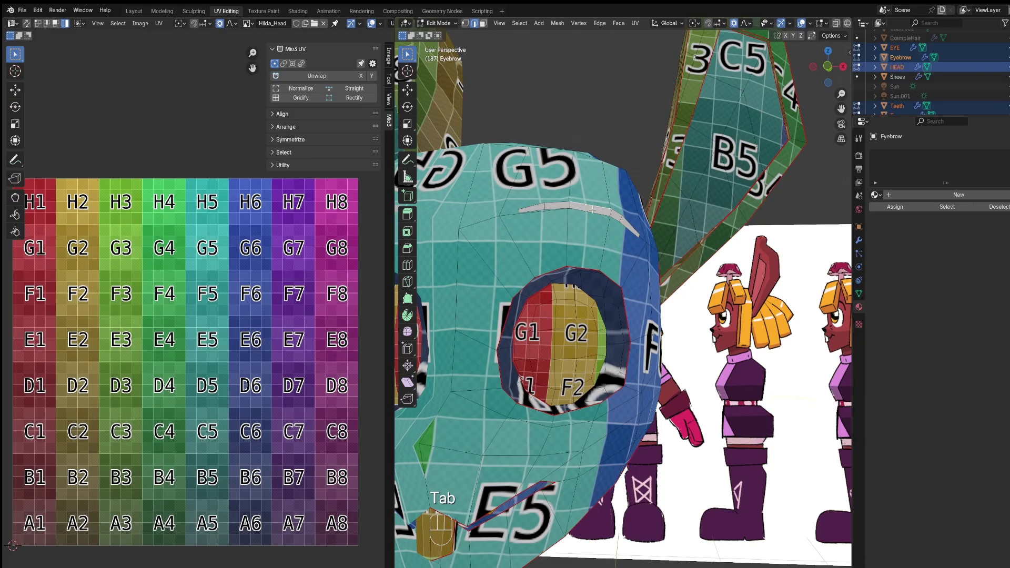
{"action": "middle_click_drag", "start_coordinate": [547, 221], "coordinate": [526, 263]}
{"action": "scroll", "coordinate": [526, 273], "scroll_direction": "up", "scroll_amount": 2}
{"action": "key", "text": "3"}
{"action": "double_click", "coordinate": [511, 310]}
{"action": "middle_click_drag", "start_coordinate": [511, 309], "coordinate": [473, 309]}
{"action": "key", "text": "u"}
{"action": "left_click", "coordinate": [473, 309]}
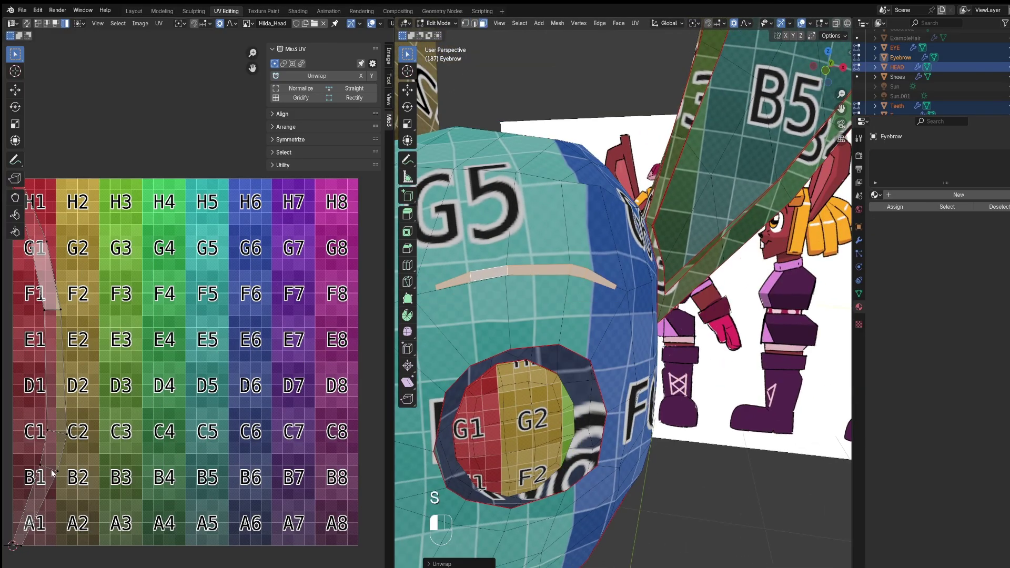
{"action": "left_click", "coordinate": [42, 391]}
{"action": "key", "text": "a"}
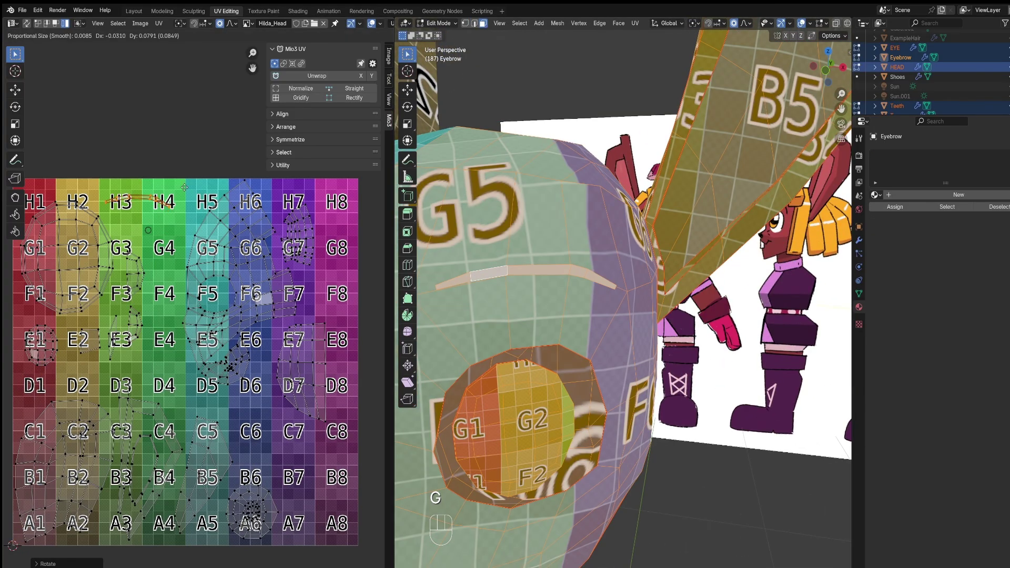
- Link the head's Hilda_Head material to the eyebrow
{"action": "left_click", "coordinate": [877, 195]}
{"action": "key", "text": "Tab"}
{"action": "left_click", "coordinate": [564, 273]}
{"action": "left_click", "coordinate": [586, 301]}
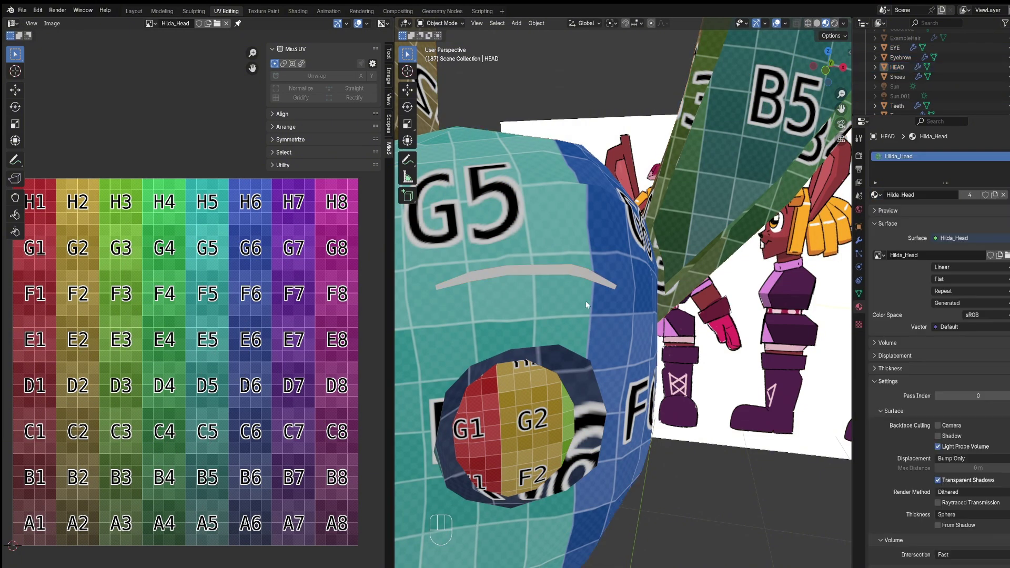
{"action": "key", "text": "ctrl+l"}
{"action": "left_click", "coordinate": [572, 272]}
{"action": "key", "text": "ctrl+l"}
{"action": "left_click", "coordinate": [551, 286]}
- Reopen the eyebrow to adjust its UV island around H3 and H4, and switch mesh editing to the head
{"action": "key", "text": "Tab"}
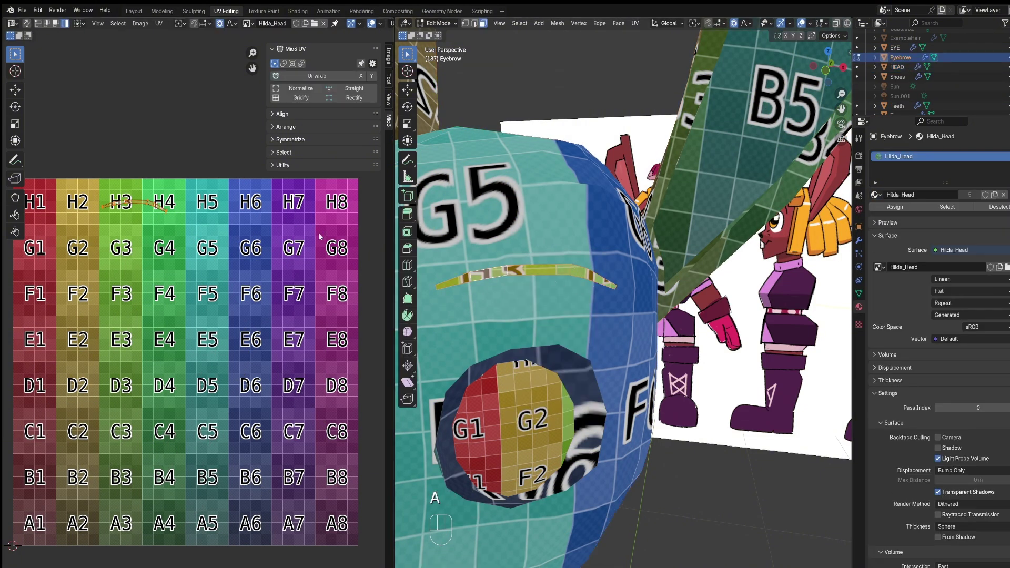
{"action": "middle_click_drag", "start_coordinate": [558, 294], "coordinate": [648, 339]}
{"action": "key", "text": "Tab"}
{"action": "left_click", "coordinate": [662, 248]}
{"action": "key", "text": "Tab"}
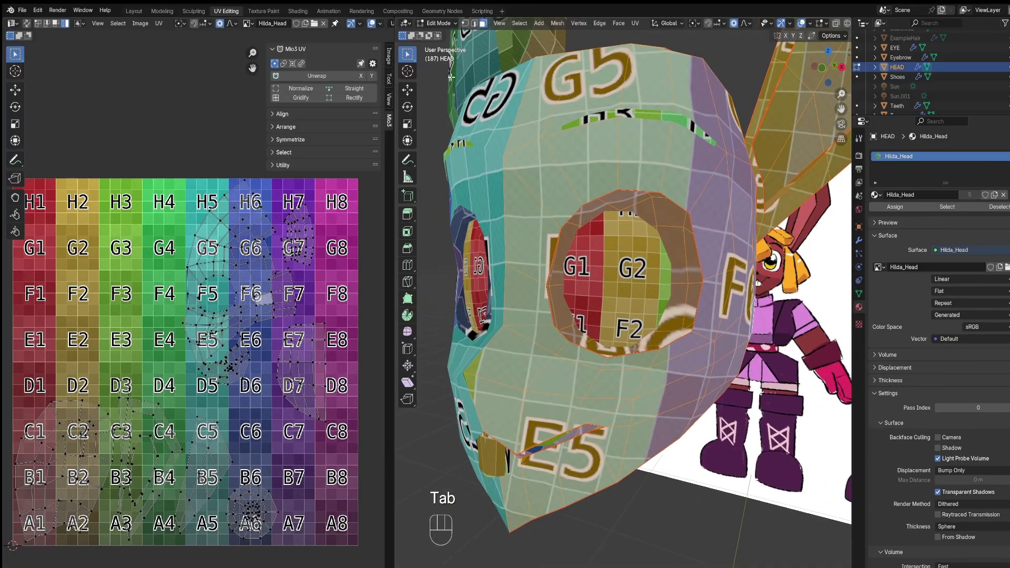
- Sync the UV and mesh selections, select the eye socket's island on A6, and hide the rest of the head
{"action": "middle_click_drag", "start_coordinate": [489, 200], "coordinate": [456, 229]}
{"action": "left_click", "coordinate": [253, 493]}
{"action": "left_click", "coordinate": [27, 23]}
{"action": "left_click", "coordinate": [278, 501]}
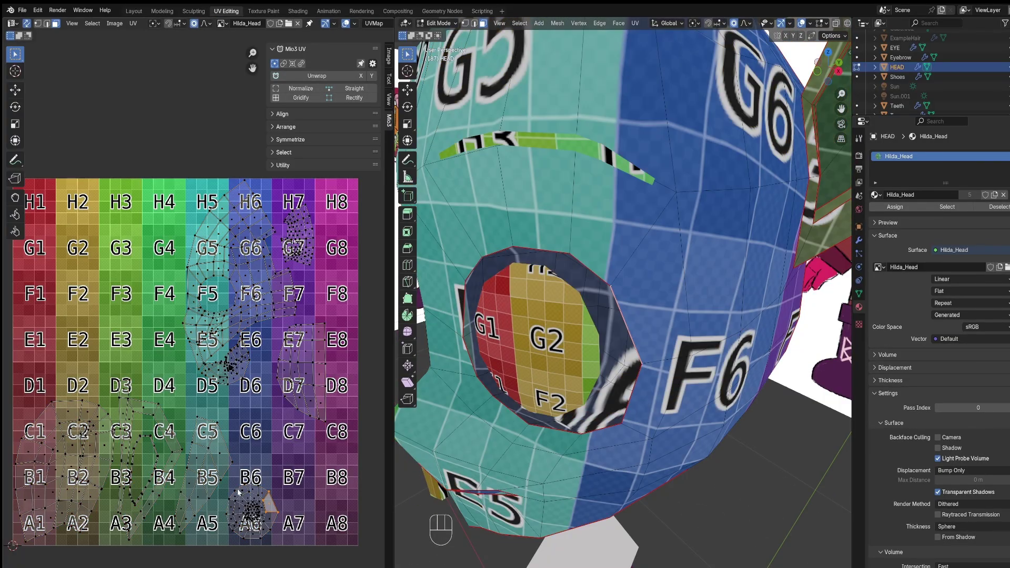
{"action": "key", "text": "shift+h"}
{"action": "mouse_move", "coordinate": [588, 336]}
{"action": "middle_mouse_down"}
{"action": "mouse_move", "coordinate": [655, 310]}
{"action": "mouse_move", "coordinate": [574, 300]}
{"action": "middle_mouse_up"}
{"action": "middle_click_drag", "start_coordinate": [620, 253], "coordinate": [652, 248]}
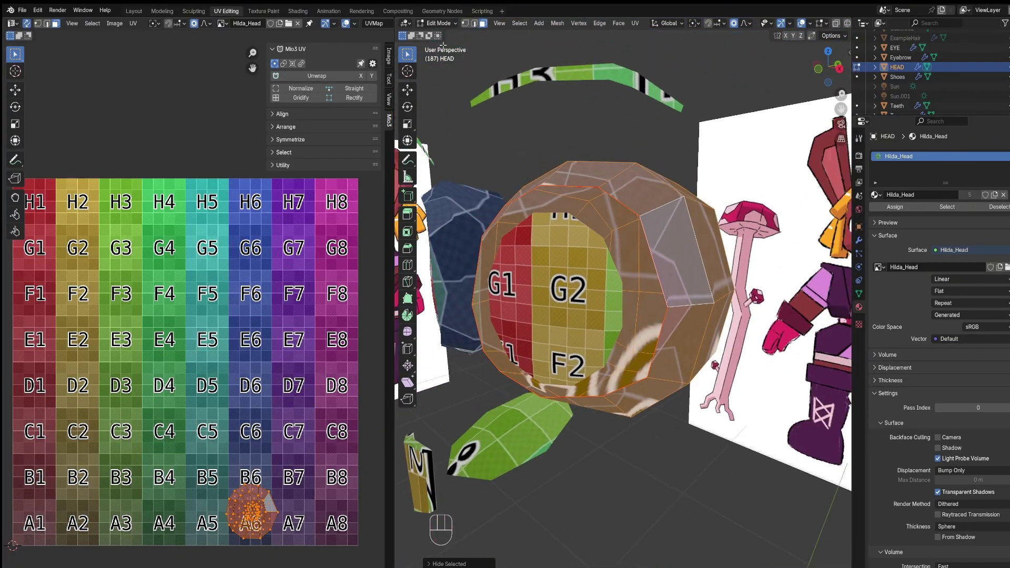
- Fill the isolated eye socket with pale pinkish white in Texture Paint, using Mix blending and strength 1.000
{"action": "left_click", "coordinate": [440, 24]}
{"action": "left_click", "coordinate": [445, 88]}
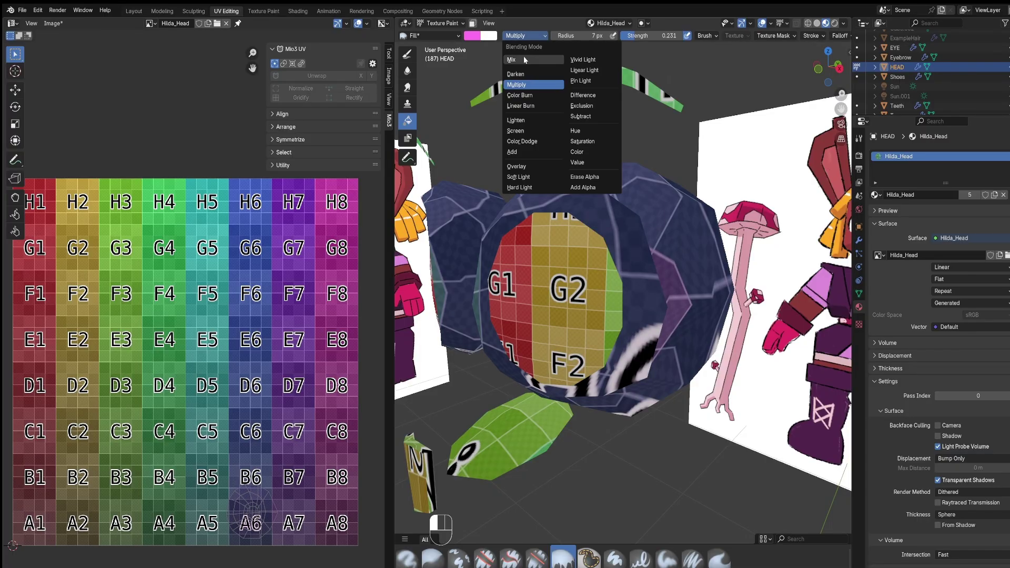
{"action": "left_click_drag", "start_coordinate": [506, 86], "coordinate": [505, 89]}
{"action": "left_click", "coordinate": [615, 216]}
{"action": "left_click_drag", "start_coordinate": [641, 35], "coordinate": [684, 35]}
{"action": "left_click", "coordinate": [614, 225]}
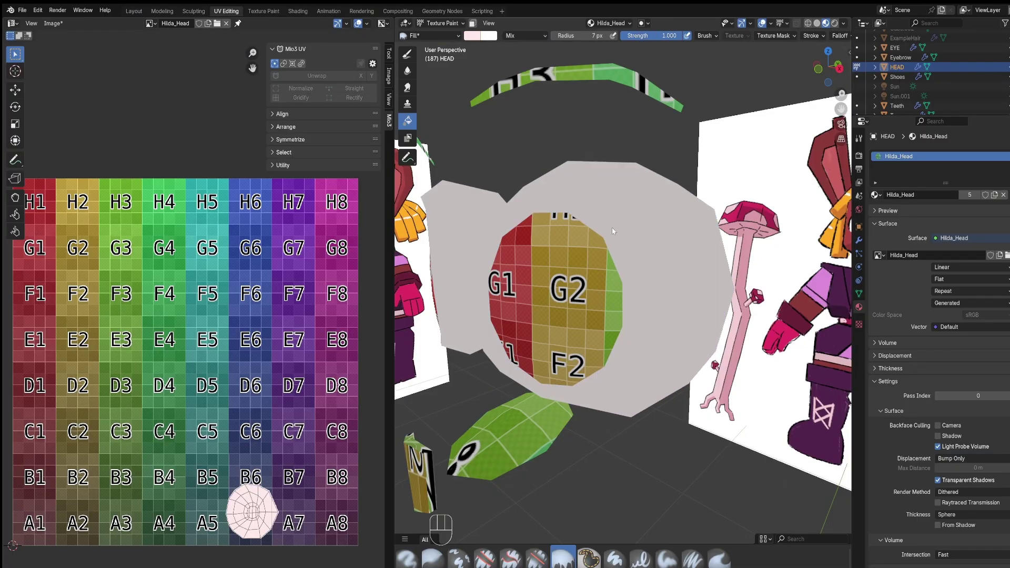
- Return to mesh editing and select the faces around the upper half of the eye socket
{"action": "middle_click_drag", "start_coordinate": [613, 226], "coordinate": [590, 231]}
{"action": "scroll", "coordinate": [604, 263], "scroll_direction": "up", "scroll_amount": 3}
{"action": "middle_click_drag", "start_coordinate": [604, 275], "coordinate": [584, 247]}
{"action": "key", "text": "Tab"}
{"action": "middle_click_drag", "start_coordinate": [491, 258], "coordinate": [455, 196]}
{"action": "left_click", "coordinate": [550, 226], "text": "alt"}
{"action": "middle_click_drag", "start_coordinate": [552, 247], "coordinate": [595, 263]}
{"action": "key", "text": "ctrl+z"}
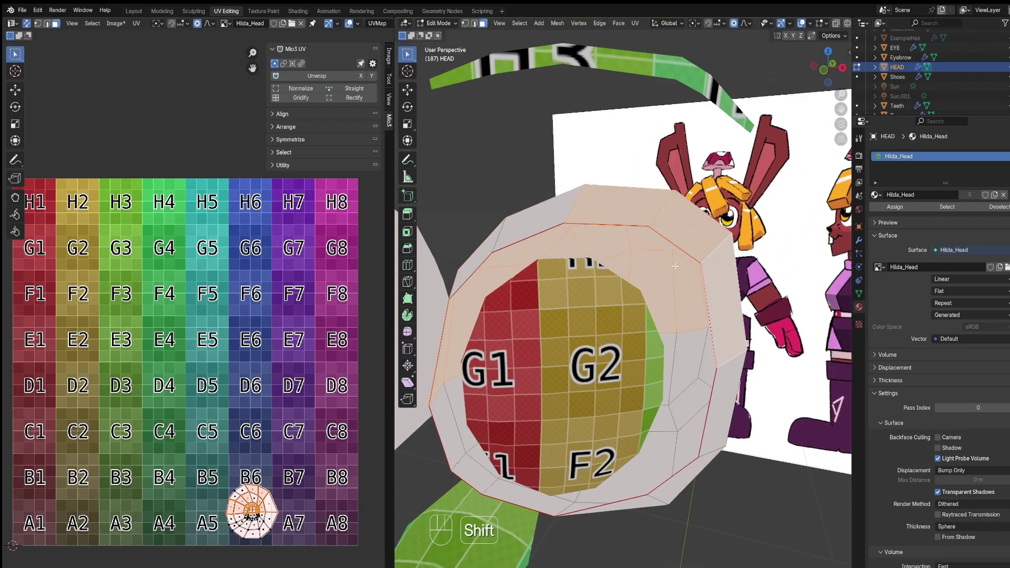
{"action": "left_click", "coordinate": [716, 279], "text": "shift"}
{"action": "middle_click_drag", "start_coordinate": [716, 281], "coordinate": [632, 288]}
{"action": "left_click", "coordinate": [752, 290], "text": "alt+shift"}
{"action": "key", "text": "ctrl+z"}
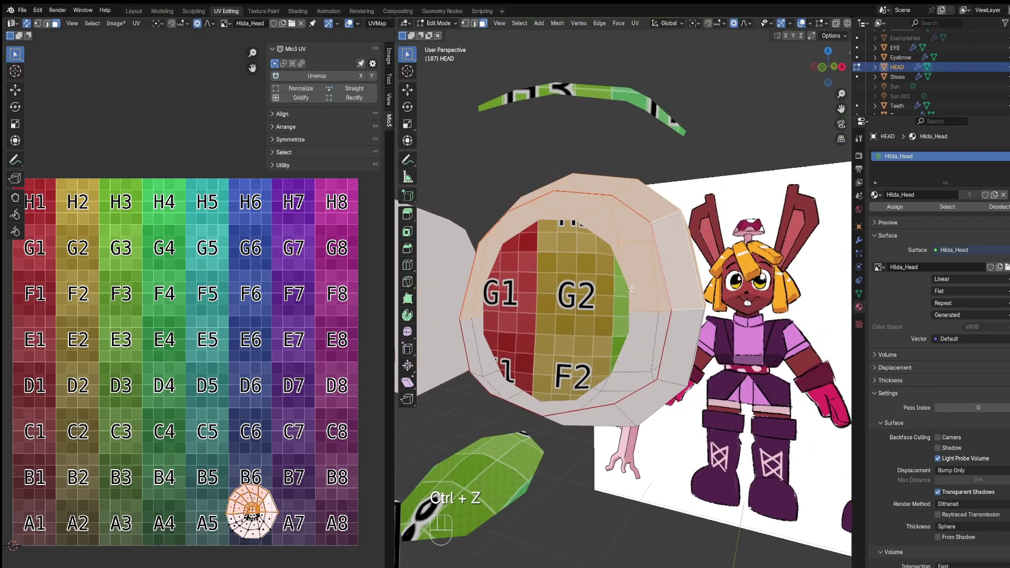
{"action": "middle_click_drag", "start_coordinate": [573, 158], "coordinate": [568, 221]}
{"action": "key", "text": "ctrl+r"}
{"action": "key", "text": "Escape"}
- Isolate the selected upper eye socket faces by hiding all the unselected ones
{"action": "middle_click_drag", "start_coordinate": [652, 326], "coordinate": [708, 284]}
{"action": "scroll", "coordinate": [708, 284], "scroll_direction": "up", "scroll_amount": 1}
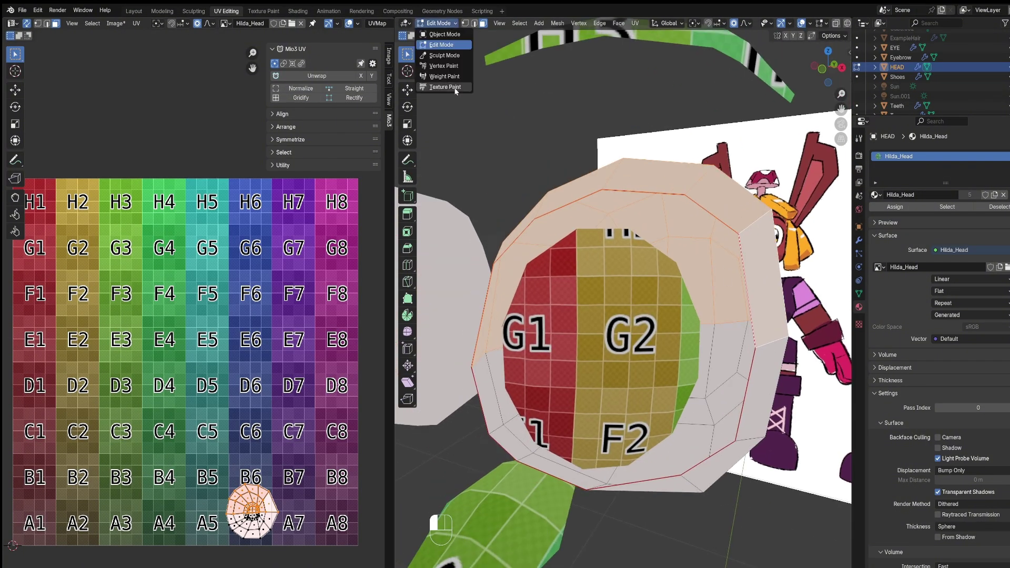
{"action": "left_click", "coordinate": [455, 89]}
{"action": "left_click", "coordinate": [473, 36]}
{"action": "key", "text": "Tab"}
{"action": "key", "text": "shift+h"}
{"action": "left_click", "coordinate": [441, 24]}
{"action": "left_click", "coordinate": [453, 87]}
{"action": "left_click", "coordinate": [526, 36]}
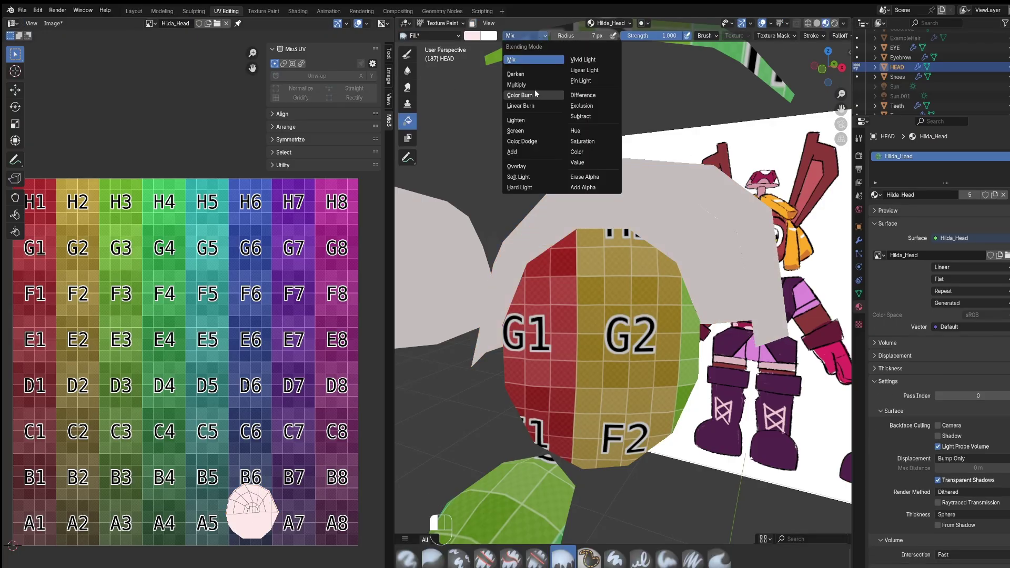
{"action": "left_click", "coordinate": [442, 45]}
{"action": "scroll", "coordinate": [709, 282], "scroll_direction": "down", "scroll_amount": 3}
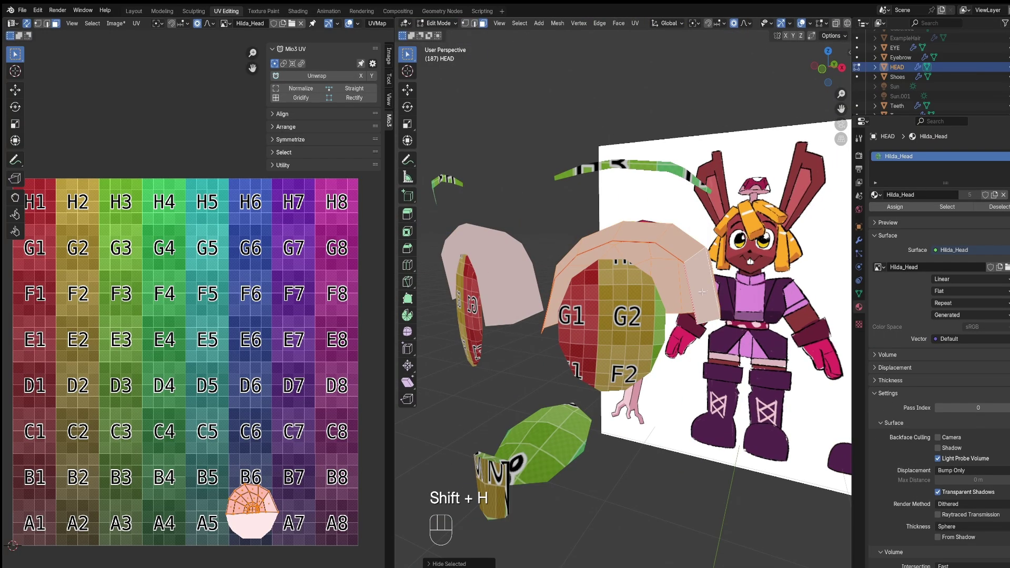
- Reveal the hidden head geometry, clear the selection, and select the face loops surrounding the eye socket
{"action": "key", "text": "alt+h"}
{"action": "key", "text": "alt+a"}
{"action": "middle_click_drag", "start_coordinate": [701, 291], "coordinate": [741, 305]}
{"action": "middle_click_drag", "start_coordinate": [605, 348], "coordinate": [506, 401]}
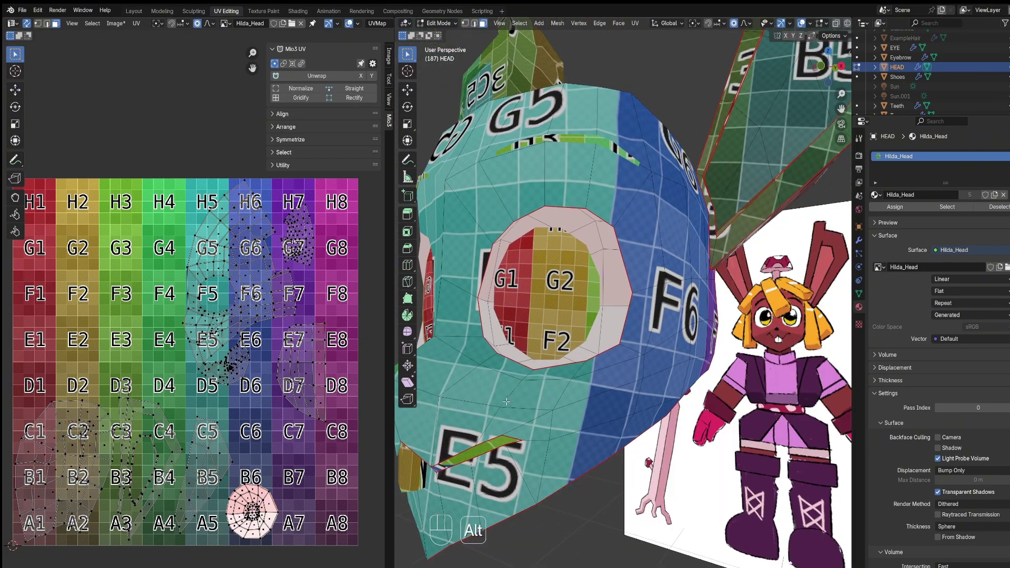
{"action": "left_click", "coordinate": [507, 397], "text": "alt"}
{"action": "left_click", "coordinate": [518, 387], "text": "alt"}
{"action": "middle_click_drag", "start_coordinate": [631, 363], "coordinate": [505, 353]}
{"action": "left_click", "coordinate": [626, 355], "text": "alt+shift"}
{"action": "left_click", "coordinate": [681, 362], "text": "alt+shift"}
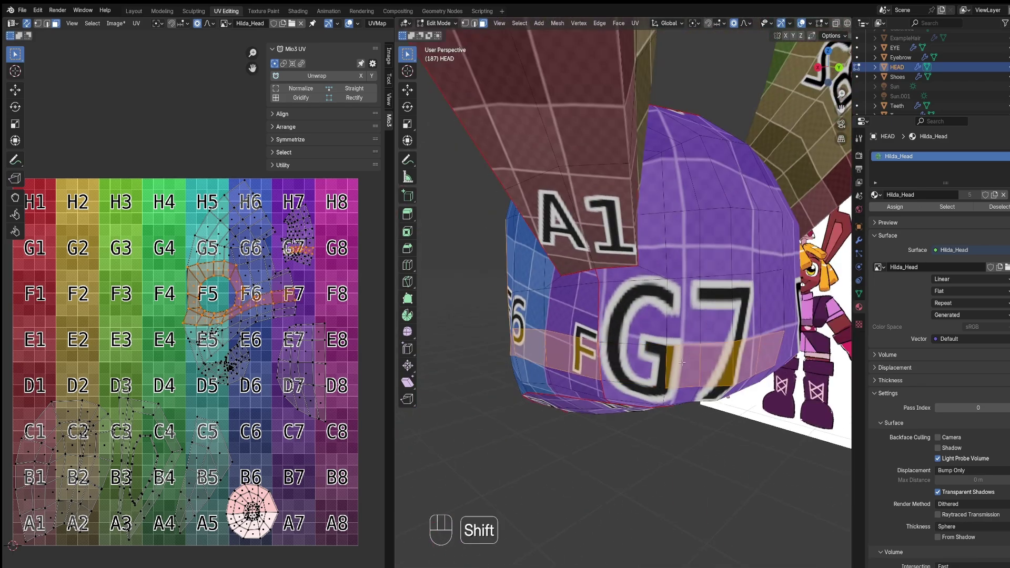
- Extend the selection over the forehead and upper side of the head, and isolate the selected faces
{"action": "middle_click_drag", "start_coordinate": [682, 362], "coordinate": [669, 348]}
{"action": "middle_click_drag", "start_coordinate": [588, 190], "coordinate": [647, 231]}
{"action": "left_click", "coordinate": [579, 231], "text": "shift"}
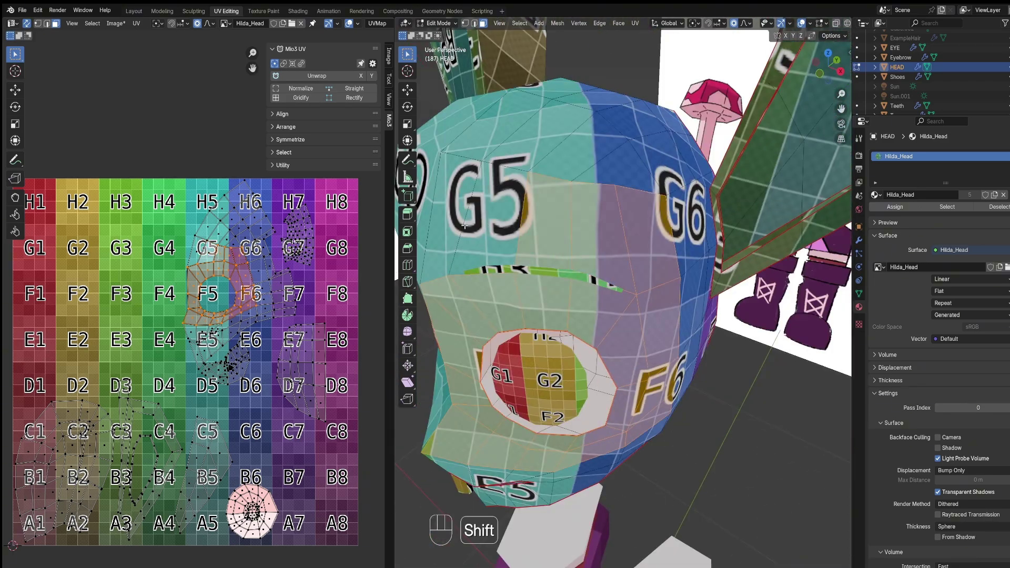
{"action": "left_click", "coordinate": [491, 218], "text": "shift"}
{"action": "scroll", "coordinate": [505, 226], "scroll_direction": "down", "scroll_amount": 4}
{"action": "mouse_move", "coordinate": [647, 295]}
{"action": "middle_mouse_down"}
{"action": "mouse_move", "coordinate": [590, 252]}
{"action": "mouse_move", "coordinate": [649, 277]}
{"action": "mouse_move", "coordinate": [677, 337]}
{"action": "middle_mouse_up"}
{"action": "left_click", "coordinate": [641, 259], "text": "alt+shift"}
{"action": "left_click", "coordinate": [658, 289], "text": "shift"}
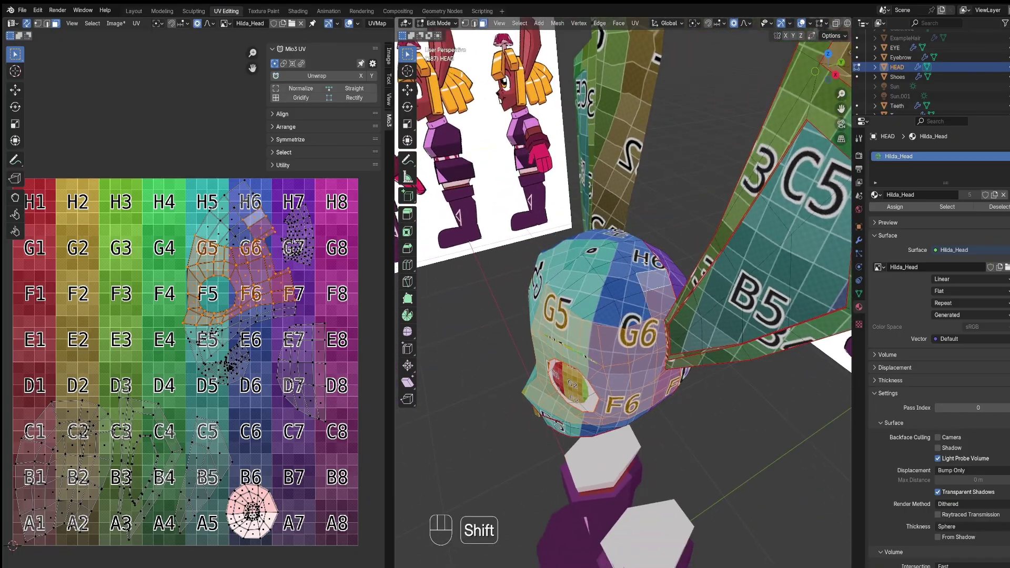
{"action": "left_click", "coordinate": [635, 258], "text": "shift"}
{"action": "left_click", "coordinate": [613, 286], "text": "shift"}
{"action": "middle_click_drag", "start_coordinate": [613, 286], "coordinate": [675, 236]}
{"action": "key", "text": "shift+h"}
- Fill the isolated upper head faces with red in Texture Paint, using Mix blending
{"action": "left_click", "coordinate": [441, 23]}
{"action": "left_click", "coordinate": [447, 86]}
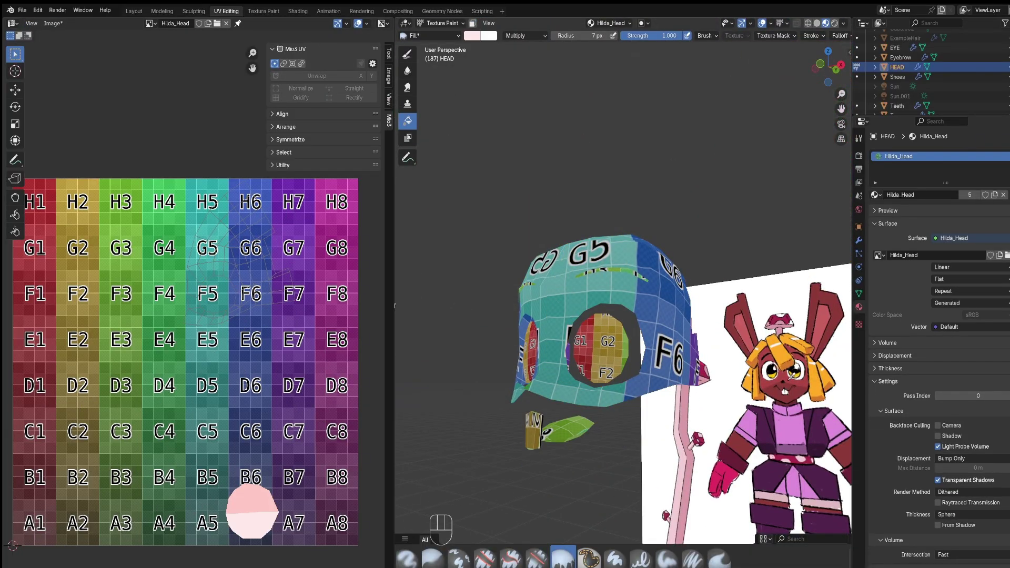
{"action": "left_click", "coordinate": [790, 379]}
{"action": "left_click", "coordinate": [586, 274]}
{"action": "key", "text": "ctrl+z"}
{"action": "left_click", "coordinate": [526, 35]}
{"action": "left_click", "coordinate": [516, 59]}
{"action": "left_click", "coordinate": [644, 279]}
{"action": "mouse_move", "coordinate": [675, 287]}
{"action": "middle_mouse_down"}
{"action": "mouse_move", "coordinate": [637, 288]}
{"action": "mouse_move", "coordinate": [728, 292]}
{"action": "middle_mouse_up"}
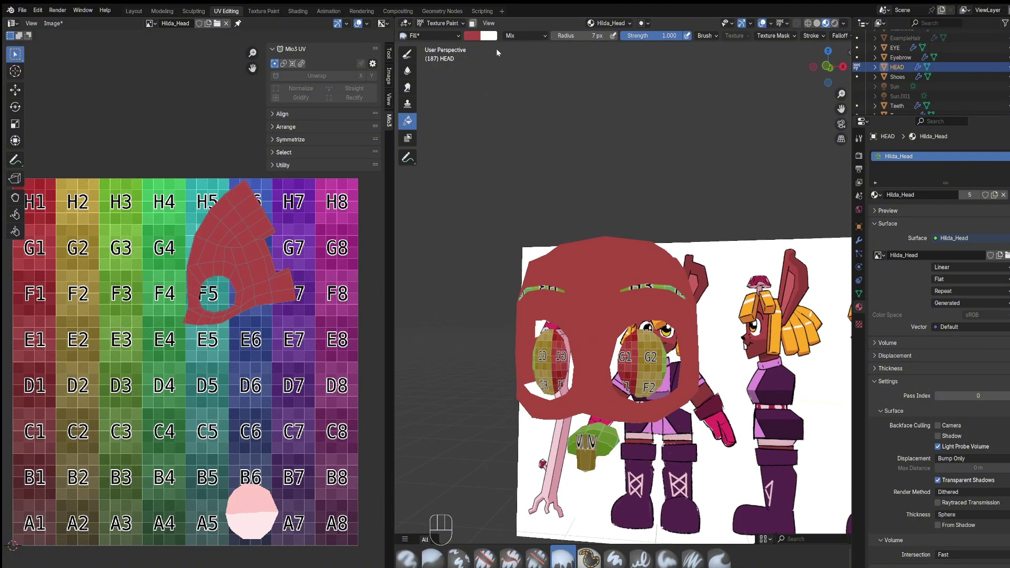
- Return to mesh editing, reveal the whole head, and select the unpainted front muzzle faces below the eyes
{"action": "left_click", "coordinate": [441, 23]}
{"action": "left_click", "coordinate": [443, 44]}
{"action": "mouse_move", "coordinate": [621, 269]}
{"action": "middle_mouse_down"}
{"action": "mouse_move", "coordinate": [591, 255]}
{"action": "mouse_move", "coordinate": [581, 226]}
{"action": "middle_mouse_up"}
{"action": "key", "text": "alt+h"}
{"action": "scroll", "coordinate": [581, 226], "scroll_direction": "up", "scroll_amount": 2}
{"action": "left_click", "coordinate": [528, 374]}
{"action": "left_click", "coordinate": [562, 382], "text": "shift"}
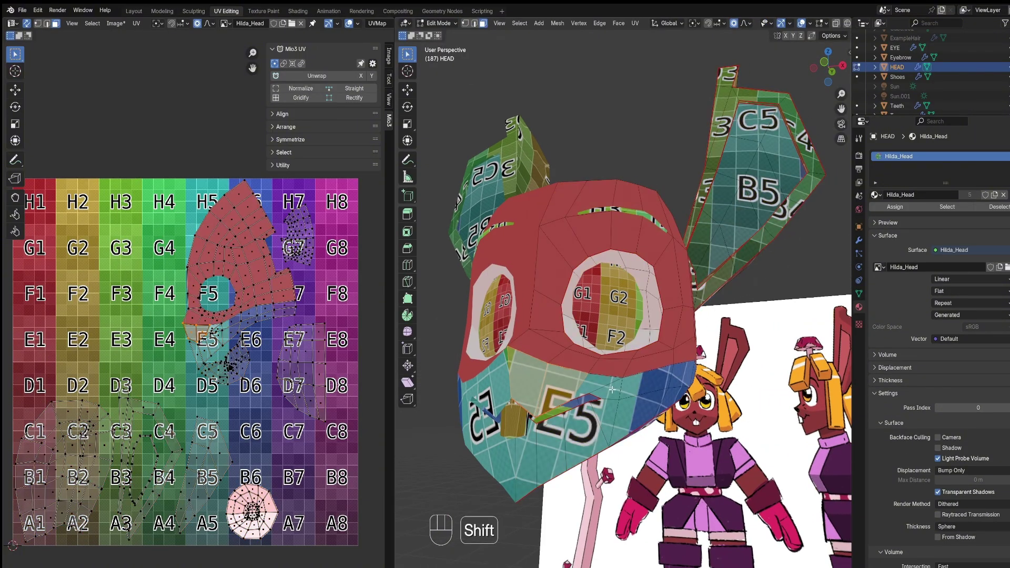
{"action": "left_click", "coordinate": [612, 390], "text": "shift"}
- Extend the selection along the lower side of the jaw toward the back of the head
{"action": "middle_click_drag", "start_coordinate": [612, 389], "coordinate": [489, 363]}
{"action": "left_click", "coordinate": [631, 371], "text": "shift"}
{"action": "left_click", "coordinate": [573, 386], "text": "shift"}
{"action": "middle_click_drag", "start_coordinate": [574, 386], "coordinate": [674, 400]}
{"action": "left_click", "coordinate": [502, 447], "text": "shift"}
{"action": "middle_click_drag", "start_coordinate": [502, 447], "coordinate": [604, 355]}
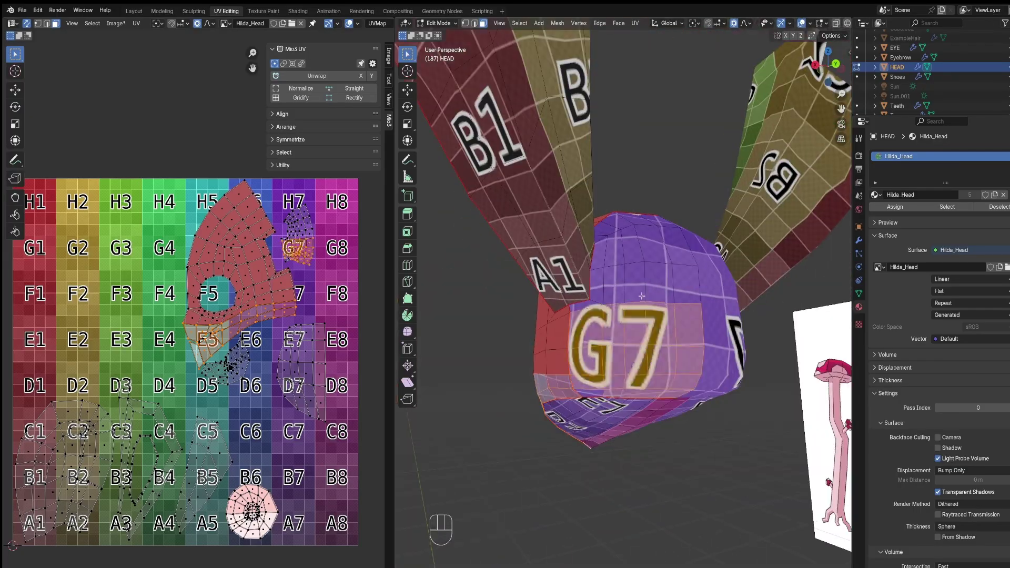
- Add the remaining back-of-head faces and the lower back faces of the ear to the selection
{"action": "middle_click_drag", "start_coordinate": [641, 296], "coordinate": [629, 342]}
{"action": "left_click_drag", "start_coordinate": [684, 356], "coordinate": [552, 236], "text": "shift"}
{"action": "left_click_drag", "start_coordinate": [605, 215], "coordinate": [676, 261], "text": "shift"}
{"action": "middle_click_drag", "start_coordinate": [621, 284], "coordinate": [668, 236]}
{"action": "left_click_drag", "start_coordinate": [679, 287], "coordinate": [621, 210], "text": "shift"}
{"action": "middle_click_drag", "start_coordinate": [631, 237], "coordinate": [702, 311]}
{"action": "left_click_drag", "start_coordinate": [702, 316], "coordinate": [658, 273], "text": "shift"}
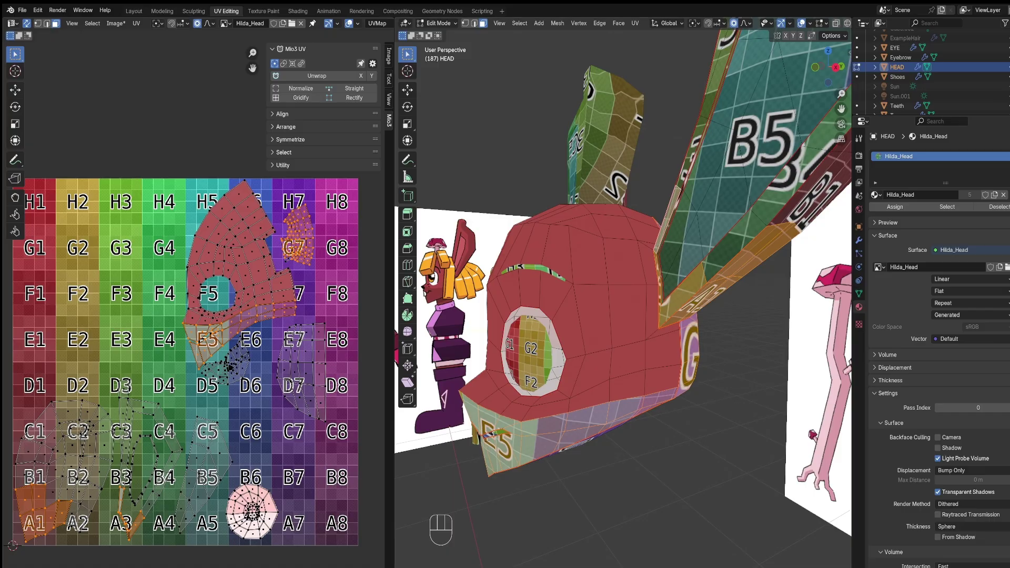
- Extend the selection over the ear's outer surface and along its front rim
{"action": "middle_click_drag", "start_coordinate": [658, 272], "coordinate": [671, 310]}
{"action": "left_click_drag", "start_coordinate": [736, 310], "coordinate": [700, 263], "text": "shift"}
{"action": "middle_click_drag", "start_coordinate": [699, 263], "coordinate": [616, 232]}
{"action": "left_click_drag", "start_coordinate": [700, 174], "coordinate": [594, 295], "text": "shift"}
{"action": "middle_click_drag", "start_coordinate": [594, 294], "coordinate": [537, 253]}
{"action": "left_click_drag", "start_coordinate": [447, 94], "coordinate": [610, 318], "text": "shift"}
{"action": "left_click", "coordinate": [557, 23], "text": "shift"}
{"action": "middle_click_drag", "start_coordinate": [678, 126], "coordinate": [723, 158]}
{"action": "left_click_drag", "start_coordinate": [721, 40], "coordinate": [600, 119], "text": "shift"}
{"action": "middle_click_drag", "start_coordinate": [600, 118], "coordinate": [739, 156]}
{"action": "left_click_drag", "start_coordinate": [739, 226], "coordinate": [779, 131], "text": "shift"}
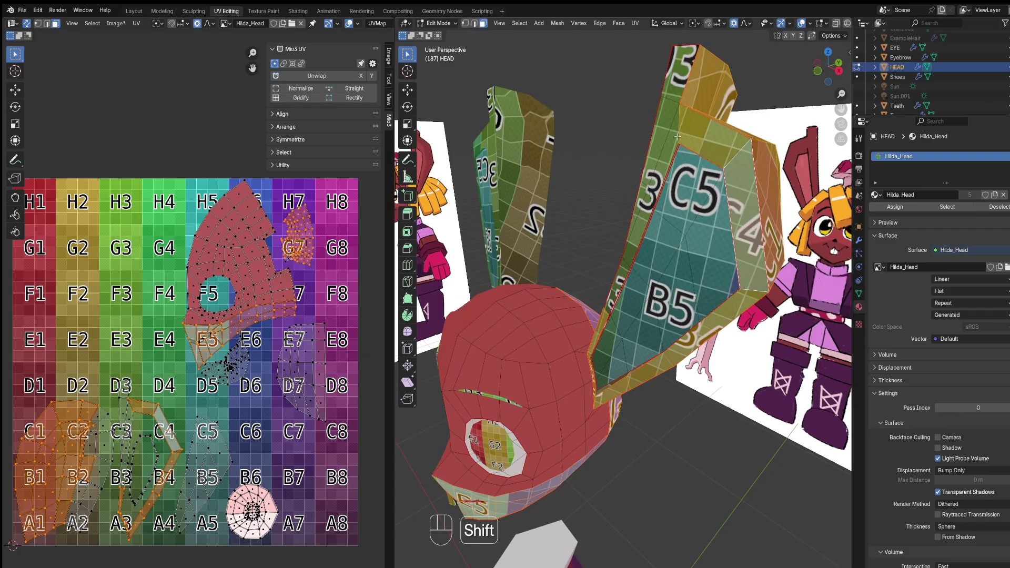
- Add the remaining outer ear and rim faces, and hide everything that is not selected
{"action": "left_click", "coordinate": [647, 222], "text": "shift"}
{"action": "middle_click_drag", "start_coordinate": [647, 227], "coordinate": [789, 316]}
{"action": "left_click", "coordinate": [612, 300], "text": "shift"}
{"action": "left_click", "coordinate": [581, 199], "text": "shift"}
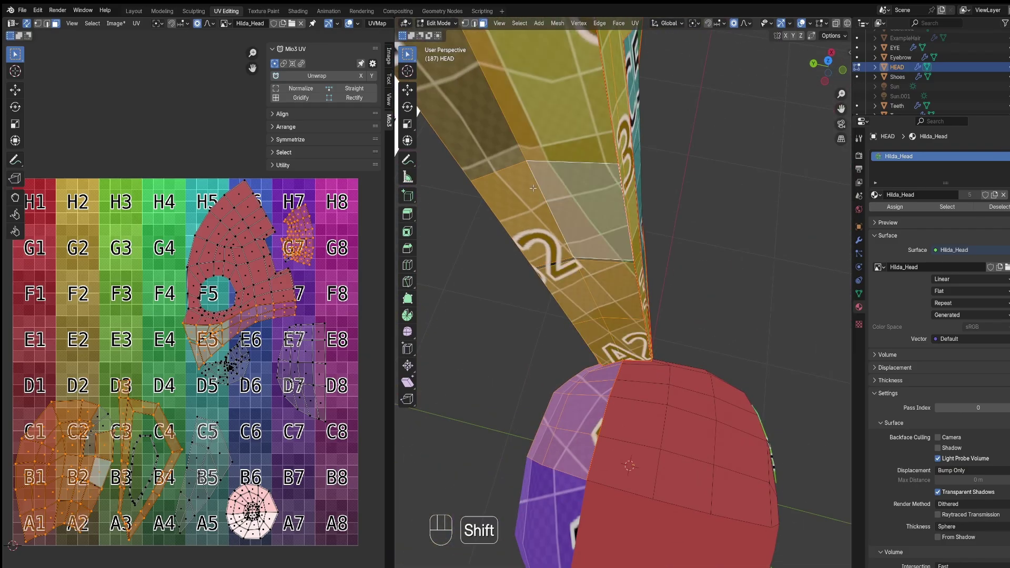
{"action": "scroll", "coordinate": [576, 184], "scroll_direction": "down", "scroll_amount": 2}
{"action": "left_click", "coordinate": [571, 174], "text": "shift"}
{"action": "left_click", "coordinate": [557, 105], "text": "shift"}
{"action": "left_click", "coordinate": [558, 68], "text": "shift"}
{"action": "middle_click_drag", "start_coordinate": [558, 71], "coordinate": [800, 326]}
{"action": "key", "text": "shift+h"}
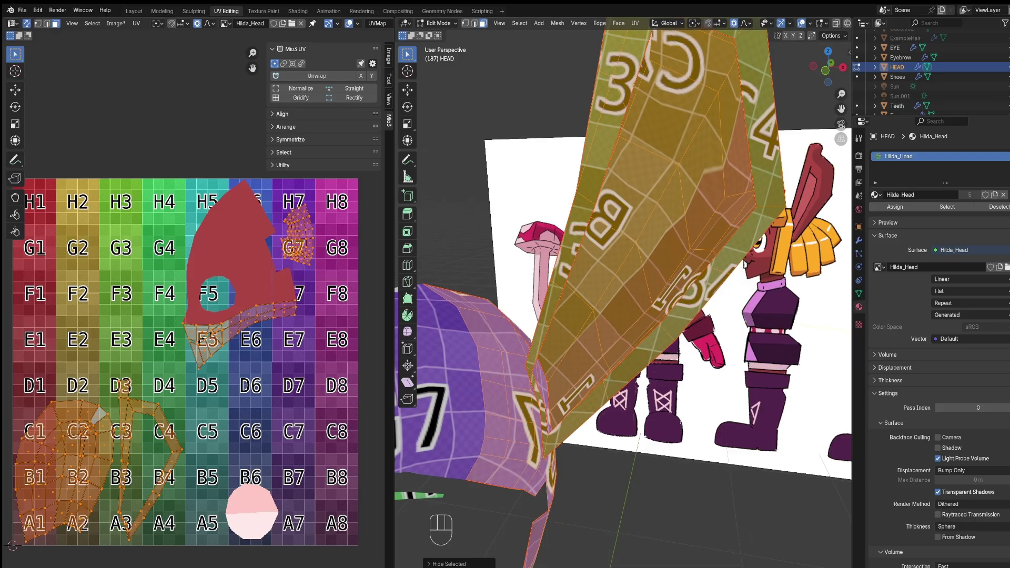
- Fill the isolated jaw, back of the head and outer ears with a darker red in Texture Paint
{"action": "left_click", "coordinate": [440, 24]}
{"action": "left_click", "coordinate": [441, 87]}
{"action": "left_click", "coordinate": [627, 242]}
{"action": "key", "text": "ctrl+z"}
{"action": "middle_click_drag", "start_coordinate": [627, 242], "coordinate": [586, 213]}
{"action": "left_click", "coordinate": [472, 36]}
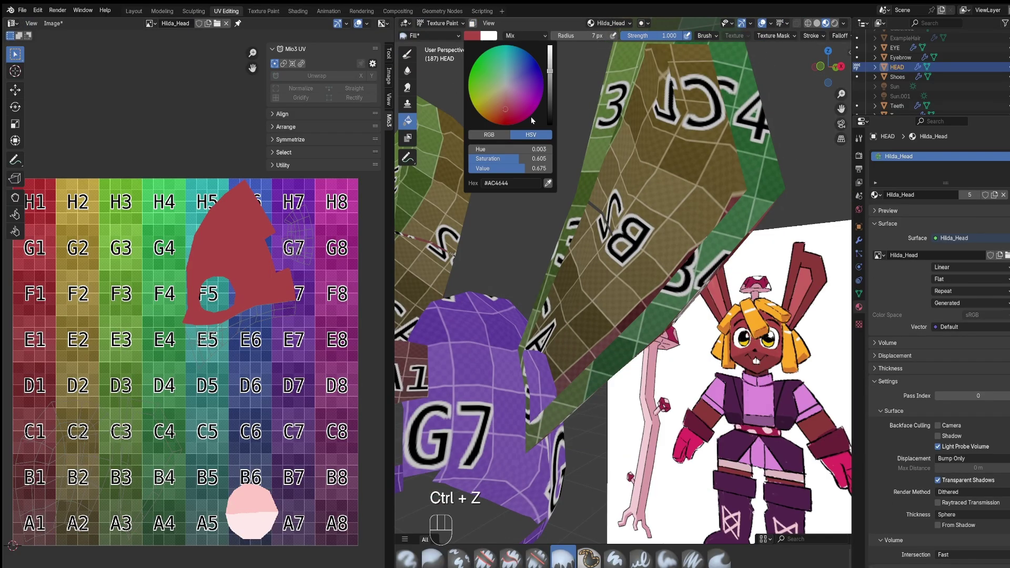
{"action": "left_click", "coordinate": [725, 248]}
{"action": "mouse_move", "coordinate": [725, 248]}
{"action": "middle_mouse_down"}
{"action": "mouse_move", "coordinate": [468, 284]}
{"action": "mouse_move", "coordinate": [569, 236]}
{"action": "mouse_move", "coordinate": [579, 347]}
{"action": "middle_mouse_up"}
- Reveal the hidden faces in mesh editing, clear the selection, and return to Texture Paint
{"action": "key", "text": "Tab"}
{"action": "key", "text": "alt+b"}
{"action": "key", "text": "alt+h"}
{"action": "left_click", "coordinate": [560, 246]}
{"action": "middle_click_drag", "start_coordinate": [579, 347], "coordinate": [610, 350]}
{"action": "left_click", "coordinate": [440, 23]}
{"action": "left_click", "coordinate": [441, 87]}
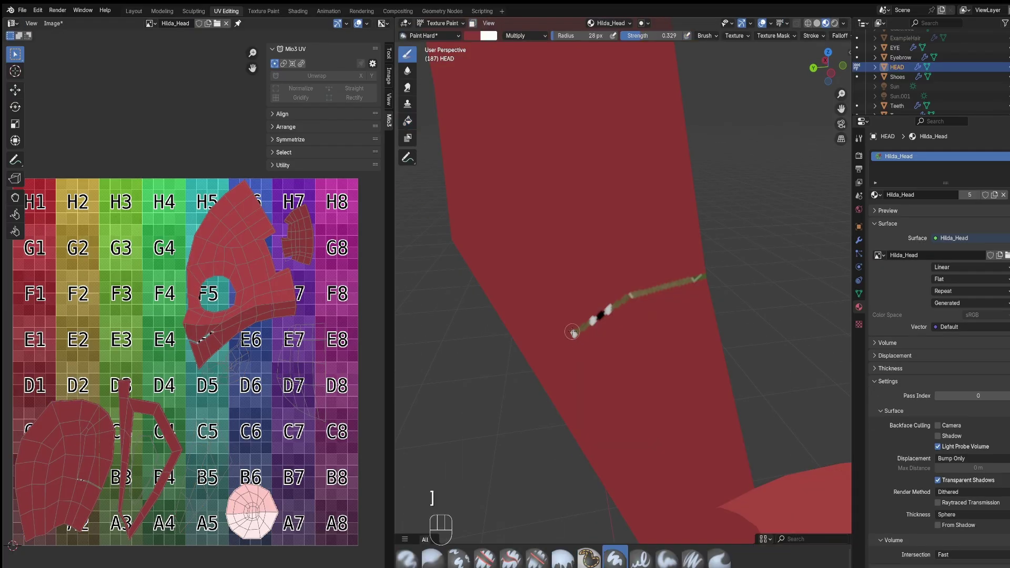
- Paint dark red over the unpainted strip across the back of the ear with the Paint Hard brush, Mix blending, strength 1.000
{"action": "left_click", "coordinate": [436, 107]}
{"action": "middle_click_drag", "start_coordinate": [683, 212], "coordinate": [631, 253]}
{"action": "scroll", "coordinate": [632, 252], "scroll_direction": "down", "scroll_amount": 6}
{"action": "key", "text": "ctrl+z"}
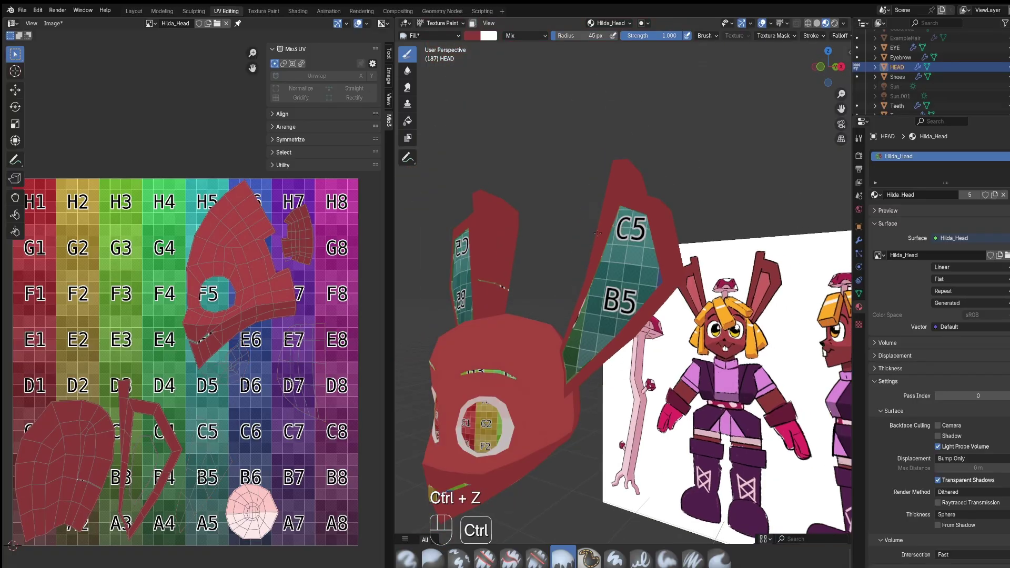
{"action": "key", "text": "Tab"}
{"action": "key", "text": "Tab"}
{"action": "left_click", "coordinate": [615, 558]}
{"action": "mouse_move", "coordinate": [610, 315]}
{"action": "middle_mouse_down"}
{"action": "mouse_move", "coordinate": [563, 294]}
{"action": "mouse_move", "coordinate": [549, 258]}
{"action": "middle_mouse_up"}
{"action": "left_click", "coordinate": [526, 36]}
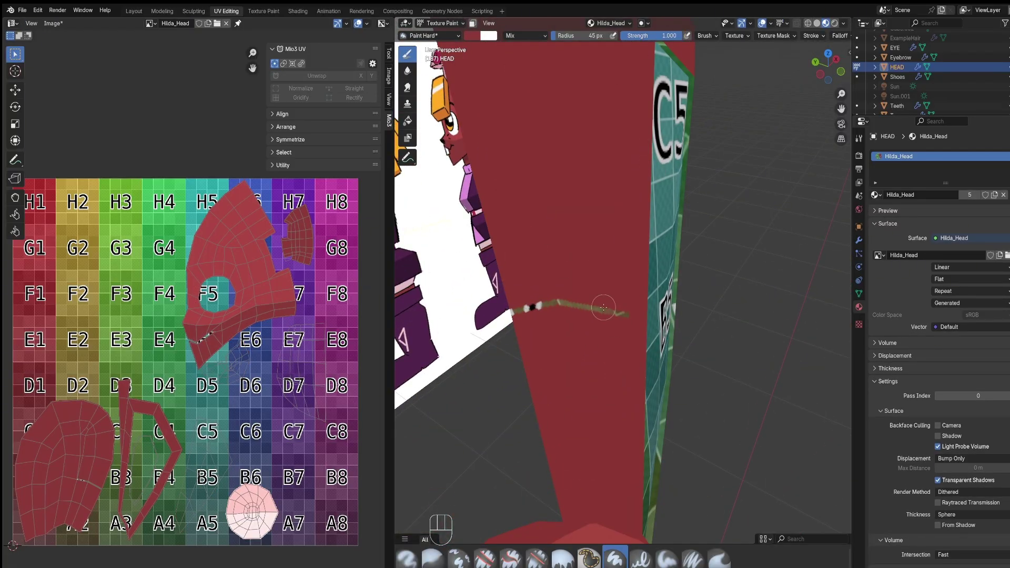
{"action": "left_click_drag", "start_coordinate": [623, 314], "coordinate": [515, 310]}
- Isolate the thin inner rim faces around the ear opening and fill them with dark red
{"action": "mouse_move", "coordinate": [521, 310]}
{"action": "middle_mouse_down"}
{"action": "mouse_move", "coordinate": [657, 295]}
{"action": "mouse_move", "coordinate": [535, 306]}
{"action": "mouse_move", "coordinate": [505, 195]}
{"action": "middle_mouse_up"}
{"action": "scroll", "coordinate": [658, 294], "scroll_direction": "down", "scroll_amount": 6}
{"action": "scroll", "coordinate": [658, 294], "scroll_direction": "up", "scroll_amount": 3}
{"action": "scroll", "coordinate": [530, 299], "scroll_direction": "up", "scroll_amount": 3}
{"action": "middle_click_drag", "start_coordinate": [537, 308], "coordinate": [653, 263], "text": "shift"}
{"action": "scroll", "coordinate": [579, 294], "scroll_direction": "up", "scroll_amount": 5}
{"action": "scroll", "coordinate": [579, 368], "scroll_direction": "up", "scroll_amount": 3}
{"action": "key", "text": "Tab"}
{"action": "key", "text": "shift+h"}
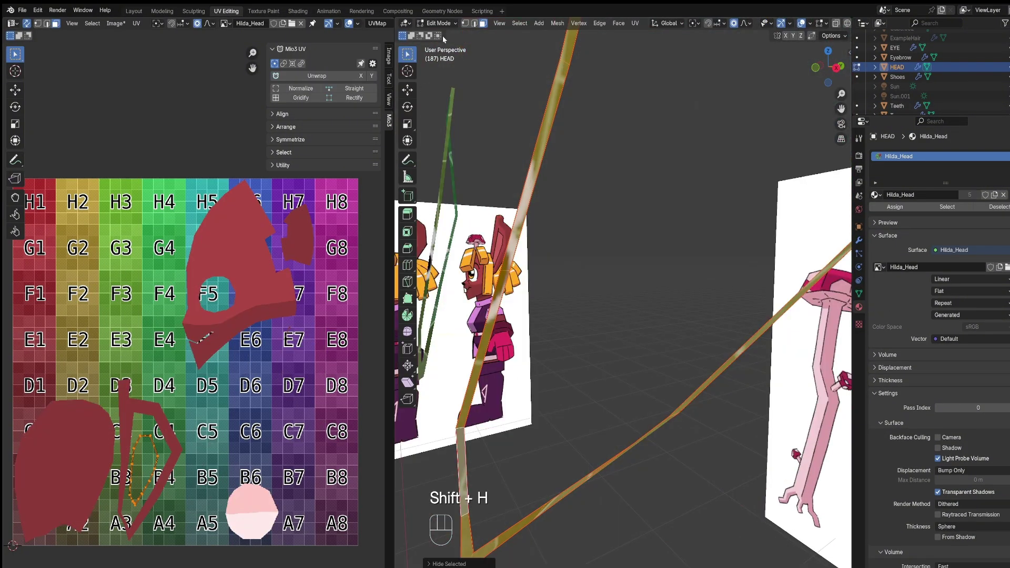
{"action": "key", "text": "Tab"}
{"action": "left_click", "coordinate": [503, 296]}
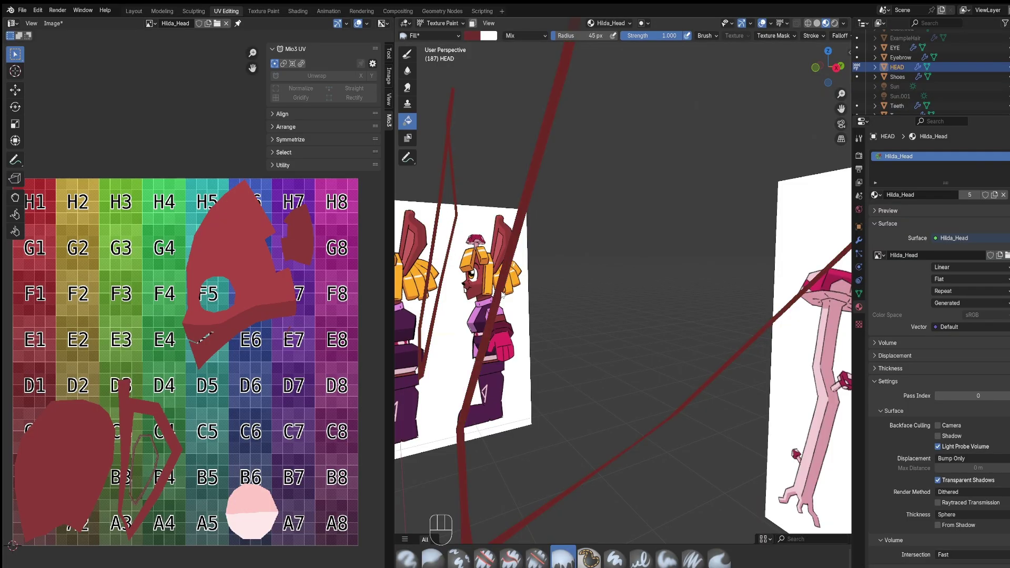
- Reveal the whole head in mesh editing, select the inner ear panel faces, and isolate them
{"action": "key", "text": "Tab"}
{"action": "key", "text": "alt+h"}
{"action": "mouse_move", "coordinate": [570, 242]}
{"action": "middle_mouse_down"}
{"action": "mouse_move", "coordinate": [549, 226]}
{"action": "mouse_move", "coordinate": [570, 244]}
{"action": "middle_mouse_up"}
{"action": "left_click", "coordinate": [531, 210]}
{"action": "middle_click_drag", "start_coordinate": [570, 244], "coordinate": [429, 385], "text": "shift"}
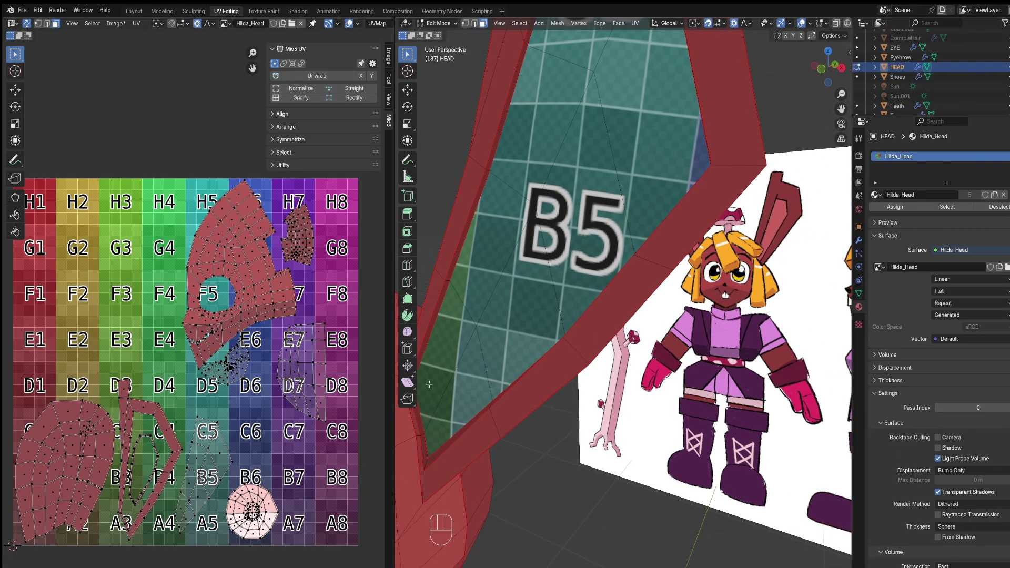
{"action": "left_click", "coordinate": [572, 192], "text": "shift"}
{"action": "left_click", "coordinate": [639, 152], "text": "shift"}
{"action": "mouse_move", "coordinate": [600, 95]}
{"action": "middle_mouse_down", "text": "shift"}
{"action": "mouse_move", "coordinate": [584, 253]}
{"action": "mouse_move", "coordinate": [604, 220]}
{"action": "middle_mouse_up", "text": "shift"}
{"action": "key", "text": "alt+h"}
{"action": "key", "text": "shift+h"}
- Fill the isolated inner ear with a lighter pinkish red, and reveal the rest of the head in mesh editing
{"action": "left_click", "coordinate": [437, 24]}
{"action": "left_click", "coordinate": [448, 84]}
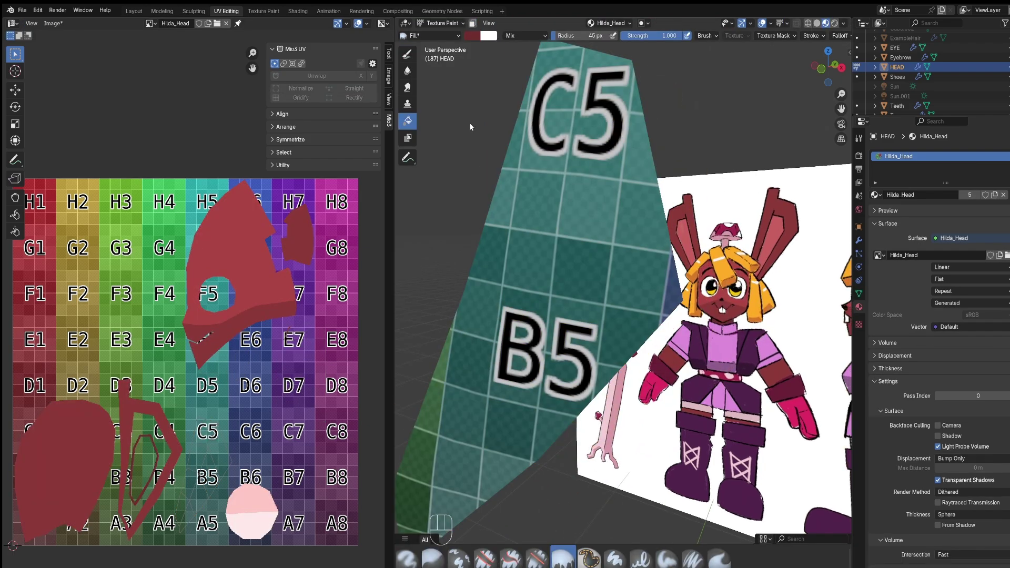
{"action": "left_click", "coordinate": [561, 183]}
{"action": "left_click", "coordinate": [451, 46]}
{"action": "key", "text": "alt+h"}
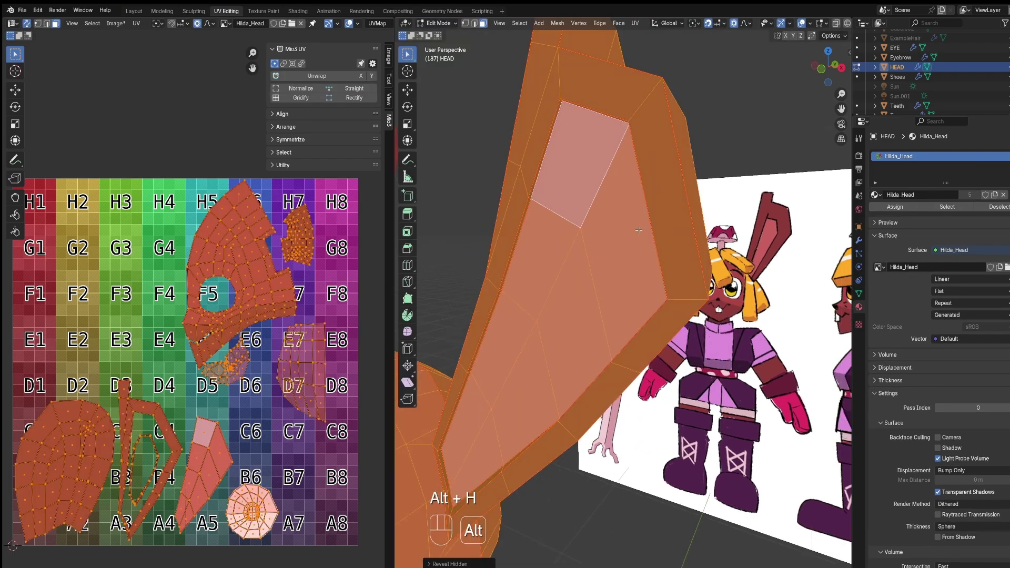
- Isolate the small group of side-of-head faces laid out near F7 and fill them with dark red
{"action": "left_click", "coordinate": [728, 210]}
{"action": "scroll", "coordinate": [728, 211], "scroll_direction": "down", "scroll_amount": 3}
{"action": "middle_click_drag", "start_coordinate": [631, 210], "coordinate": [589, 295], "text": "shift"}
{"action": "middle_click_drag", "start_coordinate": [589, 294], "coordinate": [508, 331]}
{"action": "key", "text": "shift+h"}
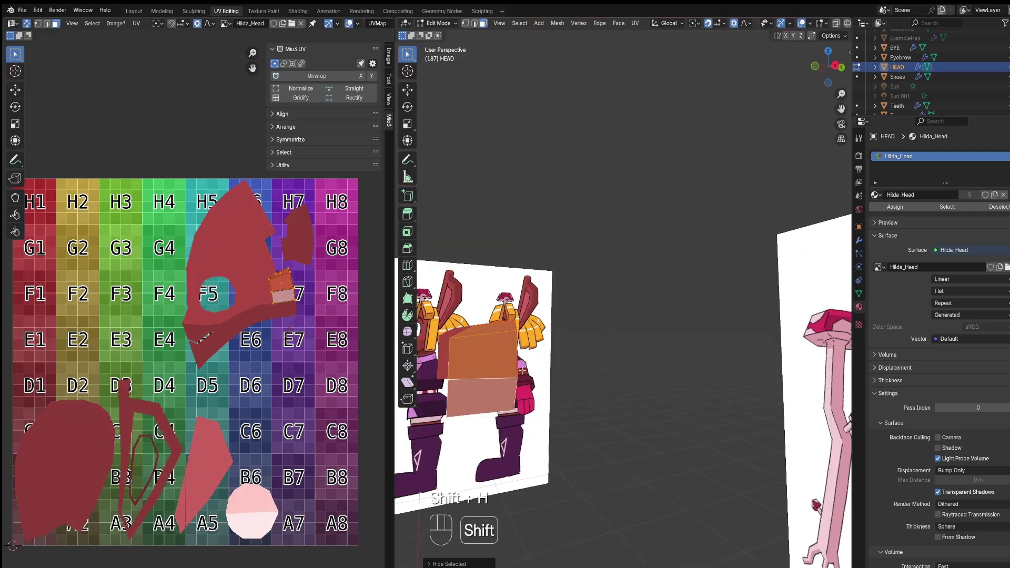
{"action": "left_click", "coordinate": [441, 23]}
{"action": "left_click", "coordinate": [448, 84]}
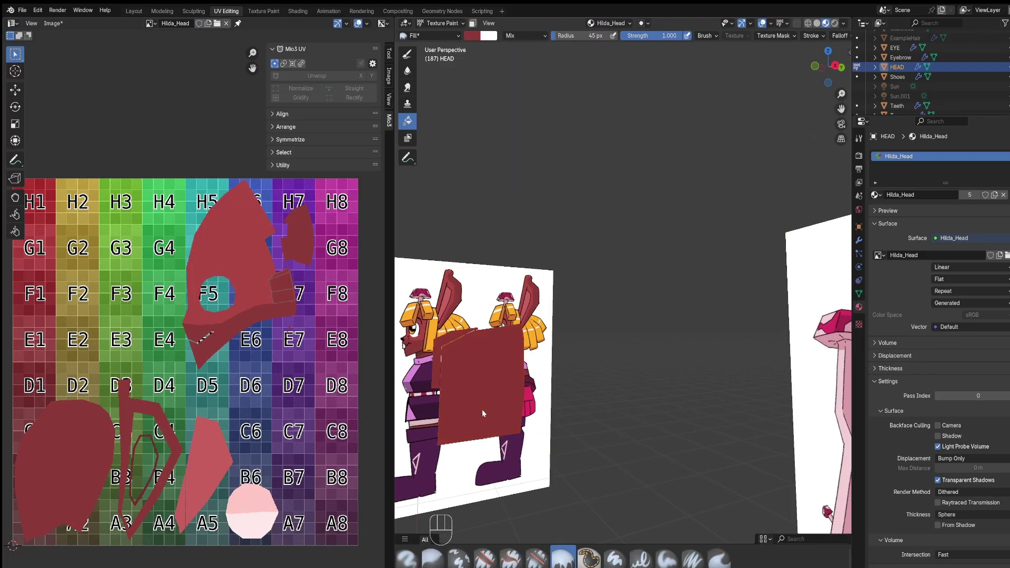
- Return to mesh editing, reveal all of the head's hidden faces, and clear the selection
{"action": "left_click", "coordinate": [449, 24]}
{"action": "left_click", "coordinate": [450, 46]}
{"action": "key", "text": "alt+h"}
{"action": "left_click", "coordinate": [602, 275]}
{"action": "mouse_move", "coordinate": [579, 305]}
{"action": "middle_mouse_down"}
{"action": "mouse_move", "coordinate": [592, 322]}
{"action": "mouse_move", "coordinate": [576, 330]}
{"action": "mouse_move", "coordinate": [623, 280]}
{"action": "middle_mouse_up"}
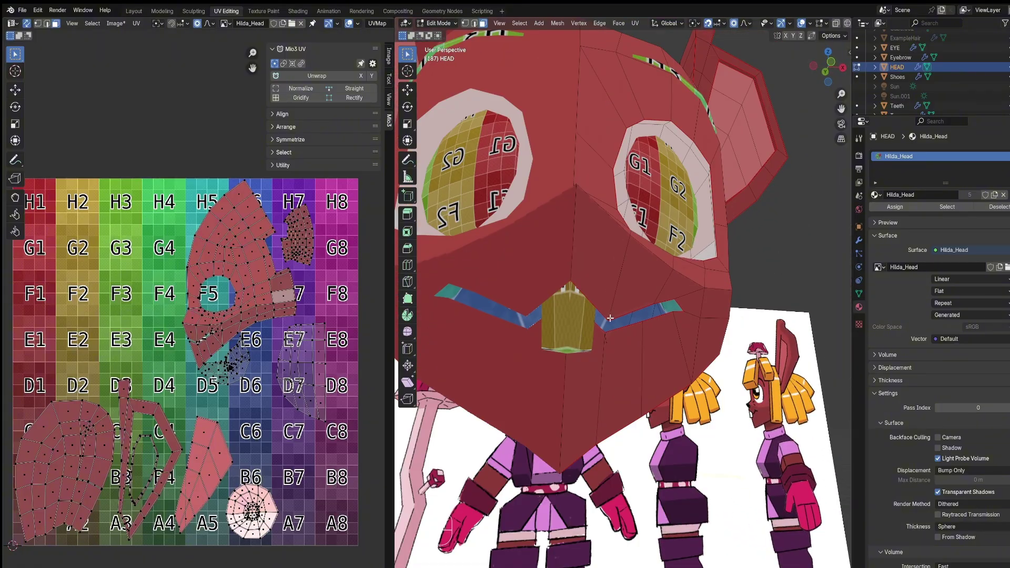
- Select the face loops lining the inside of the mouth and isolate them
{"action": "middle_click_drag", "start_coordinate": [611, 318], "coordinate": [532, 227]}
{"action": "left_click", "coordinate": [631, 323], "text": "alt"}
{"action": "key", "text": "KP_Decimal"}
{"action": "left_click", "coordinate": [526, 244], "text": "alt+shift"}
{"action": "mouse_move", "coordinate": [590, 257]}
{"action": "middle_mouse_down"}
{"action": "mouse_move", "coordinate": [526, 244]}
{"action": "mouse_move", "coordinate": [556, 279]}
{"action": "mouse_move", "coordinate": [526, 349]}
{"action": "mouse_move", "coordinate": [622, 303]}
{"action": "mouse_move", "coordinate": [465, 351]}
{"action": "mouse_move", "coordinate": [516, 327]}
{"action": "mouse_move", "coordinate": [491, 325]}
{"action": "mouse_move", "coordinate": [560, 313]}
{"action": "mouse_move", "coordinate": [503, 294]}
{"action": "middle_mouse_up"}
{"action": "left_click", "coordinate": [526, 349], "text": "alt+shift"}
{"action": "left_click", "coordinate": [465, 352], "text": "alt+shift"}
{"action": "key", "text": "shift+h"}
- Fill the isolated mouth interior with a deep dark red, reveal the rest of the head, and clear the selection
{"action": "left_click", "coordinate": [441, 23]}
{"action": "left_click", "coordinate": [443, 83]}
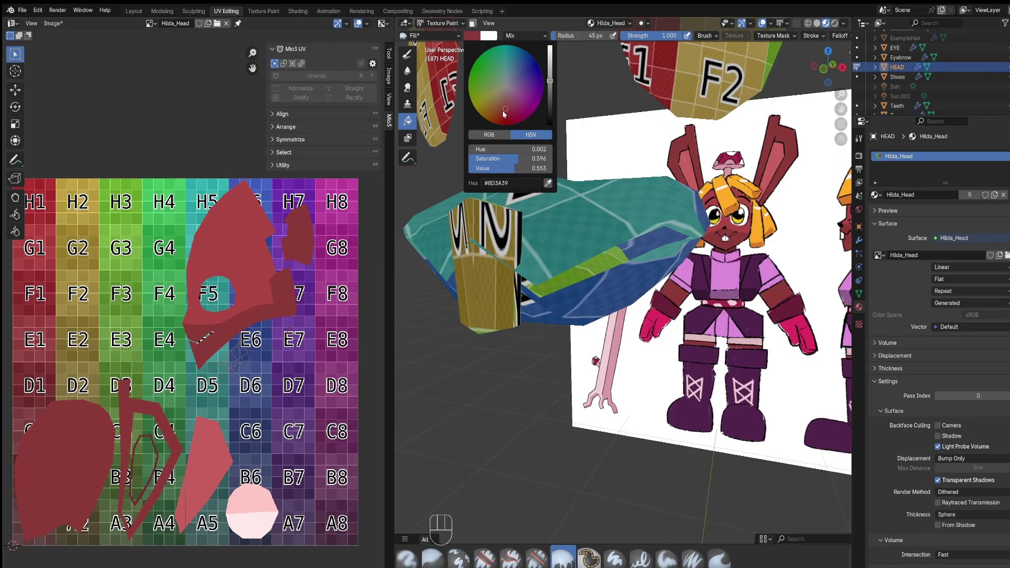
{"action": "left_click", "coordinate": [635, 254]}
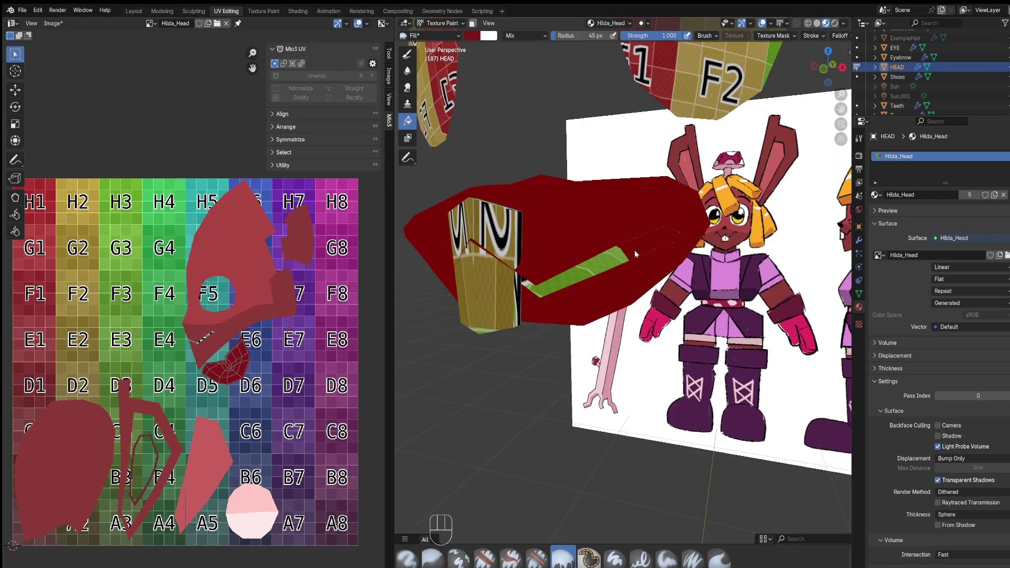
{"action": "left_click", "coordinate": [441, 23]}
{"action": "left_click", "coordinate": [443, 44]}
{"action": "key", "text": "alt+h"}
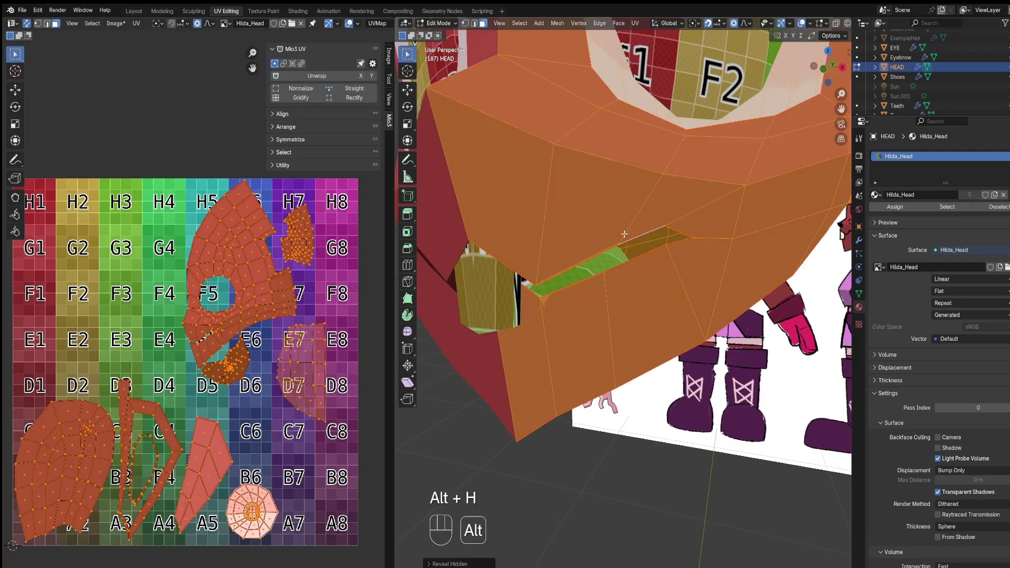
{"action": "left_click", "coordinate": [608, 363]}
- Leave the head mesh, select the eyebrow object, and open it for mesh editing
{"action": "middle_click_drag", "start_coordinate": [608, 363], "coordinate": [678, 337]}
{"action": "scroll", "coordinate": [684, 315], "scroll_direction": "down", "scroll_amount": 3}
{"action": "mouse_move", "coordinate": [726, 268]}
{"action": "middle_mouse_down"}
{"action": "mouse_move", "coordinate": [656, 256]}
{"action": "mouse_move", "coordinate": [647, 378]}
{"action": "middle_mouse_up"}
{"action": "scroll", "coordinate": [647, 368], "scroll_direction": "up", "scroll_amount": 2}
{"action": "key", "text": "2"}
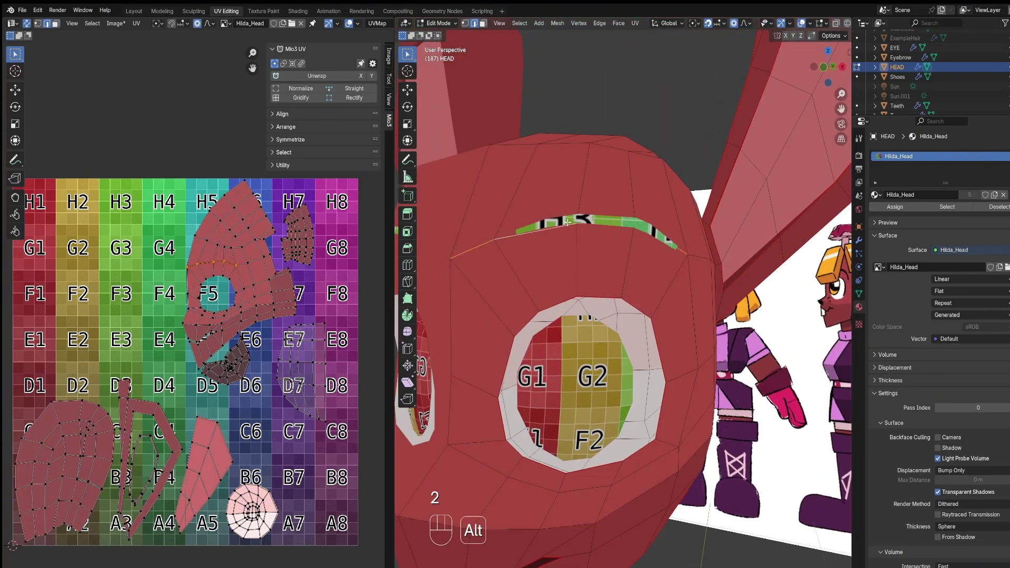
{"action": "scroll", "coordinate": [579, 237], "scroll_direction": "up", "scroll_amount": 2}
{"action": "key", "text": "Tab"}
{"action": "left_click", "coordinate": [503, 79]}
{"action": "key", "text": "ctrl+z"}
{"action": "left_click", "coordinate": [441, 23]}
{"action": "left_click", "coordinate": [446, 34]}
{"action": "left_click", "coordinate": [511, 179]}
{"action": "key", "text": "Tab"}
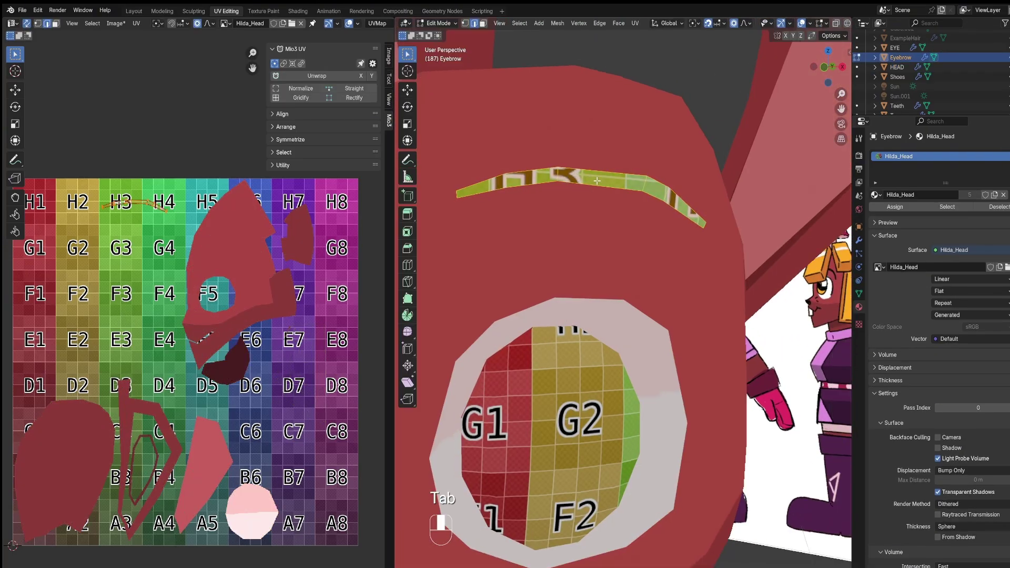
- Fill the eyebrows with near-black in texture painting
{"action": "middle_click_drag", "start_coordinate": [511, 182], "coordinate": [531, 182]}
{"action": "left_click", "coordinate": [441, 23]}
{"action": "left_click", "coordinate": [445, 87]}
{"action": "mouse_move", "coordinate": [647, 171]}
{"action": "middle_mouse_down"}
{"action": "mouse_move", "coordinate": [608, 164]}
{"action": "mouse_move", "coordinate": [639, 167]}
{"action": "middle_mouse_up"}
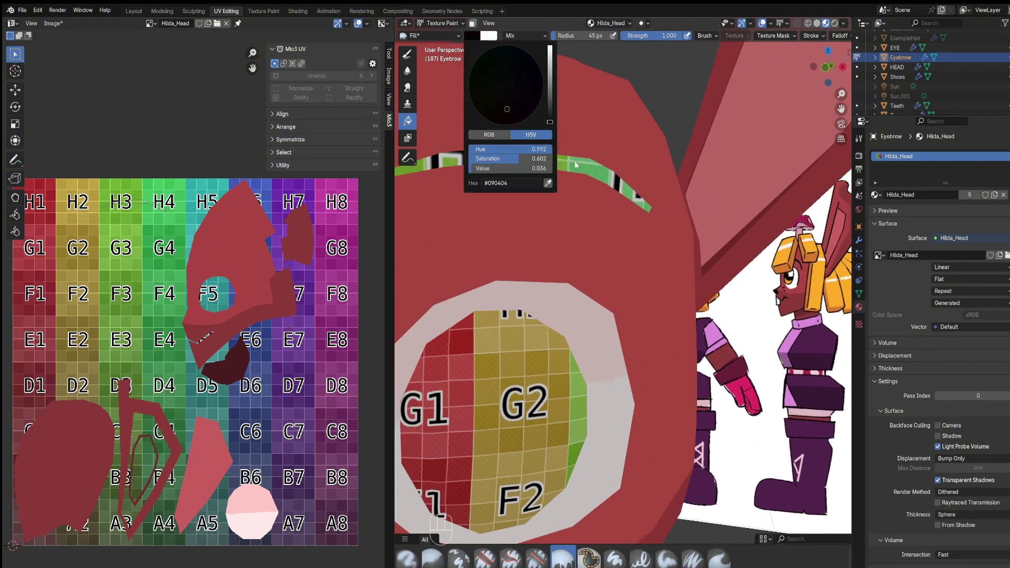
{"action": "middle_click_drag", "start_coordinate": [822, 216], "coordinate": [789, 213]}
{"action": "left_click", "coordinate": [537, 171]}
- Return to the head mesh and select the faces arching over the eye, just below the eyebrow
{"action": "scroll", "coordinate": [568, 221], "scroll_direction": "down", "scroll_amount": 2}
{"action": "middle_click_drag", "start_coordinate": [584, 249], "coordinate": [618, 121], "text": "shift"}
{"action": "middle_click_drag", "start_coordinate": [613, 232], "coordinate": [607, 253], "text": "shift"}
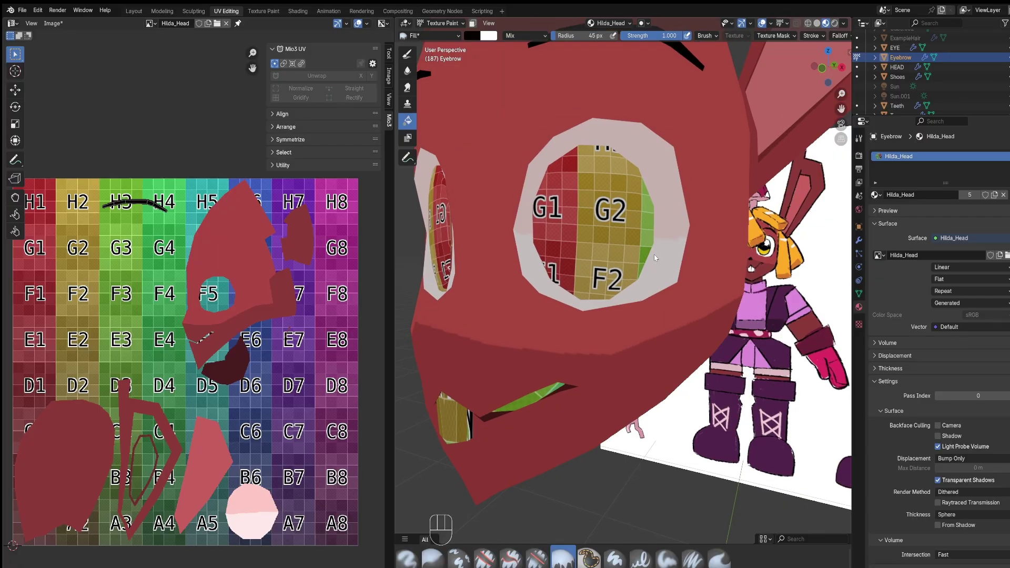
{"action": "middle_click_drag", "start_coordinate": [609, 311], "coordinate": [634, 451], "text": "shift"}
{"action": "key", "text": "Tab"}
{"action": "key", "text": "Tab"}
{"action": "key", "text": "ctrl+Tab"}
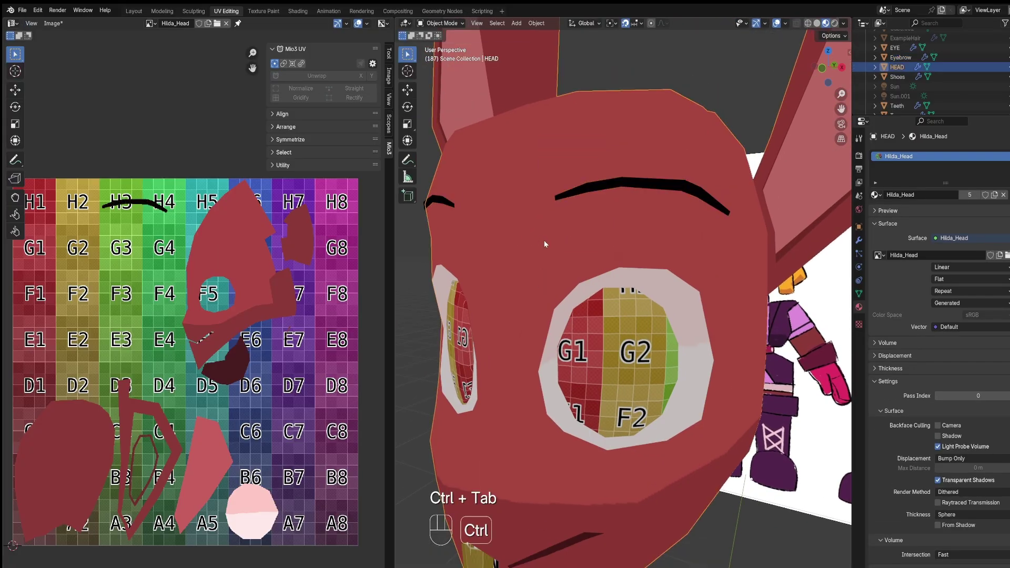
{"action": "key", "text": "Tab"}
{"action": "left_click", "coordinate": [705, 254], "text": "shift"}
{"action": "left_click", "coordinate": [725, 301], "text": "shift"}
{"action": "left_click", "coordinate": [520, 315], "text": "shift"}
{"action": "middle_click_drag", "start_coordinate": [567, 241], "coordinate": [601, 198]}
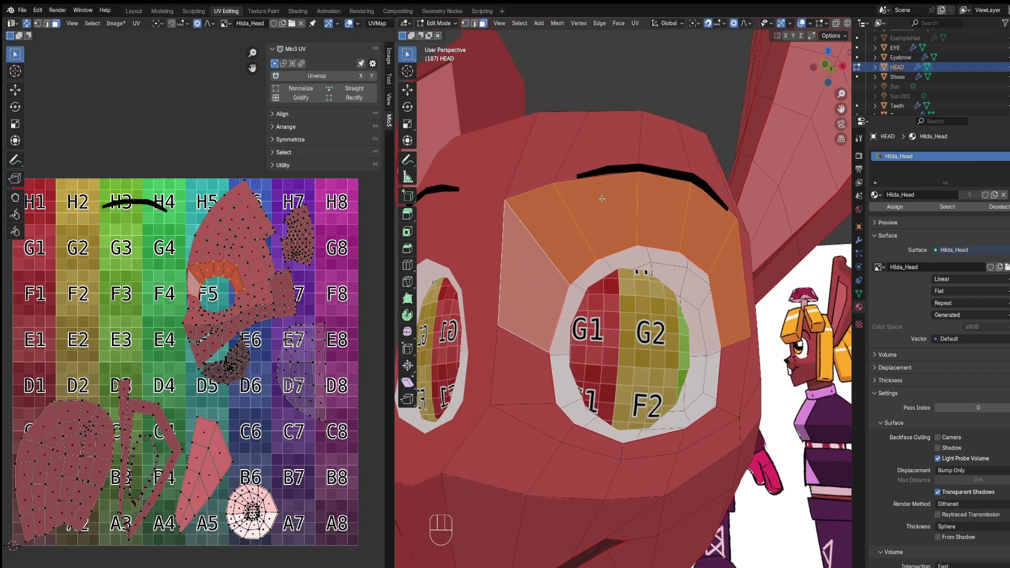
- Fill the isolated faces above the eye with the darker red and reveal the rest of the head
{"action": "left_click", "coordinate": [451, 89]}
{"action": "key", "text": "Tab"}
{"action": "key", "text": "Tab"}
{"action": "left_click", "coordinate": [594, 221]}
{"action": "key", "text": "ctrl+z"}
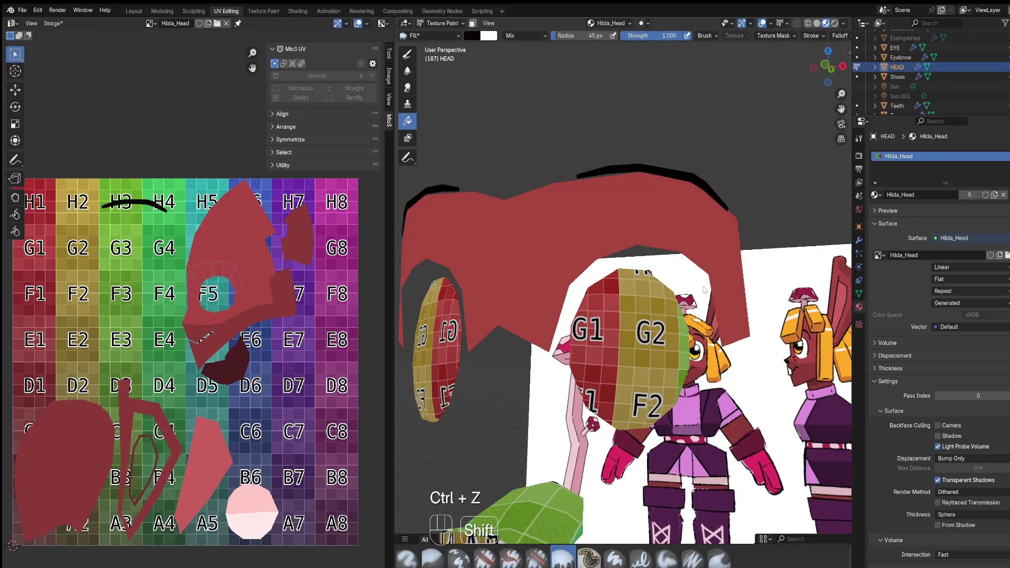
{"action": "middle_click_drag", "start_coordinate": [595, 221], "coordinate": [551, 221], "text": "shift"}
{"action": "left_click", "coordinate": [474, 37]}
{"action": "left_click", "coordinate": [696, 306]}
{"action": "left_click", "coordinate": [448, 23]}
{"action": "left_click", "coordinate": [448, 48]}
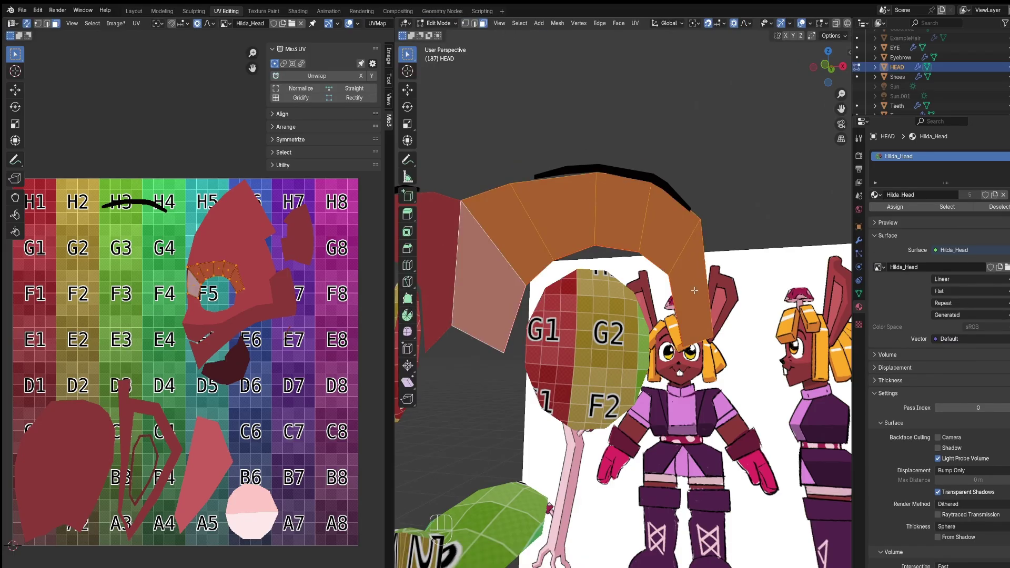
{"action": "key", "text": "alt+h"}
{"action": "left_click", "coordinate": [712, 359]}
- Leave the head, select the front teeth object, and open it in texture painting
{"action": "scroll", "coordinate": [711, 358], "scroll_direction": "down", "scroll_amount": 4}
{"action": "mouse_move", "coordinate": [711, 358]}
{"action": "middle_mouse_down"}
{"action": "mouse_move", "coordinate": [696, 370]}
{"action": "mouse_move", "coordinate": [749, 368]}
{"action": "mouse_move", "coordinate": [705, 368]}
{"action": "middle_mouse_up"}
{"action": "mouse_move", "coordinate": [526, 484]}
{"action": "middle_mouse_down", "text": "shift"}
{"action": "mouse_move", "coordinate": [502, 413]}
{"action": "mouse_move", "coordinate": [570, 413]}
{"action": "middle_mouse_up", "text": "shift"}
{"action": "scroll", "coordinate": [500, 413], "scroll_direction": "up", "scroll_amount": 3}
{"action": "key", "text": "Tab"}
{"action": "left_click", "coordinate": [497, 415]}
{"action": "key", "text": "Tab"}
{"action": "left_click", "coordinate": [441, 23]}
{"action": "left_click", "coordinate": [447, 91]}
- Fill the teeth with a pale off-white
{"action": "left_click", "coordinate": [478, 37]}
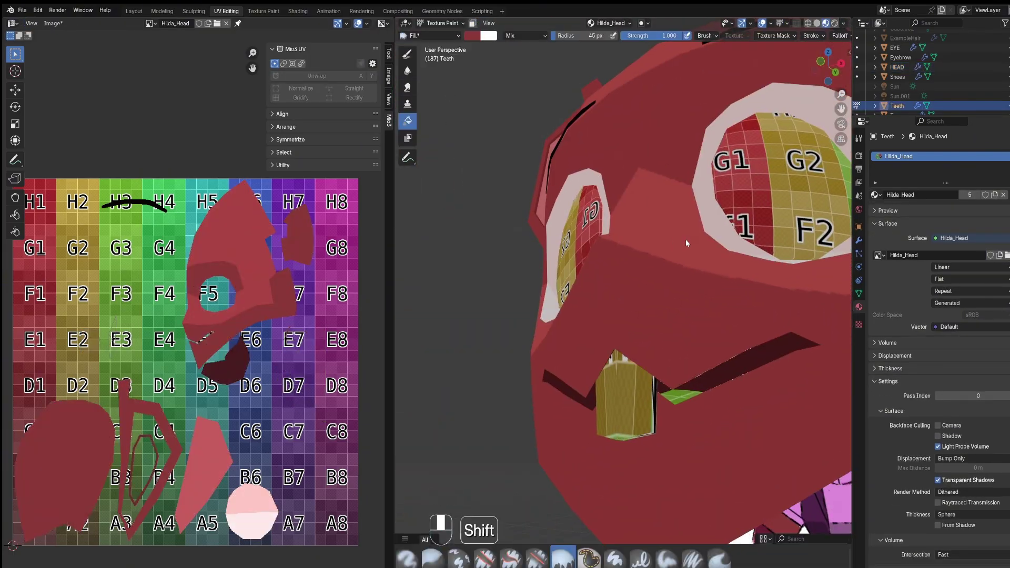
{"action": "middle_click_drag", "start_coordinate": [687, 244], "coordinate": [663, 195], "text": "shift"}
{"action": "middle_click_drag", "start_coordinate": [663, 195], "coordinate": [632, 193]}
{"action": "left_click", "coordinate": [478, 36]}
{"action": "left_click", "coordinate": [505, 93]}
{"action": "key", "text": "Tab"}
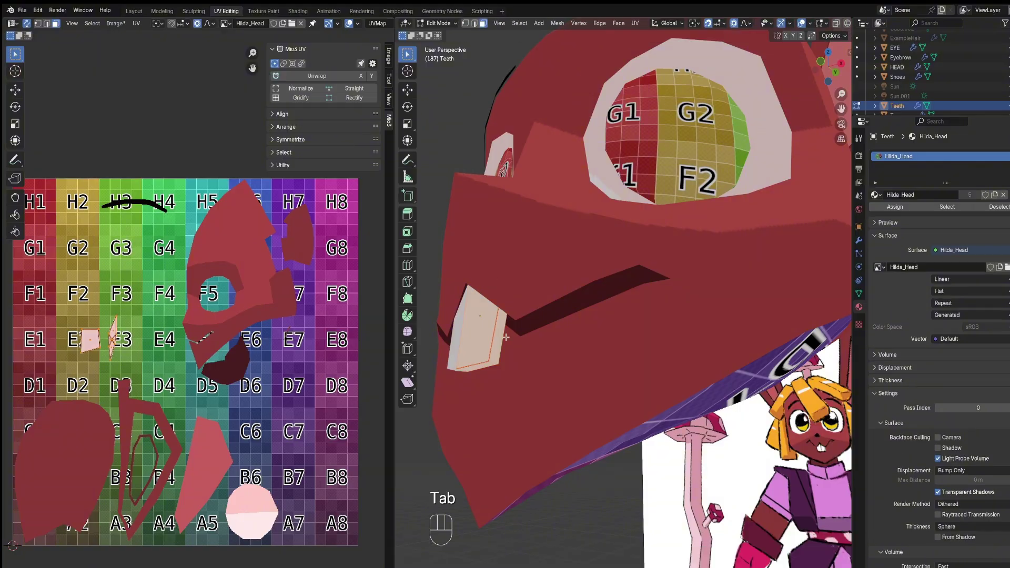
{"action": "key", "text": "Tab"}
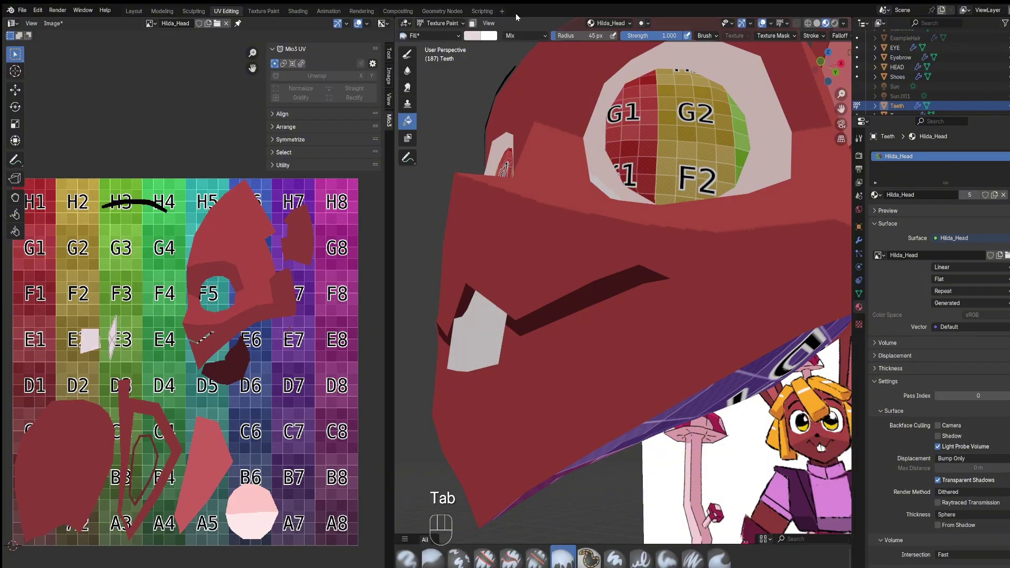
- Select the head's underside faces laid out over E7 and D7 and isolate them for texture painting
{"action": "left_click", "coordinate": [446, 23]}
{"action": "left_click", "coordinate": [446, 38]}
{"action": "key", "text": "Tab"}
{"action": "key", "text": "Tab"}
{"action": "key", "text": "Tab"}
{"action": "key", "text": "a"}
{"action": "key", "text": "Tab"}
{"action": "left_click", "coordinate": [526, 389]}
{"action": "mouse_move", "coordinate": [526, 389]}
{"action": "middle_mouse_down"}
{"action": "mouse_move", "coordinate": [604, 391]}
{"action": "mouse_move", "coordinate": [627, 371]}
{"action": "mouse_move", "coordinate": [605, 294]}
{"action": "middle_mouse_up"}
{"action": "key", "text": "Tab"}
{"action": "double_click", "coordinate": [605, 293], "text": "shift"}
{"action": "middle_click_drag", "start_coordinate": [811, 295], "coordinate": [681, 329]}
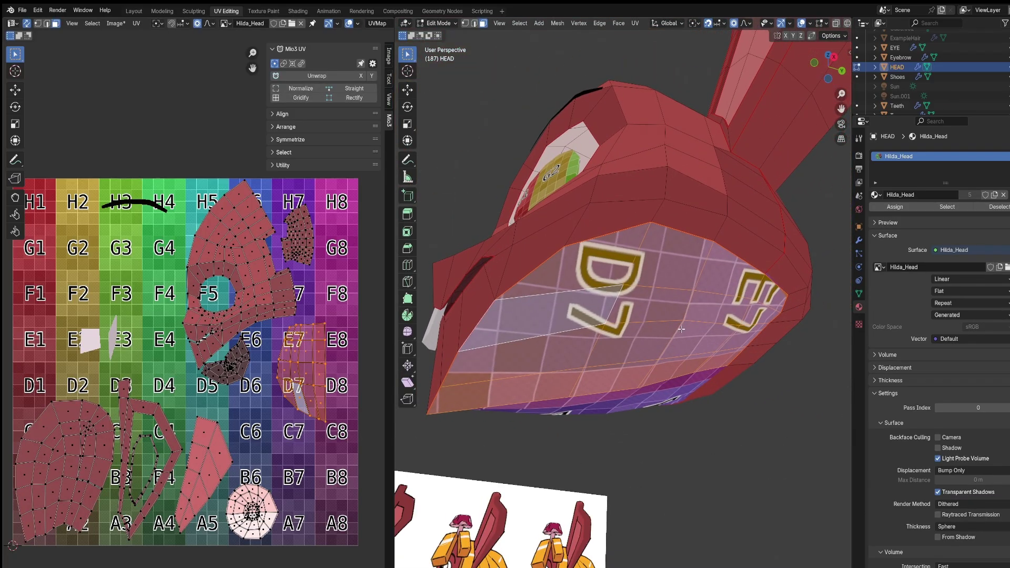
{"action": "key", "text": "shift+h"}
{"action": "key", "text": "Tab"}
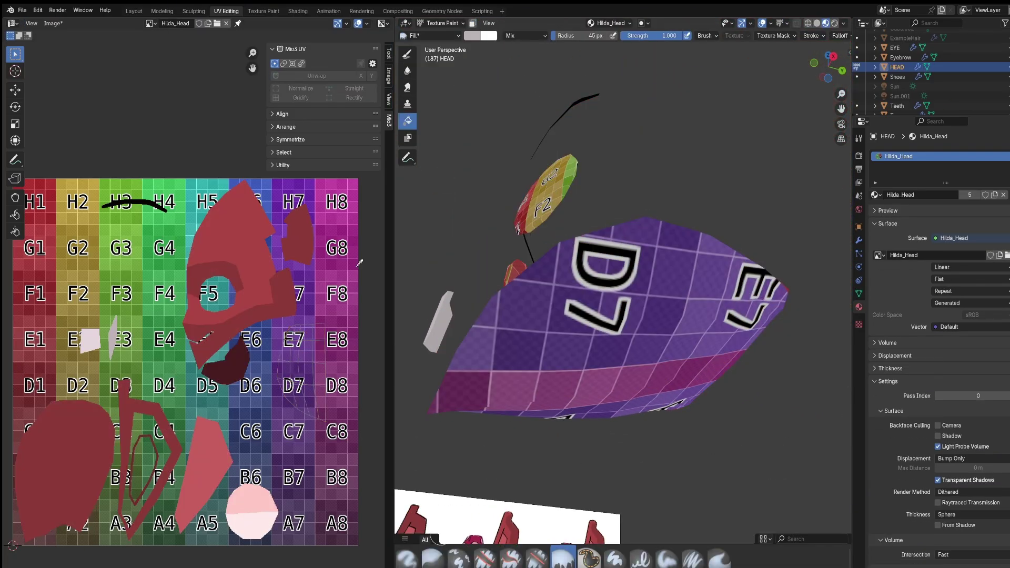
- Fill the isolated underside of the head with a very dark red and reveal the hidden faces
{"action": "left_click_drag", "start_coordinate": [550, 86], "coordinate": [551, 90]}
{"action": "left_click", "coordinate": [598, 326]}
{"action": "key", "text": "Tab"}
{"action": "key", "text": "alt+h"}
{"action": "mouse_move", "coordinate": [599, 326]}
{"action": "middle_mouse_down"}
{"action": "mouse_move", "coordinate": [579, 288]}
{"action": "mouse_move", "coordinate": [582, 373]}
{"action": "mouse_move", "coordinate": [711, 347]}
{"action": "mouse_move", "coordinate": [583, 343]}
{"action": "mouse_move", "coordinate": [595, 362]}
{"action": "mouse_move", "coordinate": [717, 356]}
{"action": "mouse_move", "coordinate": [689, 331]}
{"action": "mouse_move", "coordinate": [605, 327]}
{"action": "mouse_move", "coordinate": [631, 345]}
{"action": "mouse_move", "coordinate": [612, 337]}
{"action": "middle_mouse_up"}
- Switch to the tongue object inside the mouth and select its upper faces
{"action": "left_click", "coordinate": [582, 373]}
{"action": "scroll", "coordinate": [578, 344], "scroll_direction": "up", "scroll_amount": 3}
{"action": "key", "text": "Tab"}
{"action": "left_click", "coordinate": [575, 345]}
{"action": "key", "text": "ctrl+z"}
{"action": "left_click", "coordinate": [443, 23]}
{"action": "left_click", "coordinate": [443, 34]}
{"action": "left_click", "coordinate": [587, 343]}
{"action": "left_click", "coordinate": [660, 340]}
{"action": "scroll", "coordinate": [585, 342], "scroll_direction": "up", "scroll_amount": 4}
{"action": "scroll", "coordinate": [595, 363], "scroll_direction": "up", "scroll_amount": 4}
{"action": "left_click", "coordinate": [717, 356], "text": "shift"}
{"action": "left_click", "coordinate": [683, 334], "text": "shift"}
{"action": "left_click", "coordinate": [604, 327], "text": "shift"}
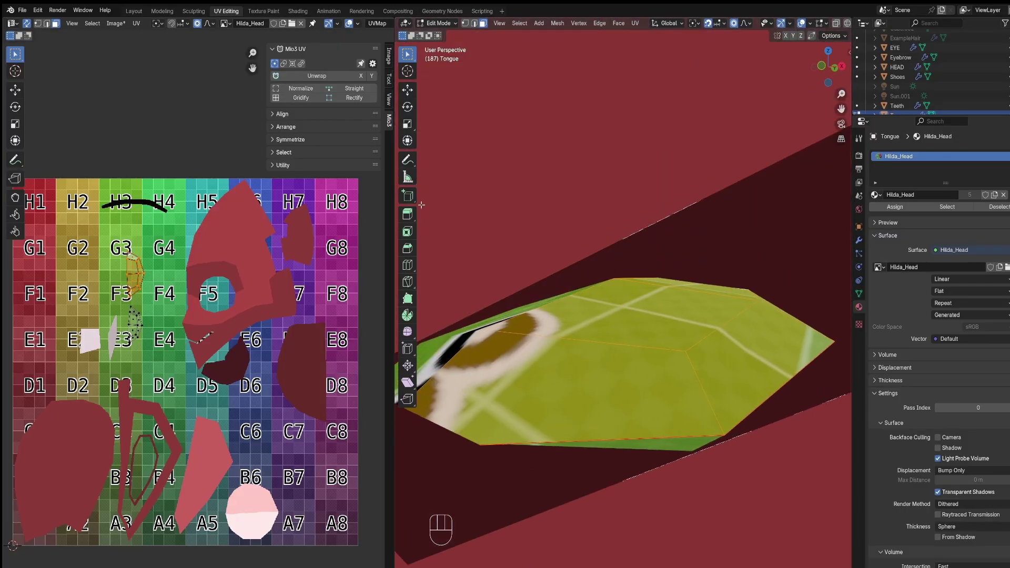
- Fill the tongue with crimson and hide its selected faces
{"action": "left_click", "coordinate": [445, 87]}
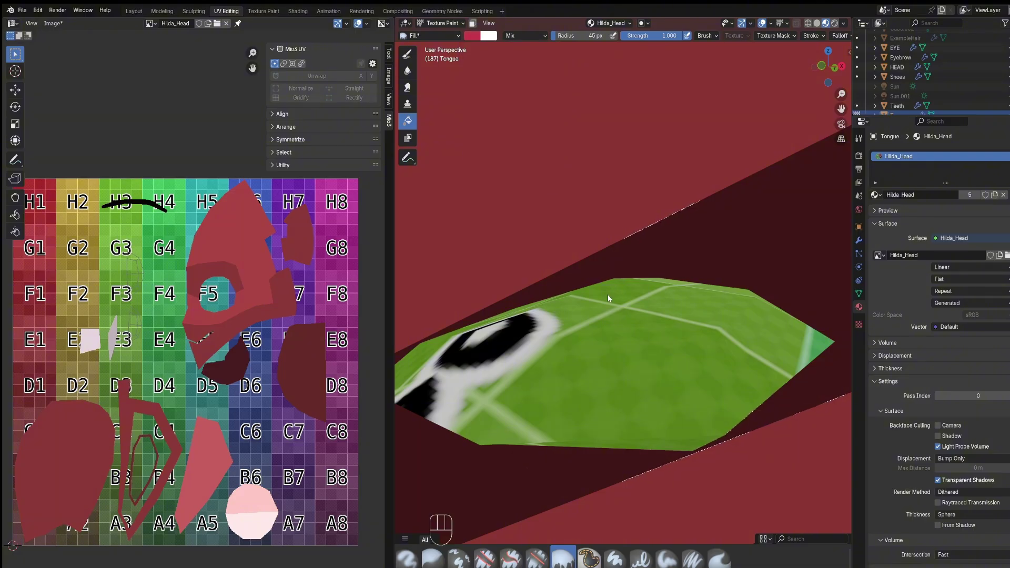
{"action": "left_click", "coordinate": [608, 296]}
{"action": "left_click", "coordinate": [442, 24]}
{"action": "left_click", "coordinate": [443, 46]}
{"action": "key", "text": "h"}
- Fill the tongue's remaining visible faces with a darker crimson and reveal the hidden ones
{"action": "left_click", "coordinate": [442, 24]}
{"action": "left_click", "coordinate": [445, 86]}
{"action": "left_click", "coordinate": [474, 37]}
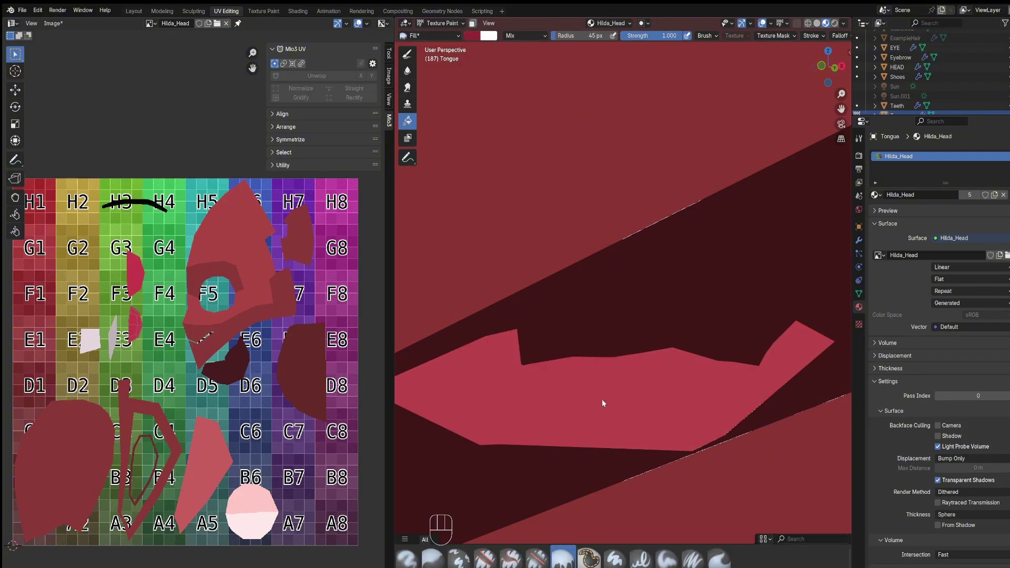
{"action": "left_click", "coordinate": [442, 24]}
{"action": "left_click", "coordinate": [443, 46]}
{"action": "key", "text": "alt+h"}
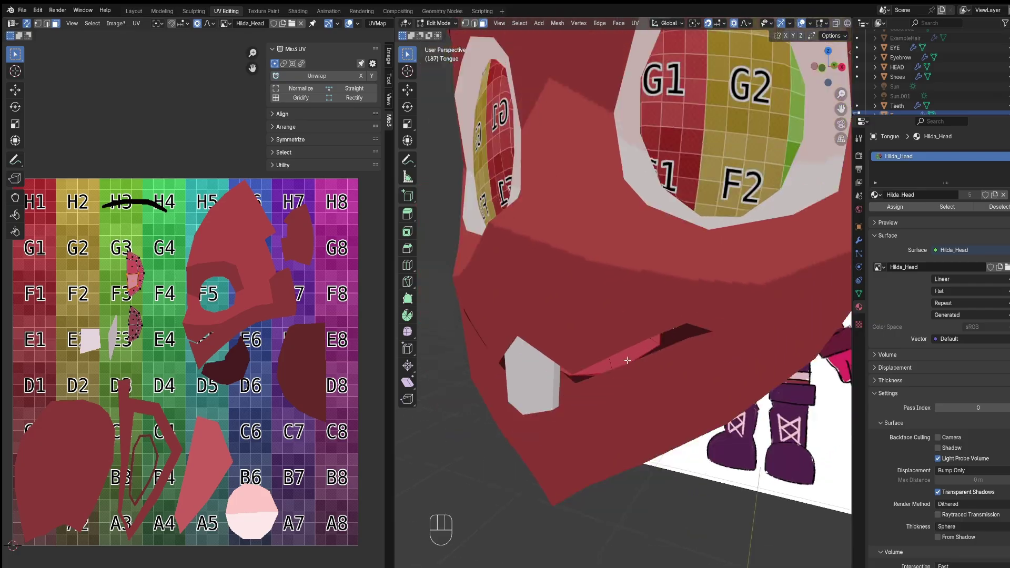
- Switch to the eye object and fill it with black in texture painting
{"action": "middle_click_drag", "start_coordinate": [628, 360], "coordinate": [604, 318]}
{"action": "key", "text": "Tab"}
{"action": "key", "text": "ctrl+z"}
{"action": "key", "text": "Tab"}
{"action": "key", "text": "Tab"}
{"action": "left_click", "coordinate": [445, 88]}
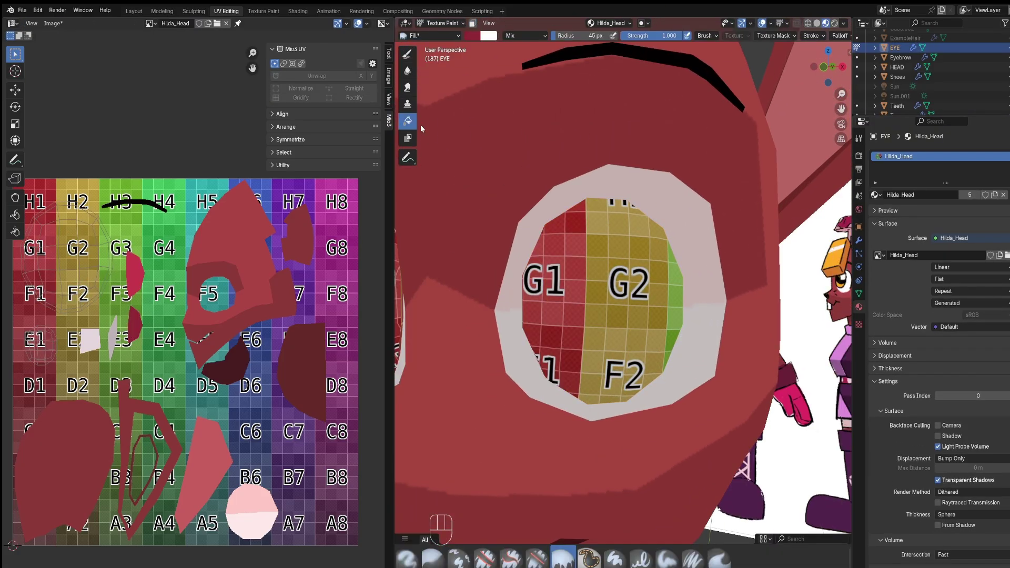
{"action": "left_click_drag", "start_coordinate": [551, 98], "coordinate": [551, 128]}
{"action": "left_click", "coordinate": [589, 263]}
- Paint a round white highlight on the upper part of the black eye with the Paint Hard brush at 45 px
{"action": "mouse_move", "coordinate": [684, 292]}
{"action": "middle_mouse_down", "text": "shift"}
{"action": "mouse_move", "coordinate": [618, 272]}
{"action": "mouse_move", "coordinate": [588, 284]}
{"action": "mouse_move", "coordinate": [618, 264]}
{"action": "middle_mouse_up", "text": "shift"}
{"action": "scroll", "coordinate": [617, 272], "scroll_direction": "up", "scroll_amount": 1}
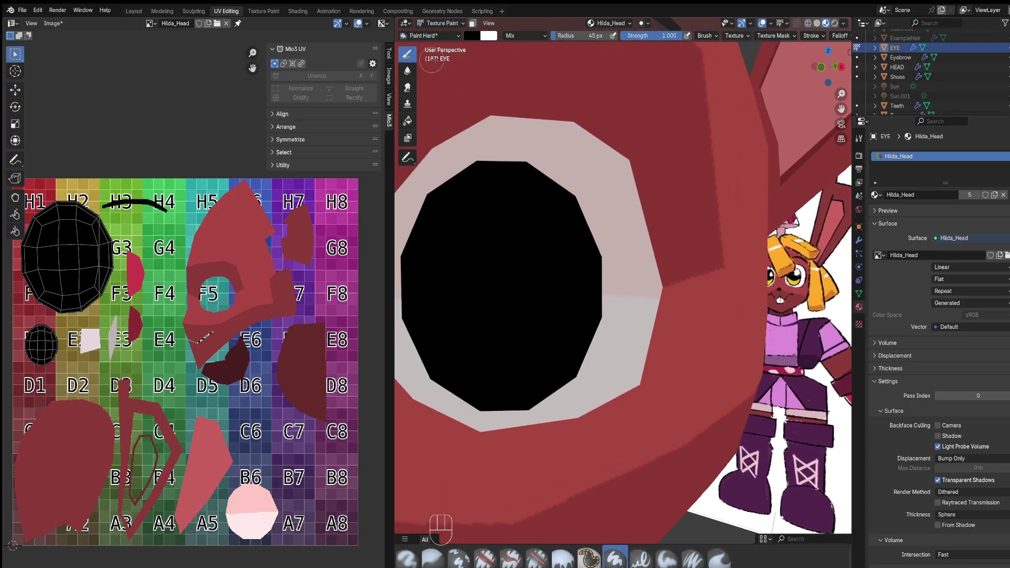
{"action": "mouse_move", "coordinate": [533, 237]}
{"action": "left_mouse_down"}
{"action": "mouse_move", "coordinate": [522, 240]}
{"action": "mouse_move", "coordinate": [561, 233]}
{"action": "mouse_move", "coordinate": [514, 204]}
{"action": "mouse_move", "coordinate": [542, 246]}
{"action": "left_mouse_up"}
{"action": "mouse_move", "coordinate": [522, 248]}
{"action": "middle_mouse_down"}
{"action": "mouse_move", "coordinate": [541, 241]}
{"action": "mouse_move", "coordinate": [513, 246]}
{"action": "mouse_move", "coordinate": [523, 247]}
{"action": "middle_mouse_up"}
{"action": "left_click_drag", "start_coordinate": [391, 298], "coordinate": [268, 299]}
{"action": "middle_click_drag", "start_coordinate": [408, 302], "coordinate": [469, 293]}
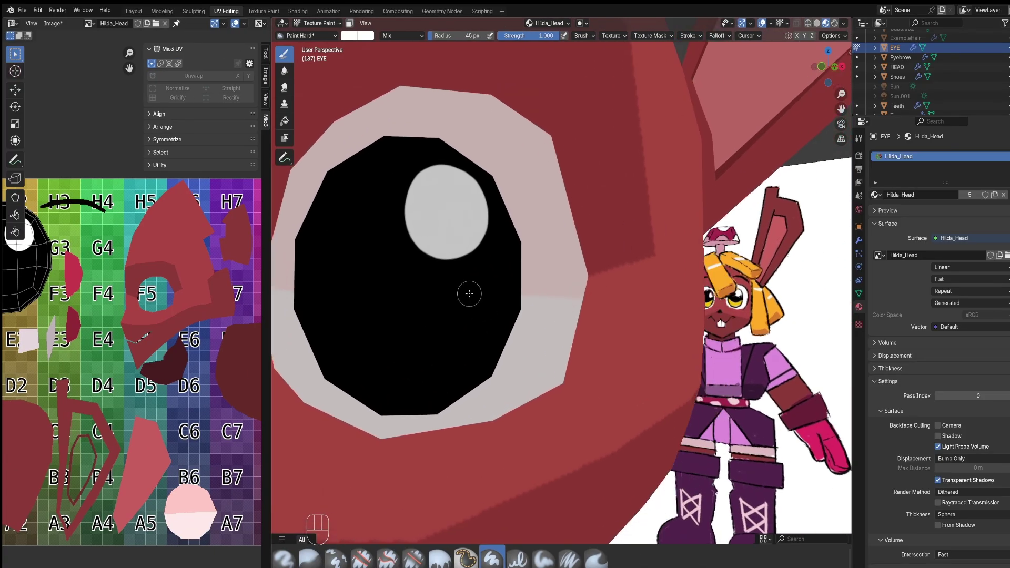
- Paint a yellow crescent along the lower part of the eye with the Paint Hard Pressure brush at 36 px
{"action": "left_click", "coordinate": [347, 38]}
{"action": "left_click", "coordinate": [428, 193]}
{"action": "left_click_drag", "start_coordinate": [318, 286], "coordinate": [362, 367]}
{"action": "key", "text": "ctrl+z"}
{"action": "left_click", "coordinate": [307, 35]}
{"action": "left_click", "coordinate": [413, 82]}
{"action": "left_click", "coordinate": [306, 36]}
{"action": "left_click", "coordinate": [441, 82]}
{"action": "left_click_drag", "start_coordinate": [313, 287], "coordinate": [333, 347]}
{"action": "mouse_move", "coordinate": [311, 265]}
{"action": "left_mouse_down"}
{"action": "mouse_move", "coordinate": [350, 368]}
{"action": "mouse_move", "coordinate": [420, 395]}
{"action": "mouse_move", "coordinate": [484, 323]}
{"action": "left_mouse_up"}
{"action": "mouse_move", "coordinate": [316, 286]}
{"action": "left_mouse_down"}
{"action": "mouse_move", "coordinate": [413, 376]}
{"action": "mouse_move", "coordinate": [492, 313]}
{"action": "mouse_move", "coordinate": [463, 366]}
{"action": "left_mouse_up"}
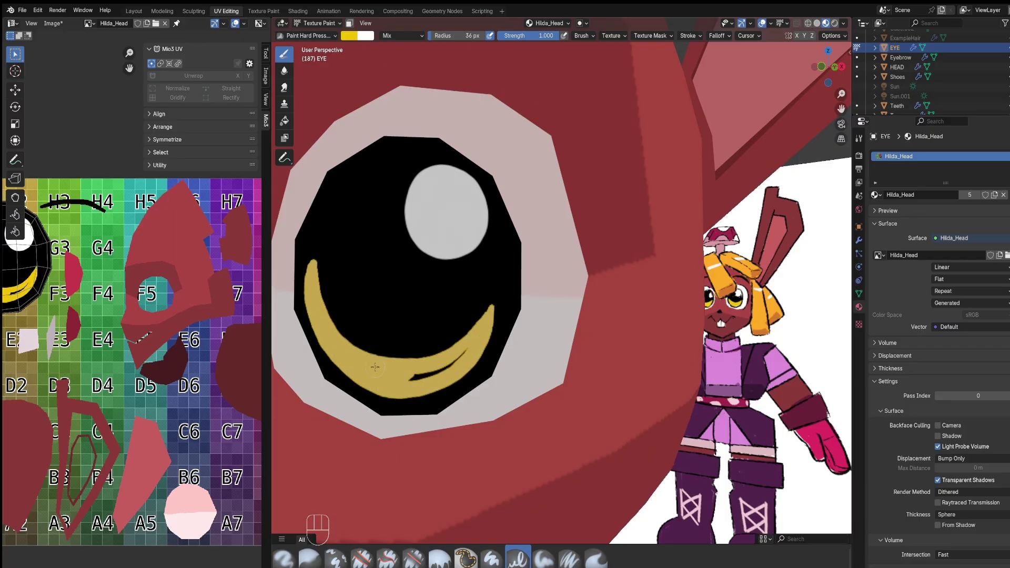
- Touch up the yellow crescent's shape on the eye and compare it with the character reference
{"action": "middle_click_drag", "start_coordinate": [465, 318], "coordinate": [494, 316]}
{"action": "middle_click_drag", "start_coordinate": [197, 306], "coordinate": [260, 311], "text": "shift"}
{"action": "scroll", "coordinate": [3, 312], "scroll_direction": "up", "scroll_amount": 2}
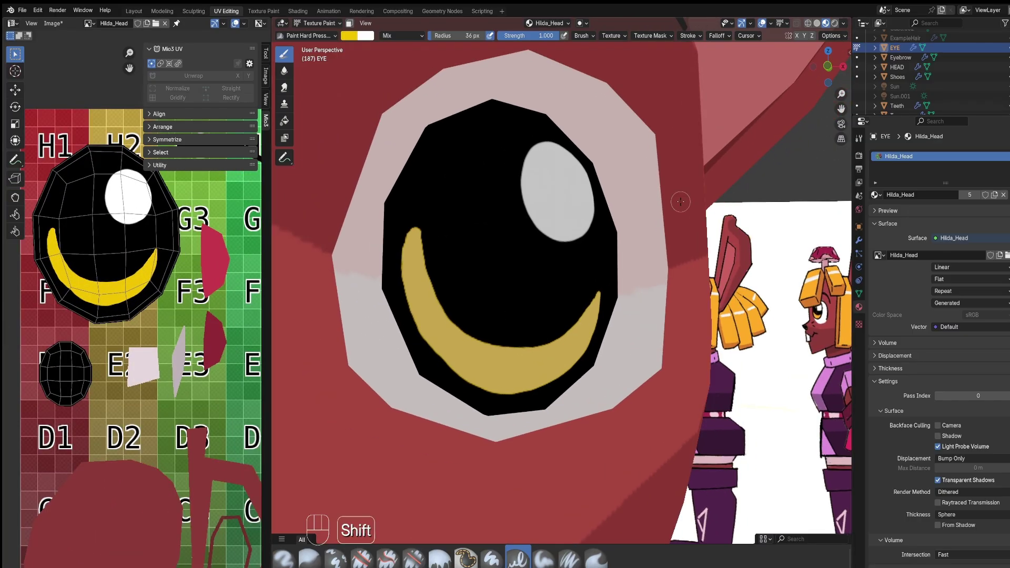
{"action": "middle_click_drag", "start_coordinate": [681, 200], "coordinate": [602, 215], "text": "shift"}
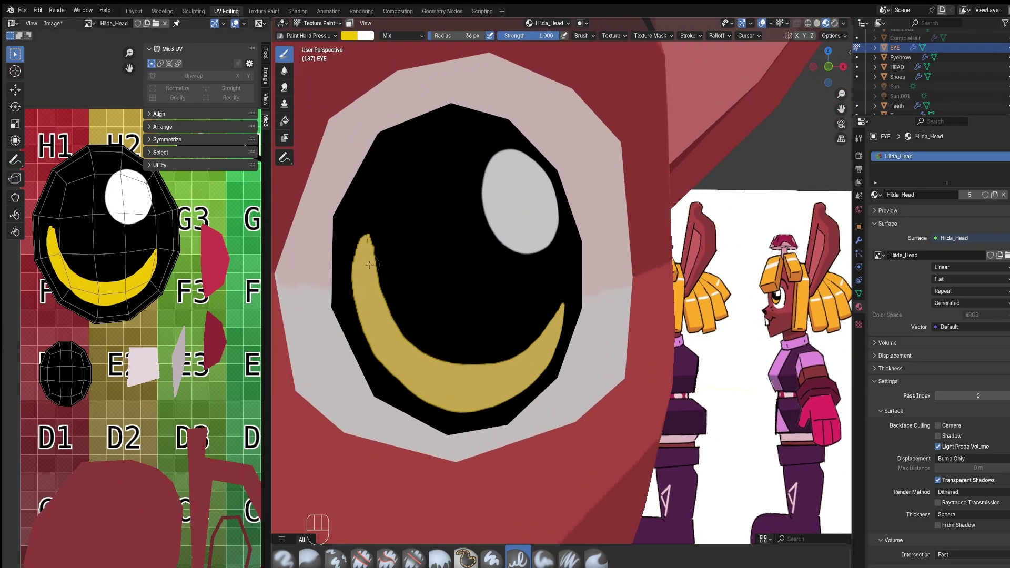
{"action": "scroll", "coordinate": [374, 222], "scroll_direction": "down", "scroll_amount": 9}
{"action": "mouse_move", "coordinate": [378, 223]}
{"action": "middle_mouse_down"}
{"action": "mouse_move", "coordinate": [456, 223]}
{"action": "mouse_move", "coordinate": [374, 221]}
{"action": "middle_mouse_up"}
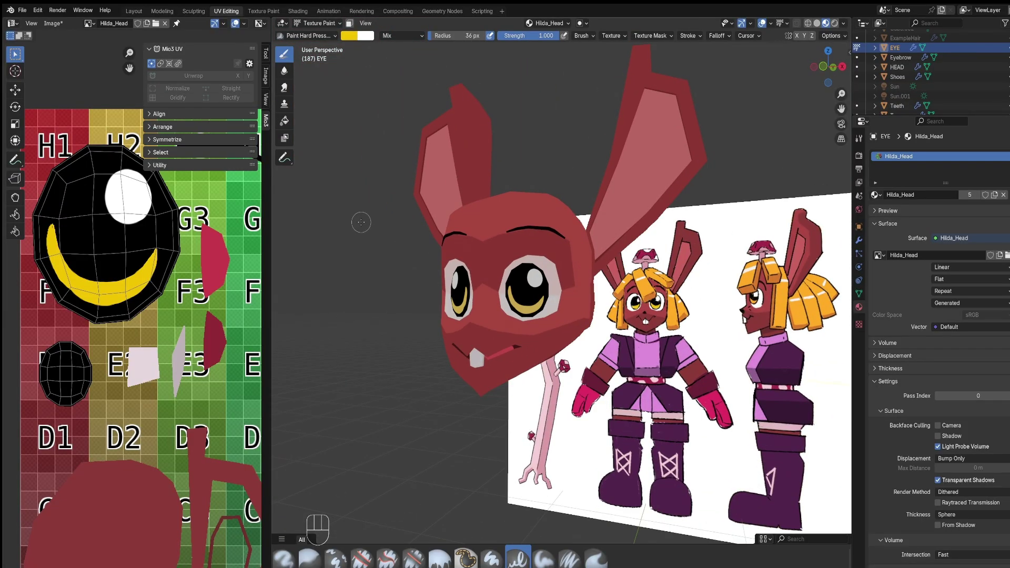
{"action": "scroll", "coordinate": [368, 225], "scroll_direction": "up", "scroll_amount": 7}
{"action": "mouse_move", "coordinate": [365, 299]}
{"action": "left_mouse_down"}
{"action": "mouse_move", "coordinate": [426, 341]}
{"action": "mouse_move", "coordinate": [476, 327]}
{"action": "left_mouse_up"}
{"action": "scroll", "coordinate": [465, 345], "scroll_direction": "down", "scroll_amount": 7}
{"action": "middle_click_drag", "start_coordinate": [447, 295], "coordinate": [471, 290]}
{"action": "middle_click_drag", "start_coordinate": [470, 290], "coordinate": [445, 297]}
- Trim the outer edge of the yellow crescent with black, using a brush radius of 28 px
{"action": "scroll", "coordinate": [444, 297], "scroll_direction": "up", "scroll_amount": 6}
{"action": "left_click", "coordinate": [349, 36]}
{"action": "key", "text": "shift+x"}
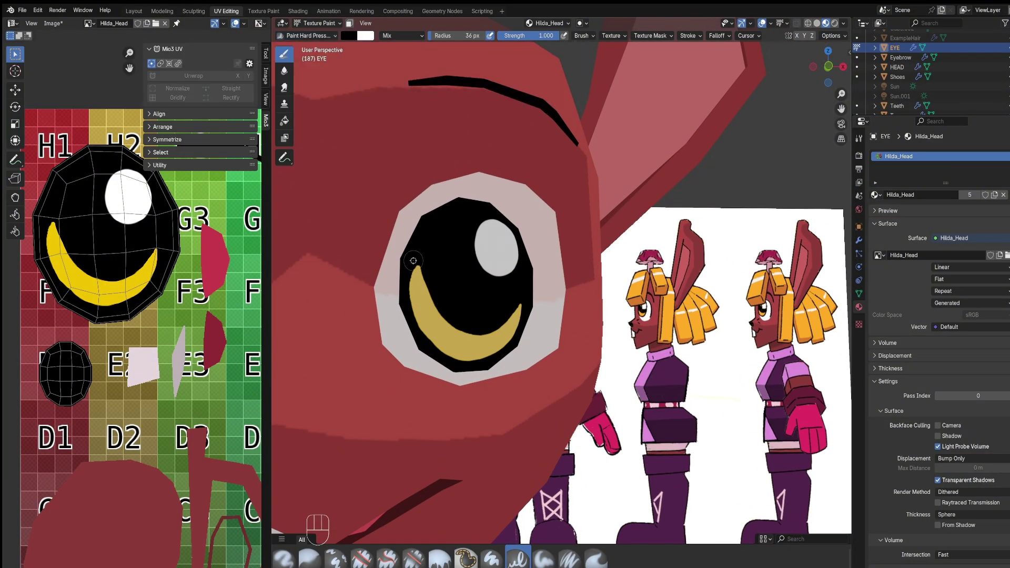
{"action": "key", "text": "ctrl+z"}
{"action": "key", "text": "b"}
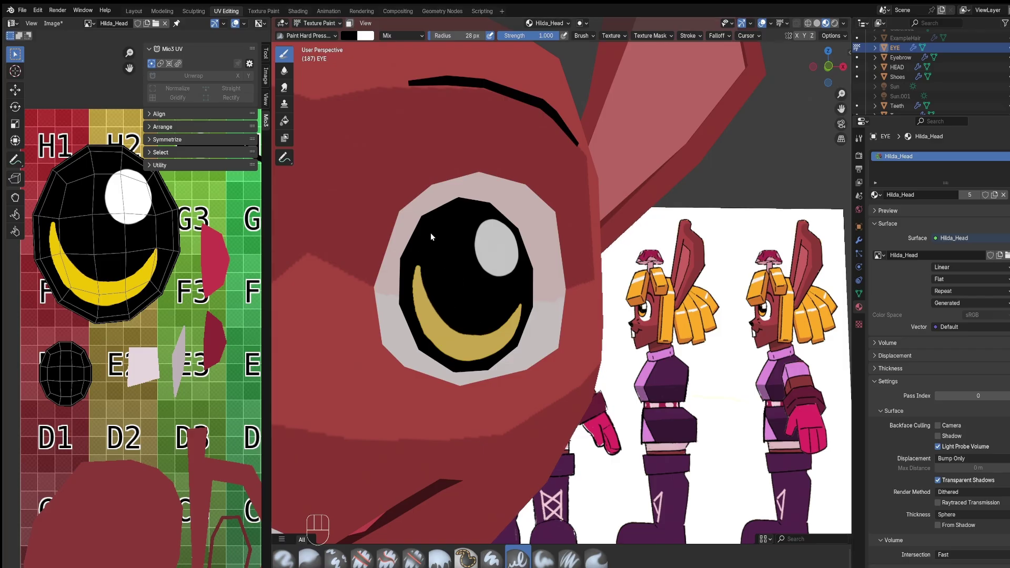
- Leave the eye, select the front teeth object, and open it in texture painting
{"action": "scroll", "coordinate": [433, 226], "scroll_direction": "down", "scroll_amount": 4}
{"action": "mouse_move", "coordinate": [463, 294]}
{"action": "middle_mouse_down"}
{"action": "mouse_move", "coordinate": [402, 321]}
{"action": "mouse_move", "coordinate": [515, 342]}
{"action": "mouse_move", "coordinate": [445, 352]}
{"action": "mouse_move", "coordinate": [484, 359]}
{"action": "mouse_move", "coordinate": [421, 413]}
{"action": "middle_mouse_up"}
{"action": "key", "text": "Tab"}
{"action": "left_click", "coordinate": [318, 23]}
{"action": "left_click", "coordinate": [322, 33]}
{"action": "left_click", "coordinate": [478, 363]}
{"action": "key", "text": "Tab"}
{"action": "scroll", "coordinate": [494, 358], "scroll_direction": "up", "scroll_amount": 4}
{"action": "left_click", "coordinate": [320, 22]}
{"action": "left_click", "coordinate": [326, 81]}
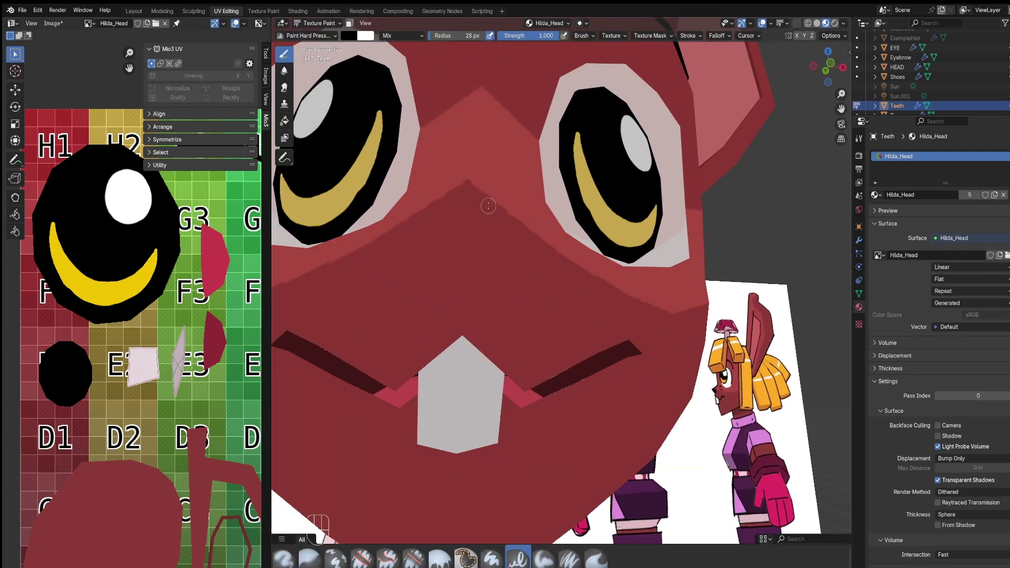
{"action": "left_click_drag", "start_coordinate": [462, 355], "coordinate": [457, 453]}
{"action": "key", "text": "ctrl+z"}
{"action": "left_click", "coordinate": [461, 342]}
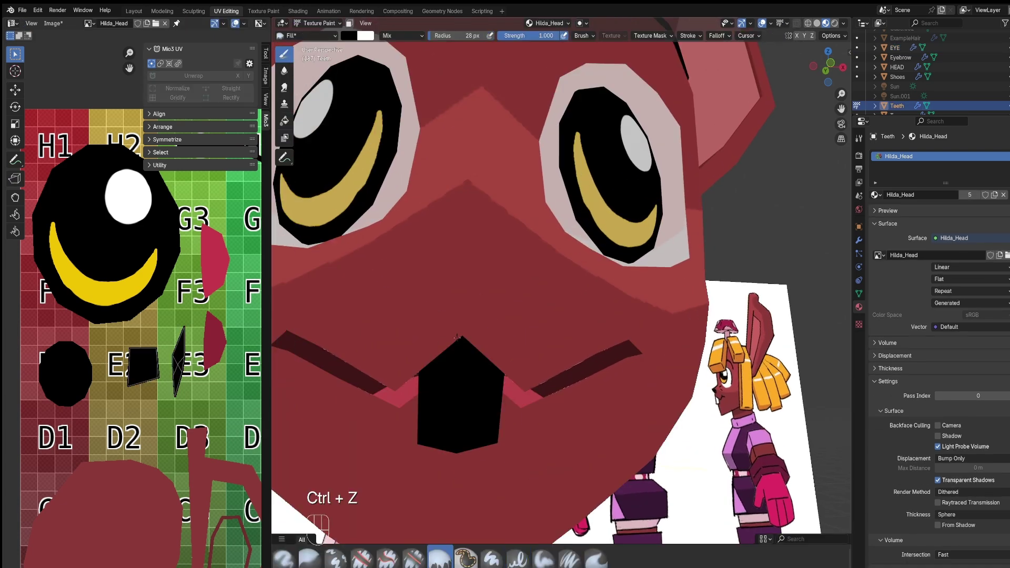
{"action": "key", "text": "ctrl+z"}
{"action": "left_click", "coordinate": [518, 558]}
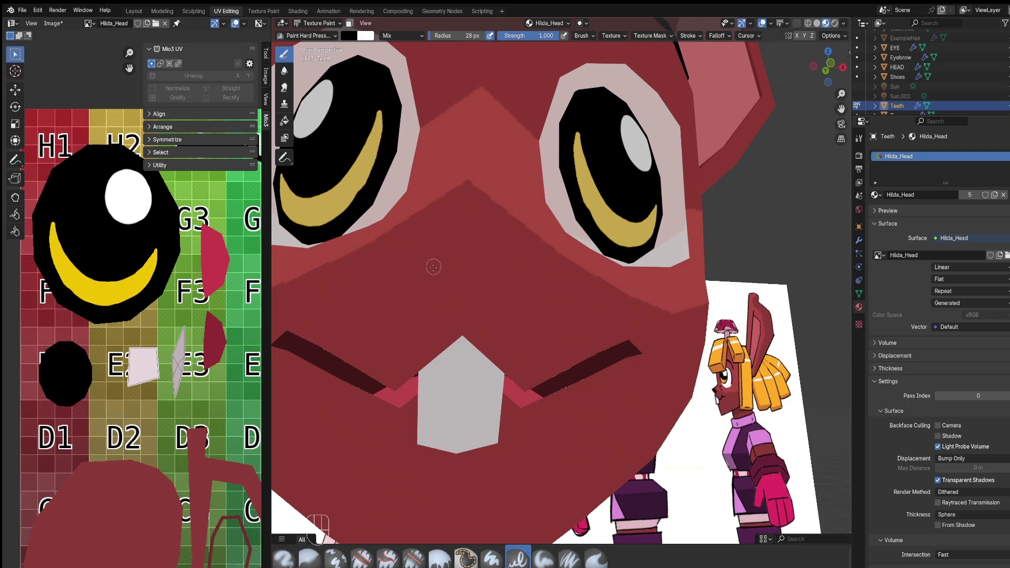
{"action": "scroll", "coordinate": [459, 450], "scroll_direction": "down", "scroll_amount": 4}
{"action": "mouse_move", "coordinate": [460, 410]}
{"action": "middle_mouse_down"}
{"action": "mouse_move", "coordinate": [428, 358]}
{"action": "mouse_move", "coordinate": [547, 314]}
{"action": "mouse_move", "coordinate": [468, 341]}
{"action": "middle_mouse_up"}
{"action": "scroll", "coordinate": [465, 344], "scroll_direction": "up", "scroll_amount": 4}
{"action": "key", "text": "ctrl+z"}
{"action": "left_click", "coordinate": [518, 557]}
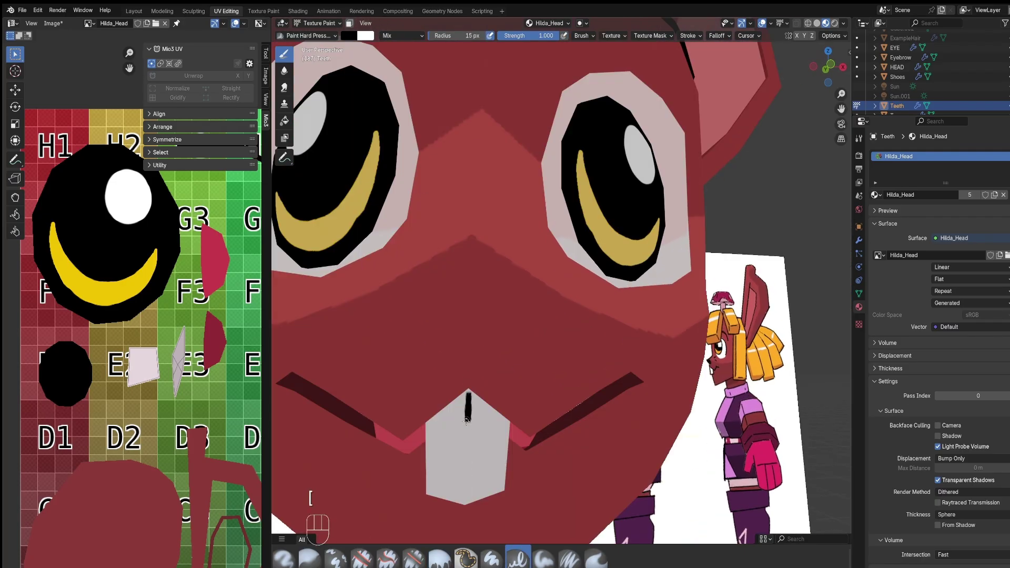
{"action": "scroll", "coordinate": [534, 394], "scroll_direction": "down", "scroll_amount": 4}
{"action": "mouse_move", "coordinate": [534, 395]}
{"action": "middle_mouse_down"}
{"action": "mouse_move", "coordinate": [447, 384]}
{"action": "mouse_move", "coordinate": [519, 408]}
{"action": "mouse_move", "coordinate": [563, 384]}
{"action": "middle_mouse_up"}
{"action": "scroll", "coordinate": [519, 408], "scroll_direction": "up", "scroll_amount": 5}
{"action": "key", "text": "ctrl+z"}
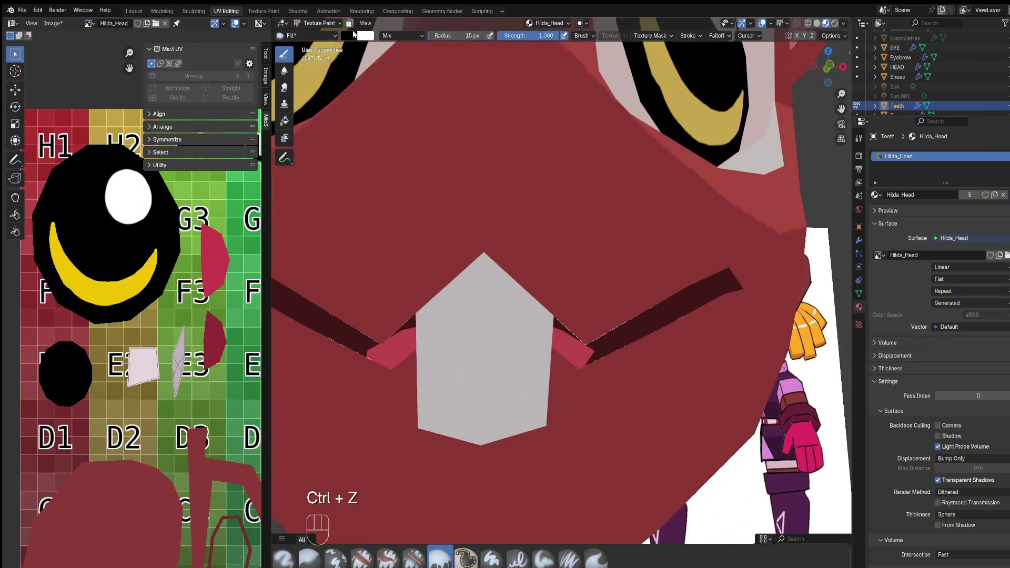
- Paint a thin grey dividing line down the middle of the front teeth with the Paint Hard Pressure brush at 15 px
{"action": "left_click", "coordinate": [350, 36]}
{"action": "left_click_drag", "start_coordinate": [427, 93], "coordinate": [427, 100]}
{"action": "left_click", "coordinate": [284, 55]}
{"action": "left_click_drag", "start_coordinate": [484, 314], "coordinate": [484, 442]}
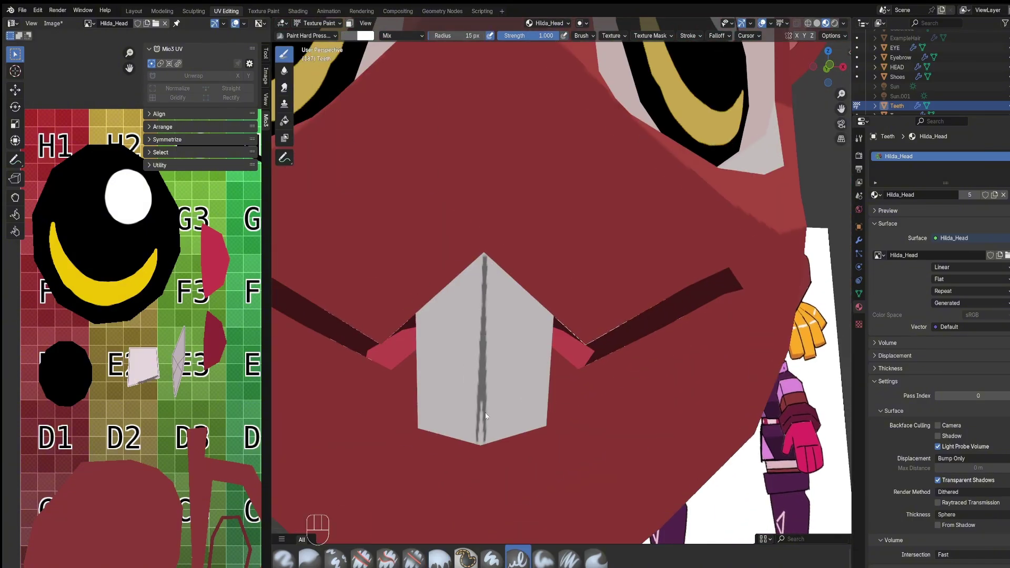
{"action": "key", "text": "ctrl+z"}
{"action": "left_click_drag", "start_coordinate": [484, 272], "coordinate": [484, 337]}
{"action": "key", "text": "ctrl+z"}
{"action": "middle_click_drag", "start_coordinate": [494, 256], "coordinate": [485, 257]}
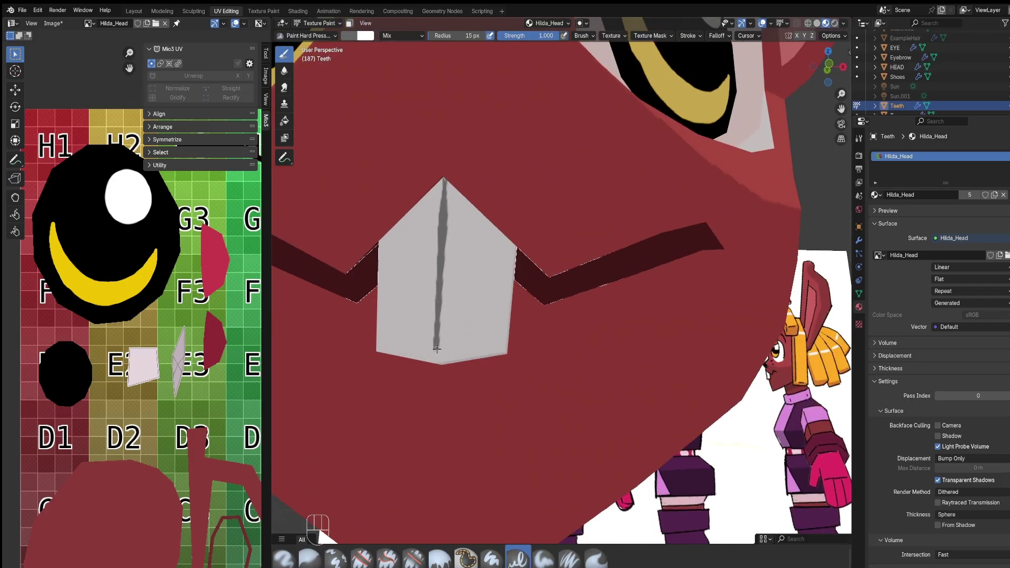
{"action": "left_click_drag", "start_coordinate": [437, 349], "coordinate": [438, 364]}
- Leave the teeth, select the HEAD object, and return to texture painting
{"action": "scroll", "coordinate": [437, 364], "scroll_direction": "down", "scroll_amount": 4}
{"action": "mouse_move", "coordinate": [547, 347]}
{"action": "middle_mouse_down"}
{"action": "mouse_move", "coordinate": [447, 342]}
{"action": "mouse_move", "coordinate": [547, 339]}
{"action": "middle_mouse_up"}
{"action": "scroll", "coordinate": [547, 339], "scroll_direction": "down", "scroll_amount": 4}
{"action": "scroll", "coordinate": [579, 347], "scroll_direction": "up", "scroll_amount": 4}
{"action": "middle_click_drag", "start_coordinate": [616, 348], "coordinate": [592, 358]}
{"action": "mouse_move", "coordinate": [592, 358]}
{"action": "middle_mouse_down", "text": "shift"}
{"action": "mouse_move", "coordinate": [579, 344]}
{"action": "mouse_move", "coordinate": [597, 350]}
{"action": "middle_mouse_up", "text": "shift"}
{"action": "key", "text": "Tab"}
{"action": "key", "text": "Tab"}
{"action": "left_click", "coordinate": [319, 24]}
{"action": "left_click", "coordinate": [317, 35]}
{"action": "left_click", "coordinate": [494, 320]}
{"action": "key", "text": "Tab"}
{"action": "key", "text": "ctrl+Tab"}
{"action": "left_click", "coordinate": [548, 286]}
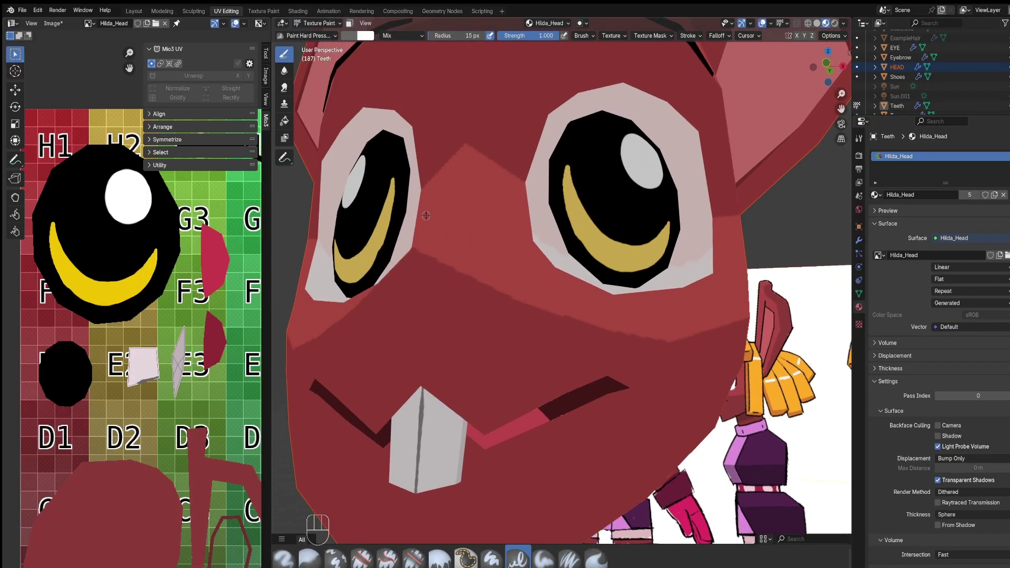
- Set the brush blend mode to Multiply and choose a dark red brush colour
{"action": "left_click", "coordinate": [349, 36]}
{"action": "left_click", "coordinate": [426, 185]}
{"action": "left_click", "coordinate": [422, 264]}
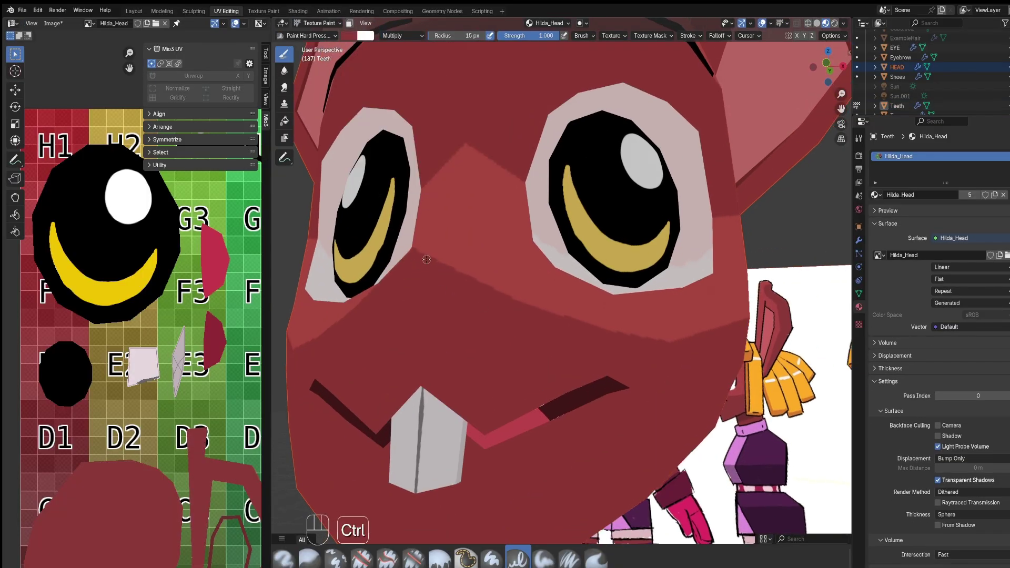
{"action": "key", "text": "ctrl+z"}
{"action": "left_click", "coordinate": [403, 36]}
{"action": "left_click", "coordinate": [402, 86]}
{"action": "scroll", "coordinate": [486, 305], "scroll_direction": "down", "scroll_amount": 4}
{"action": "mouse_move", "coordinate": [542, 299]}
{"action": "middle_mouse_down"}
{"action": "mouse_move", "coordinate": [460, 285]}
{"action": "mouse_move", "coordinate": [484, 312]}
{"action": "middle_mouse_up"}
{"action": "scroll", "coordinate": [460, 284], "scroll_direction": "up", "scroll_amount": 3}
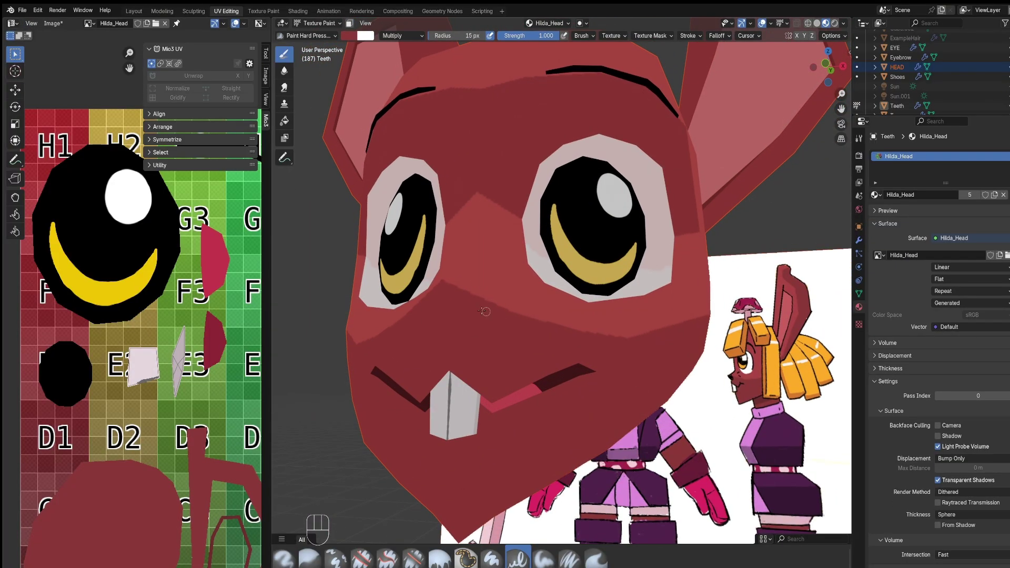
{"action": "left_click", "coordinate": [350, 36]}
{"action": "left_click", "coordinate": [426, 186]}
{"action": "left_click", "coordinate": [423, 271]}
{"action": "key", "text": "Tab"}
{"action": "key", "text": "Tab"}
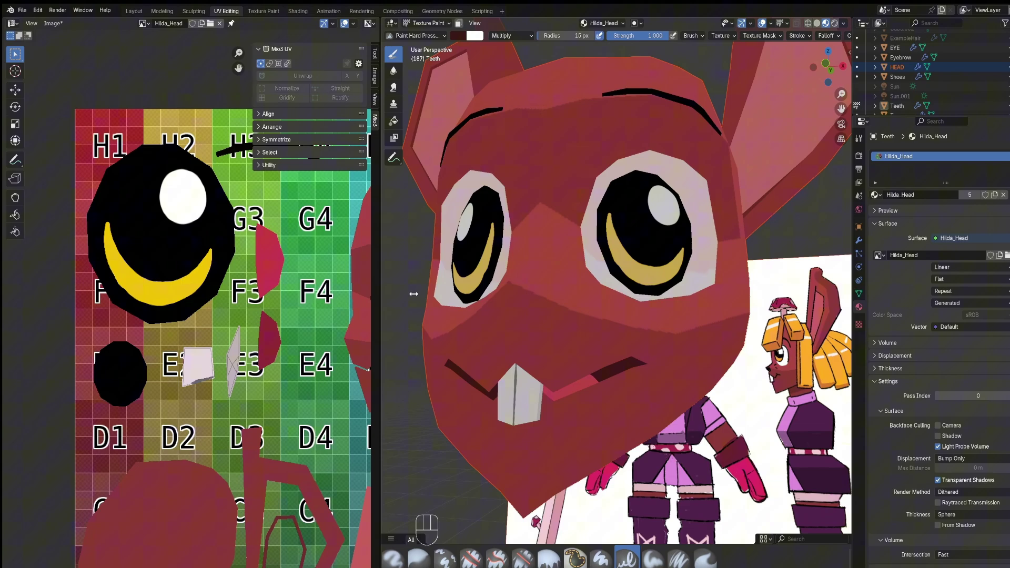
- Widen the image editor and switch it to painting on the snout area of the Hilda_Head texture
{"action": "left_click_drag", "start_coordinate": [384, 284], "coordinate": [468, 284]}
{"action": "scroll", "coordinate": [221, 293], "scroll_direction": "up", "scroll_amount": 3}
{"action": "middle_click_drag", "start_coordinate": [83, 191], "coordinate": [49, 62]}
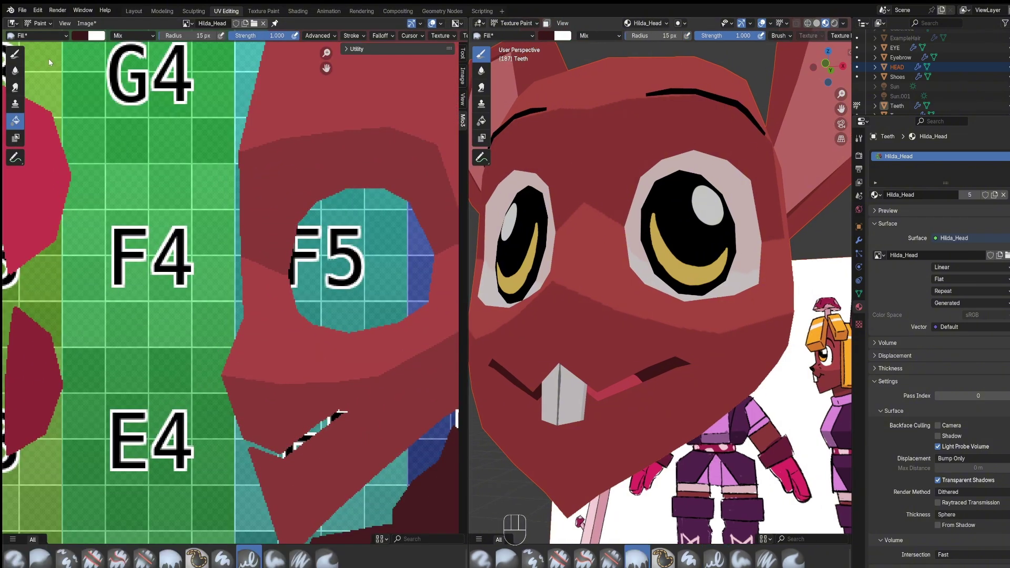
- Paint a small black nose at the tip of the snout on the head texture and compare it with the character reference
{"action": "left_click", "coordinate": [14, 53]}
{"action": "left_click_drag", "start_coordinate": [220, 380], "coordinate": [233, 386]}
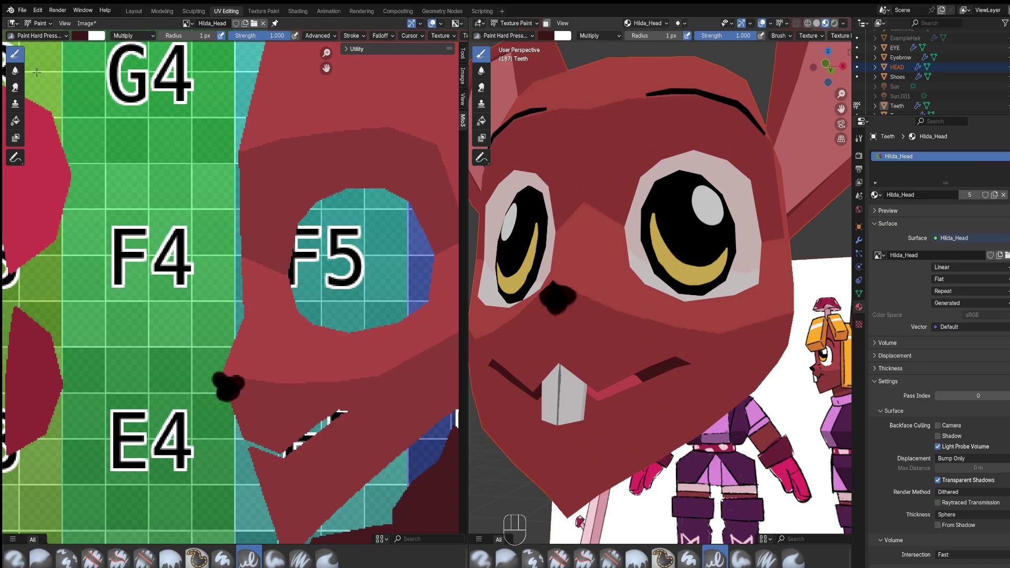
{"action": "key", "text": "ctrl+z"}
{"action": "scroll", "coordinate": [706, 199], "scroll_direction": "down", "scroll_amount": 5}
{"action": "middle_click_drag", "start_coordinate": [706, 199], "coordinate": [719, 217]}
{"action": "scroll", "coordinate": [994, 89], "scroll_direction": "up", "scroll_amount": 2}
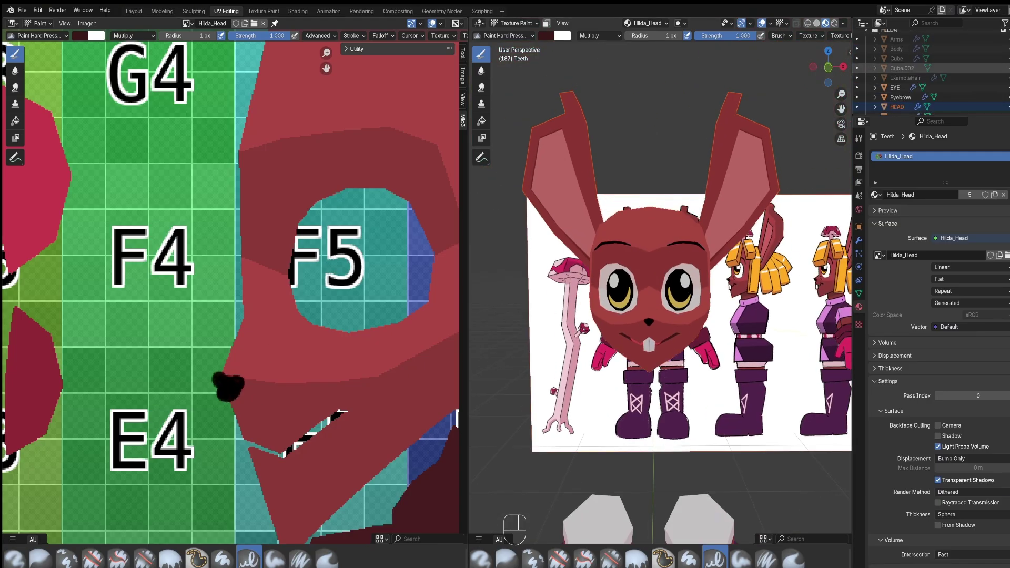